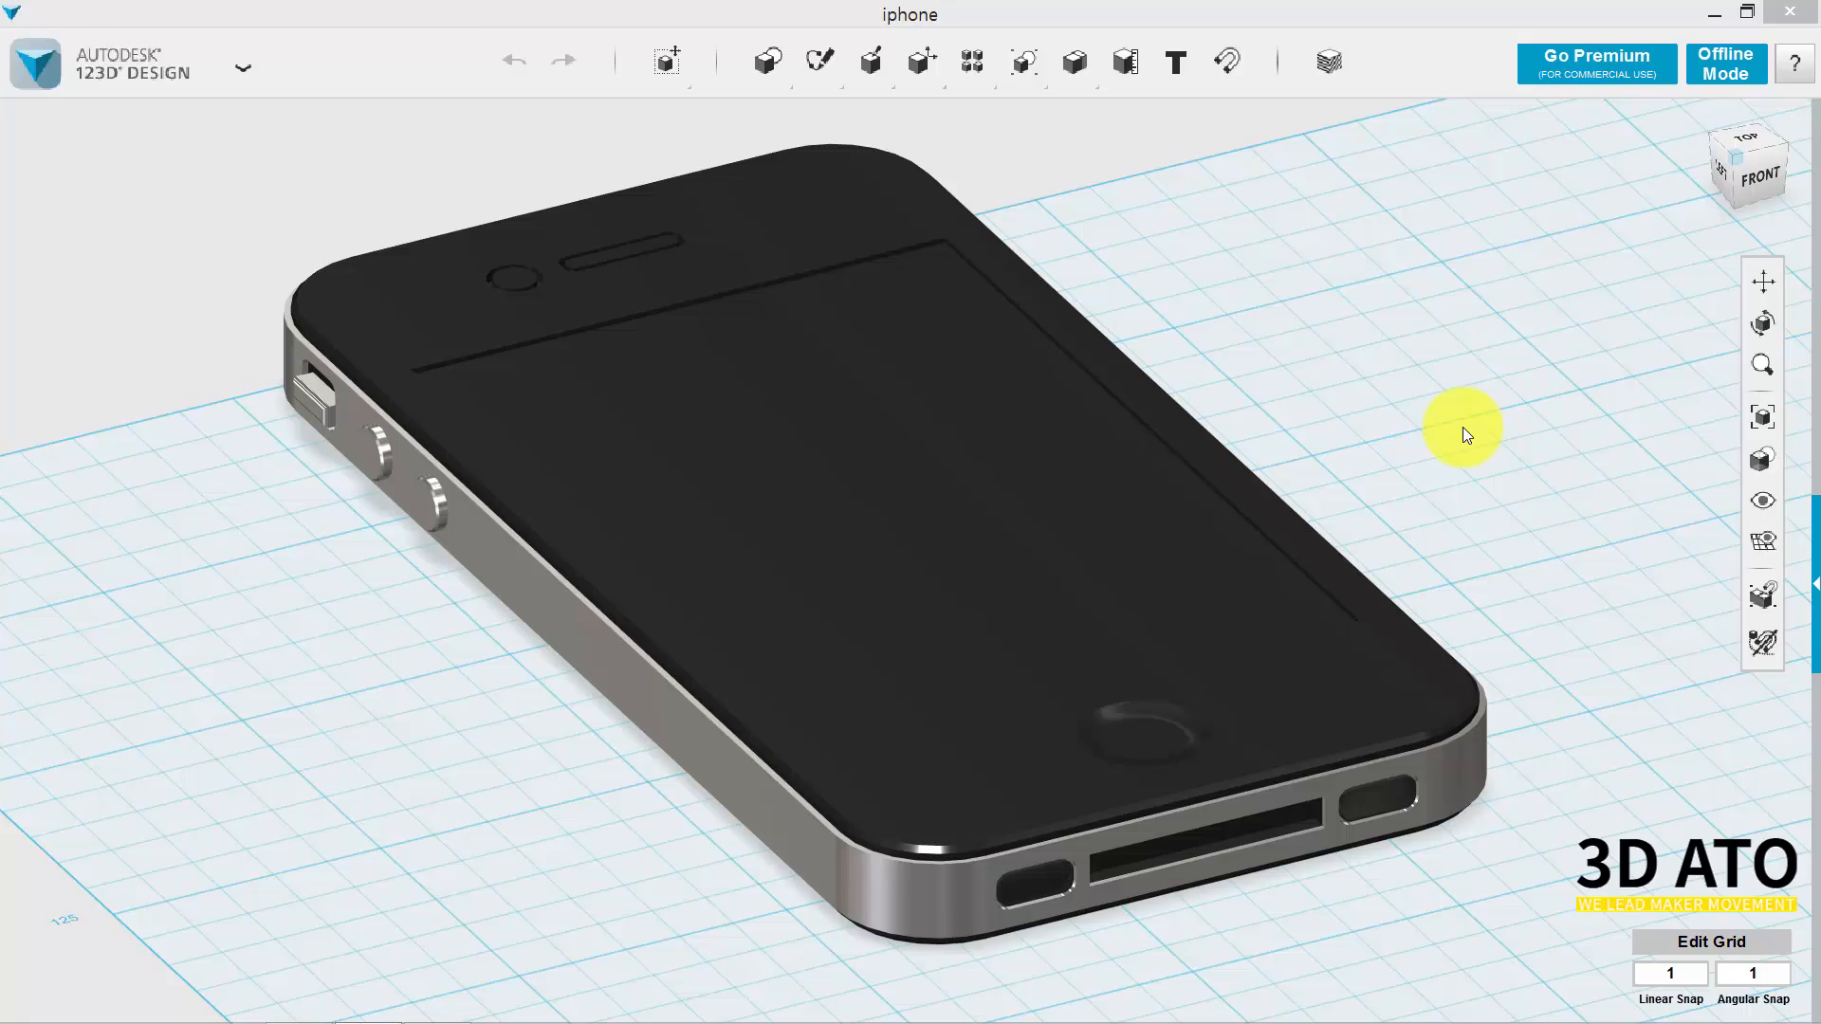
Delete the finished phone model so that the work grid is empty.
right_drag(1462, 429, 1455, 358)
middle_drag(1456, 357, 1319, 395)
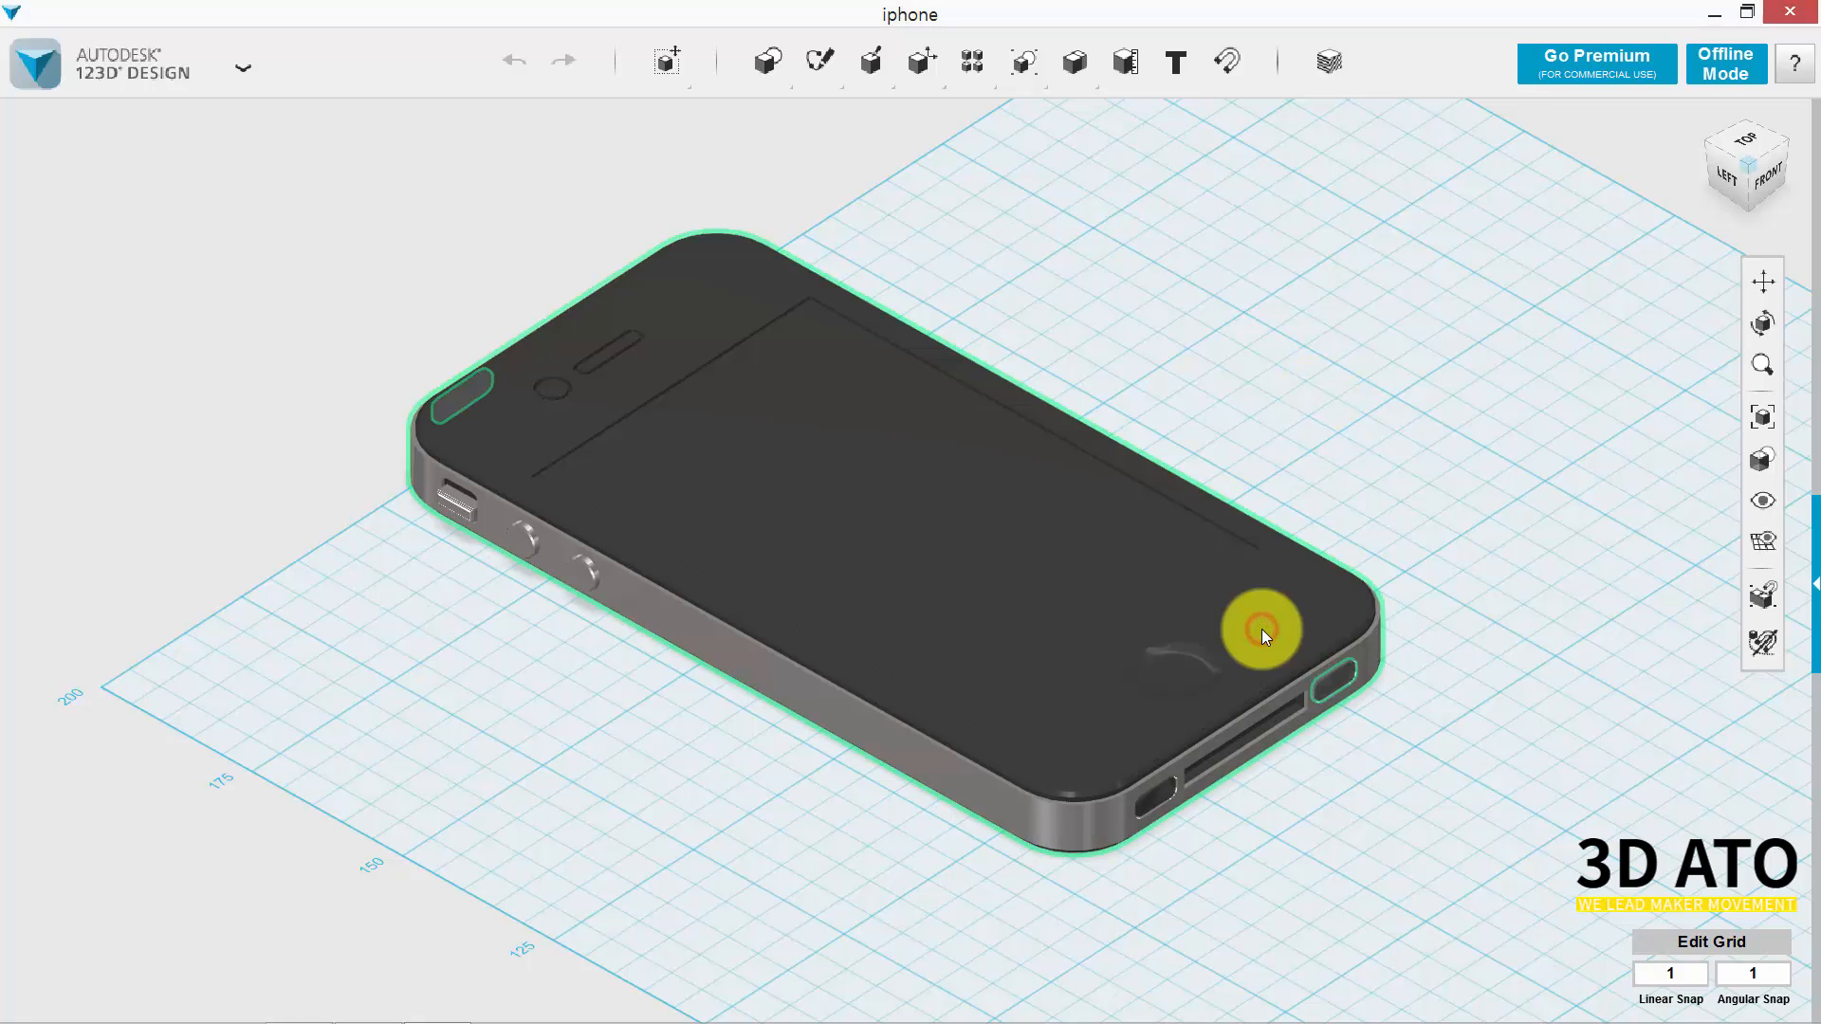
click(1262, 629)
click(1262, 629)
key(Delete)
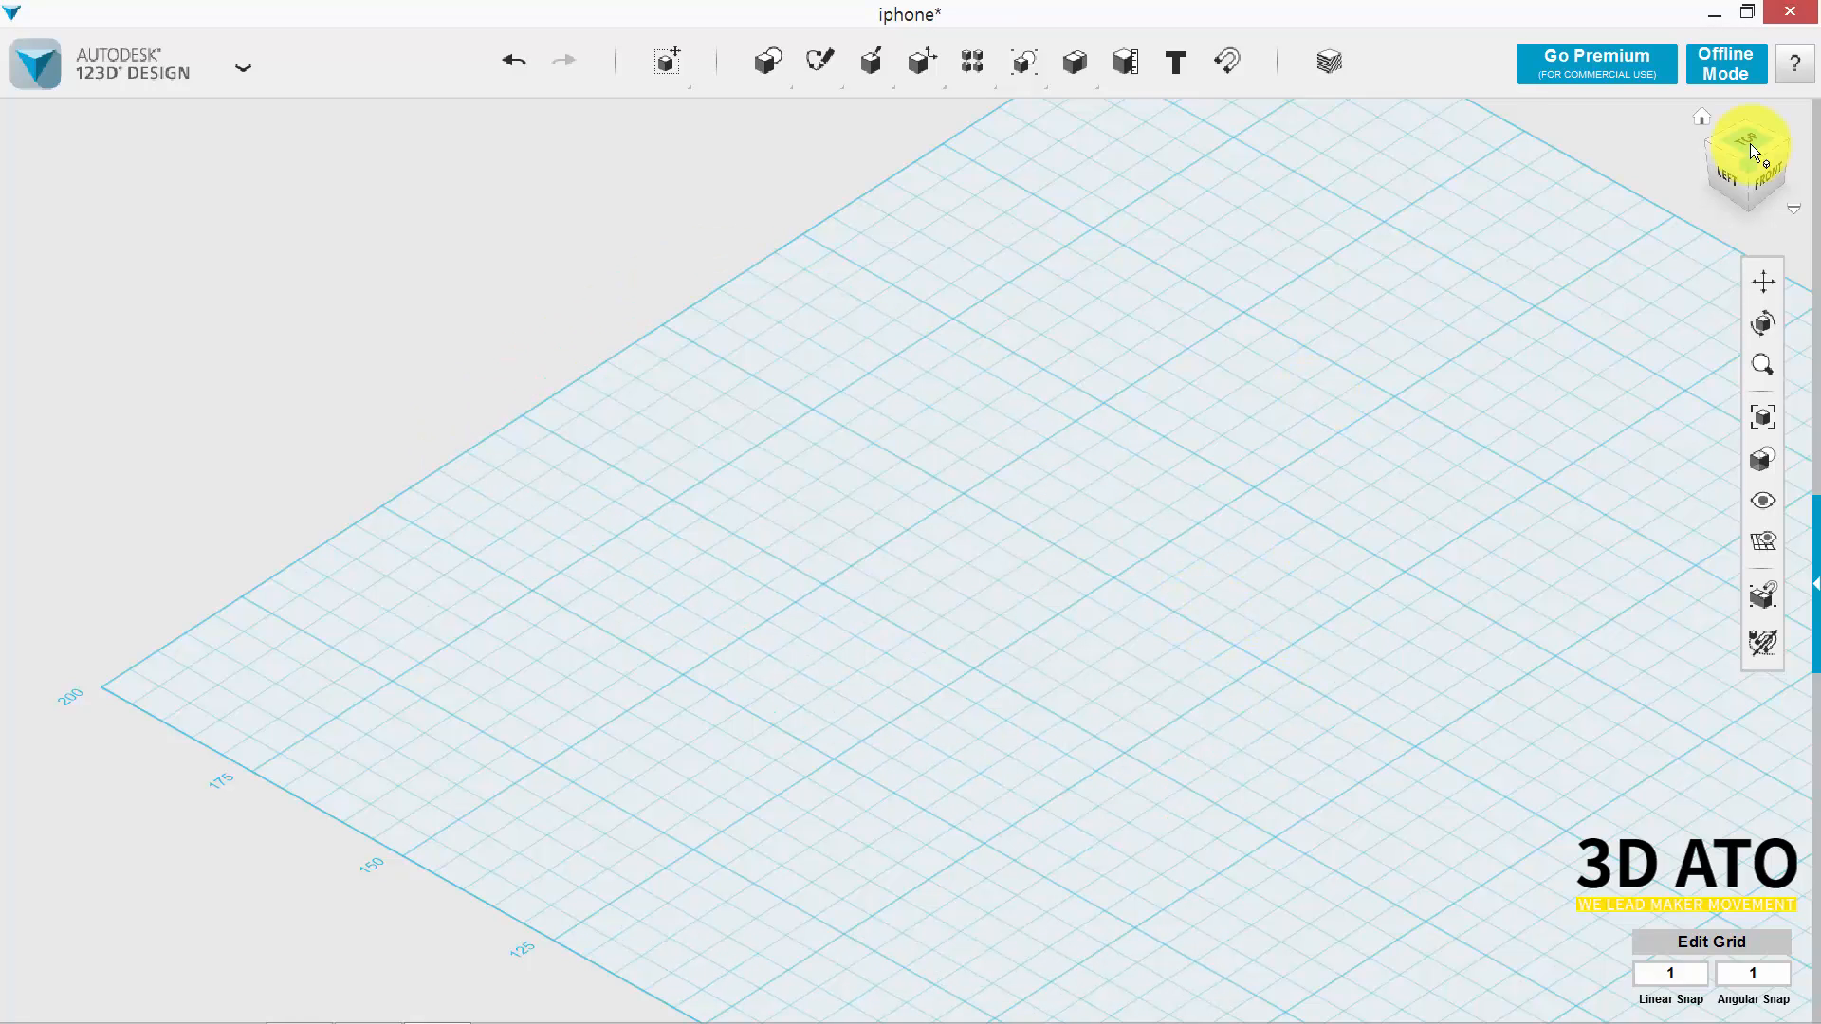
Start a sketch rectangle on the grid in top view, with its upper-left corner at X 100, Y 125.
click(1749, 144)
click(1702, 118)
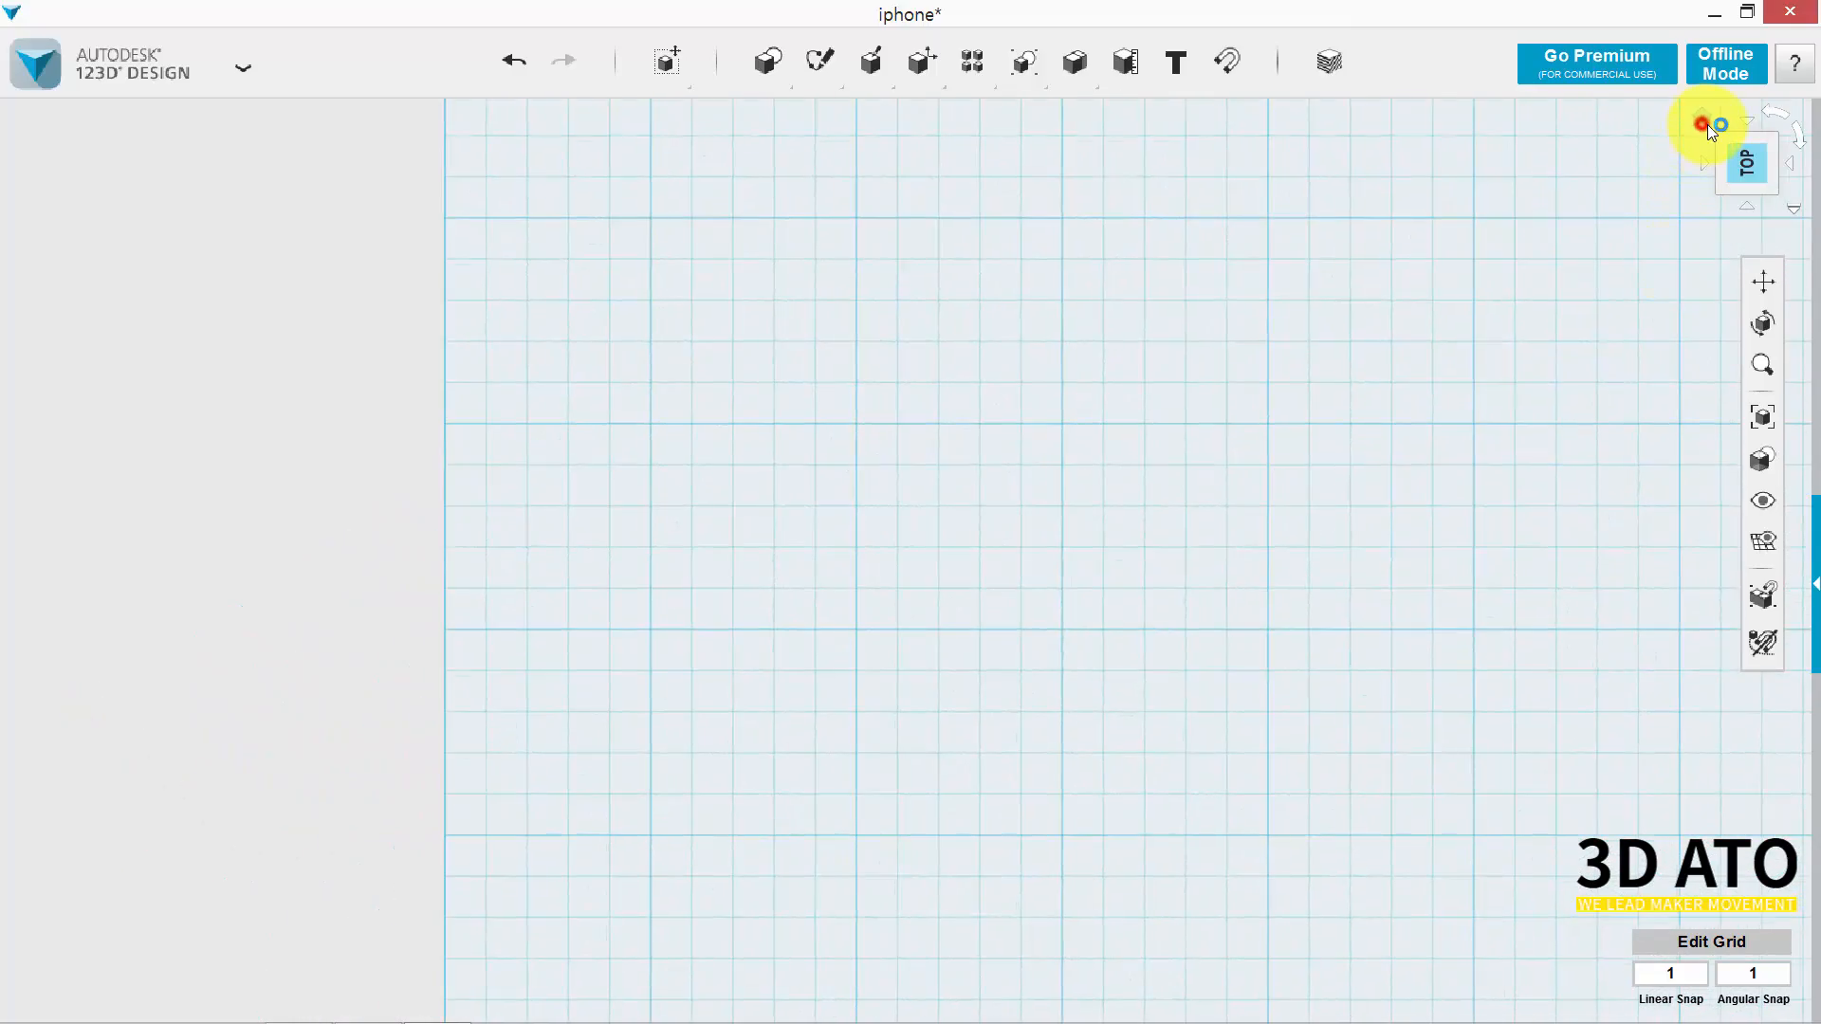
click(1744, 136)
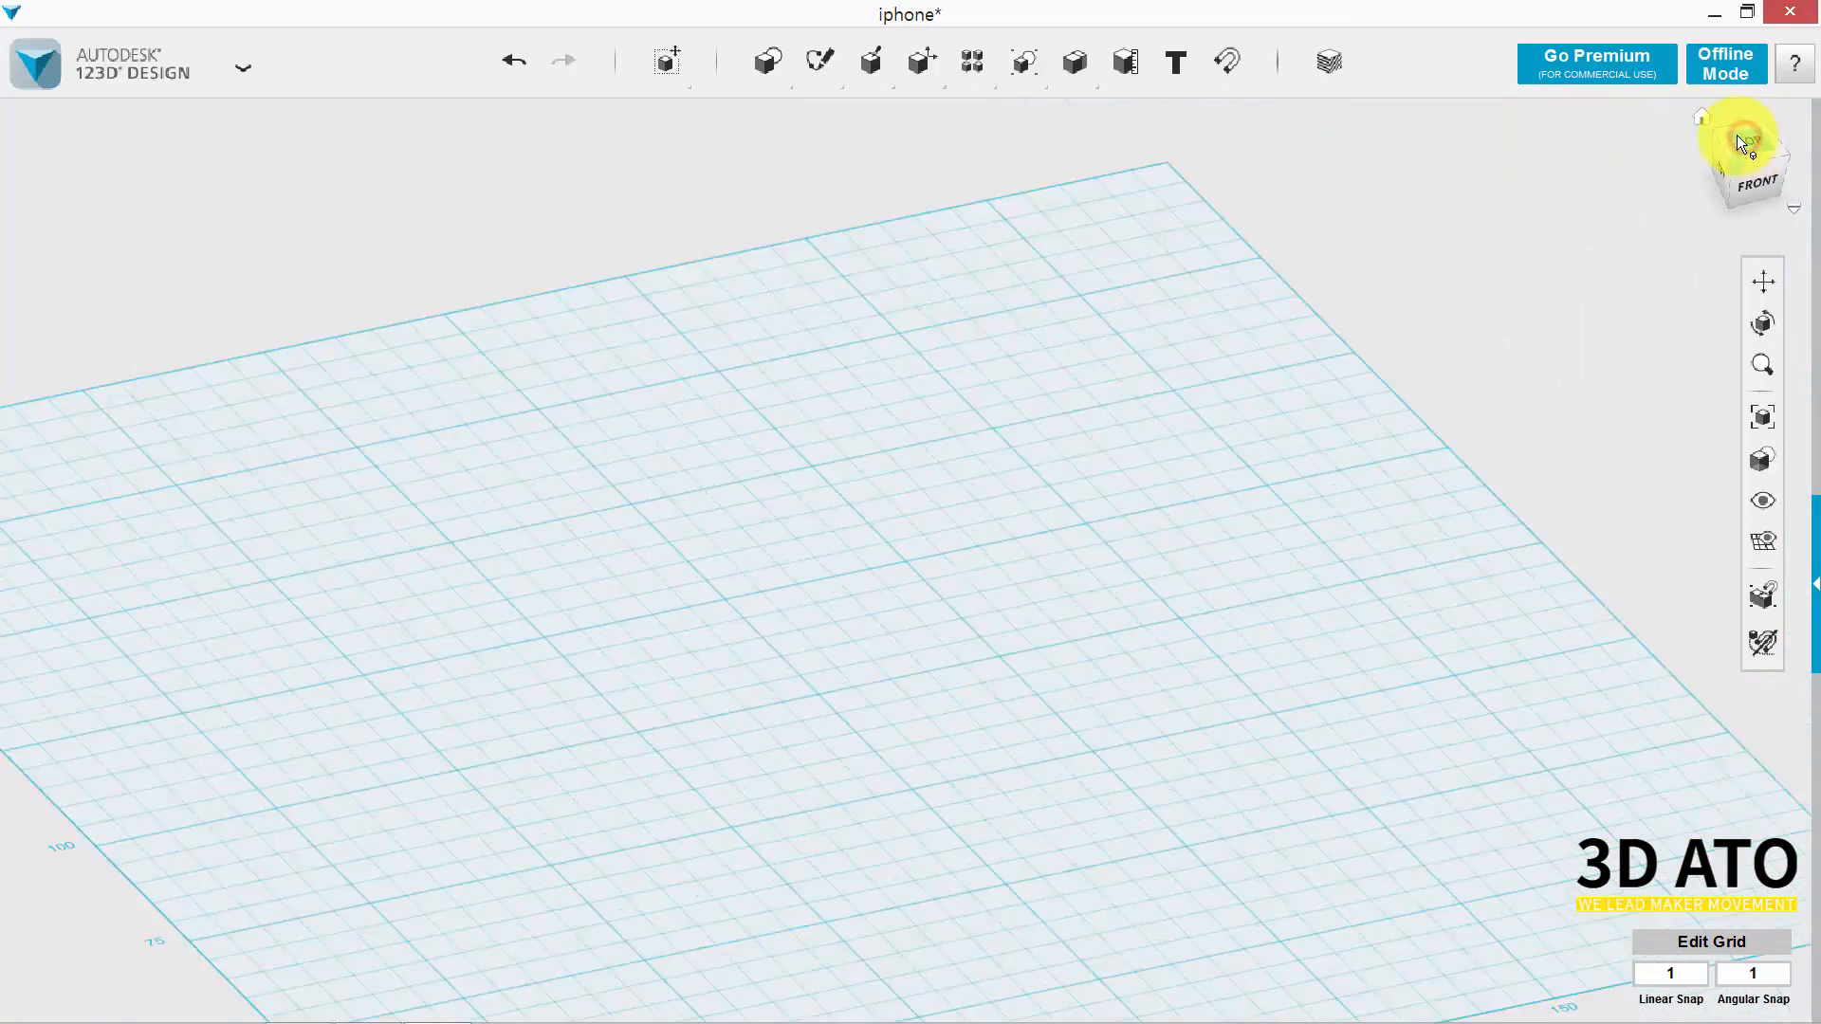
middle_drag(1036, 616, 1073, 536)
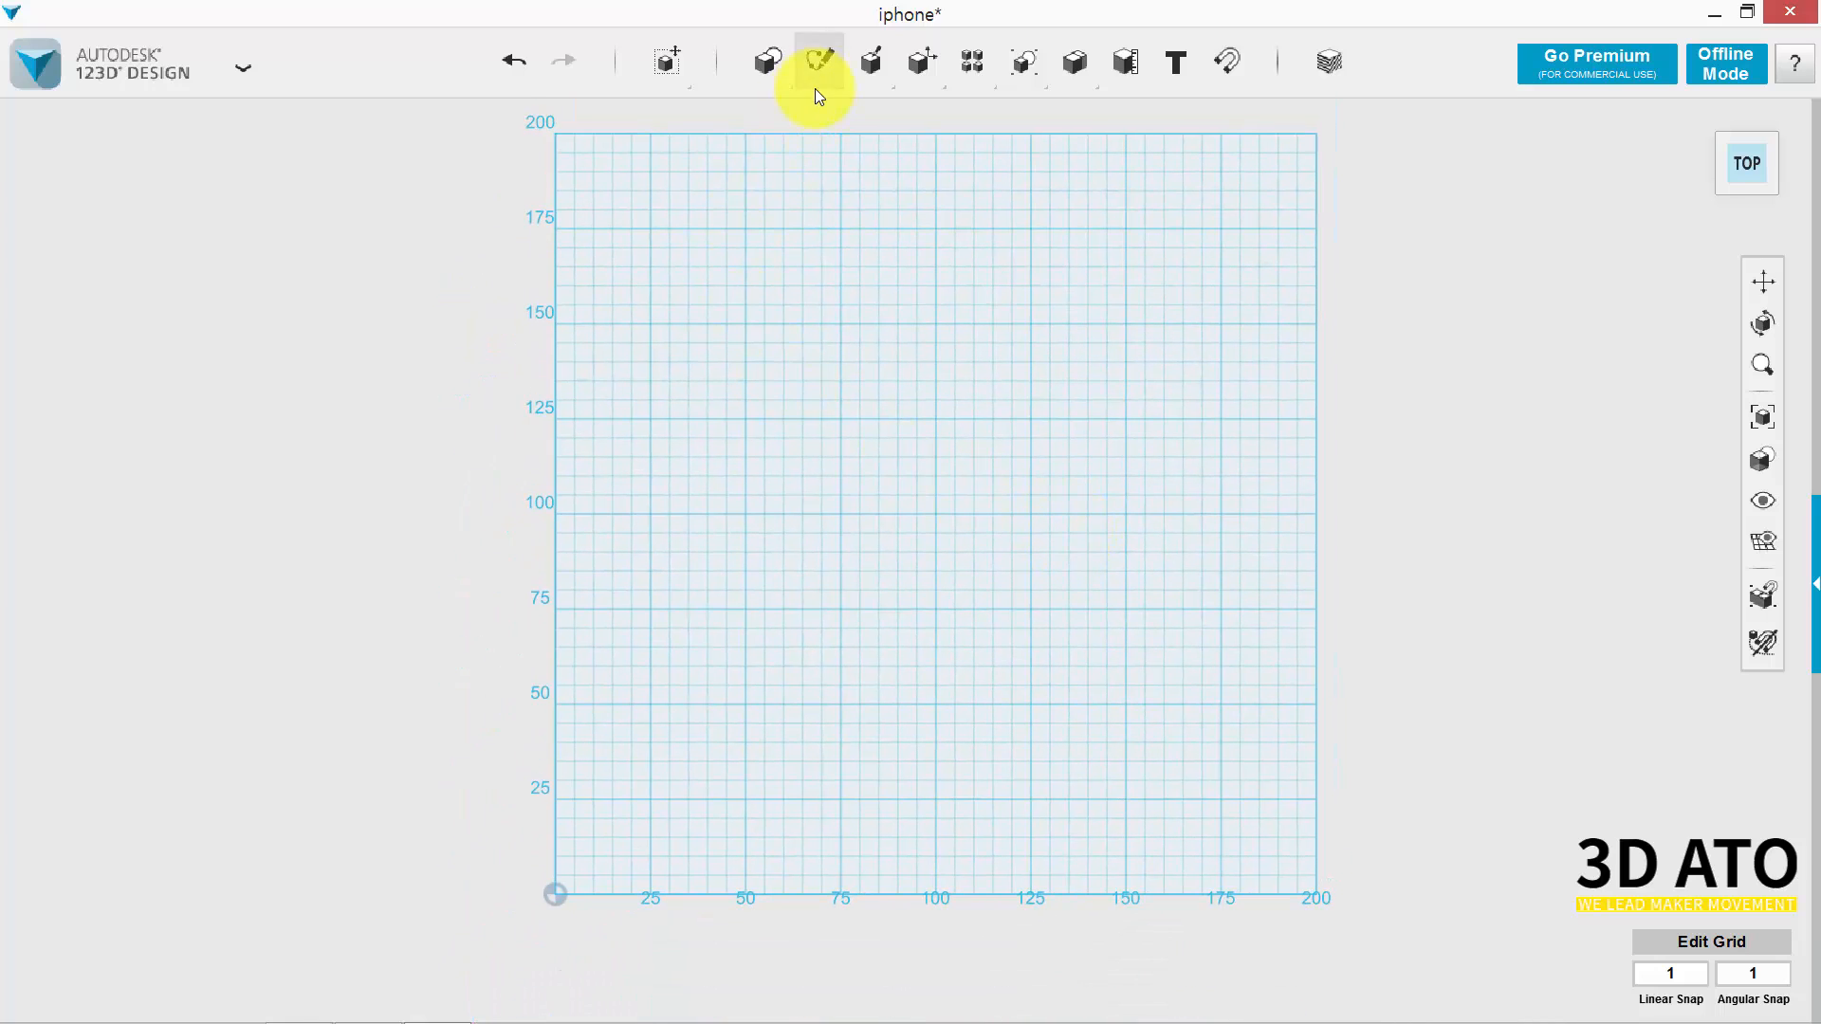
mouse_move(817, 87)
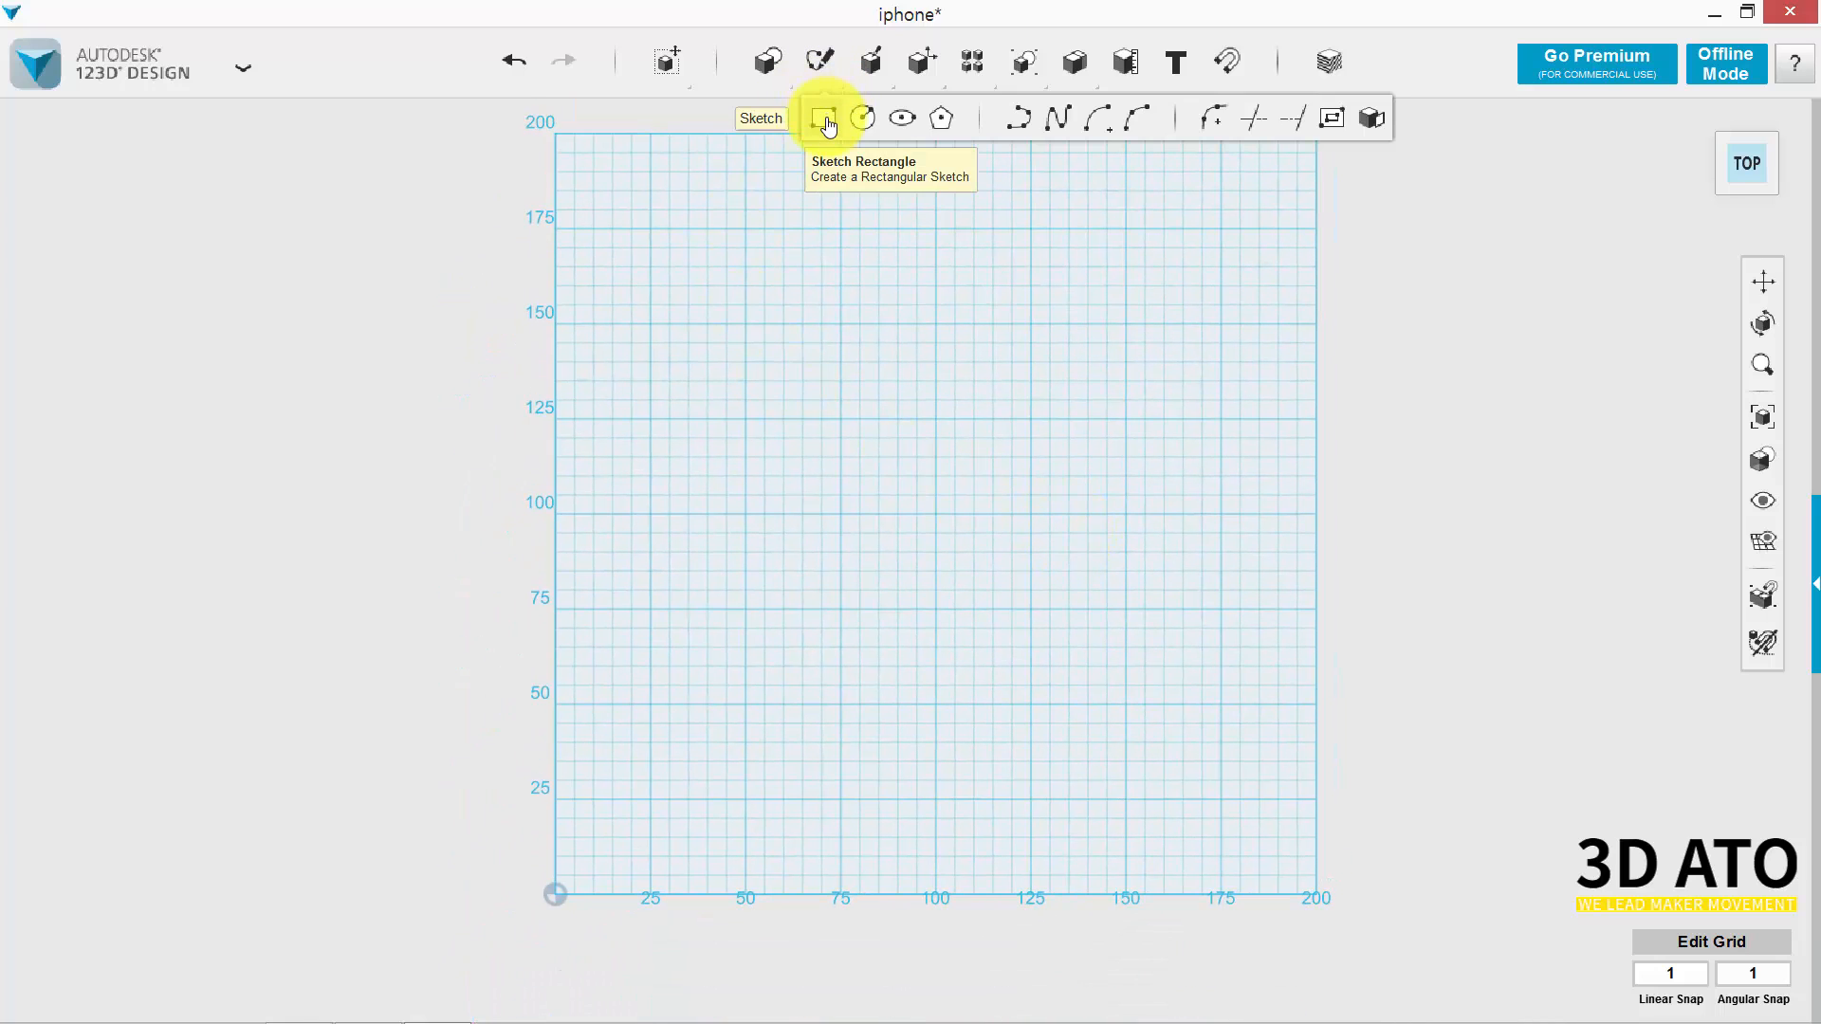
click(825, 121)
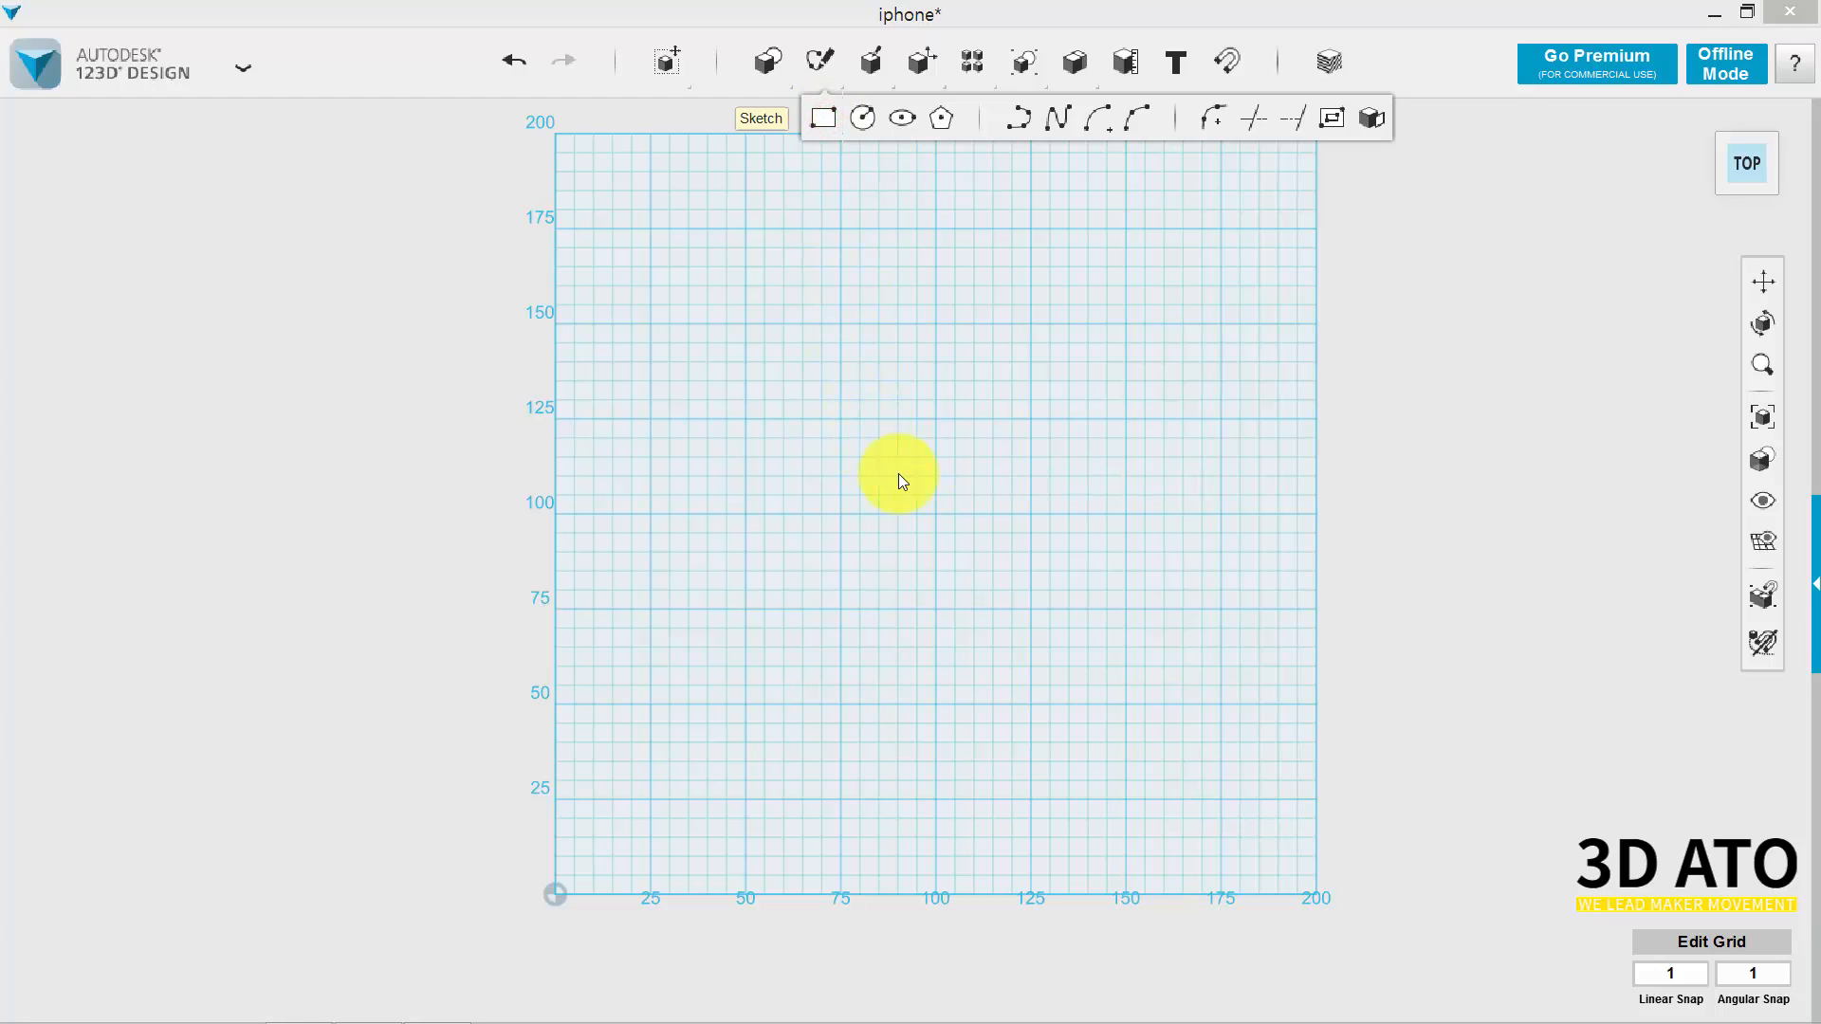
scroll(935, 422, up, 4)
click(918, 415)
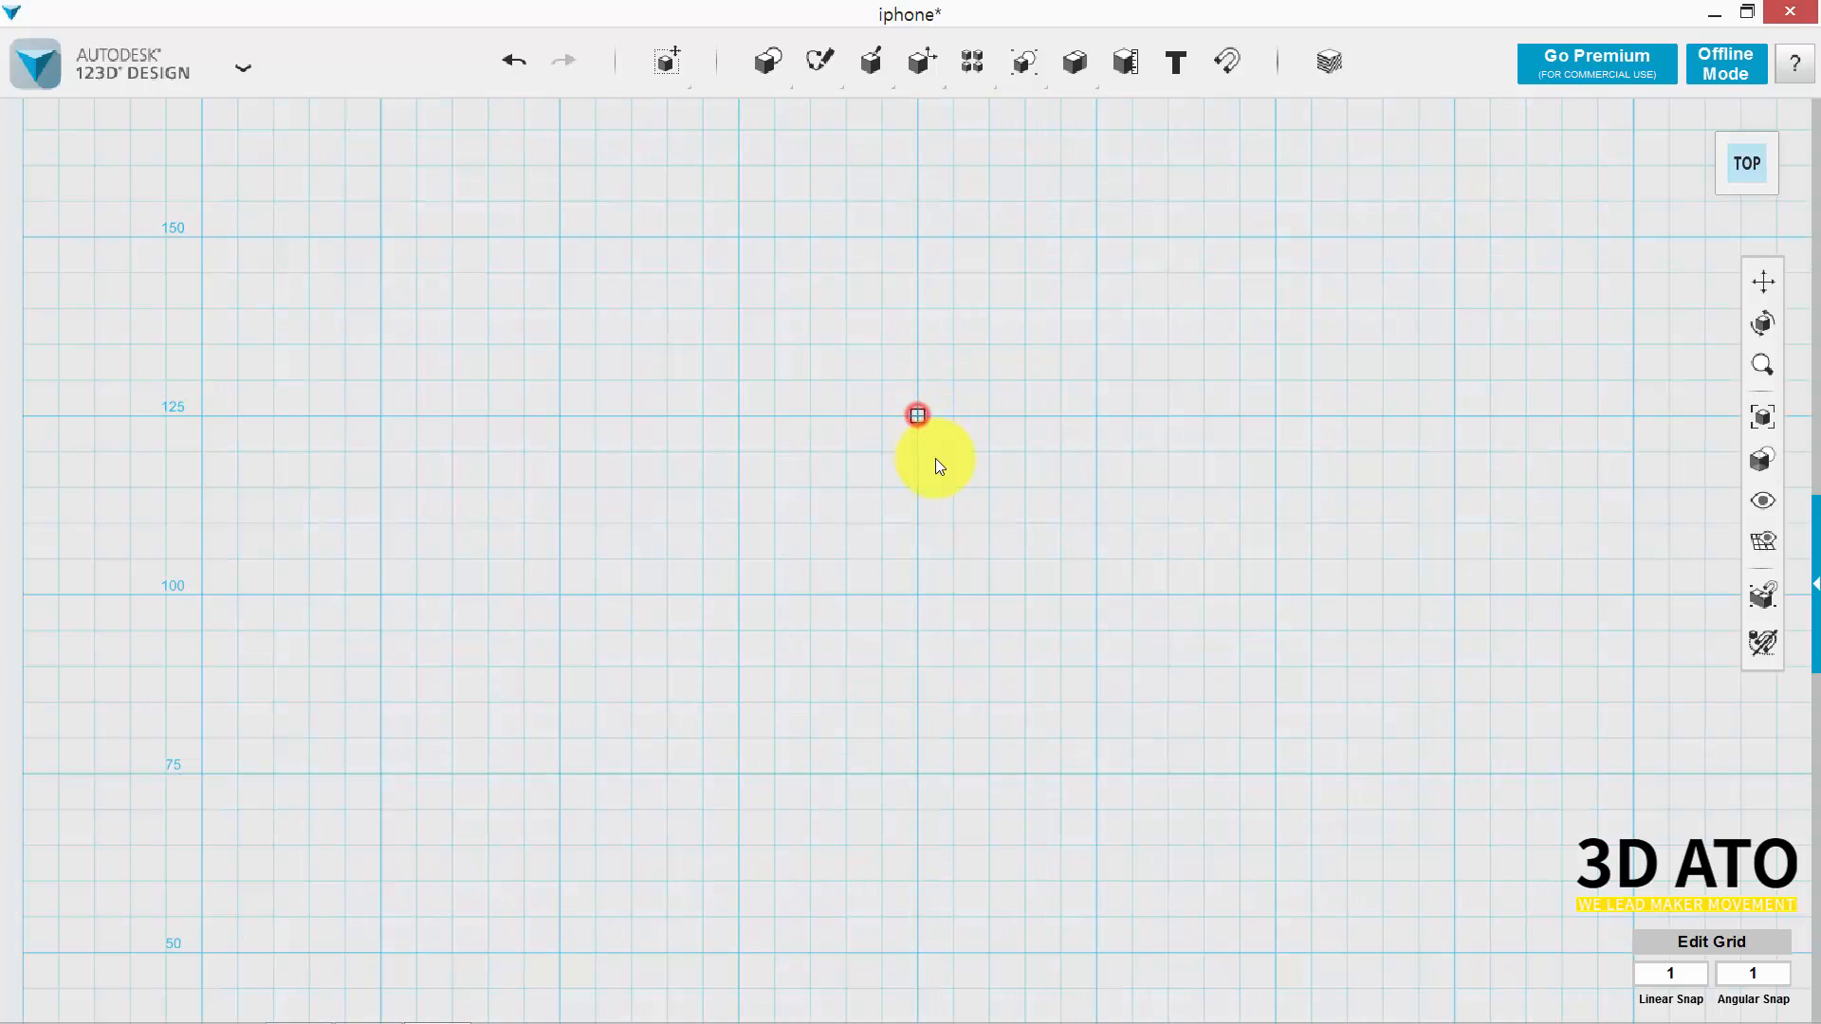
click(919, 420)
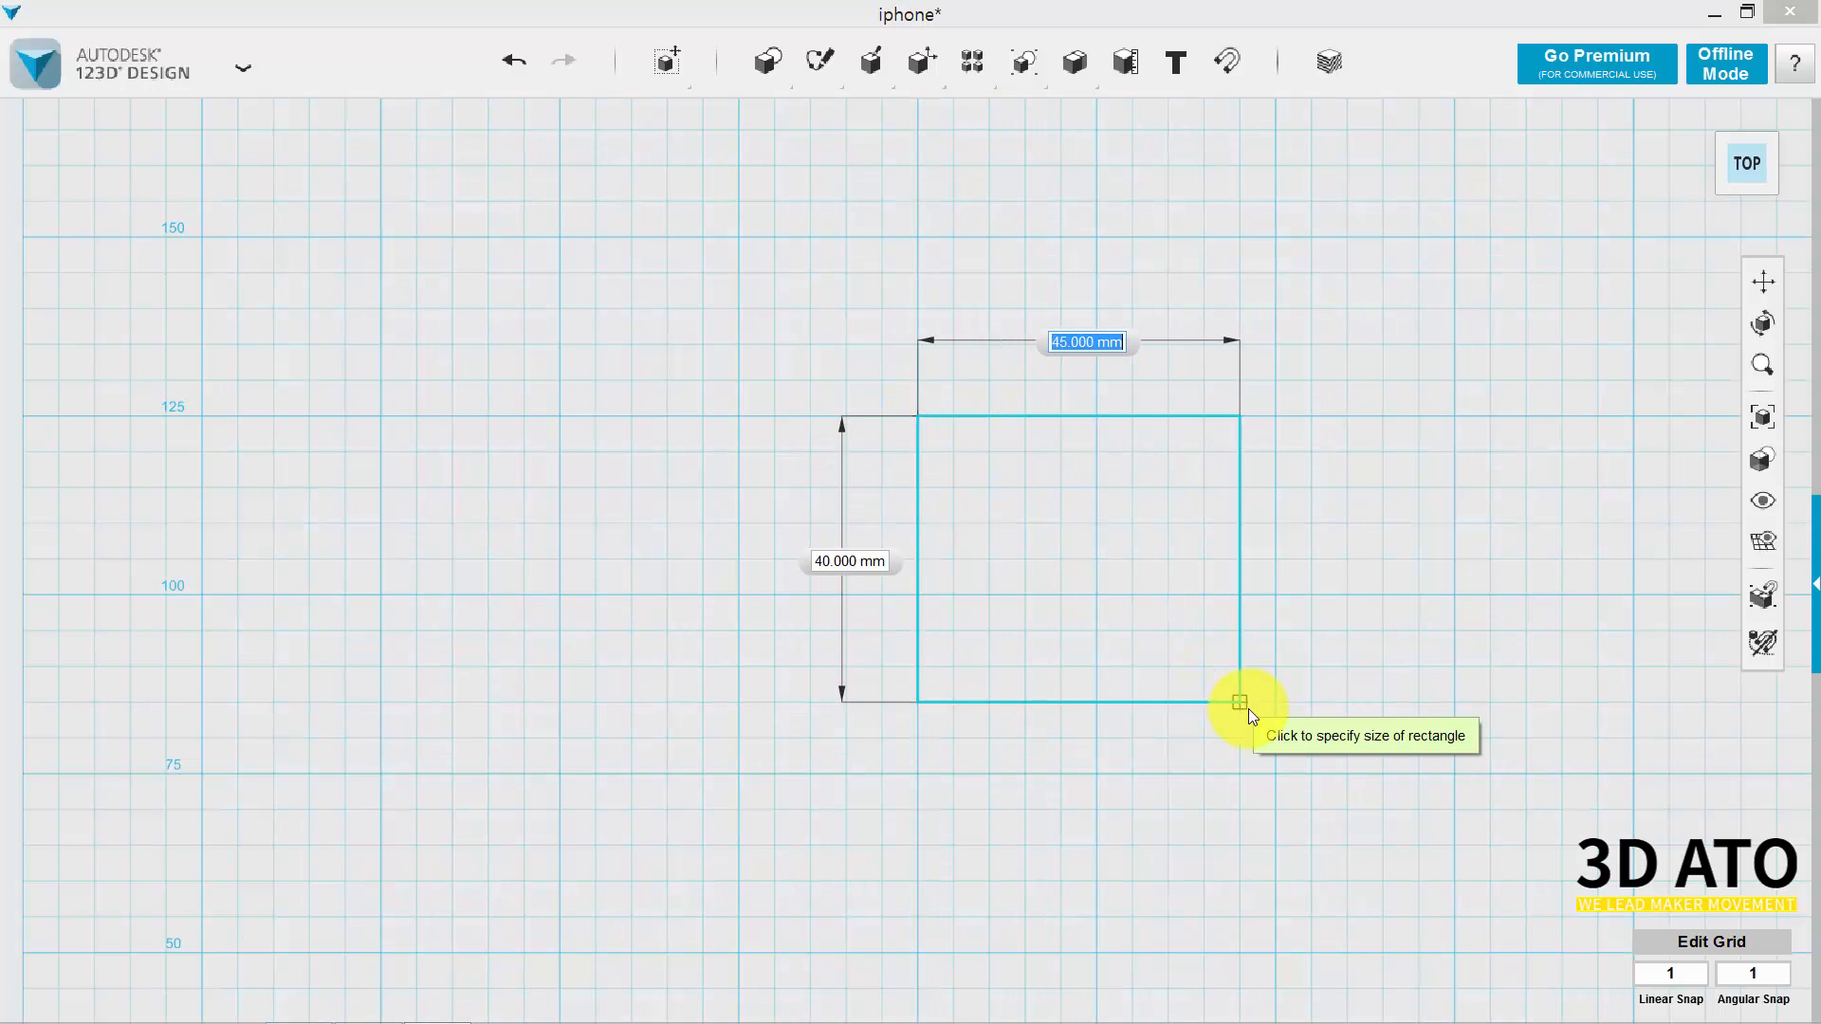
middle_drag(1115, 700, 1080, 696)
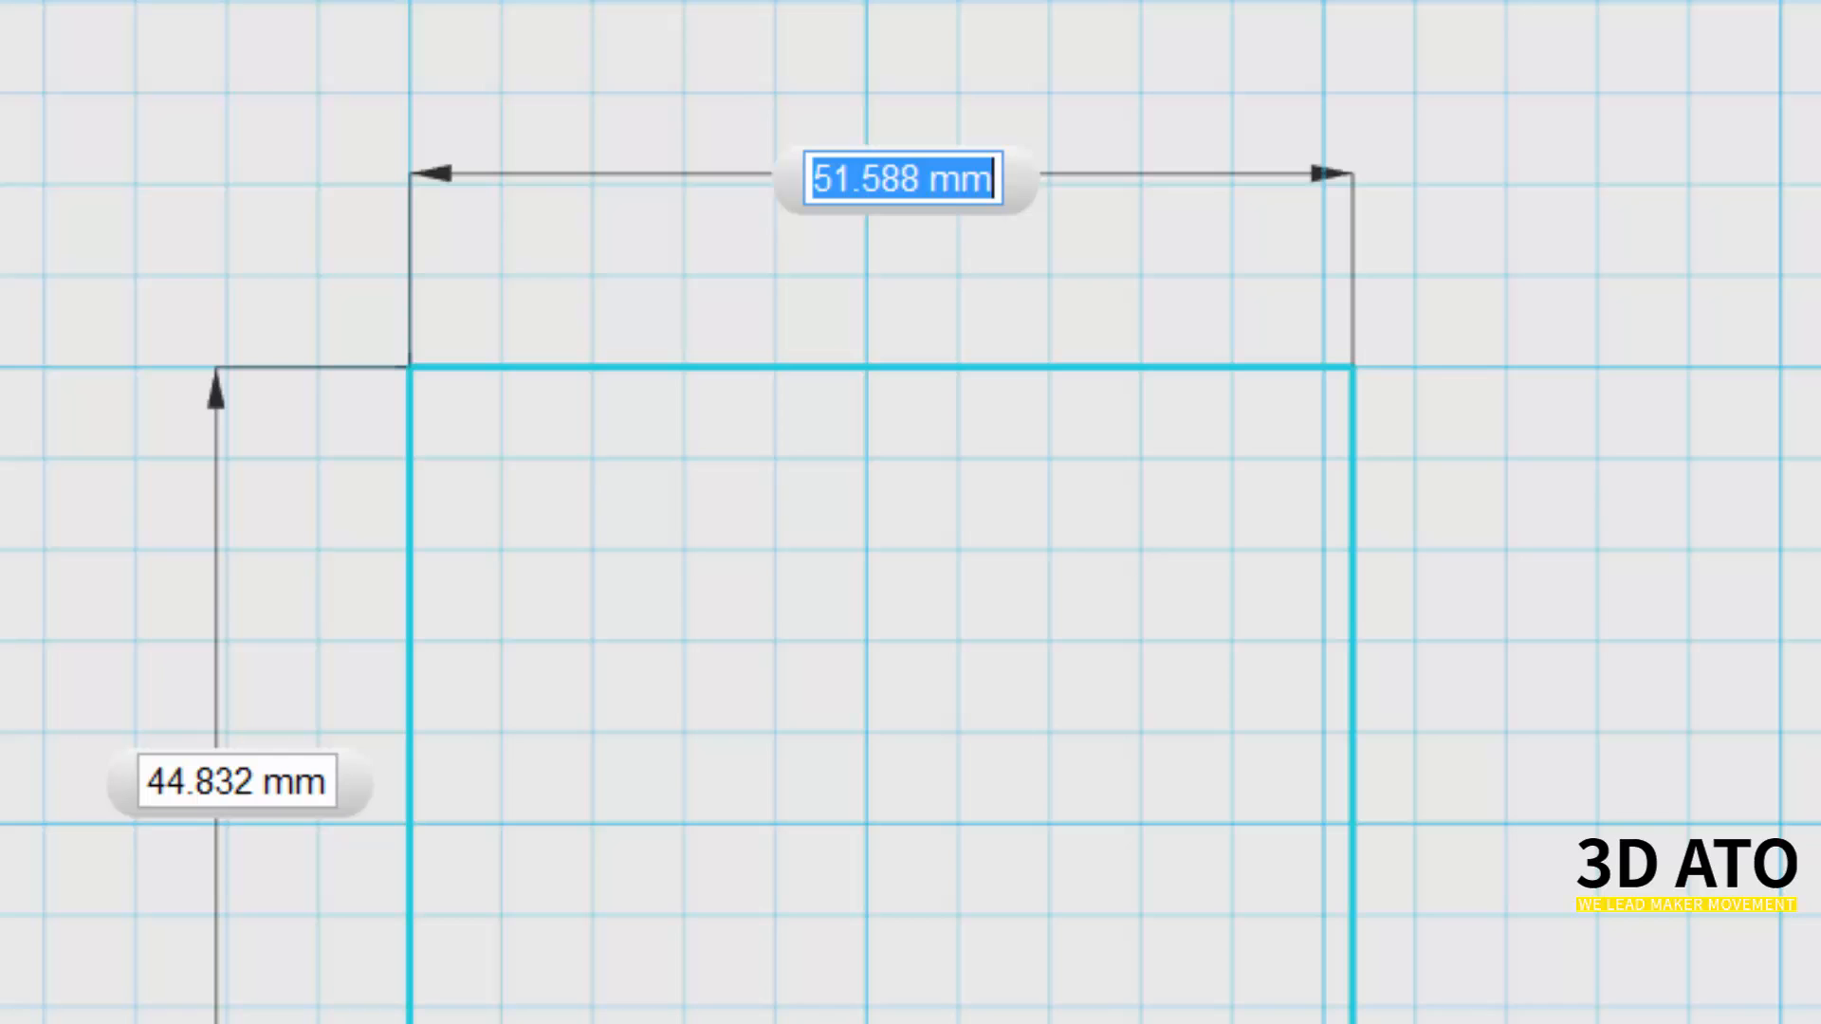
Set the rectangle's width to 58.55 mm and its height to 115.15 mm, and complete it.
text(58.55)
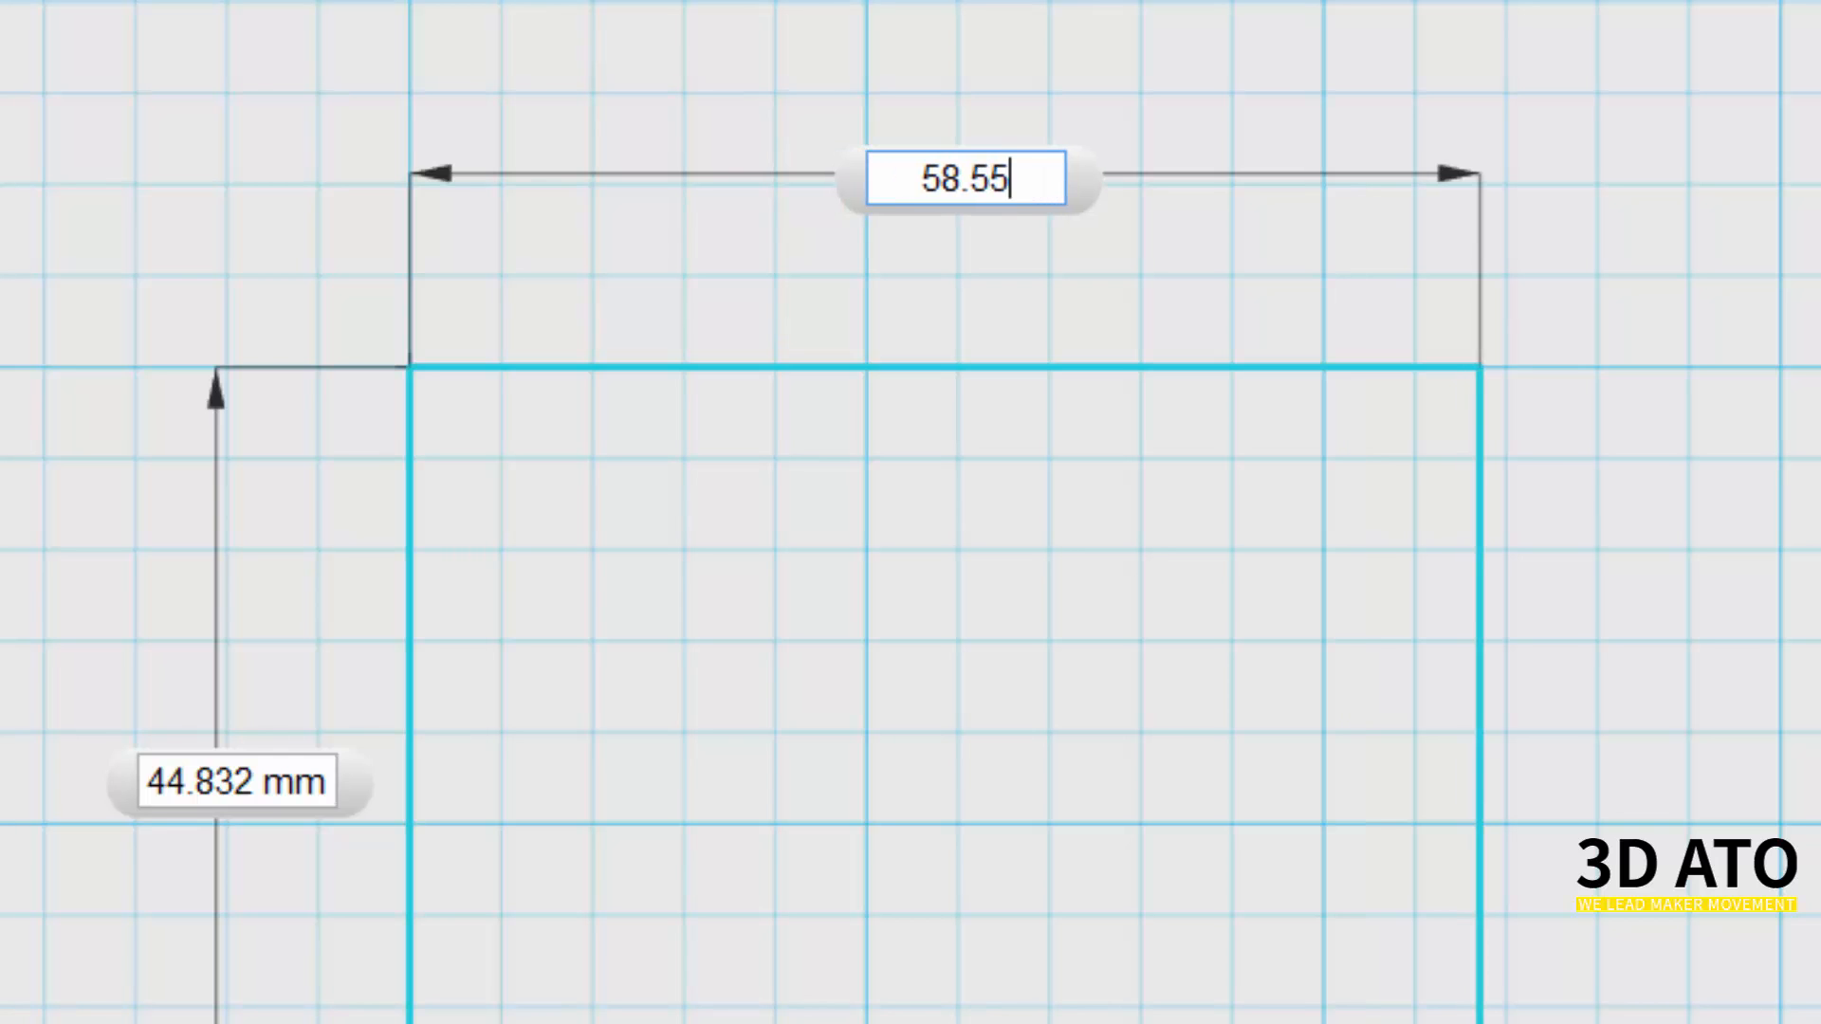
key(Tab)
text(11.5)
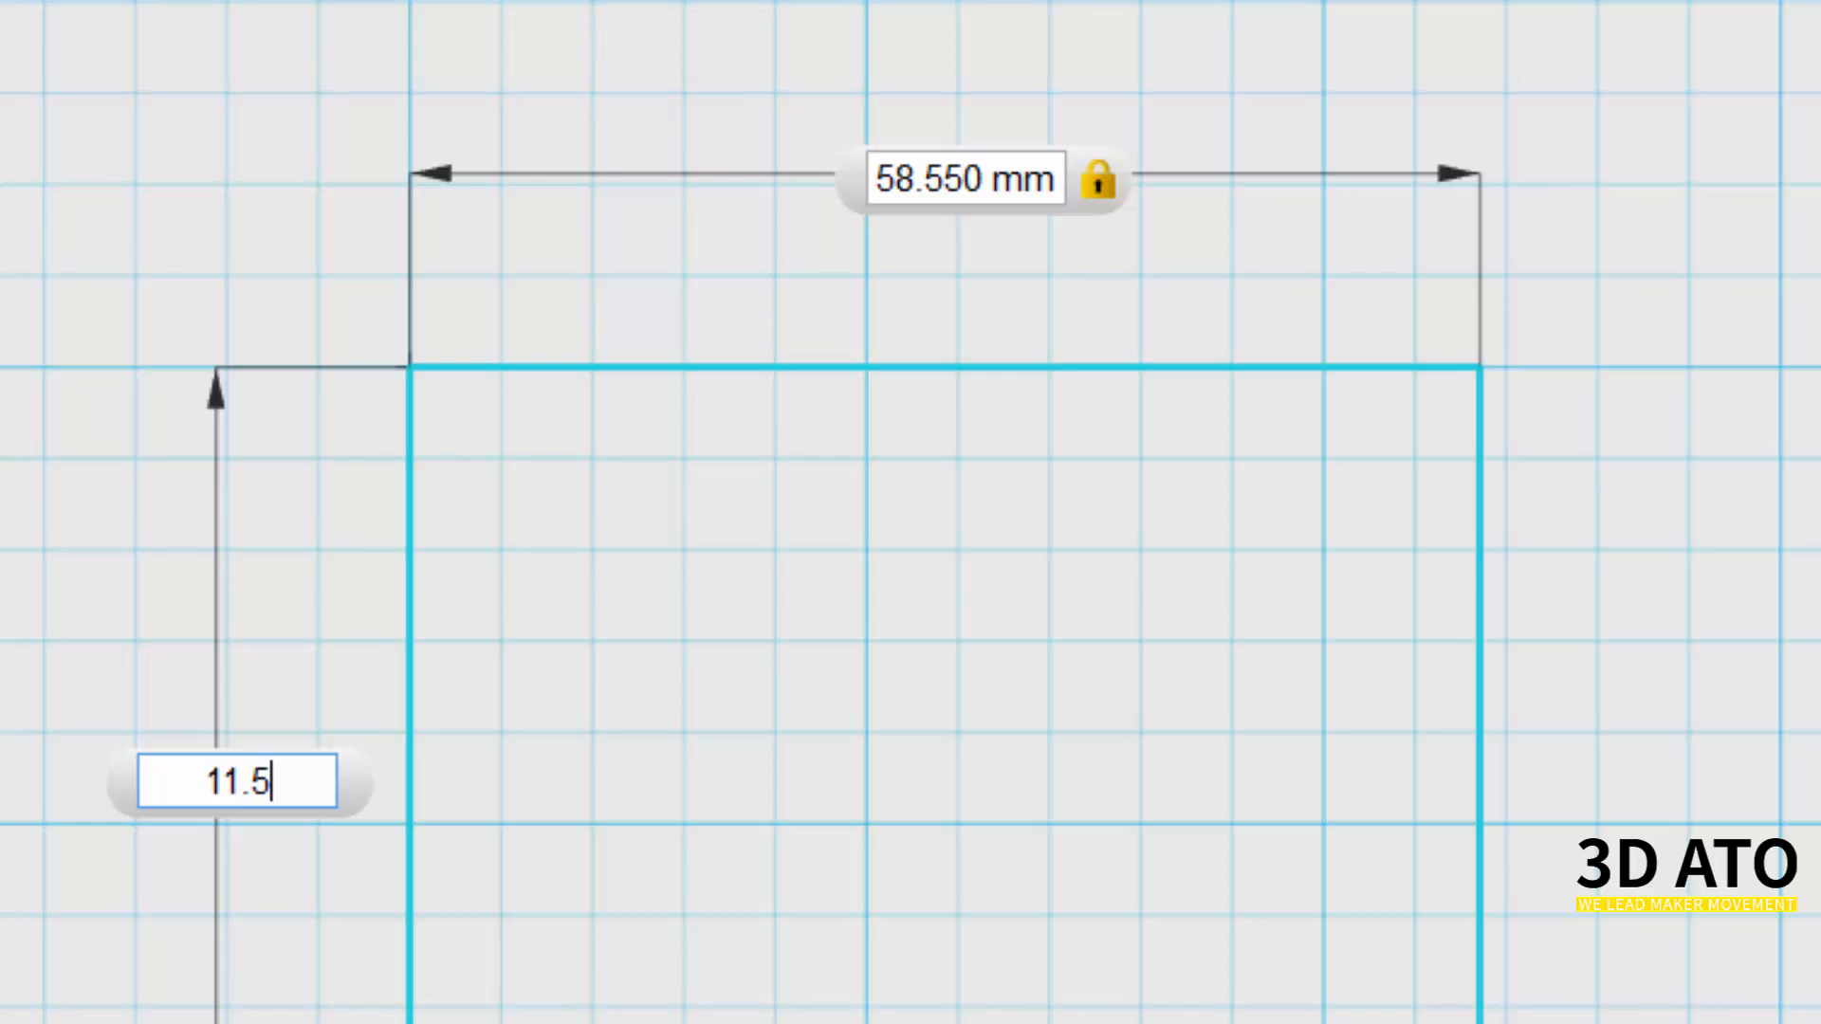
key(BackSpace)
key(BackSpace)
text(5)
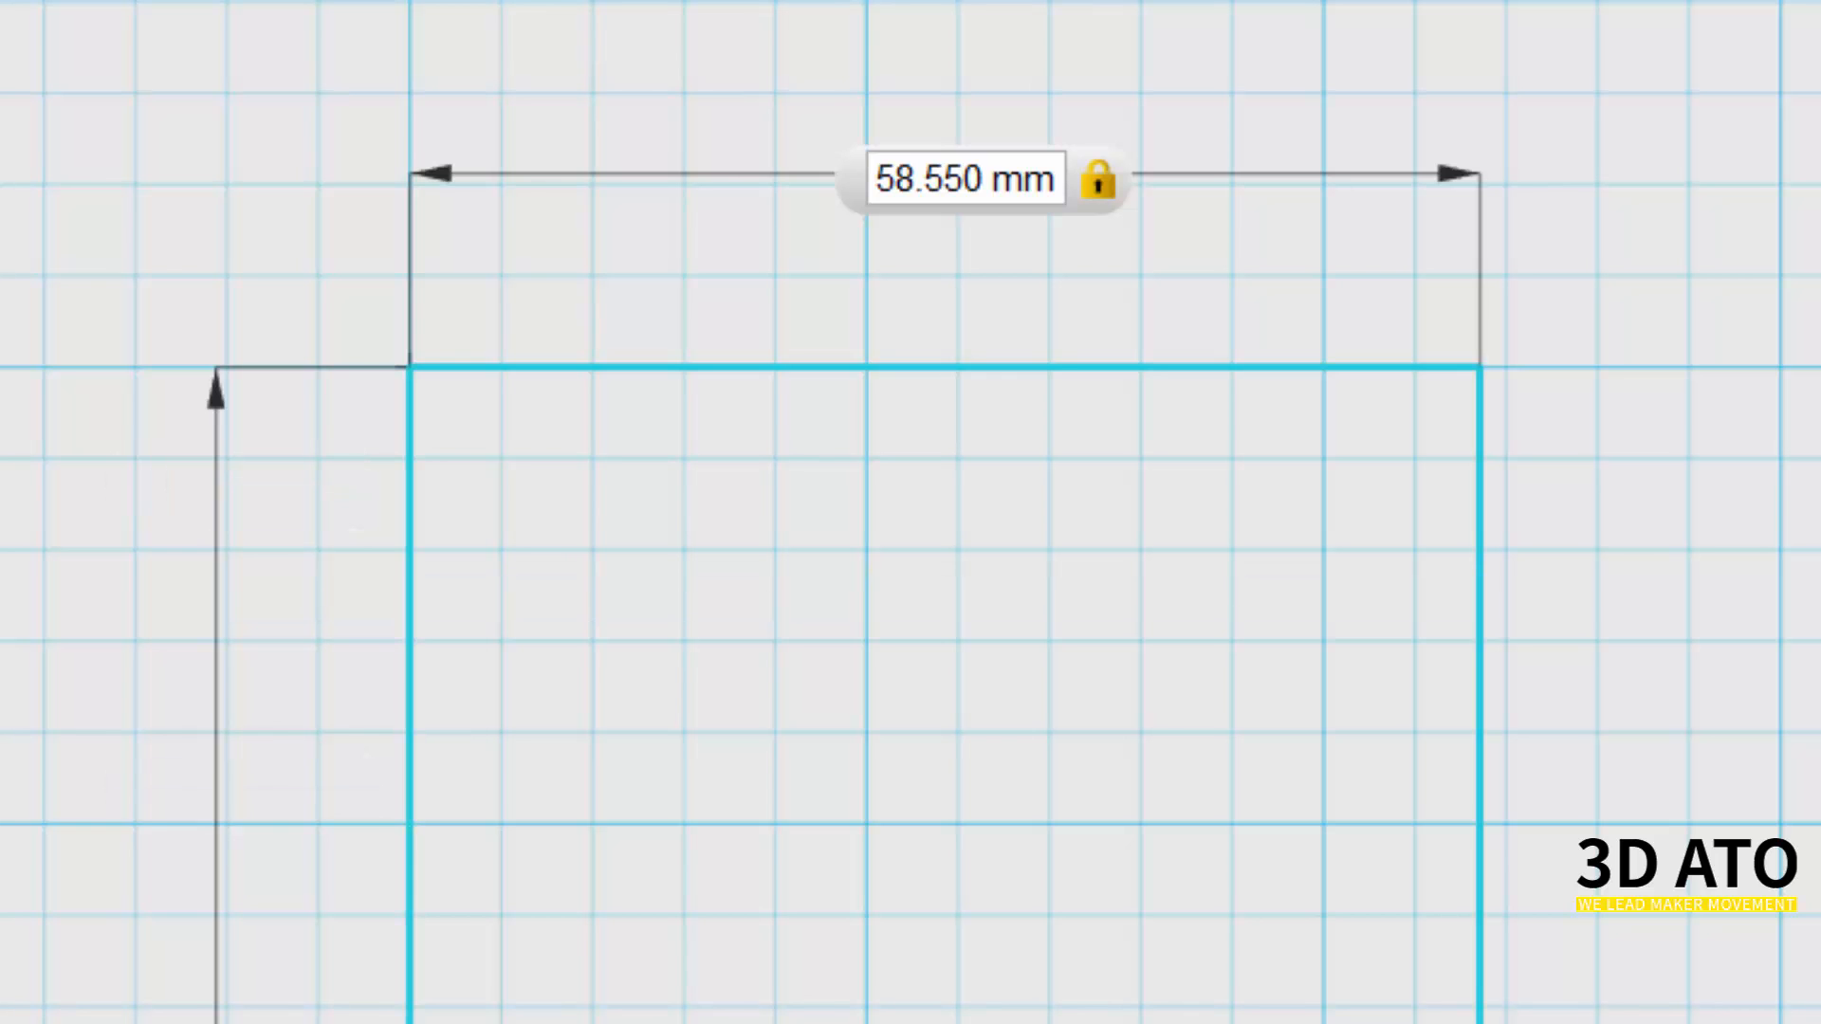
key(Tab)
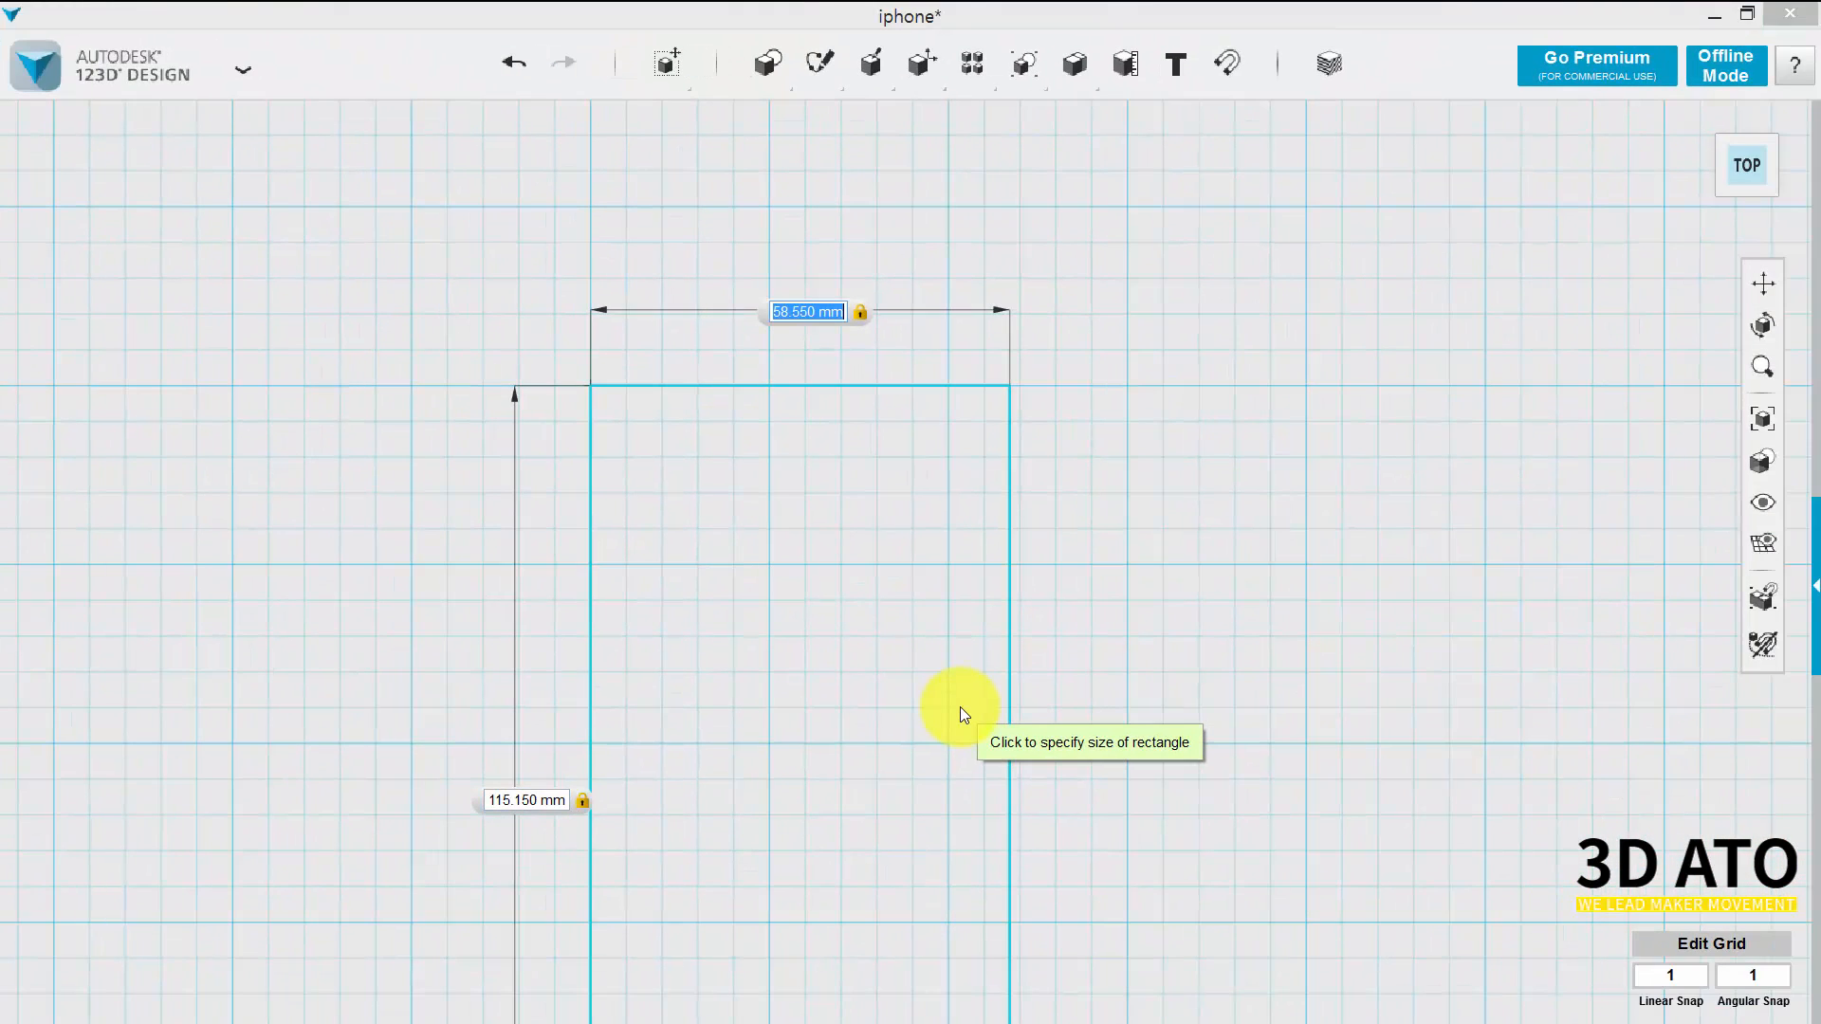
key(Return)
scroll(977, 664, down, 3)
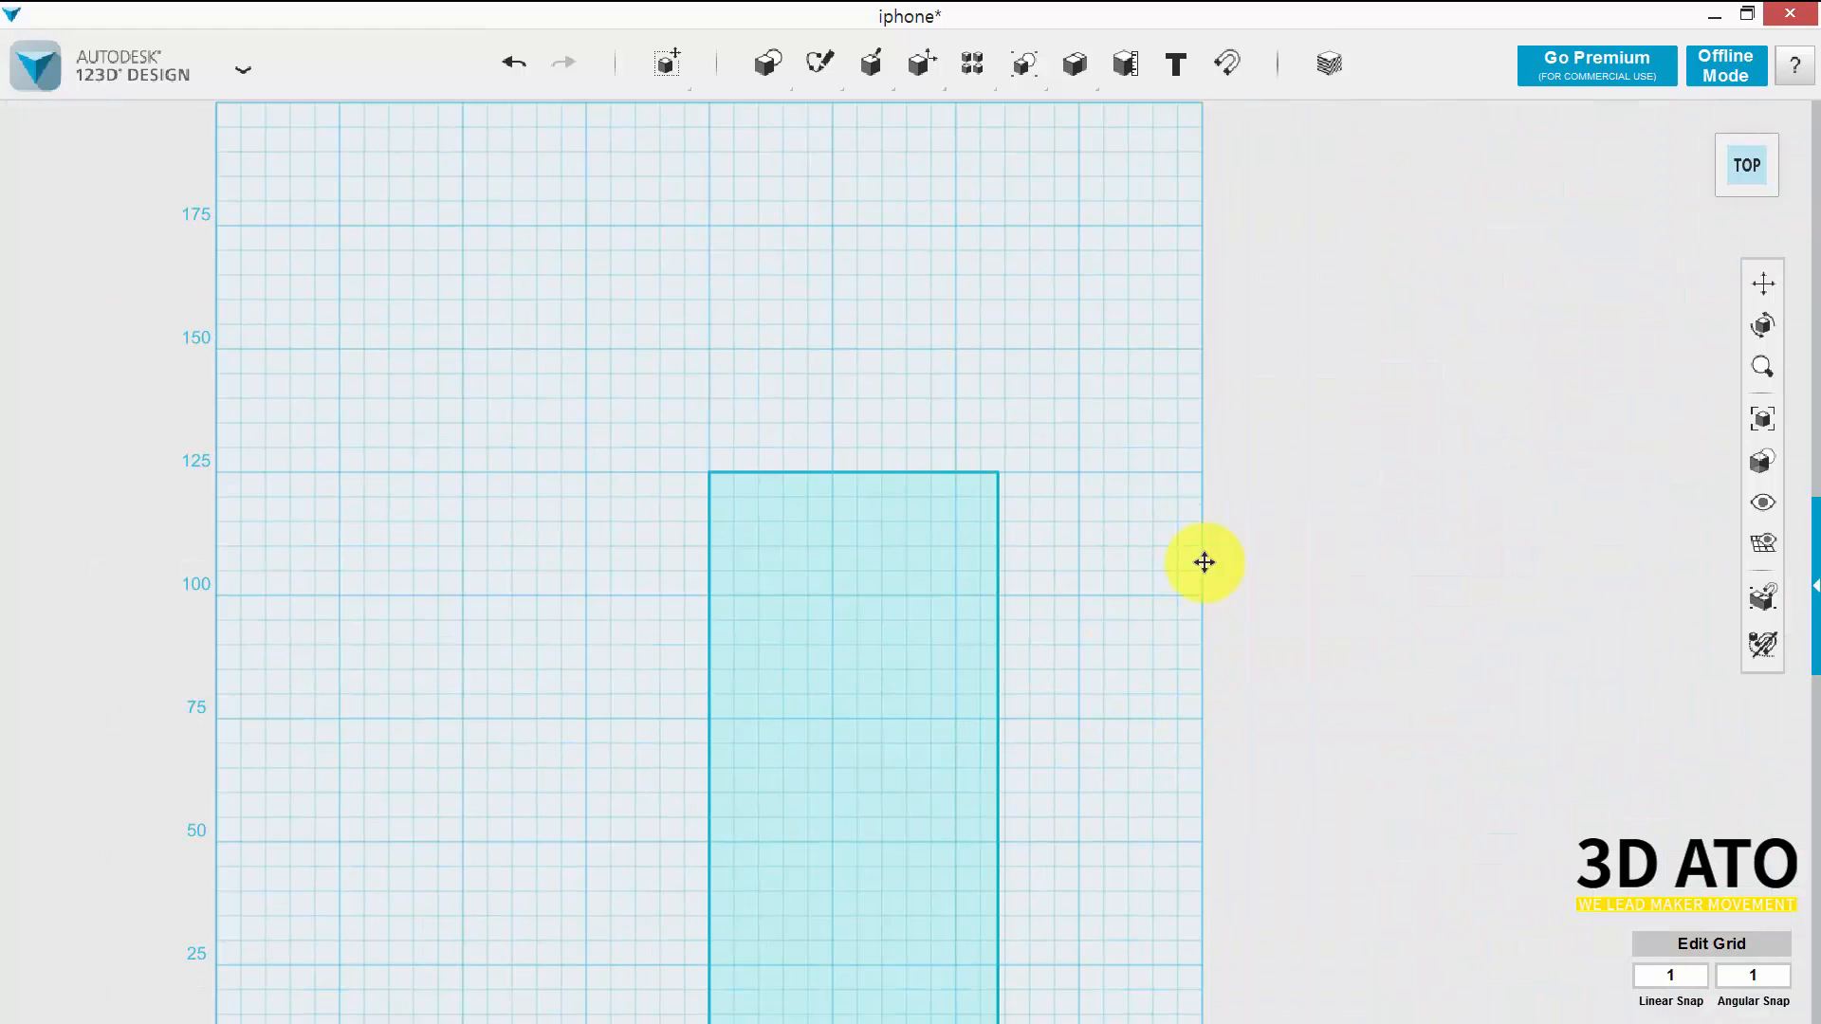
middle_drag(1205, 562, 1165, 493)
scroll(1158, 482, up, 1)
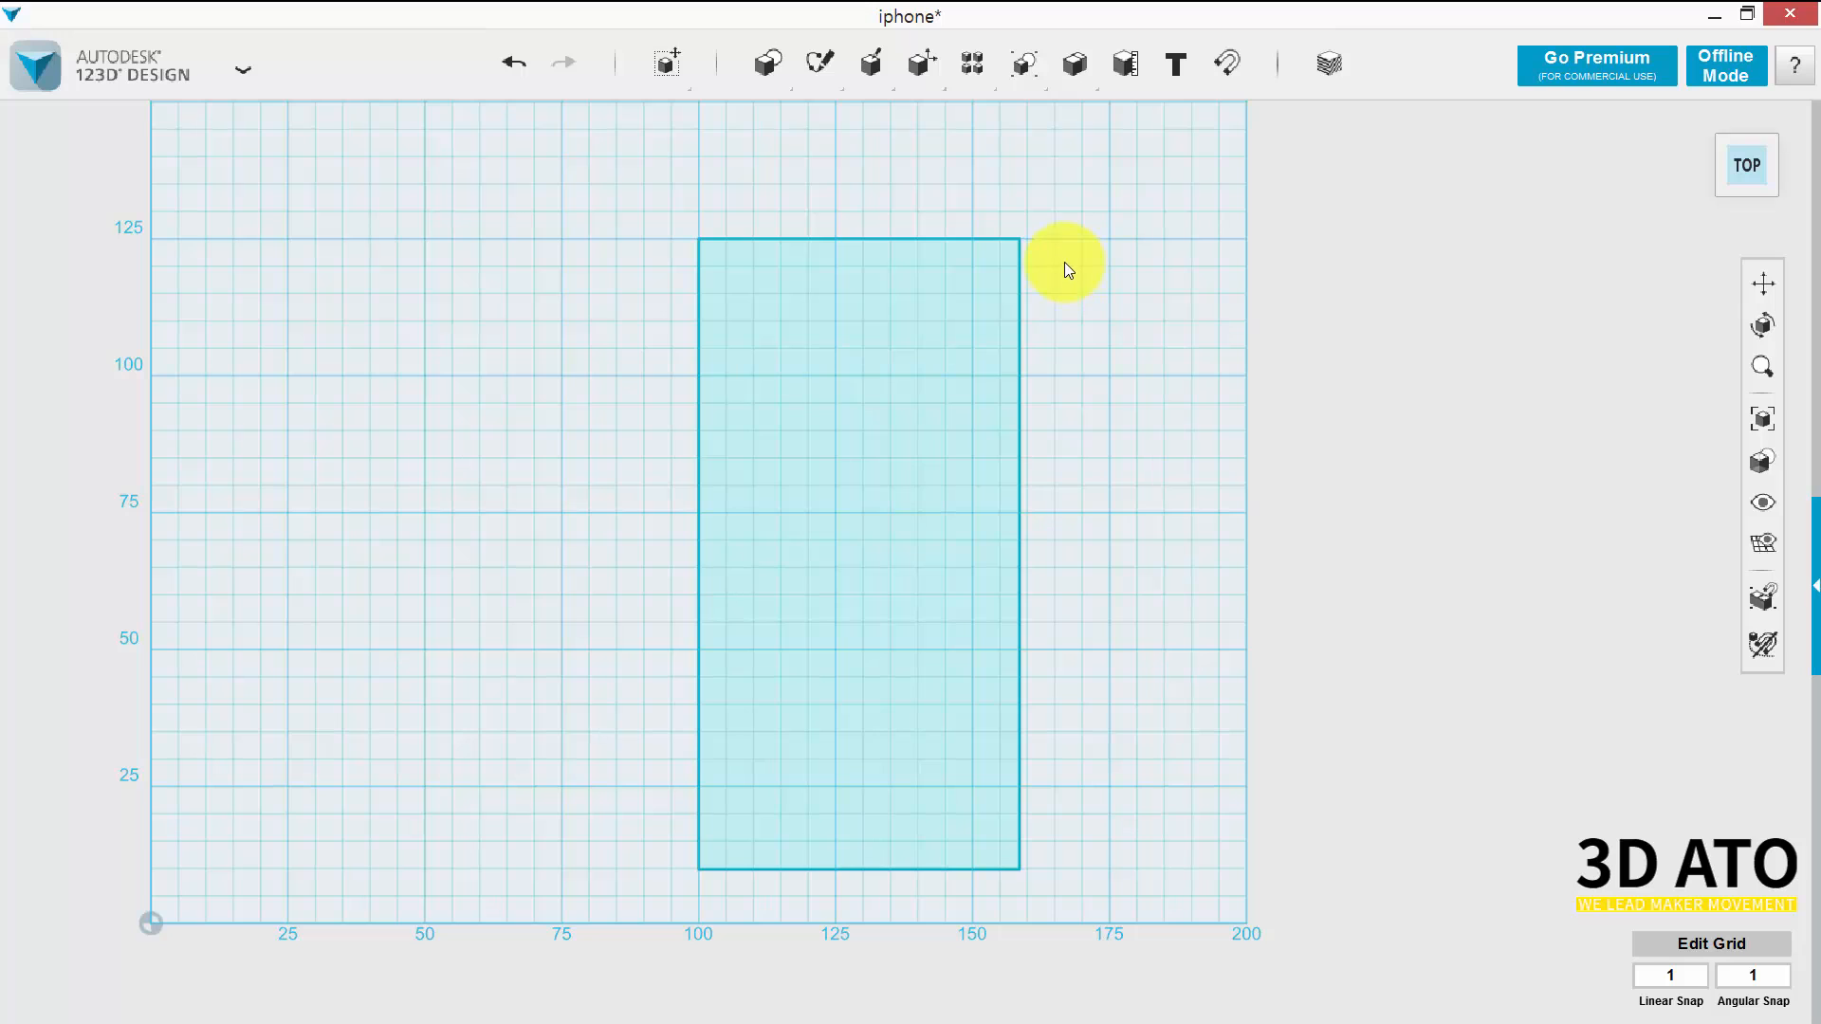
Round the rectangle's upper-left corner with a sketch fillet of radius 9.
mouse_move(820, 62)
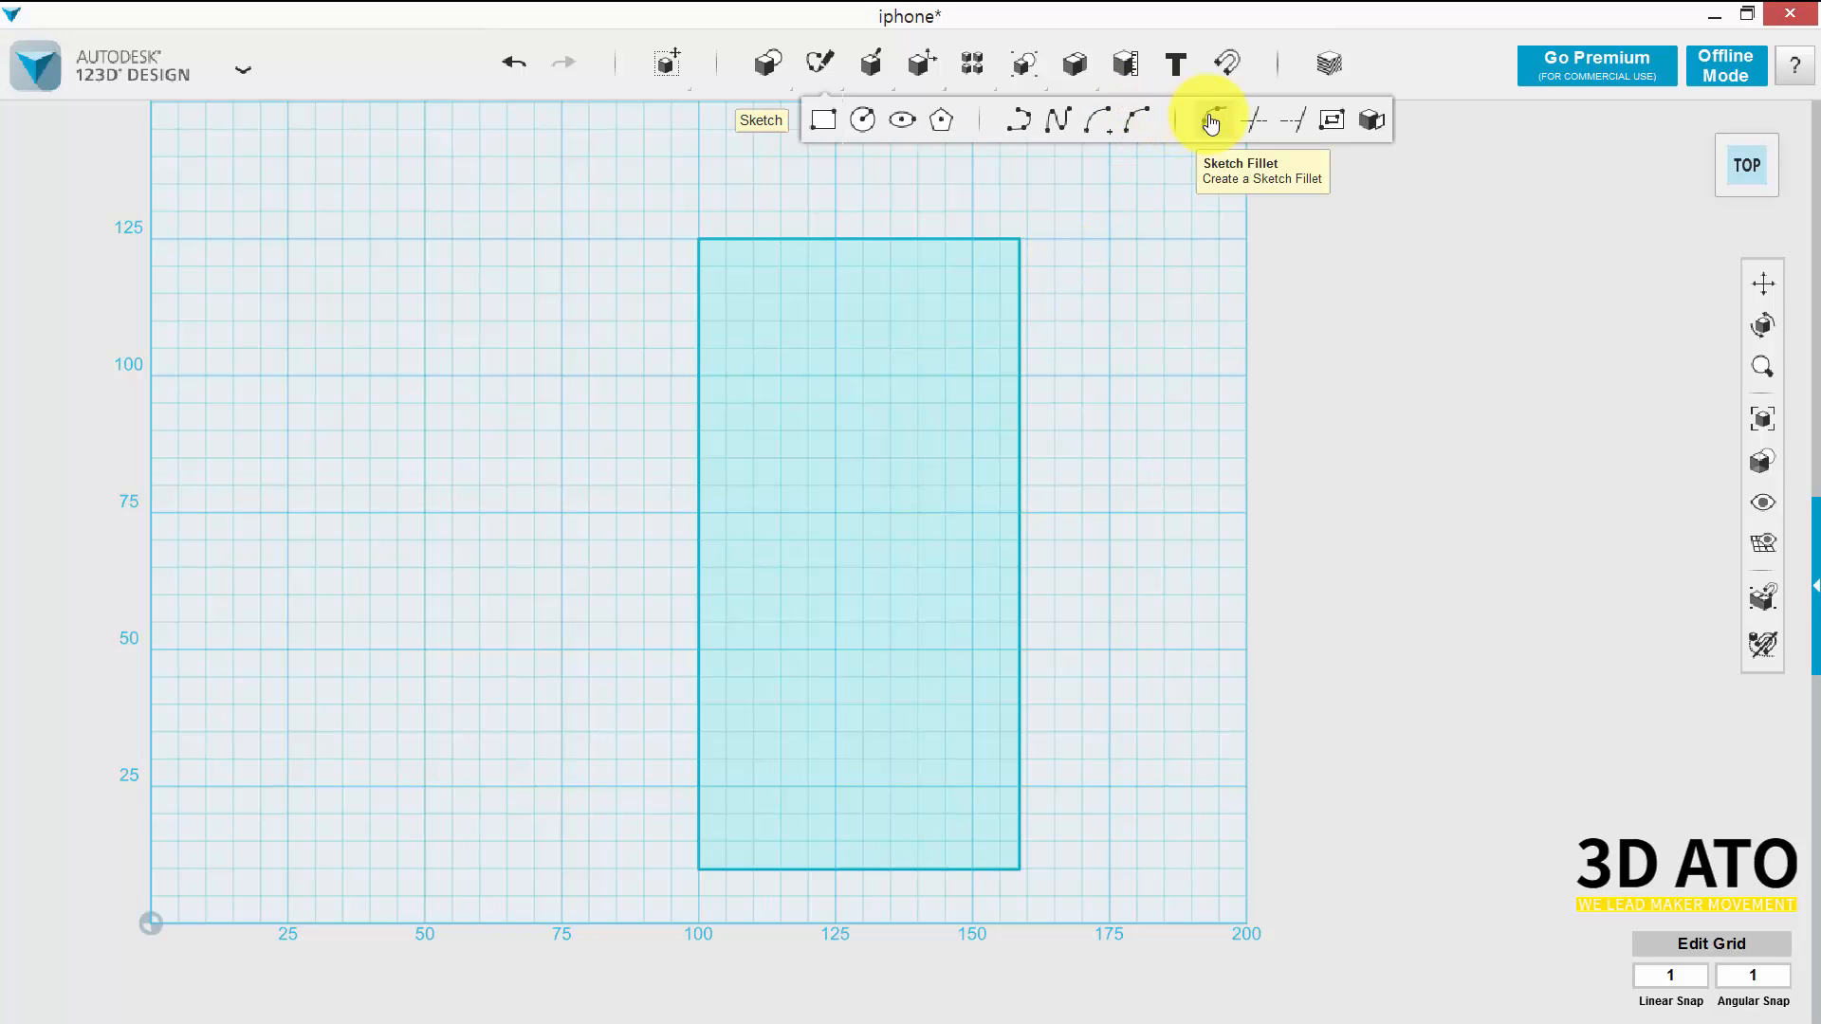
click(1211, 122)
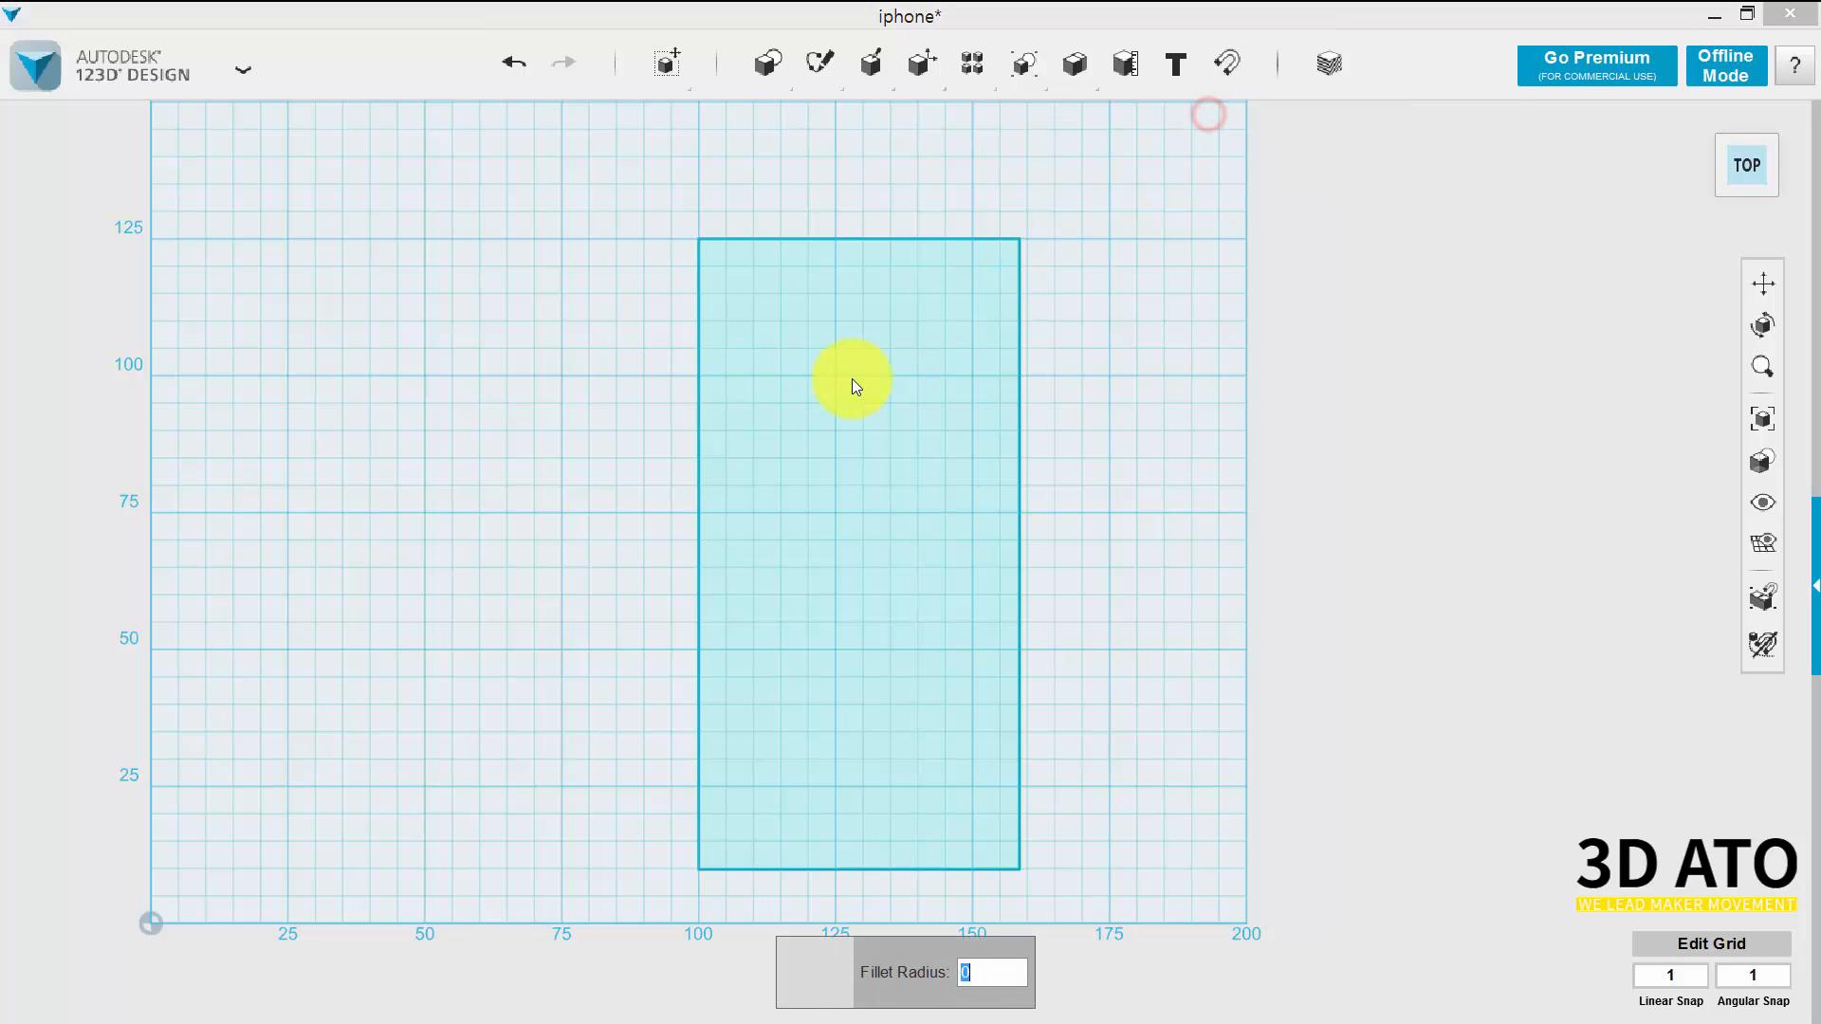
click(819, 409)
click(759, 241)
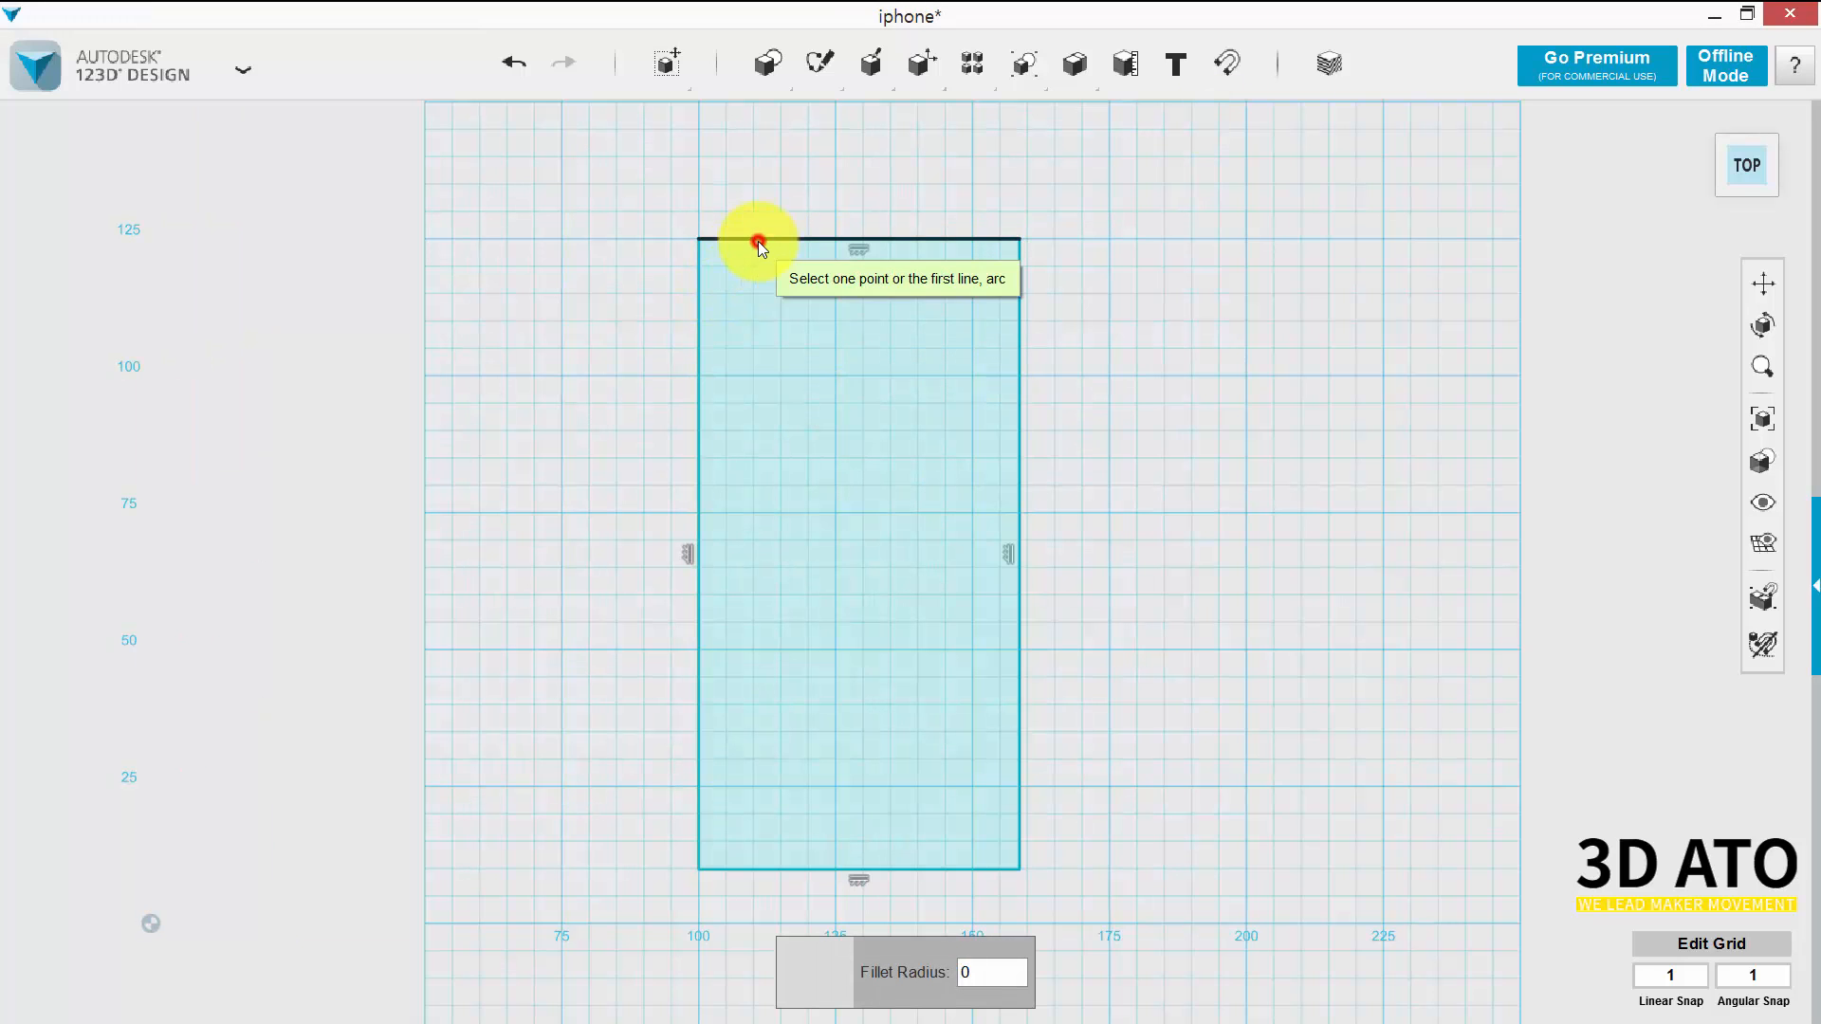
click(700, 288)
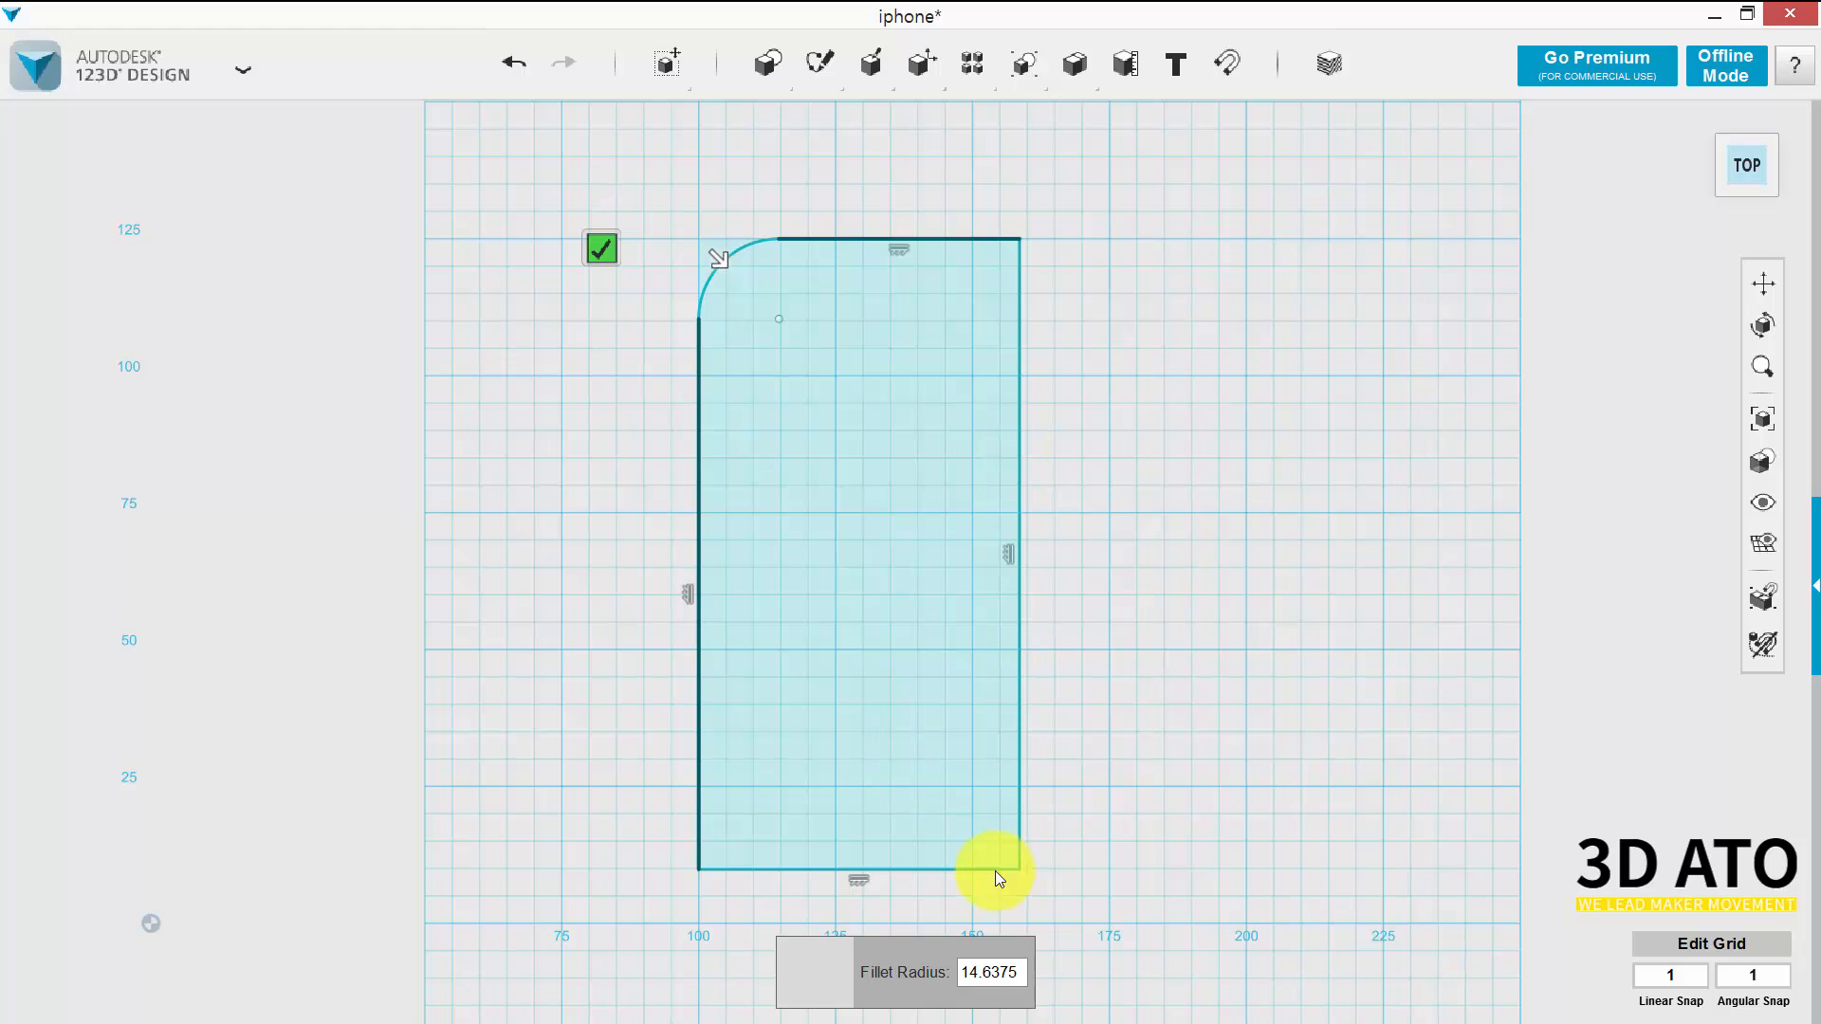
drag(1022, 976, 932, 948)
text(9)
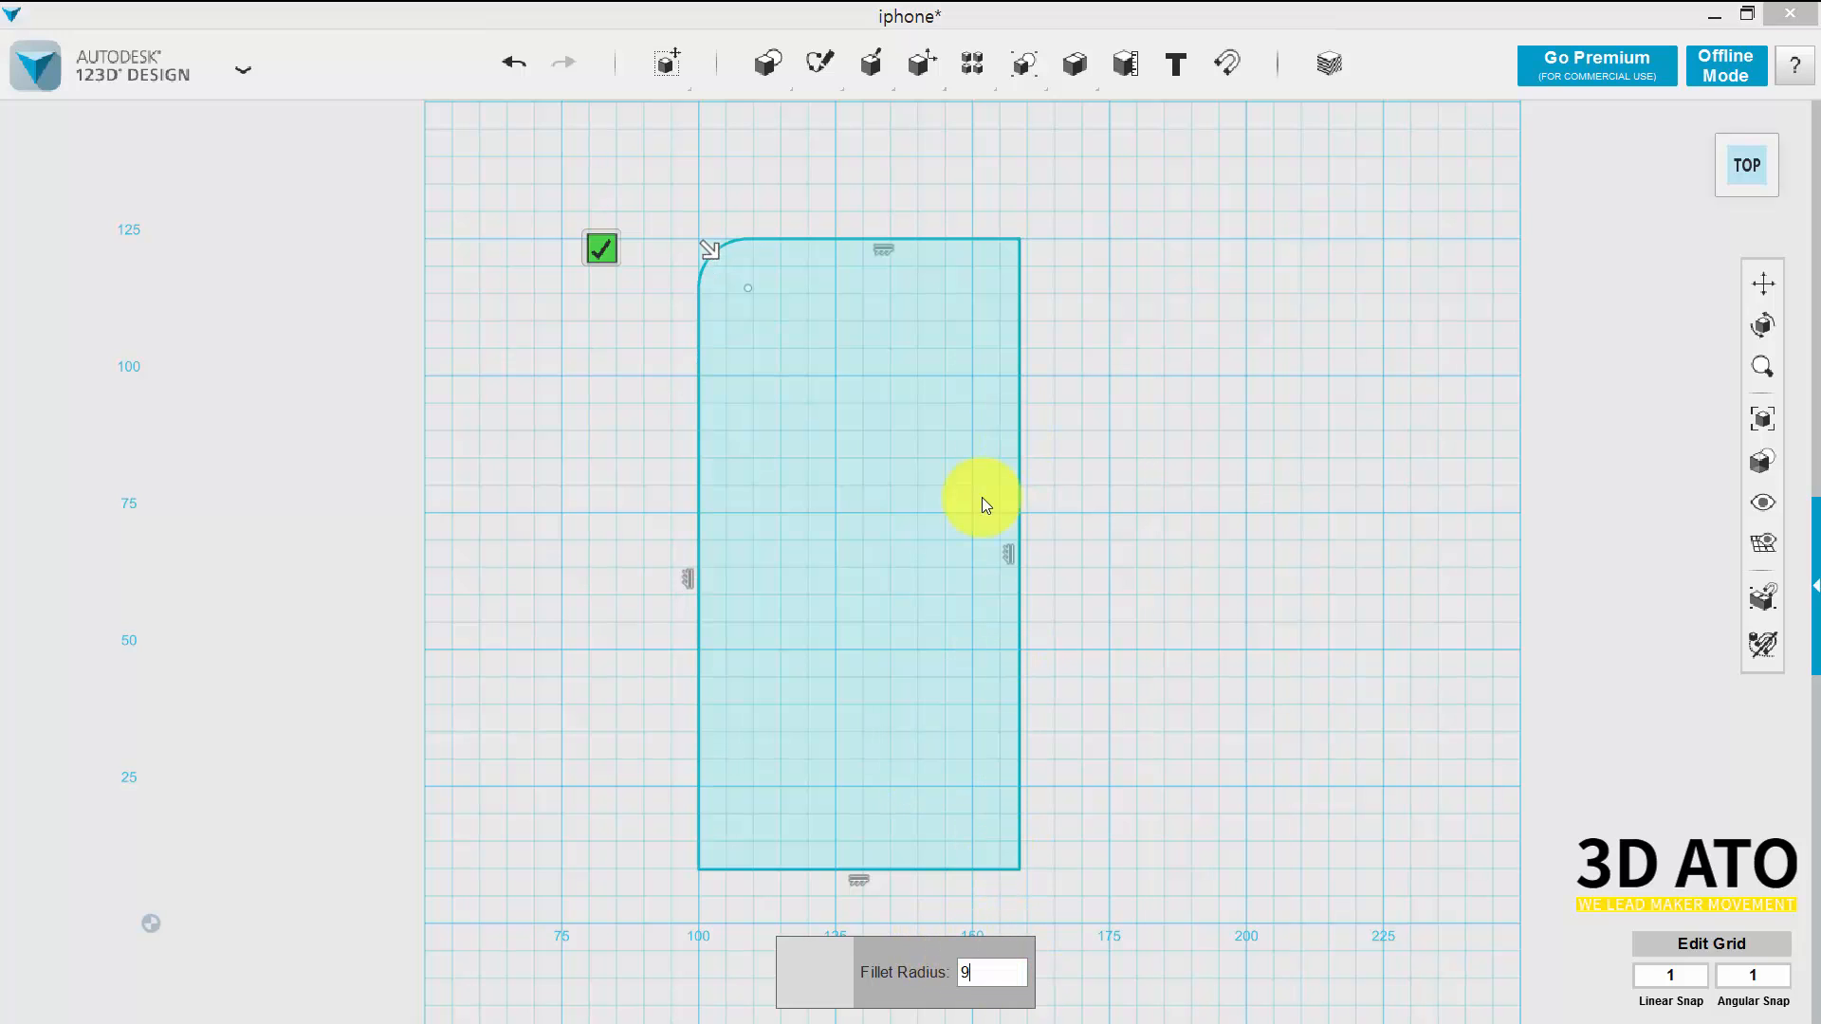
key(Return)
Round the rectangle's upper-right corner with a sketch fillet of radius 9.
mouse_move(818, 66)
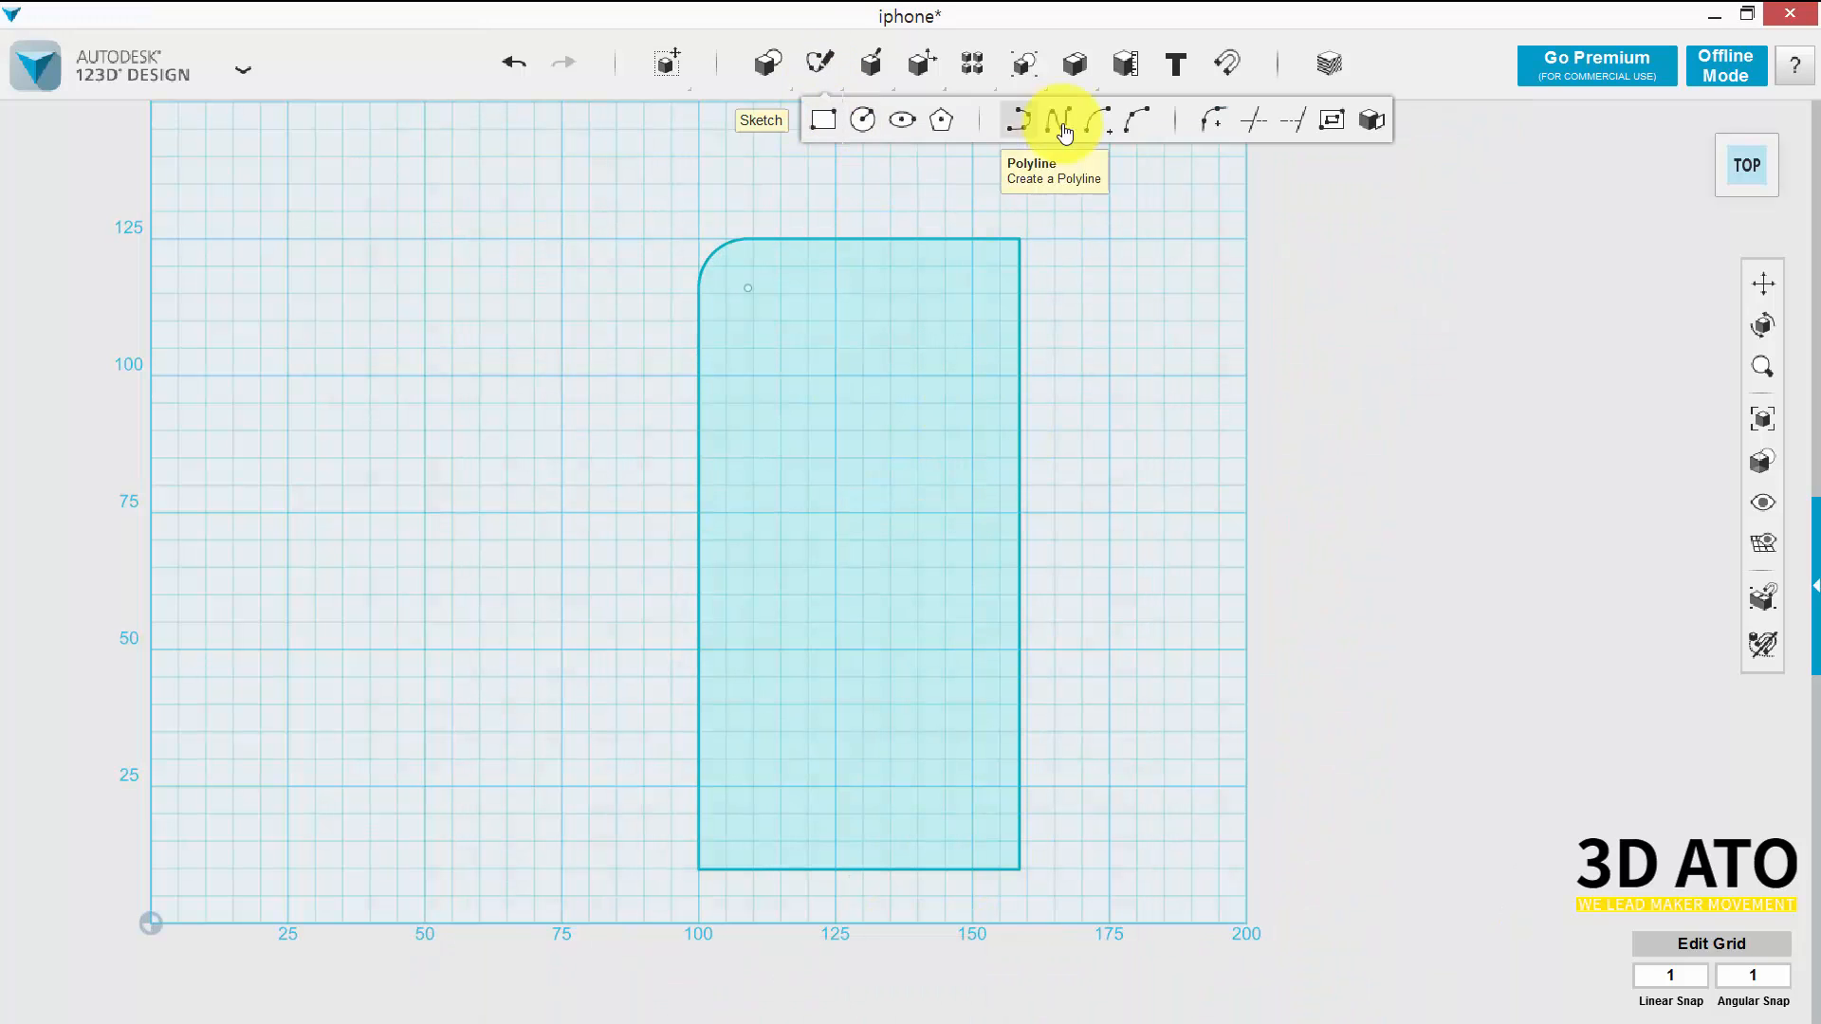
click(1220, 128)
click(964, 238)
click(1018, 320)
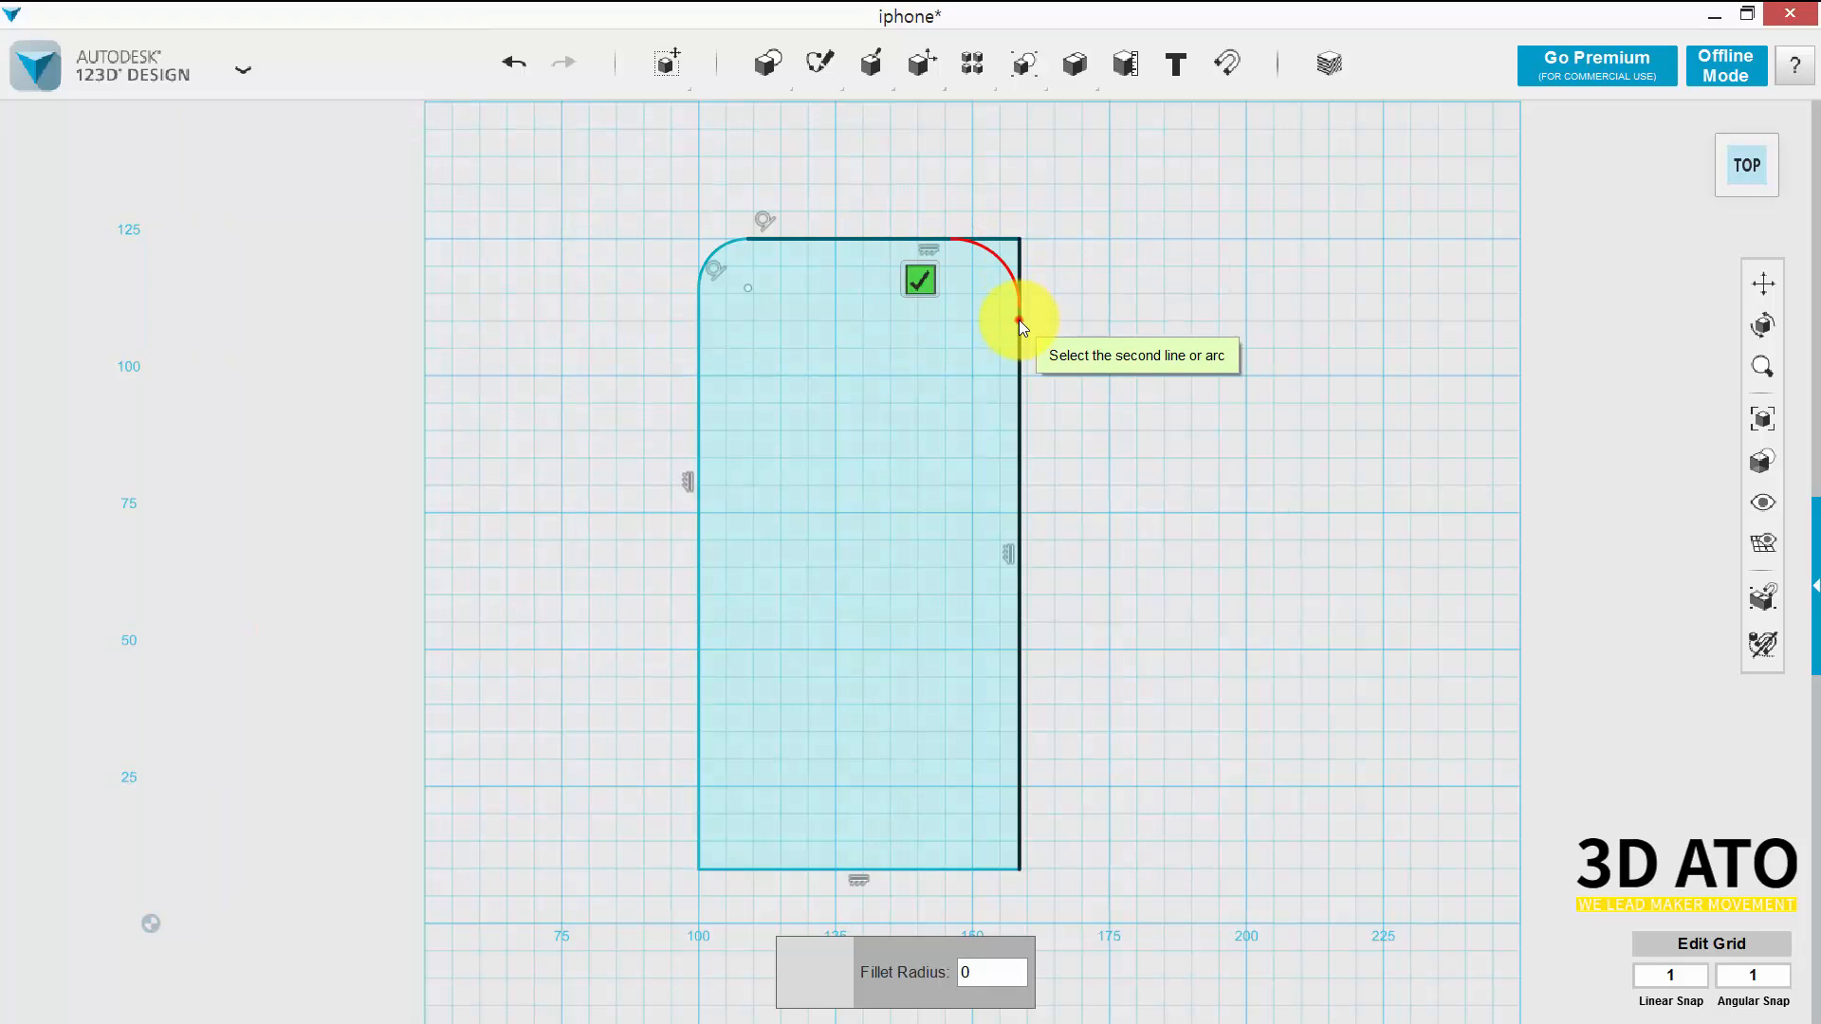
double_click(991, 972)
text(9)
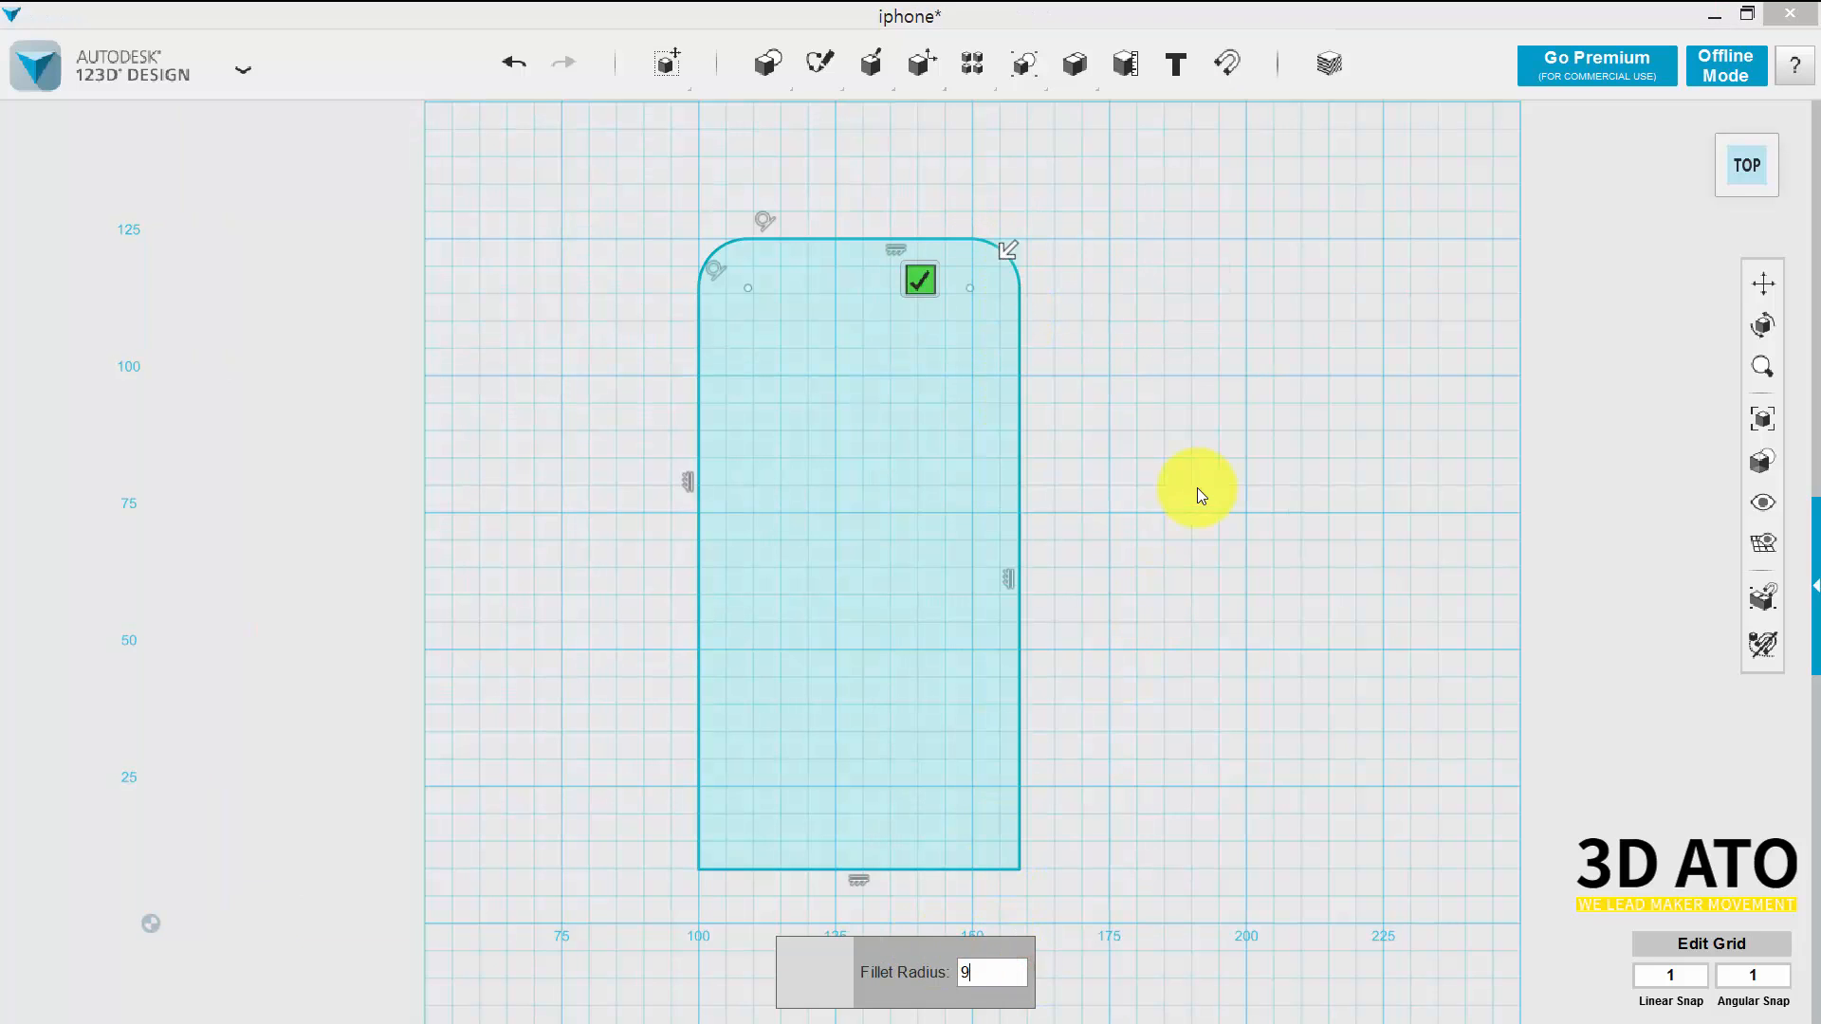
key(Return)
Round the rectangle's lower-left corner with a sketch fillet of radius 9.
mouse_move(819, 64)
click(1205, 121)
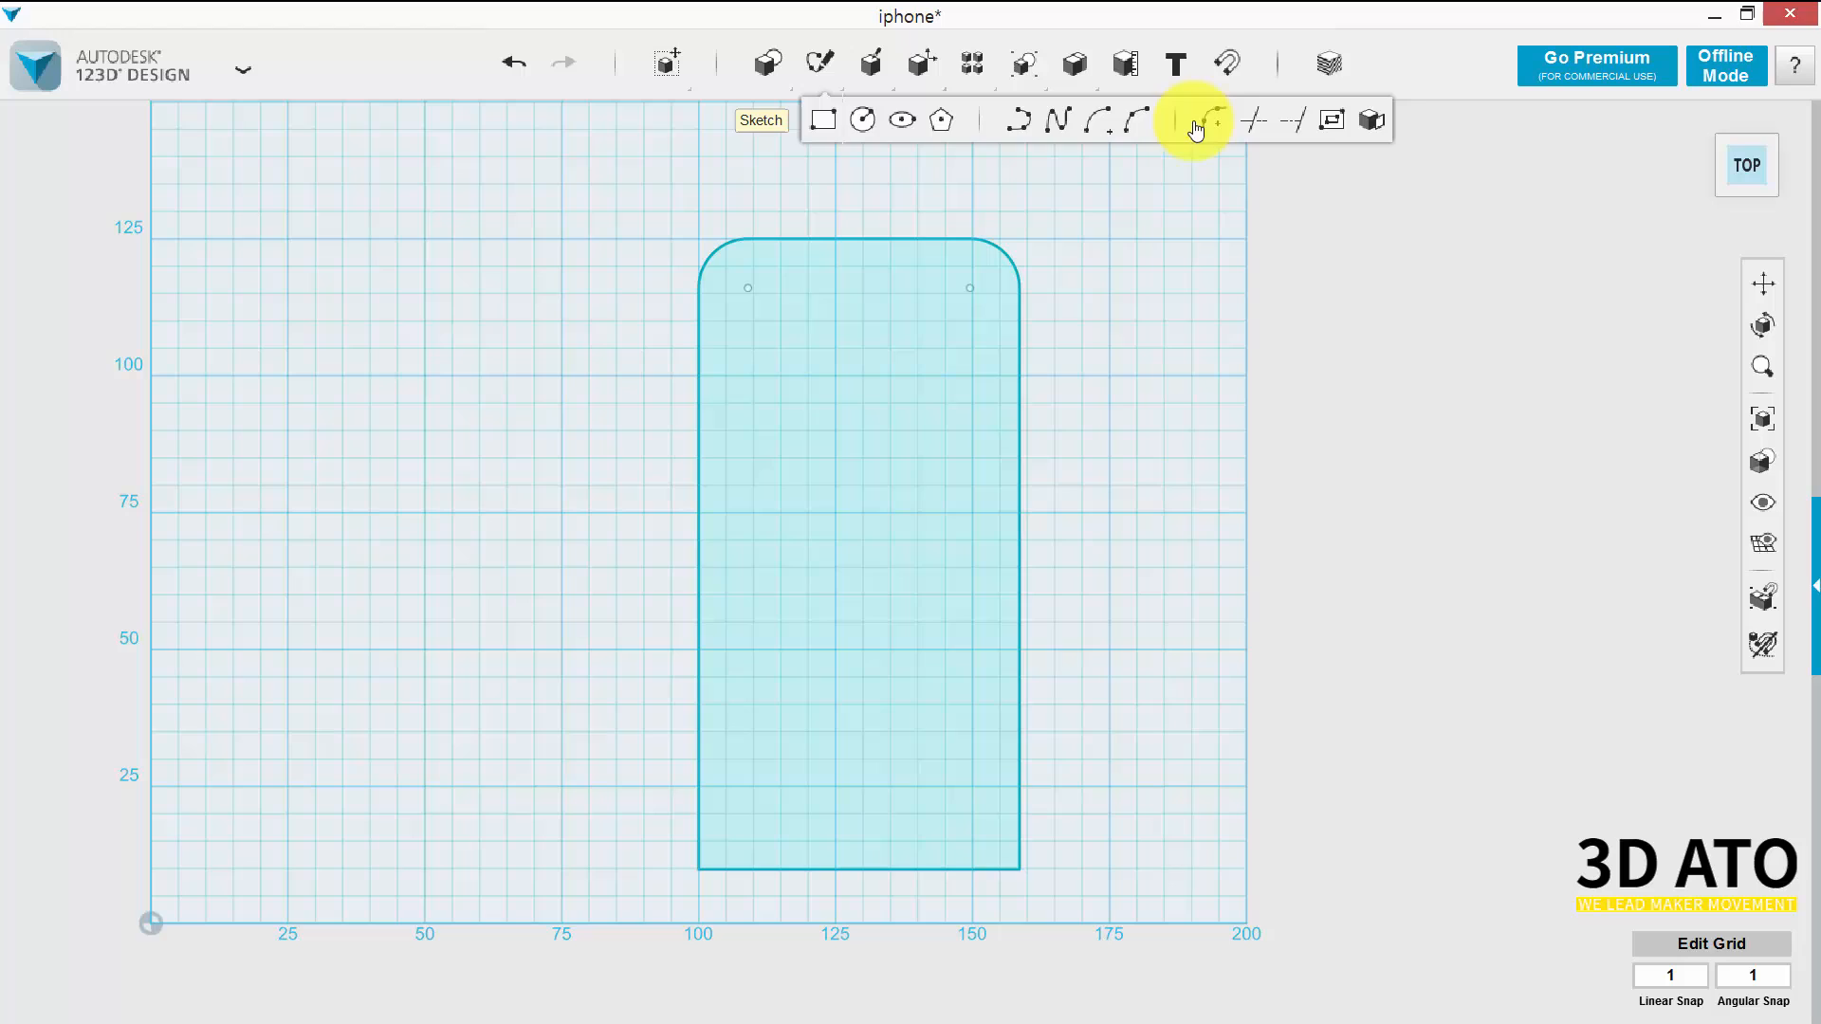
click(864, 578)
click(696, 783)
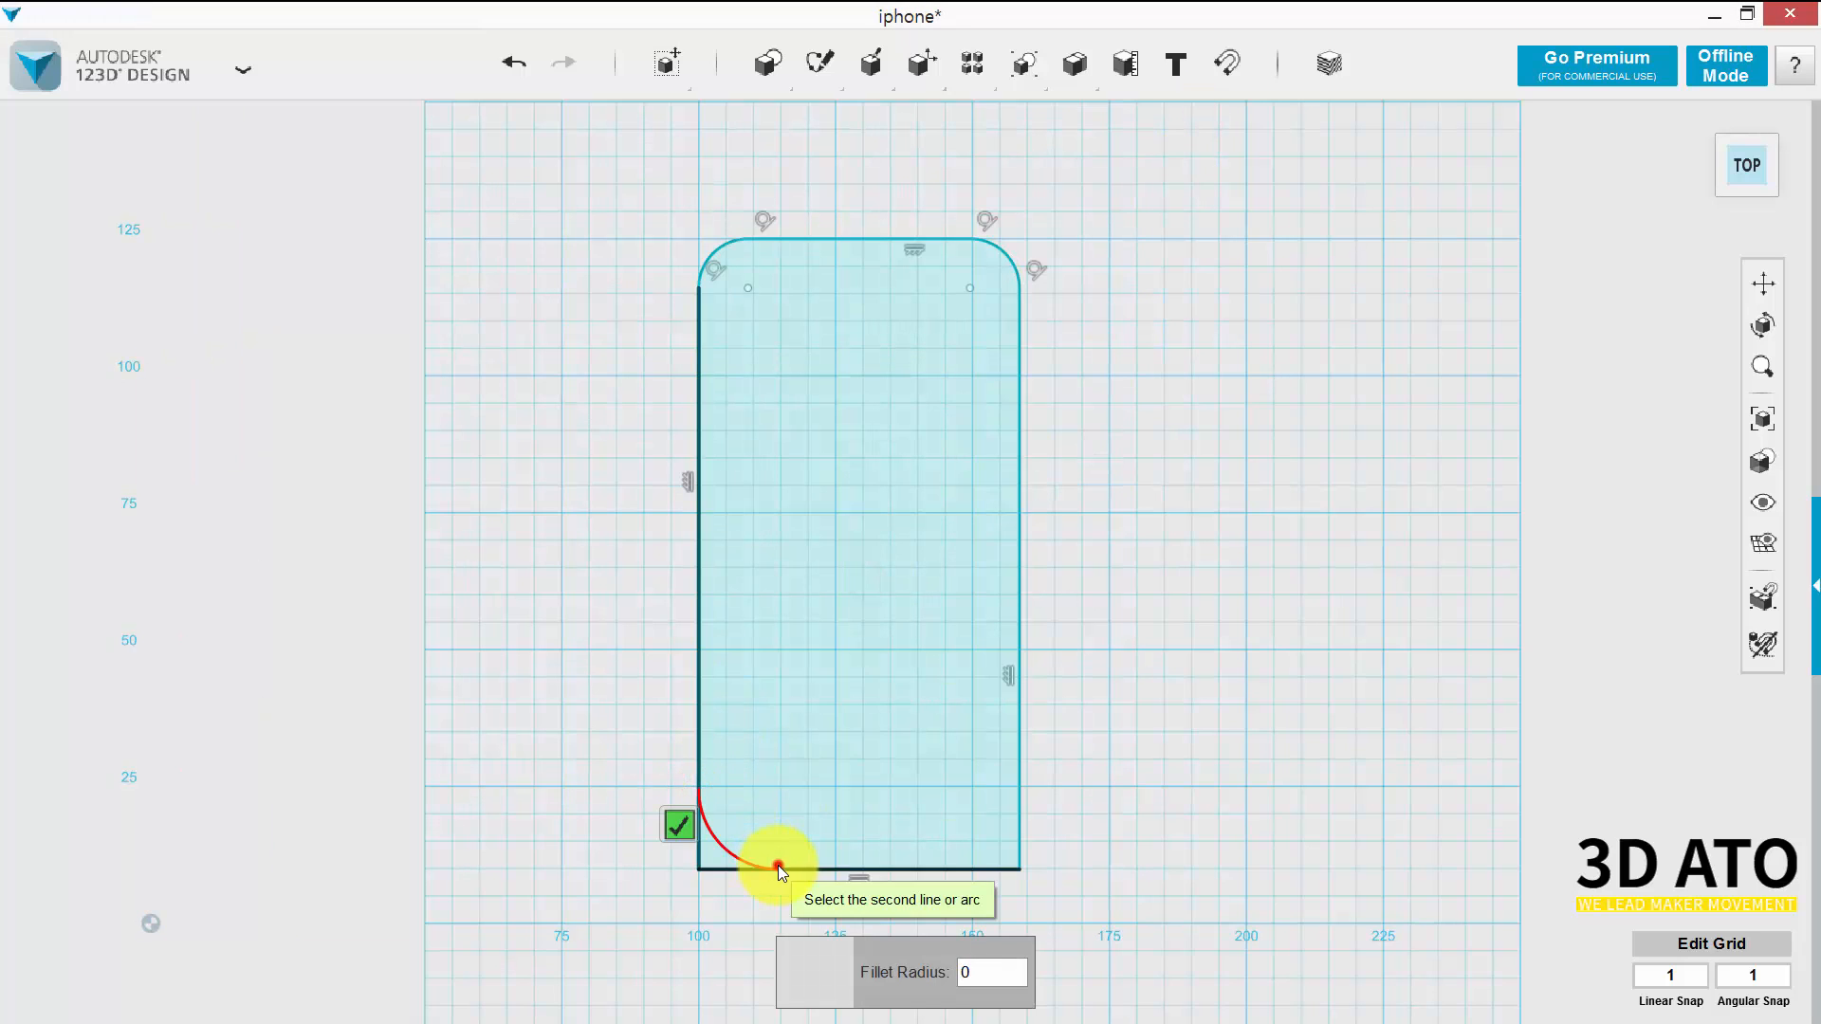
click(778, 865)
double_click(991, 973)
text(9)
key(Return)
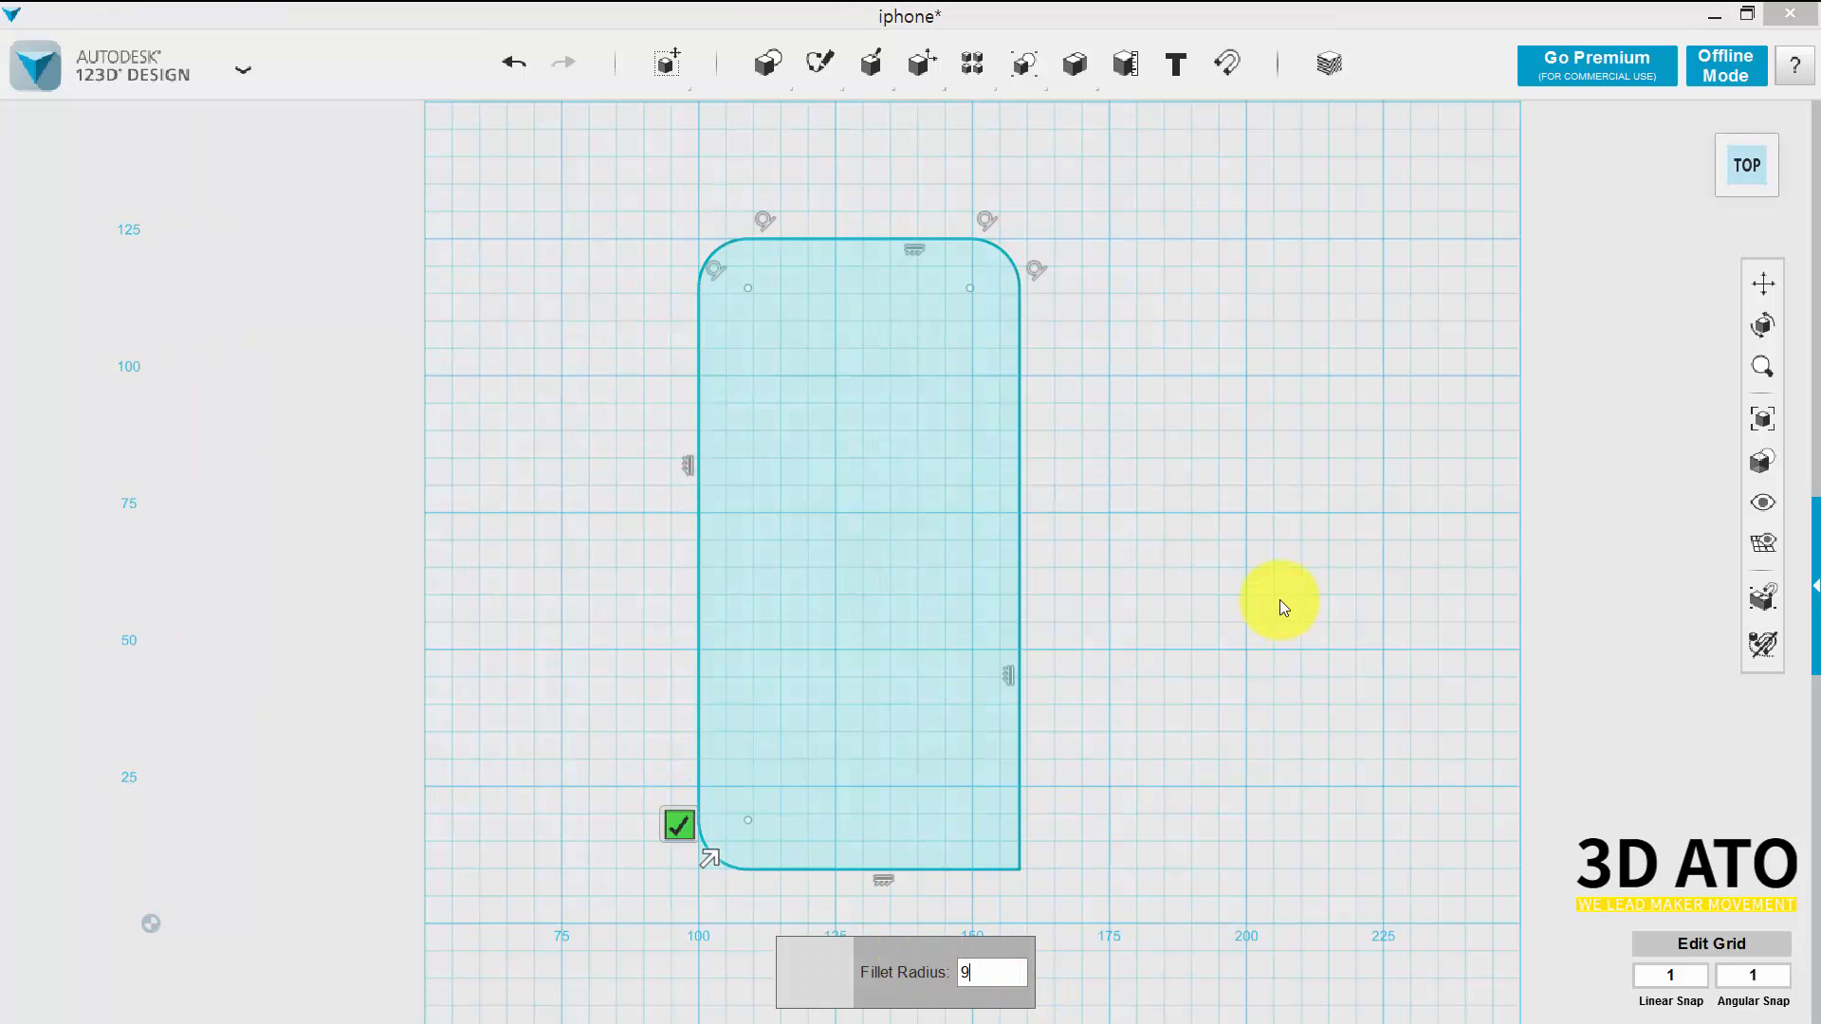
click(1290, 558)
Round the rectangle's lower-right corner with a sketch fillet of radius 9.
mouse_move(822, 66)
click(1207, 124)
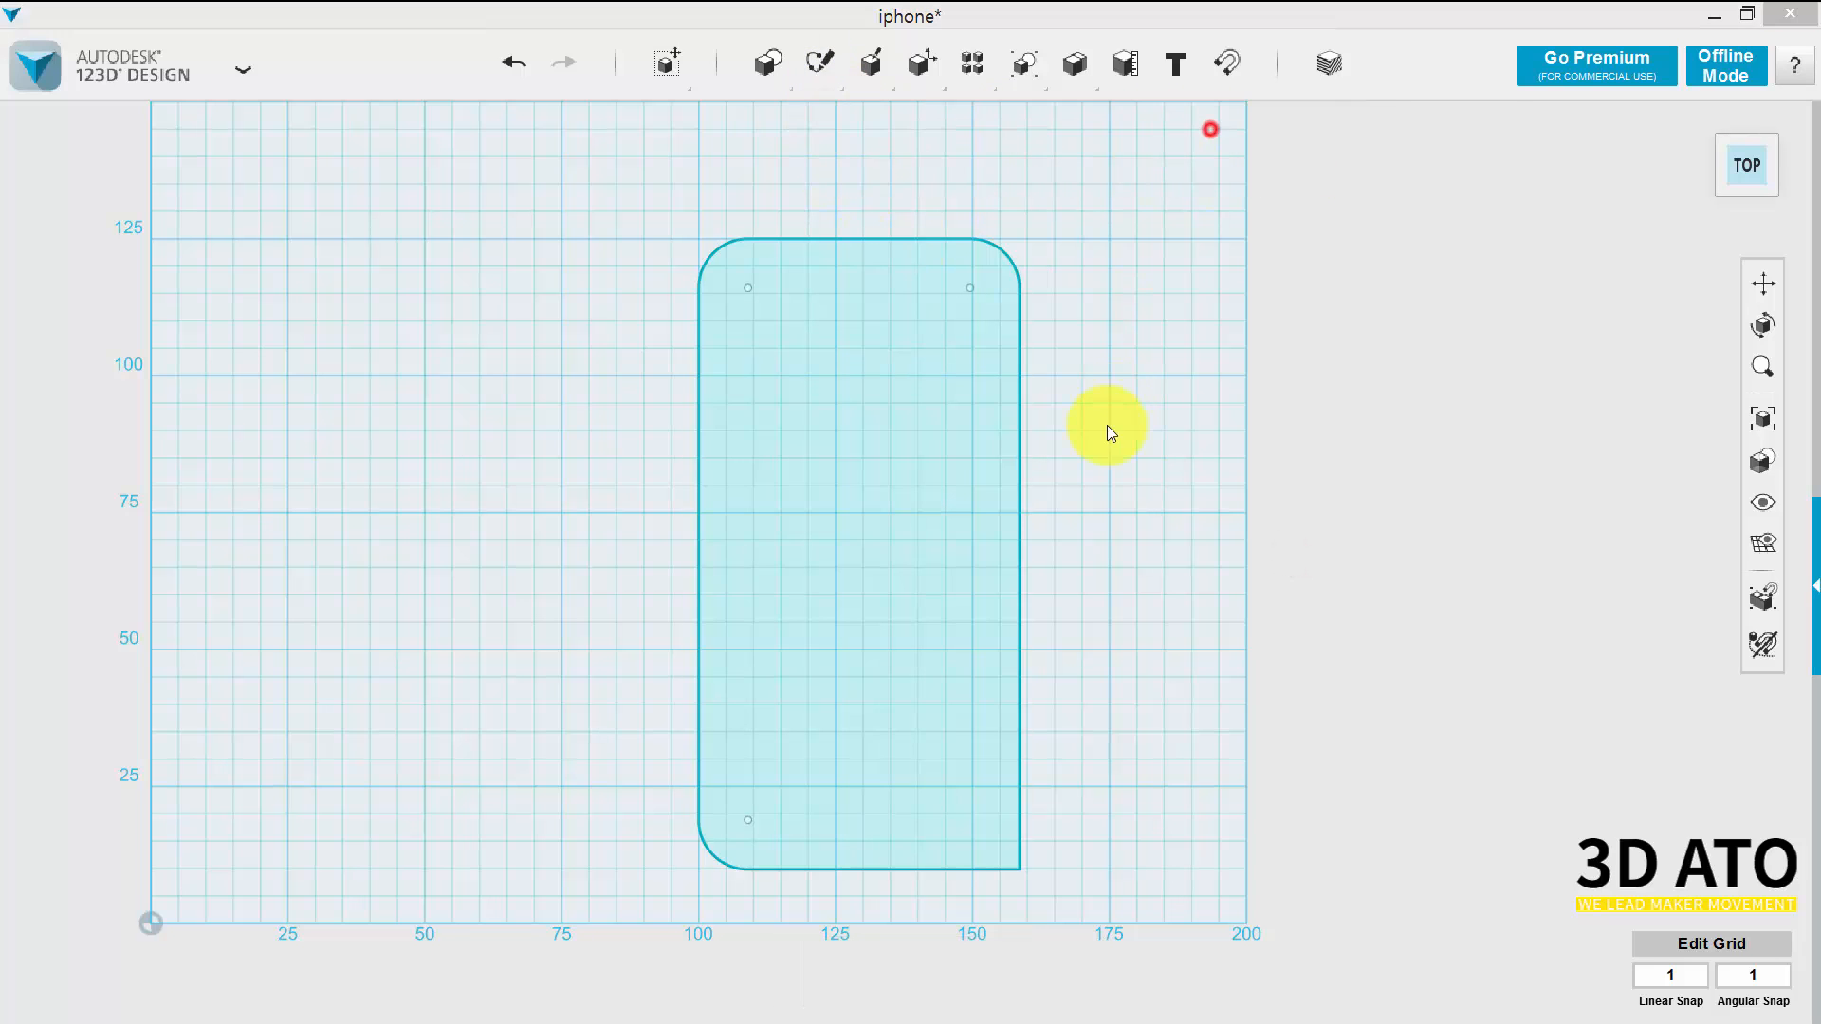
click(891, 712)
click(944, 885)
click(1022, 770)
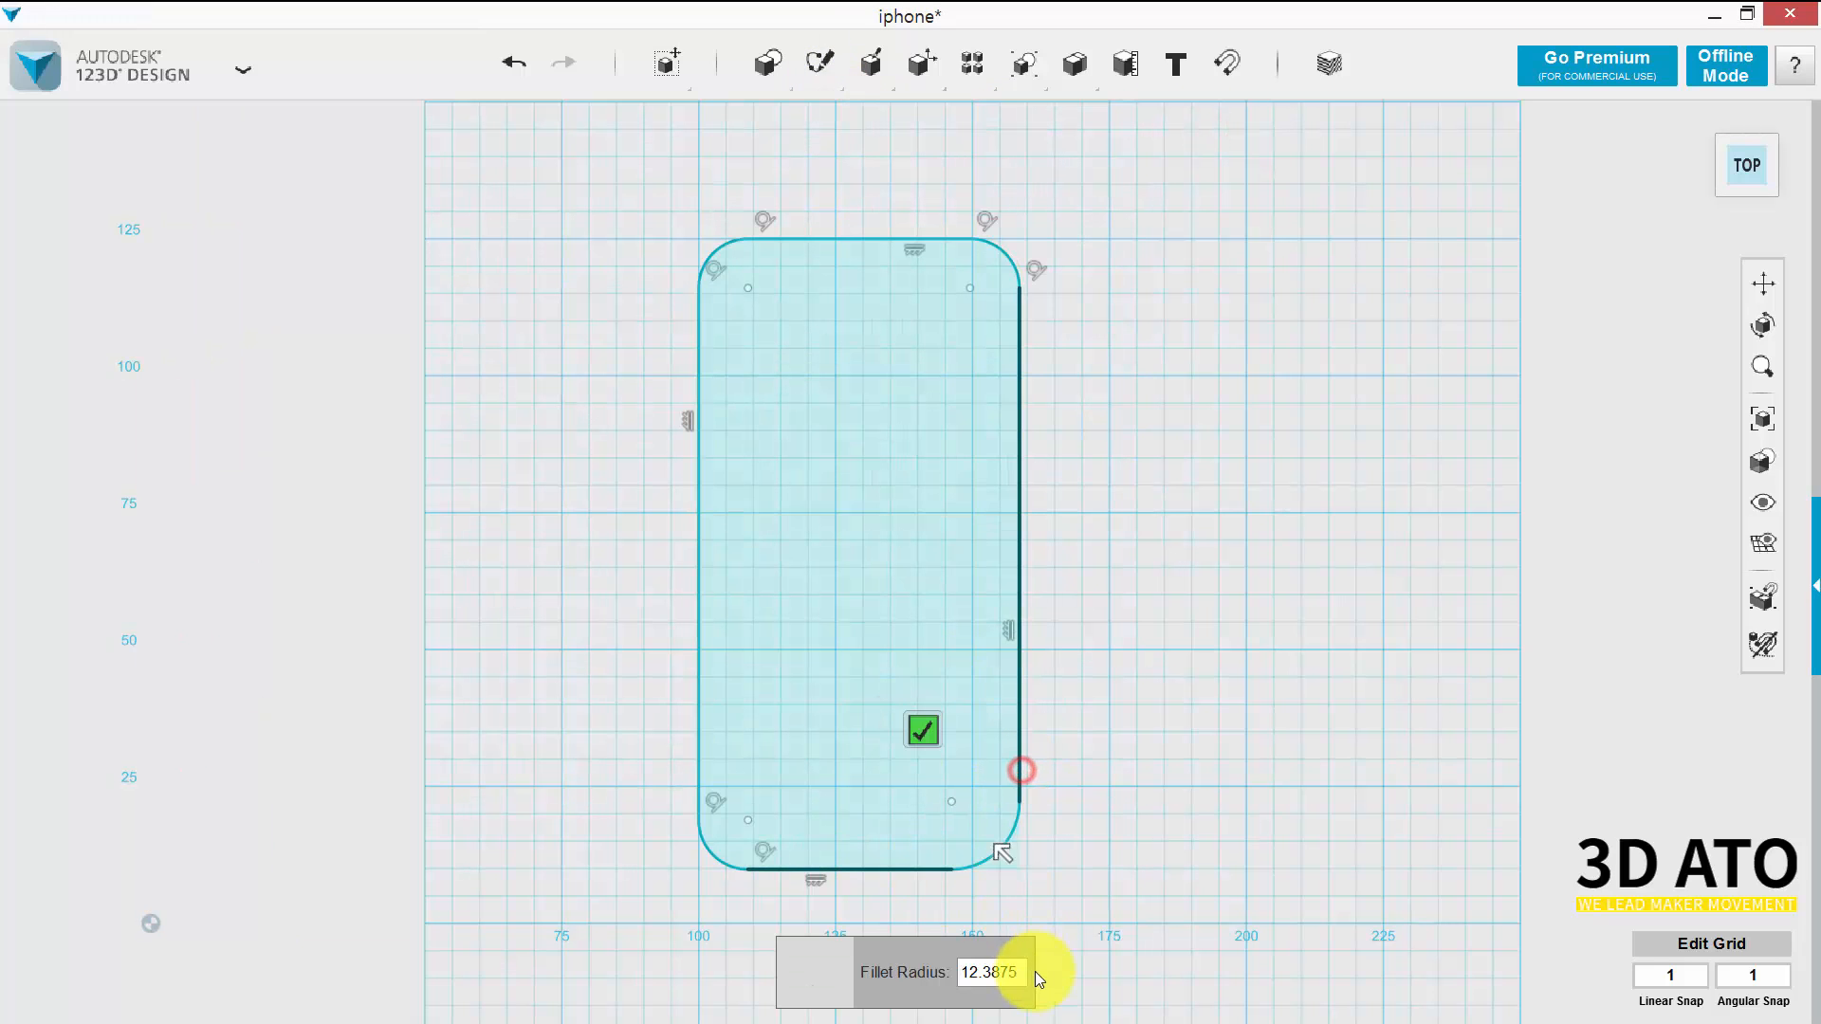
click(1025, 972)
text(9)
click(1228, 488)
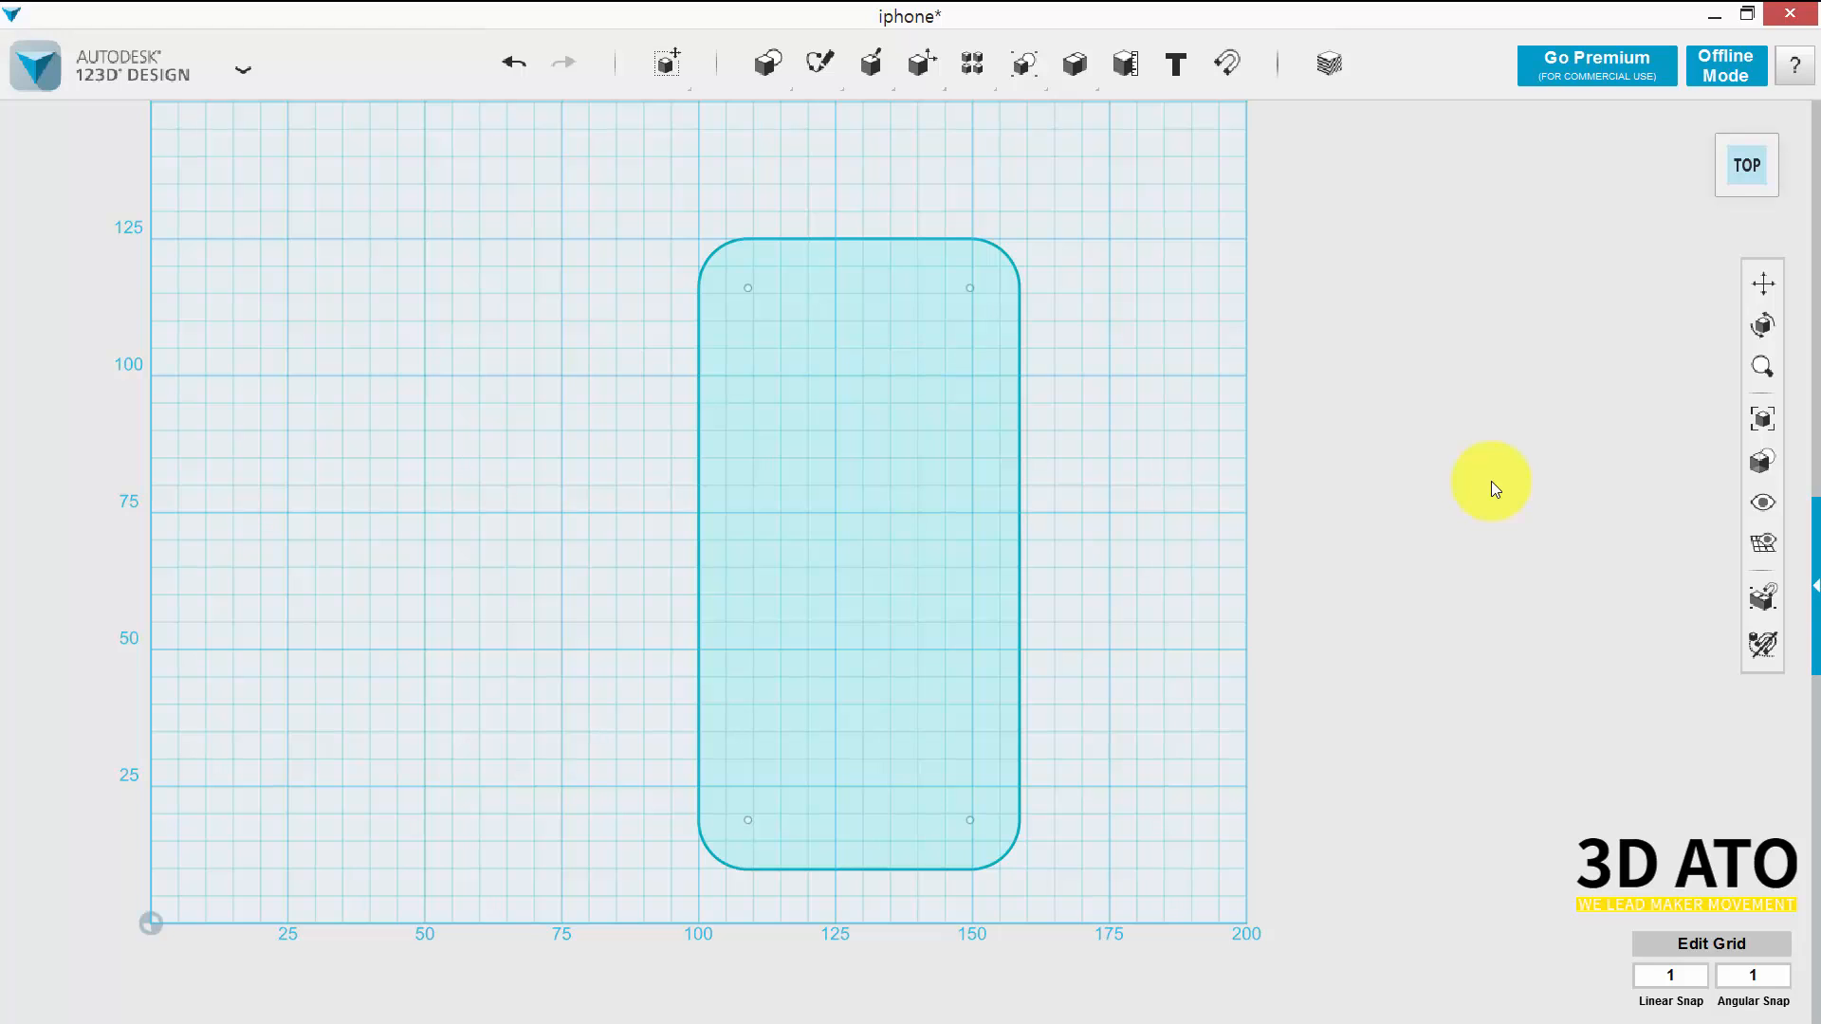
Extrude the rounded rectangle profile 9.34 mm into a solid phone body.
mouse_move(869, 63)
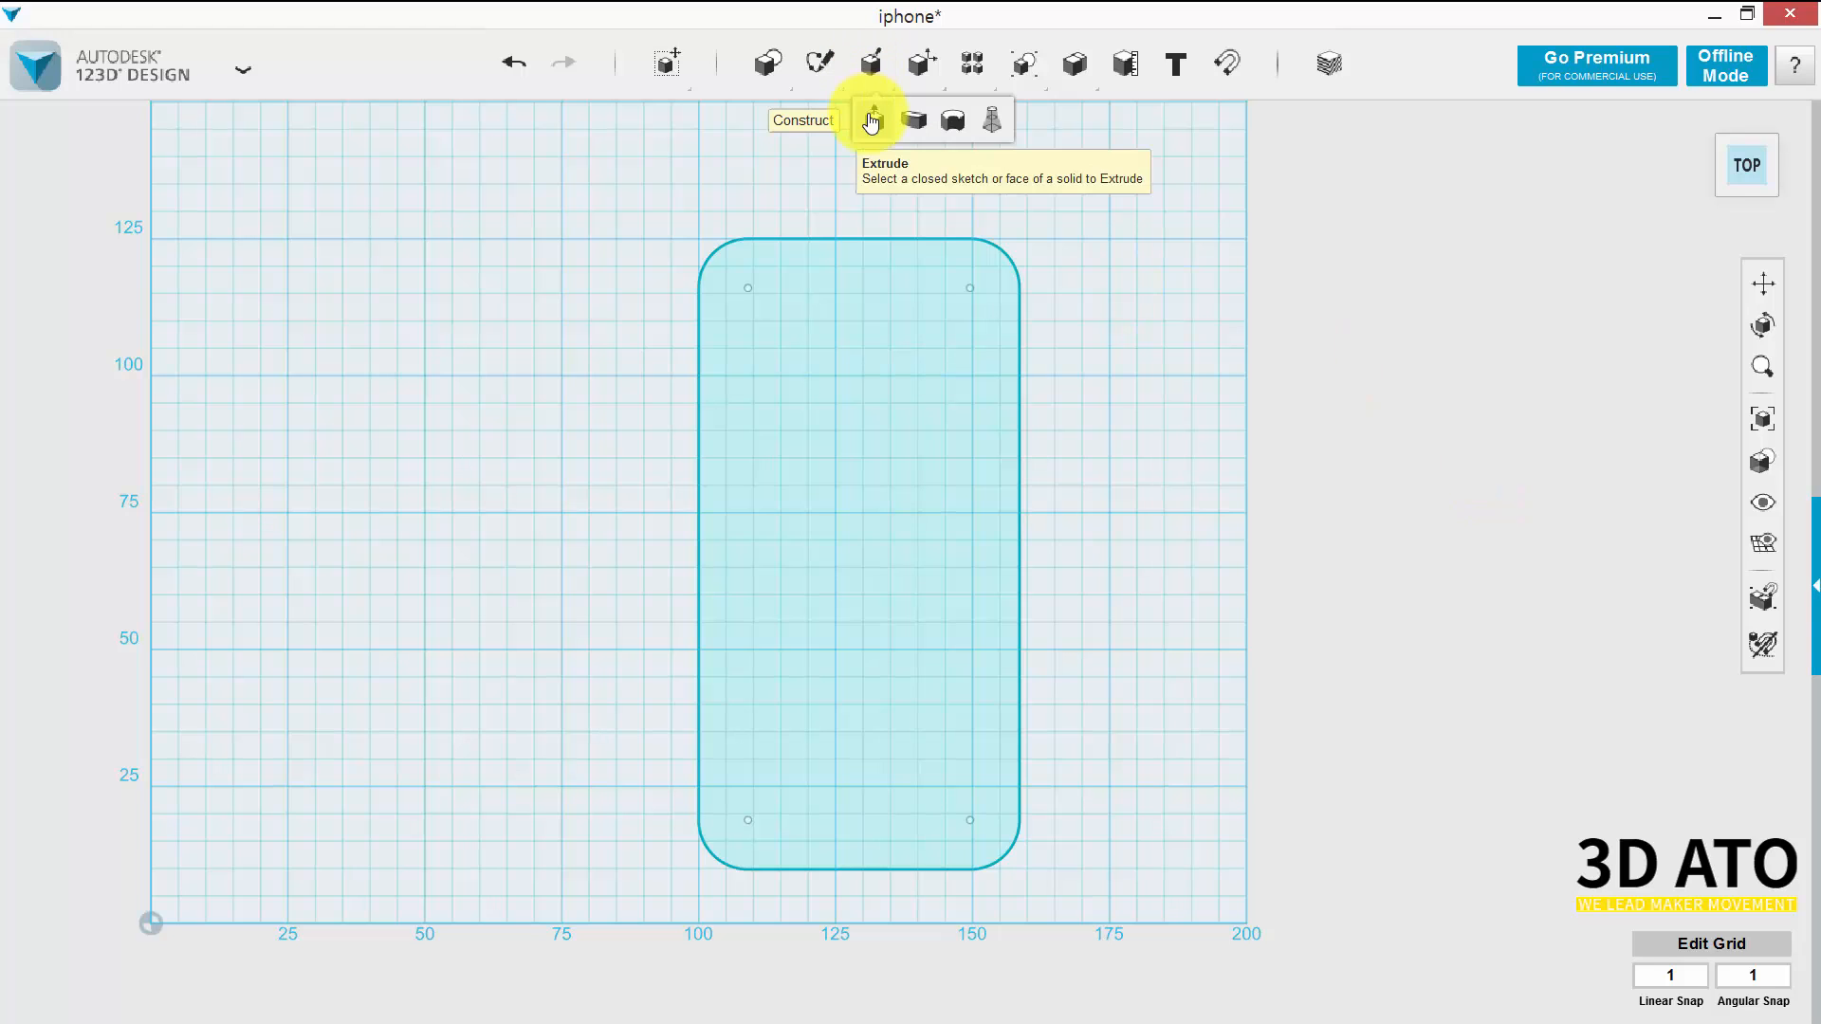
click(867, 118)
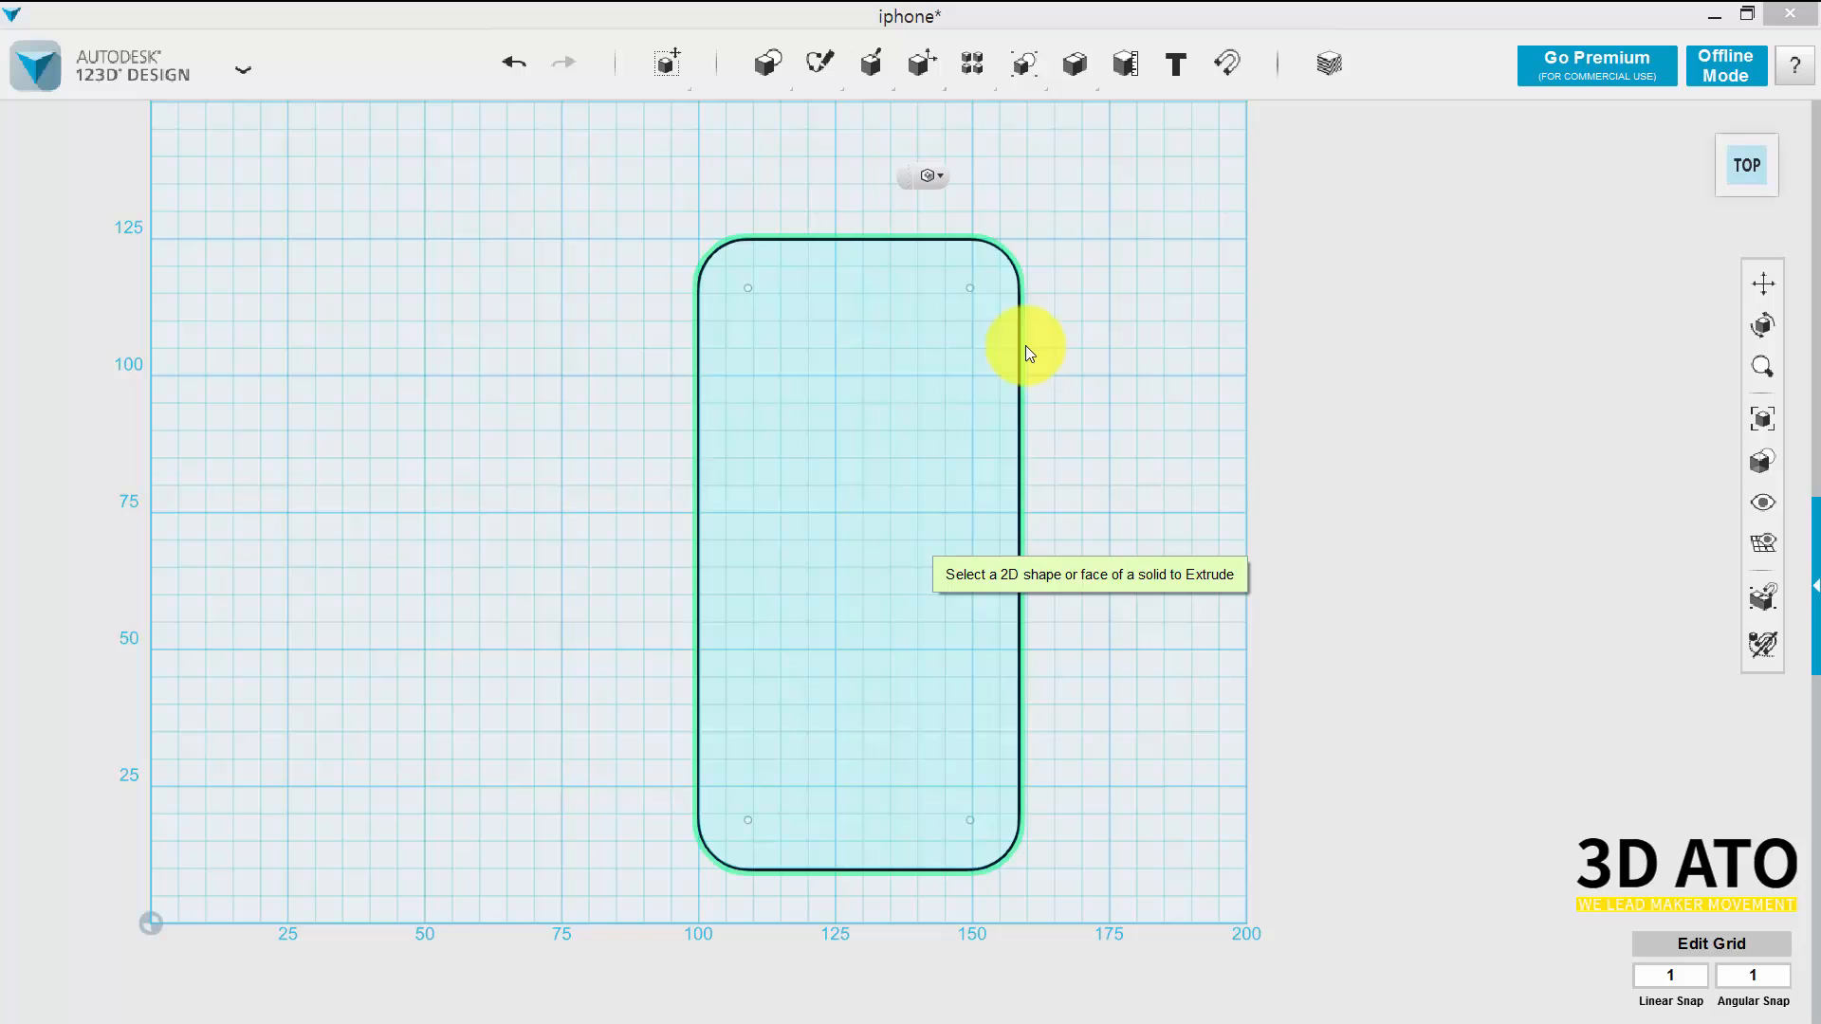
click(871, 637)
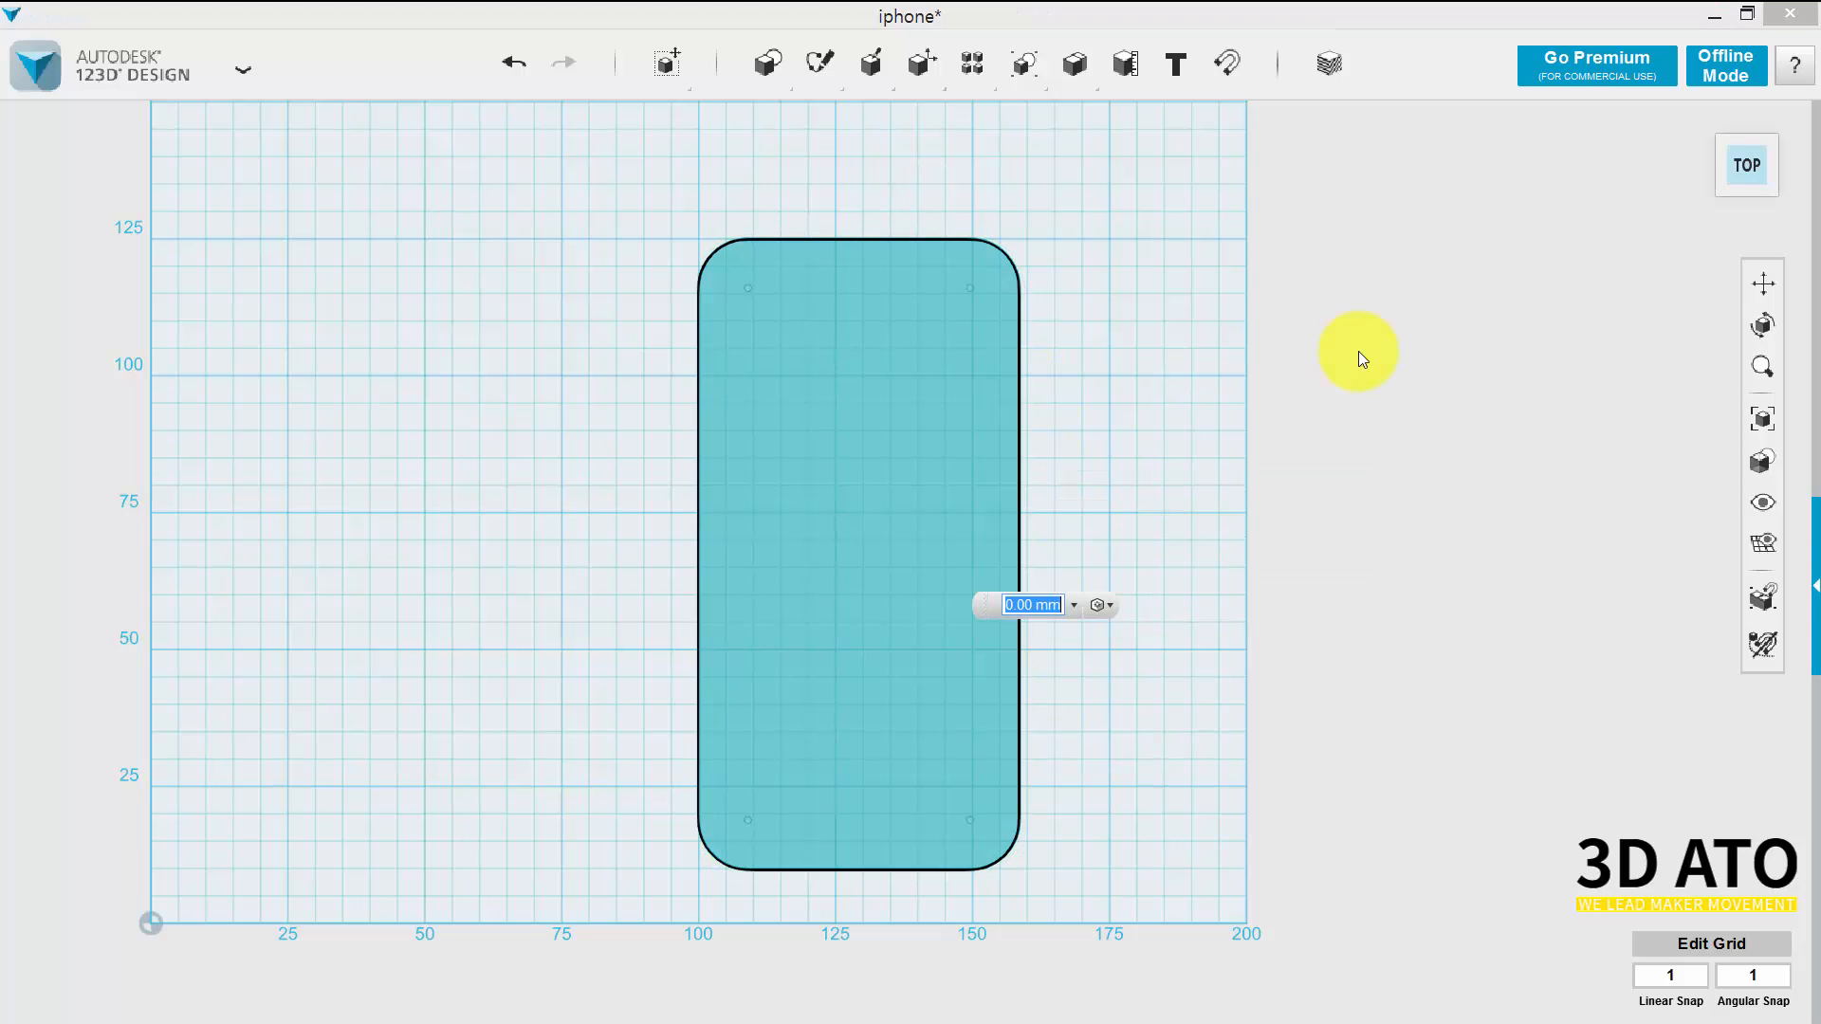
text(9.34)
key(Return)
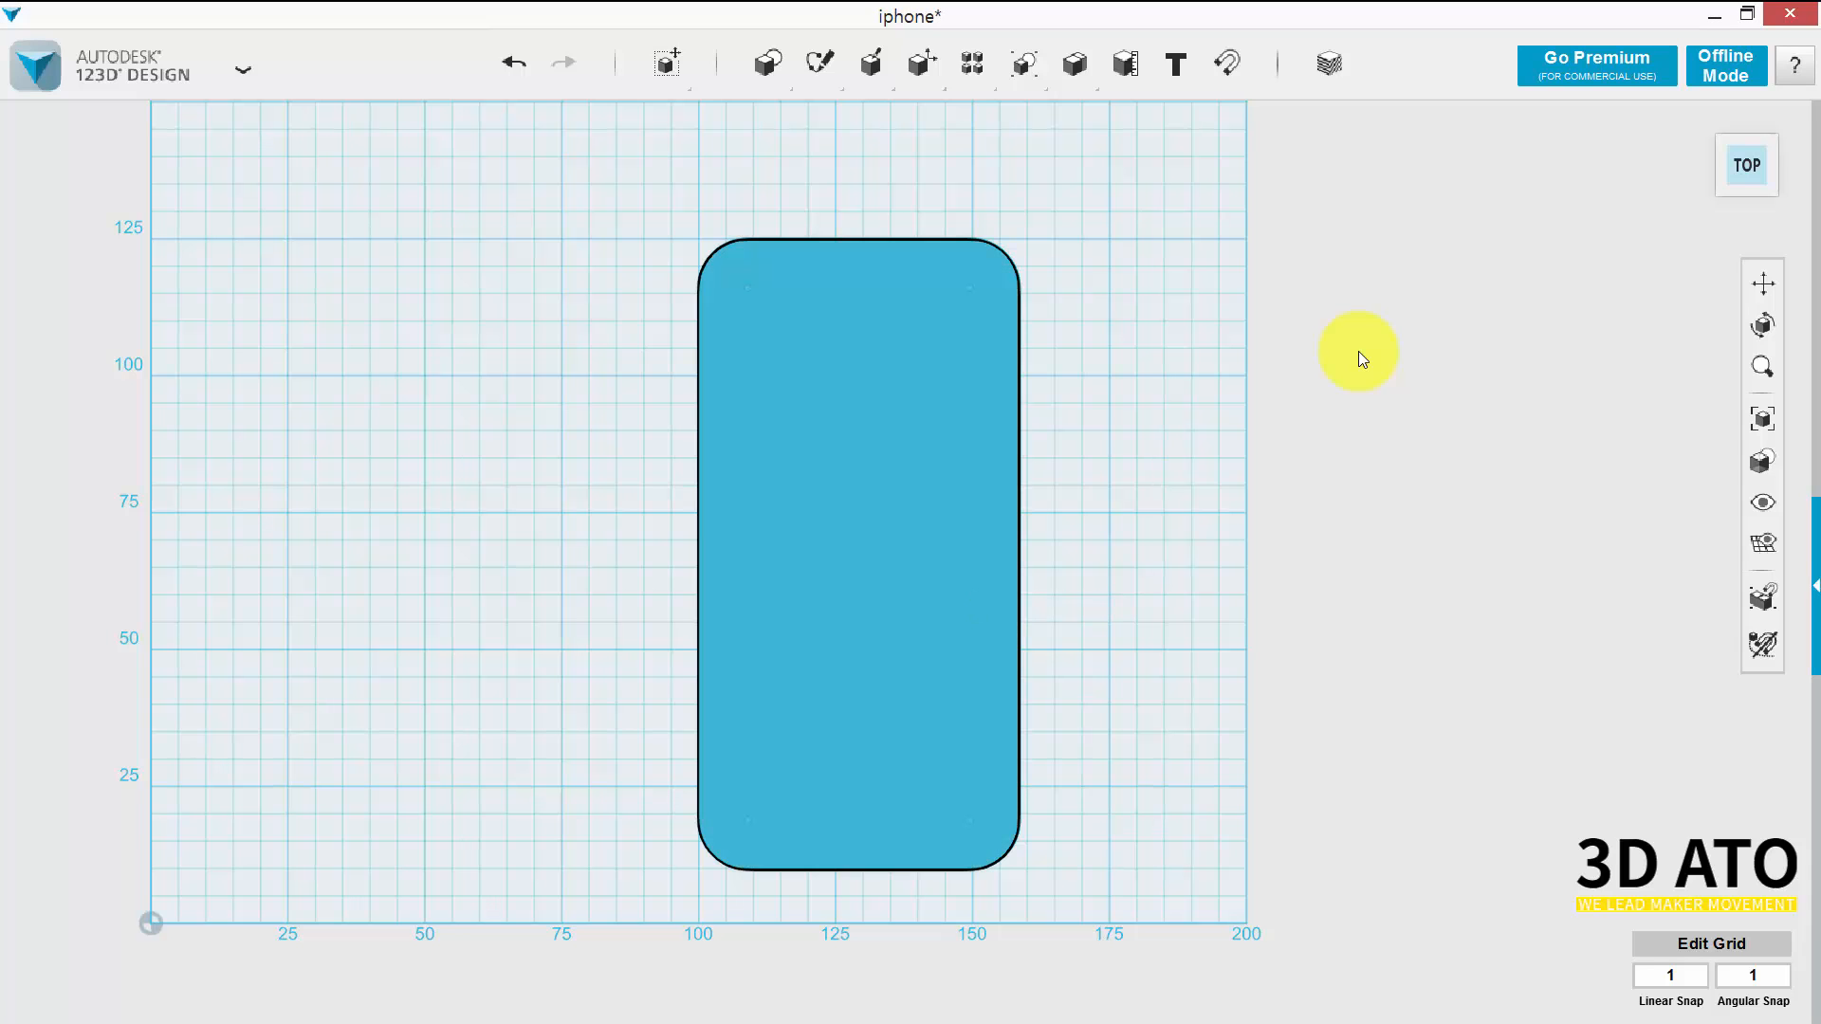
click(1698, 124)
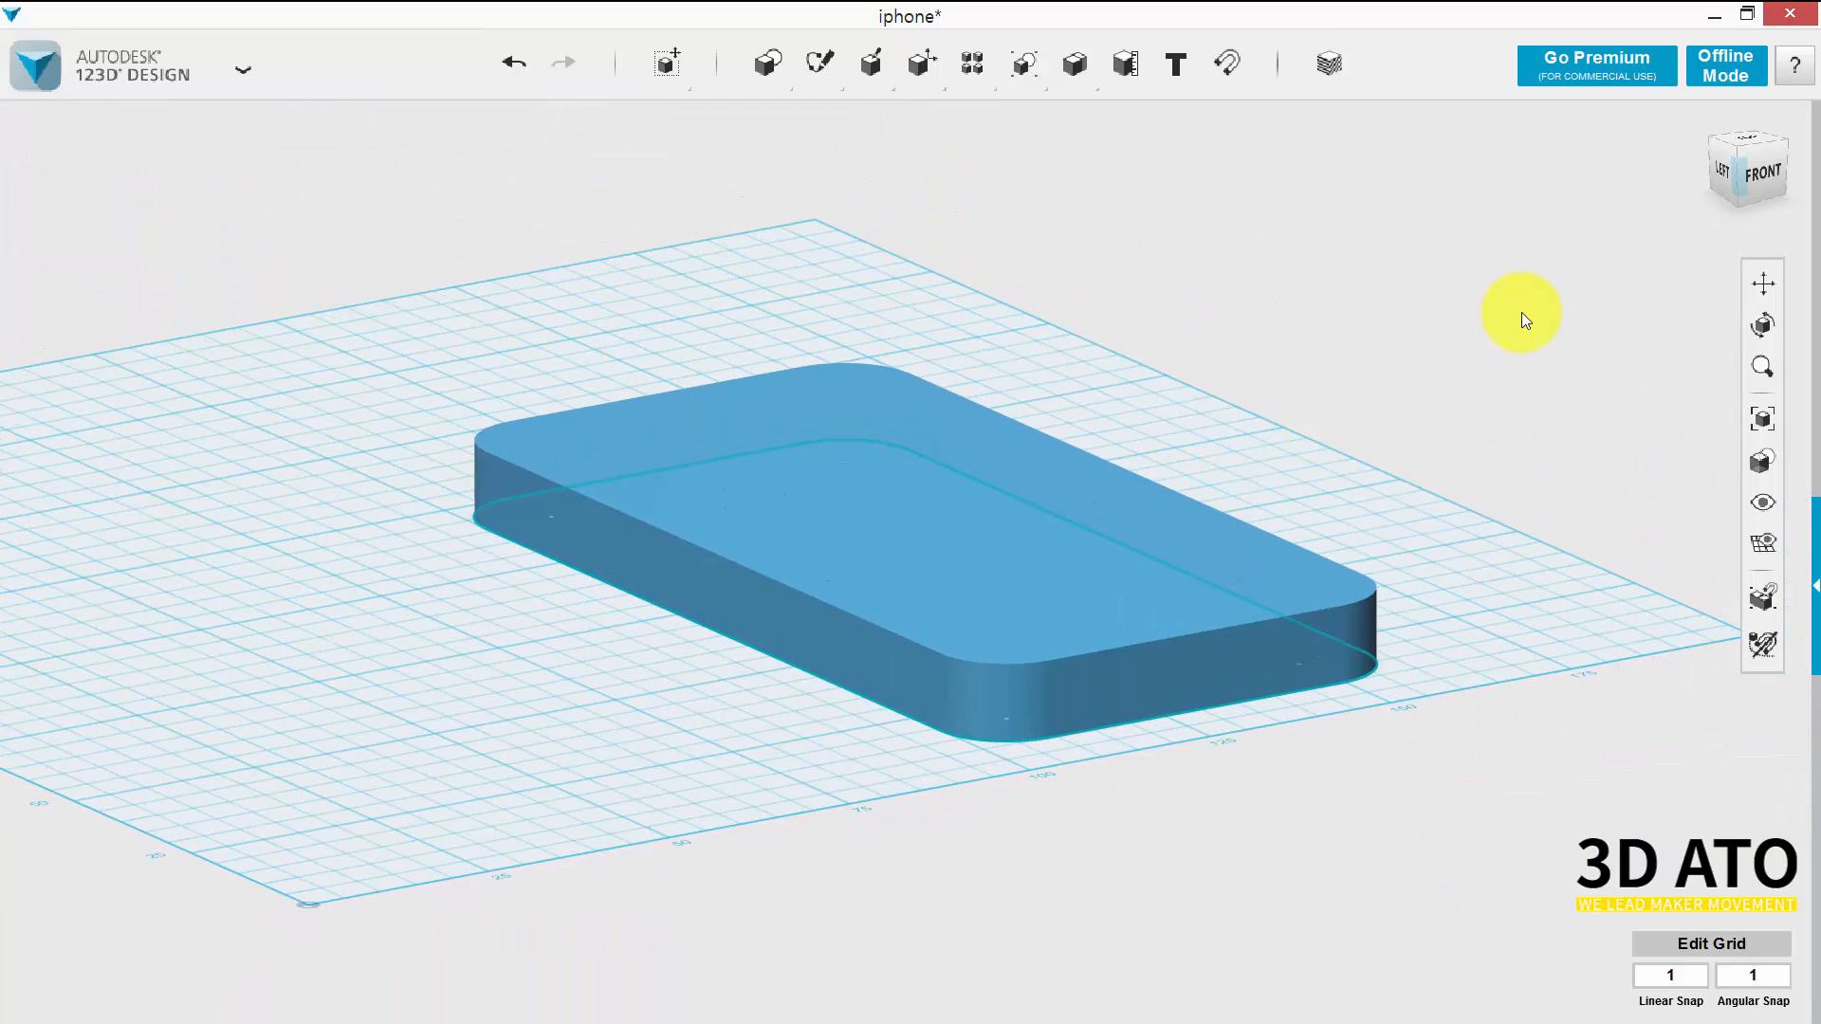
Place a 74.88 x 49.92 mm screen rectangle at the centre of the phone body's top face, working in top view.
click(1745, 136)
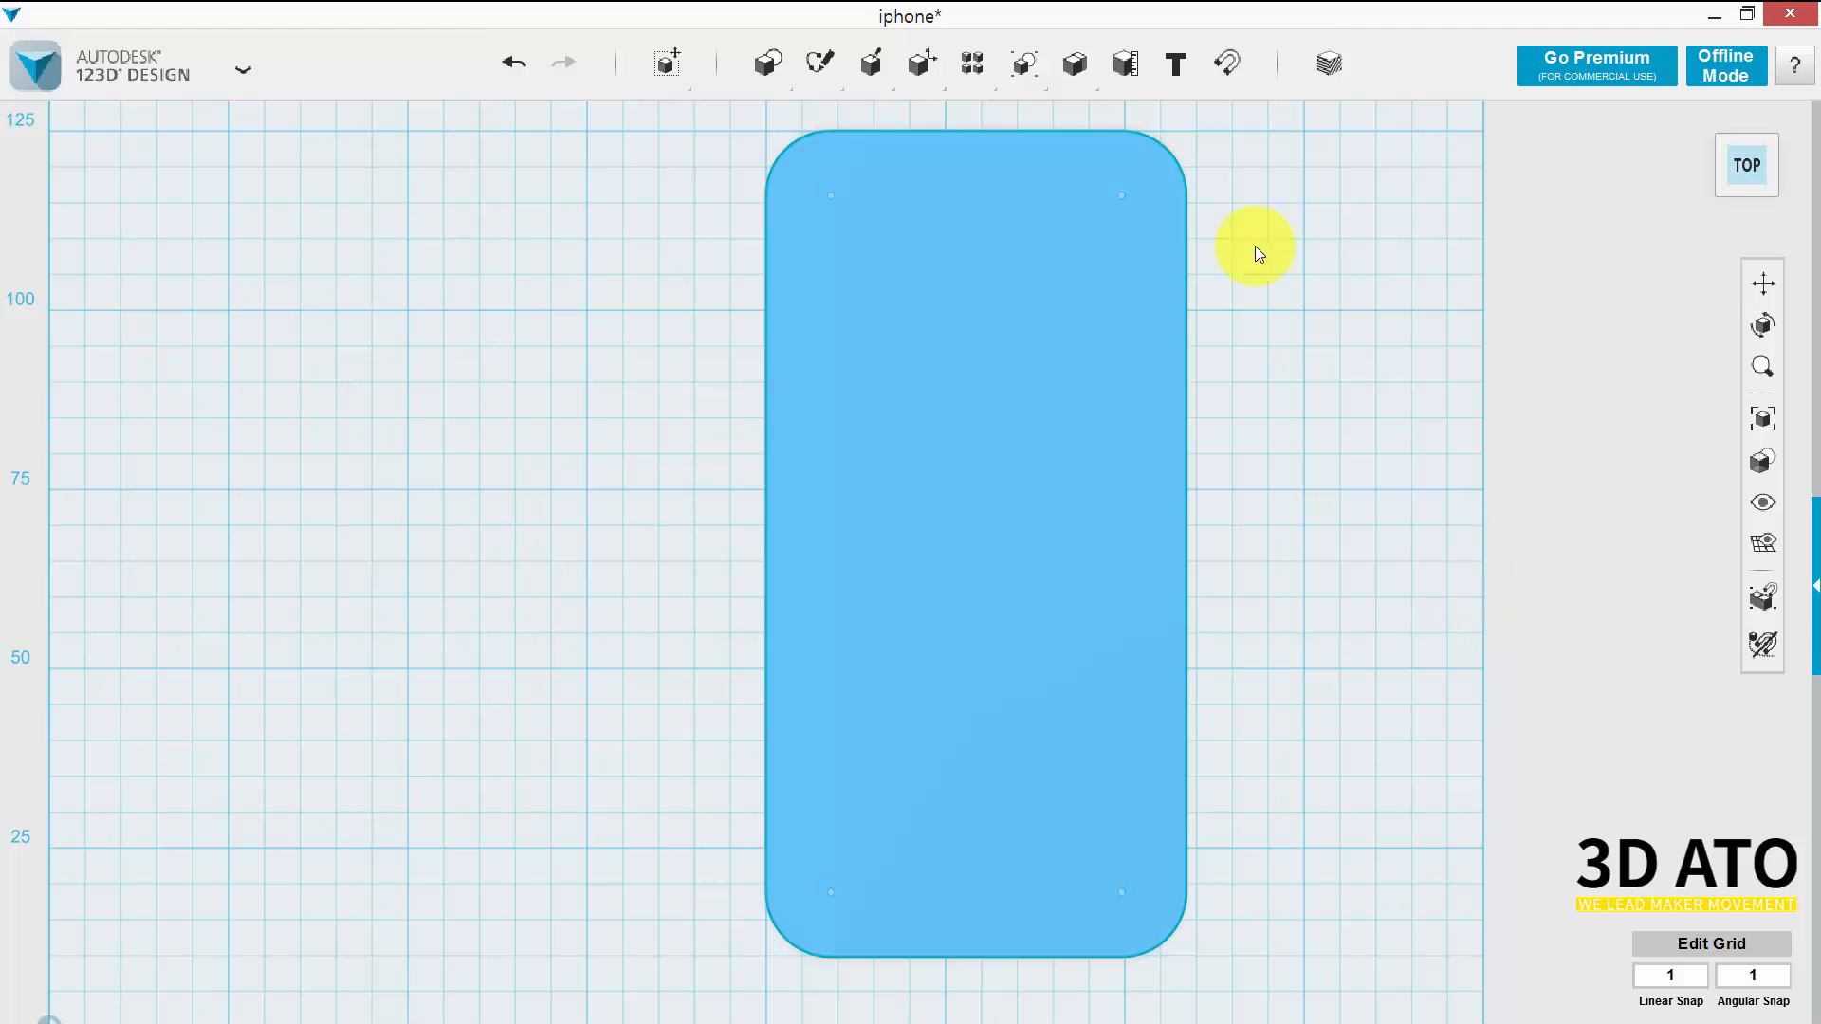
mouse_move(777, 55)
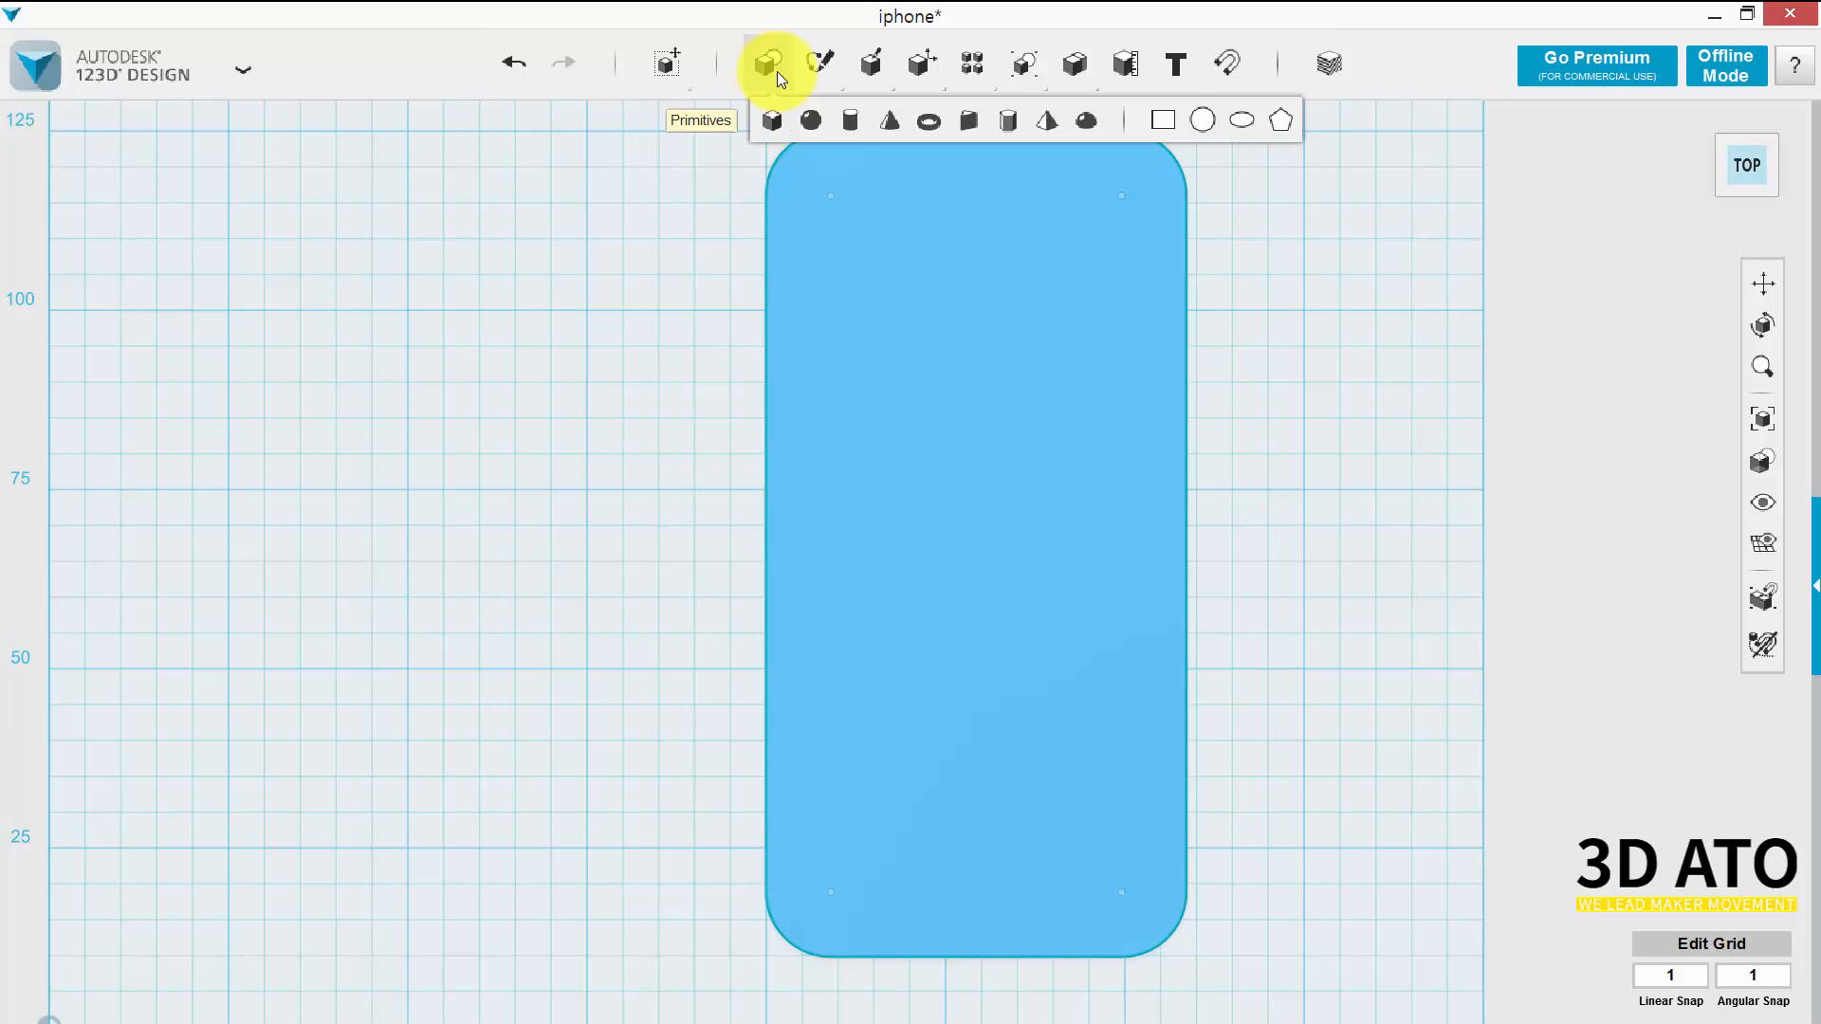
click(1167, 120)
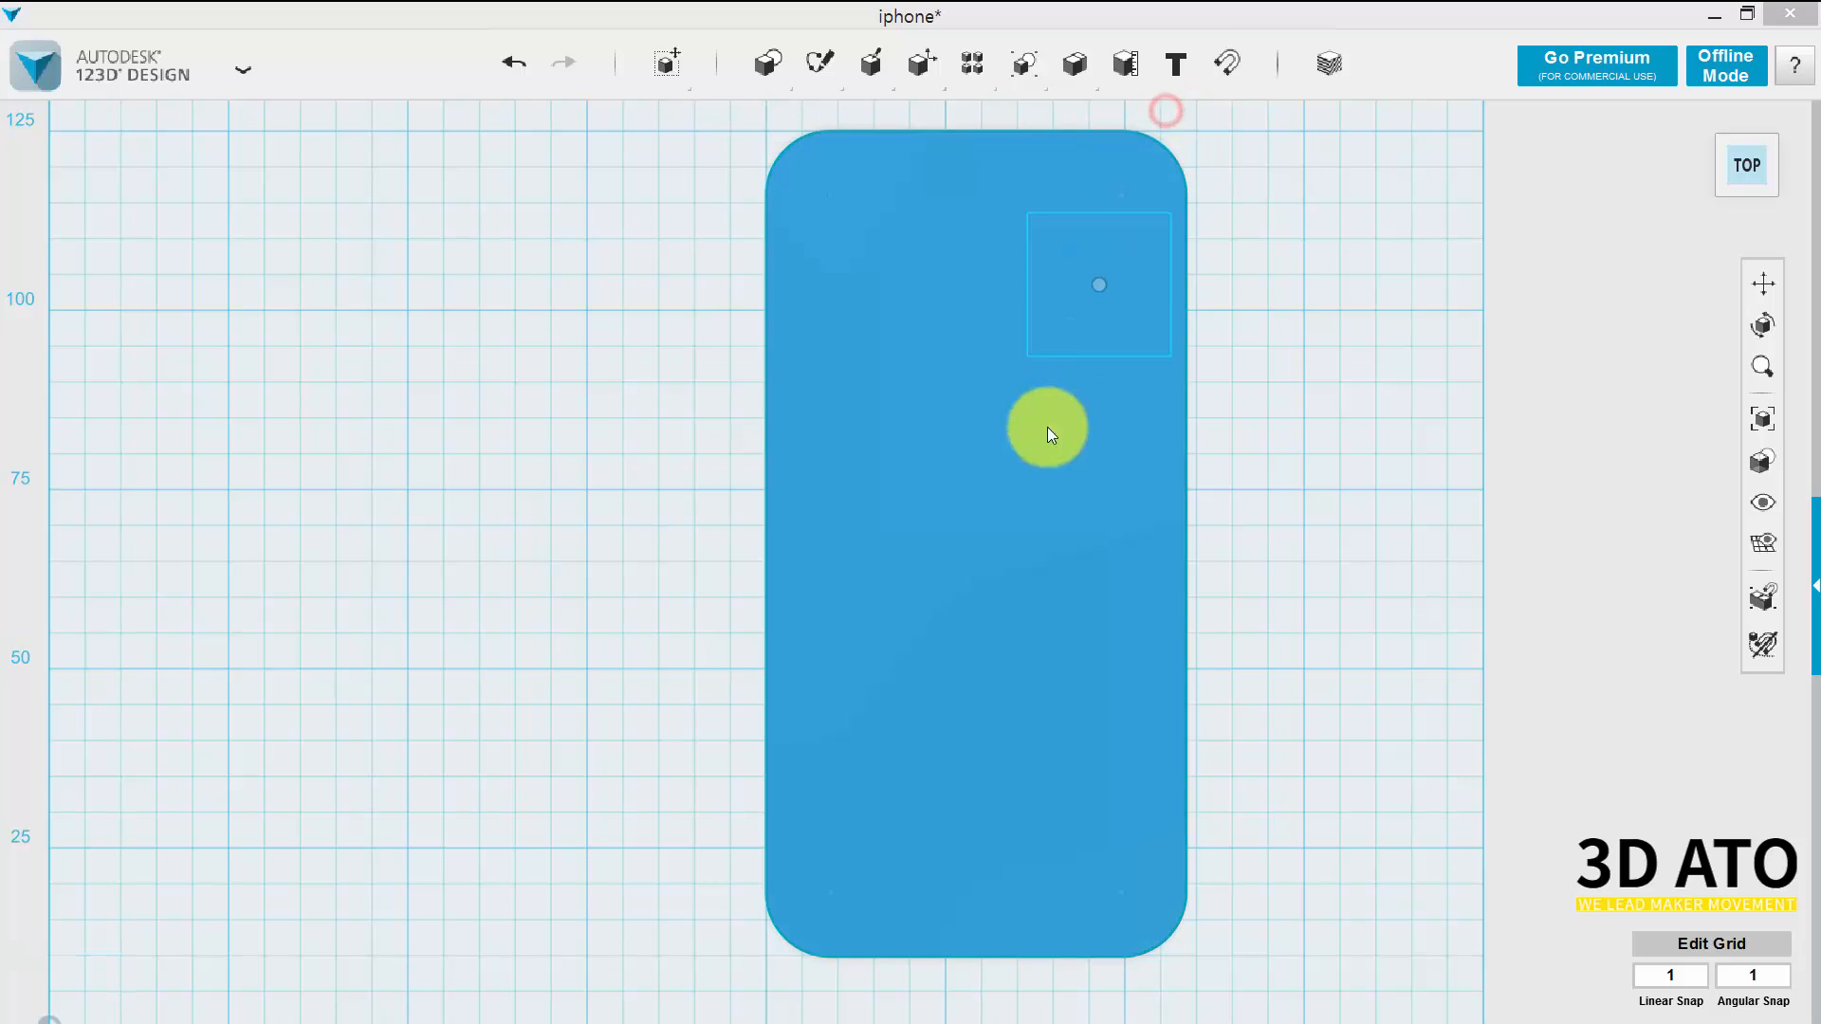
click(953, 537)
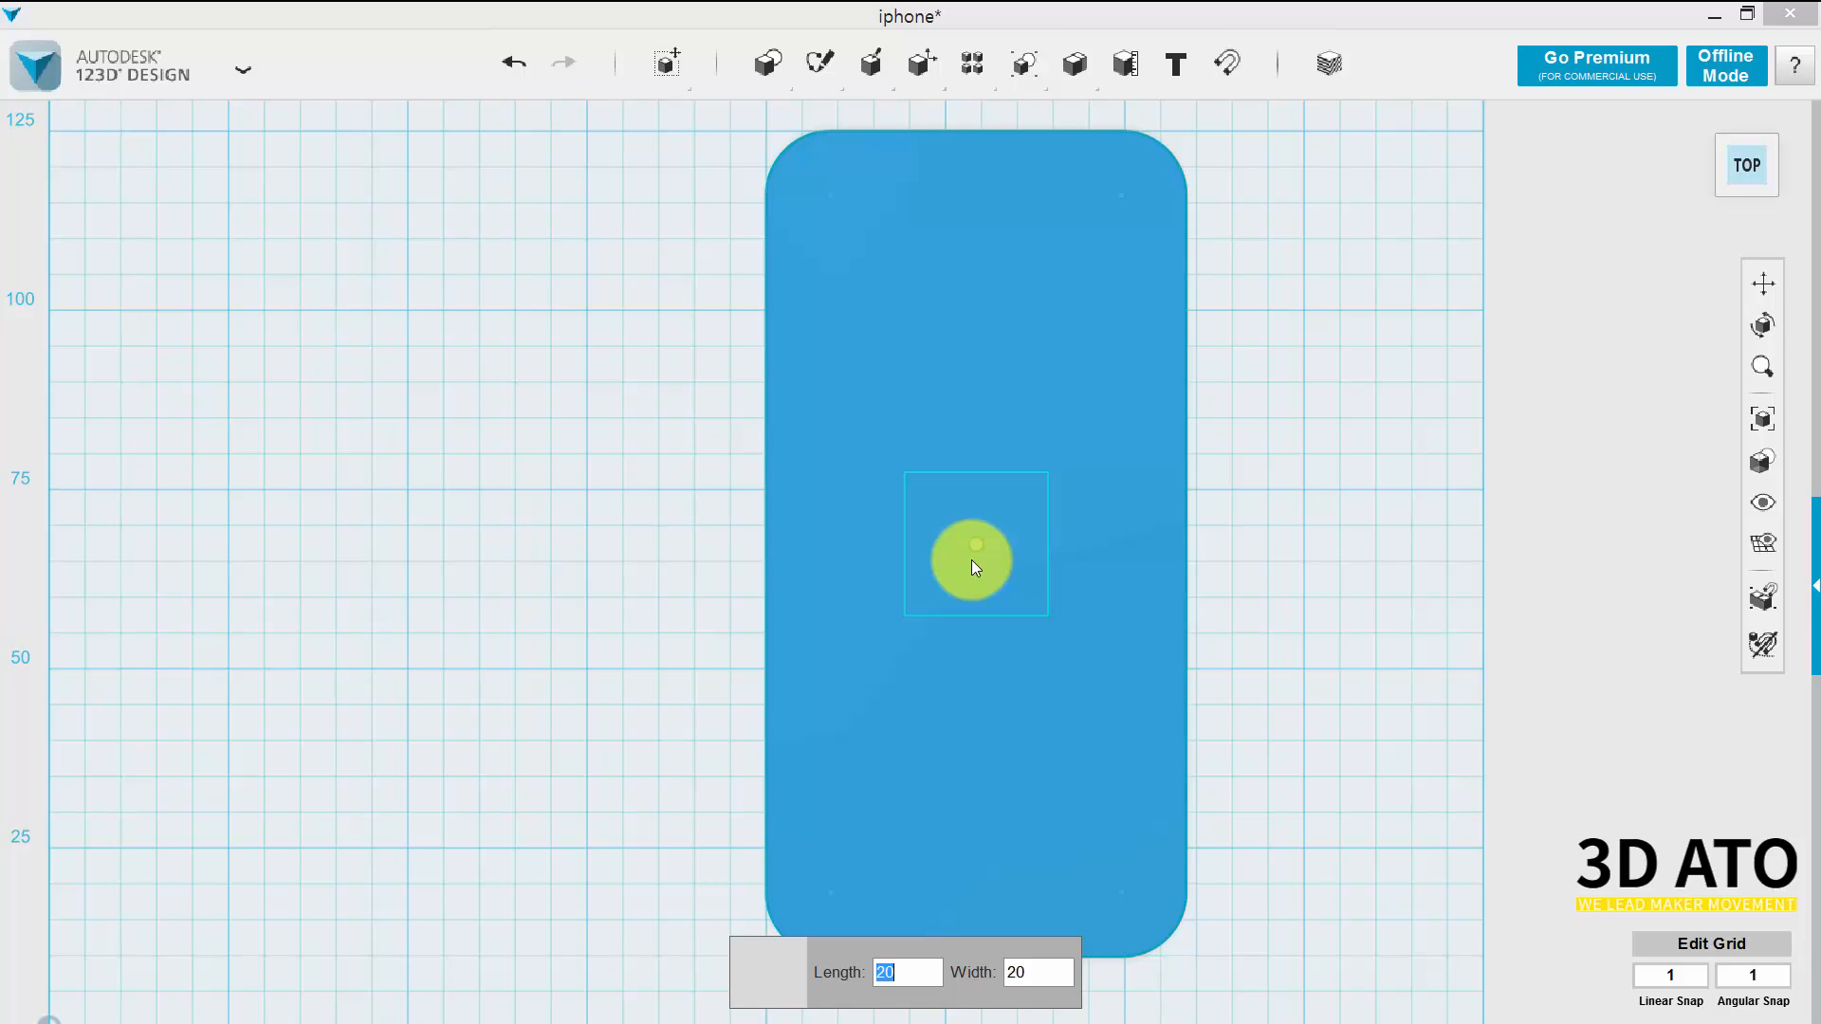
text(74)
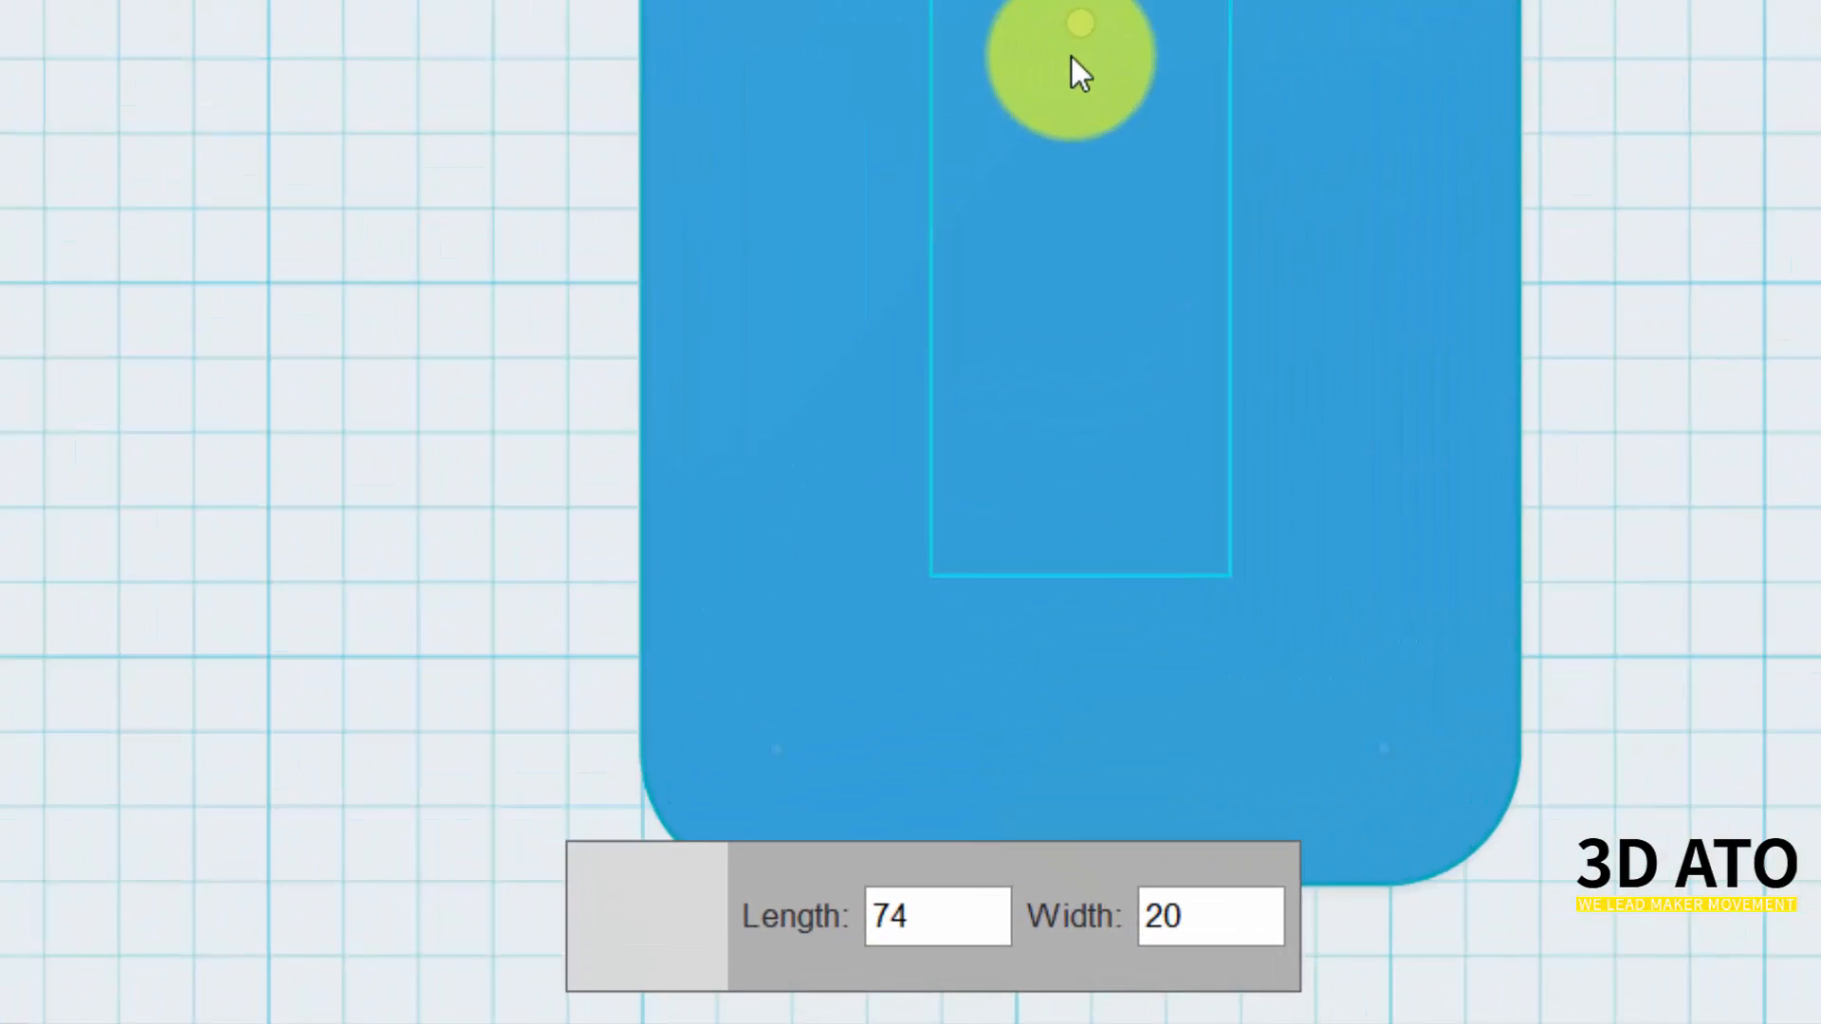
text(.88)
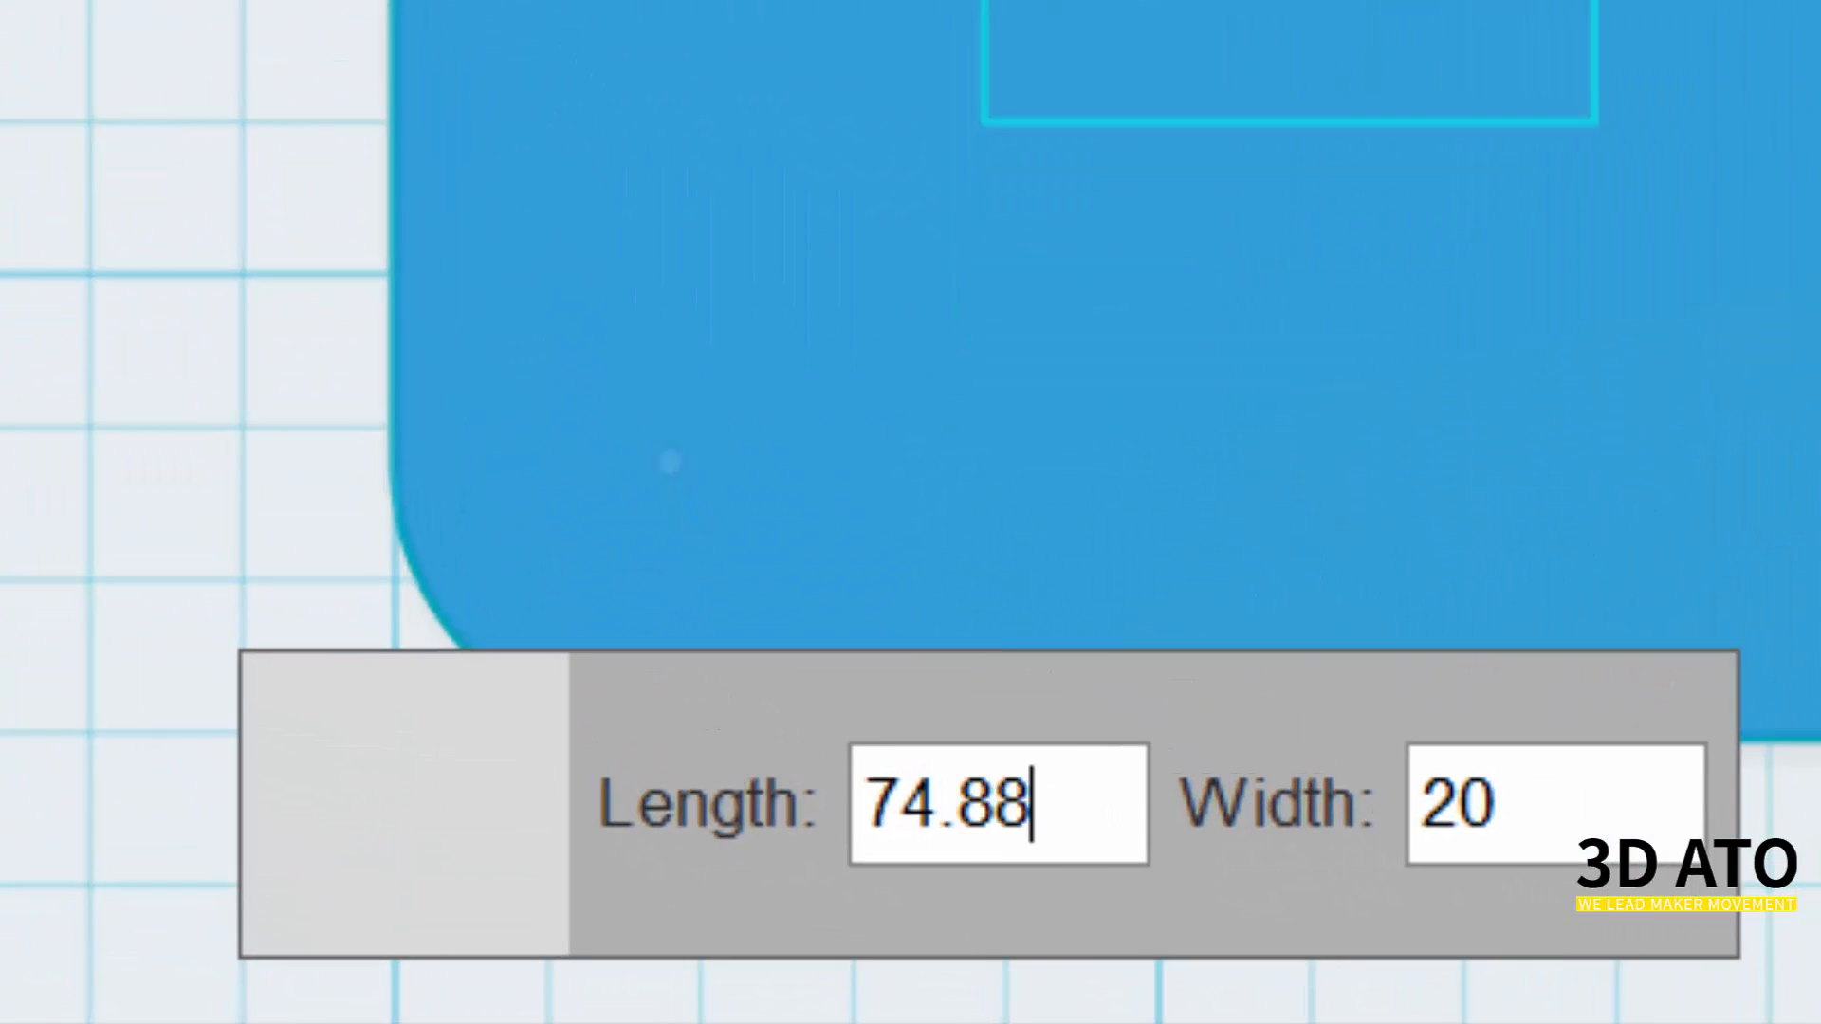
key(Tab)
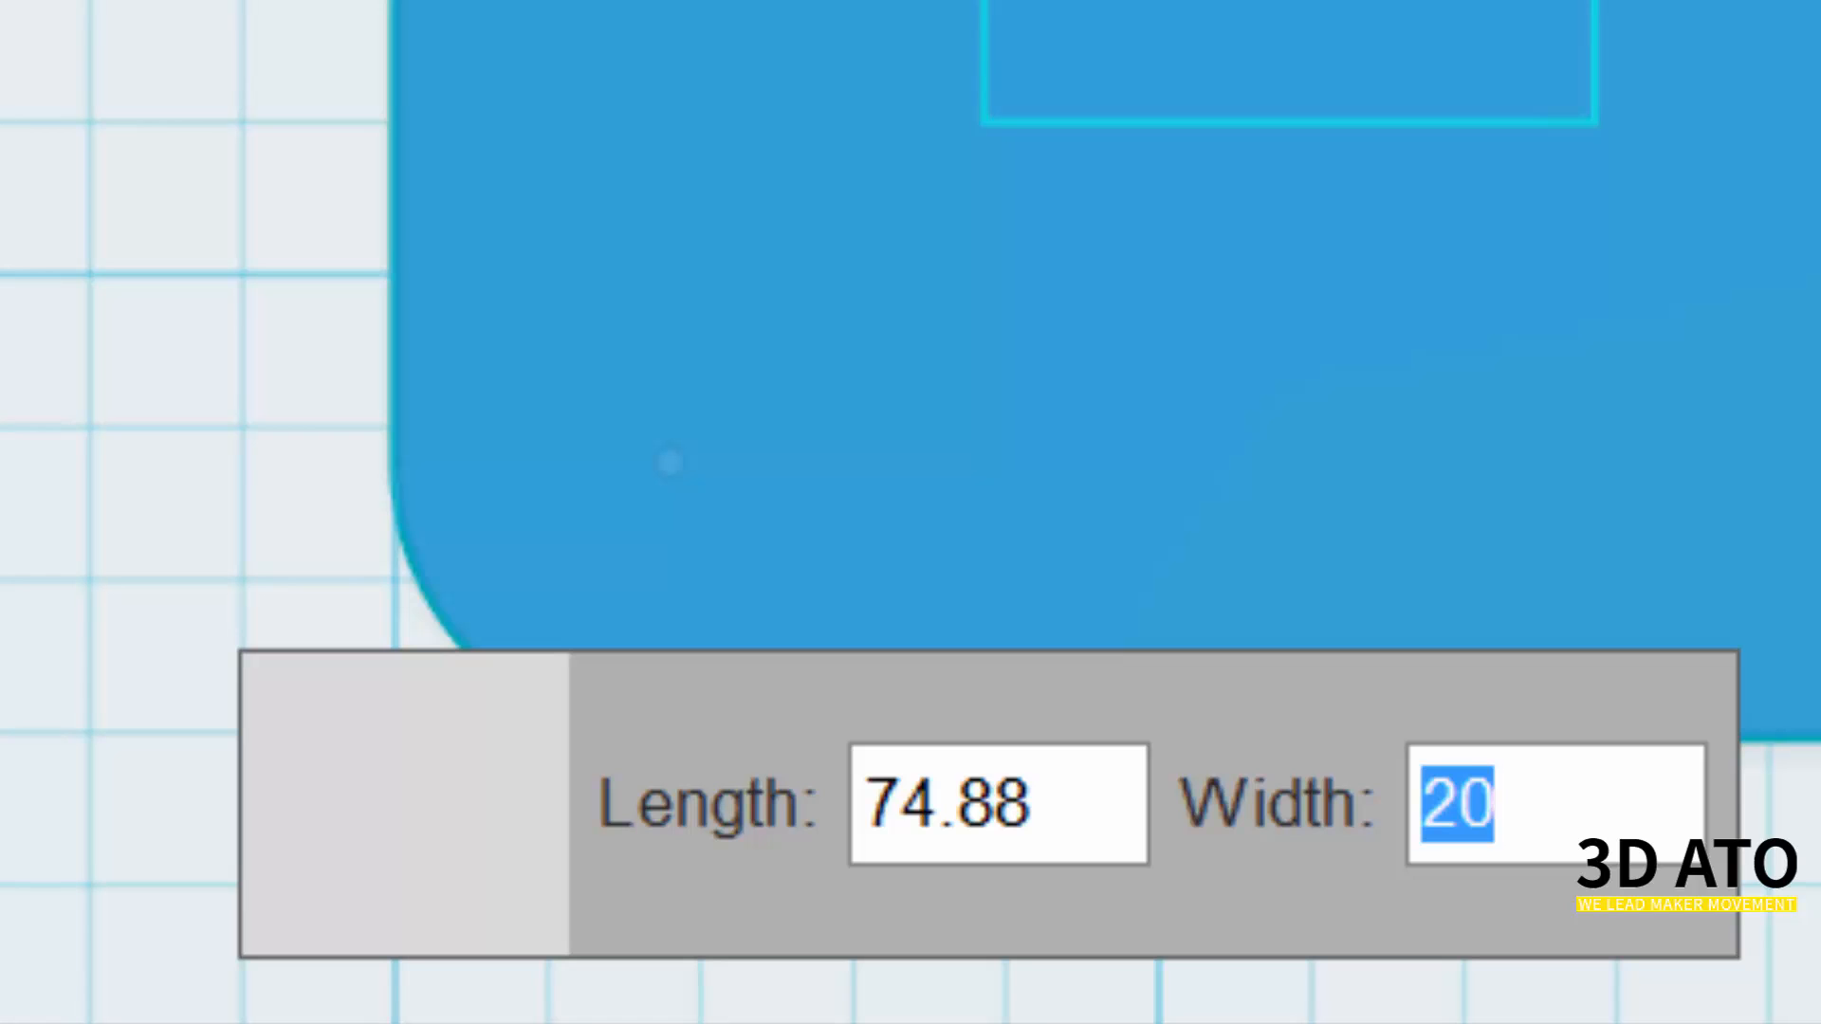
text(49.)
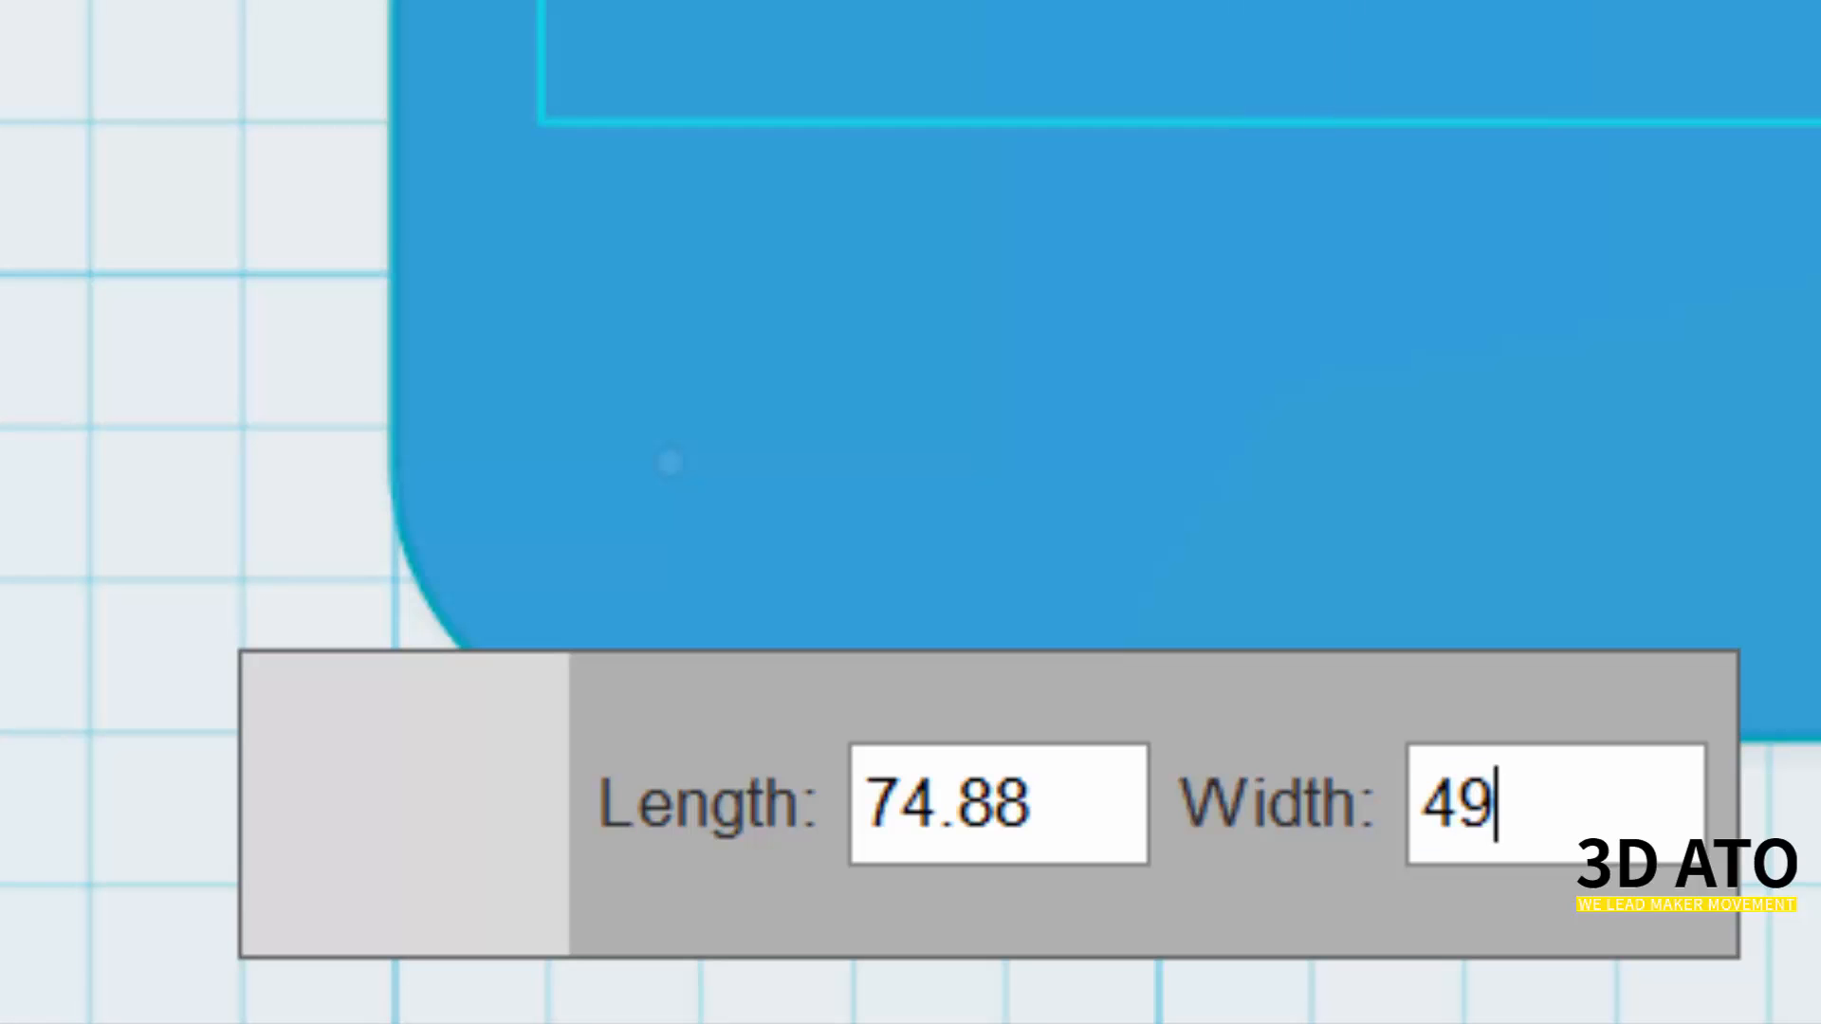
text(92)
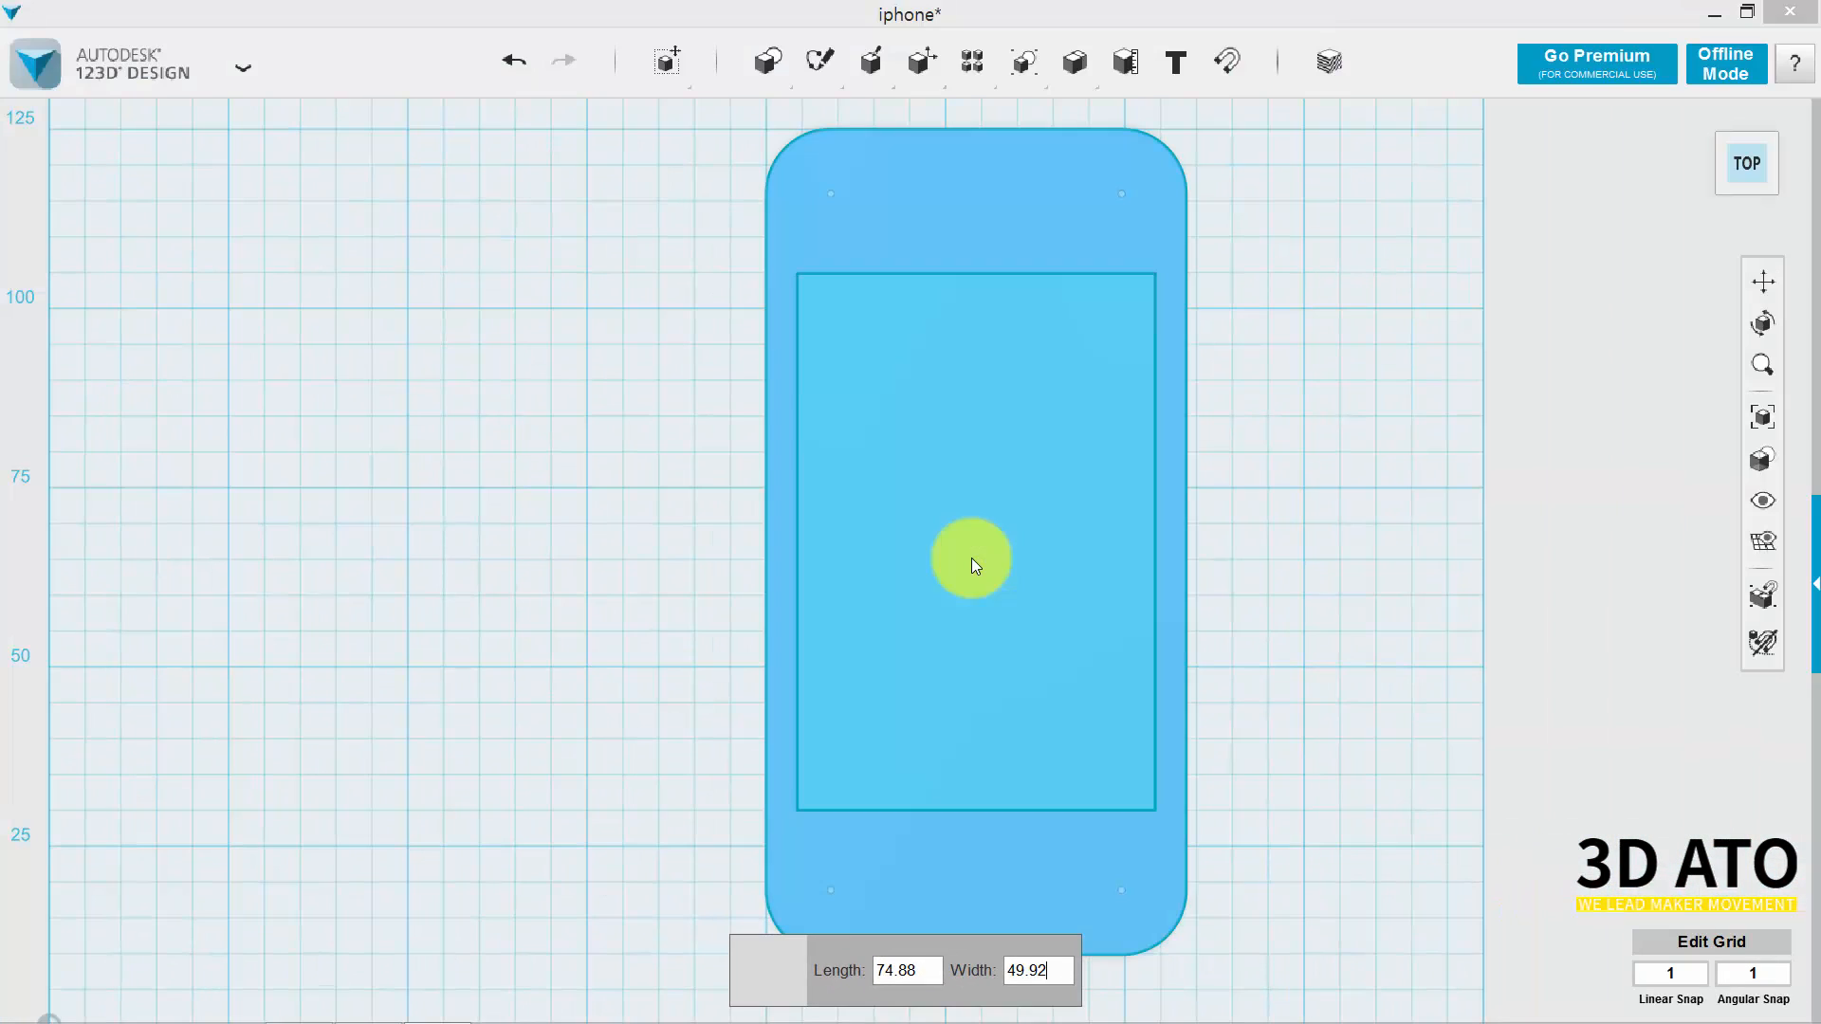
key(Return)
Draw an 11 mm vertical polyline upward from near the middle of the phone outline's lower edge.
middle_drag(1305, 544, 1273, 544)
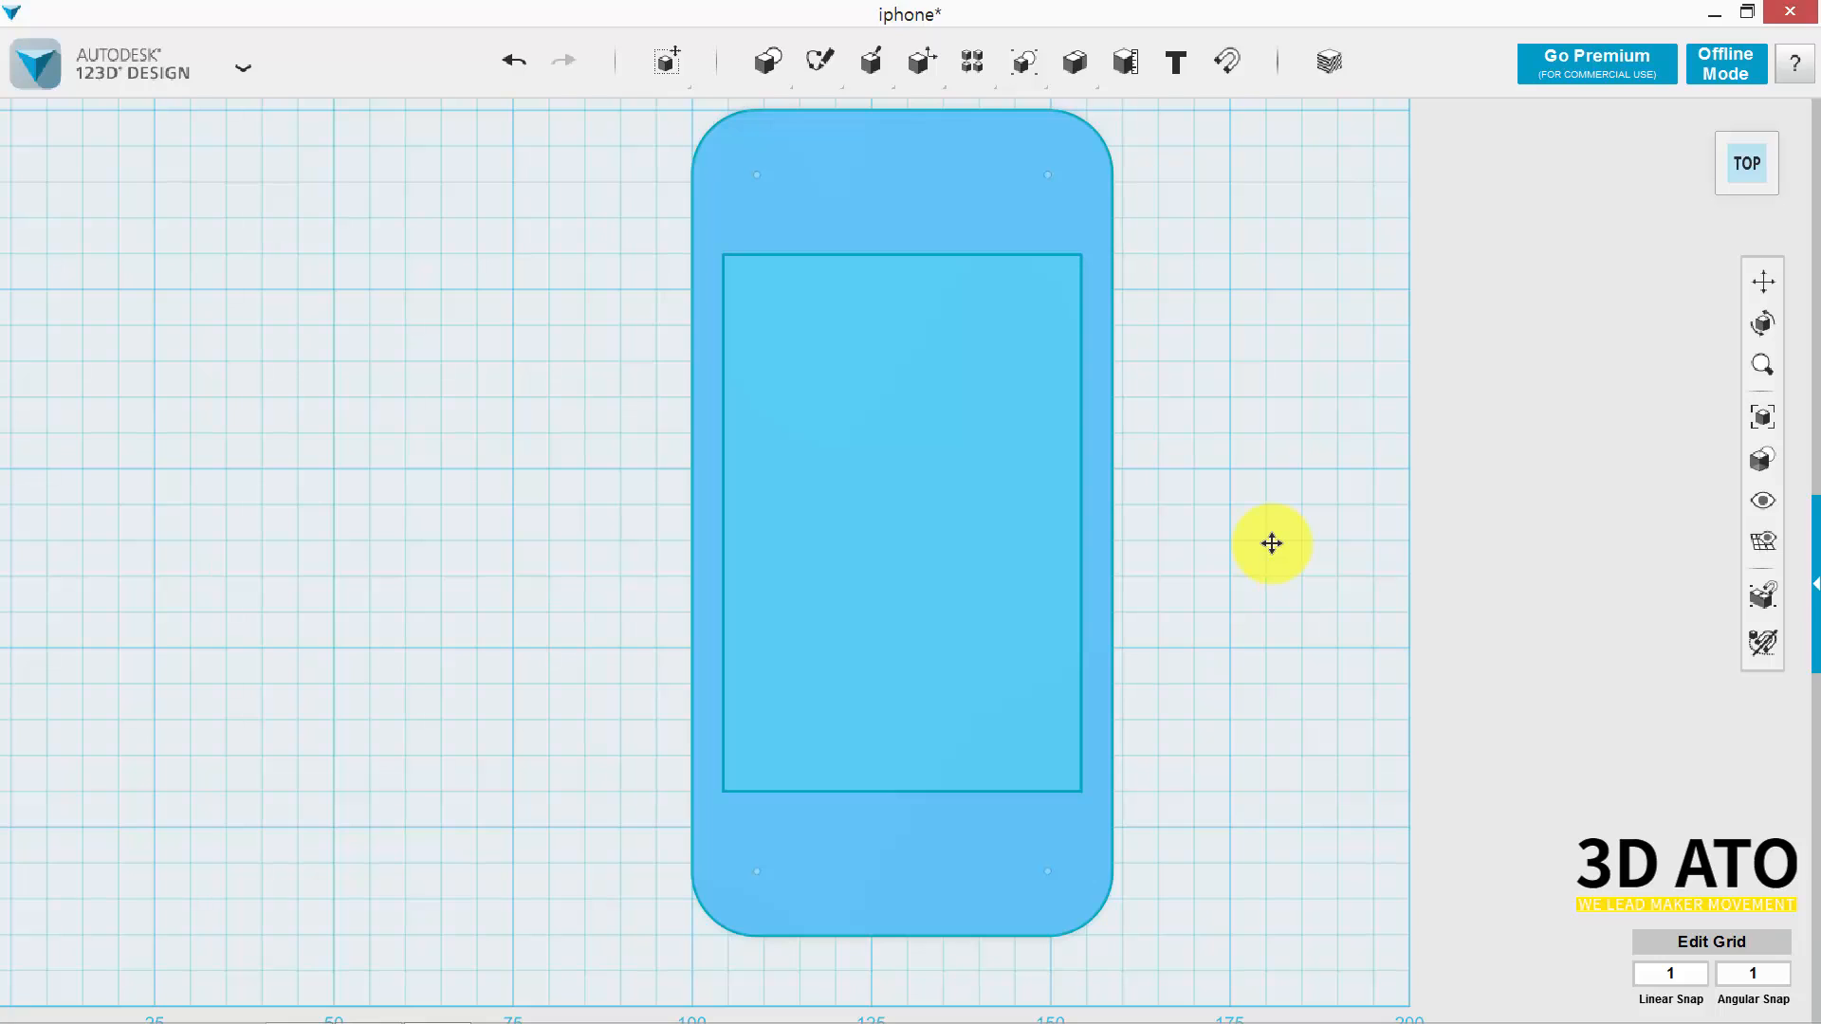
scroll(1272, 544, down, 2)
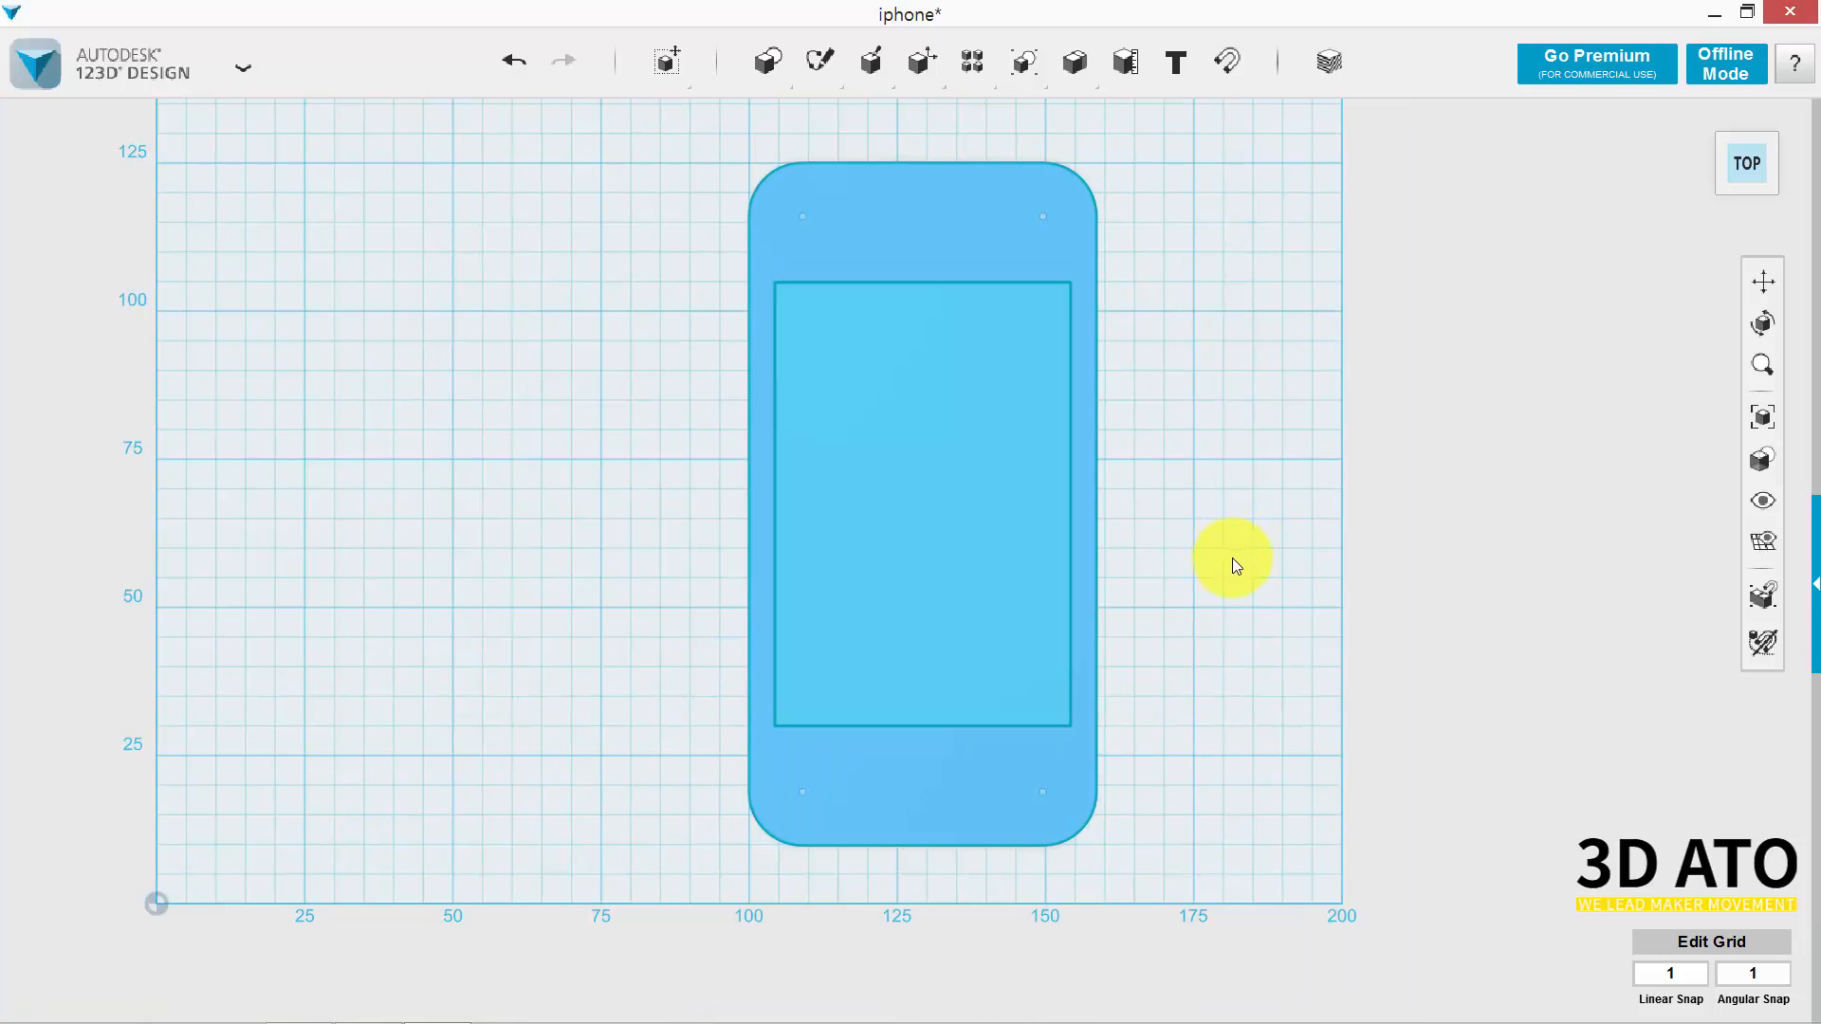
middle_drag(1248, 561, 1220, 548)
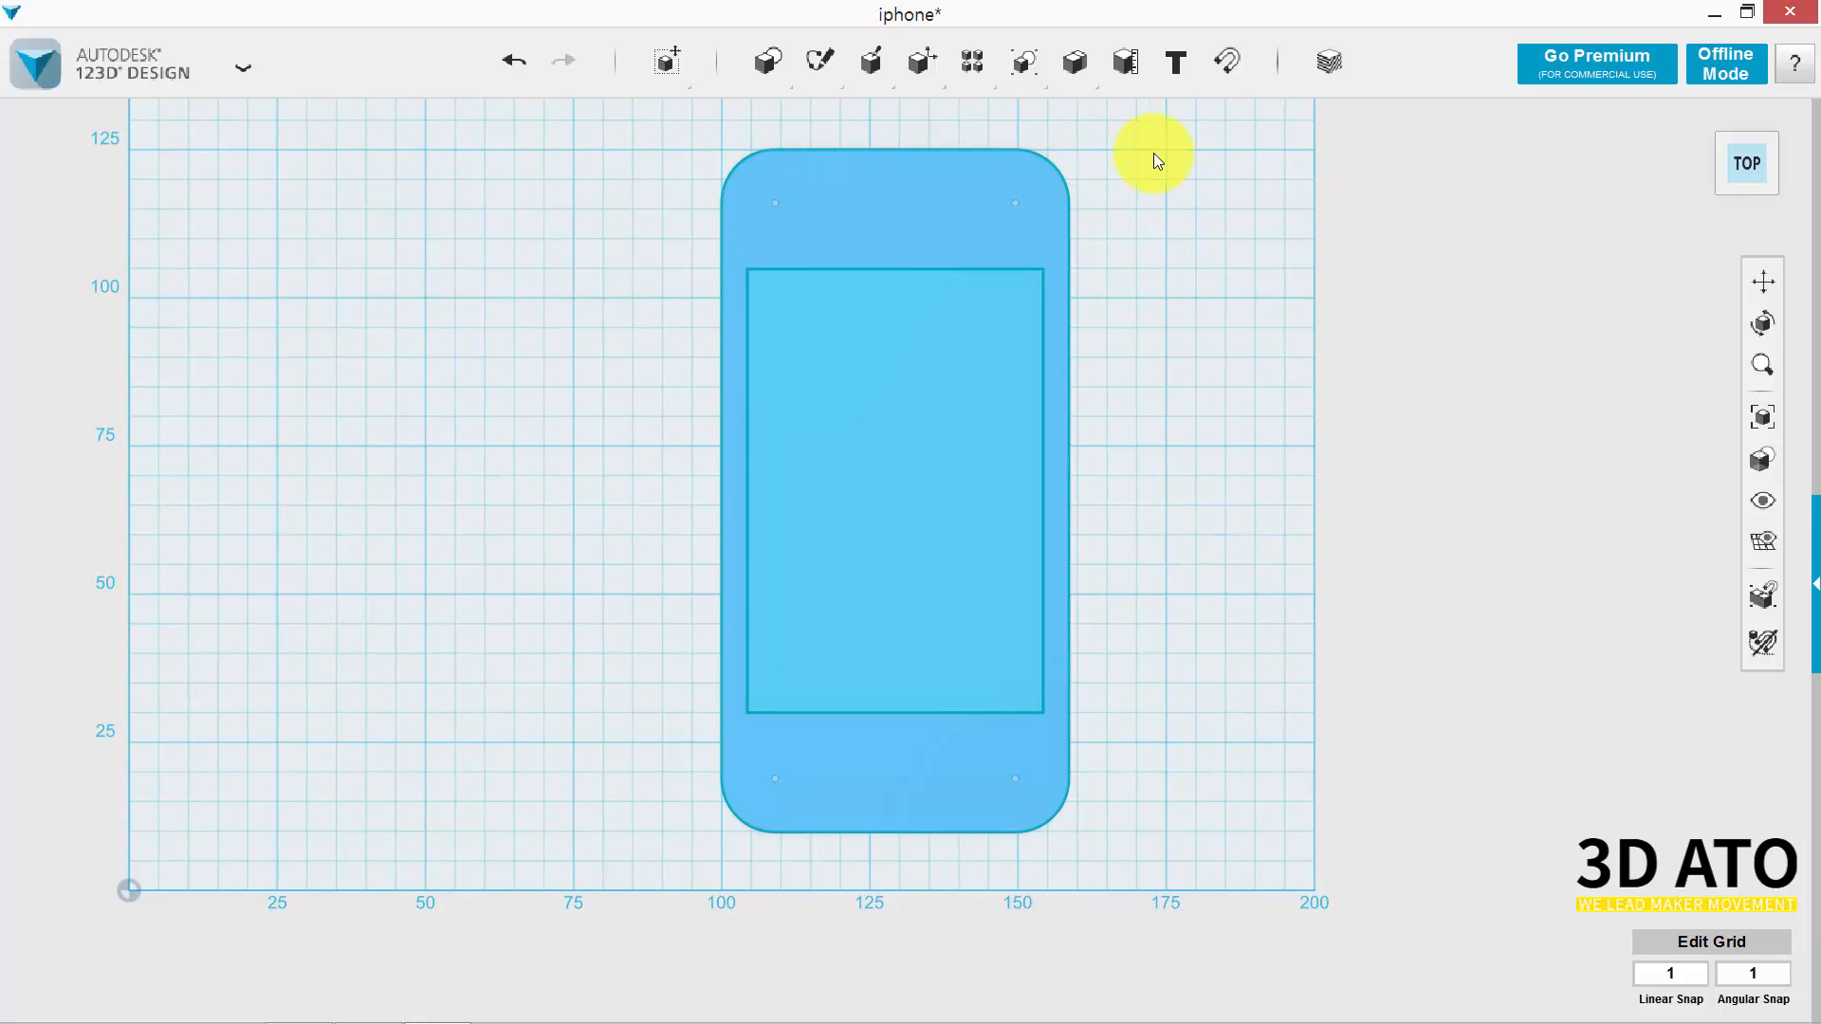
mouse_move(932, 89)
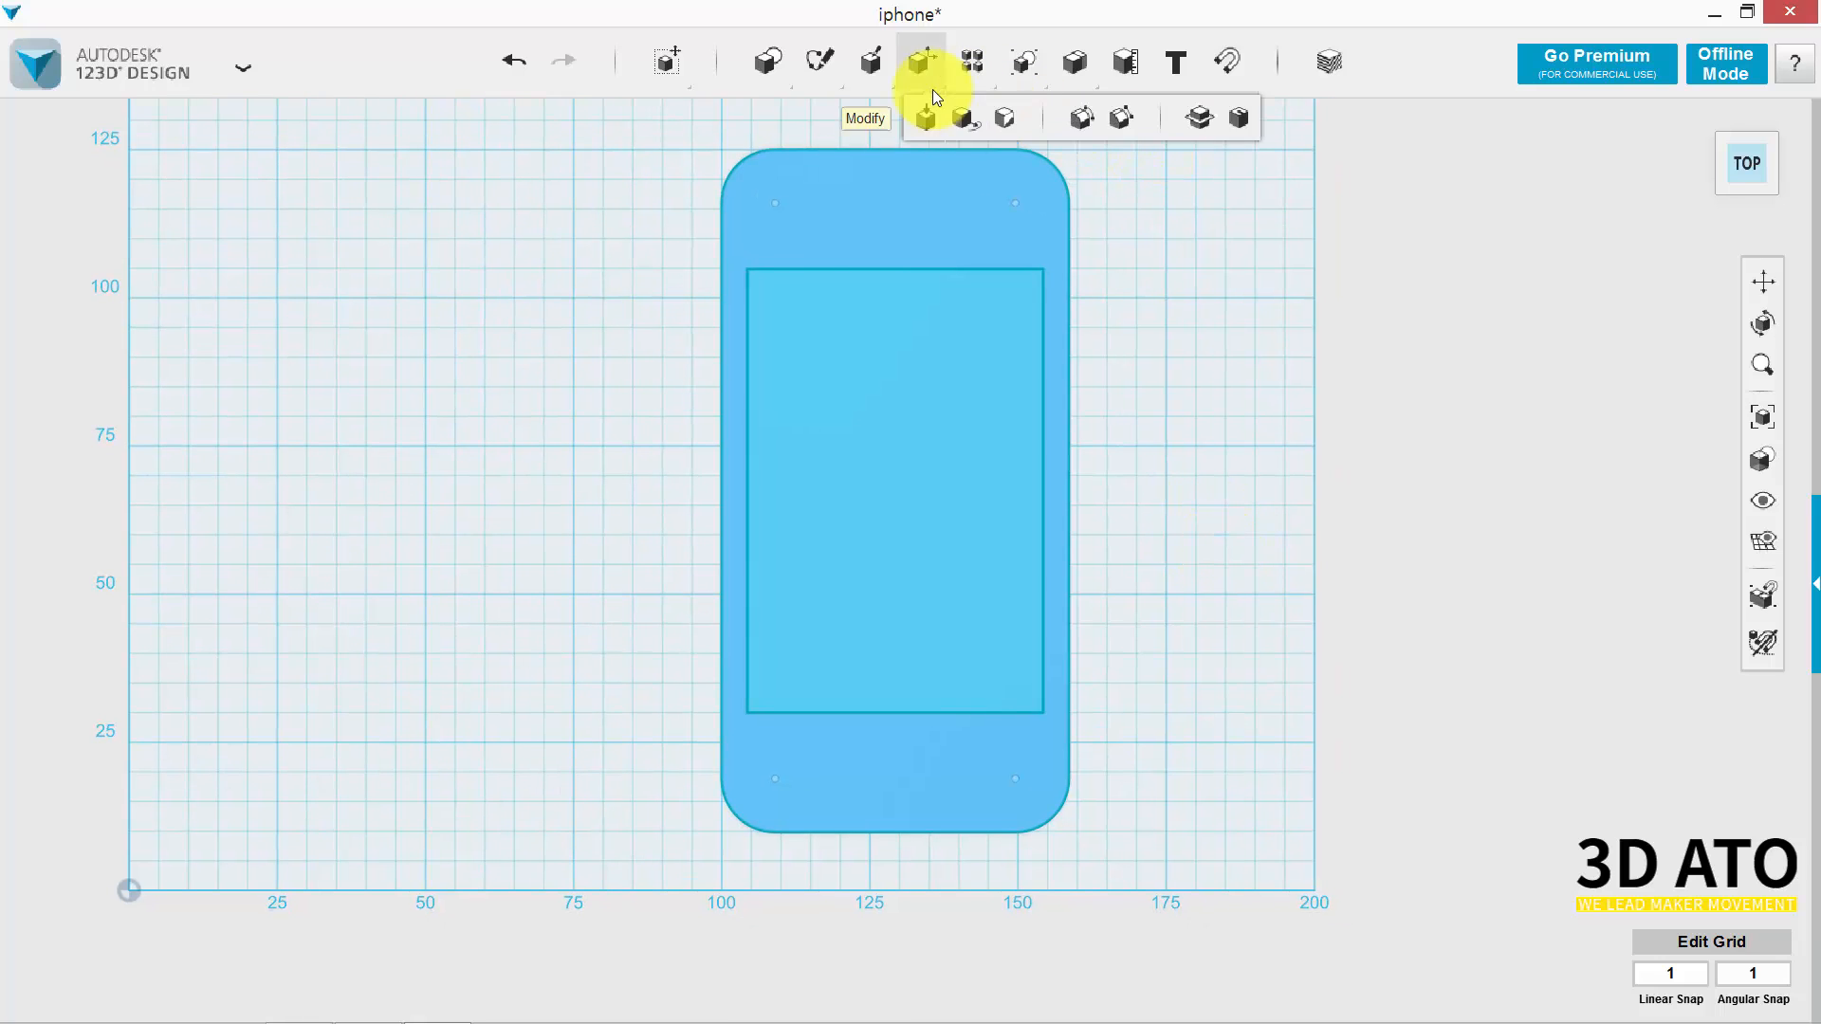
mouse_move(826, 80)
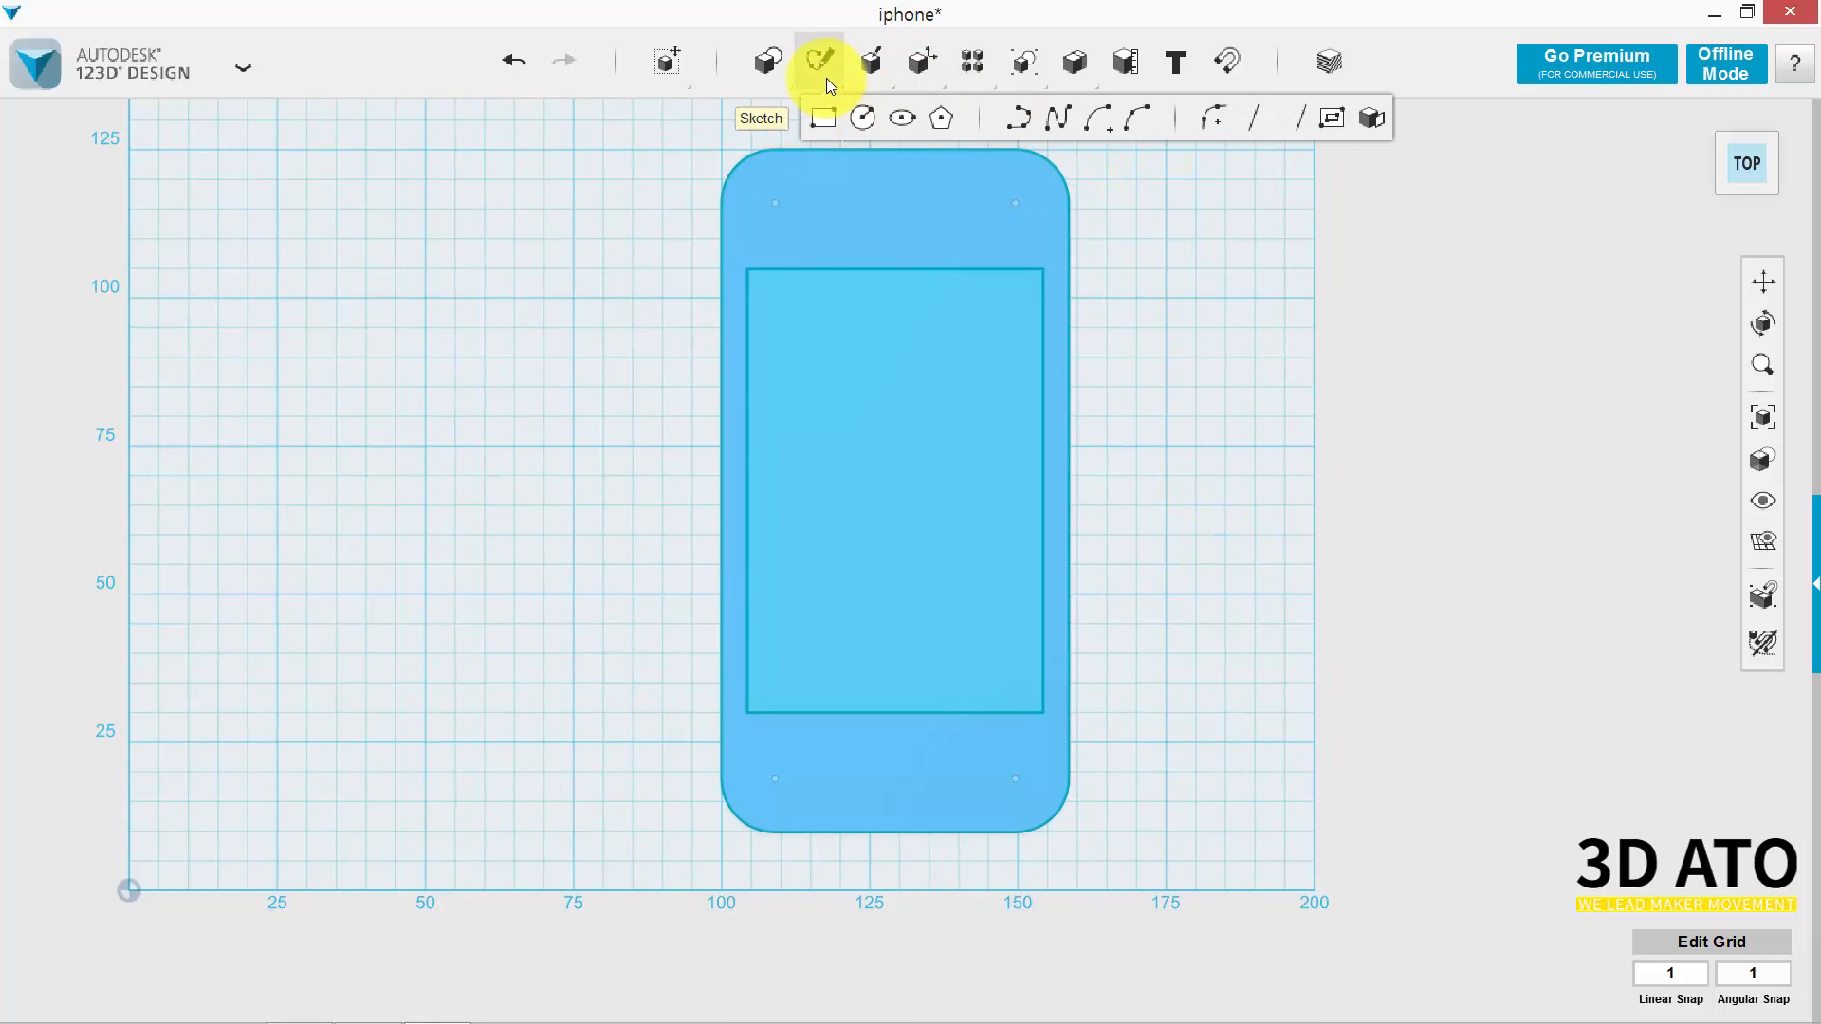
click(1018, 116)
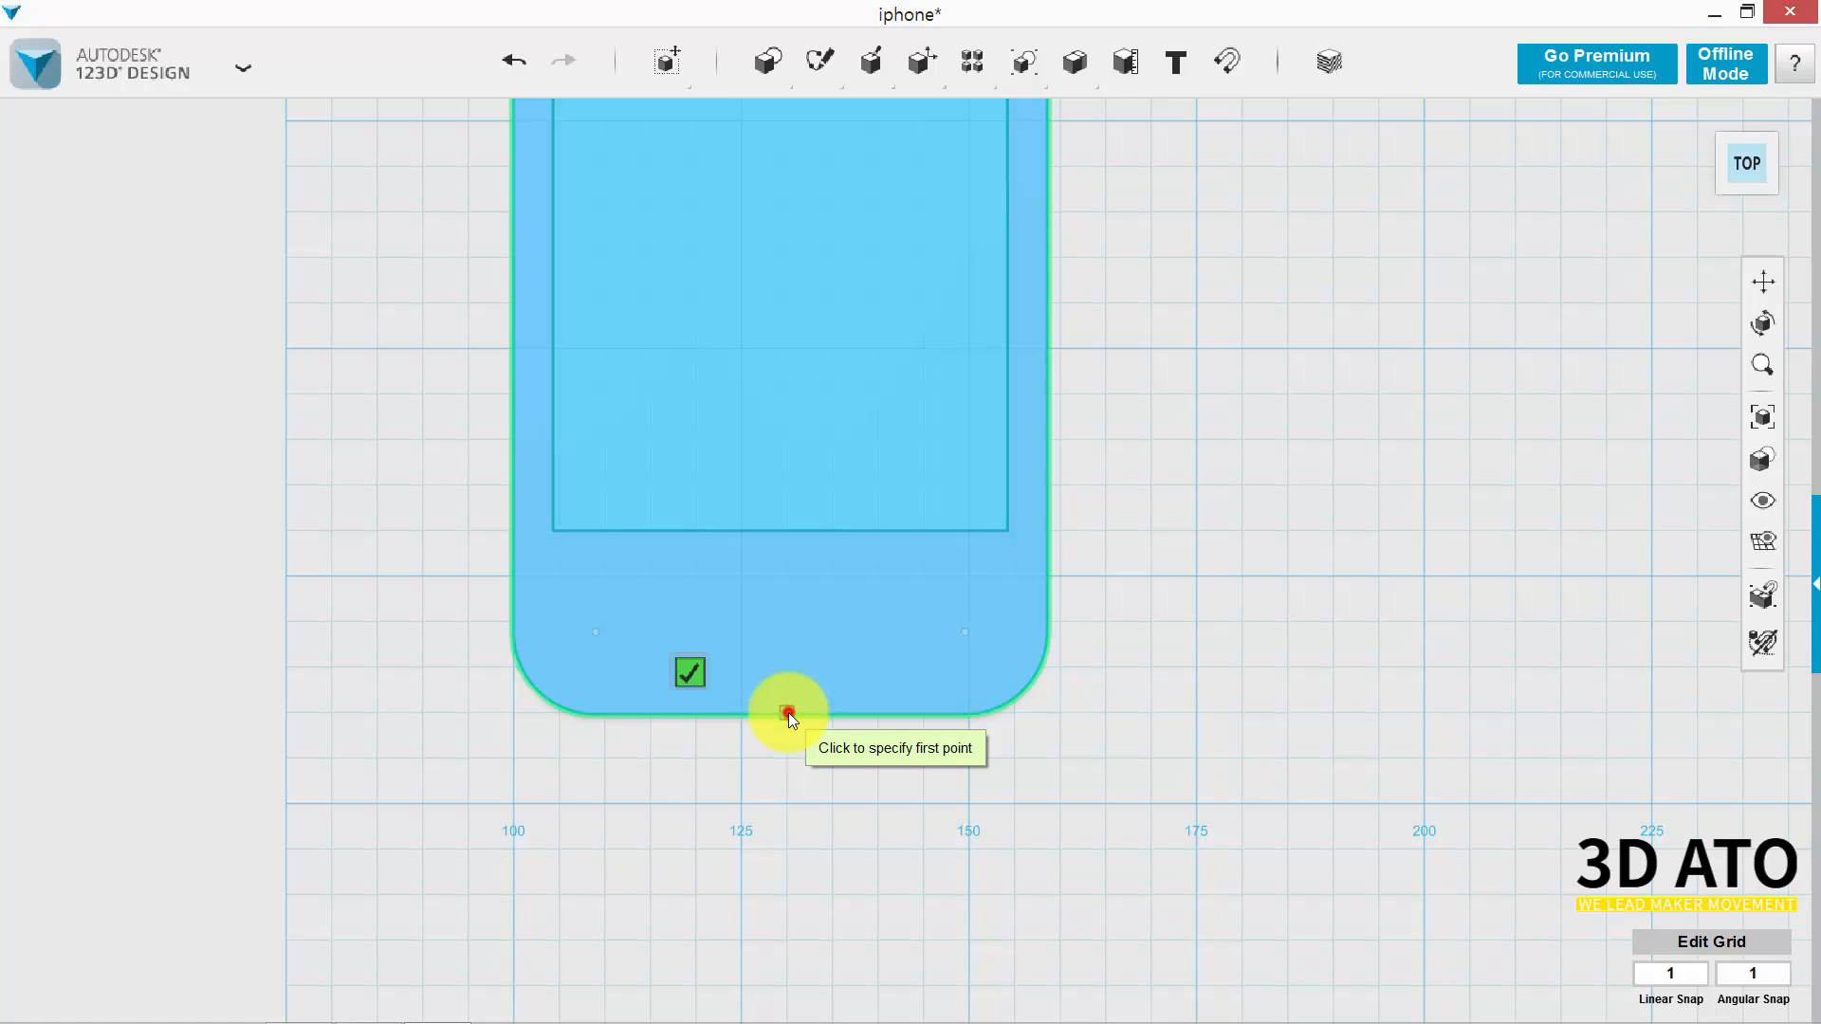
click(788, 713)
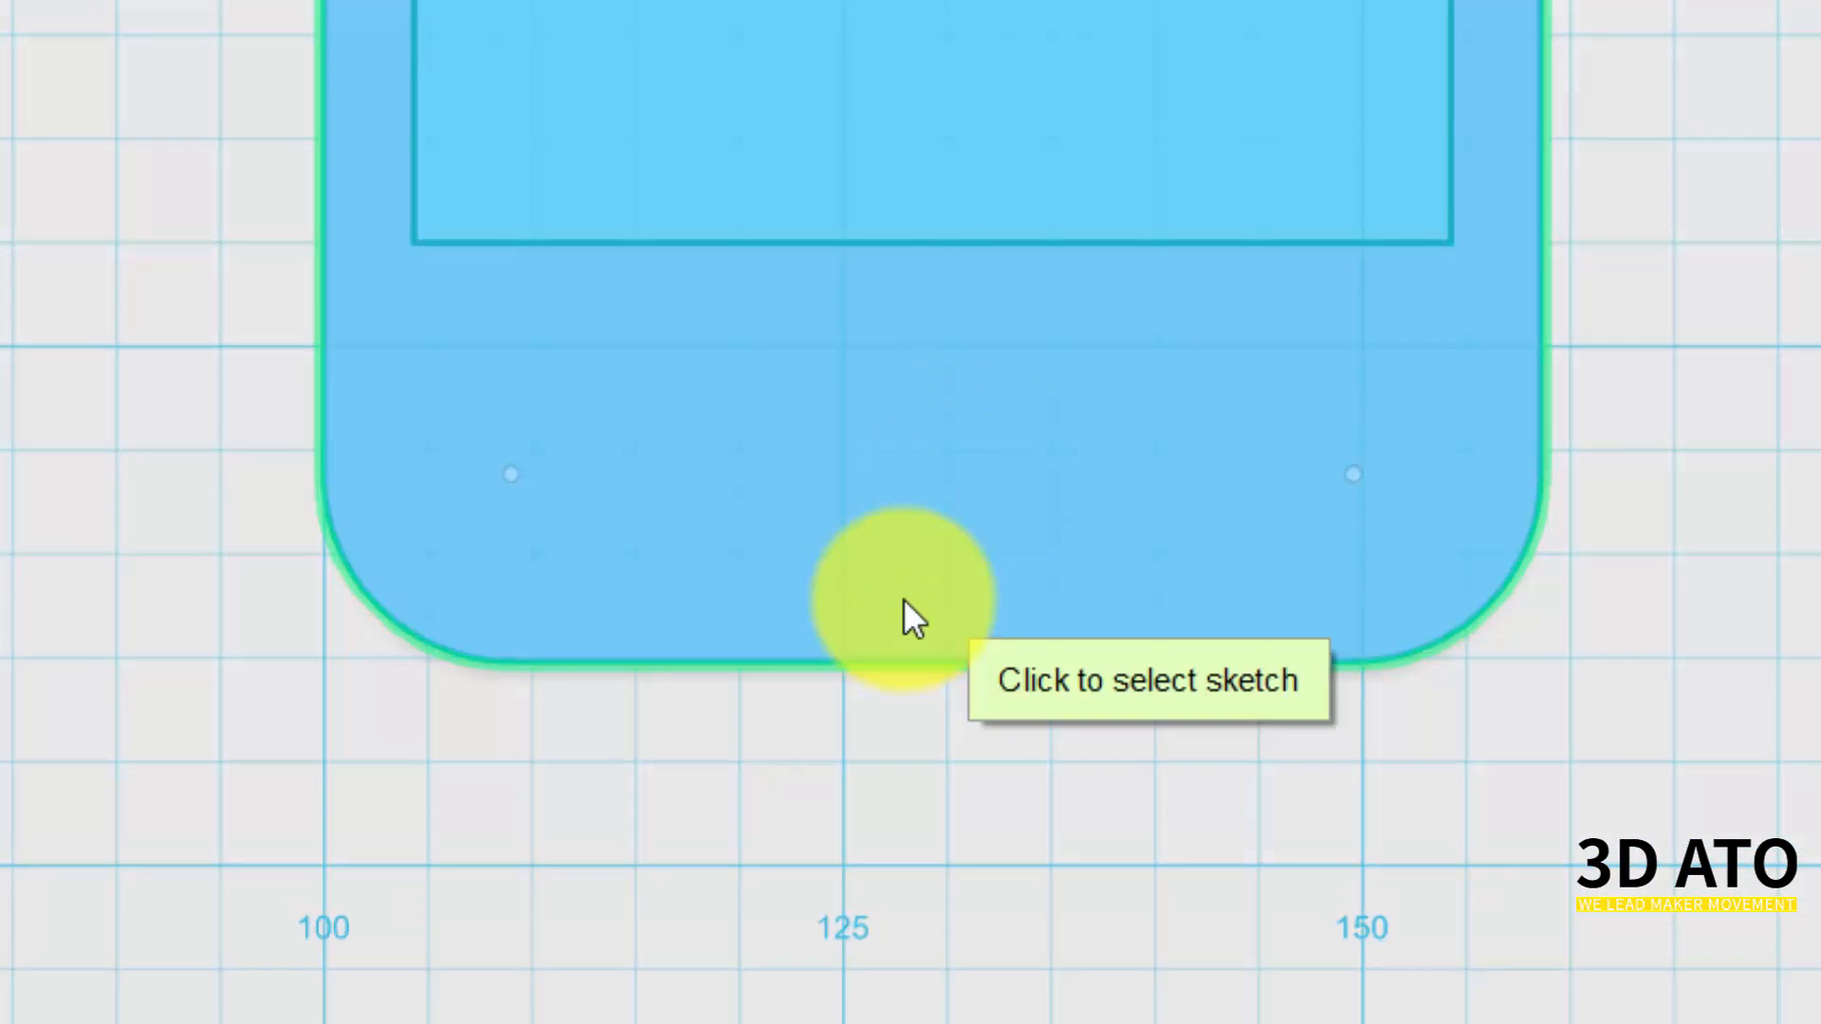
click(954, 664)
click(954, 664)
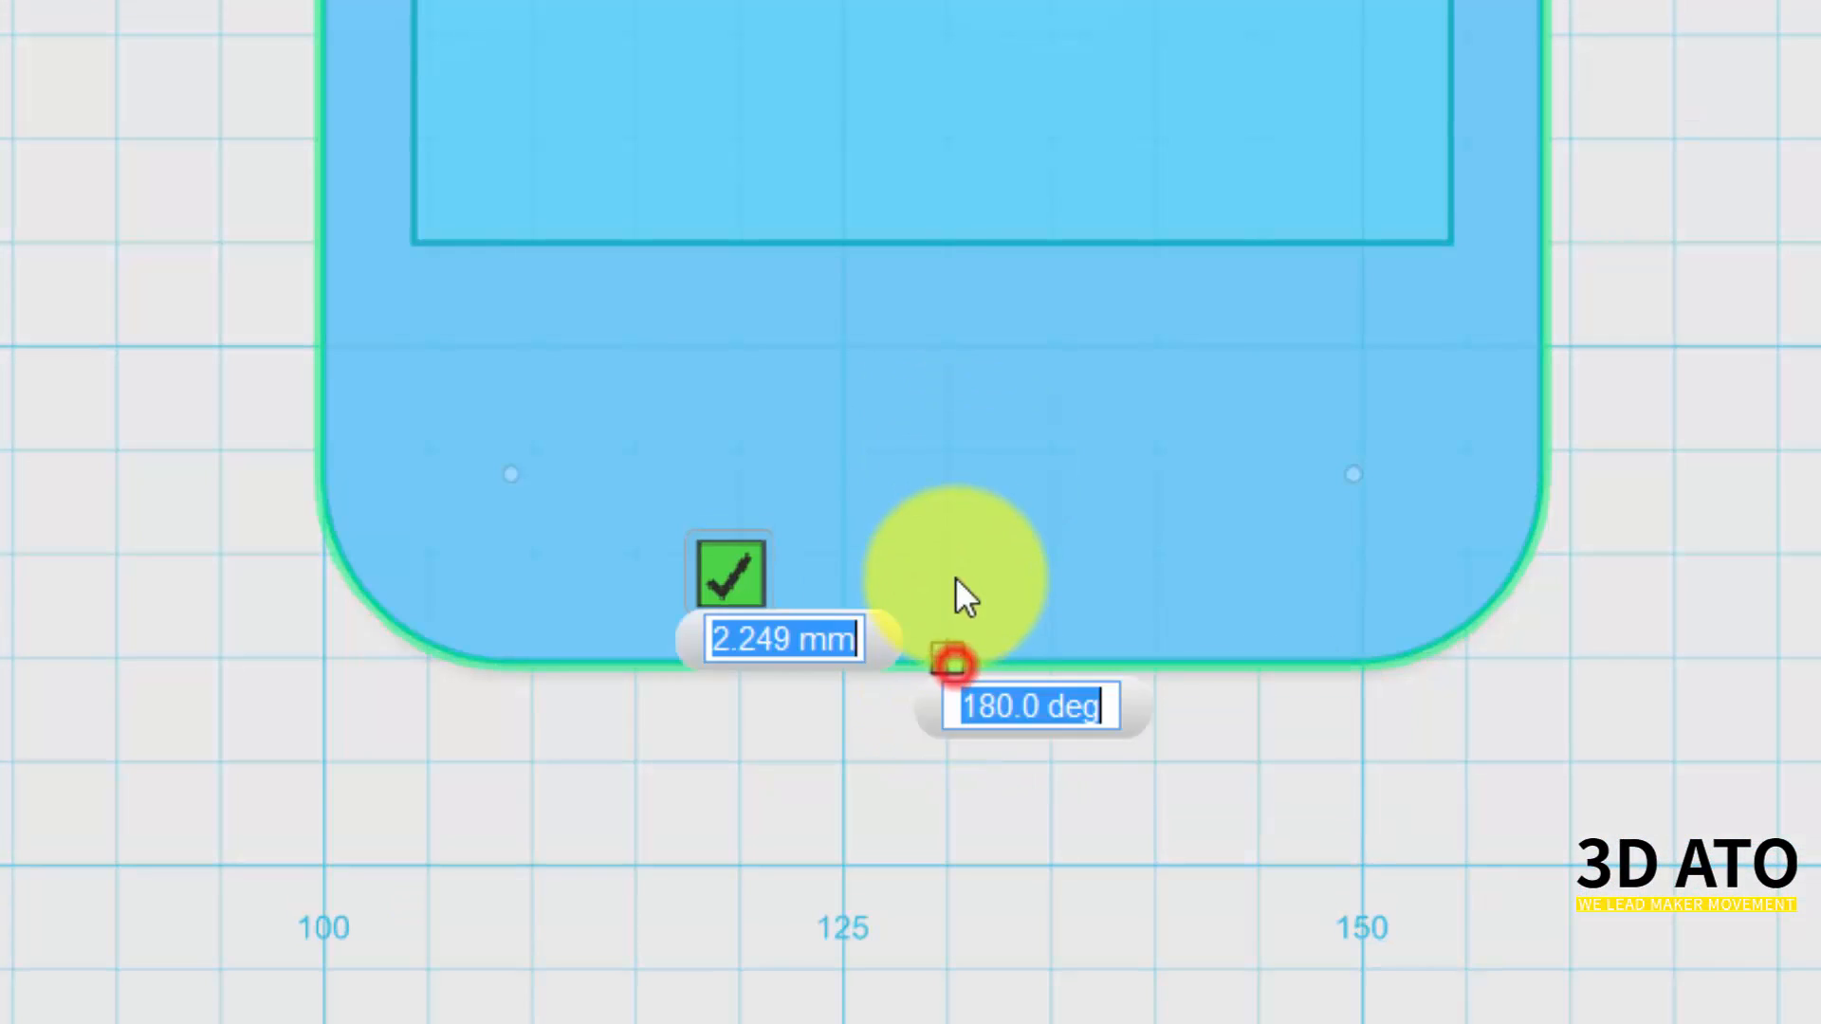
text(11)
key(Return)
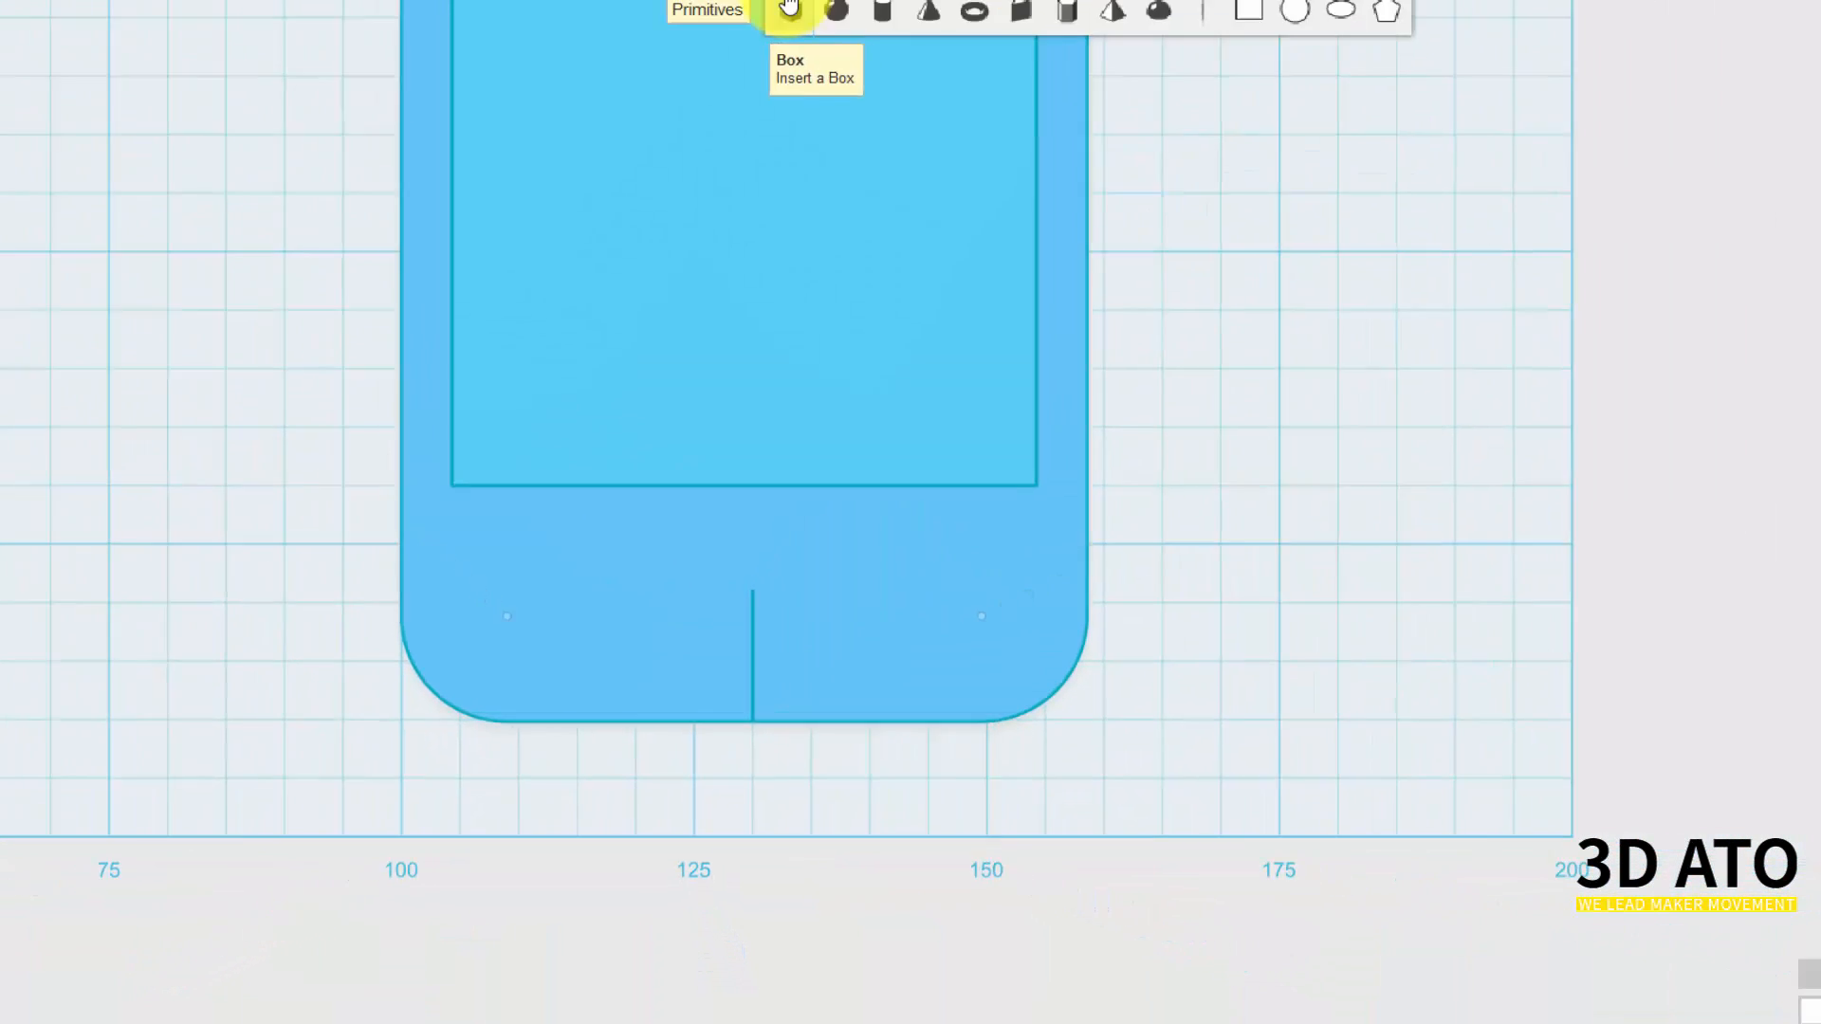
Place a home-button circle about 11 mm across, centred on the midpoint of the phone's lower edge.
click(1204, 121)
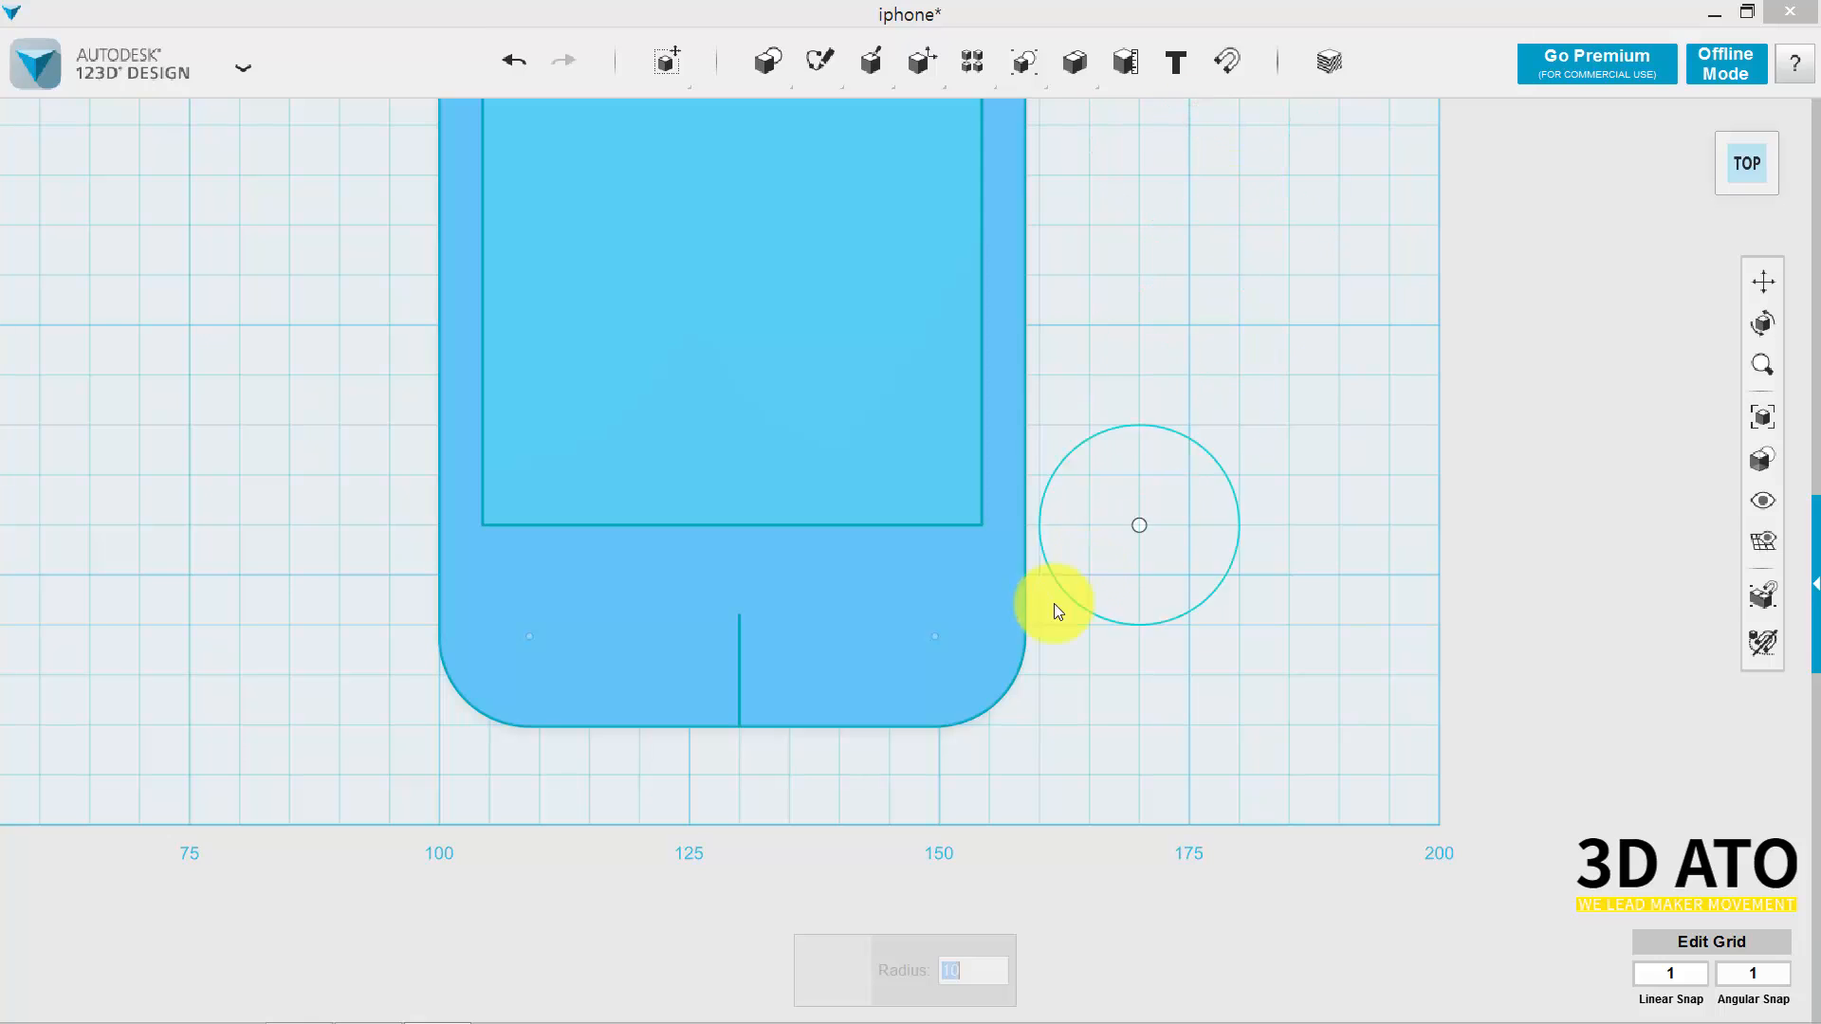
click(746, 624)
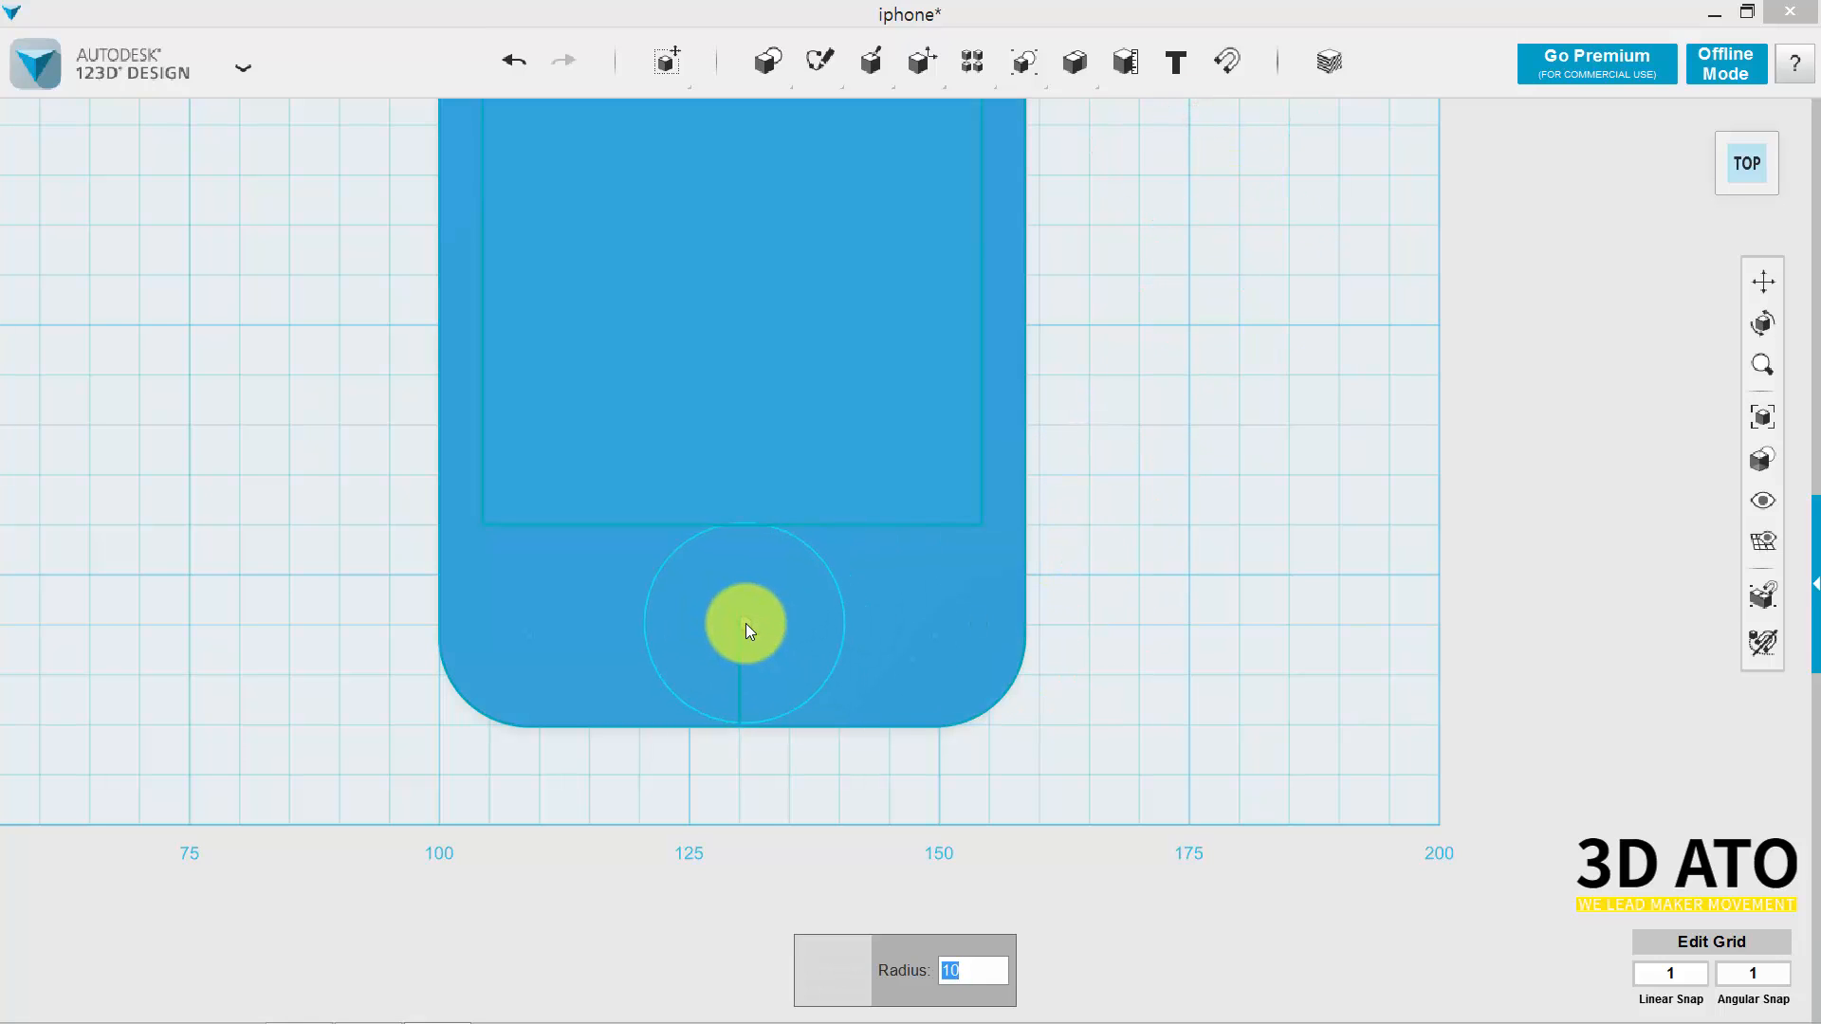
text(5)
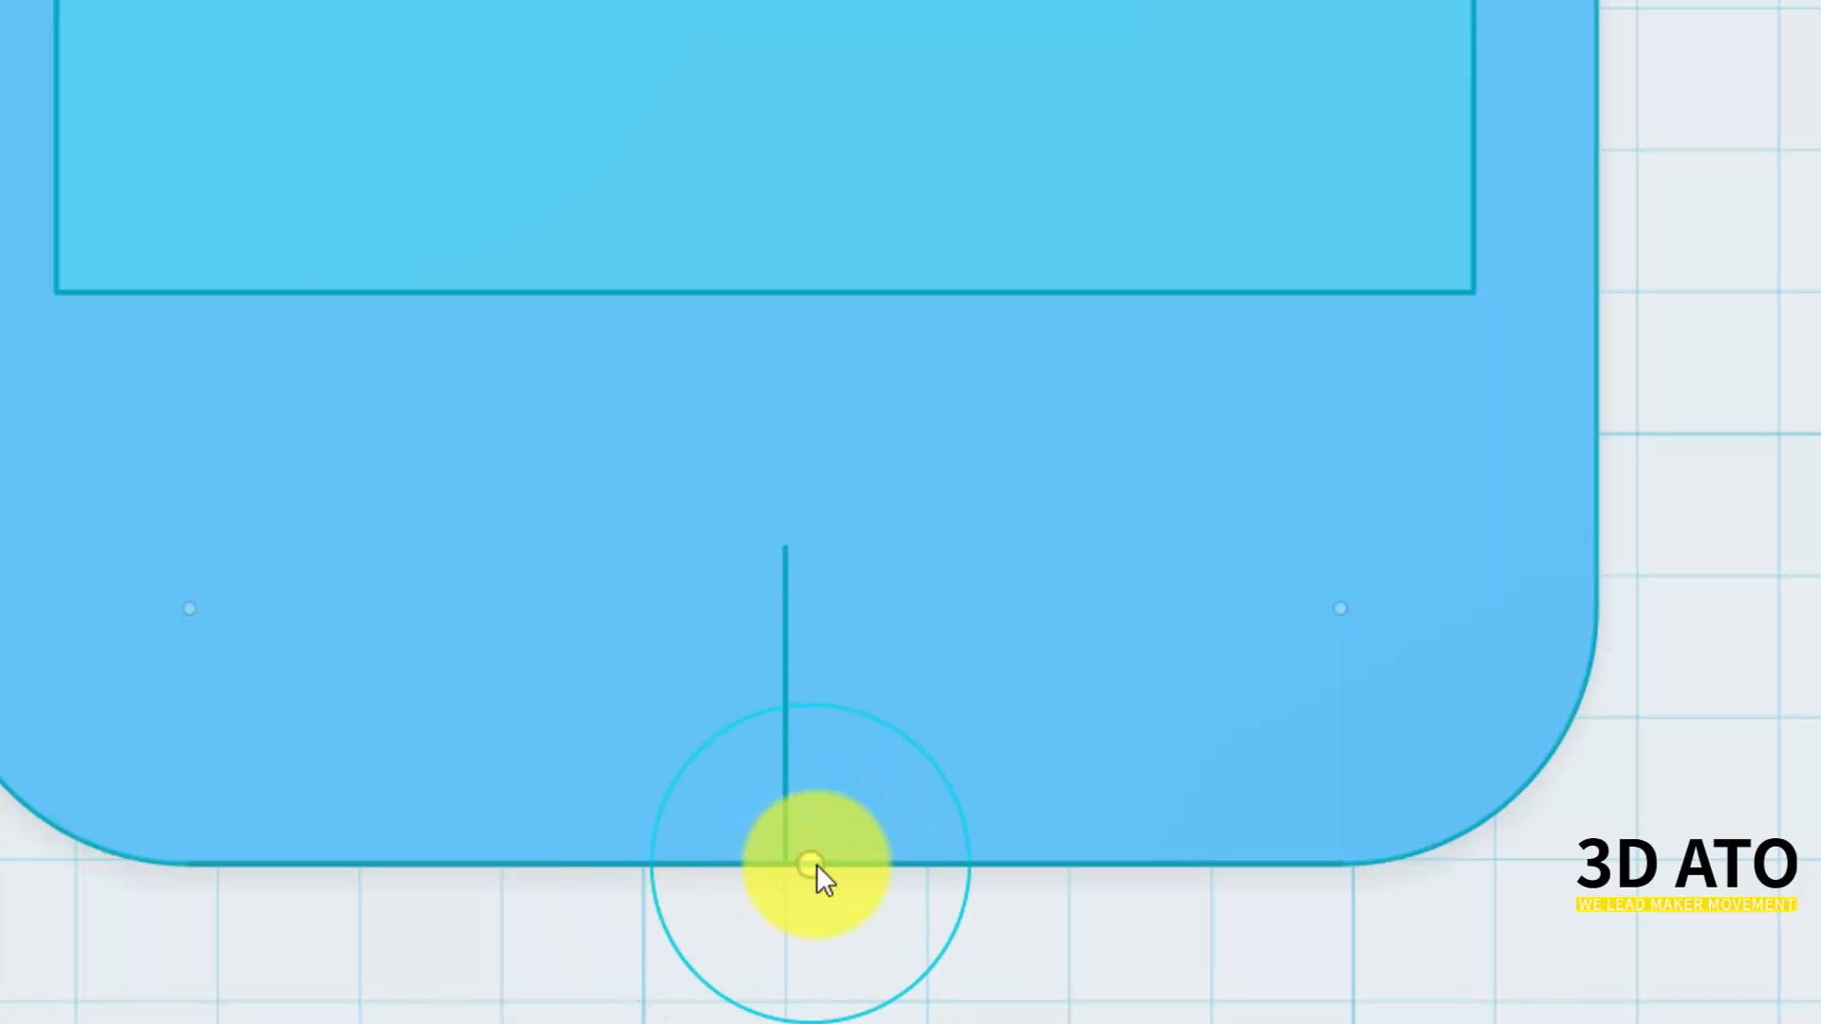
click(753, 857)
Move the home-button circle straight up about 11 mm, into the area below the screen rectangle.
click(760, 979)
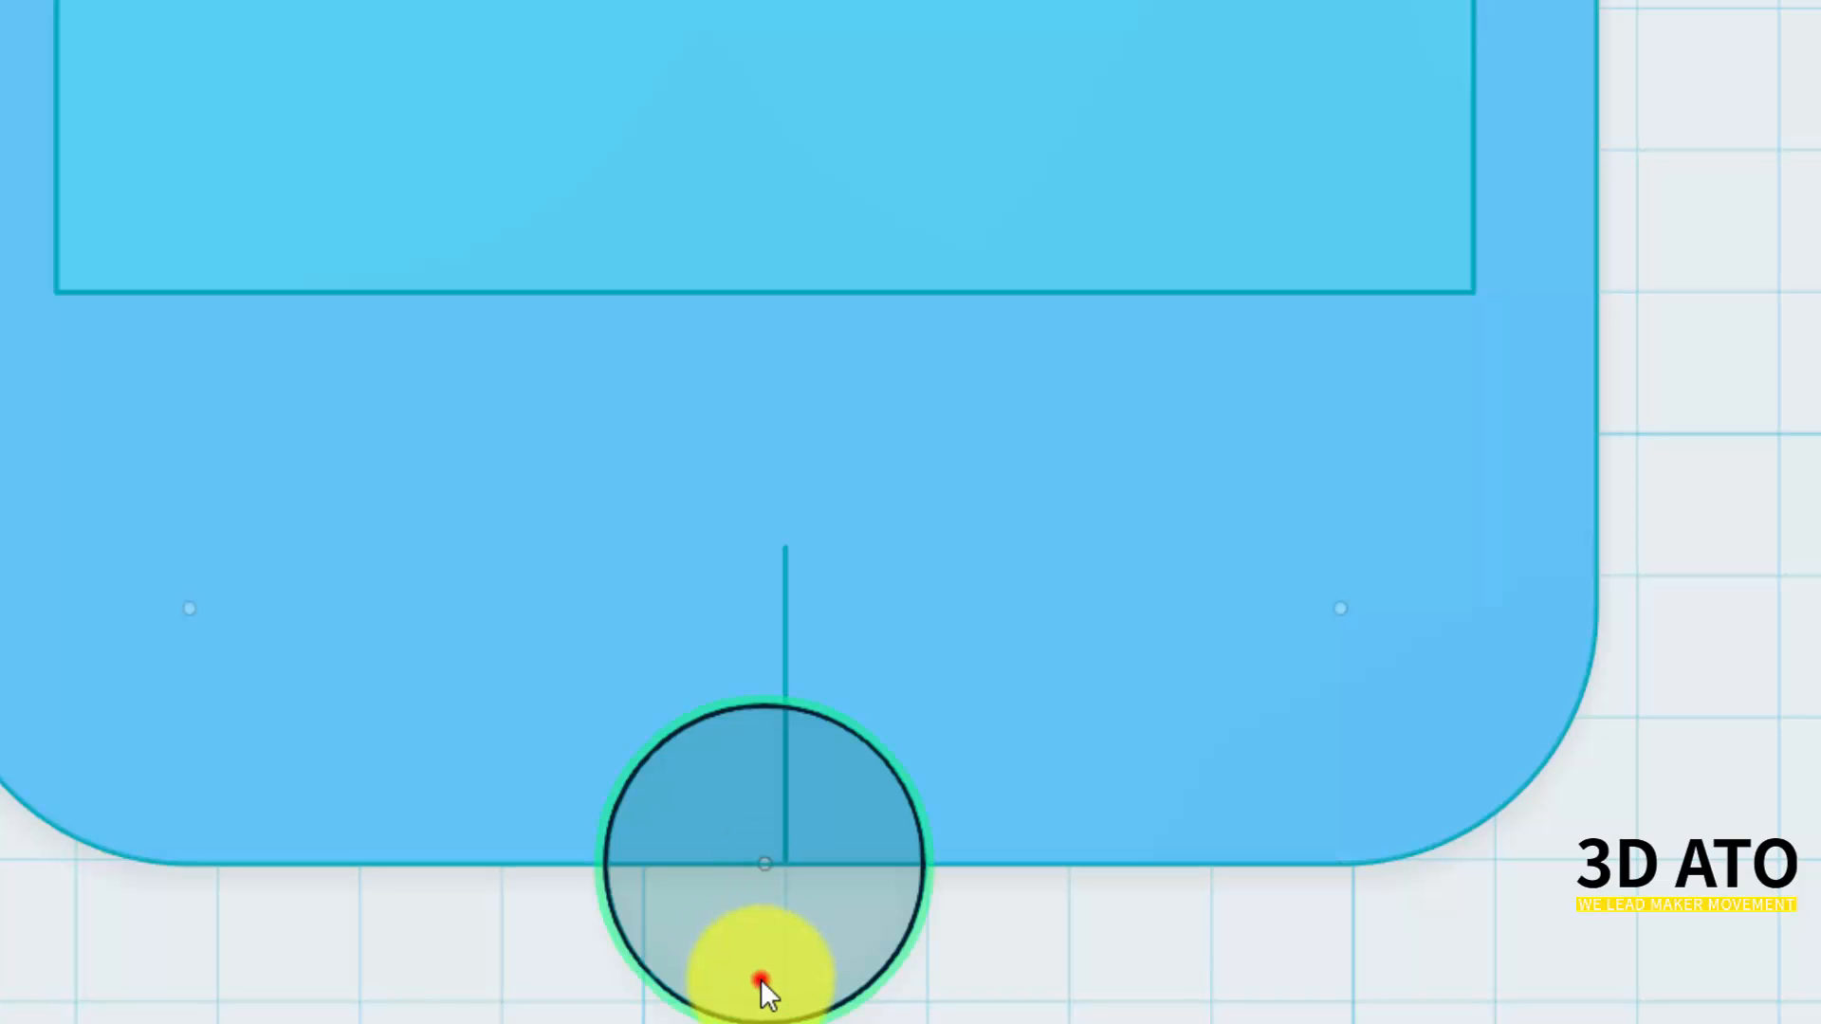
key(ctrl+t)
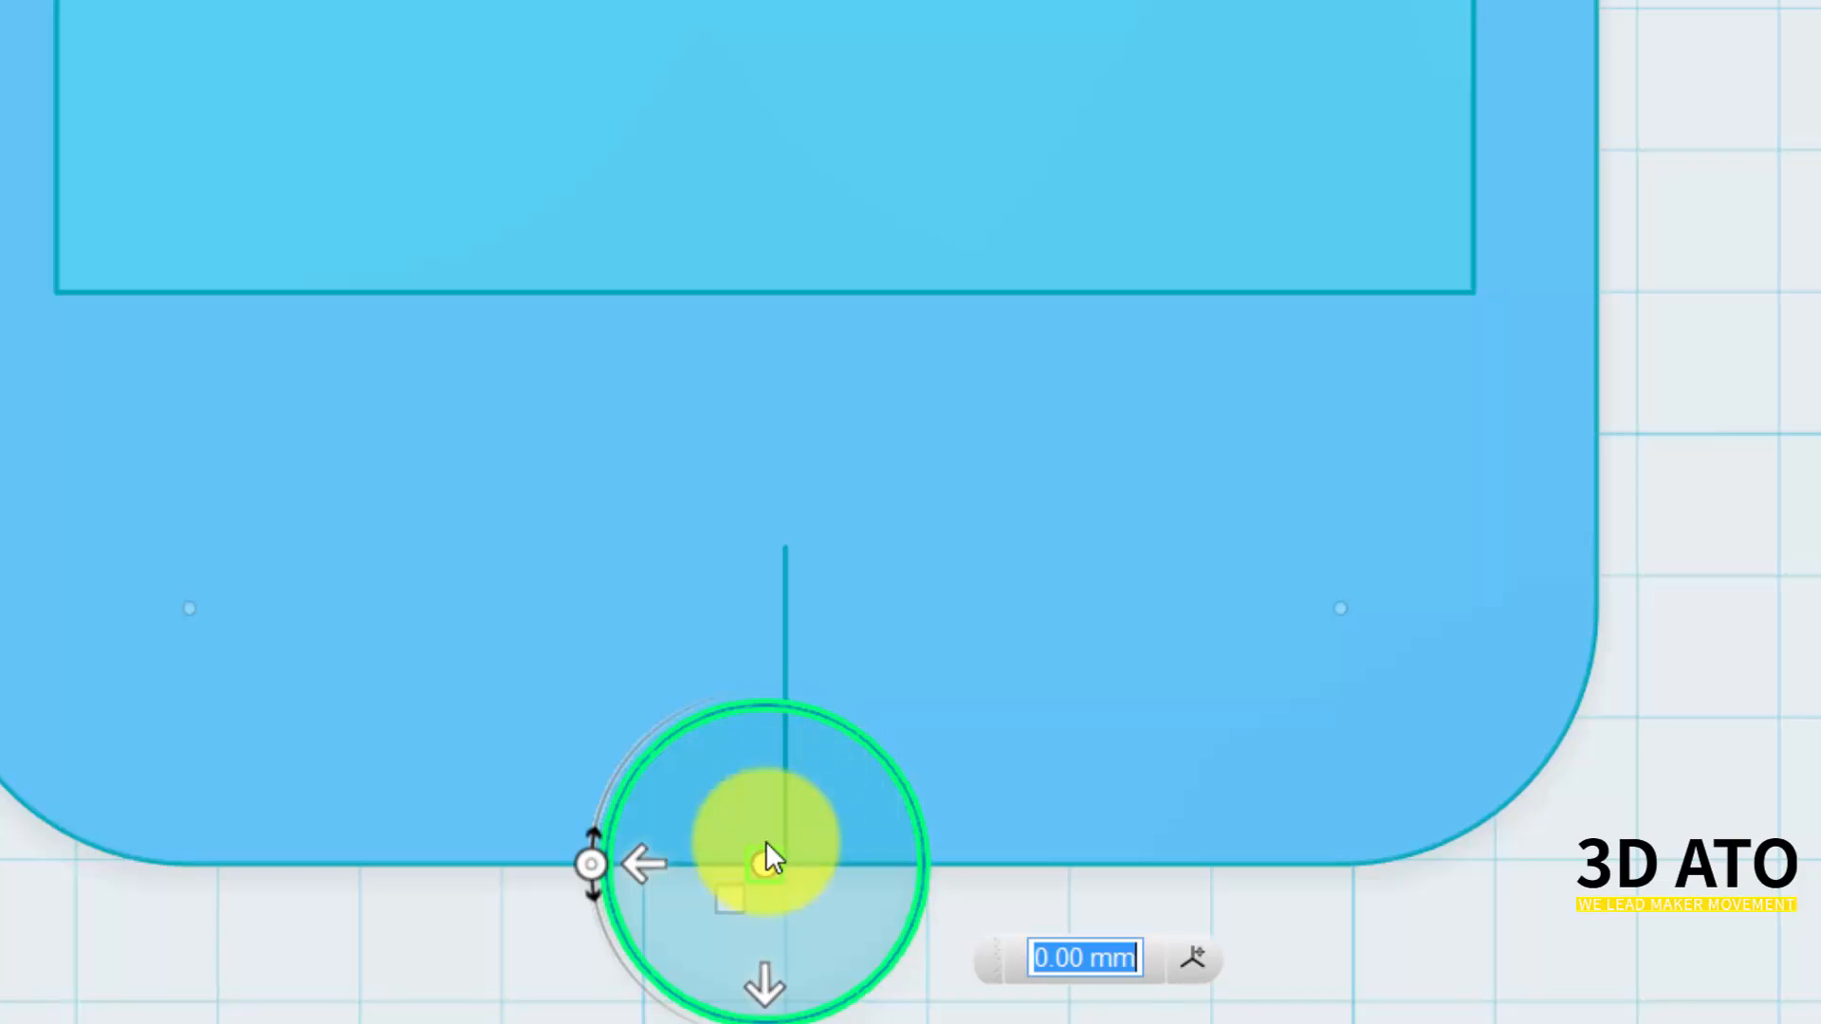
drag(778, 884, 873, 735)
click(1715, 1023)
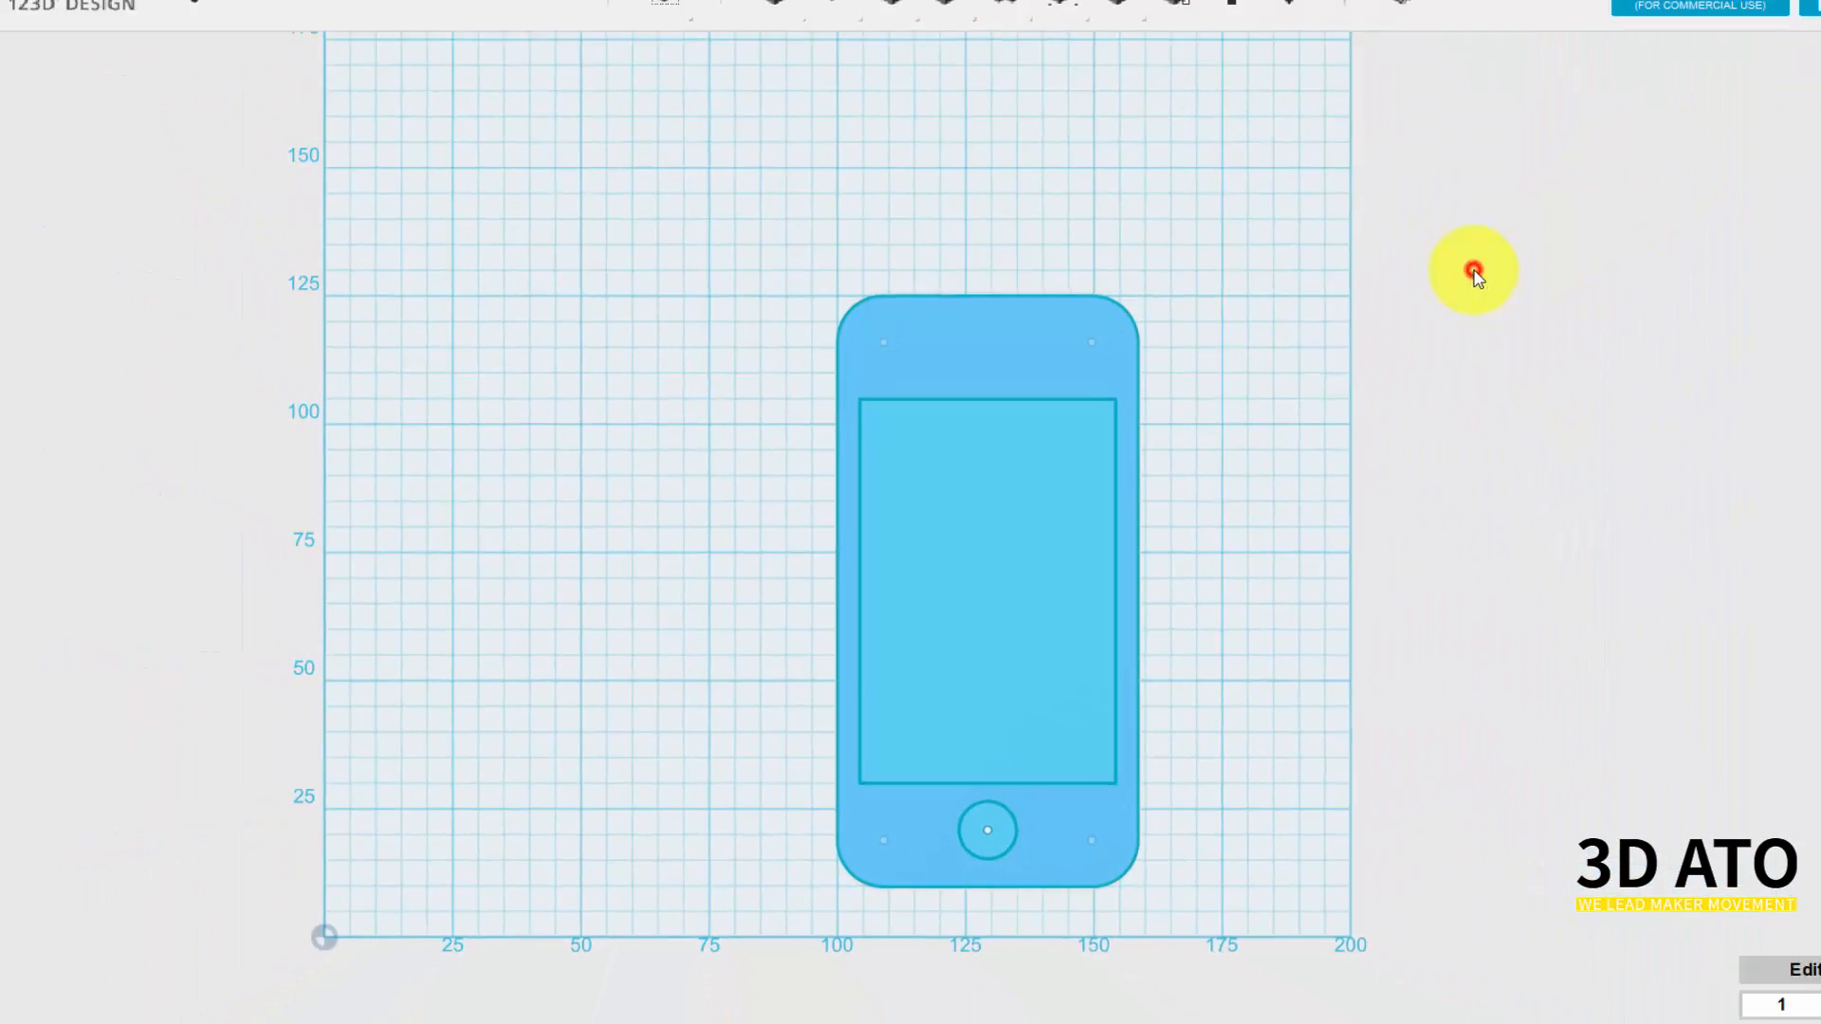
Place a speaker rectangle with length 2.7 and width 11.2, centred on the midpoint of the phone's upper edge.
scroll(1374, 327, up, 5)
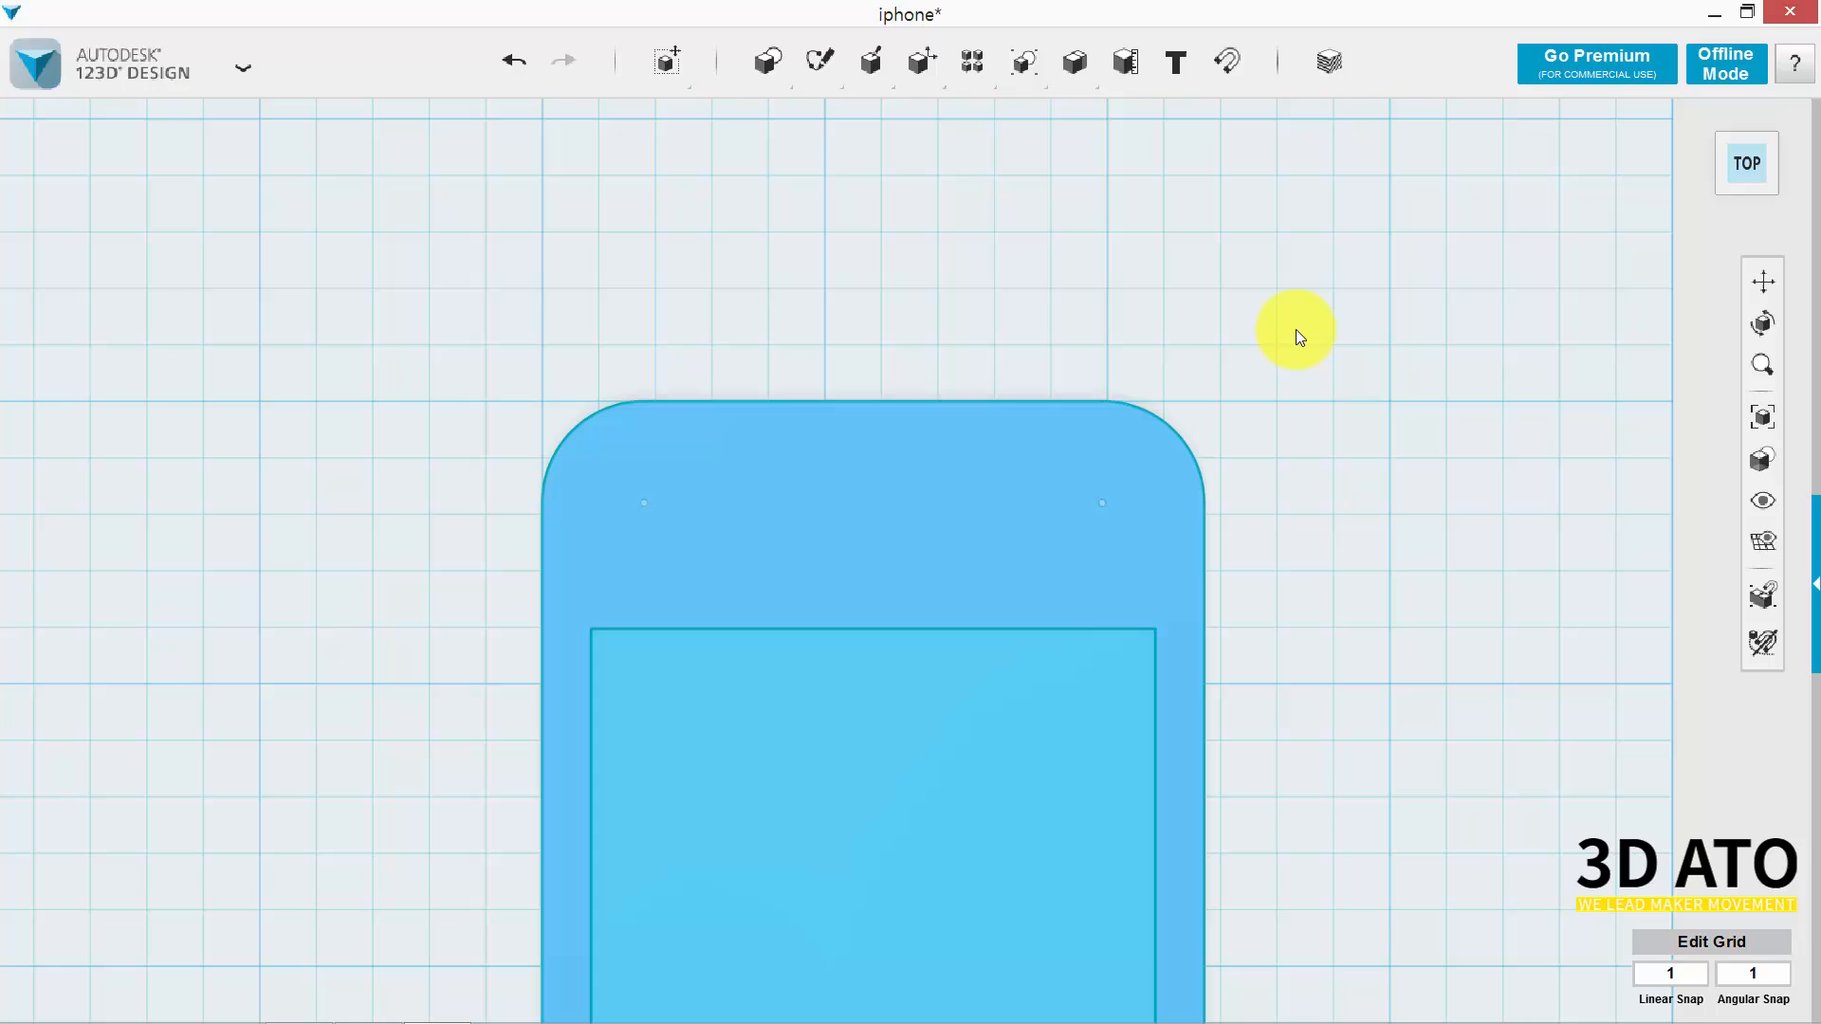
mouse_move(765, 58)
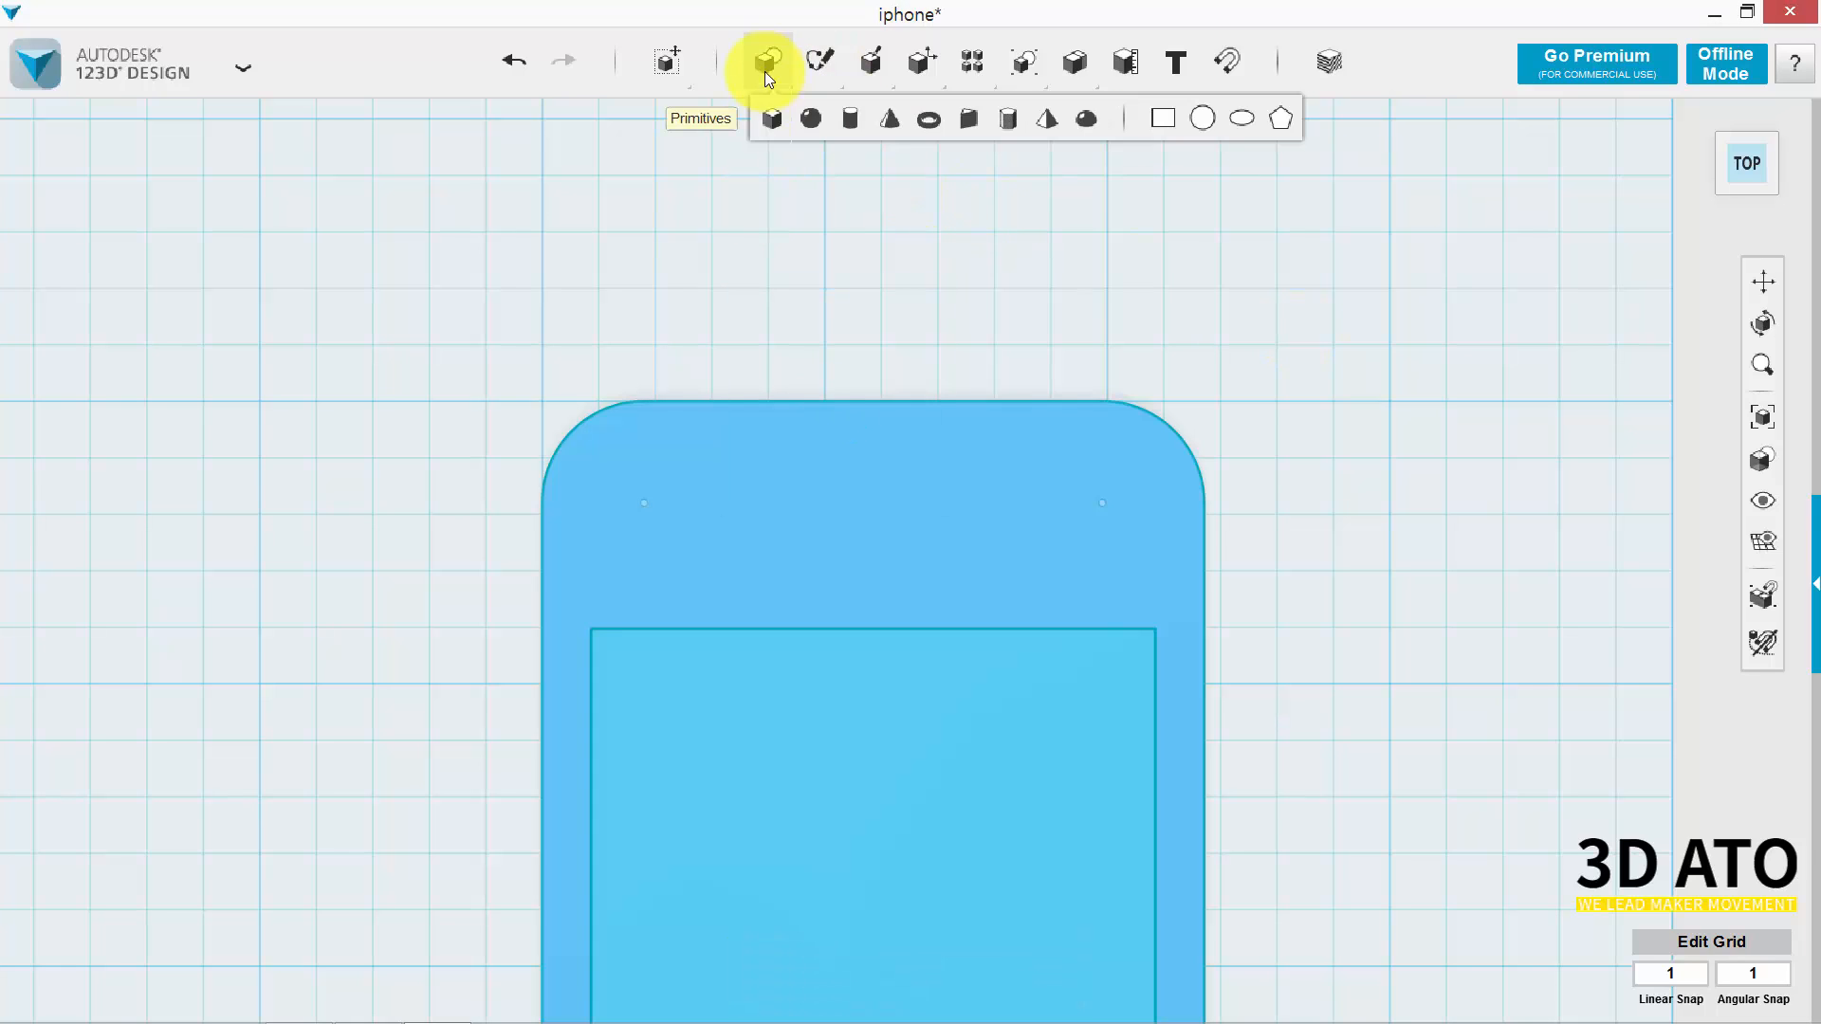
click(1164, 131)
click(859, 402)
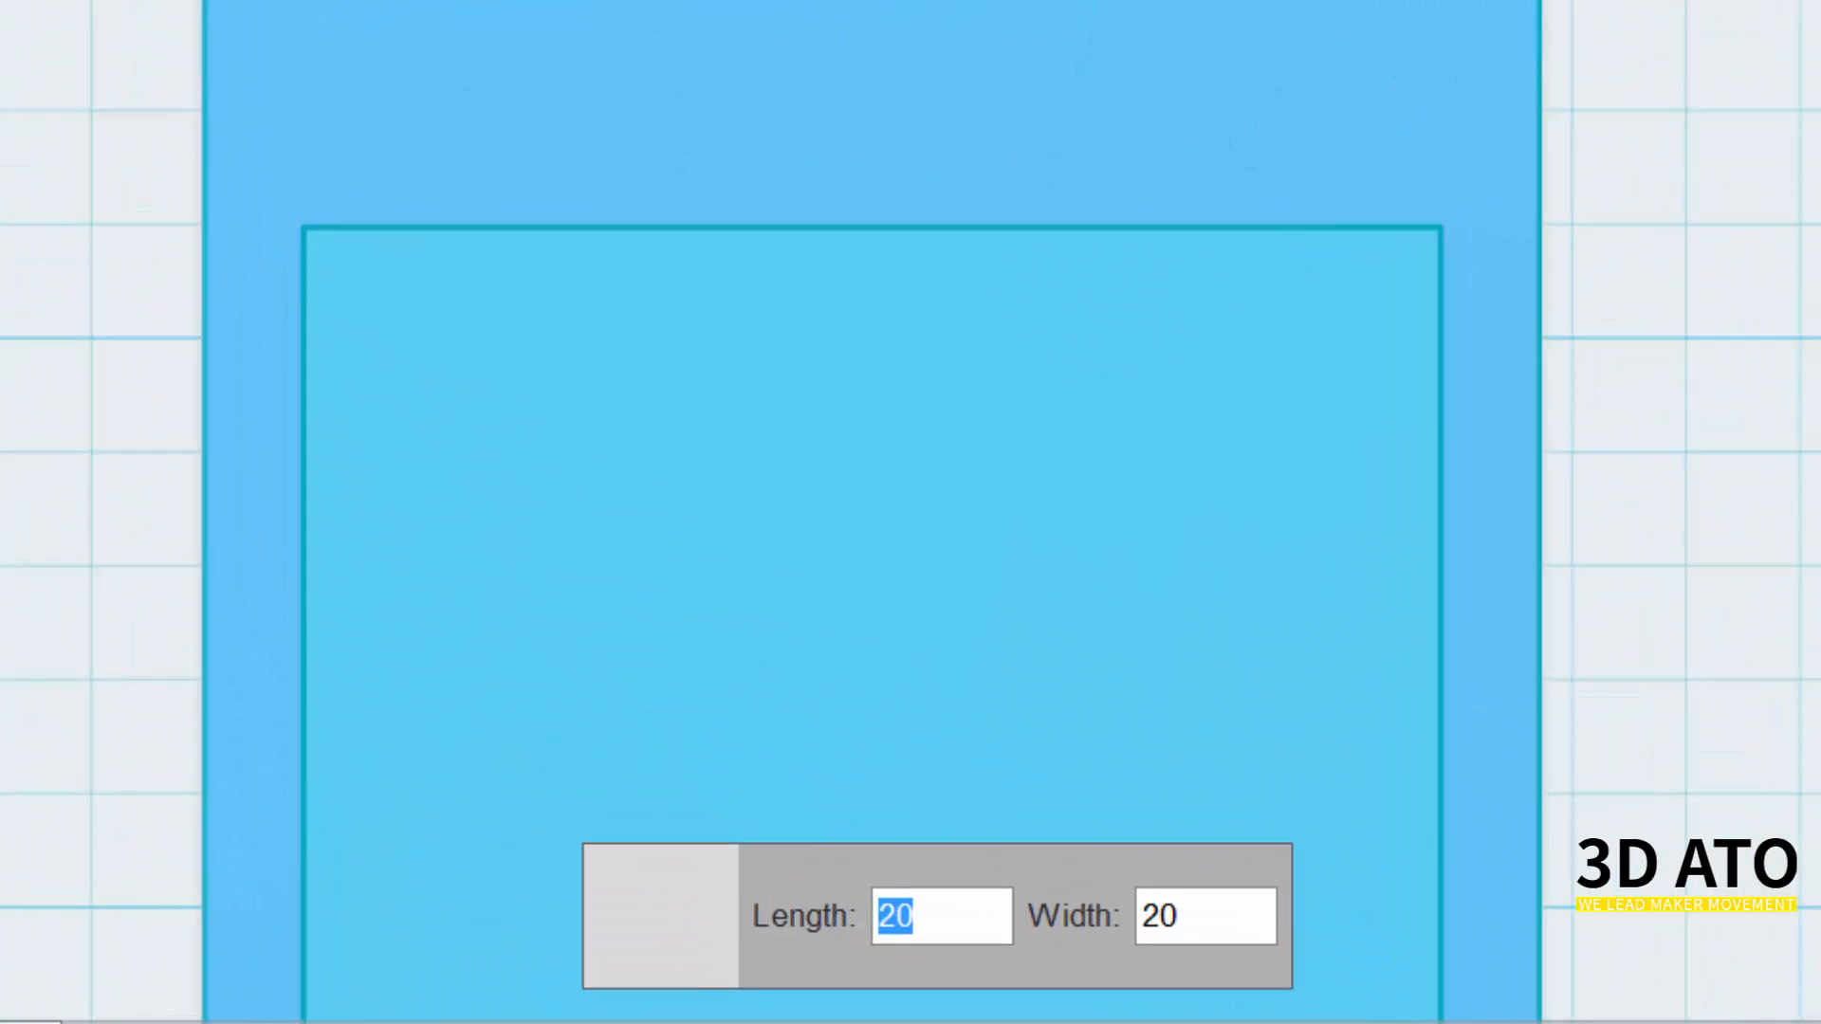
text(2.)
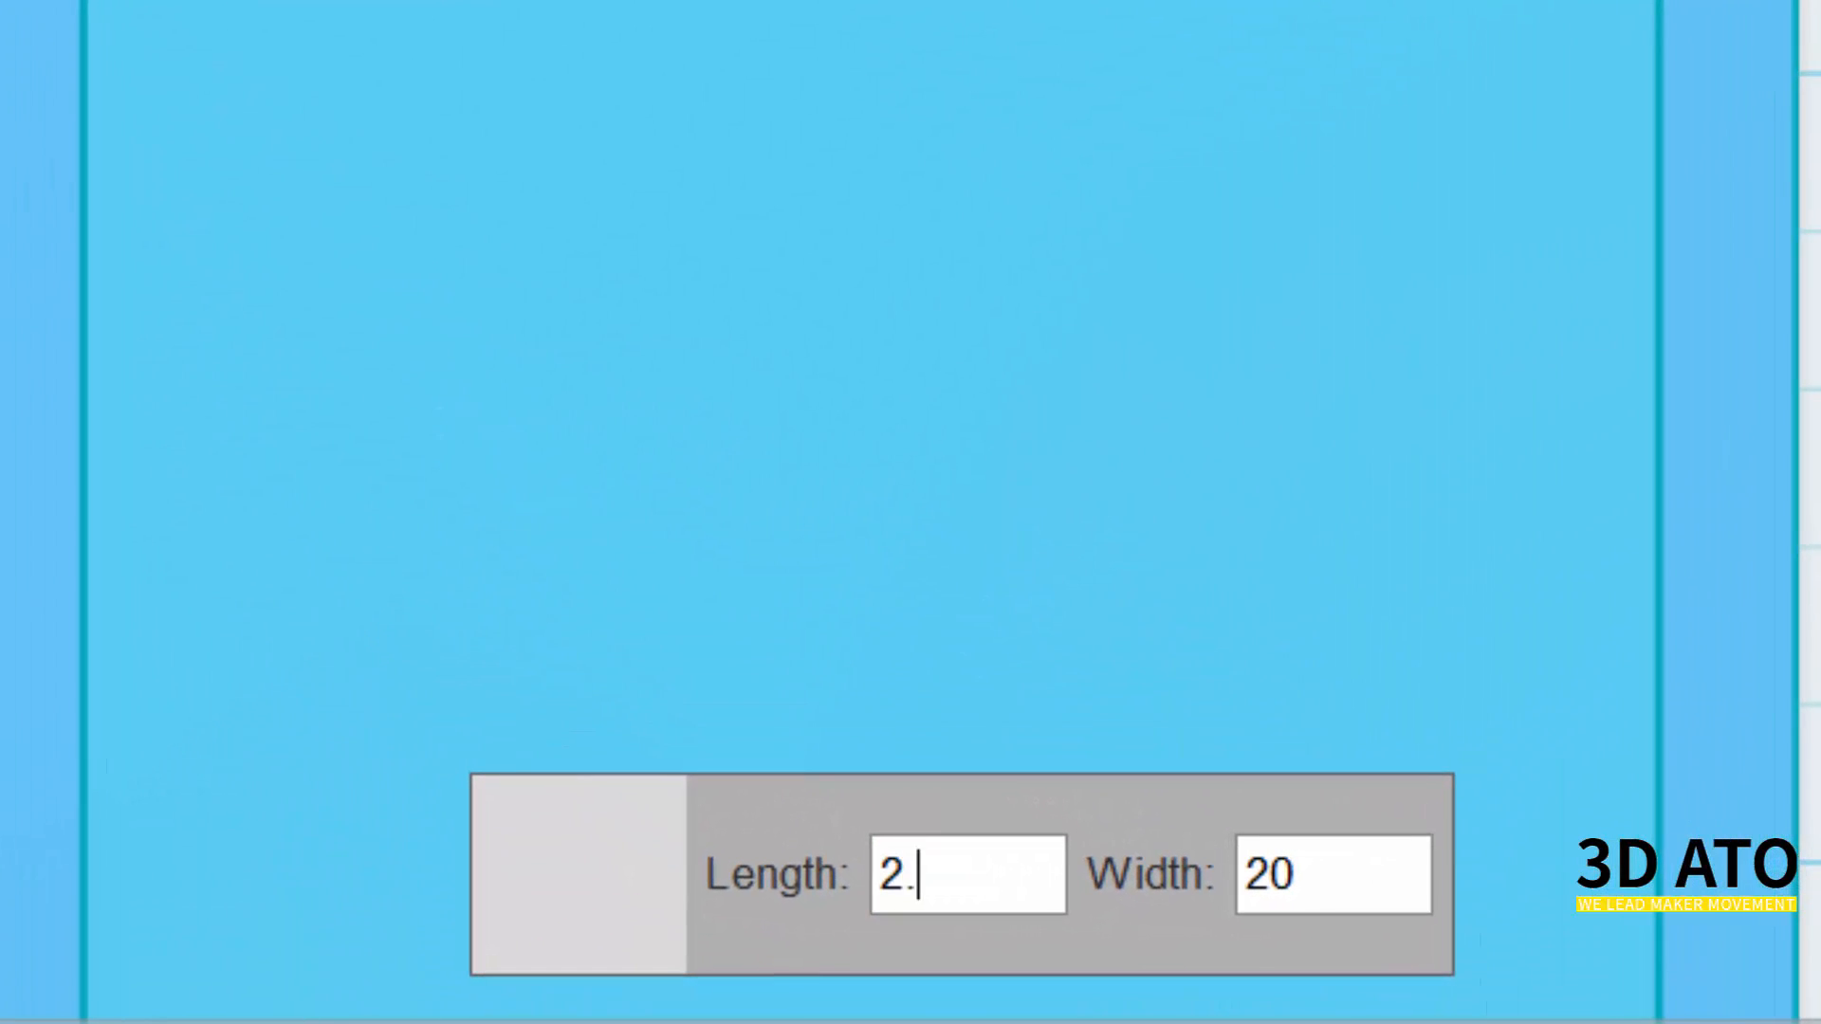
text(7)
key(Tab)
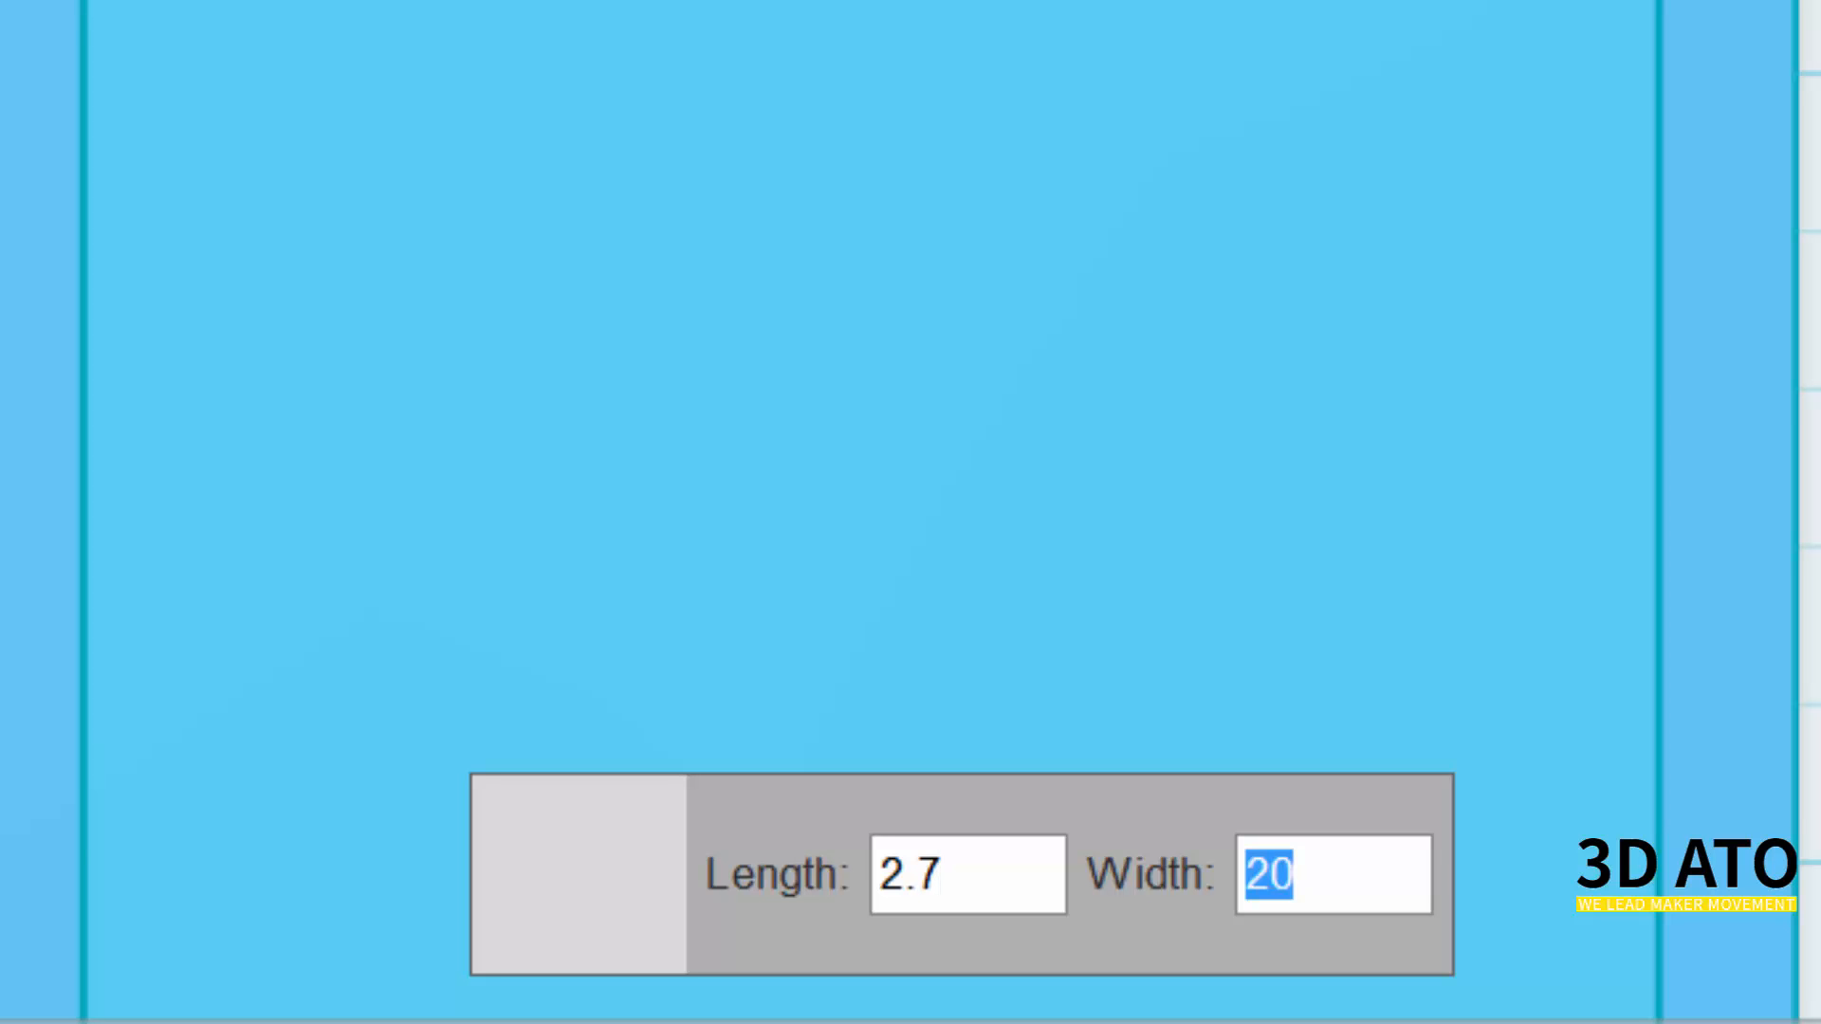
text(11.)
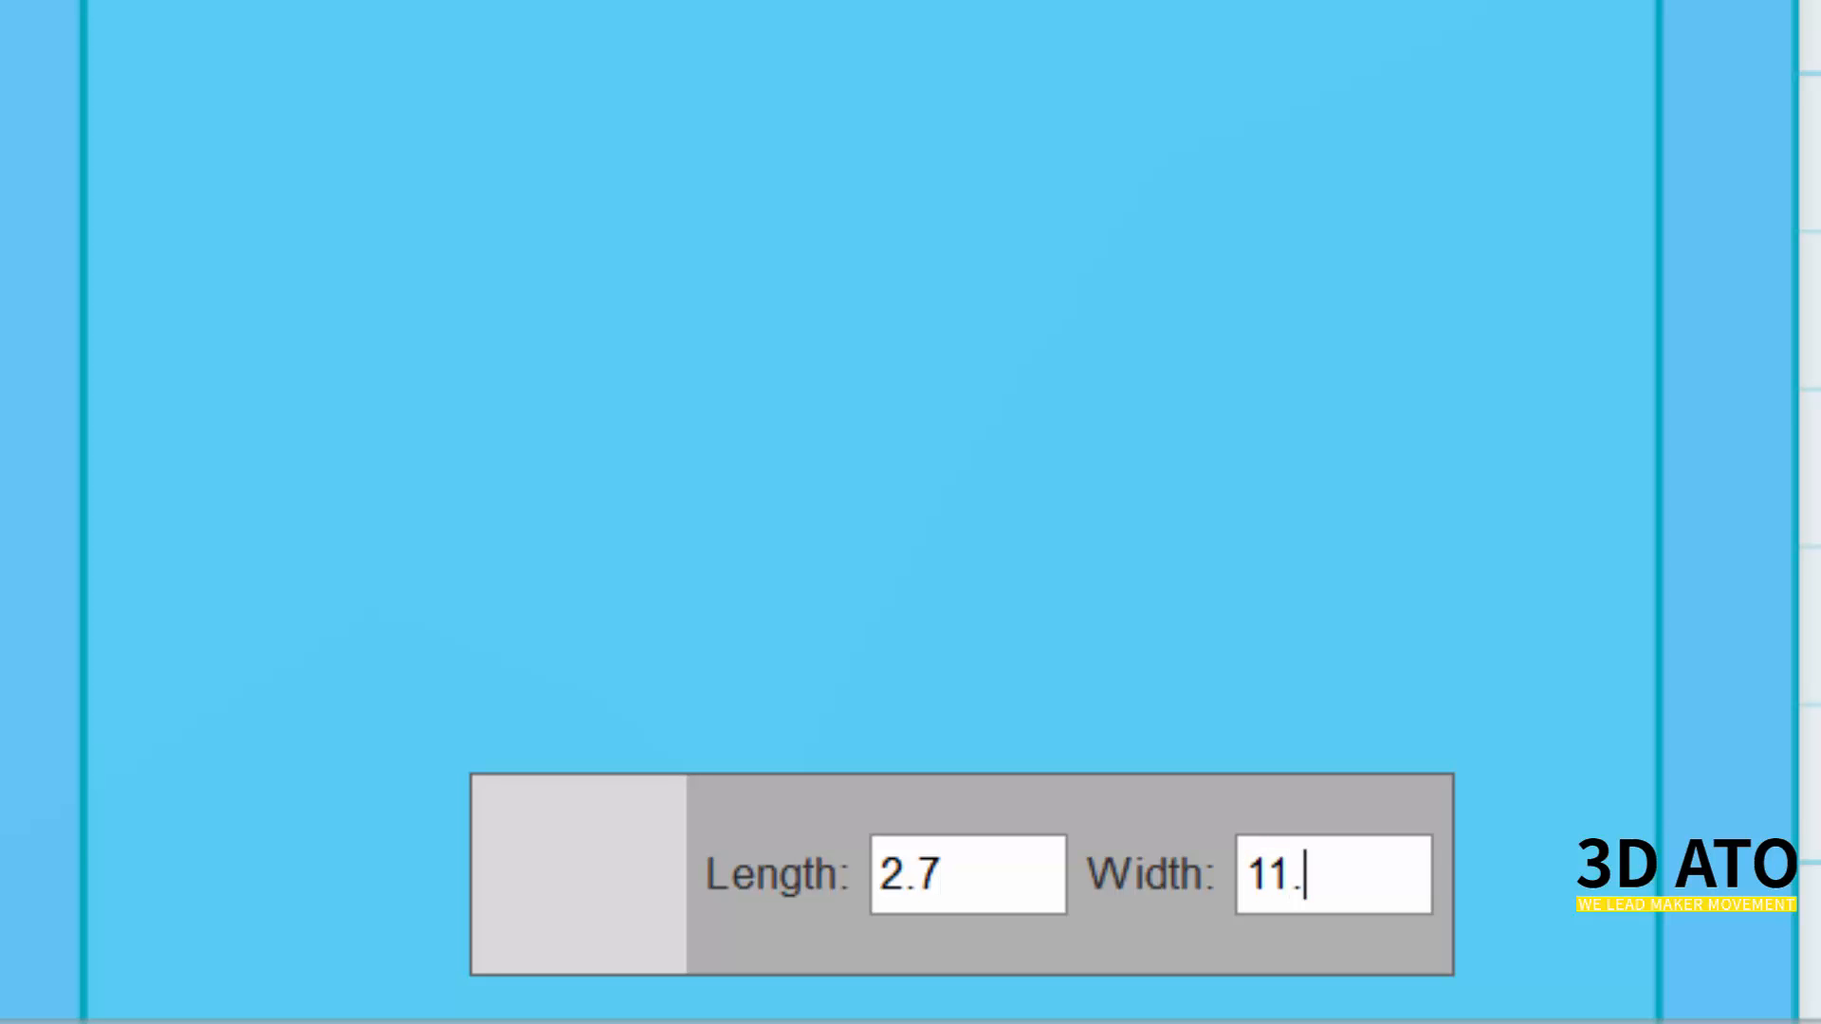
text(2)
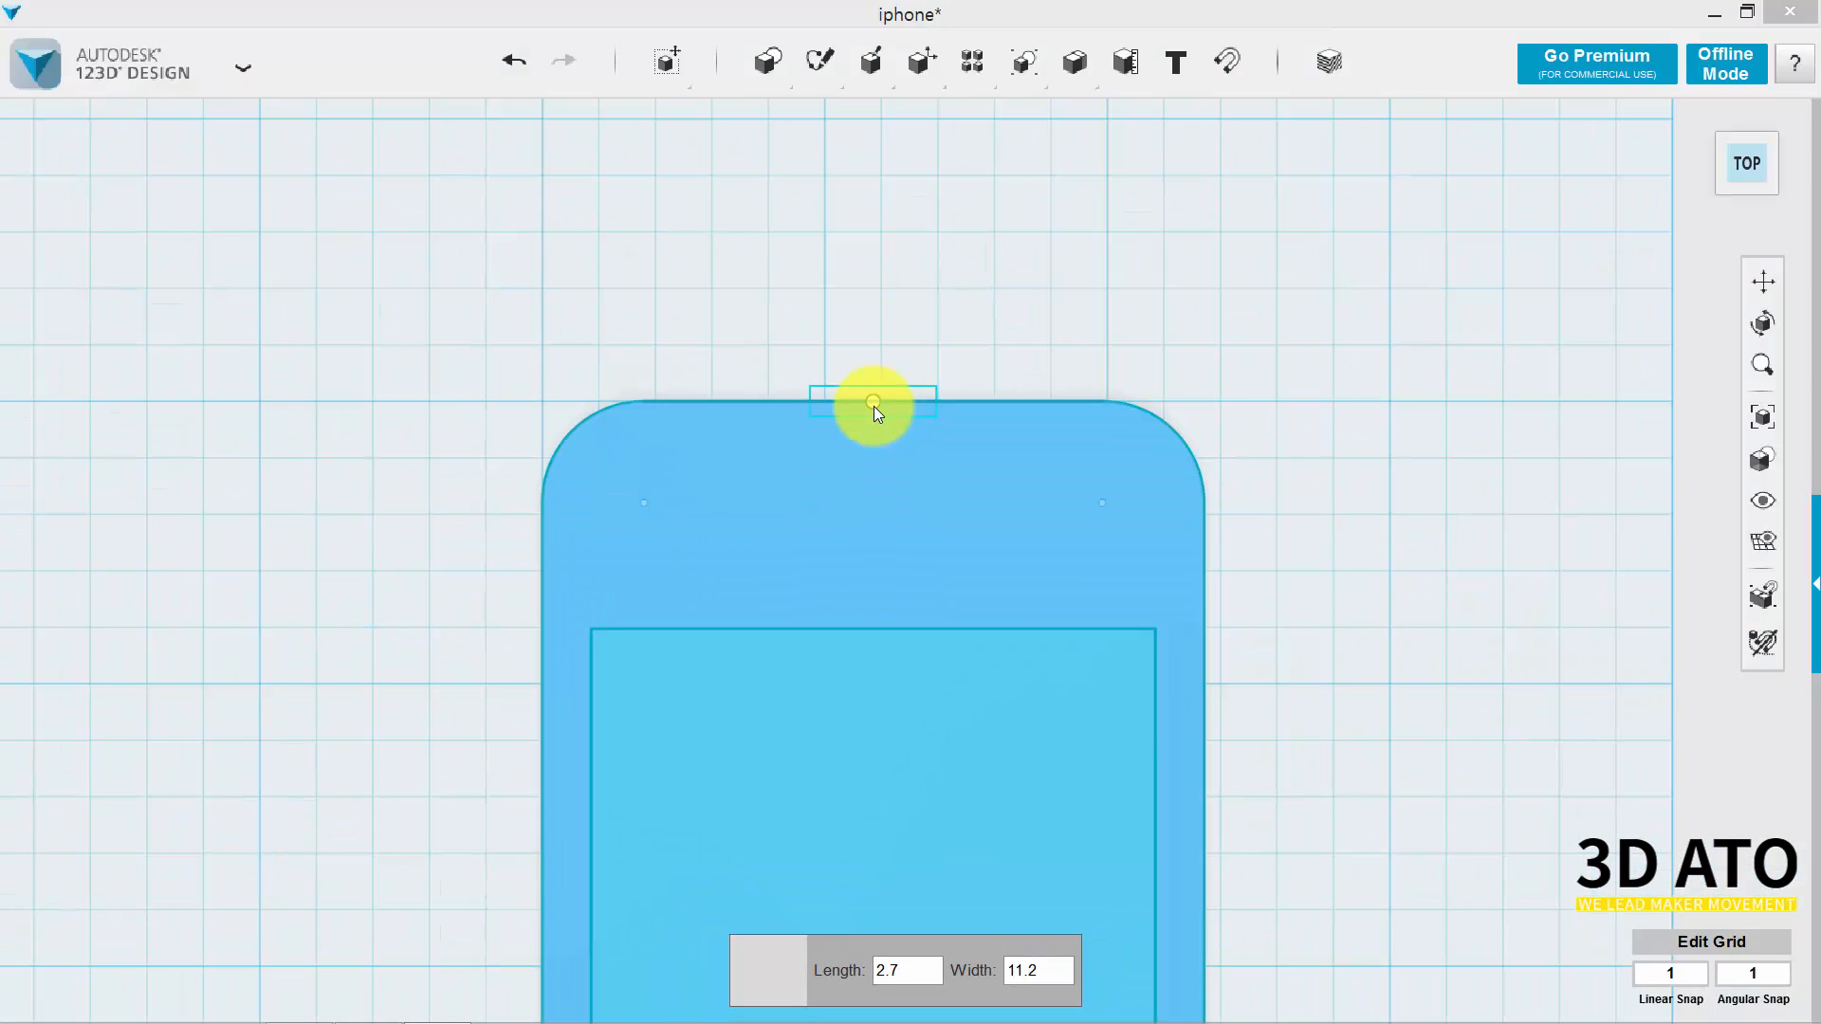
key(Return)
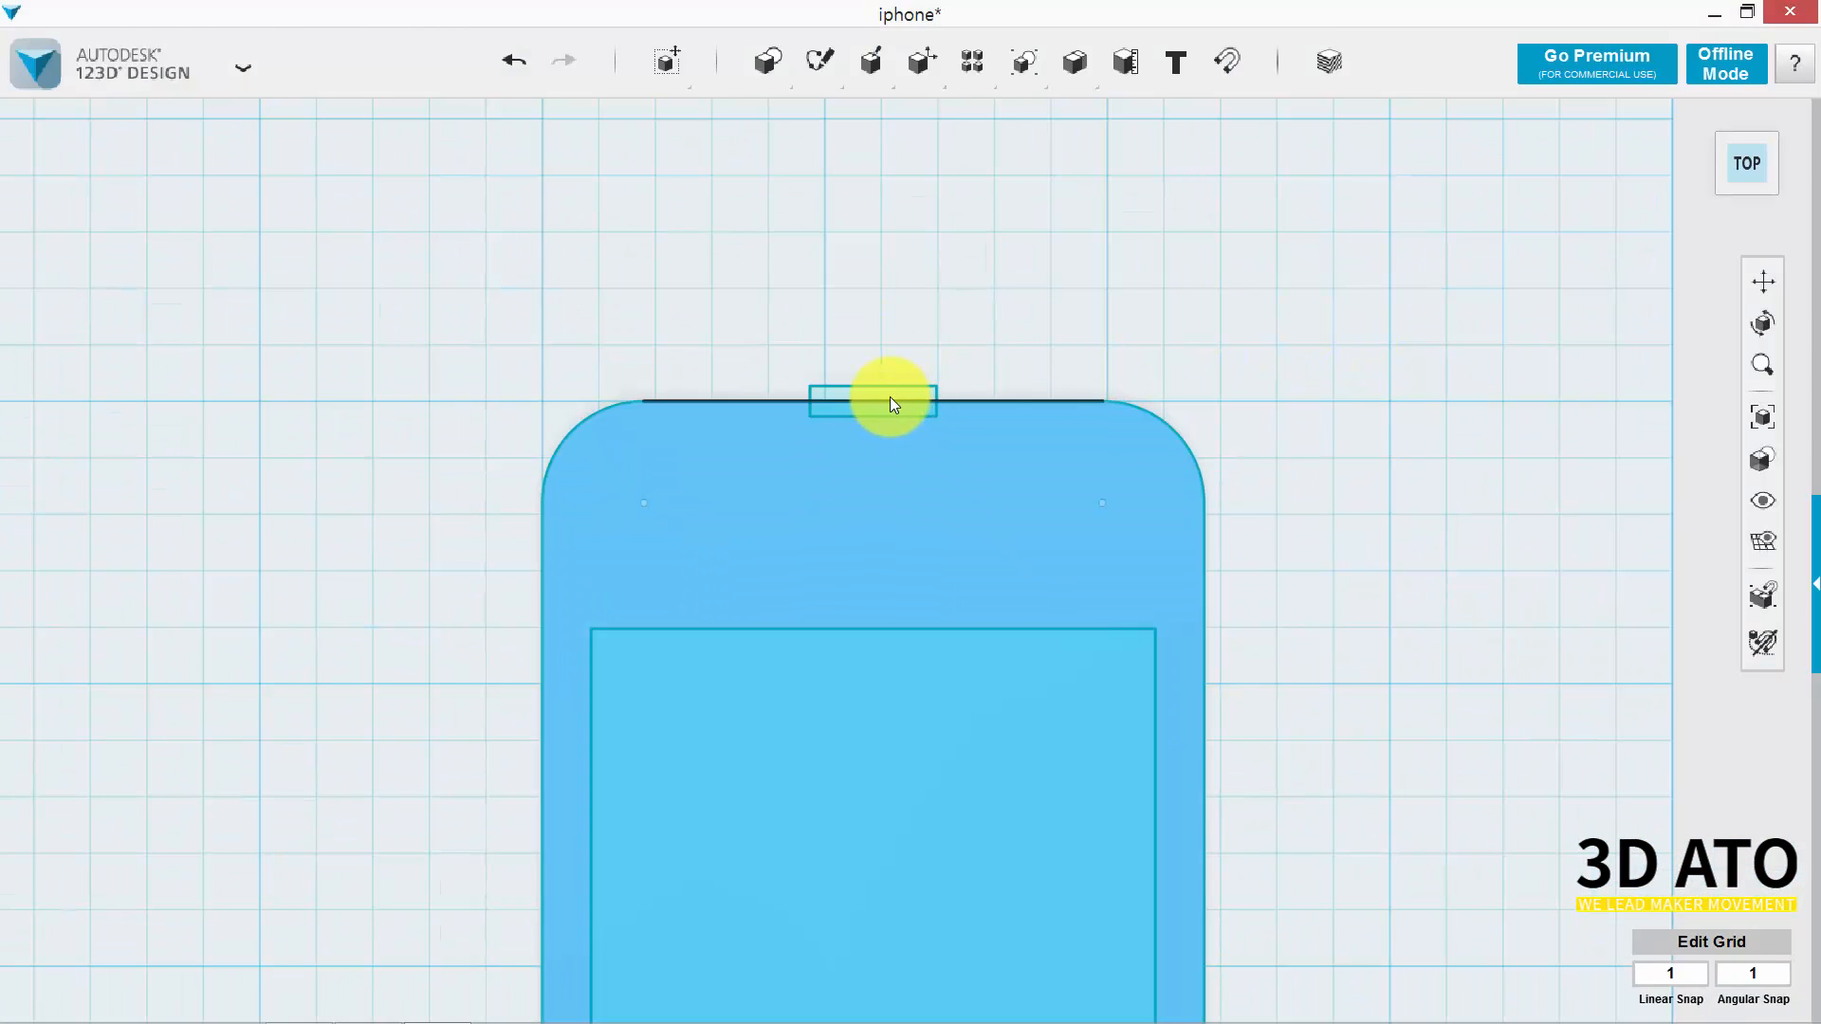
Move the speaker rectangle 10 mm straight down from the phone's upper edge, into the area above the screen.
click(888, 396)
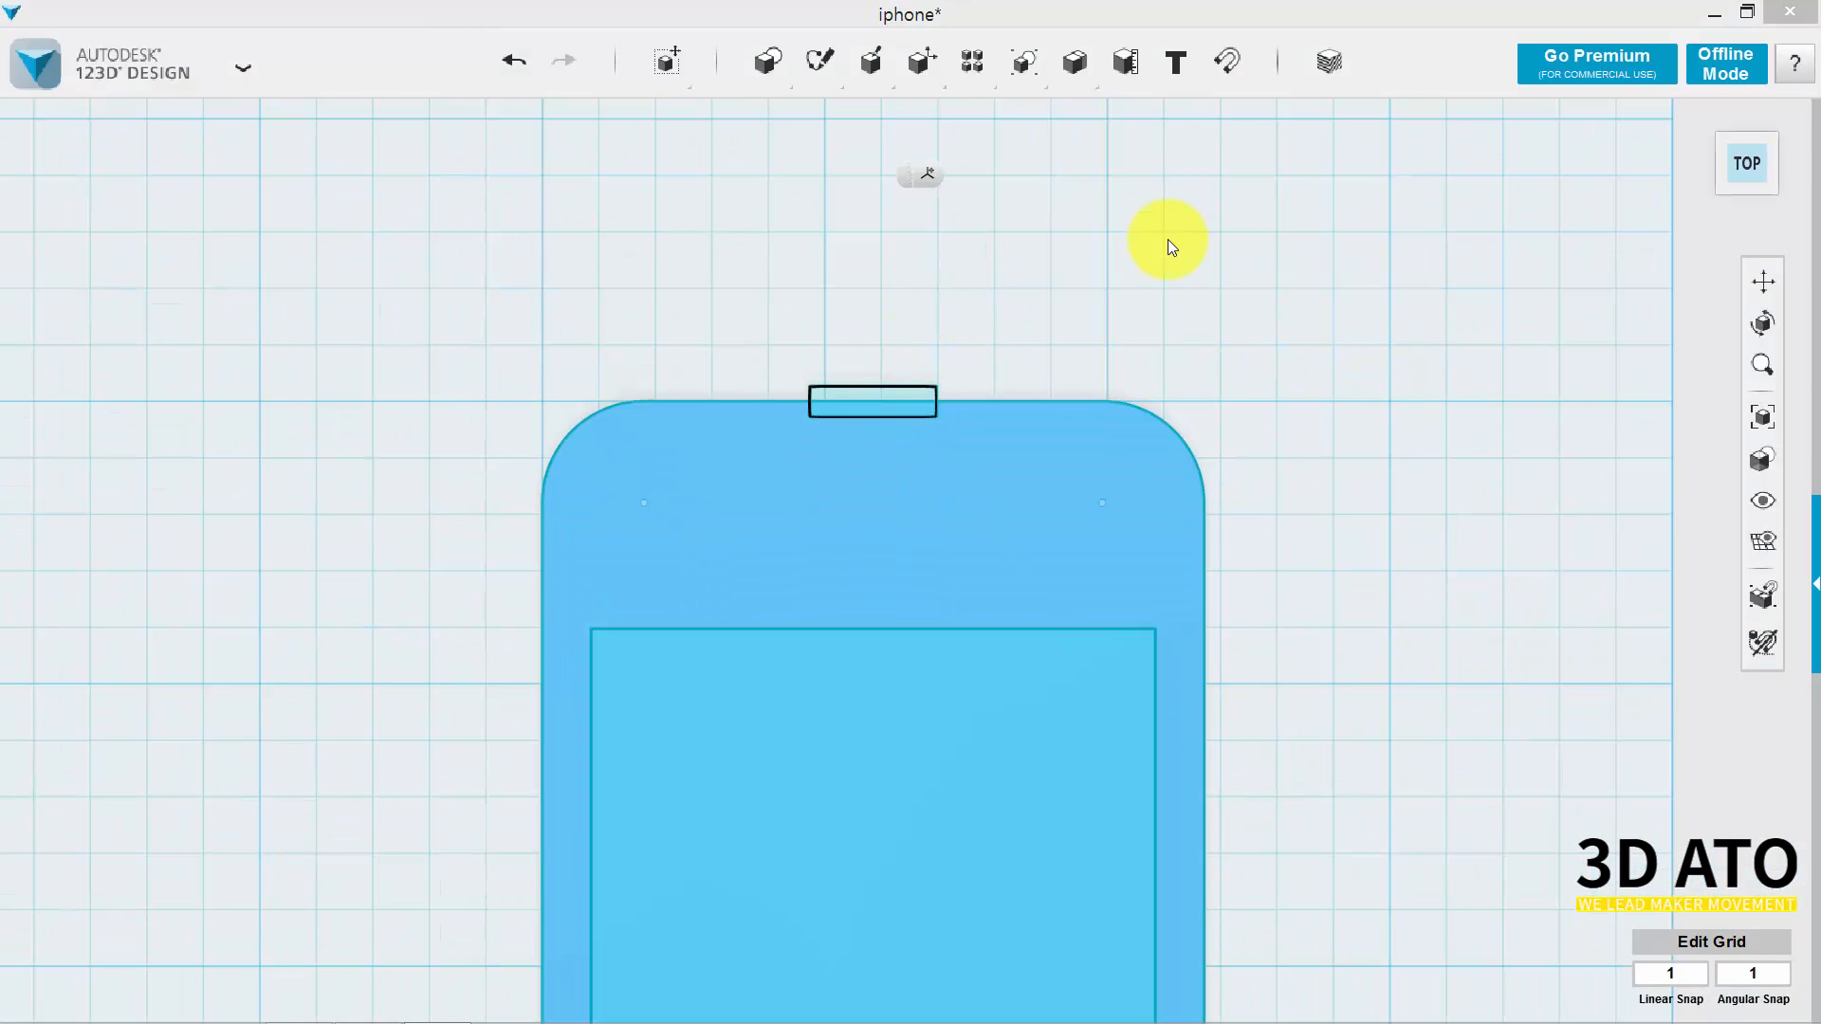
key(ctrl+t)
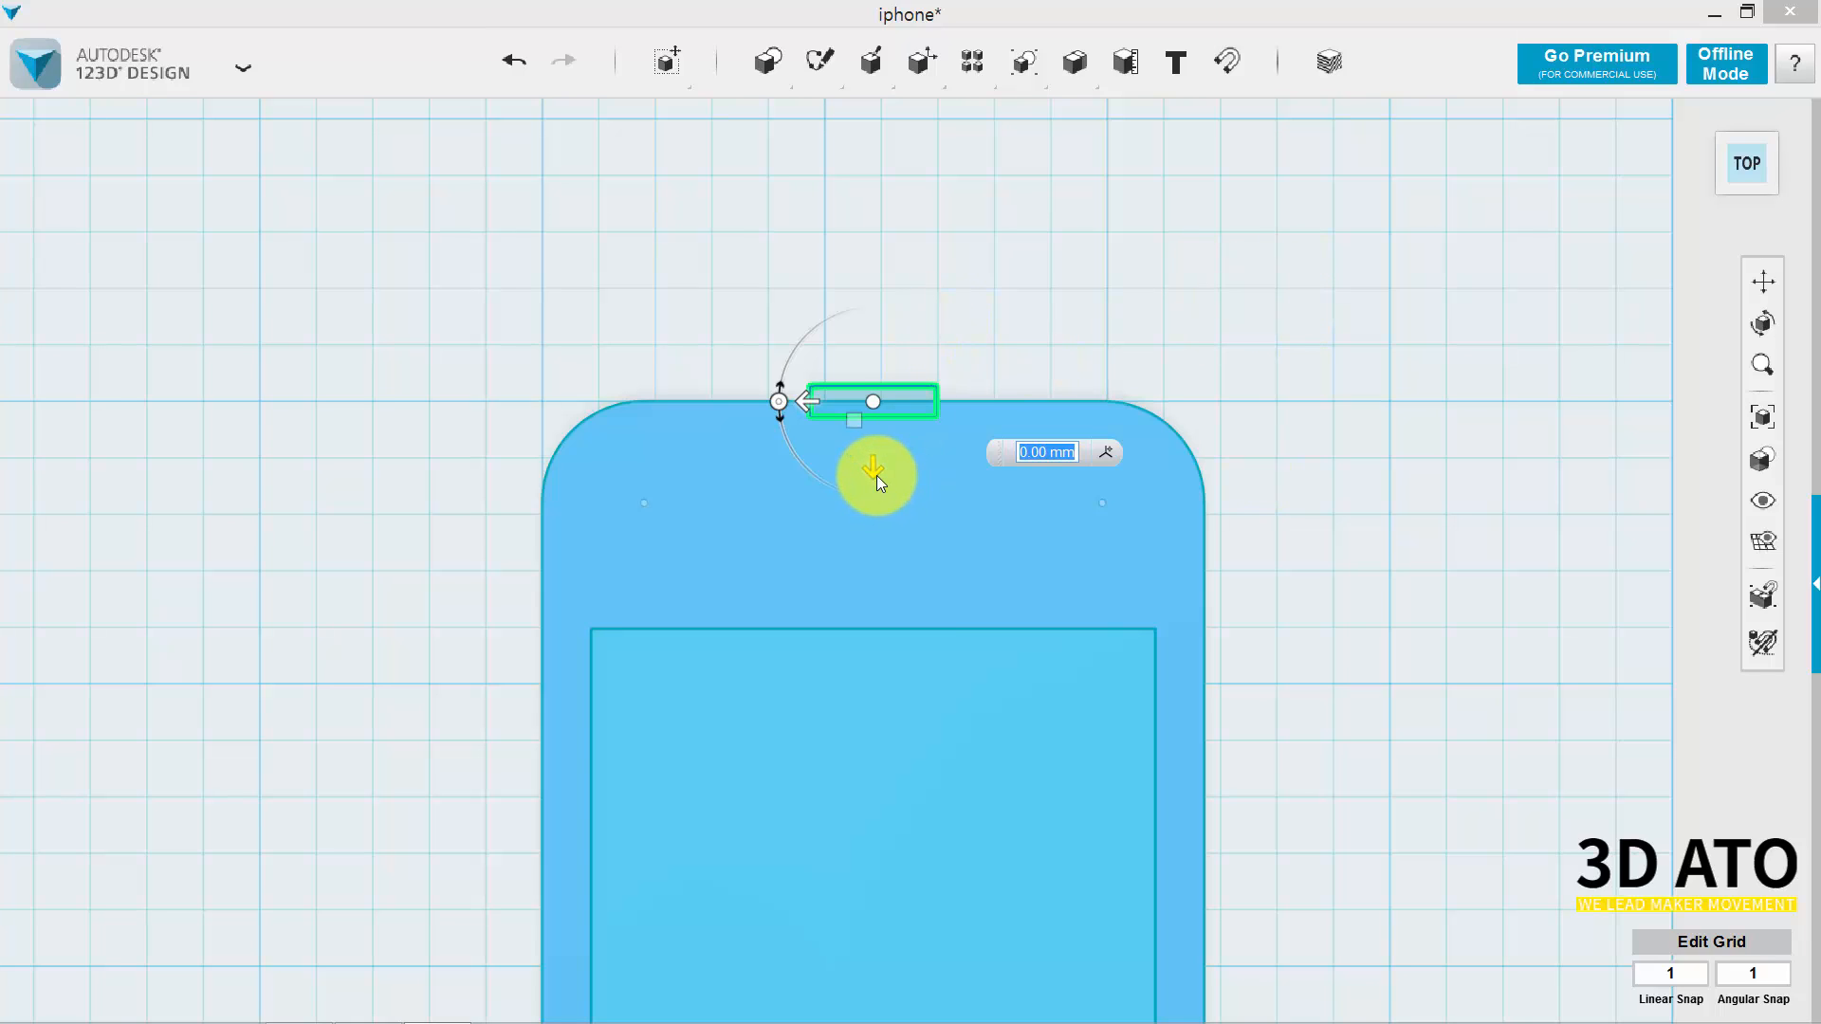
drag(873, 472, 881, 596)
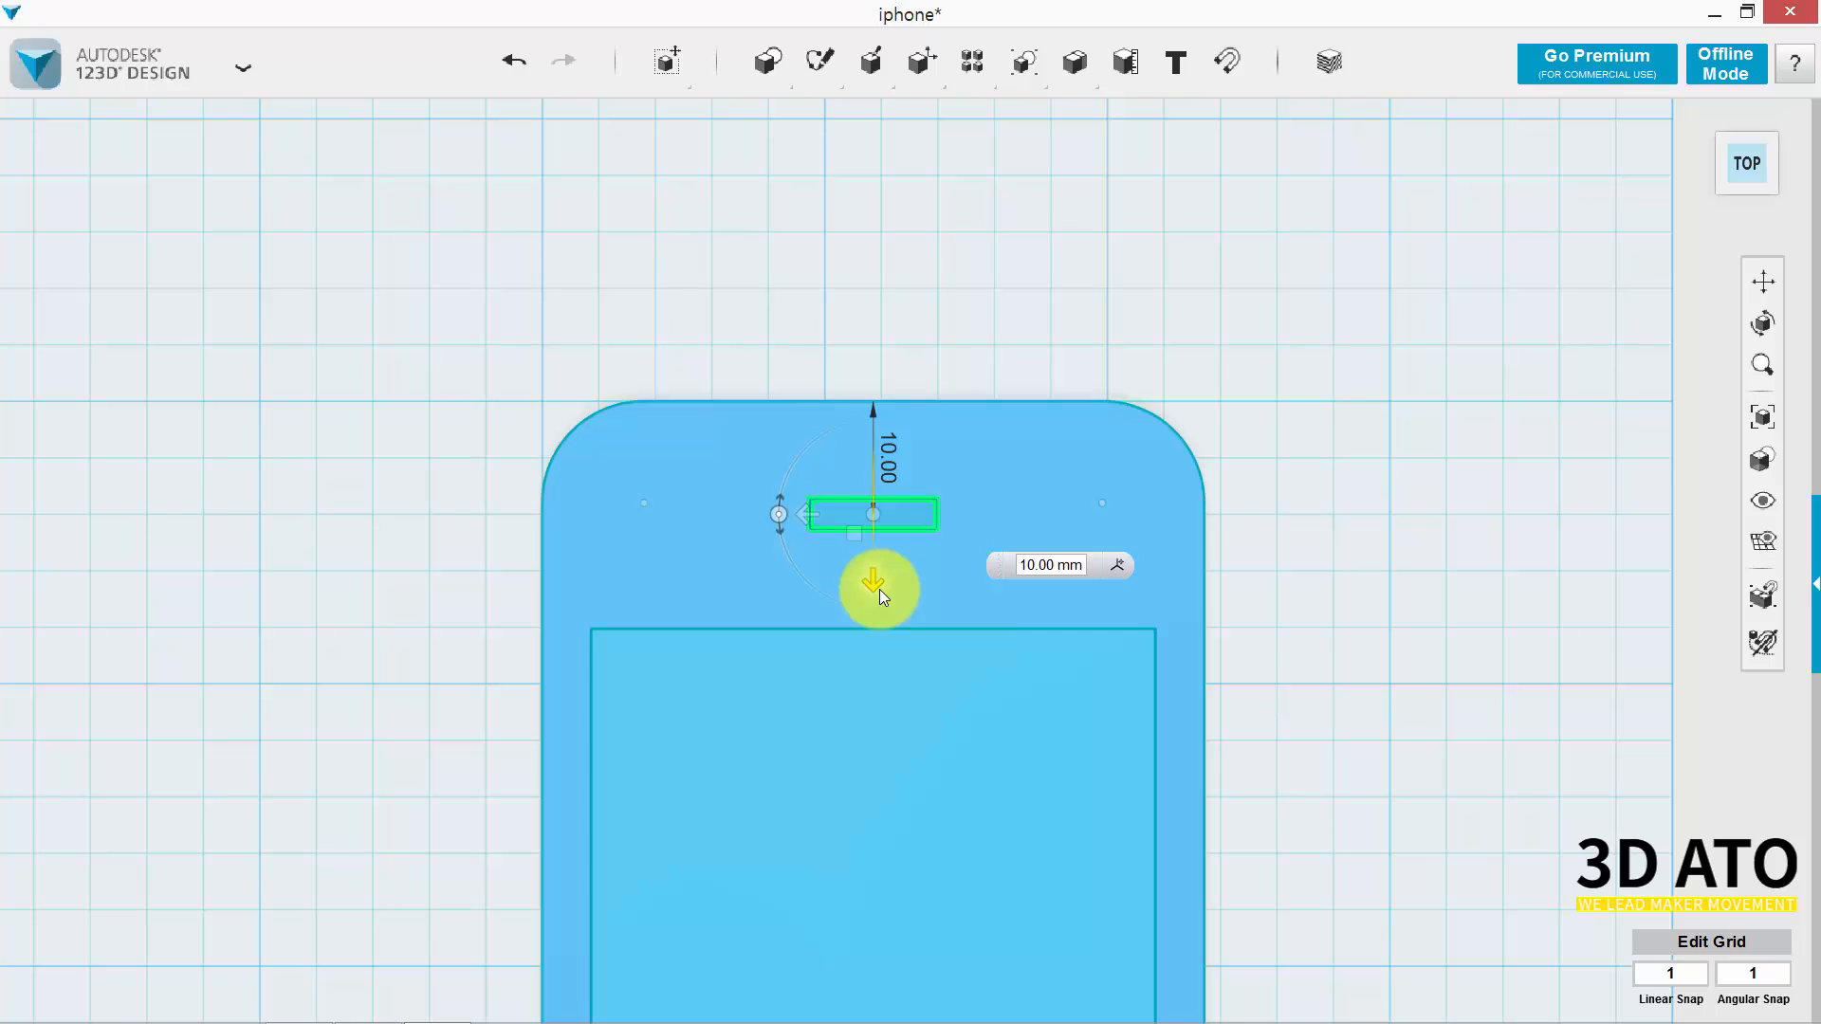
click(1214, 321)
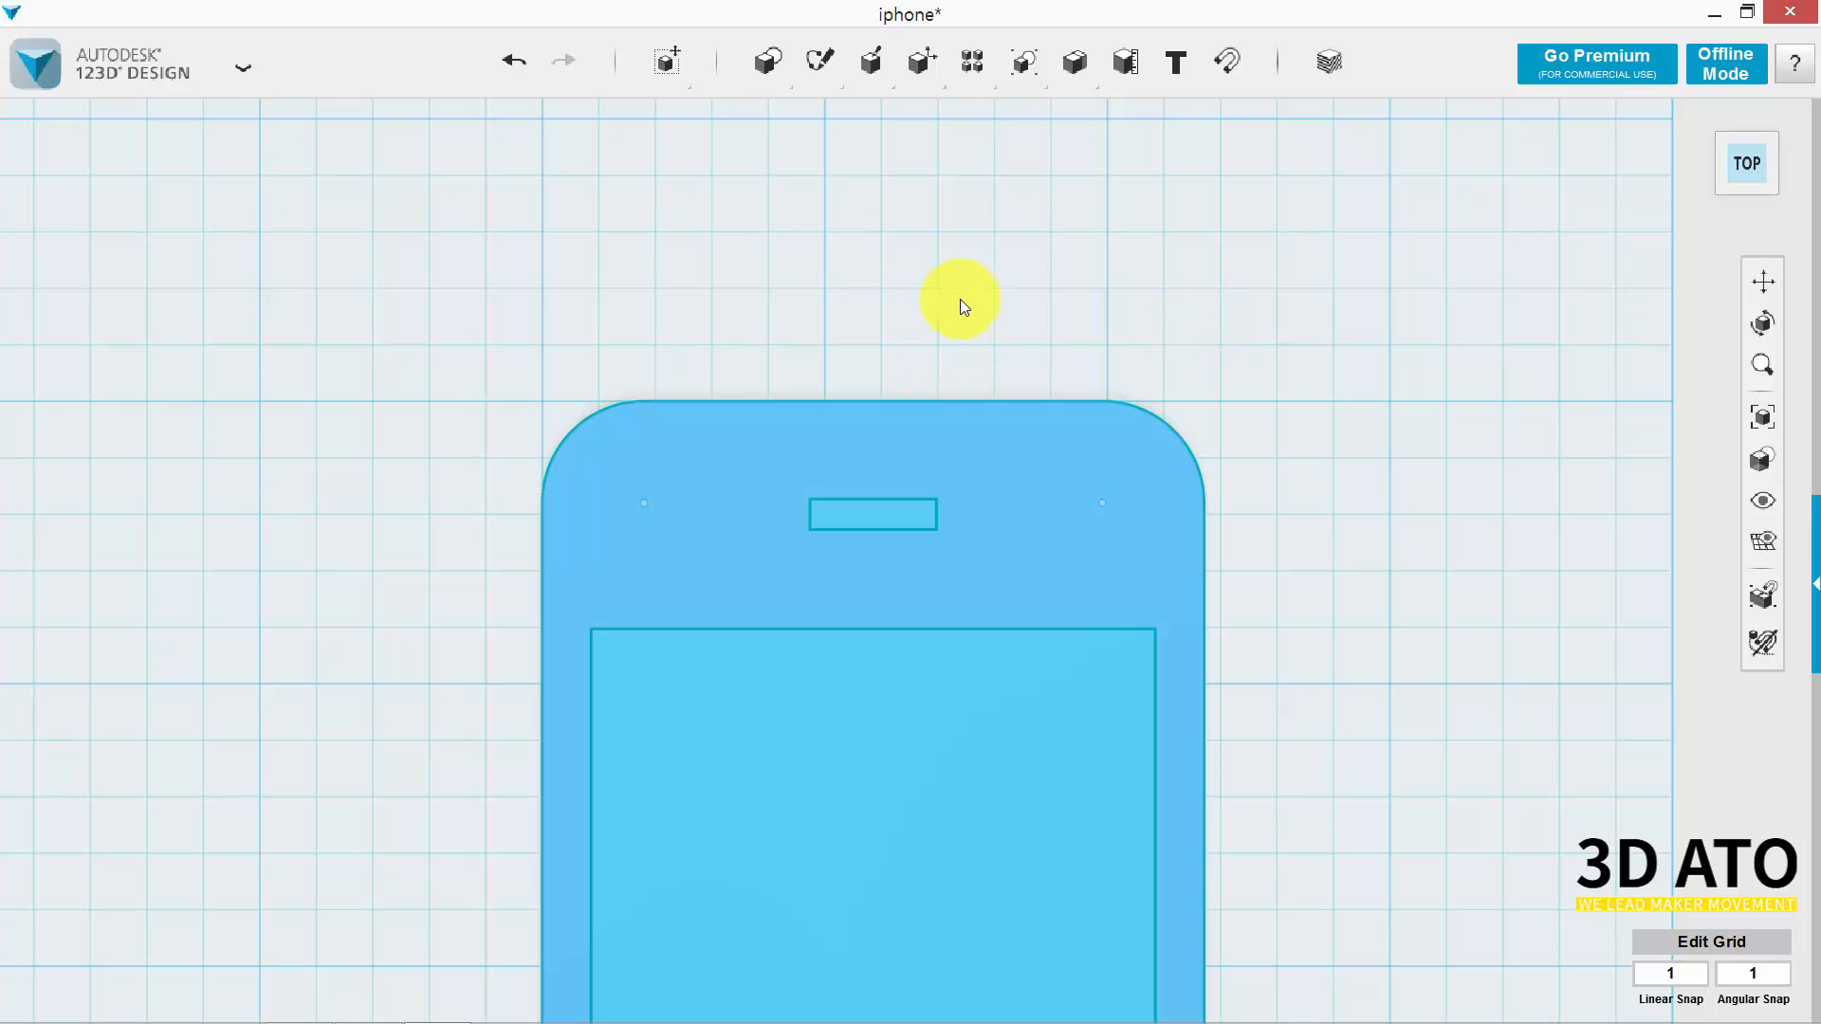
Place a camera circle with radius 2.4, centred on the midpoint of the phone's upper edge.
mouse_move(766, 68)
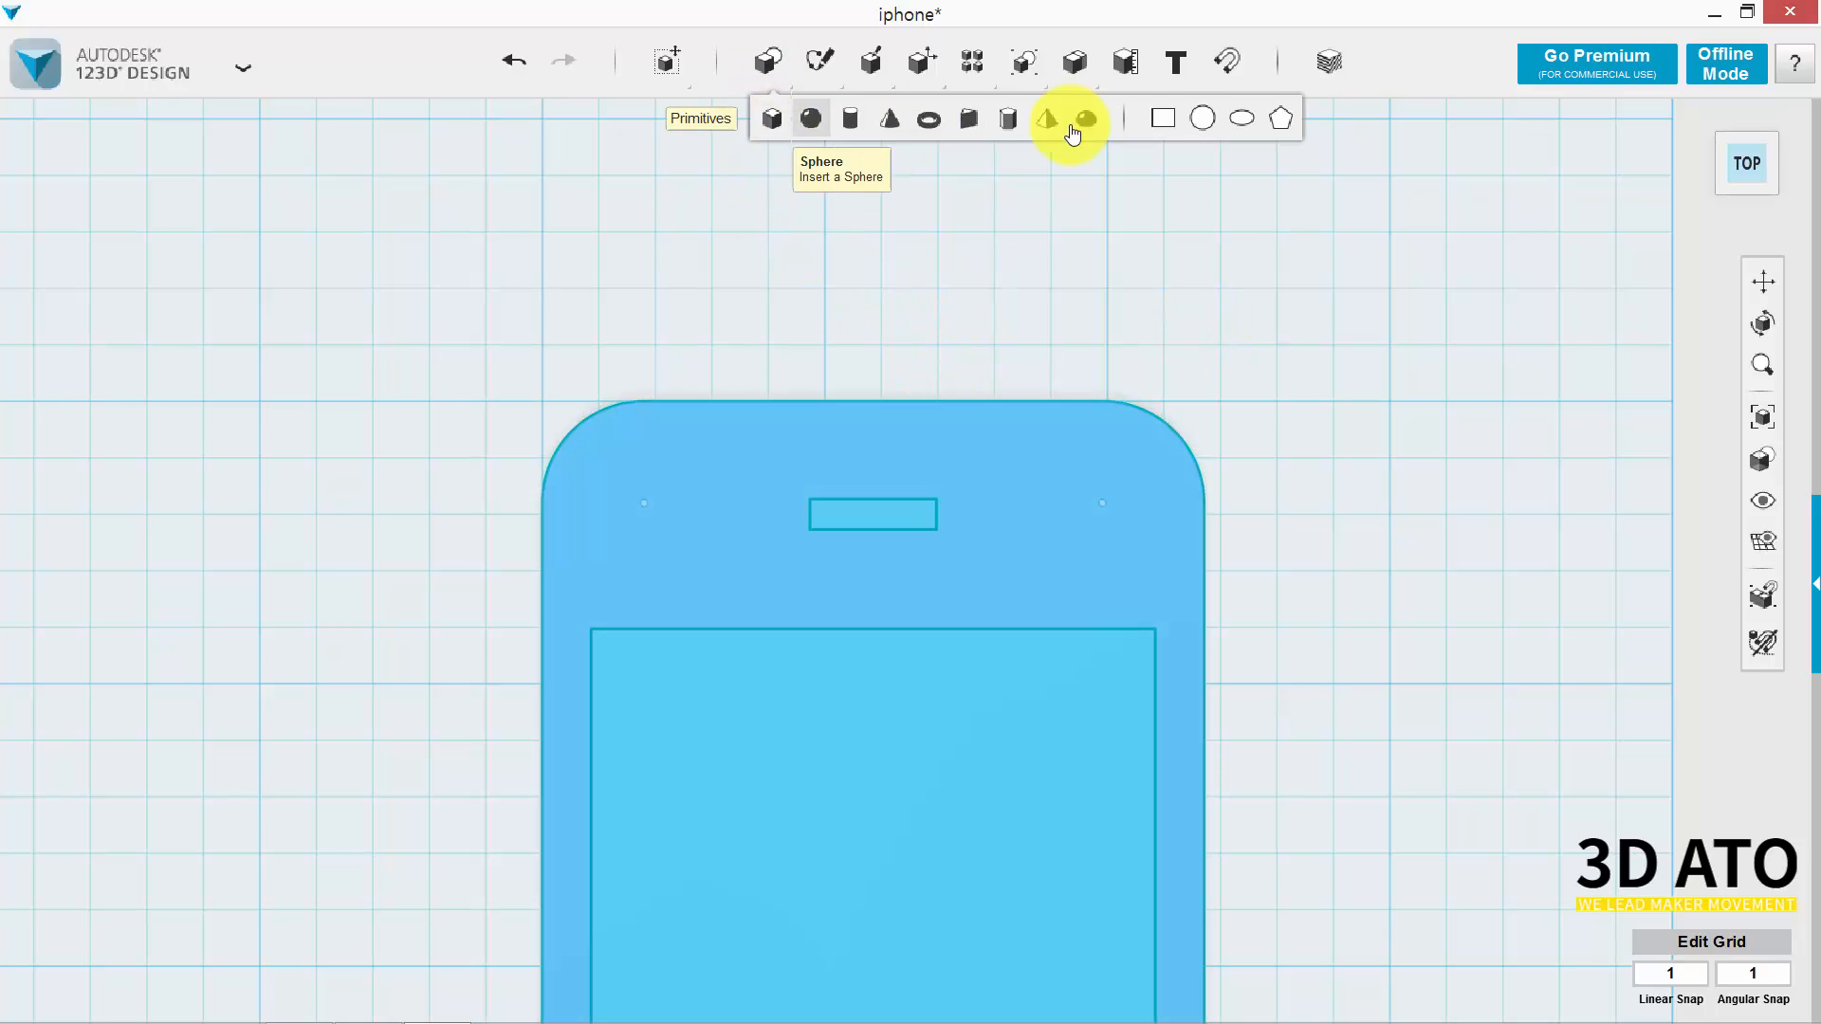
click(1200, 127)
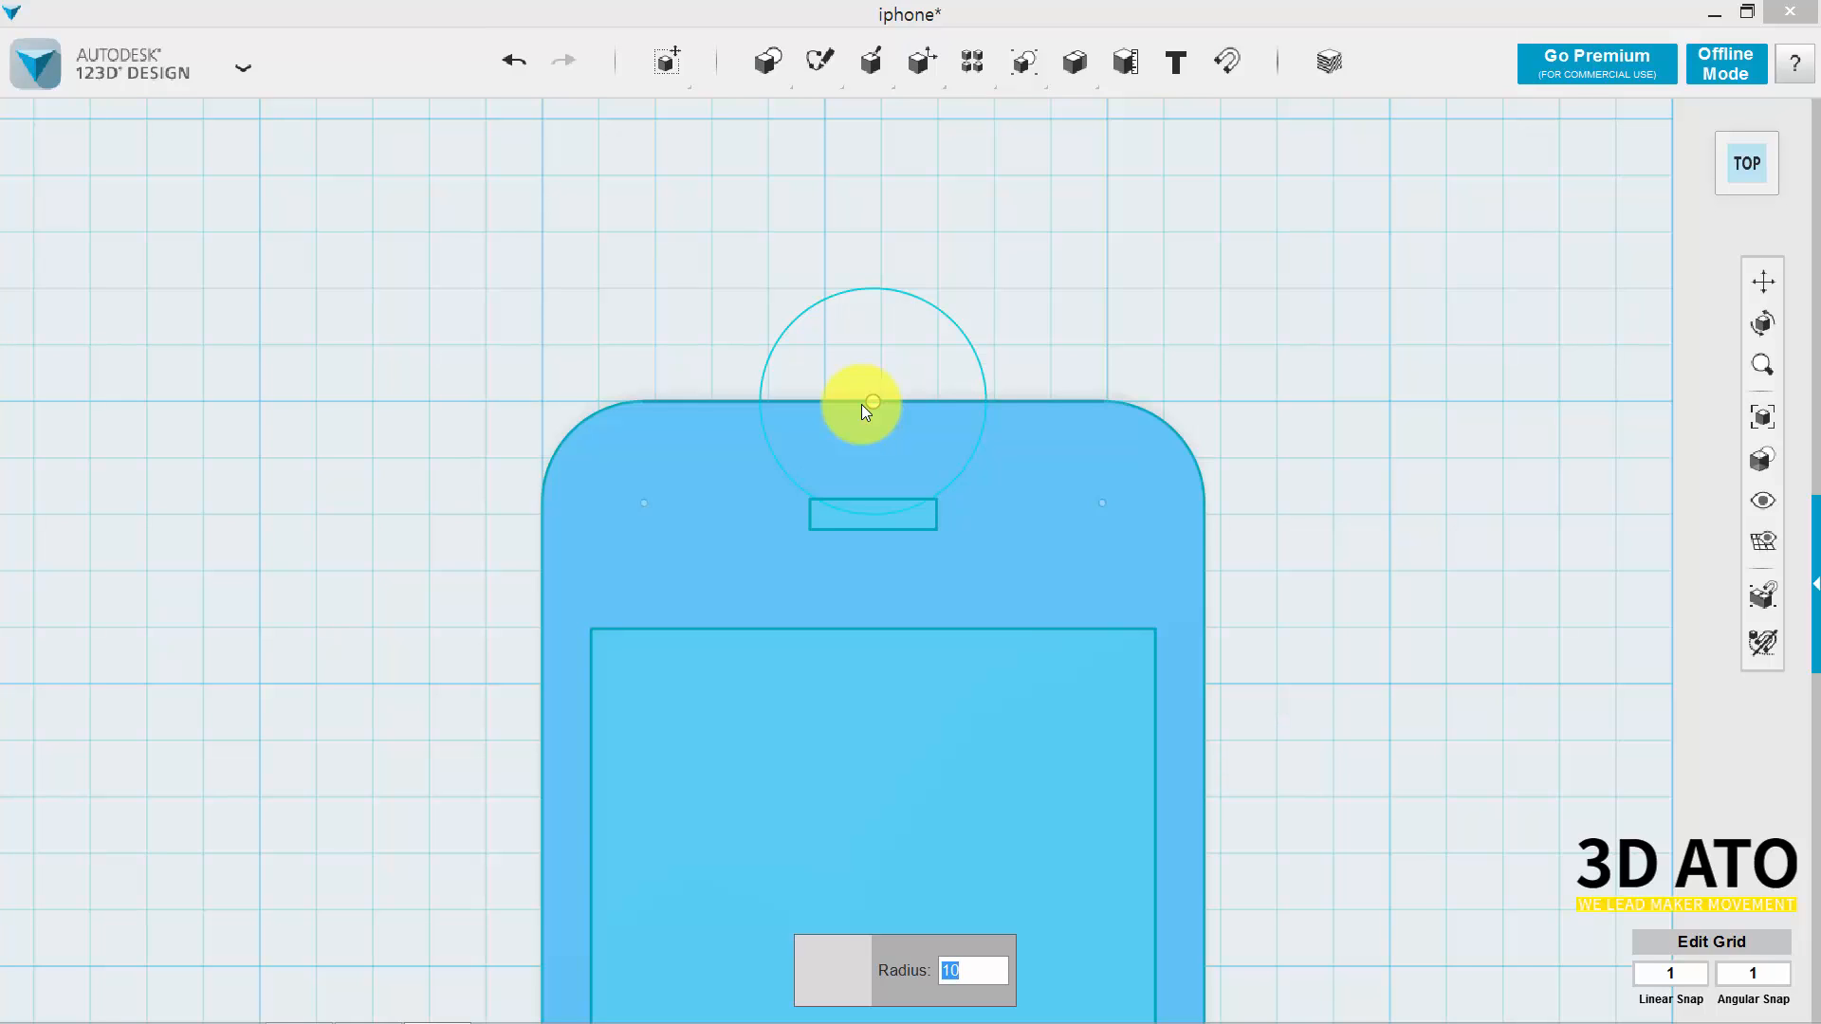
text(2.4)
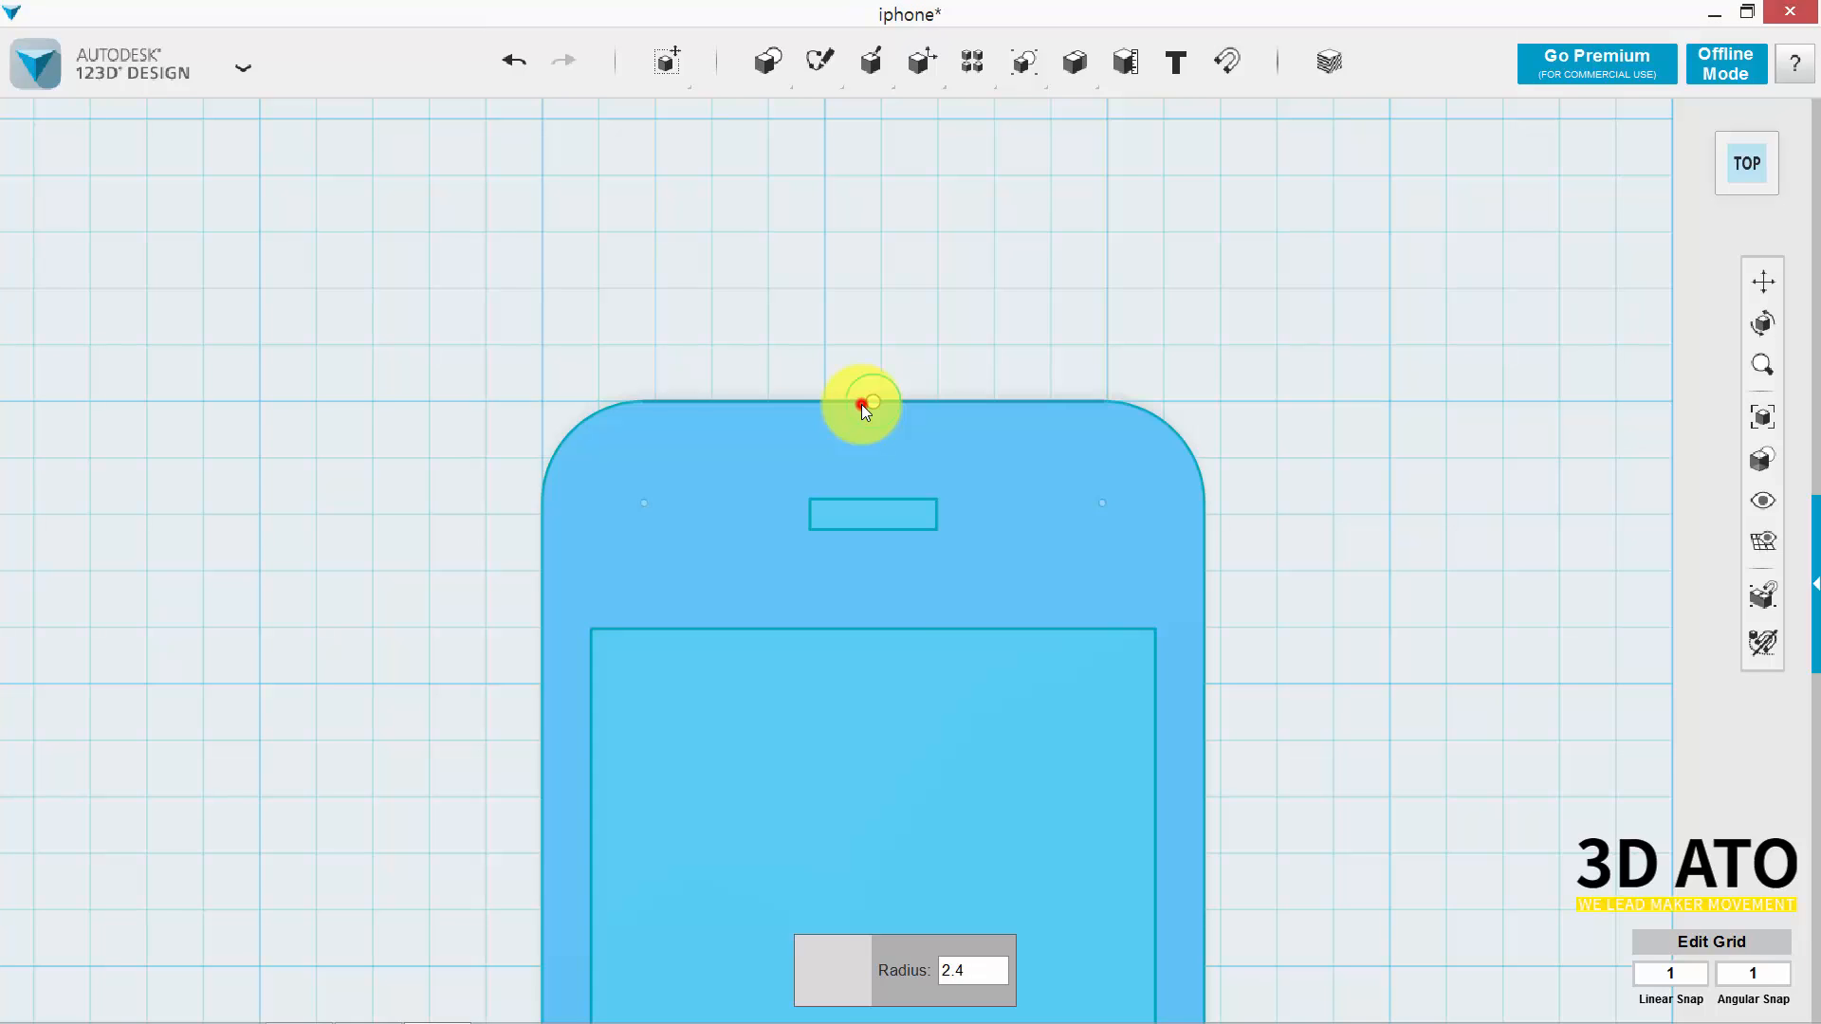
click(861, 404)
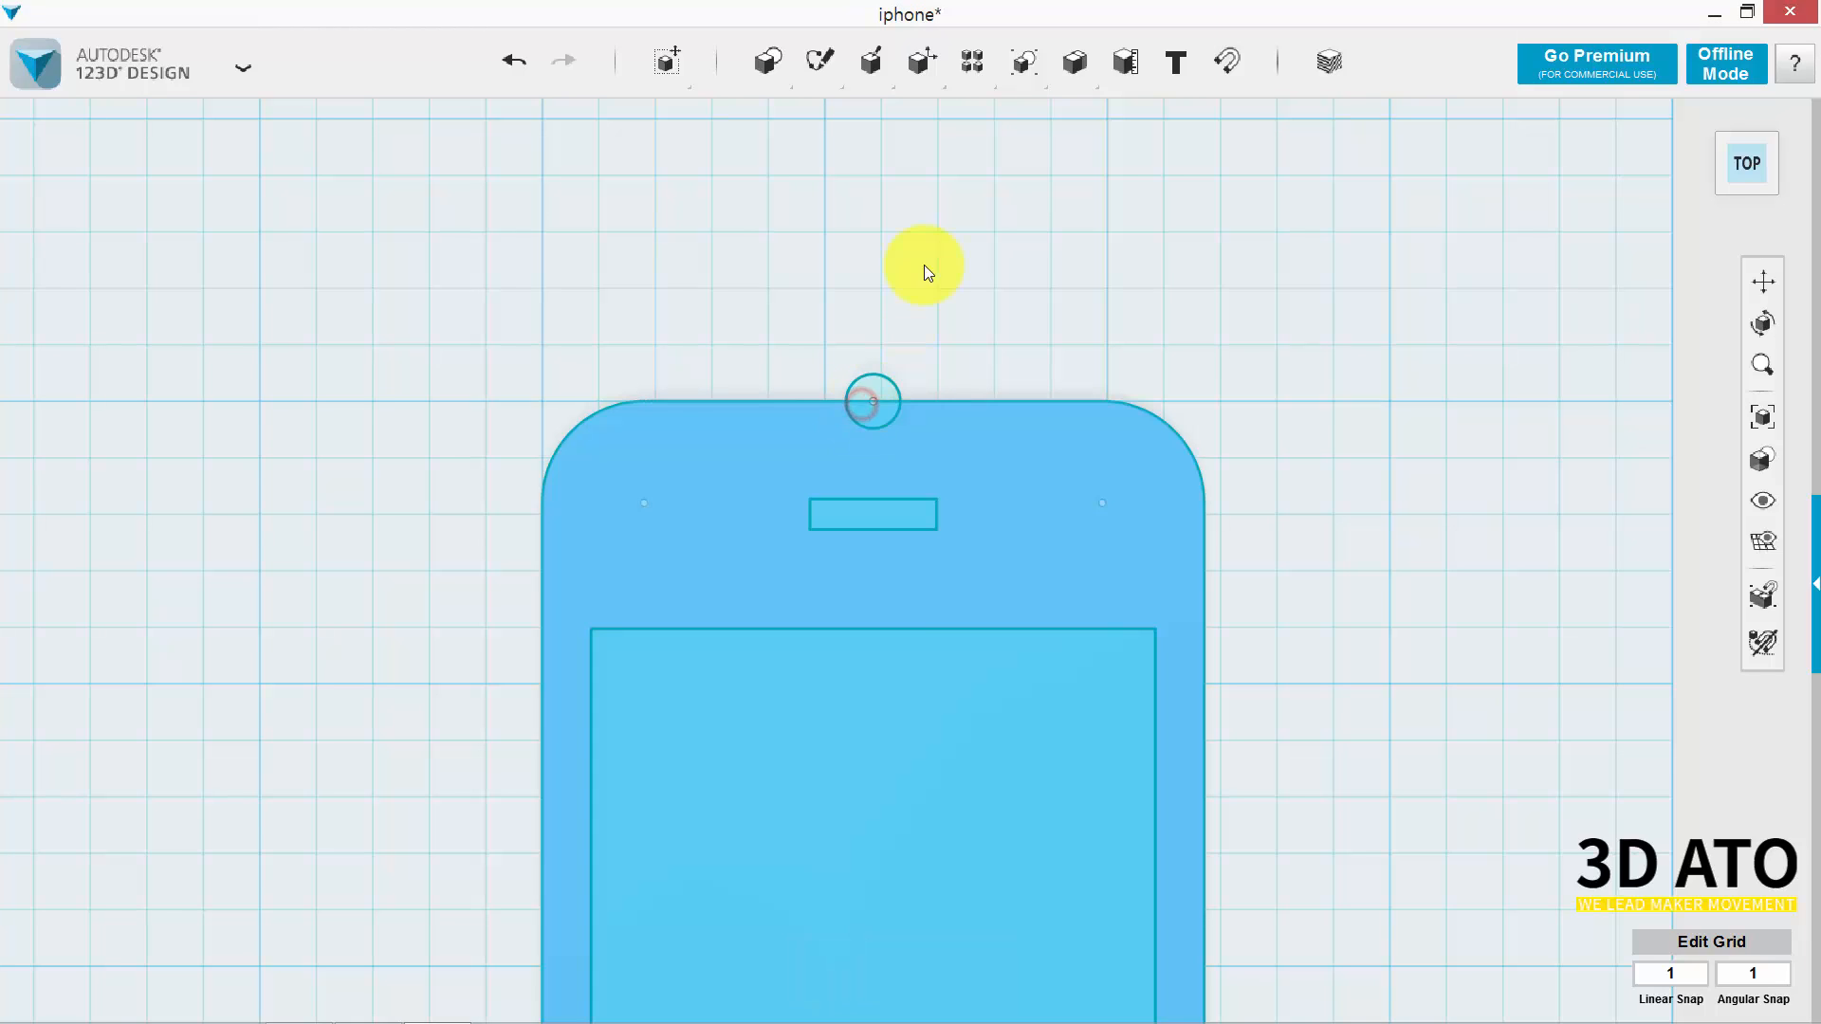
Move the camera circle 10 mm down and 10 mm to the left, so it sits beside the speaker rectangle.
click(882, 399)
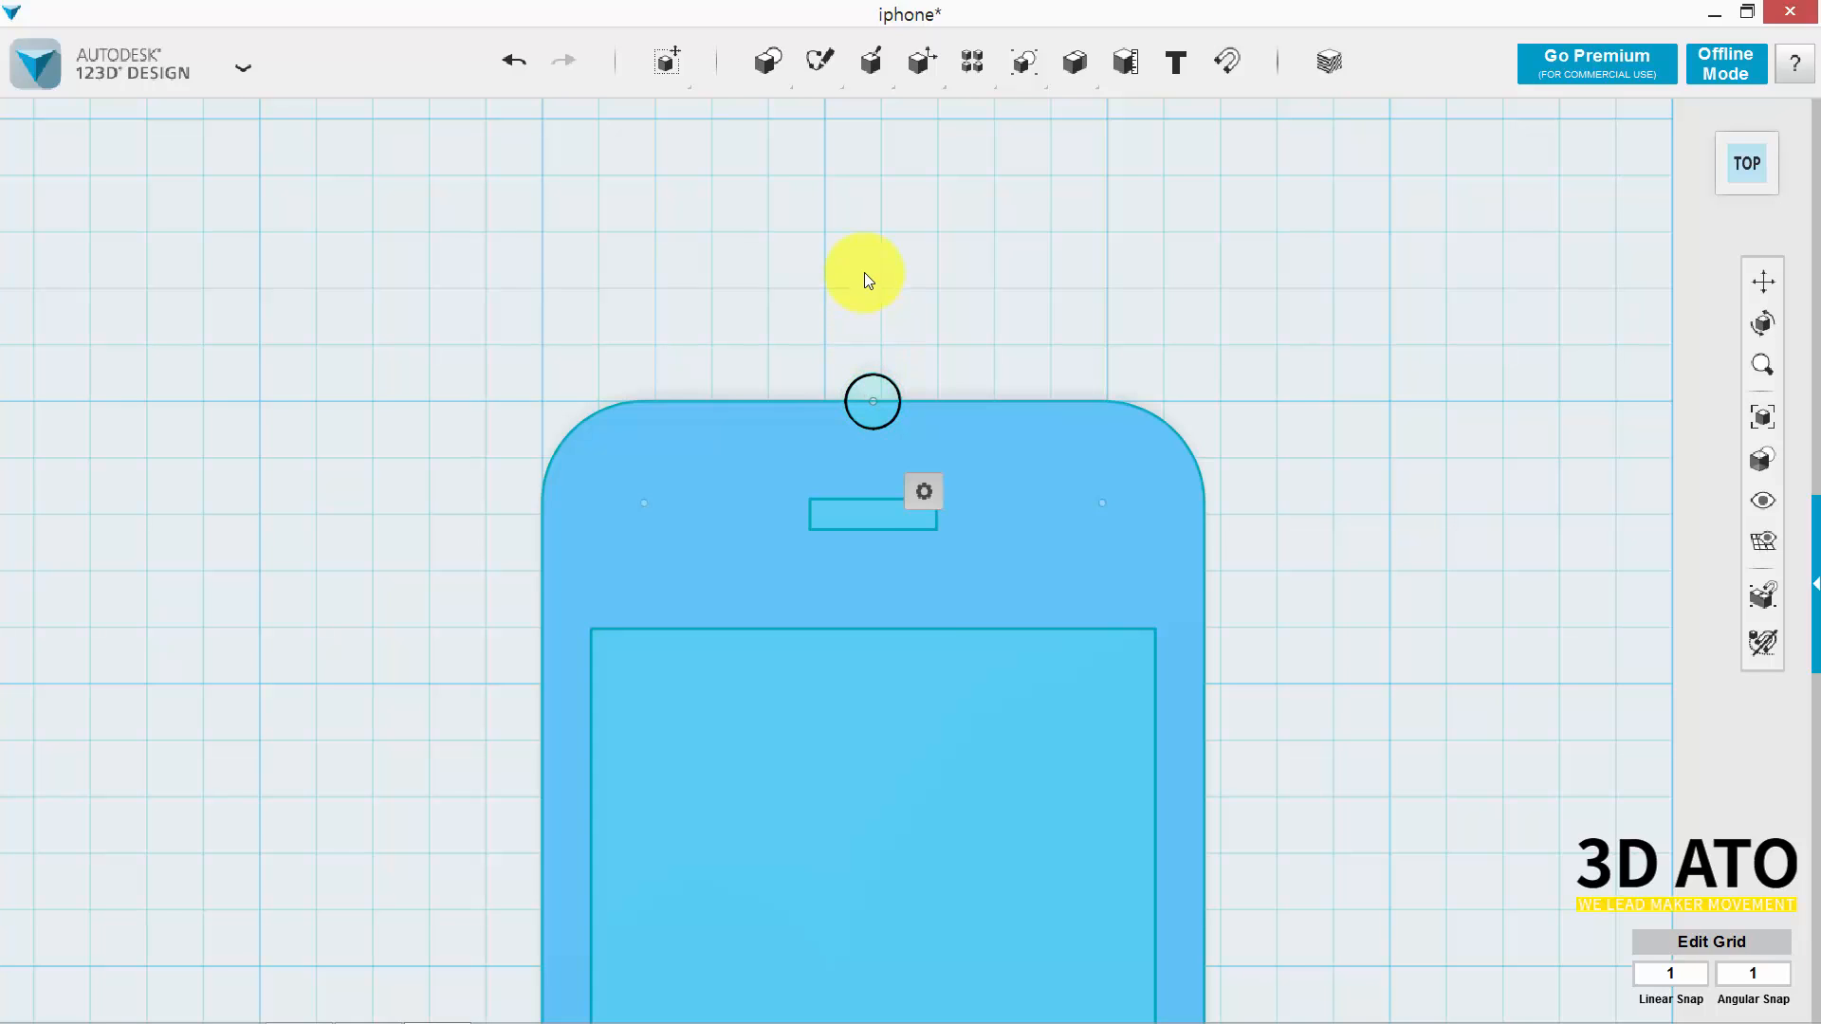
key(ctrl+t)
drag(874, 457, 878, 572)
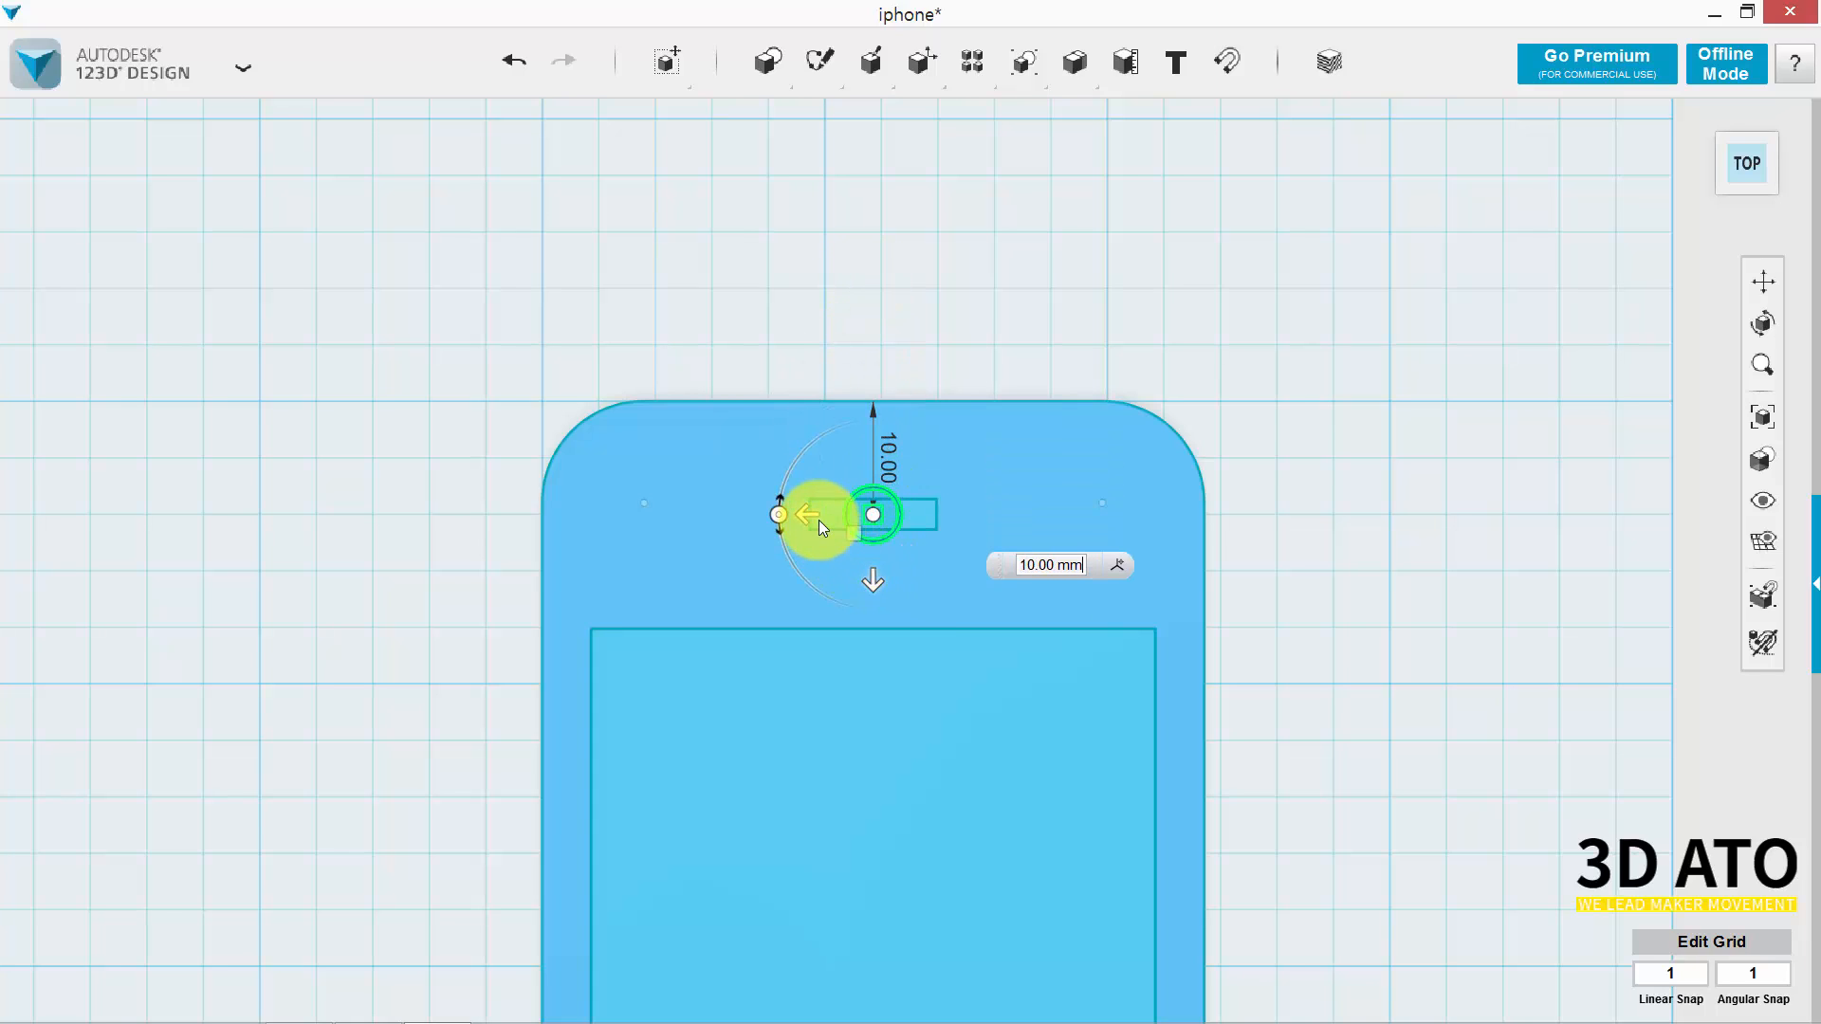
drag(812, 518, 704, 517)
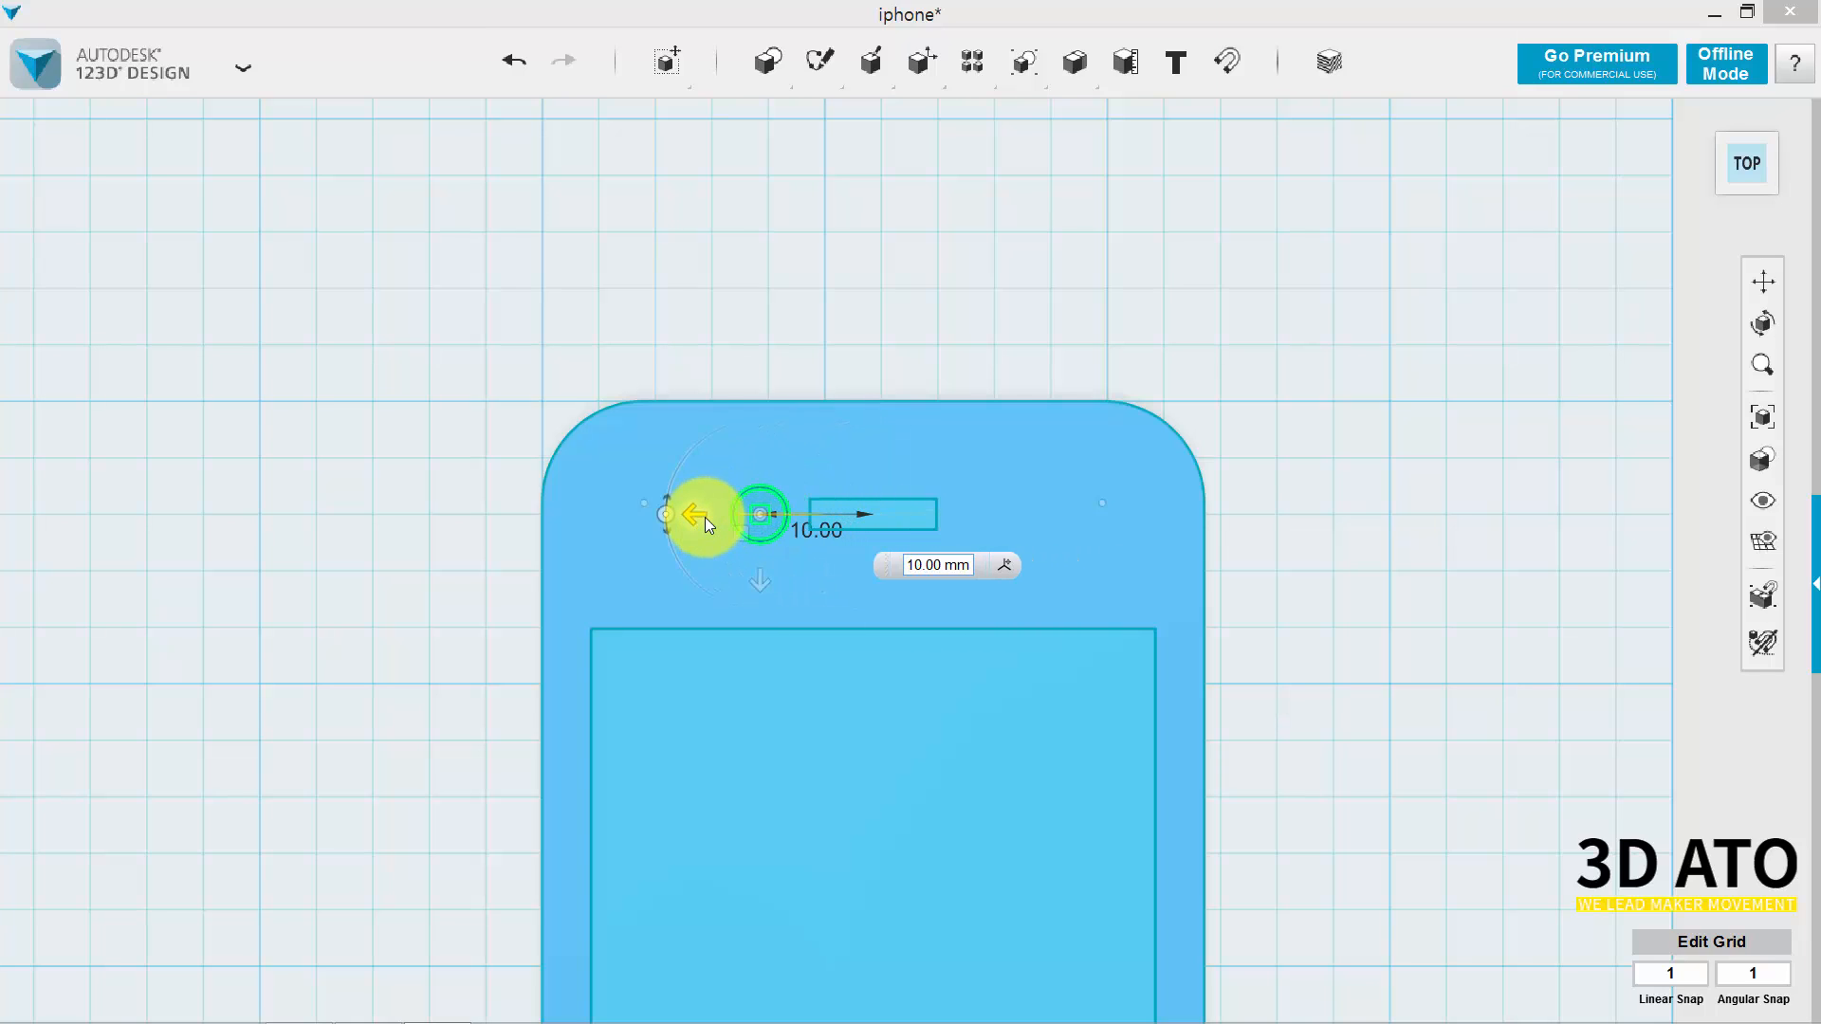
click(1159, 277)
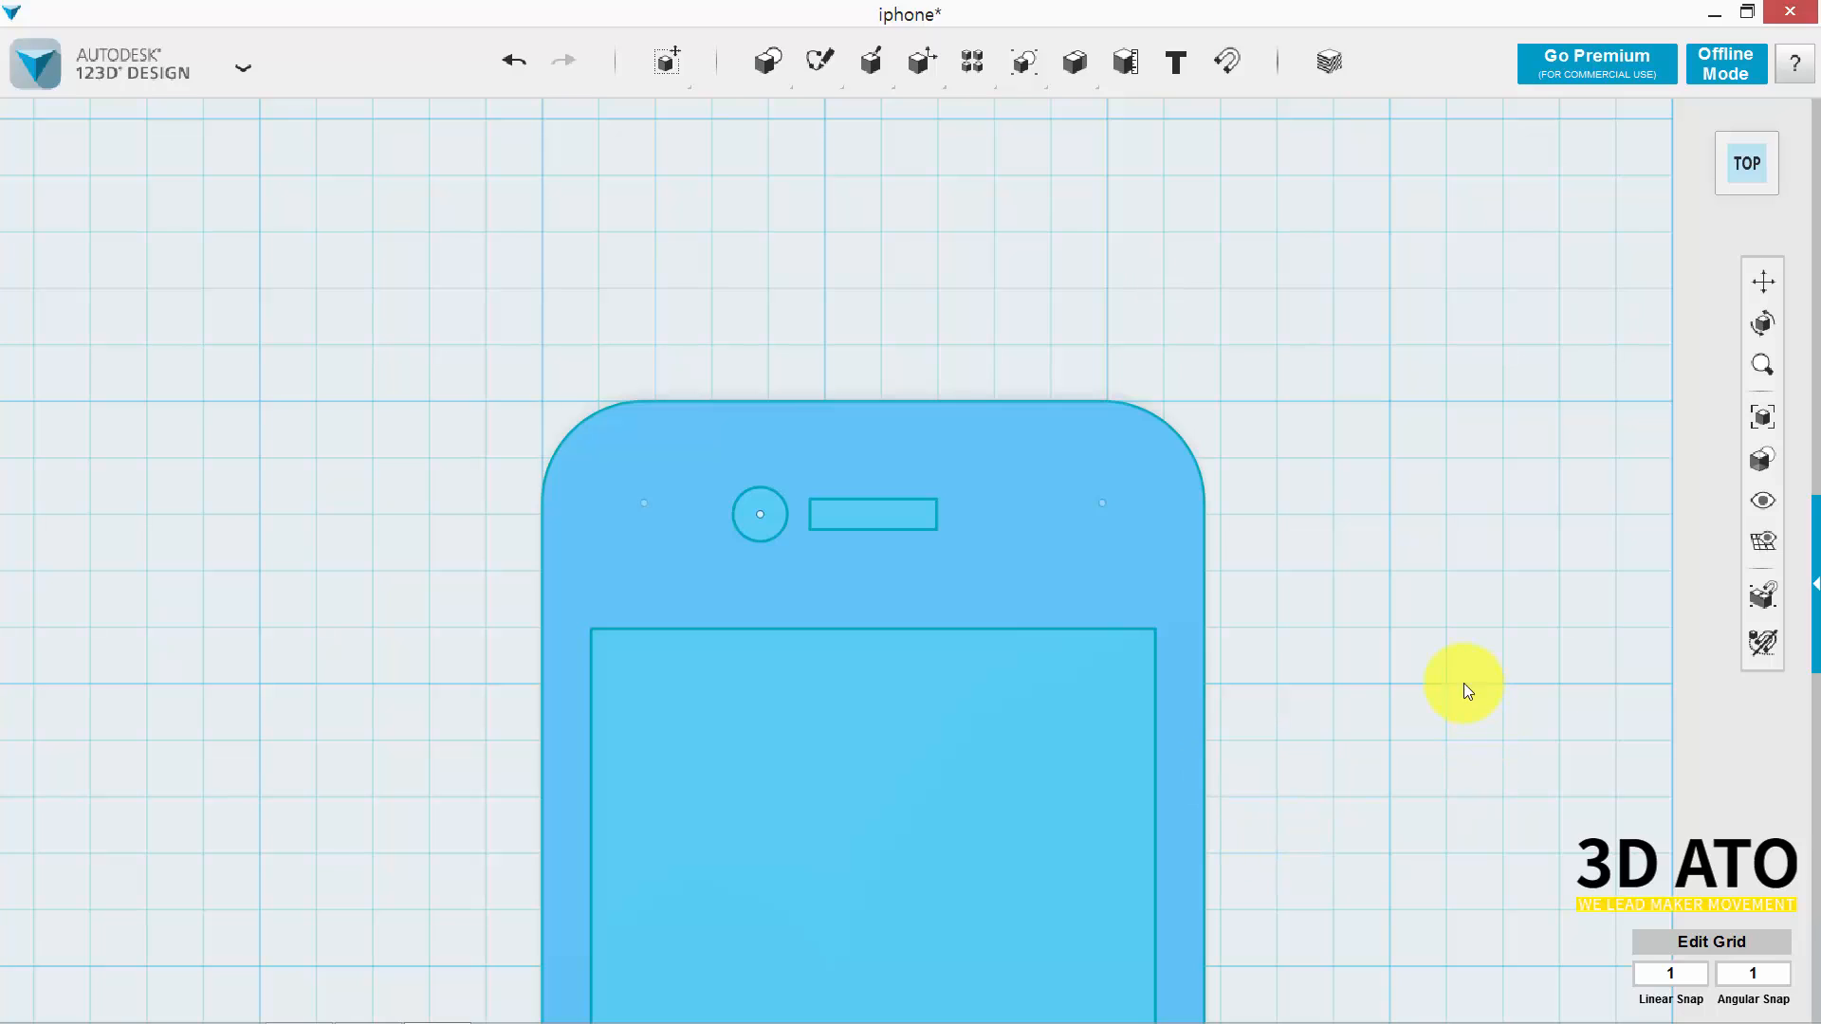
Extrude the screen rectangle 0.5 mm into the phone body to cut a shallow screen recess.
scroll(1431, 632, down, 5)
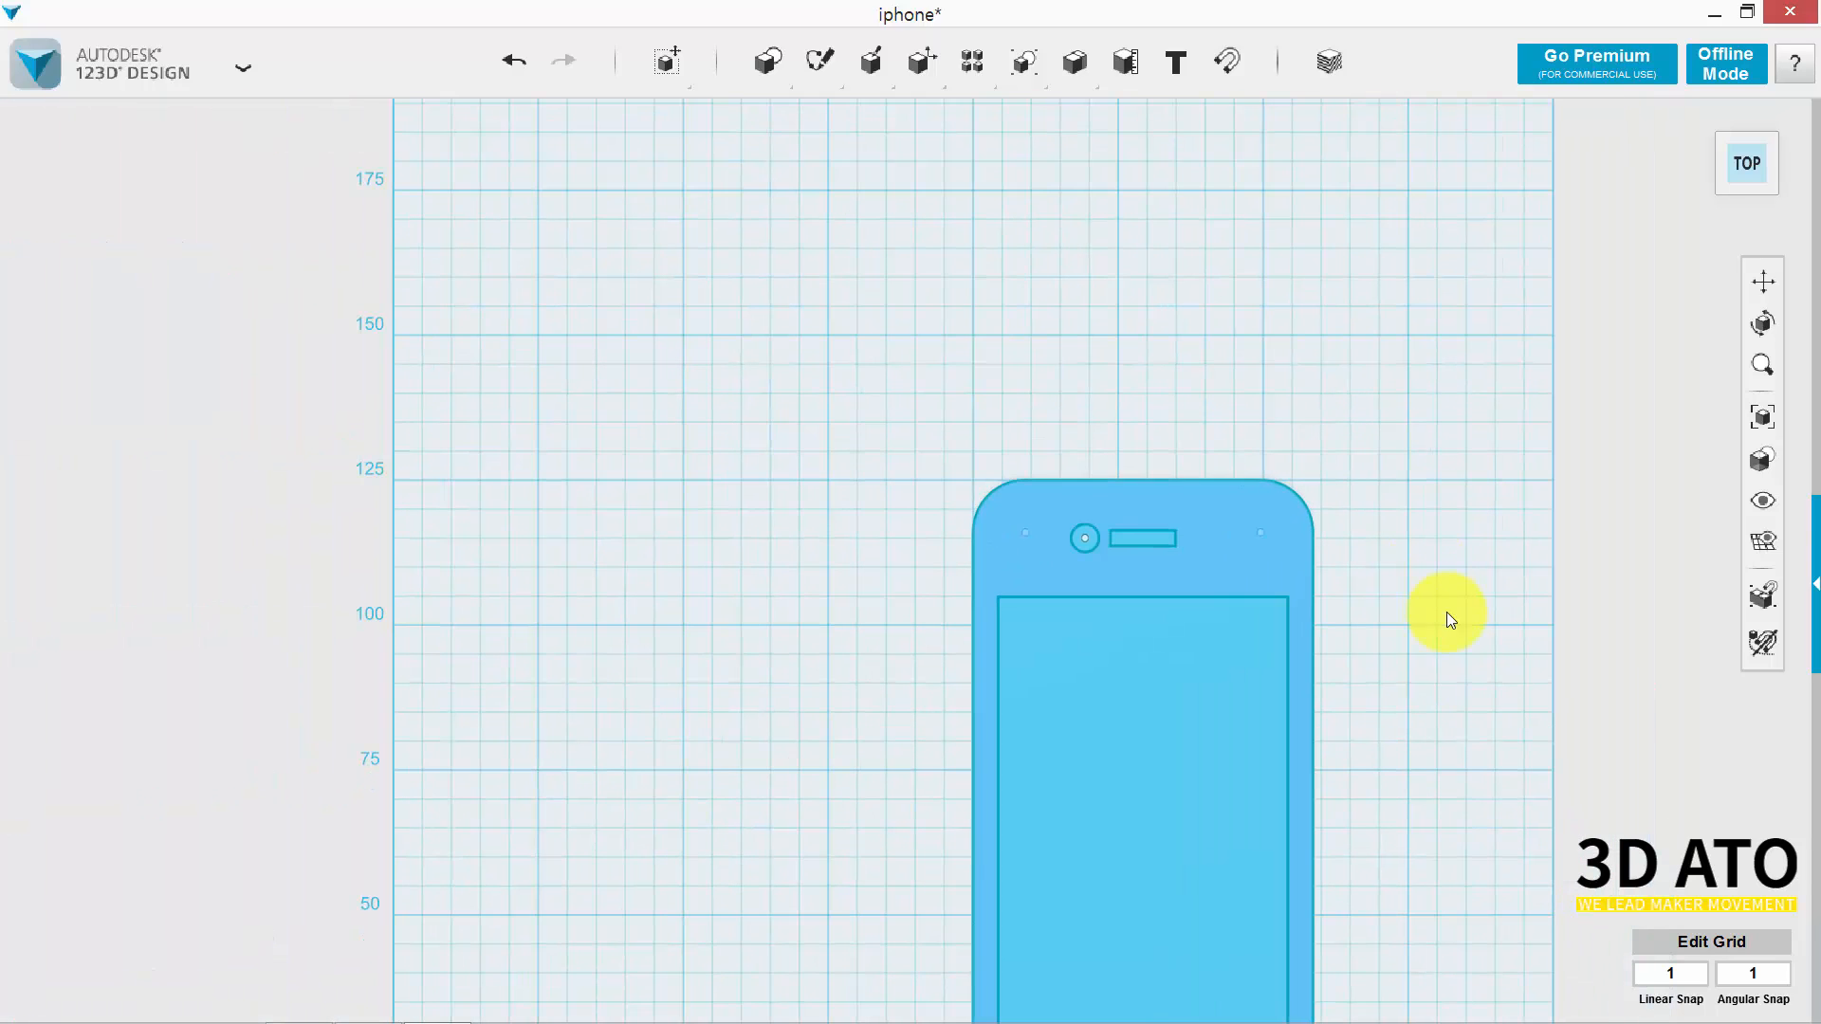
click(1704, 119)
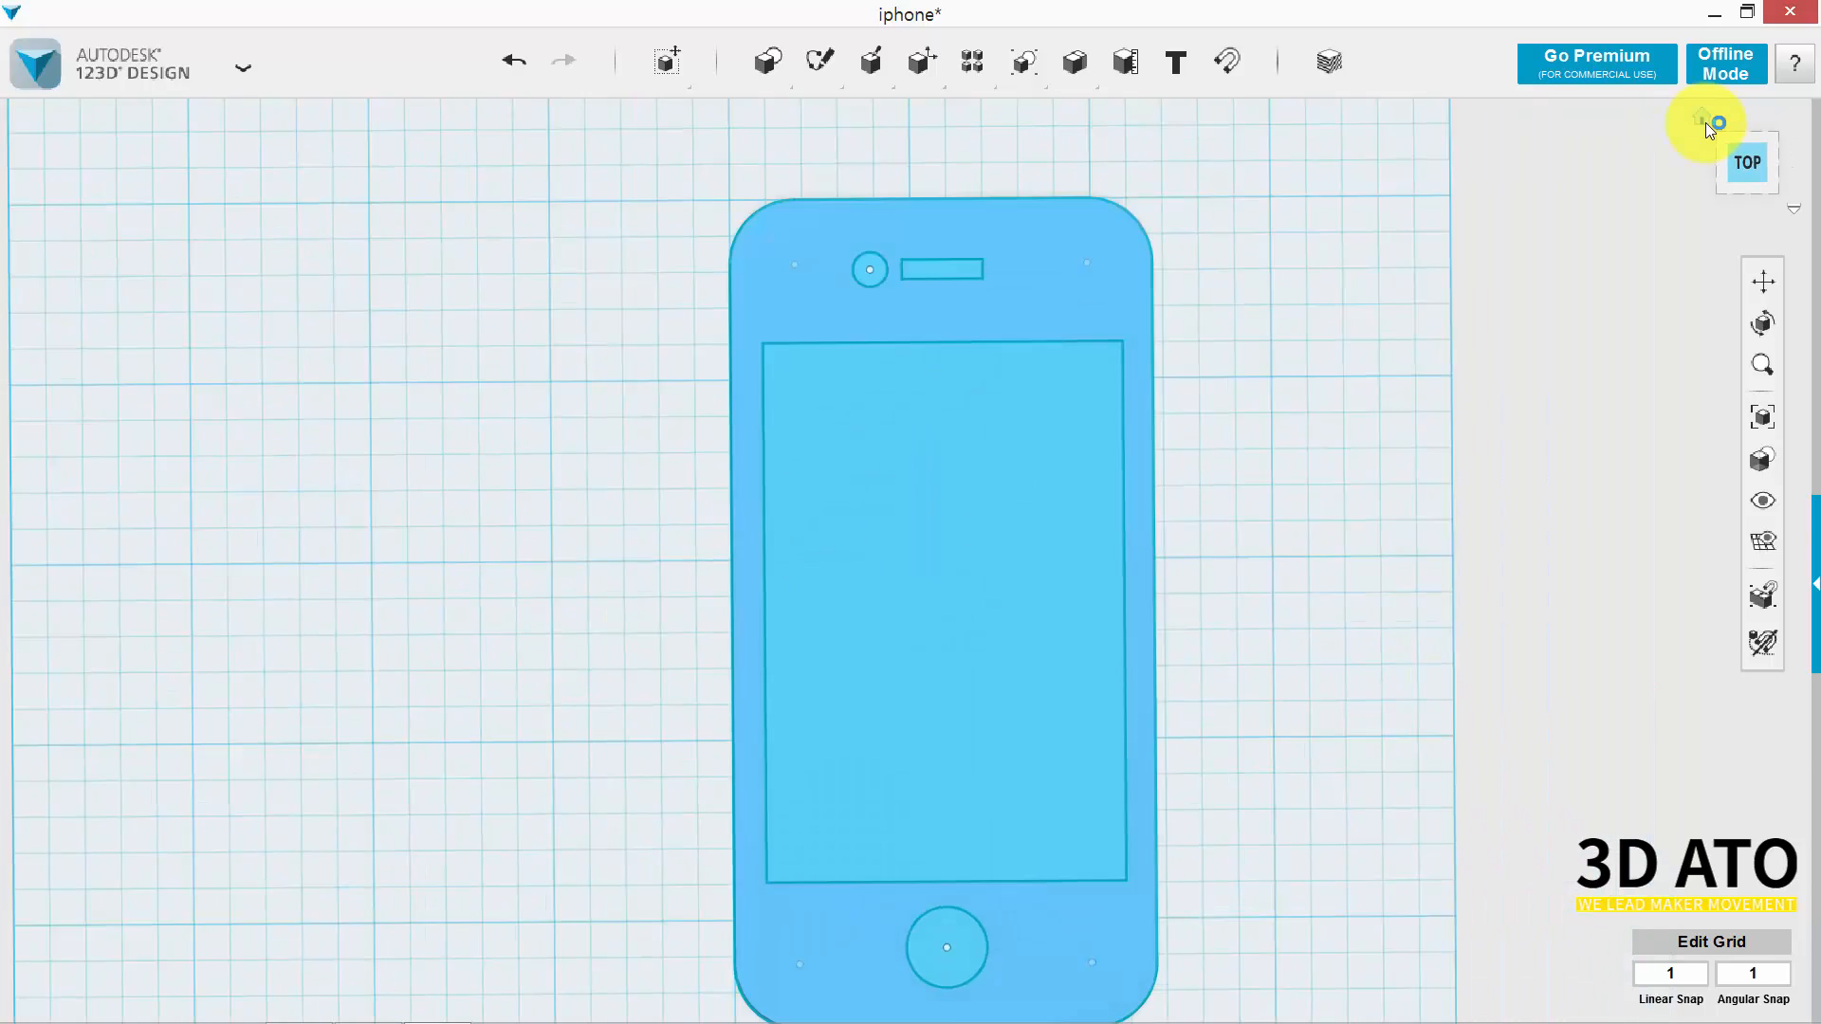
scroll(1476, 441, up, 4)
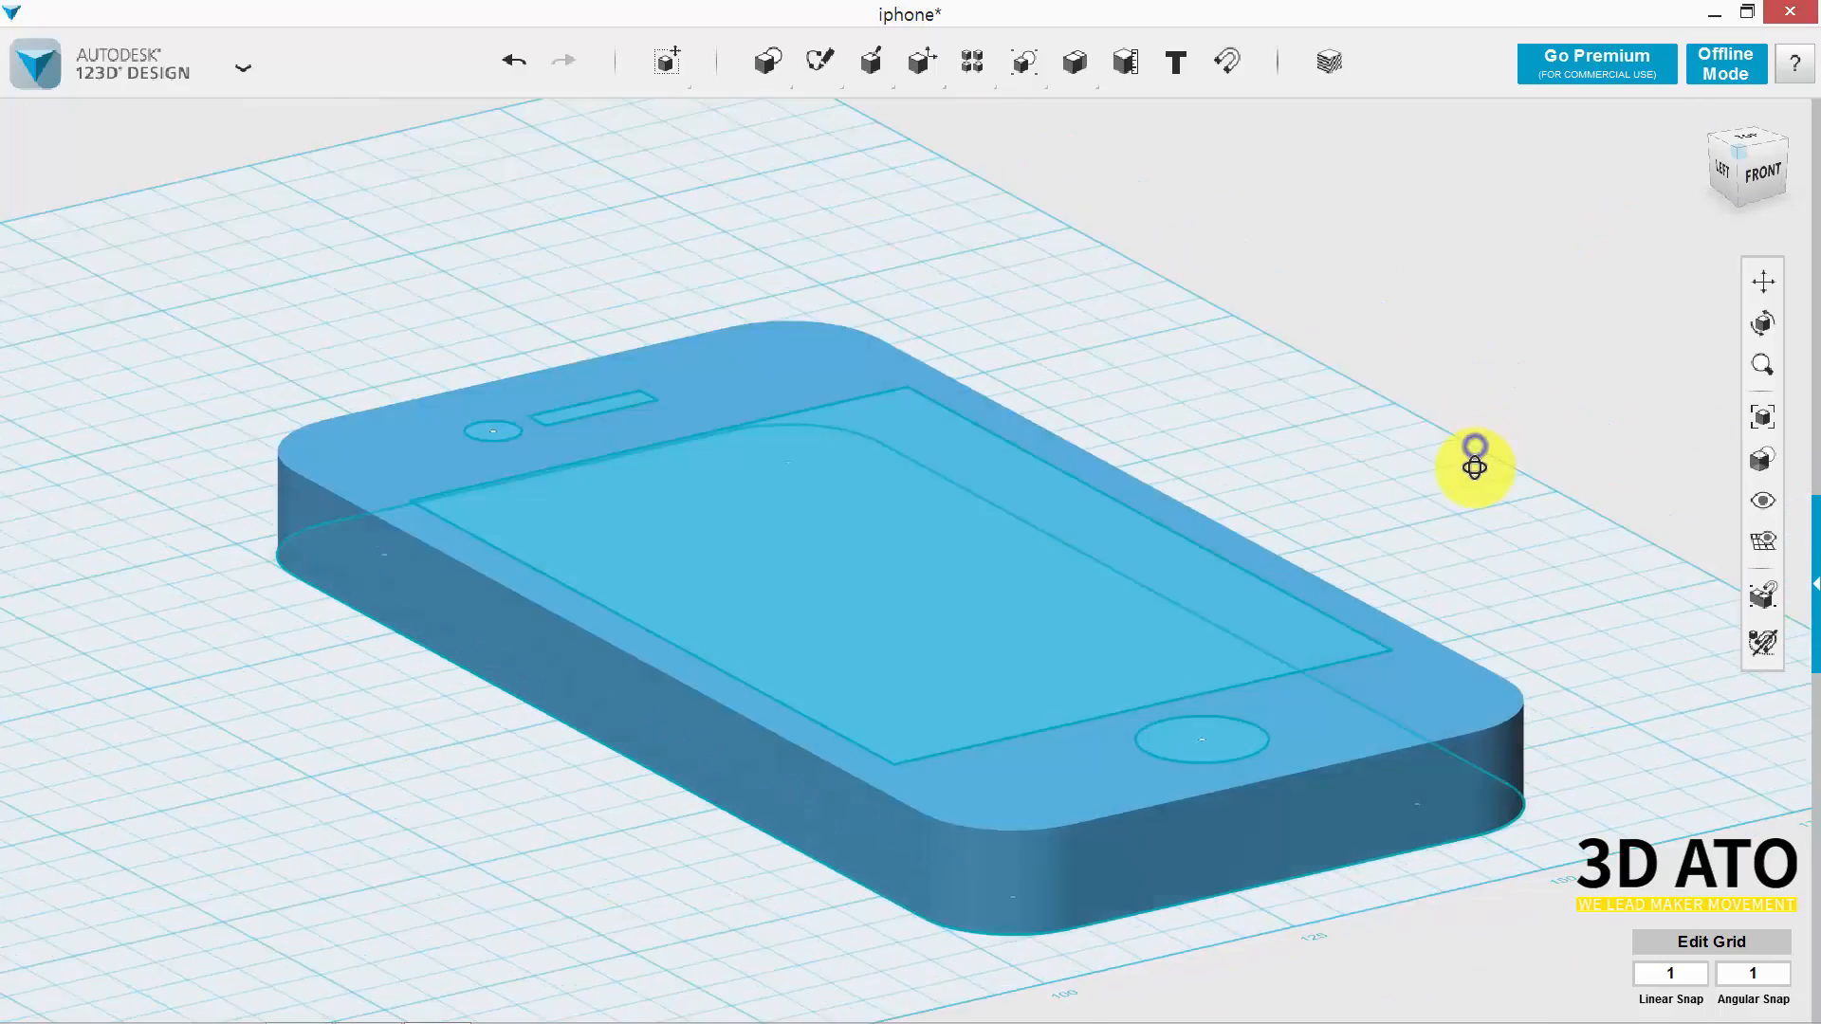
right_drag(1470, 434, 1466, 381)
click(1702, 120)
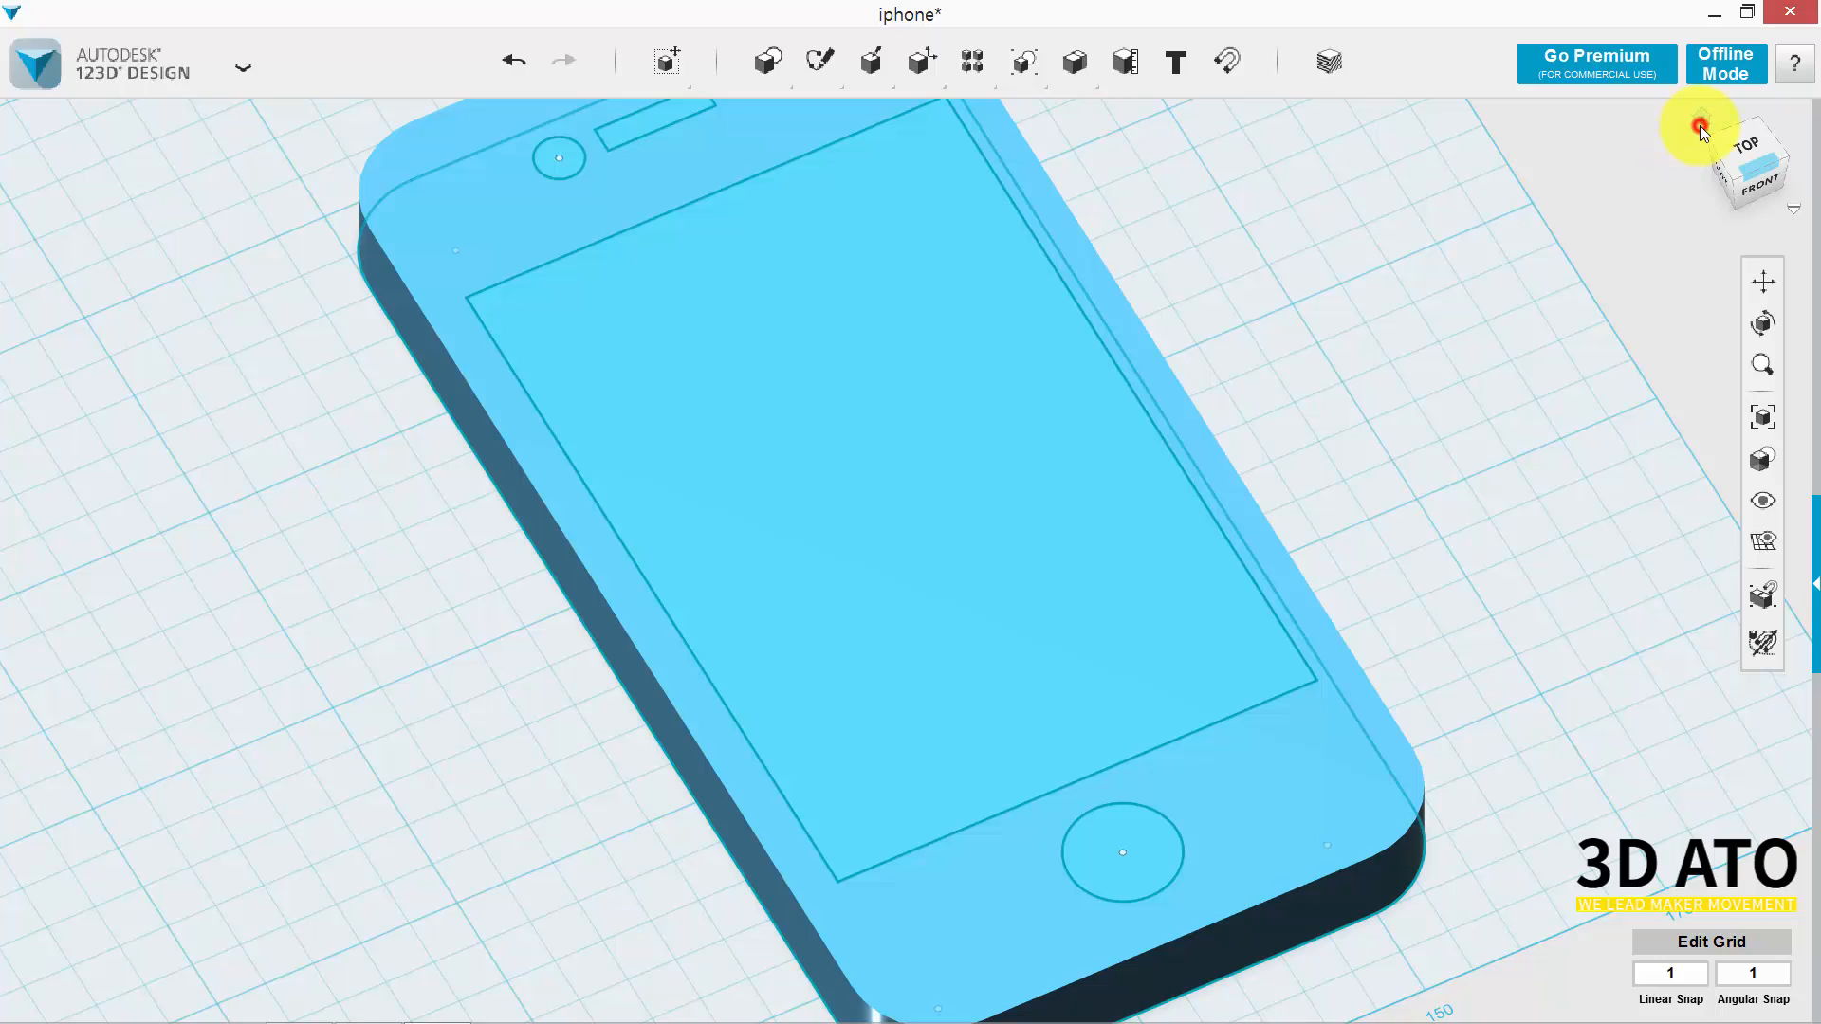
click(869, 123)
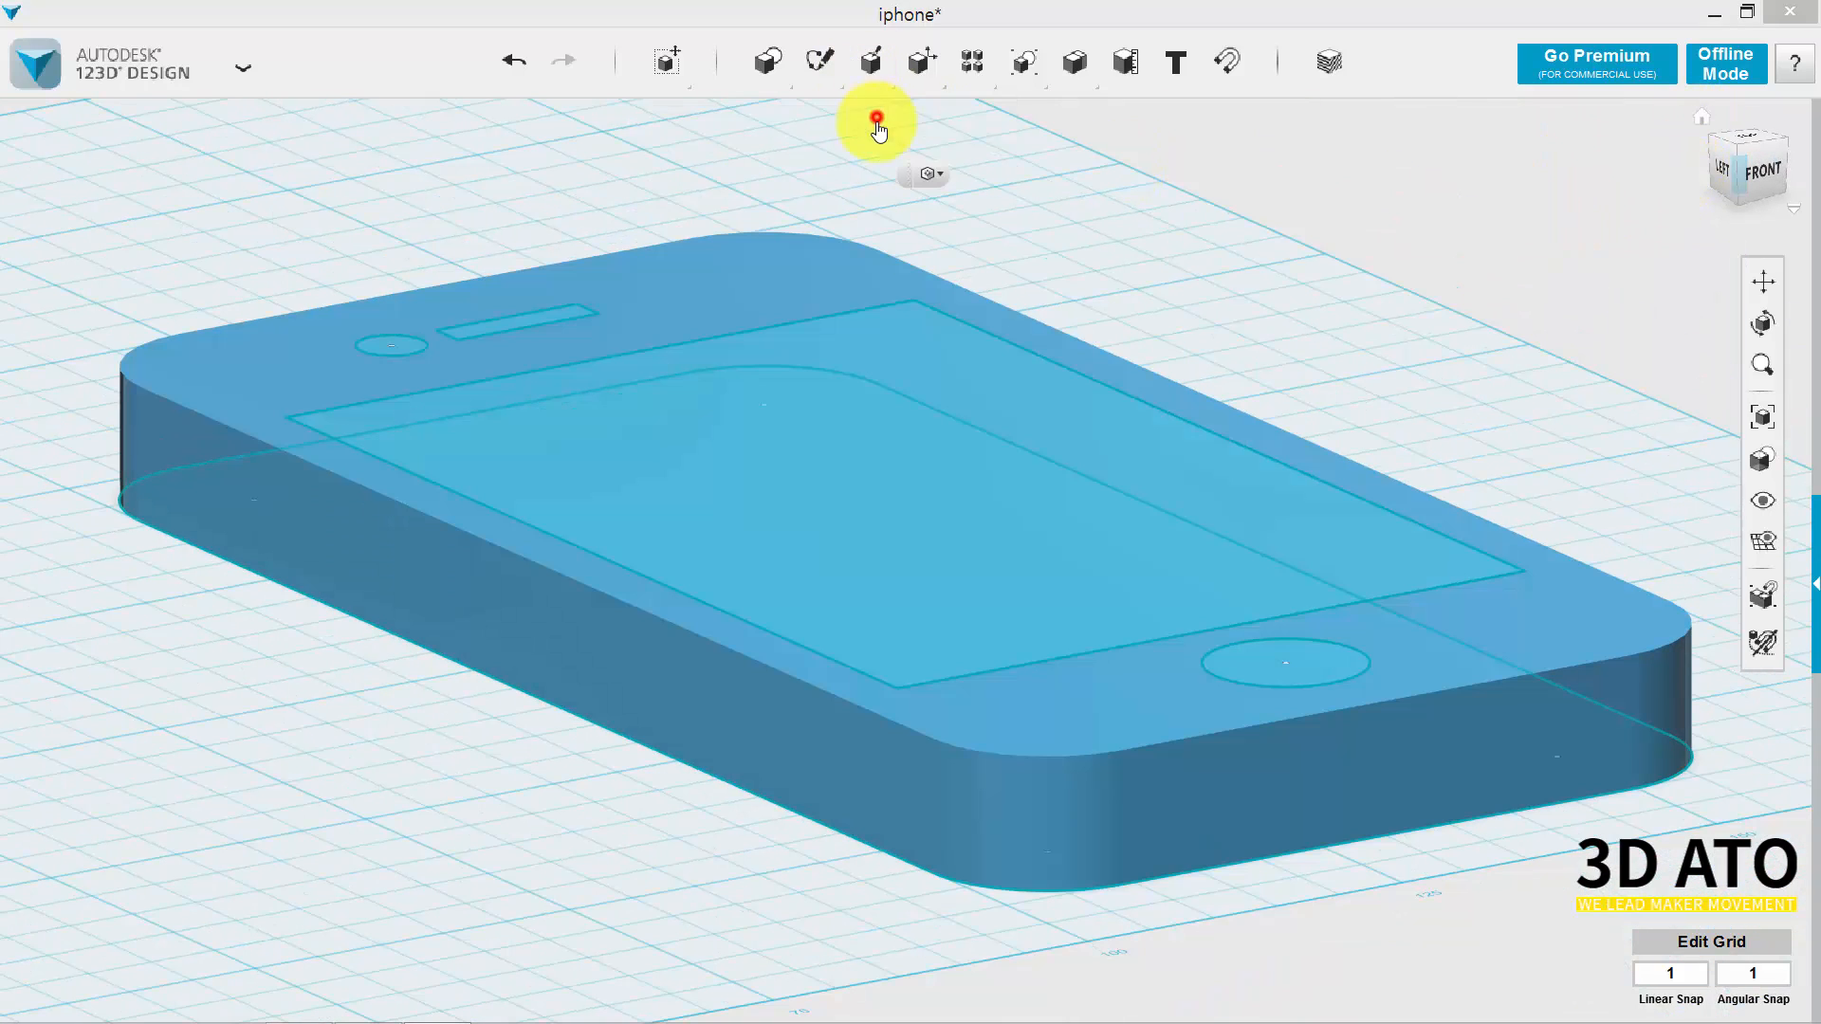
click(951, 488)
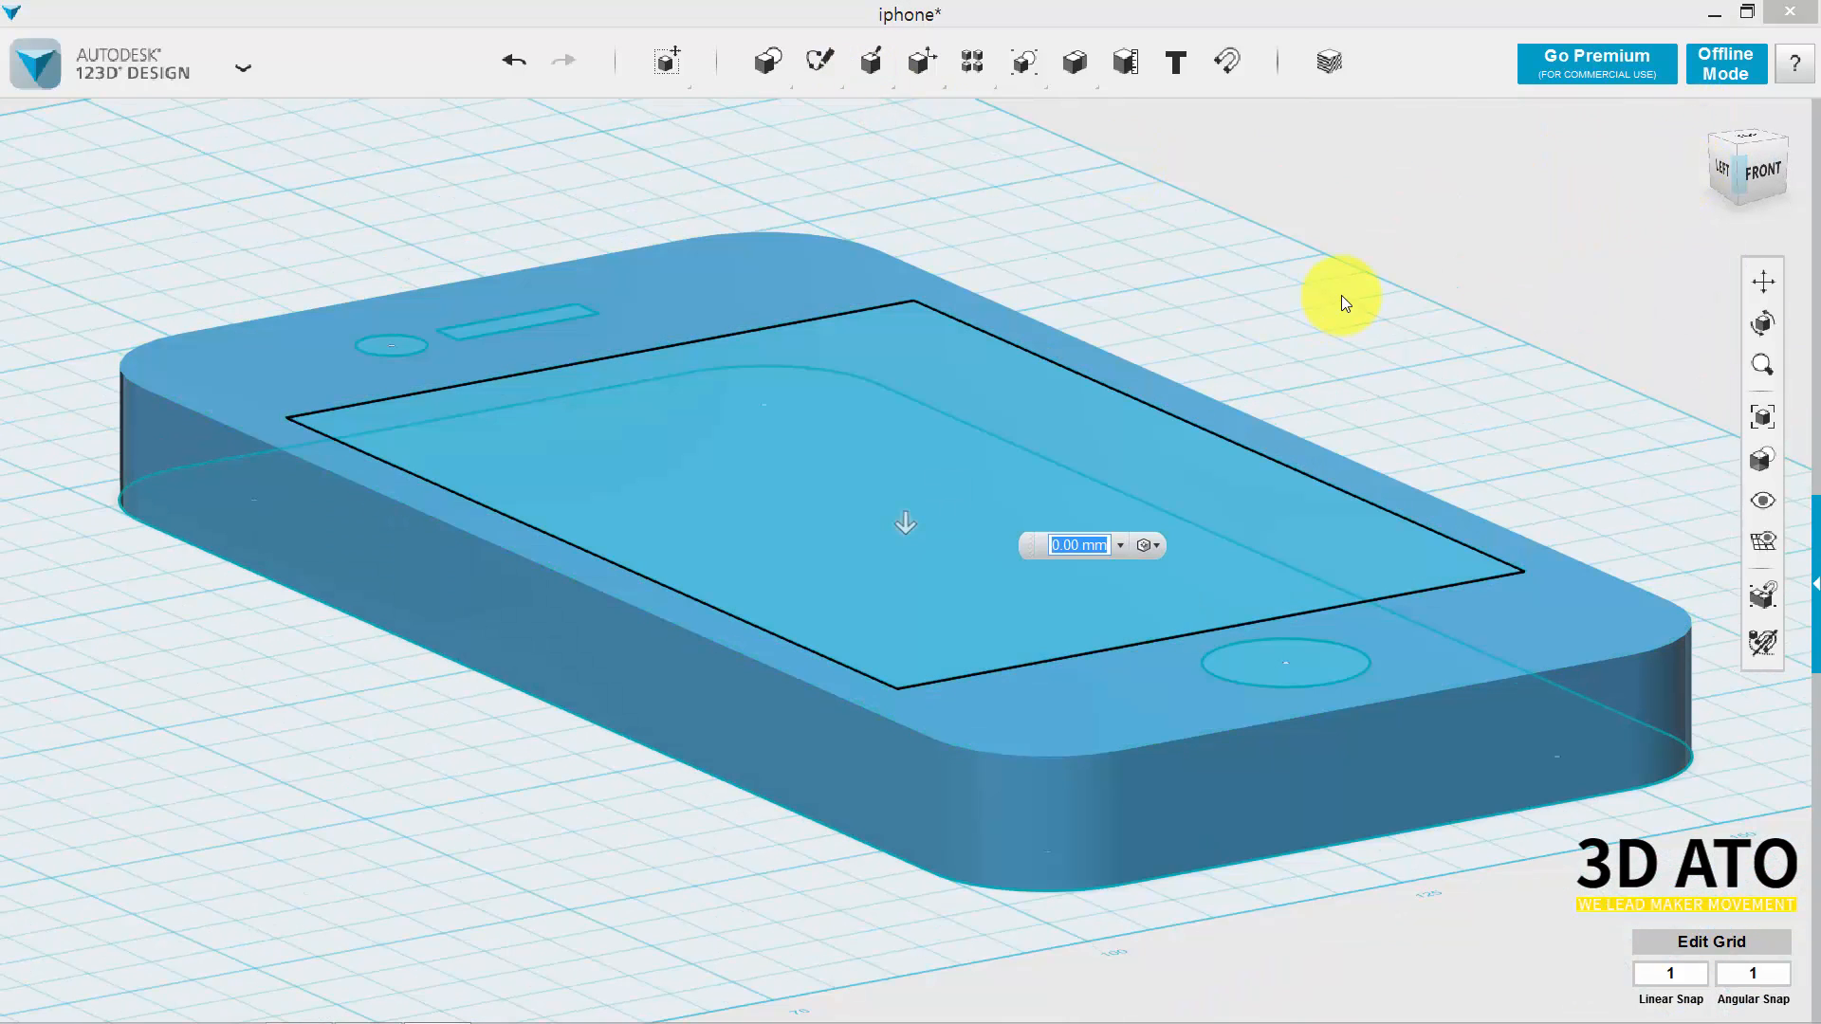
text(0.5)
key(Return)
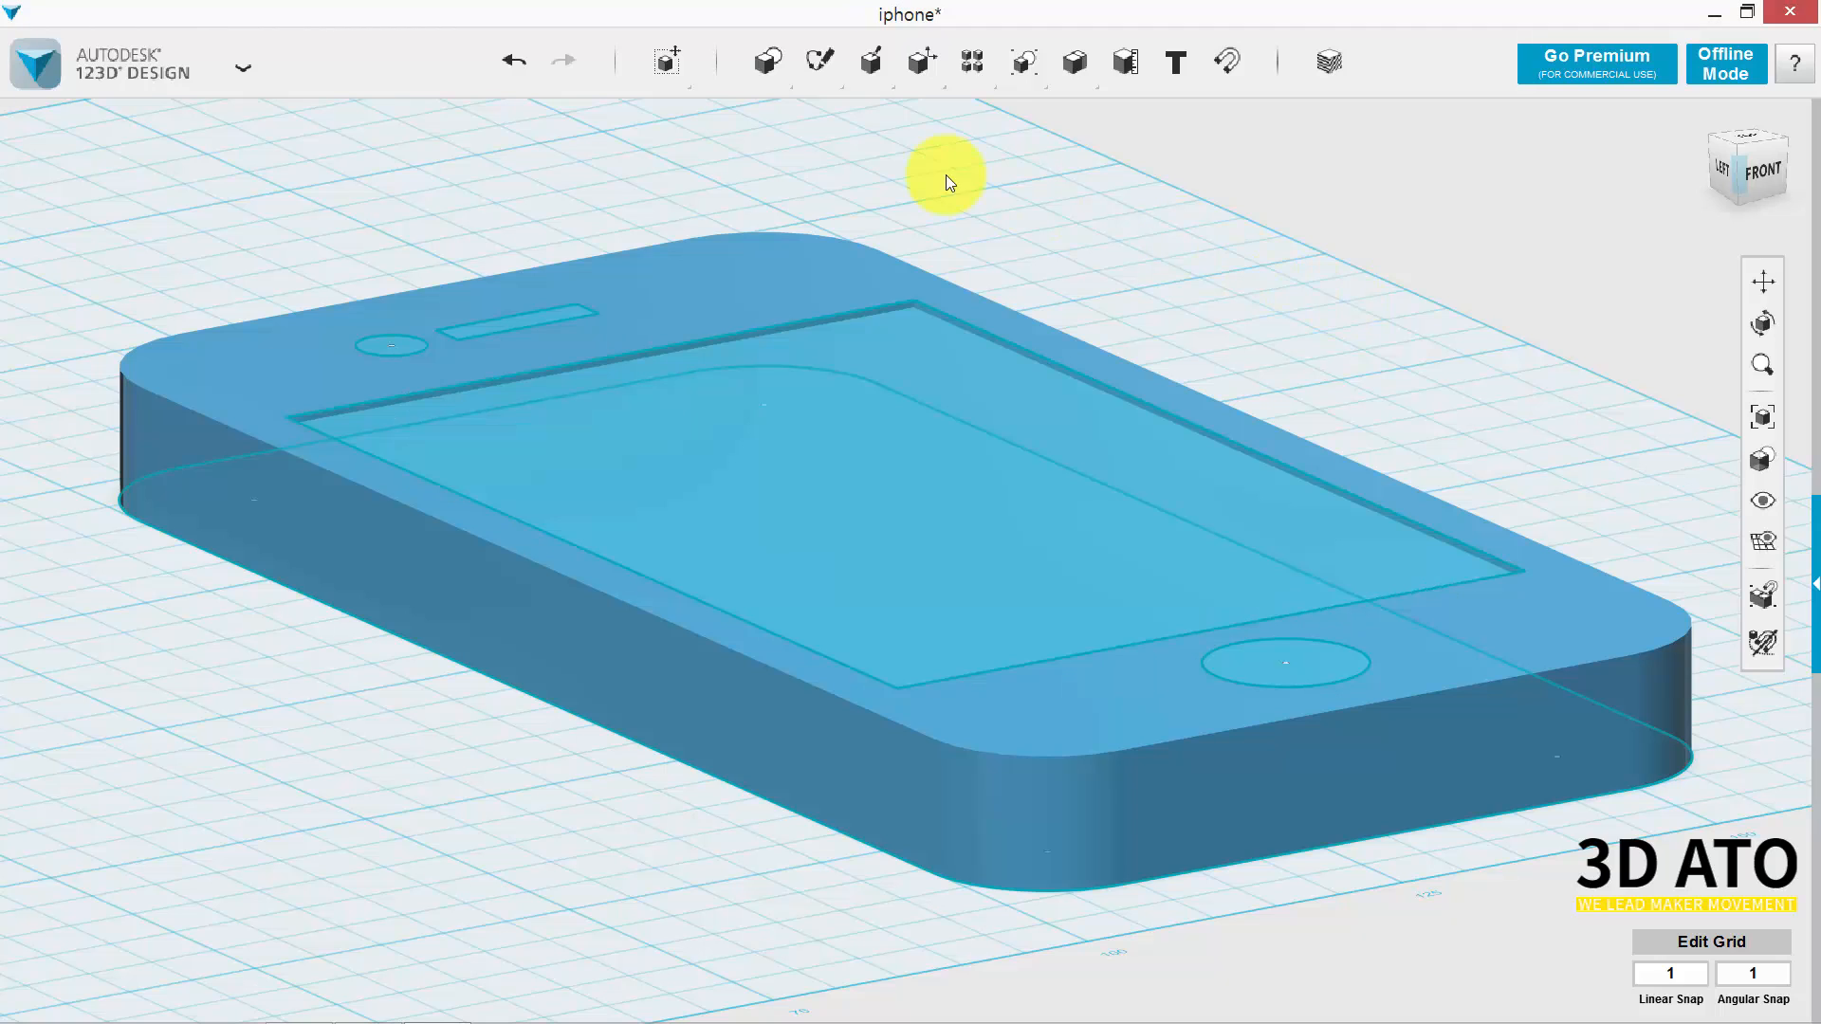
Extrude the home-button circle into the phone body to cut a shallow round recess.
click(866, 114)
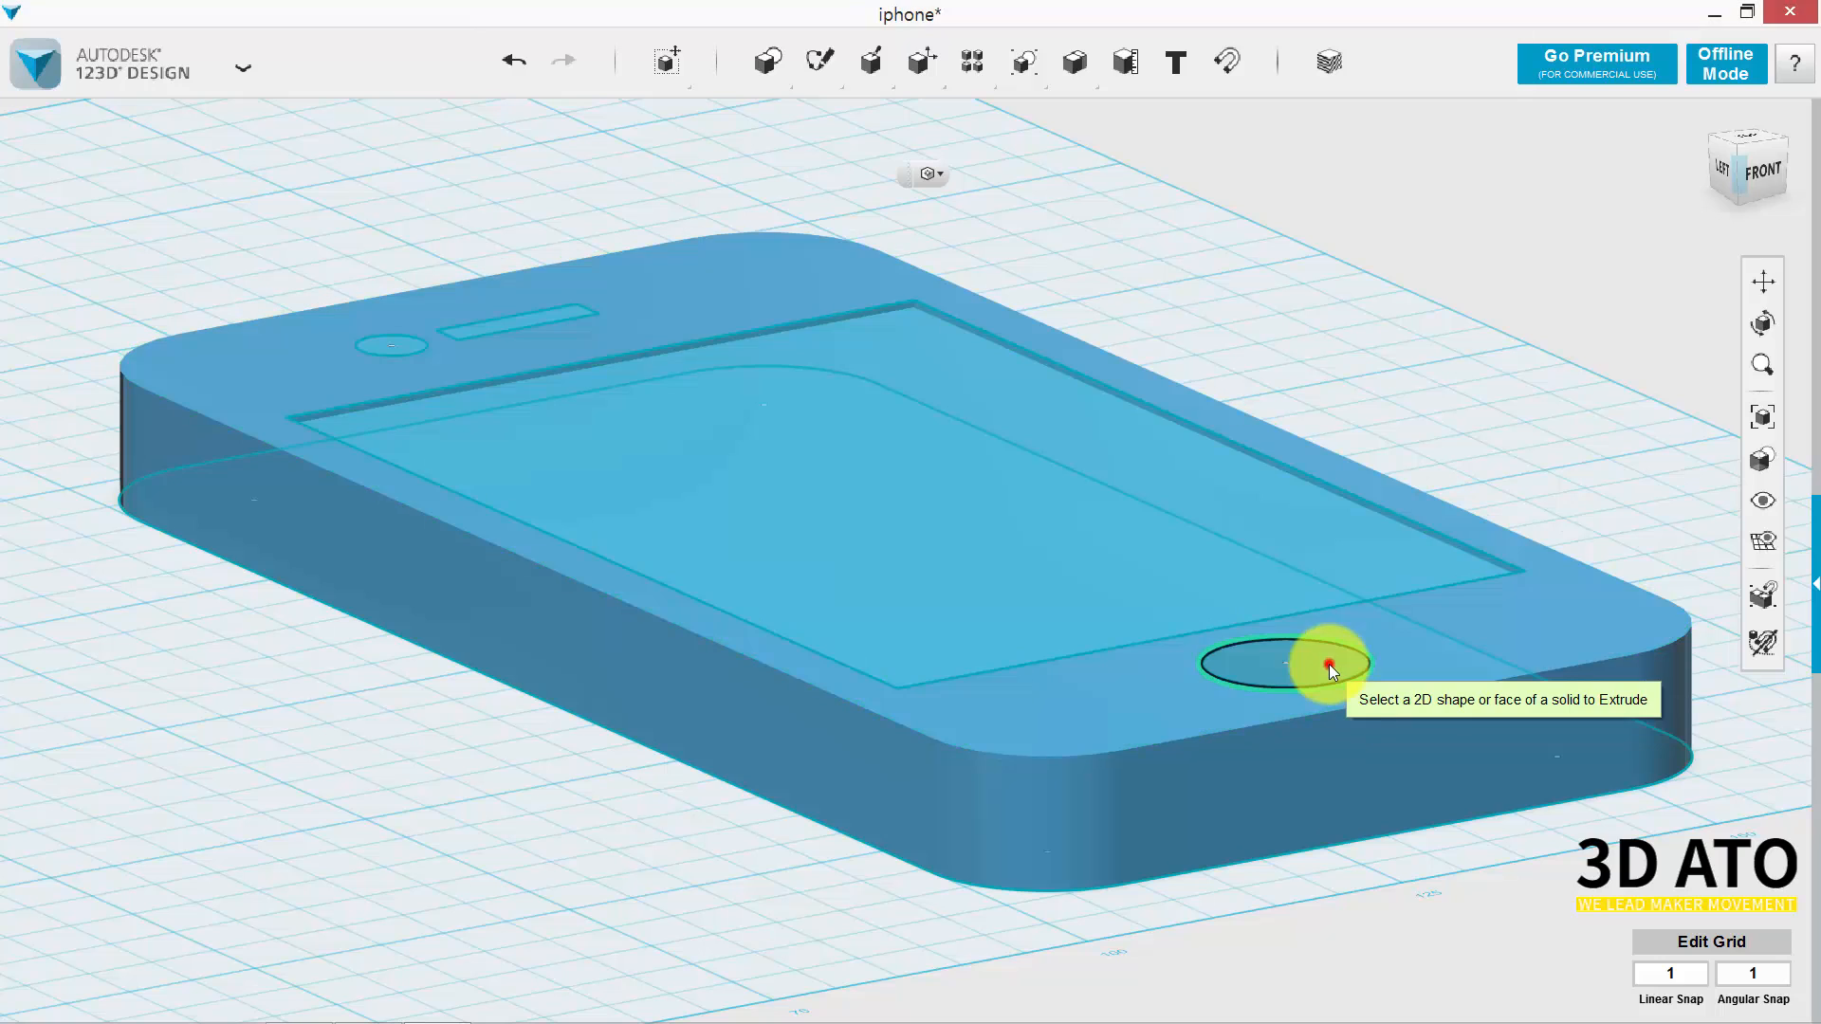
click(1329, 664)
text(0)
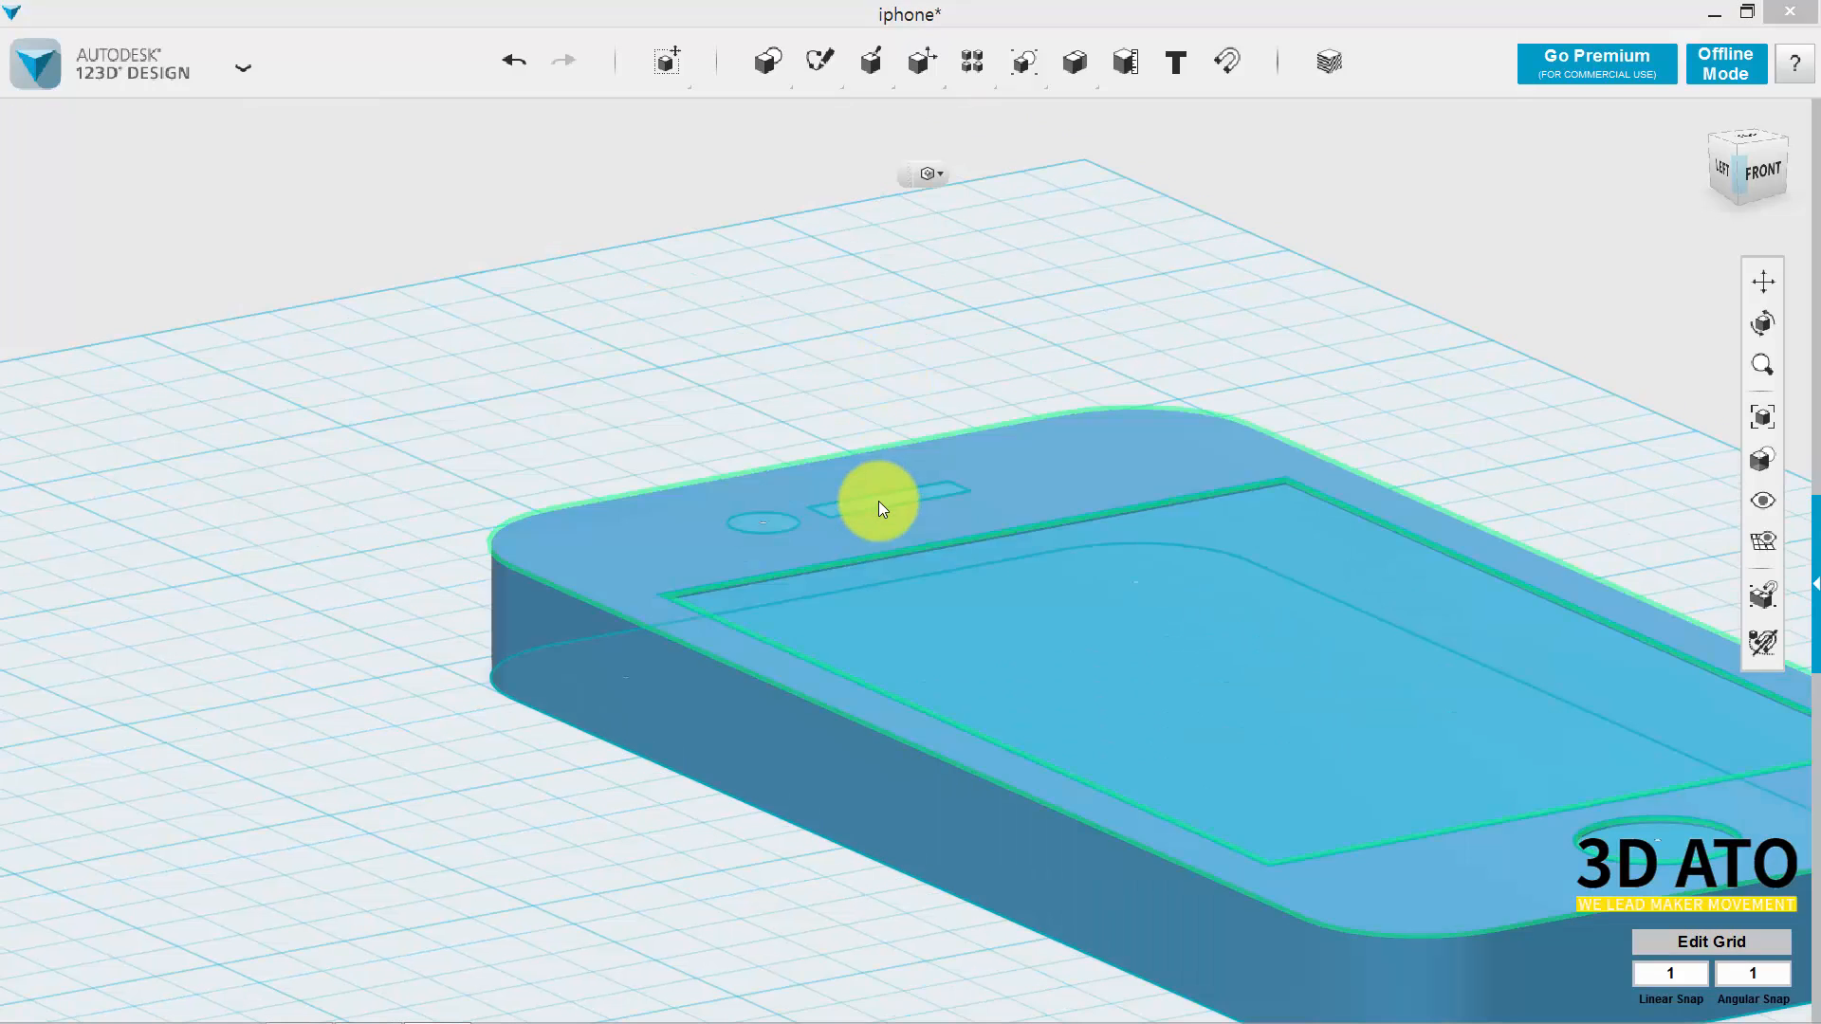
Cut the speaker rectangle and the camera circle into the phone body with Extrude, using -1 mm for the circle.
click(878, 501)
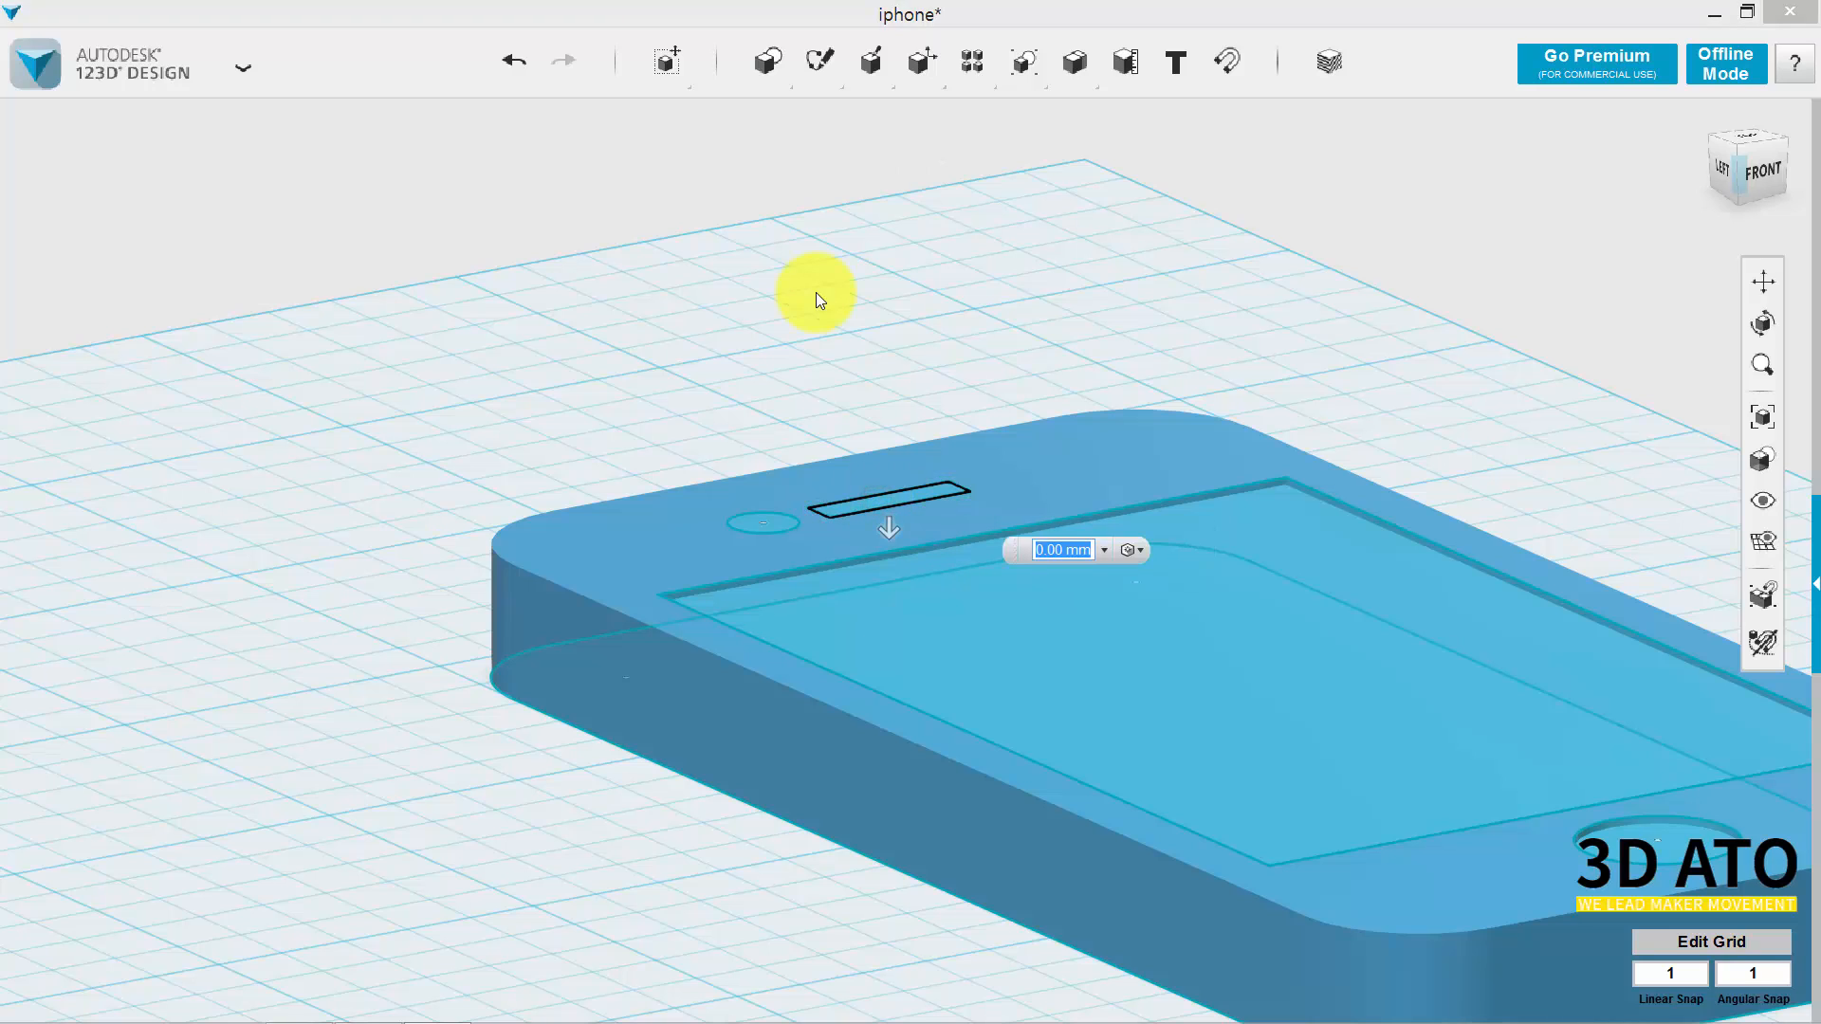
click(816, 292)
click(768, 522)
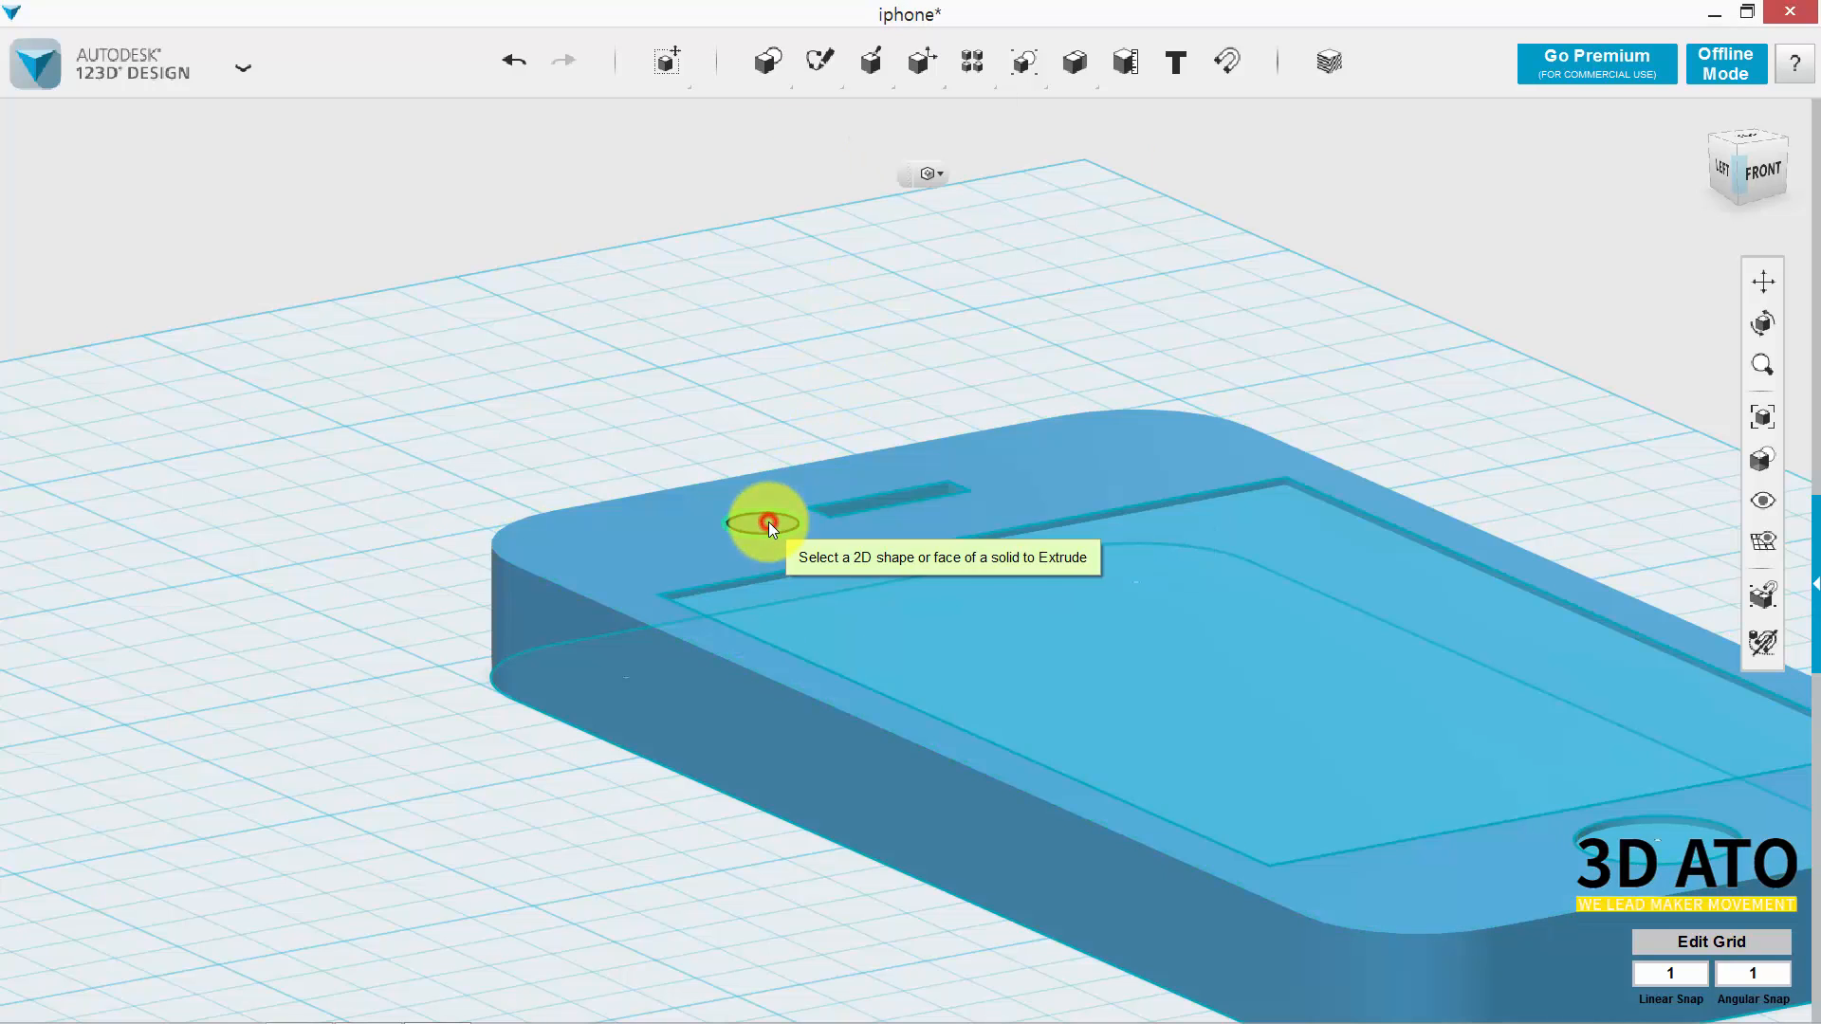
text(-1)
click(1346, 334)
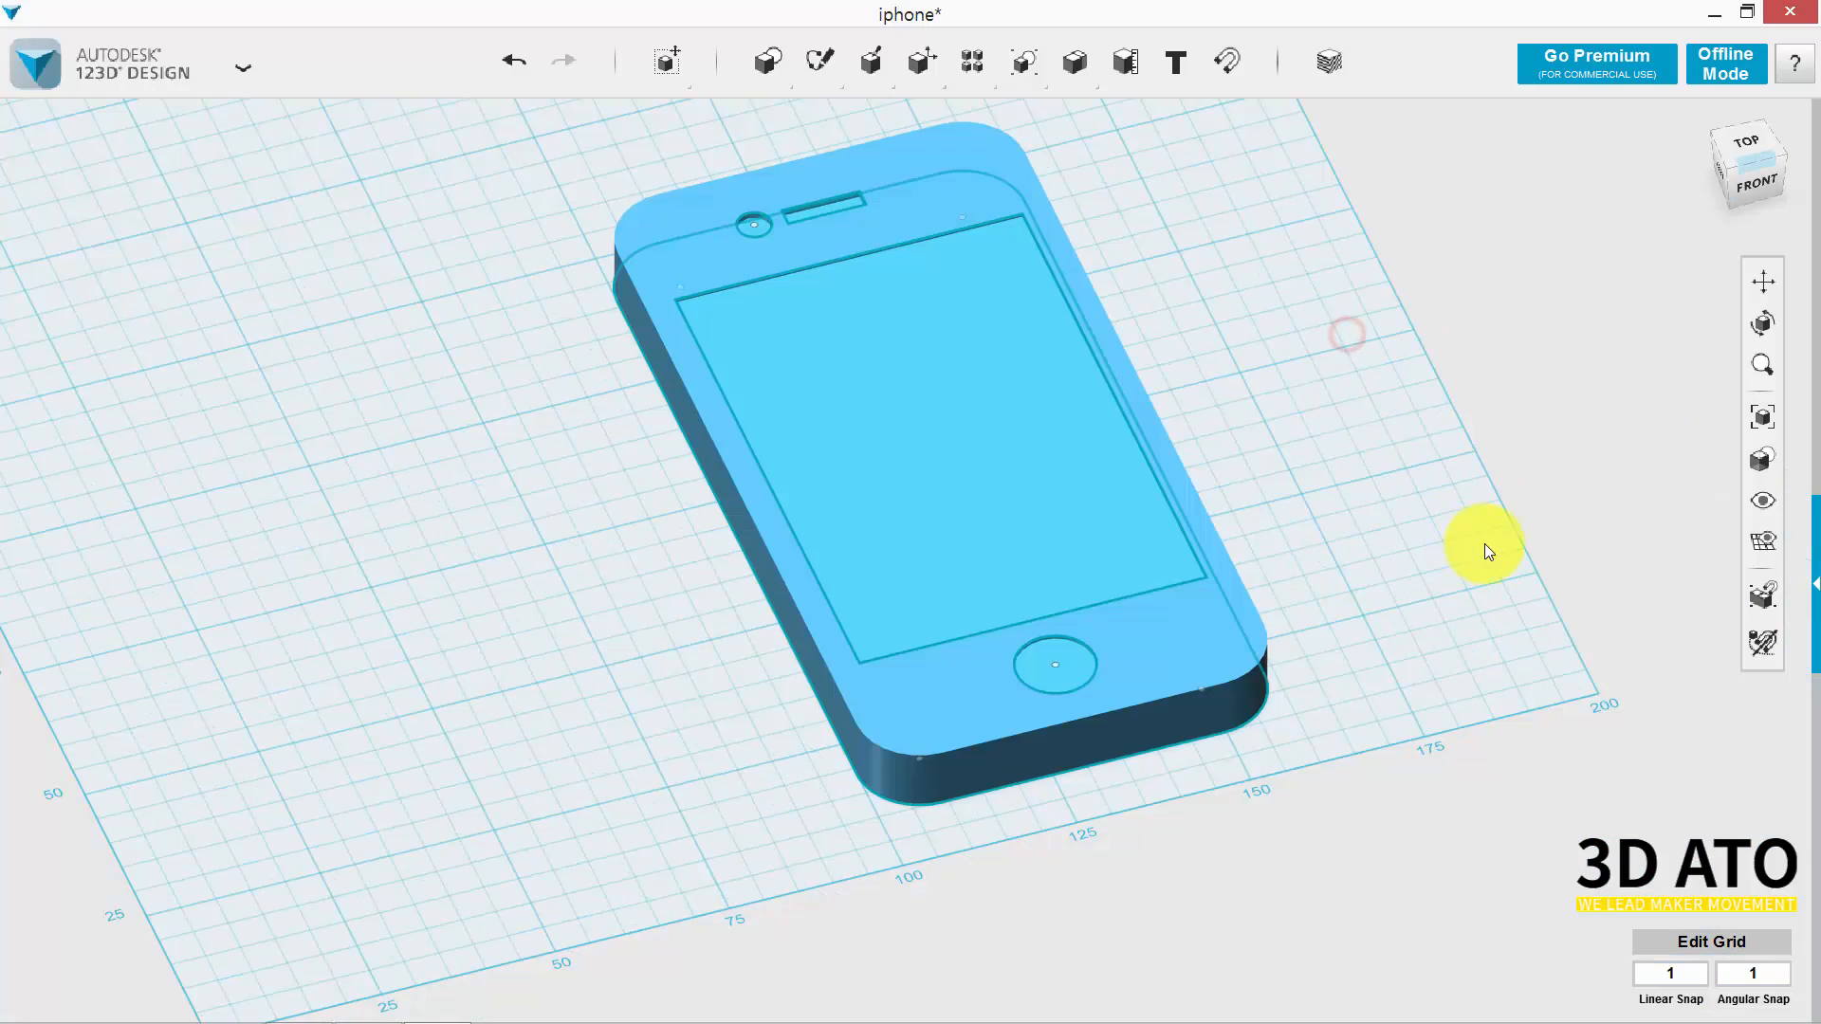
Hide all sketches so that only the solid phone body is displayed.
mouse_move(1756, 500)
click(1681, 588)
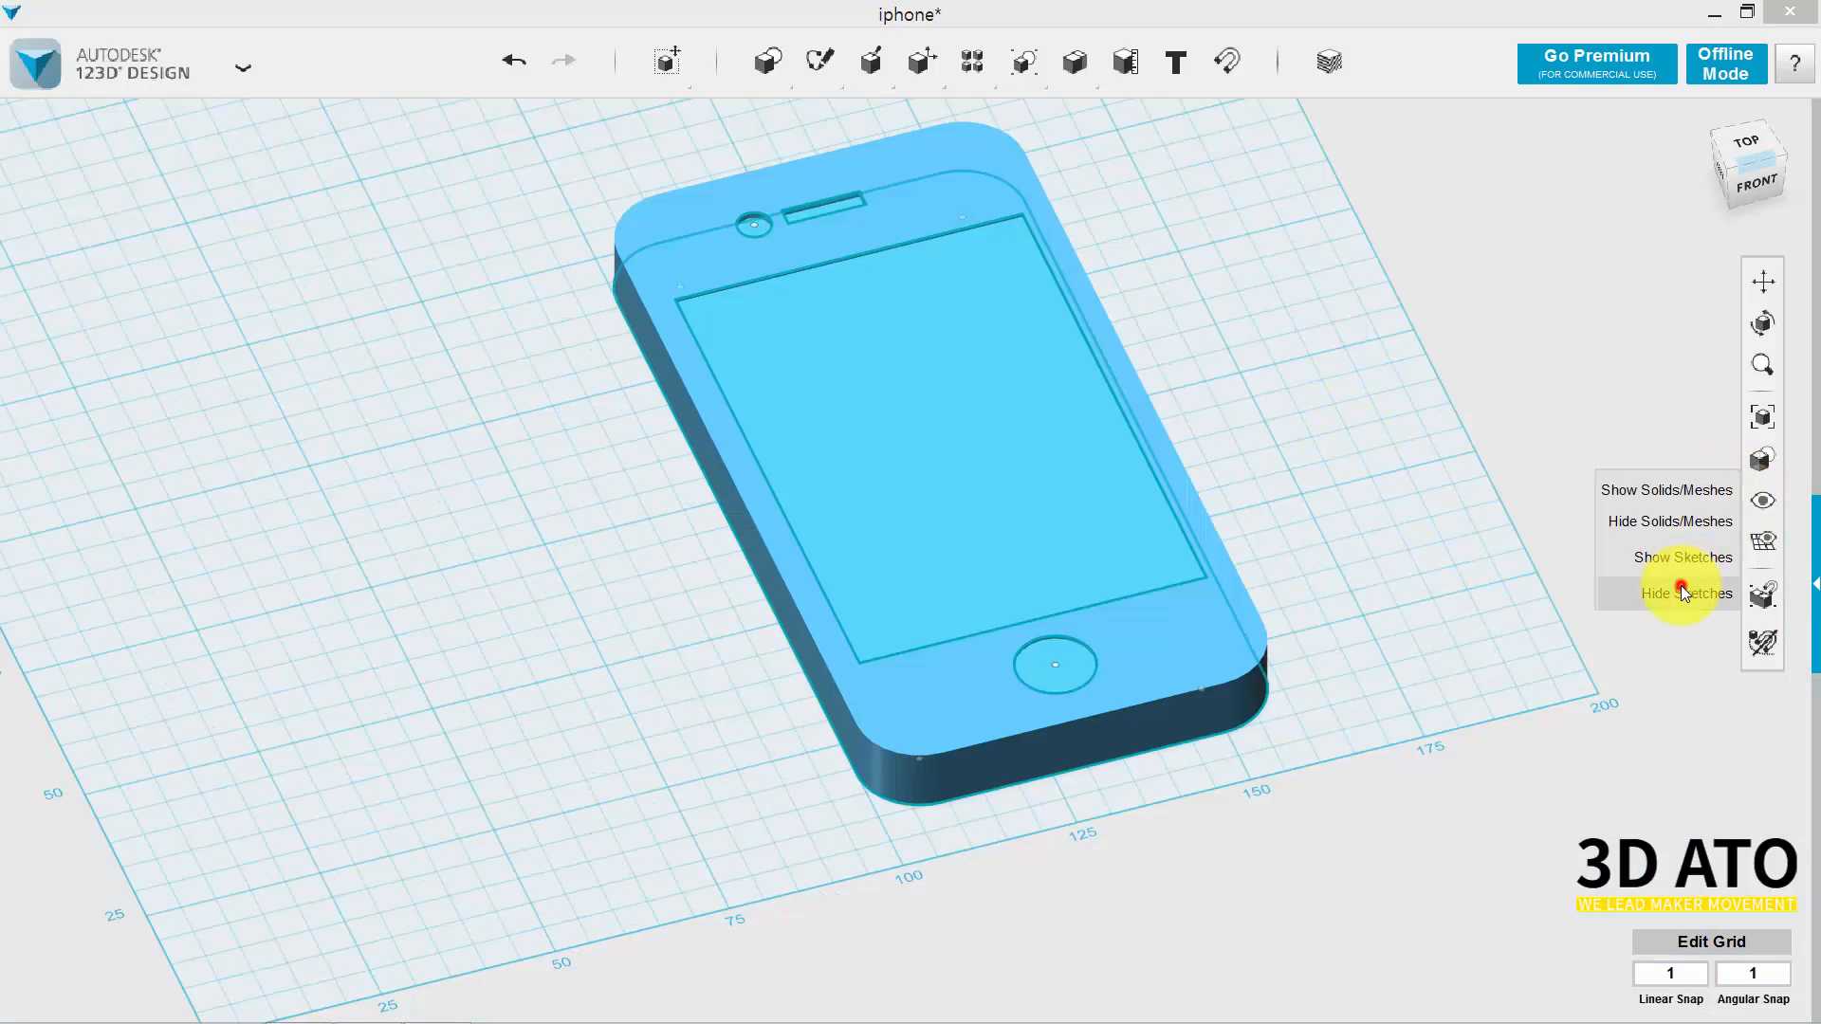
mouse_move(1312, 488)
right_down()
mouse_move(1309, 443)
mouse_move(1318, 500)
mouse_move(1387, 504)
mouse_move(1407, 459)
right_up()
Fillet the inner bottom edge of the home-button recess with a radius of 5.
scroll(1096, 354, up, 5)
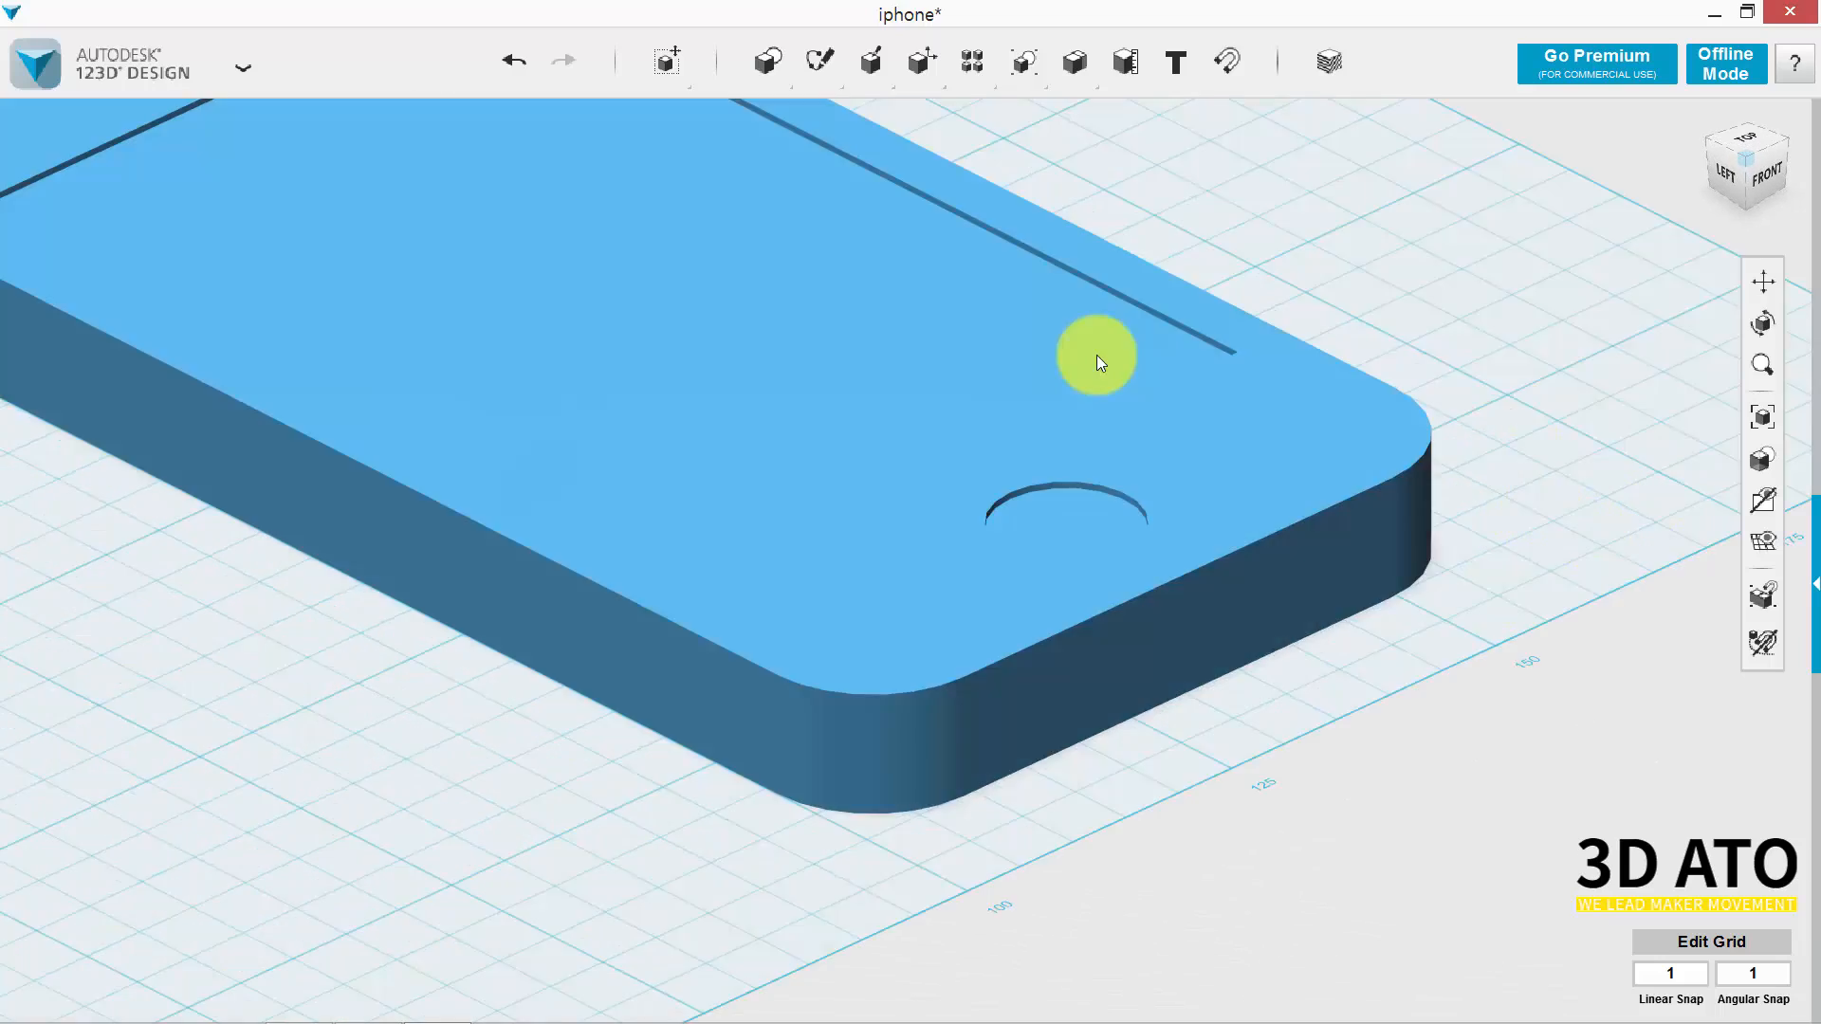
scroll(1096, 355, up, 3)
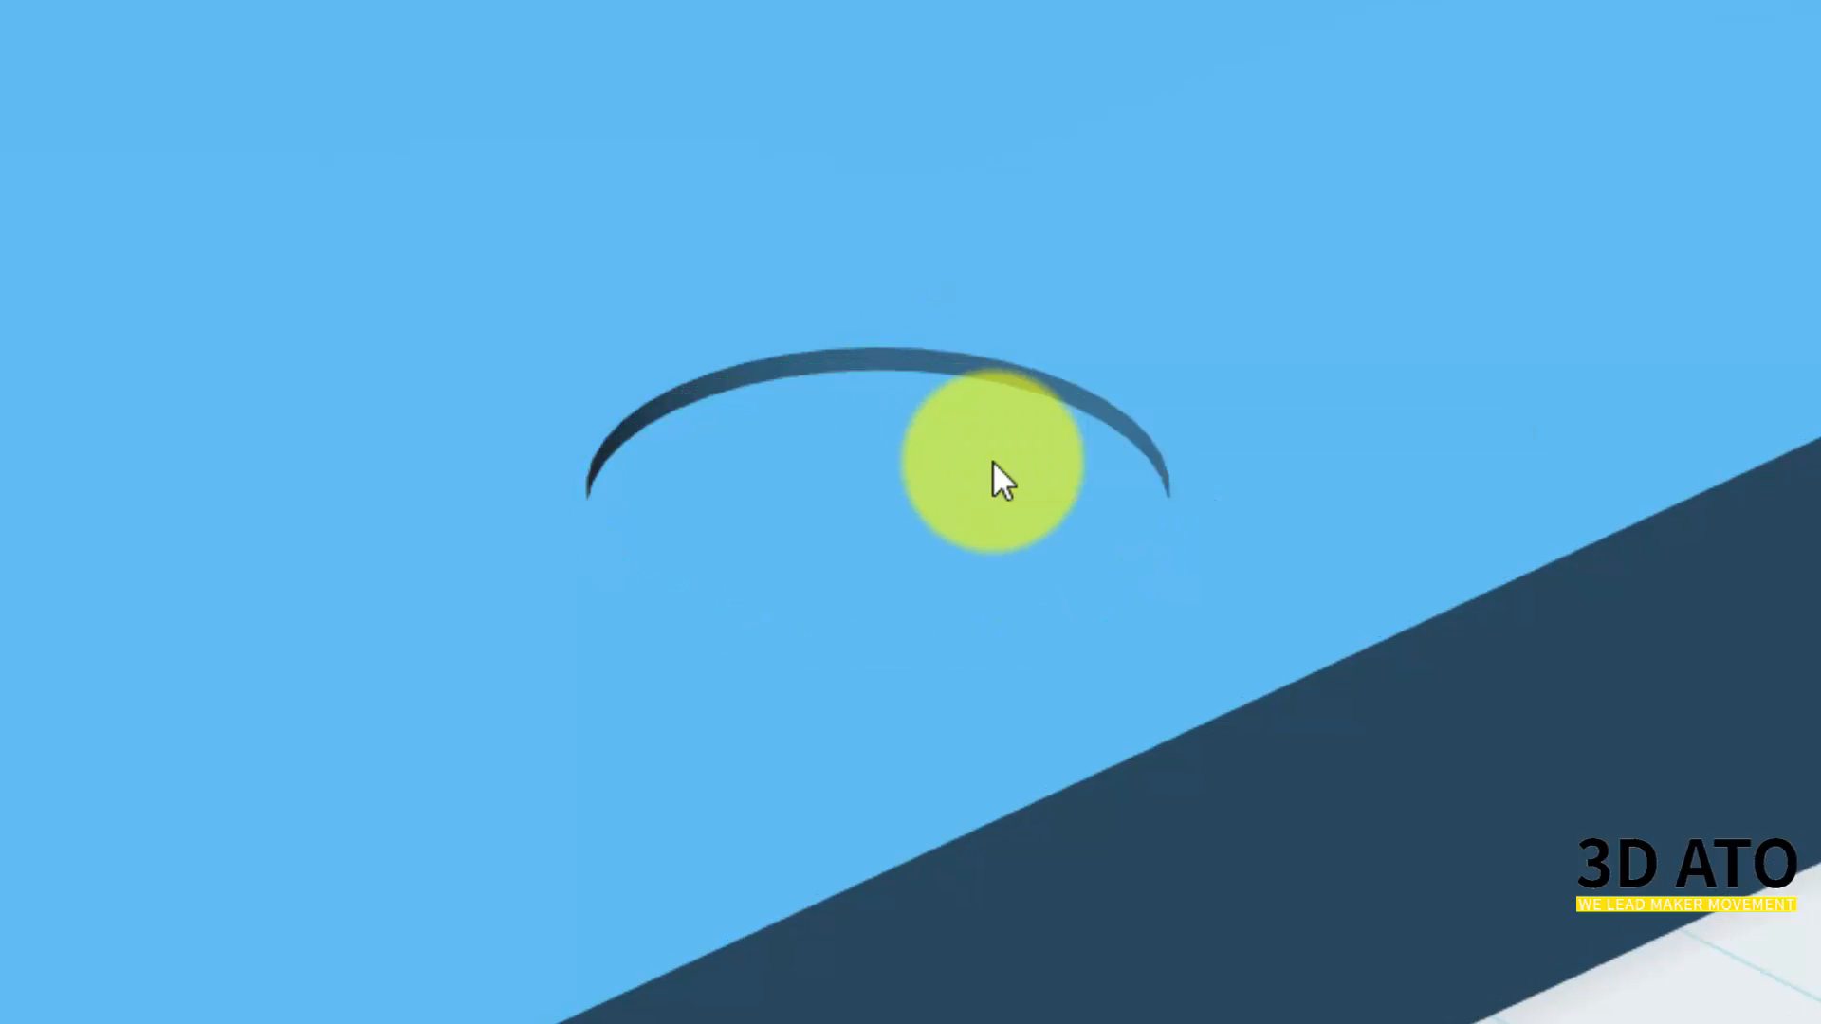
scroll(992, 457, up, 3)
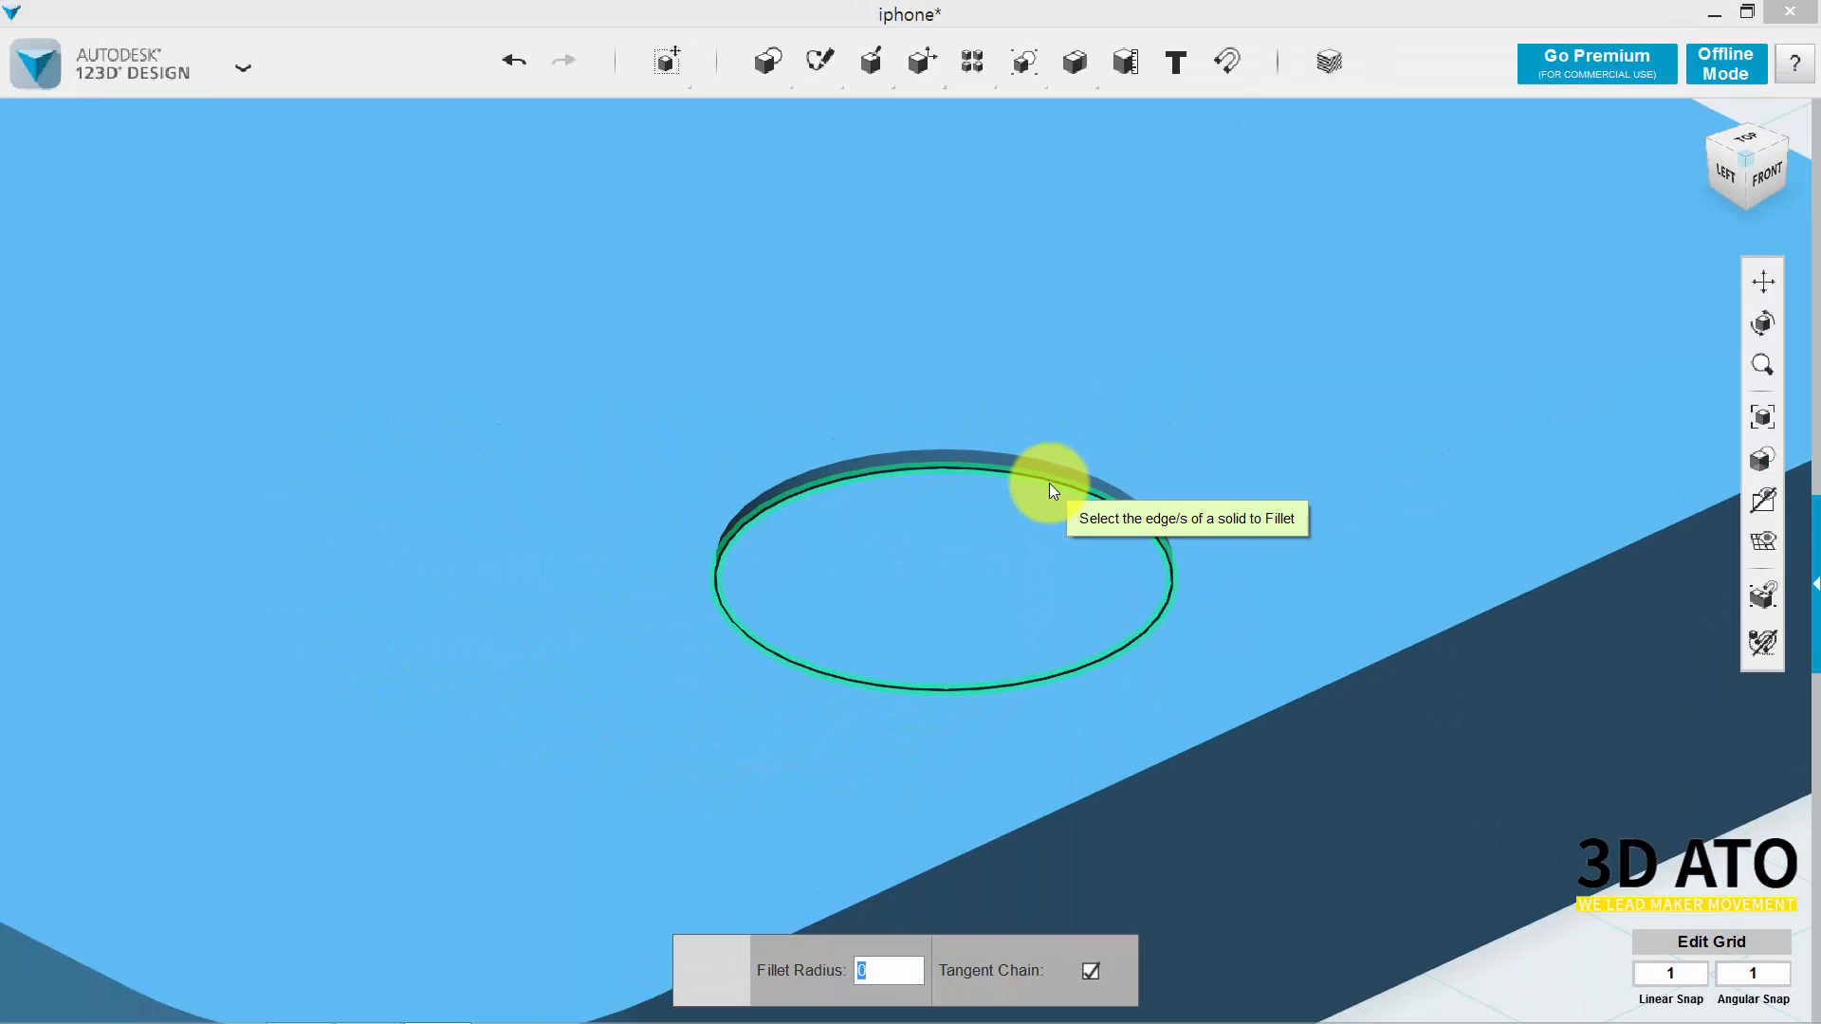
click(1049, 491)
click(894, 970)
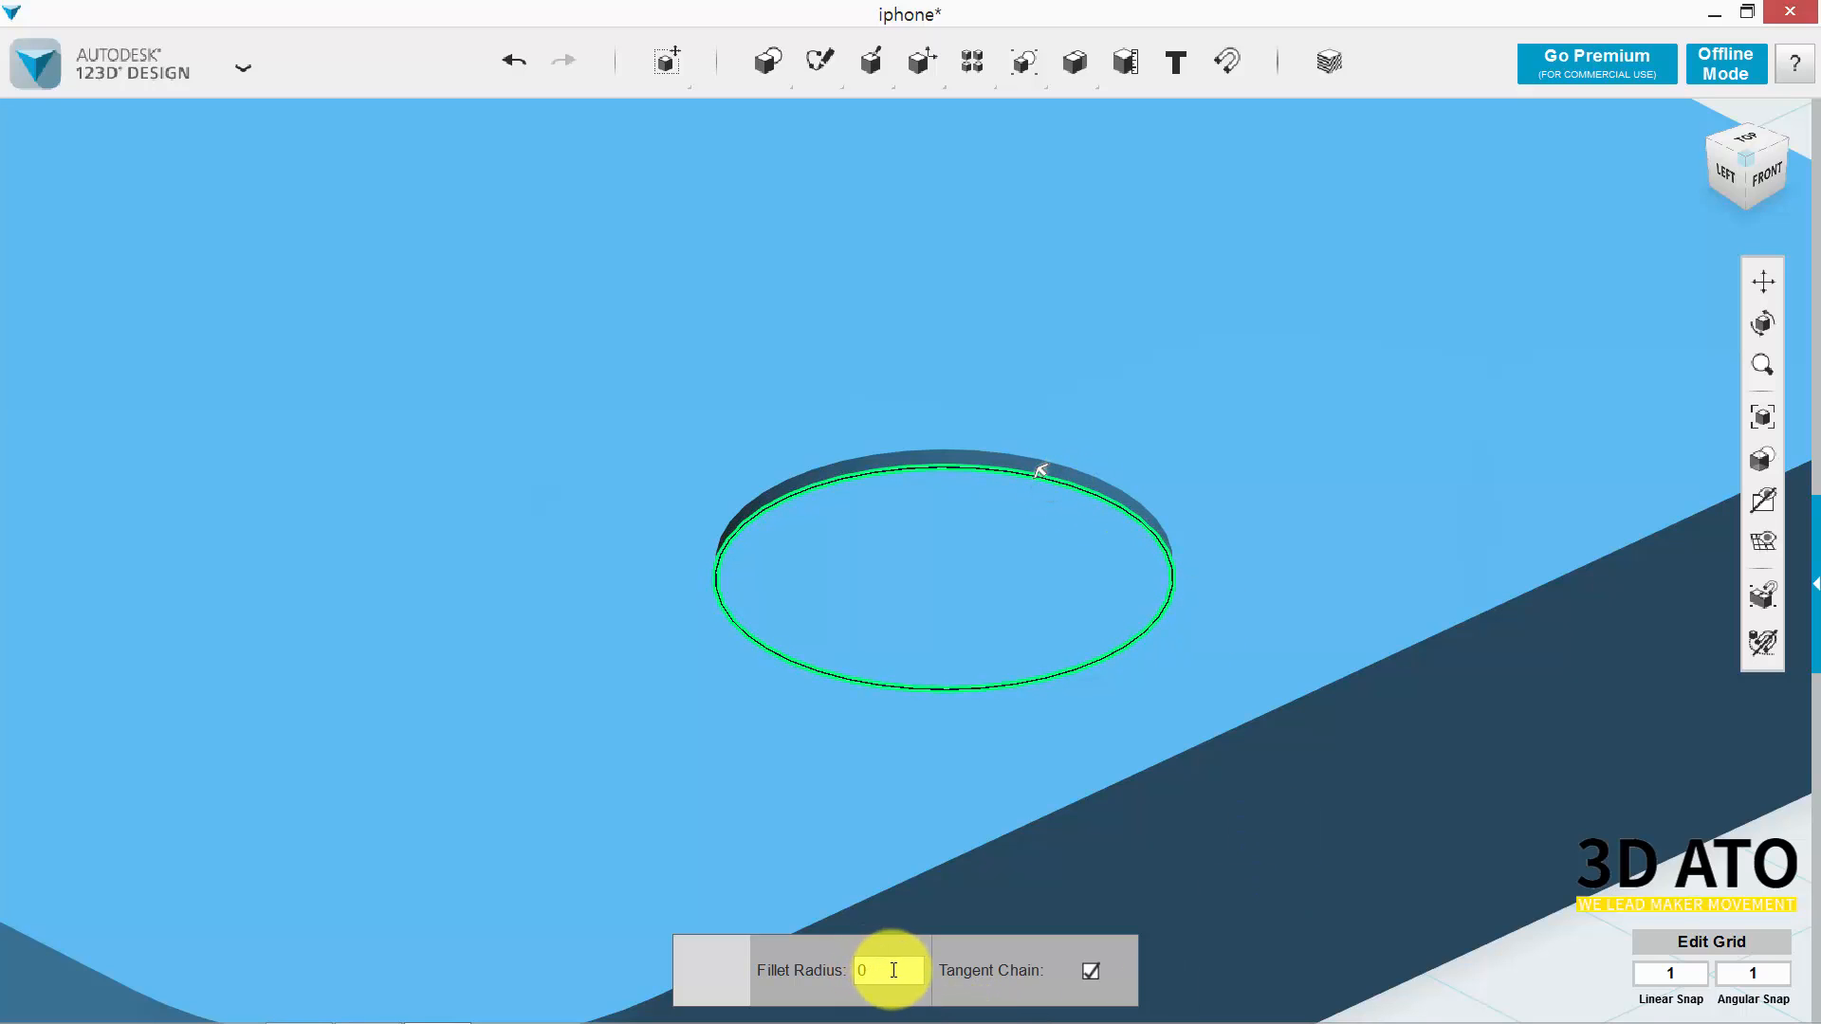
text(5)
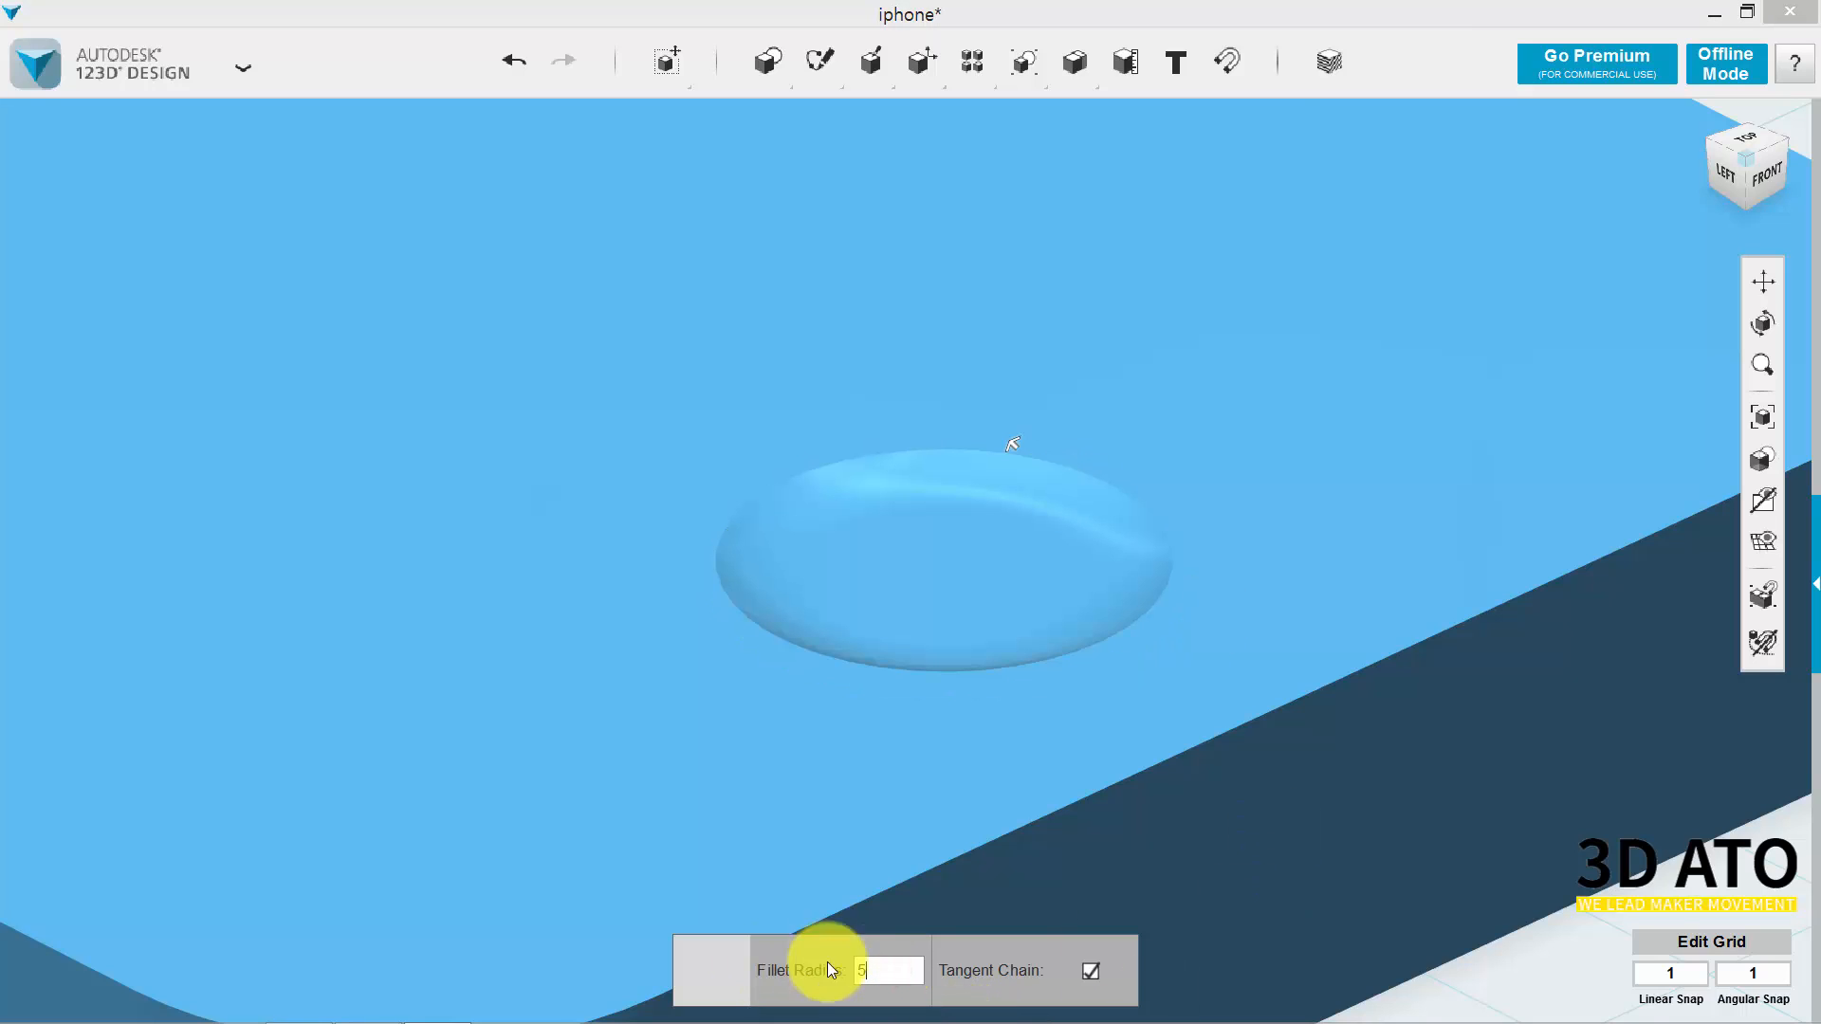
scroll(1412, 919, down, 7)
key(Return)
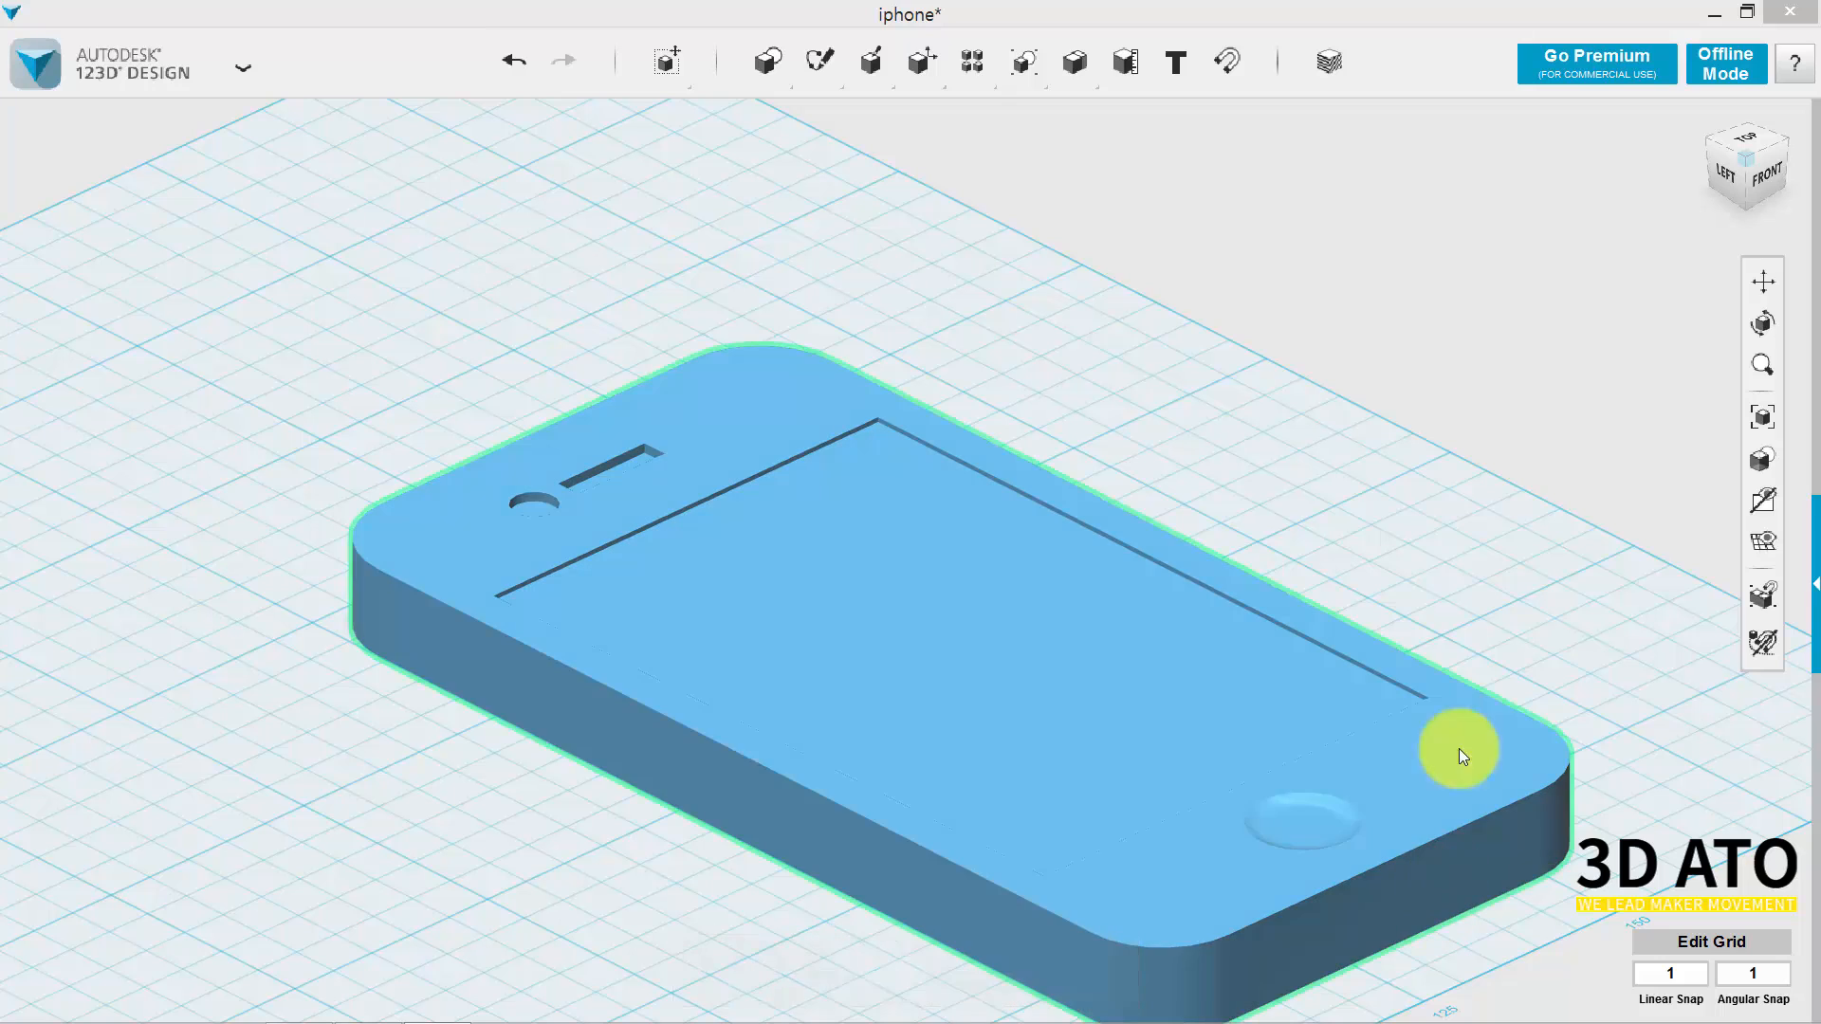
click(1475, 529)
Project the bottom face of the speaker recess into a new sketch as a rectangle.
scroll(1059, 542, up, 3)
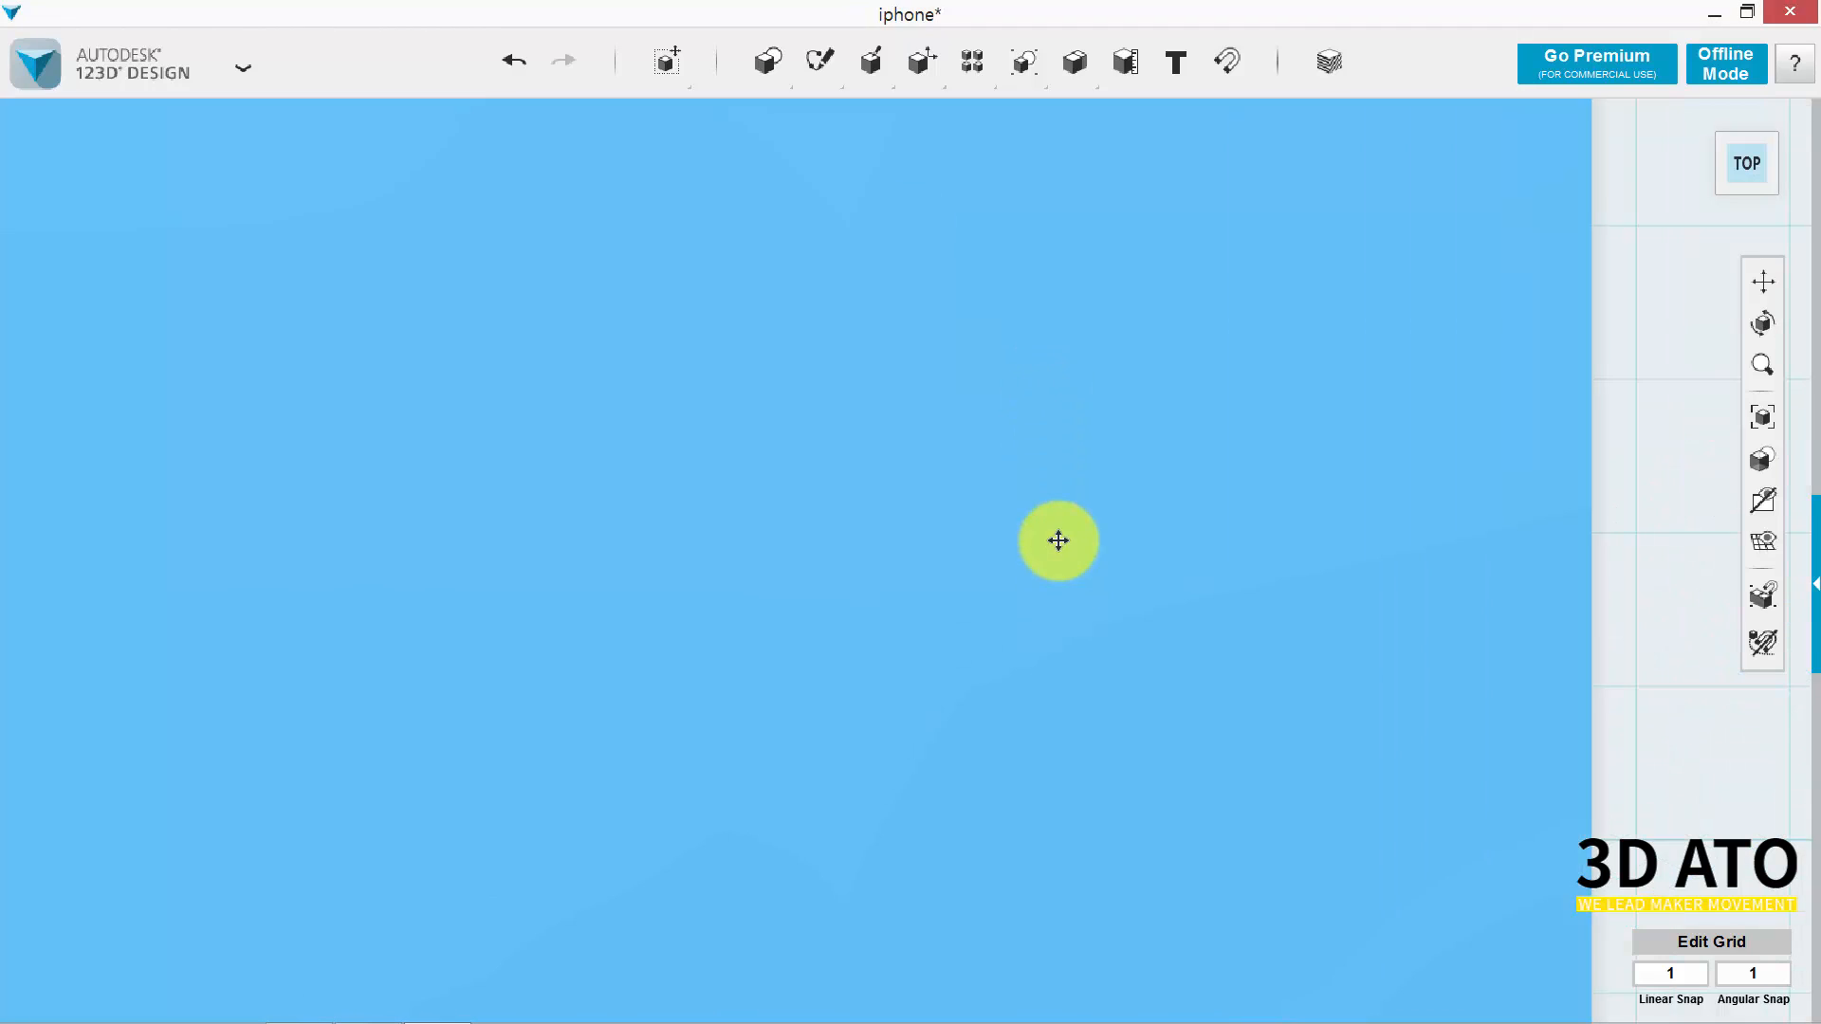
middle_drag(1060, 542, 1137, 871)
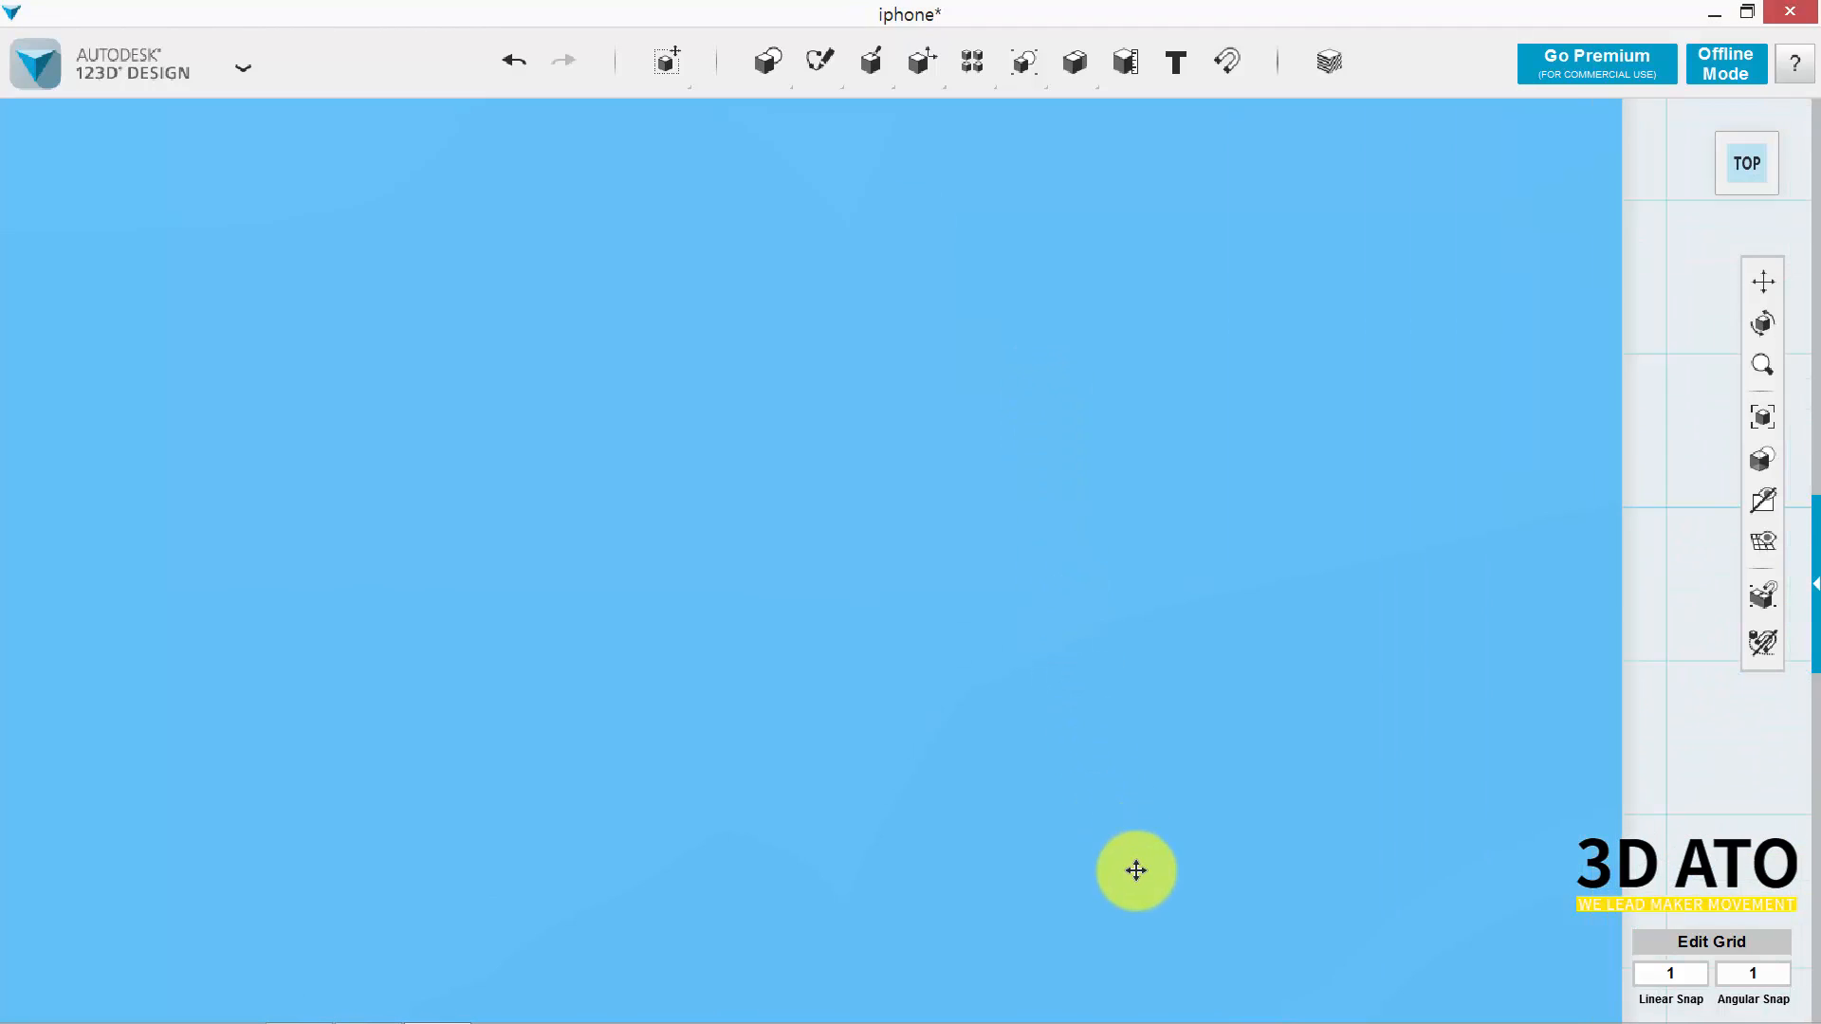
scroll(1016, 378, down, 4)
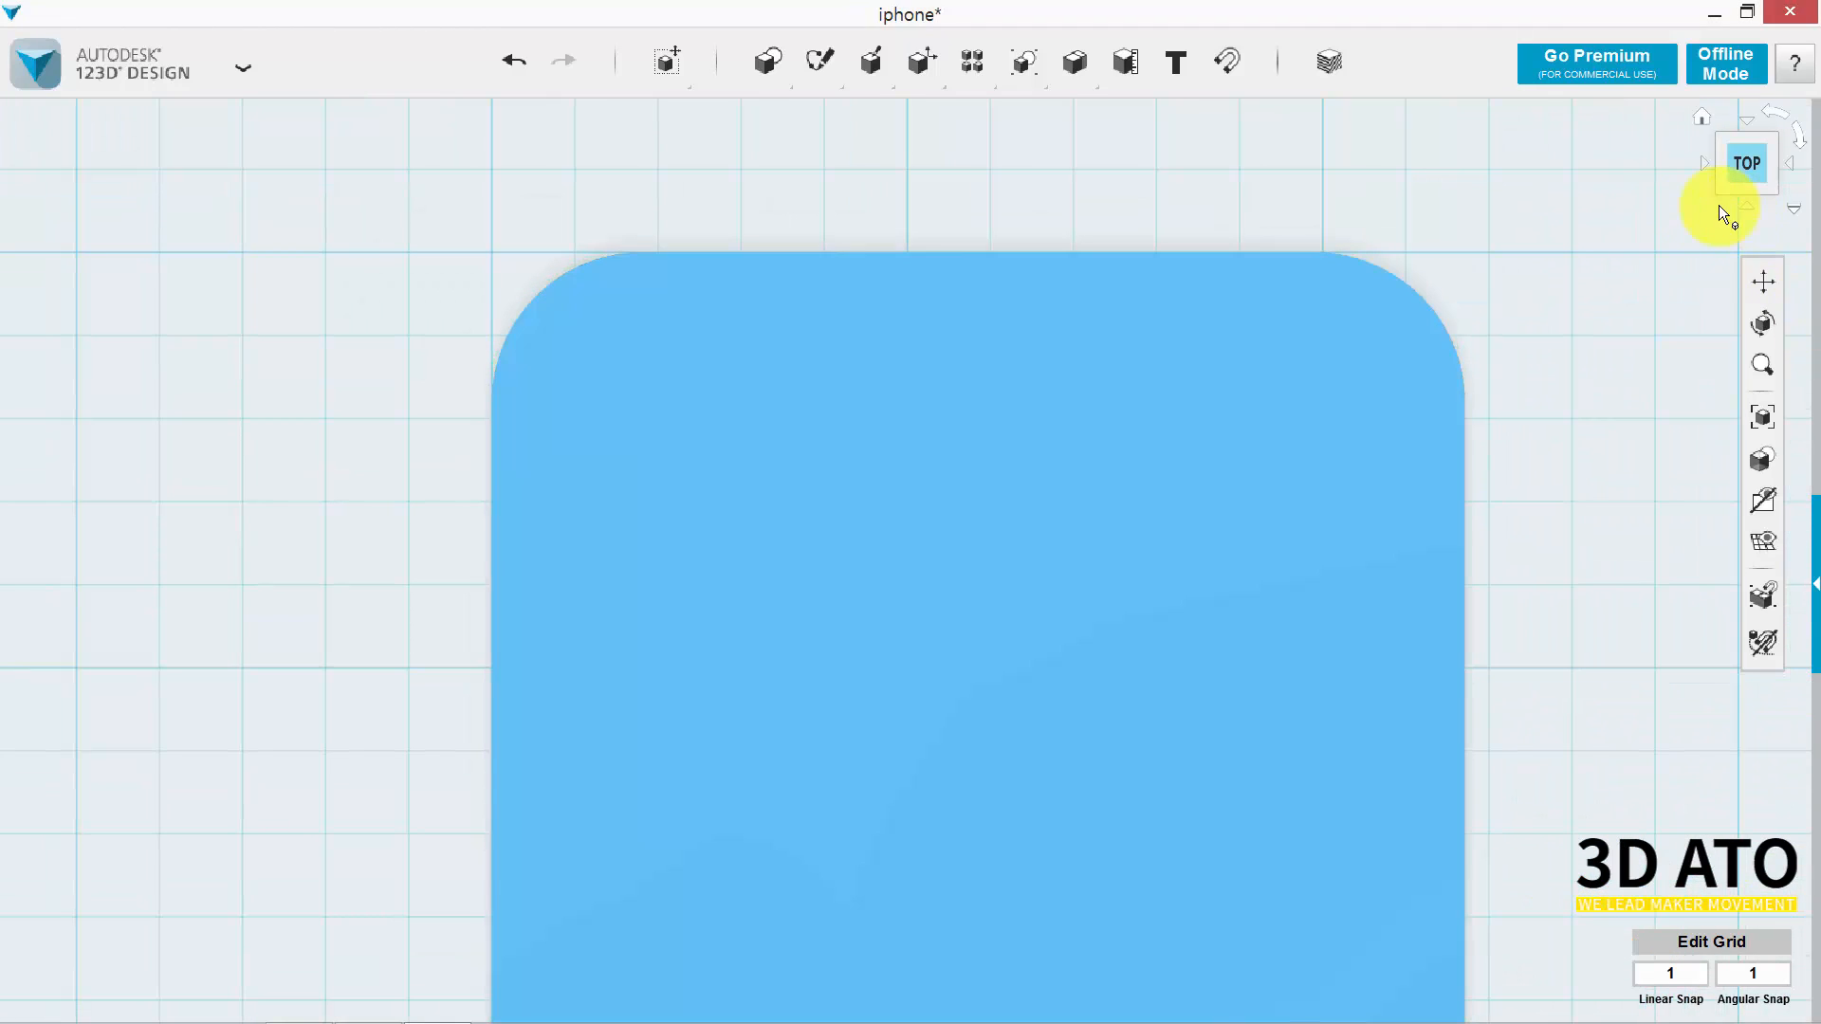
mouse_move(818, 68)
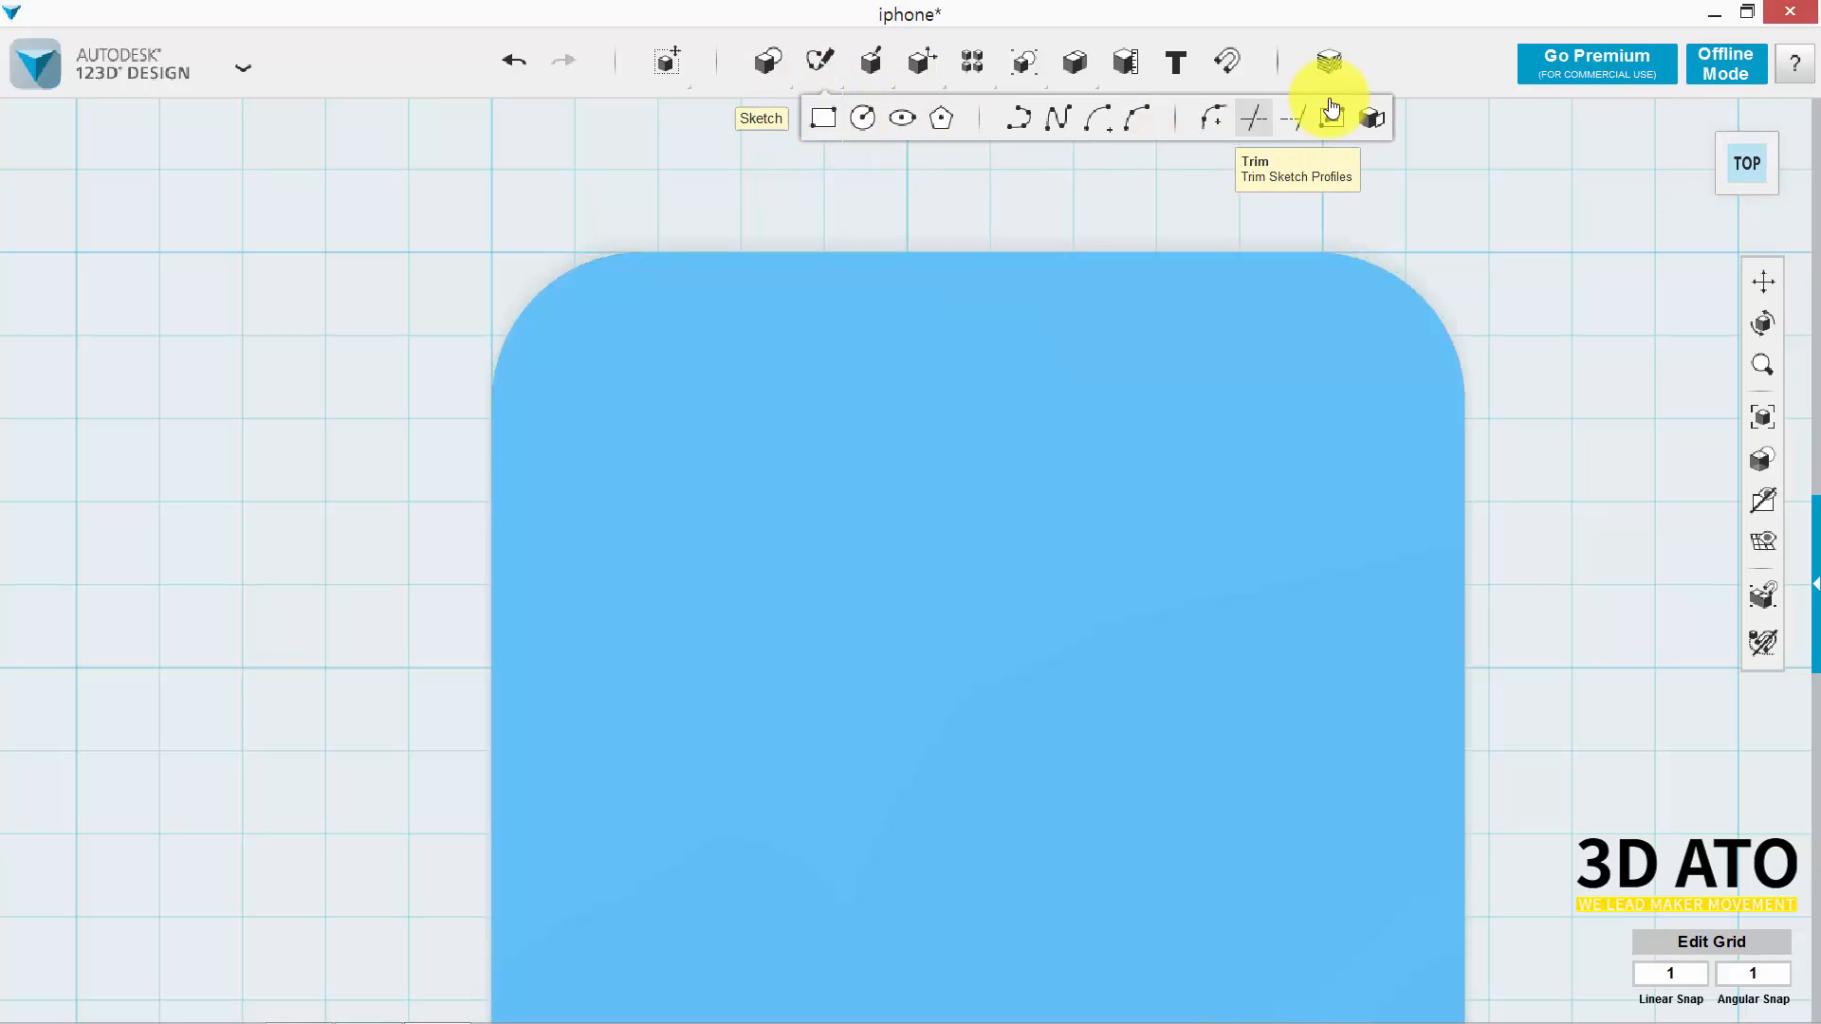
click(1371, 114)
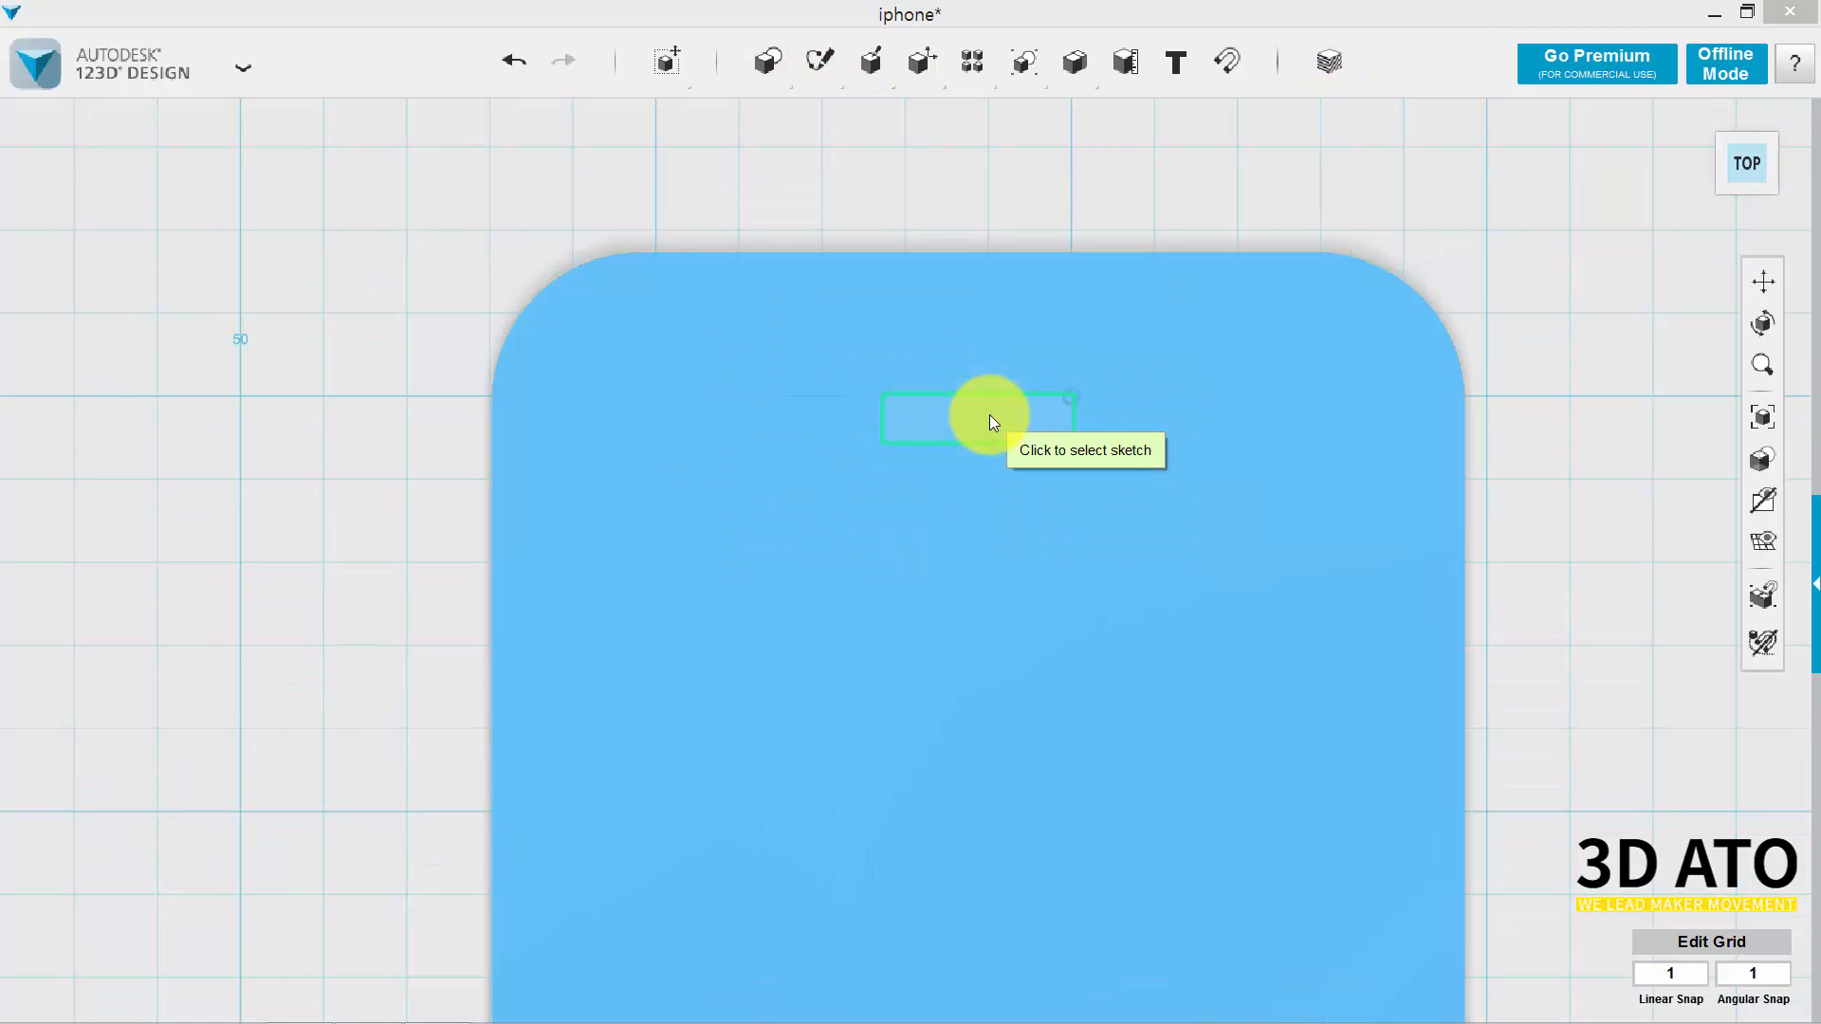
click(990, 417)
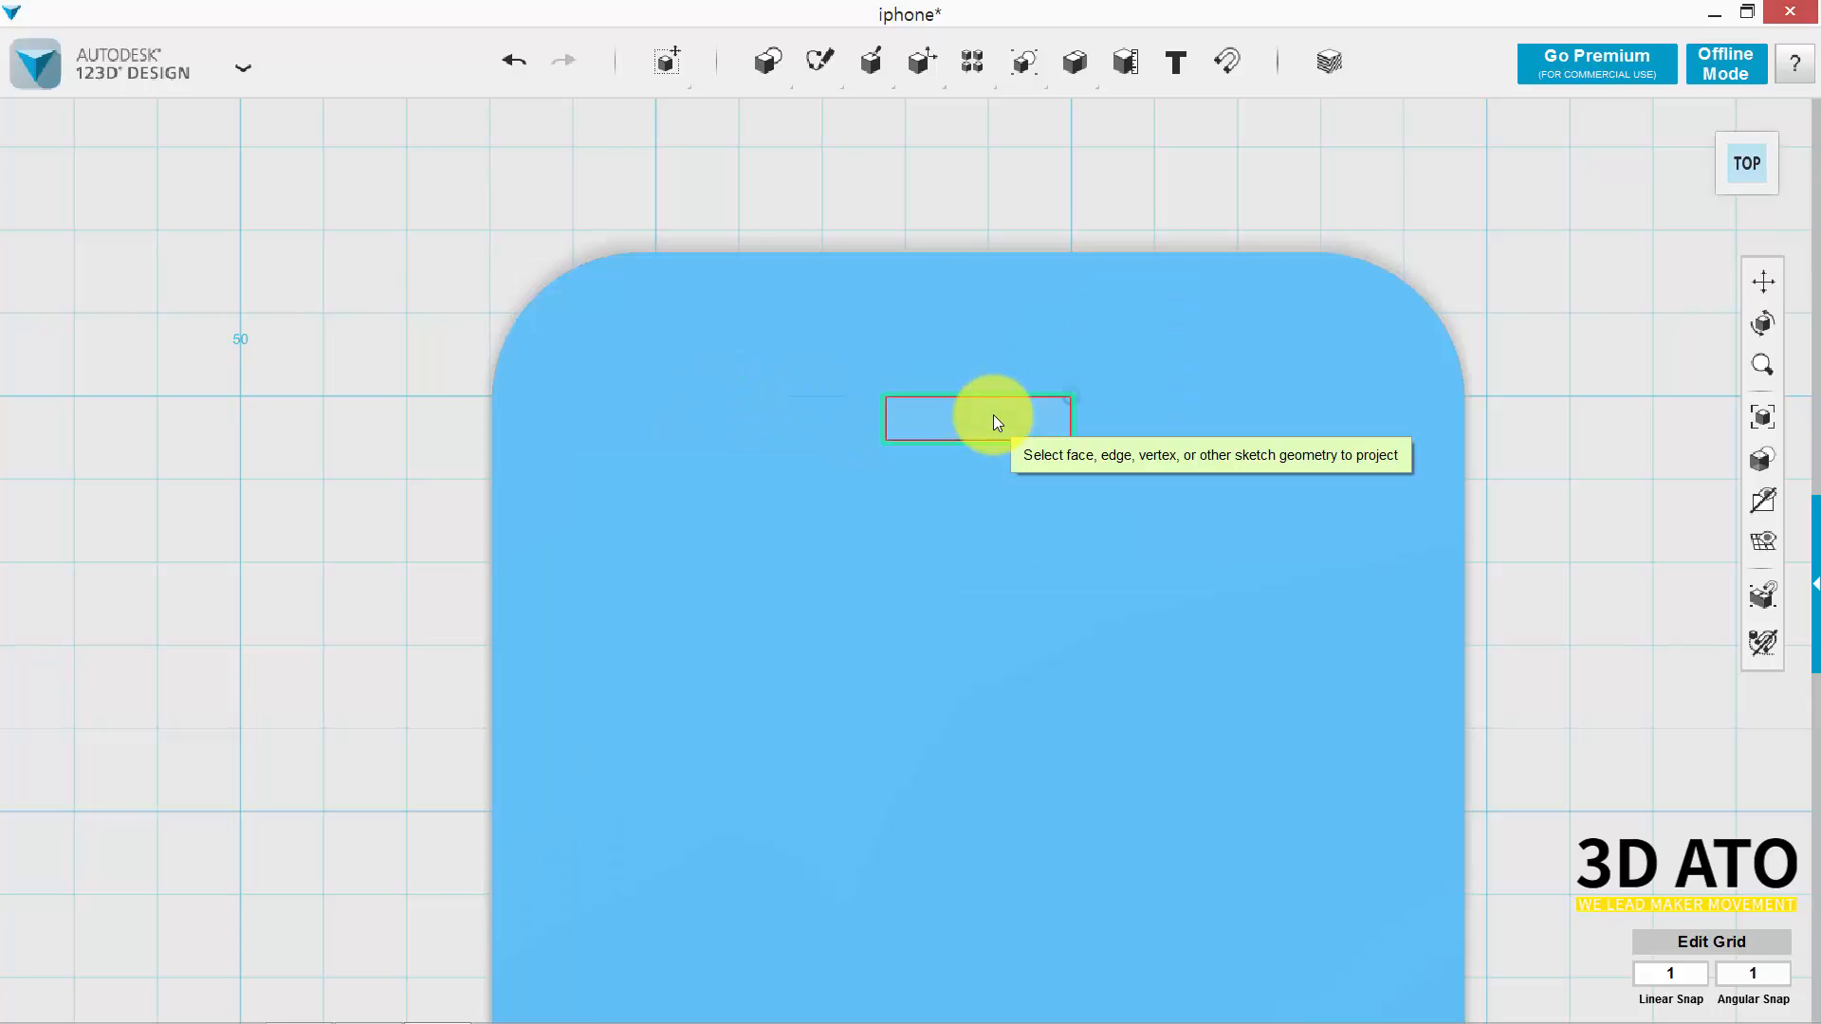
click(994, 413)
click(899, 374)
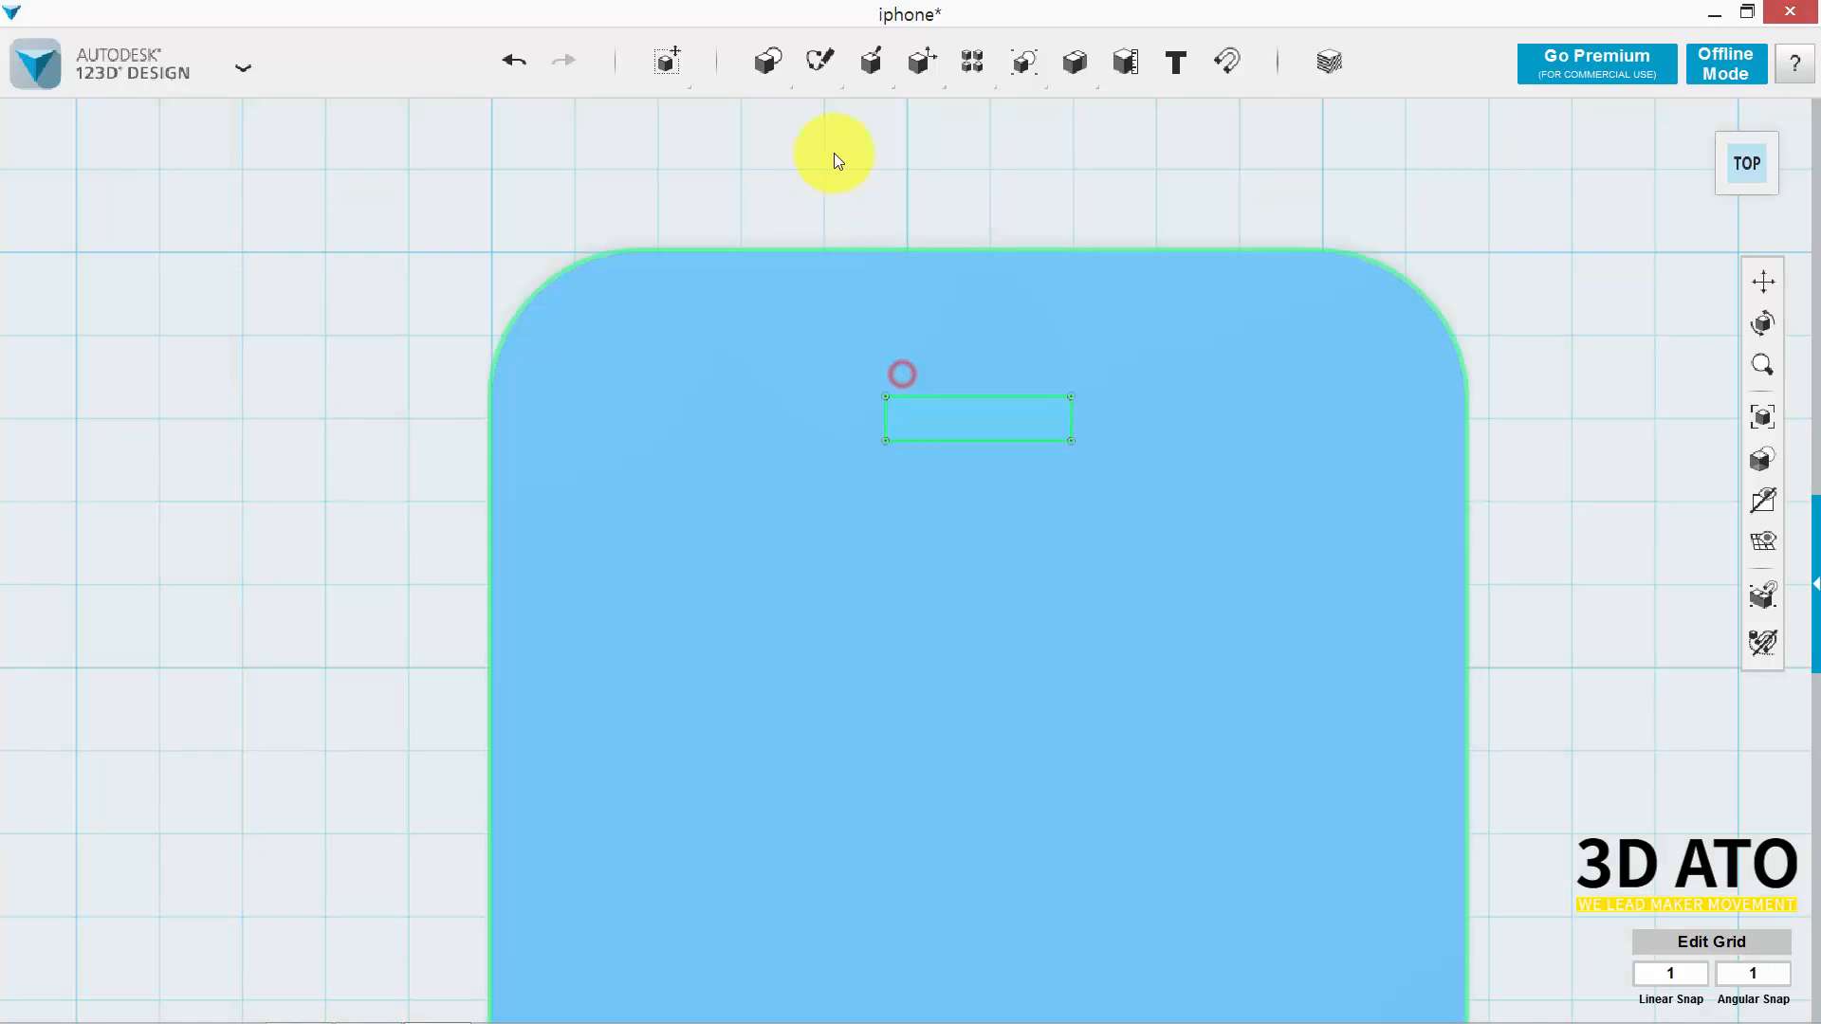
Project the bottom face of the camera recess into a sketch as a circle.
mouse_move(821, 61)
click(1364, 107)
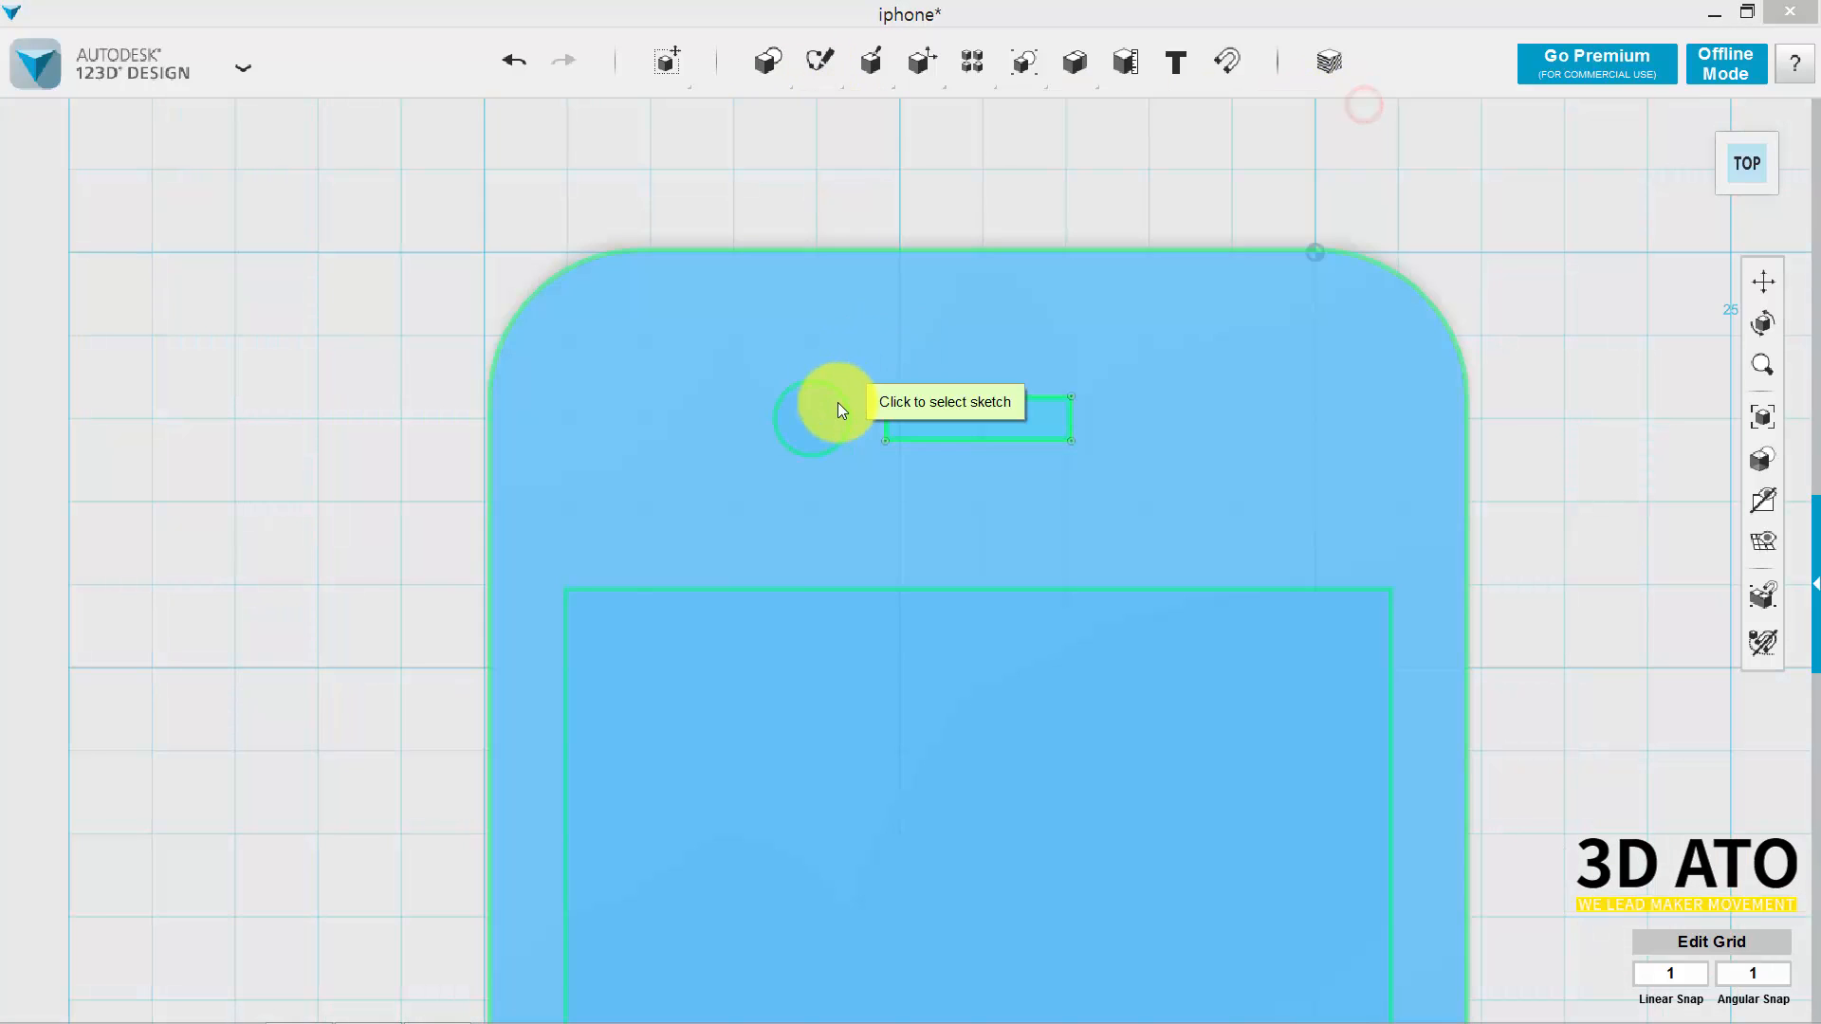
click(821, 416)
click(813, 419)
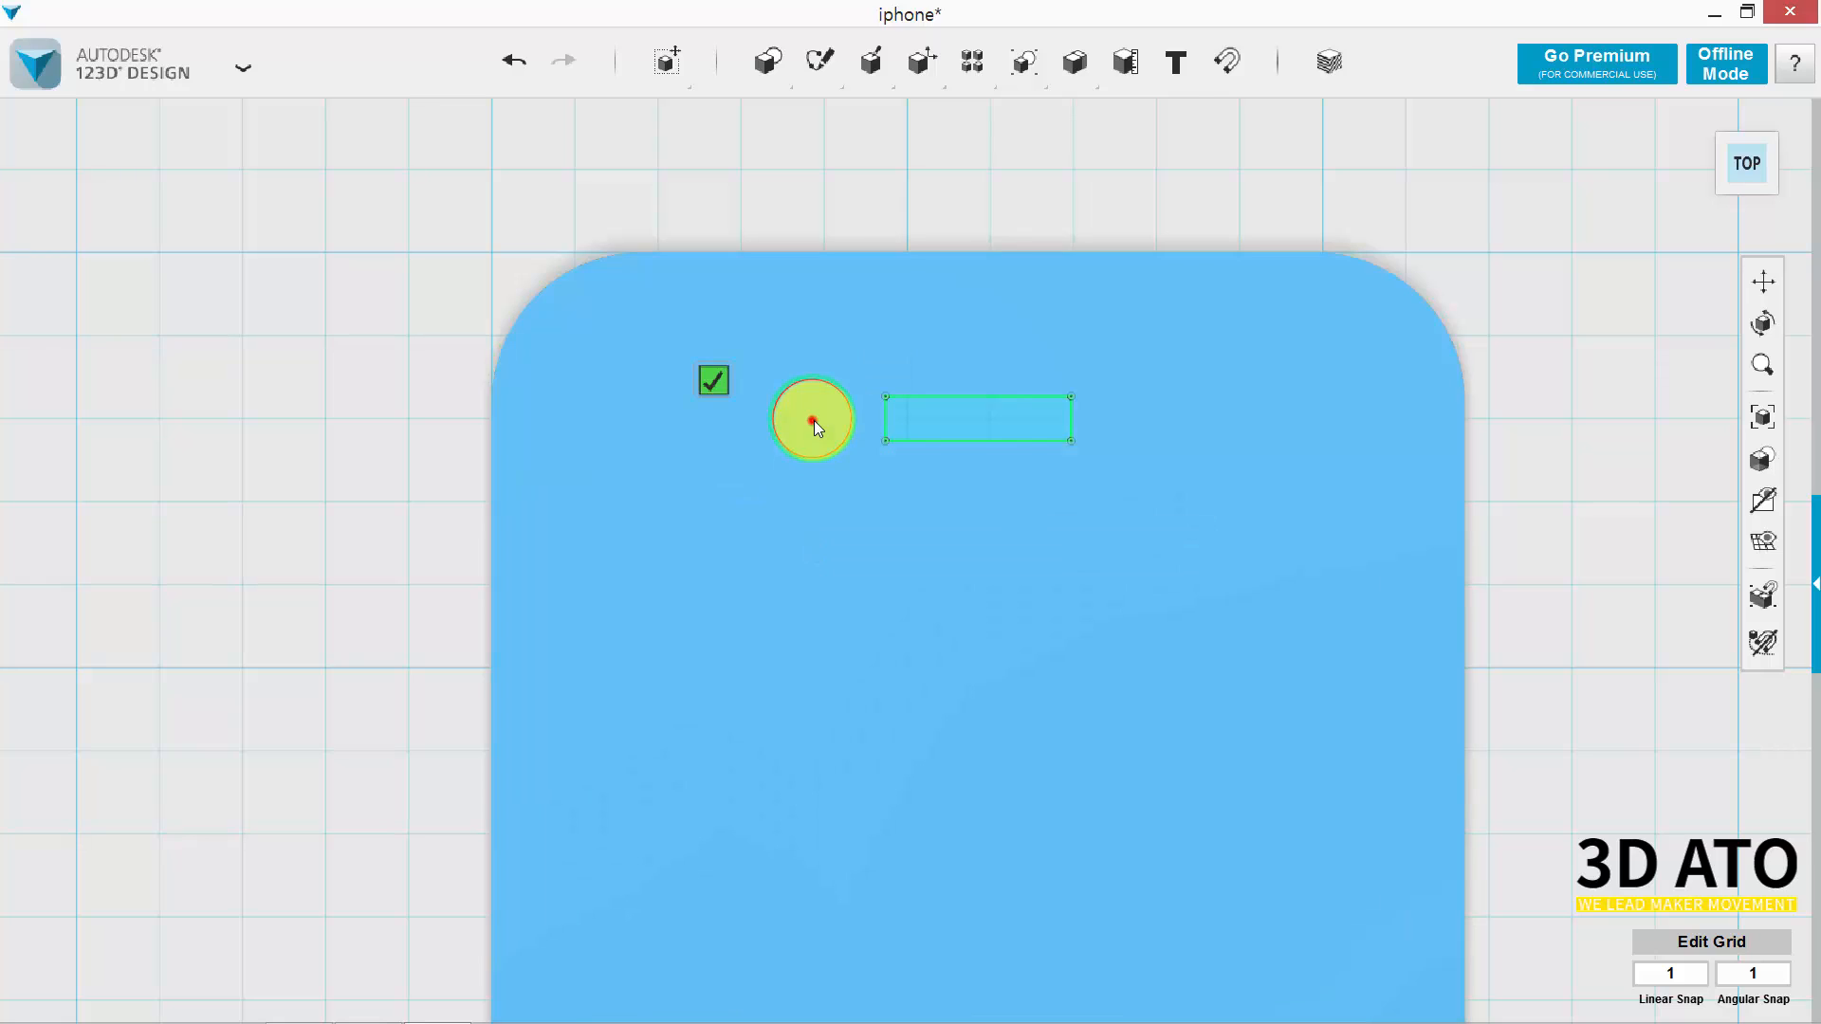
click(726, 386)
Offset the projected speaker rectangle inward by 0.4 mm.
scroll(439, 537, up, 4)
middle_drag(1341, 630, 936, 754)
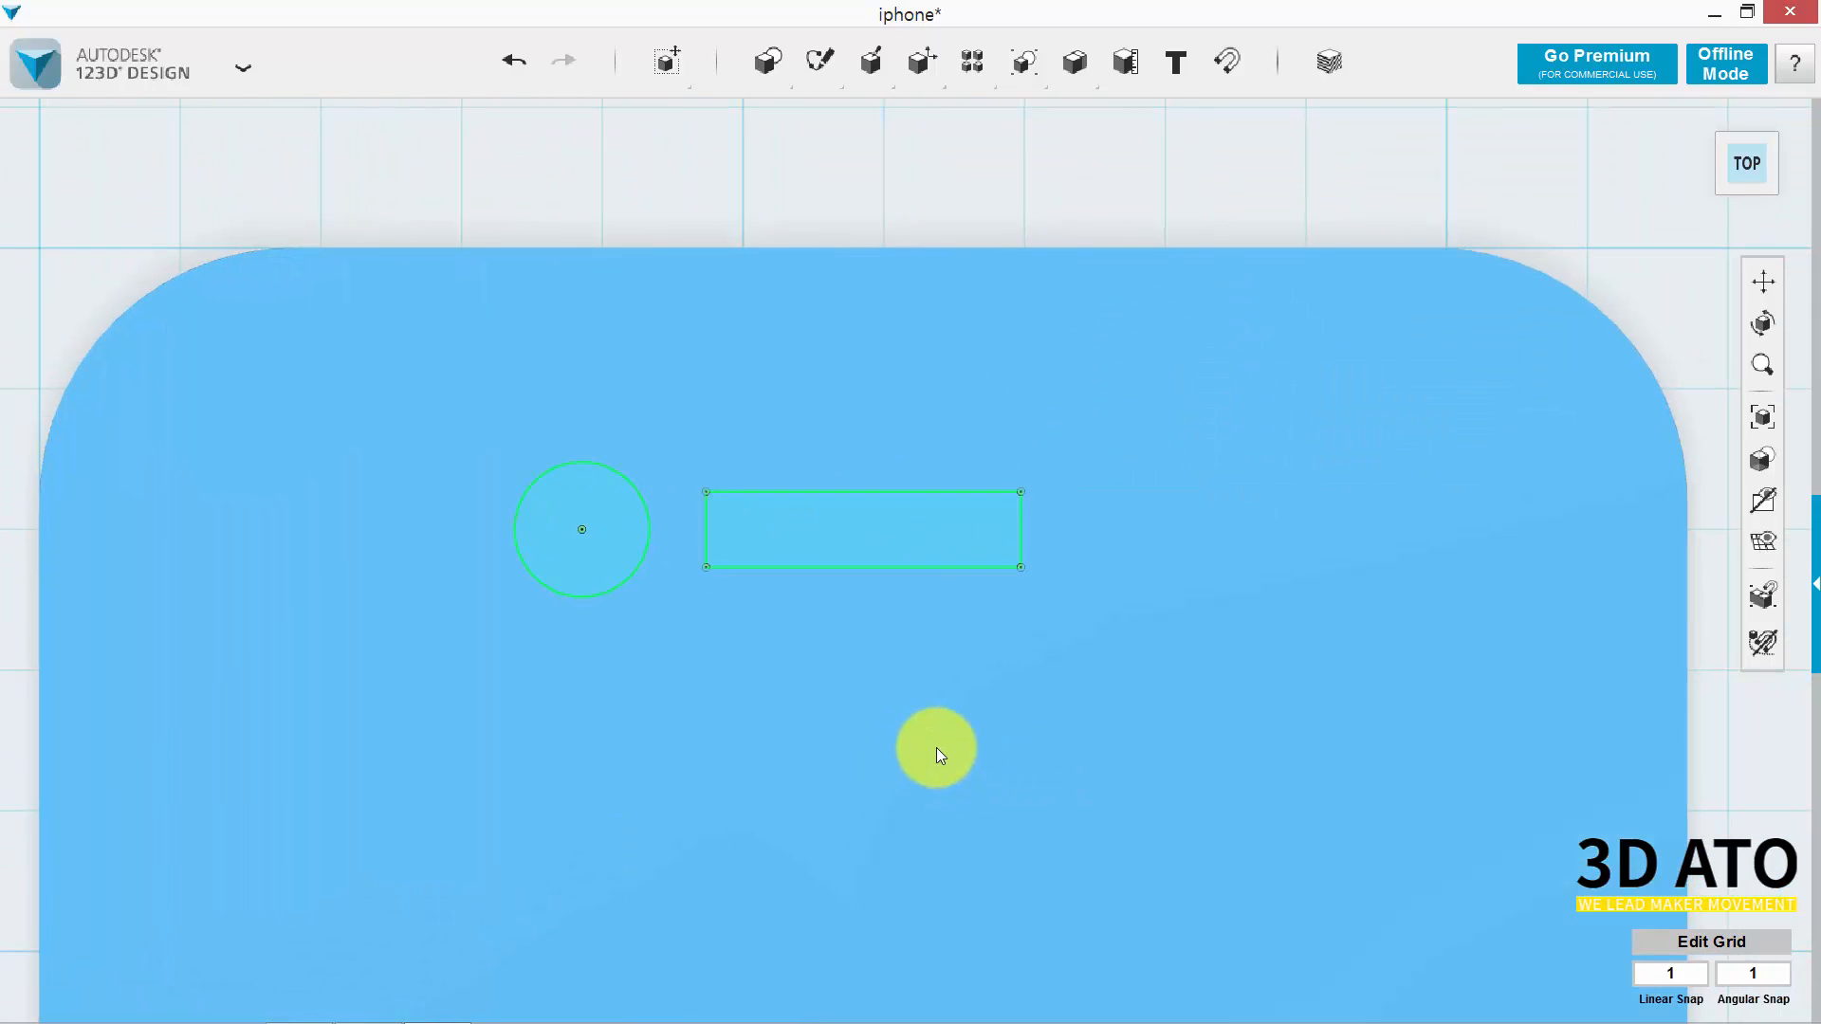
mouse_move(846, 81)
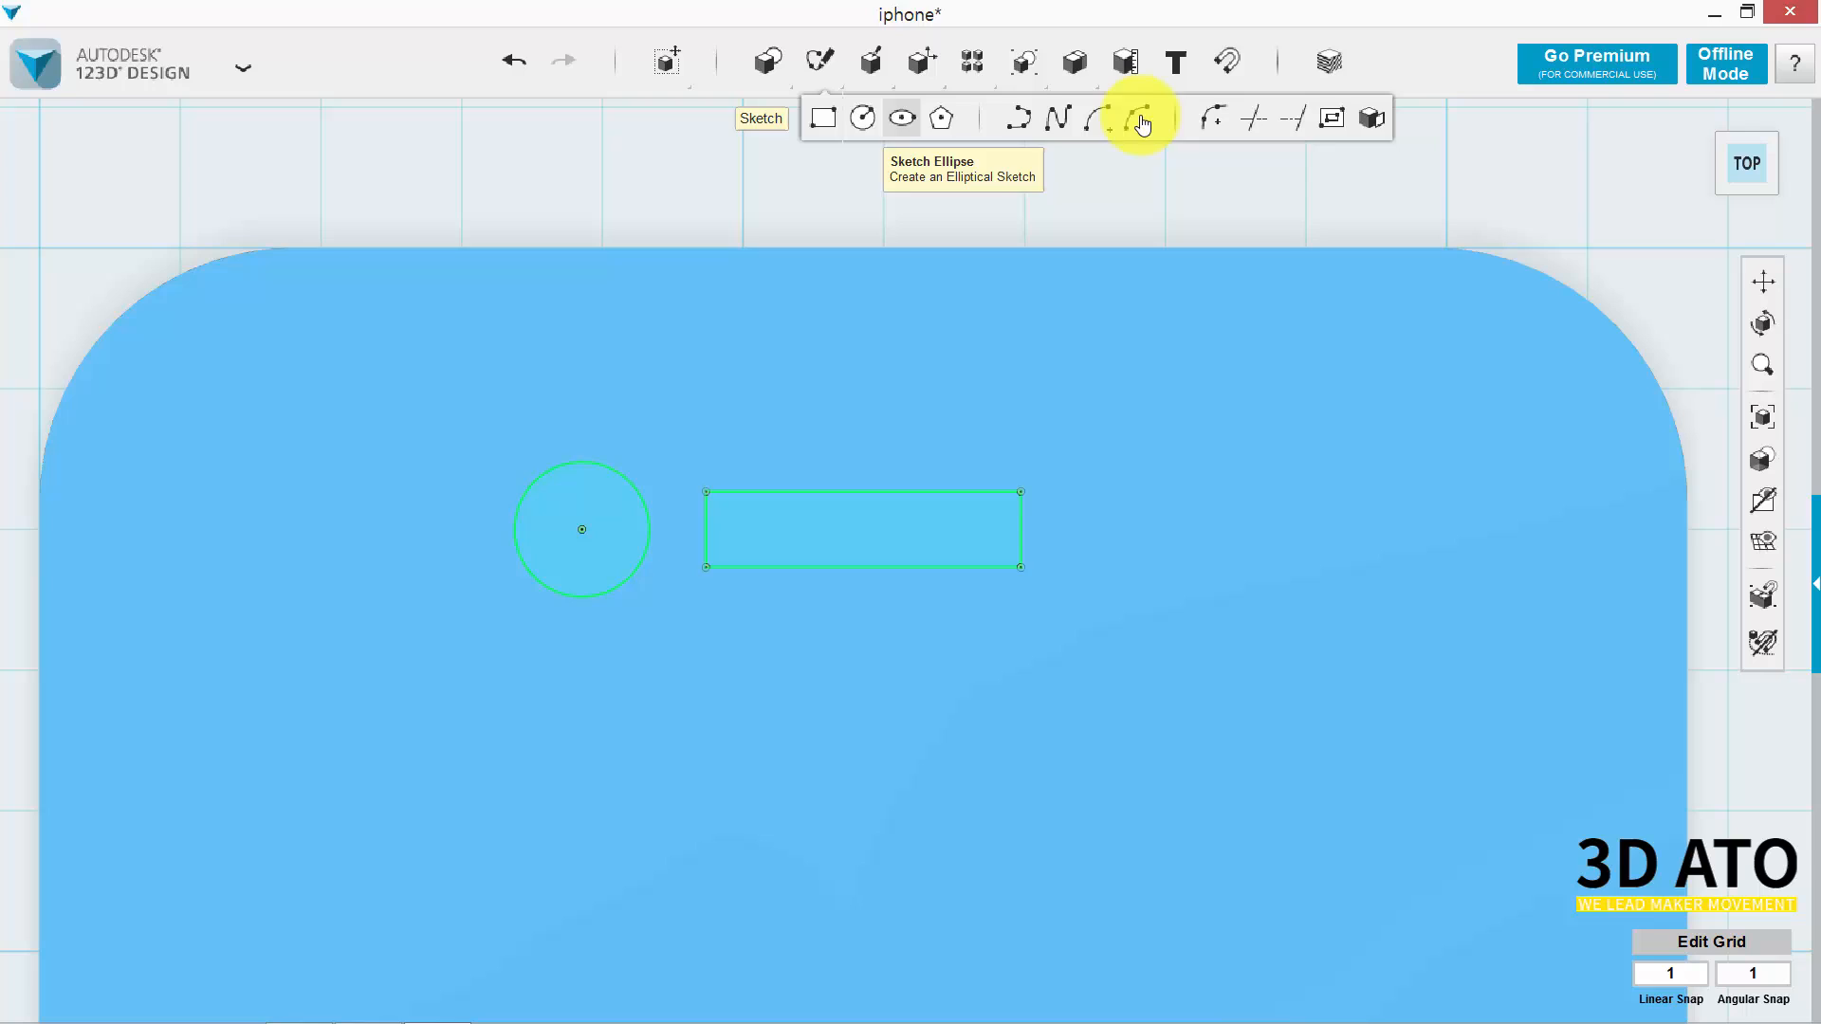
click(1332, 118)
click(863, 529)
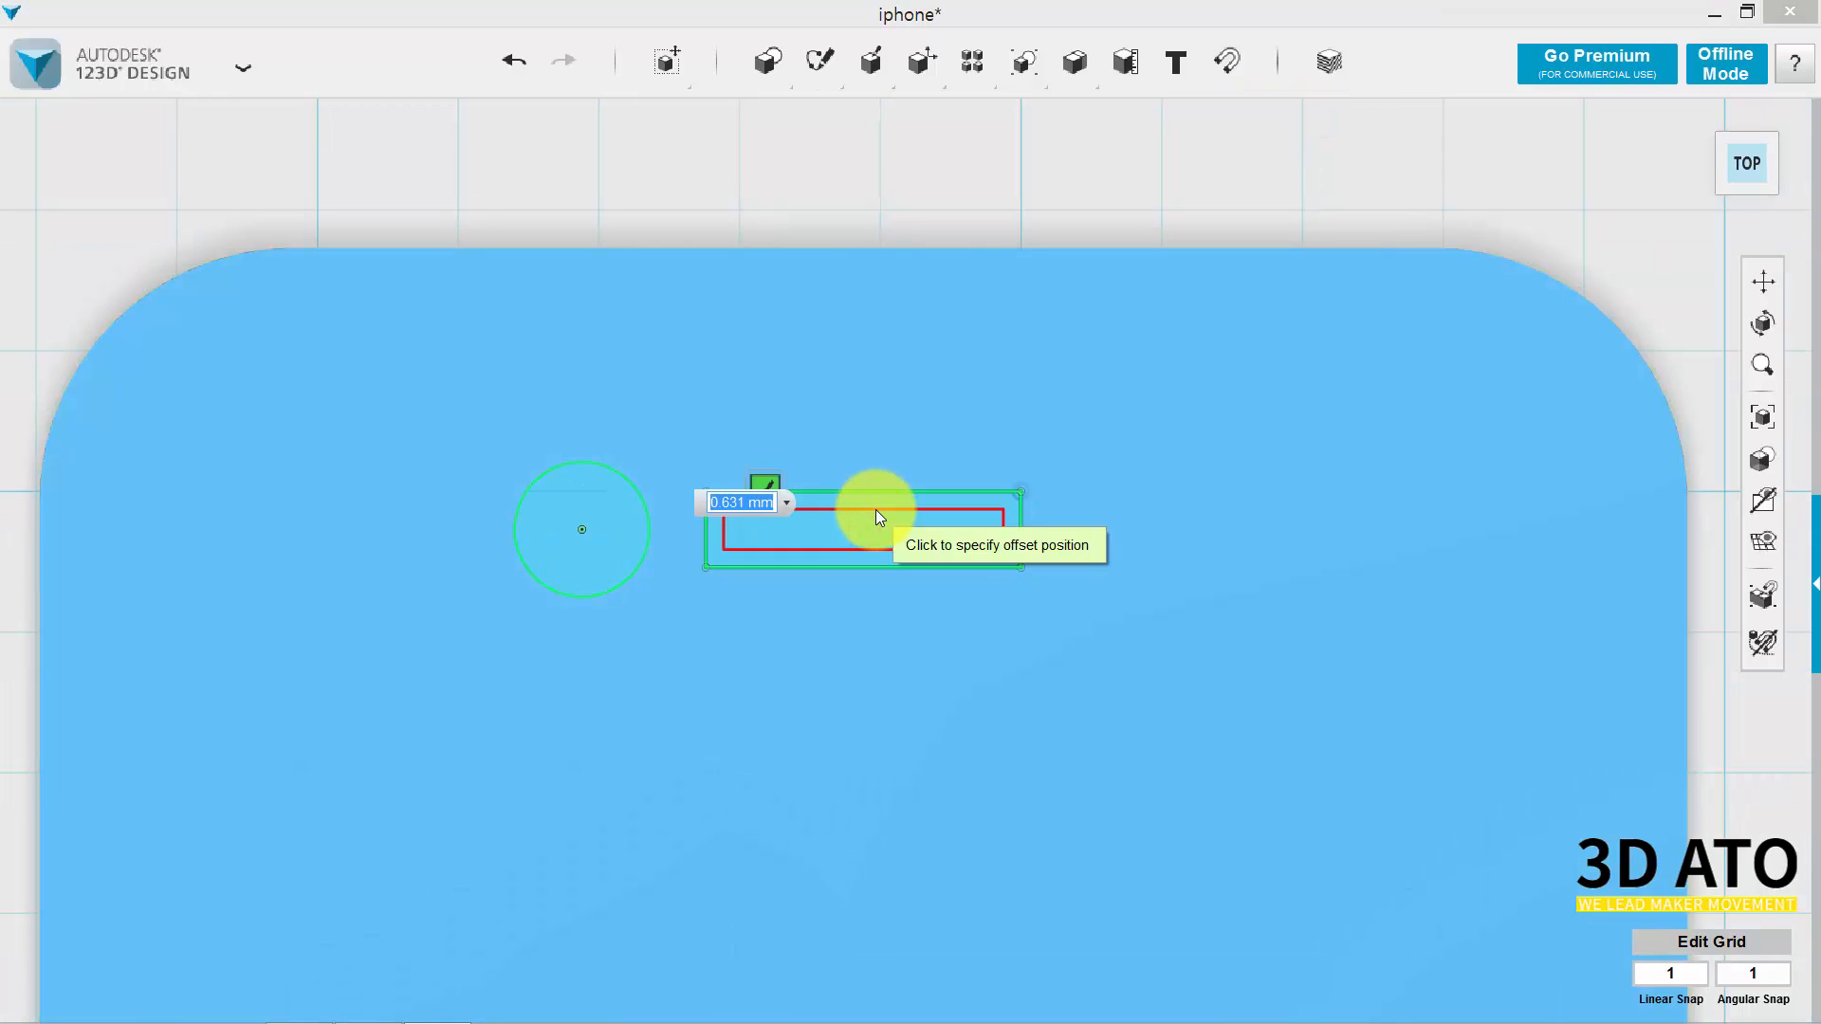
text(0.4)
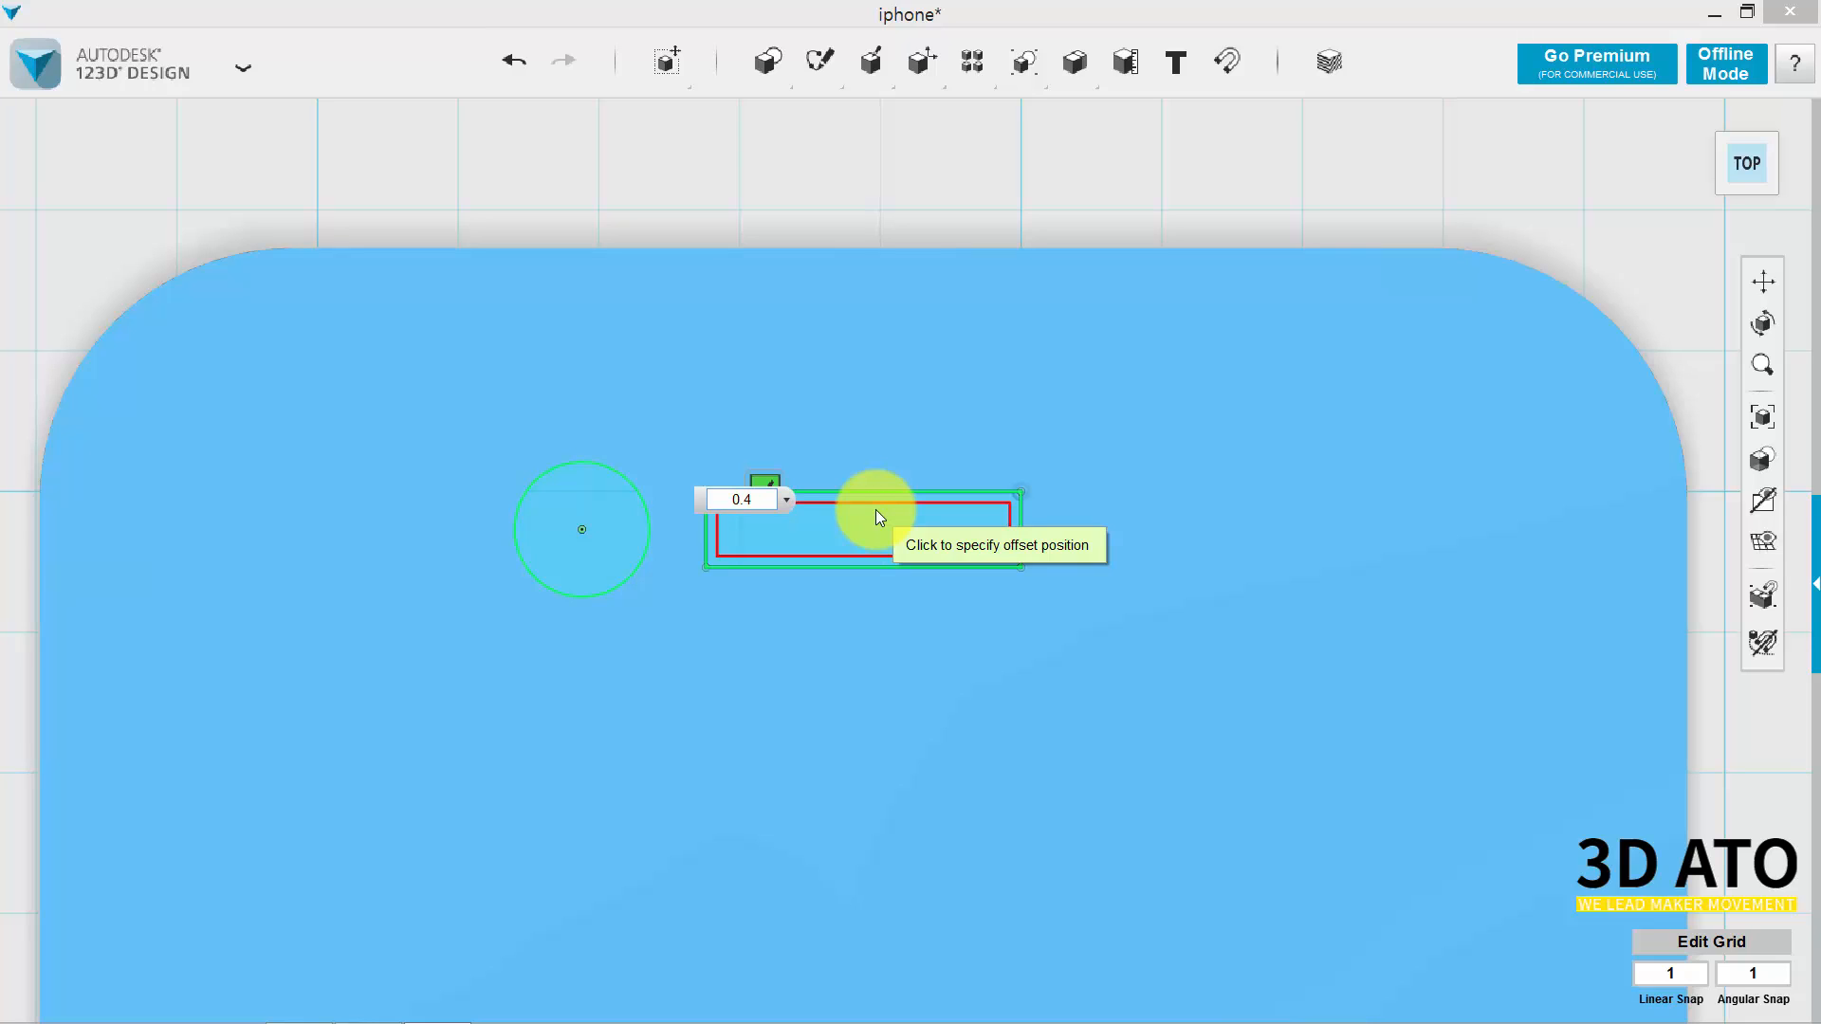
click(878, 516)
Offset the projected camera circle inward by 0.4 mm.
mouse_move(820, 61)
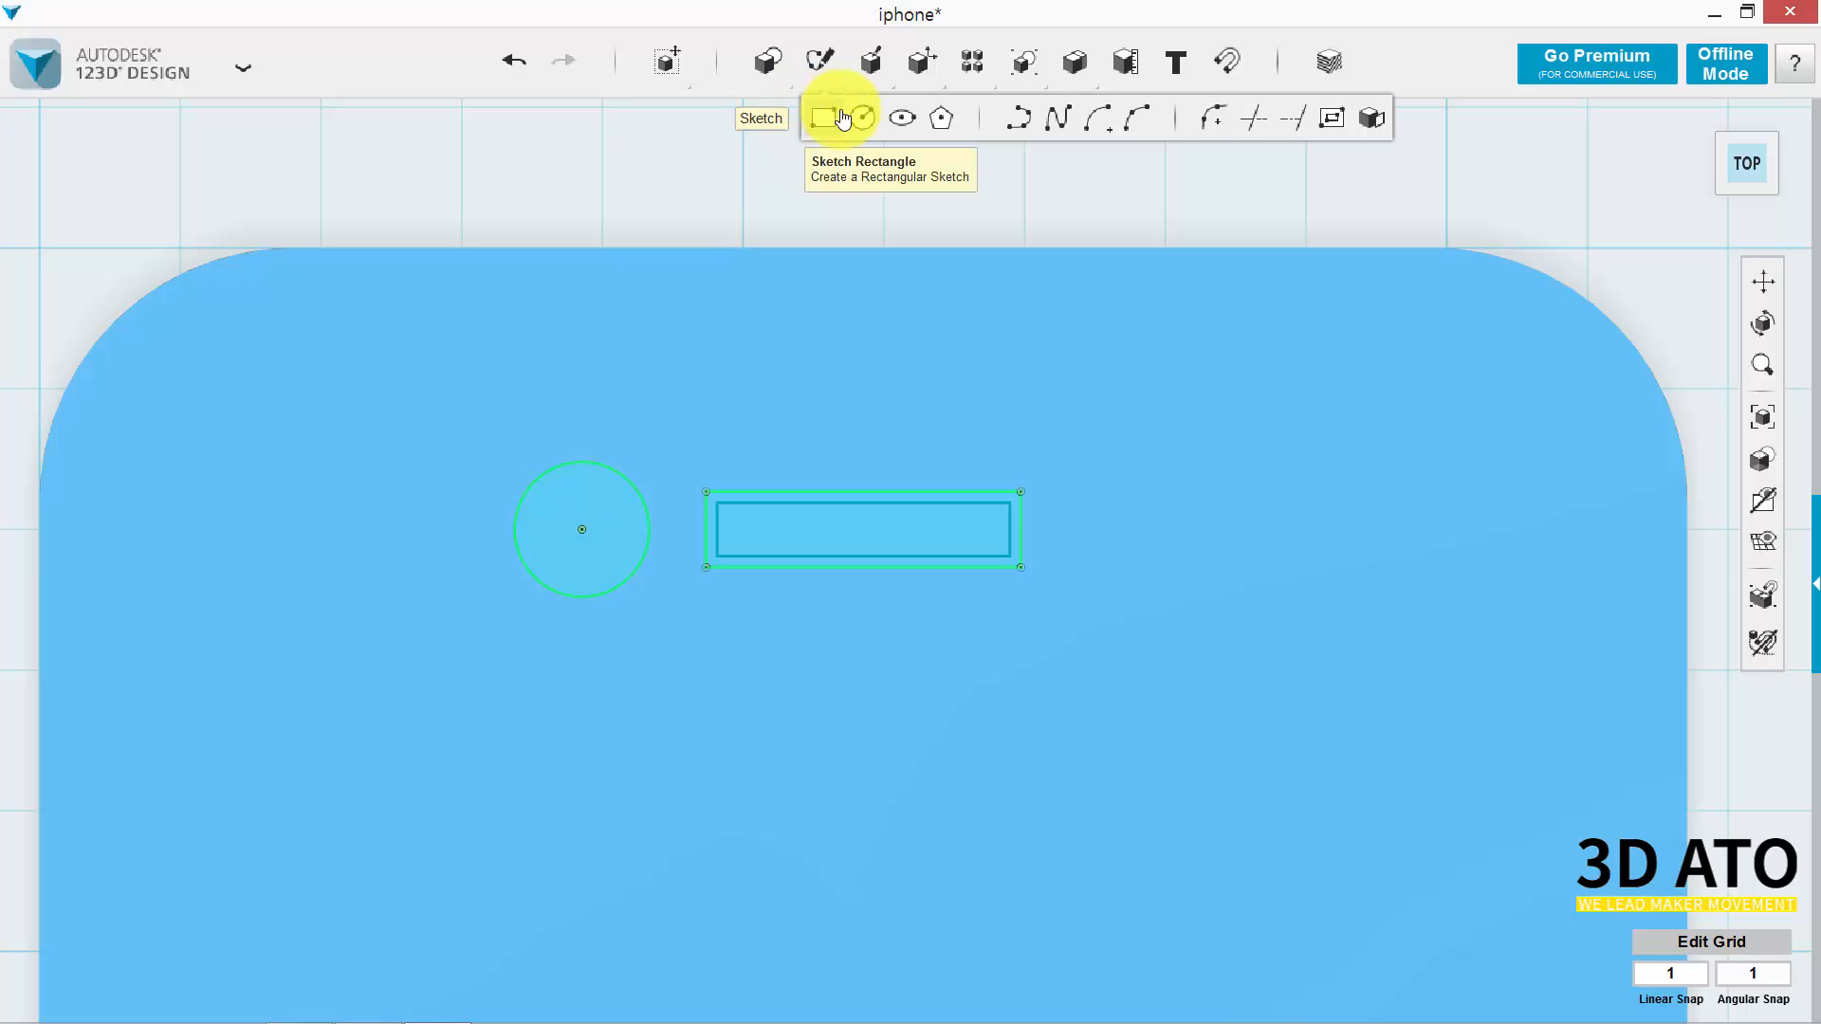
click(1331, 120)
click(548, 503)
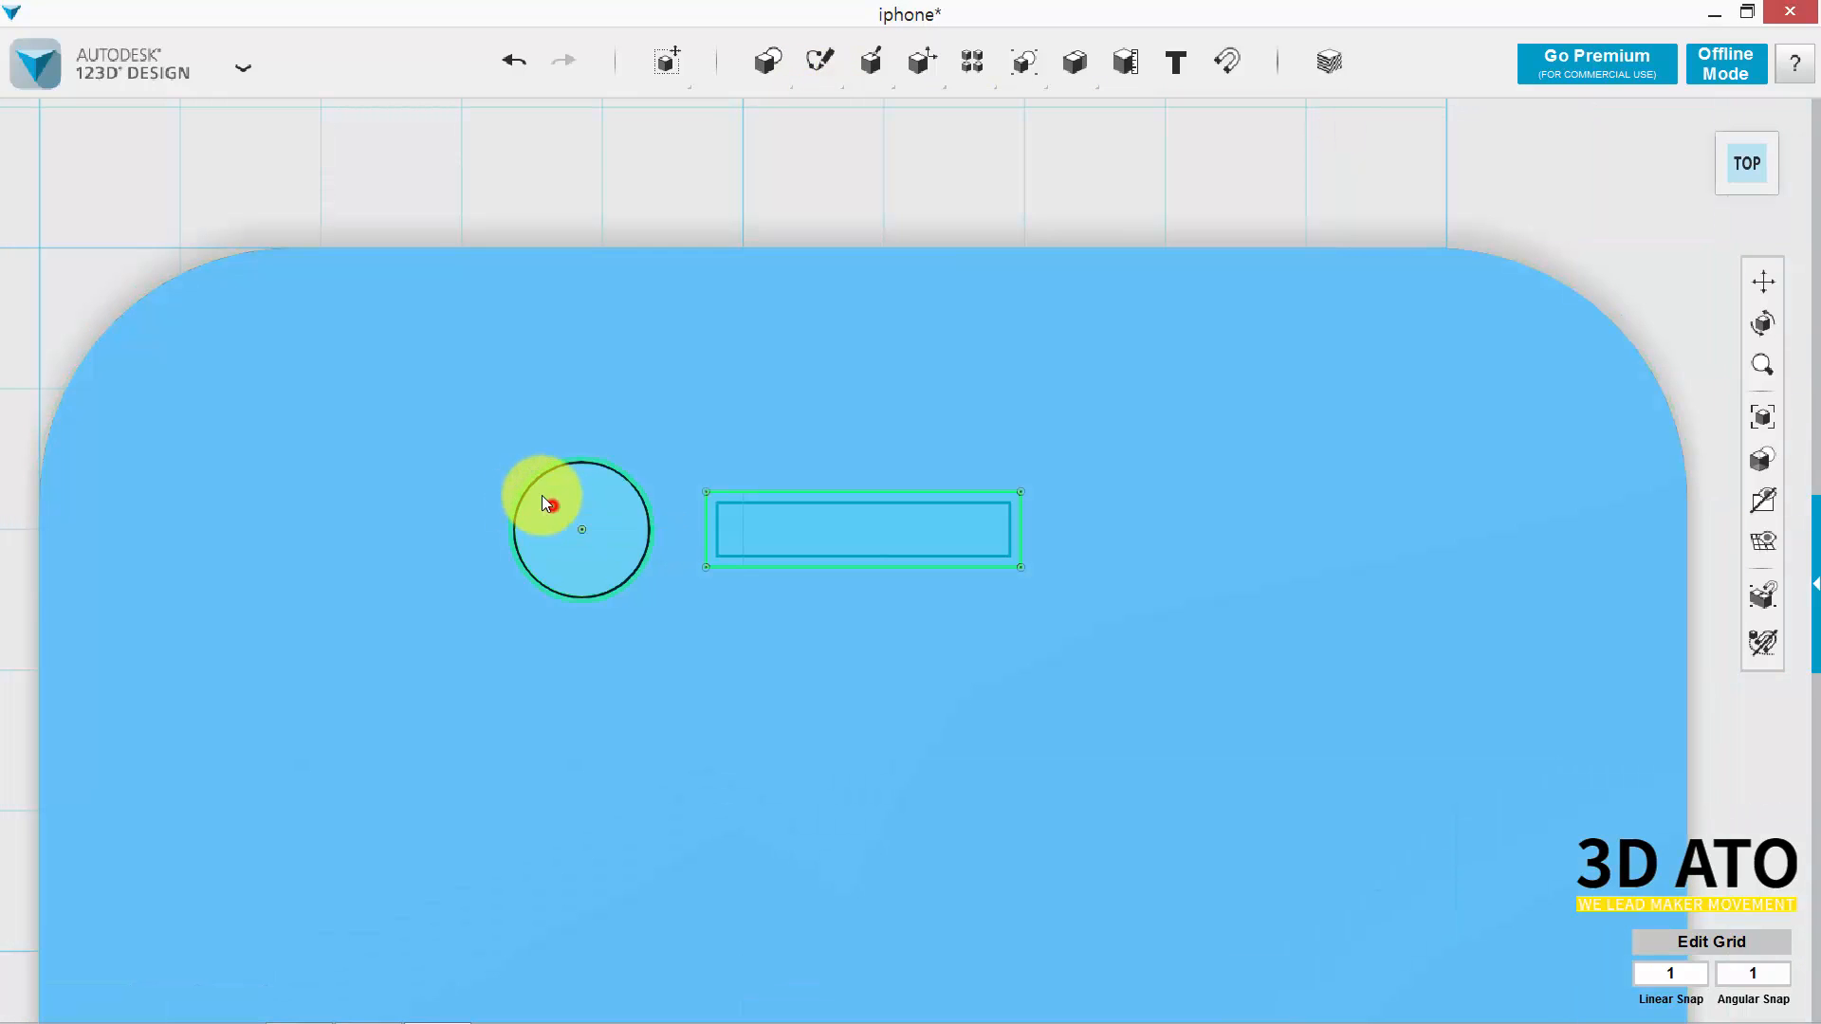
click(535, 484)
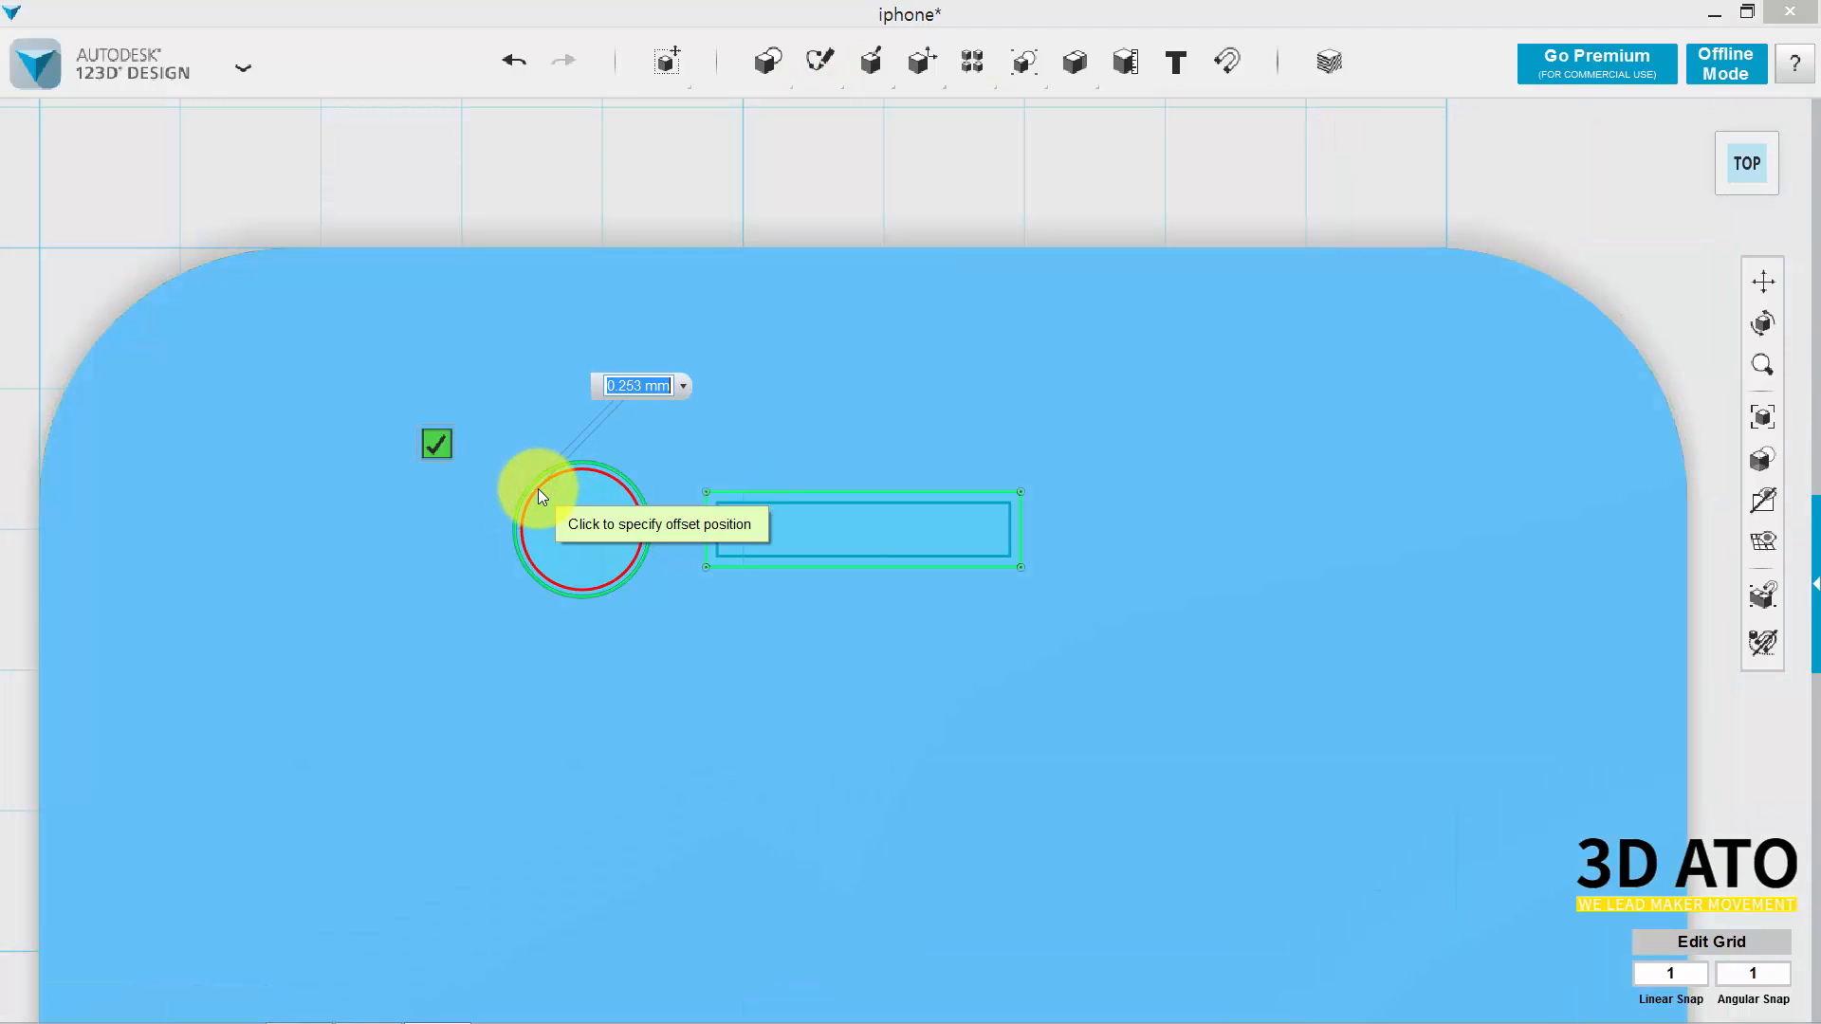
text(0.4)
key(Return)
Extrude the inner speaker rectangle by 1 mm and the inner camera circle up from their recess floors, leaving narrow grooves around them.
mouse_move(871, 61)
click(875, 113)
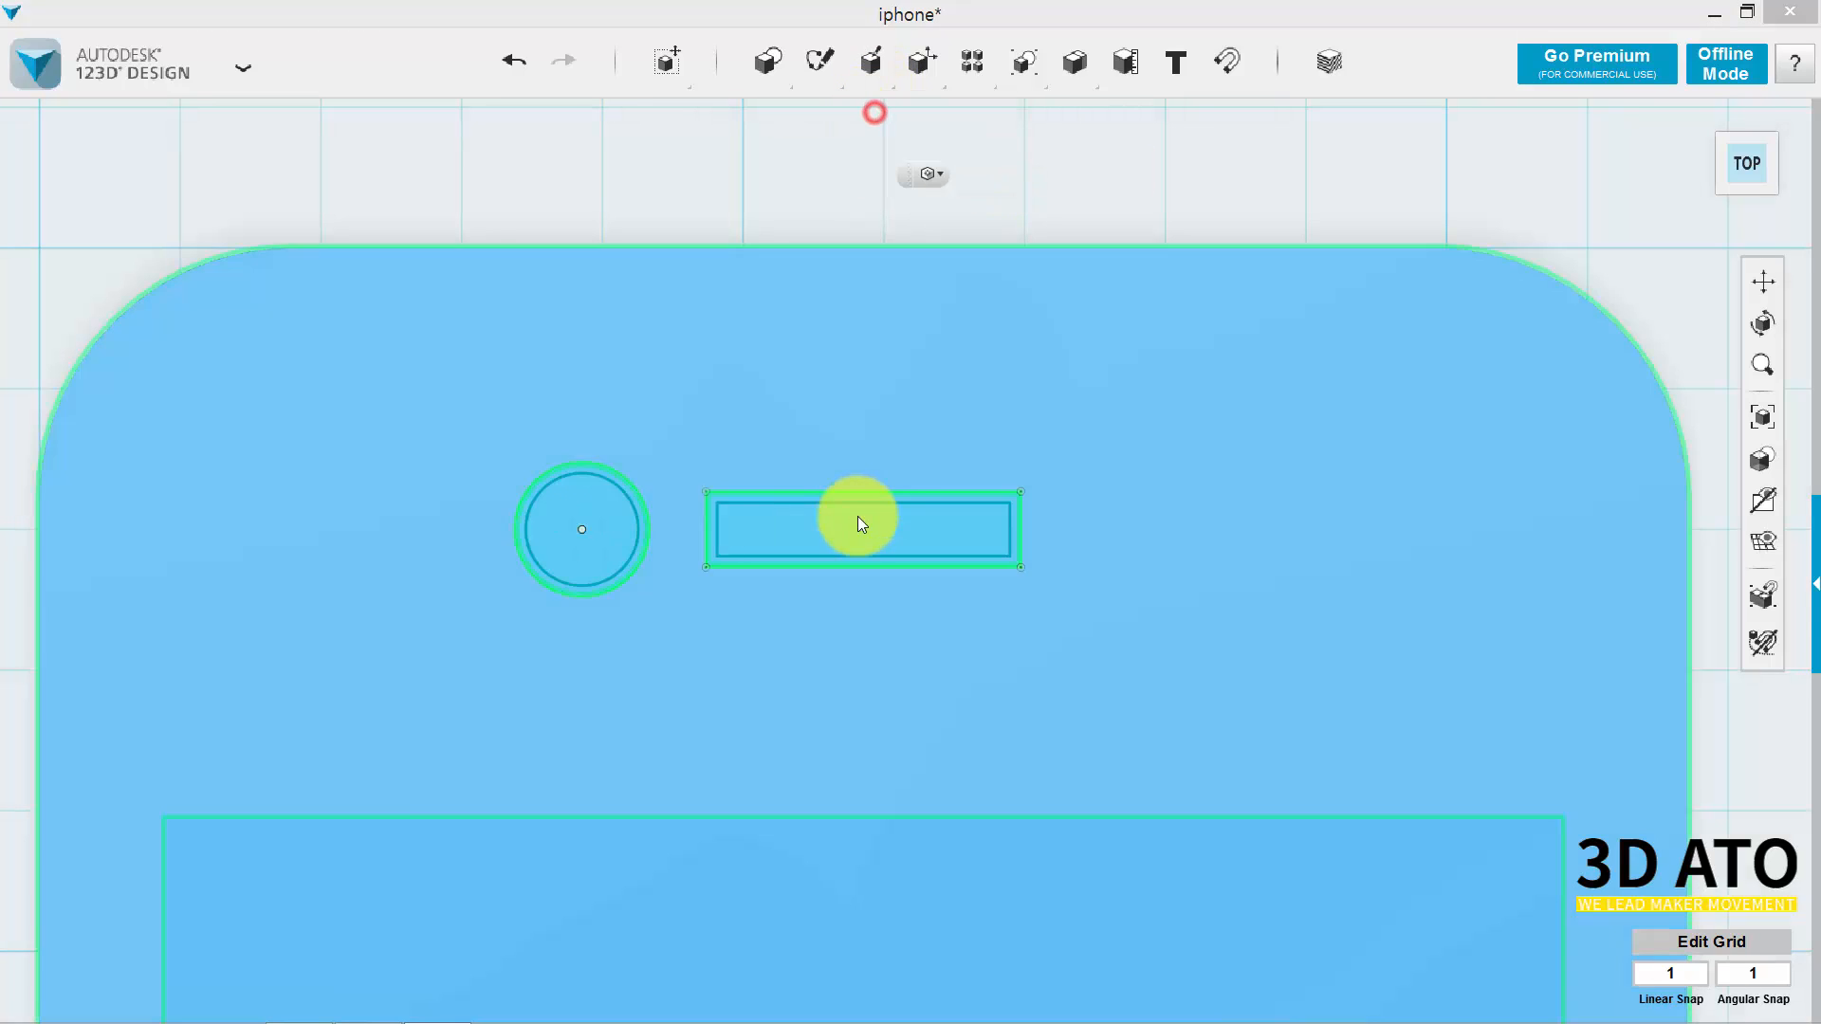
click(865, 524)
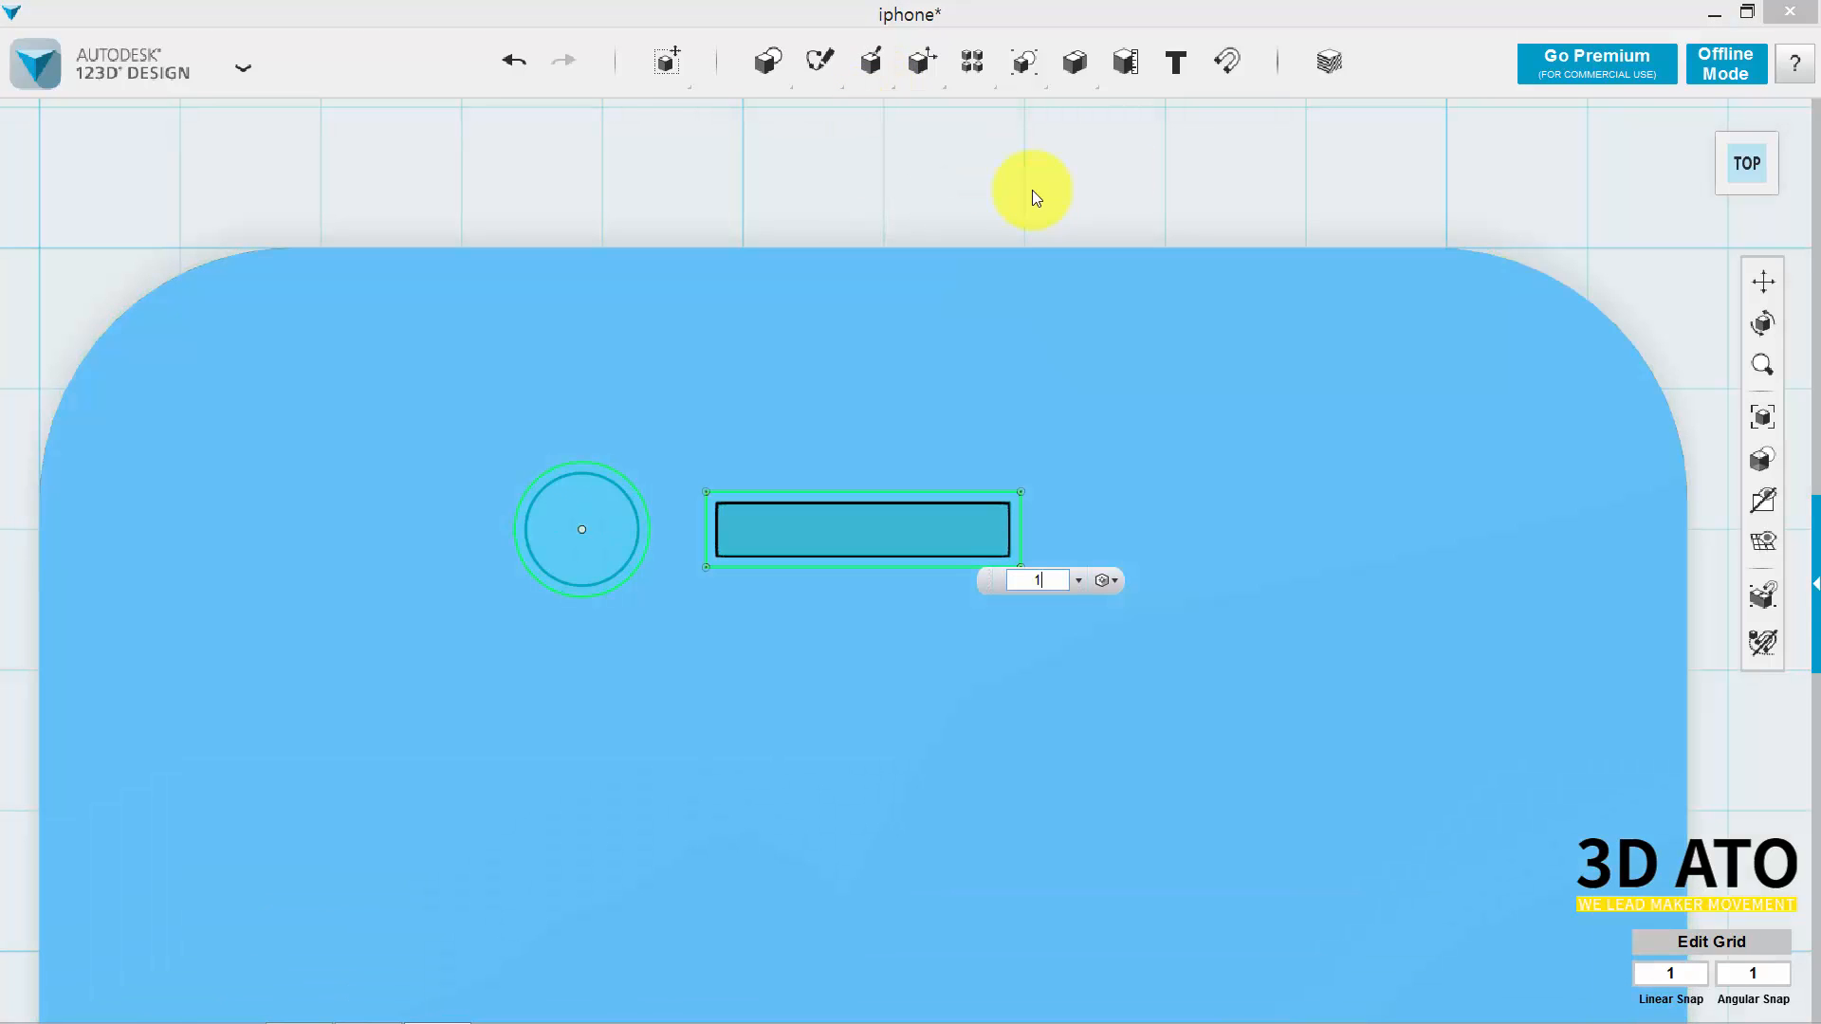
click(925, 185)
mouse_move(866, 60)
click(874, 113)
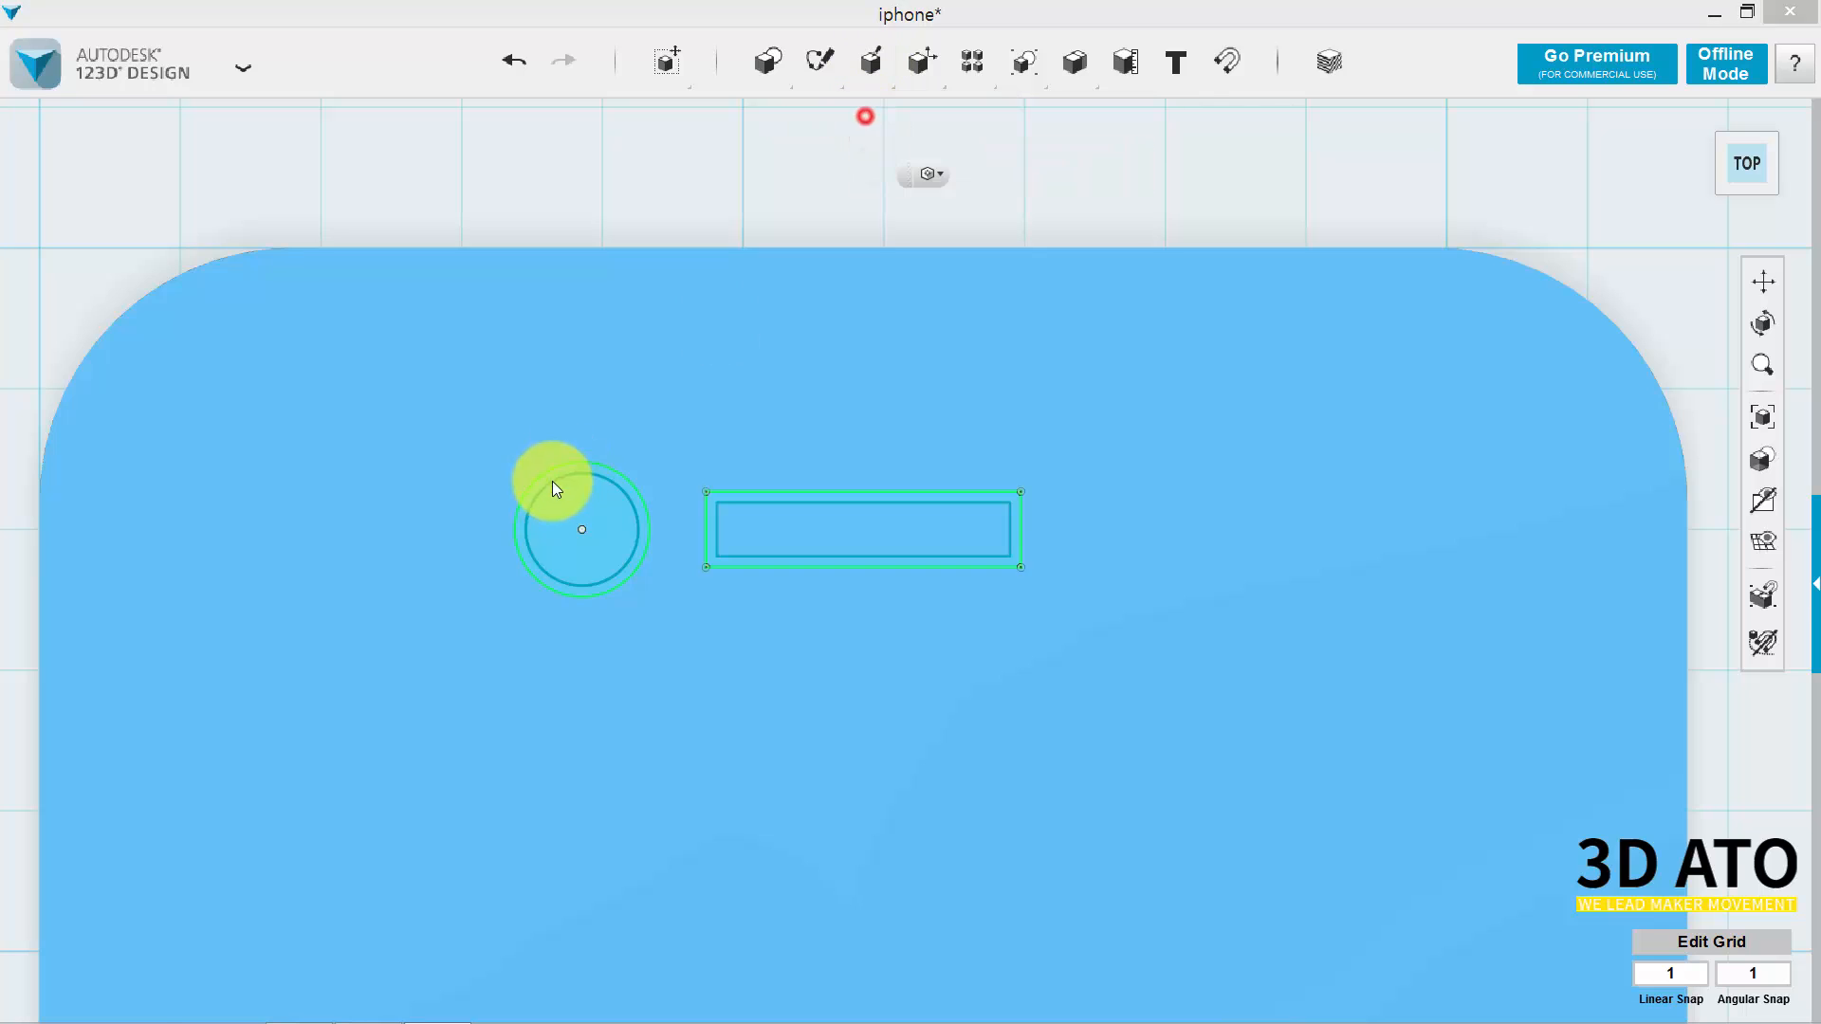
click(560, 510)
click(1271, 171)
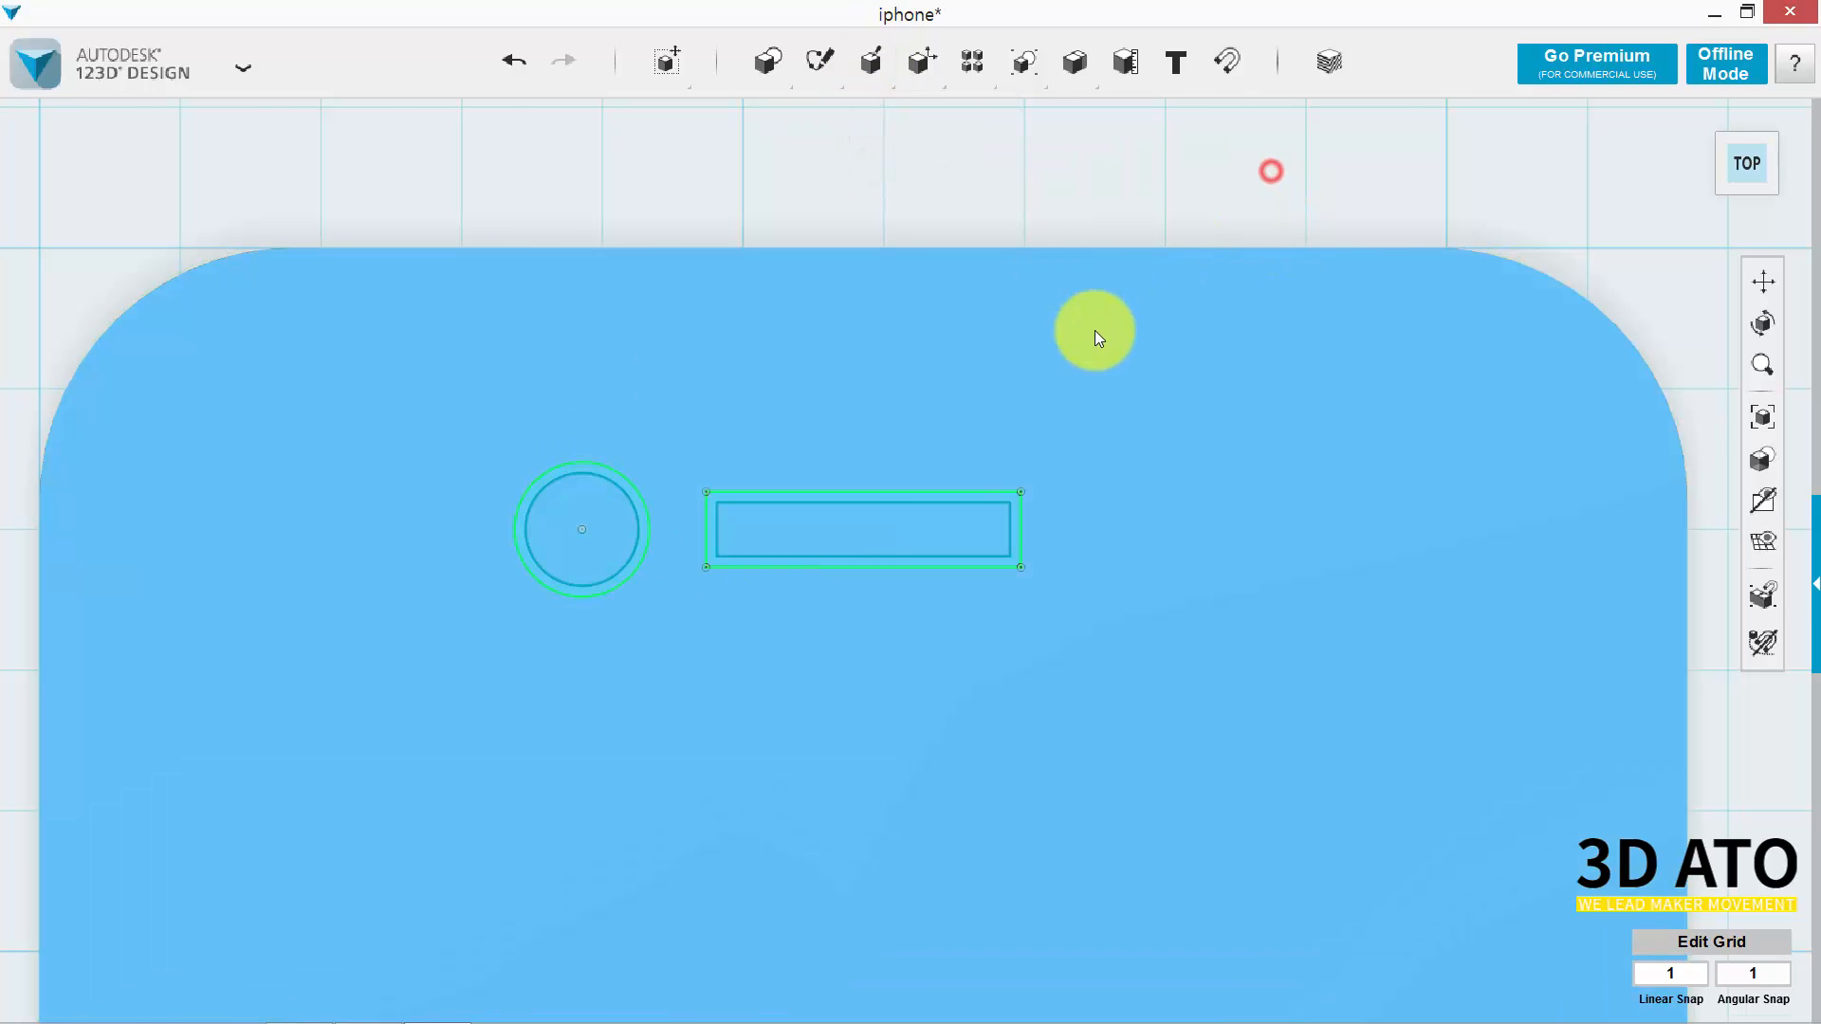
Hide all sketches and the grid so that only the phone body is displayed.
scroll(1294, 275, down, 3)
click(1706, 118)
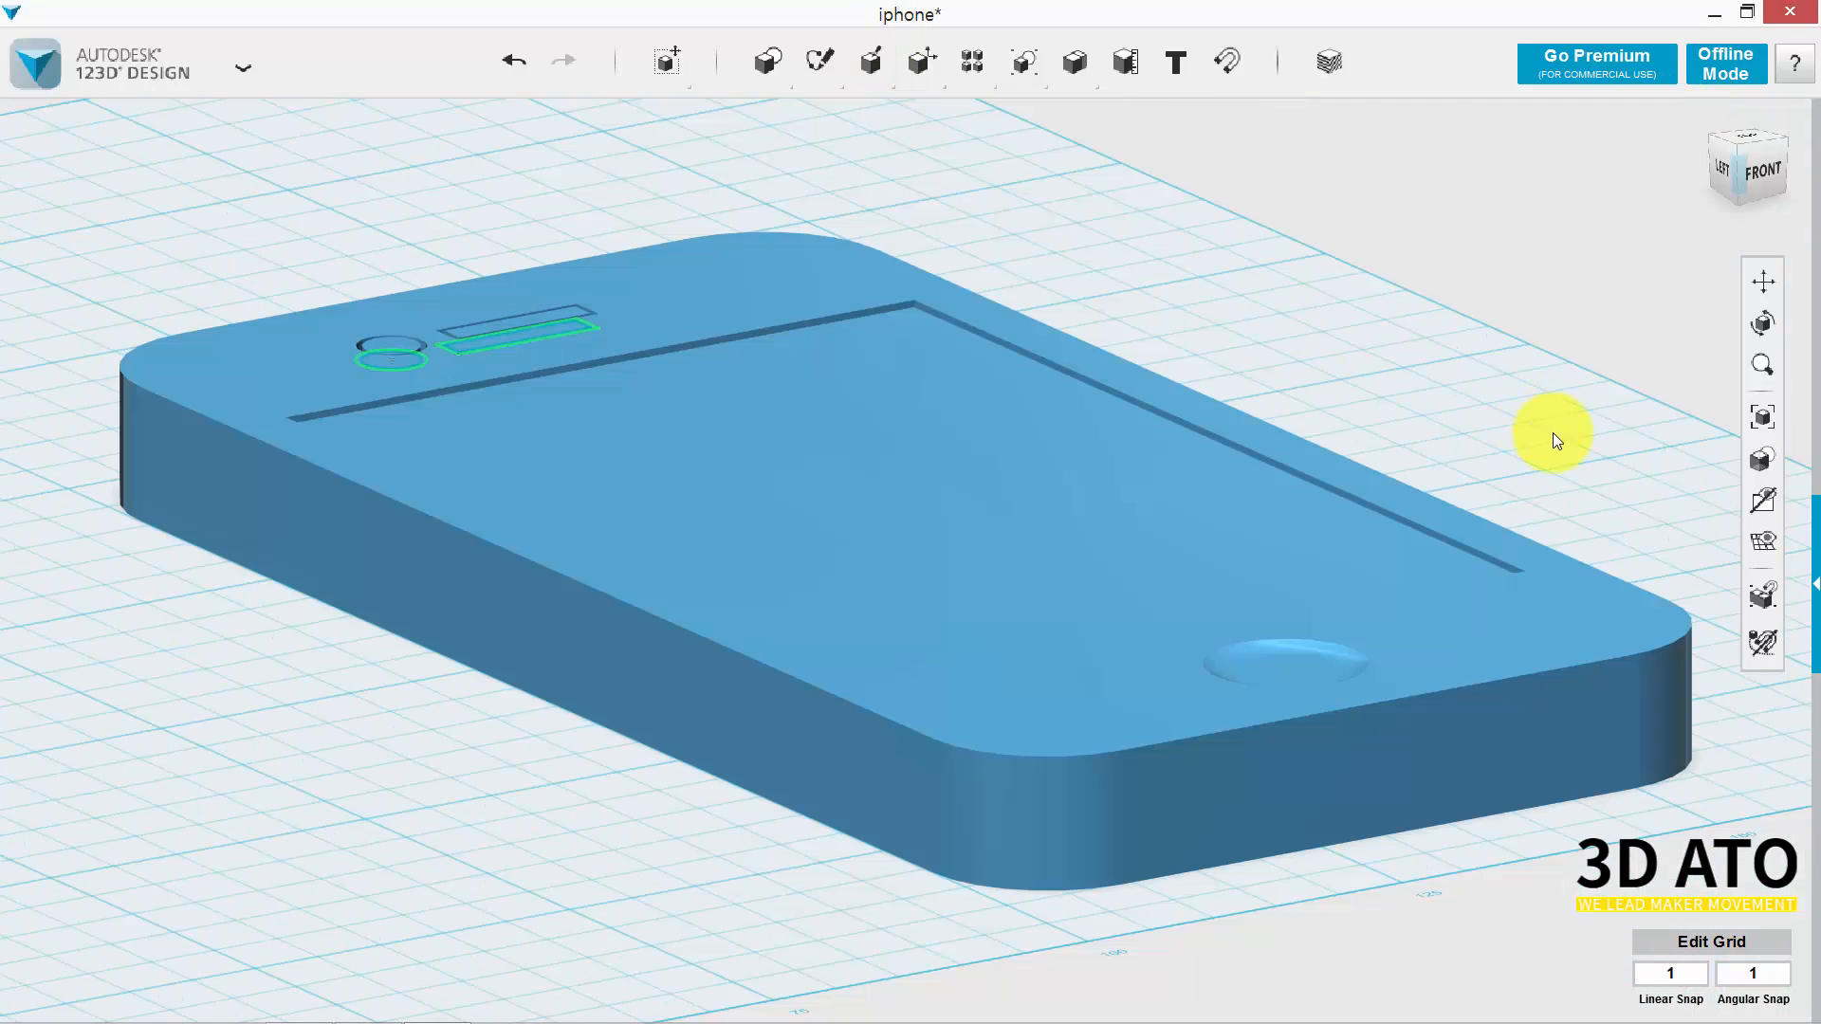
mouse_move(1750, 541)
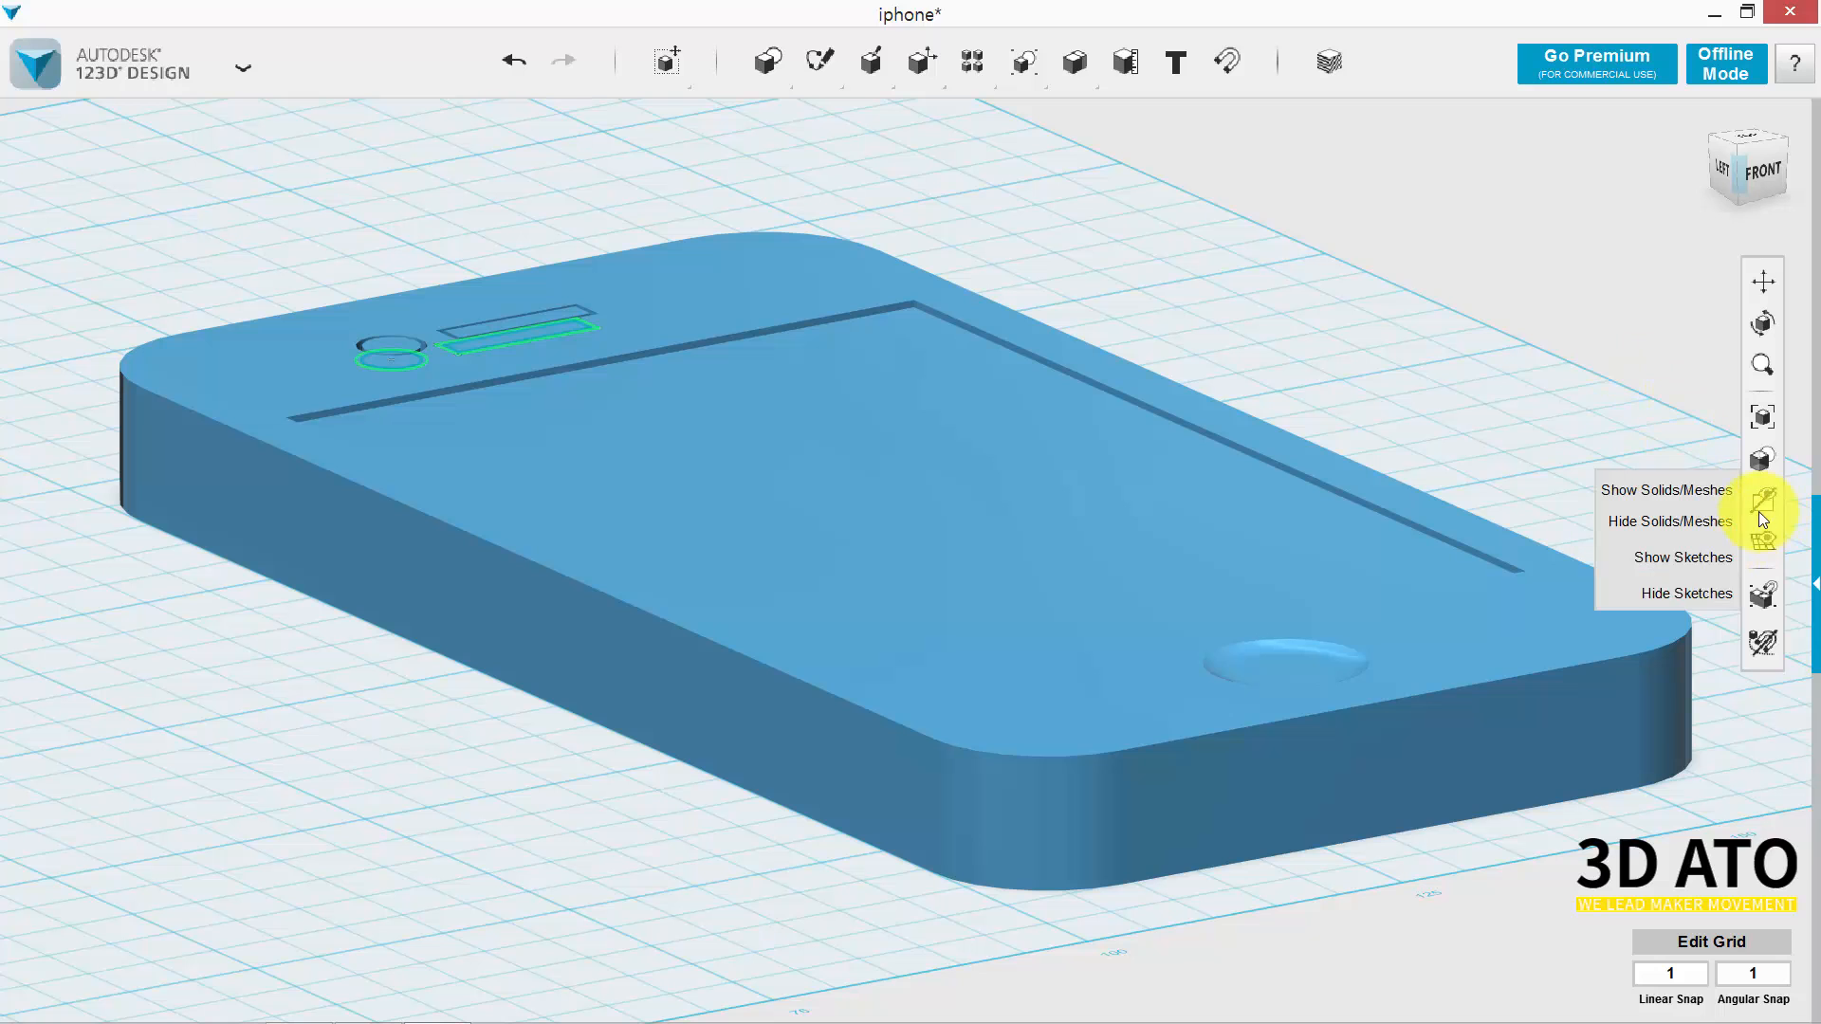
click(1706, 588)
click(1746, 134)
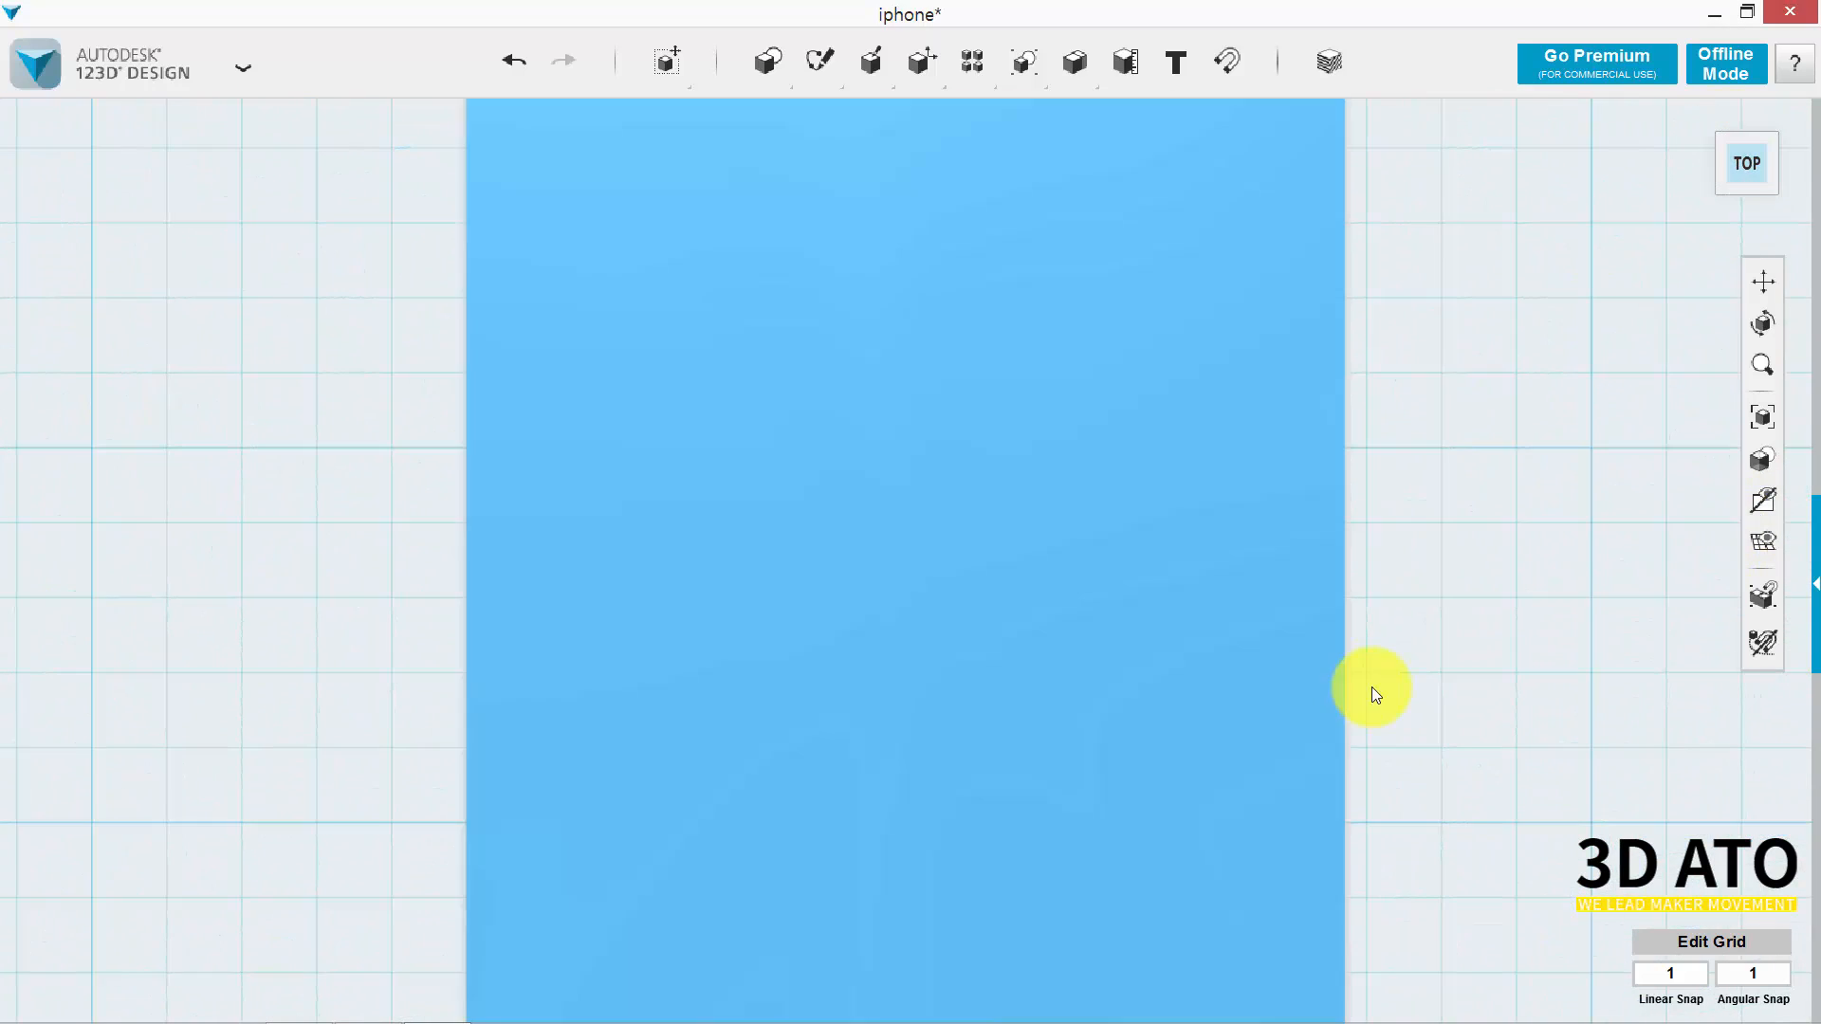
click(1701, 120)
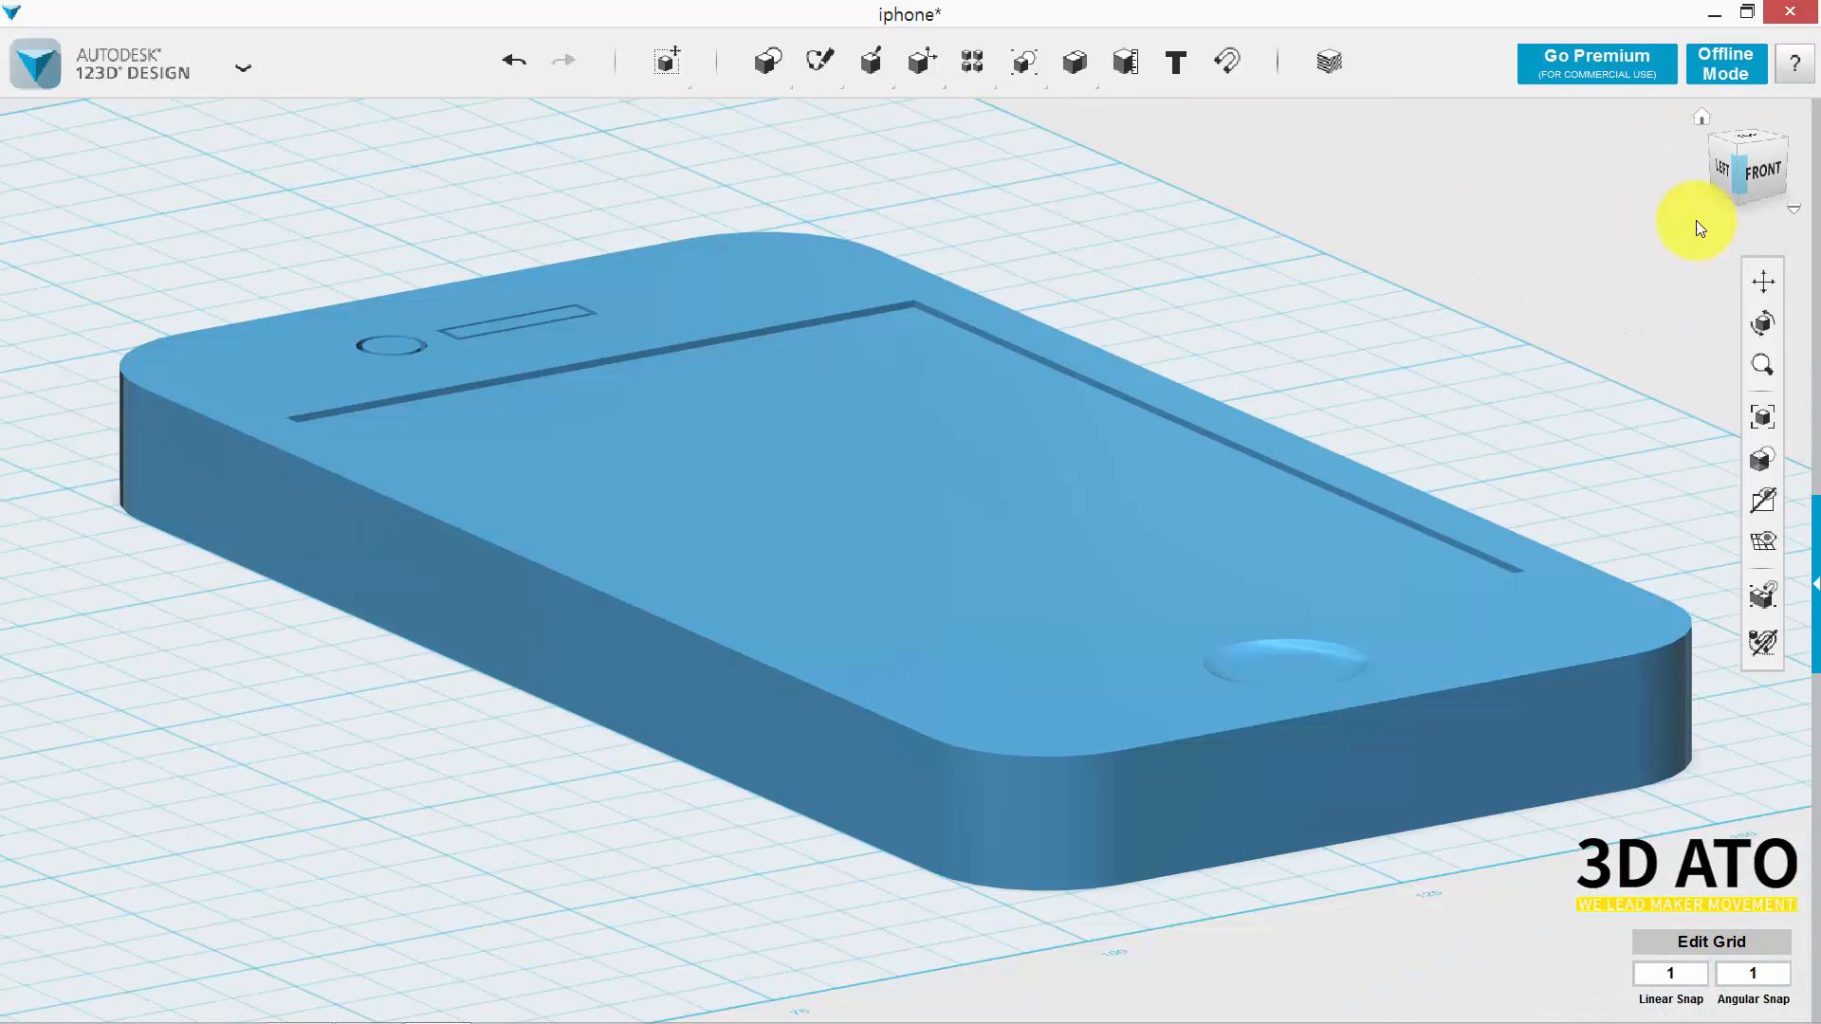
click(1770, 544)
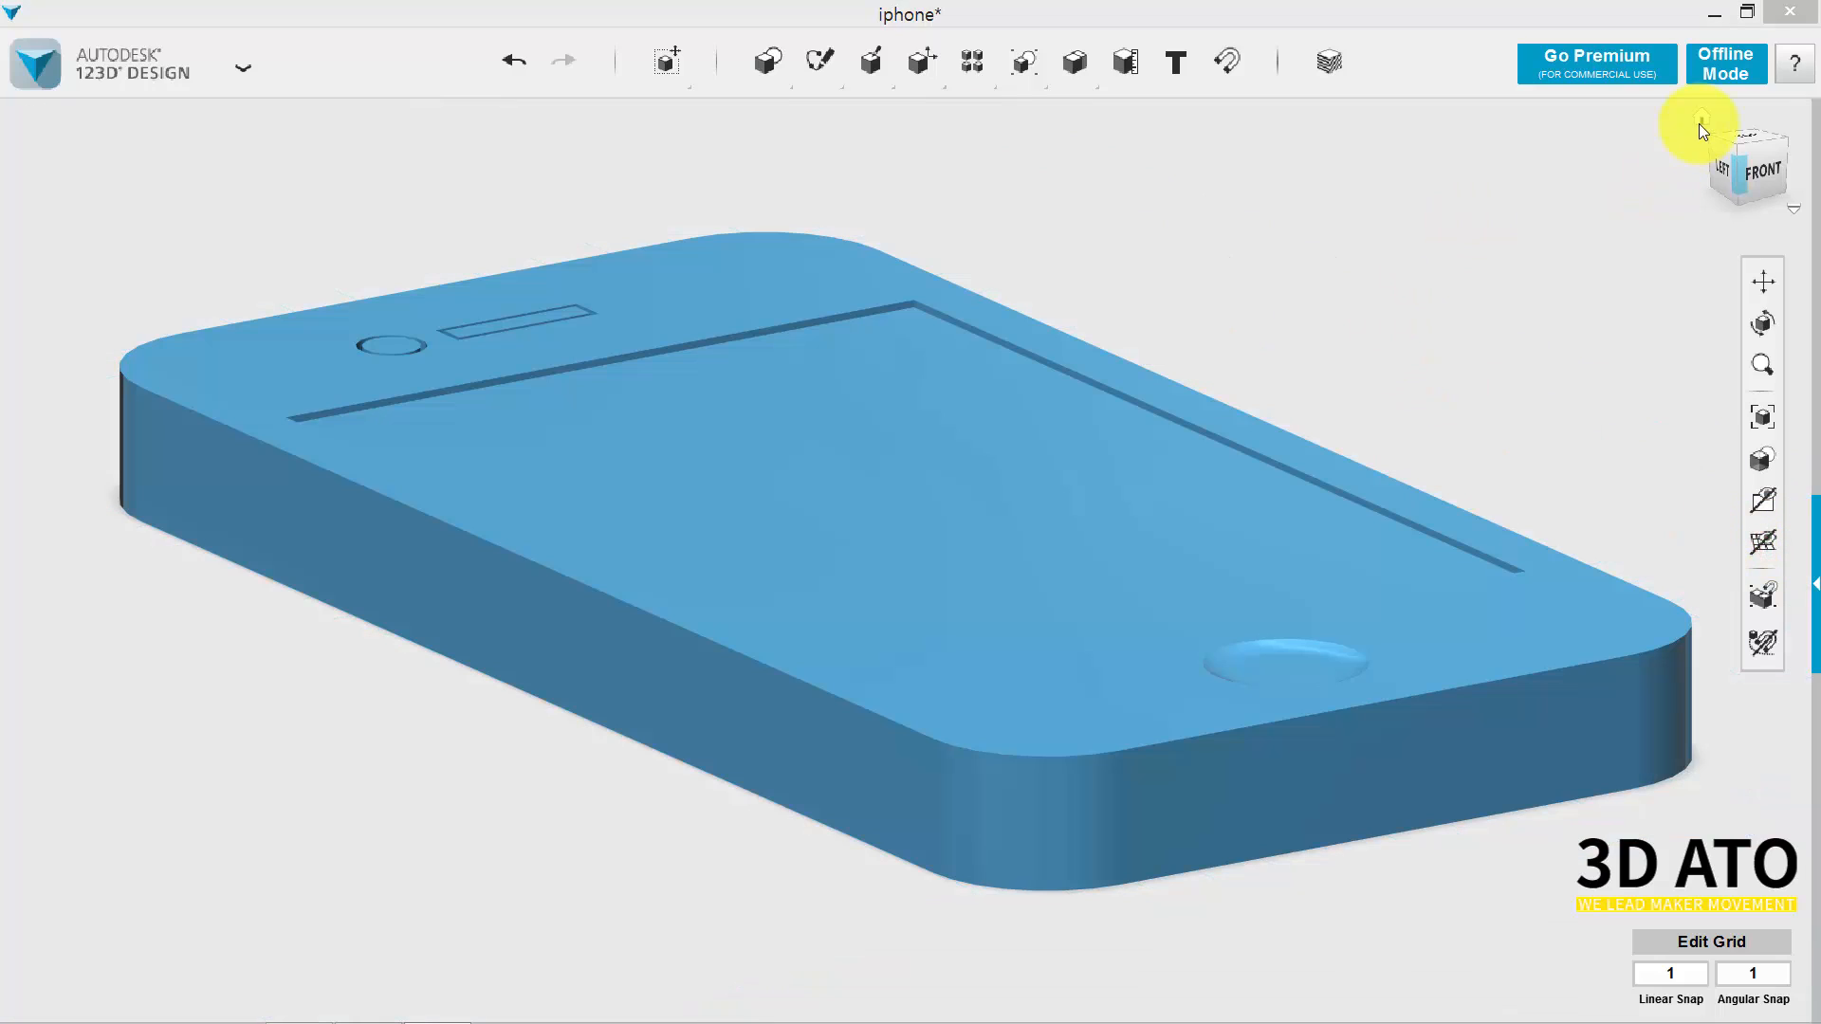
Project the phone body's underside into a new sketch as a rounded rectangular outline.
click(1720, 173)
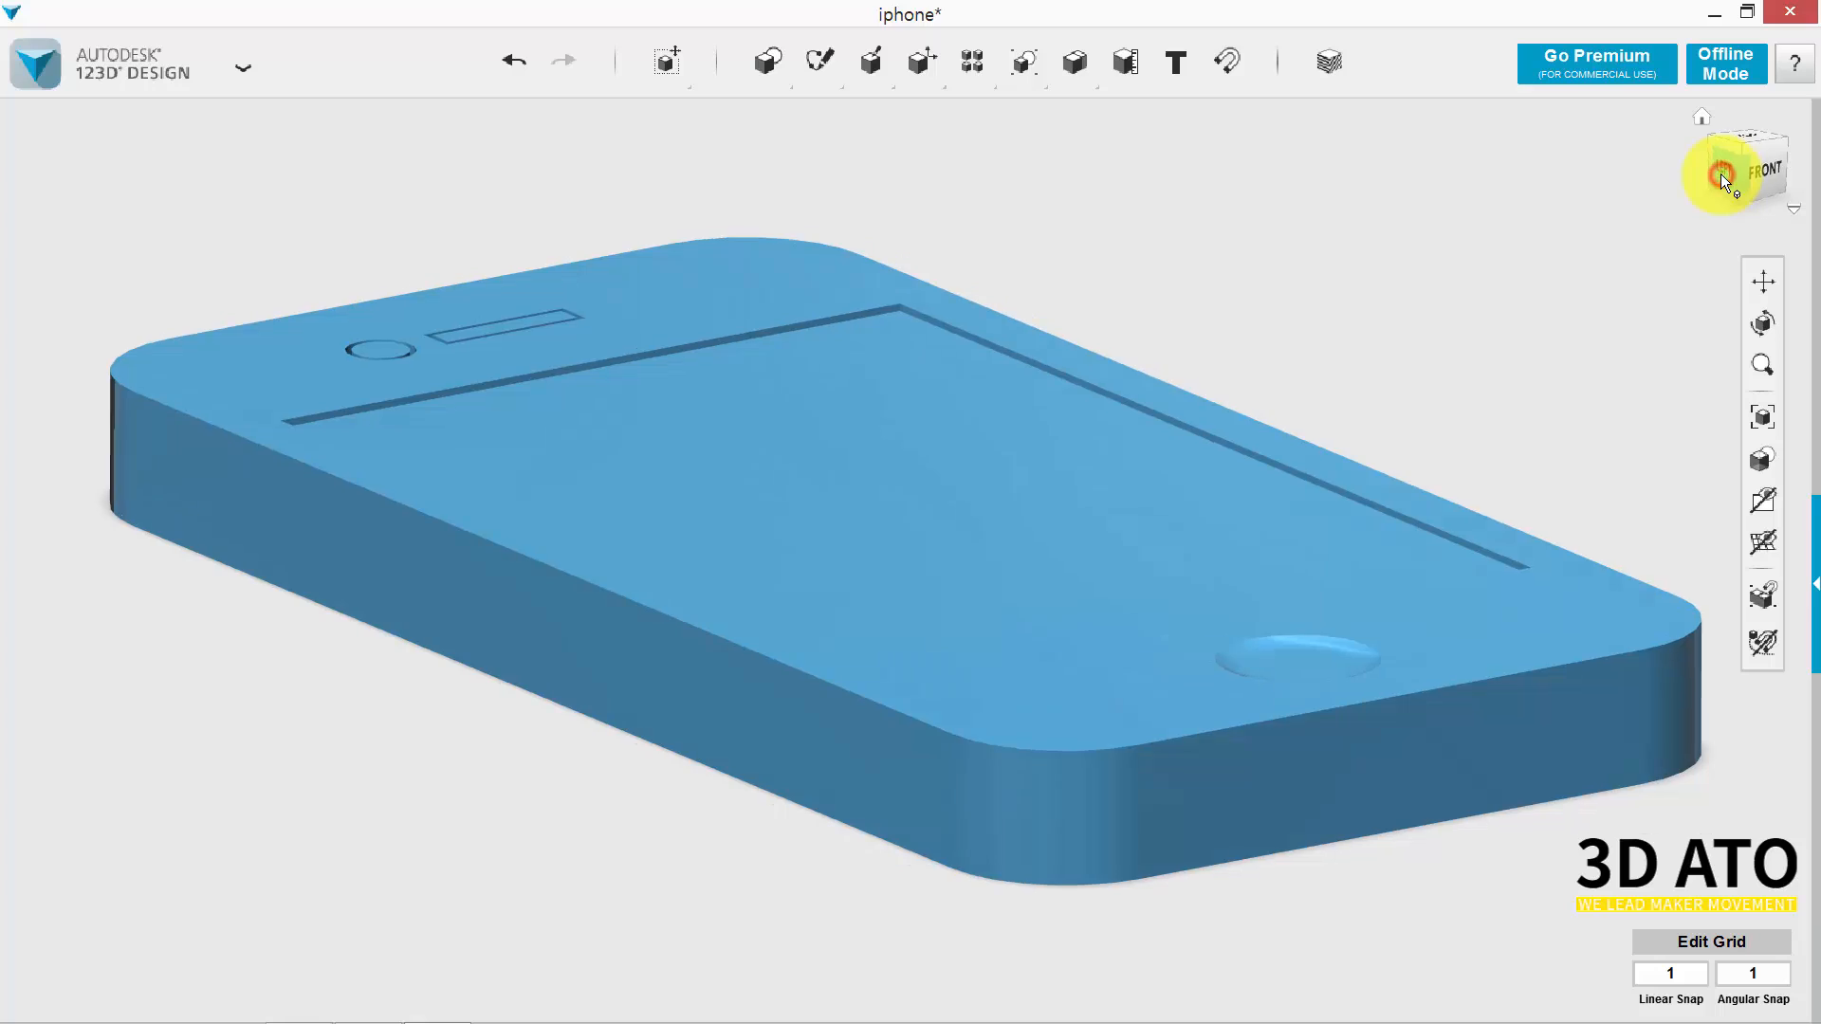
click(1744, 211)
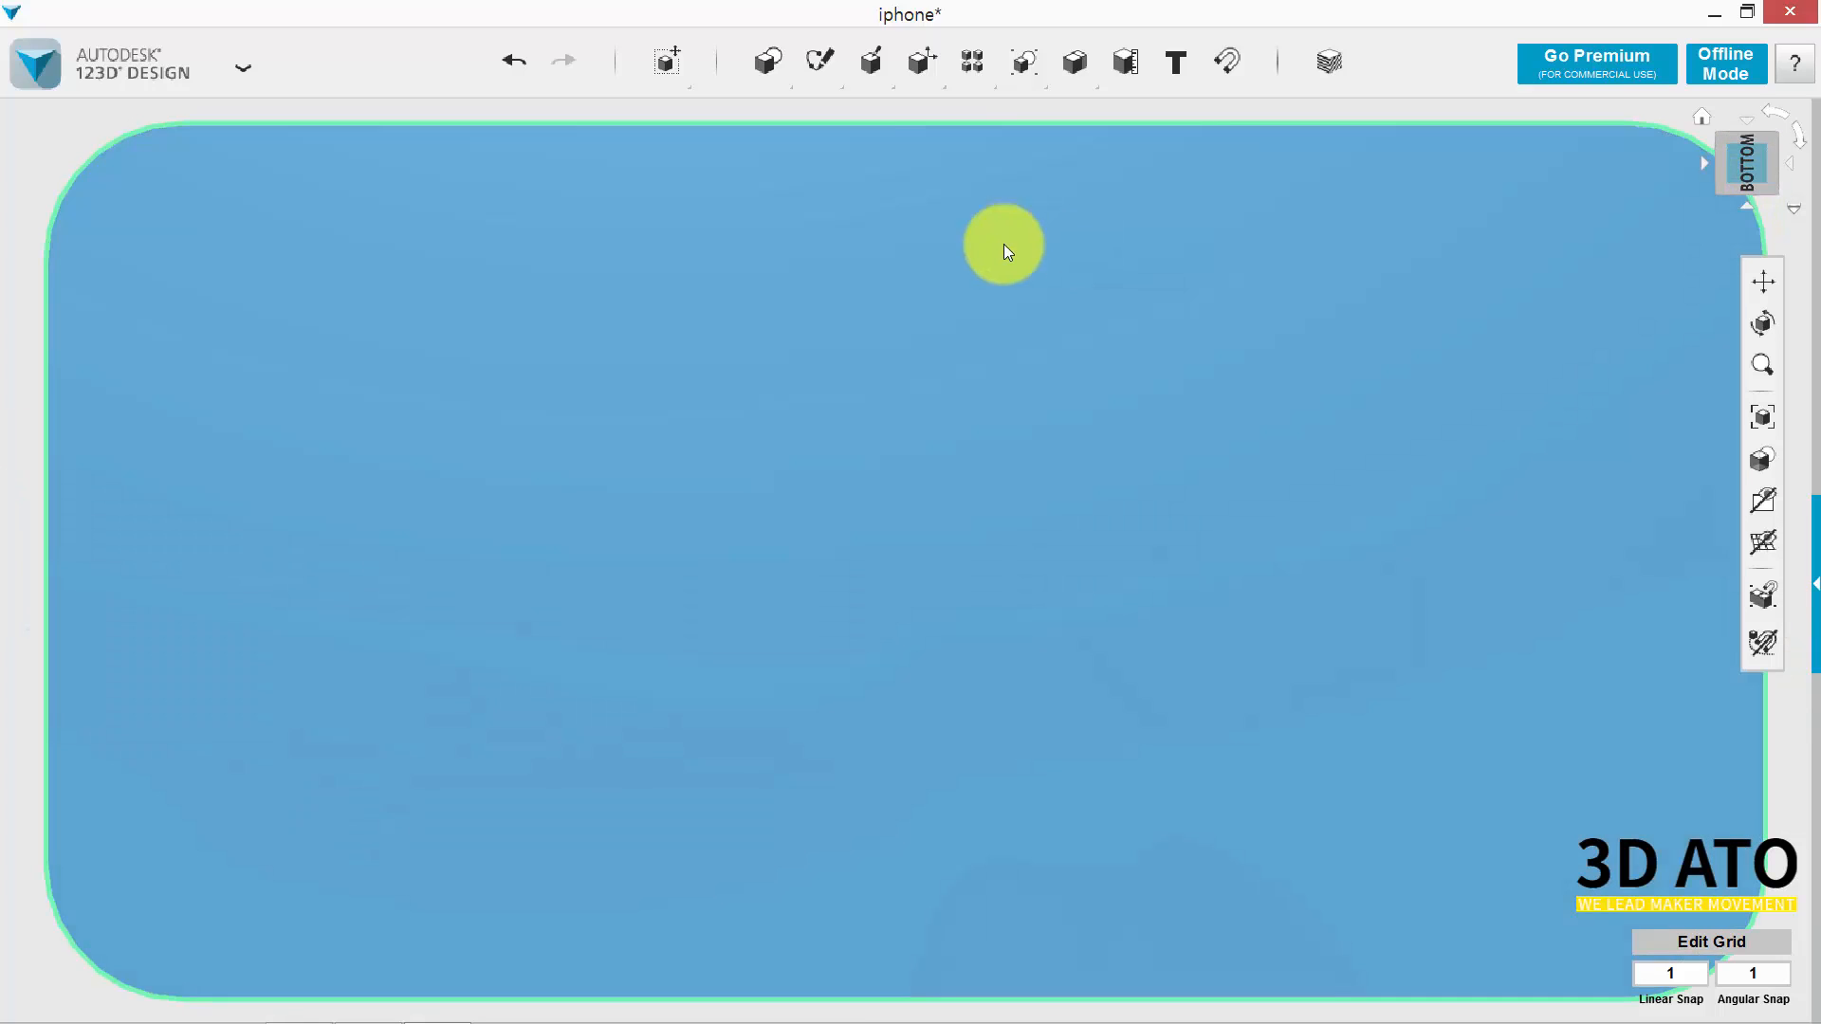
mouse_move(821, 63)
click(1332, 117)
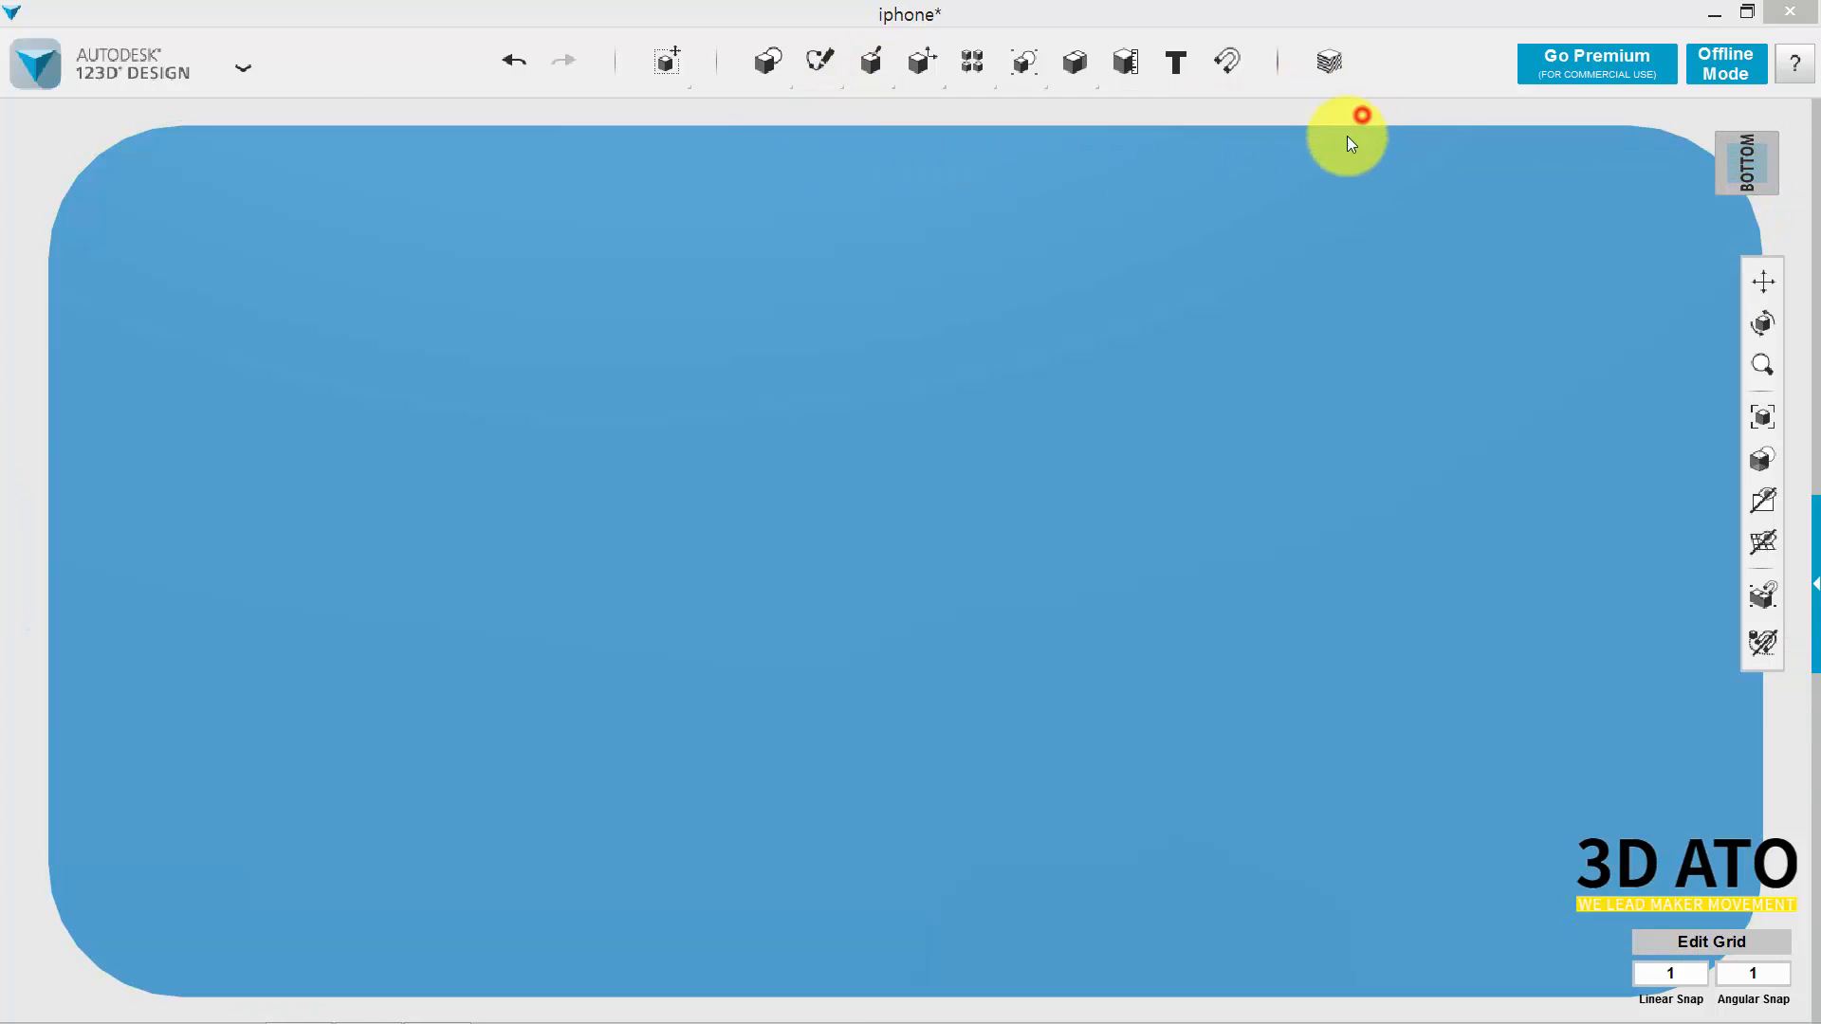
click(988, 422)
scroll(1013, 427, down, 3)
click(1065, 397)
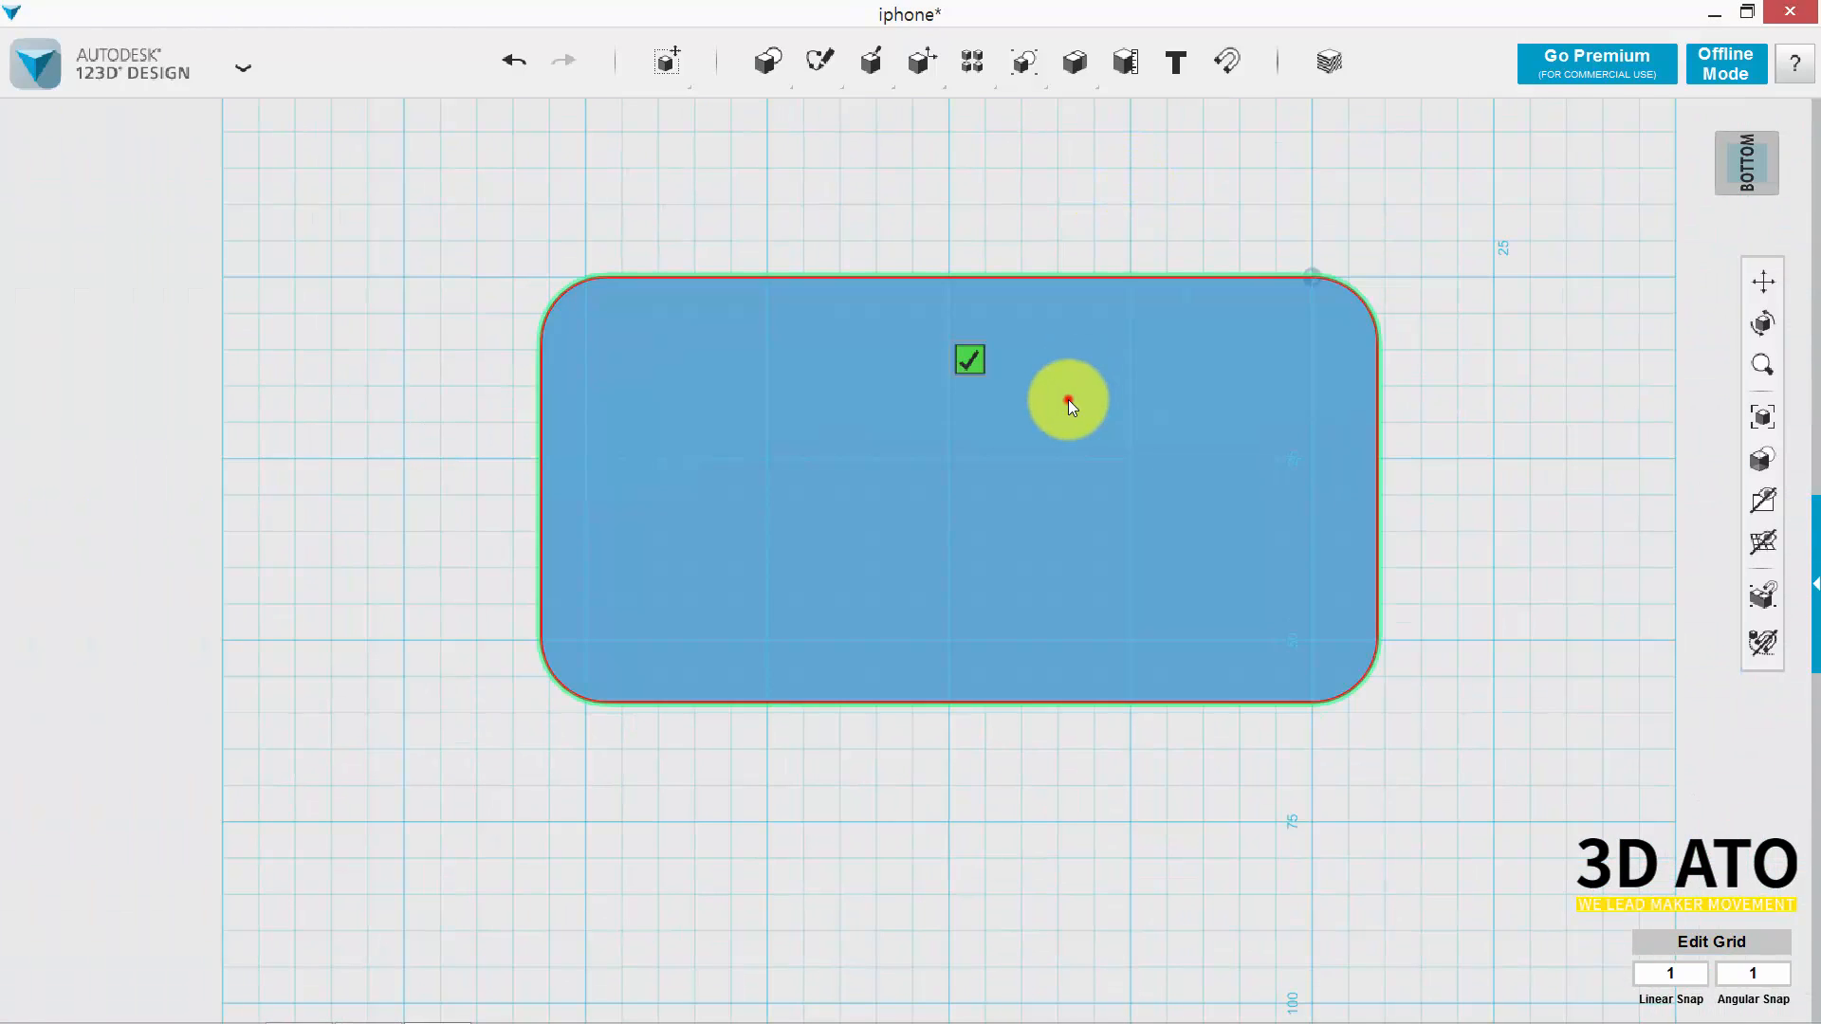
click(978, 358)
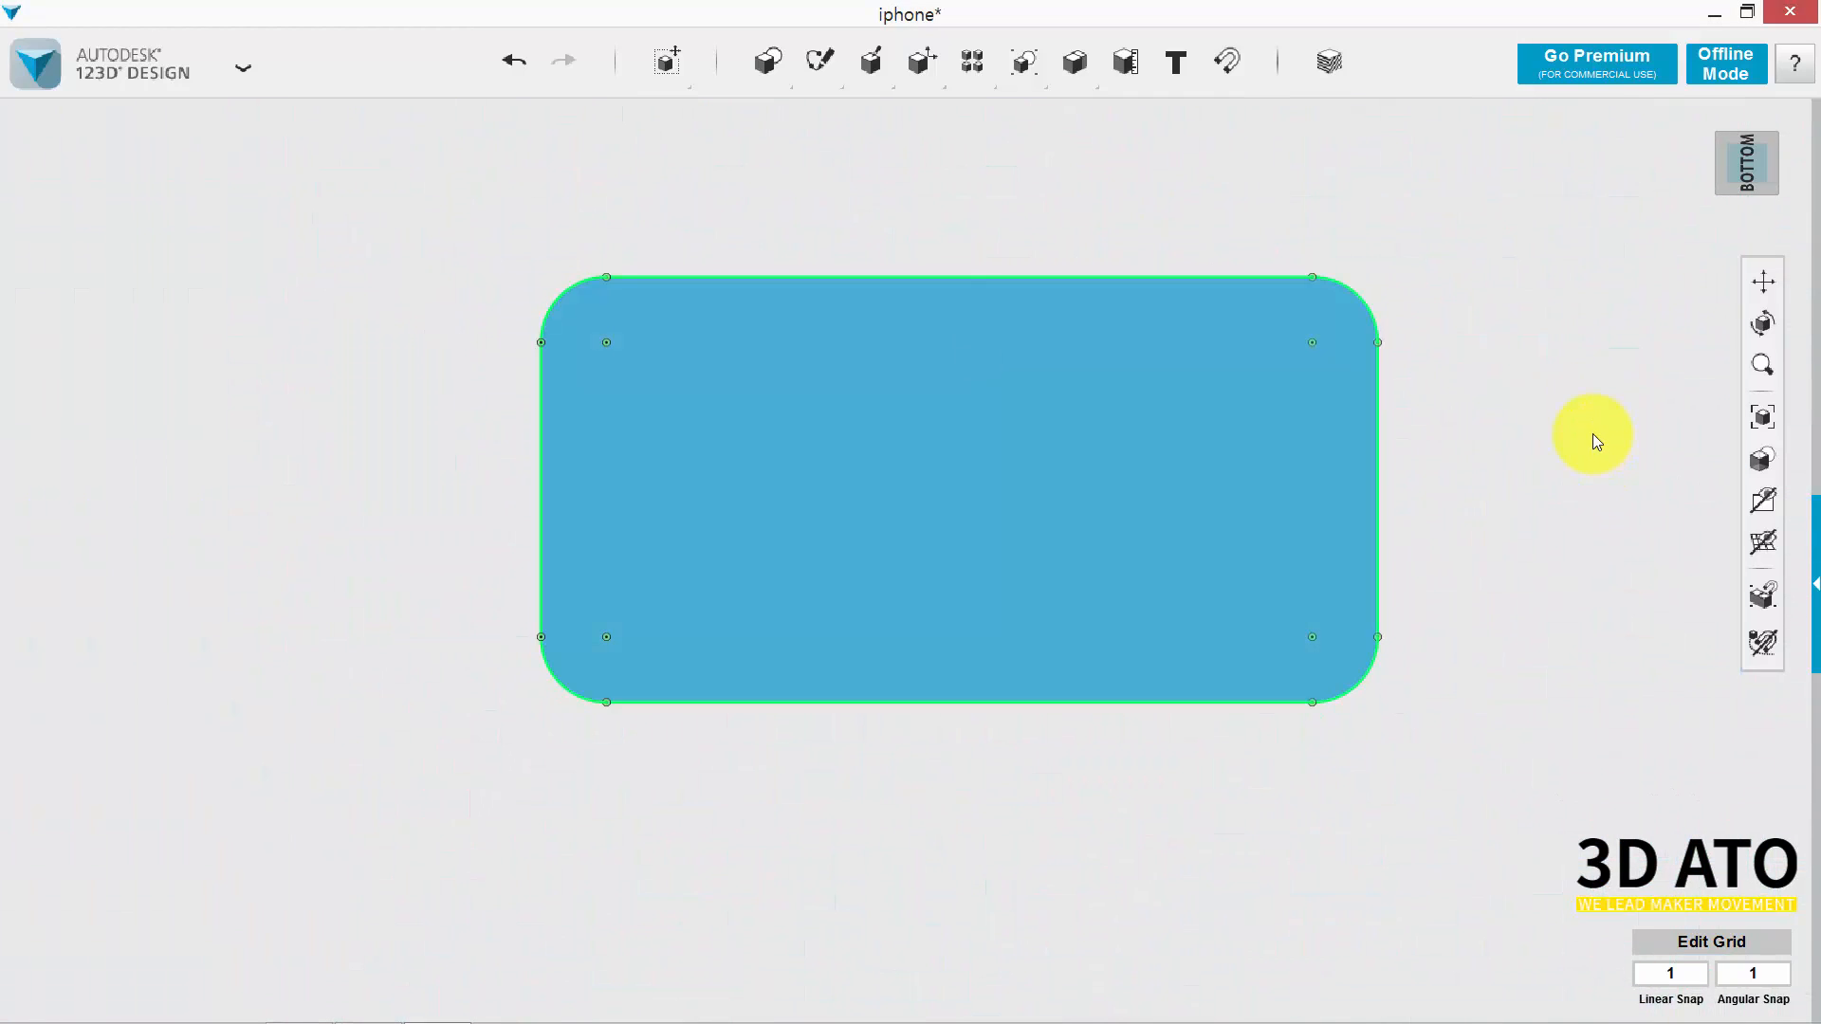
Offset the projected outline on the phone's underside outward by 0.6 mm.
mouse_move(820, 60)
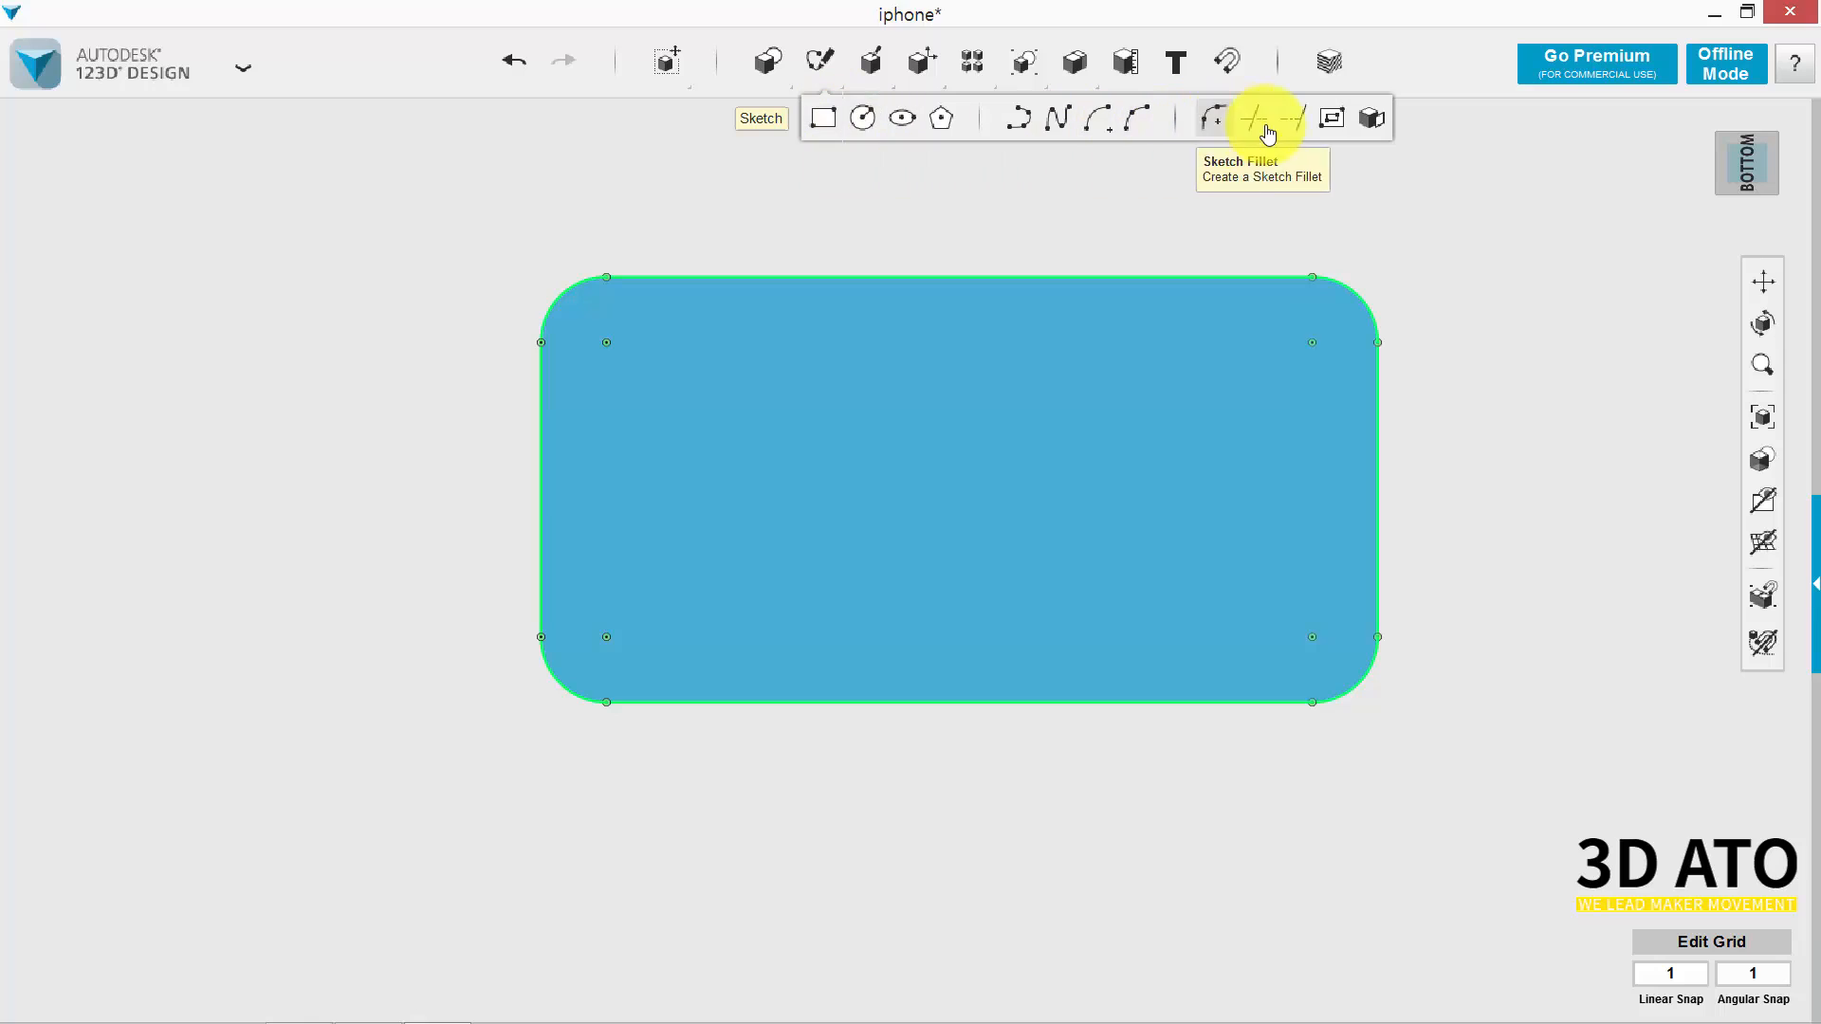
click(1325, 125)
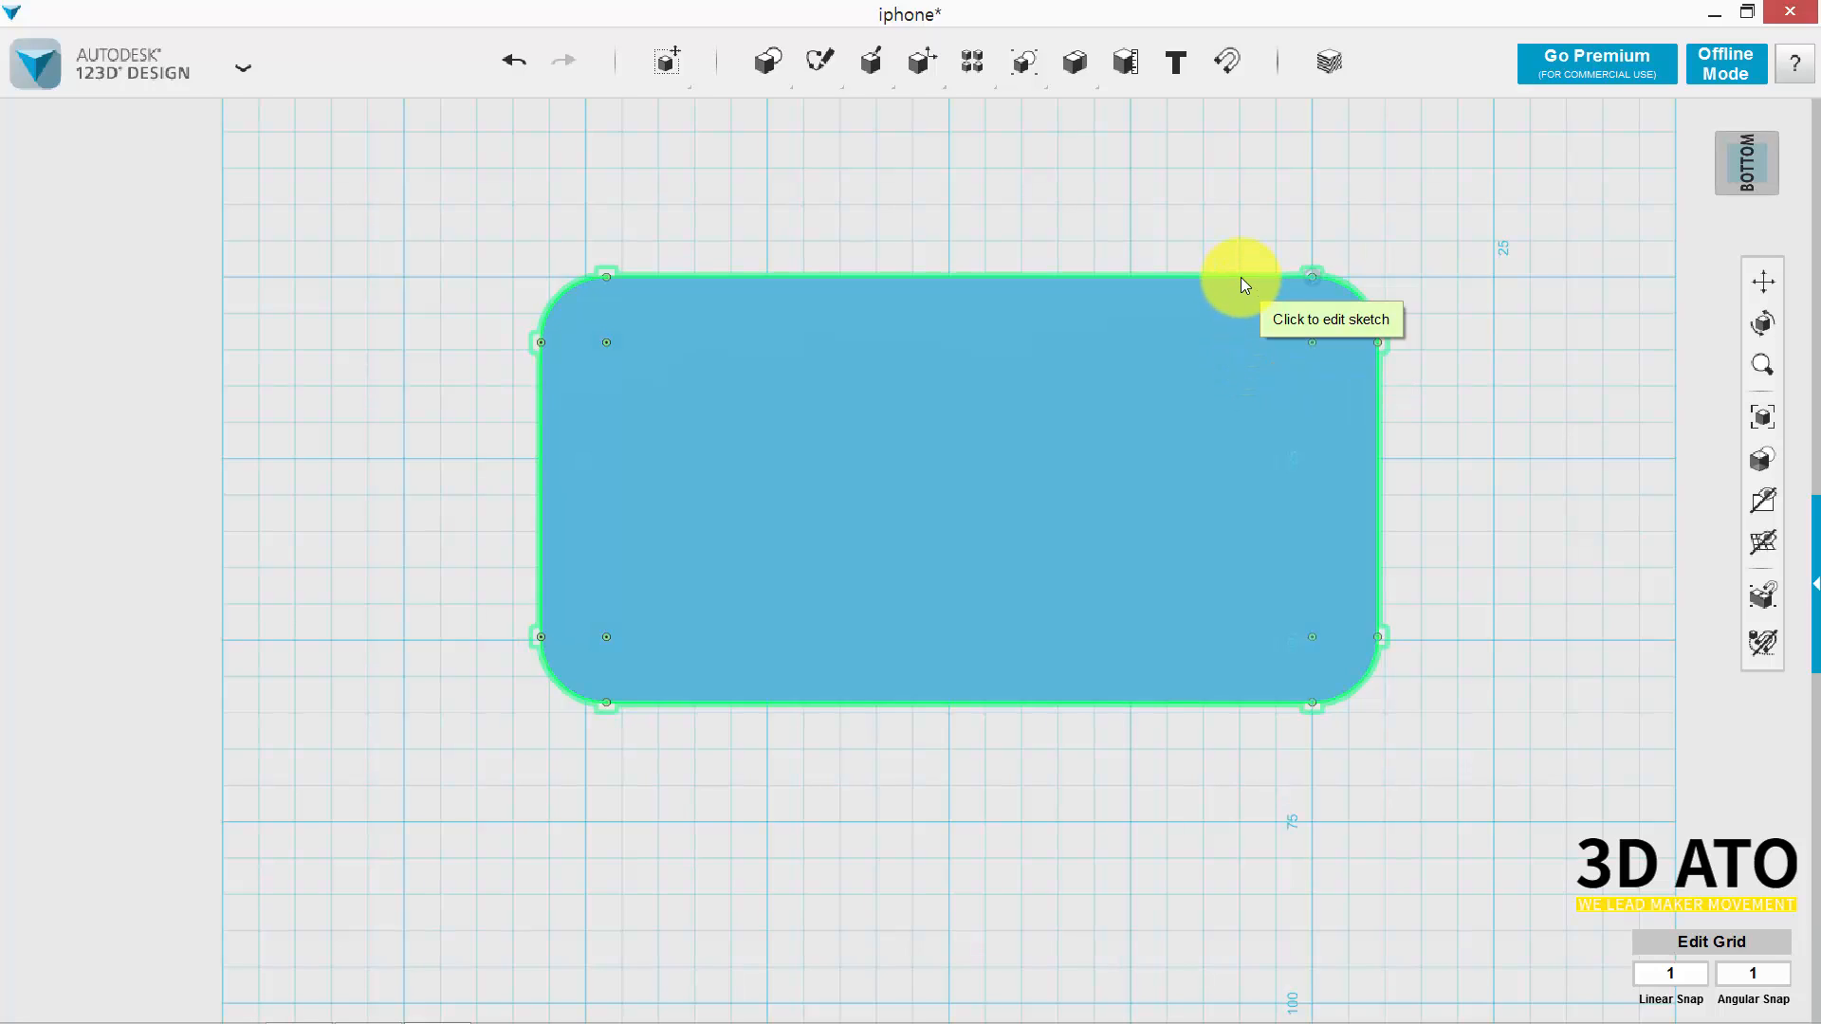
click(1250, 275)
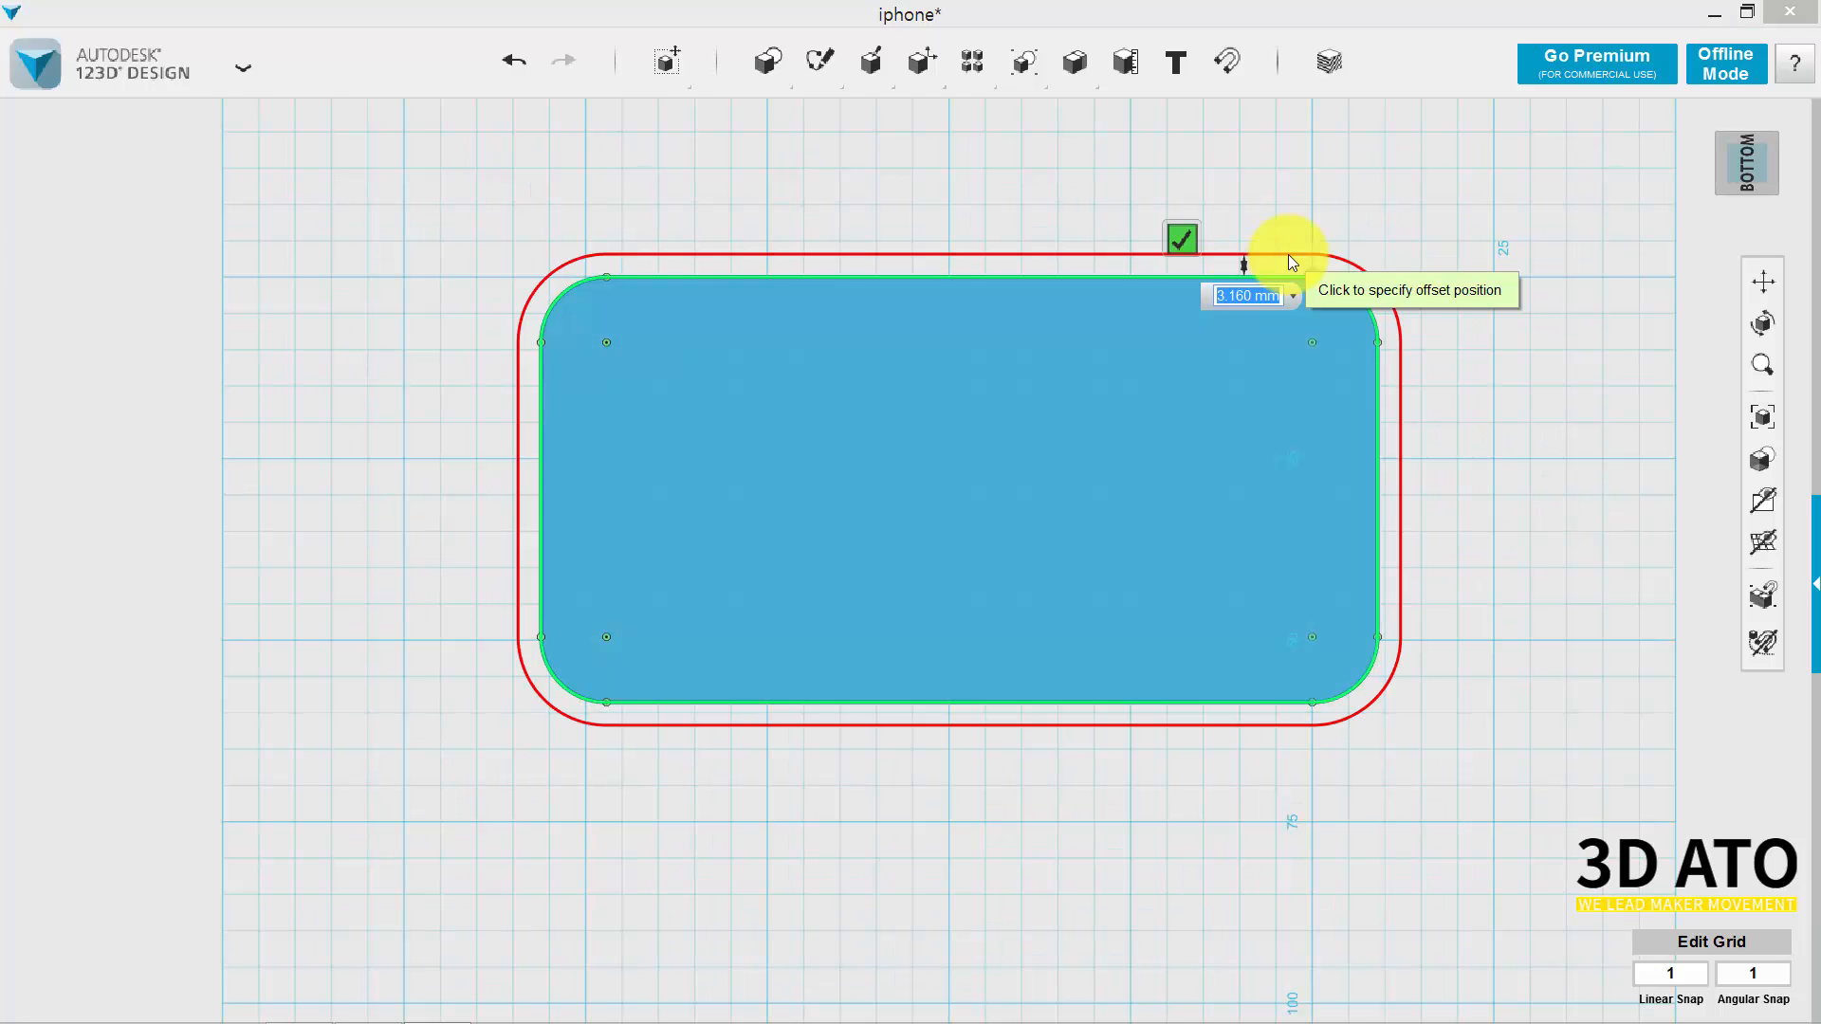
text(0.6)
key(Return)
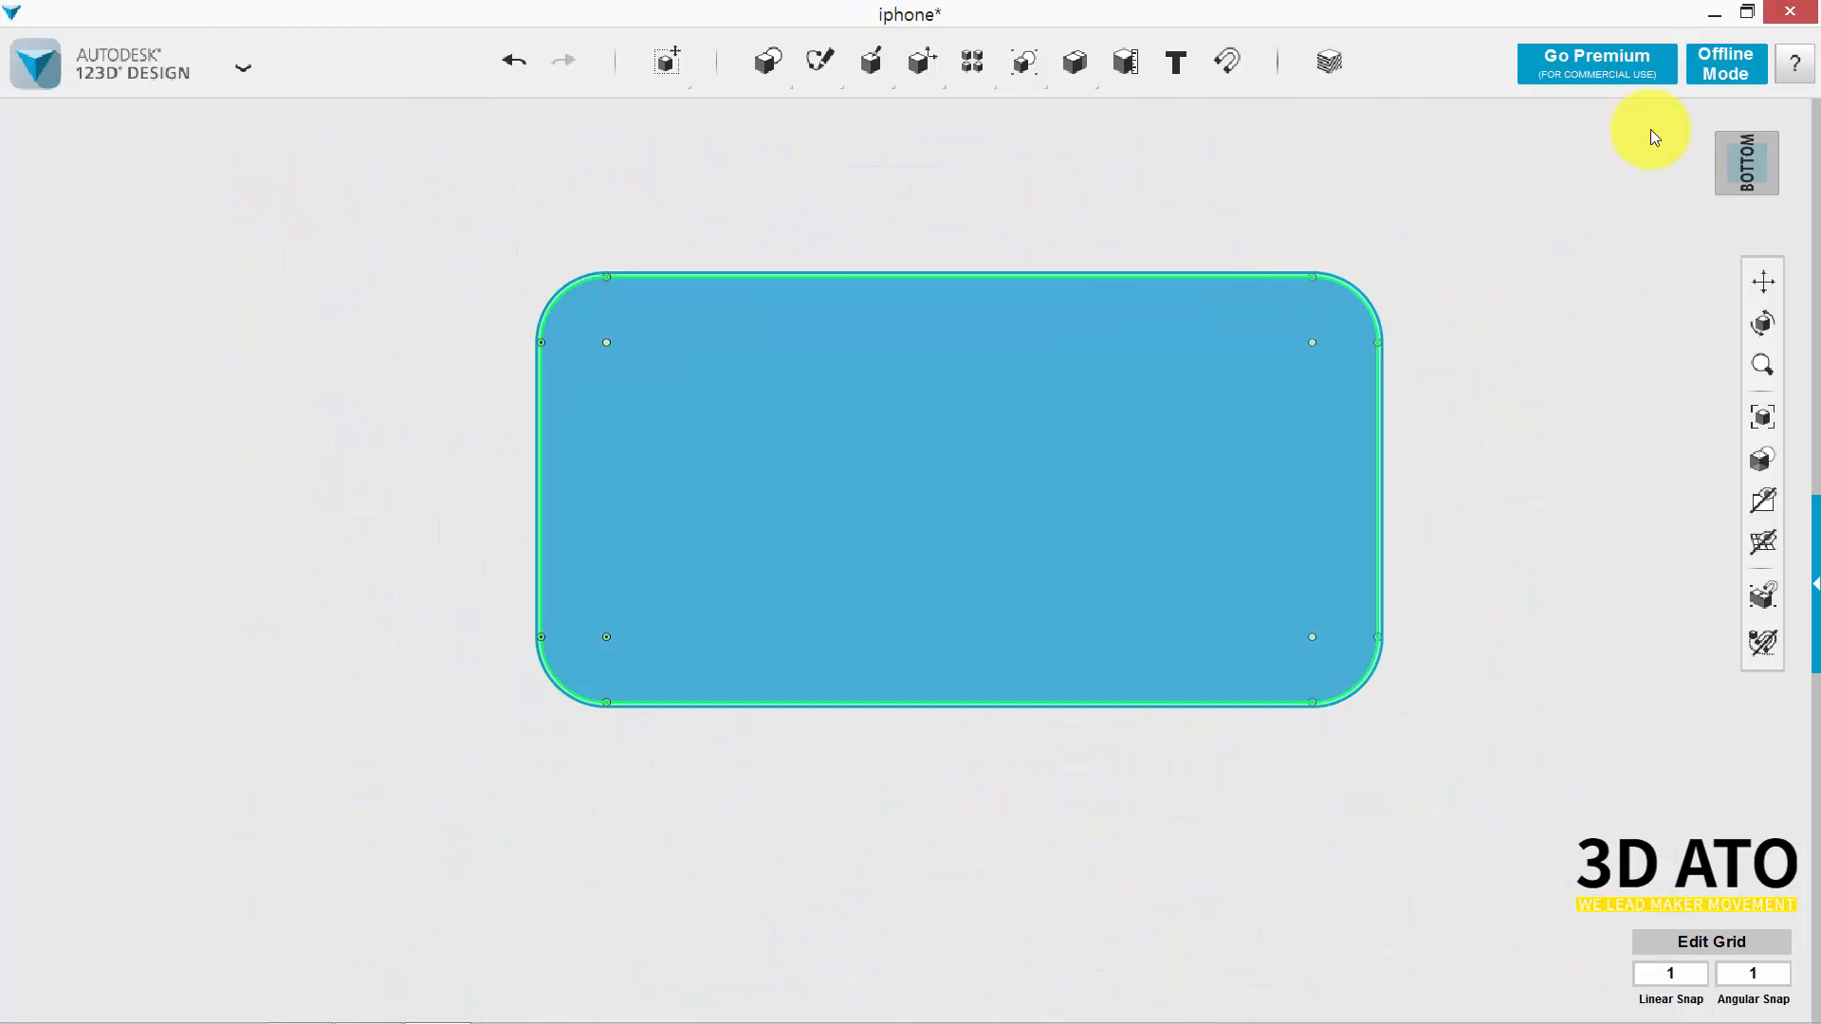
click(1699, 117)
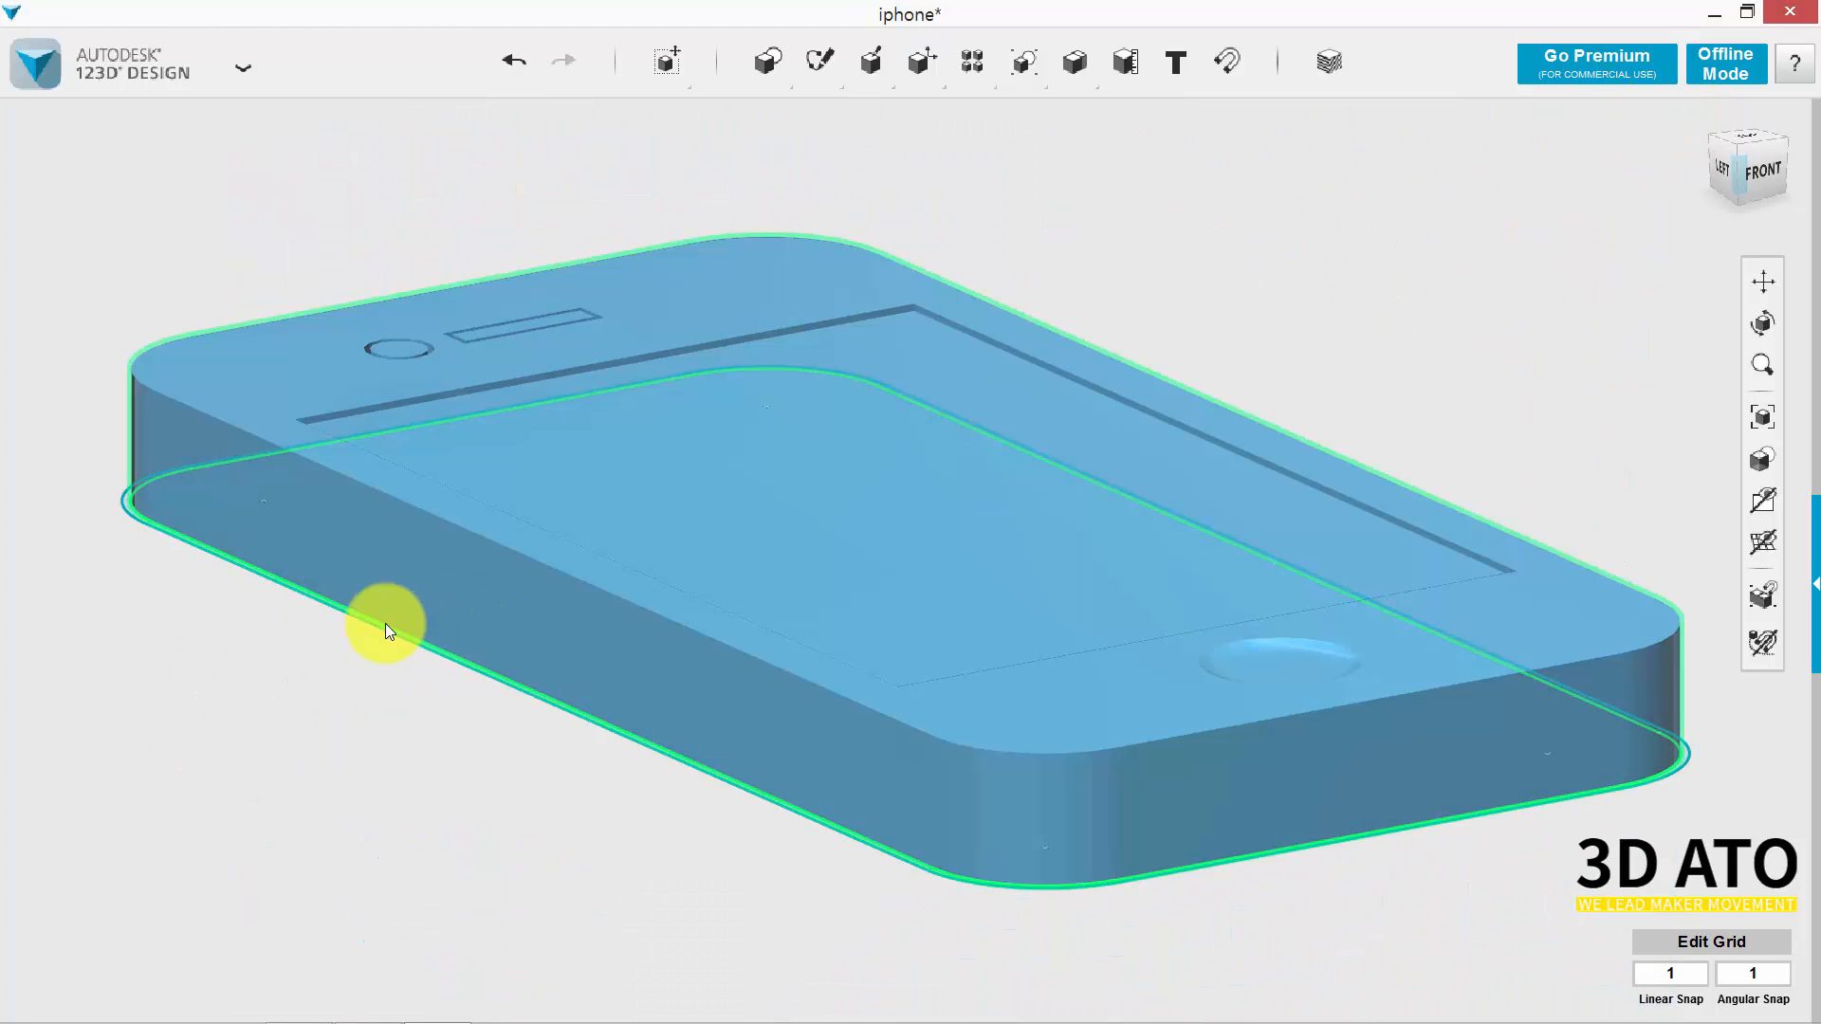
Try to extrude the narrow band between the projected and offset outlines by -7 mm around the phone body.
click(880, 109)
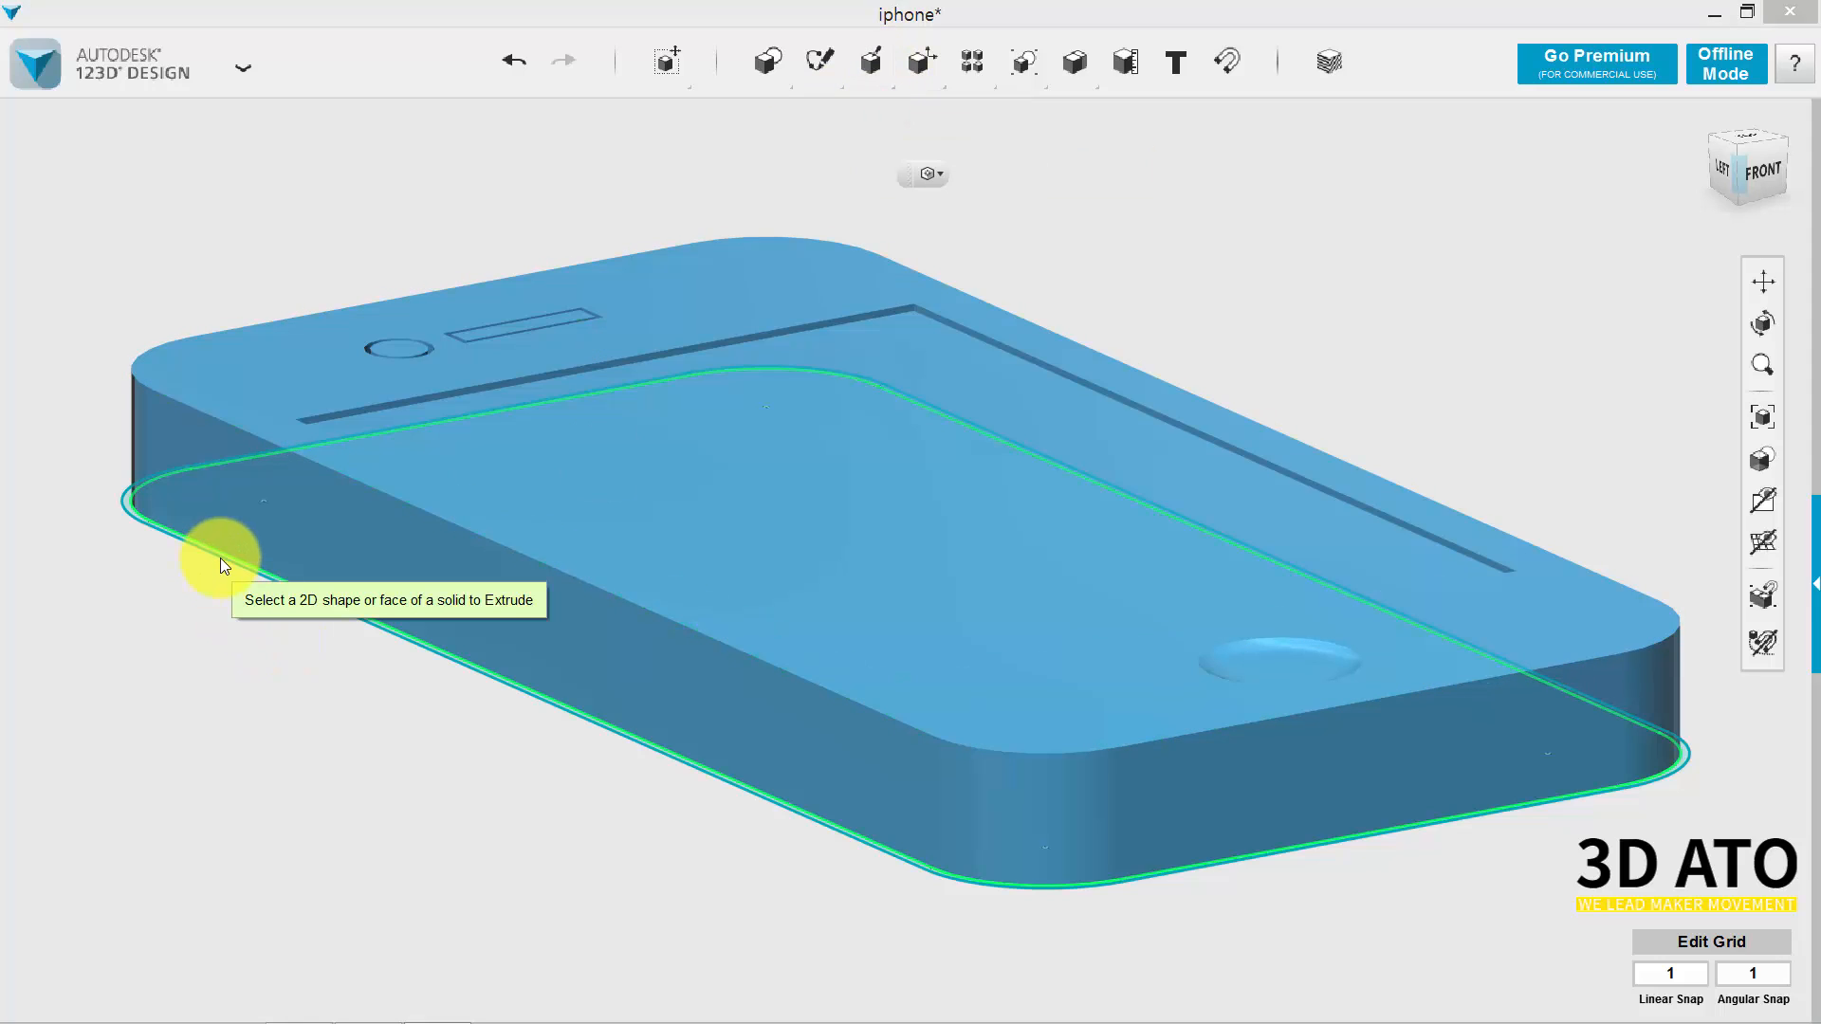
click(221, 557)
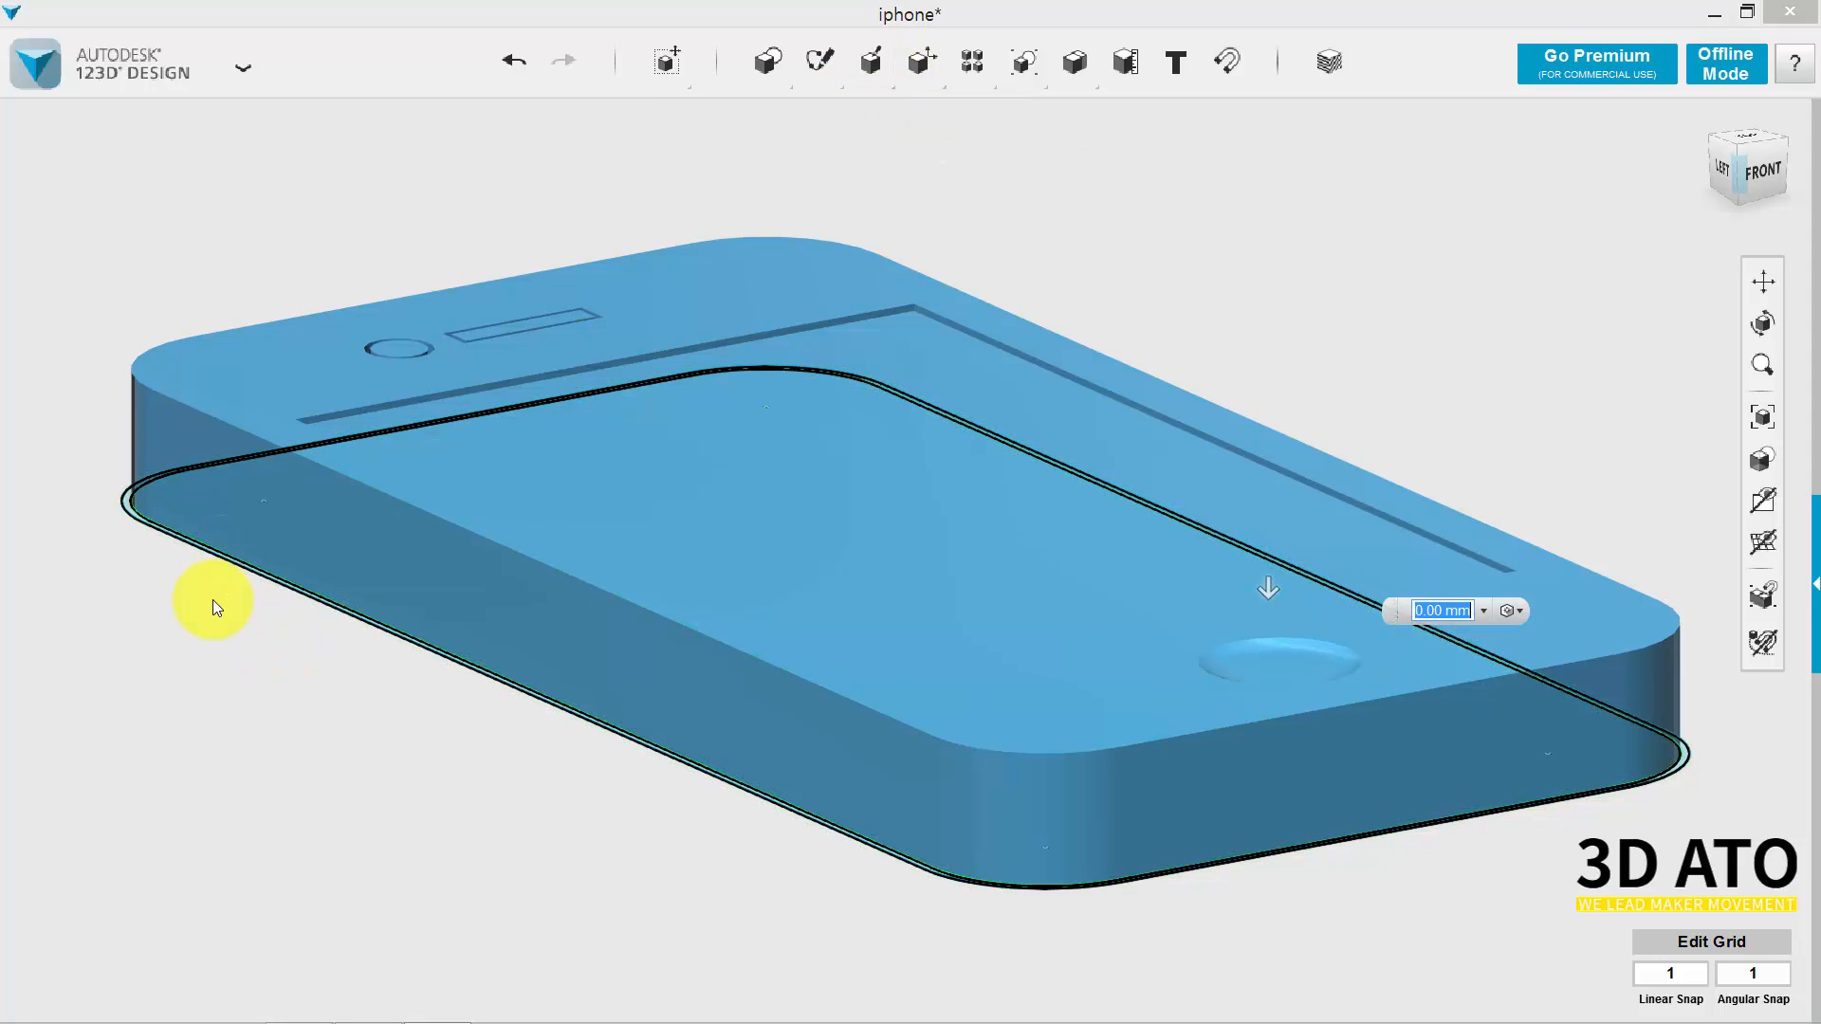
text(-7)
key(Return)
click(1767, 161)
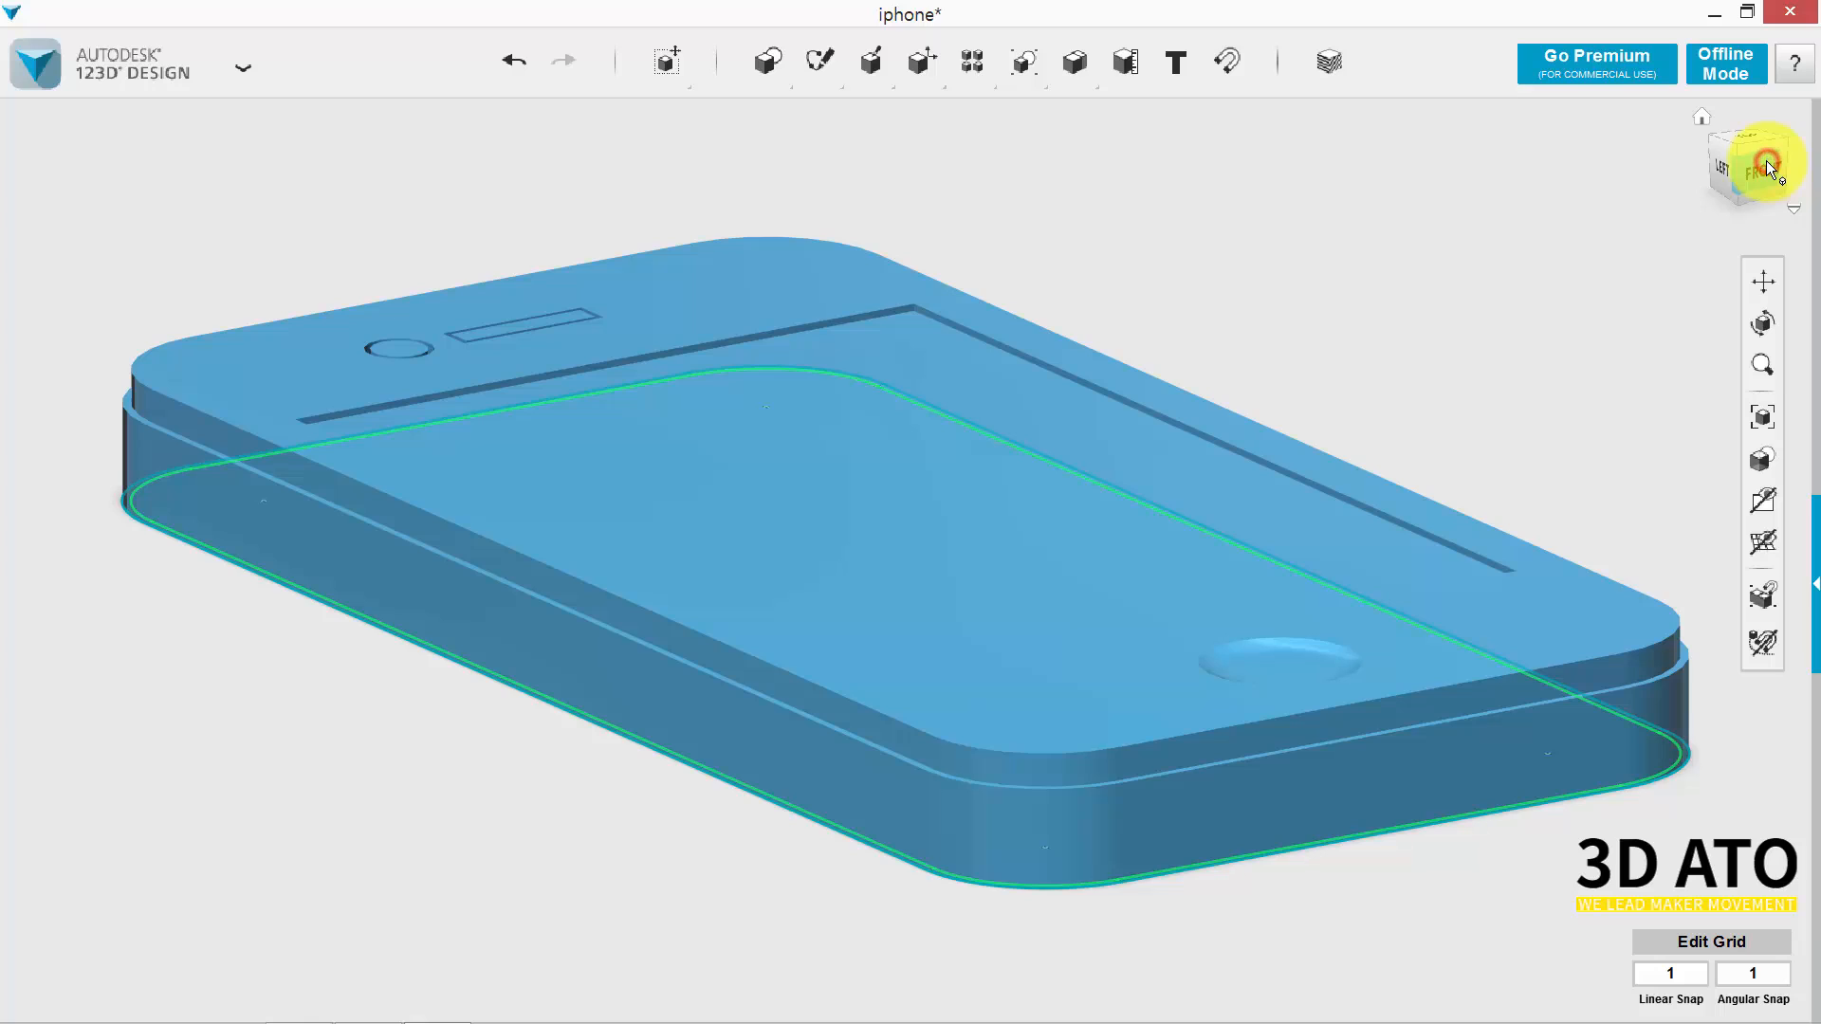
scroll(1390, 611, up, 3)
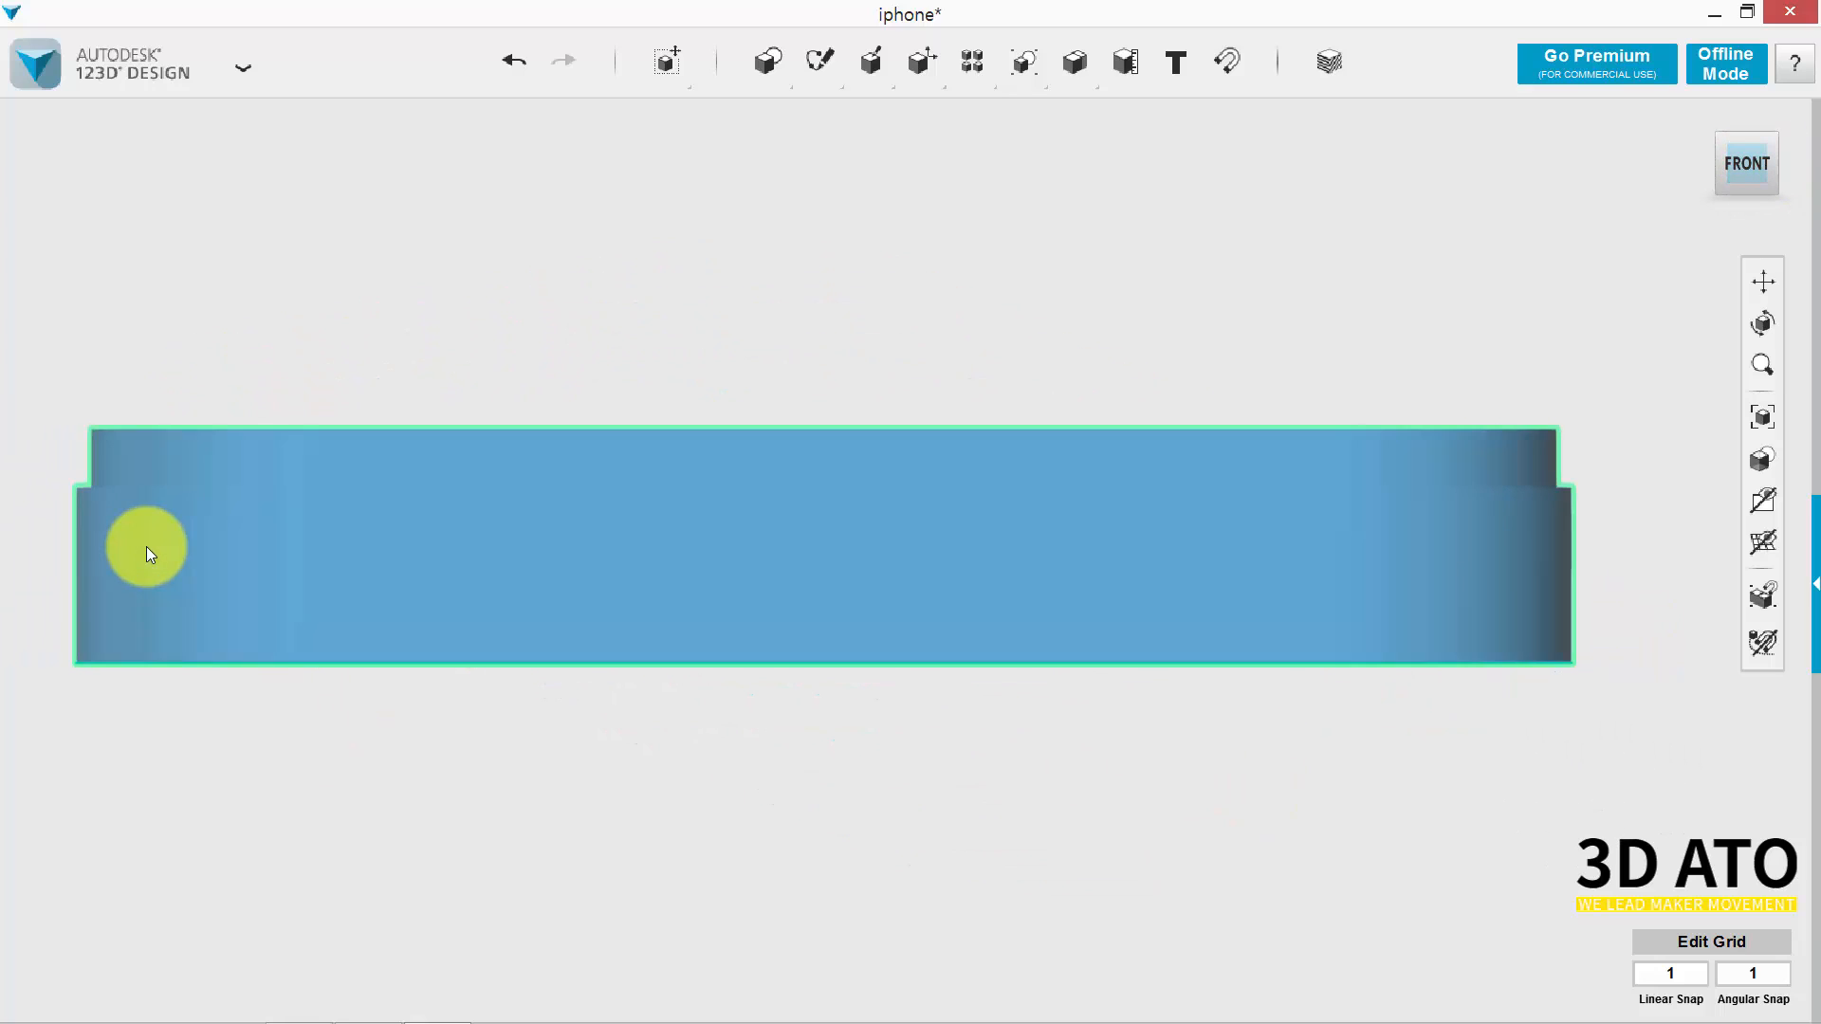
middle_drag(438, 740, 586, 749)
right_drag(585, 749, 590, 793)
scroll(595, 791, down, 3)
Extrude the narrow band between the two underside outlines by -7 mm as a new solid.
mouse_move(871, 52)
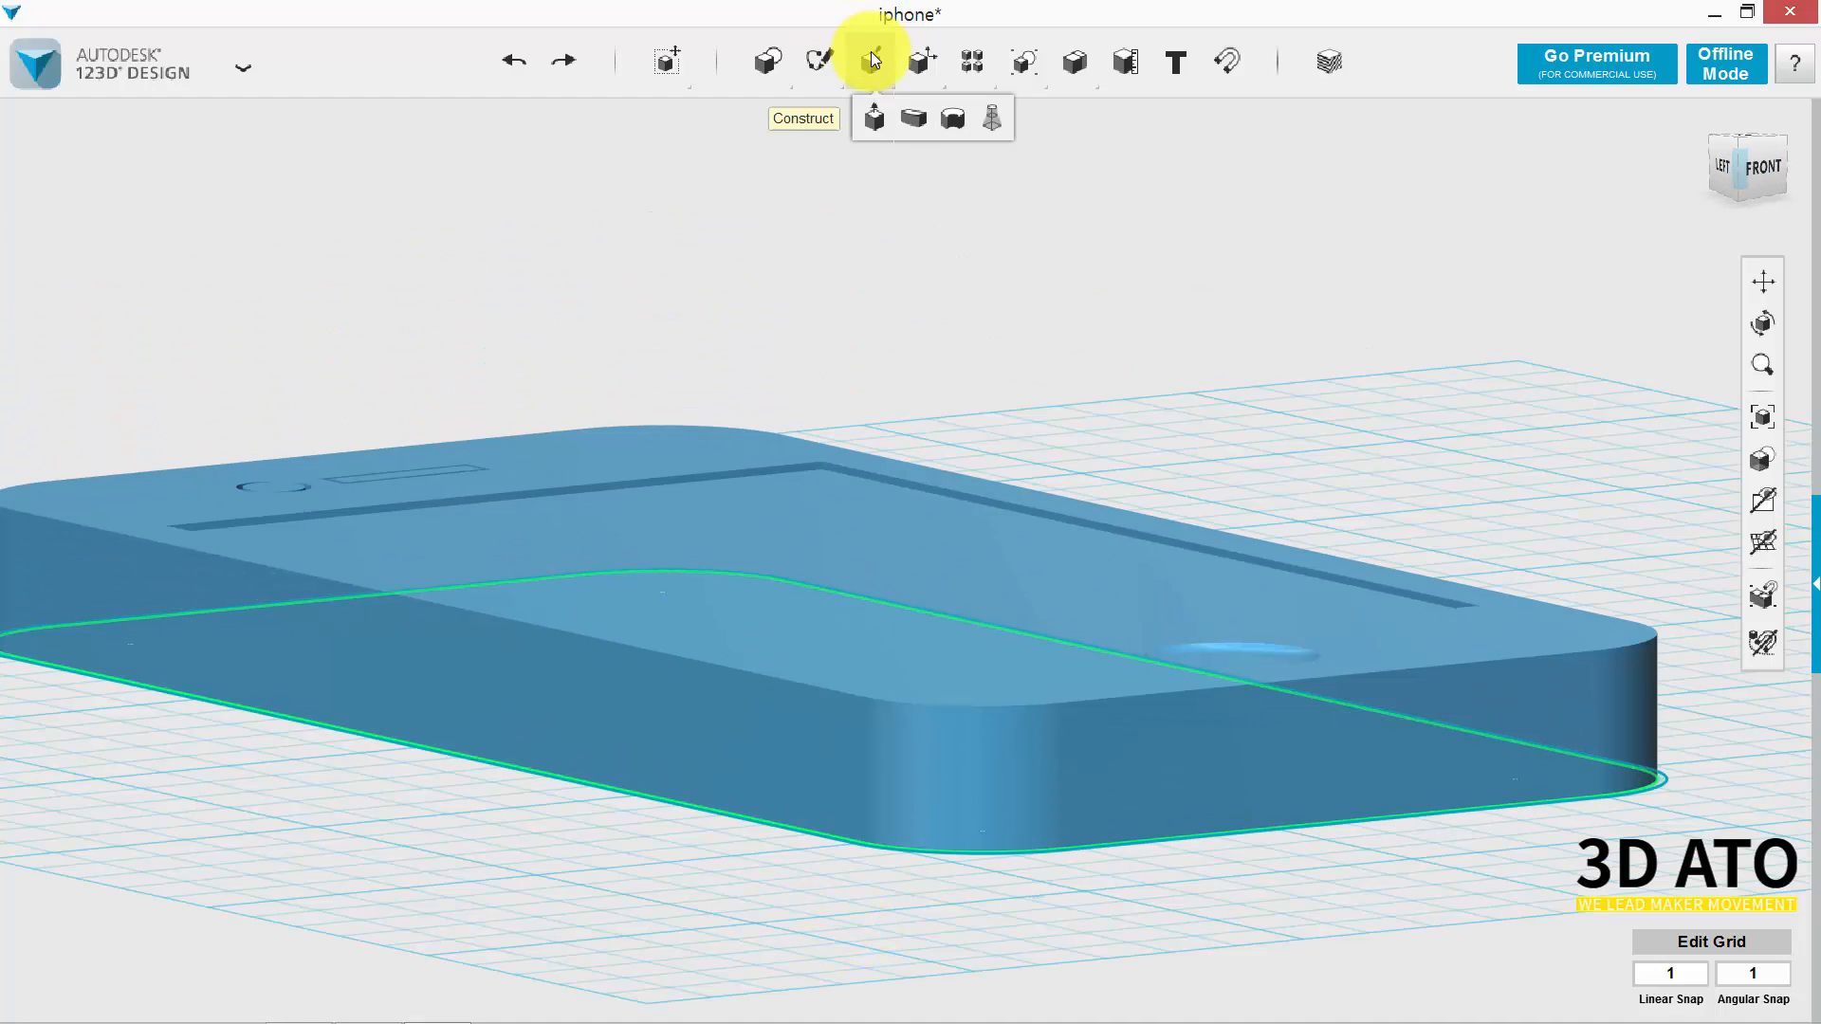
click(881, 116)
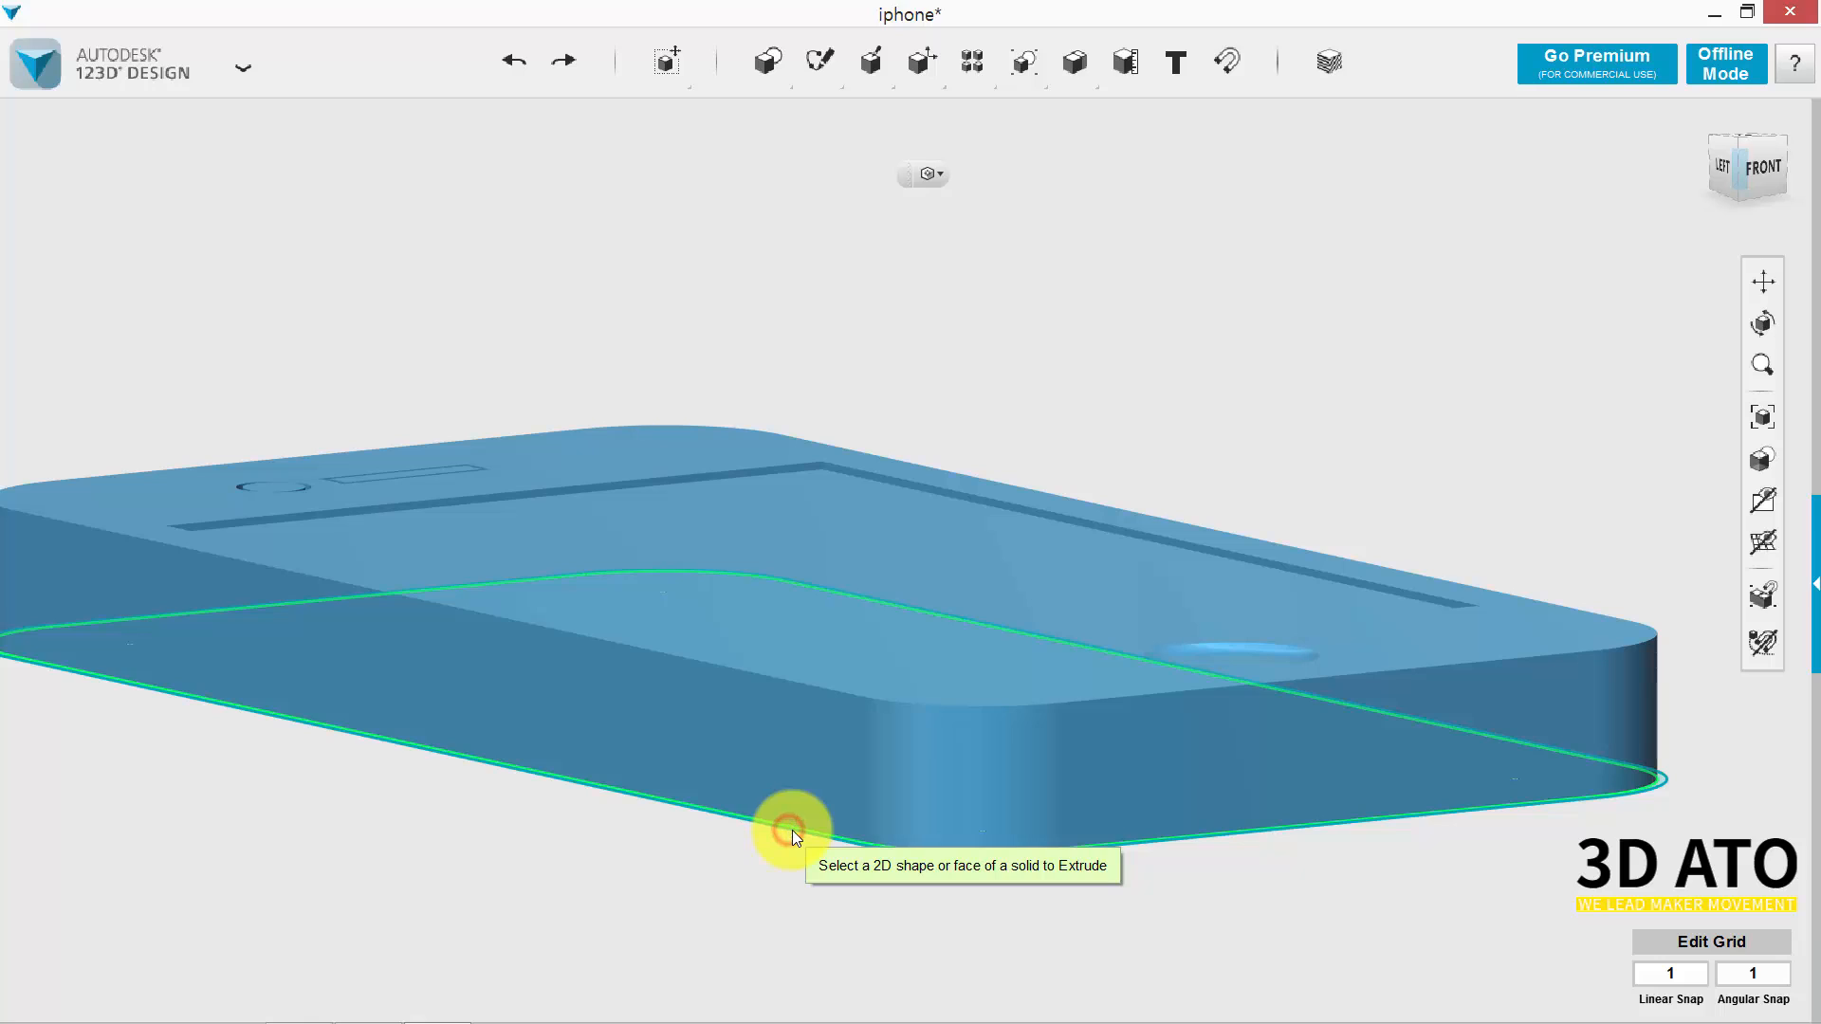
click(793, 829)
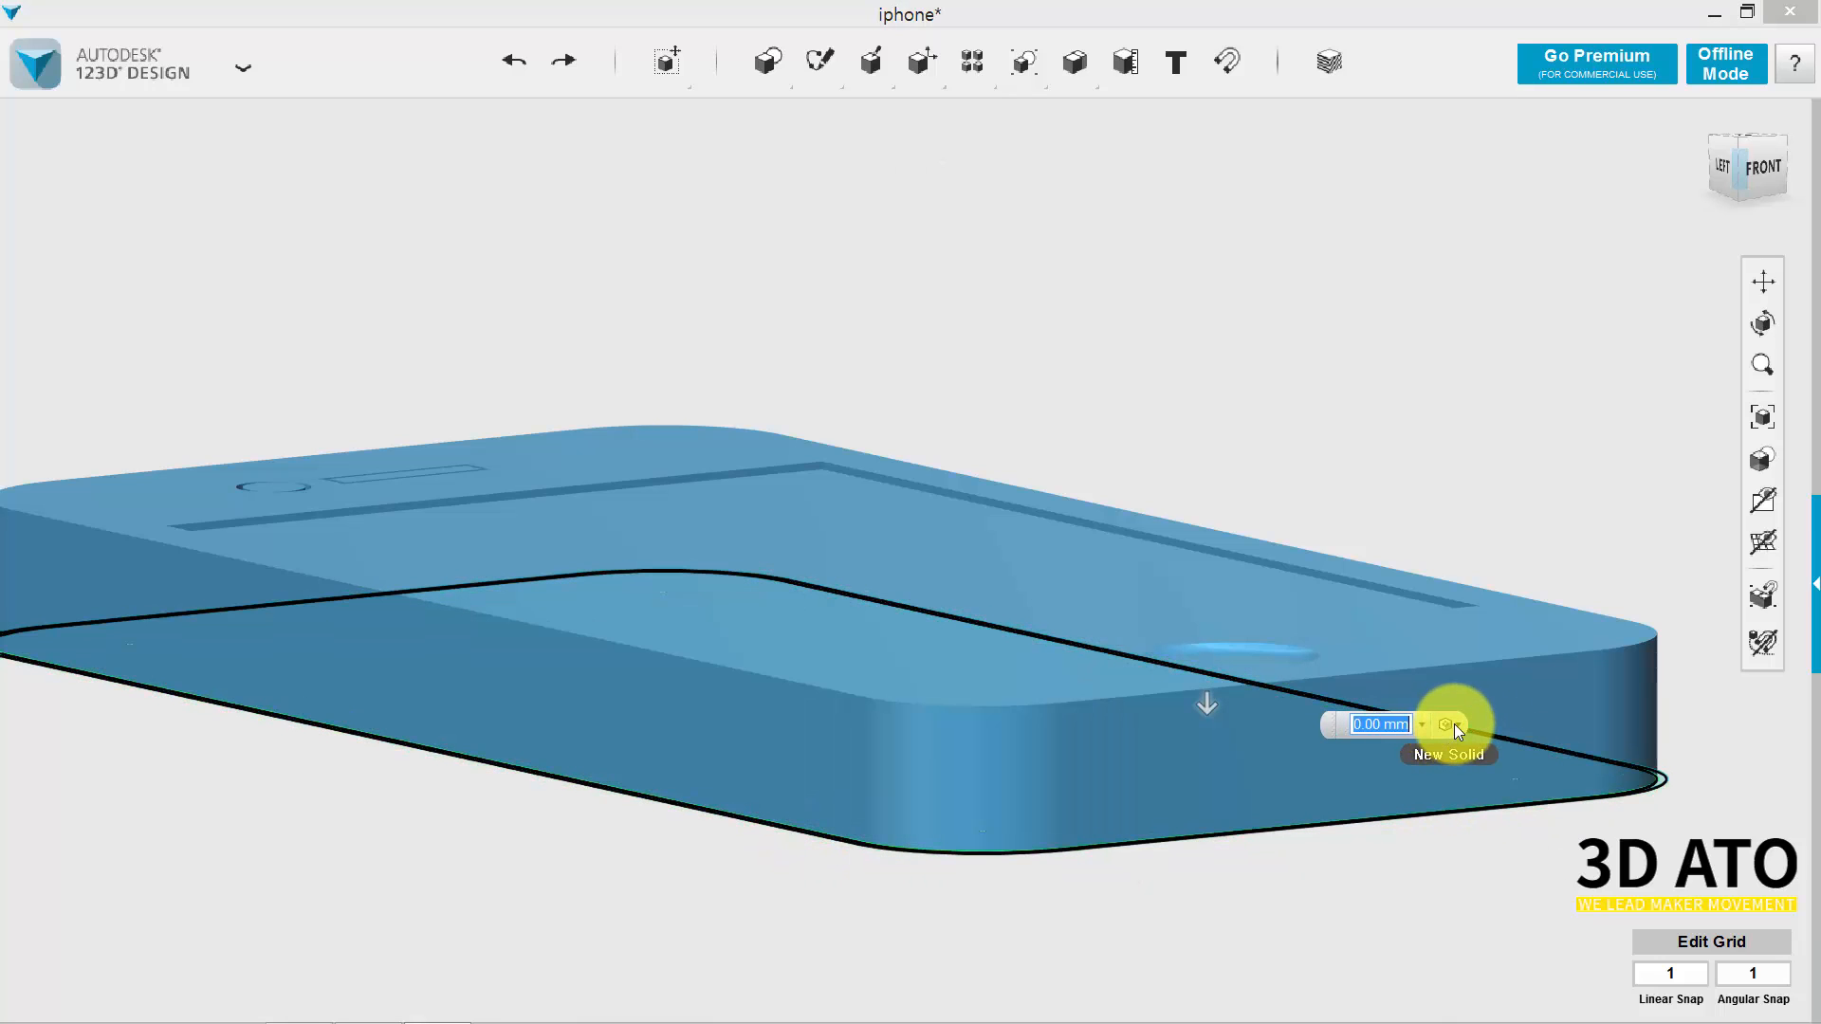
text(-7)
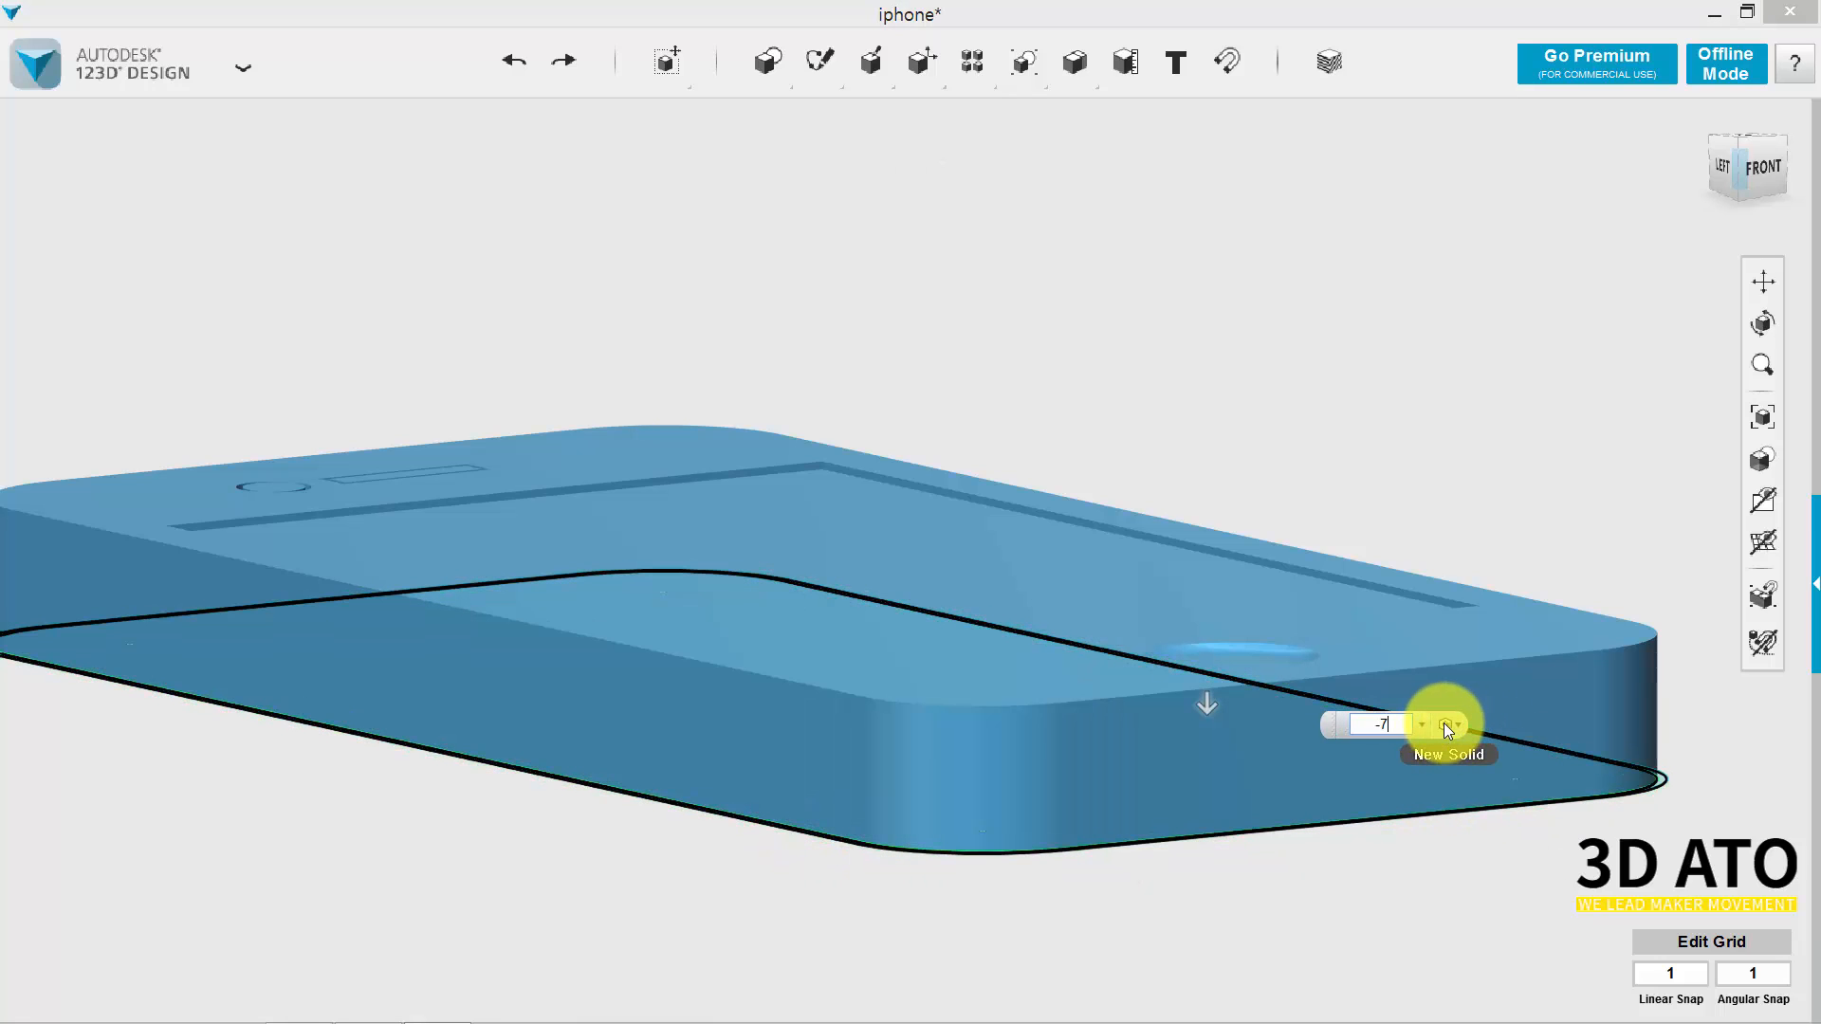
click(1447, 624)
click(1471, 731)
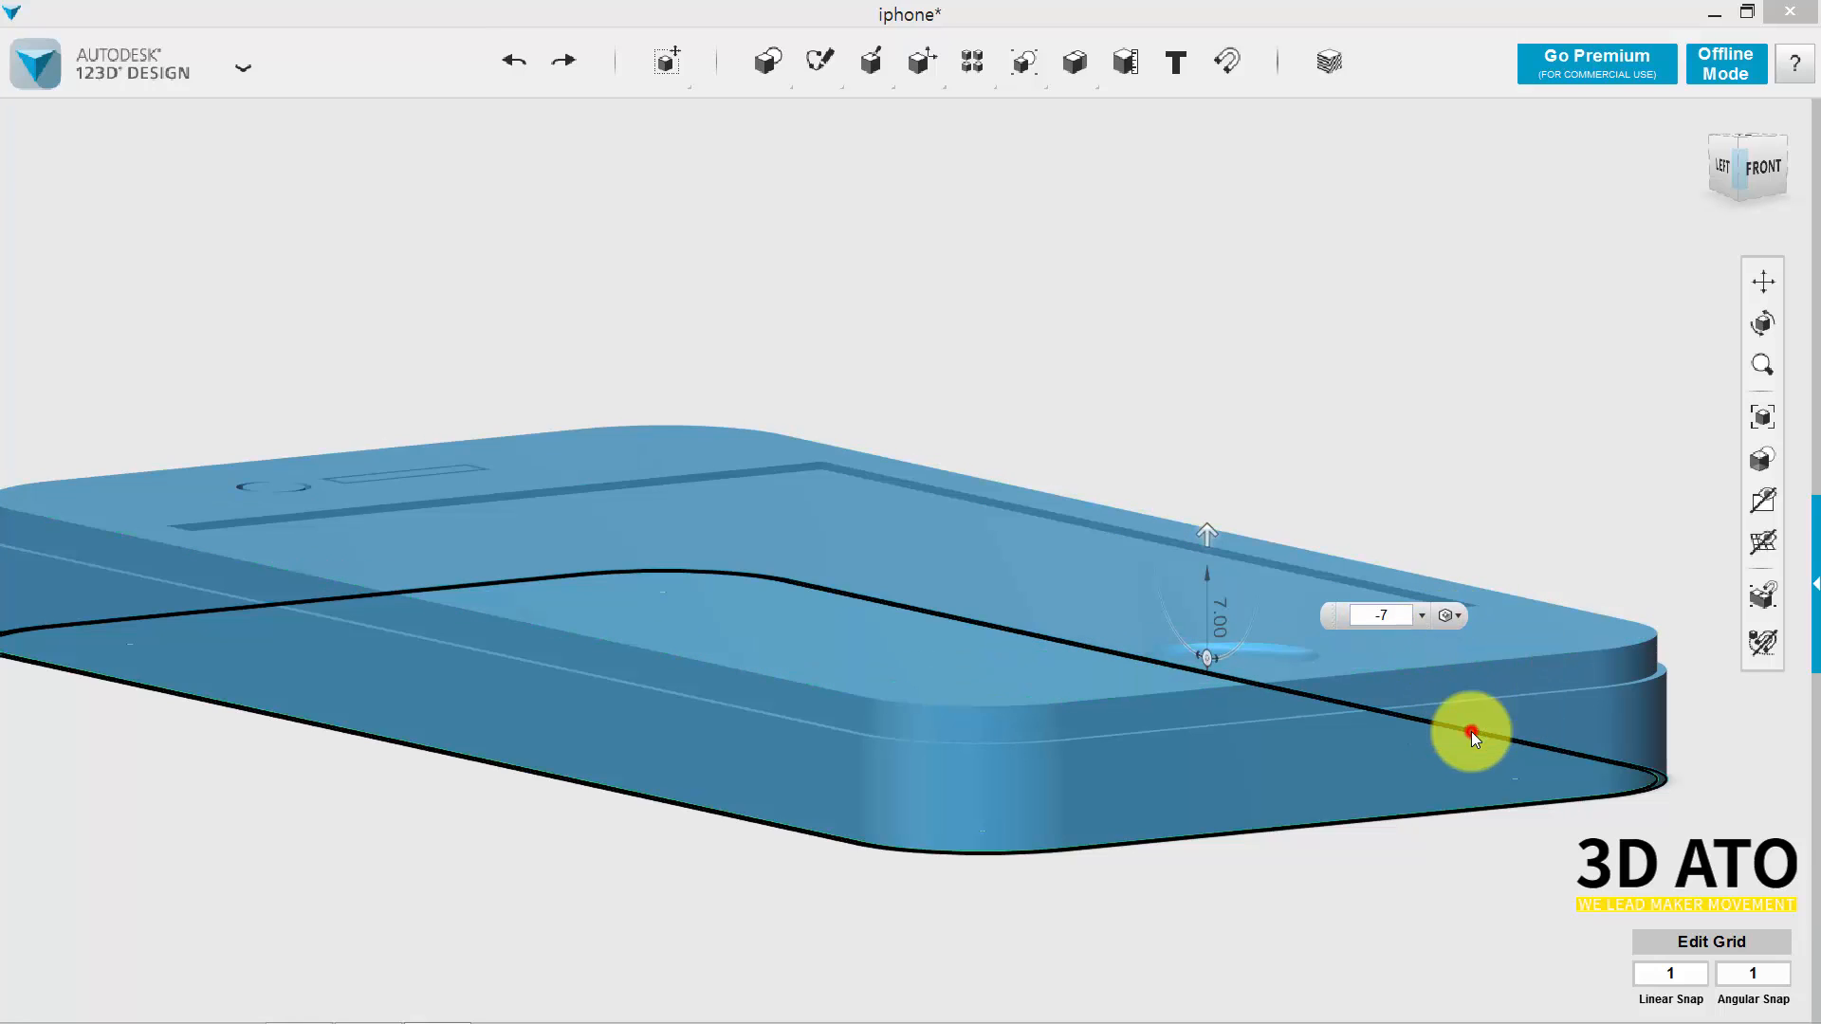
click(1555, 401)
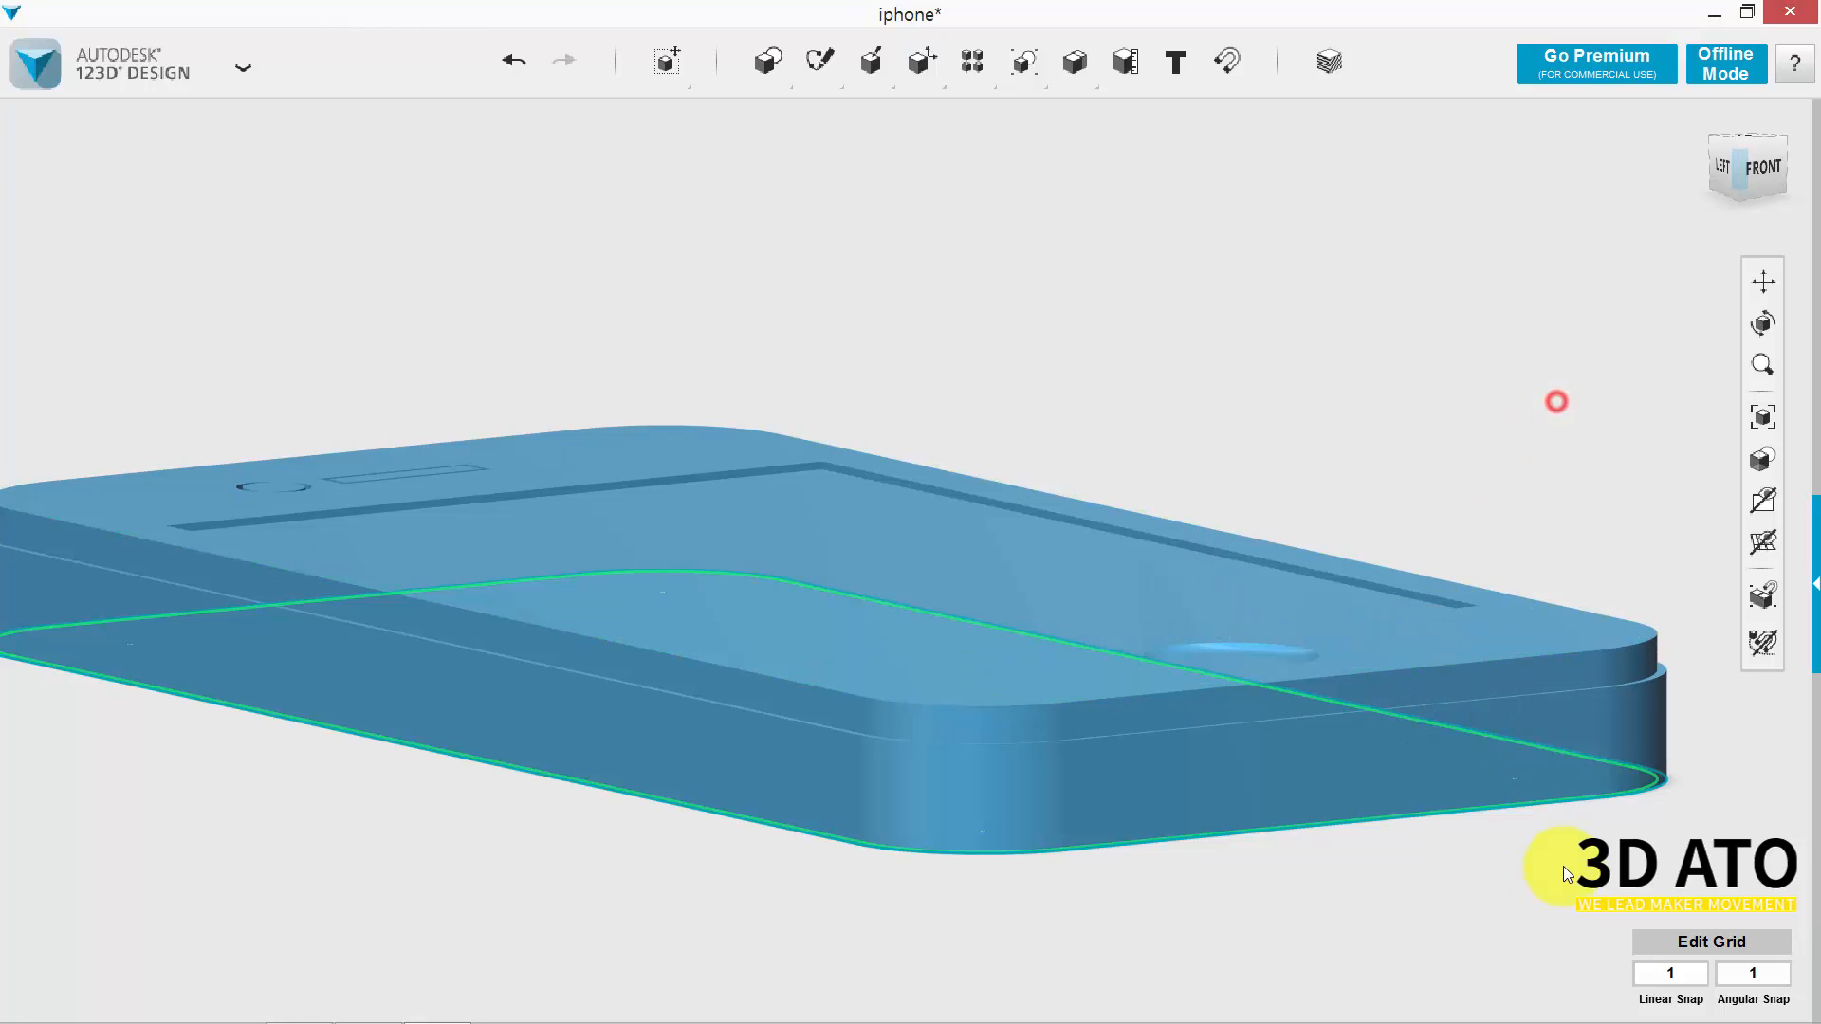
Move the extruded band solid up by 1.2 mm around the phone body.
click(1766, 171)
scroll(674, 707, up, 3)
click(444, 531)
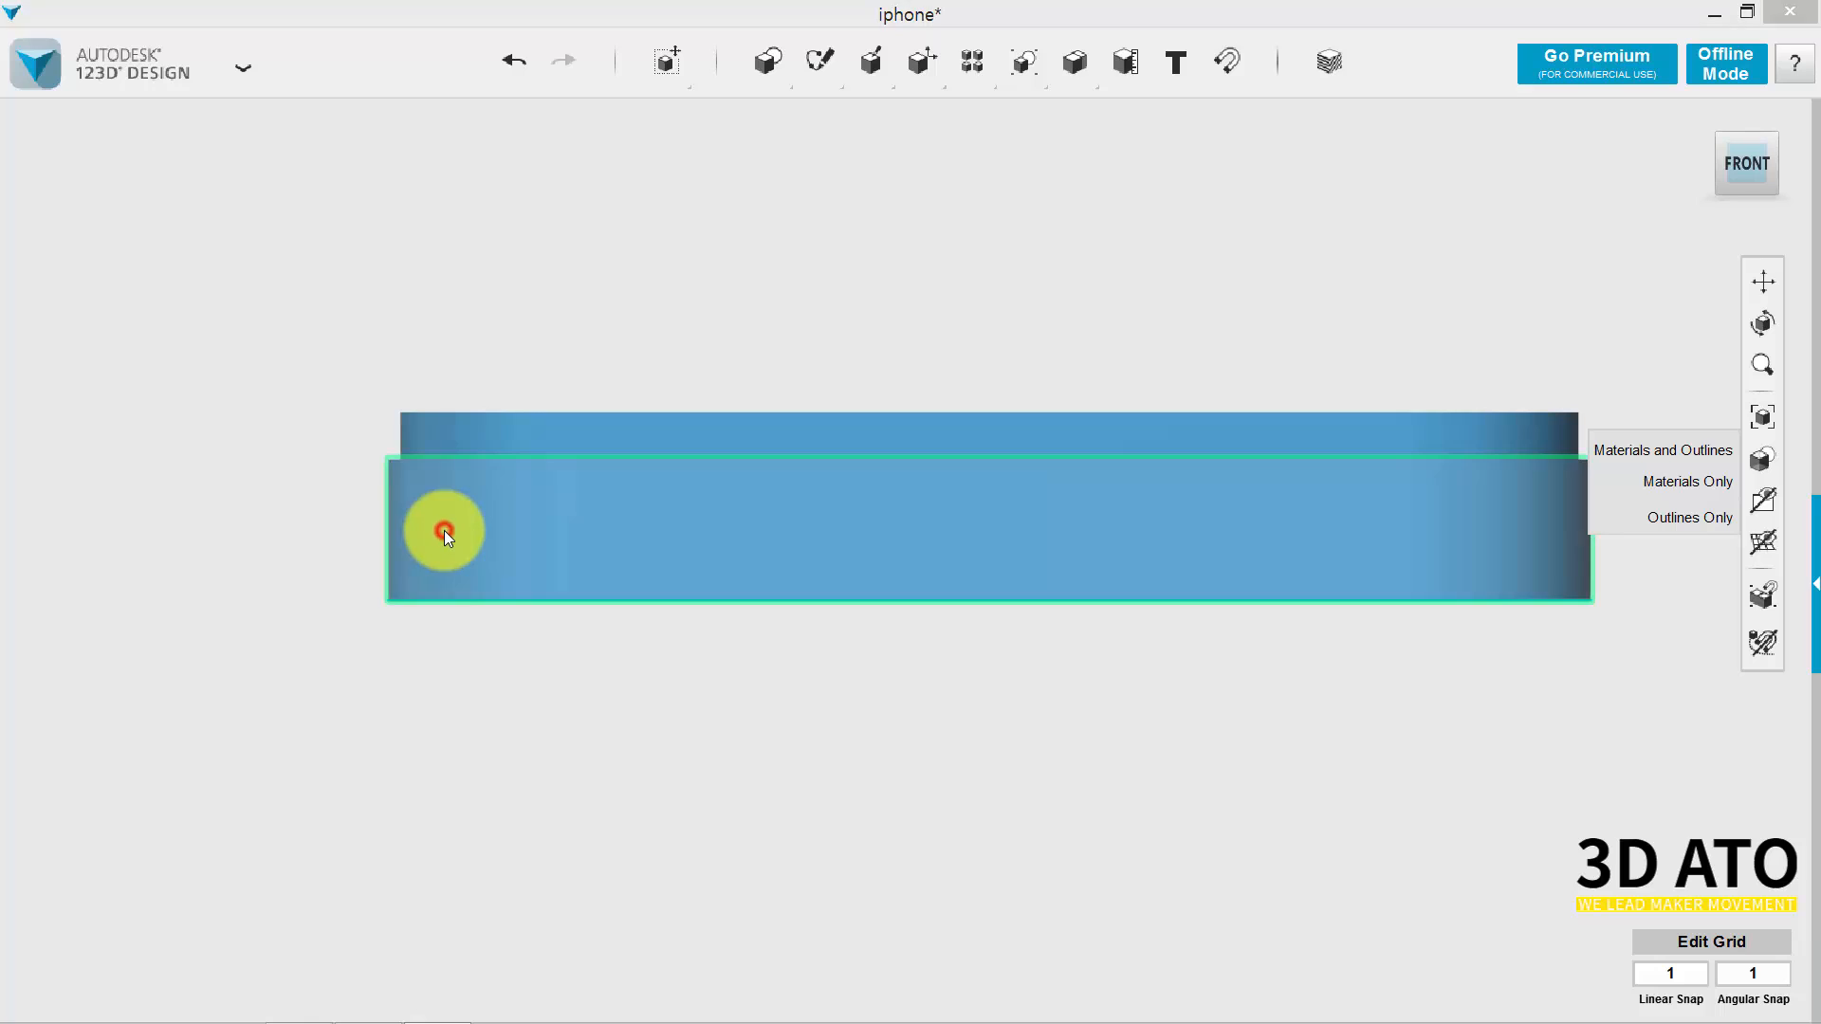
key(ctrl+t)
click(998, 467)
click(994, 465)
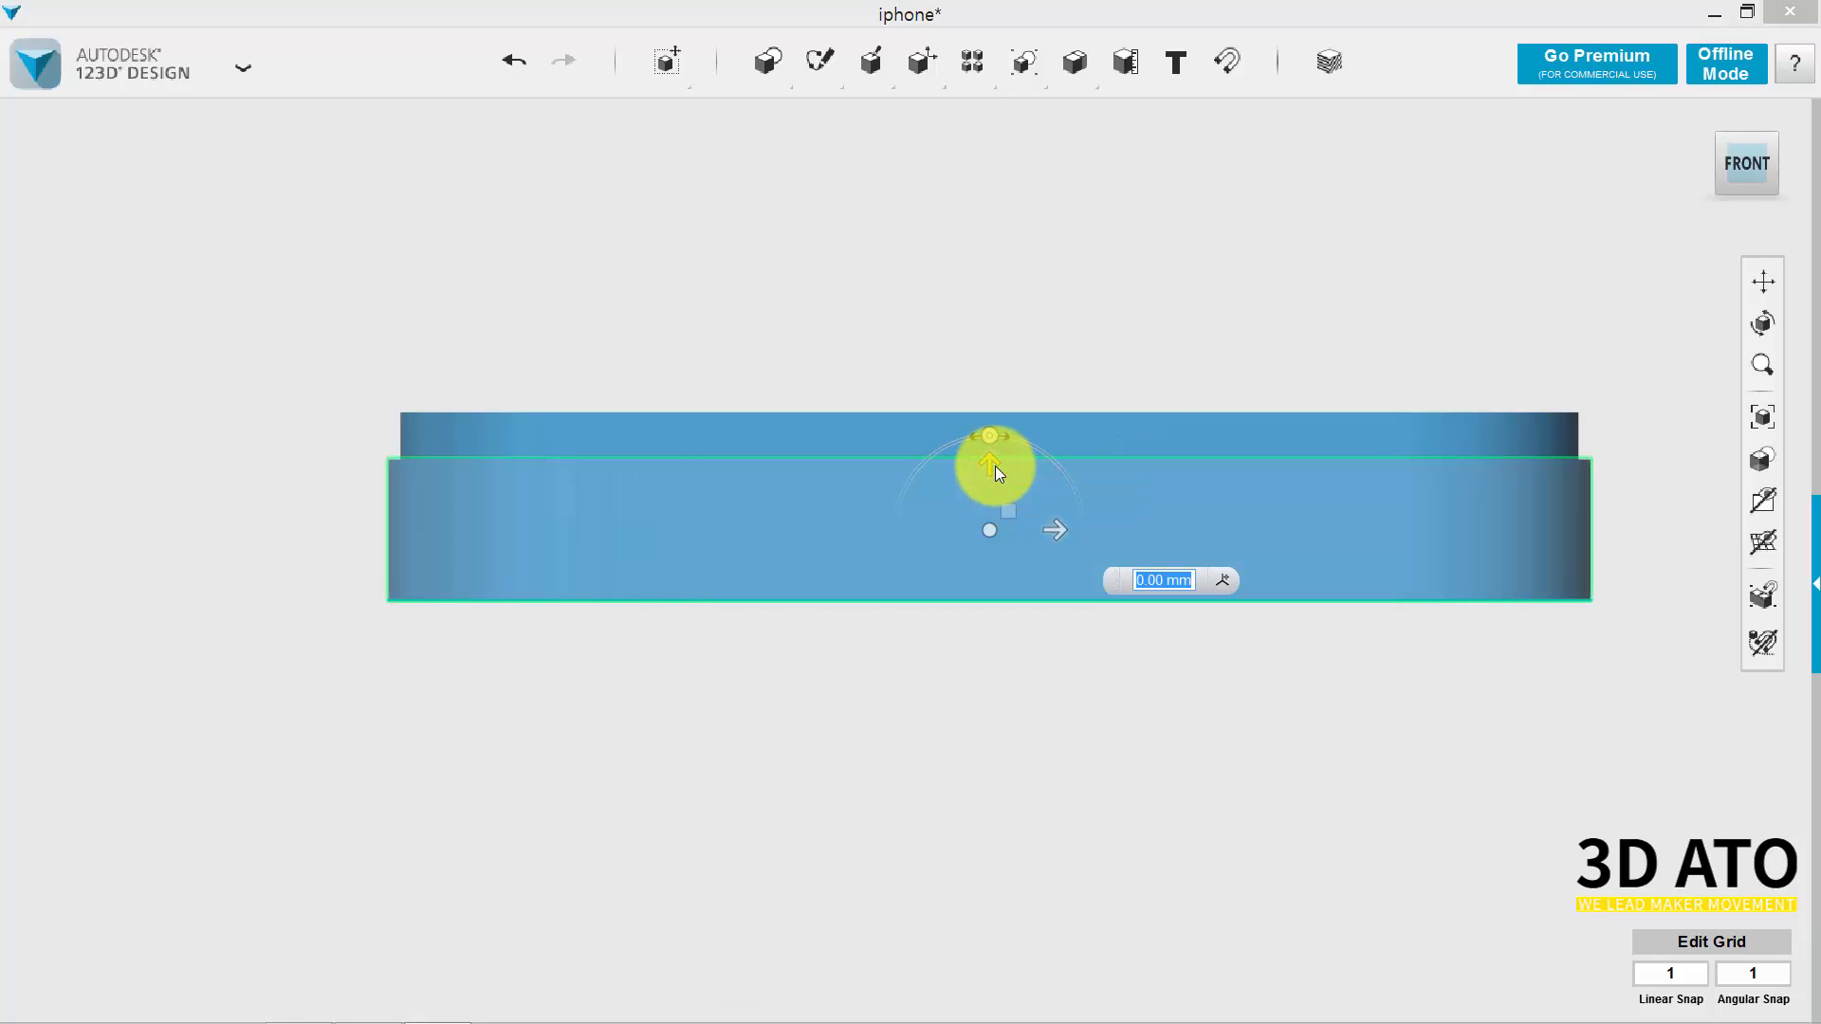
text(1.2)
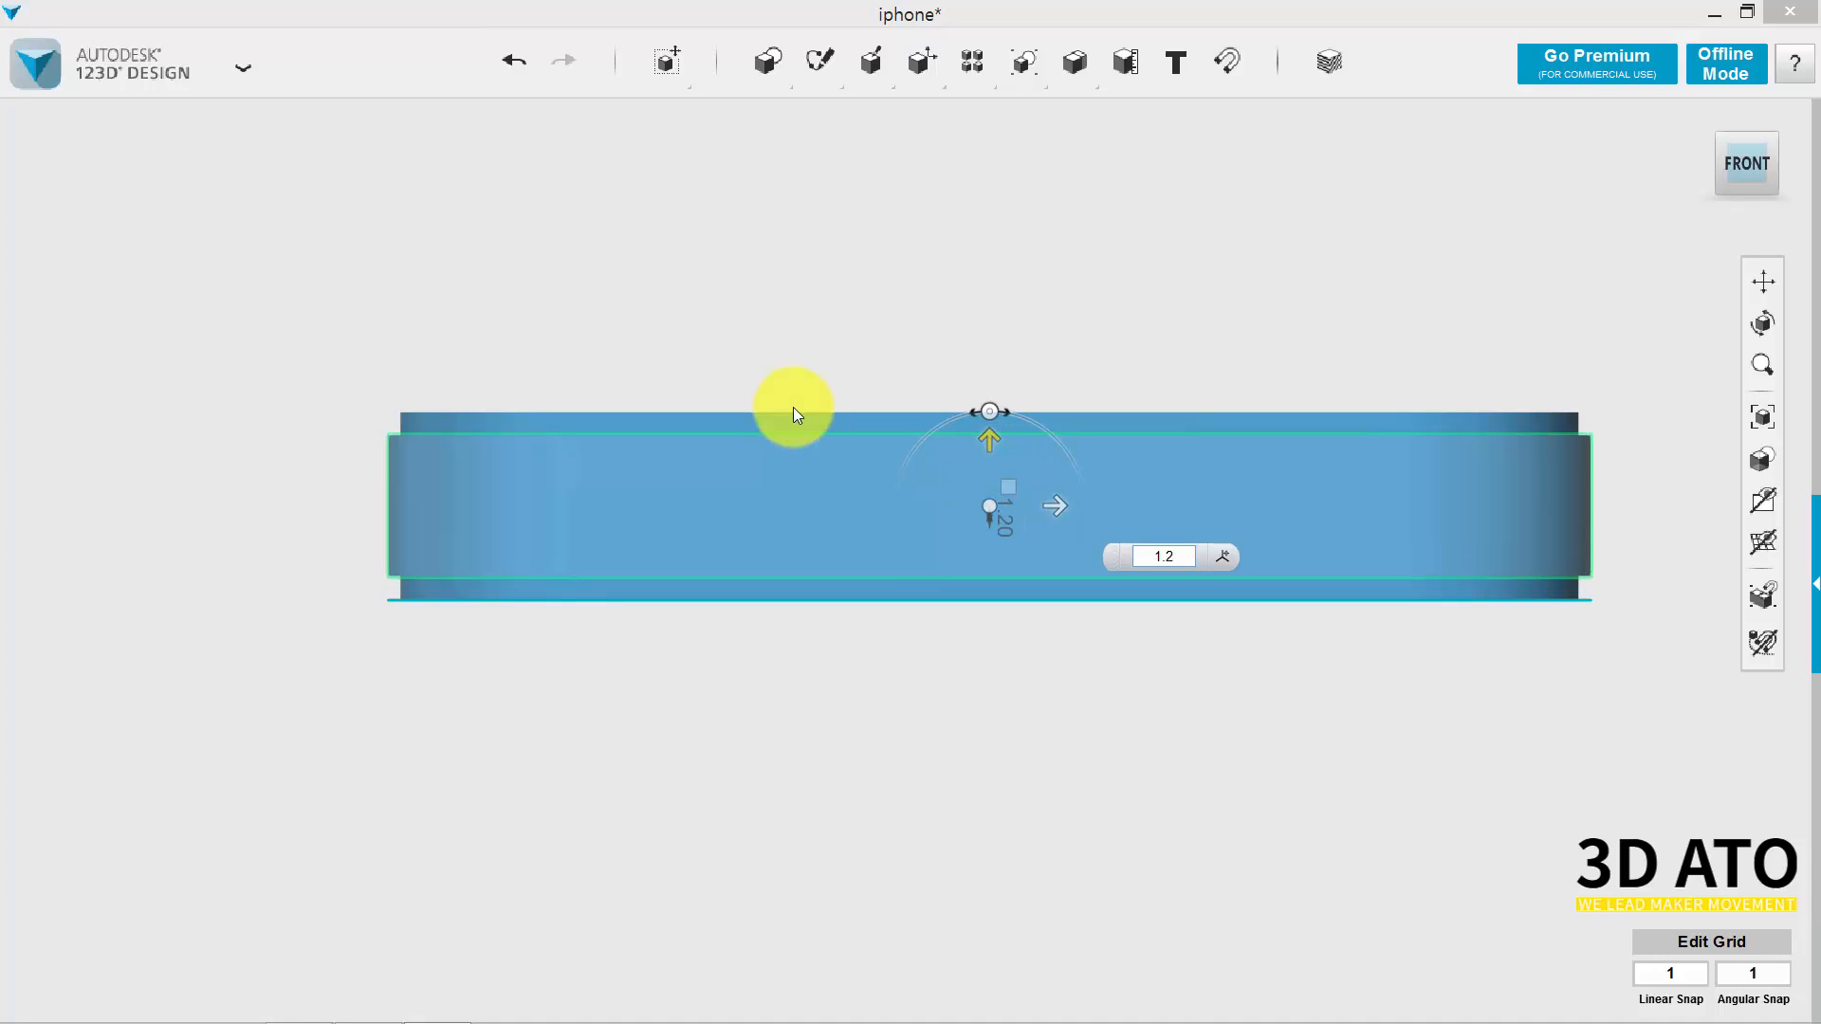
right_drag(738, 309, 597, 739)
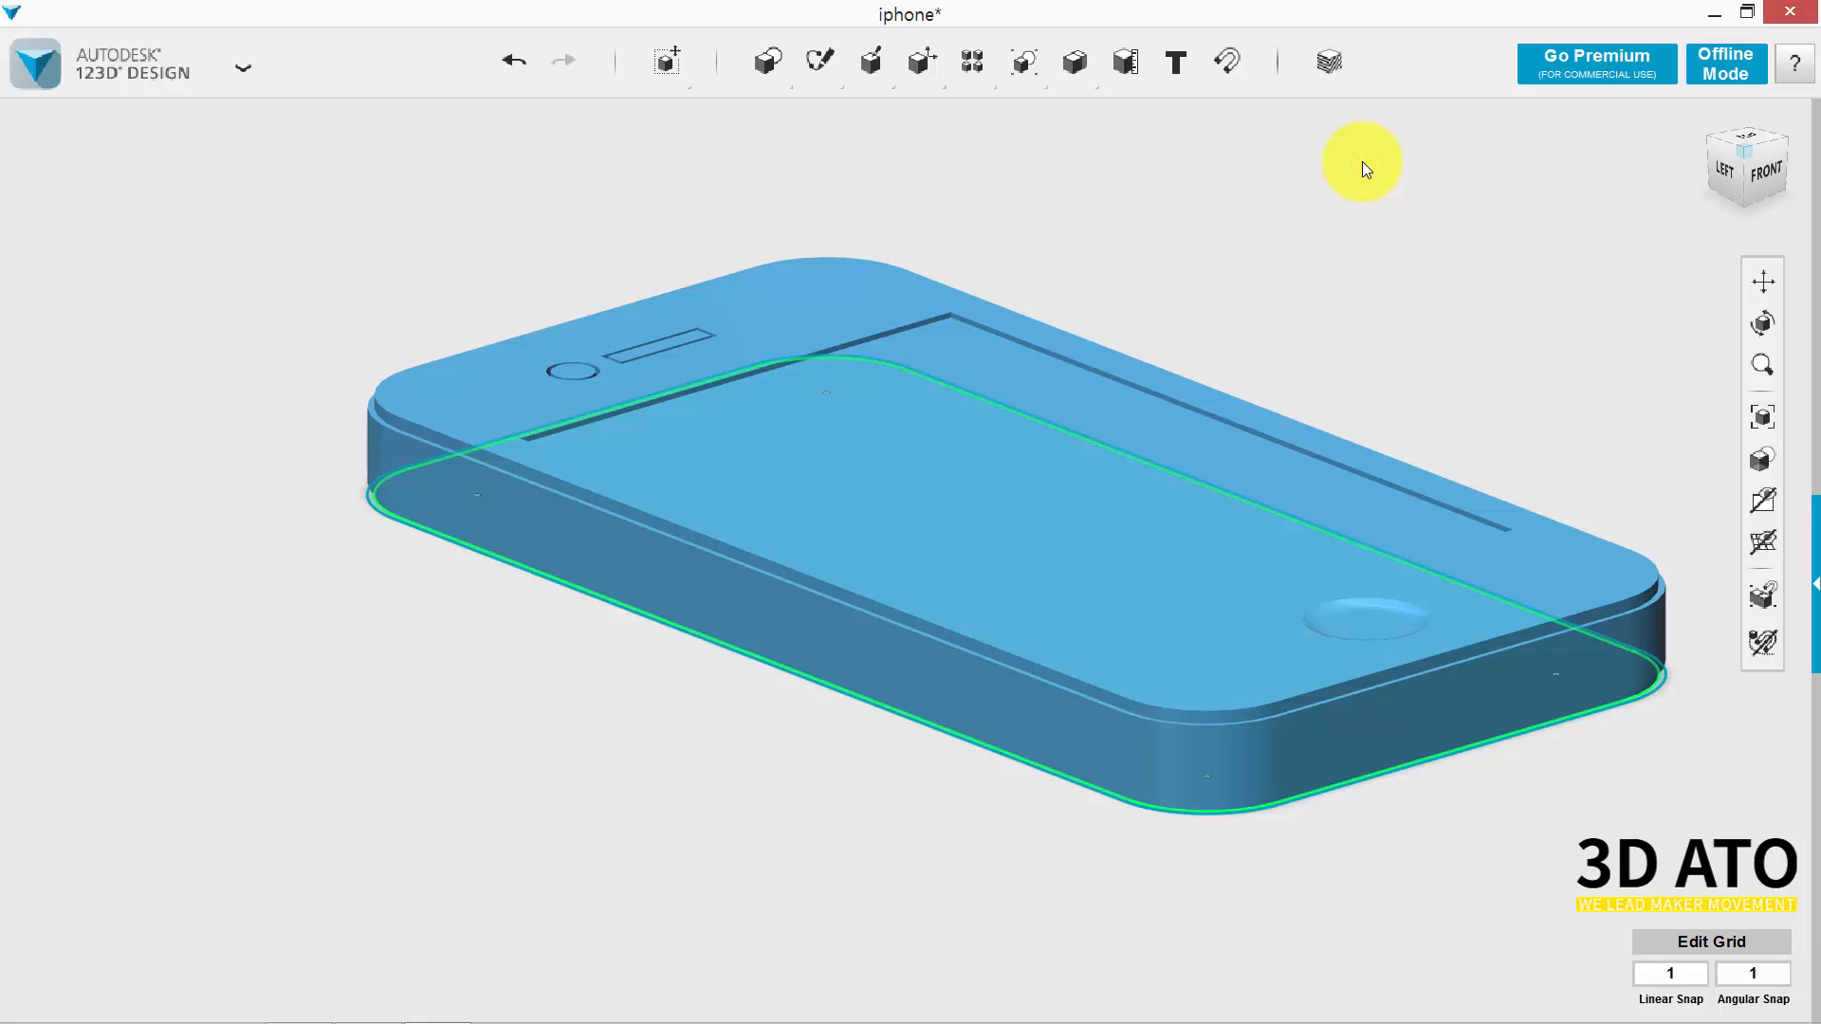
Apply the Glossy Metal material to the band around the phone body.
click(1314, 77)
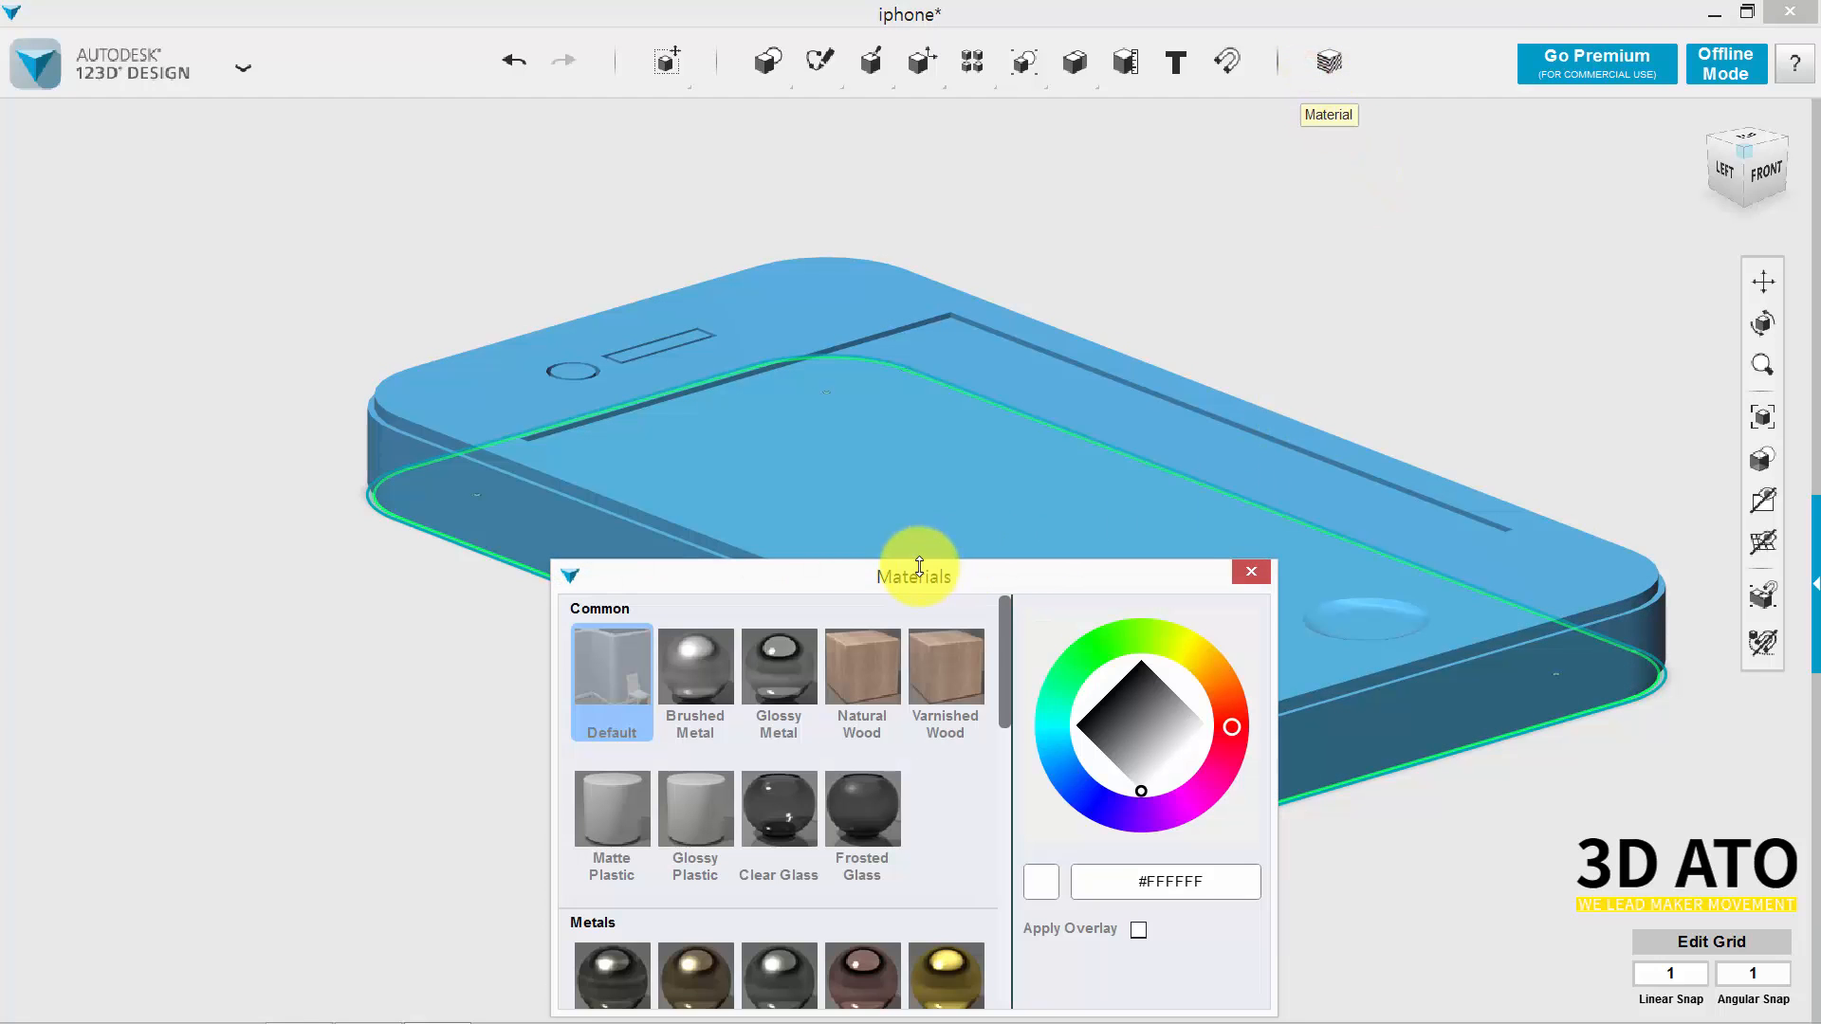
drag(917, 572, 1469, 218)
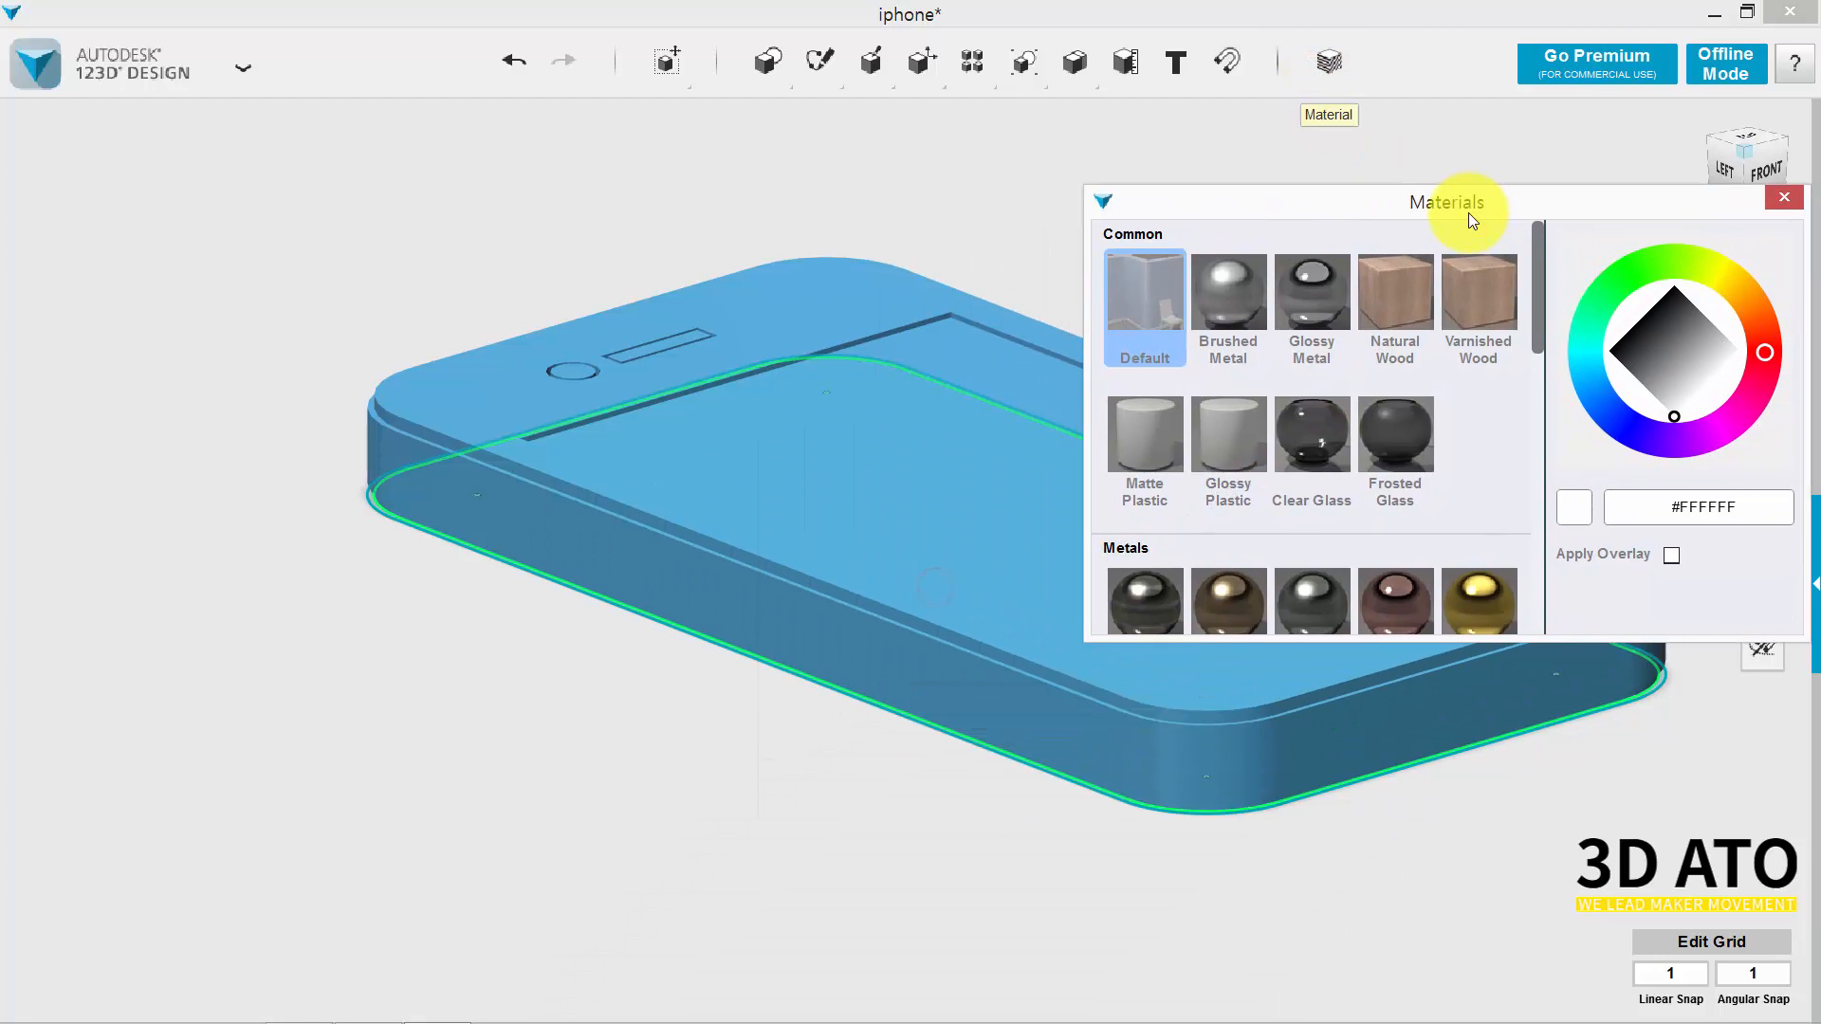
click(1312, 305)
click(784, 622)
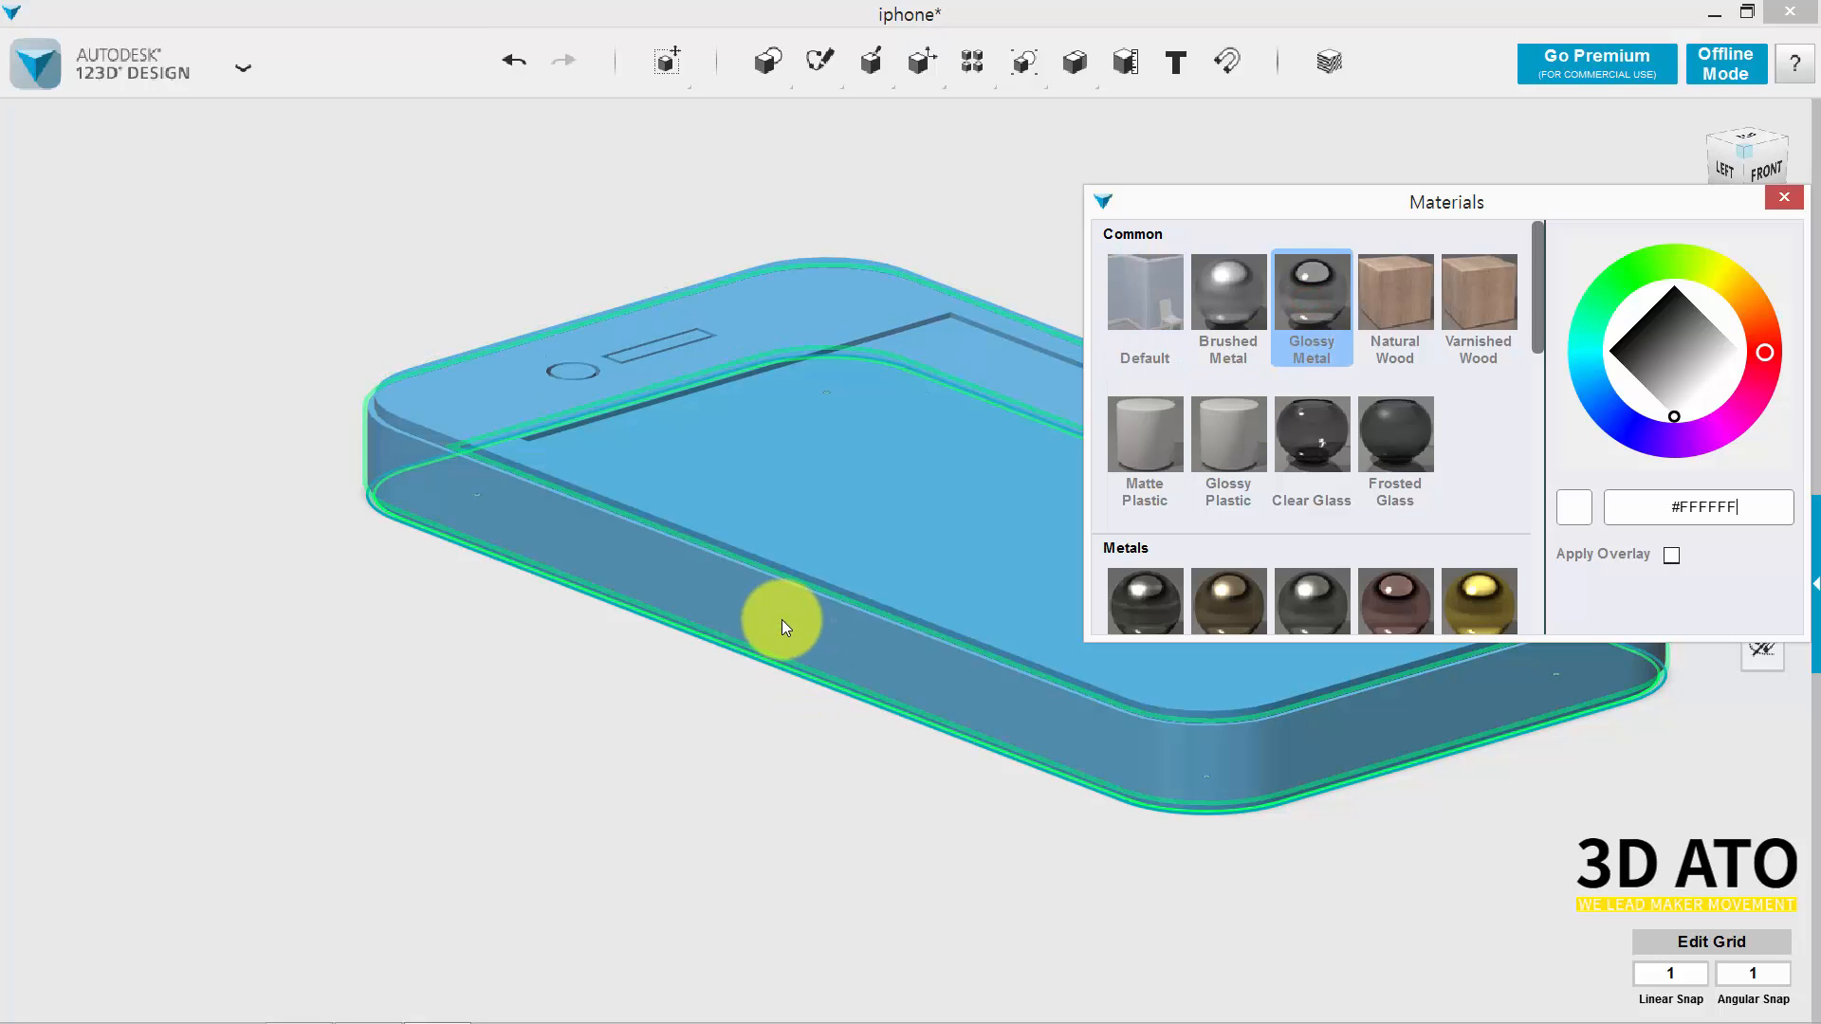
click(782, 618)
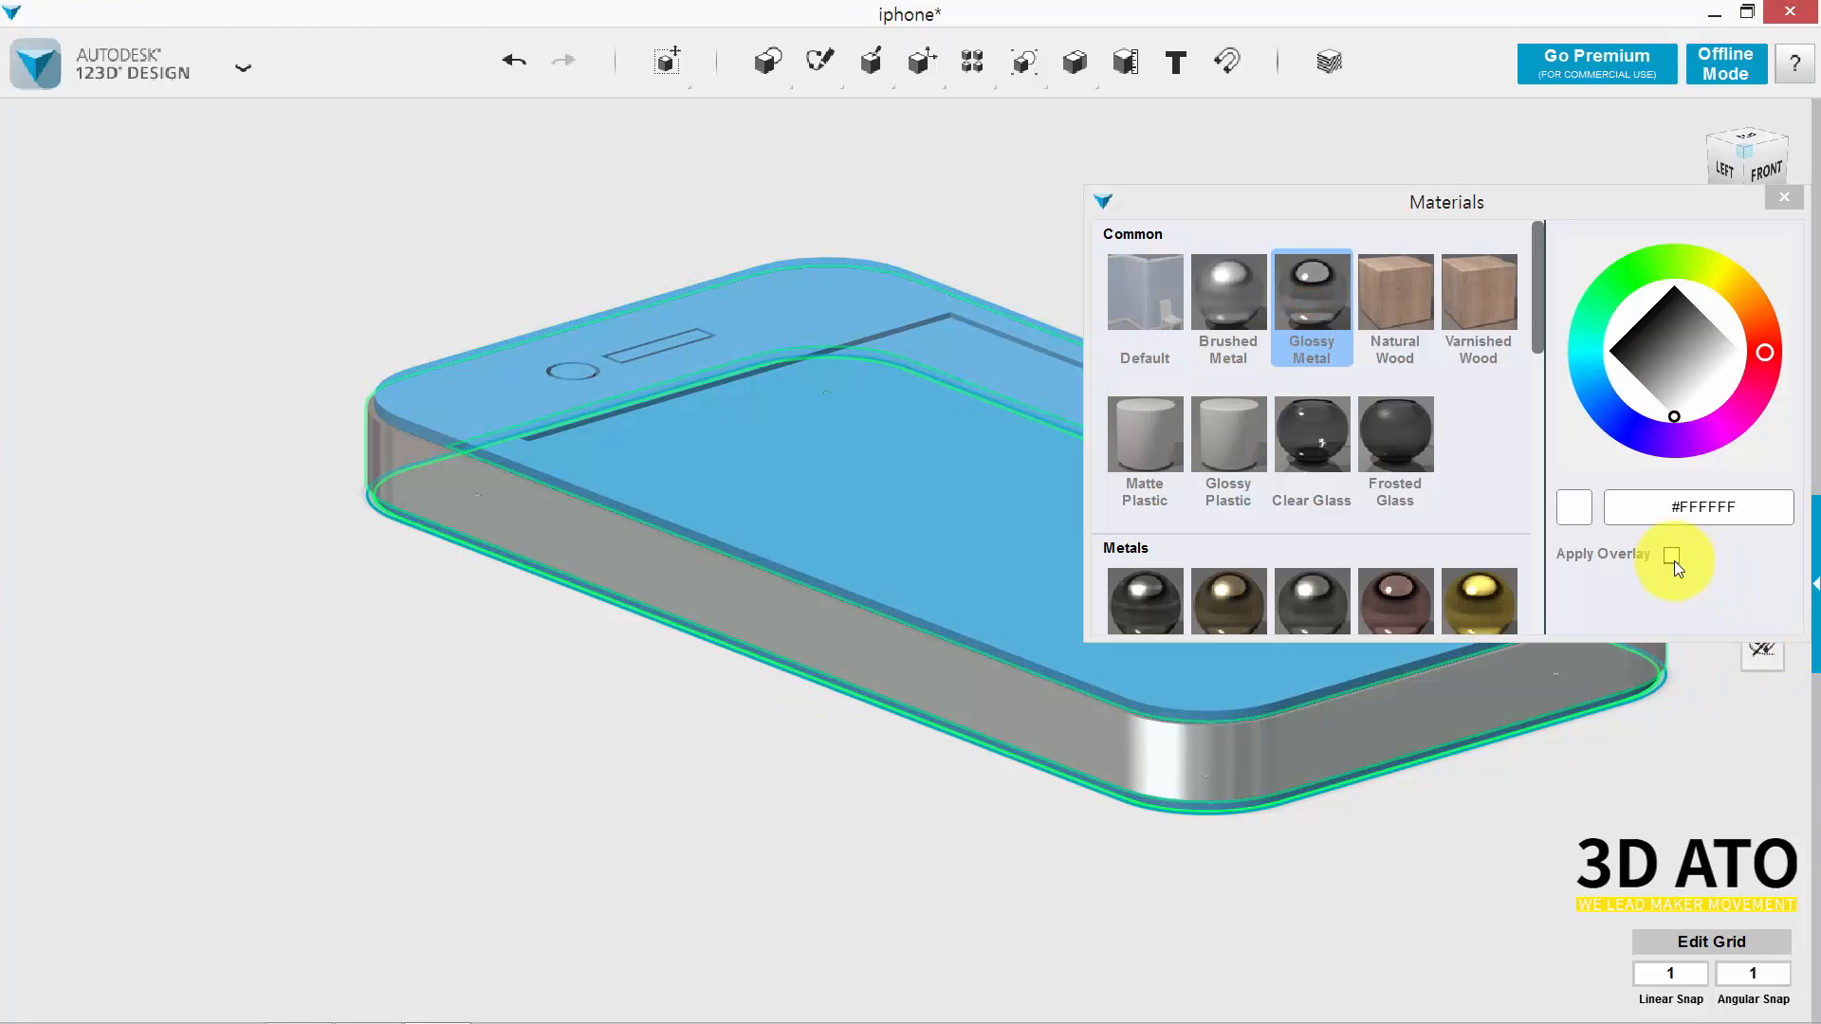
Enable the material colour overlay, pick the near-black colour #121212, and close the material settings.
click(1671, 556)
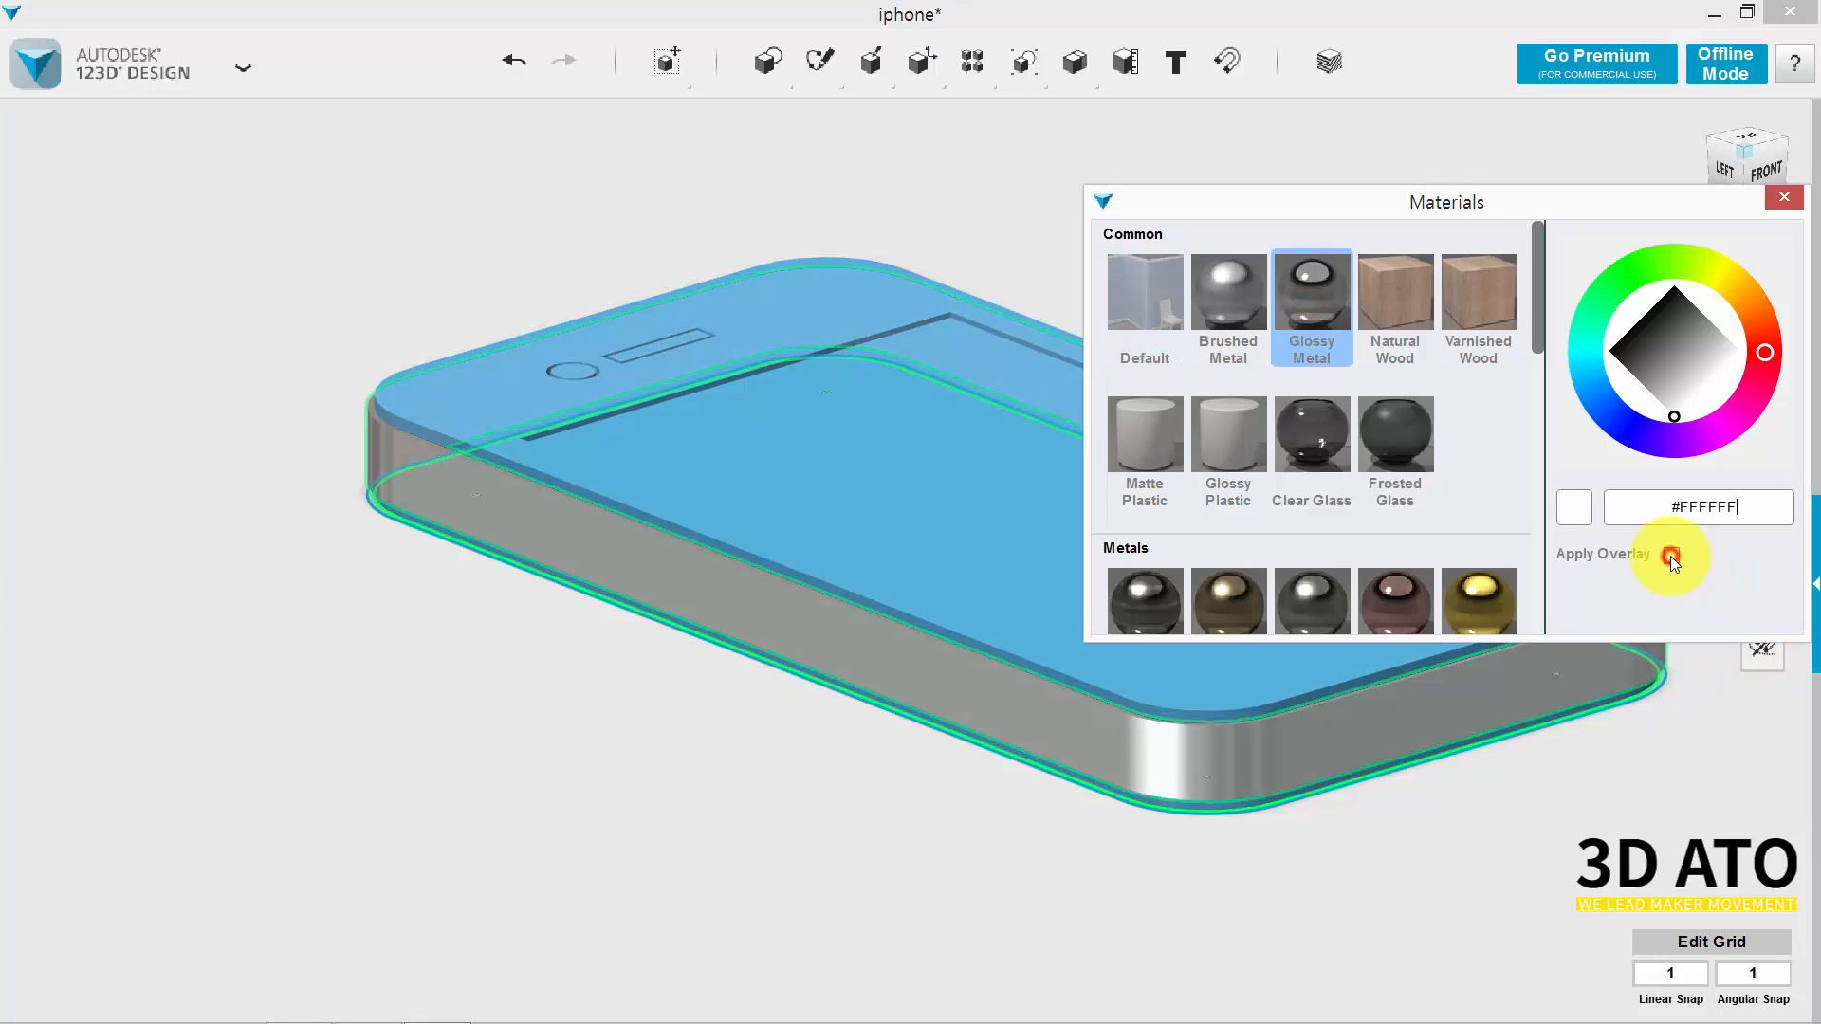
click(1675, 310)
click(1673, 292)
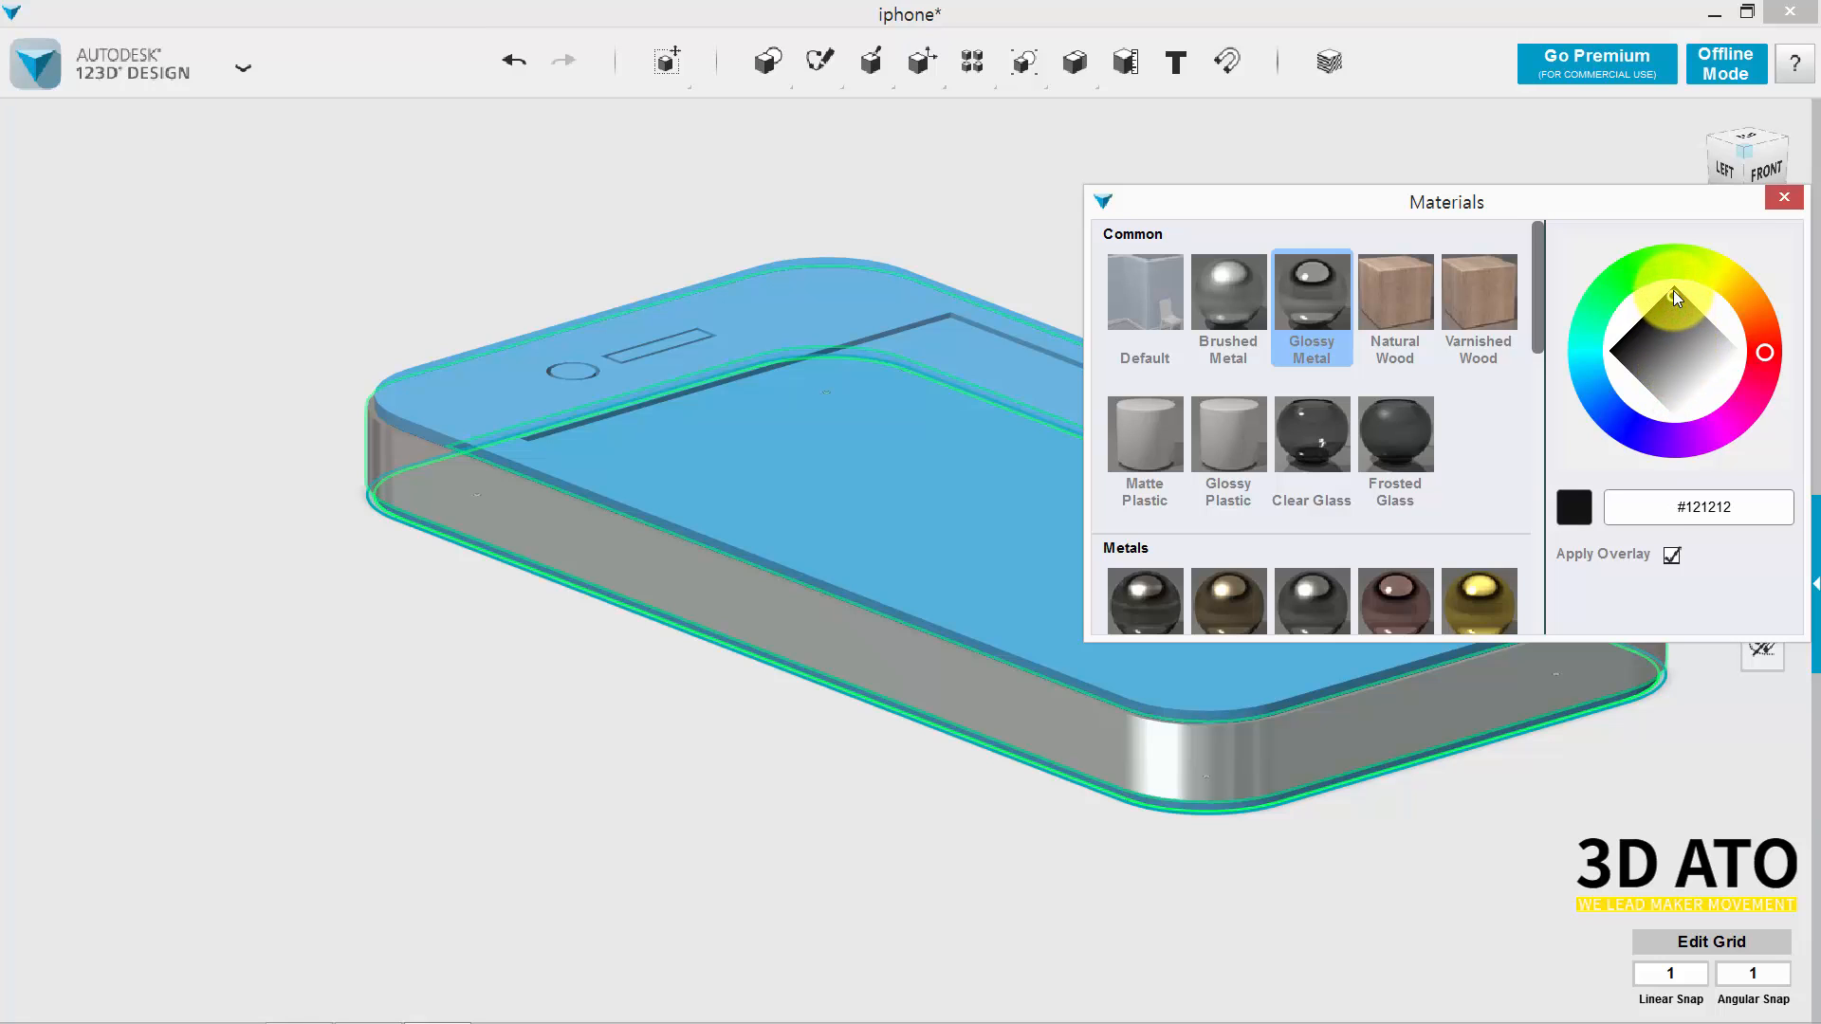
click(1783, 199)
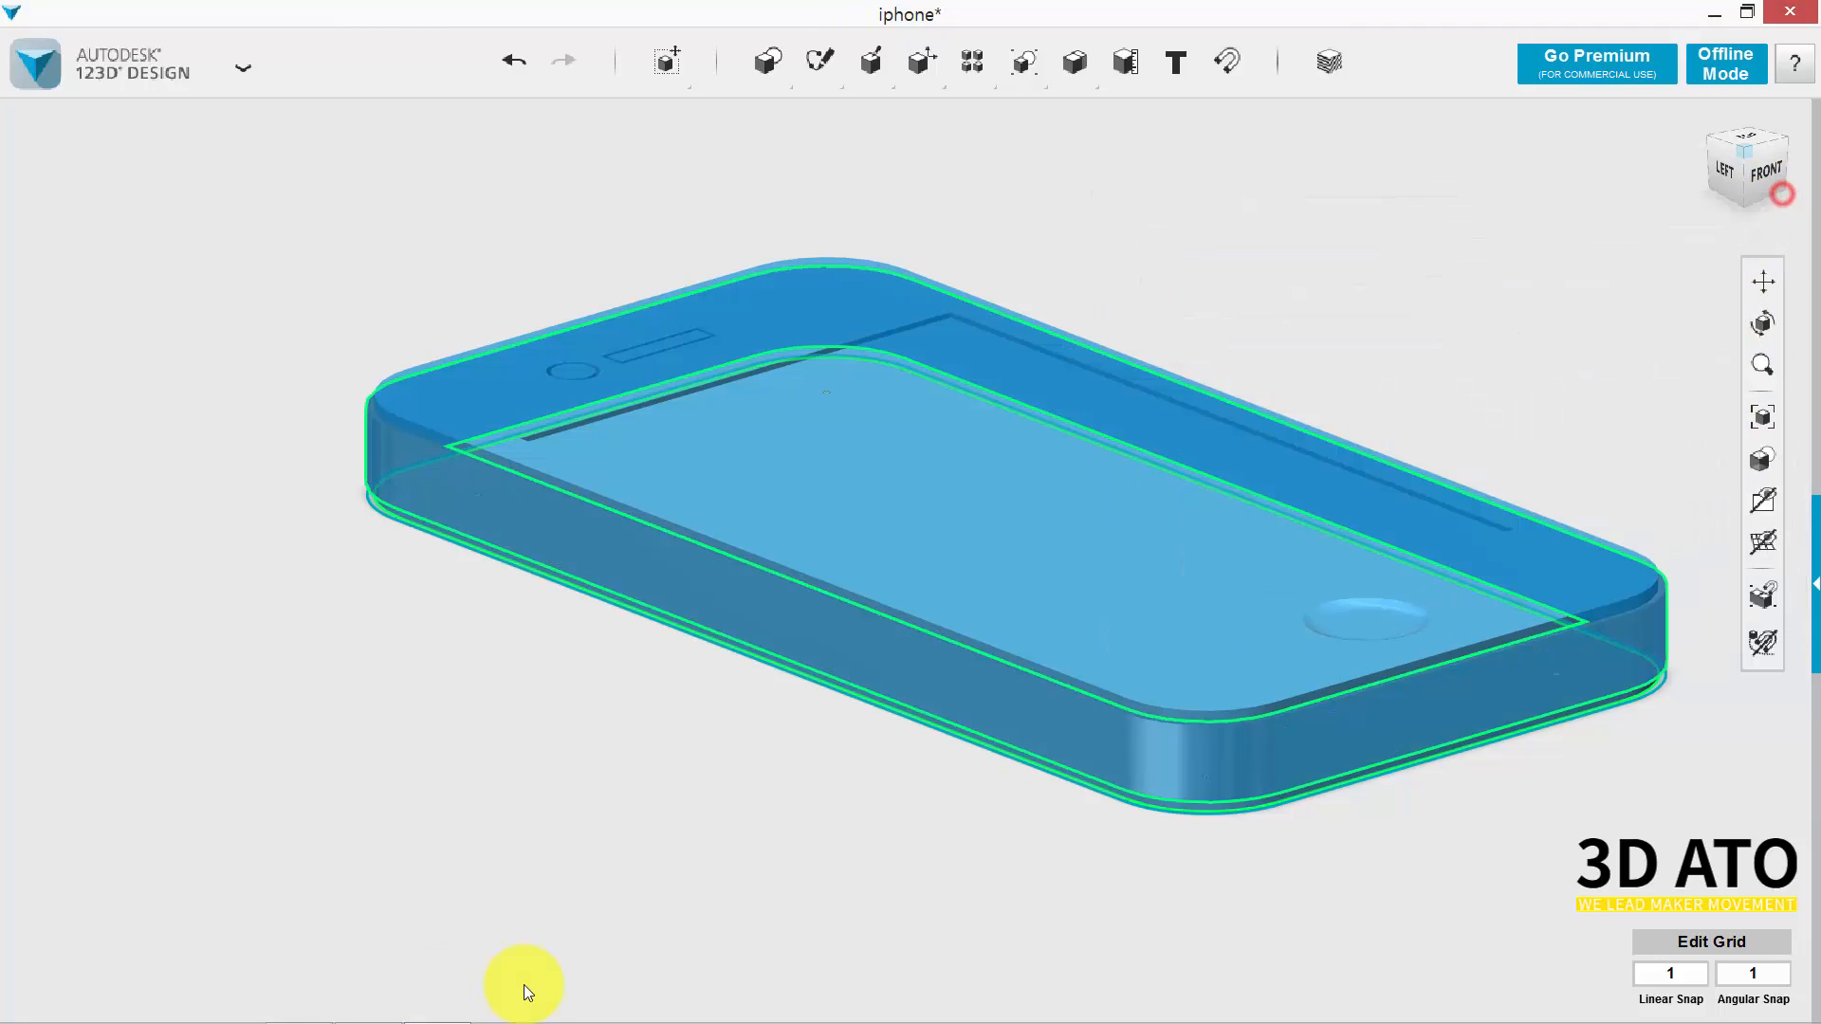
click(469, 783)
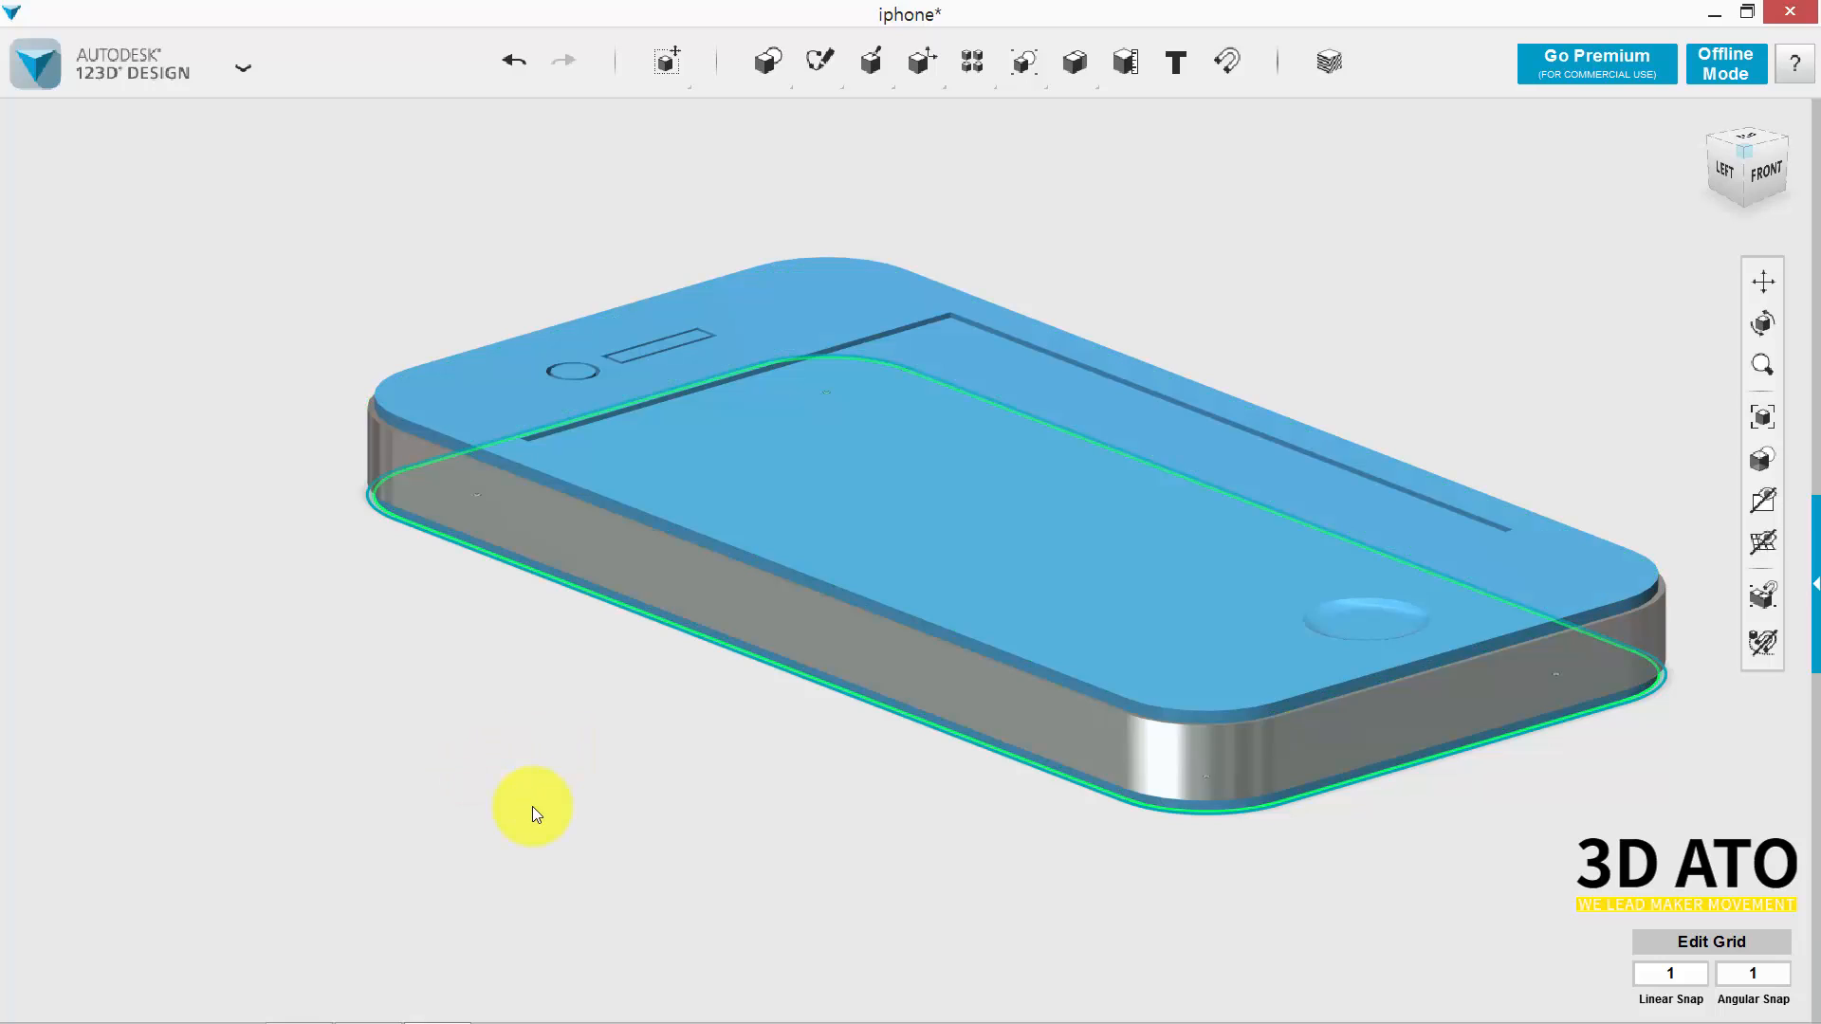
Place a sketch rectangle 6 mm long and 4.7 mm wide on the band's left side face near the camera end.
right_drag(505, 793, 1610, 289)
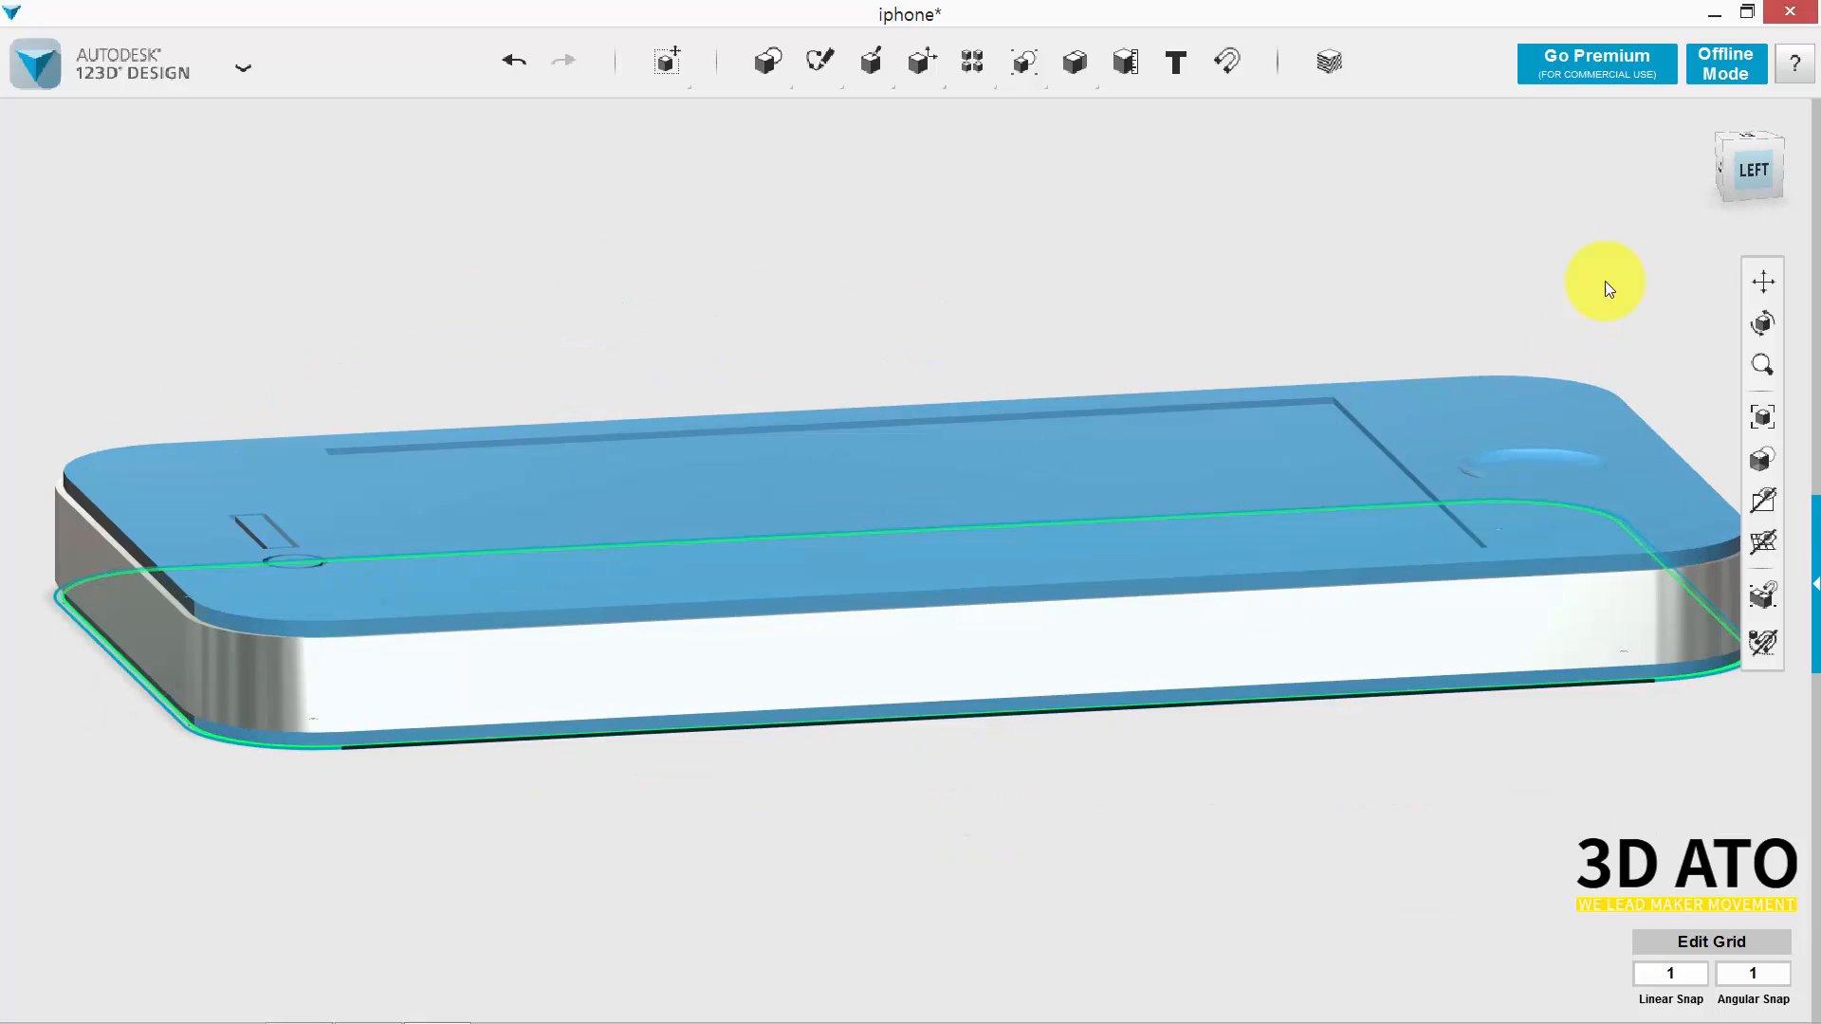
click(1754, 166)
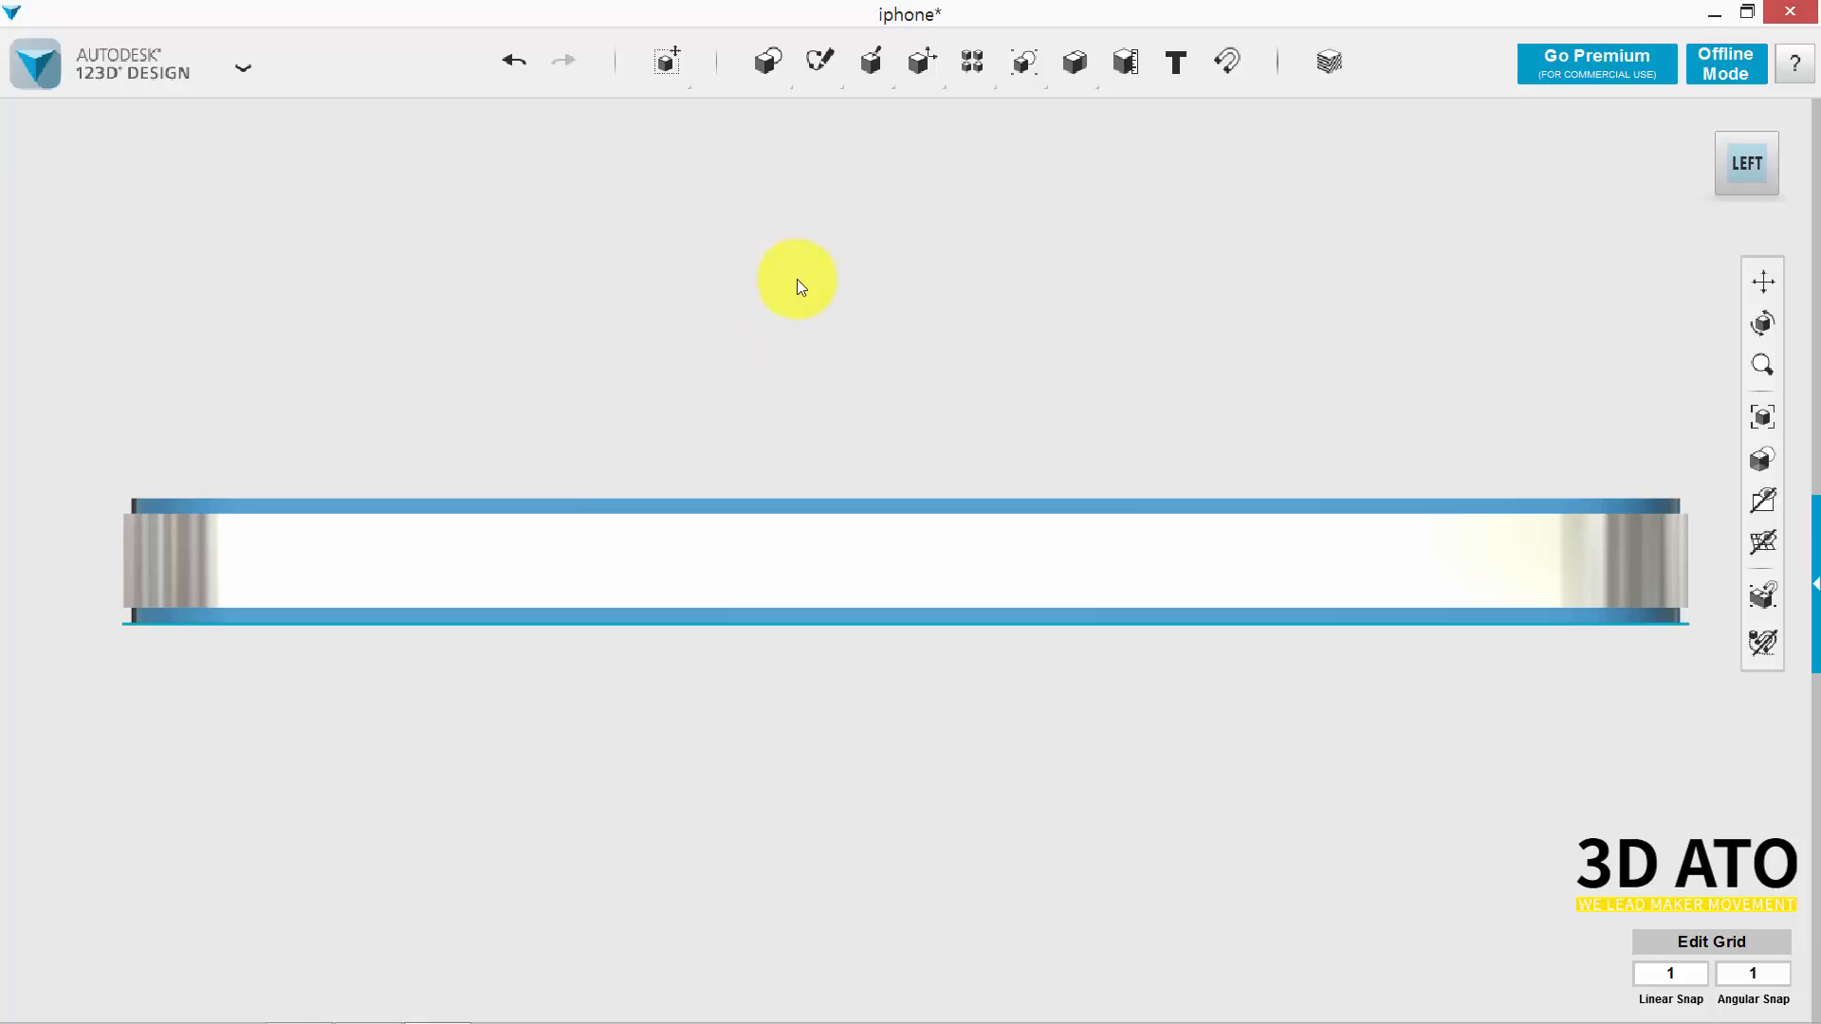
mouse_move(782, 66)
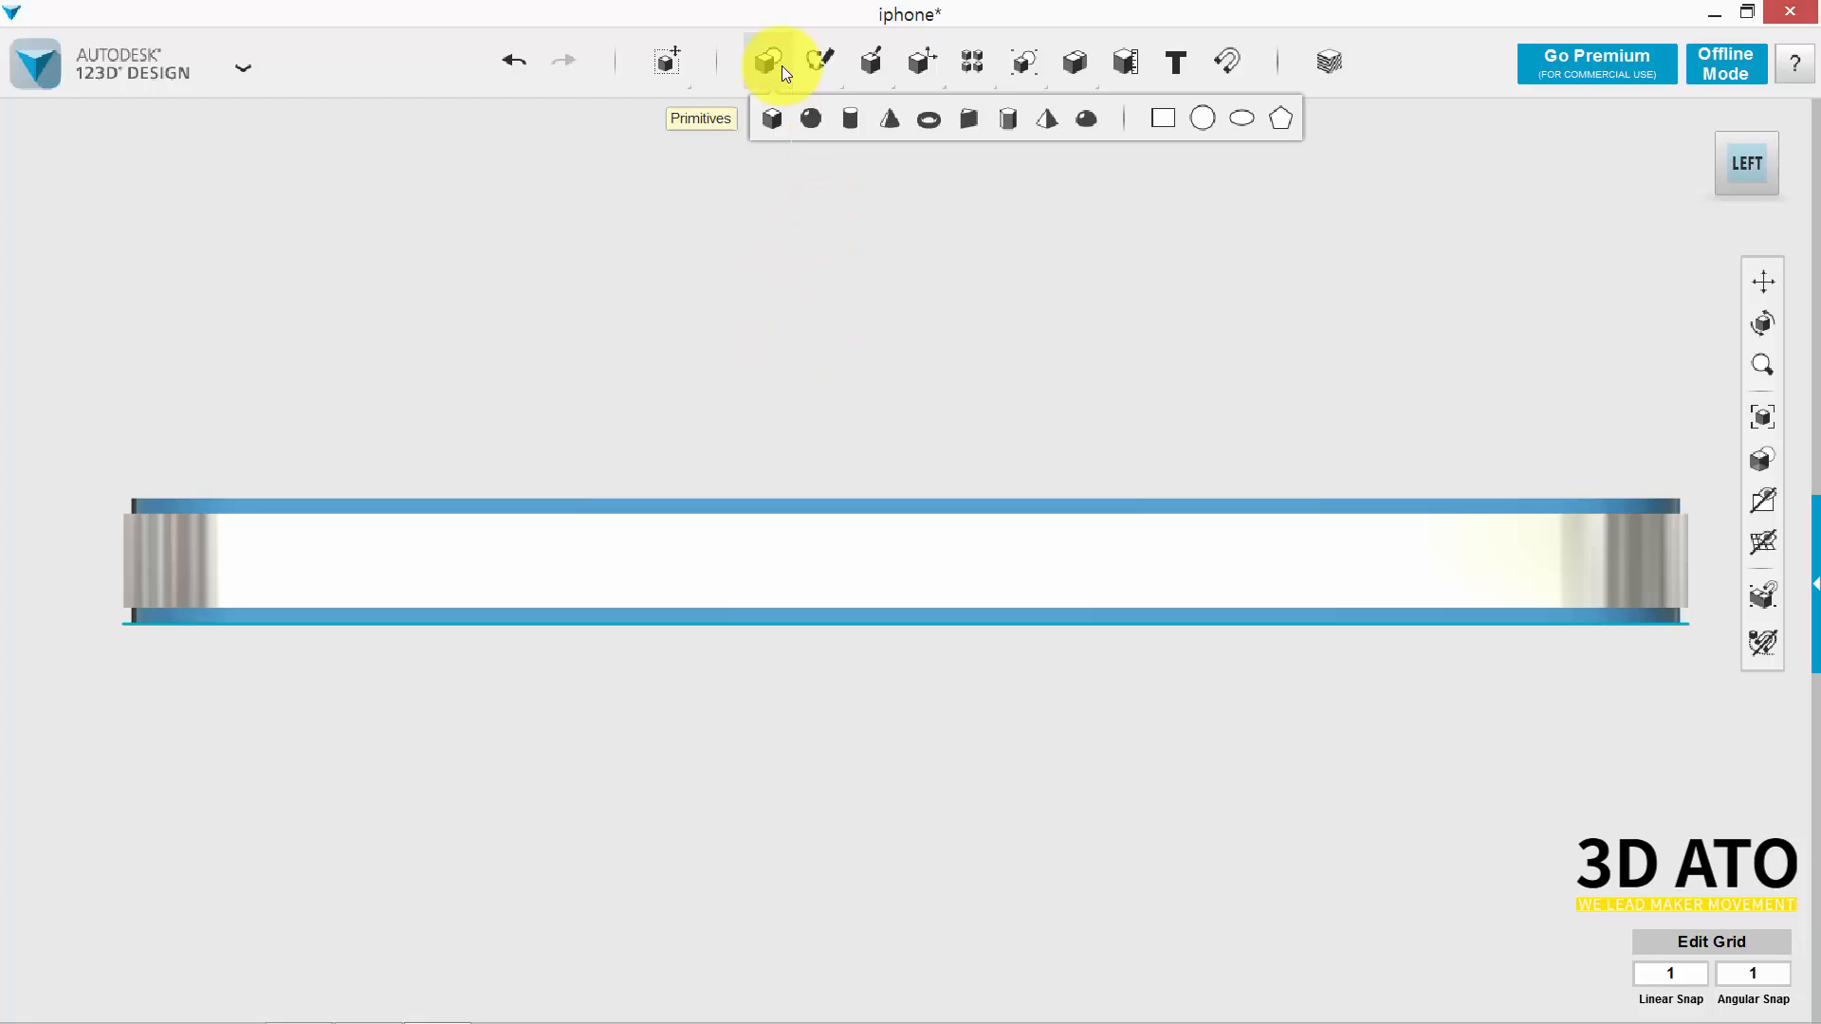
click(1053, 127)
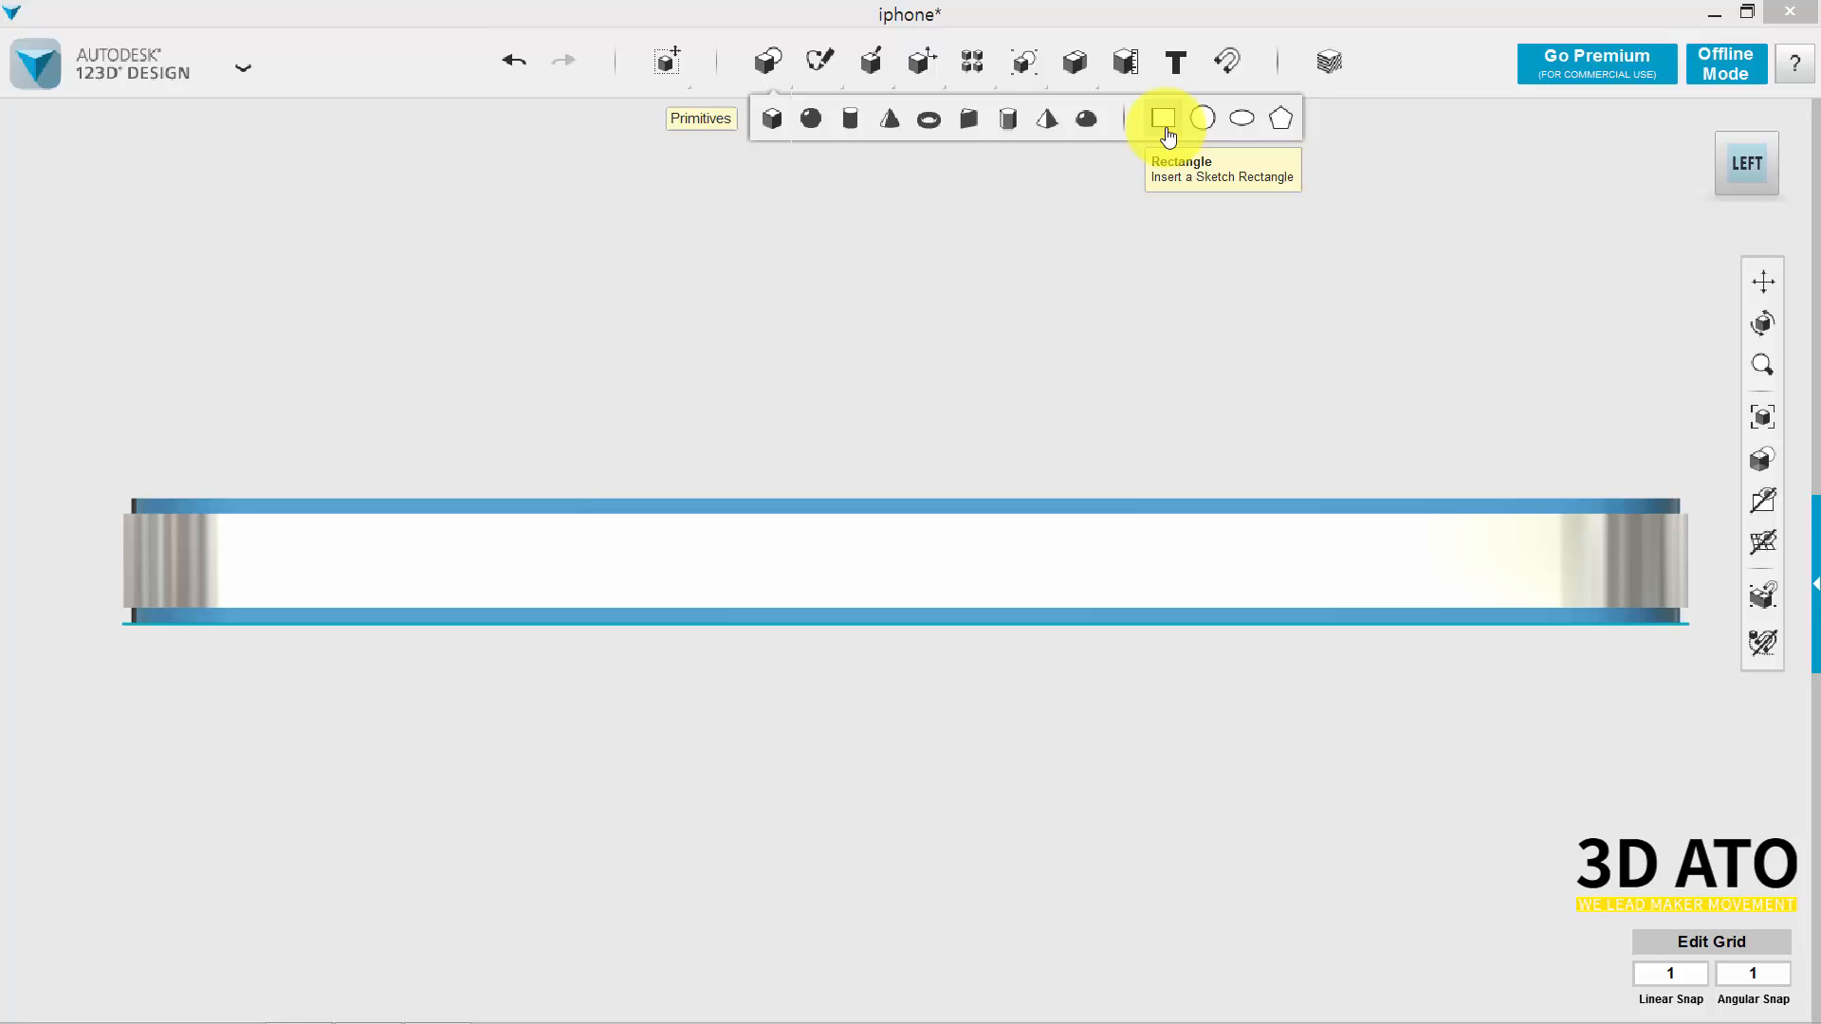
click(1165, 131)
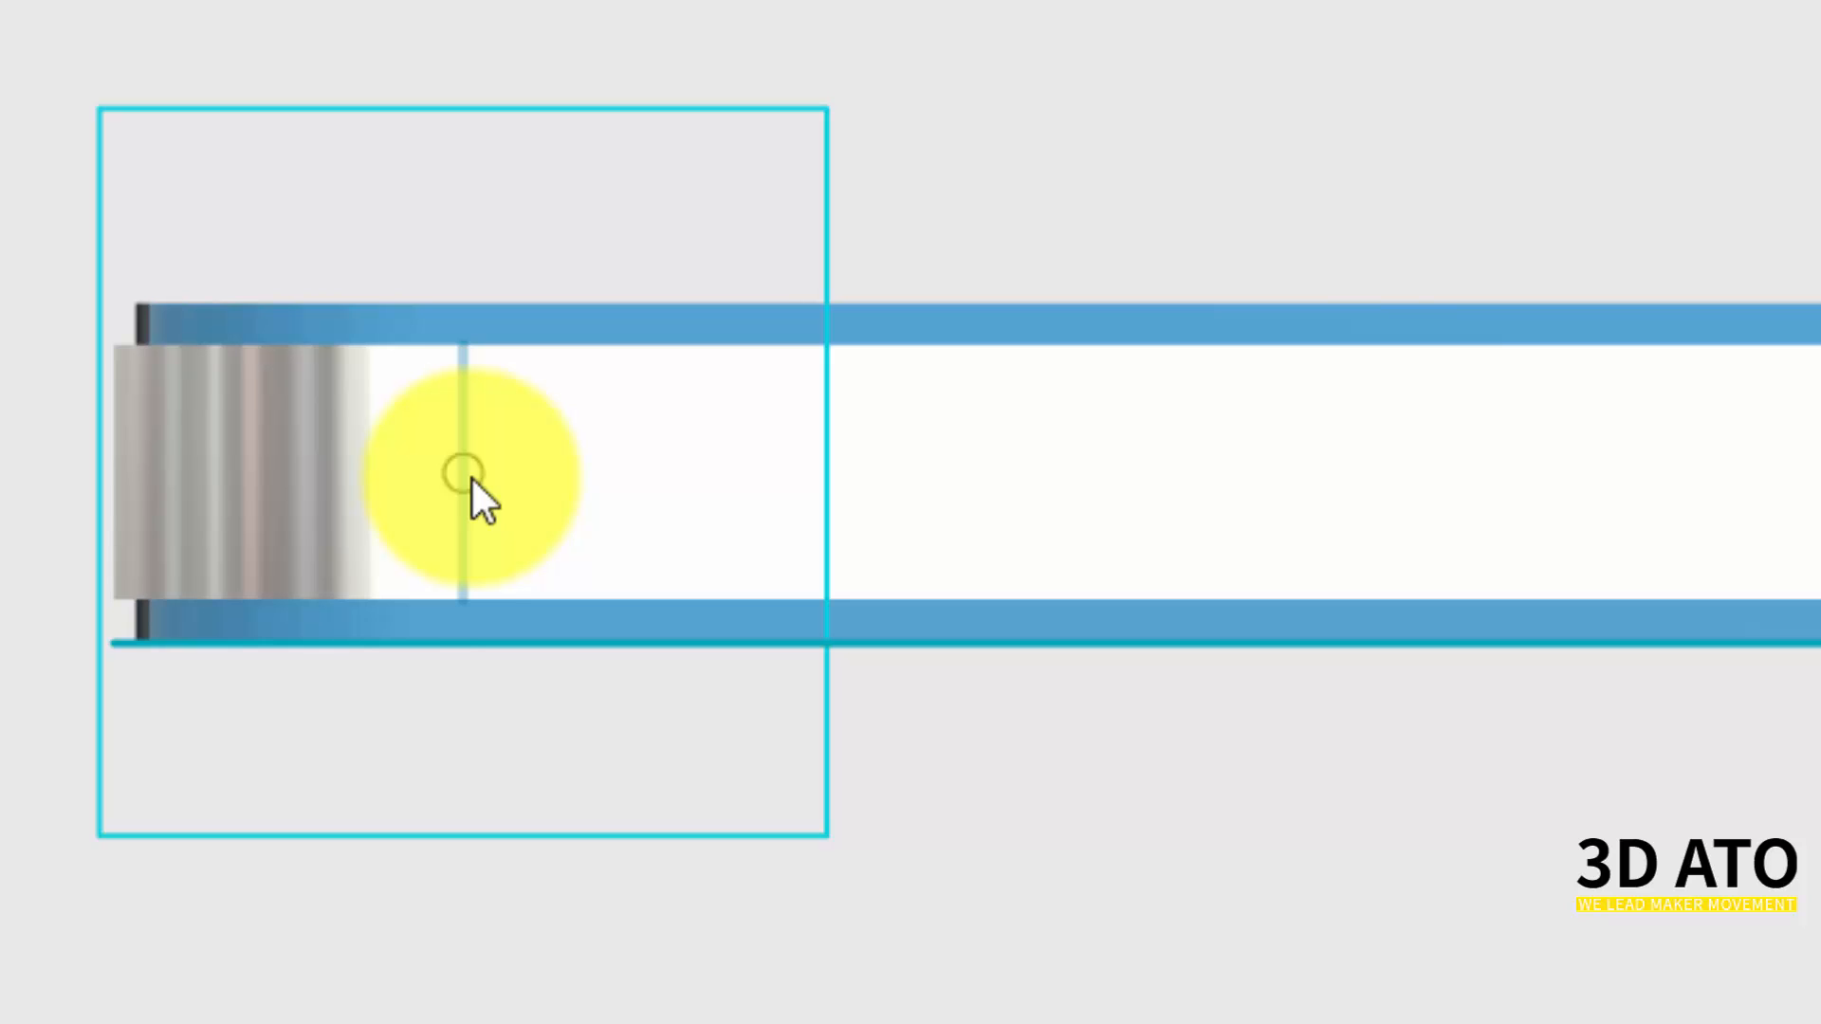
click(471, 479)
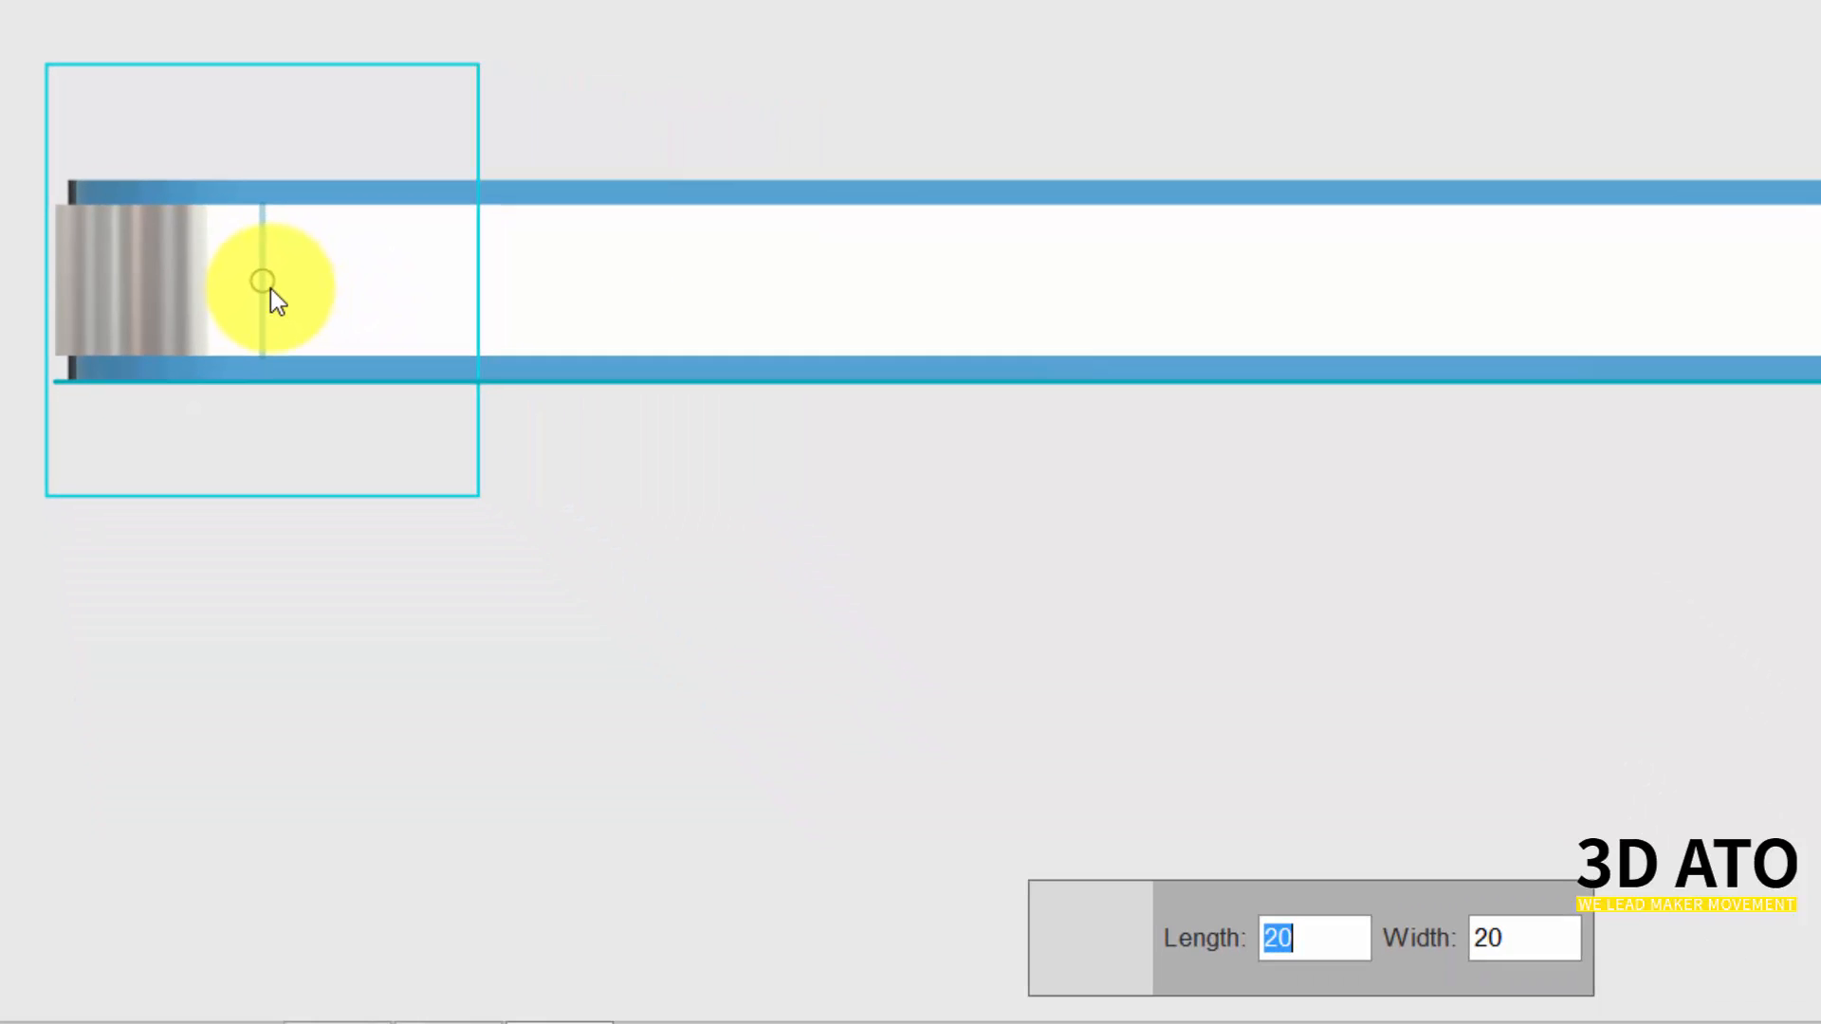
text(4.67)
key(Tab)
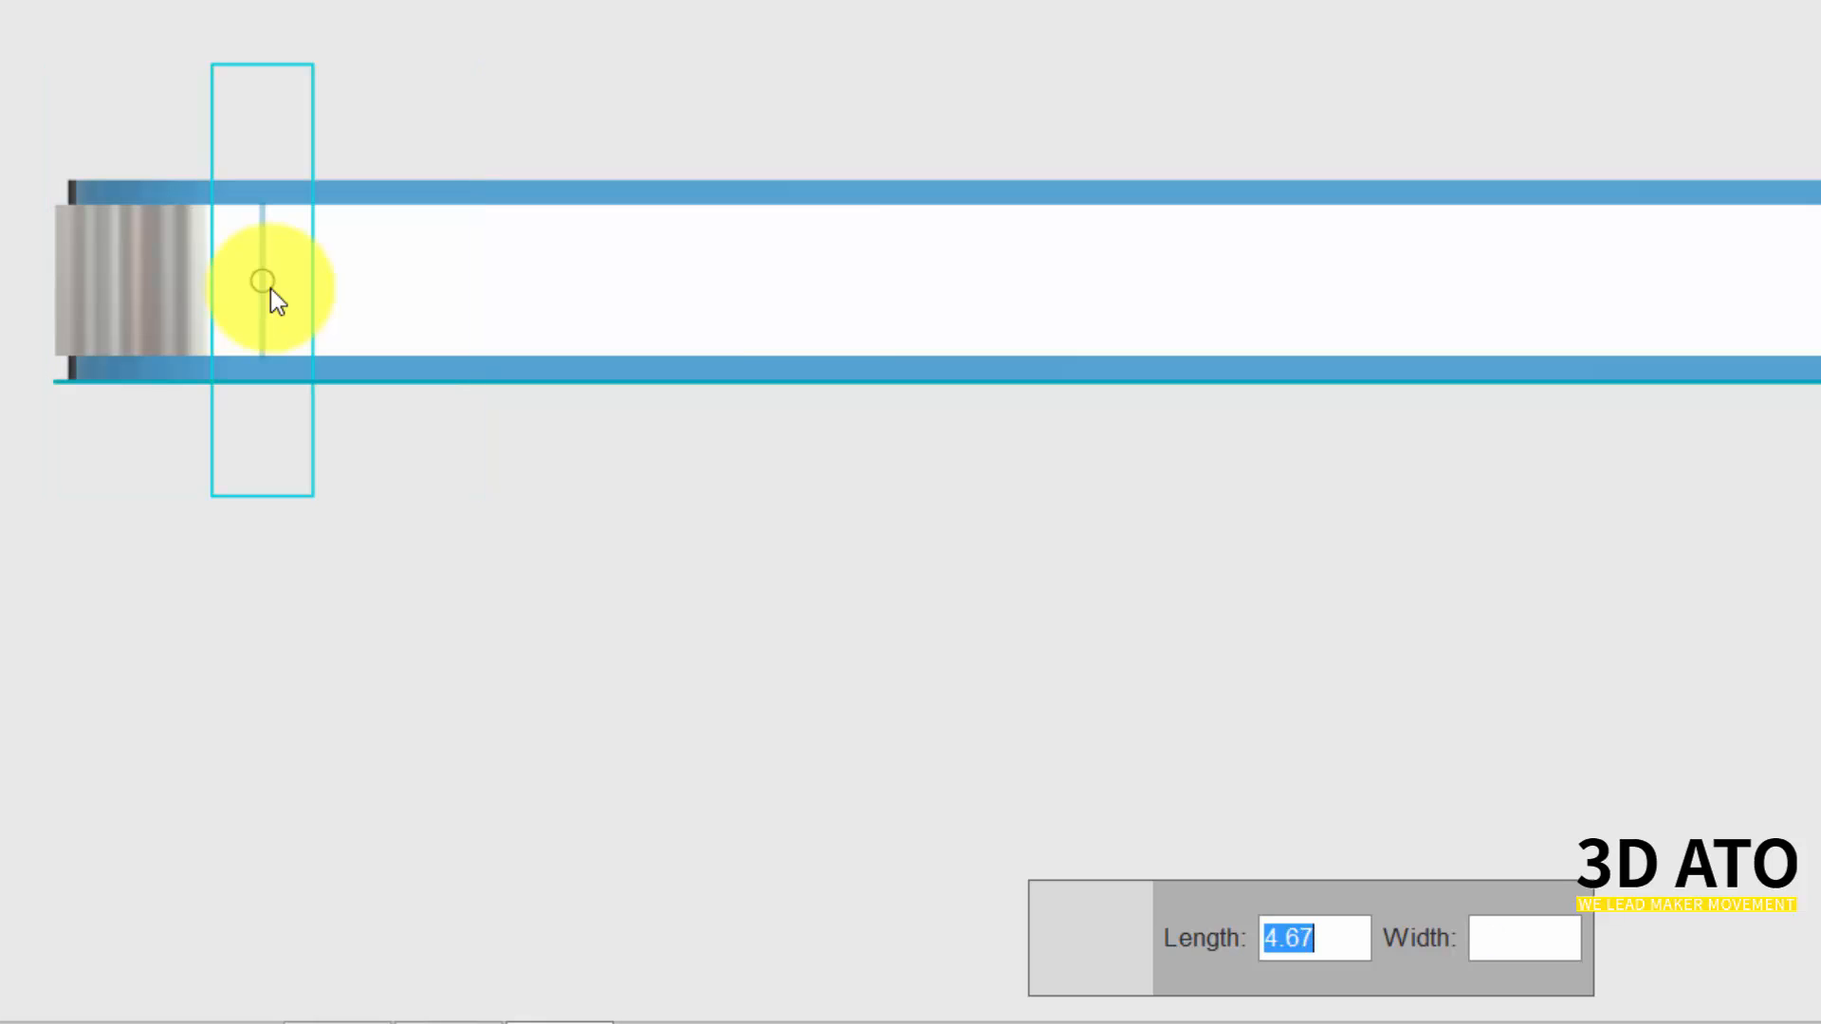
text(6)
text(4.7)
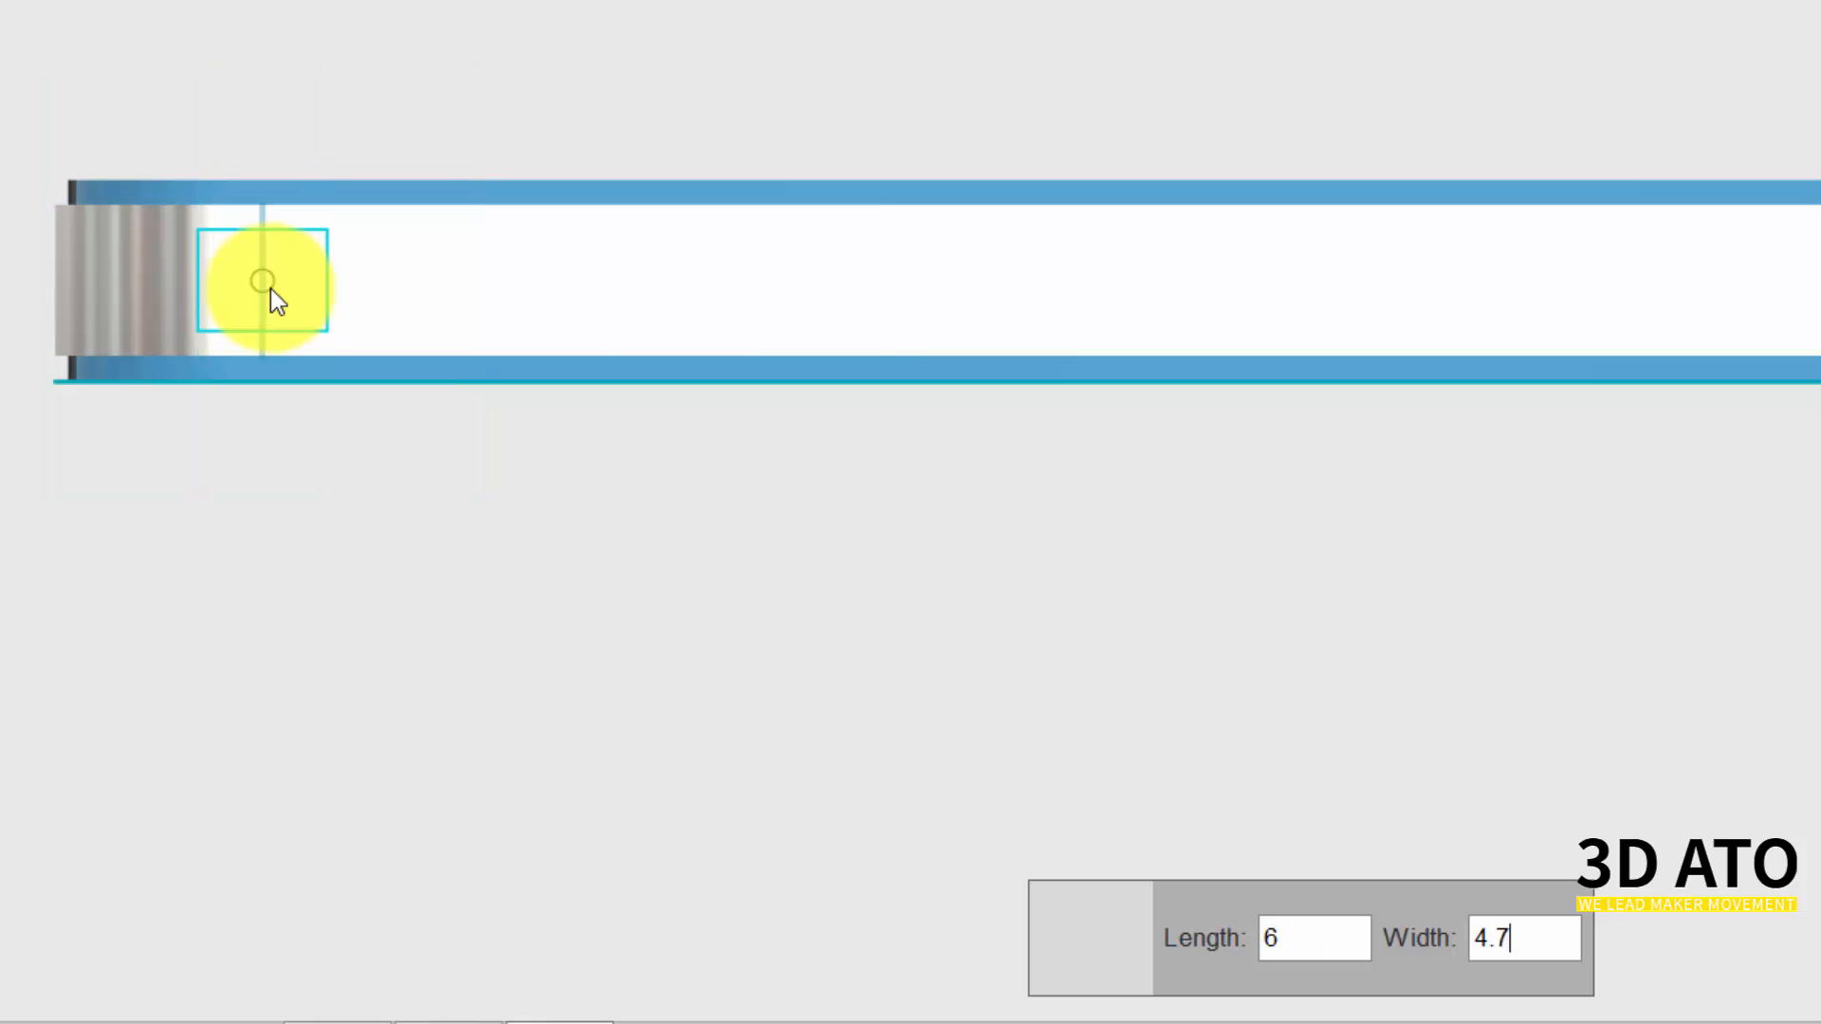
key(Return)
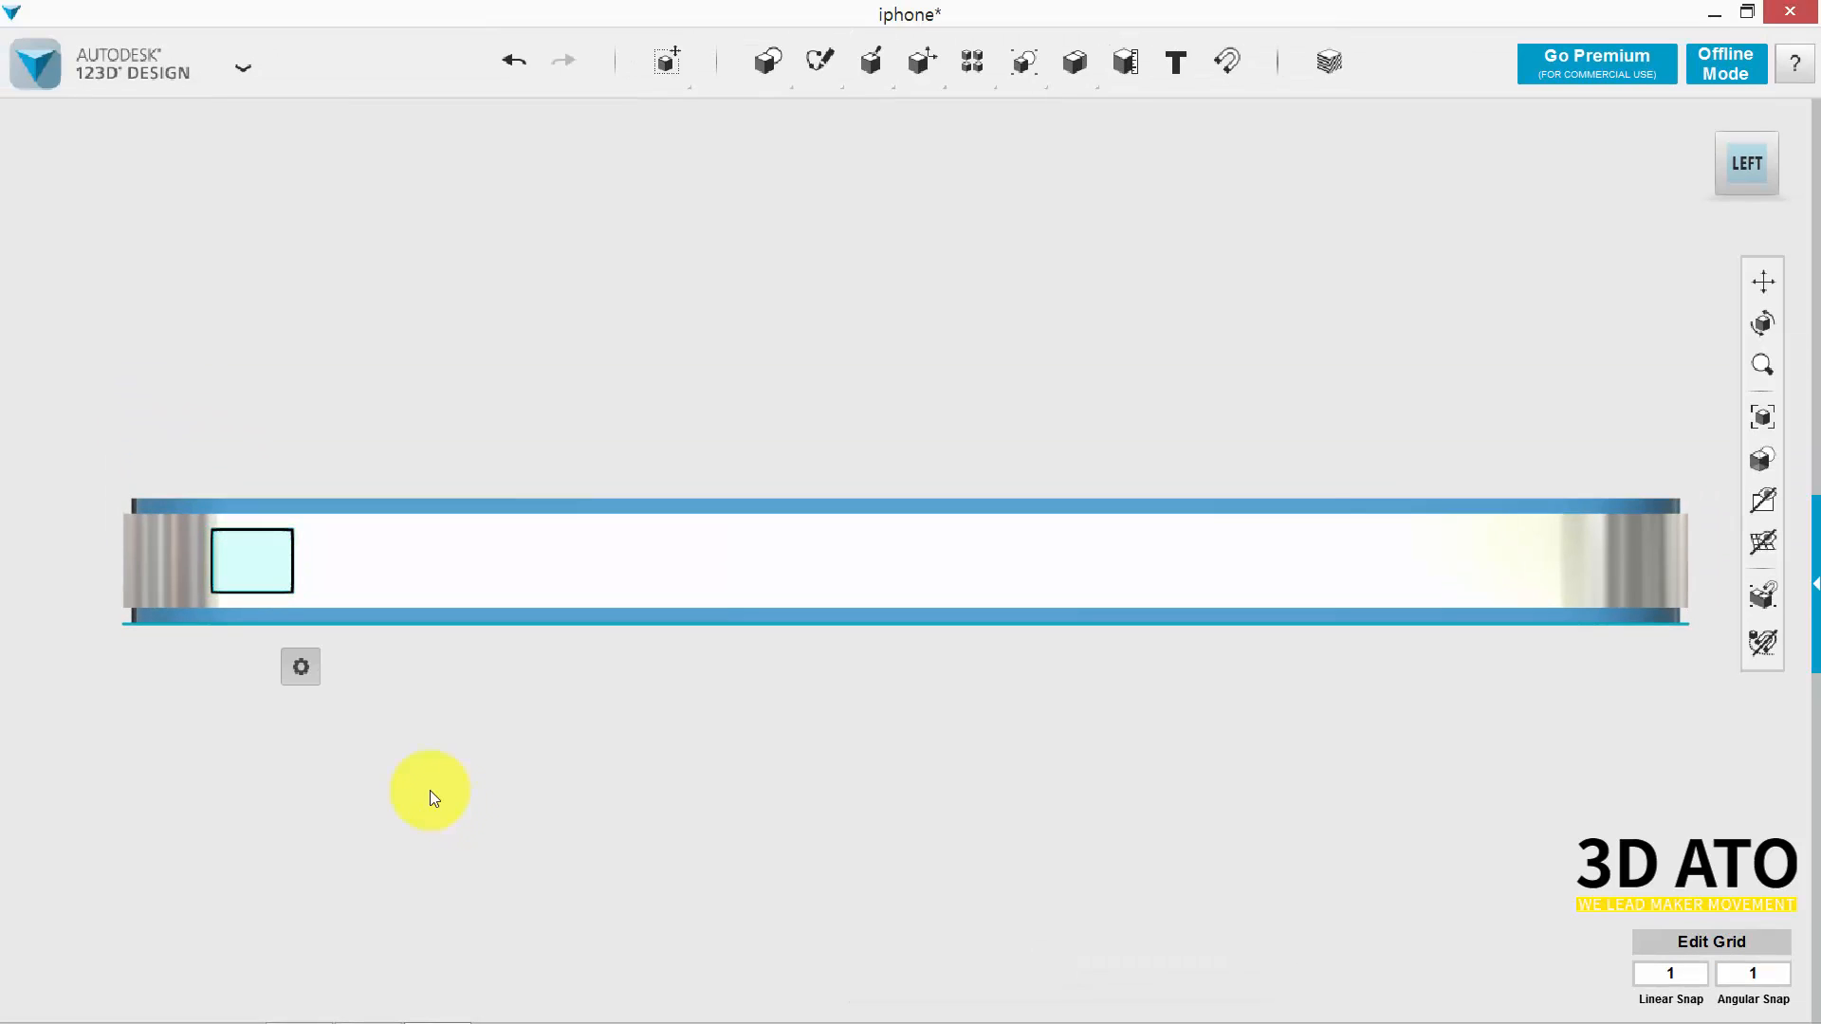
Move the sketch rectangle 4 mm along the band's left side face, away from the camera end.
key(ctrl+t)
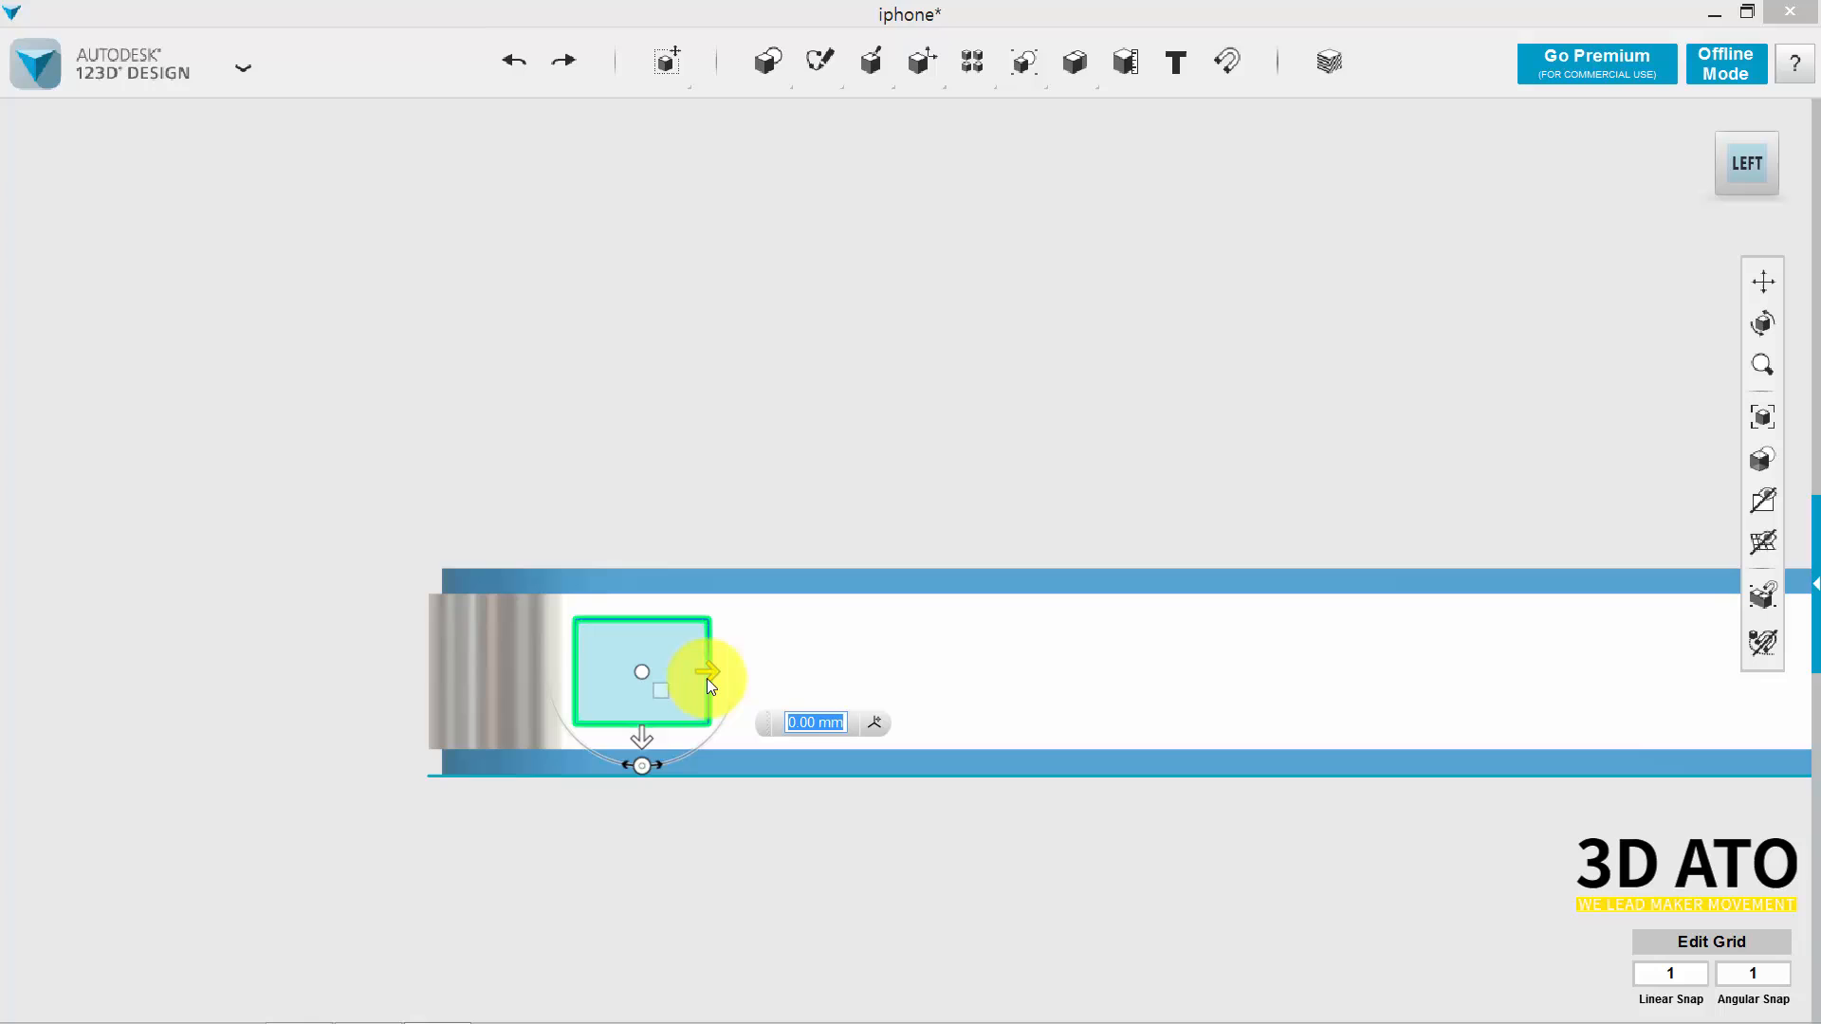
click(708, 679)
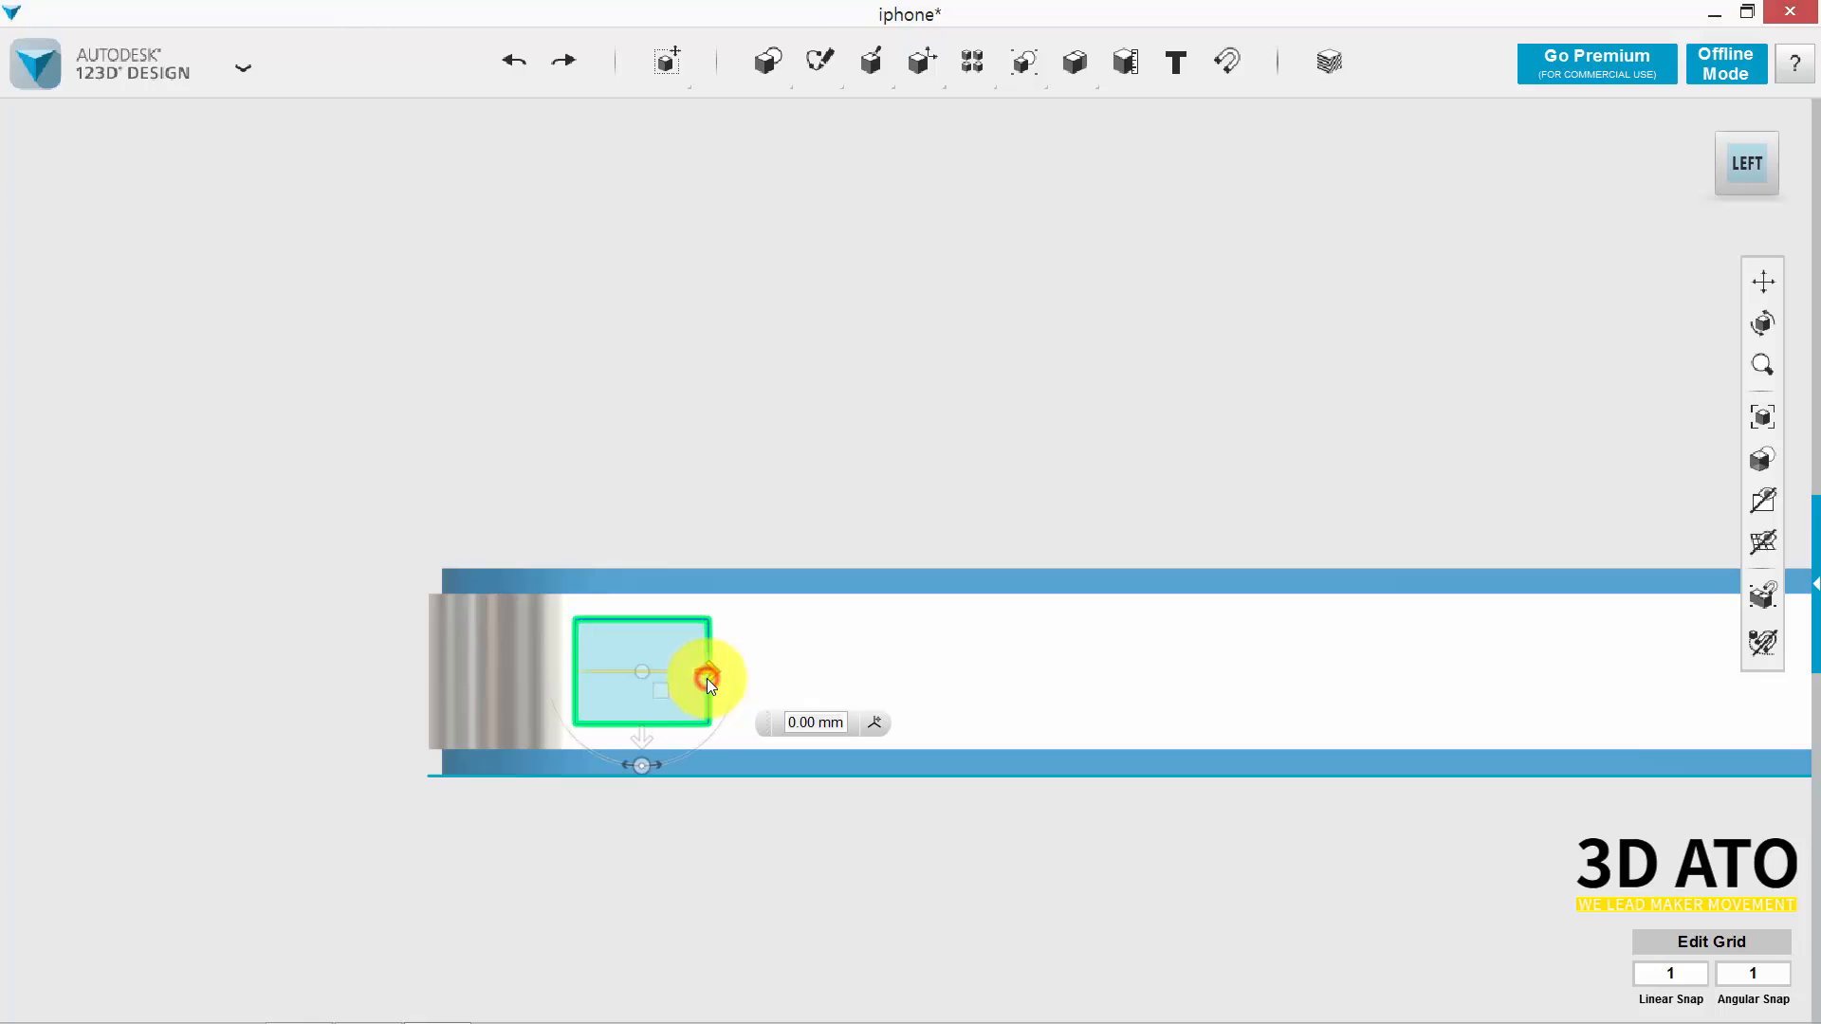
text(4)
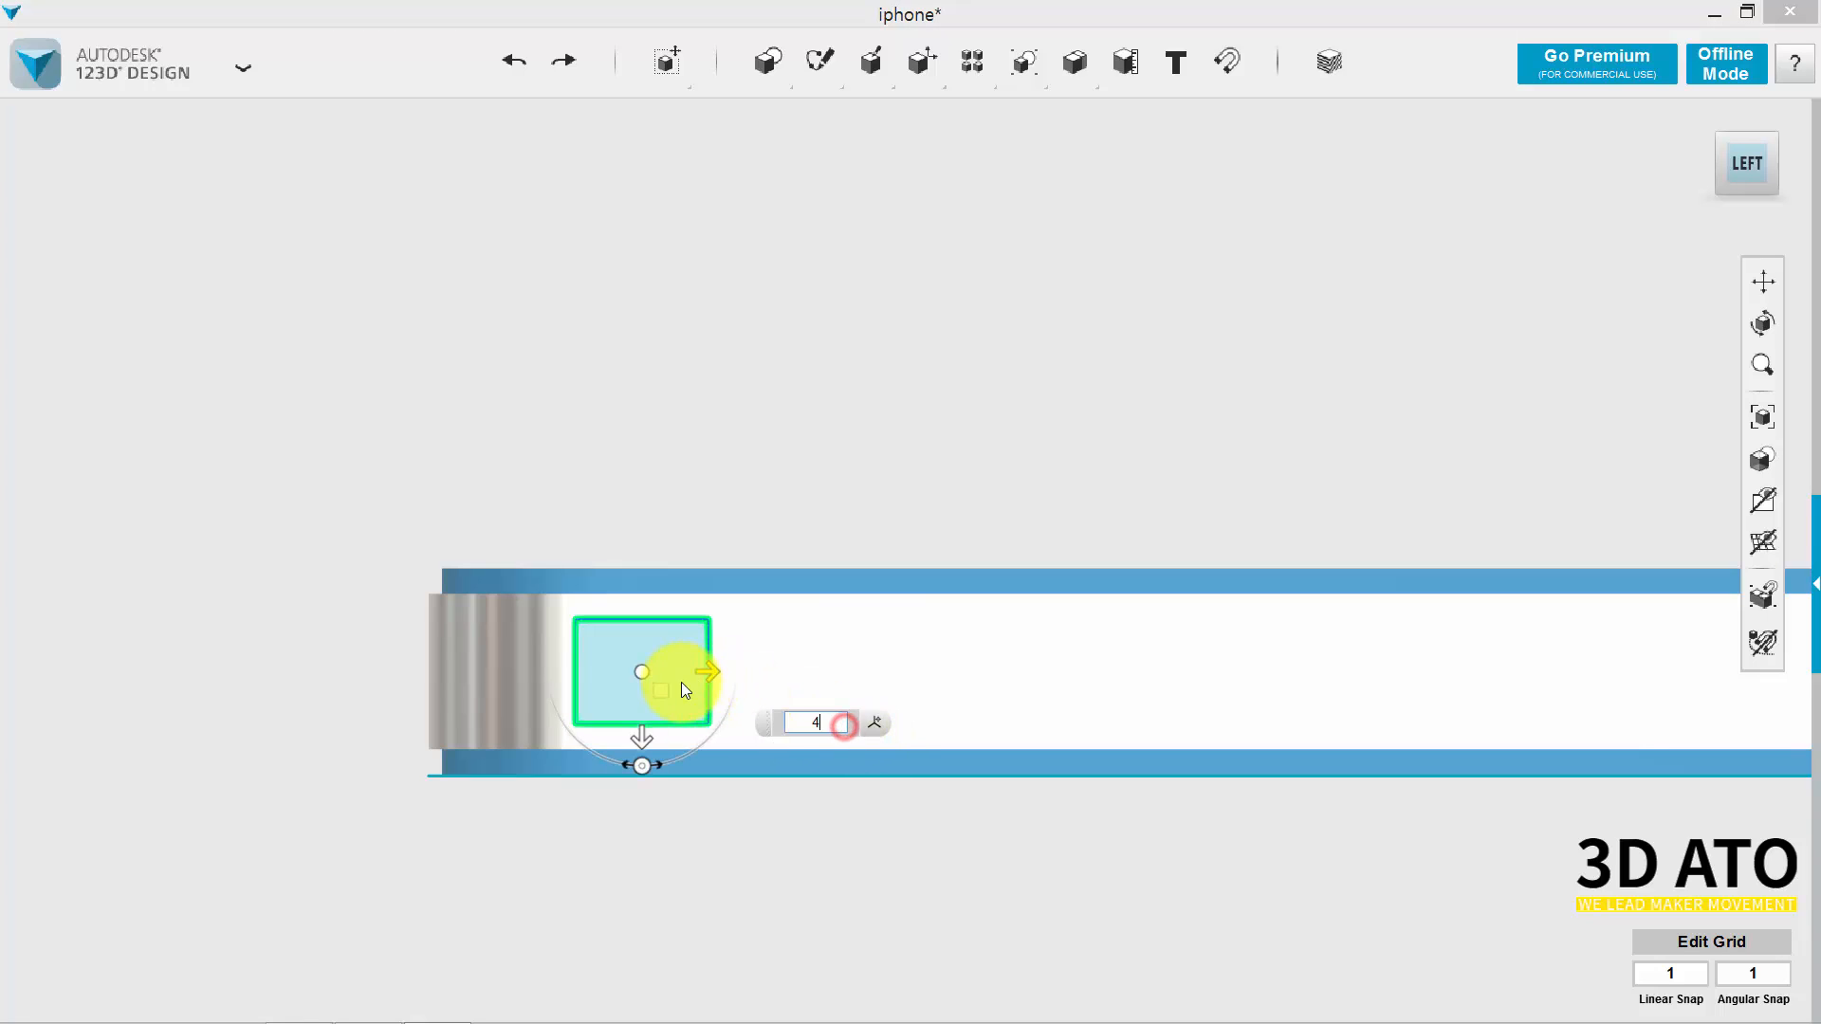
click(818, 366)
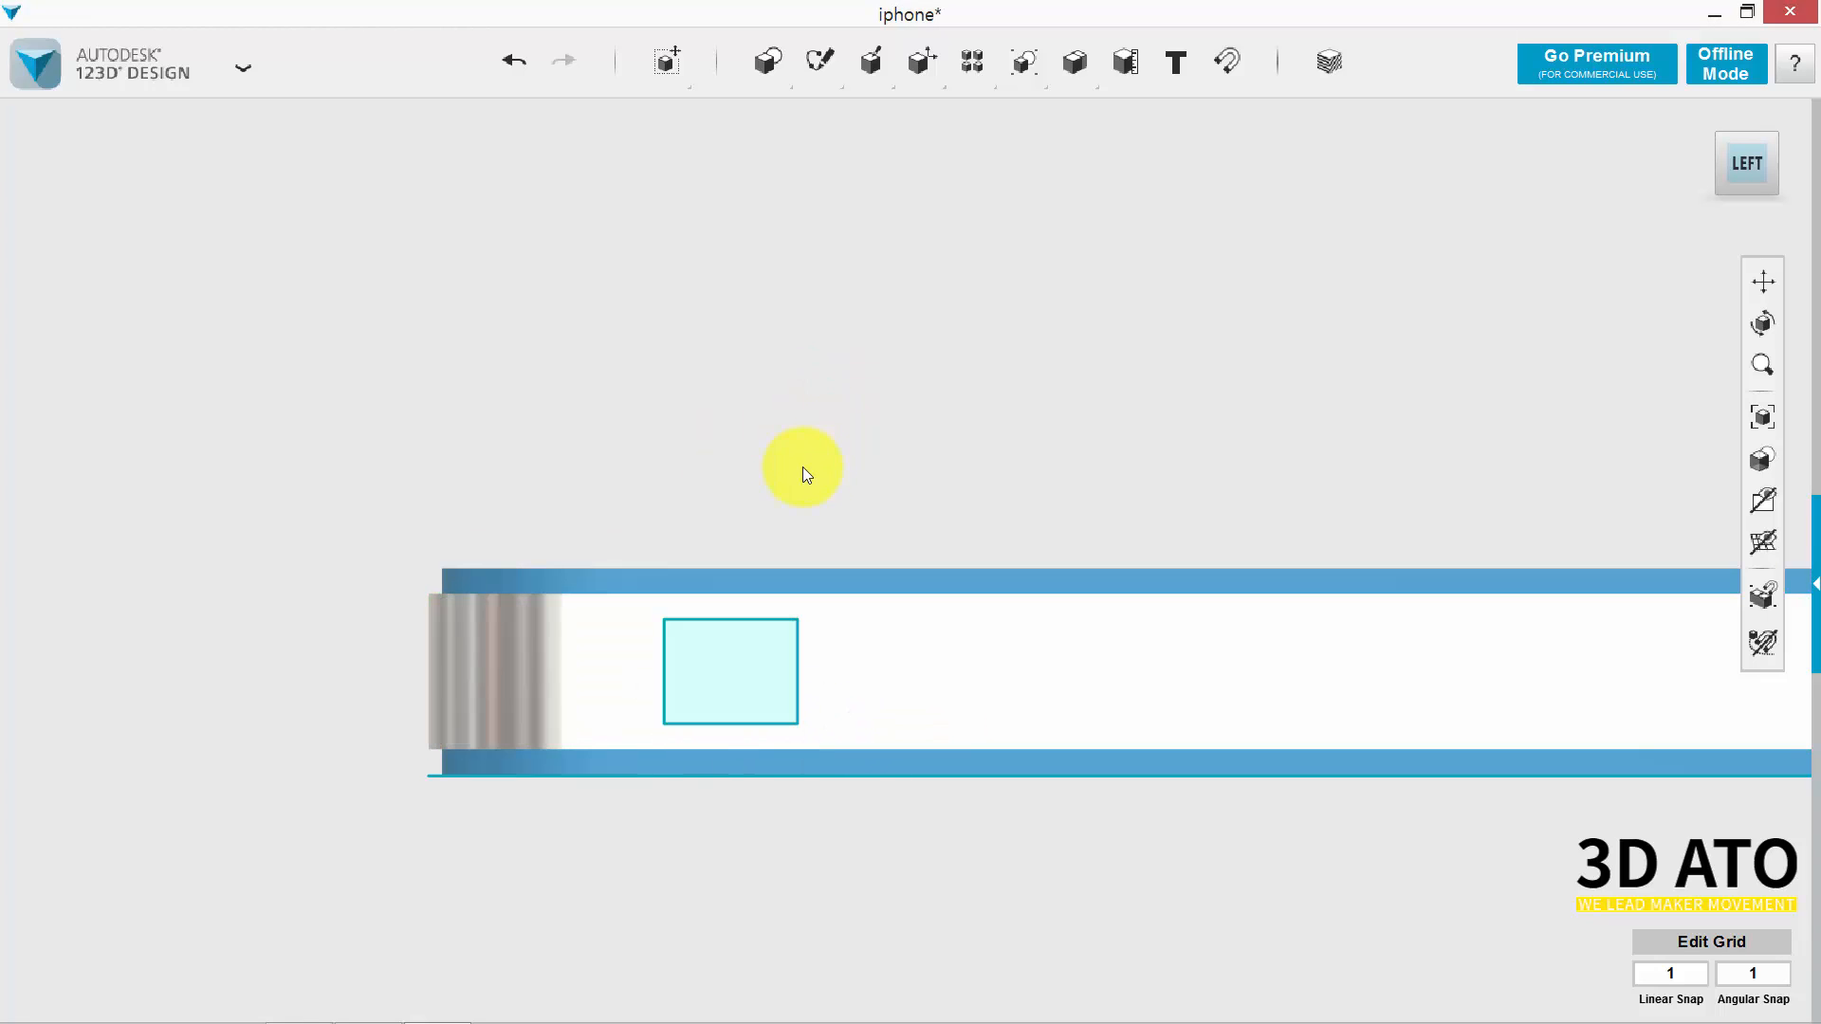
Fillet all four corners of the sketch rectangle on the band's left side face with a 1 mm radius.
mouse_move(820, 62)
click(1211, 118)
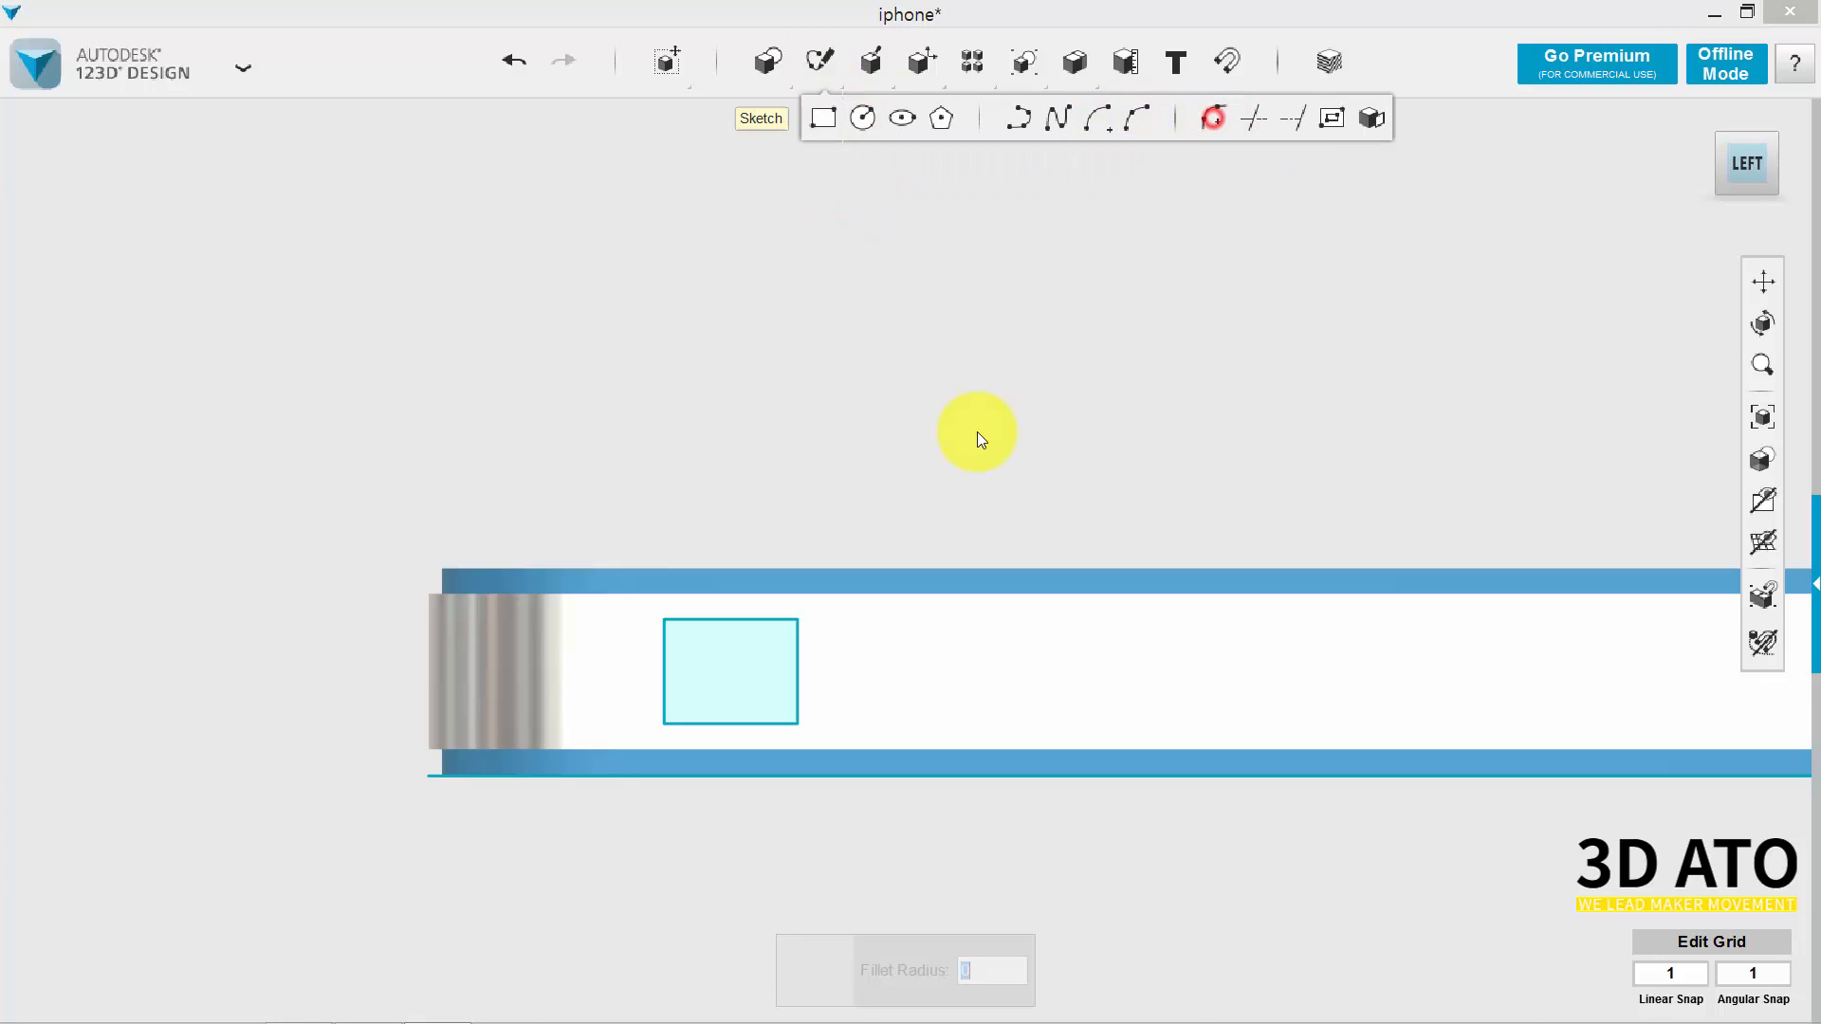
click(737, 672)
click(703, 618)
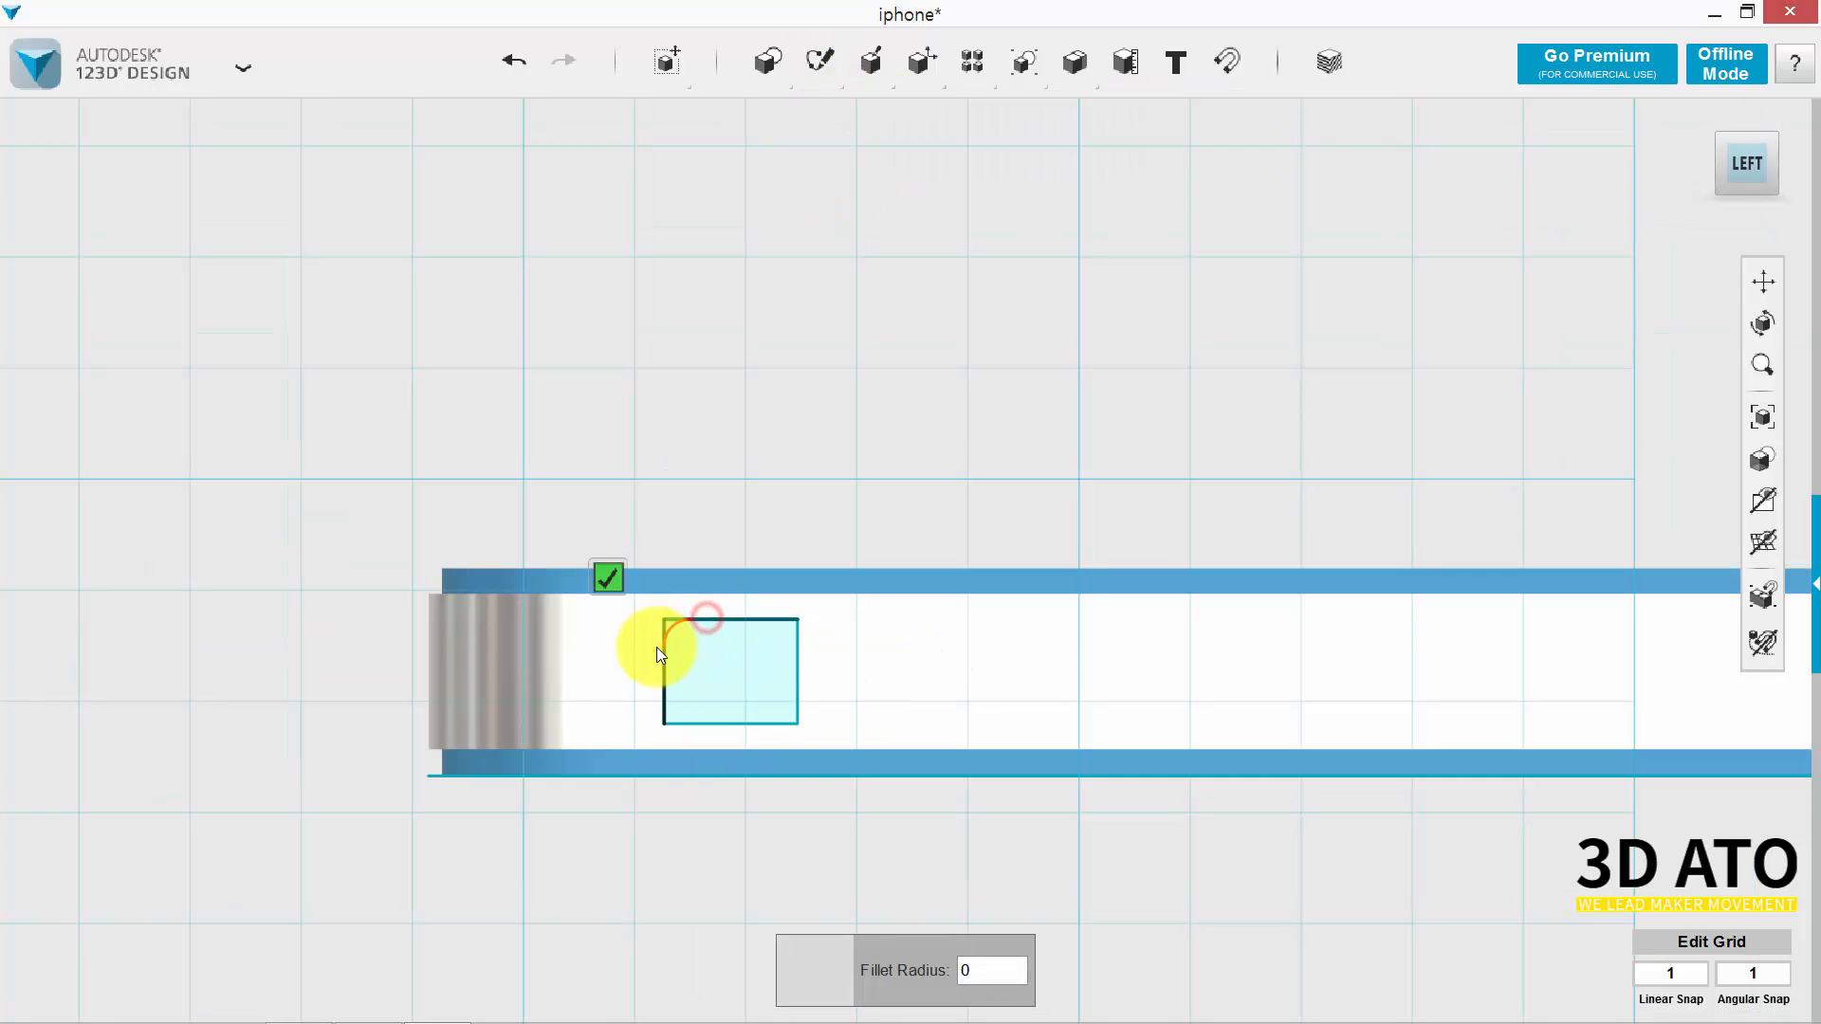
click(664, 652)
drag(1018, 978, 894, 965)
text(1)
click(821, 388)
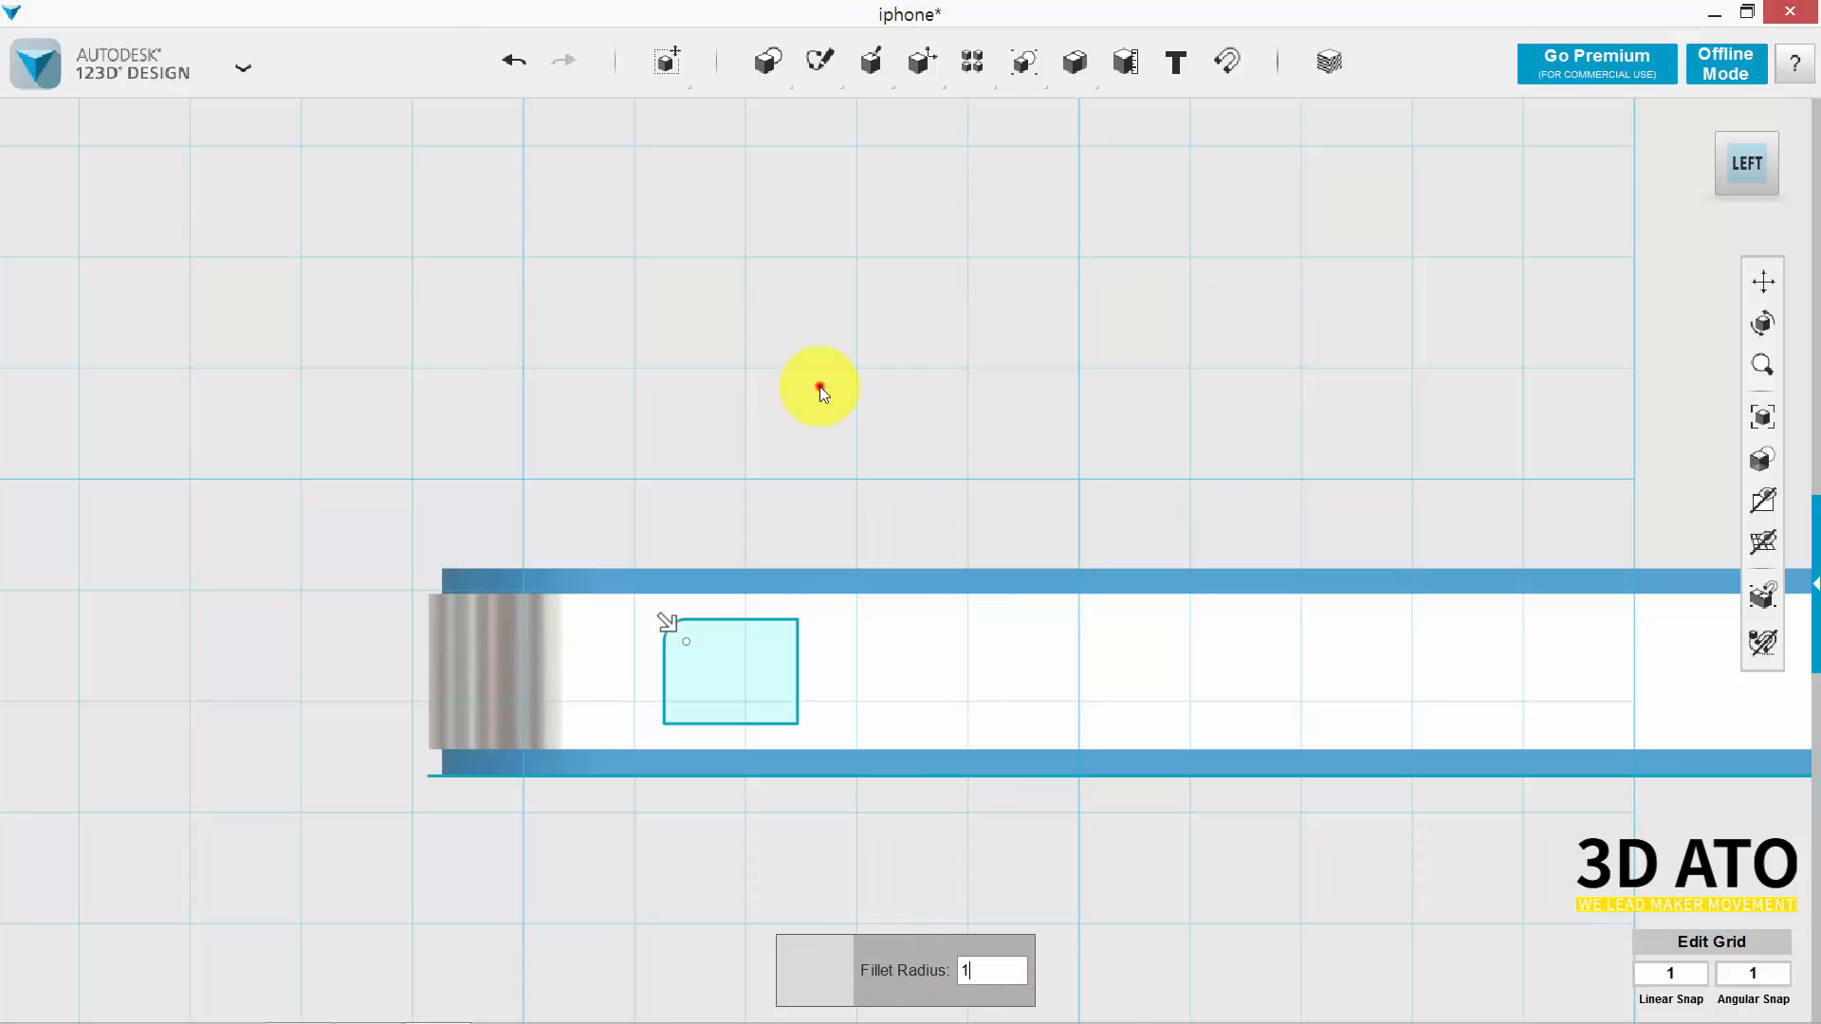
mouse_move(821, 65)
click(1211, 118)
click(759, 650)
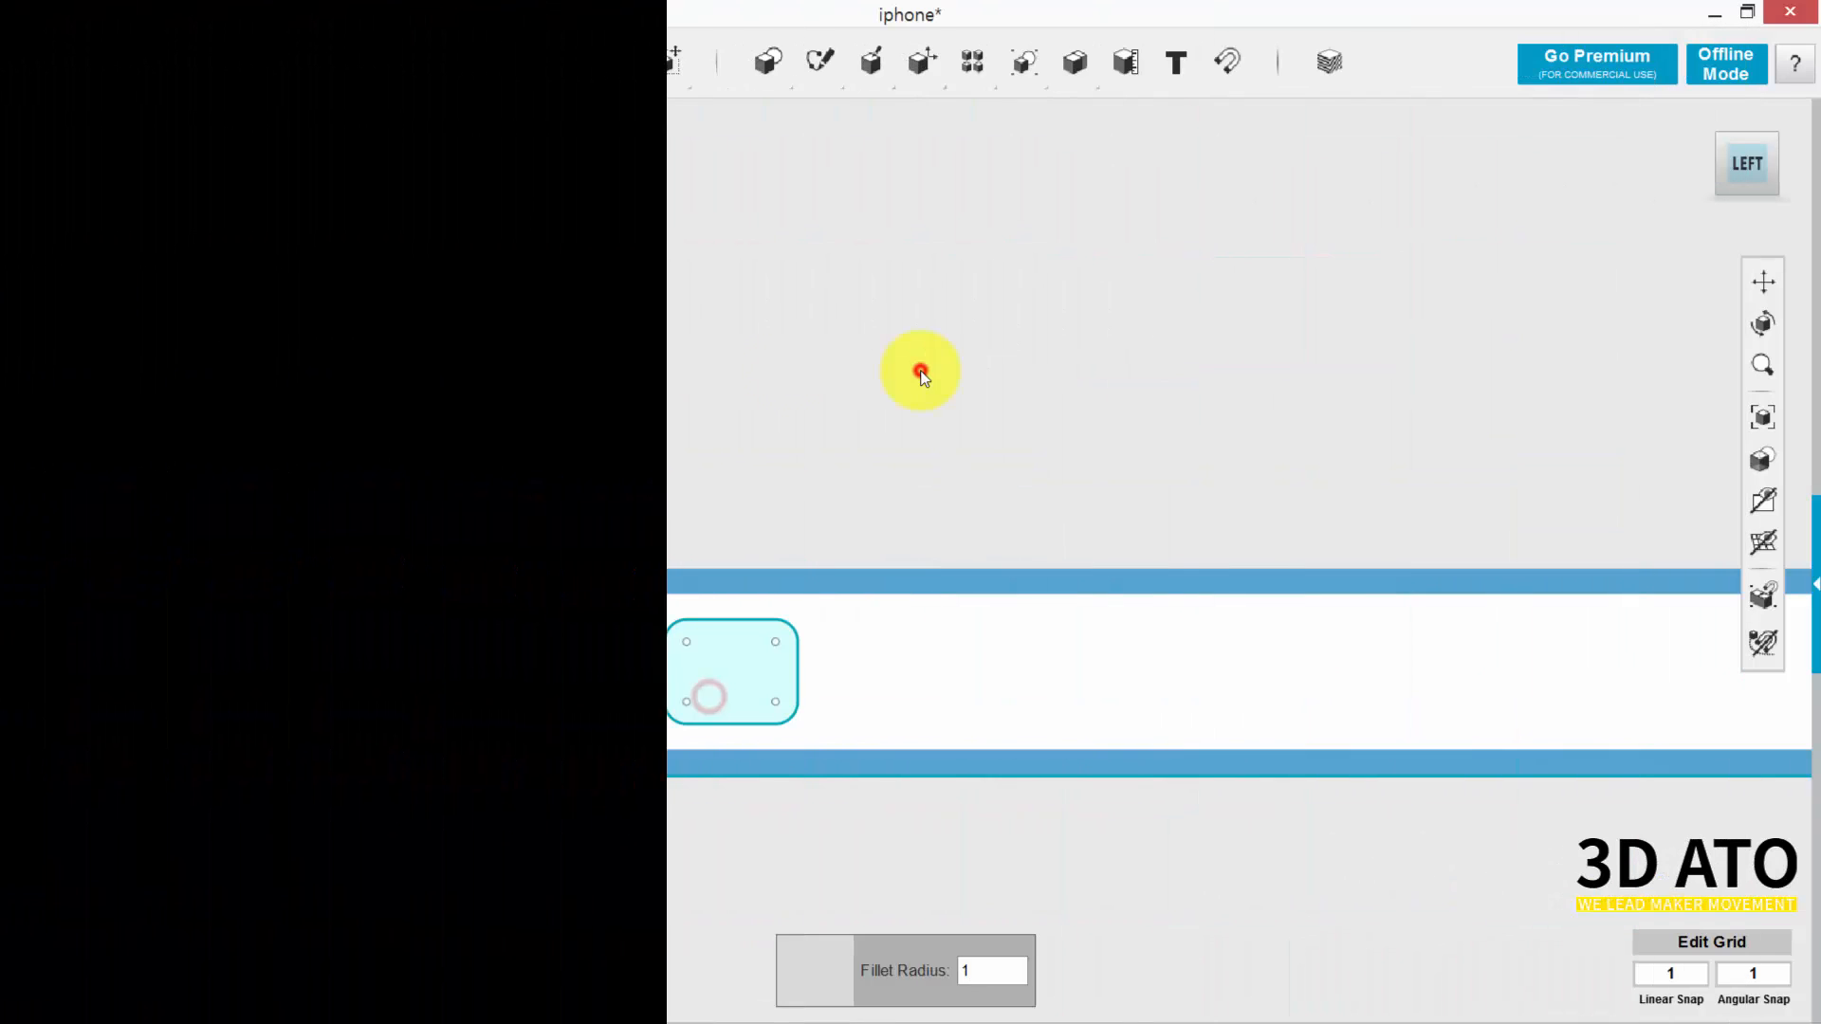
click(921, 372)
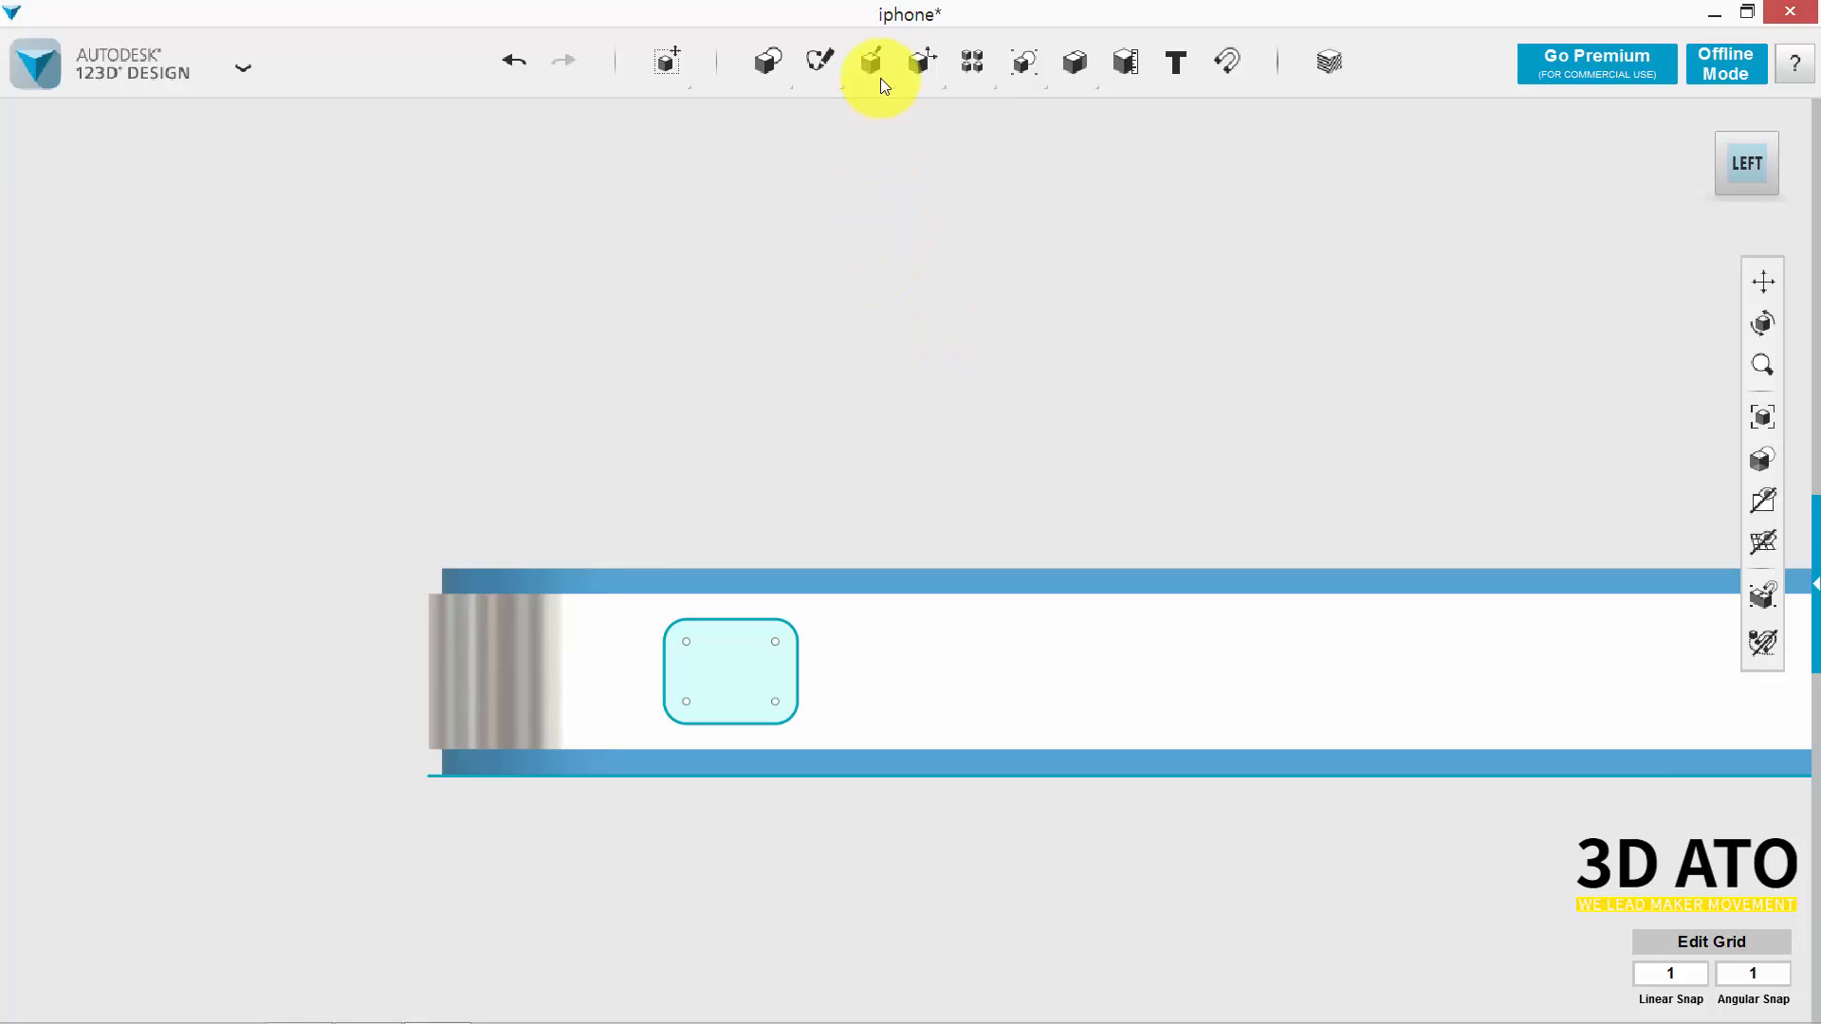
Extrude the rounded rectangle 0.5 mm as a cut into the band's left side.
mouse_move(874, 68)
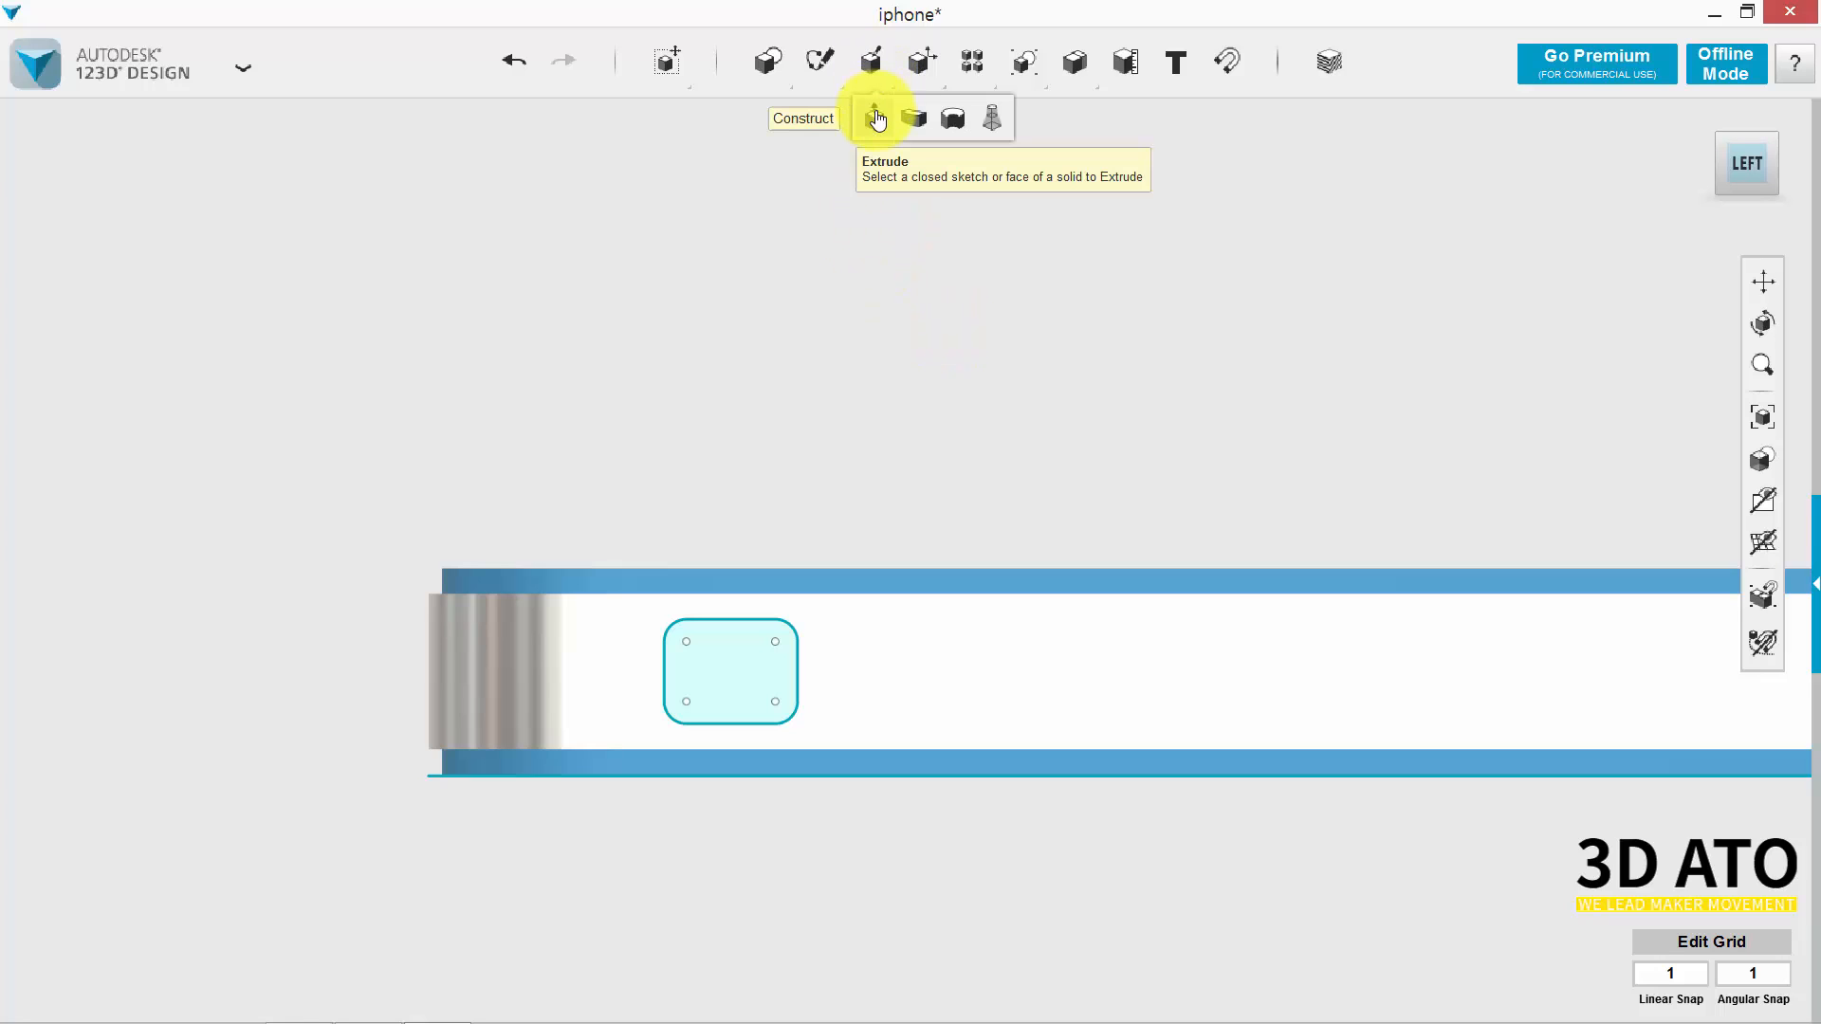
click(877, 118)
click(720, 669)
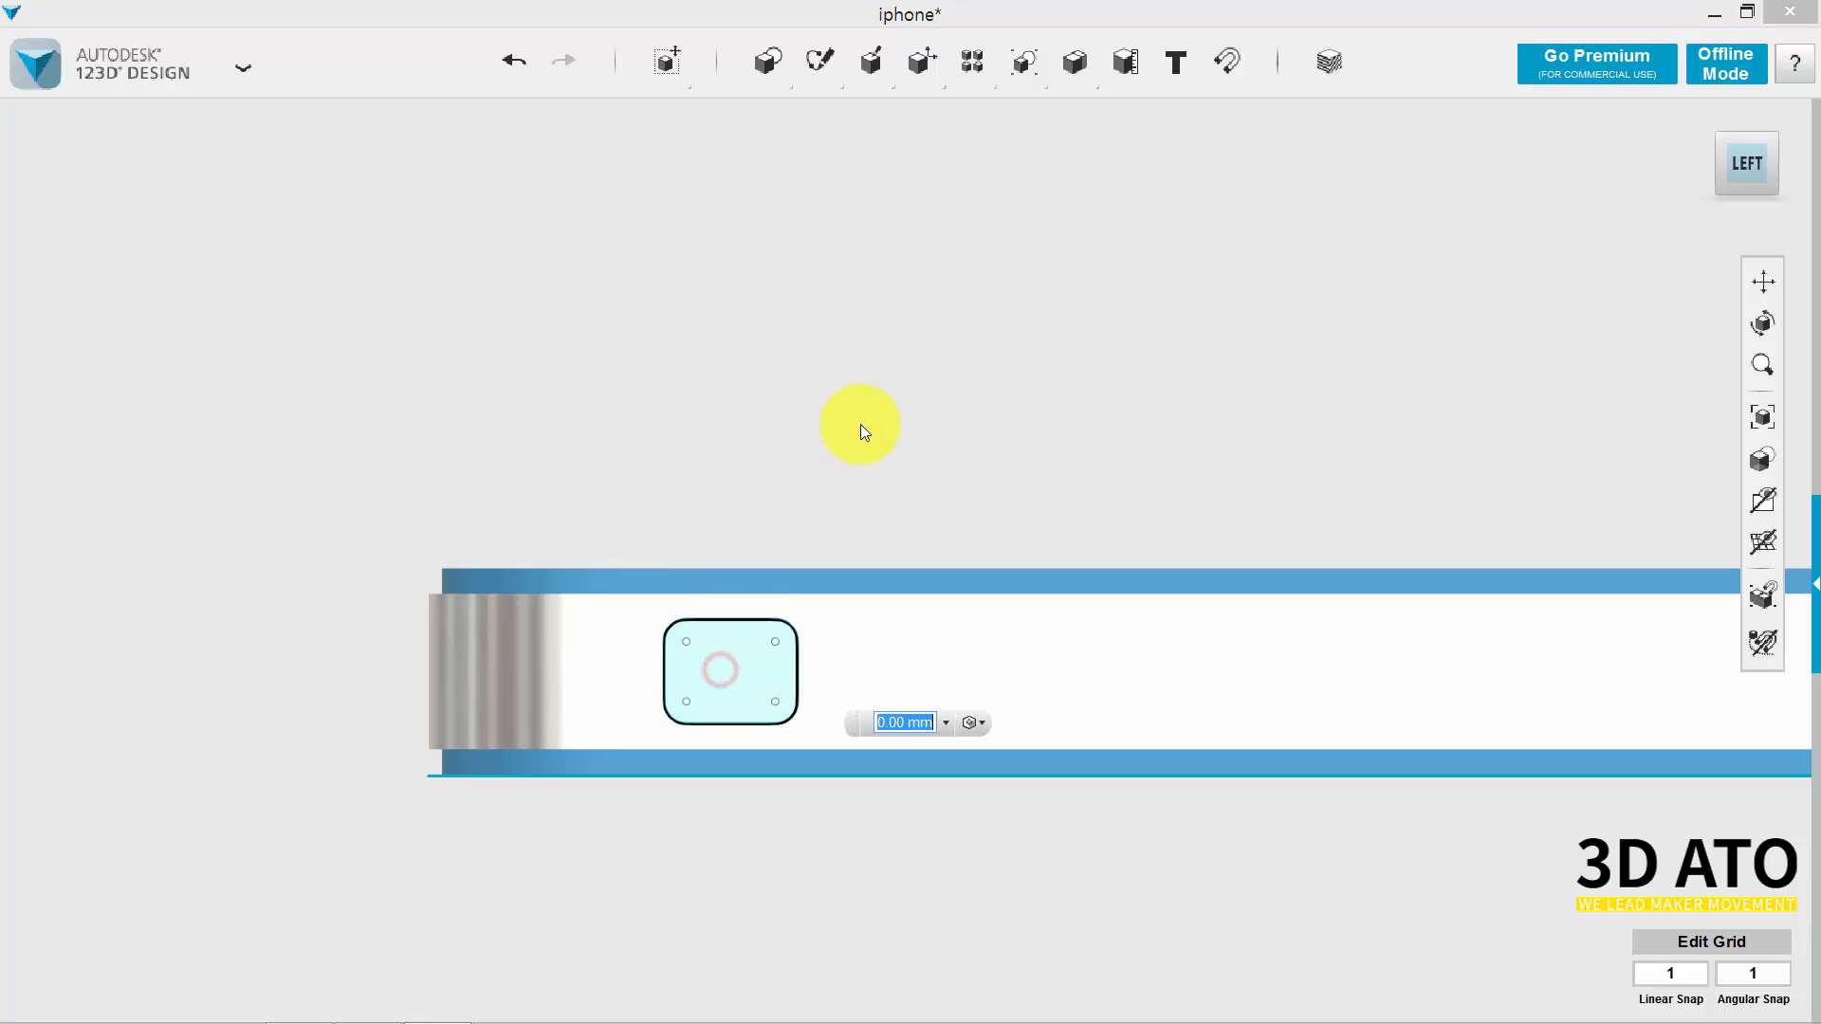
text(0.5)
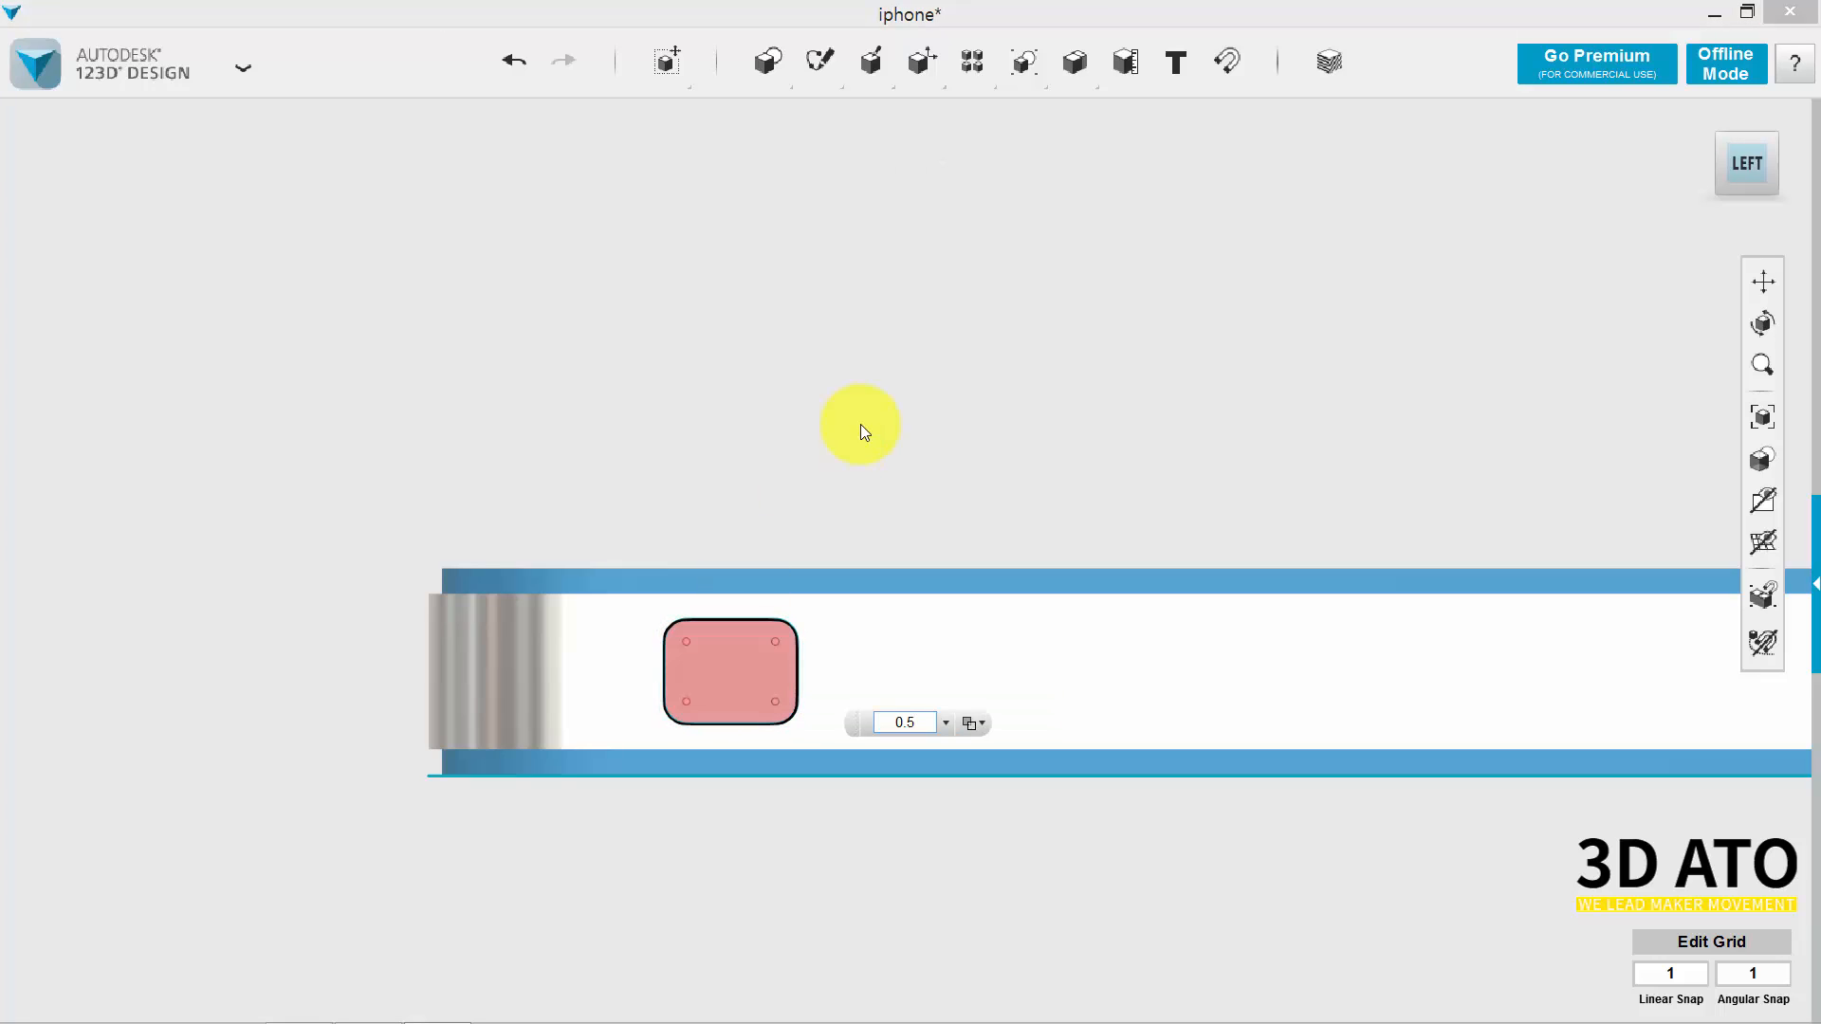
key(Return)
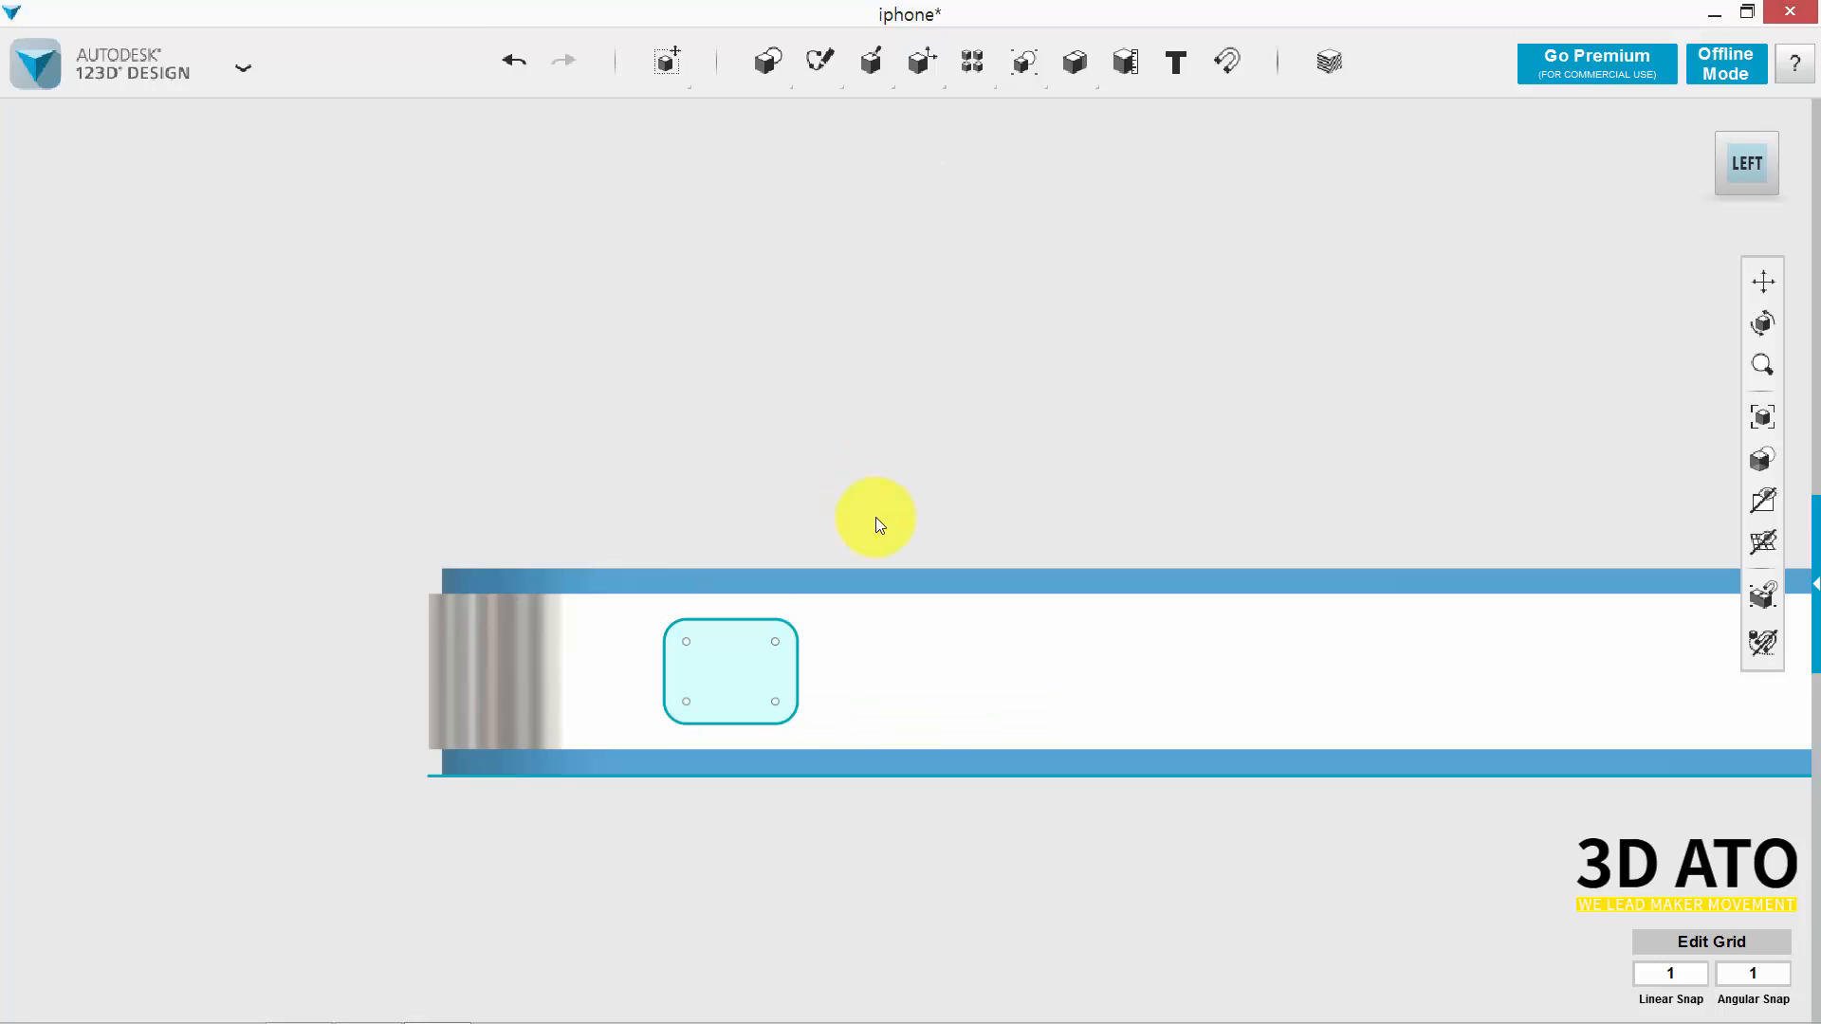
Place a sketch circle with a 2.4 mm radius at the middle of the rounded rectangle's edge farther from the camera end.
mouse_move(771, 70)
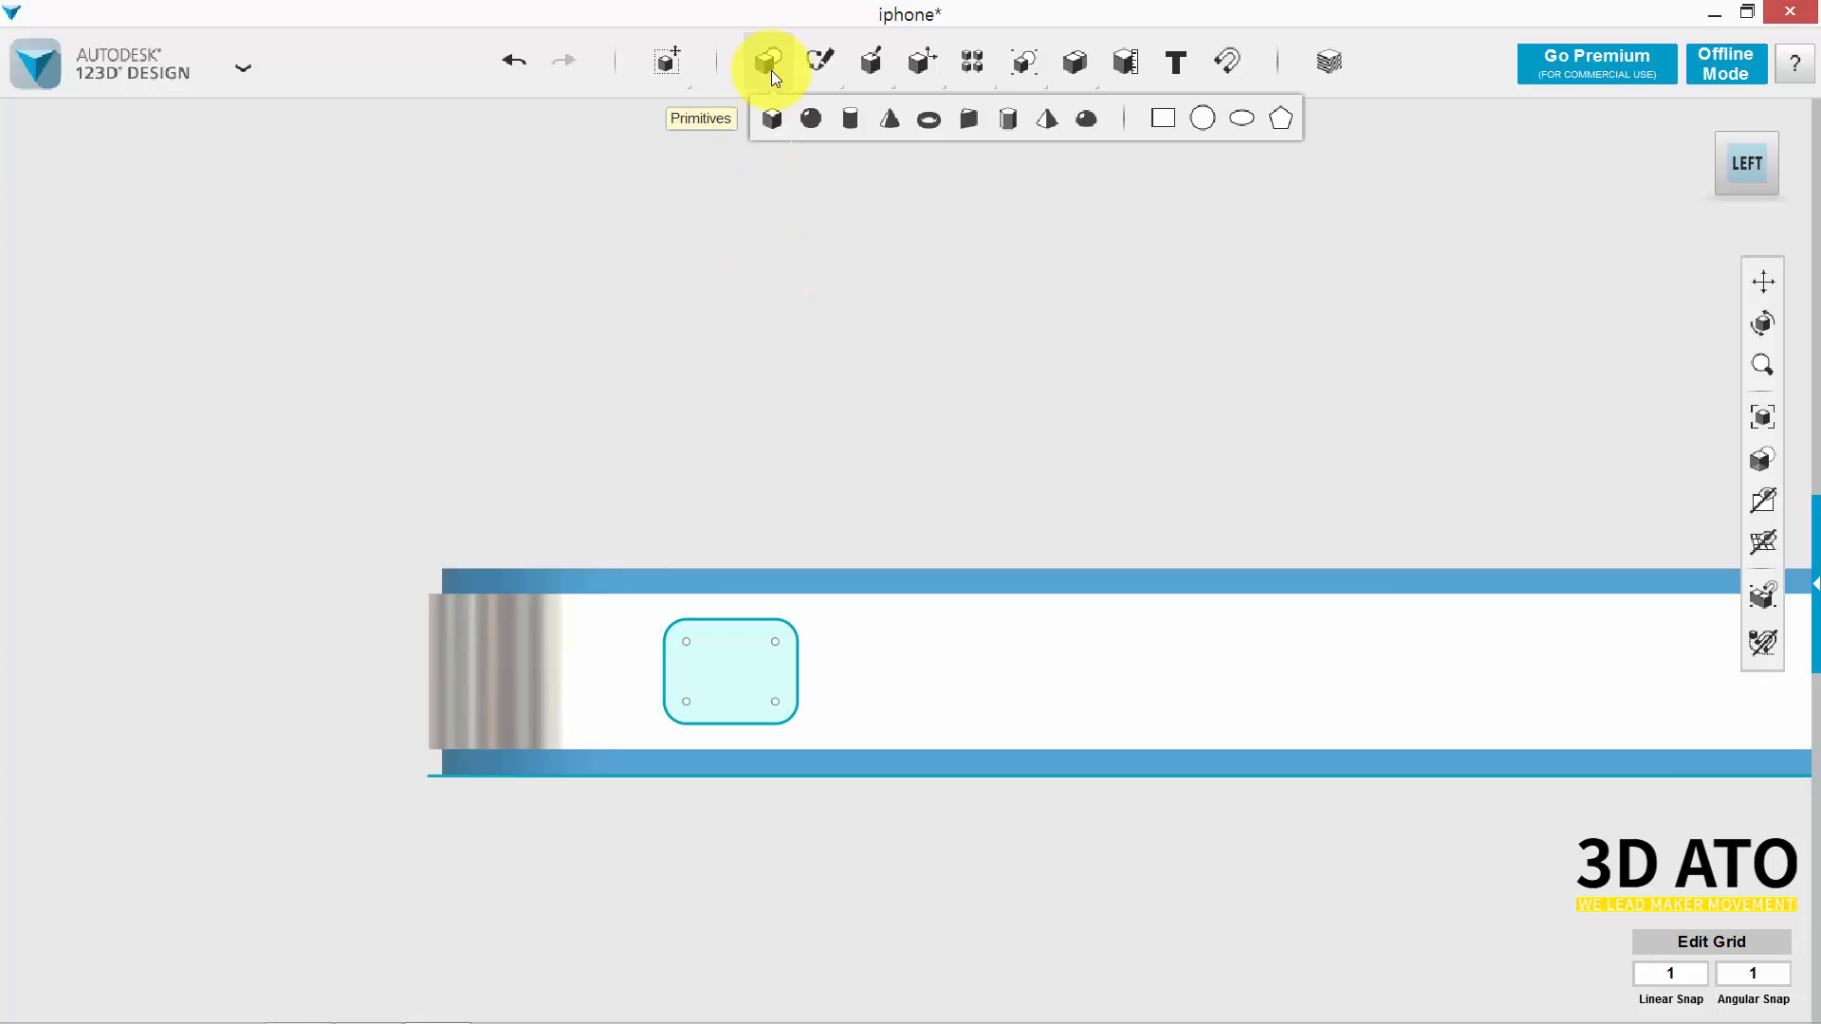
click(1202, 120)
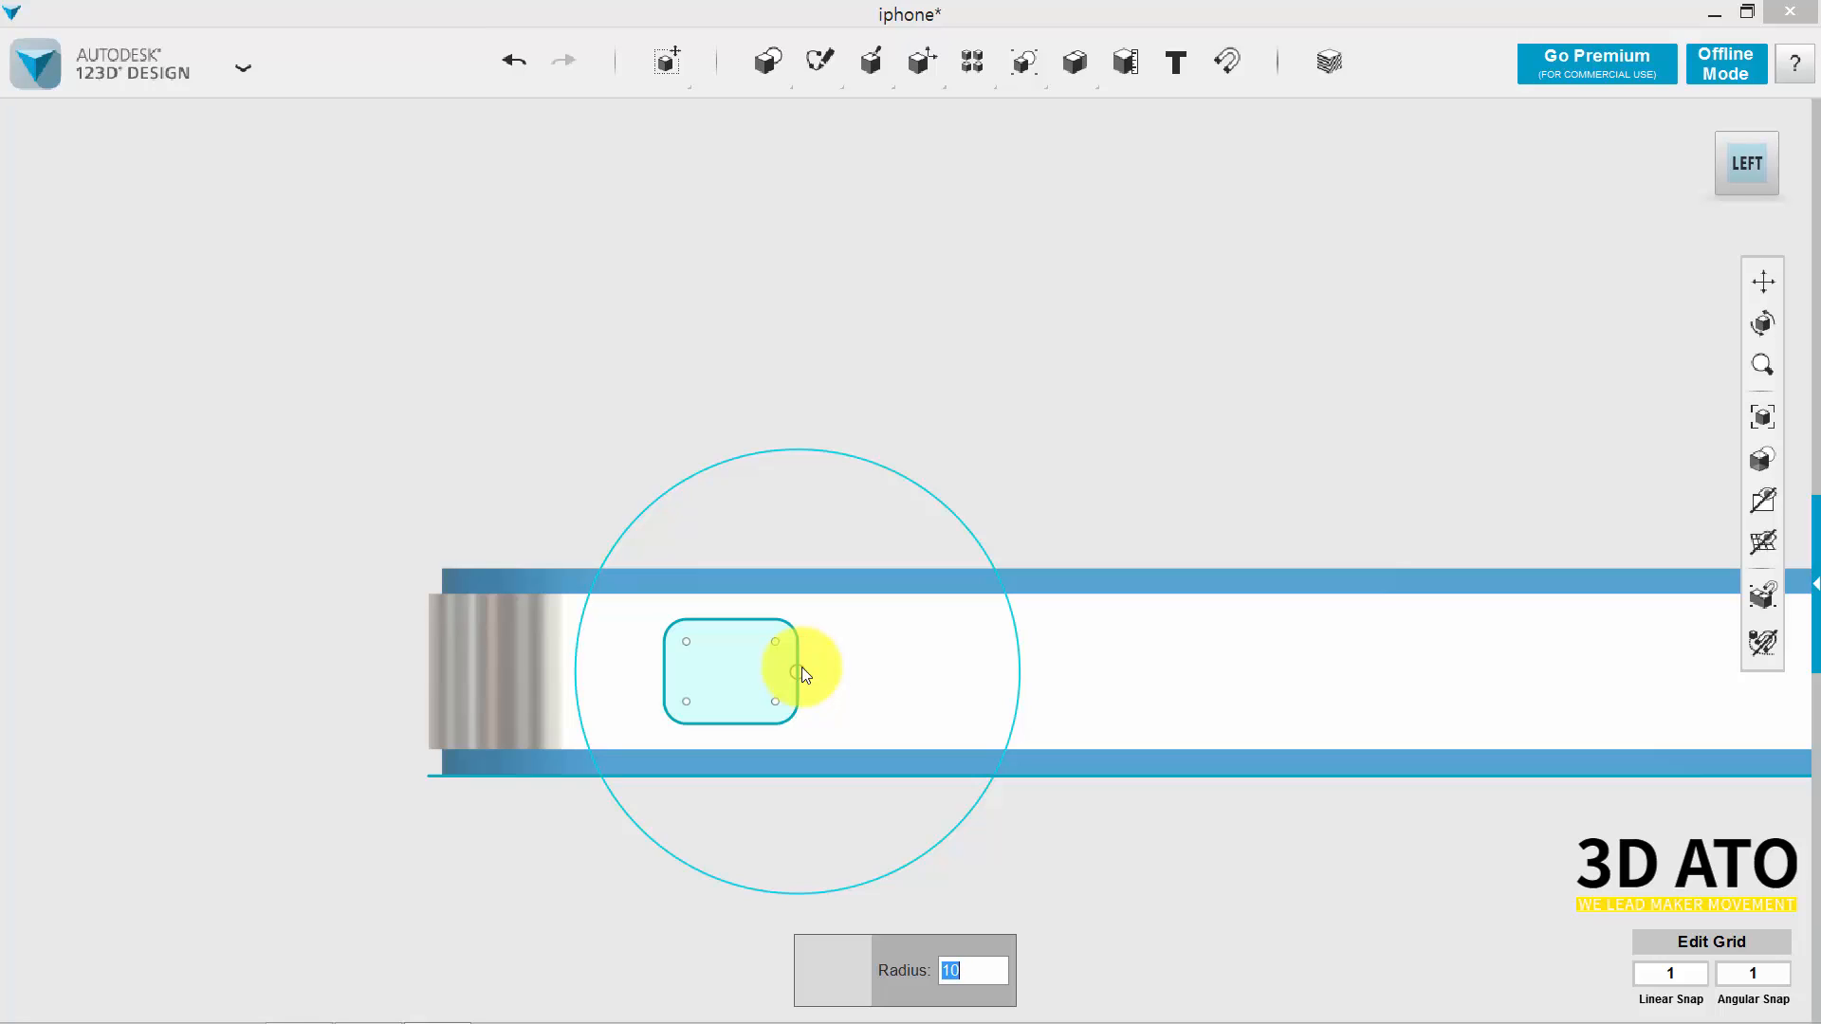
text(2.4)
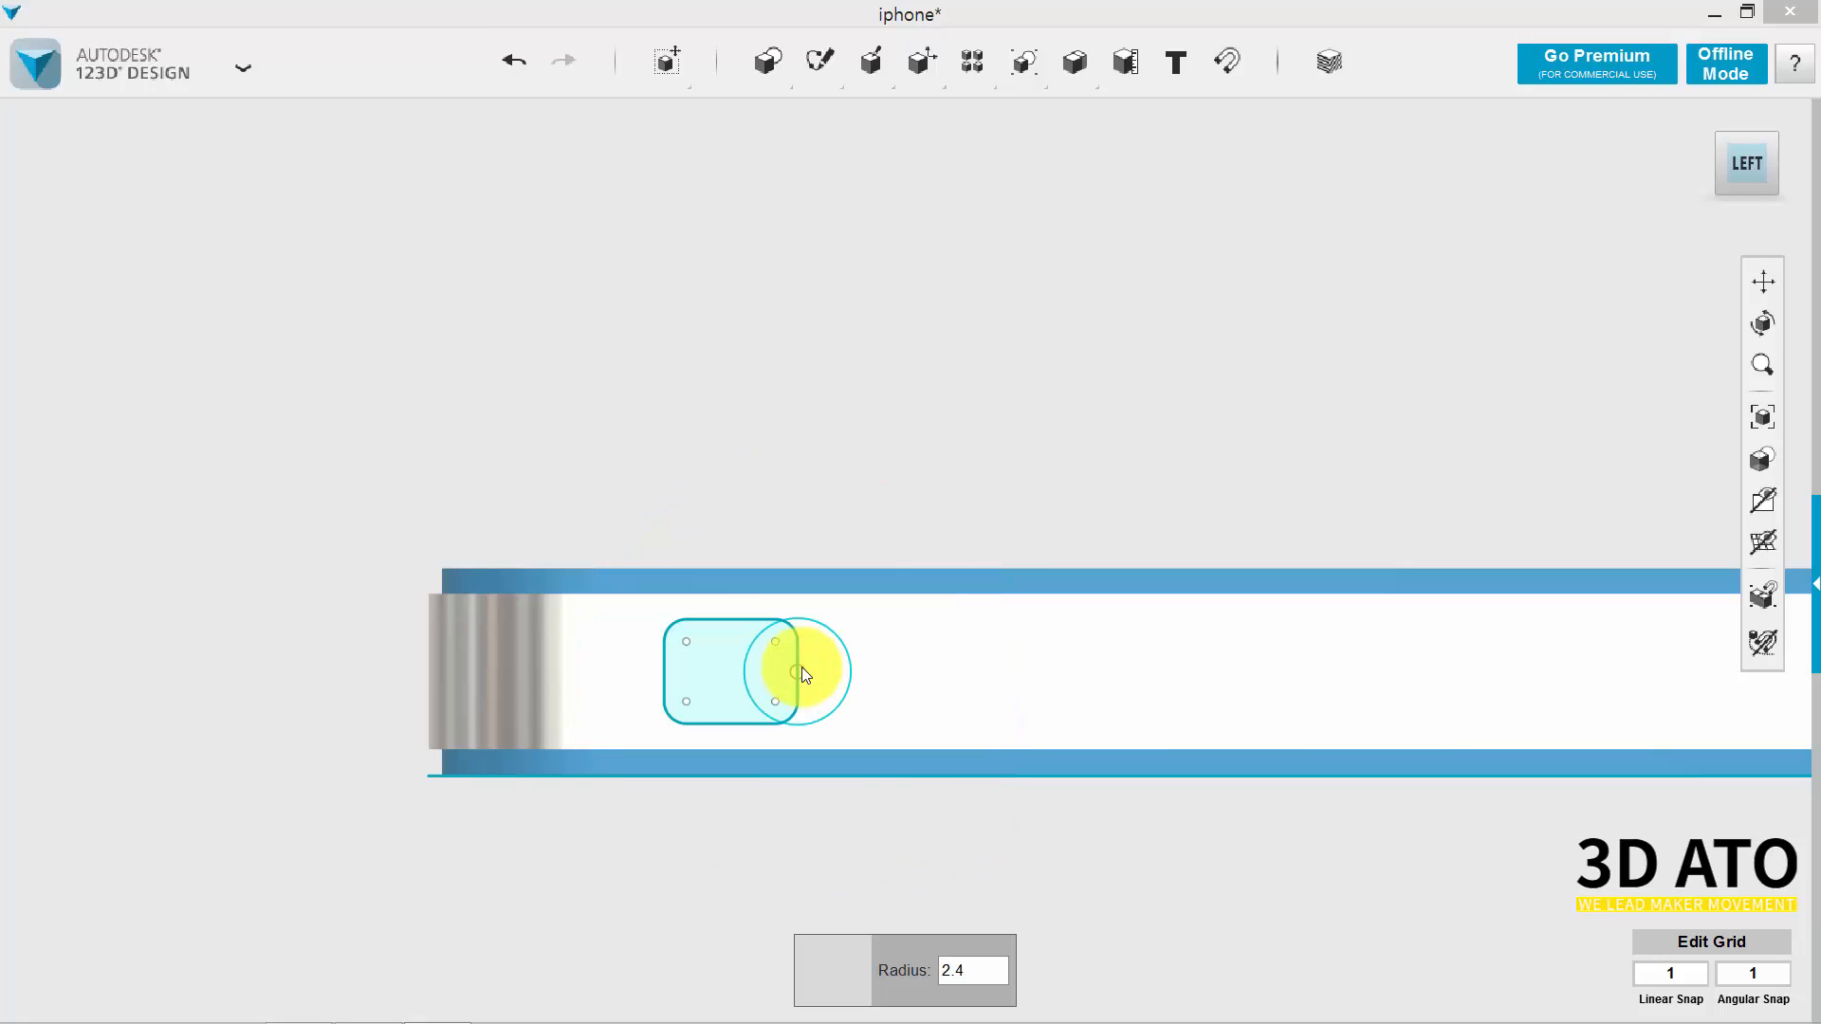
key(Return)
click(806, 664)
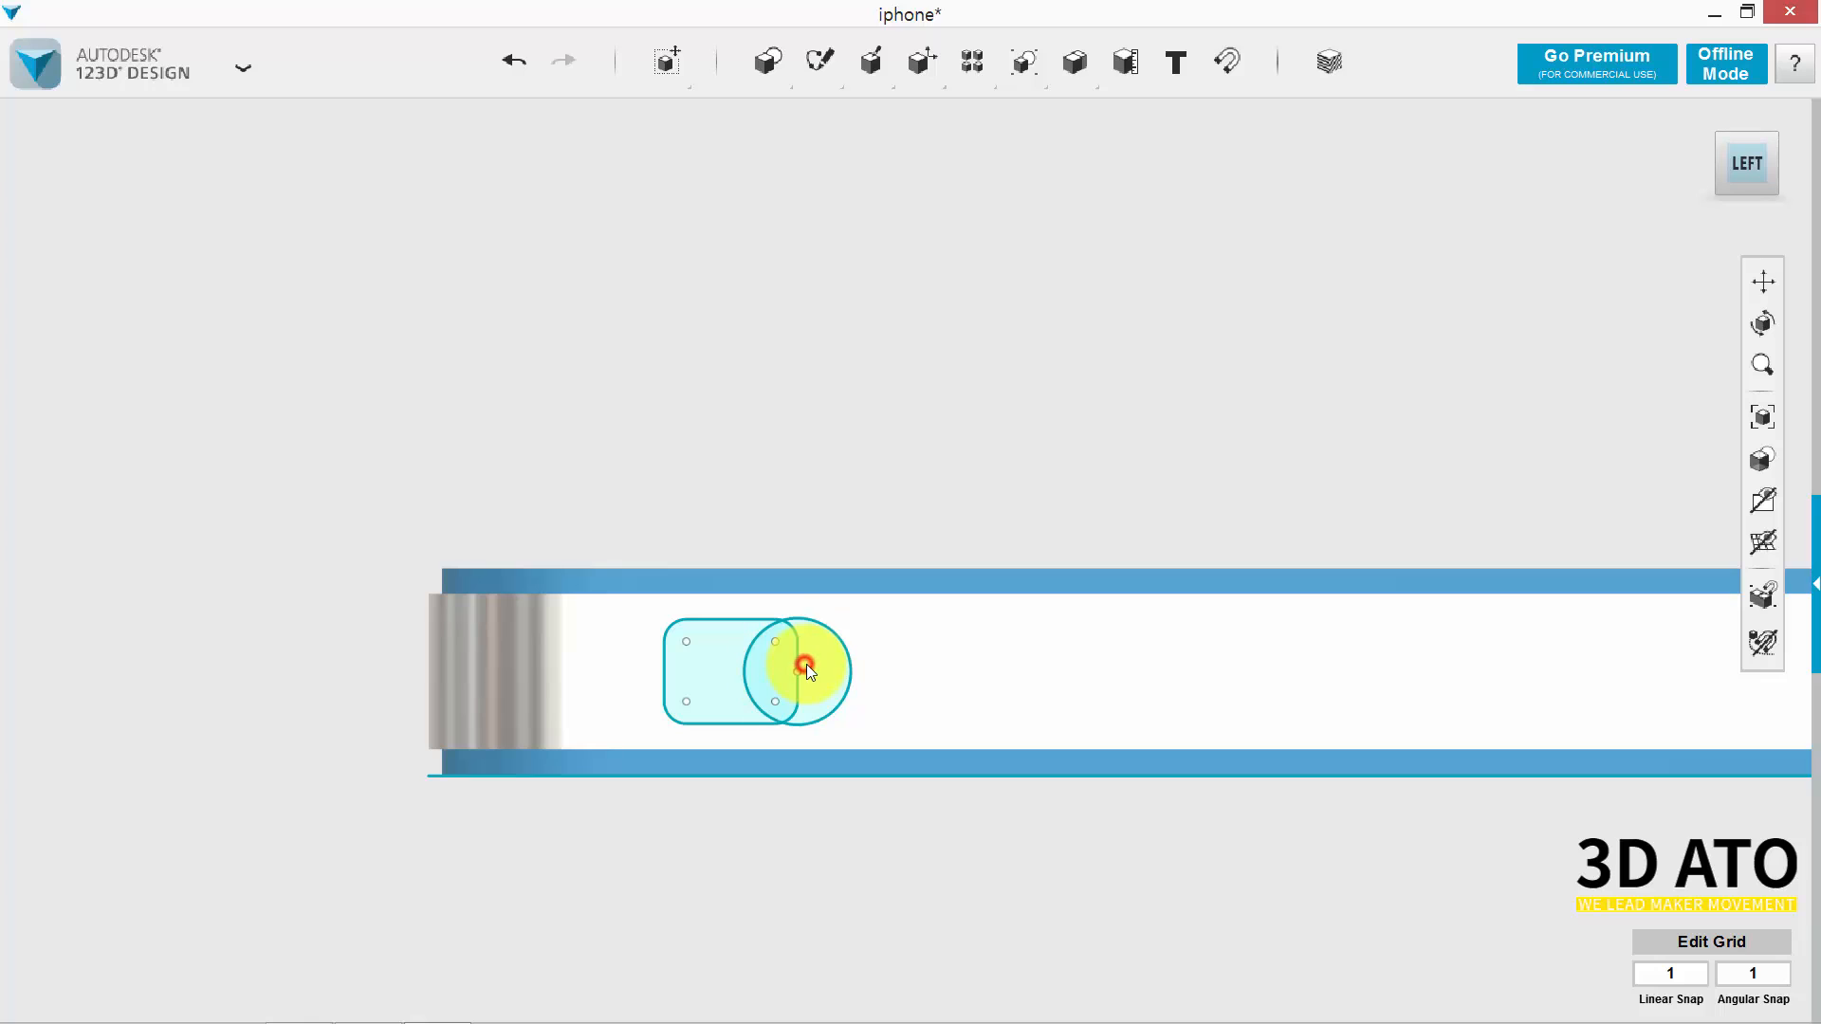
Move the circle 8 mm along the band's side face, away from the rounded rectangle.
click(834, 664)
key(ctrl+t)
click(863, 672)
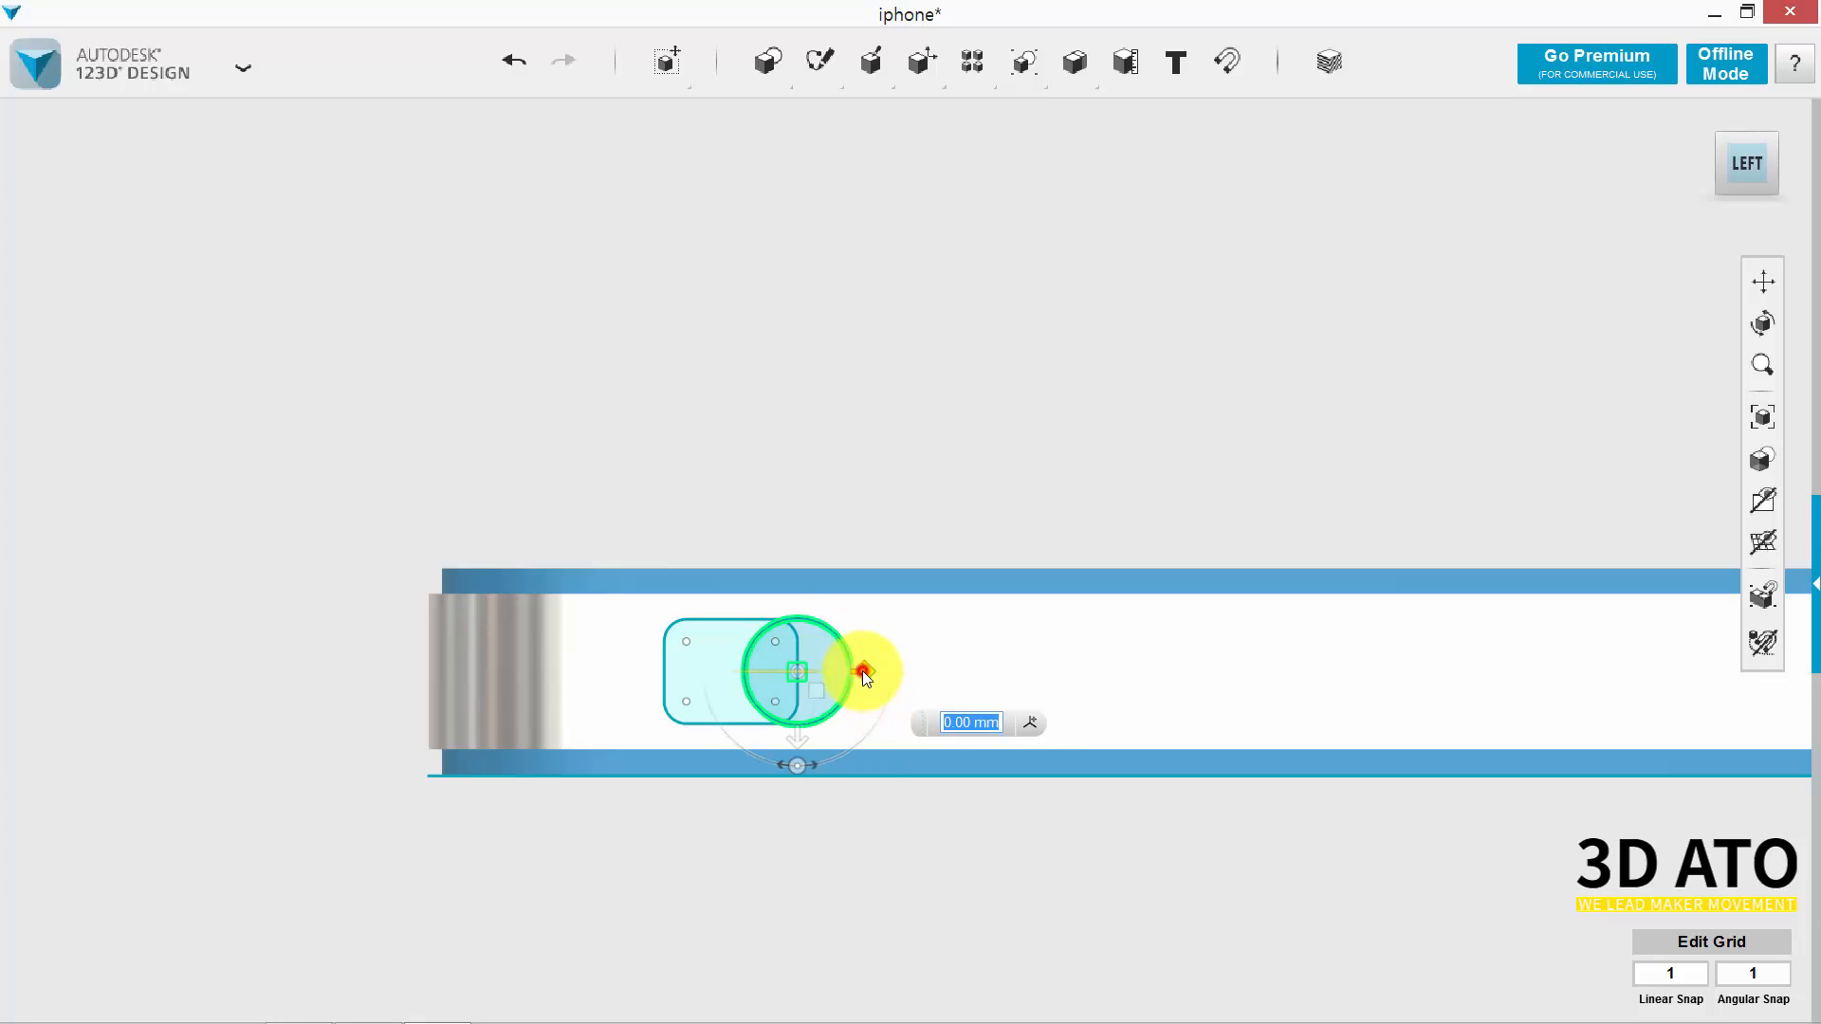
drag(1001, 725, 747, 700)
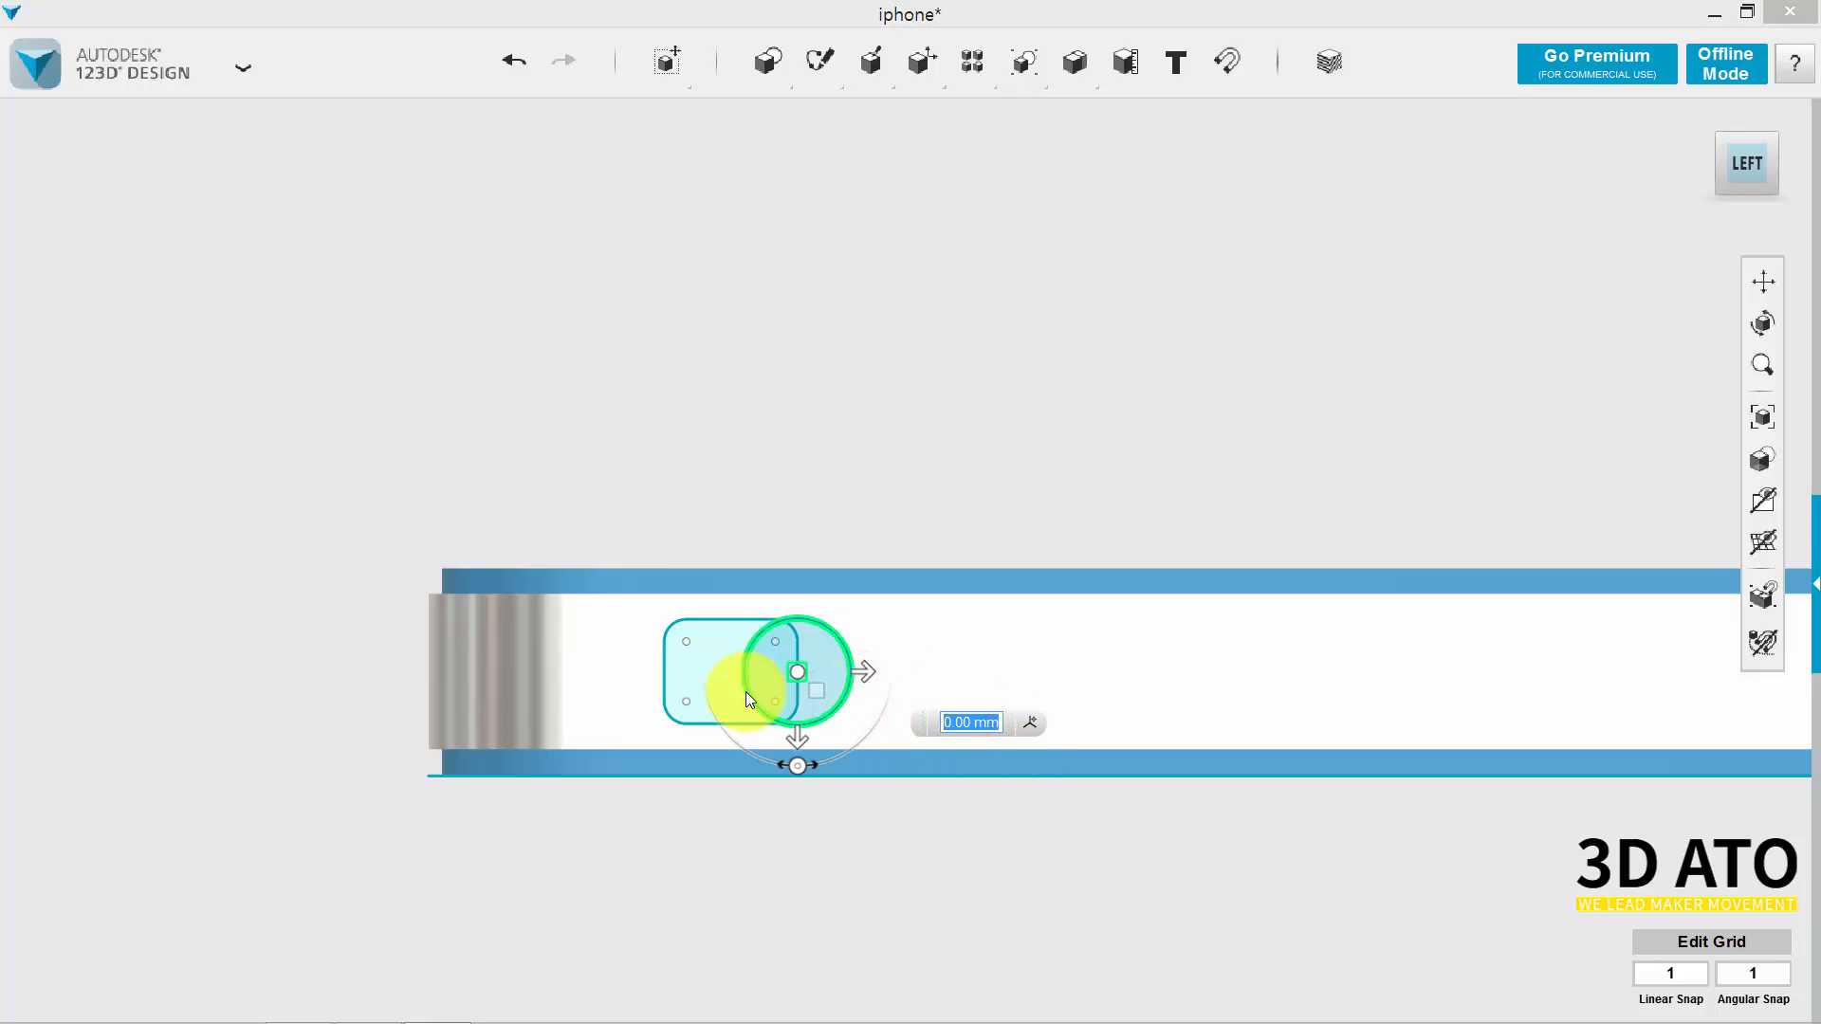
text(8)
key(Return)
click(1135, 653)
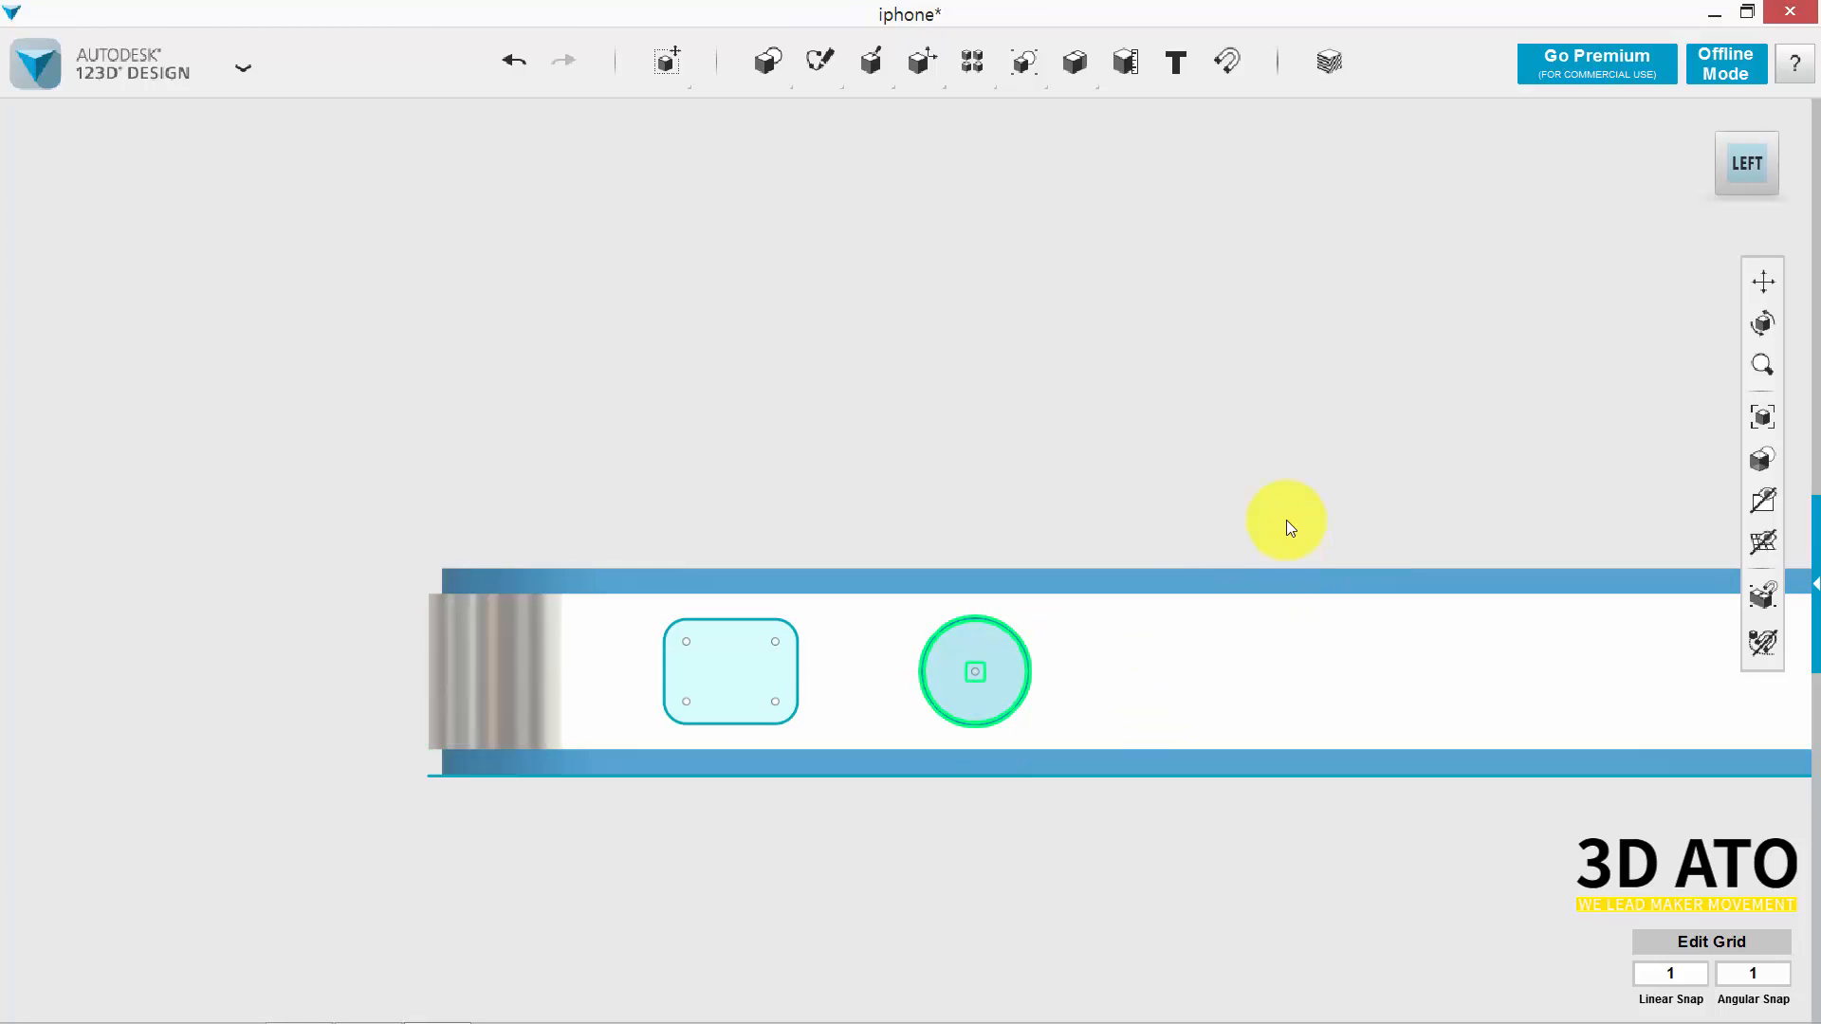
Copy the circle and place the copy 10 mm farther along the band's side face.
click(948, 683)
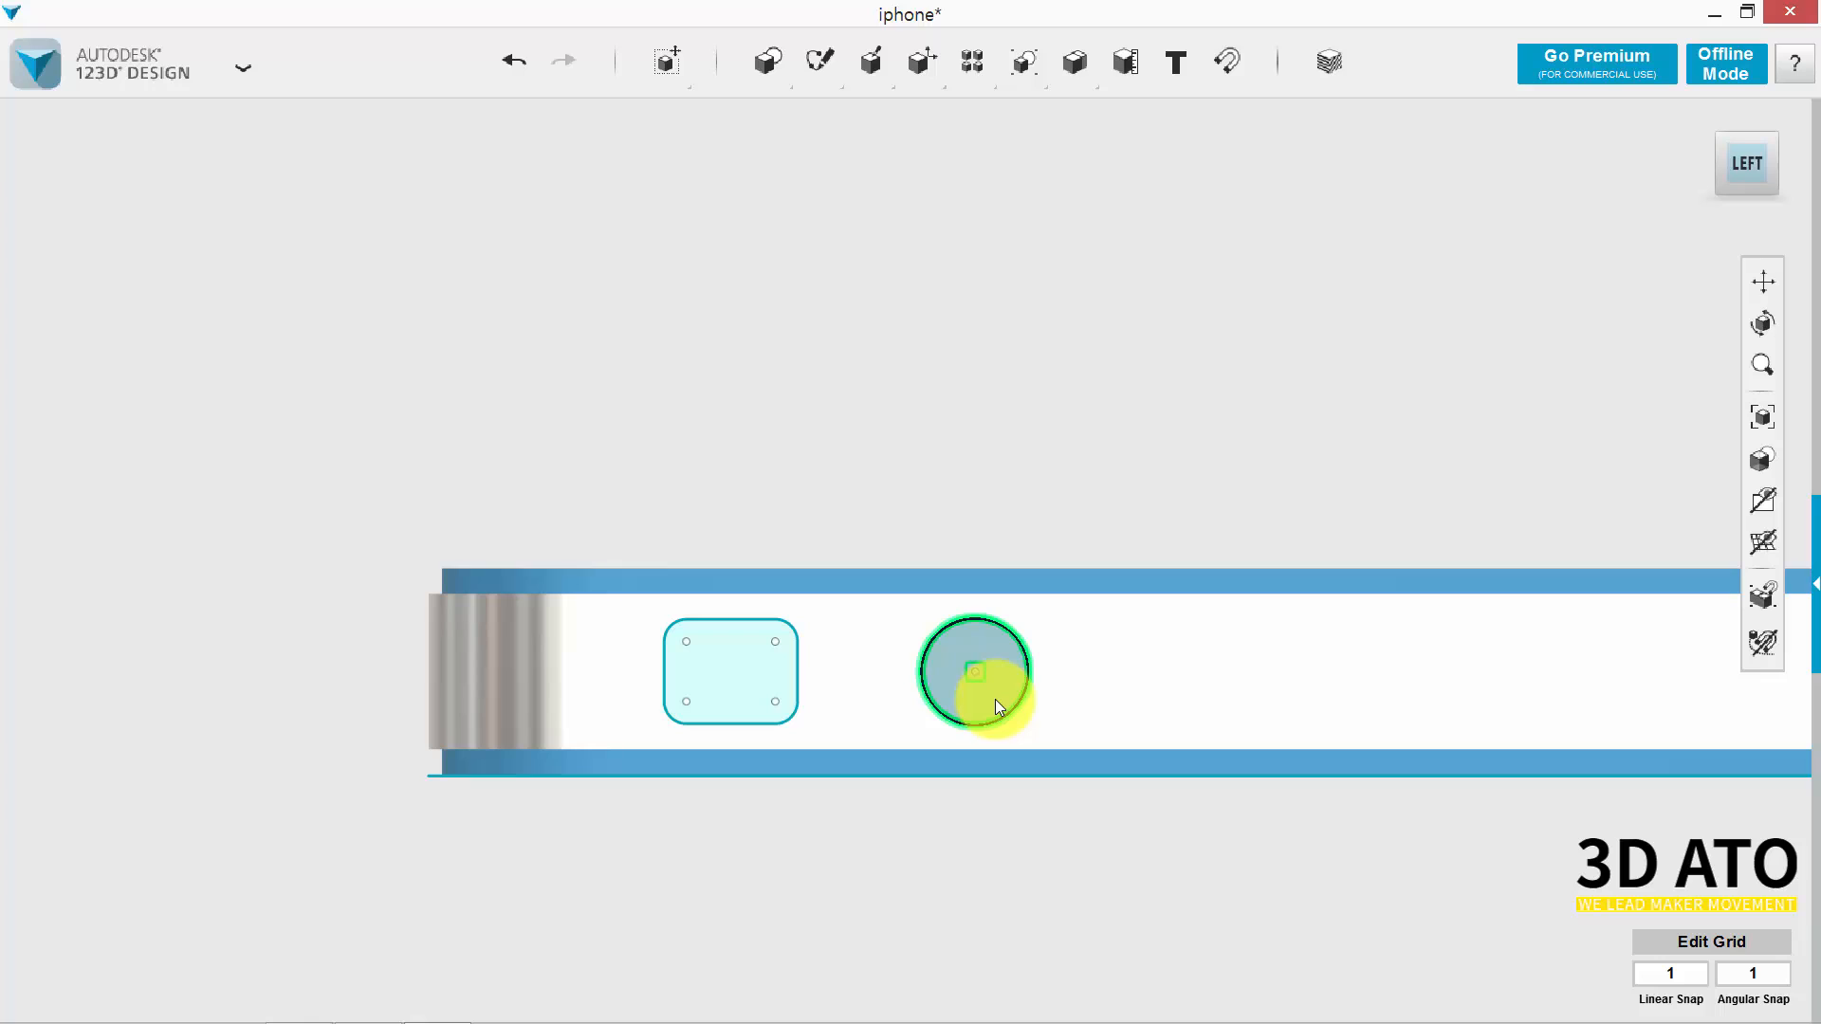
key(m)
click(1040, 675)
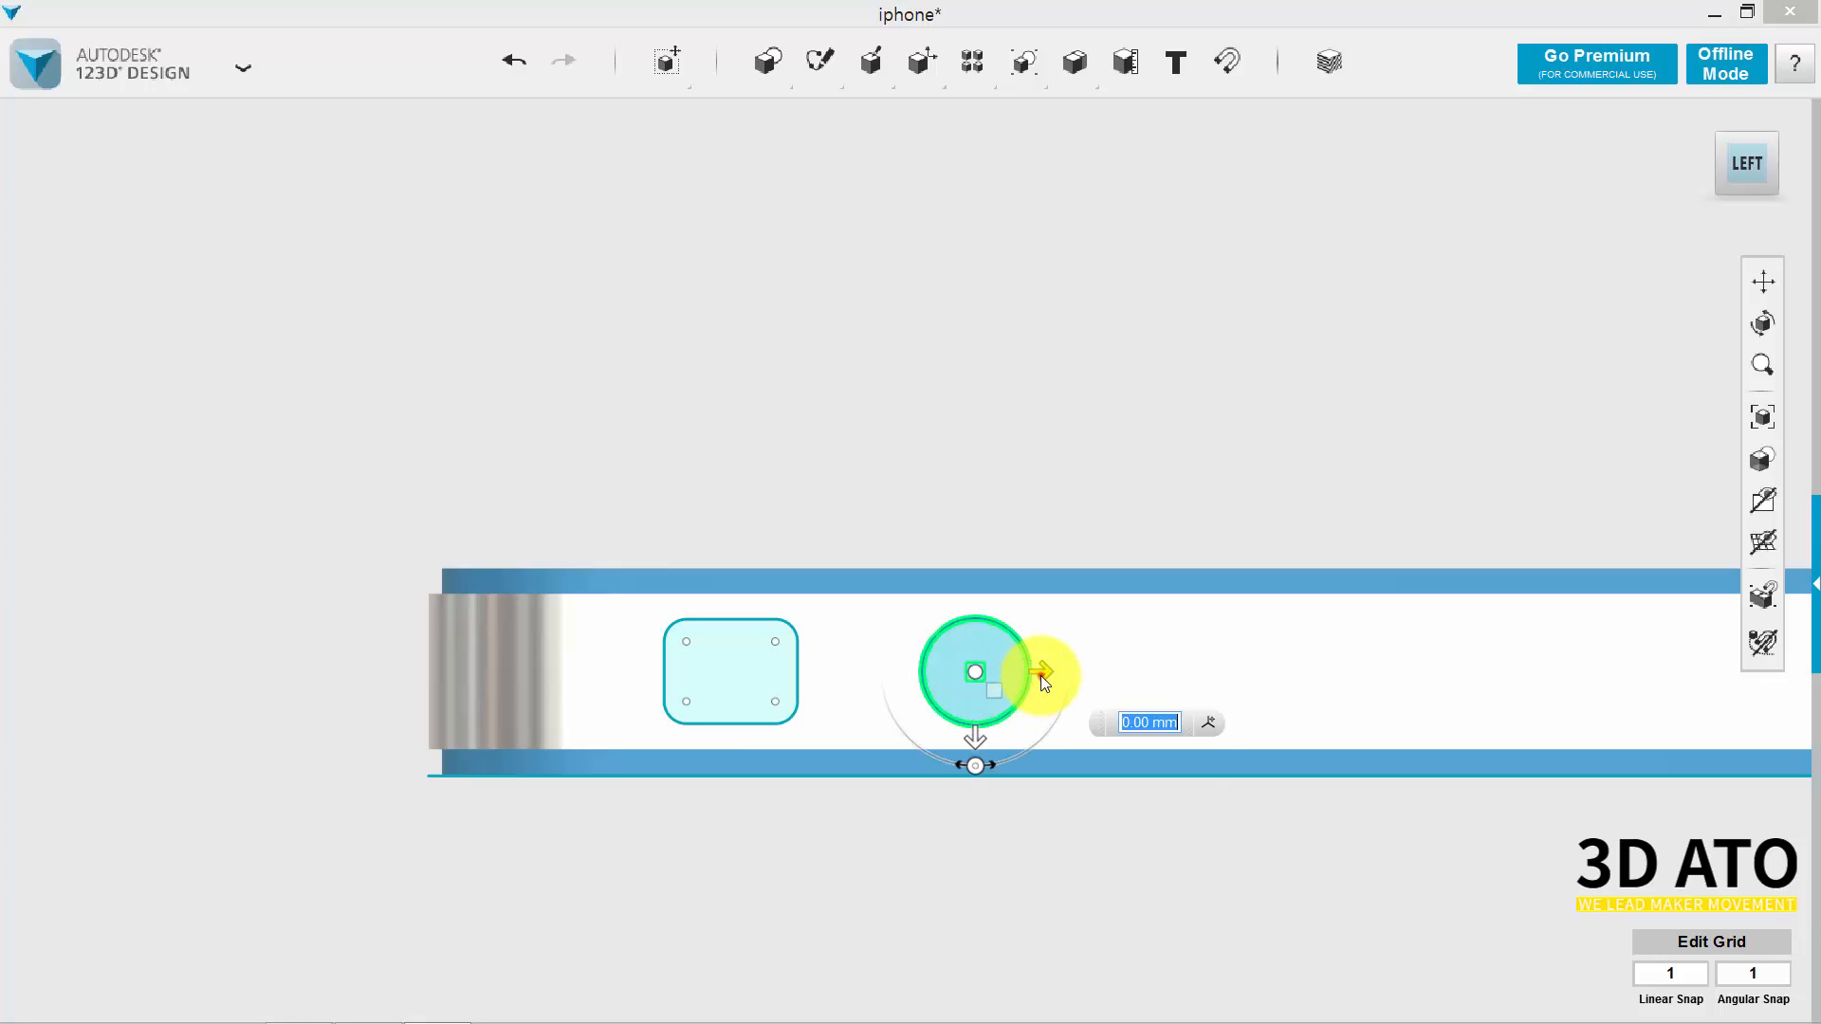
click(1181, 723)
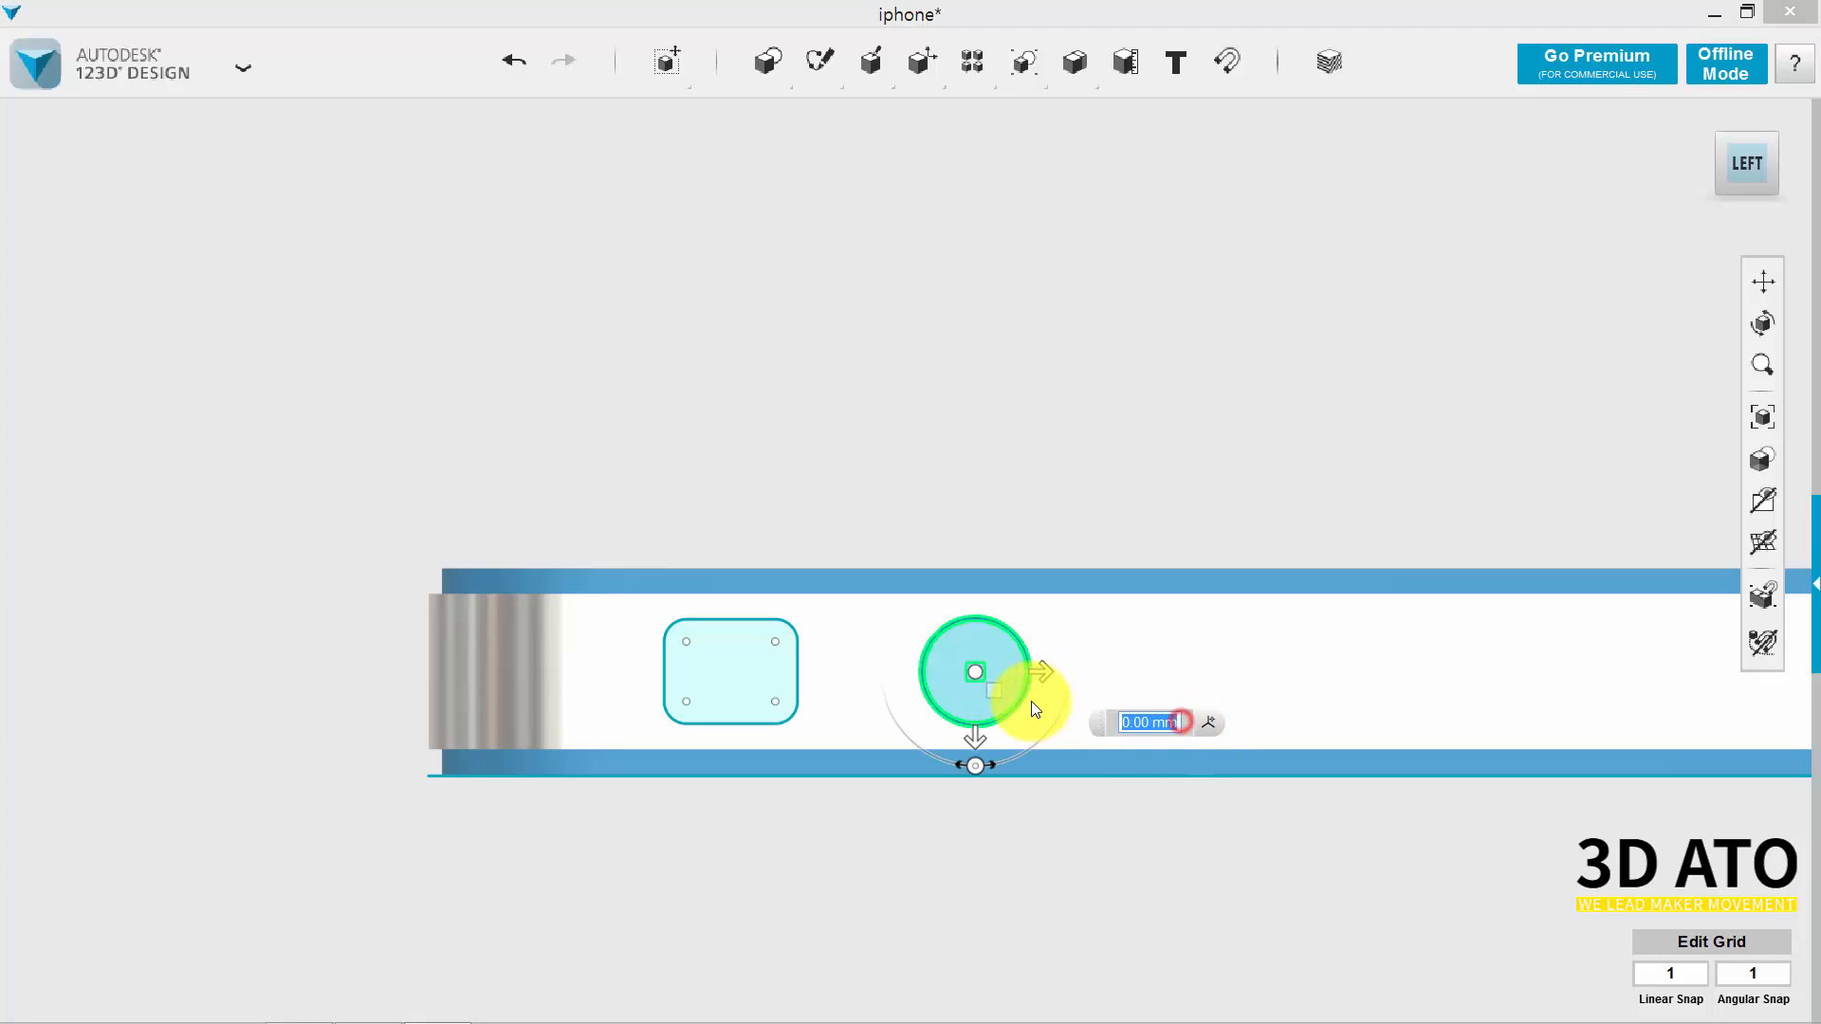
text(10)
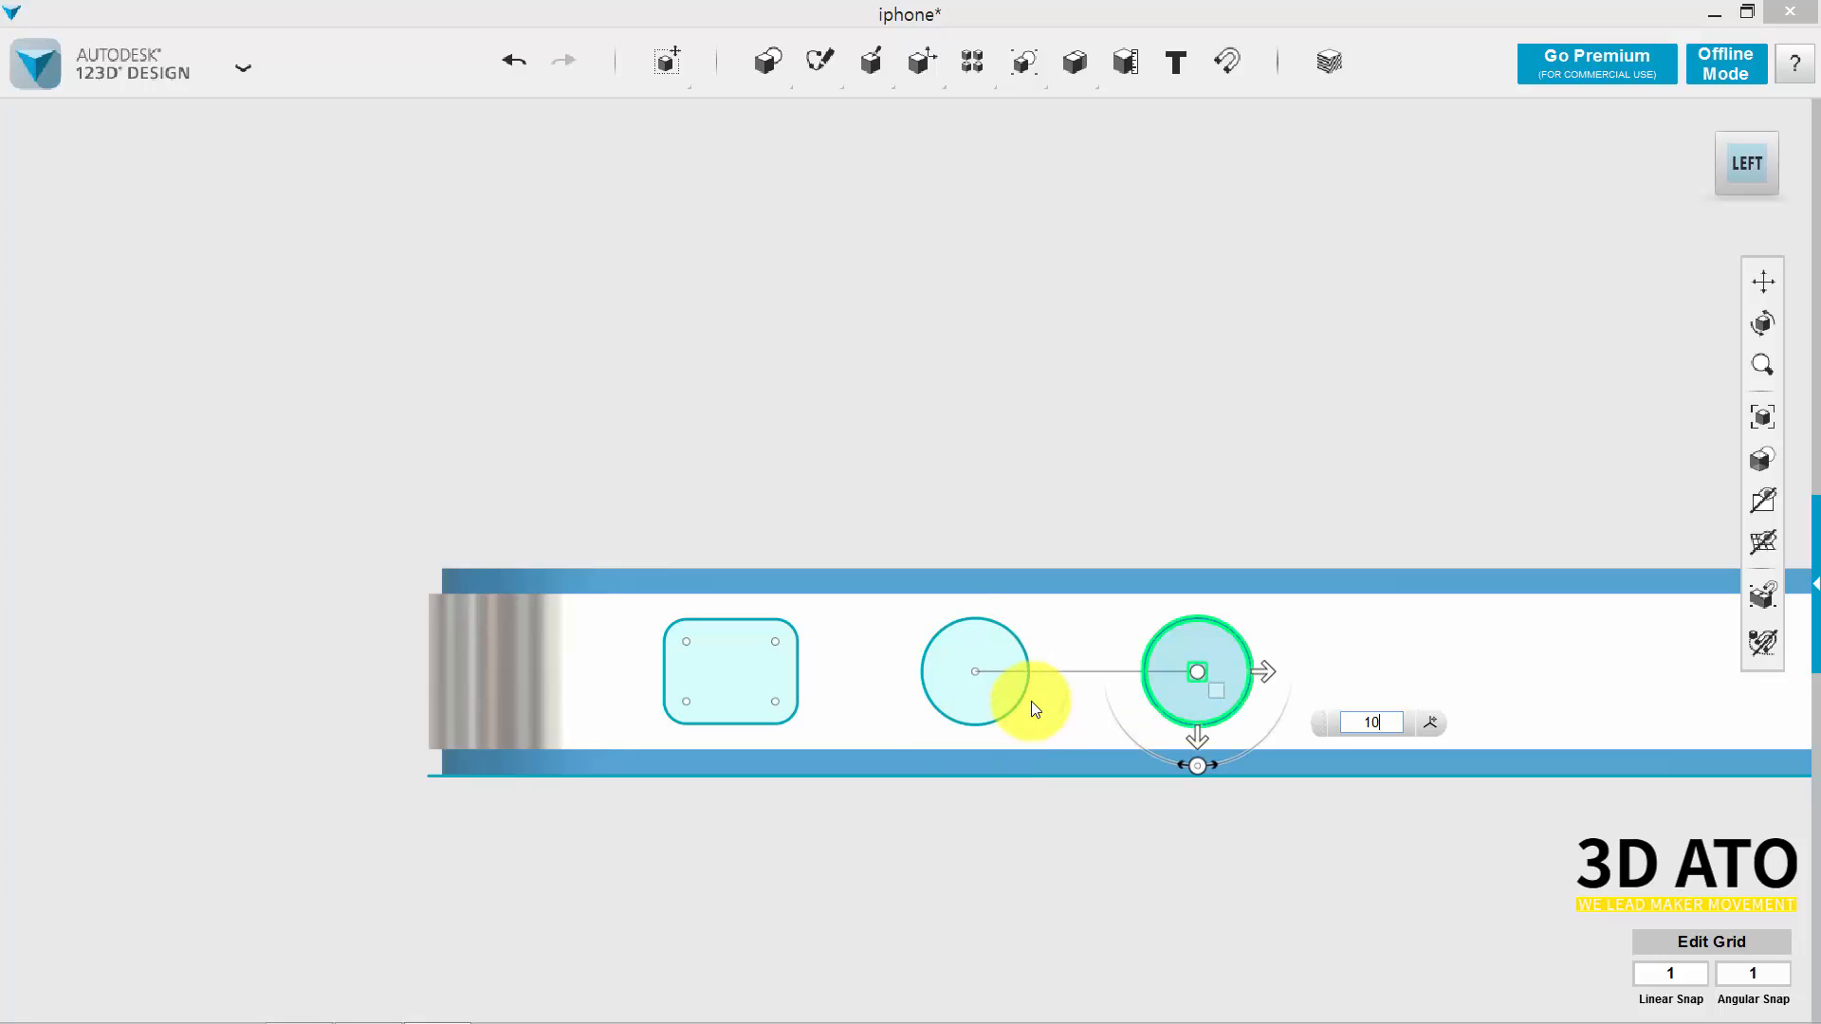
key(Return)
click(1192, 419)
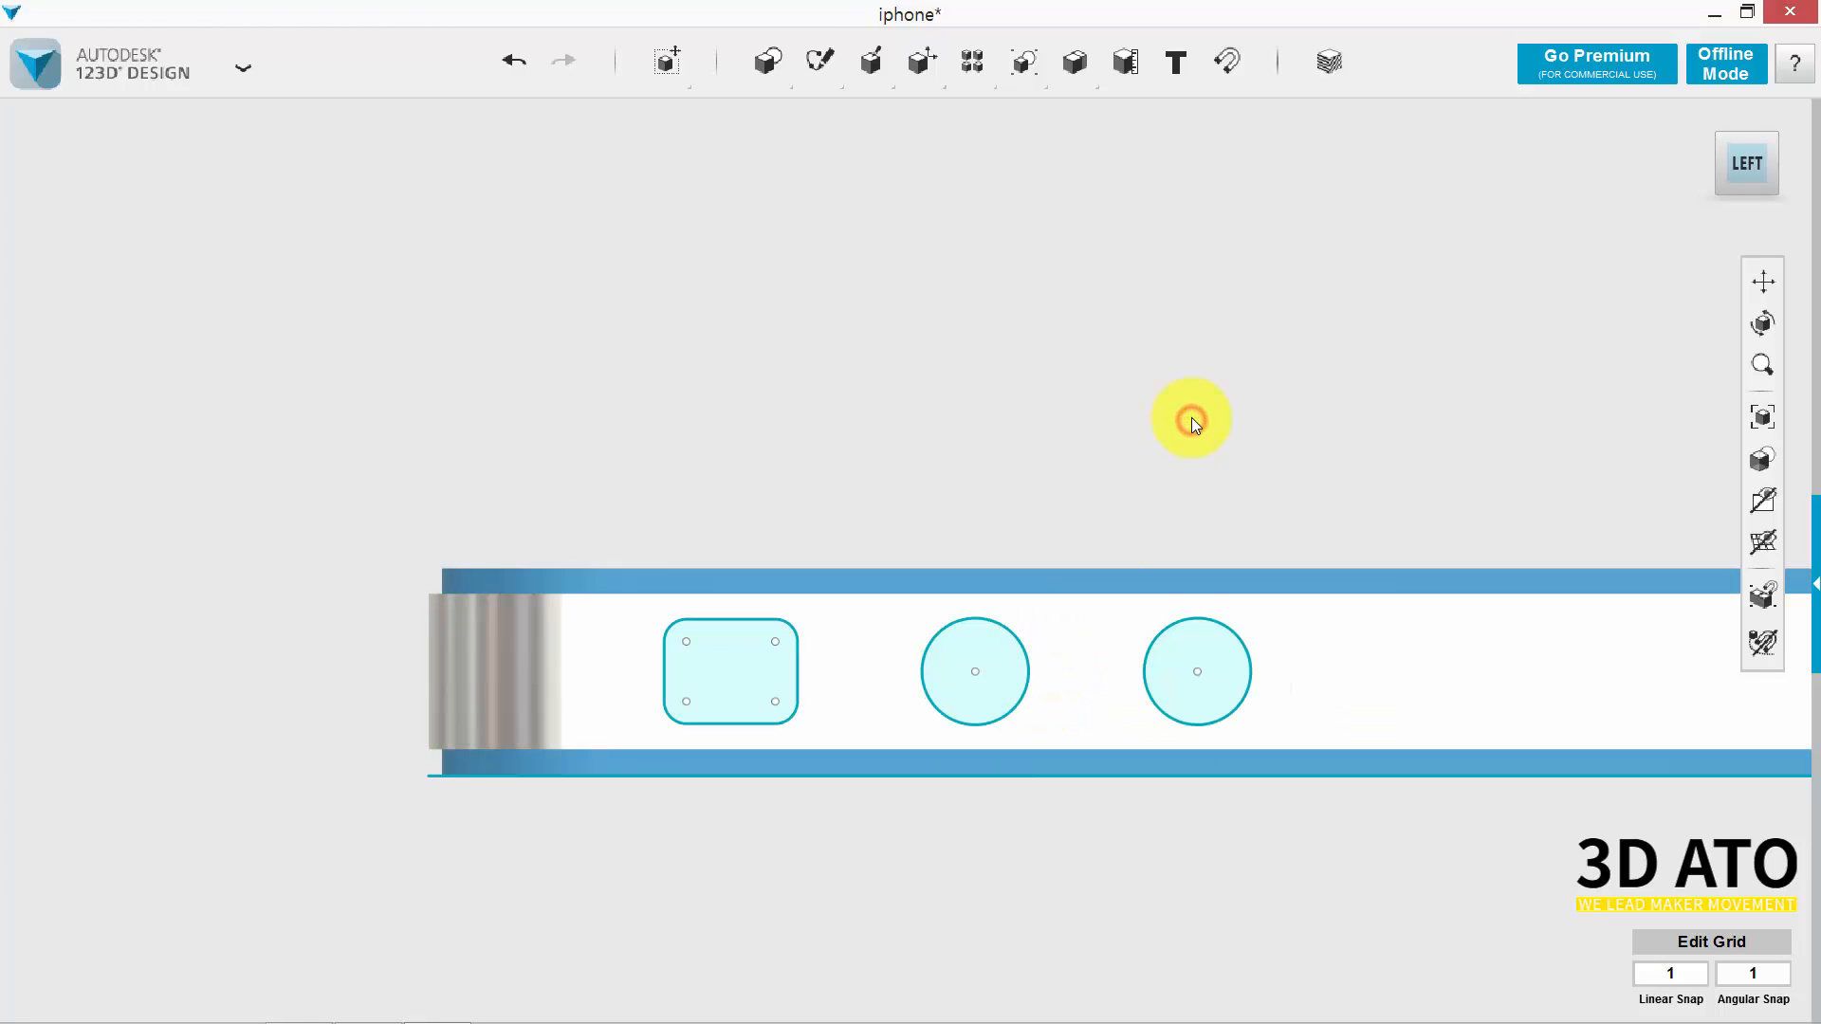
Extrude both circles together by -1 mm so they stand out from the band as round buttons.
mouse_move(871, 62)
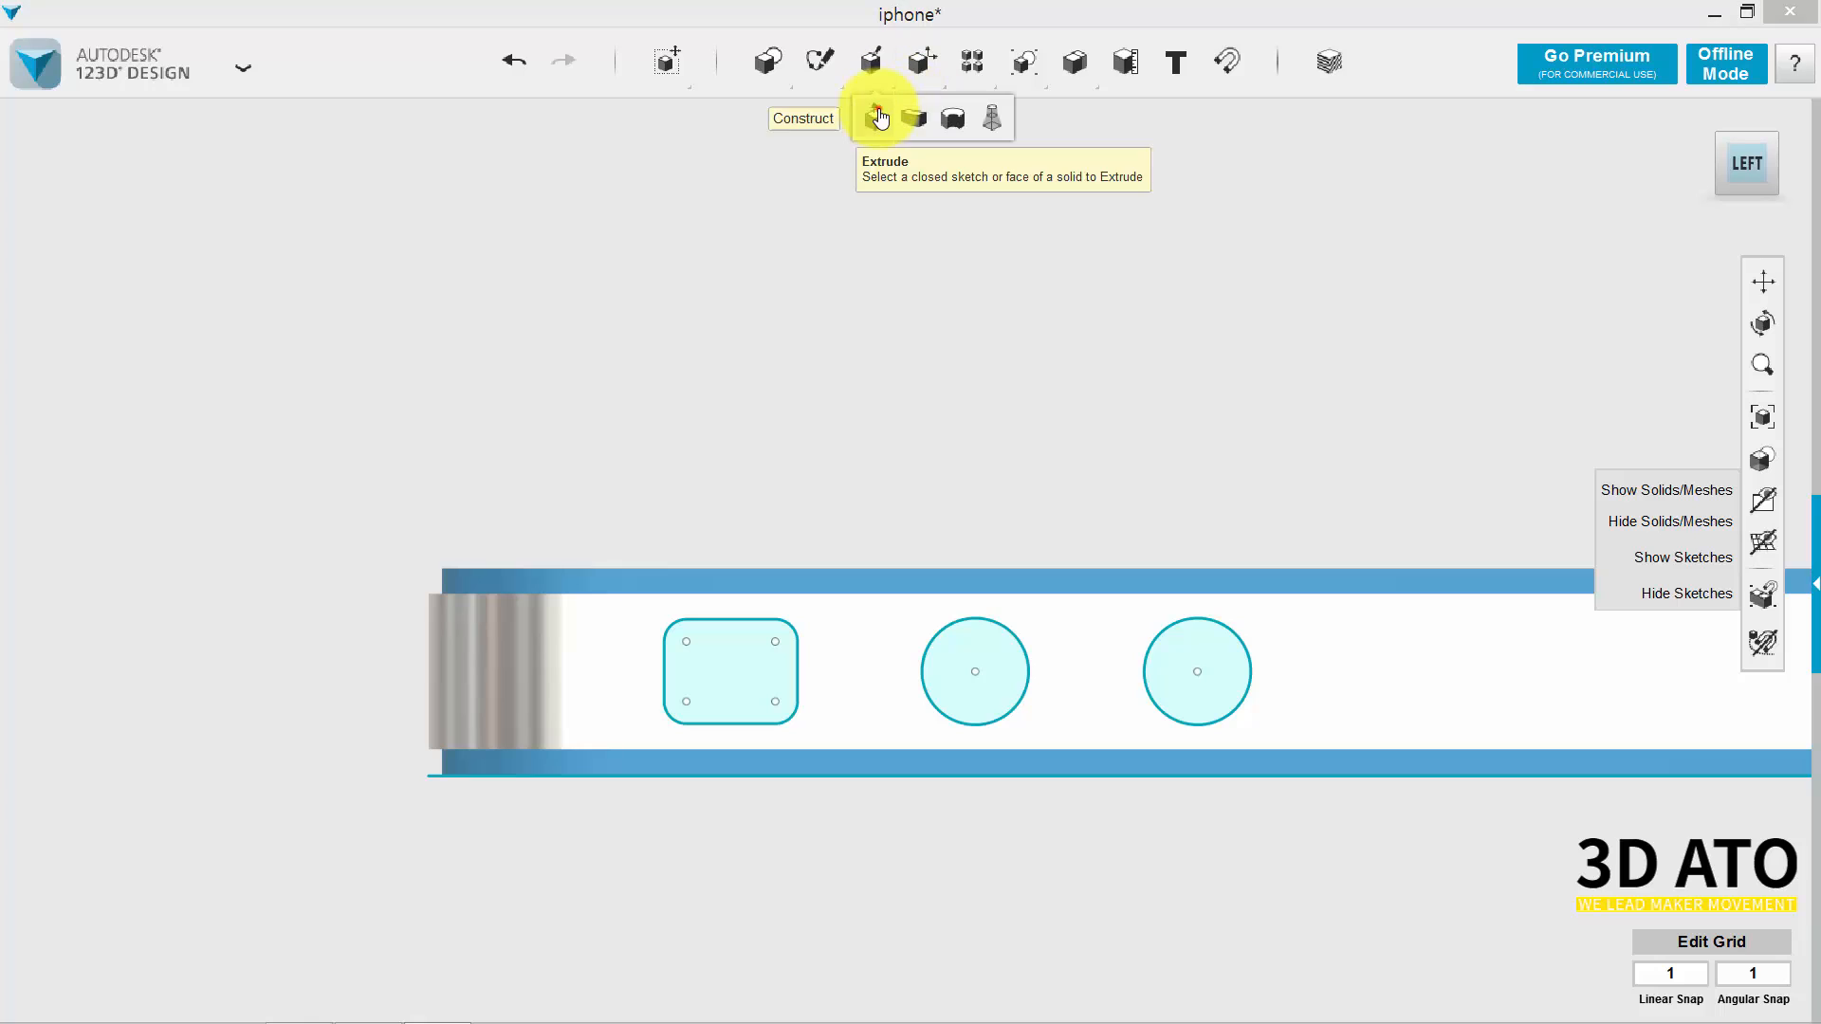
click(873, 110)
click(979, 654)
shift+click(1198, 657)
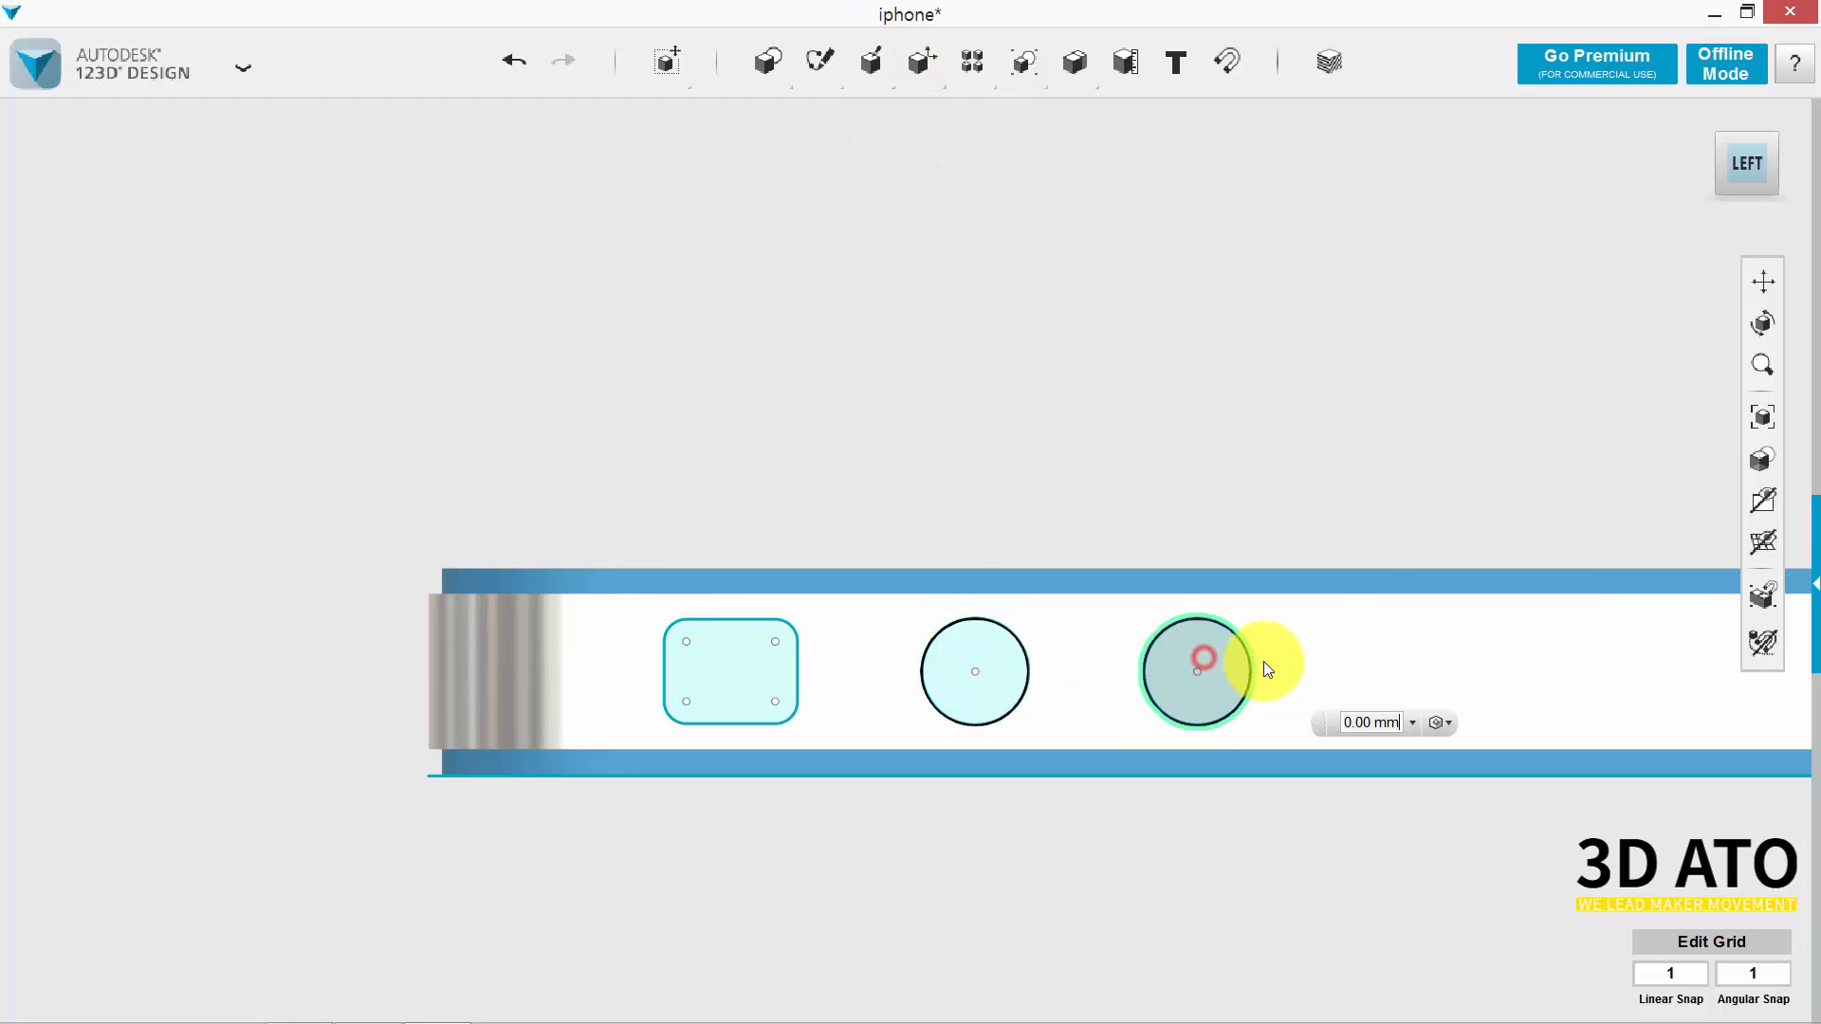
text(-1)
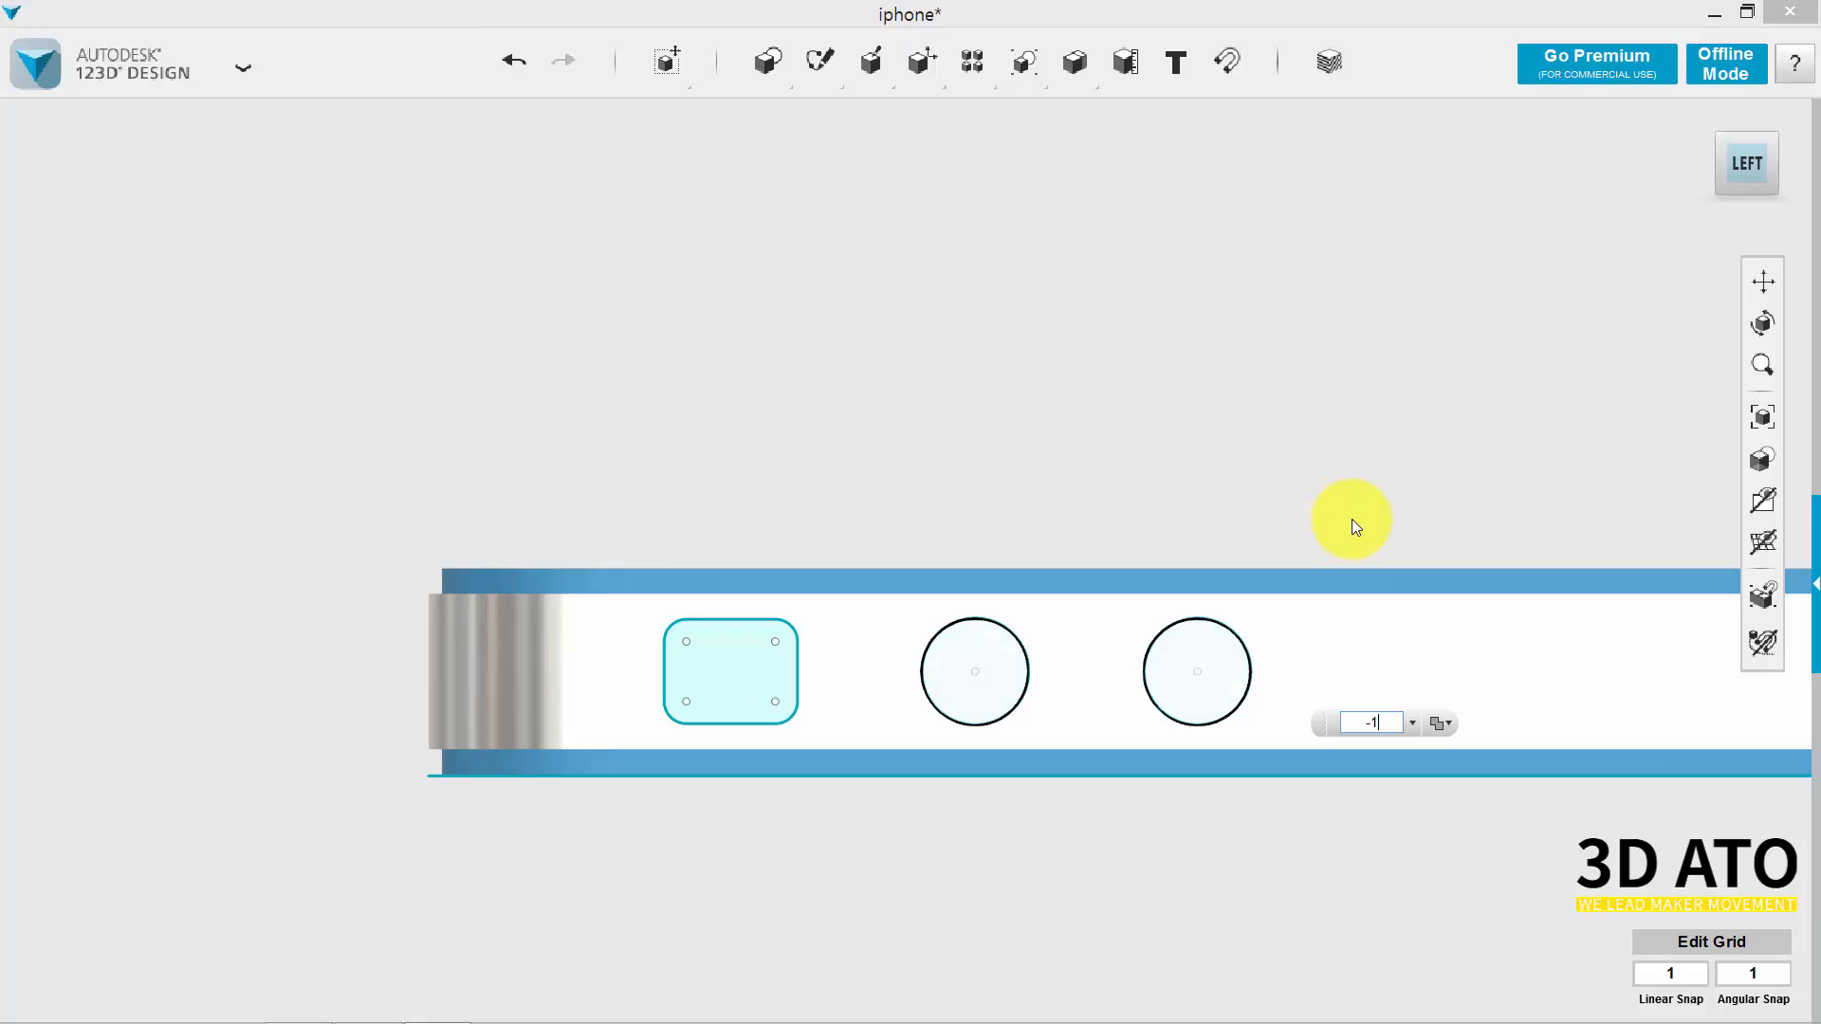
right_drag(1352, 520, 740, 378)
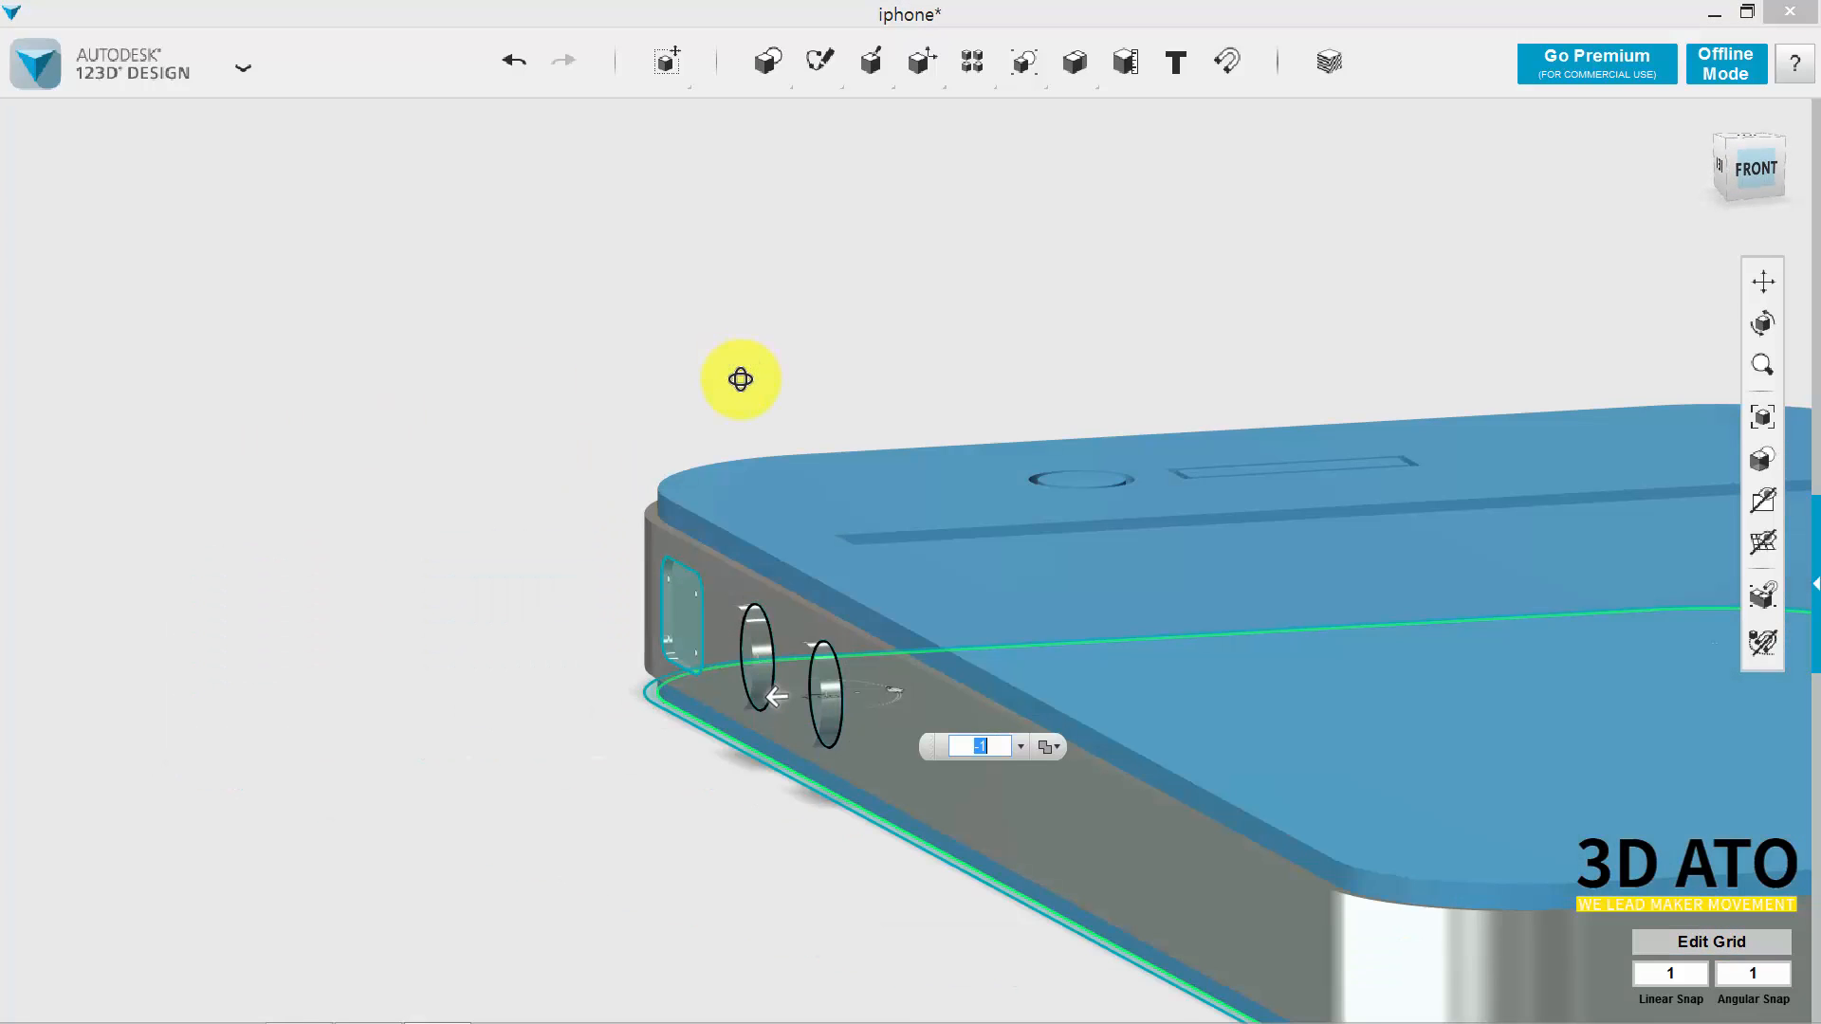
key(Return)
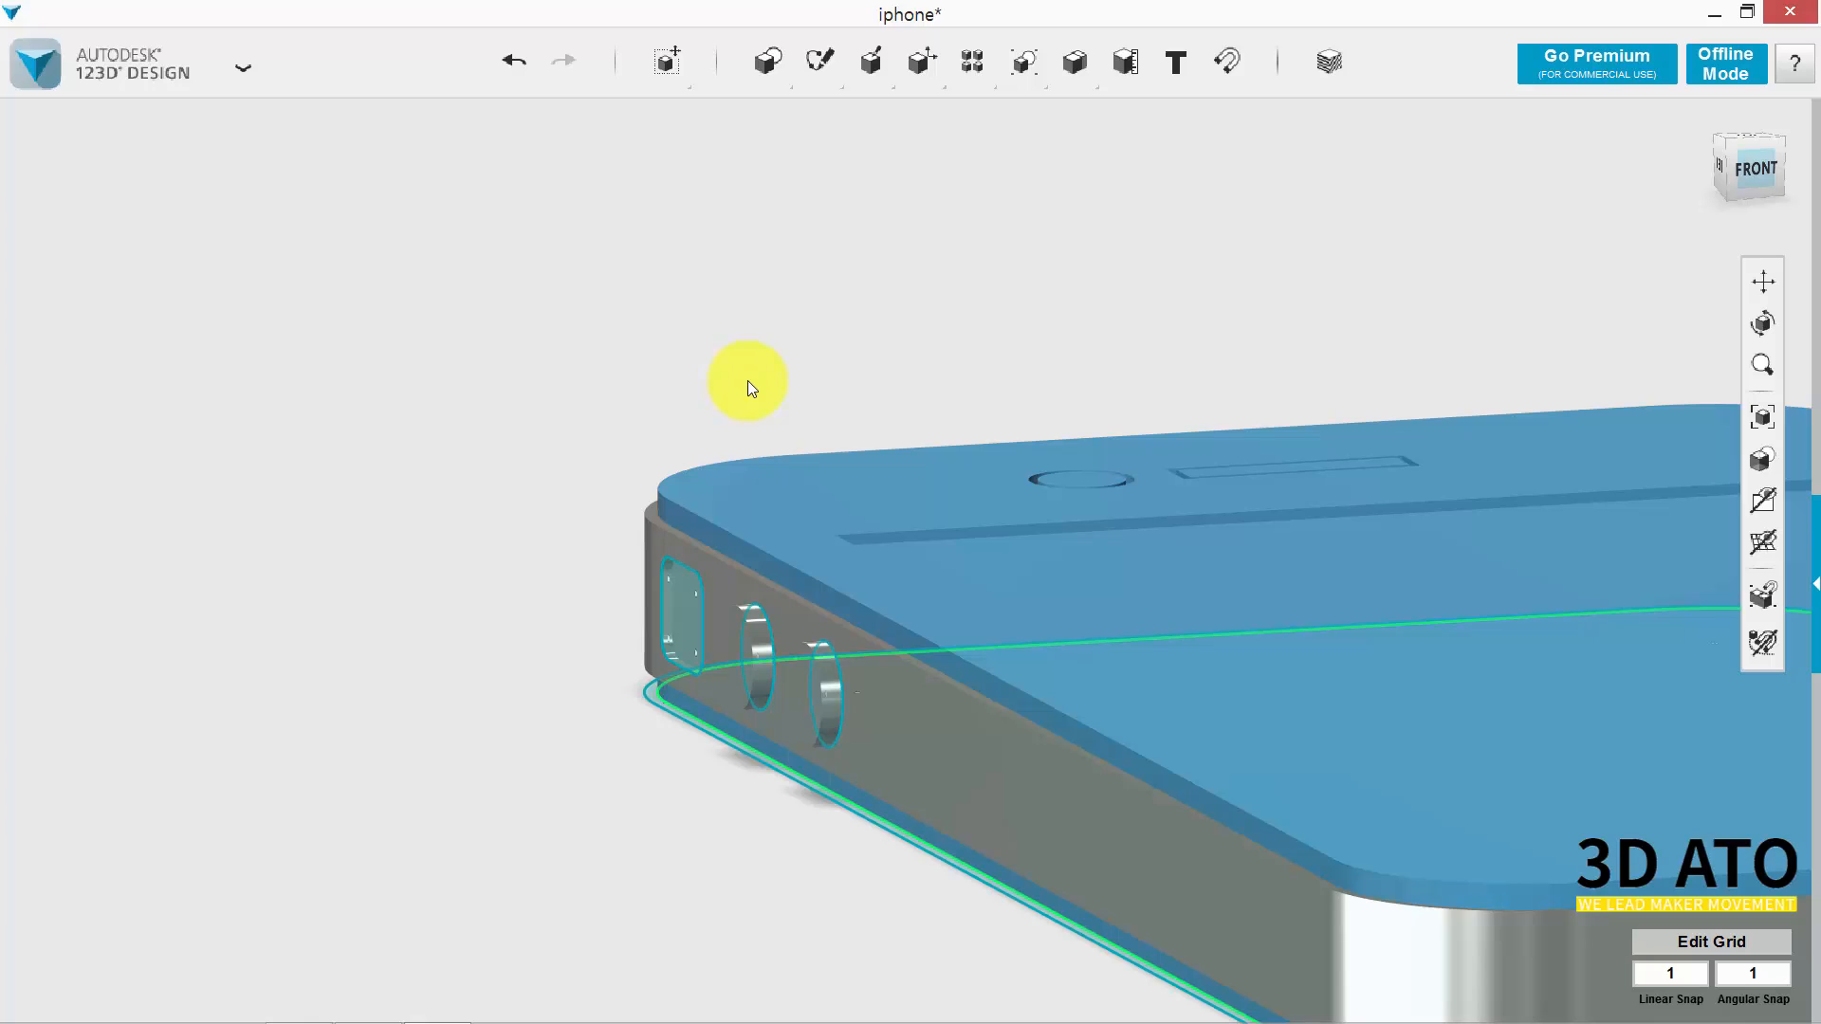
Hide all sketches in the model.
mouse_move(1762, 500)
click(1694, 592)
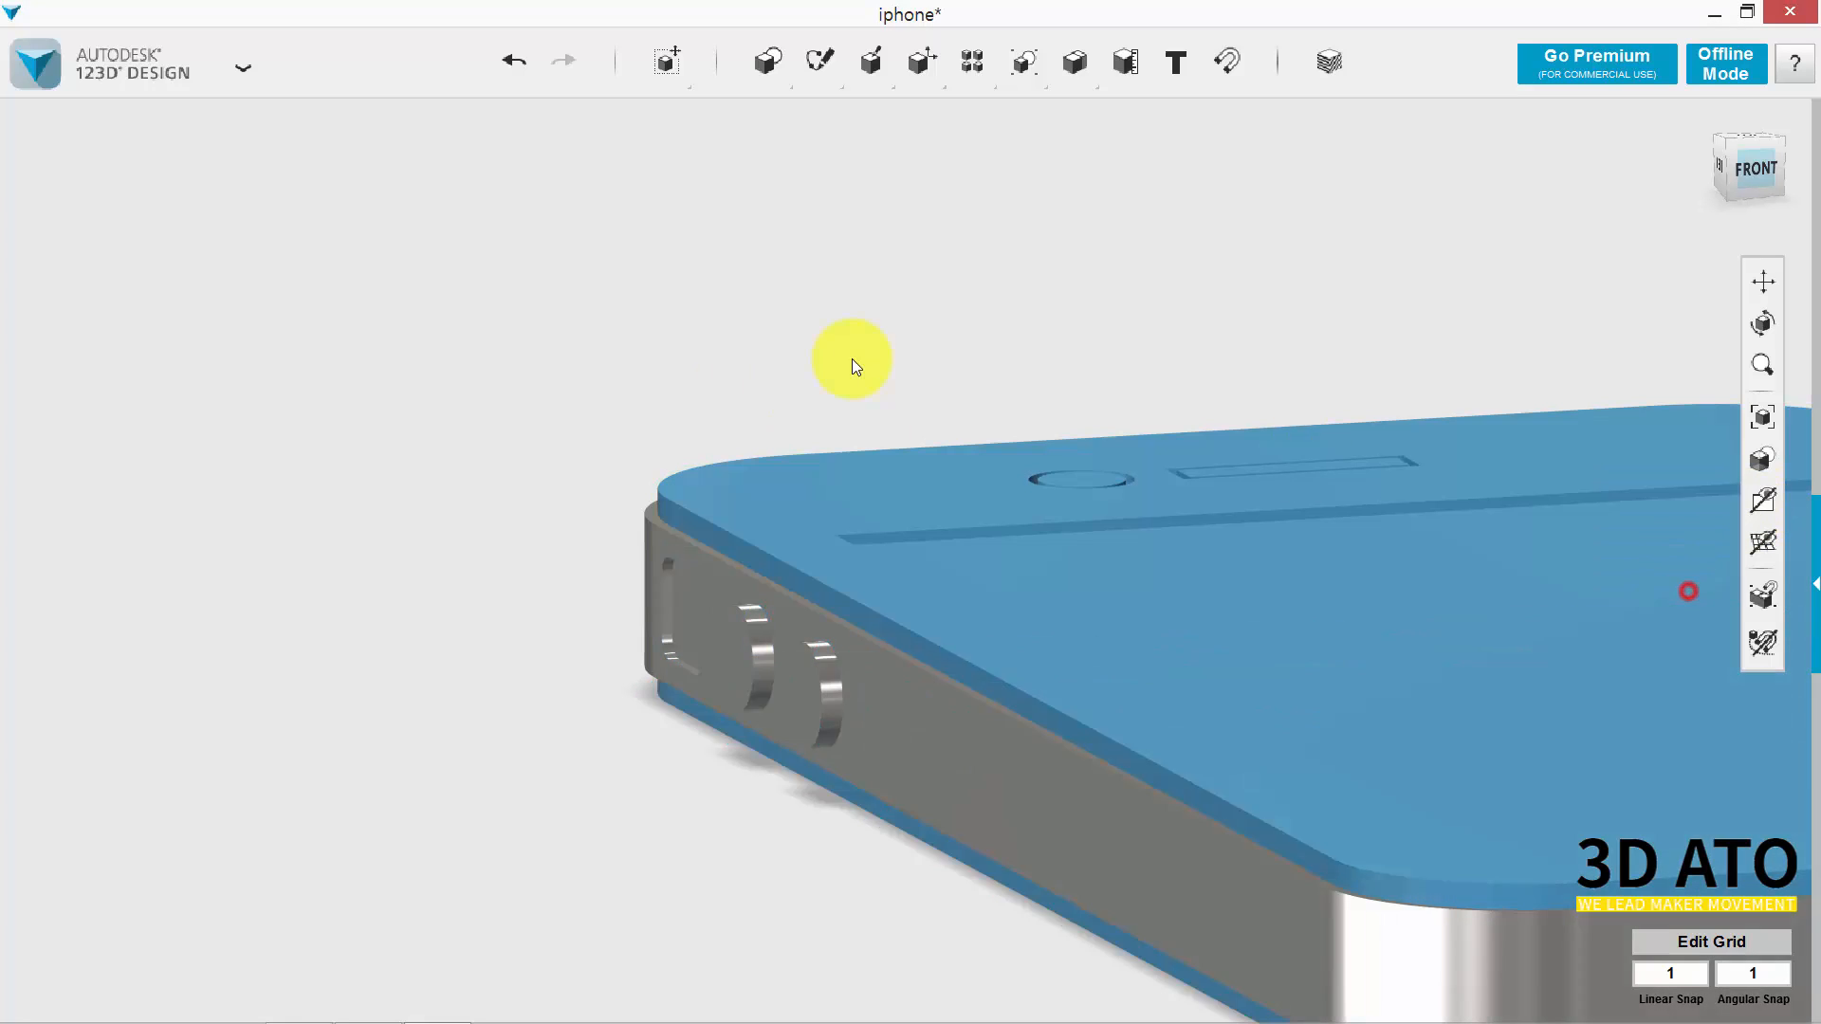
right_drag(772, 341, 913, 314)
click(1751, 170)
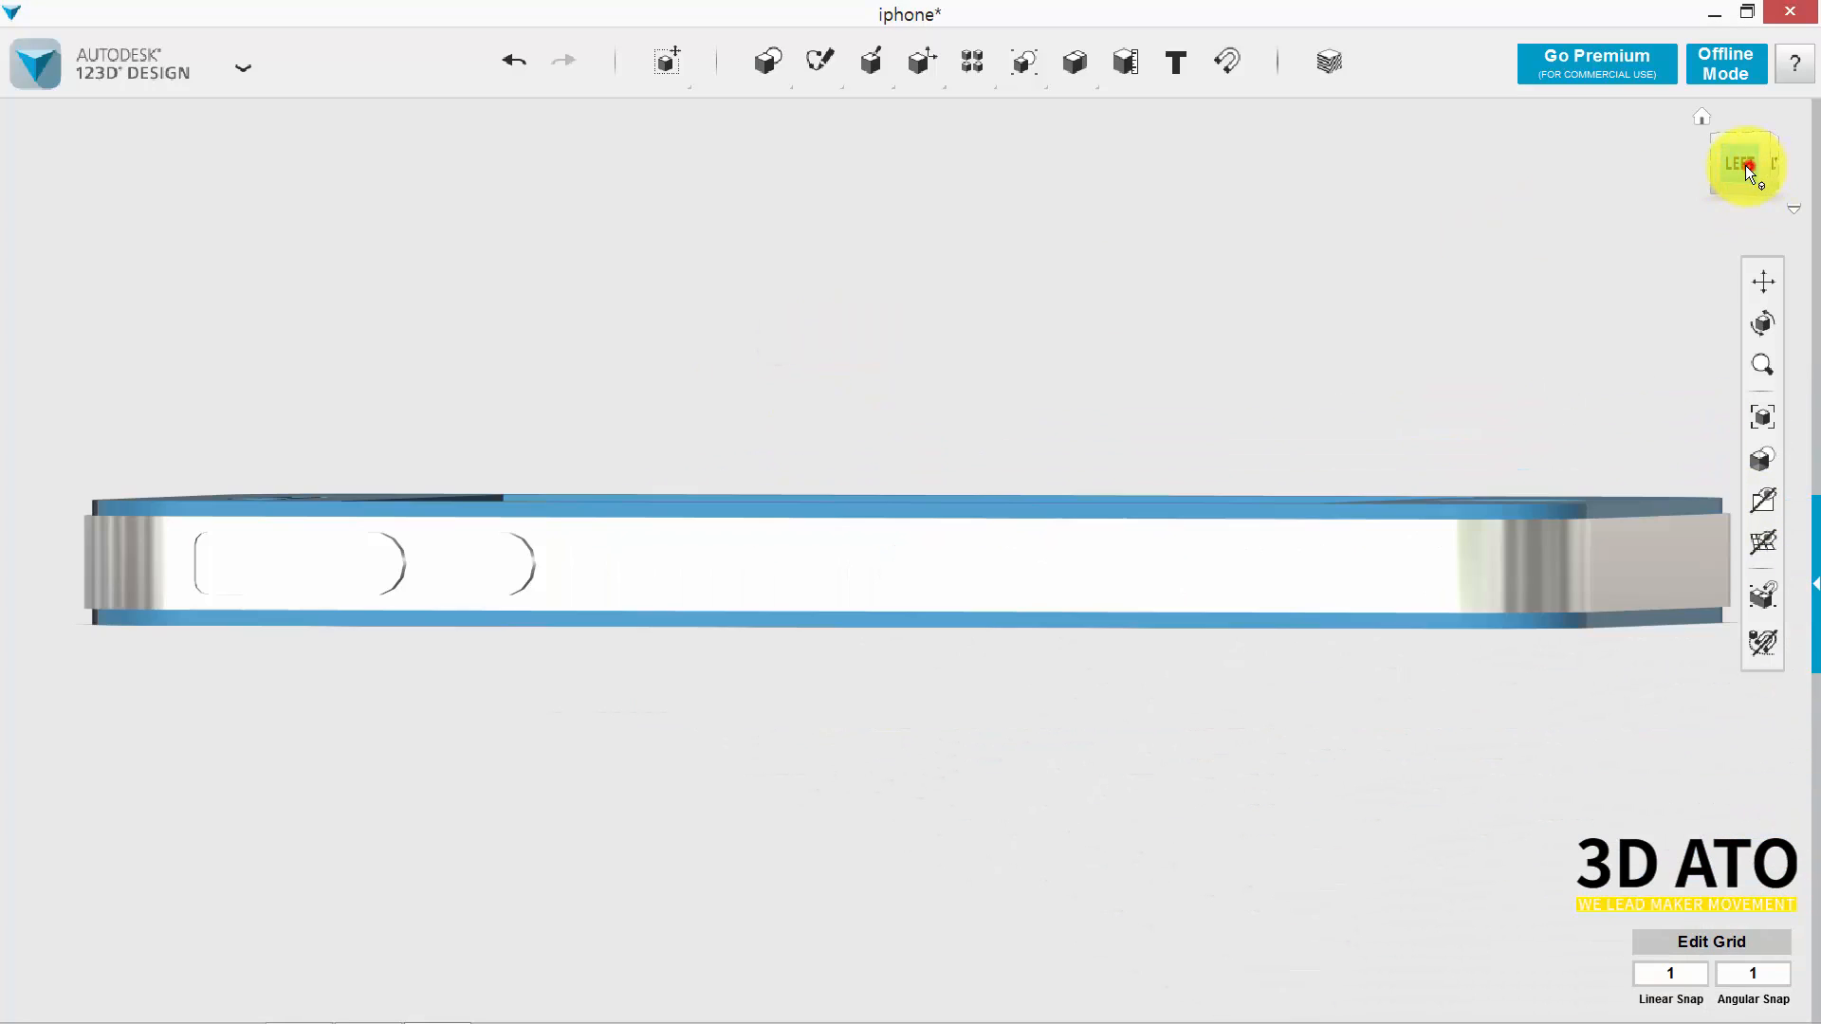
scroll(283, 693, up, 1)
scroll(283, 677, up, 2)
middle_drag(630, 740, 805, 772)
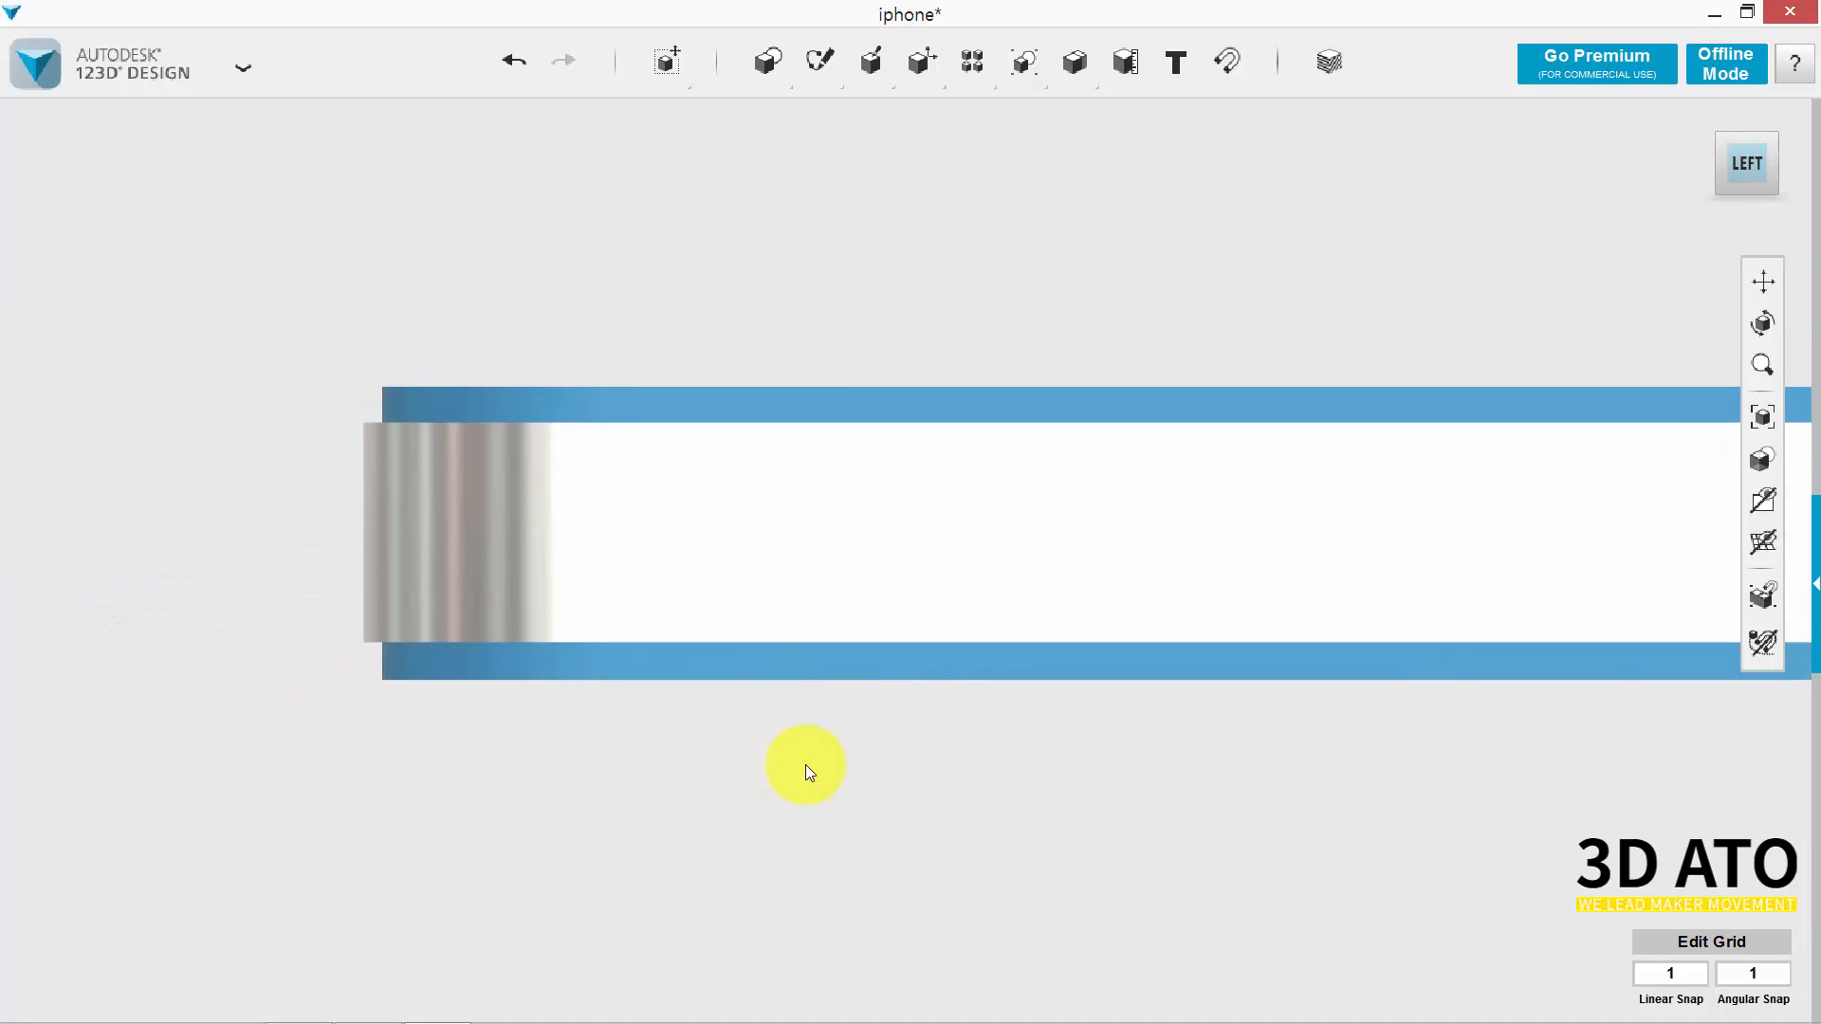
right_drag(805, 772, 928, 749)
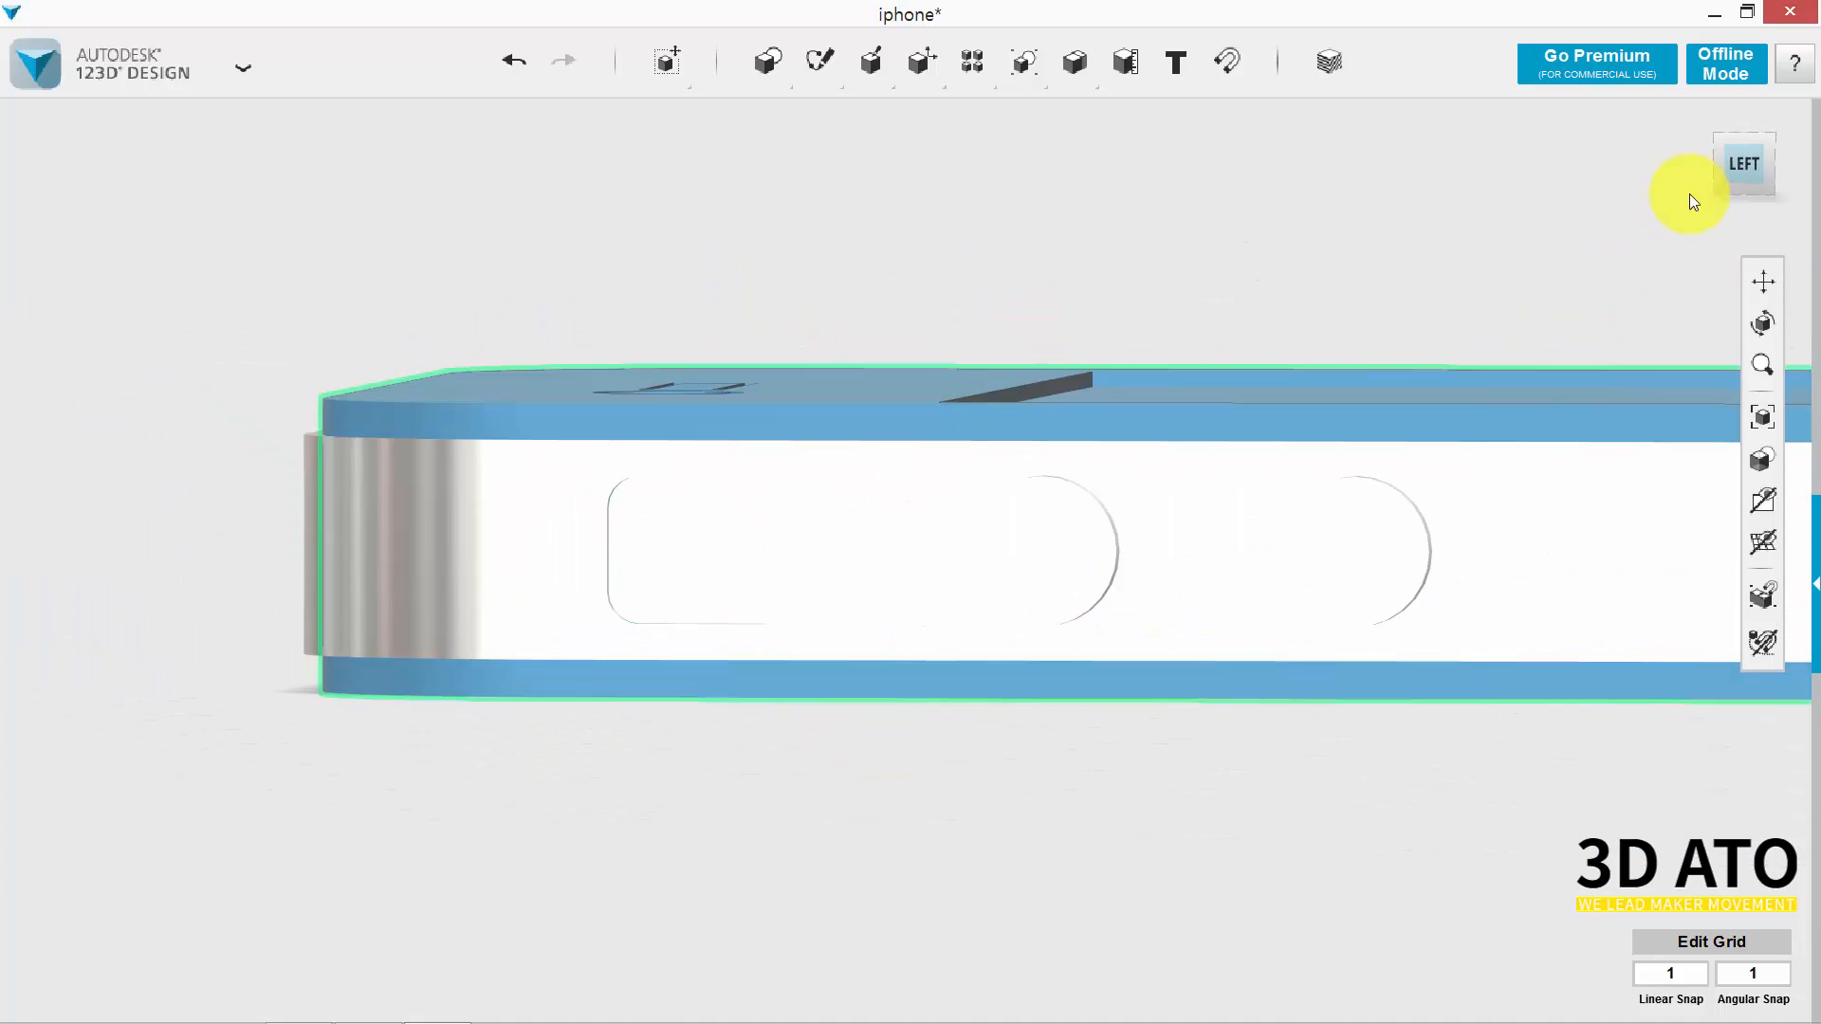
Project the mute-switch recess's rounded-rectangle outline into a sketch, working in the left view of the band.
click(1745, 167)
scroll(108, 499, up, 3)
middle_drag(476, 354, 683, 313)
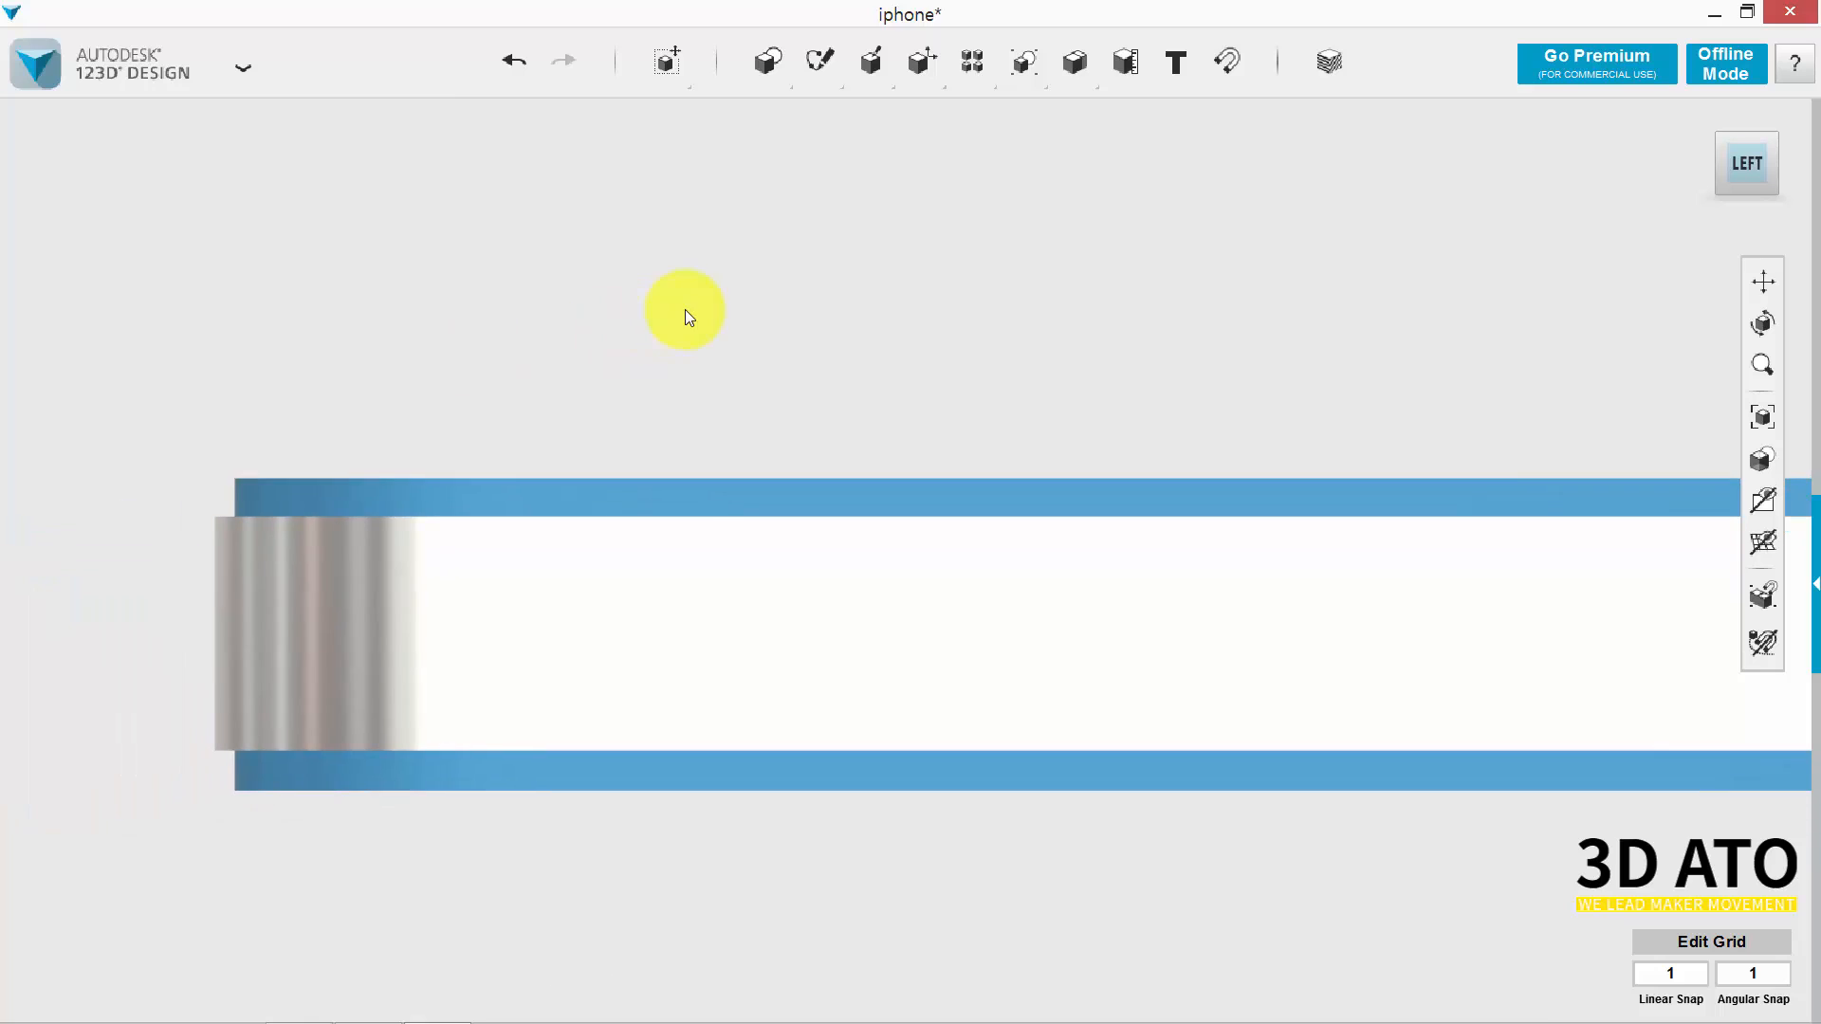
scroll(773, 325, down, 2)
scroll(786, 351, up, 1)
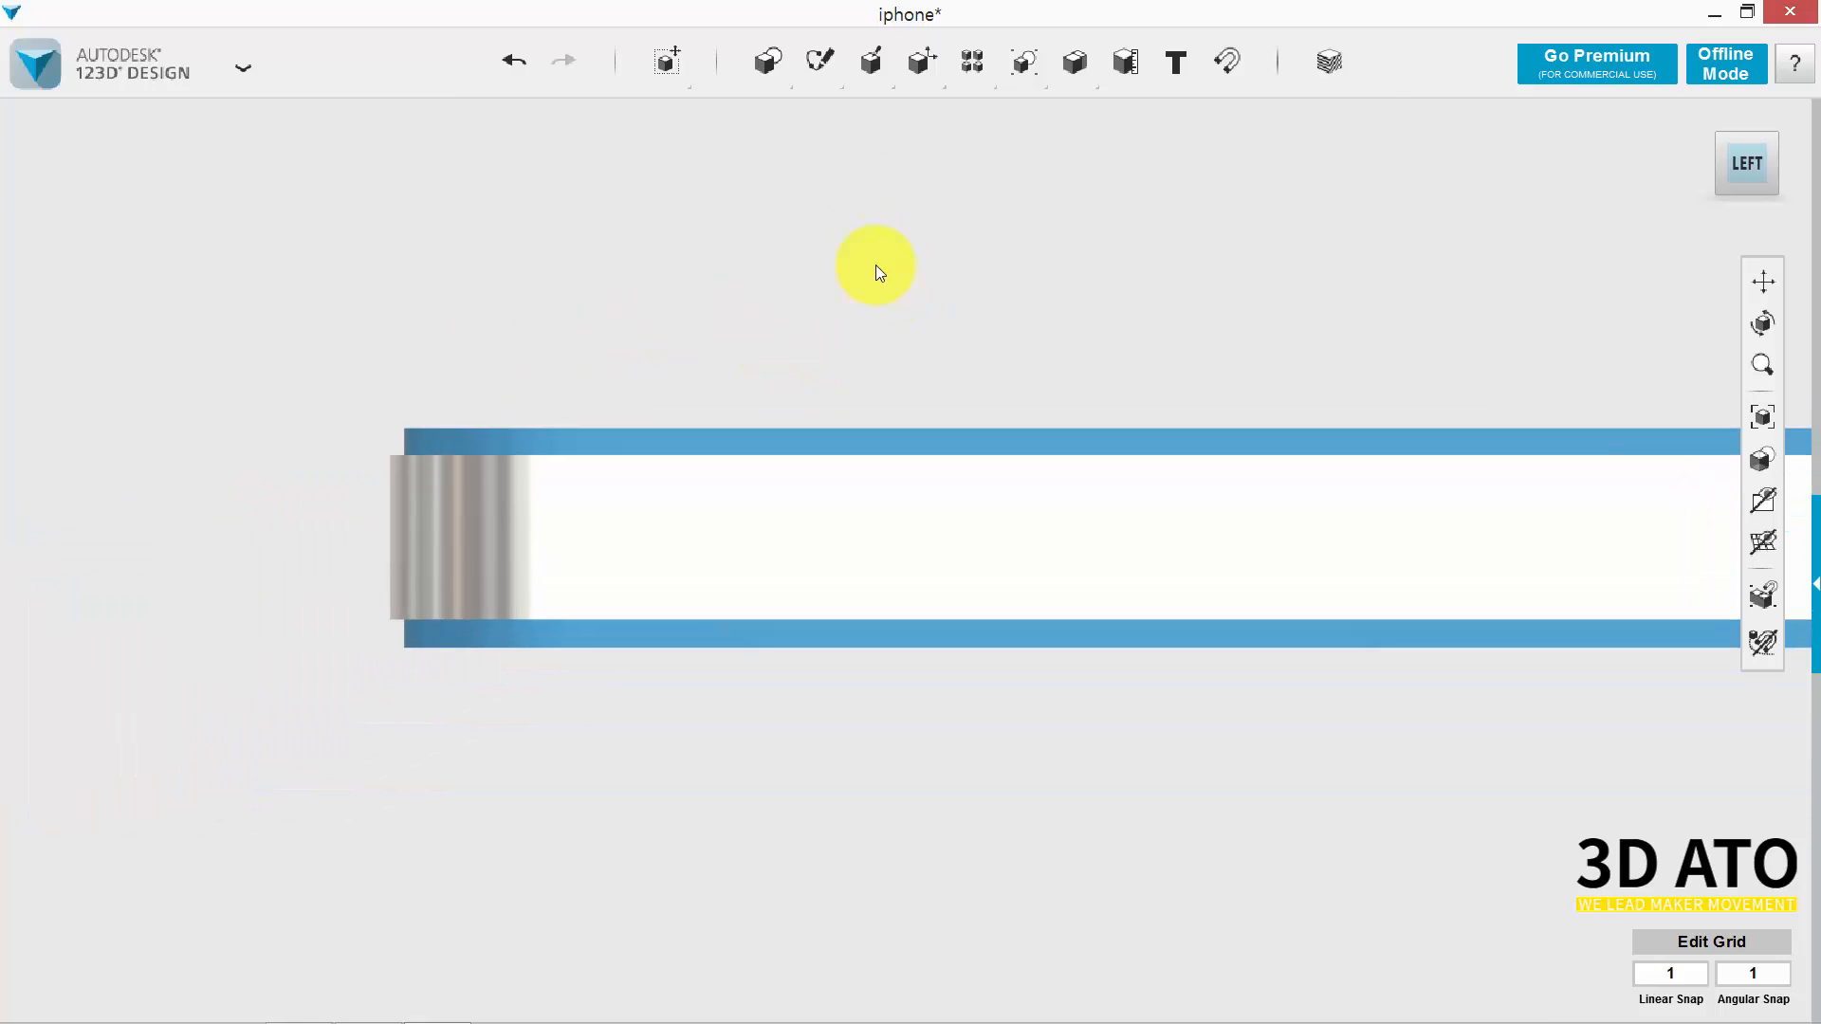
mouse_move(822, 65)
click(1372, 125)
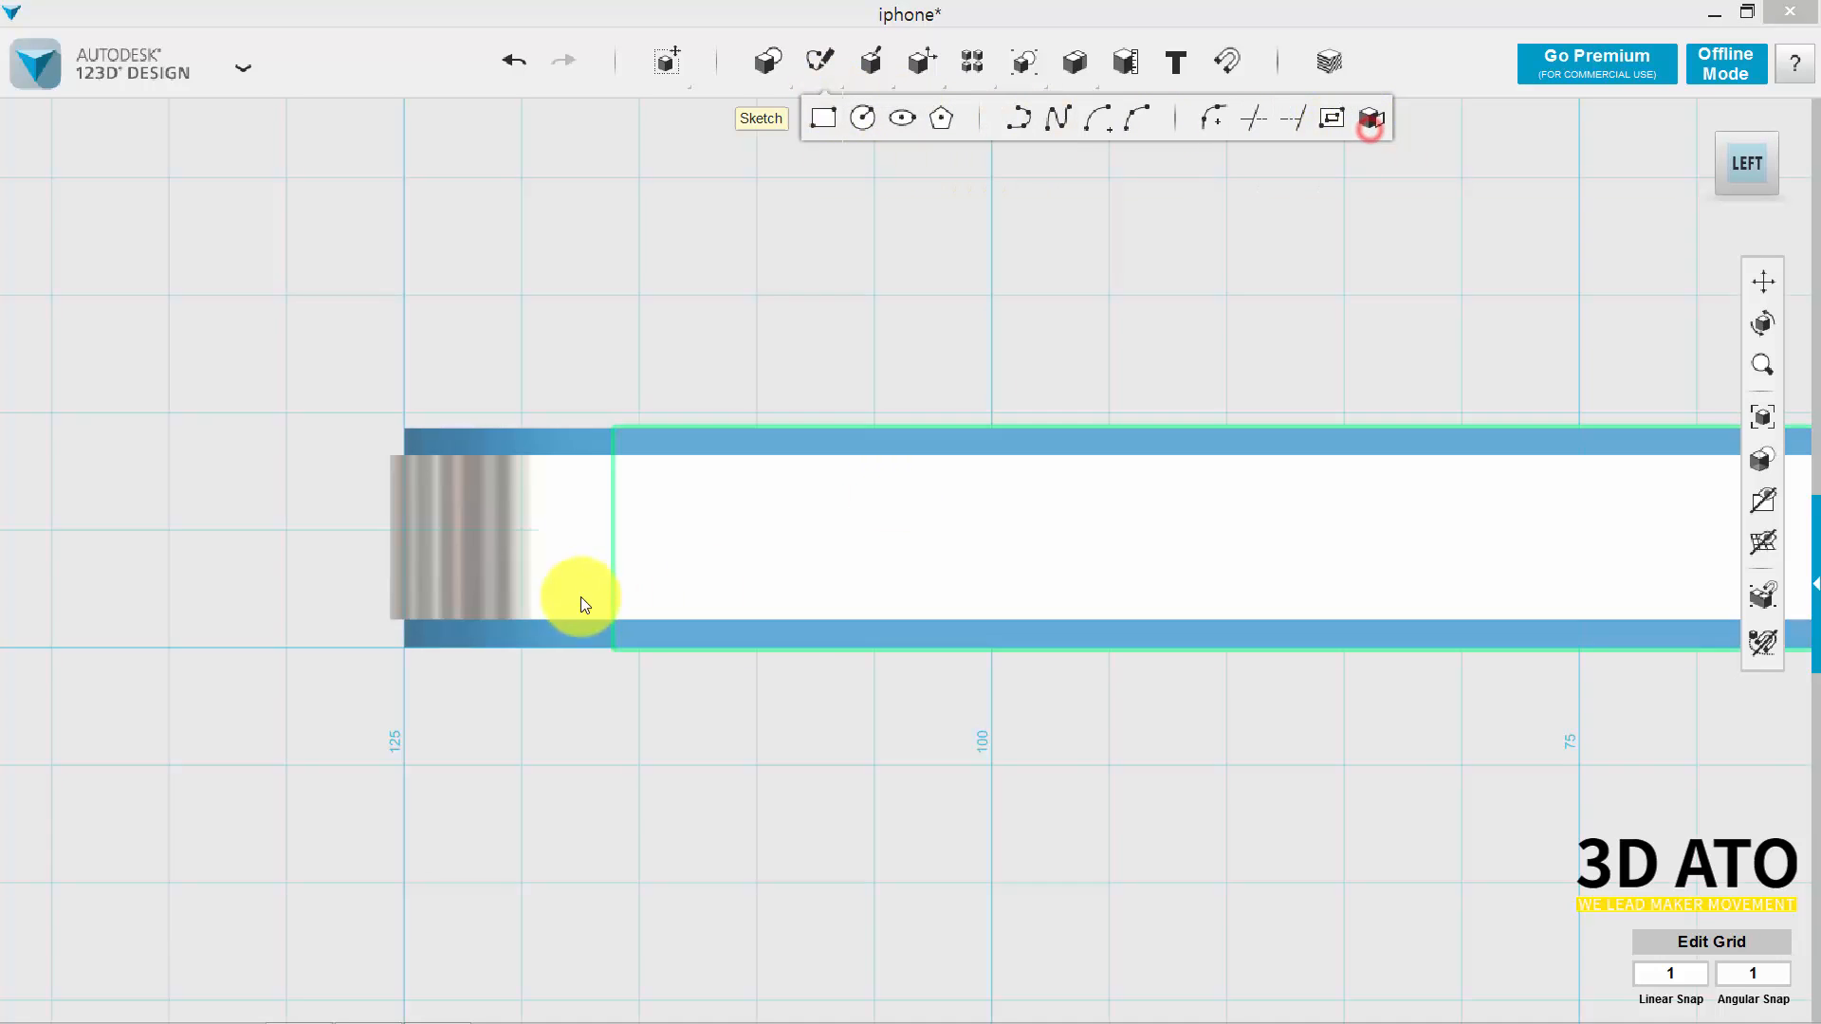
click(738, 486)
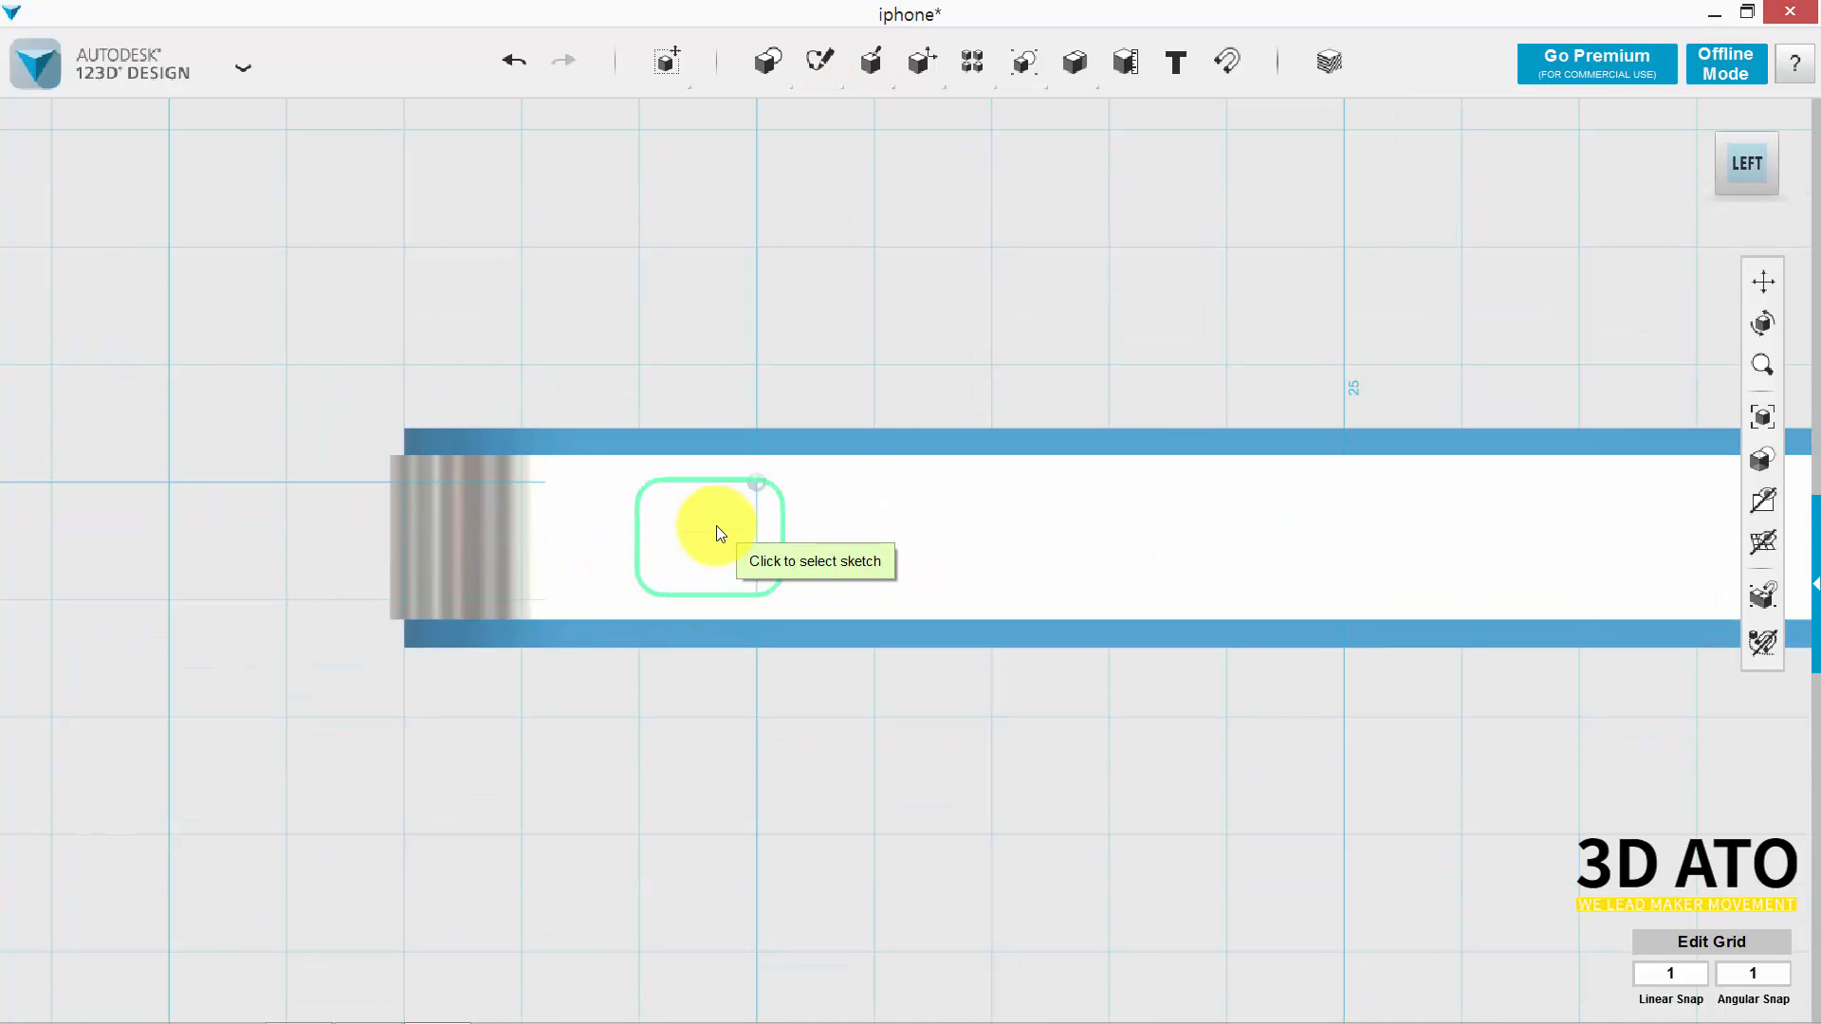
click(716, 529)
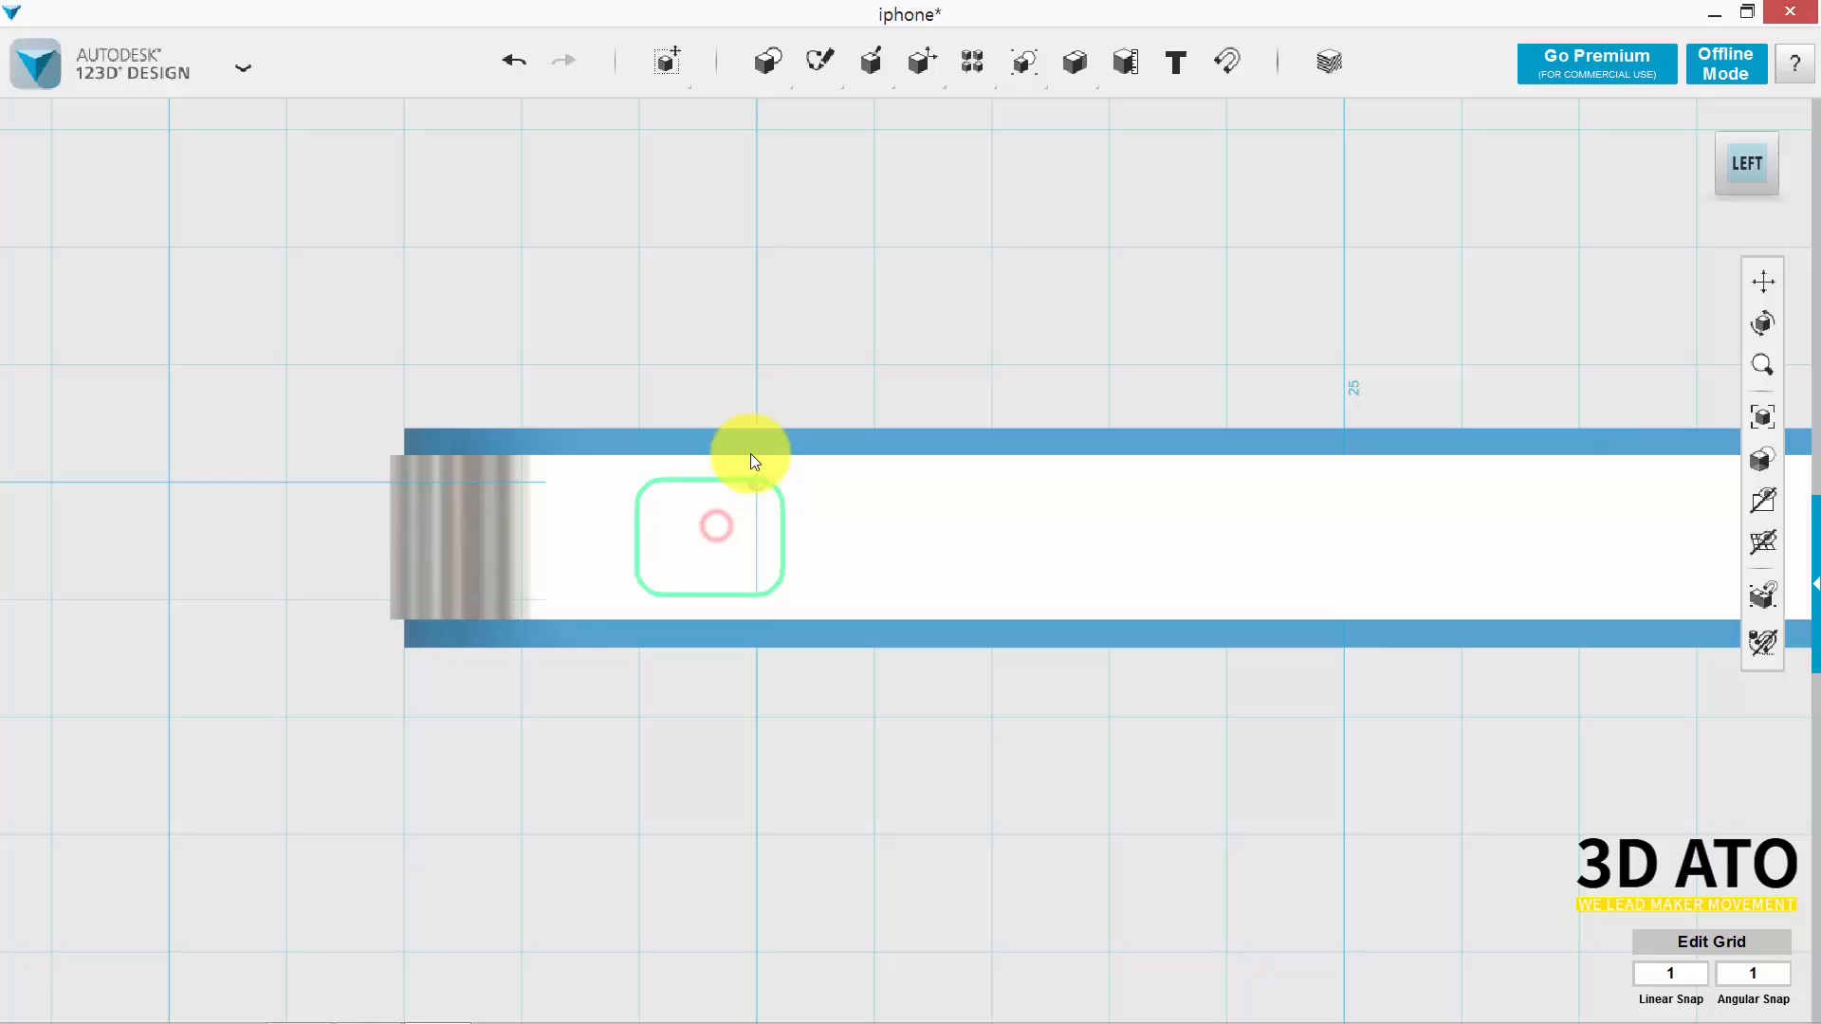
click(721, 529)
click(619, 484)
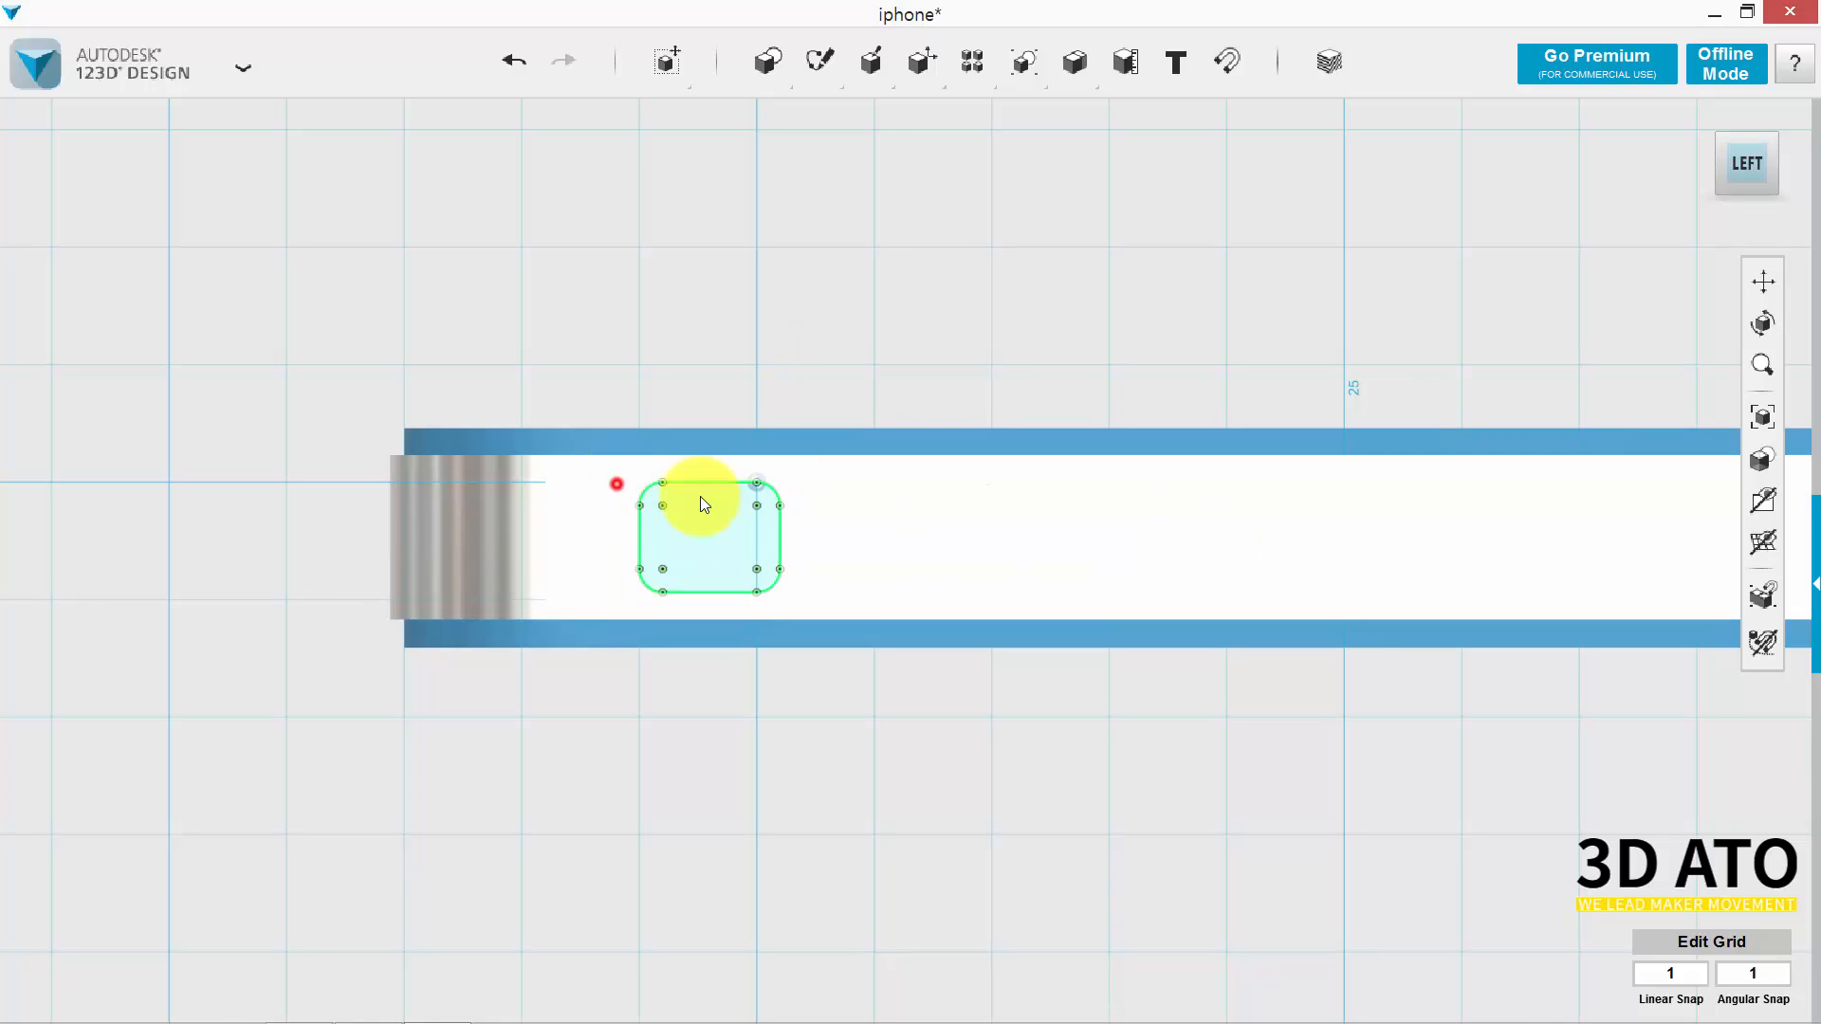
Offset the projected rounded rectangle inward to add a smaller concentric outline inside the mute-switch recess.
mouse_move(820, 61)
click(1332, 117)
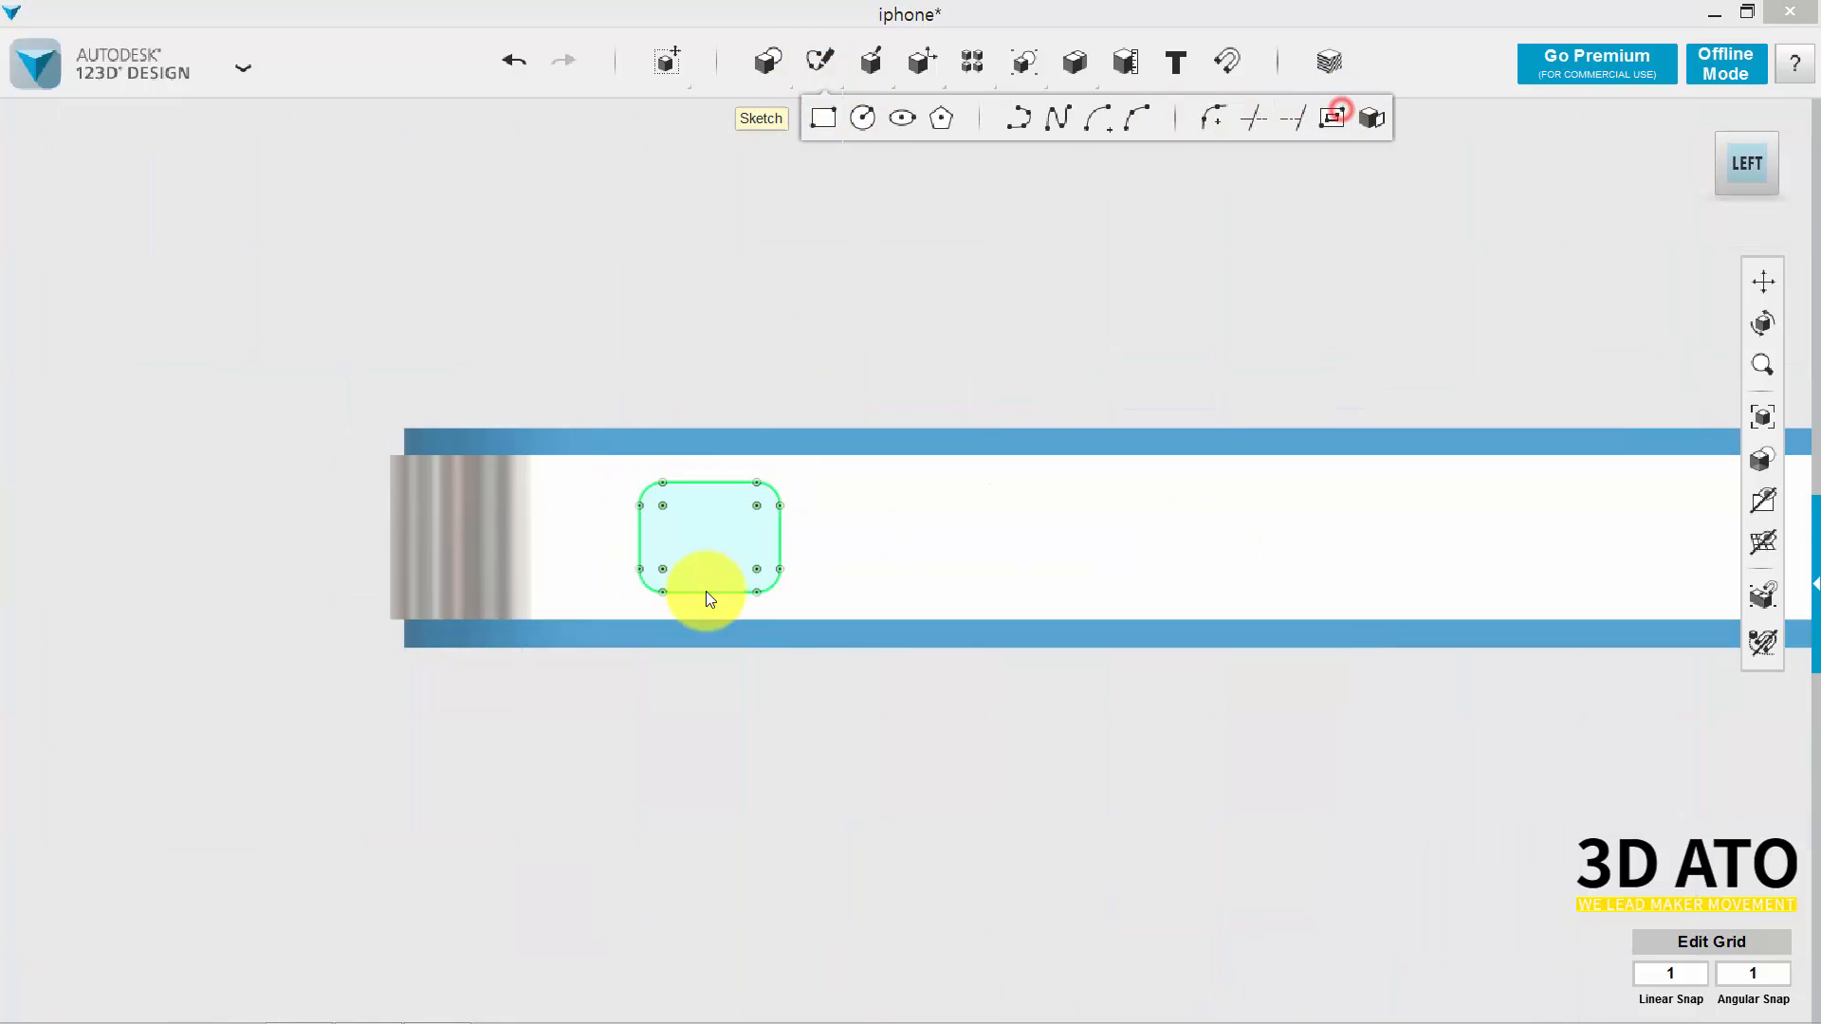
click(707, 571)
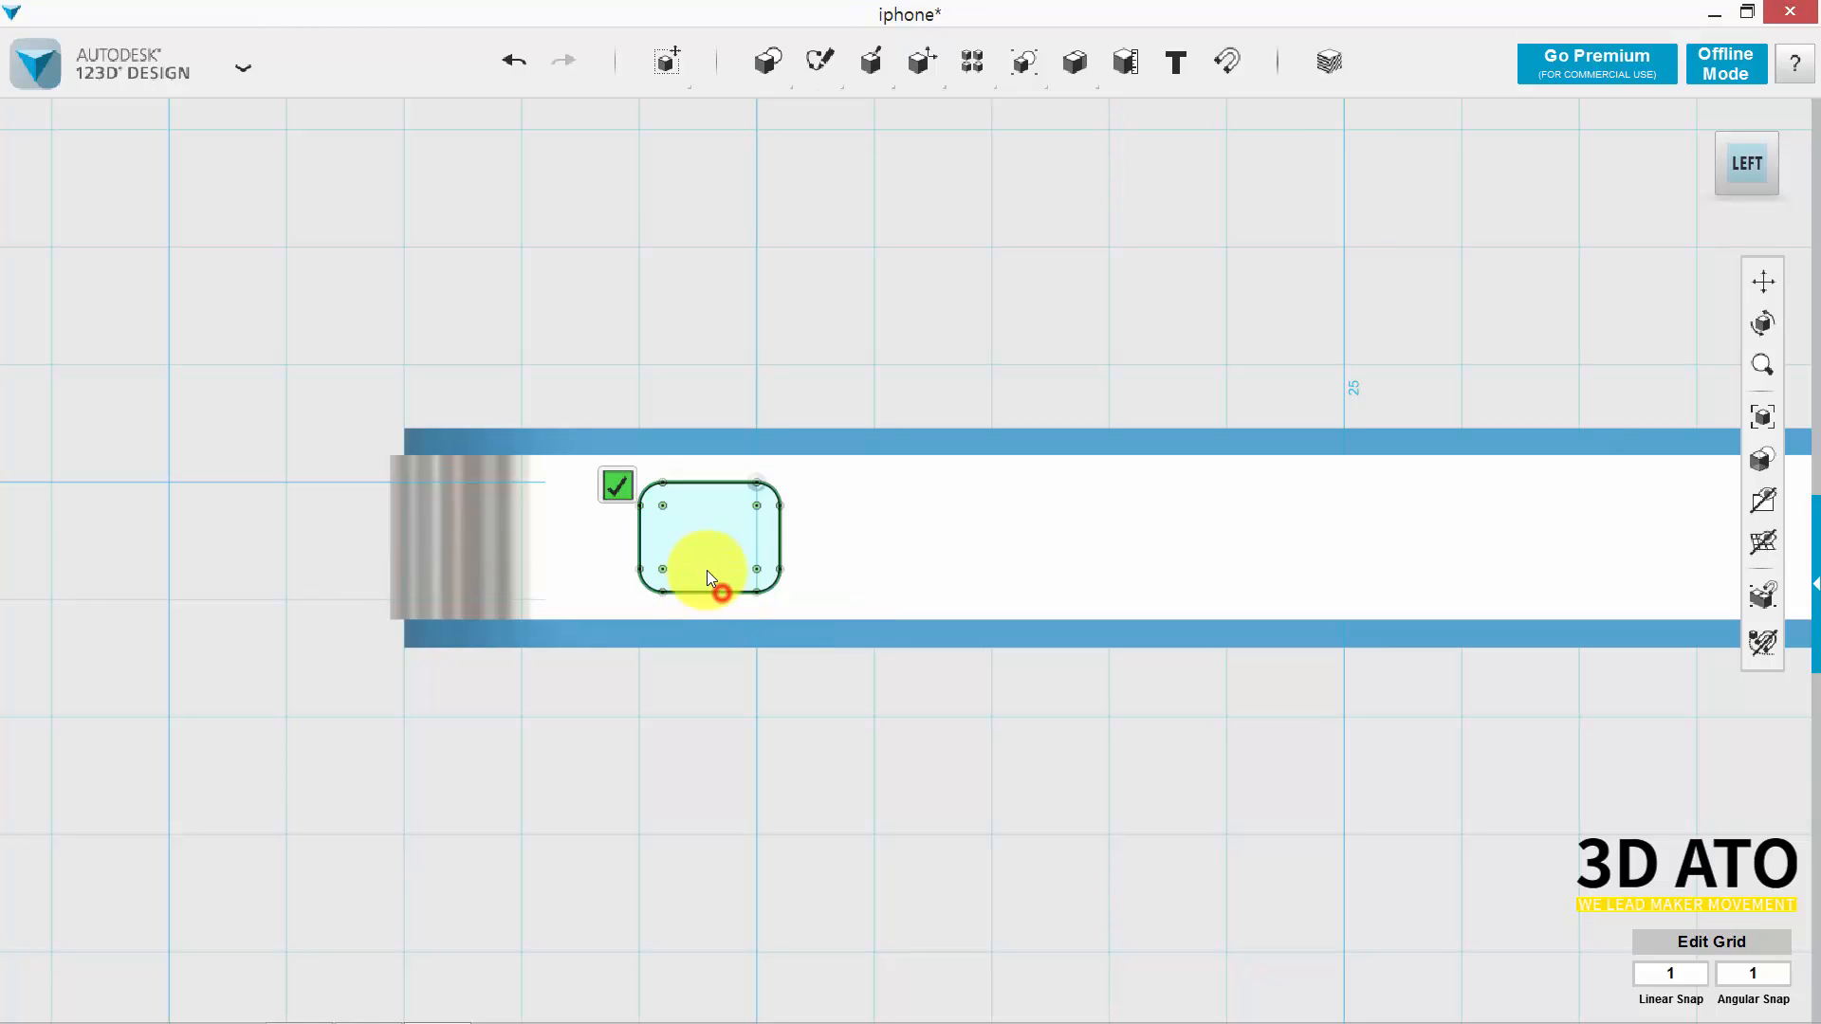
click(713, 590)
scroll(713, 590, up, 4)
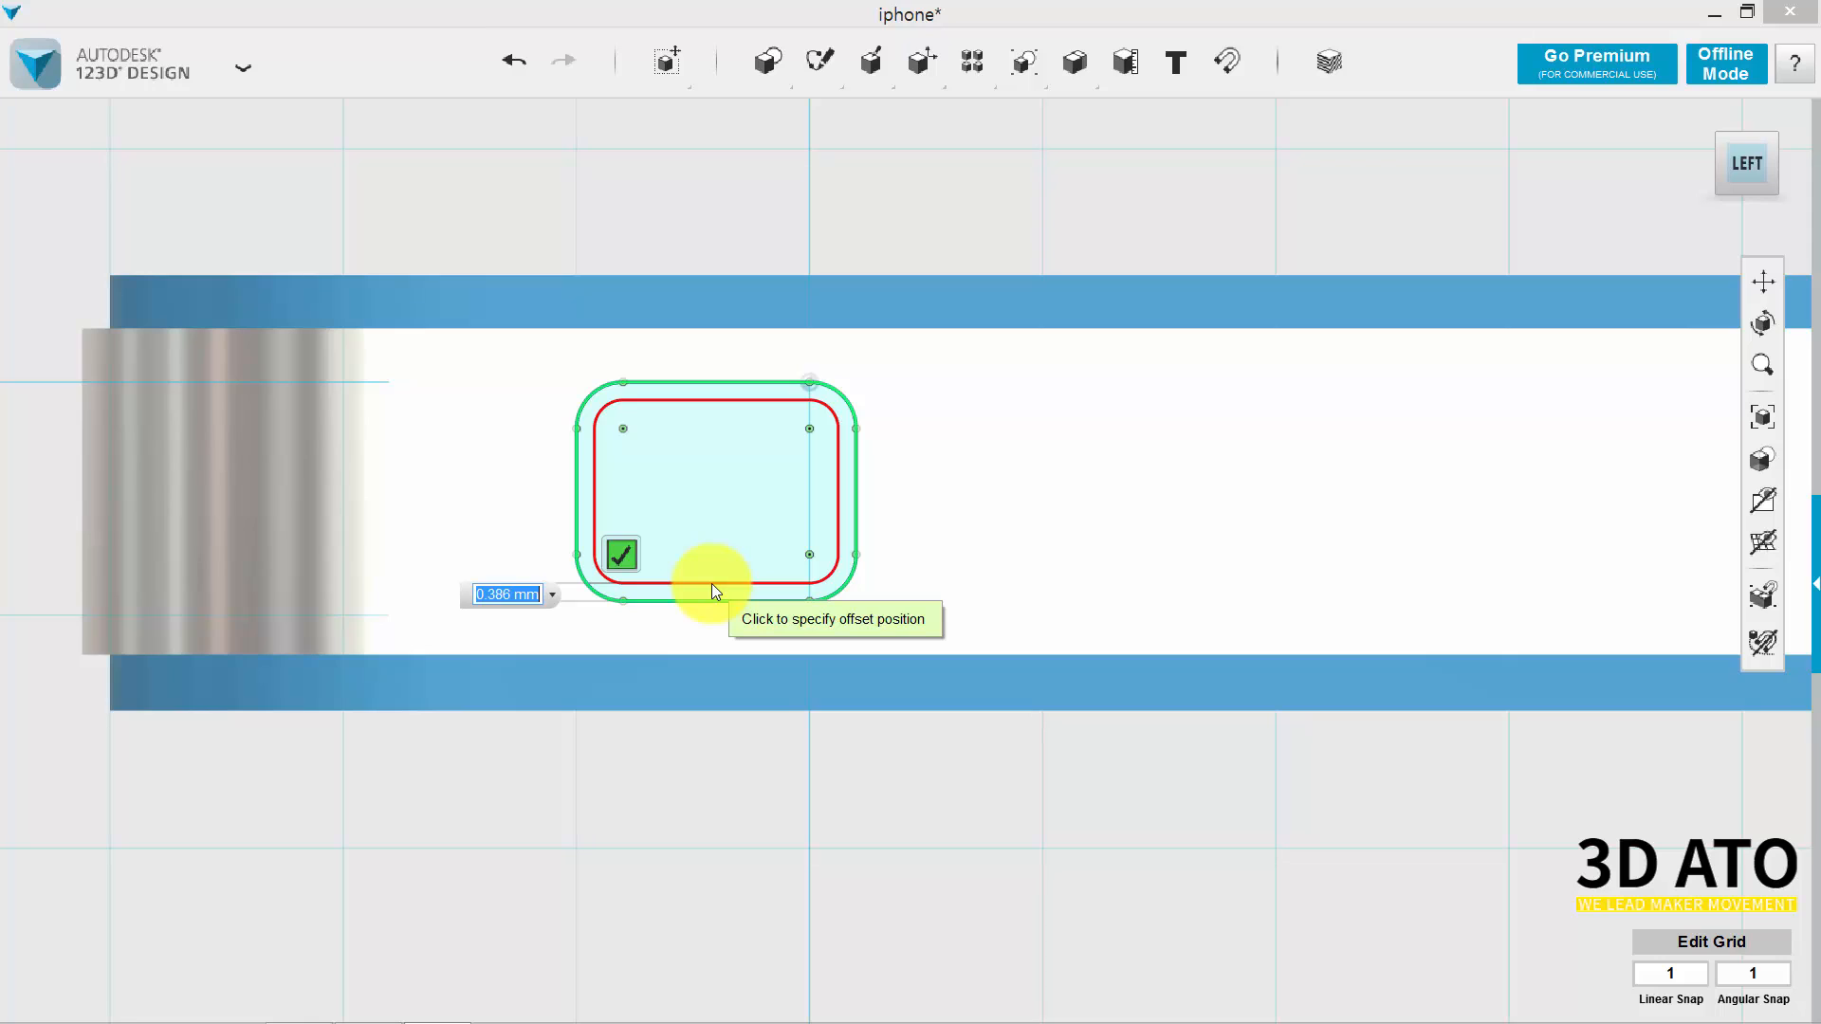
text(0.)
text(5)
key(Return)
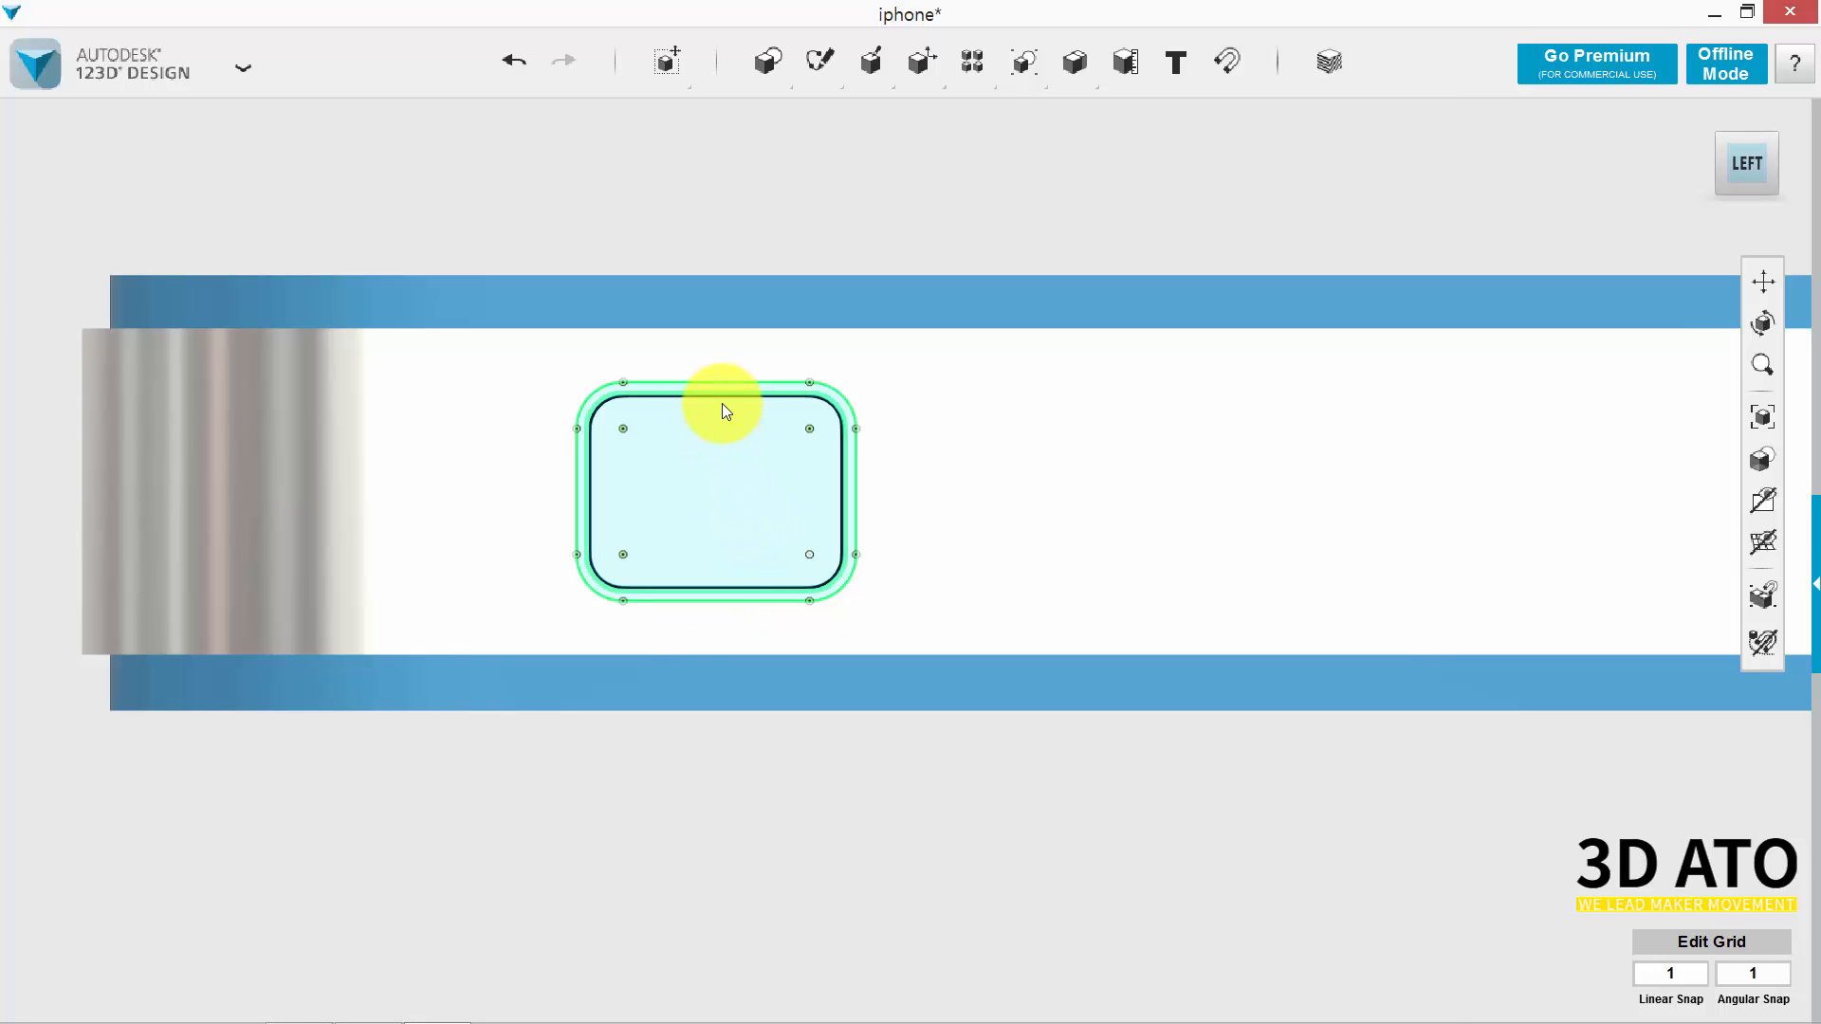
Undo the last change and sketch a horizontal line across the middle of the inner rounded rectangle, joining its two sides.
key(ctrl+z)
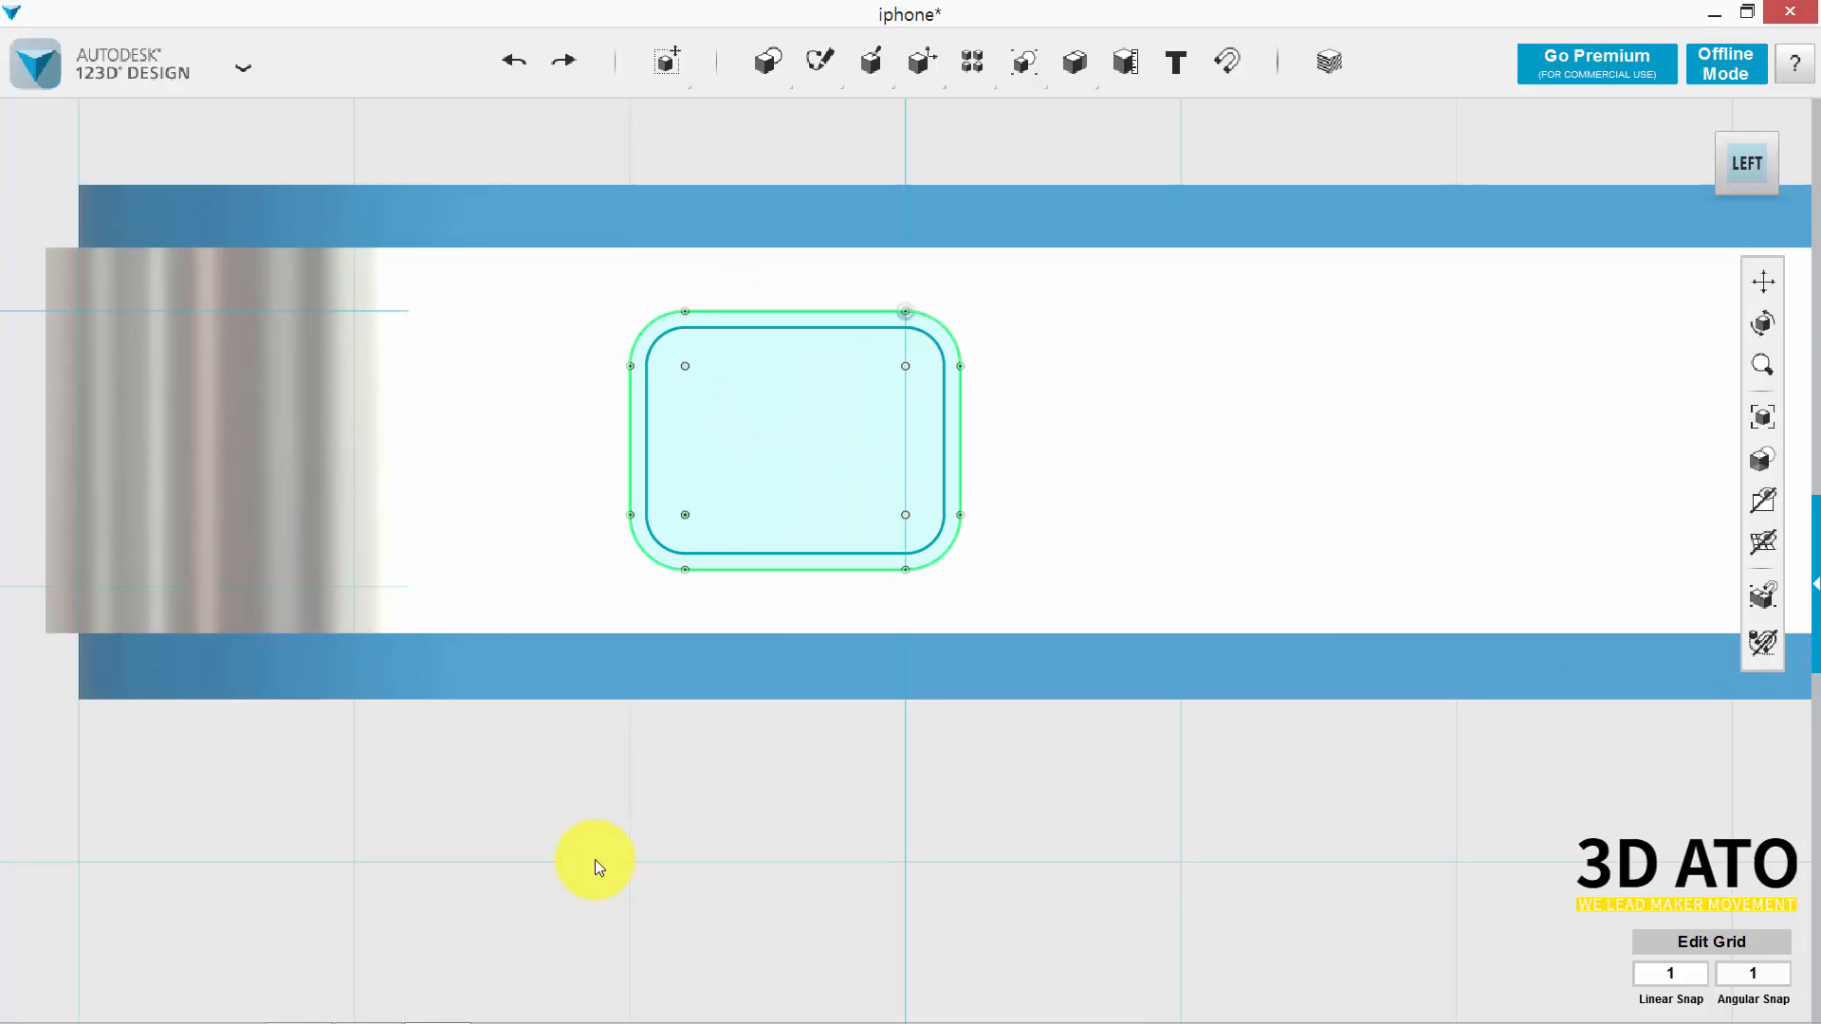
mouse_move(821, 61)
click(1019, 118)
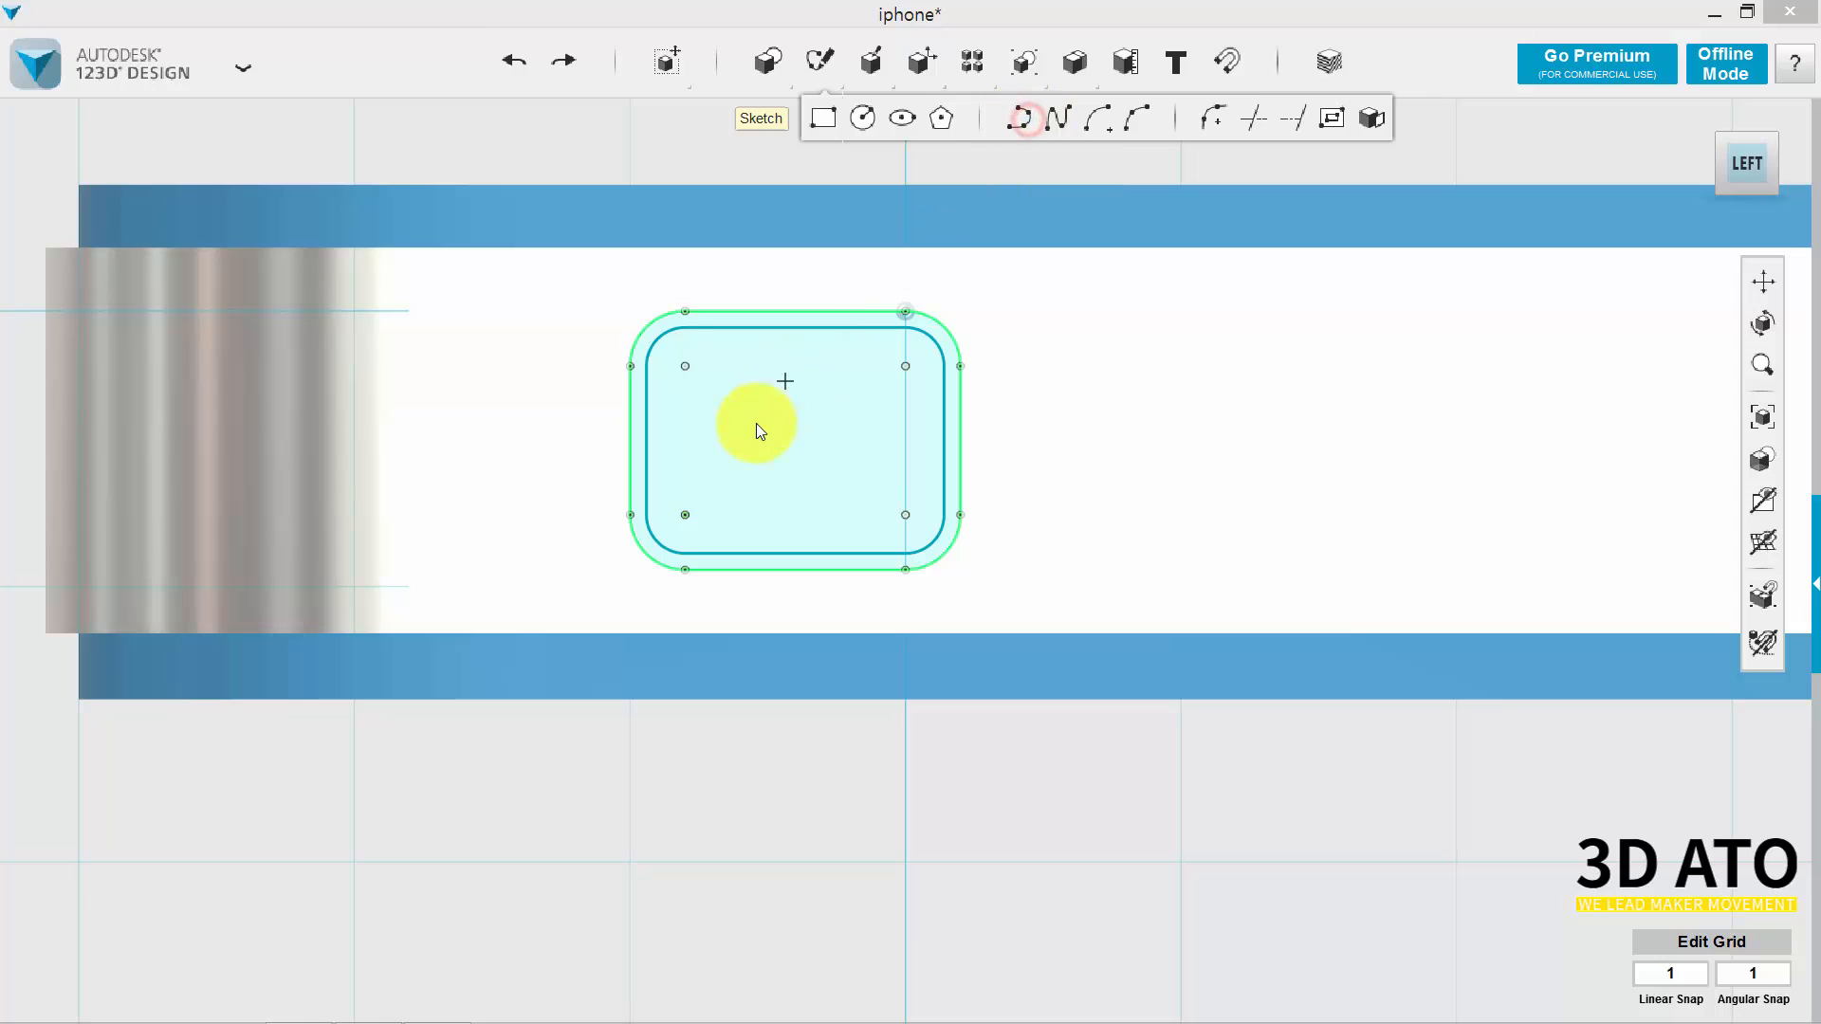
click(647, 442)
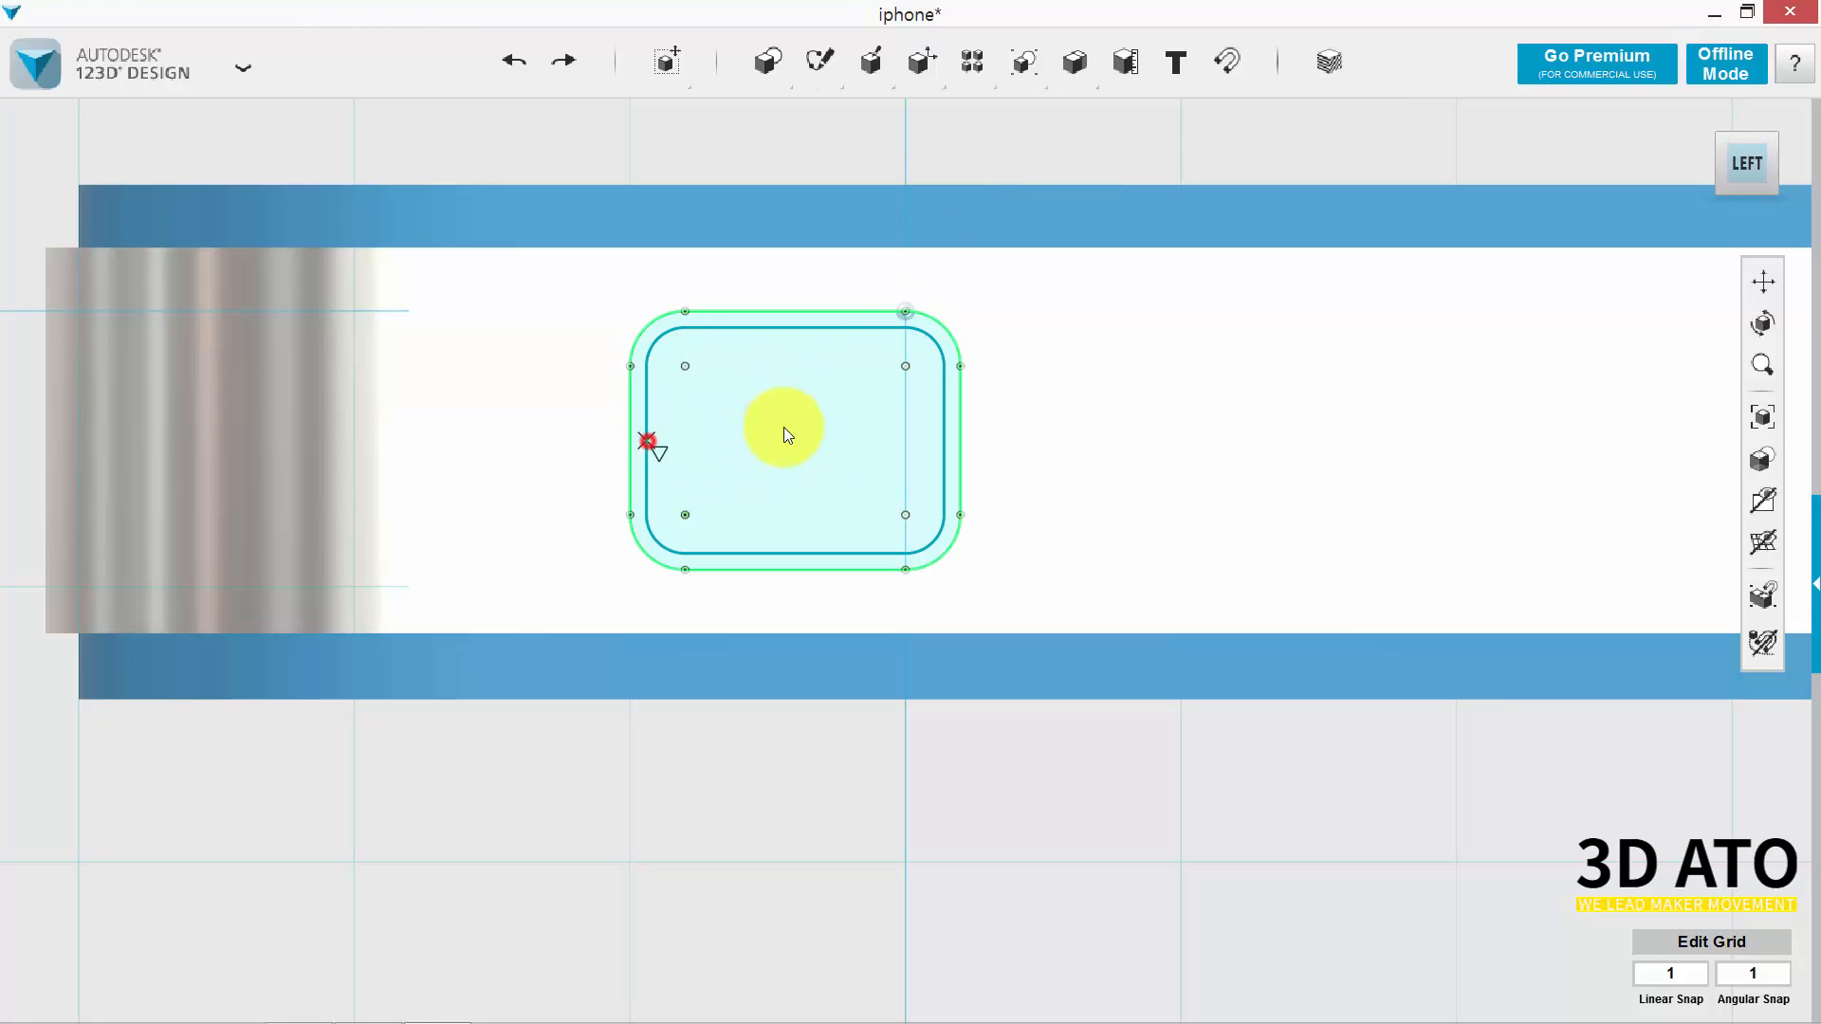
click(938, 438)
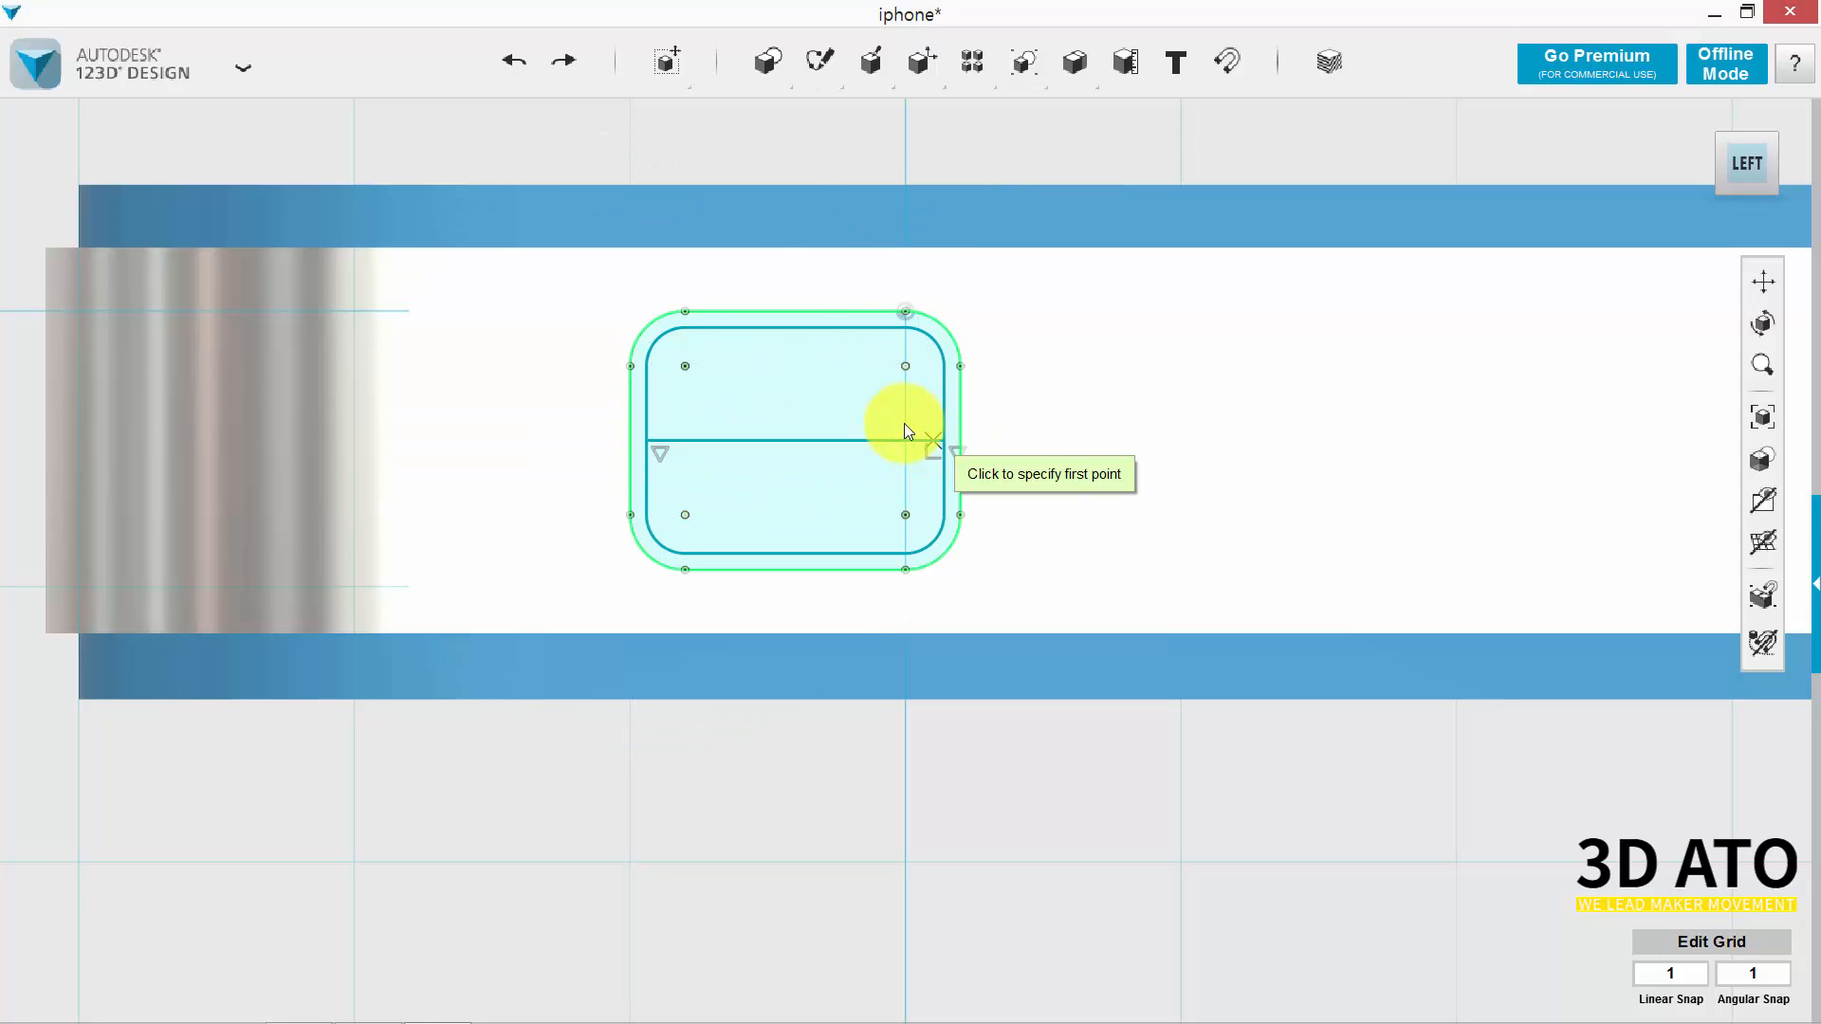
key(Escape)
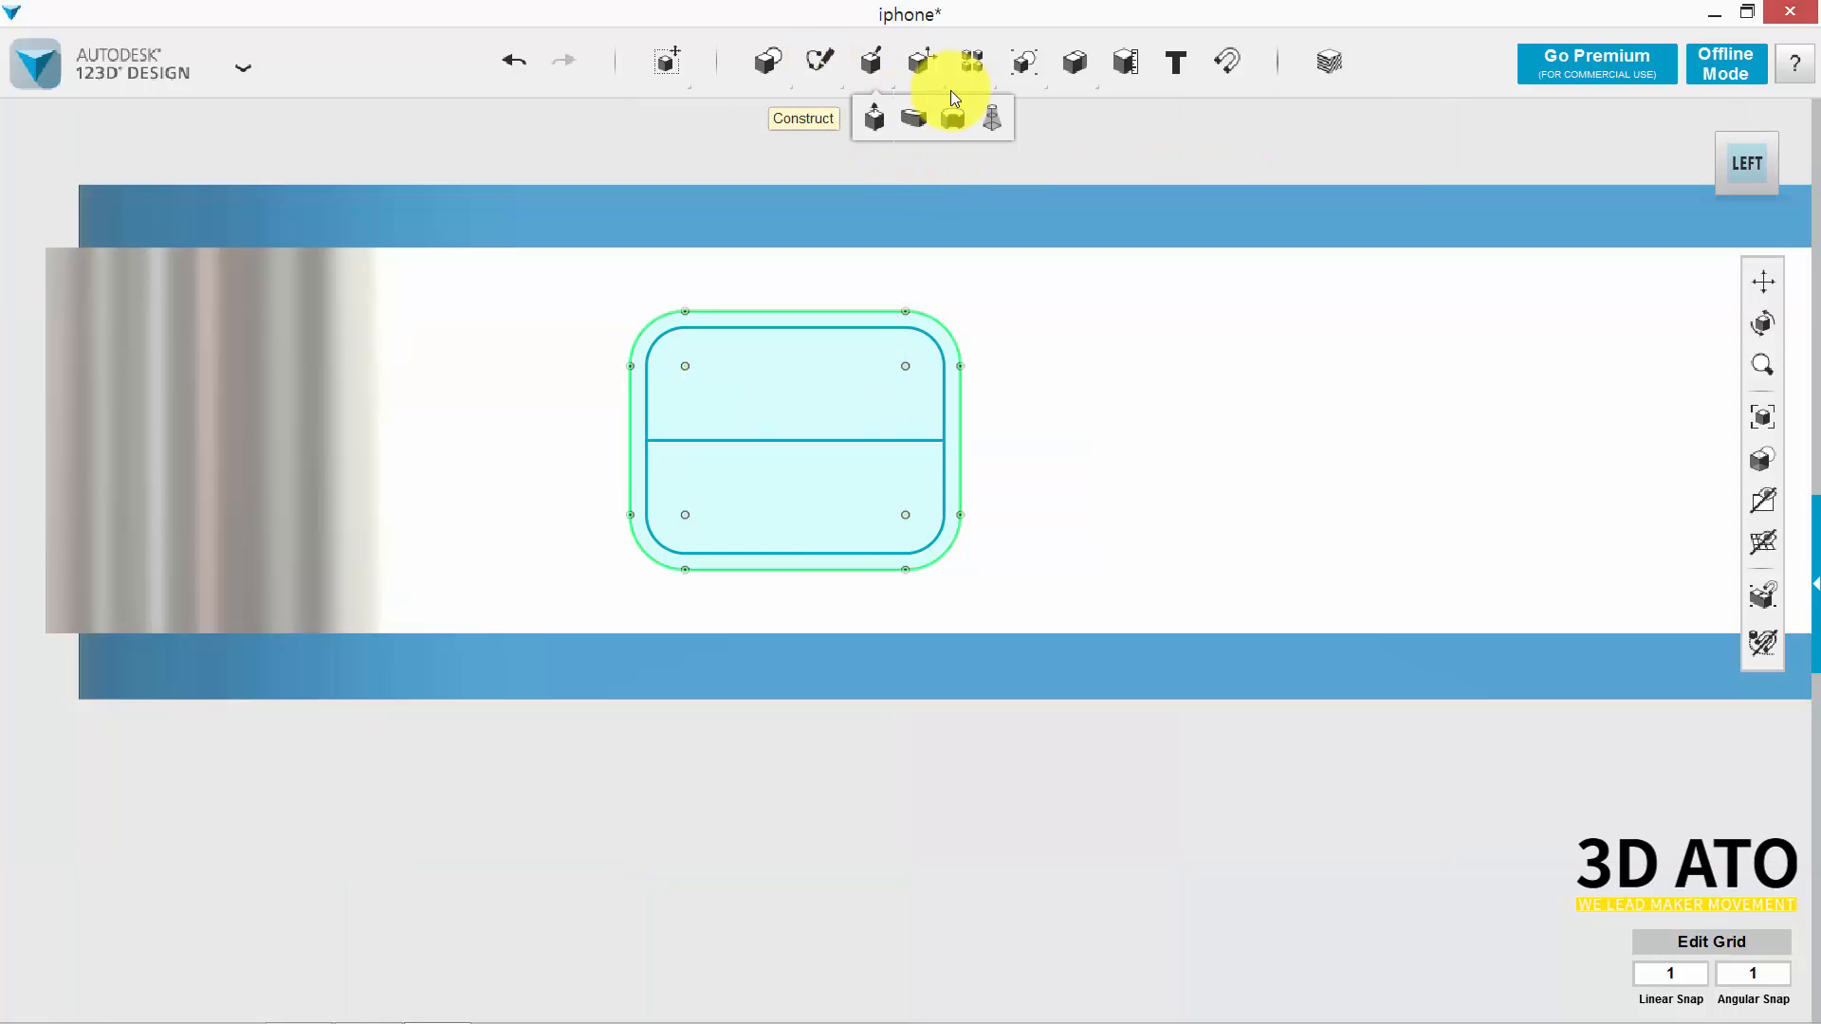
Trim away the inner outline's curves above the dividing line, keeping only the closed lower half.
mouse_move(820, 62)
click(1226, 118)
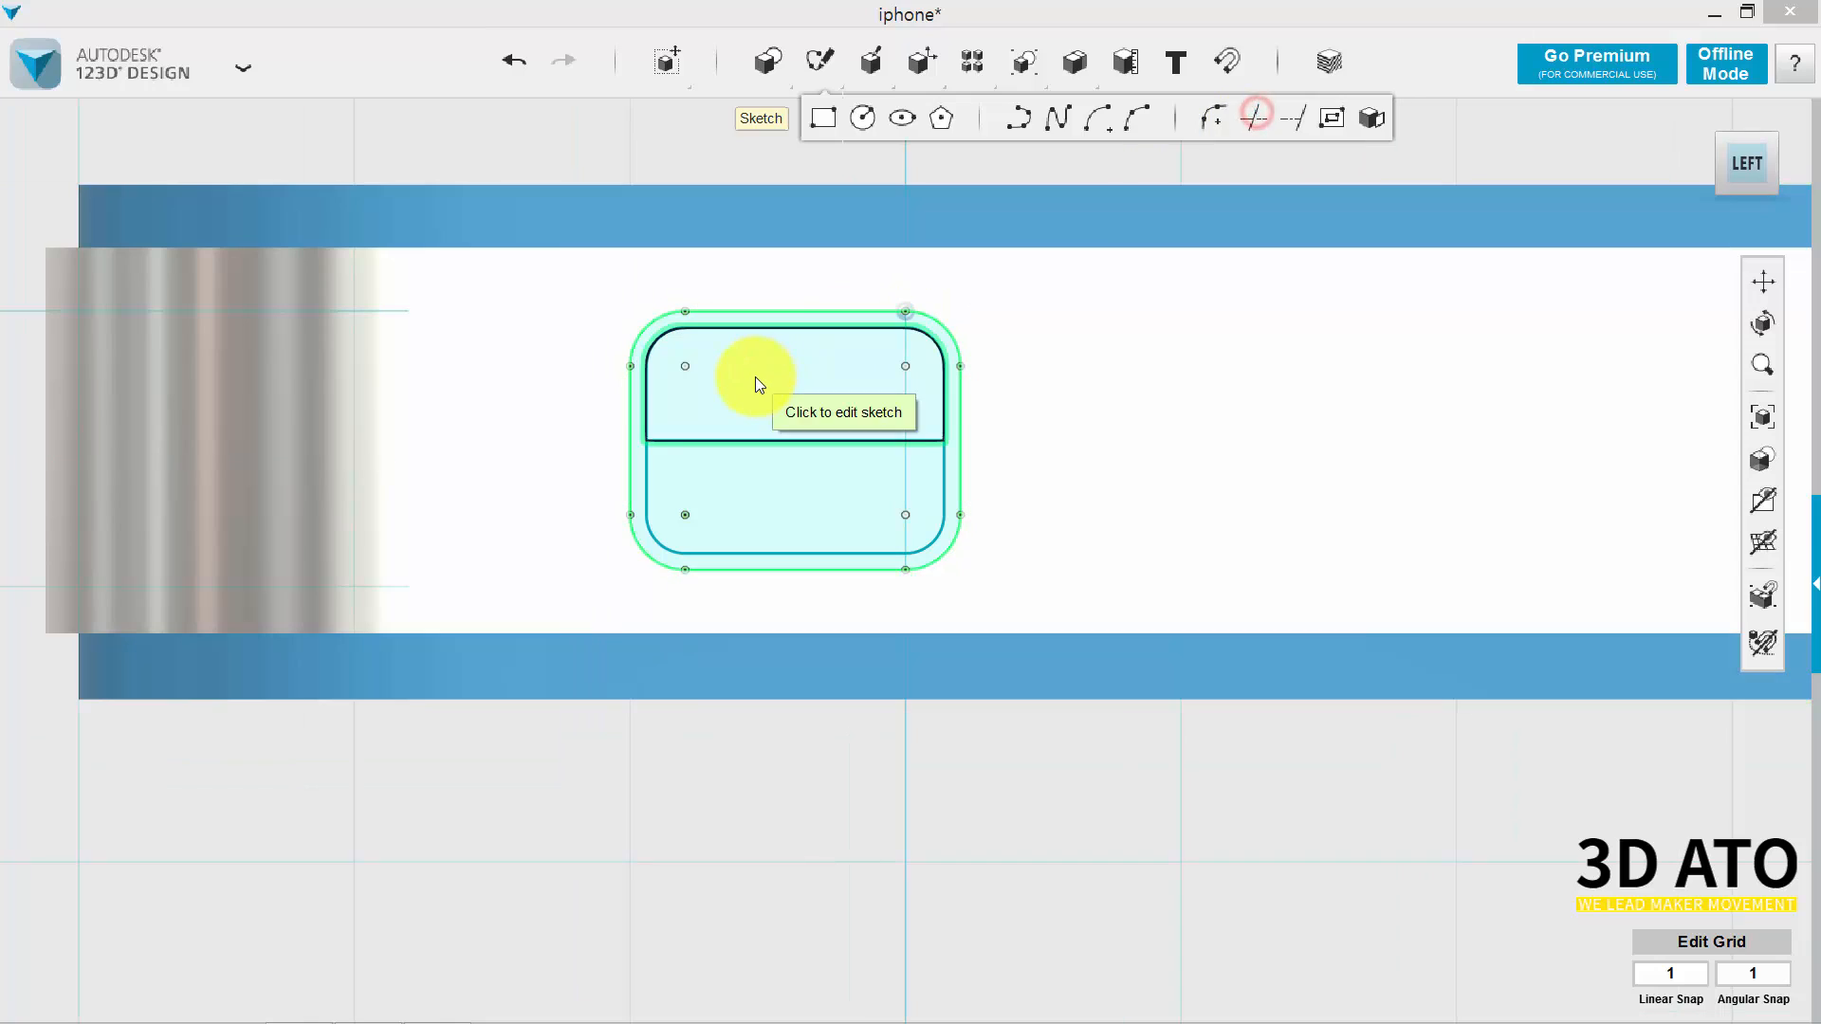
click(755, 377)
click(646, 388)
click(655, 339)
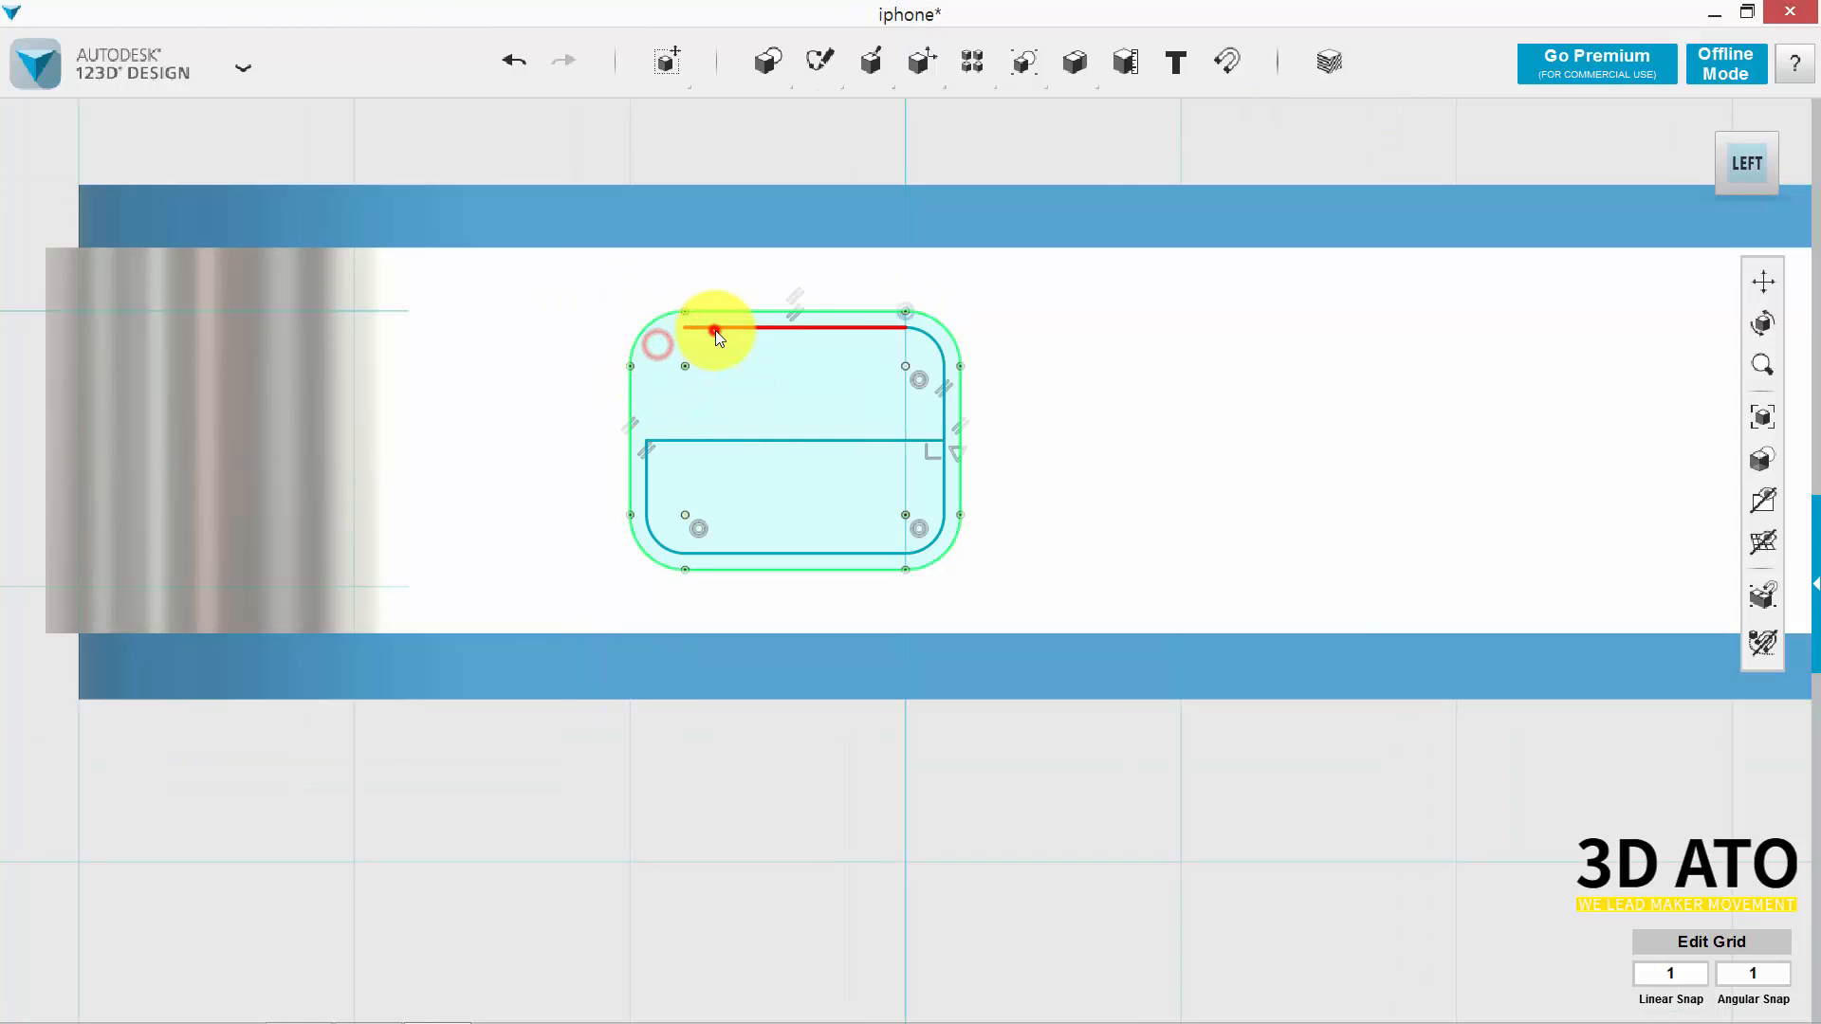
click(715, 329)
click(936, 349)
click(944, 381)
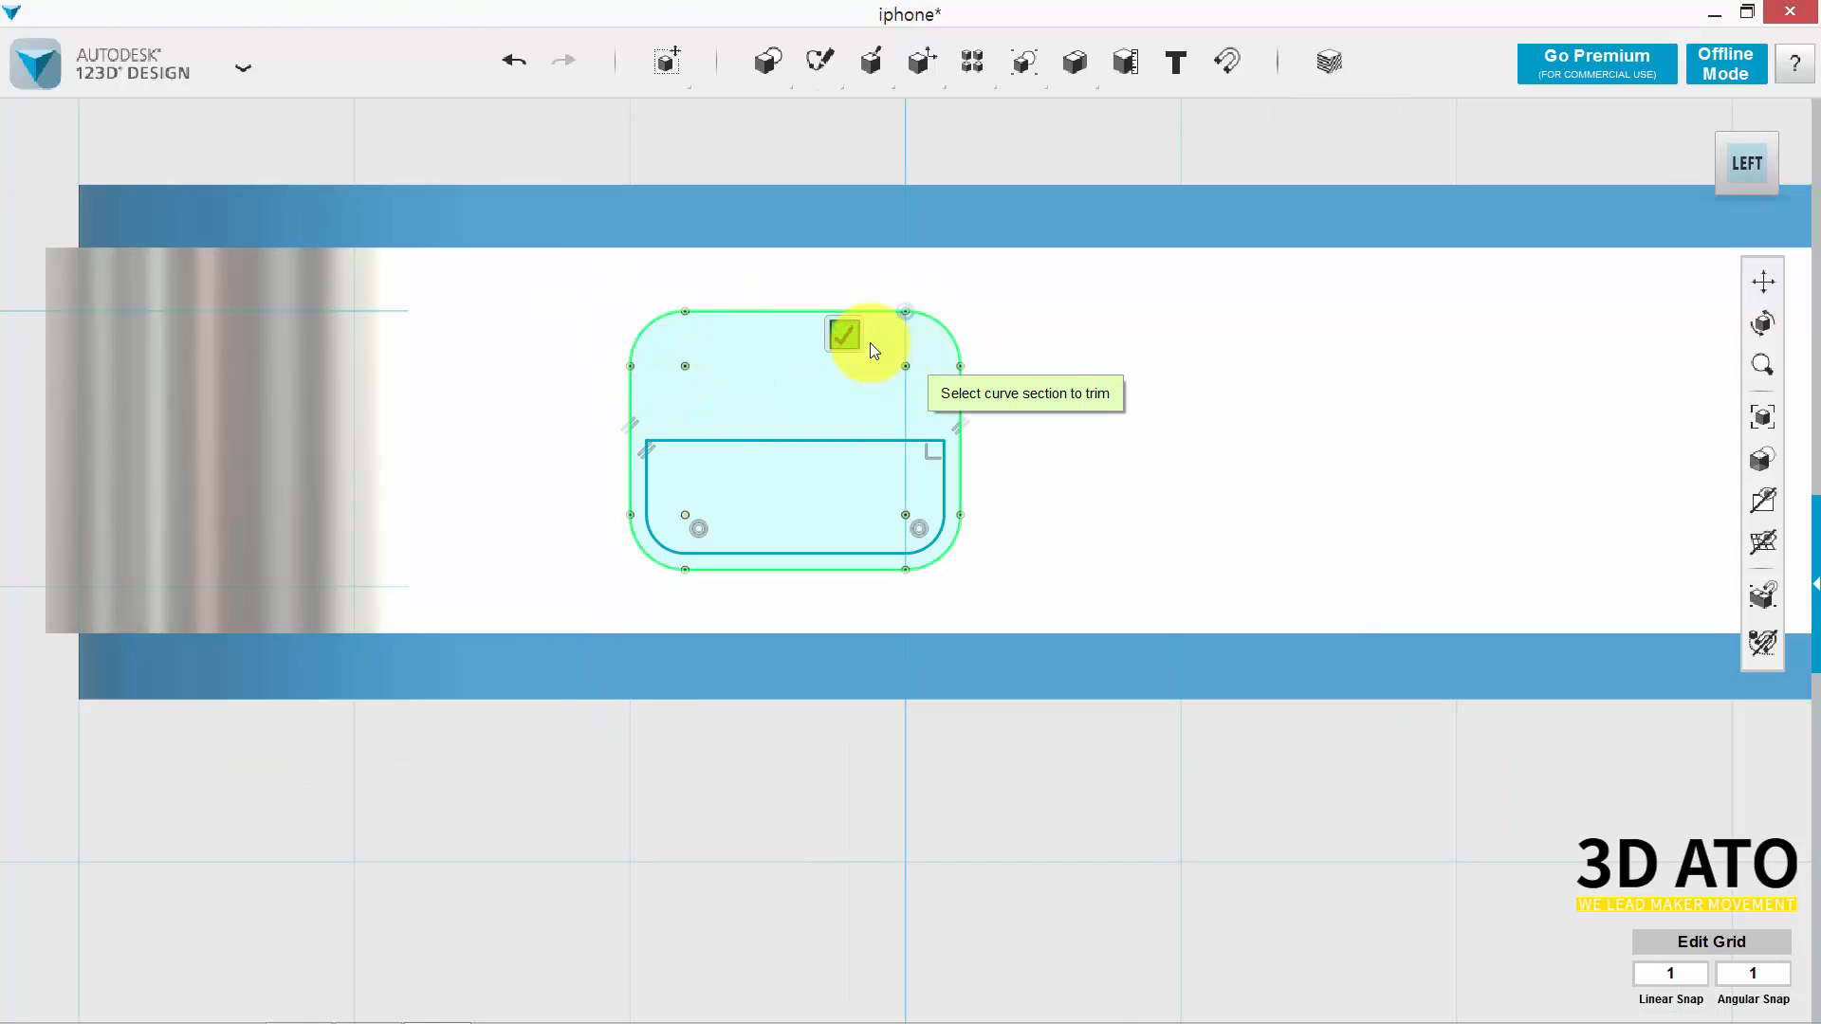
click(836, 307)
Extrude the lower half-profile 2 mm outward inside the recess to form the mute switch.
mouse_move(887, 74)
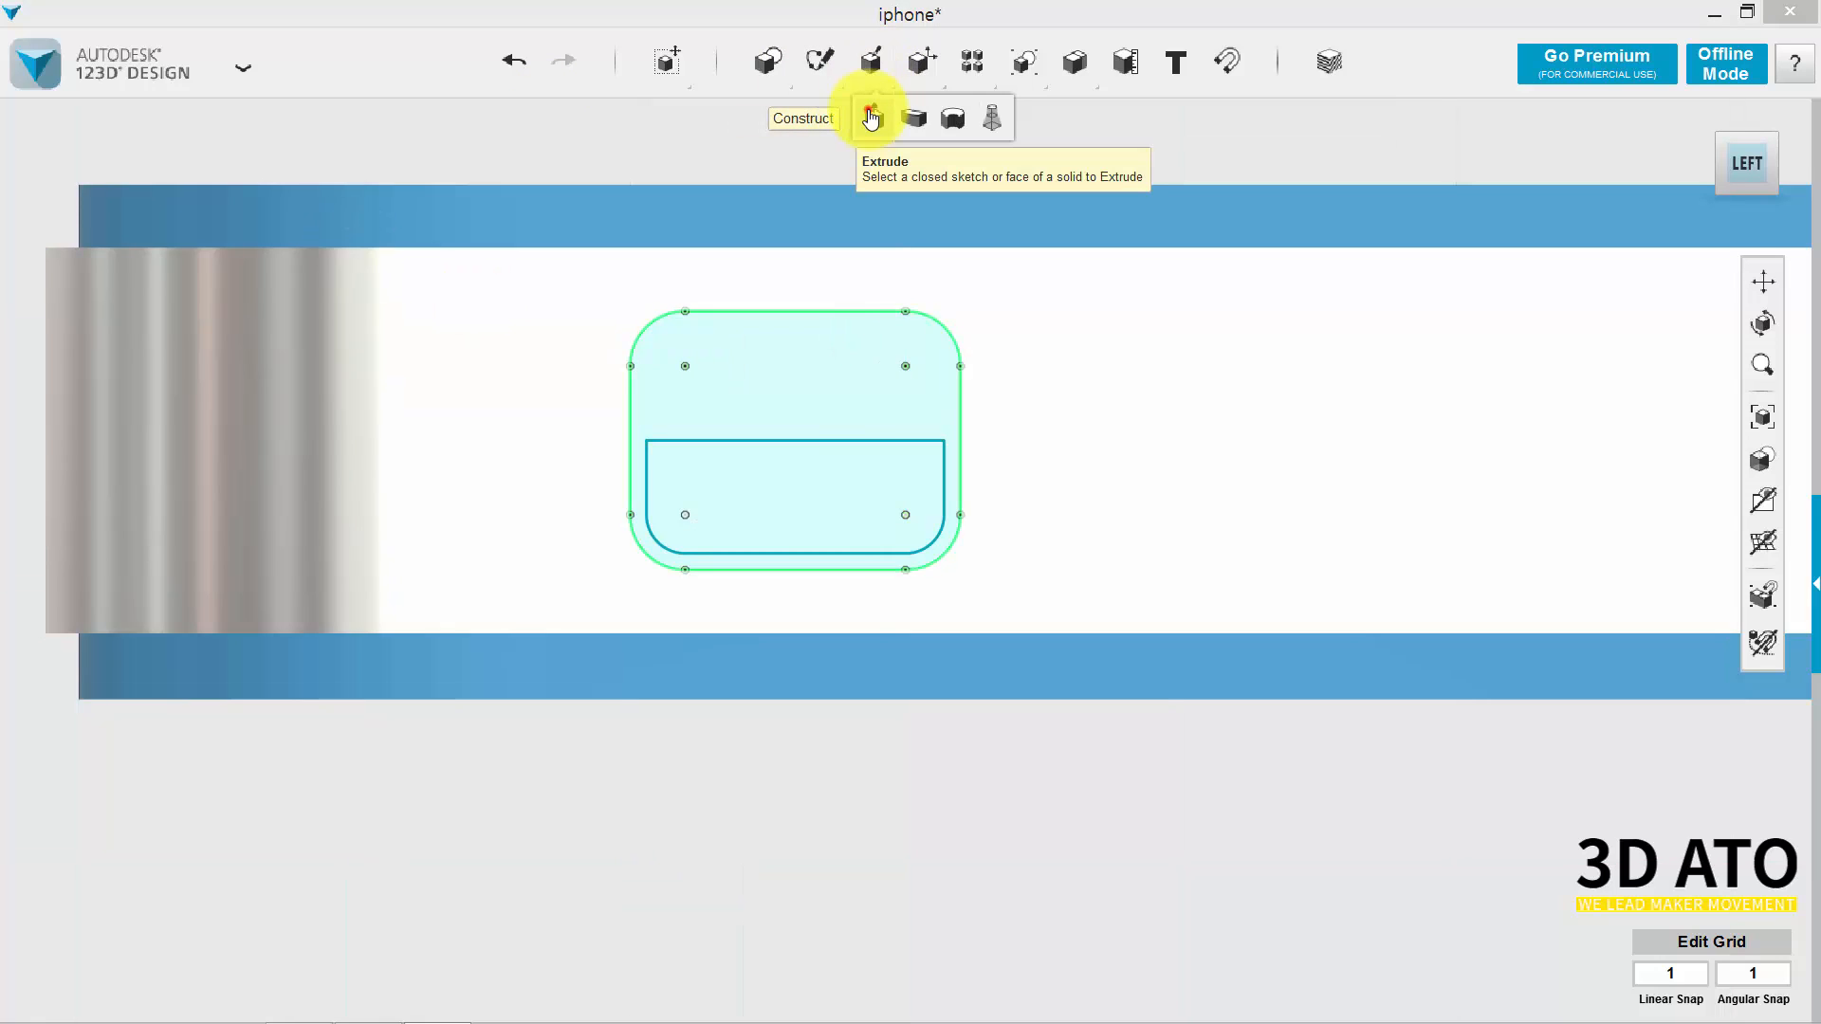
click(868, 114)
click(795, 501)
right_drag(850, 478, 207, 472)
click(190, 394)
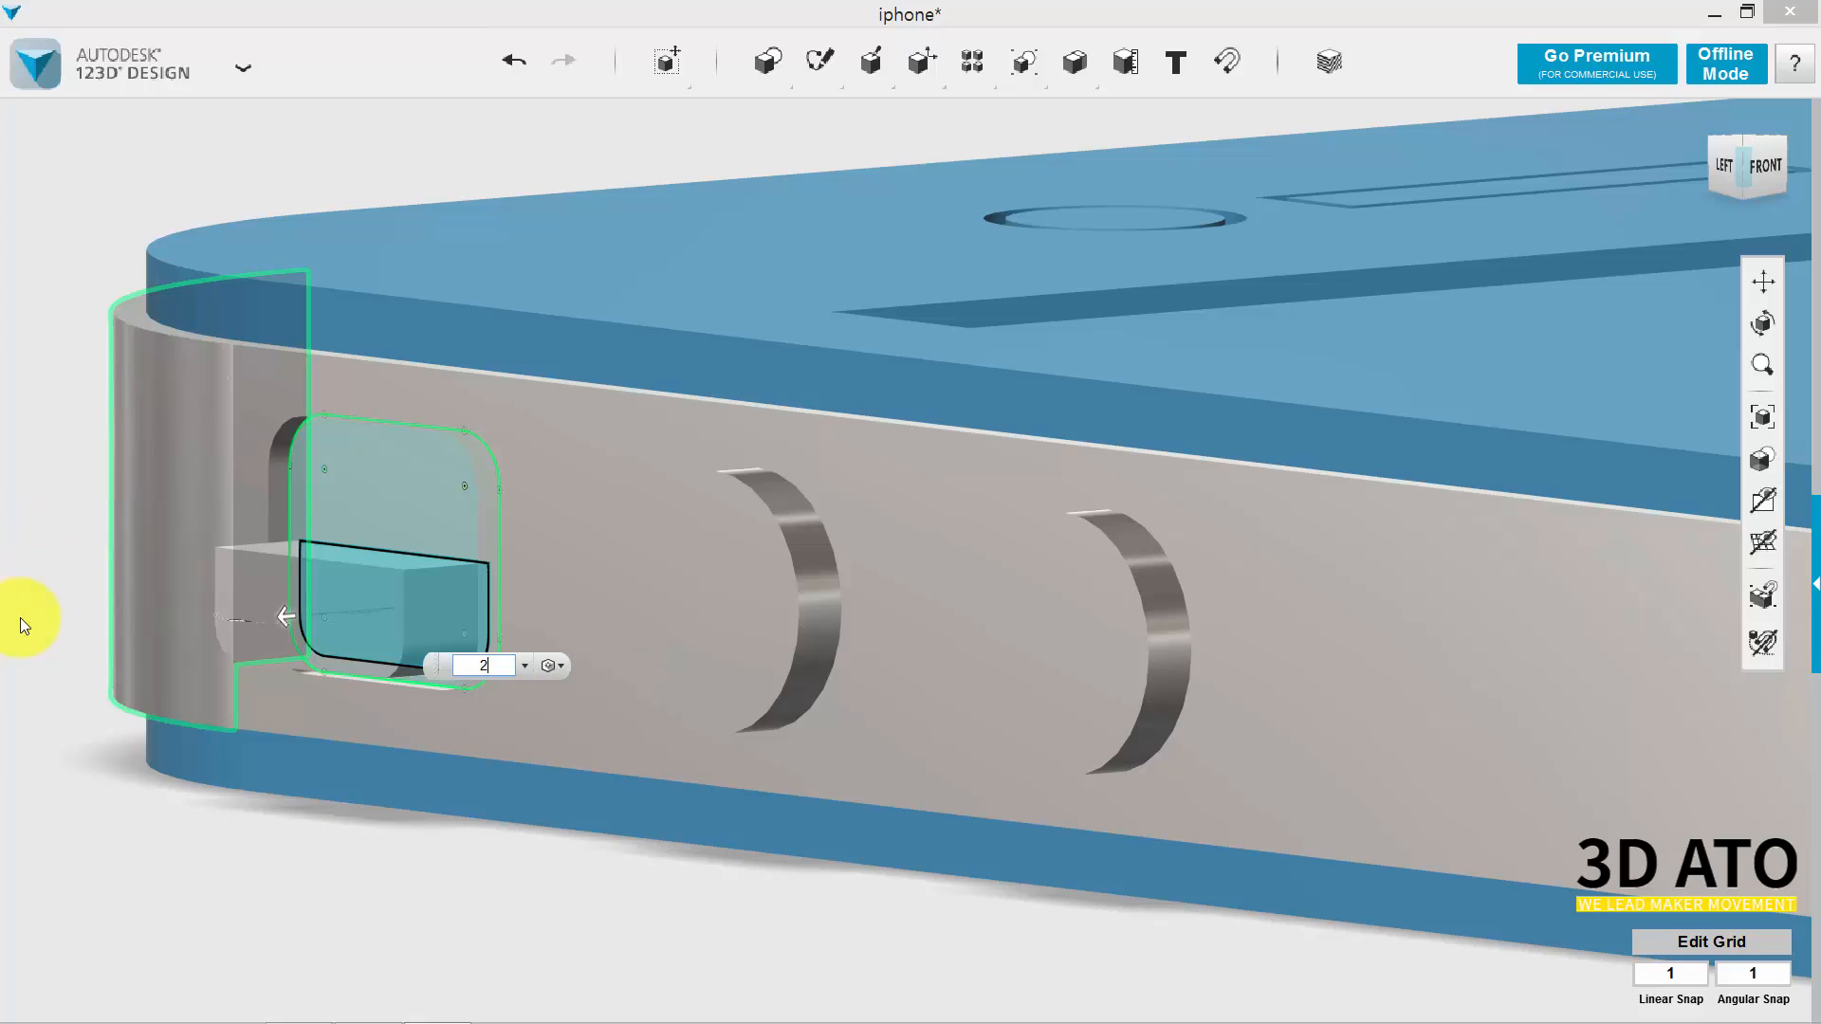
Set the extrusion of the small switch profile on the phone's side to 1.5 mm and apply it.
right_drag(48, 851, 1723, 130)
click(1746, 139)
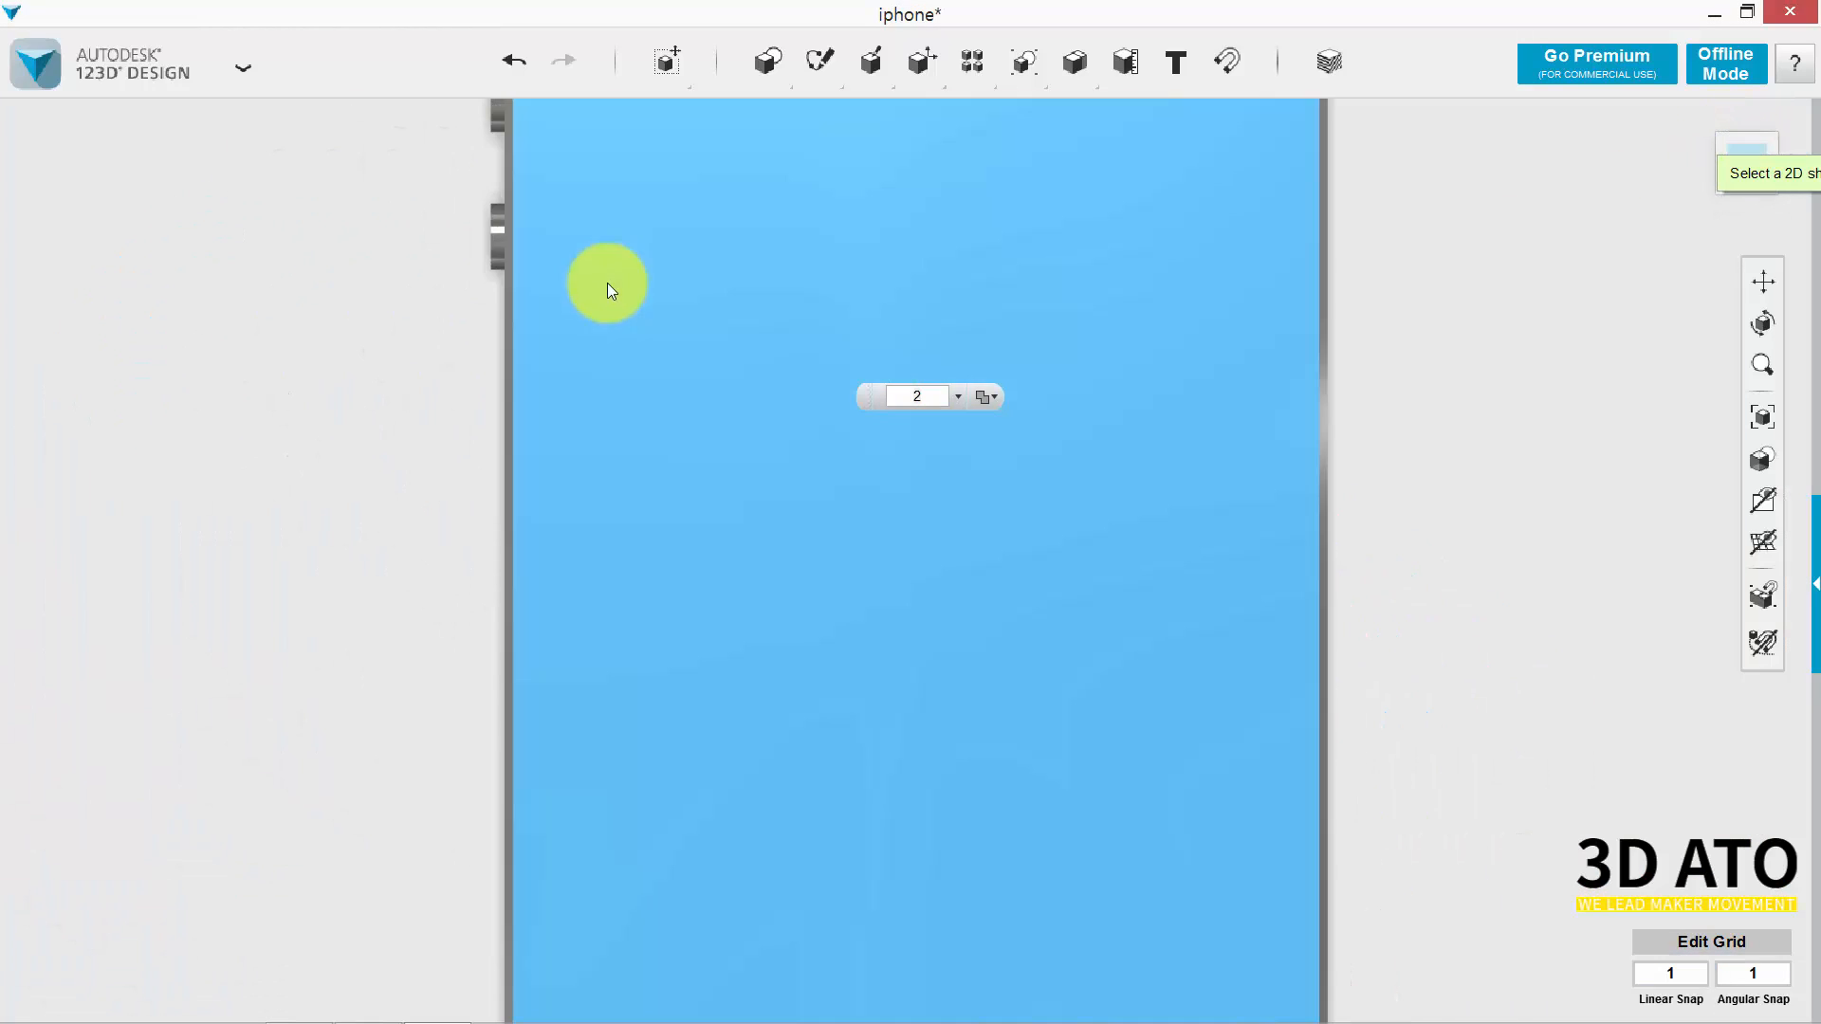
middle_drag(584, 731, 587, 730)
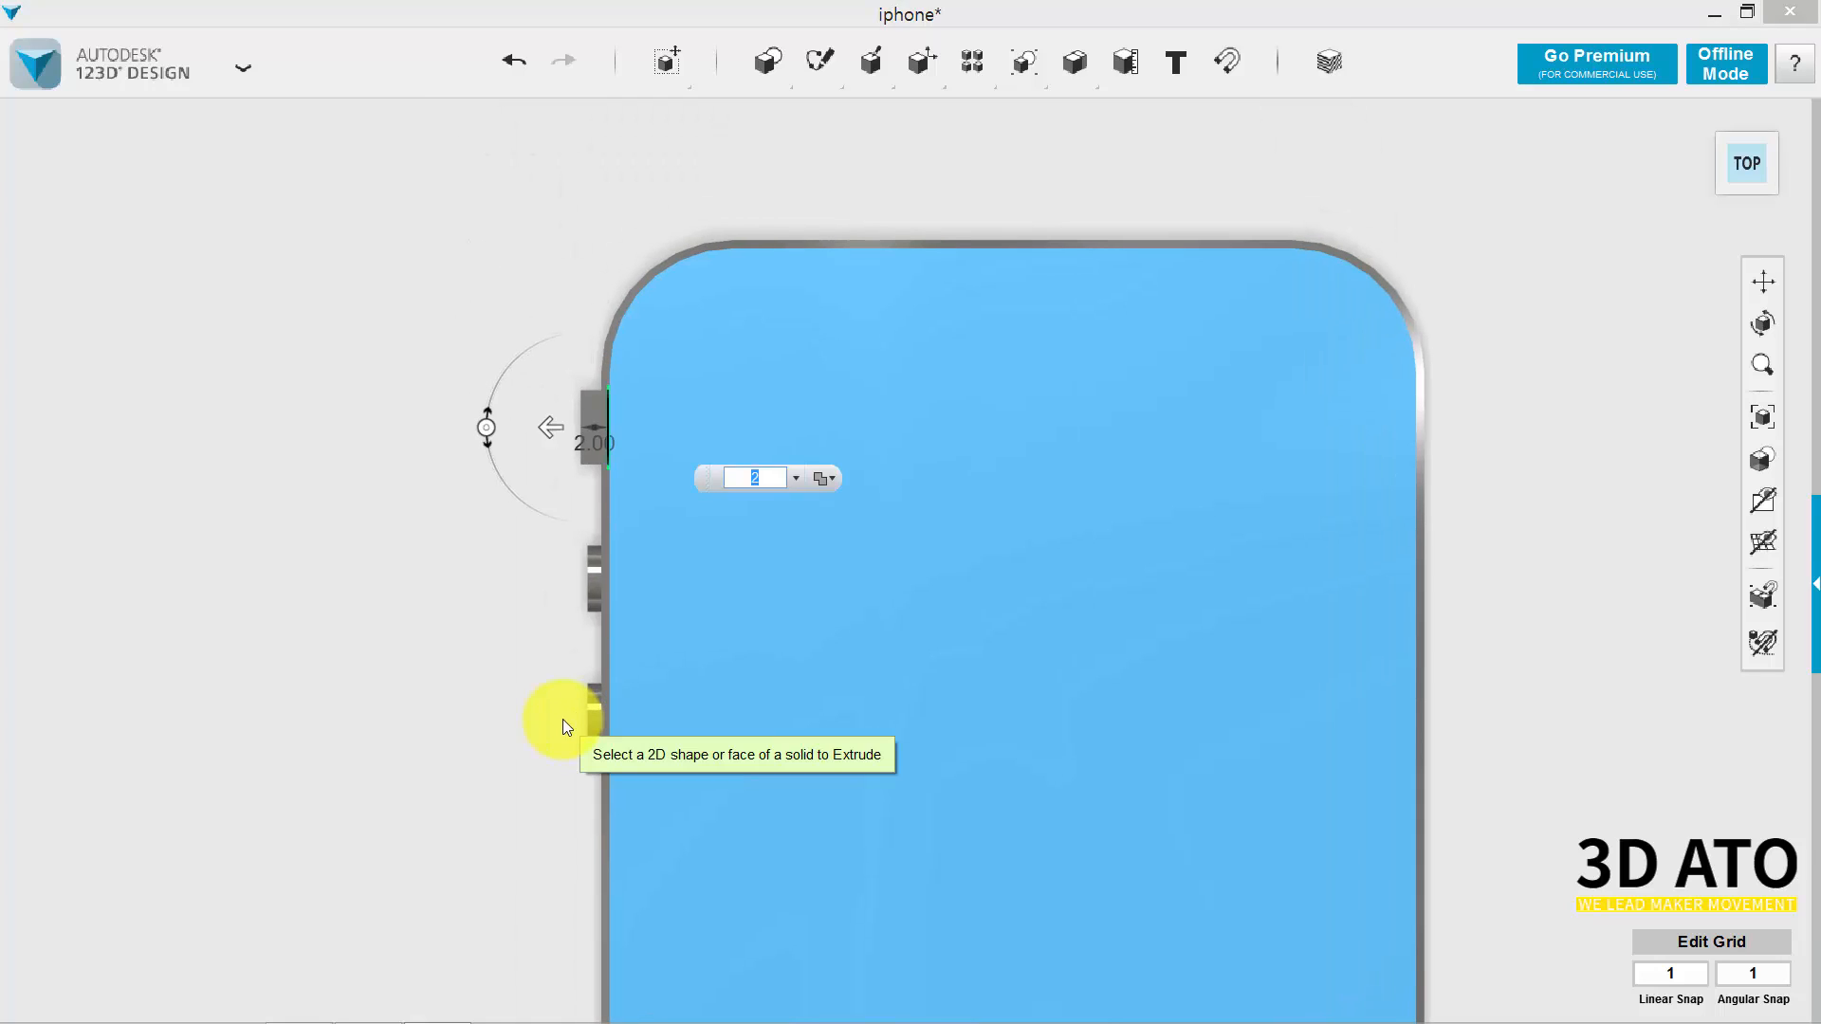
text(.5)
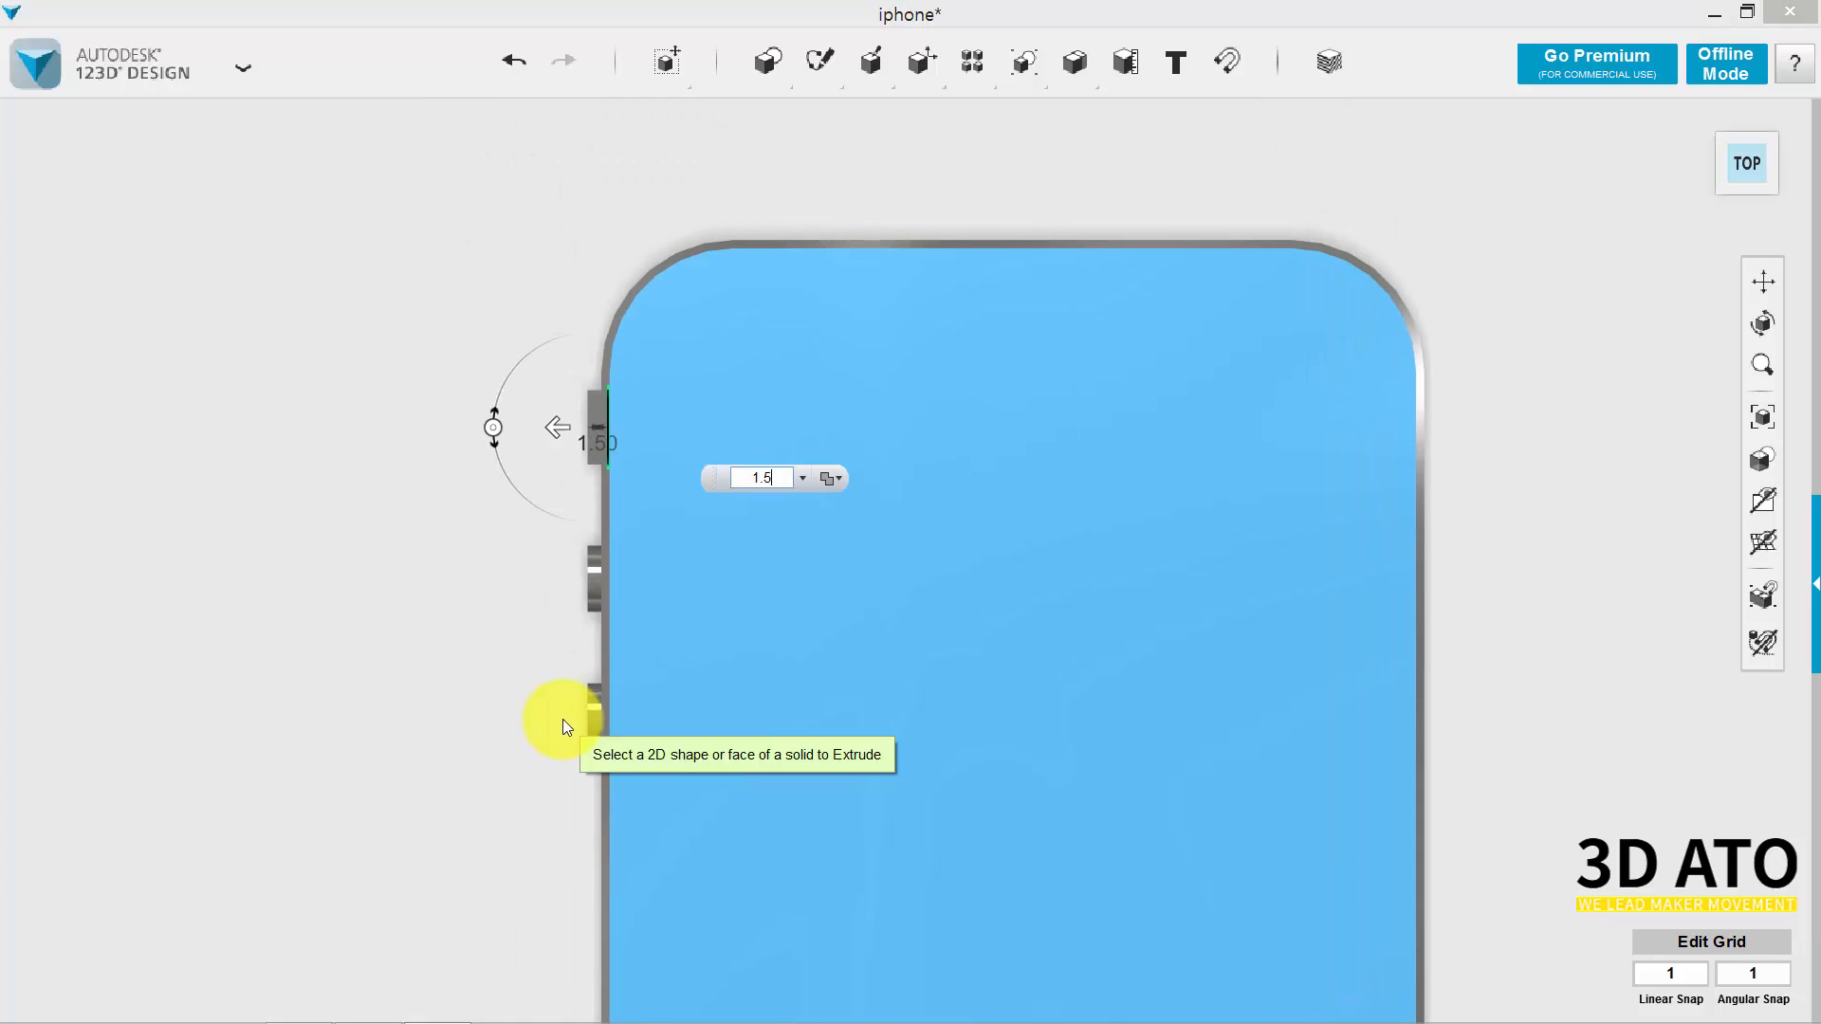
key(Return)
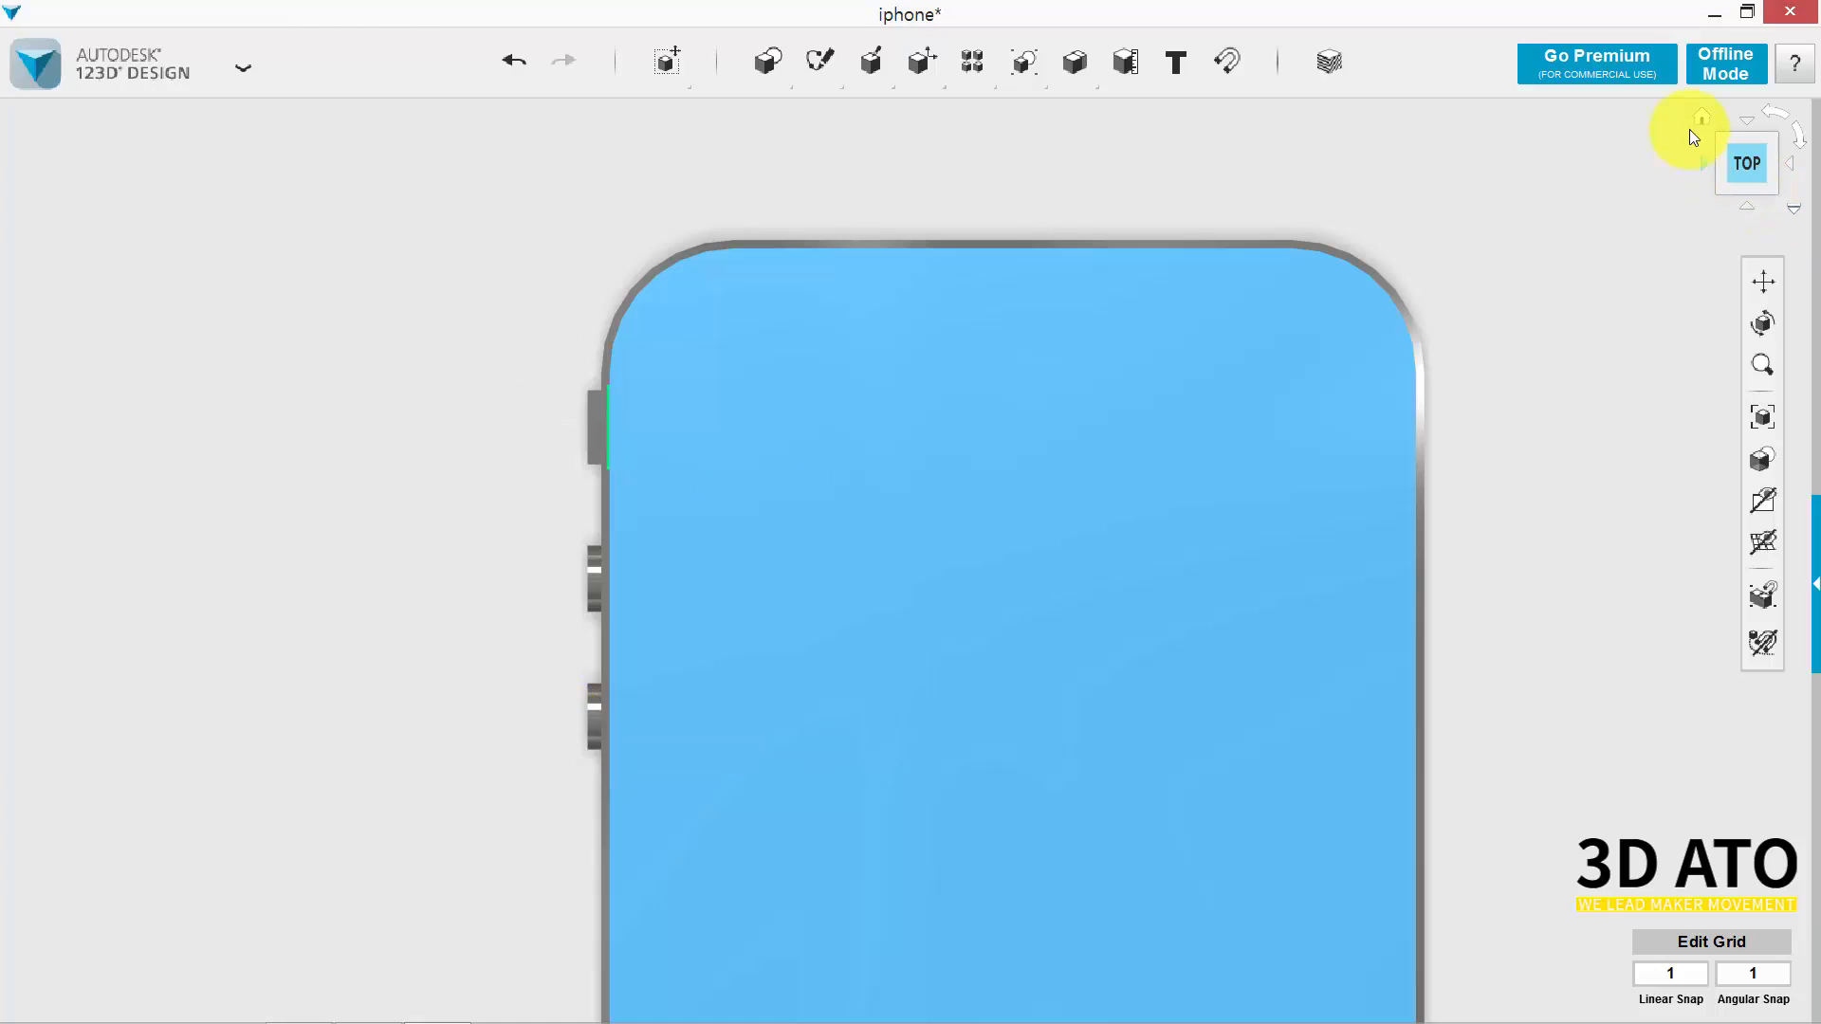
Hide all sketches in the phone model.
click(1700, 116)
right_drag(1400, 254, 1469, 238)
middle_drag(907, 293, 1083, 251)
right_drag(1083, 251, 1048, 306)
right_drag(40, 744, 80, 719)
click(1744, 172)
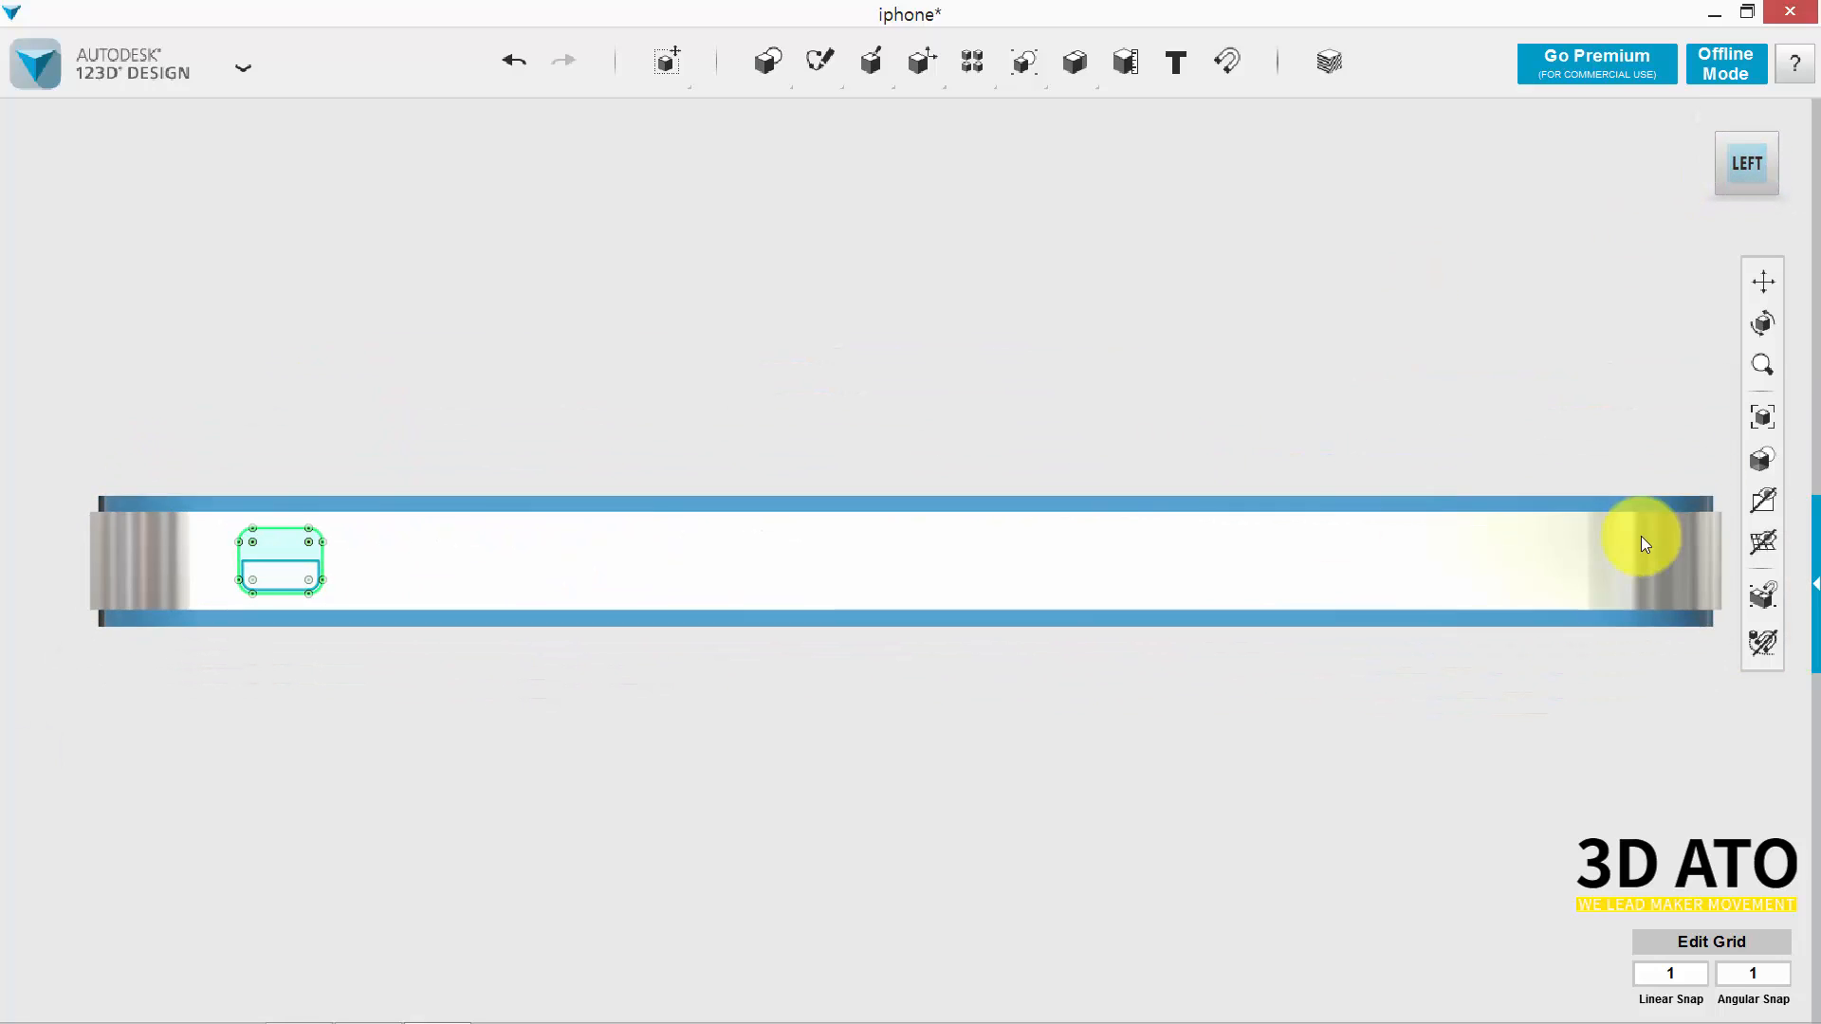
mouse_move(1772, 512)
click(1706, 588)
Apply the Gold material with a dark #1C1C1C colour overlay to the phone's blue body.
mouse_move(1281, 346)
right_down()
mouse_move(1168, 387)
mouse_move(1577, 237)
right_up()
click(1329, 61)
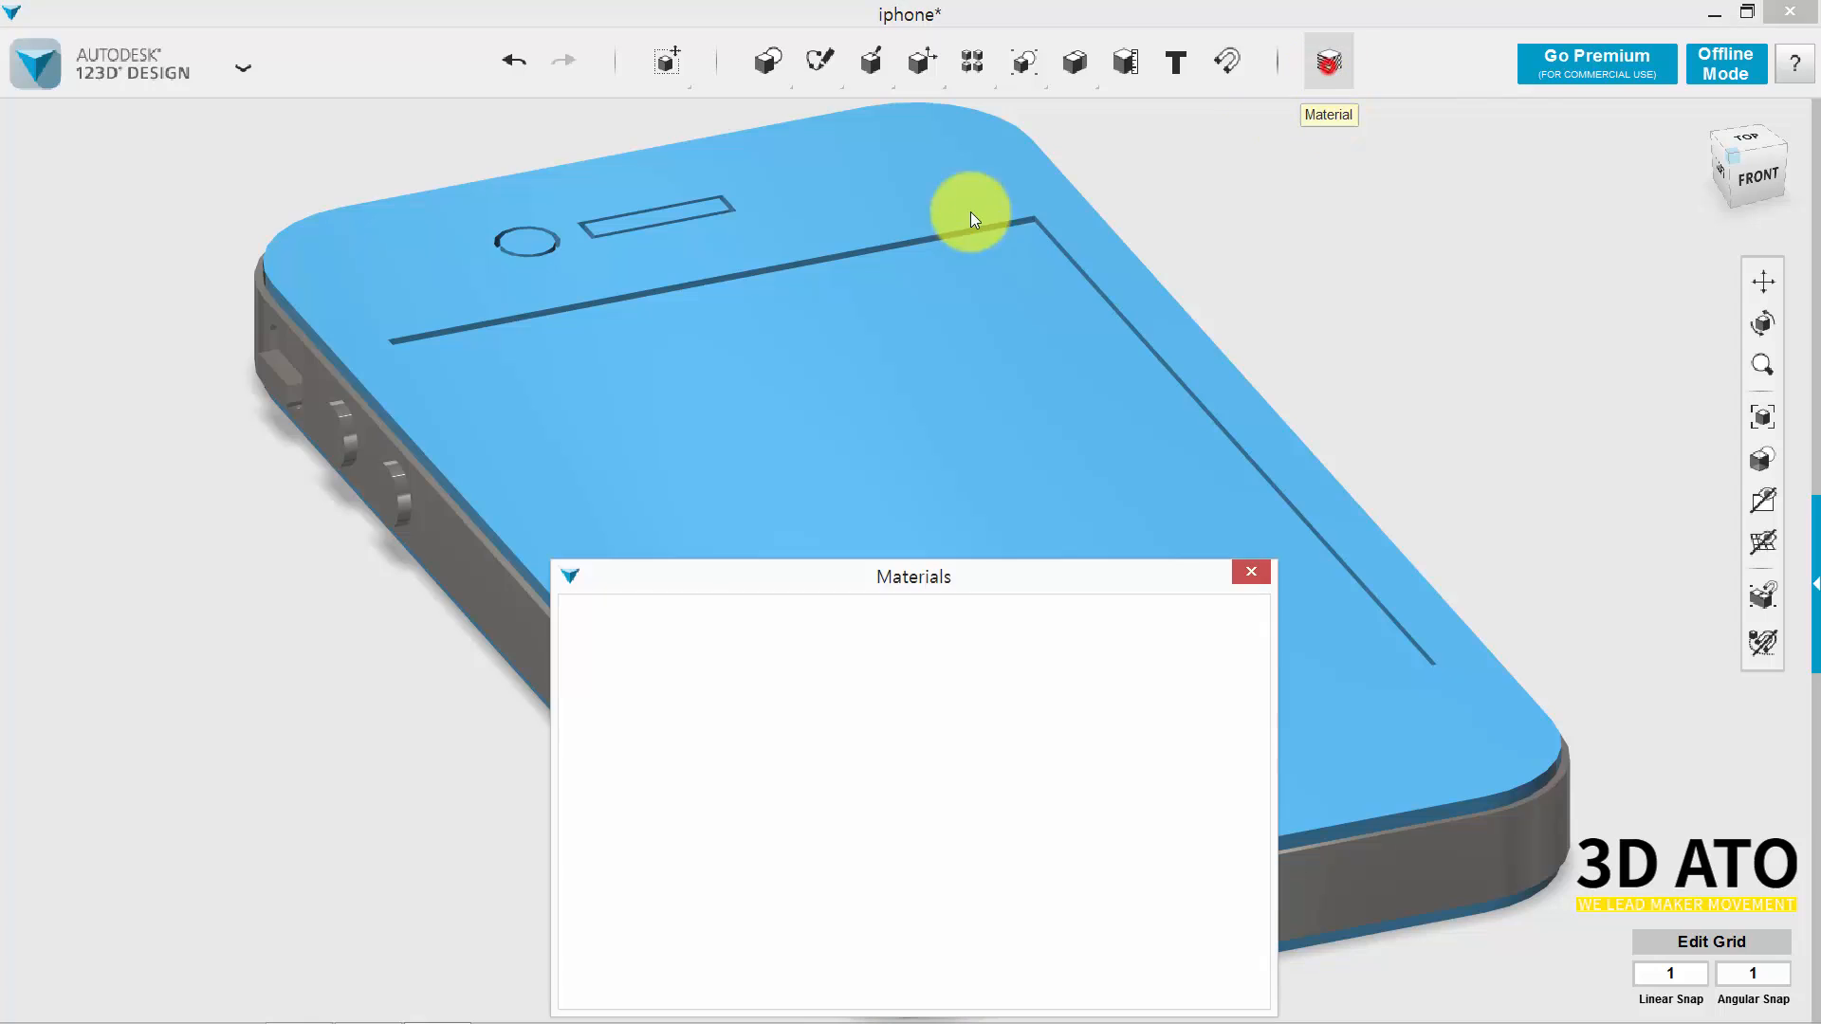
click(886, 208)
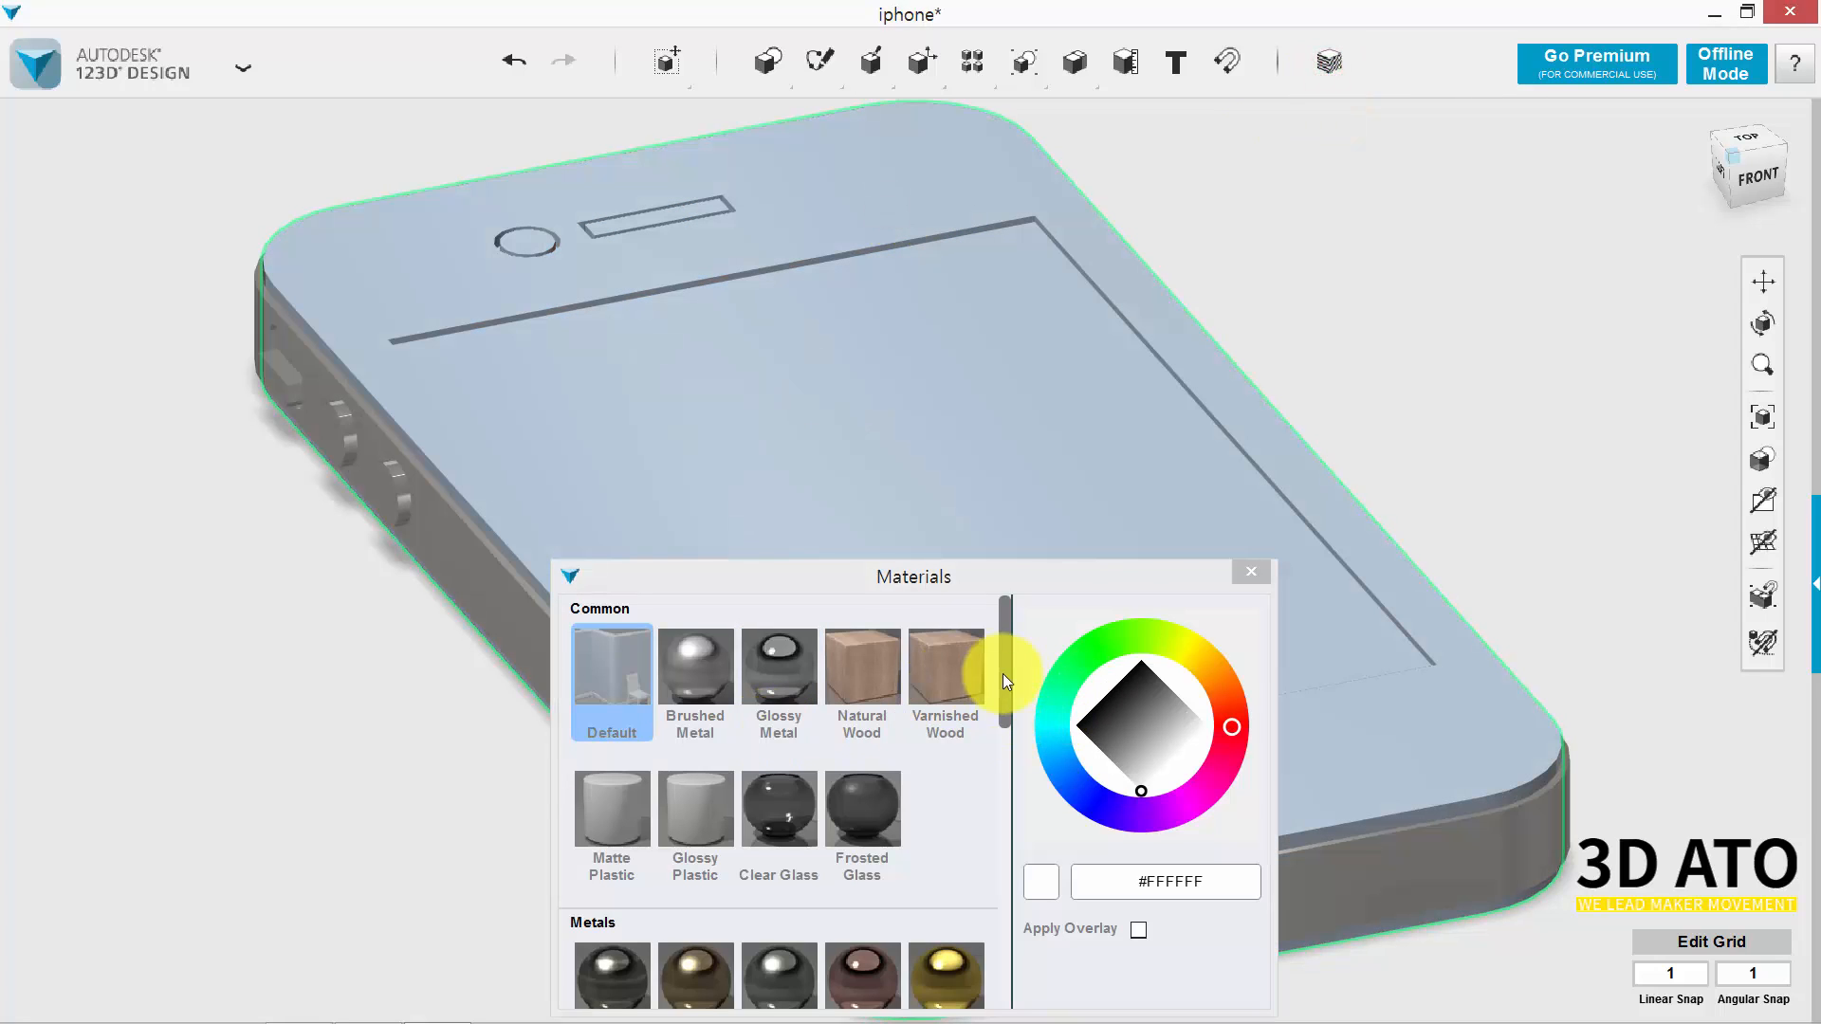
scroll(1006, 725, down, 3)
click(944, 816)
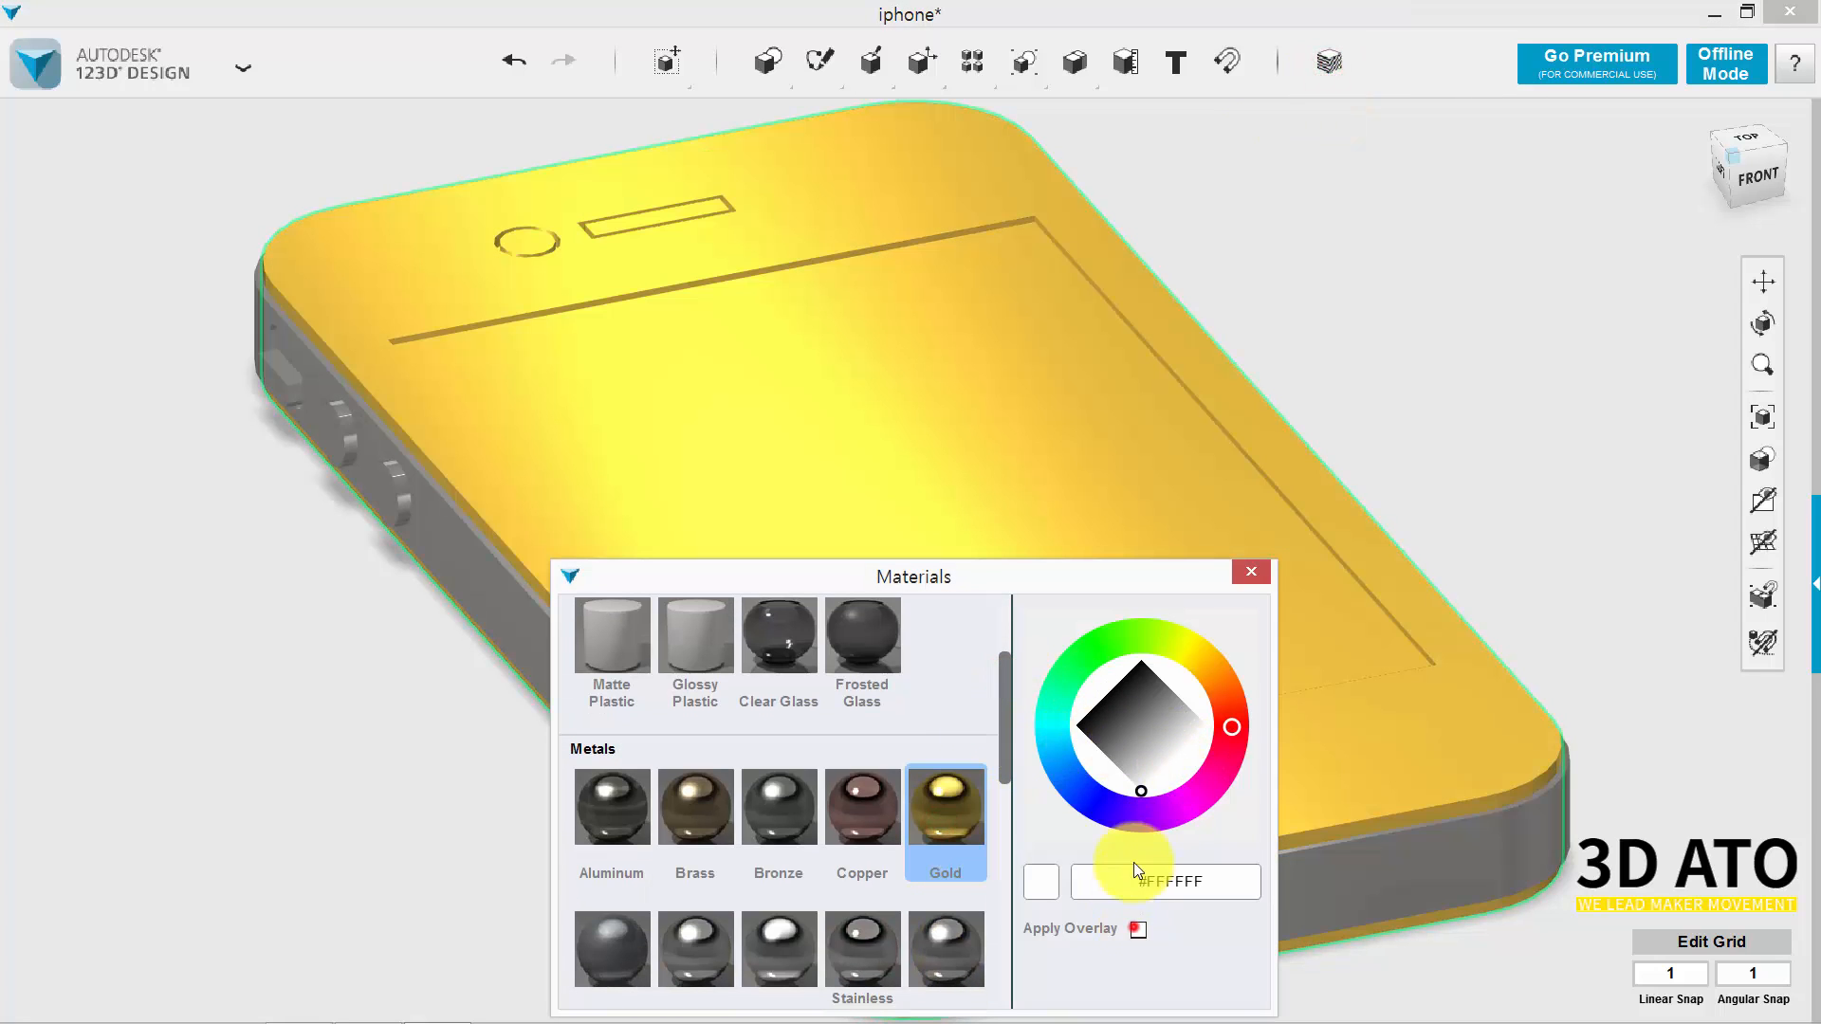
drag(1142, 707, 1141, 670)
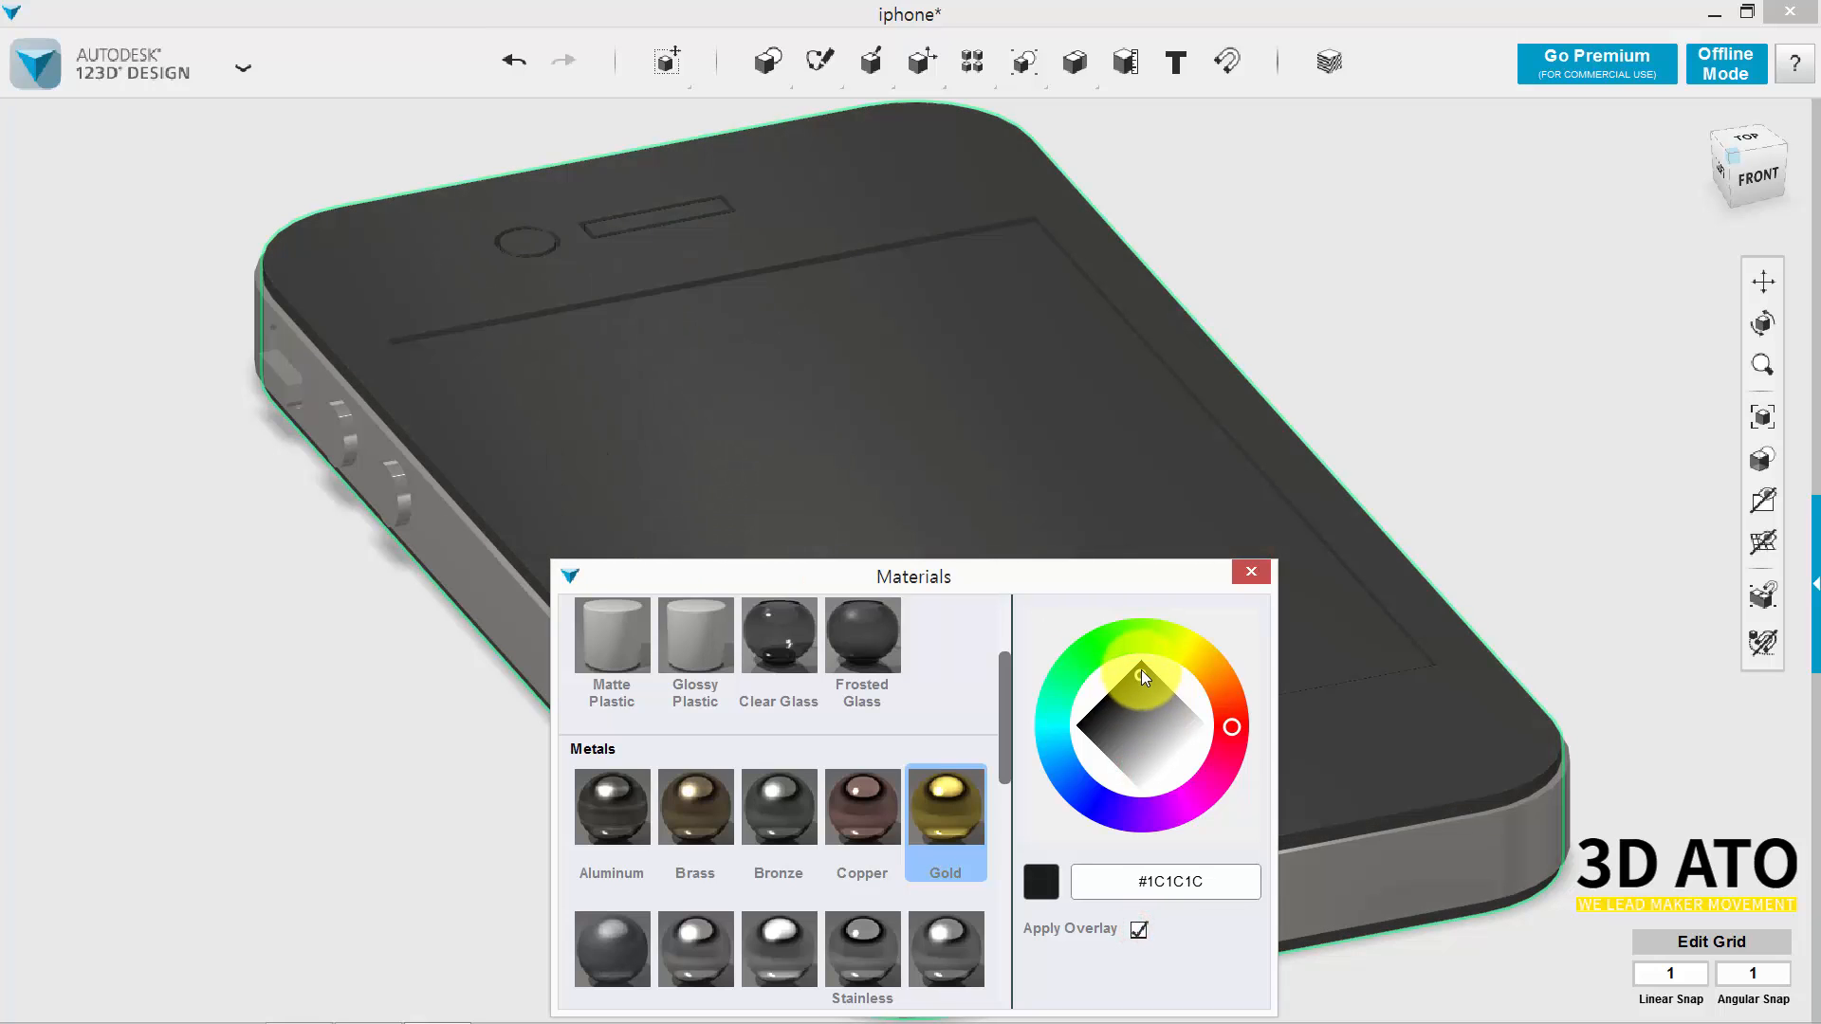
click(1266, 564)
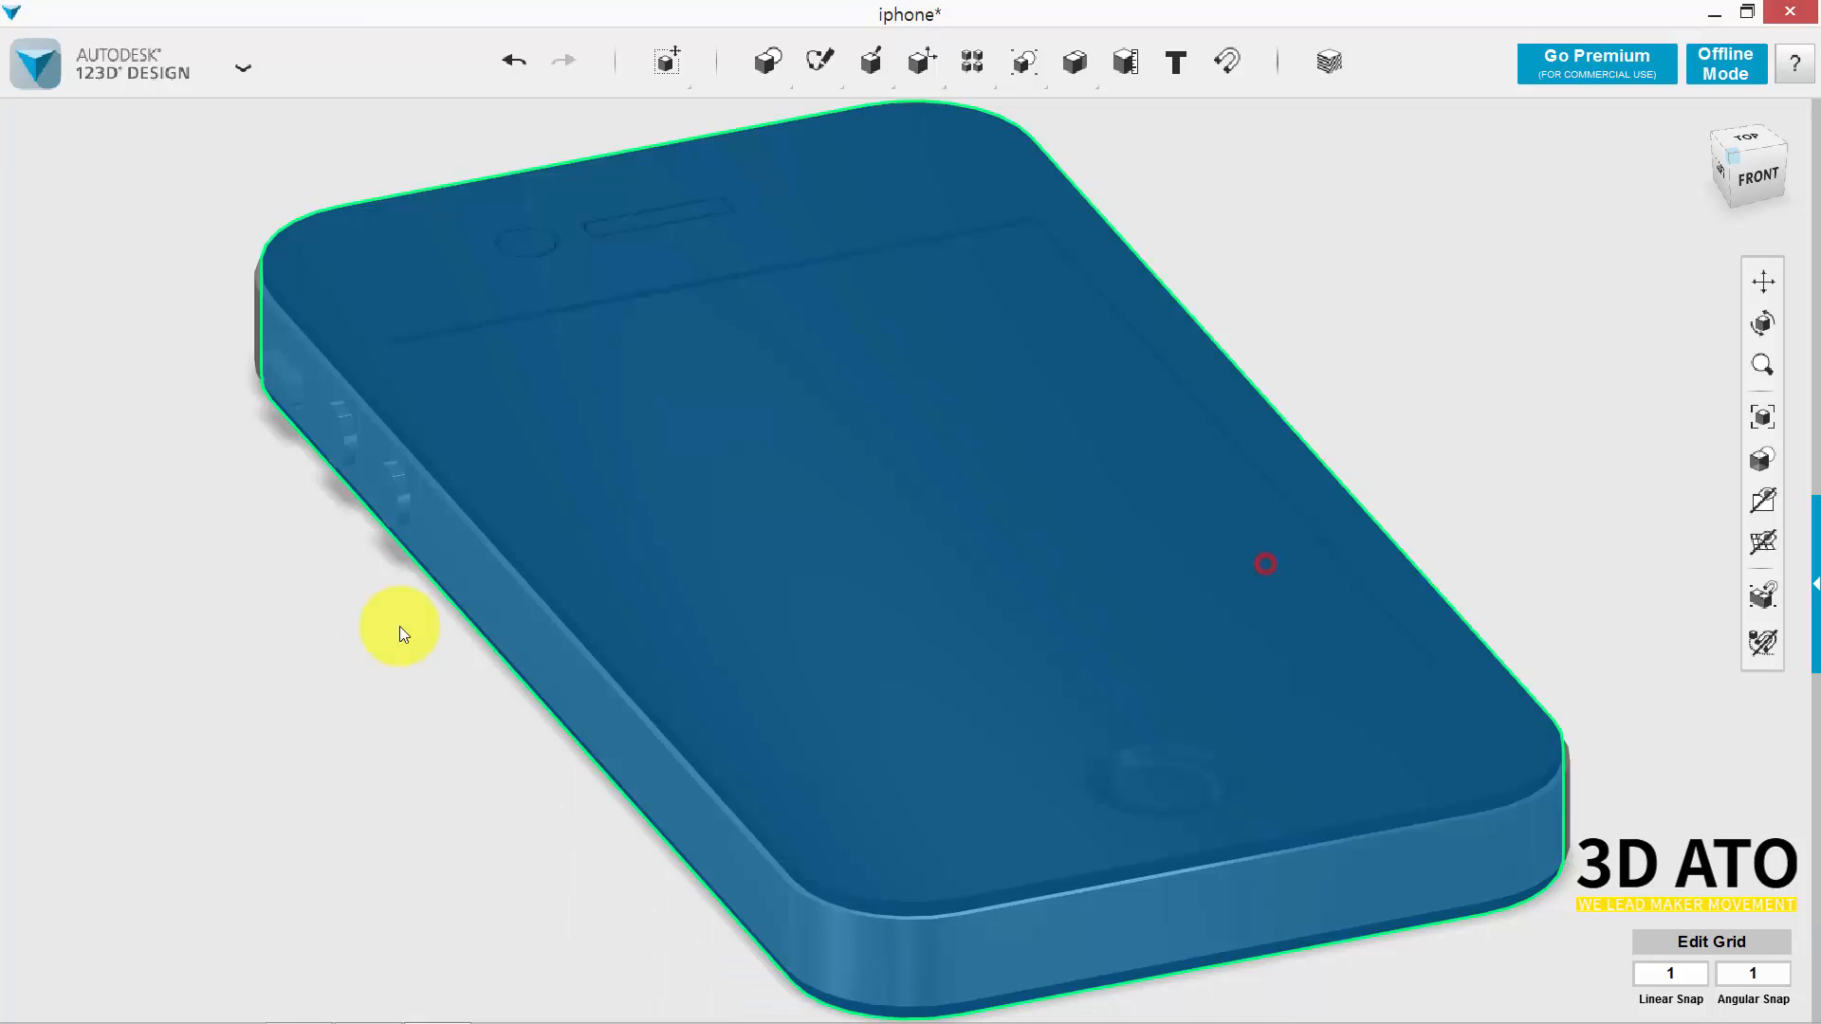
click(332, 676)
Place a rectangle of length 3 and width 22 at the centre of the metal frame's front edge face.
scroll(253, 702, down, 5)
middle_drag(260, 752, 736, 565)
right_drag(704, 605, 793, 601)
right_drag(1688, 431, 1610, 467)
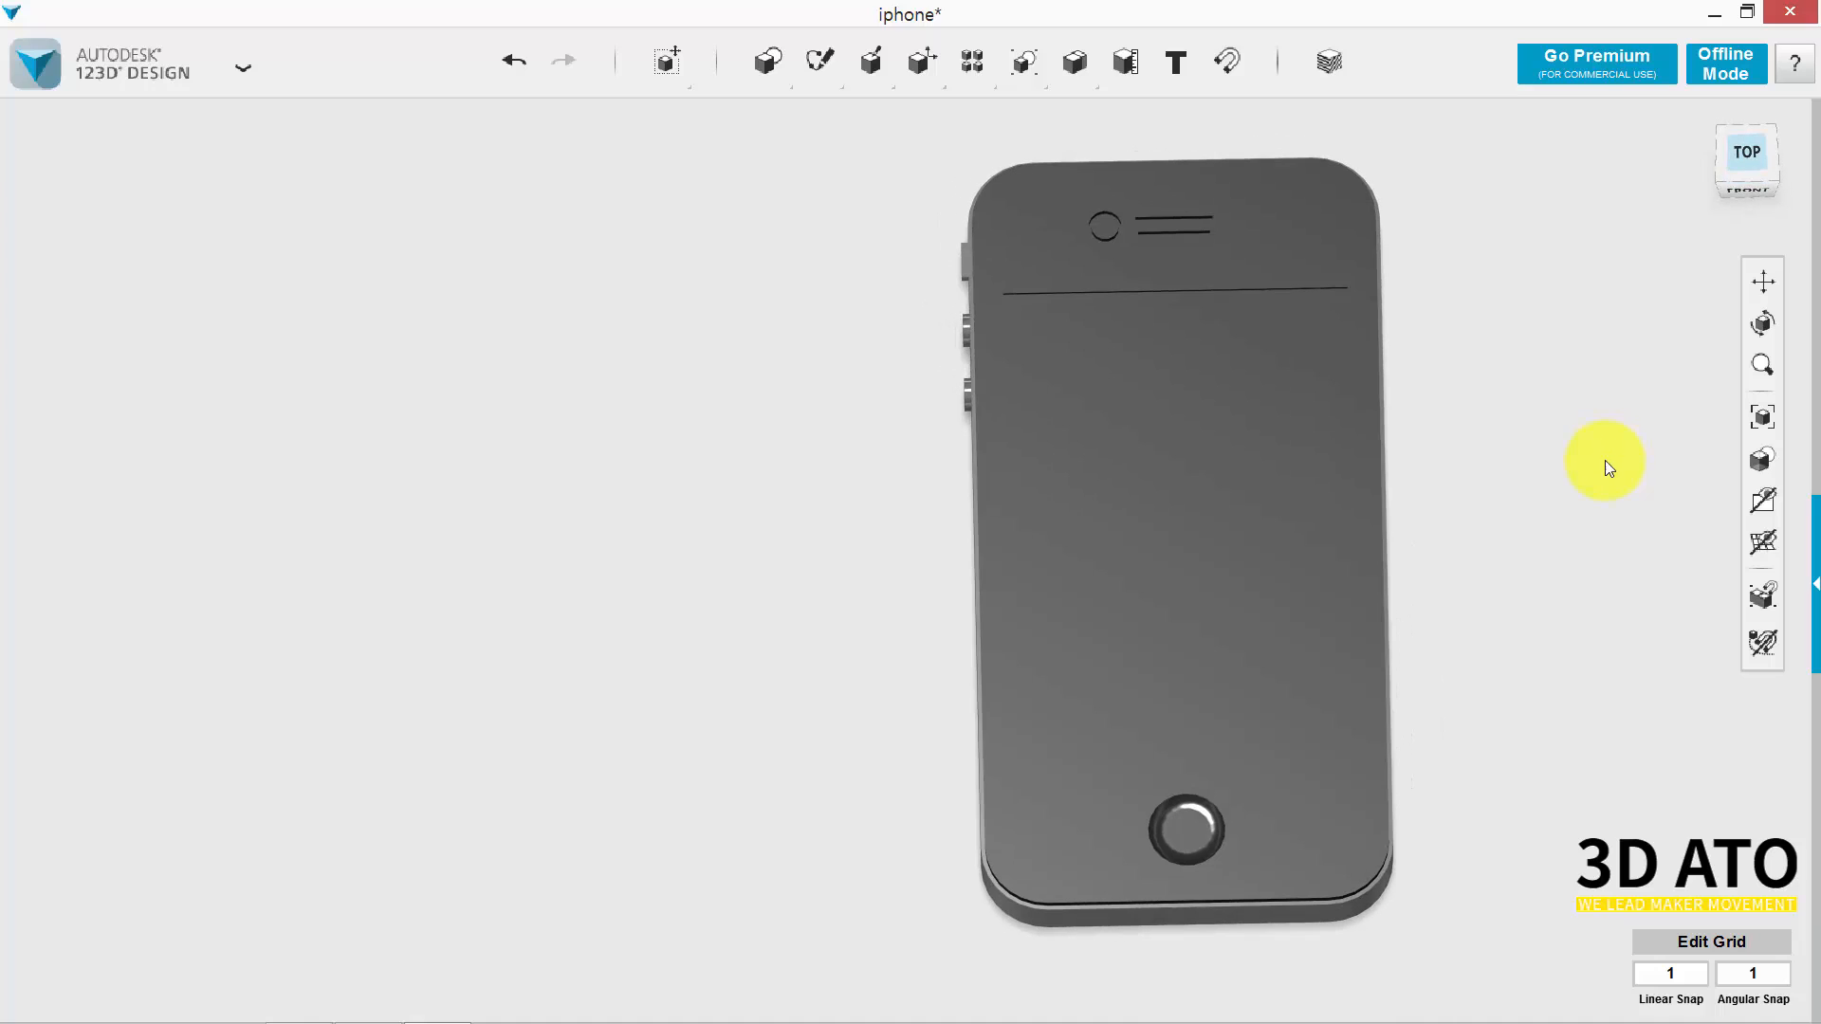
click(1743, 192)
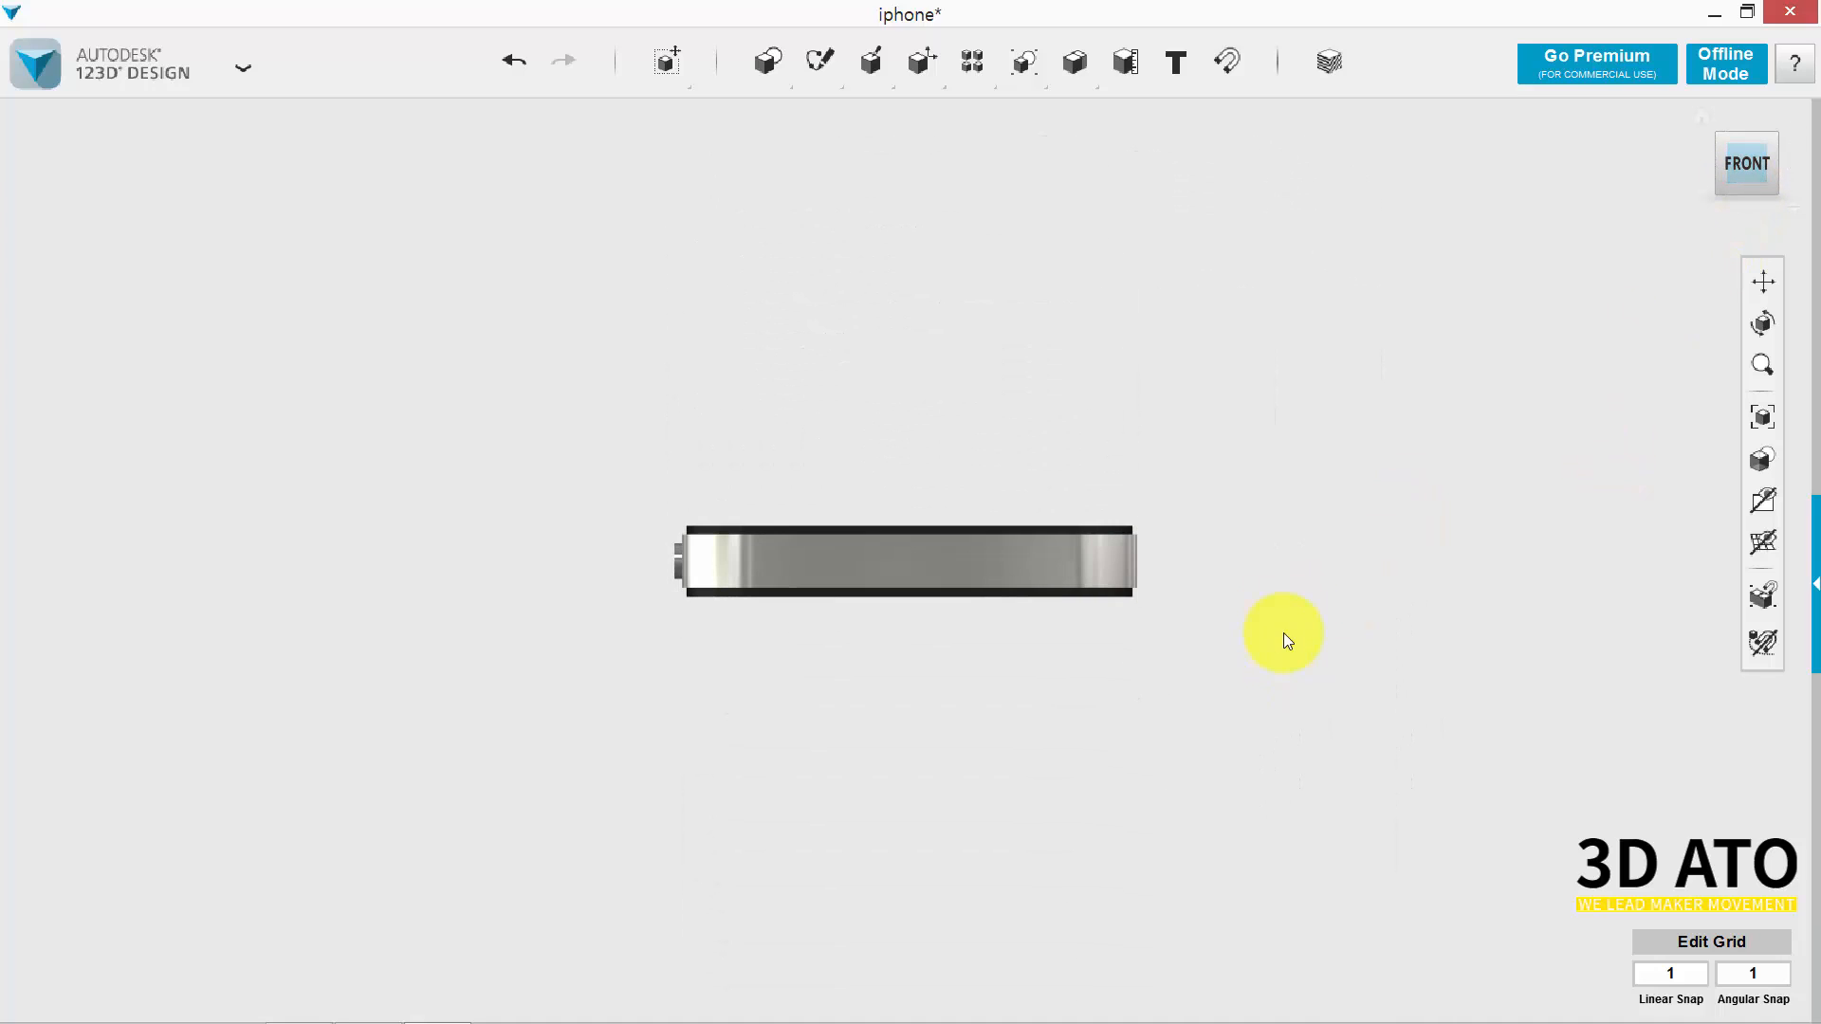
scroll(1233, 650, up, 3)
middle_drag(1227, 658, 1461, 826)
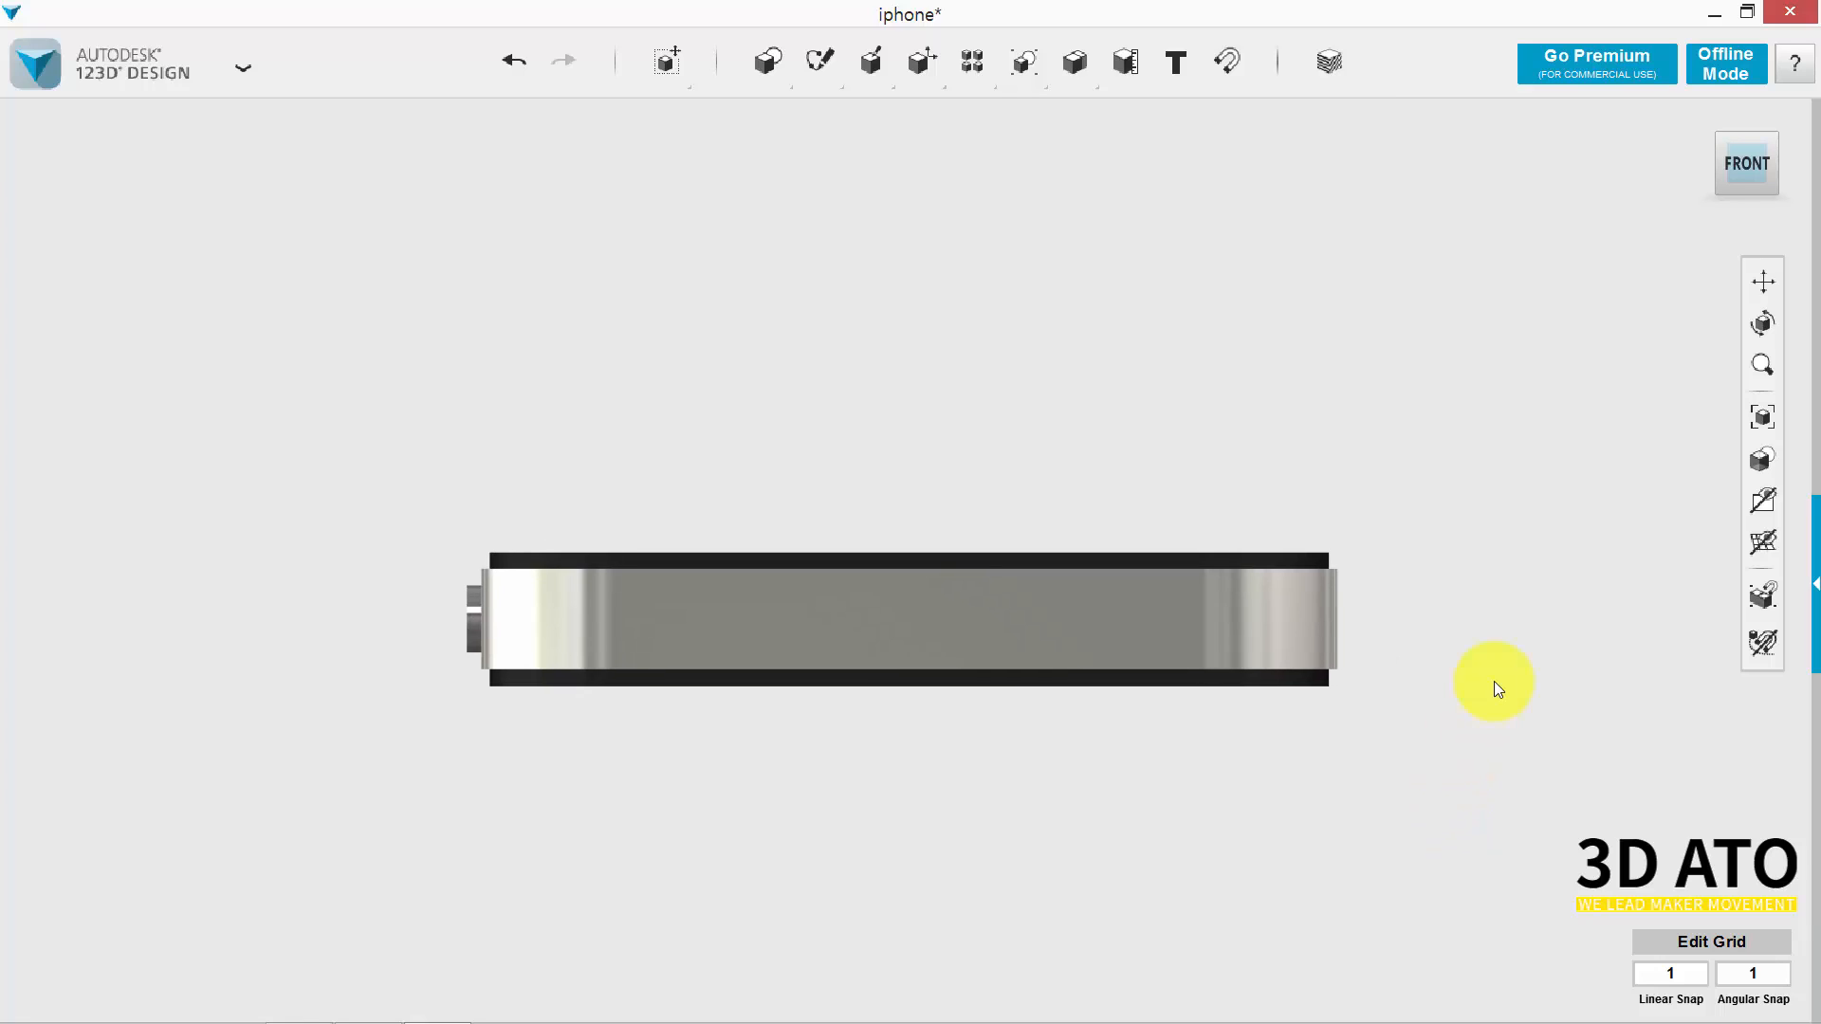
mouse_move(825, 86)
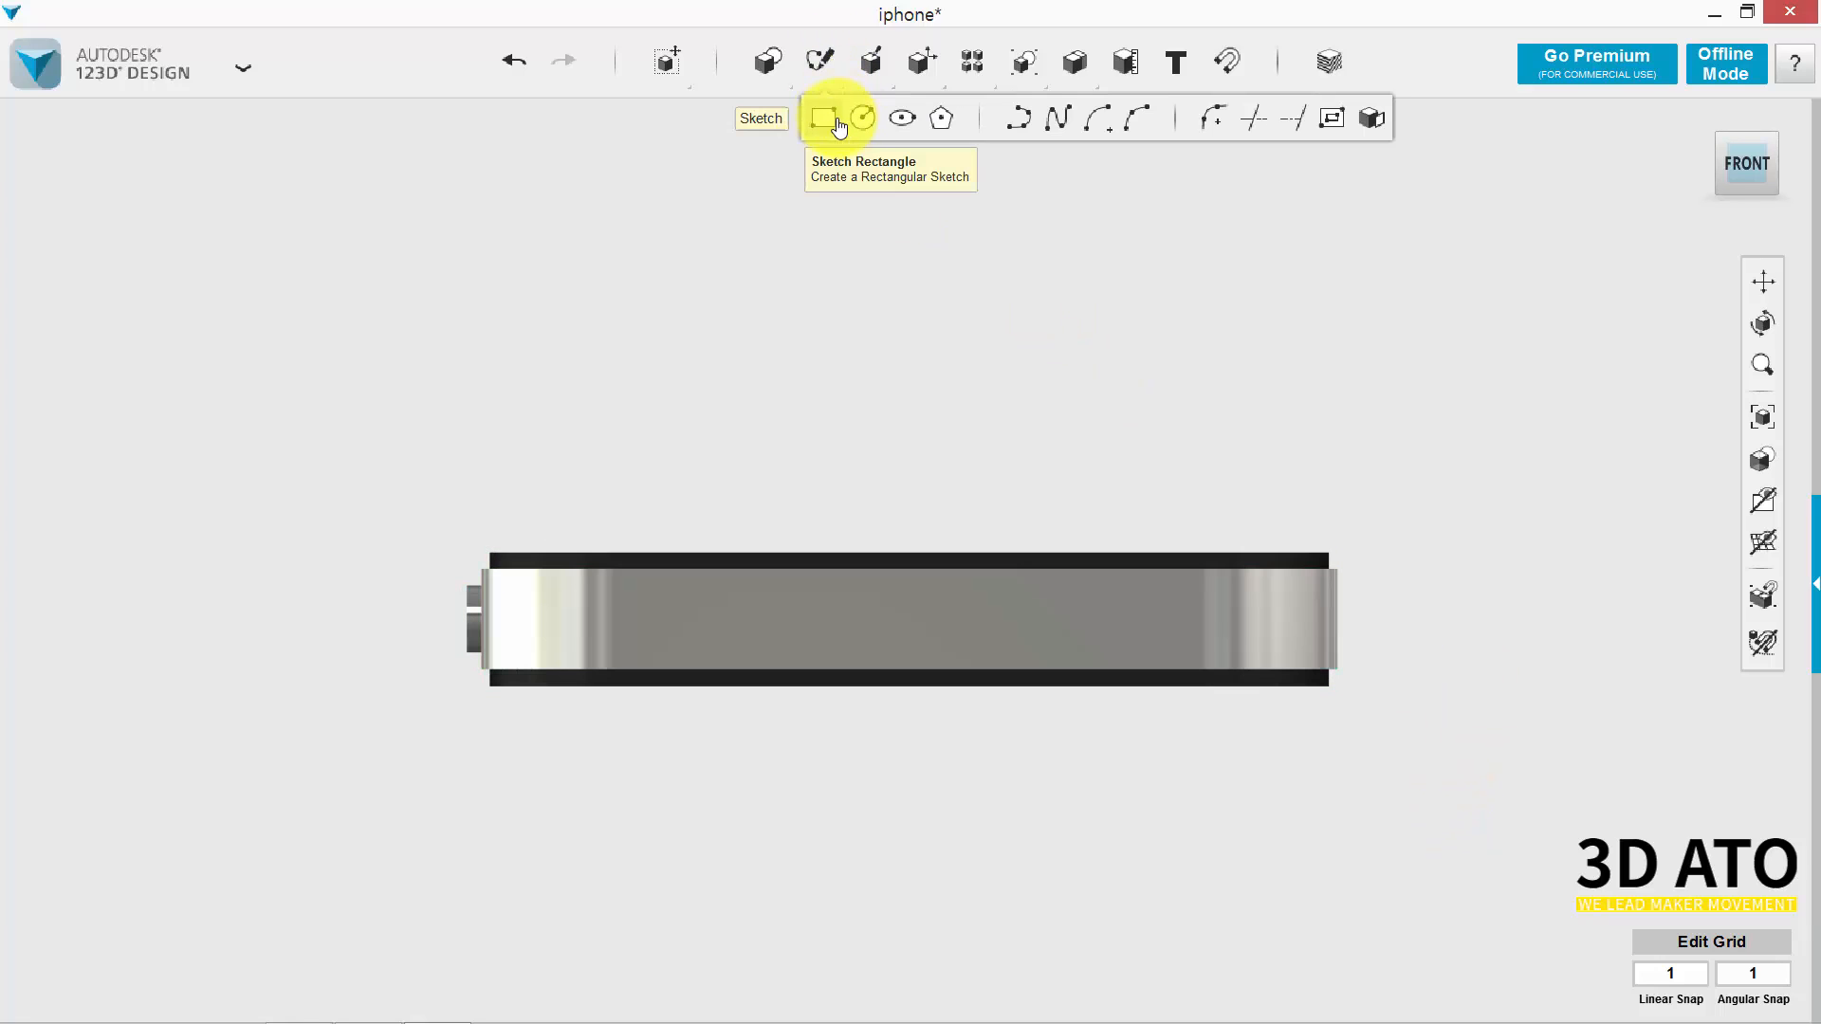
mouse_move(787, 58)
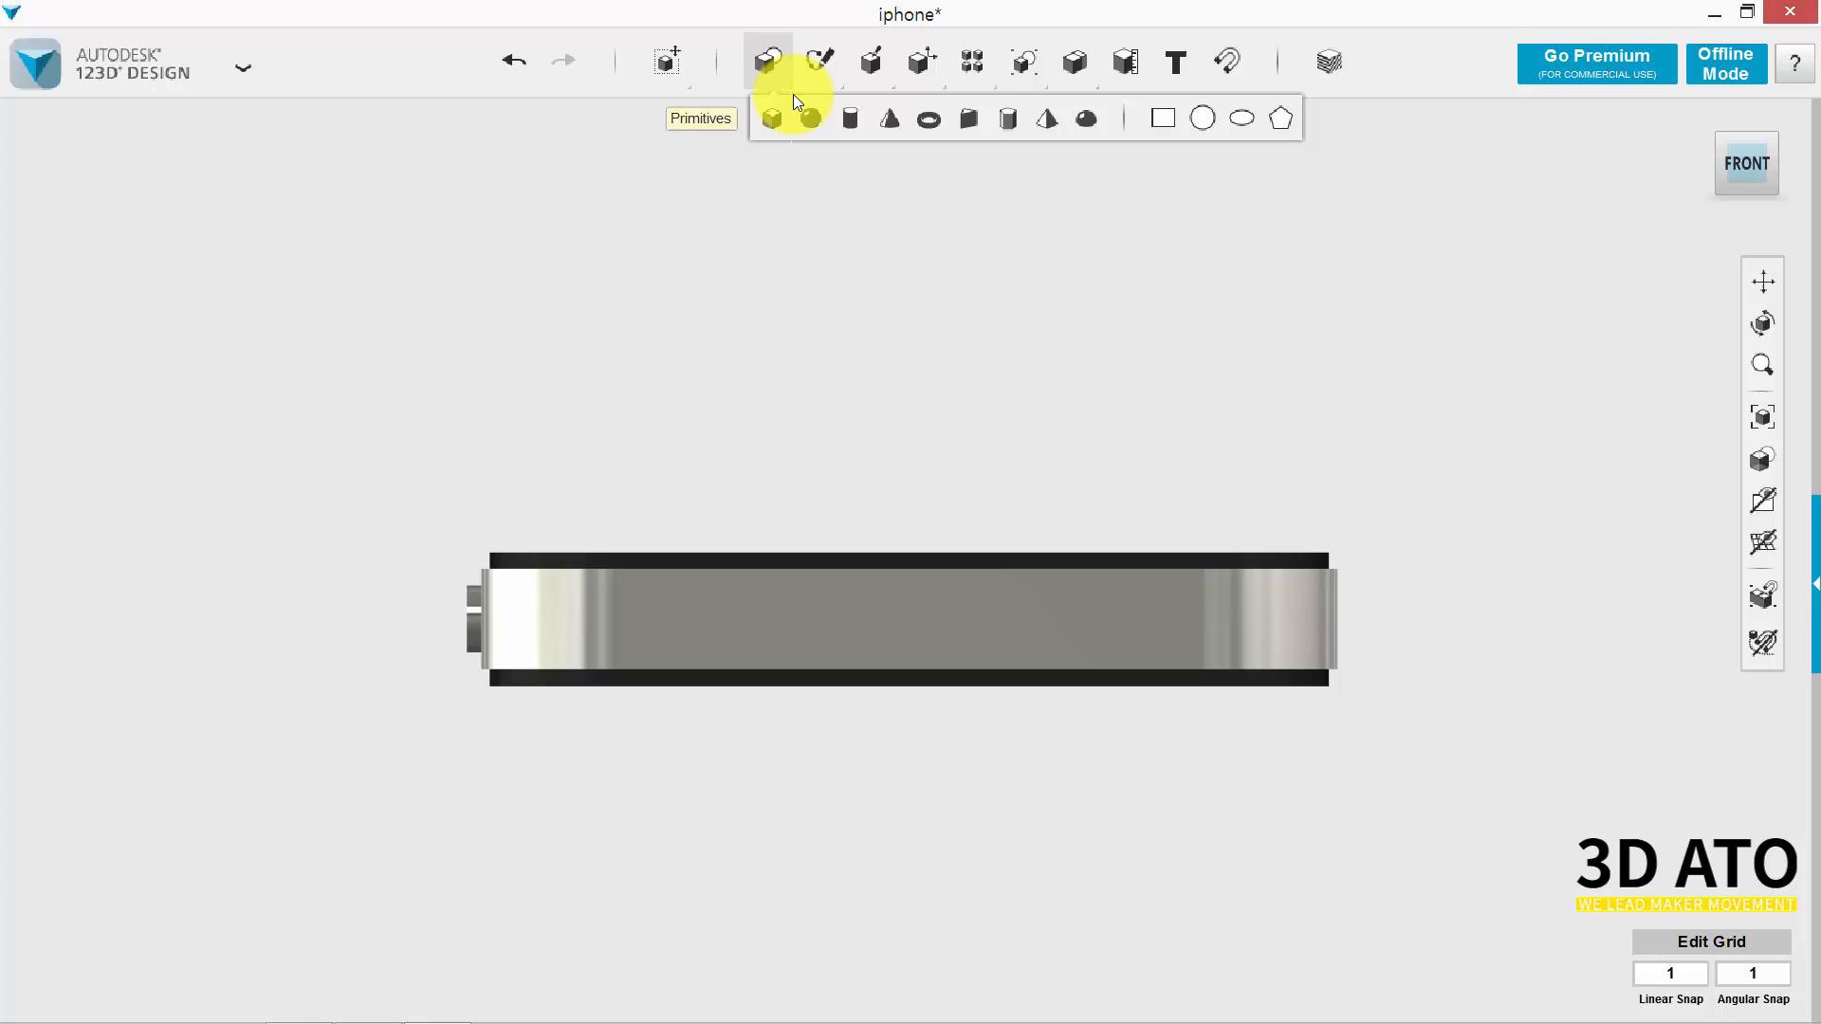
click(1176, 121)
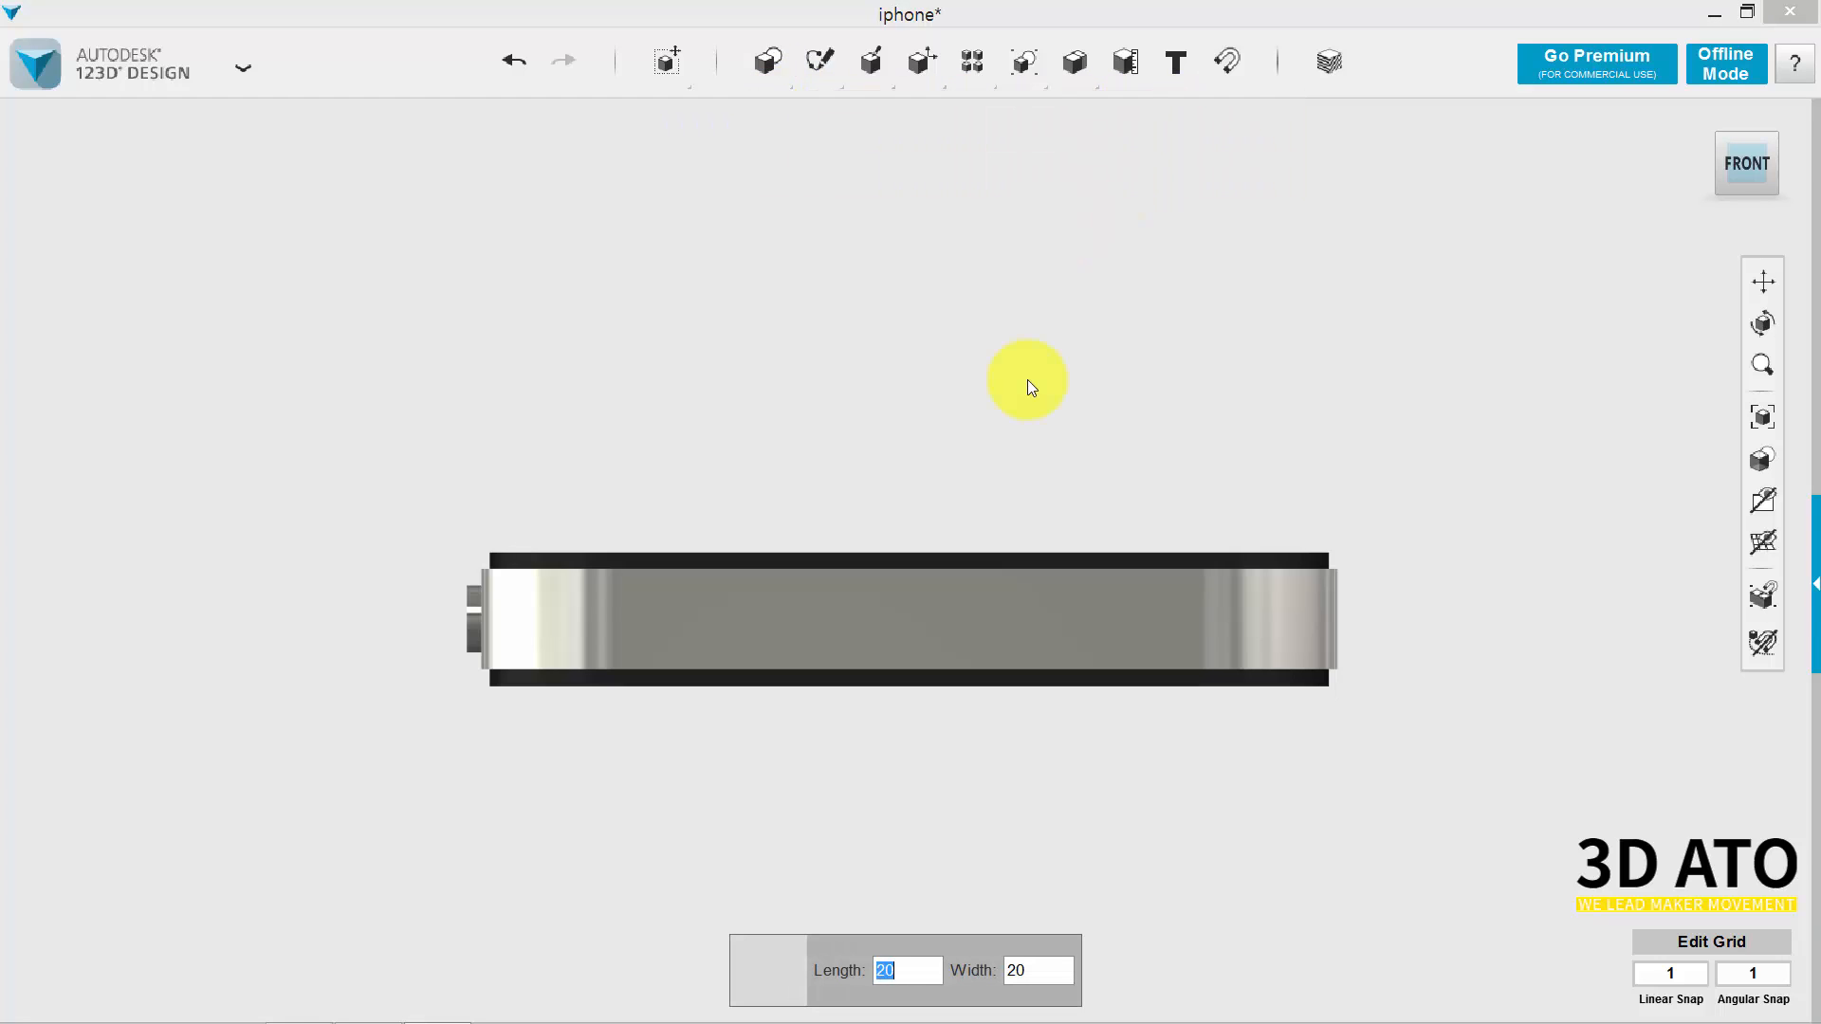
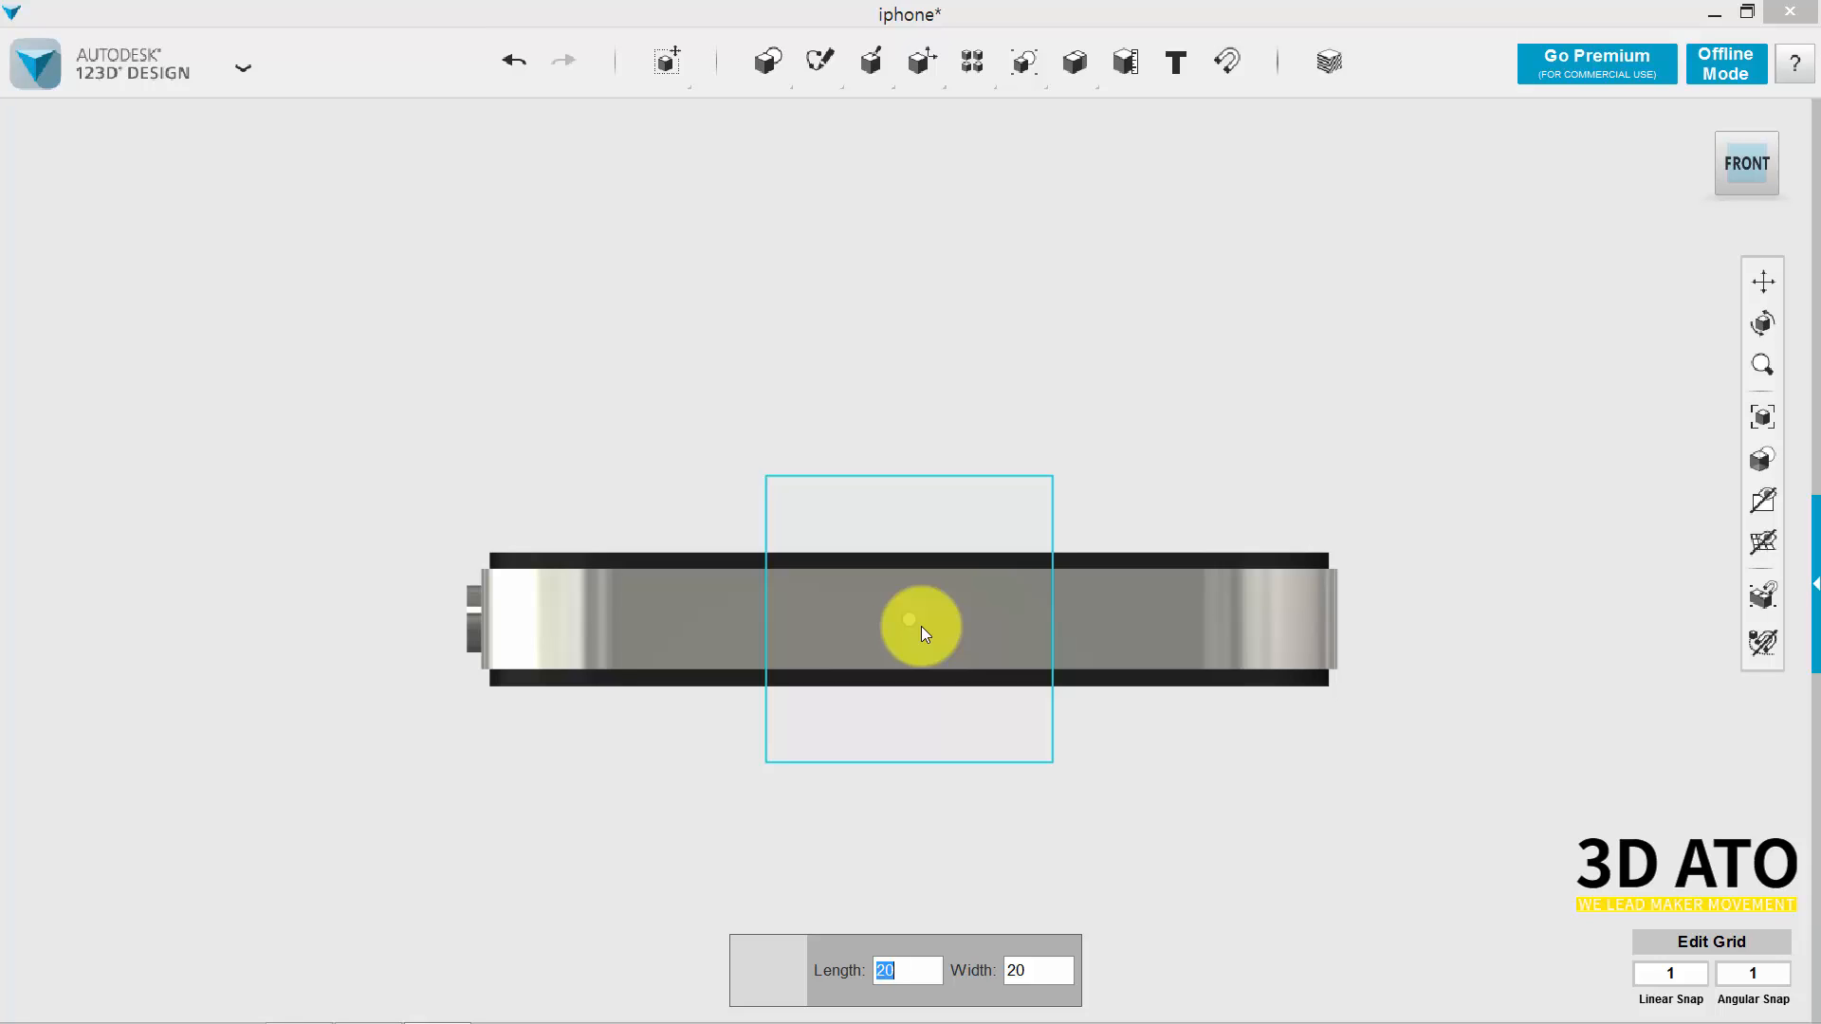
text(3)
key(Tab)
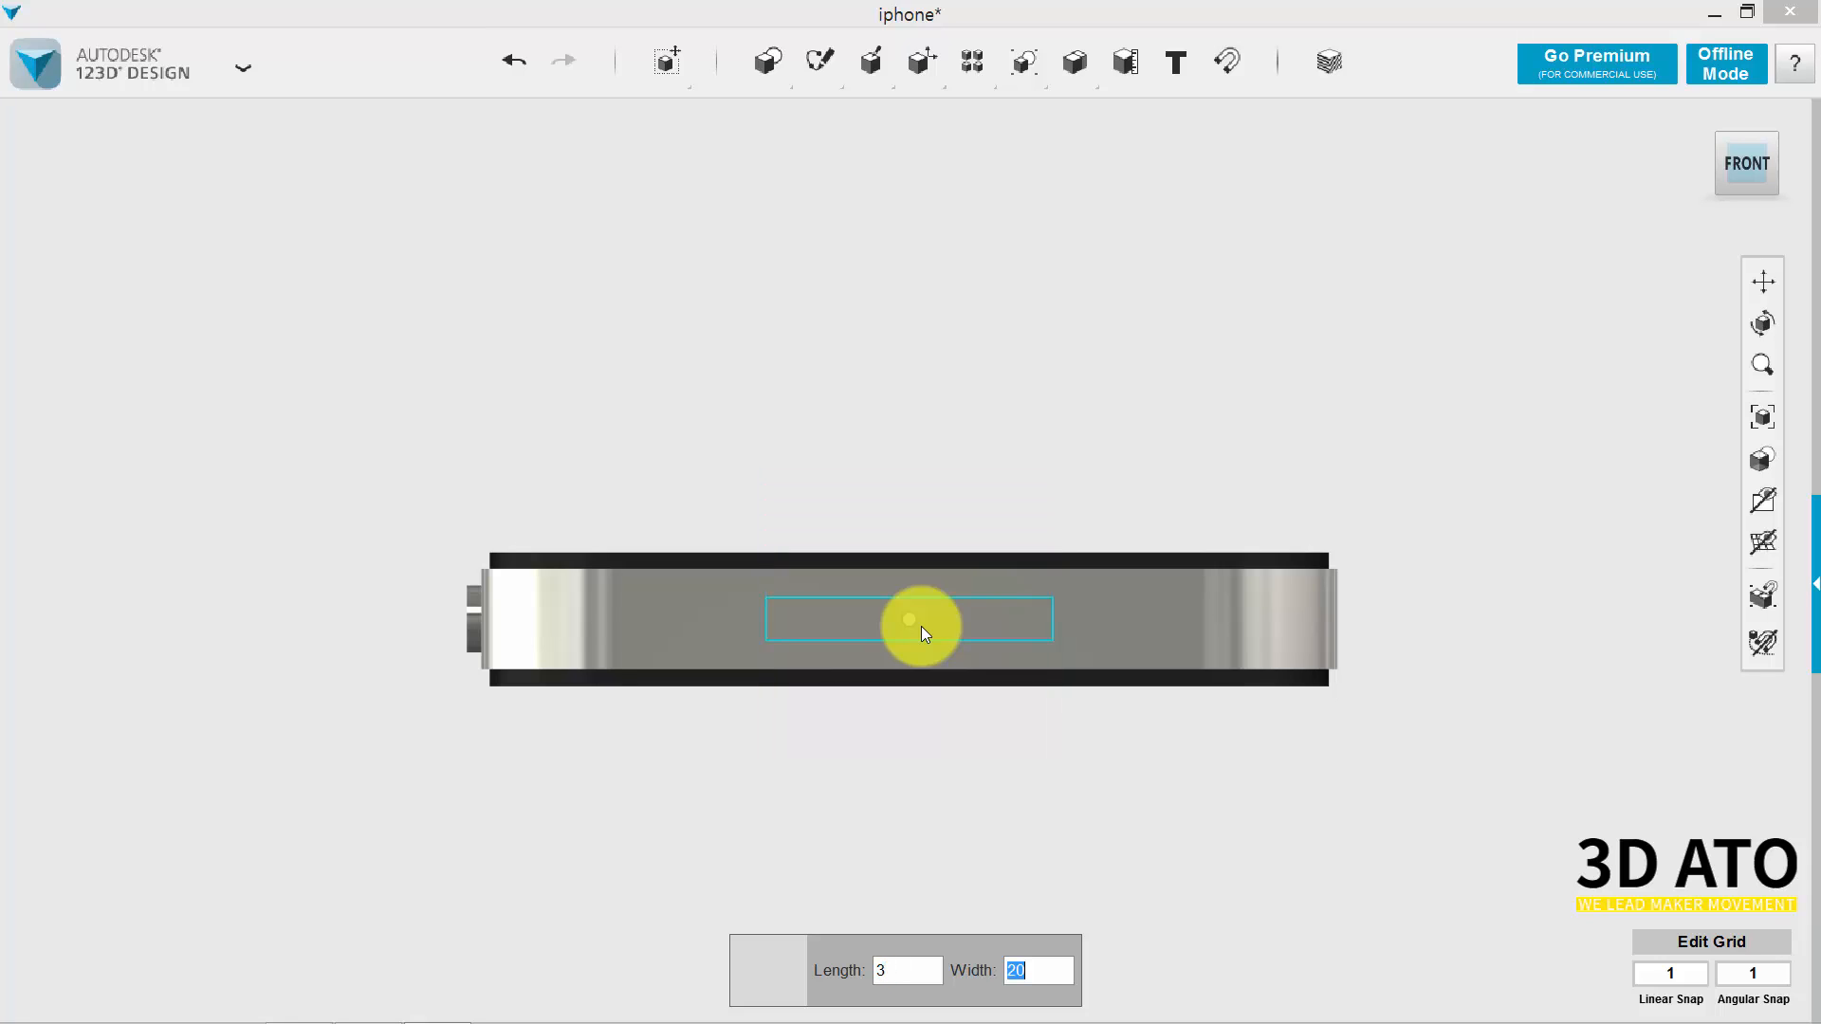
text(22)
key(Return)
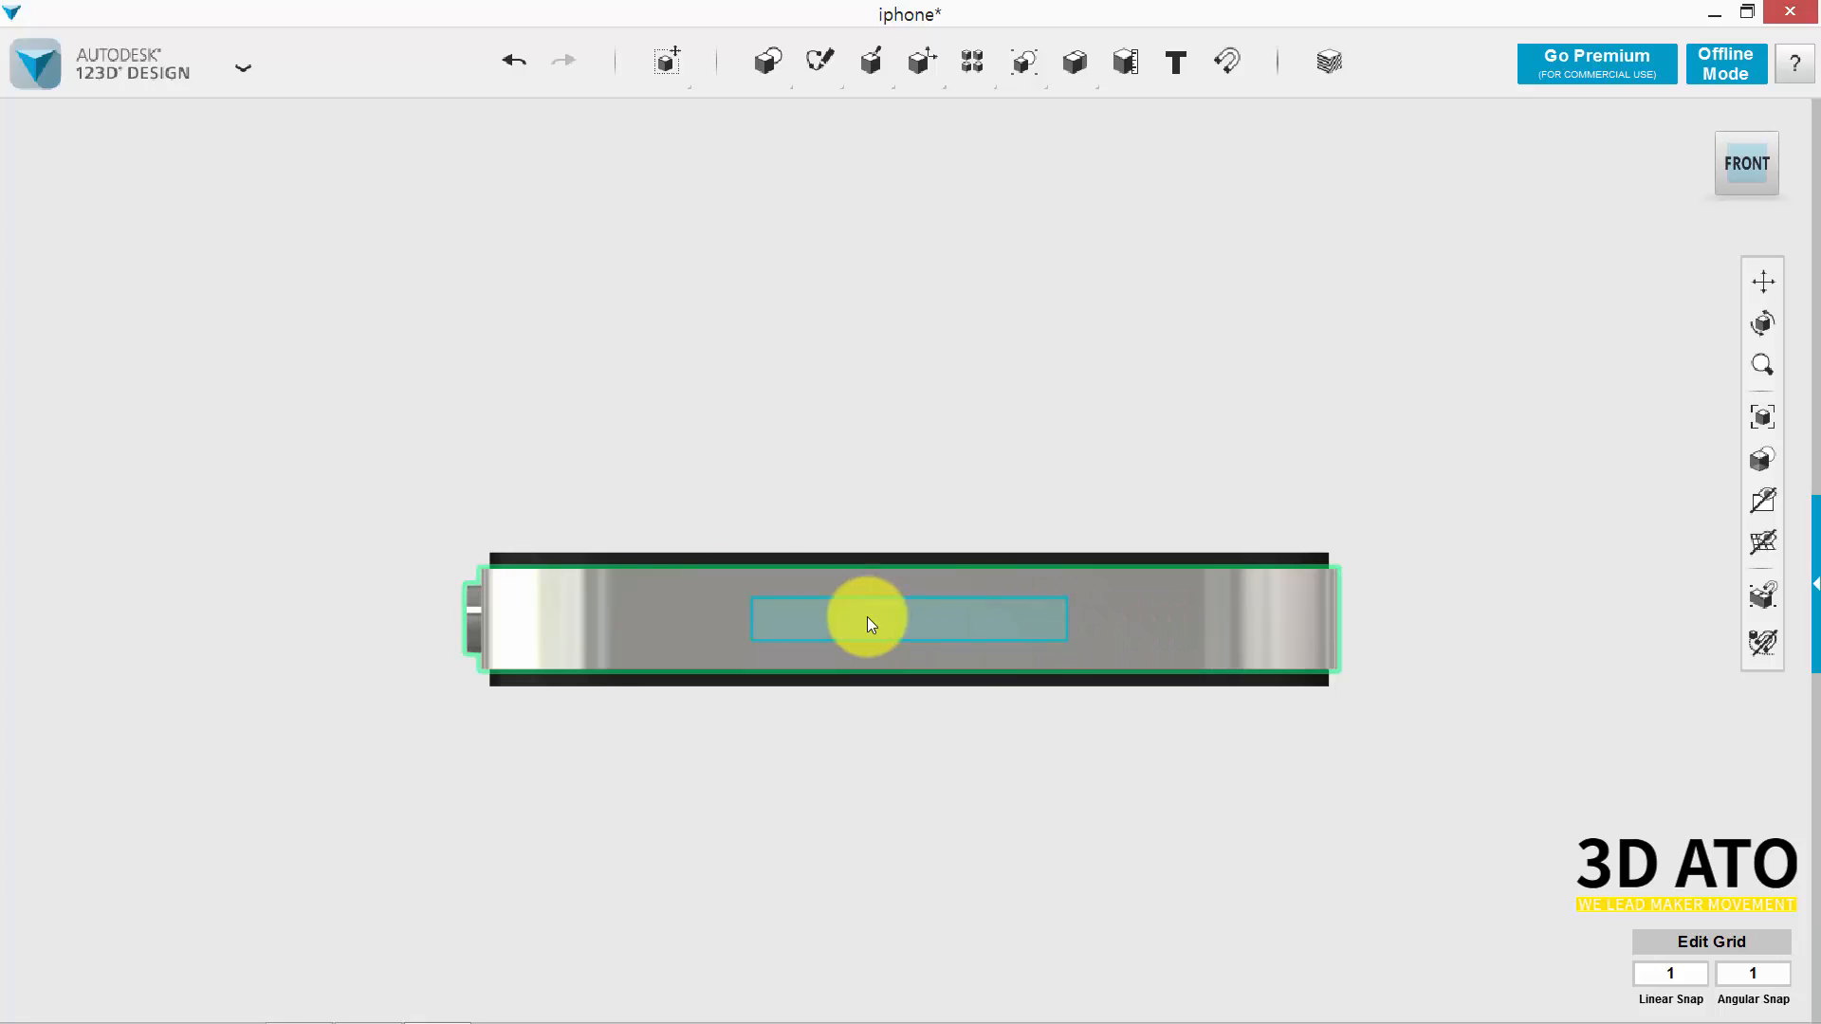
Place a second rectangle of length 3 and width 7 at the centre of the long rectangle.
mouse_move(768, 105)
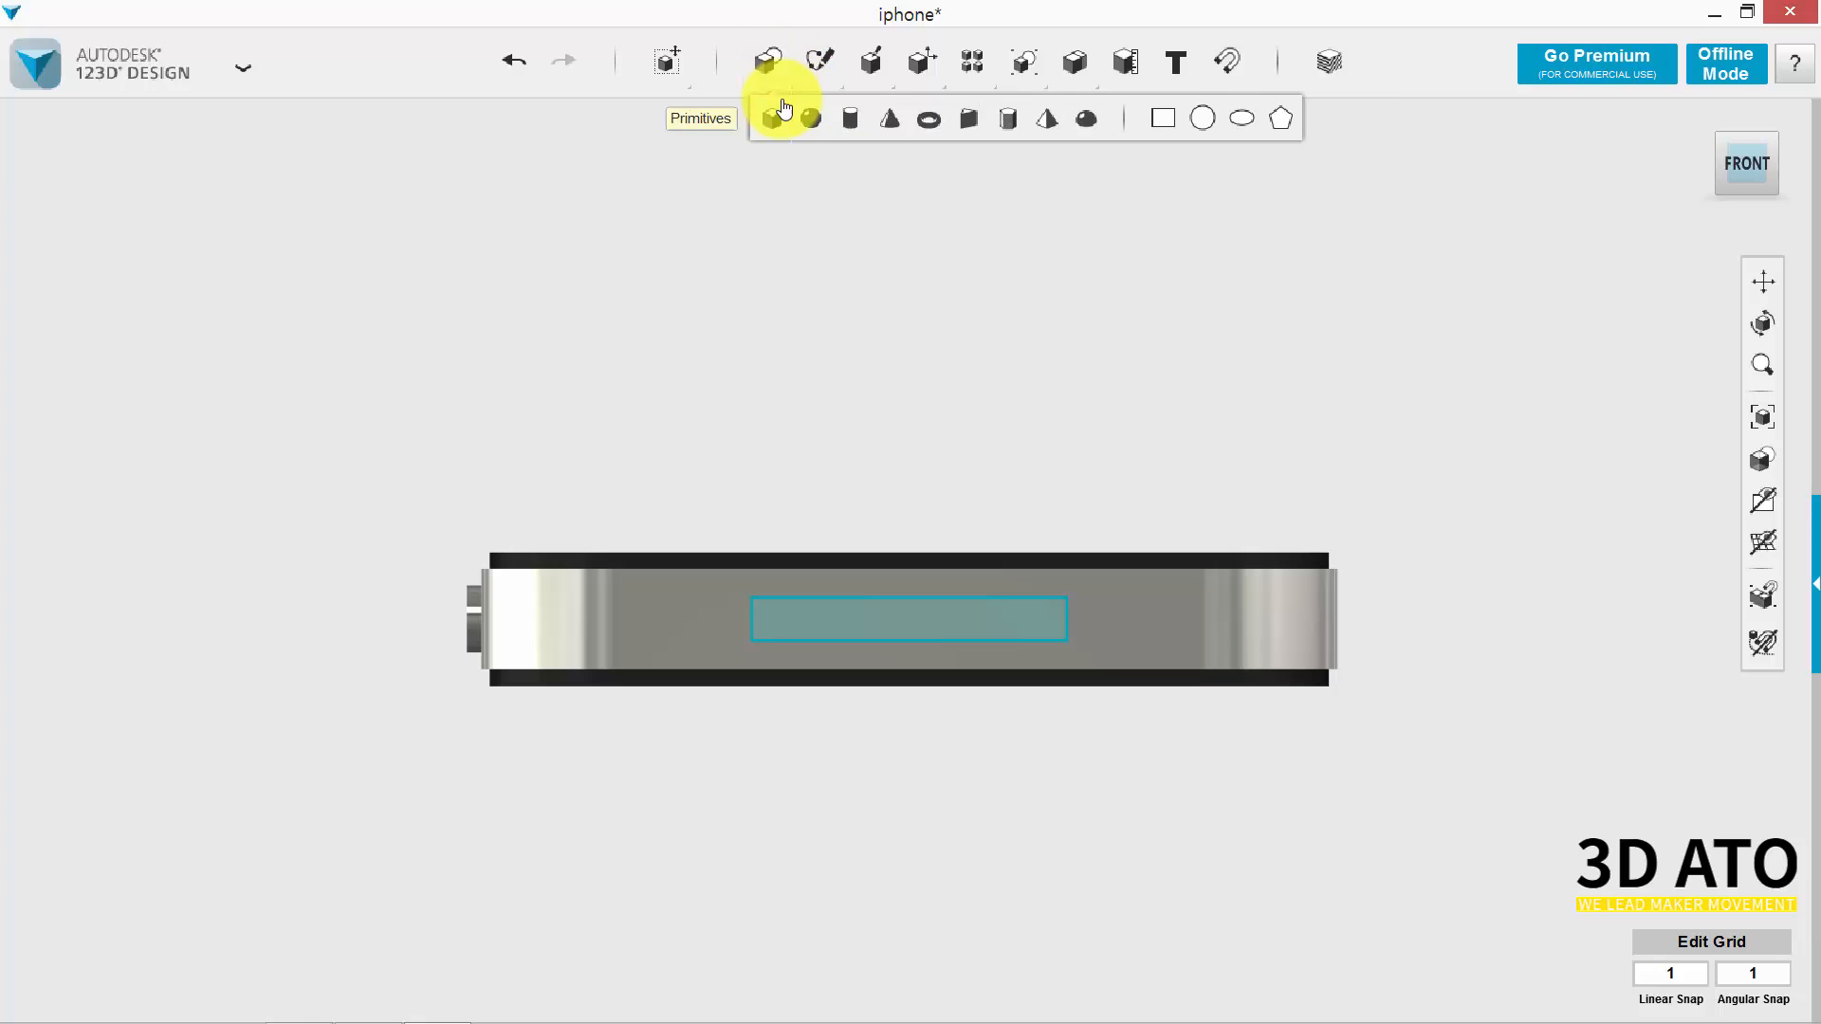
click(1156, 117)
click(912, 626)
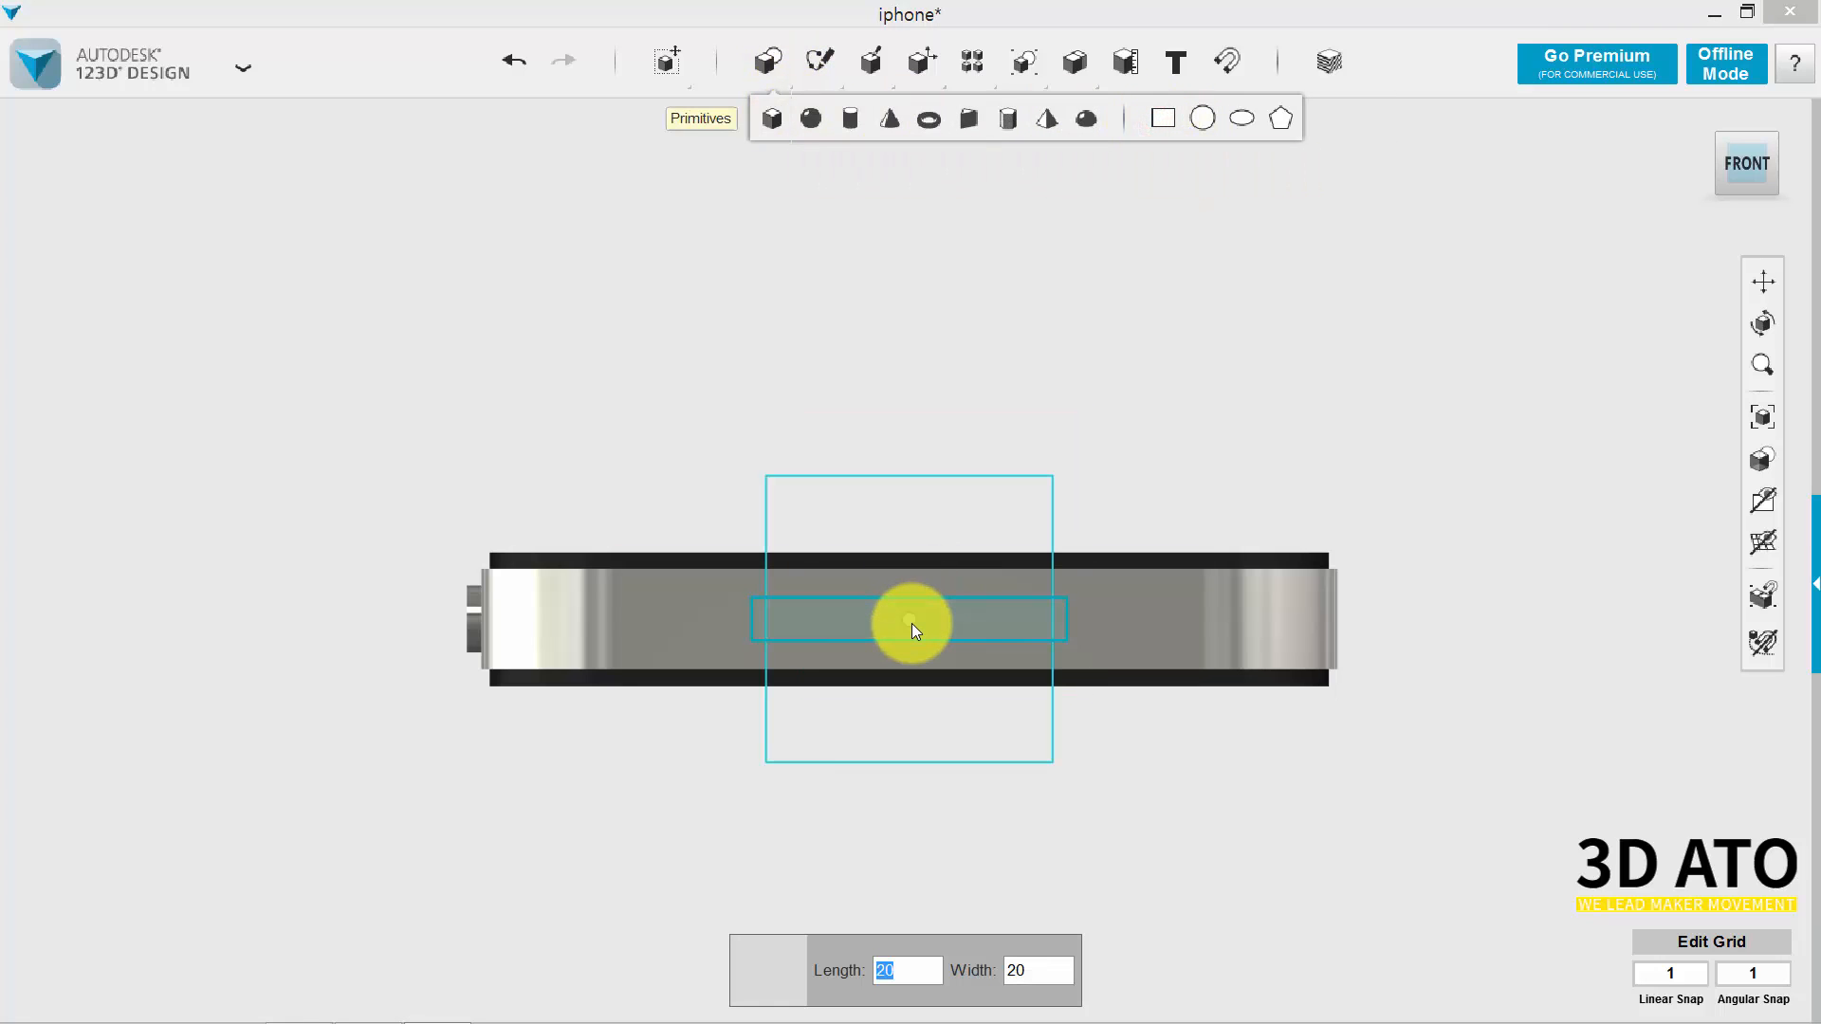
text(3)
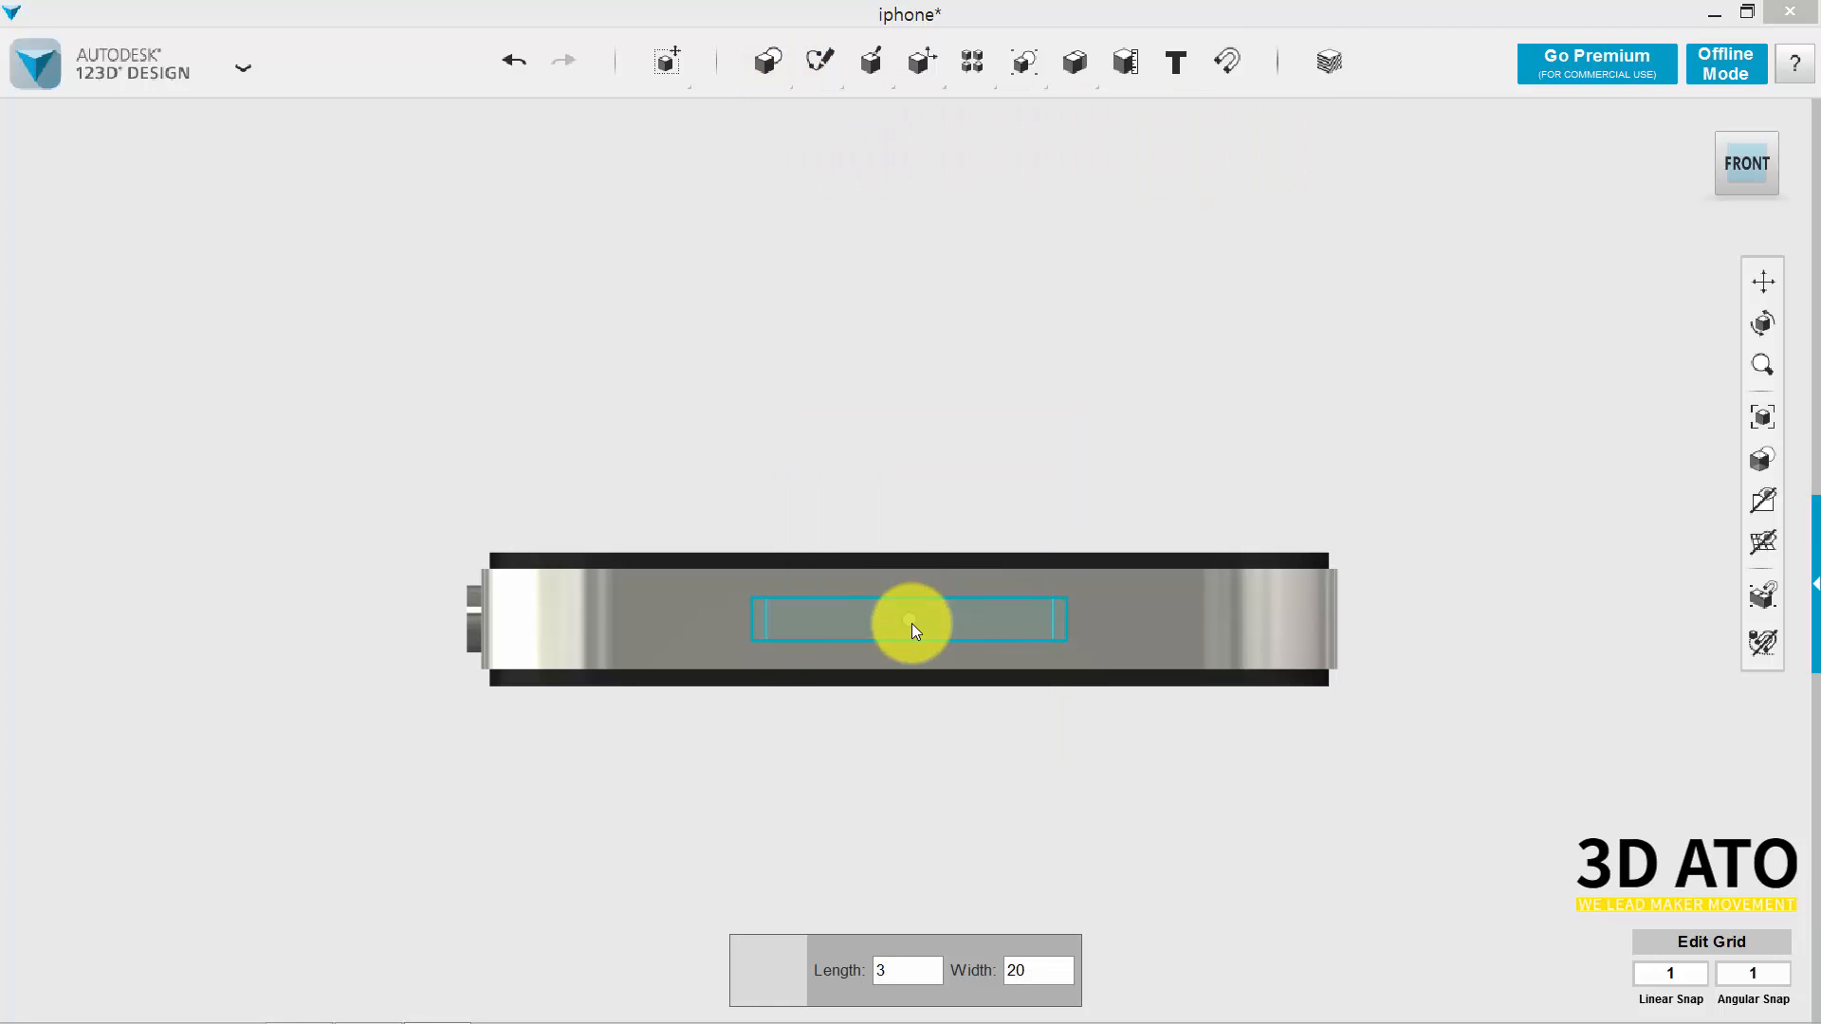
key(Tab)
text(7)
key(Return)
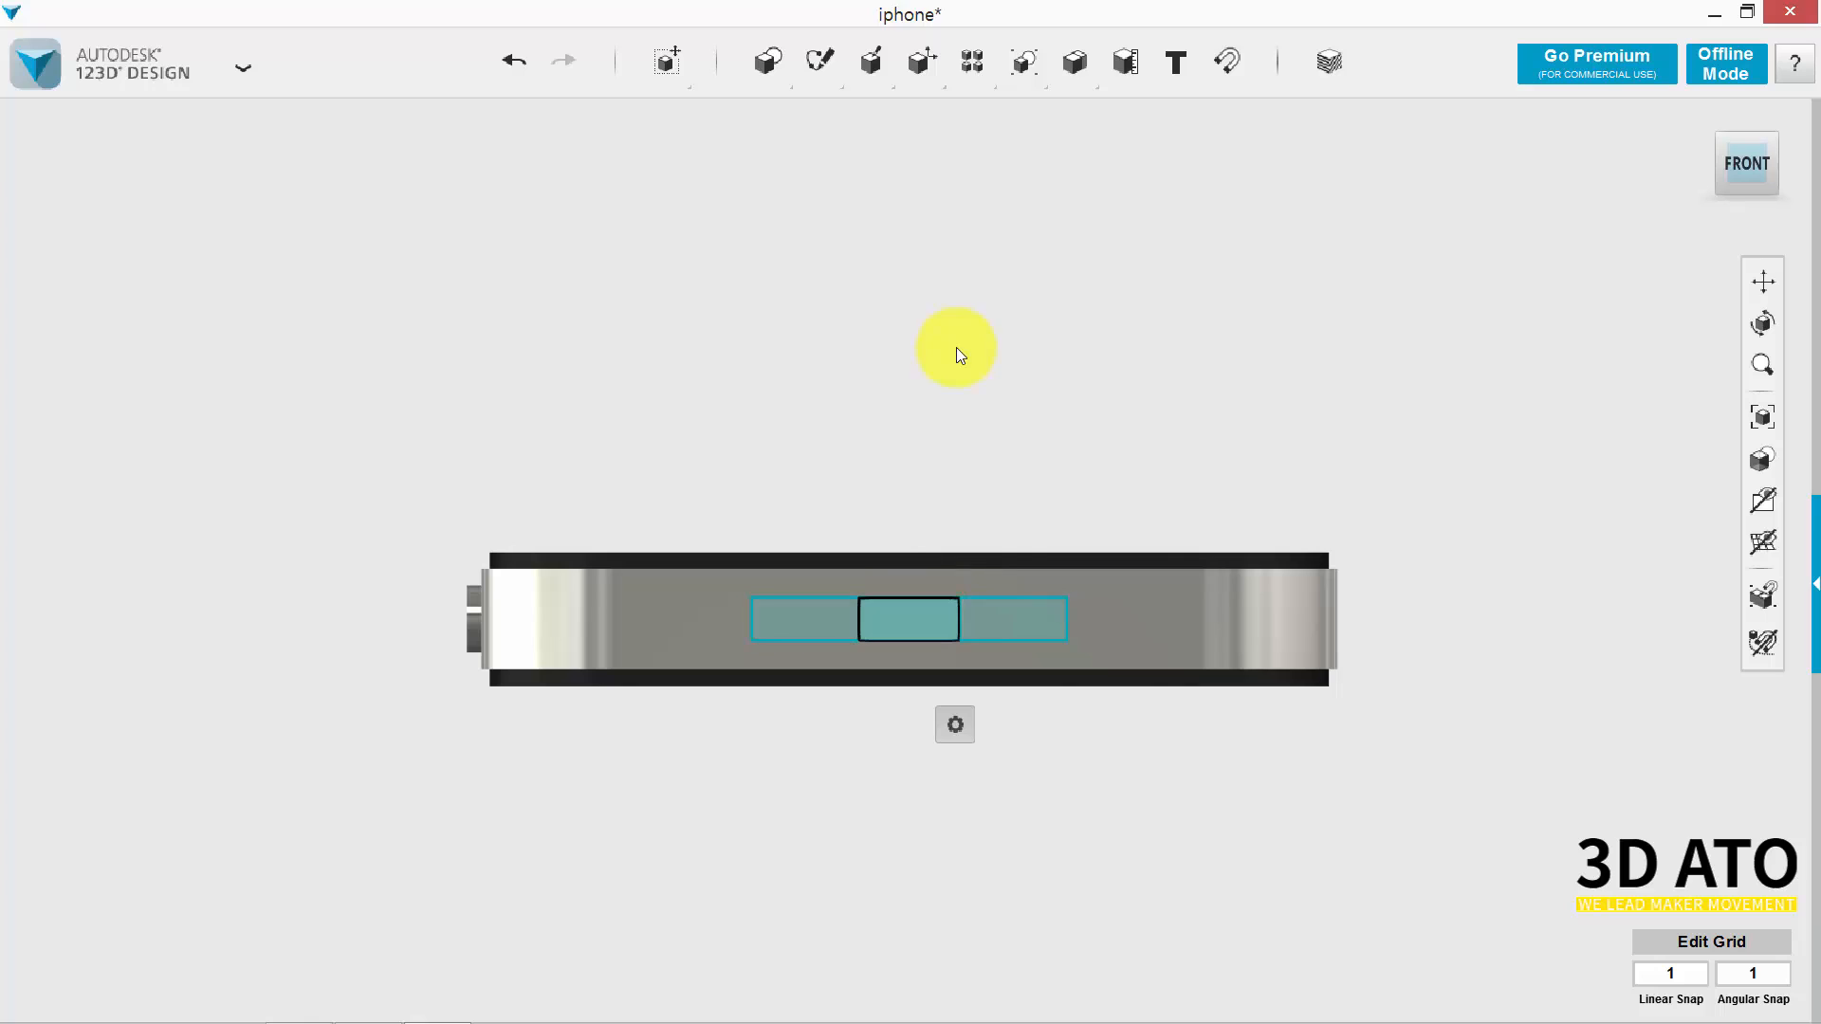
Move the 7 mm rectangle 16 mm to the right along the frame, clear of the long rectangle.
key(ctrl+t)
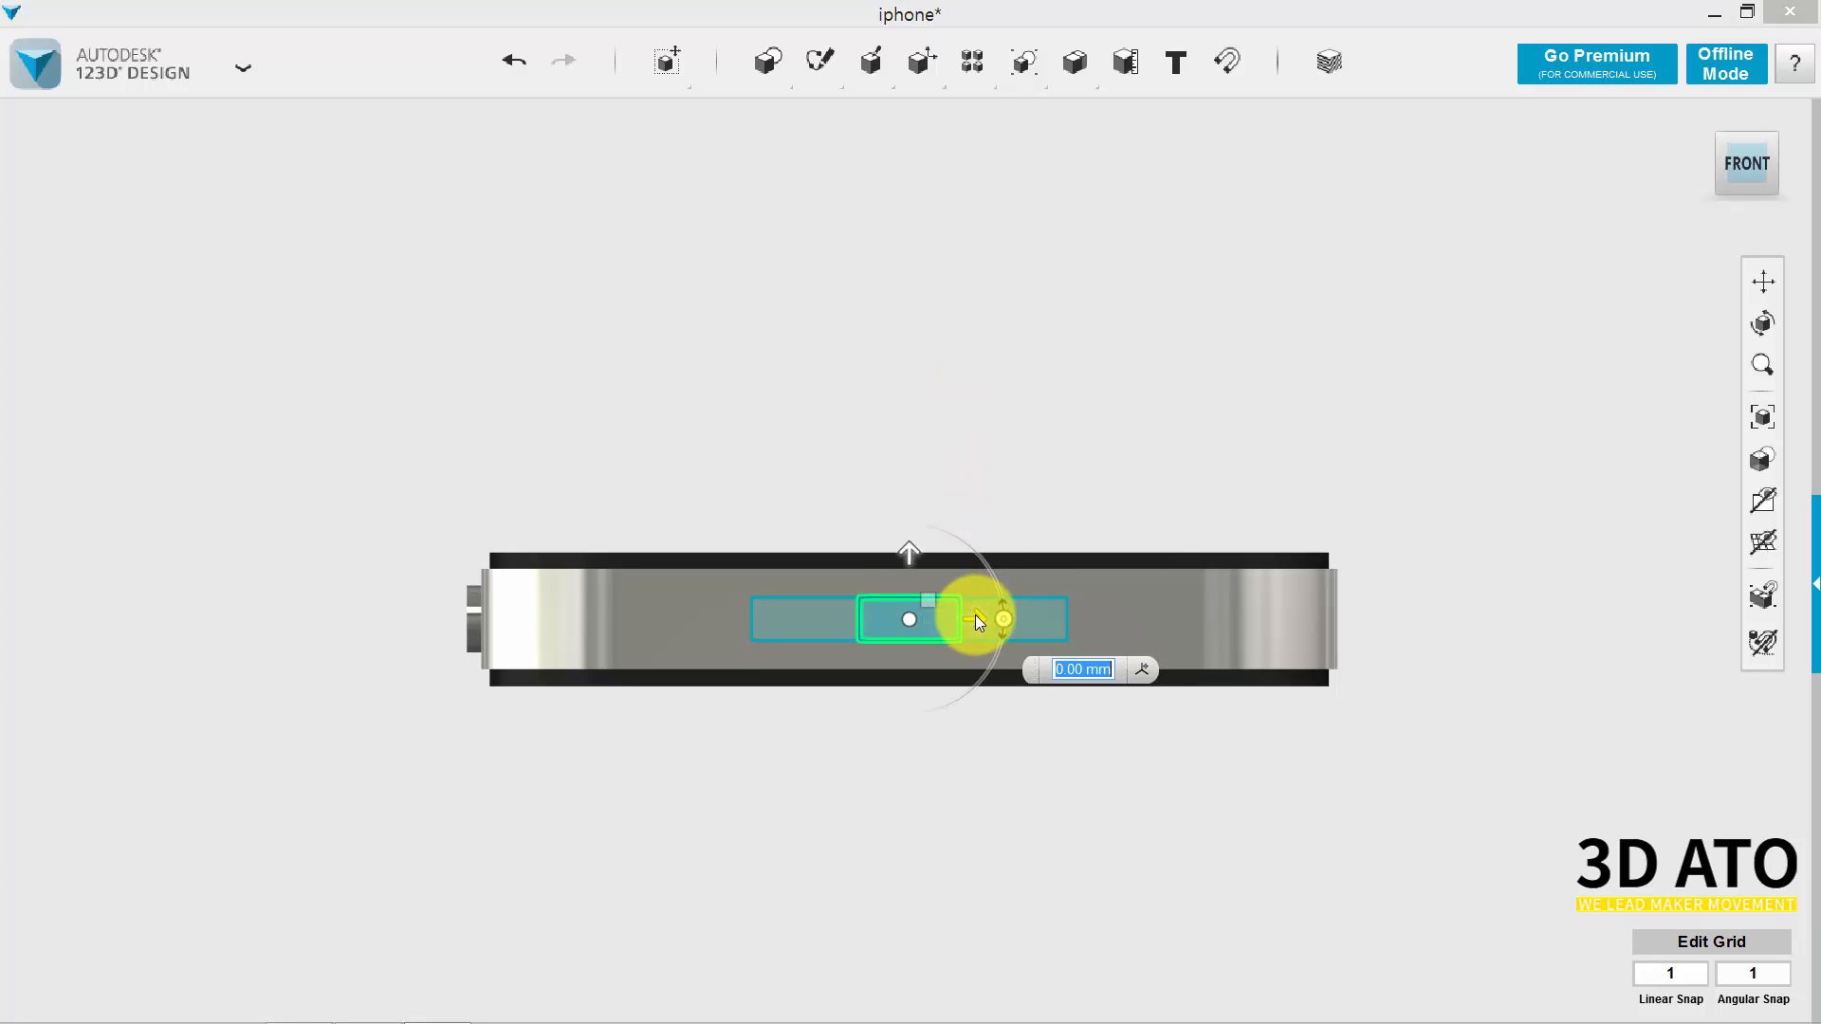
drag(975, 615, 1205, 618)
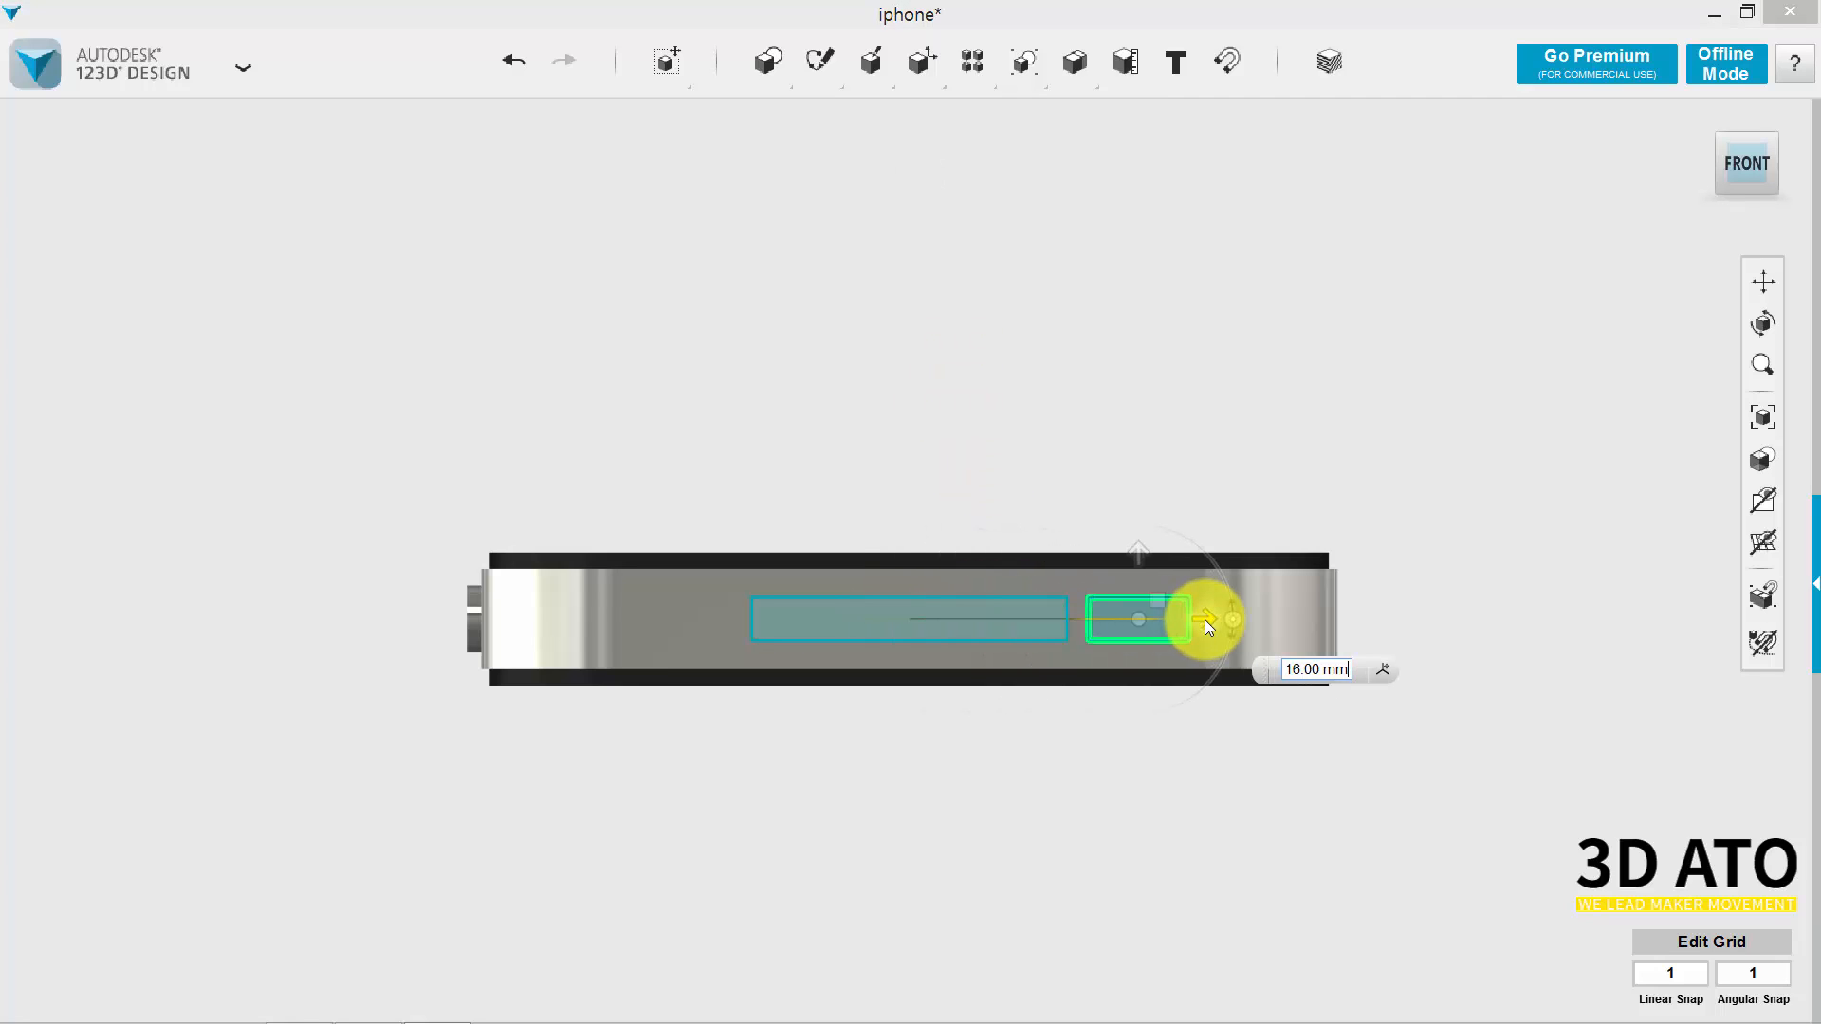
click(1247, 434)
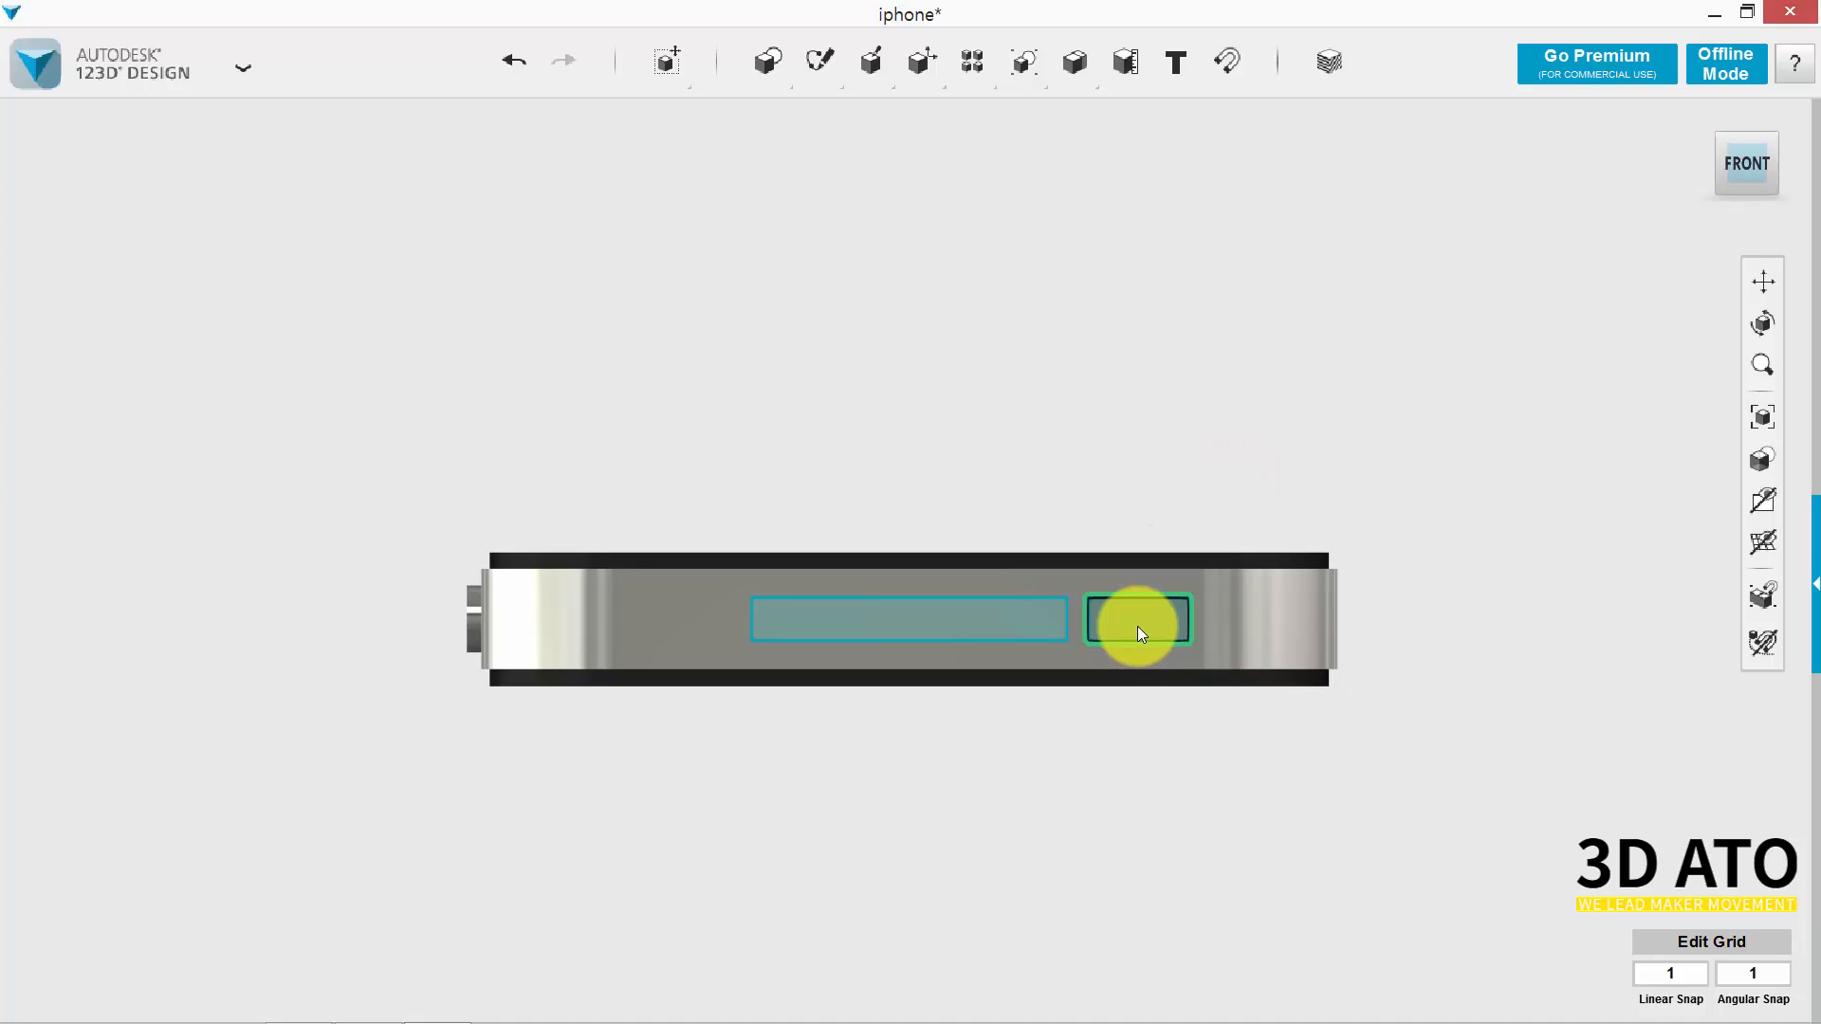
Round the four corners of the small rectangle with a sketch fillet radius of 1 mm.
click(1212, 122)
click(1159, 602)
scroll(1167, 645, up, 3)
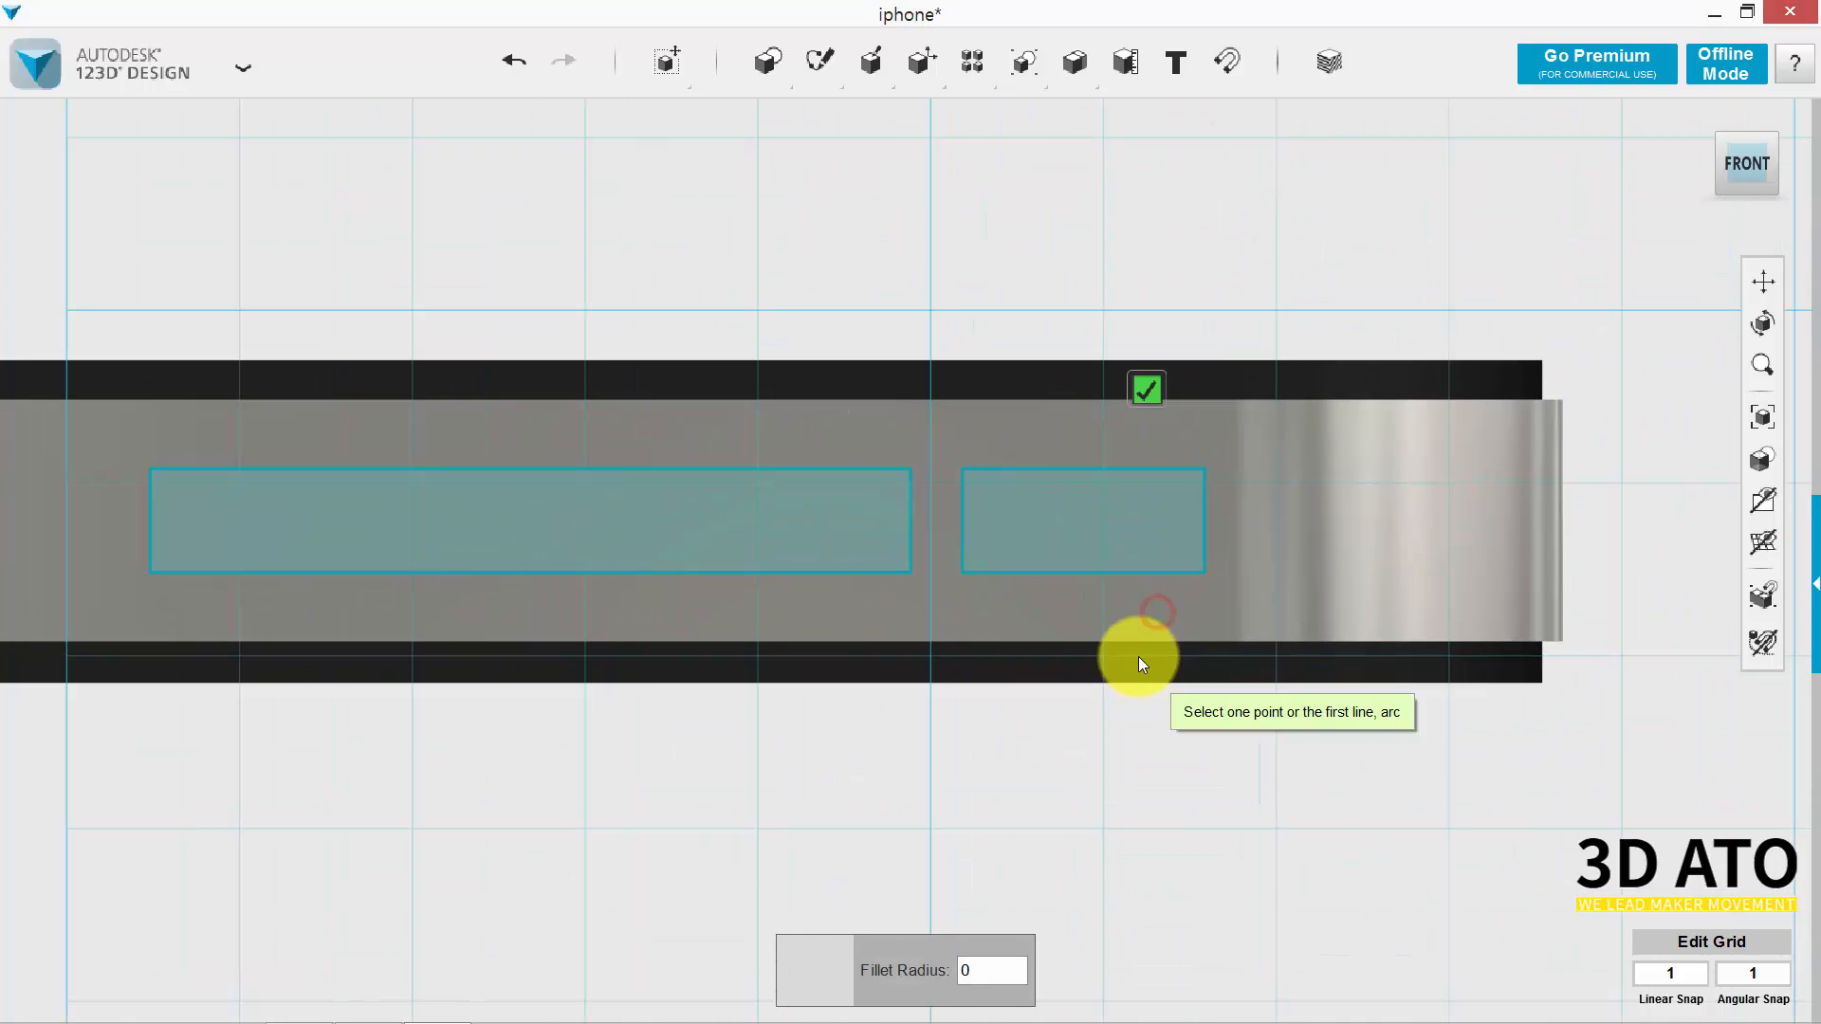
click(1020, 473)
click(969, 508)
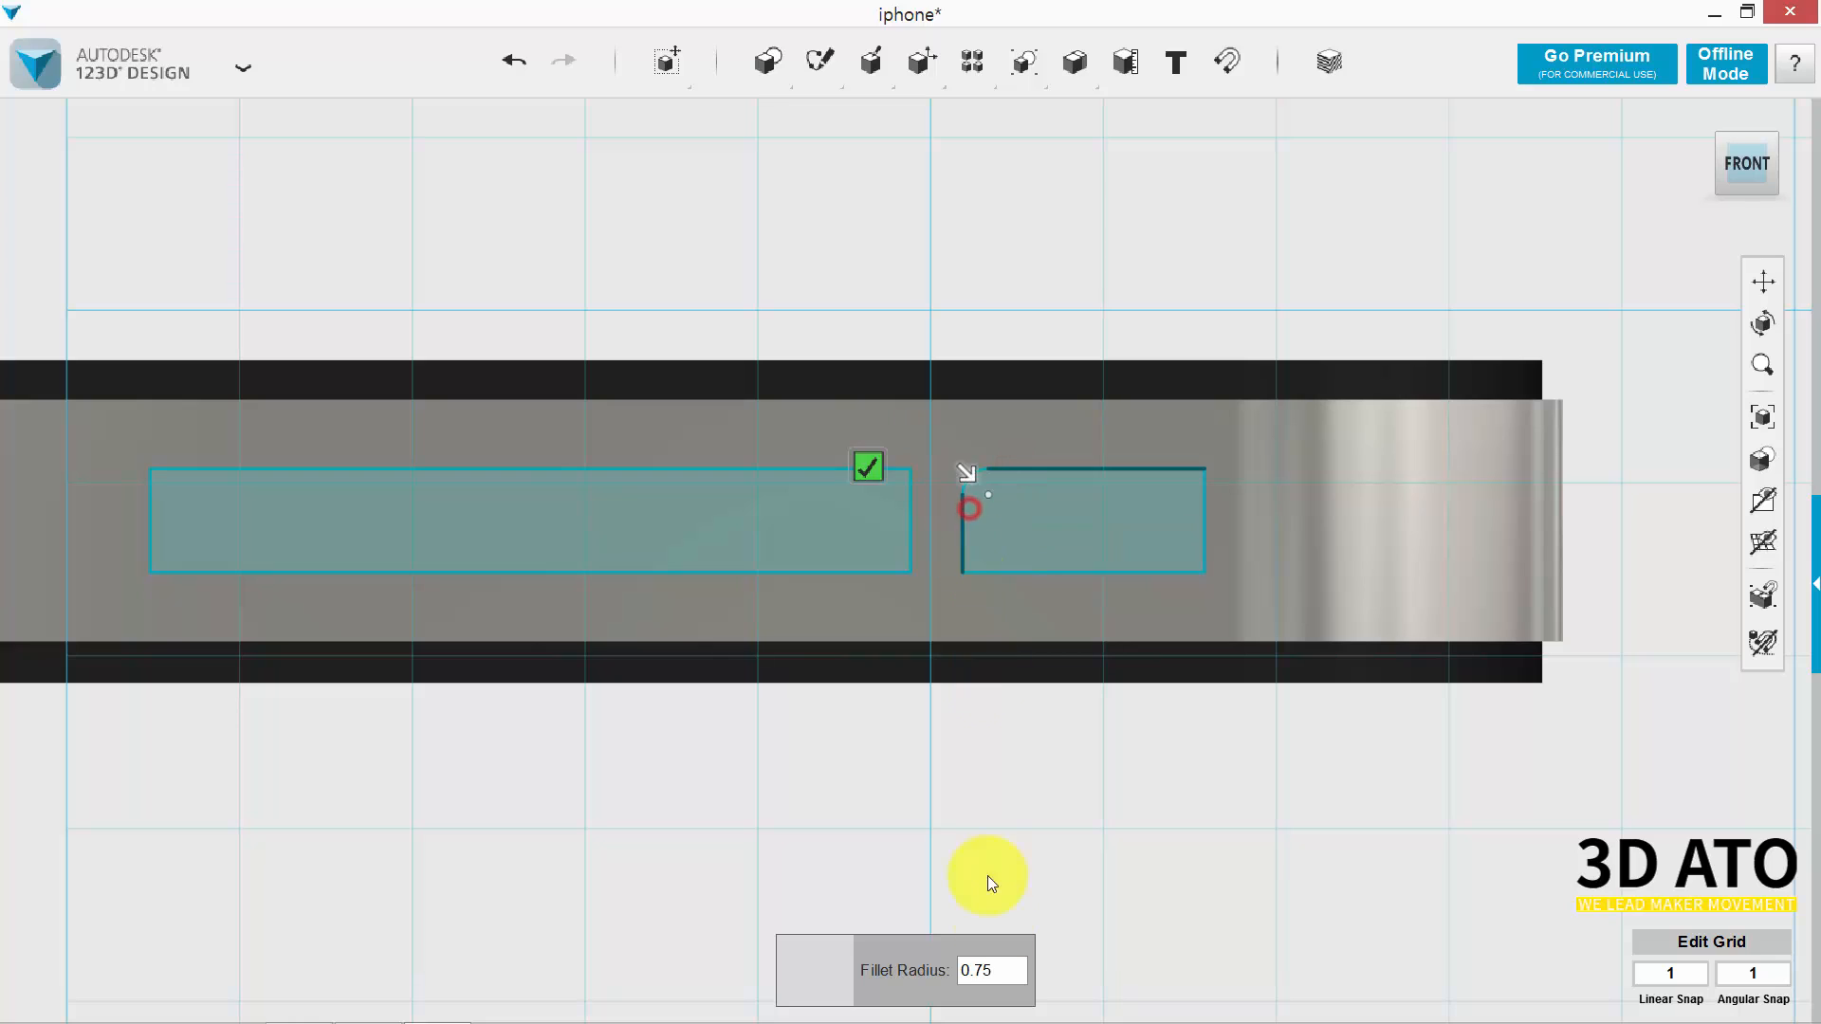
click(994, 967)
click(943, 284)
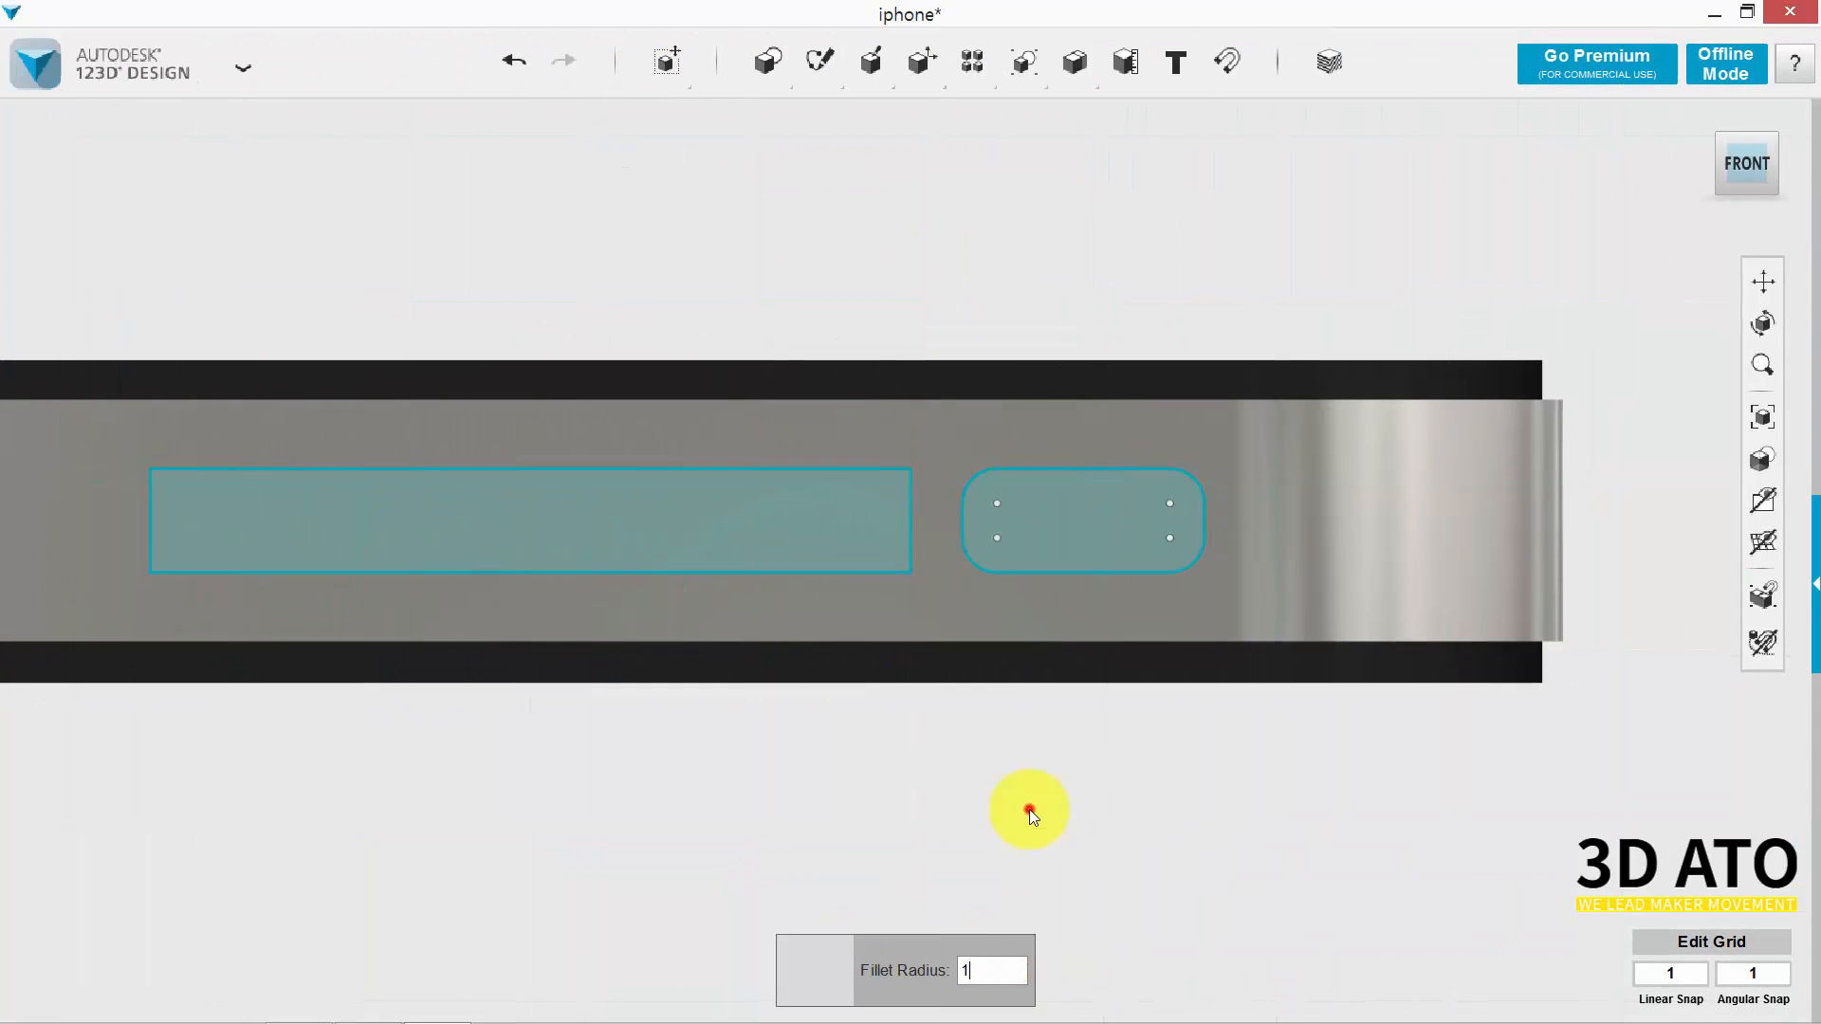
click(1029, 810)
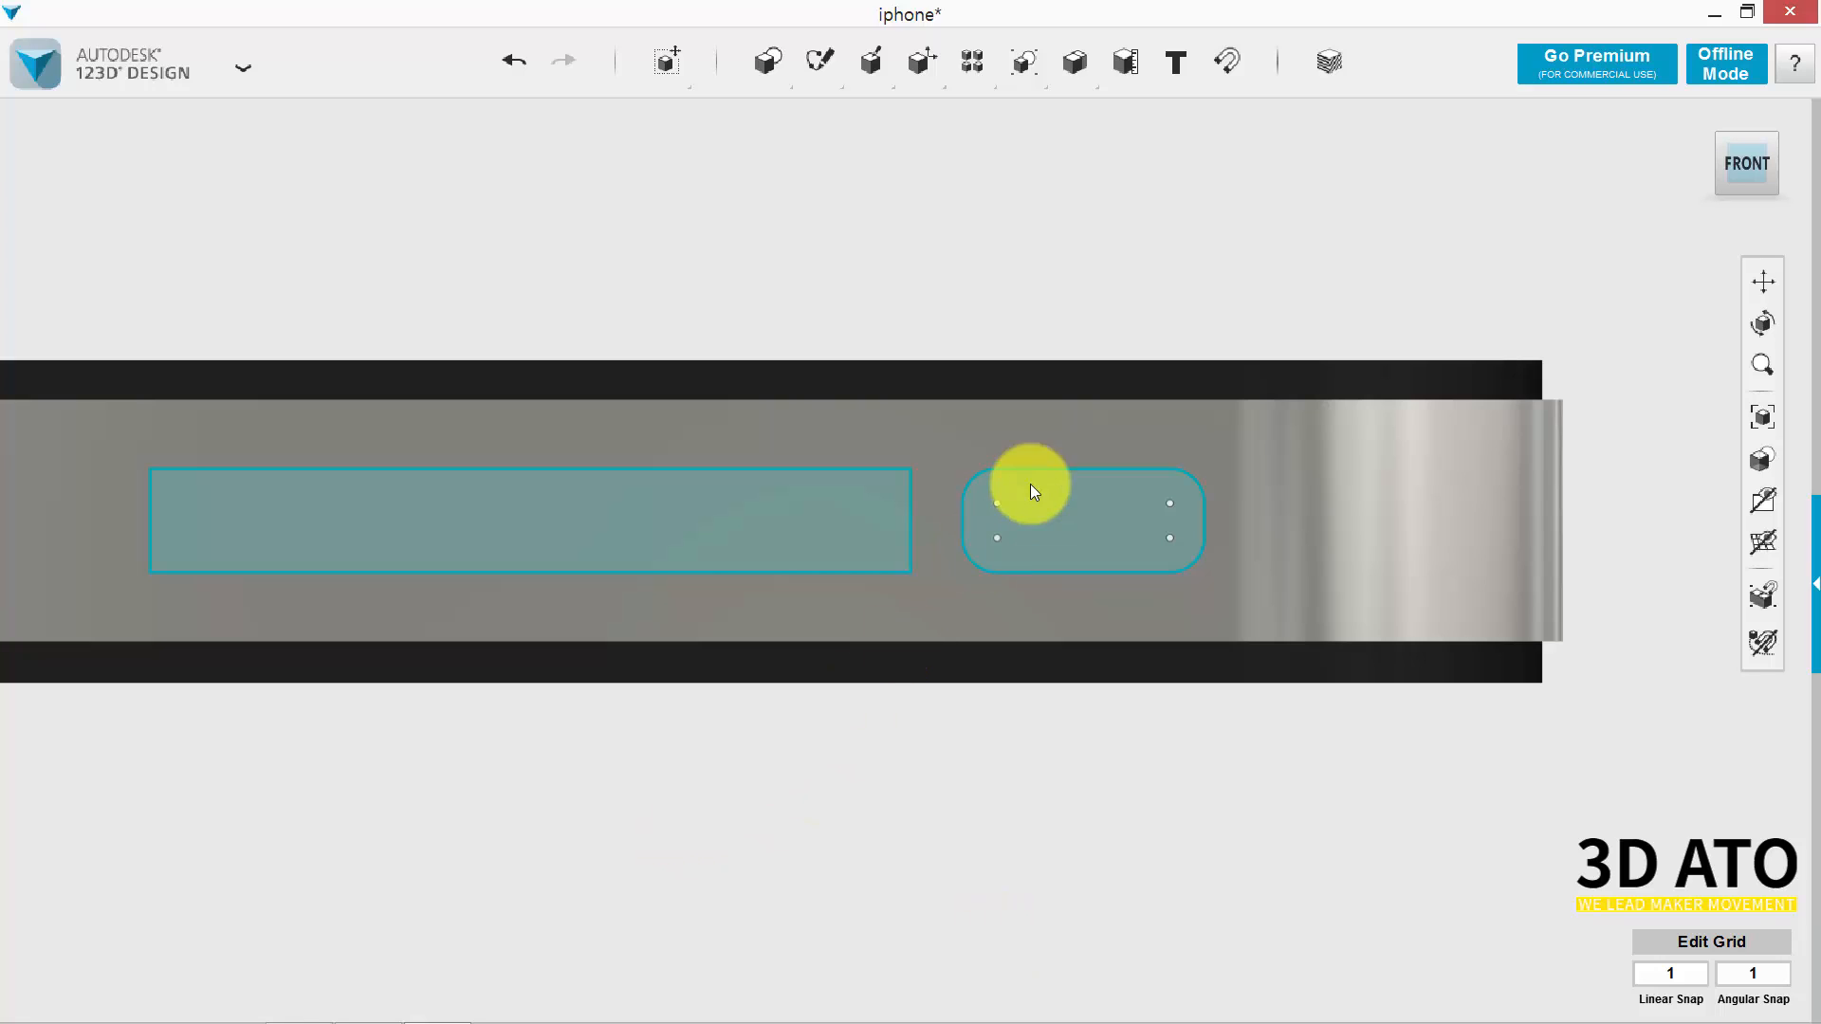
Copy the rounded rectangle to the matching position on the opposite side of the long rectangle.
click(1063, 508)
key(ctrl+t)
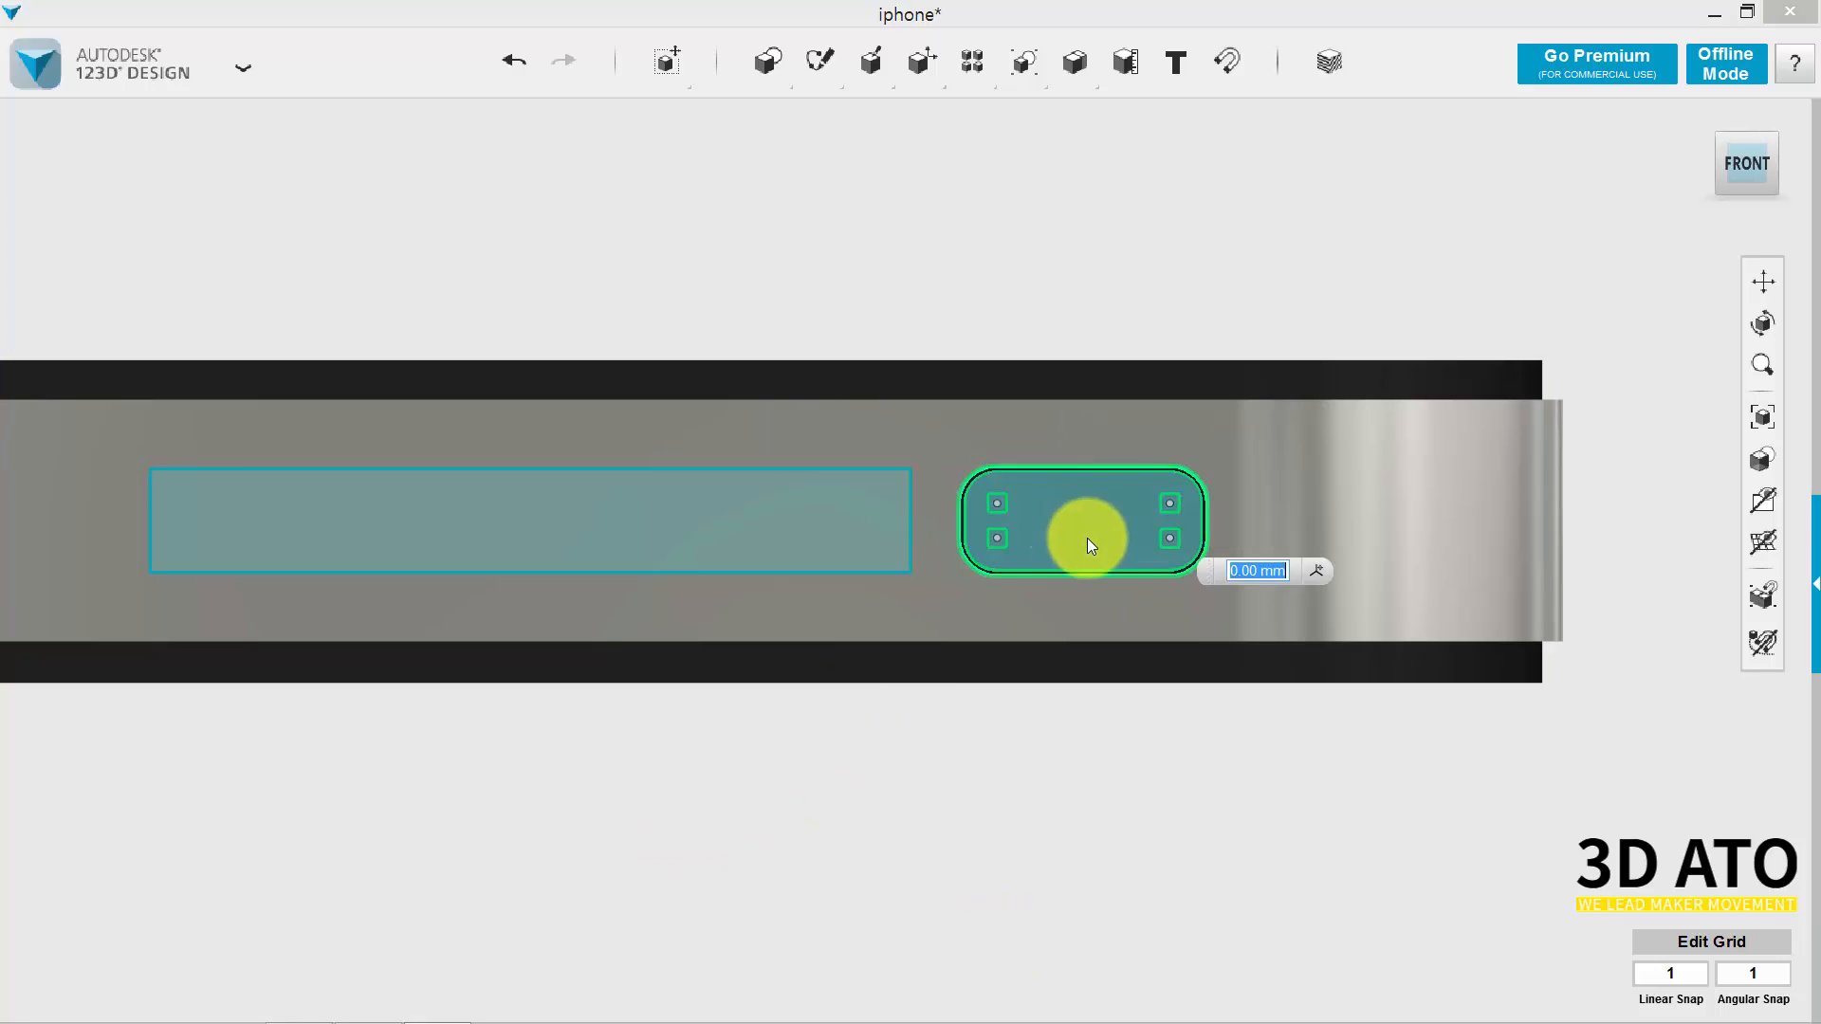
drag(1157, 529, 45, 531)
click(297, 866)
middle_drag(295, 858, 823, 834)
scroll(823, 834, down, 4)
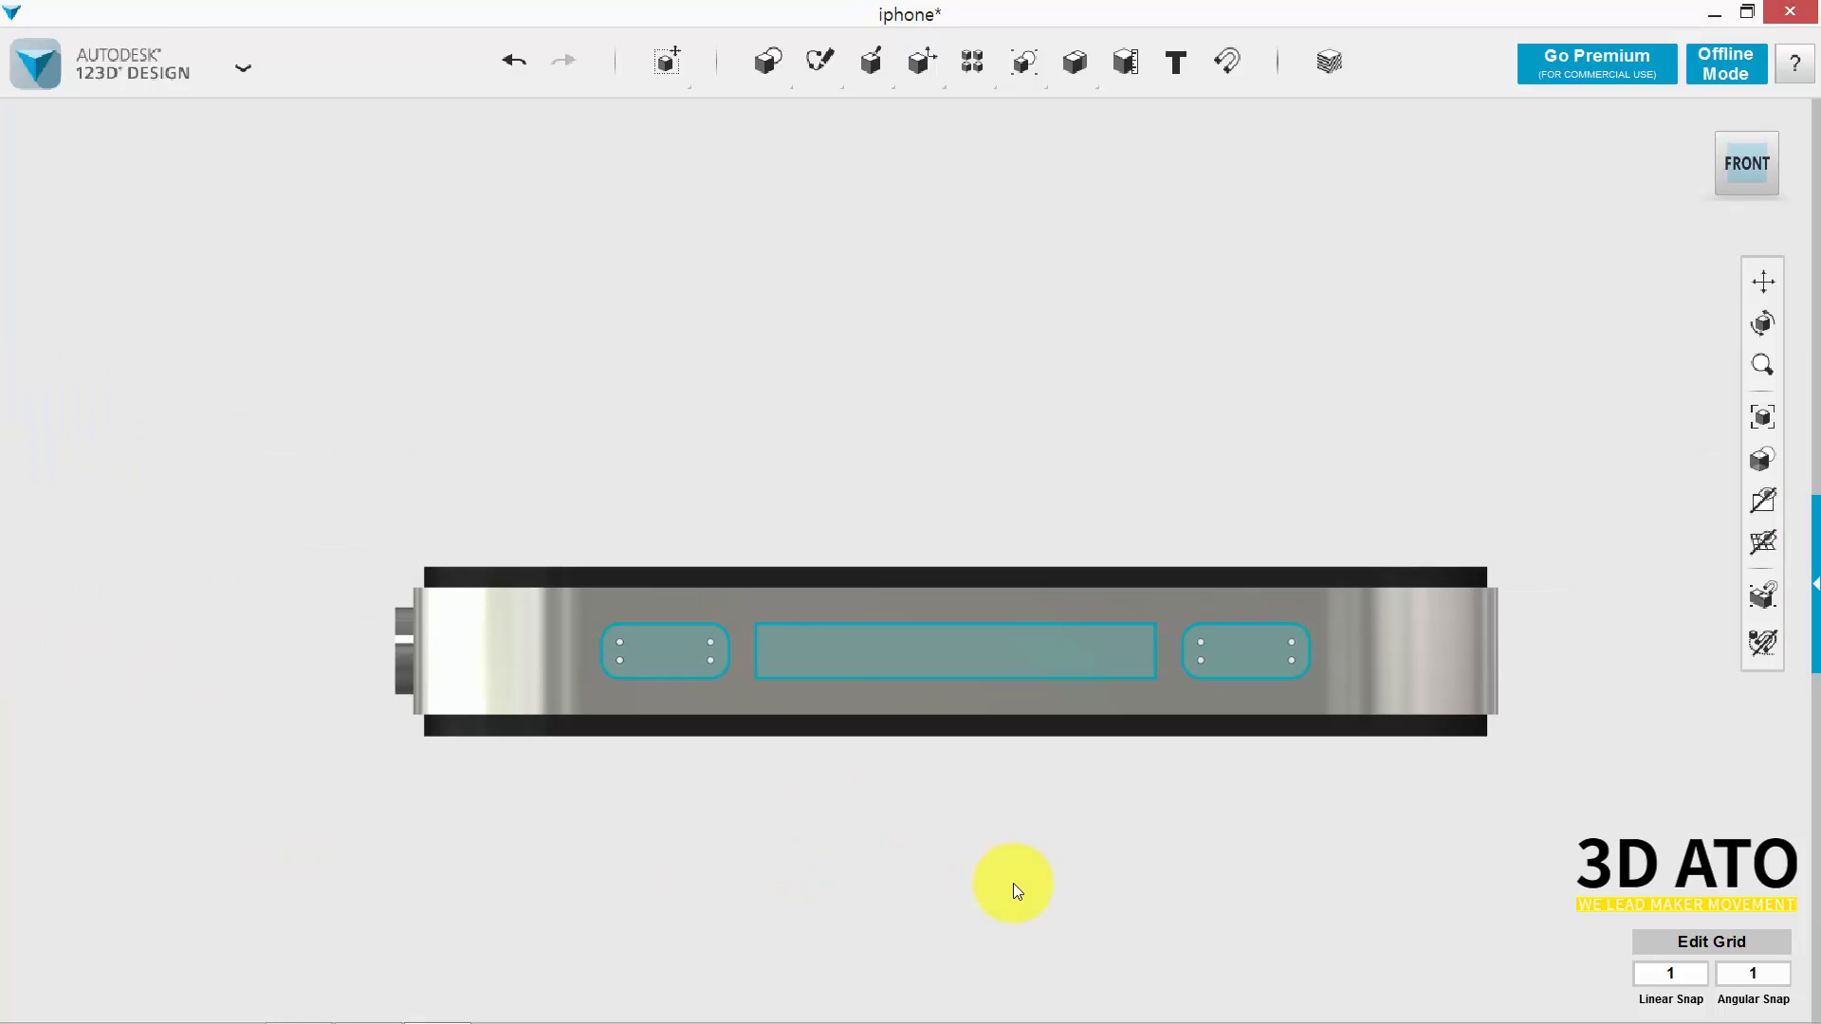
Try to offset the outline of the rounded rectangle at the right end of the frame face.
scroll(1171, 862, up, 3)
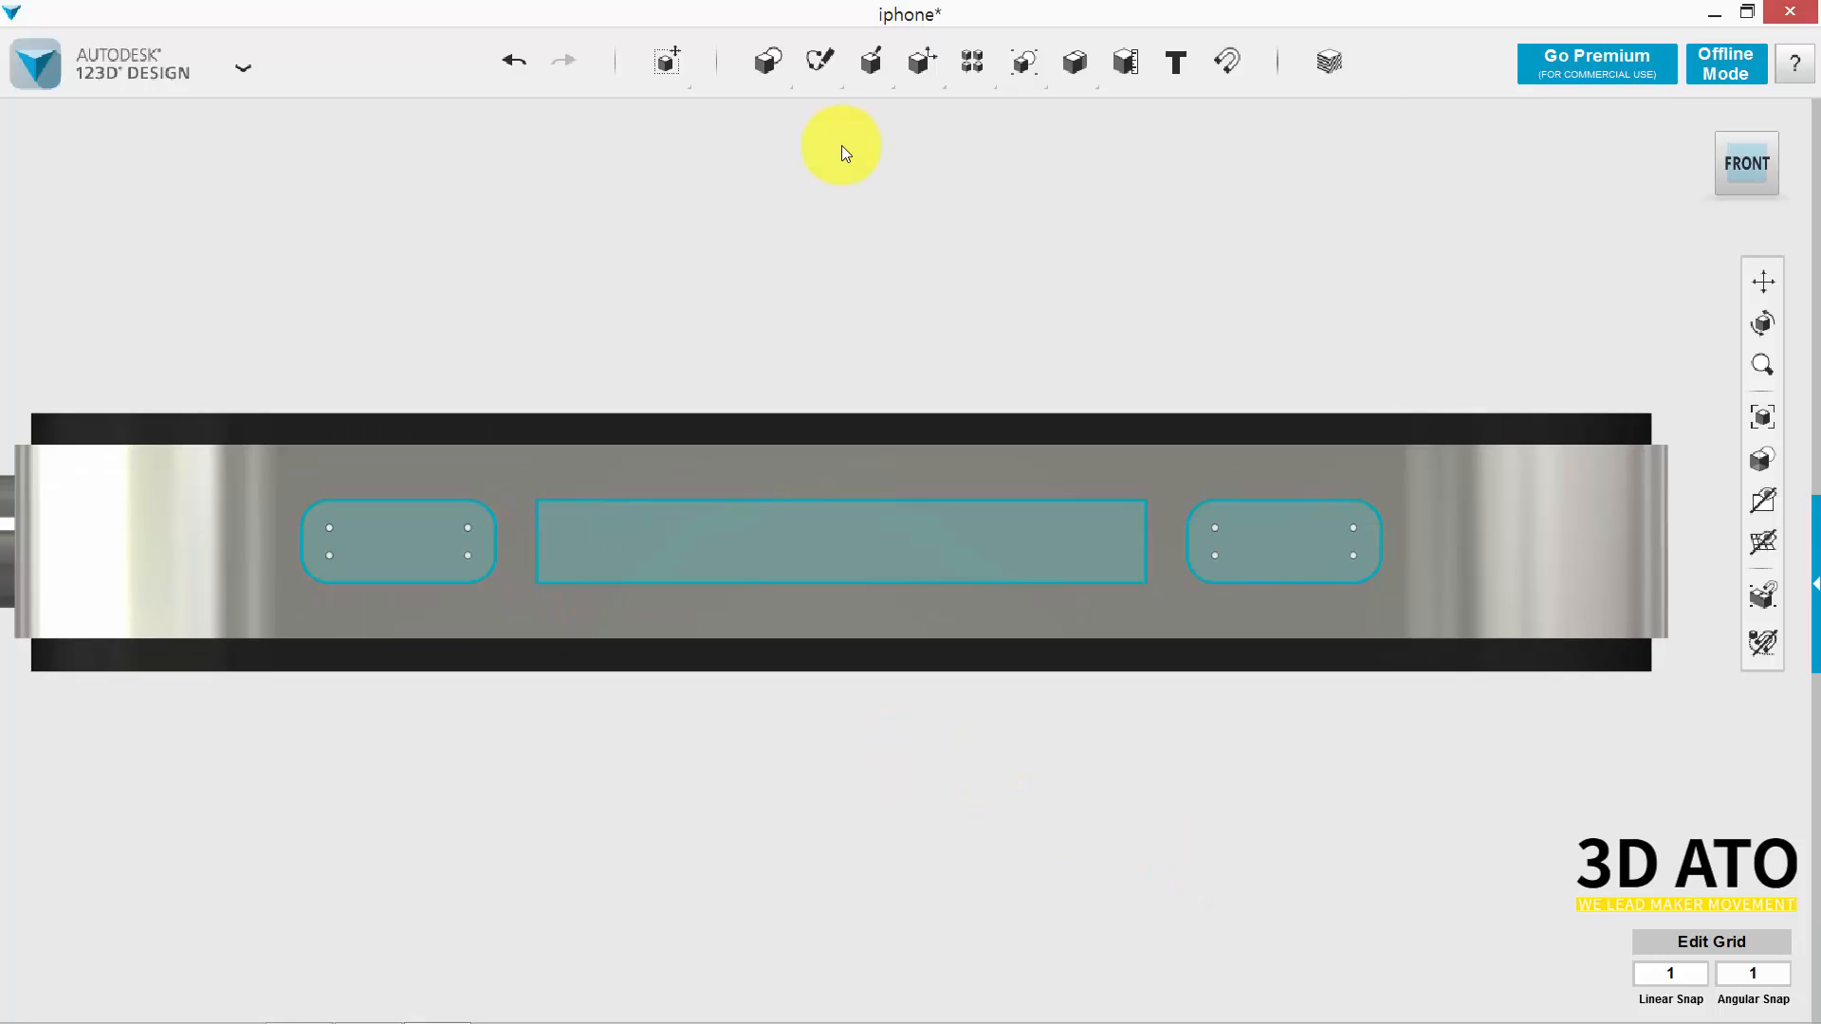
mouse_move(822, 61)
click(1334, 123)
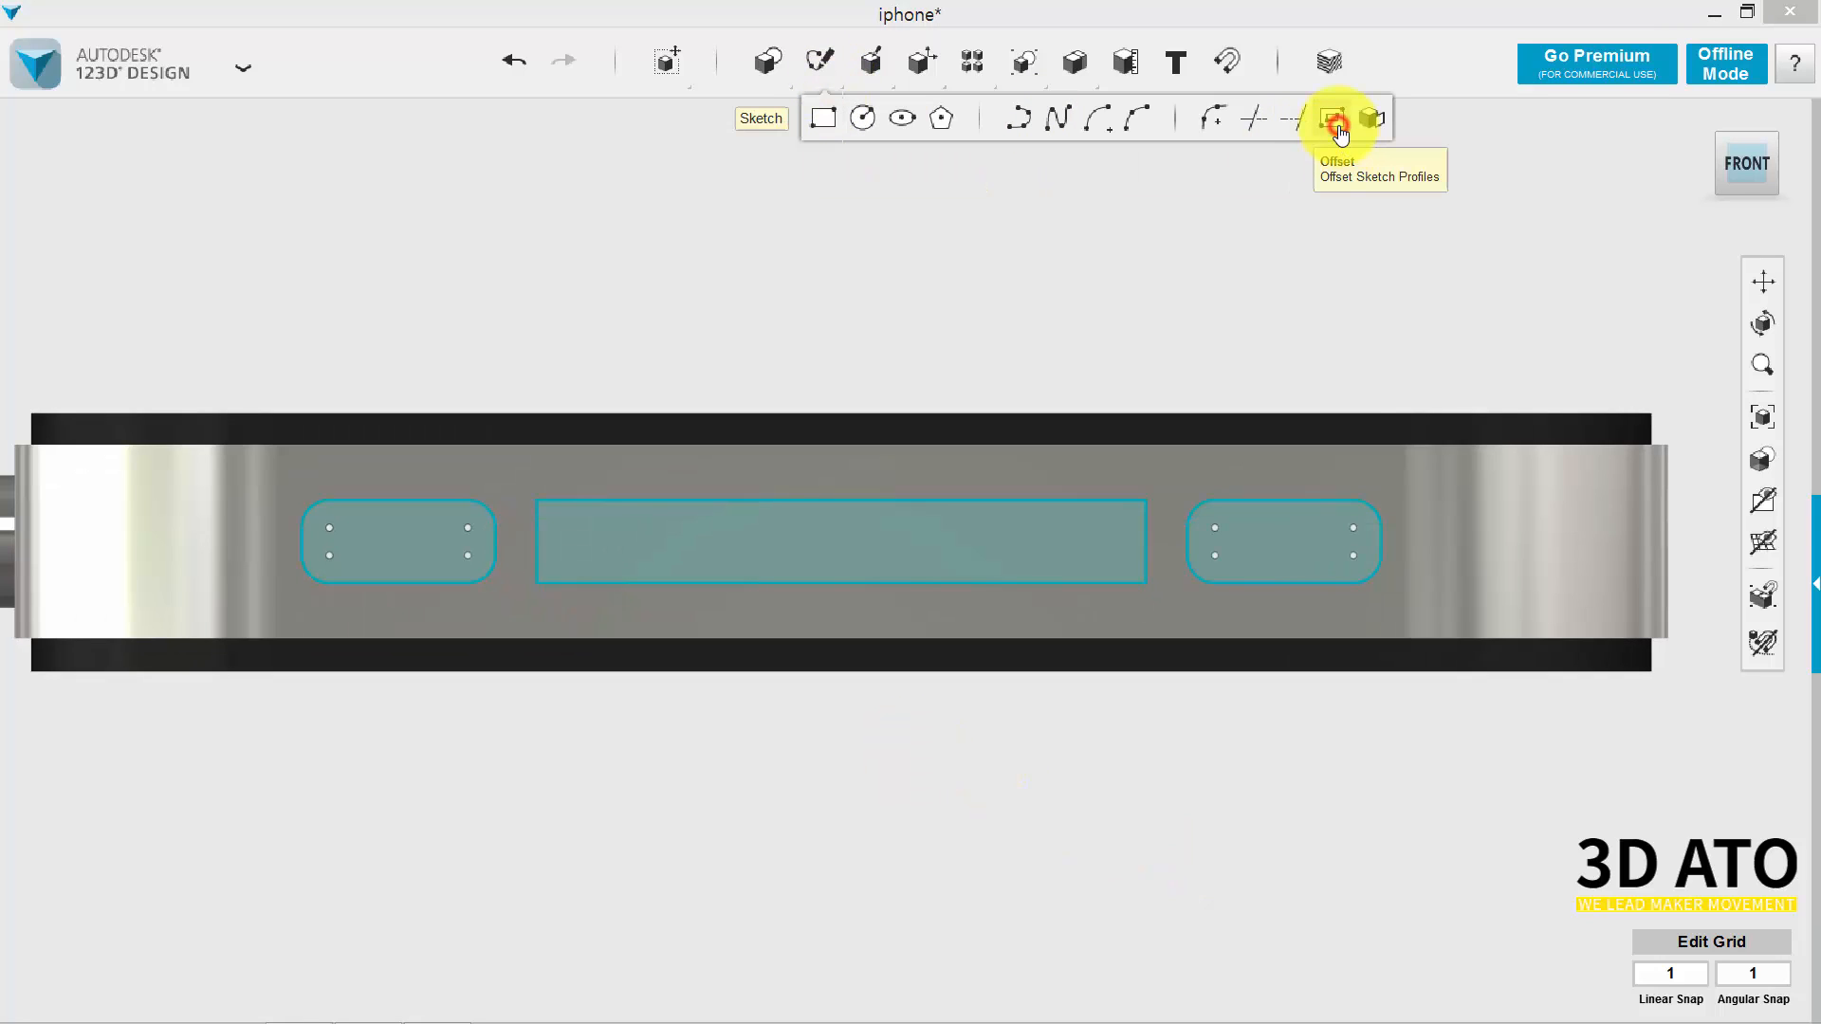
click(1317, 499)
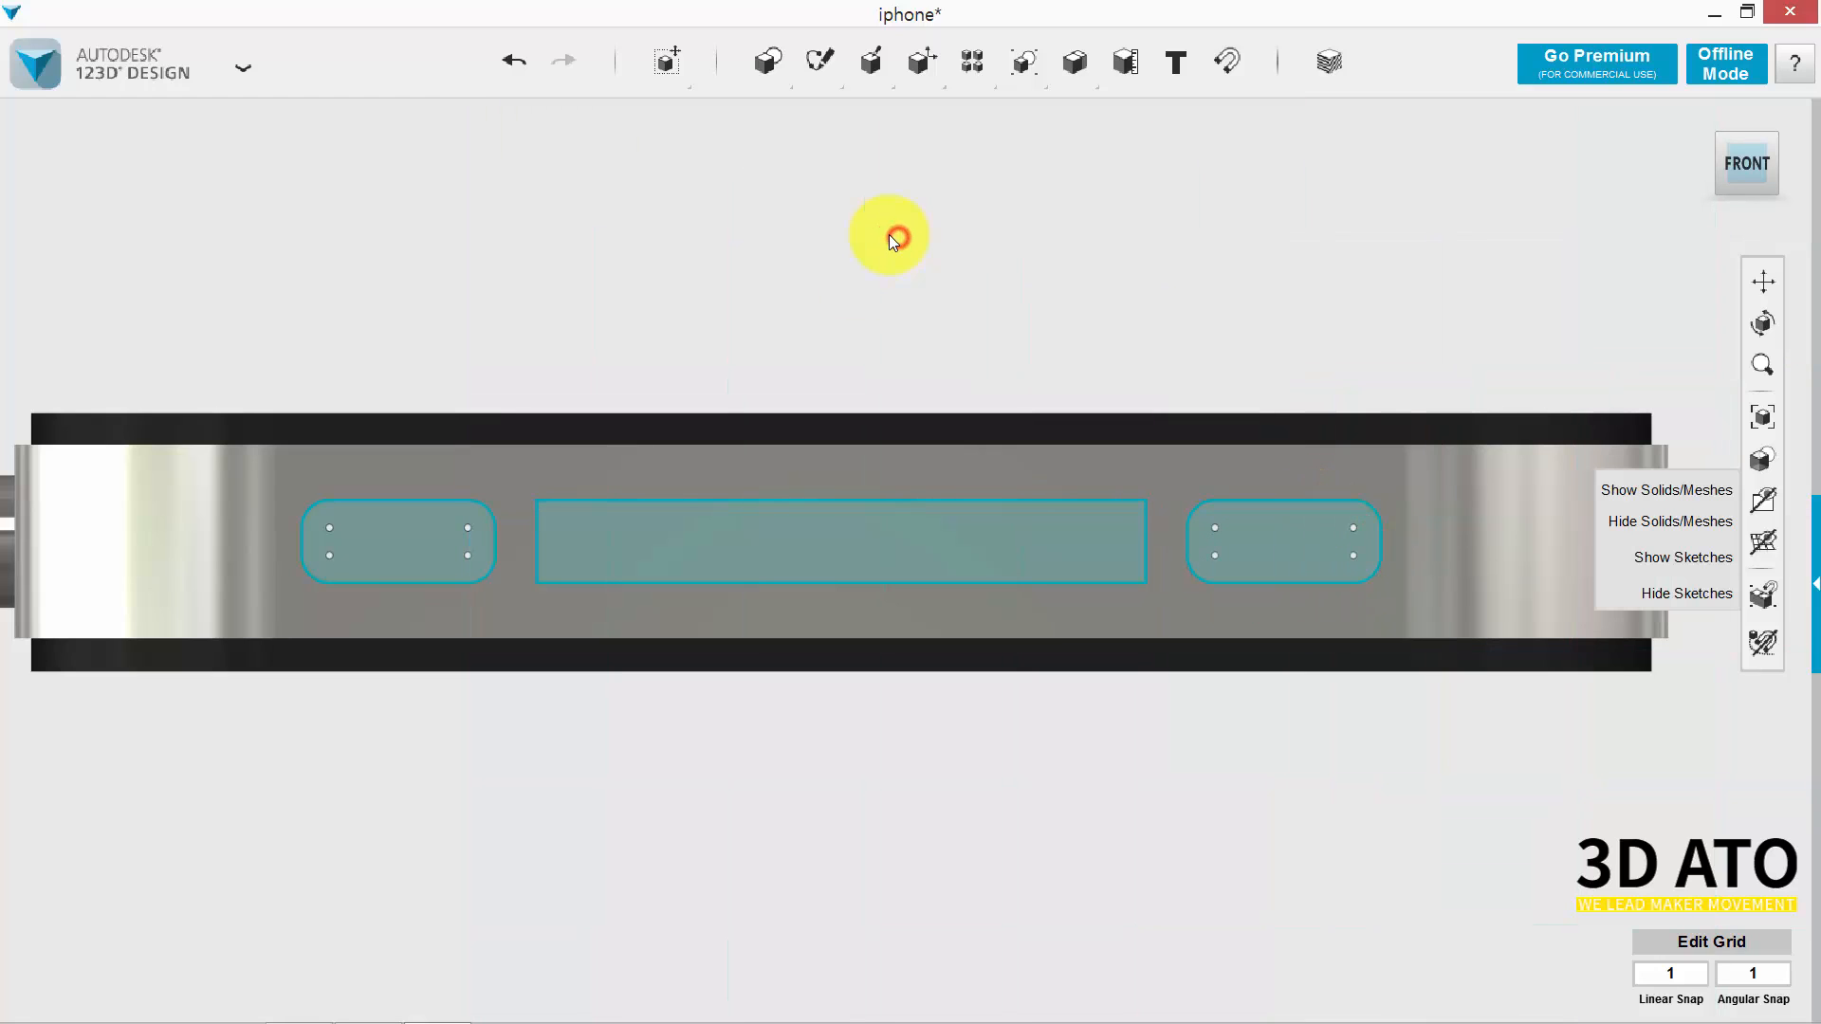
Offset the outline of the rounded rectangle at the right end of the frame face outward by 0.3 mm.
mouse_move(803, 63)
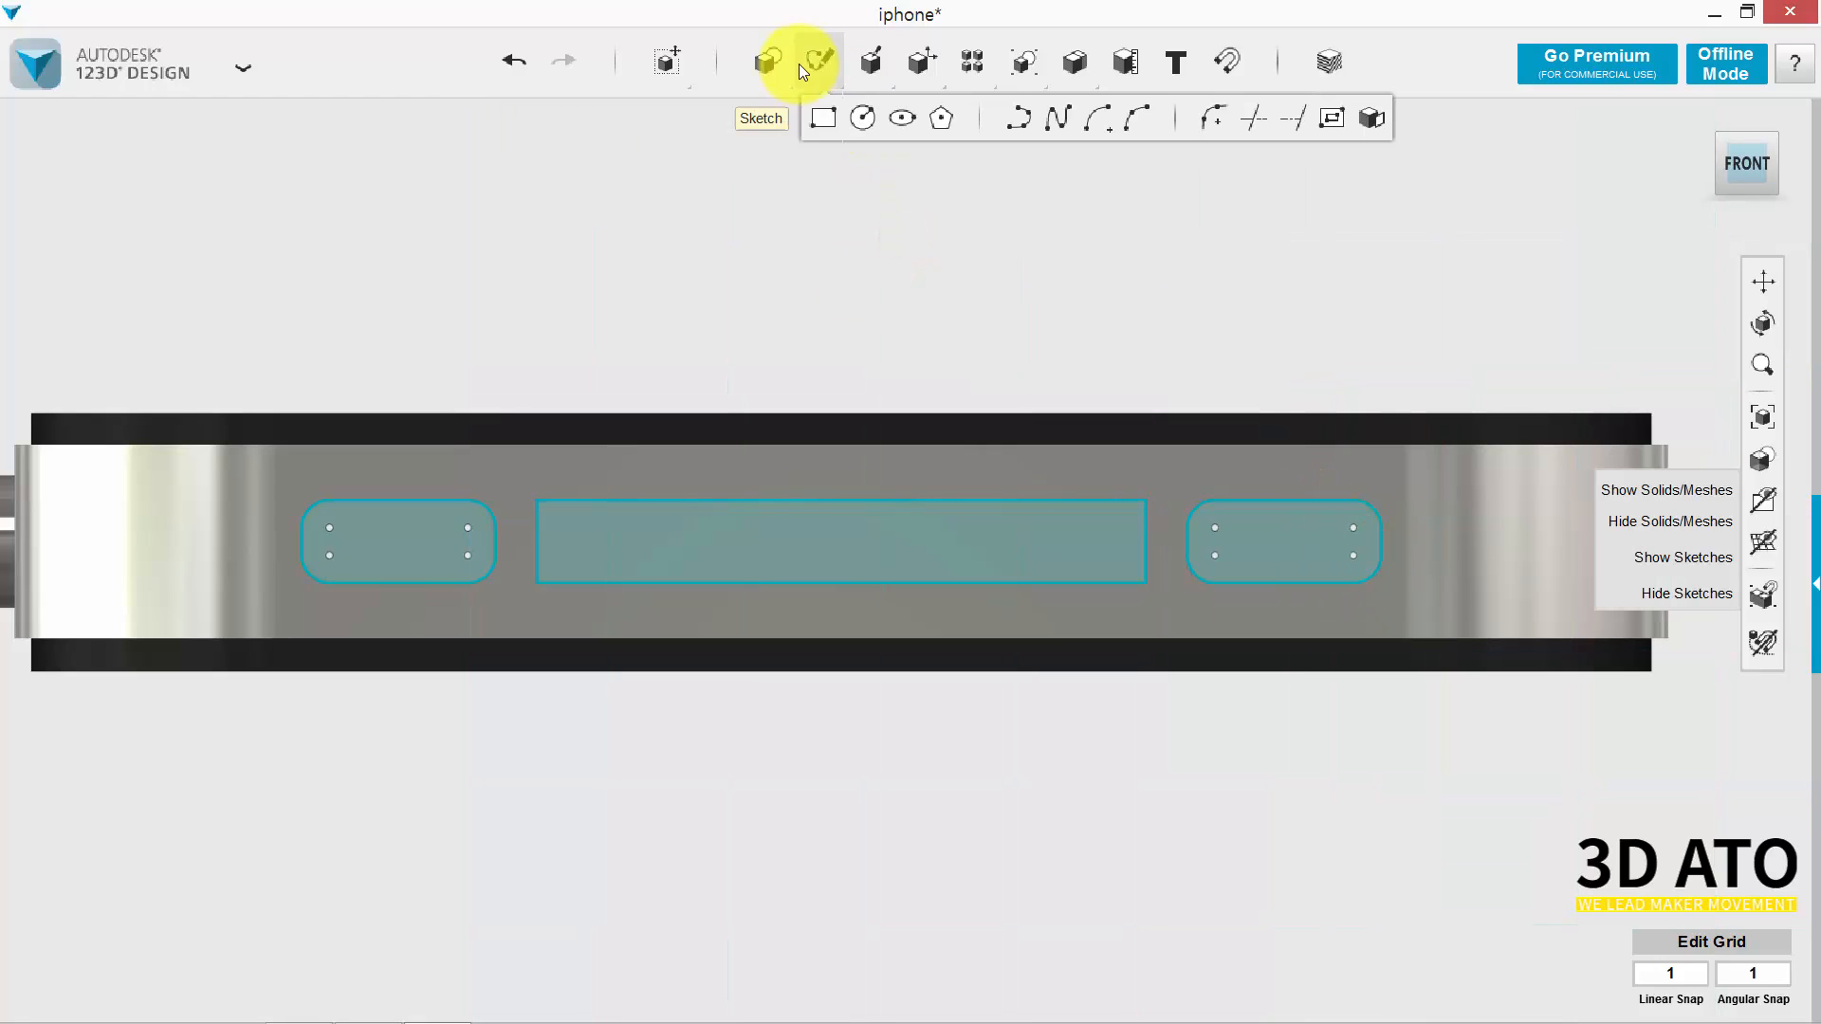
click(1315, 117)
click(1262, 531)
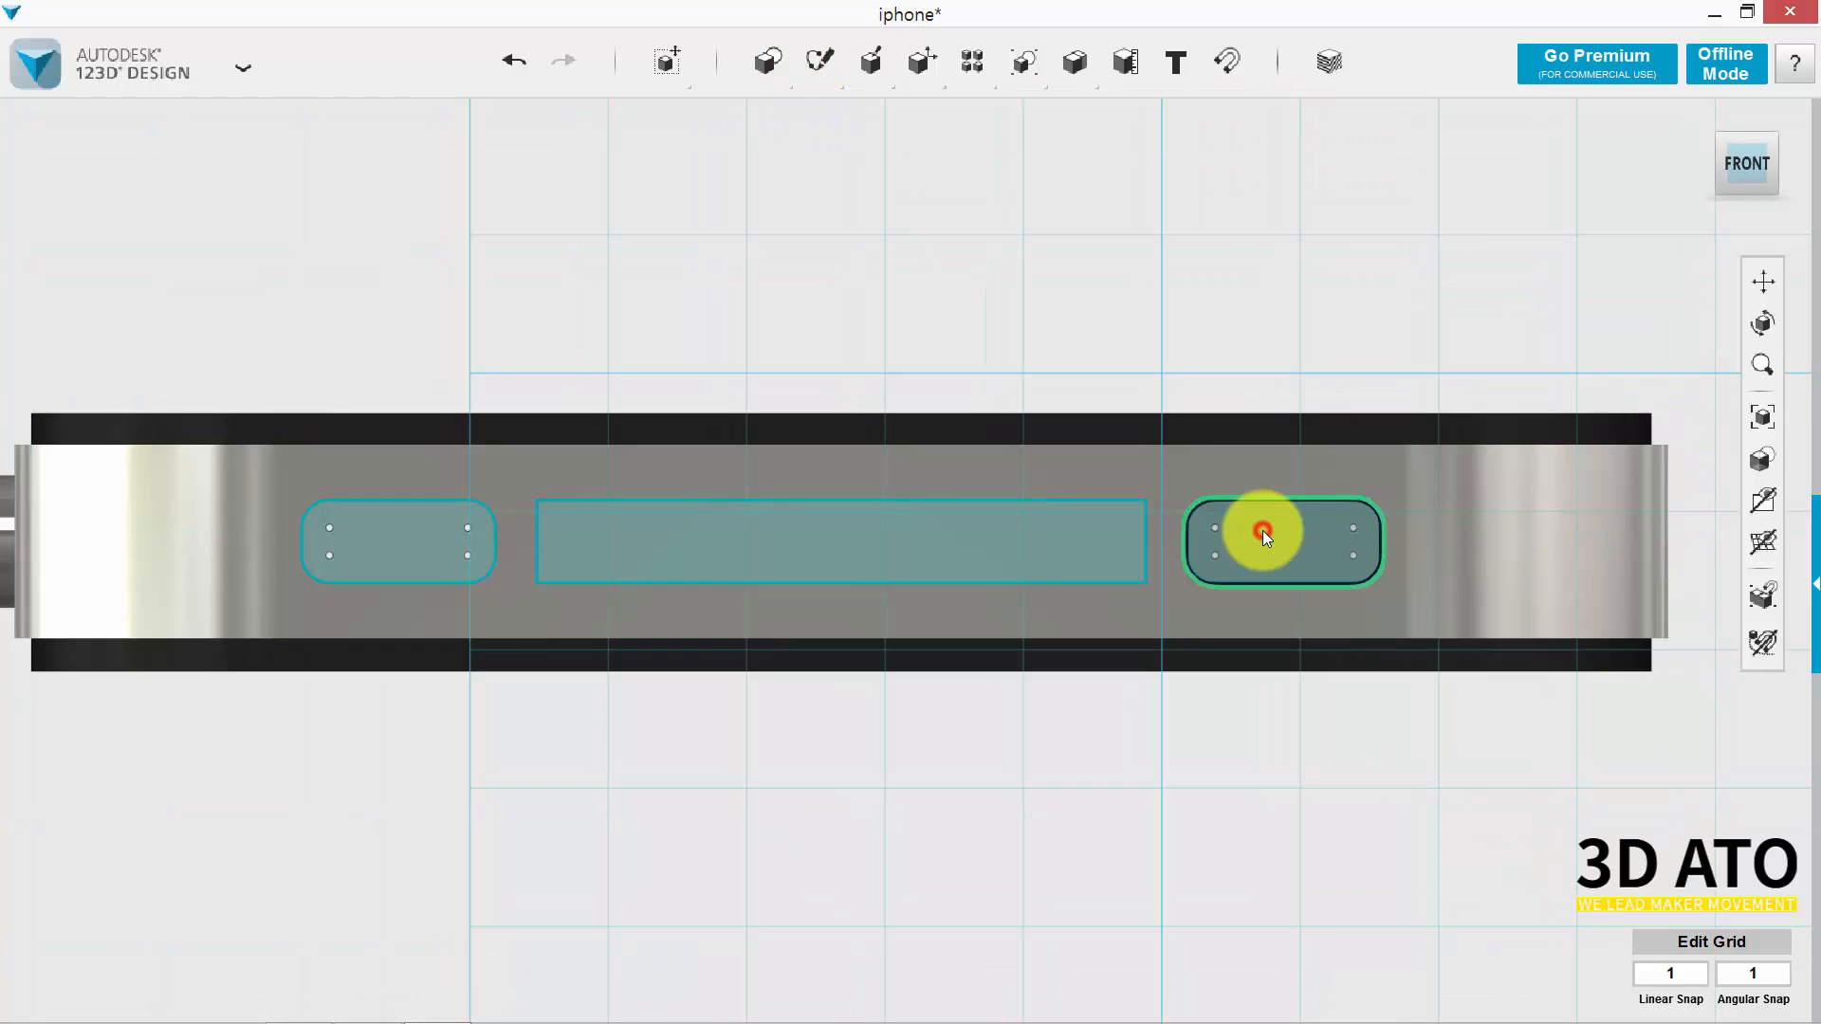
click(1264, 502)
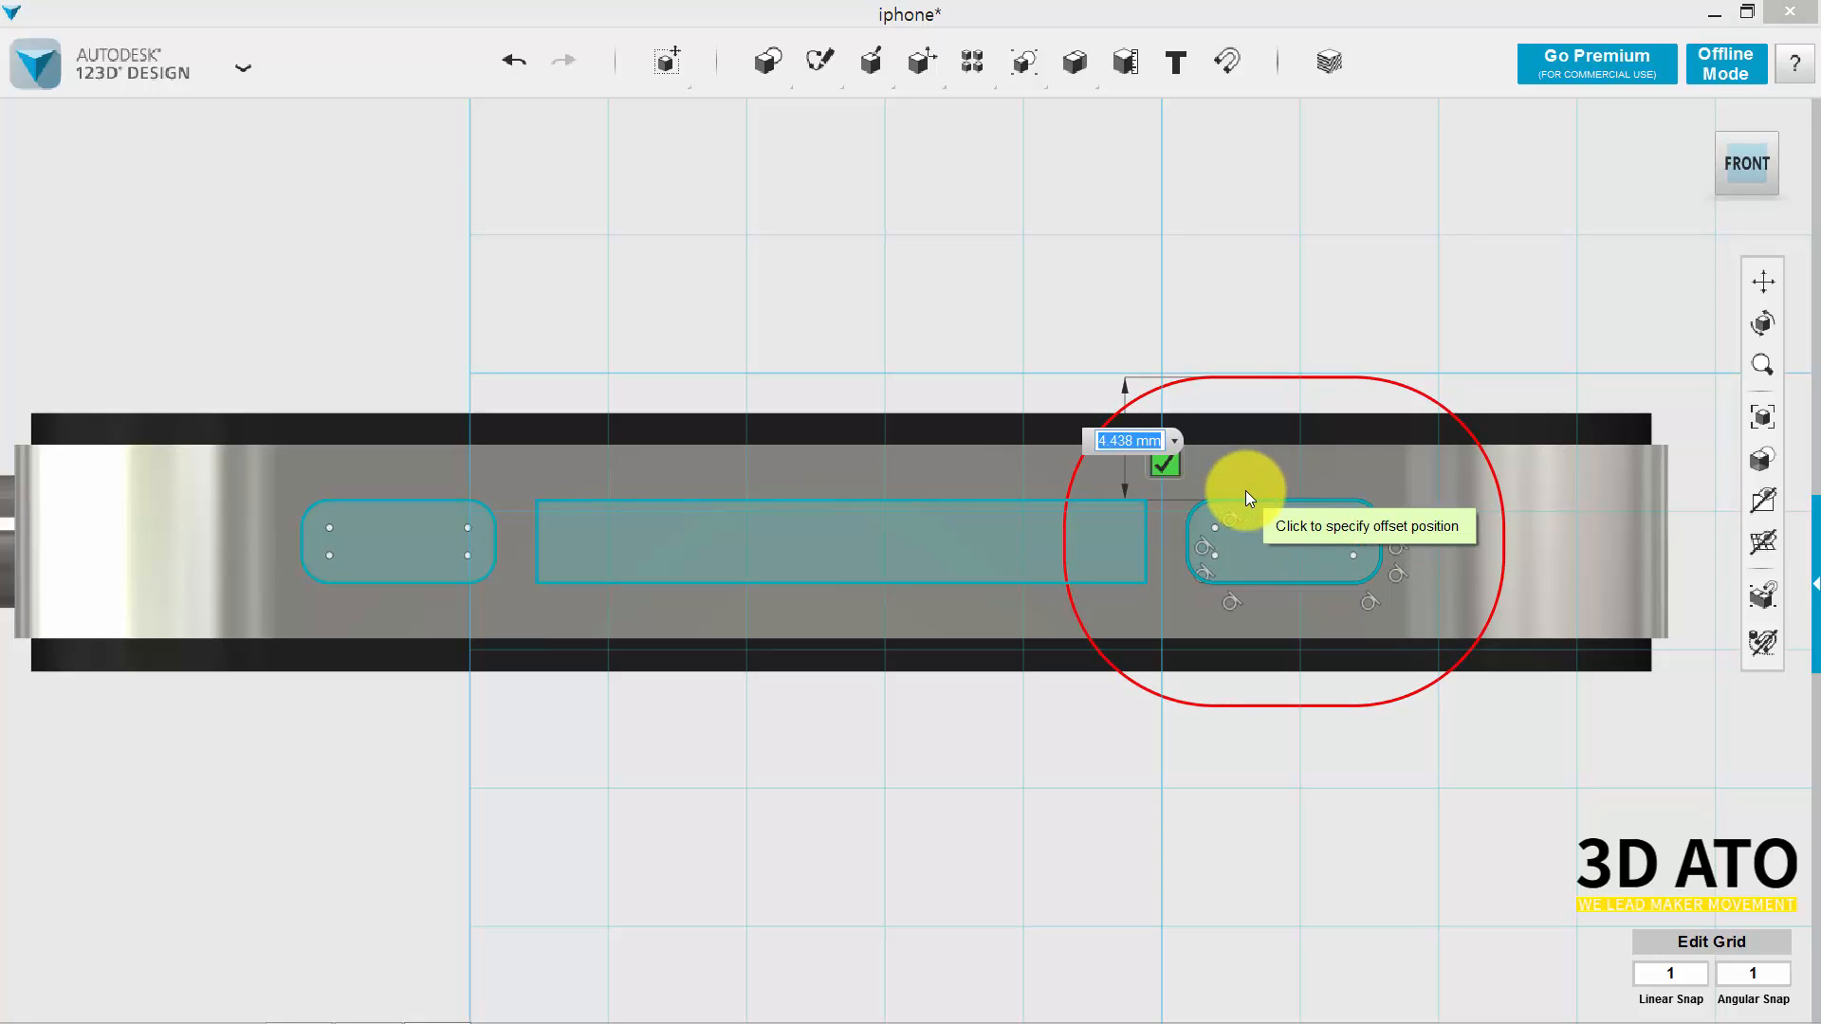
text(0.3)
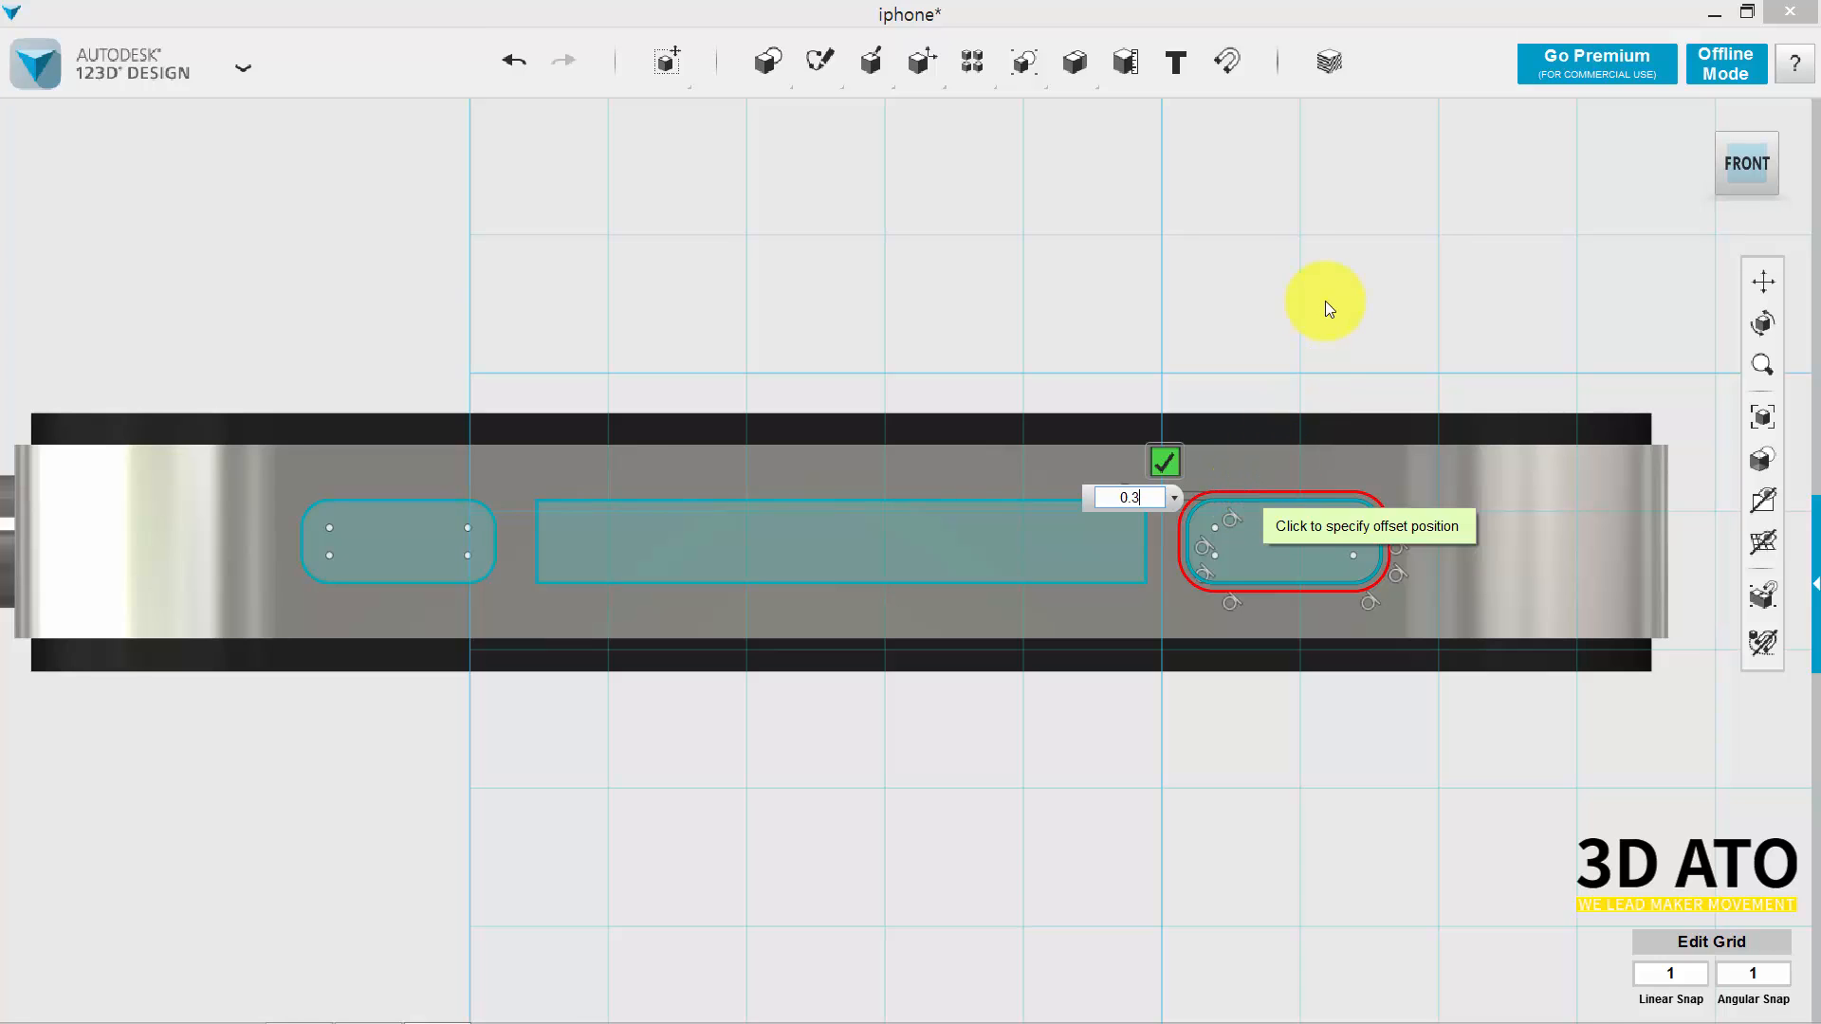
key(Return)
Cut the ring between the two right-hand outlines and the inner rounded rectangle 0.5 mm into the frame with Extrude.
click(862, 121)
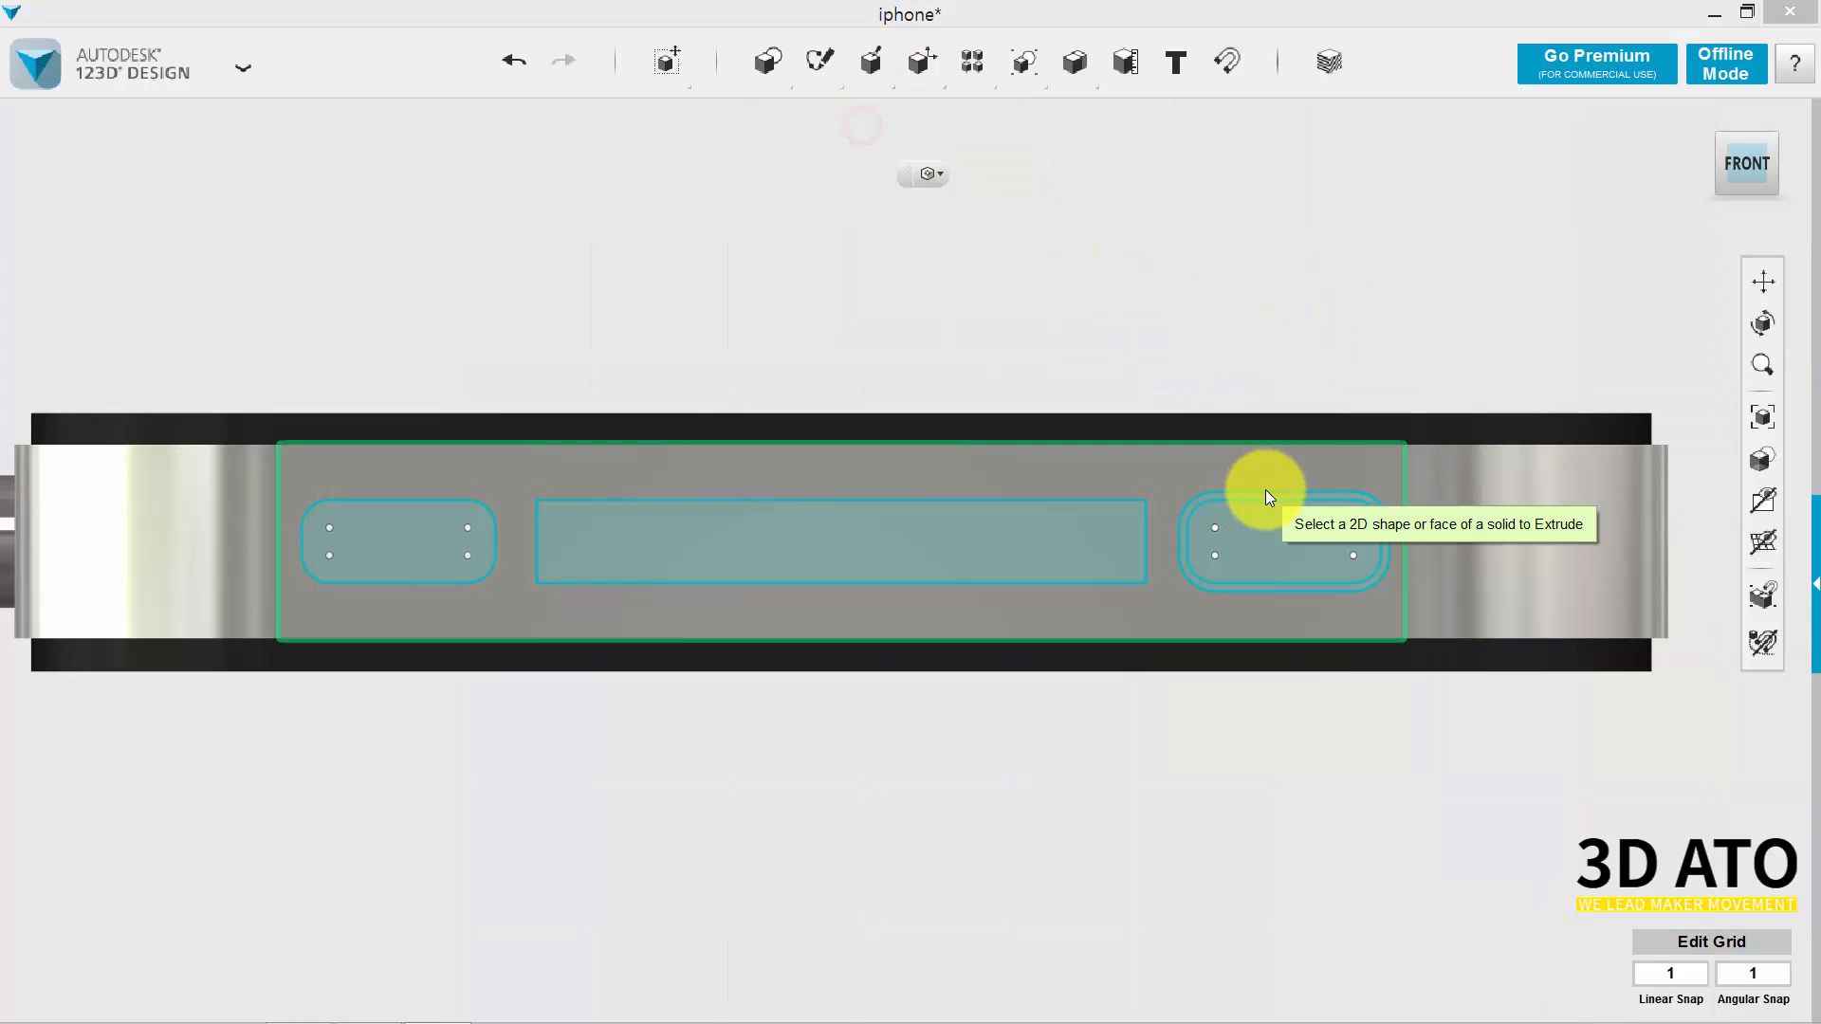
click(1271, 492)
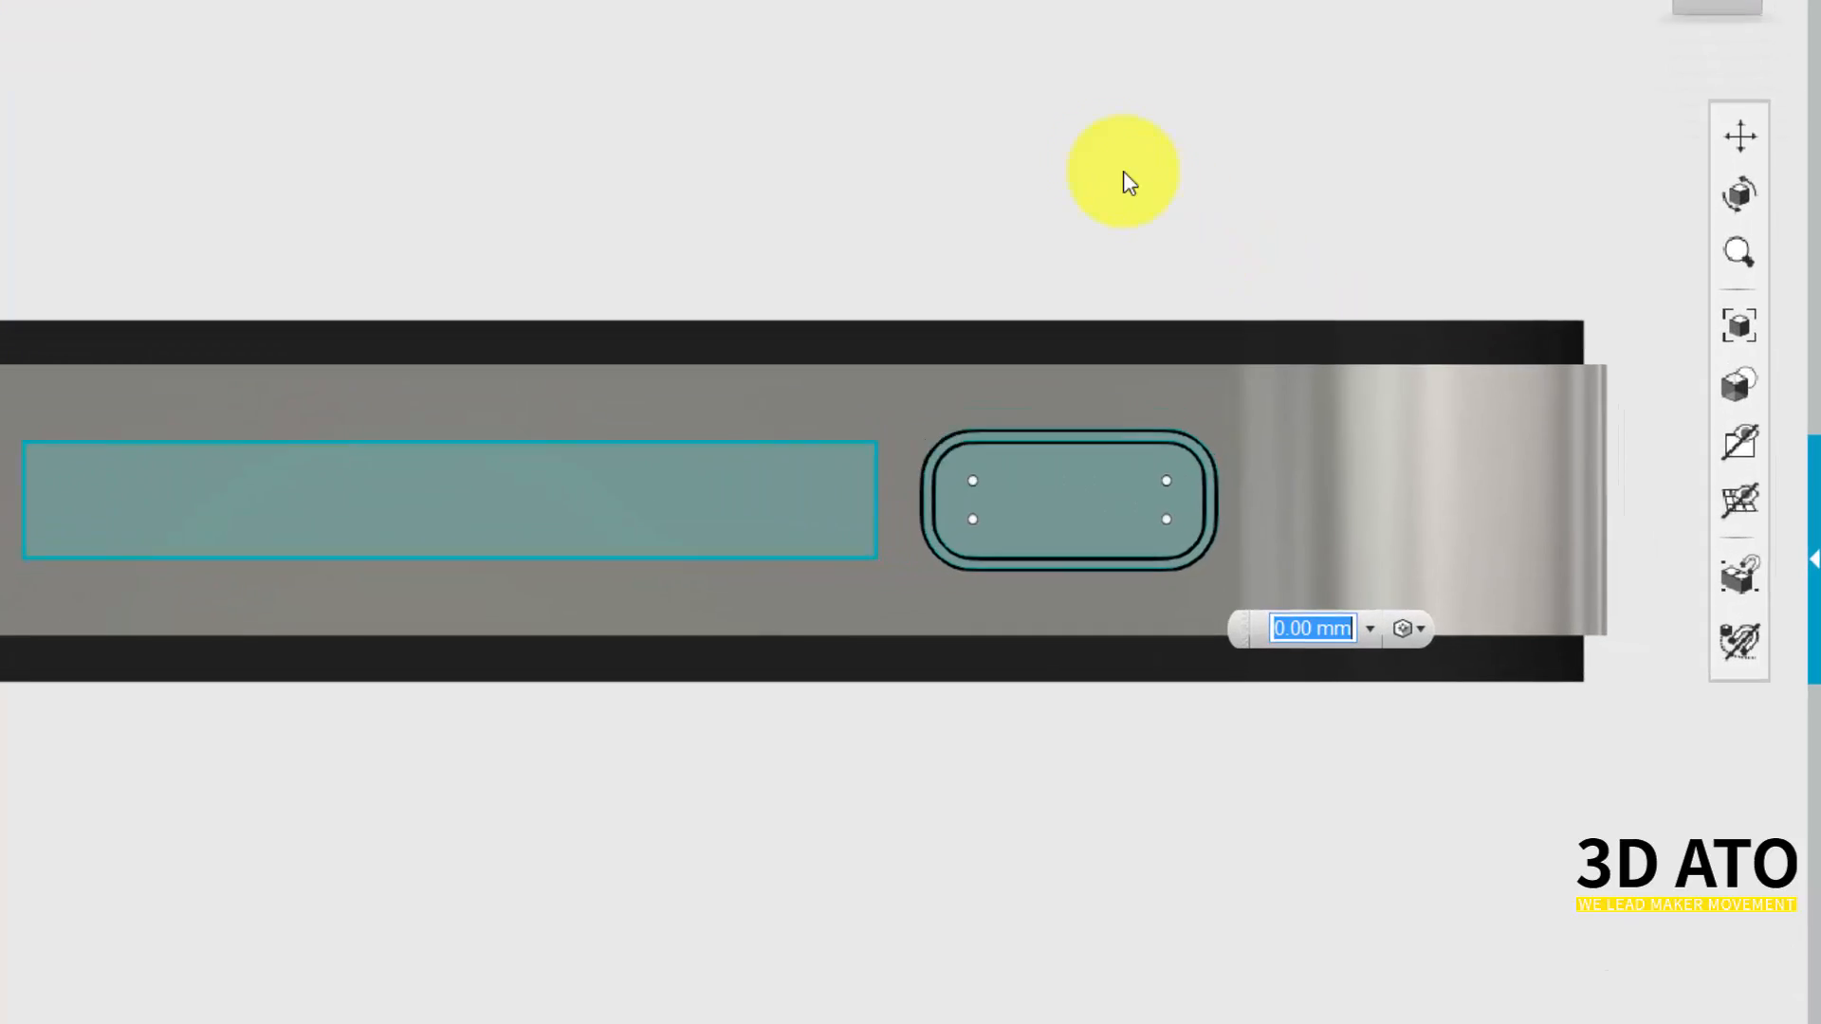
text(0.5)
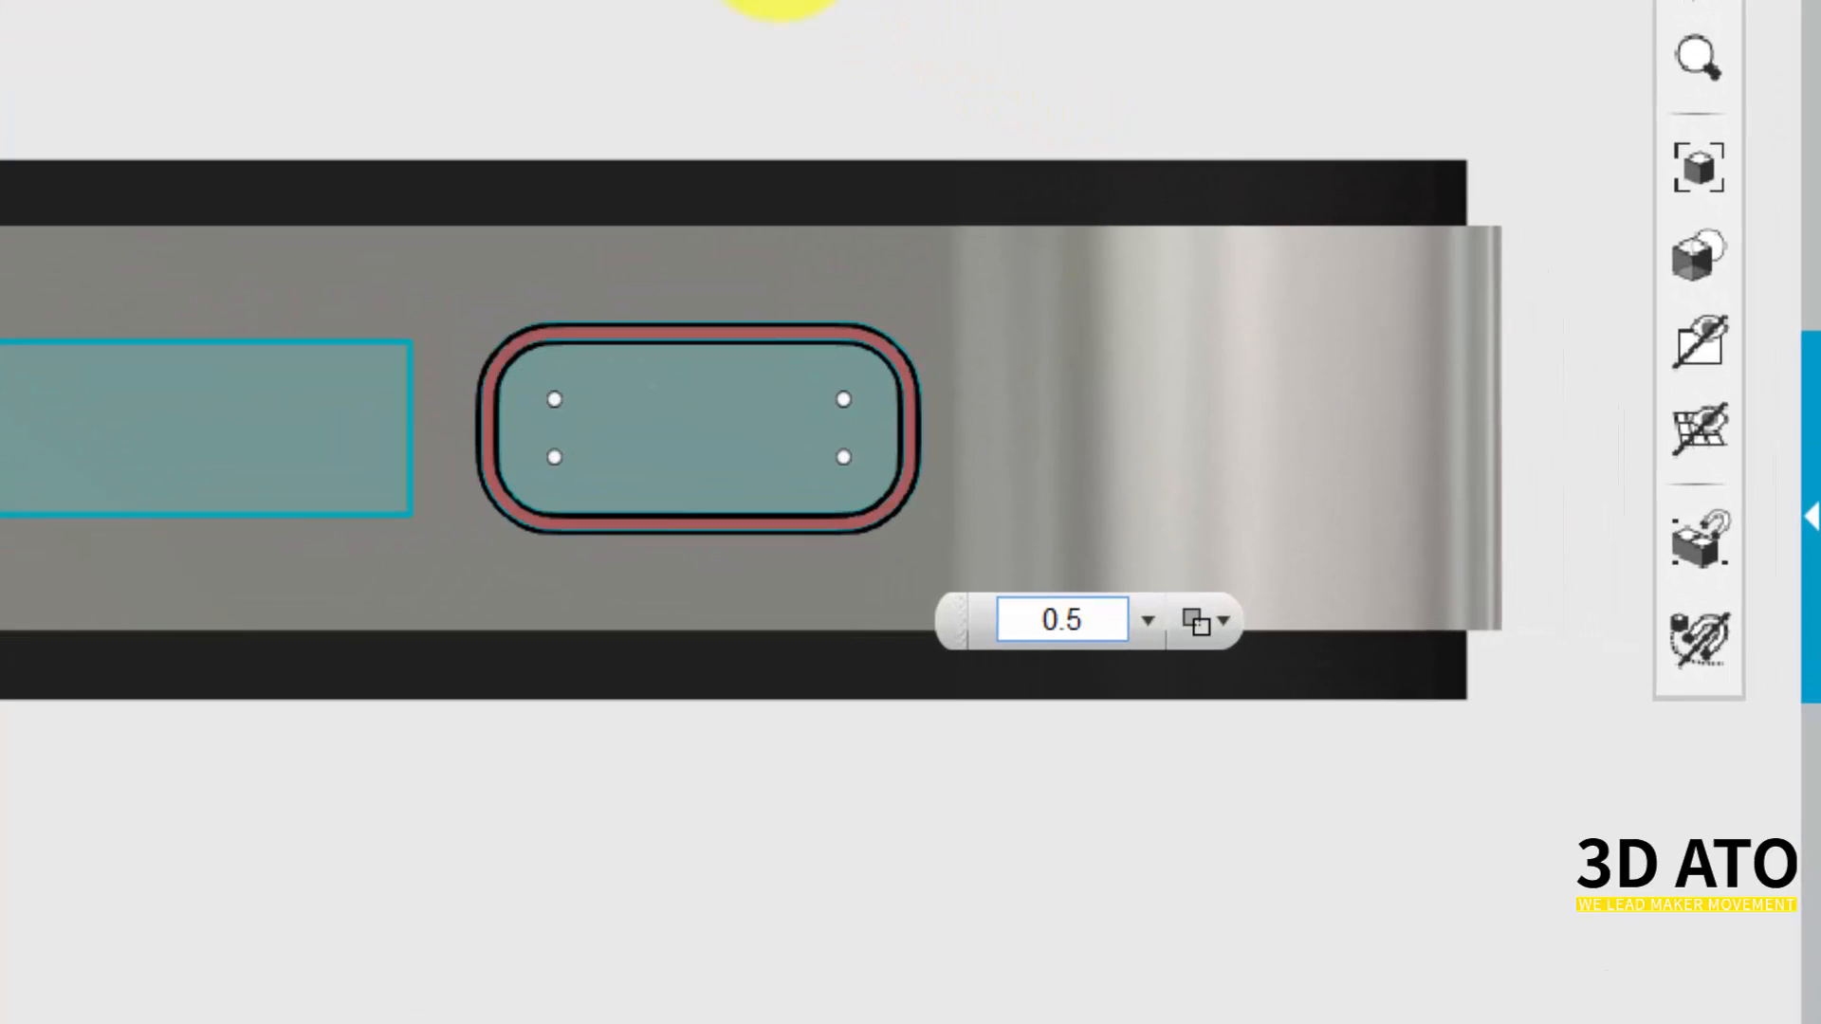
key(Return)
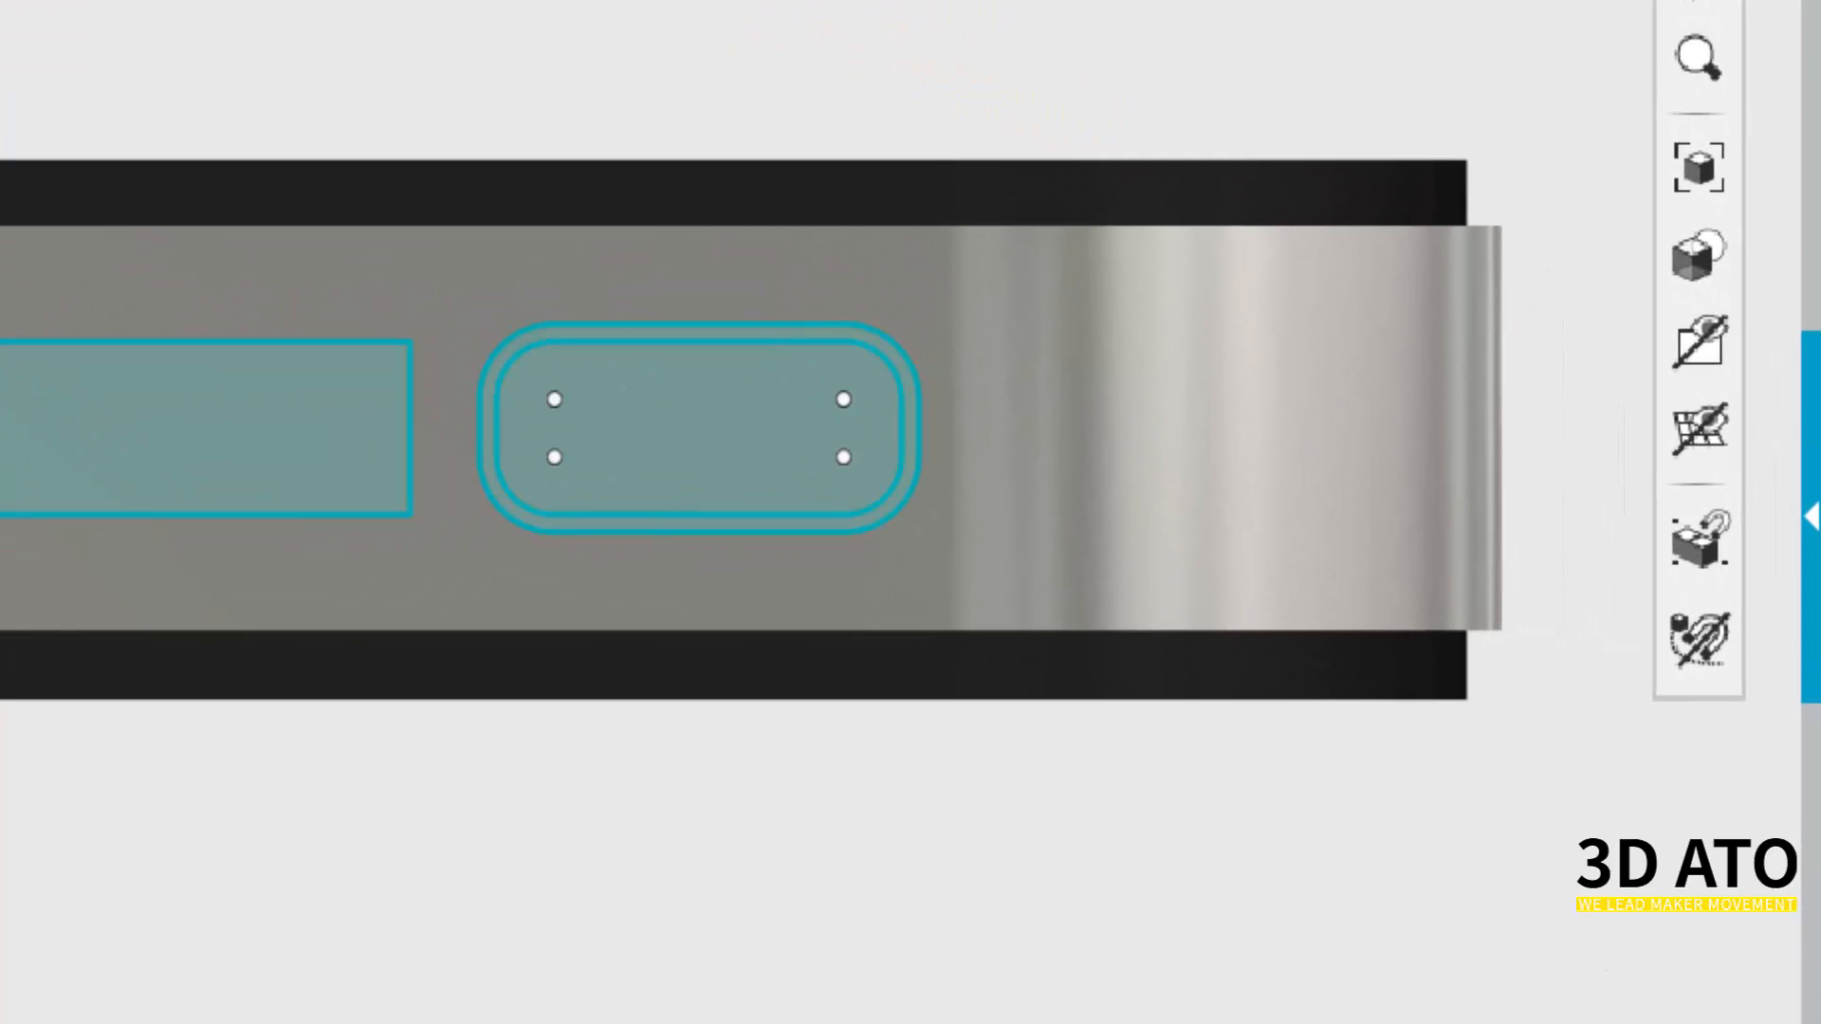
click(695, 390)
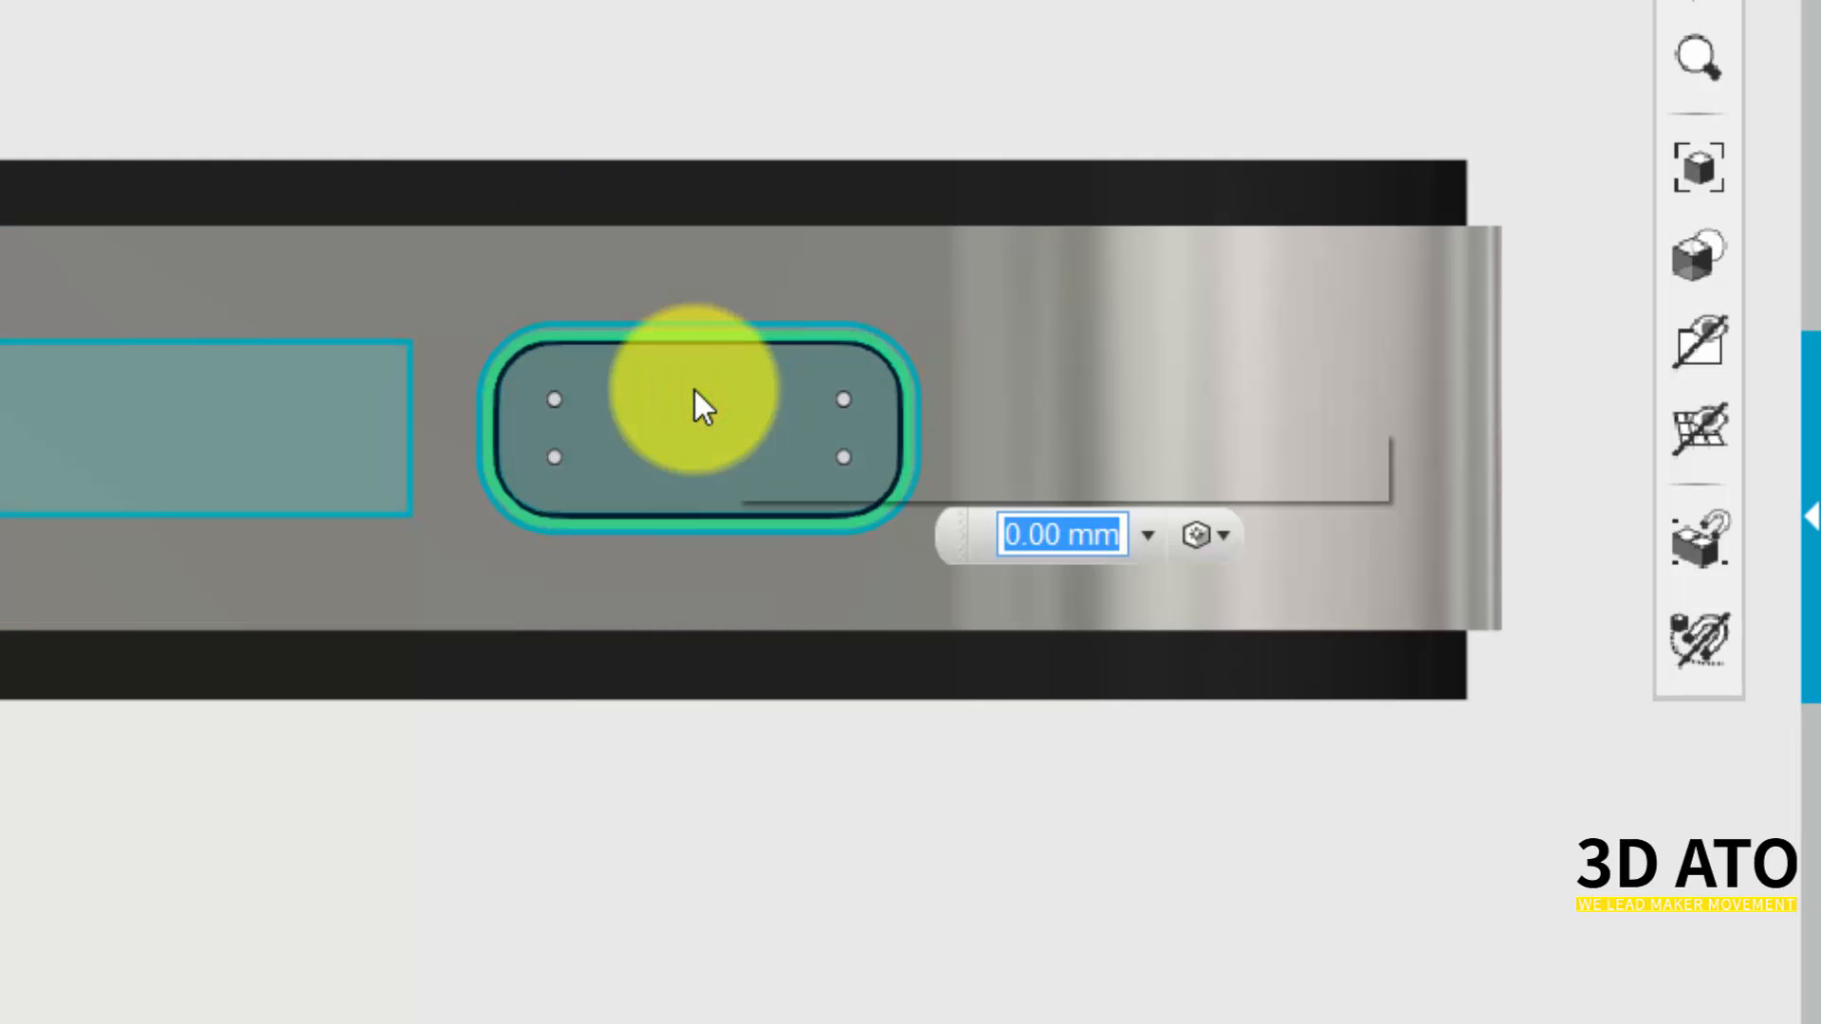
text(0.5)
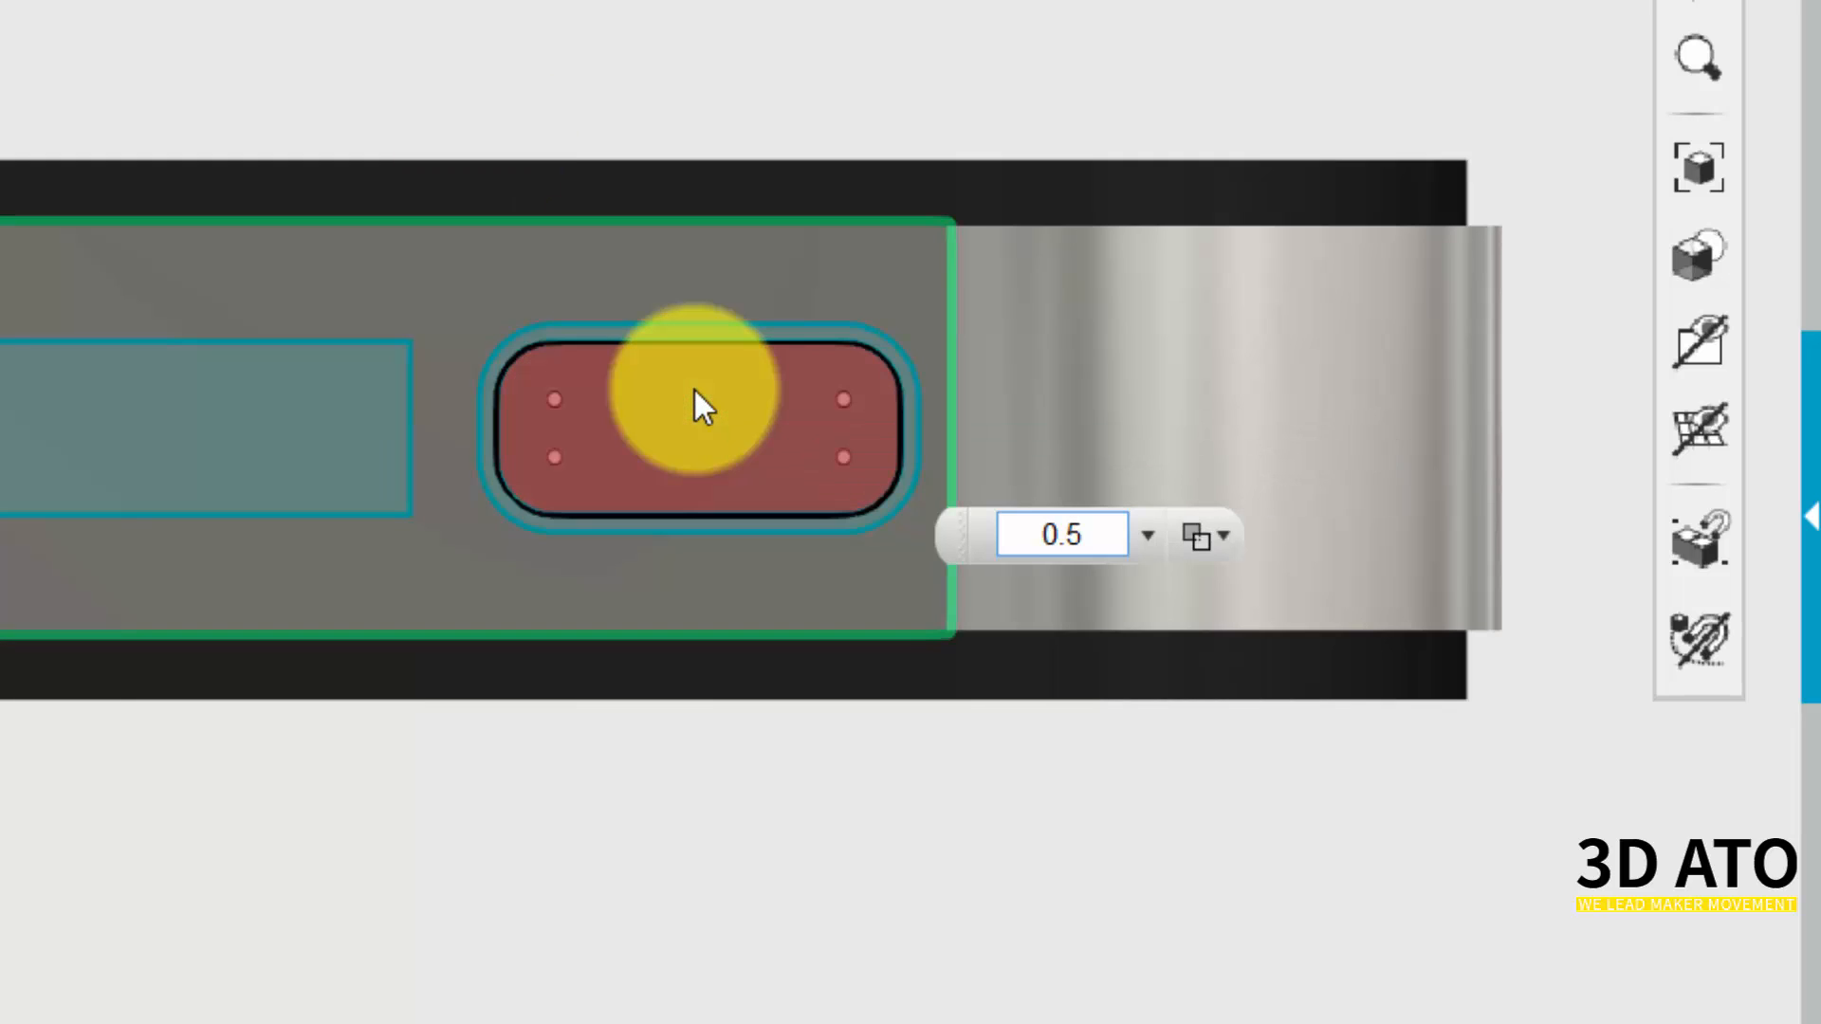
key(Return)
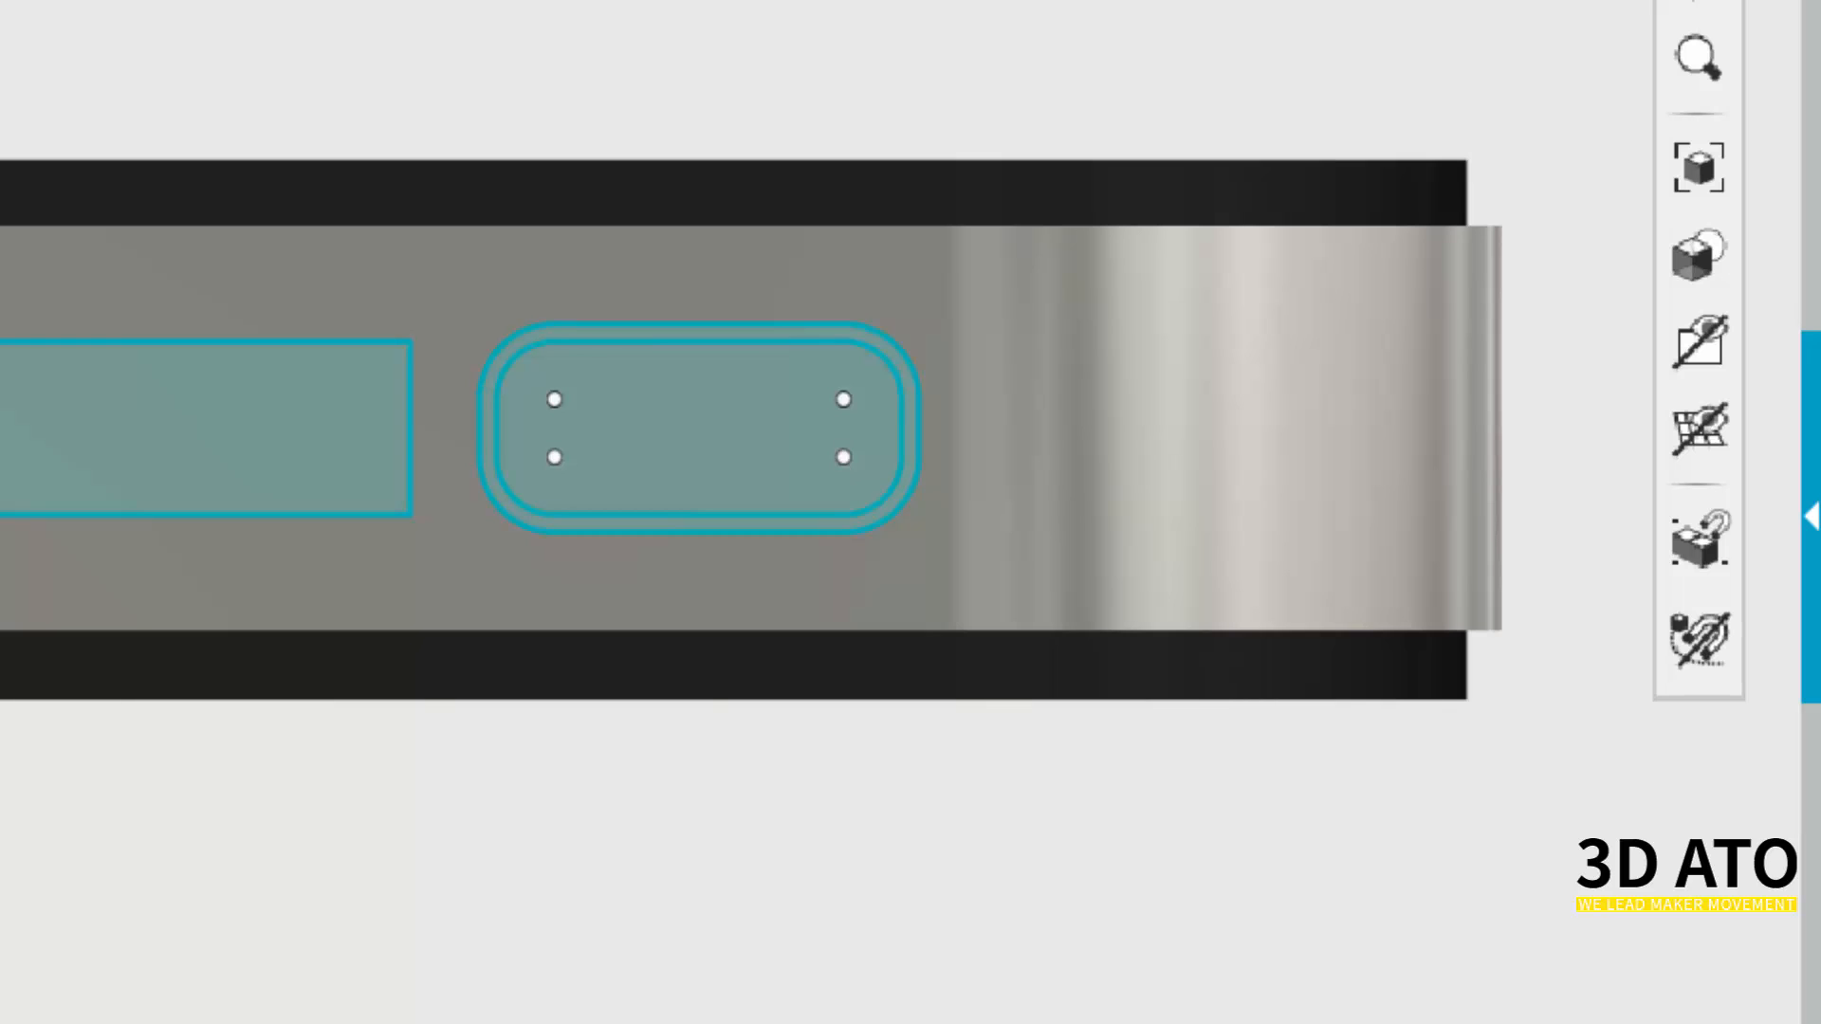
Extrude the inner rounded rectangle of the right opening 0.5 mm as a new solid.
click(724, 455)
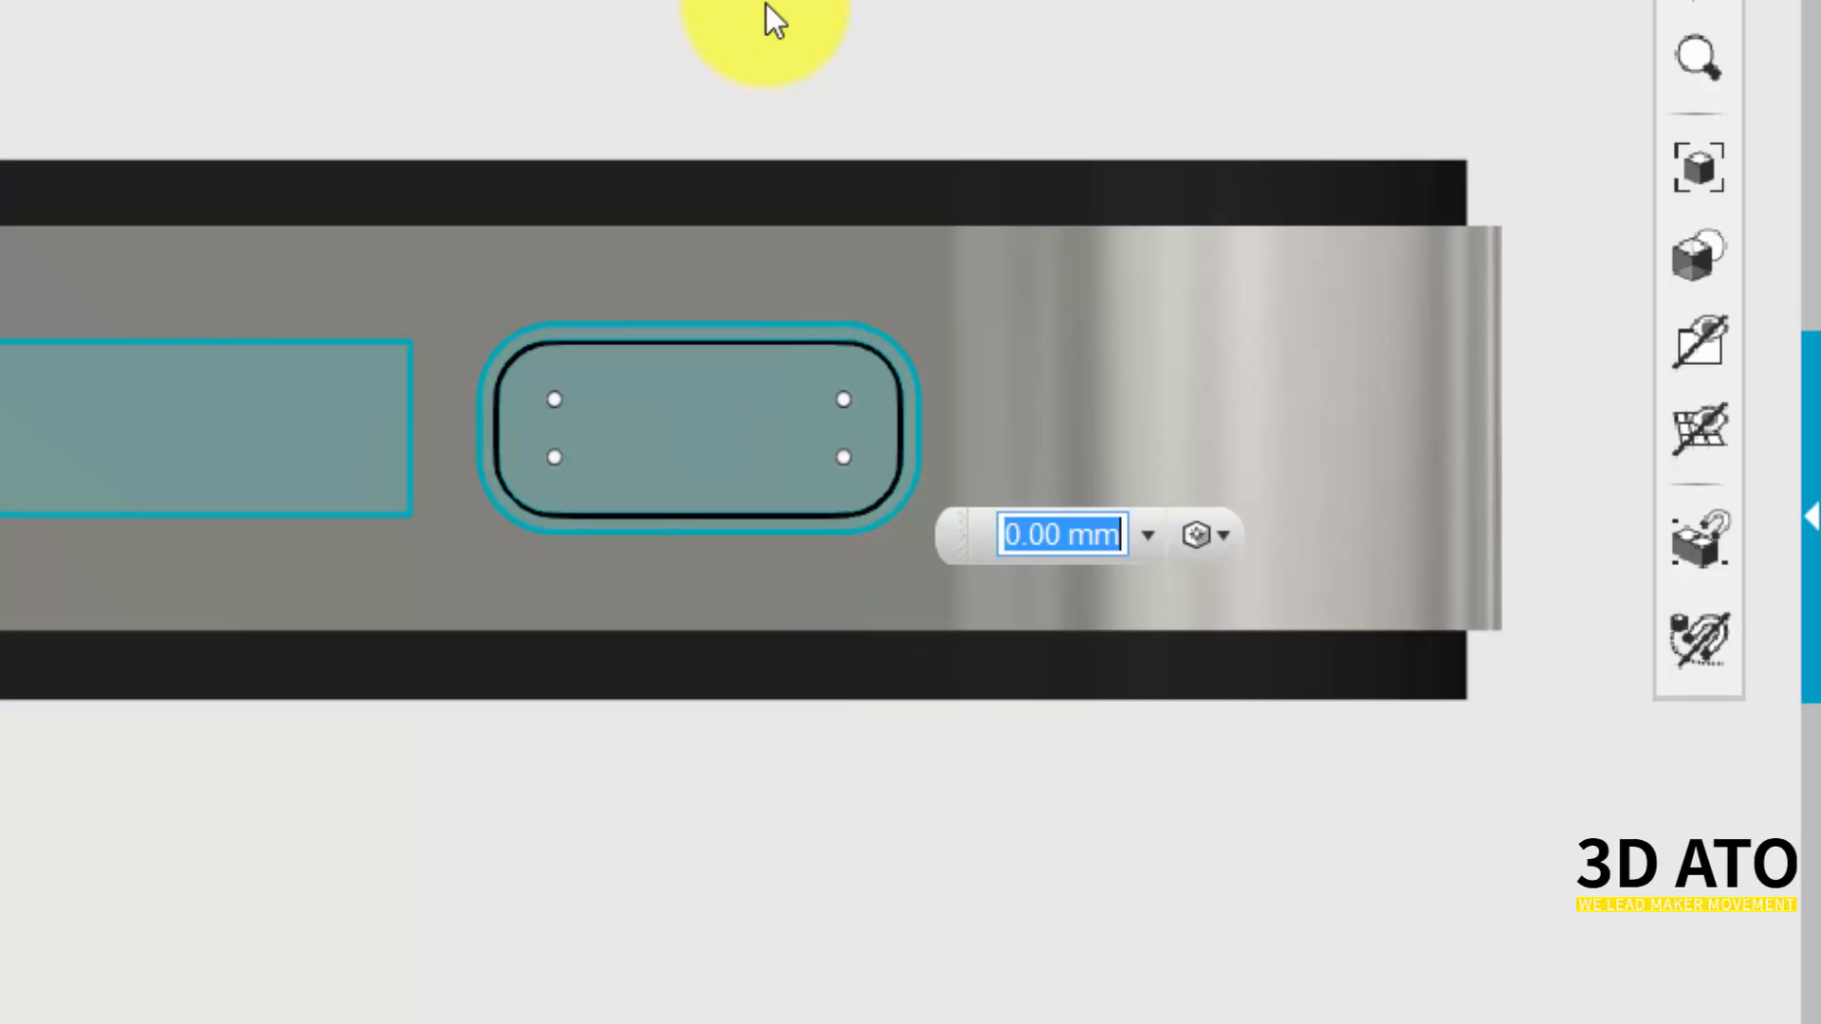
text(0.5)
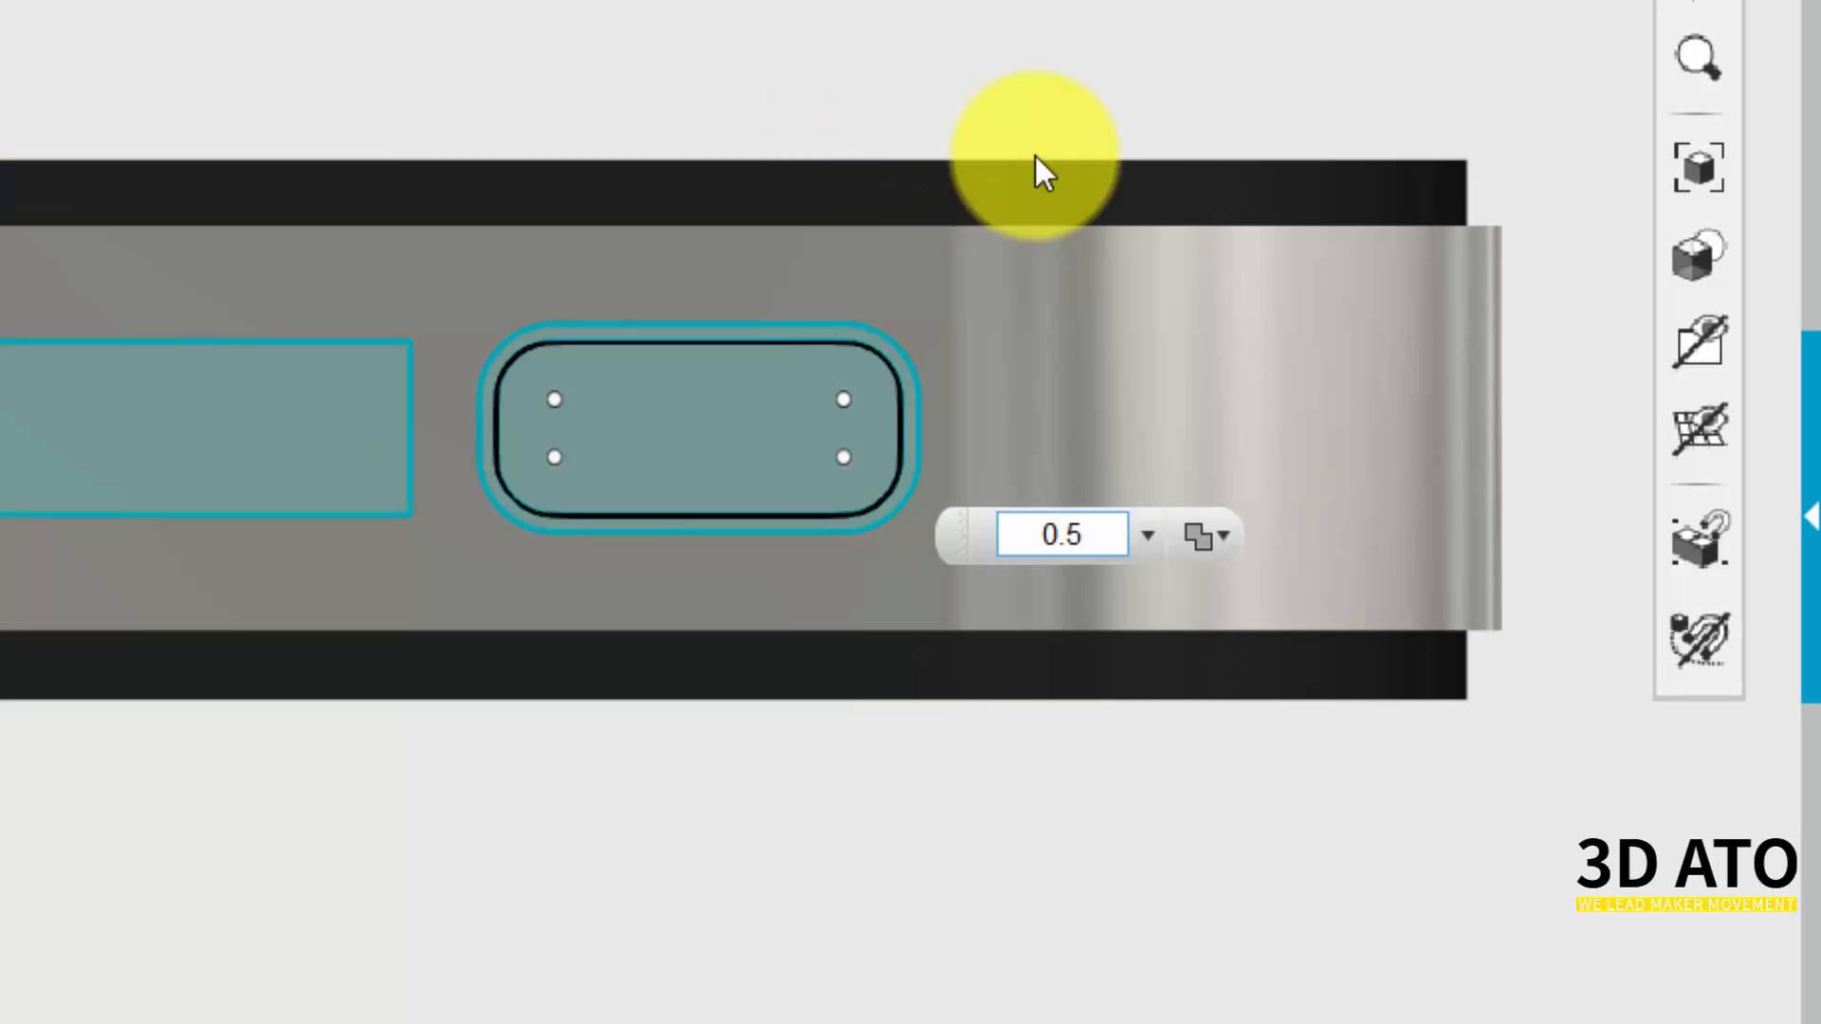
click(1203, 534)
click(1288, 775)
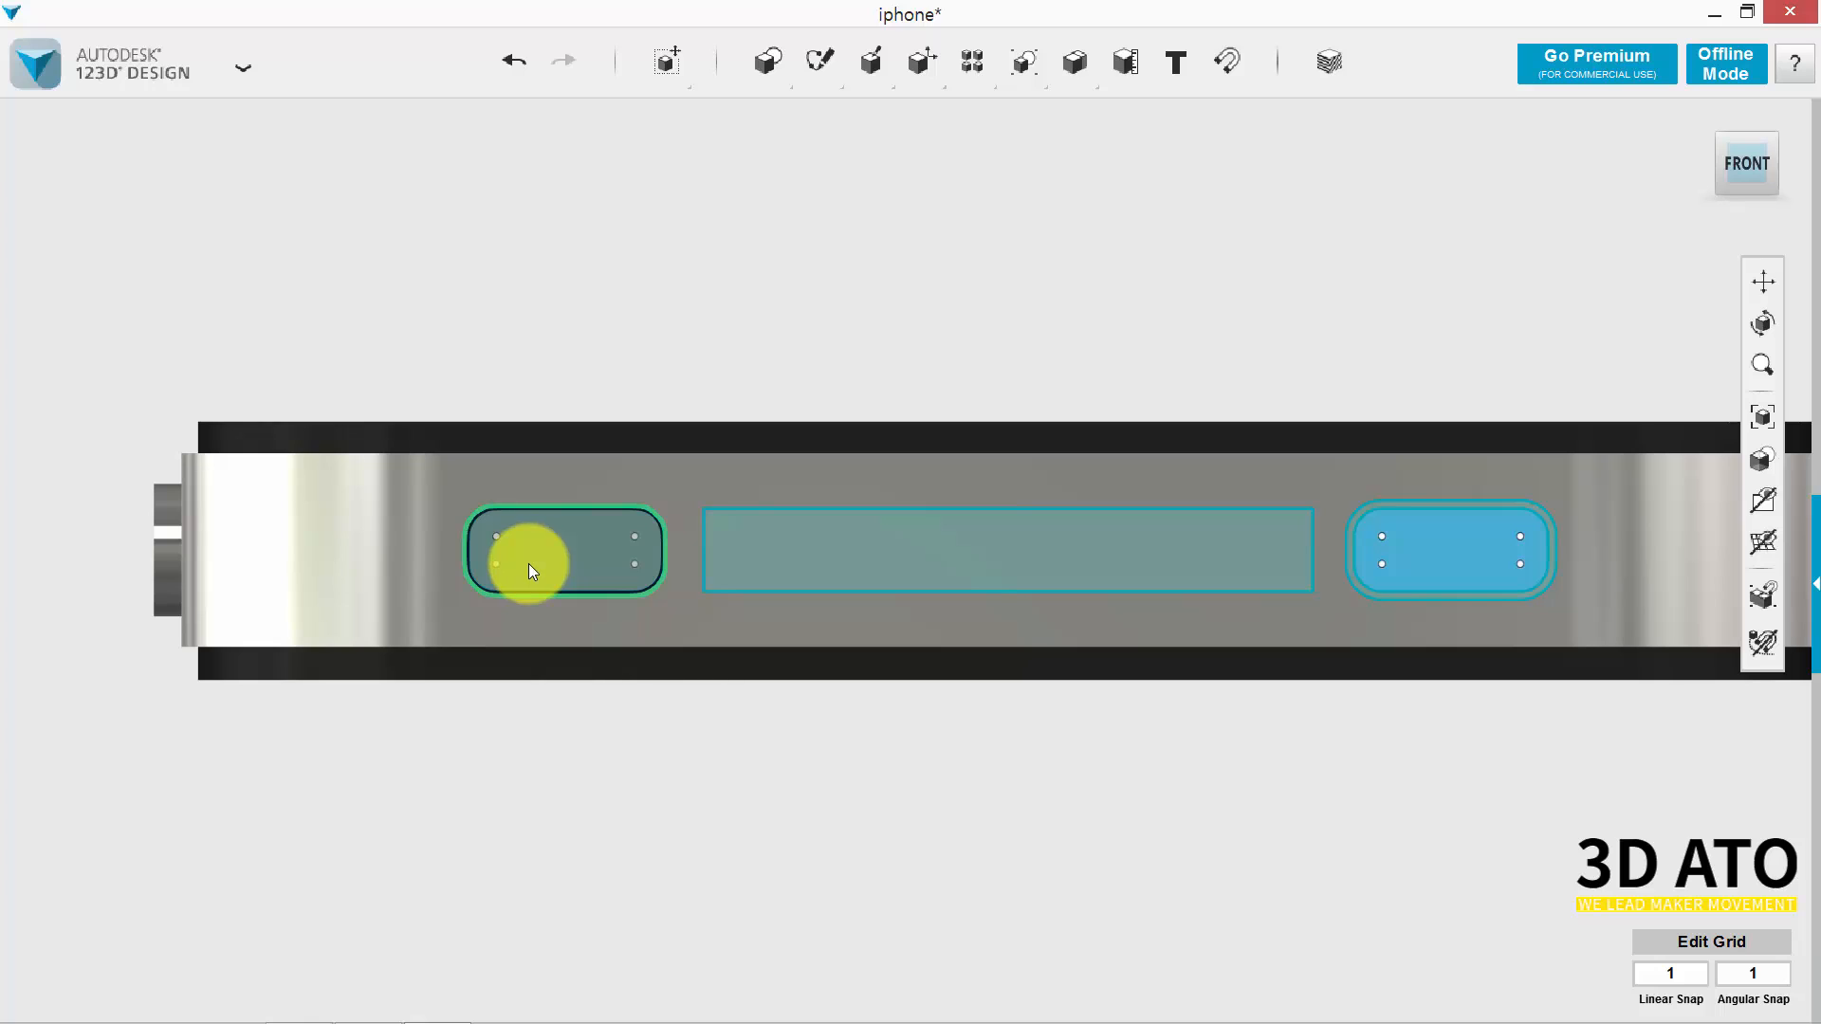
Replace the plain rounded rectangle at the frame's left end by moving the double-outline sketch 32 mm to the left.
click(1420, 567)
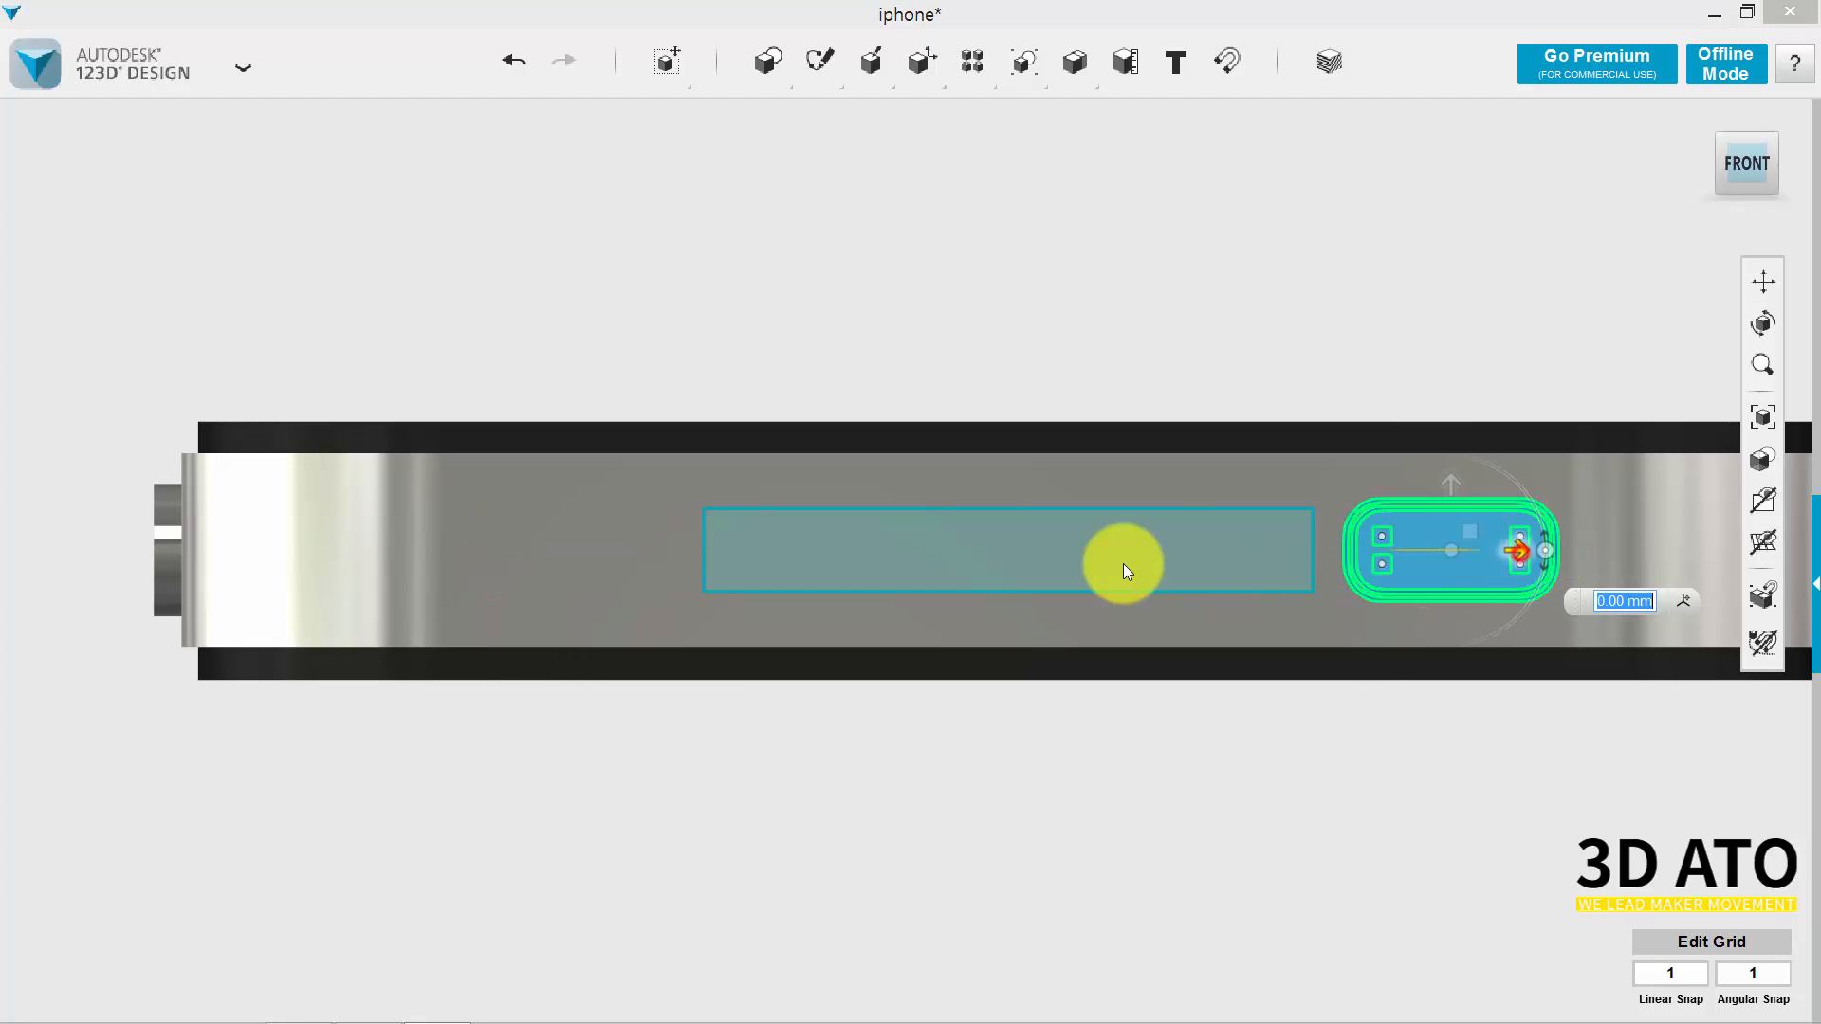
drag(1123, 563, 647, 523)
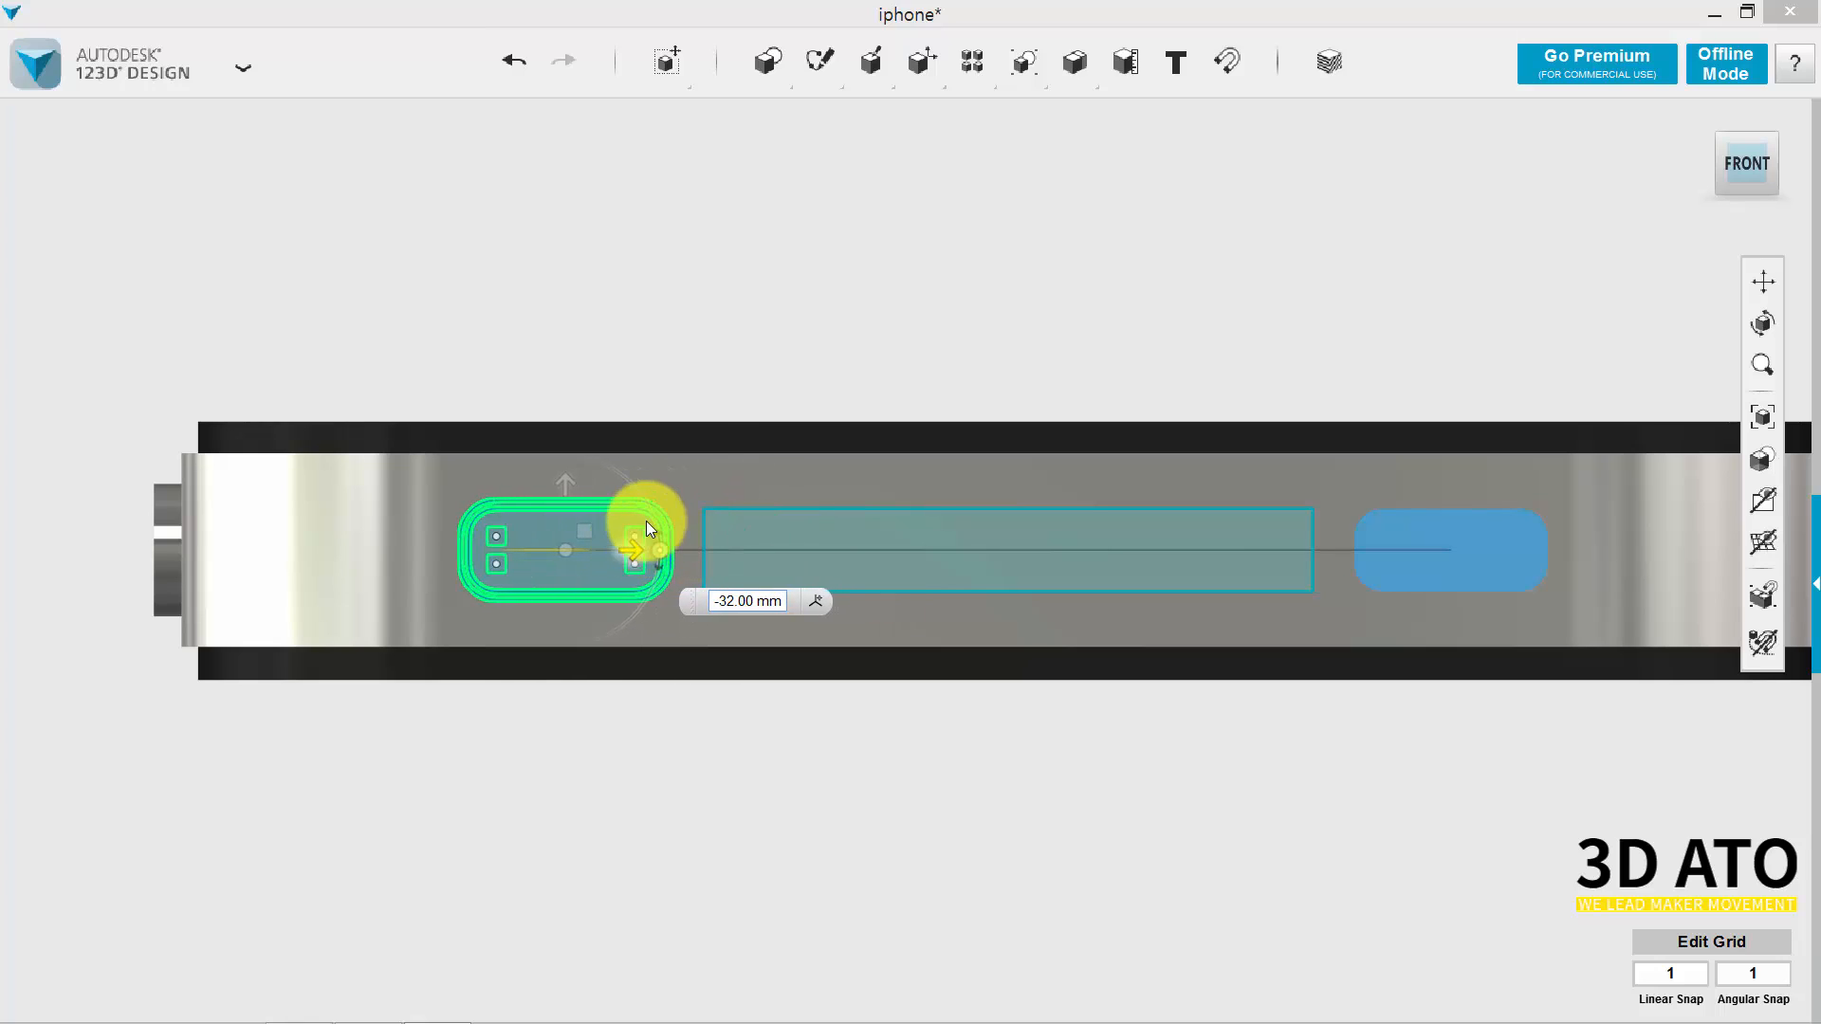
click(788, 339)
Cut the ring and the inner rounded rectangle of the left double outline 0.5 mm into the frame with Extrude.
click(870, 107)
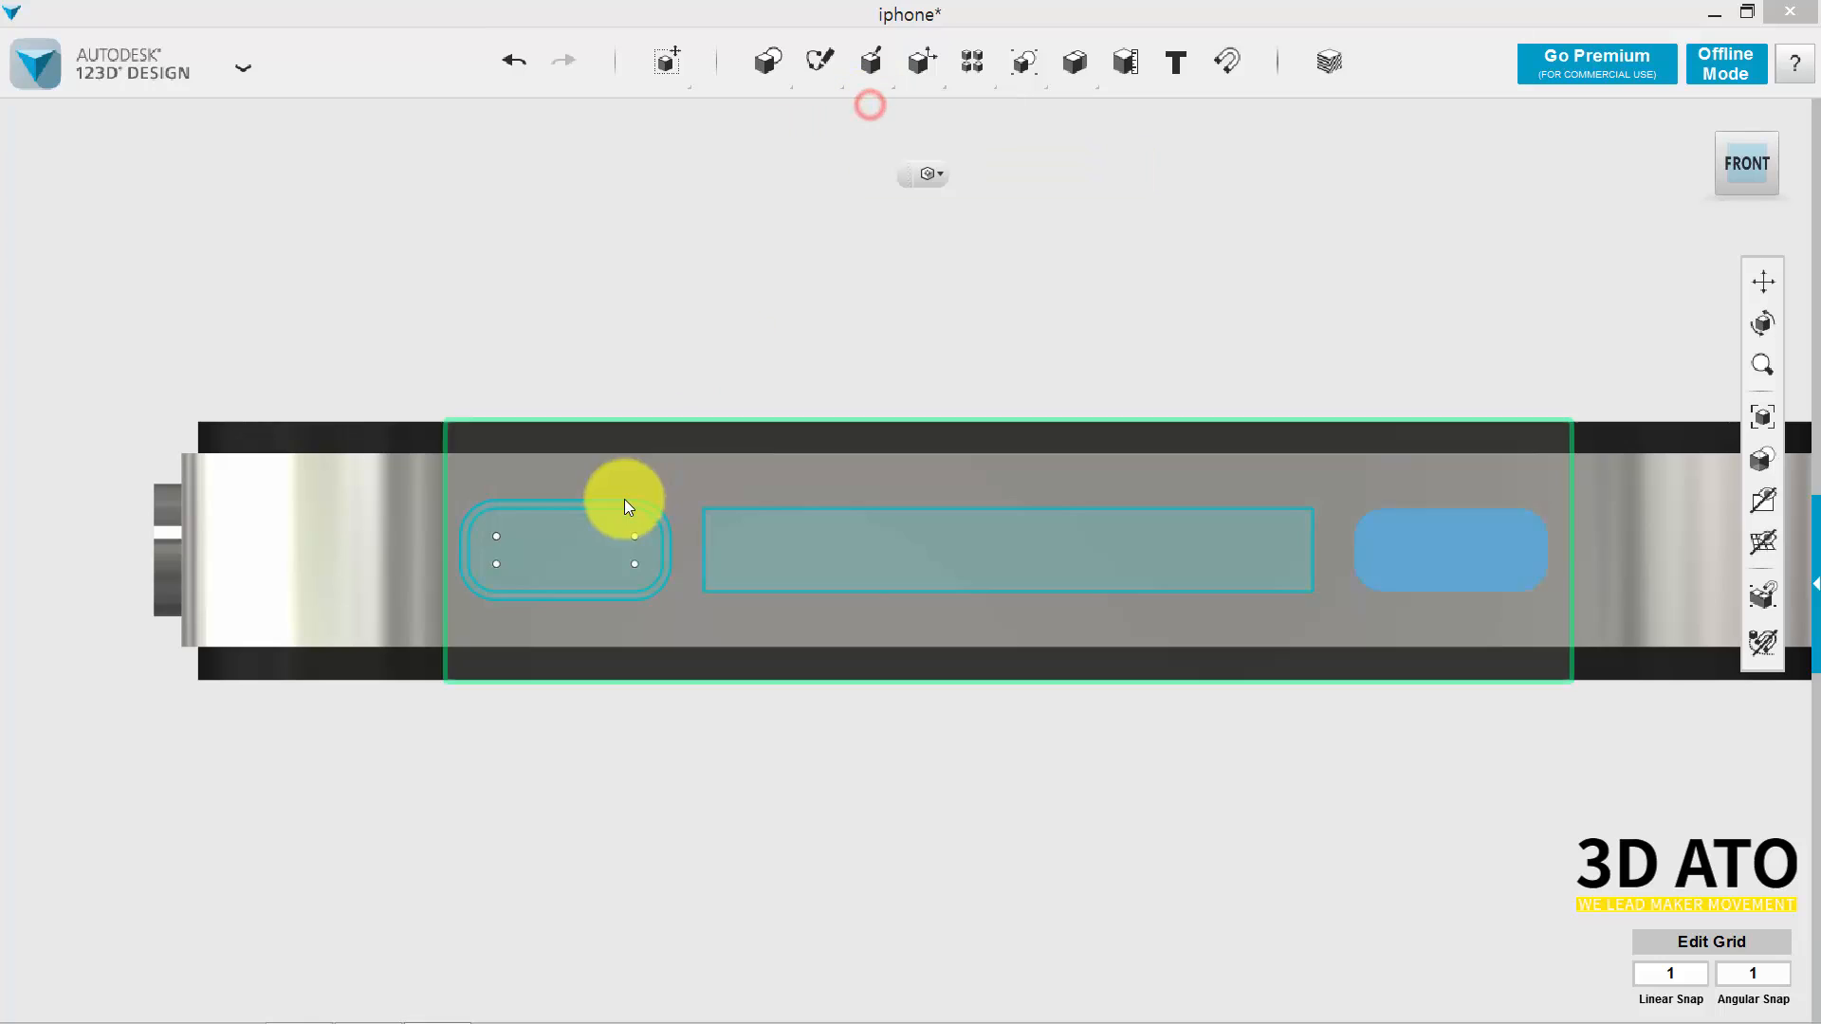
click(613, 505)
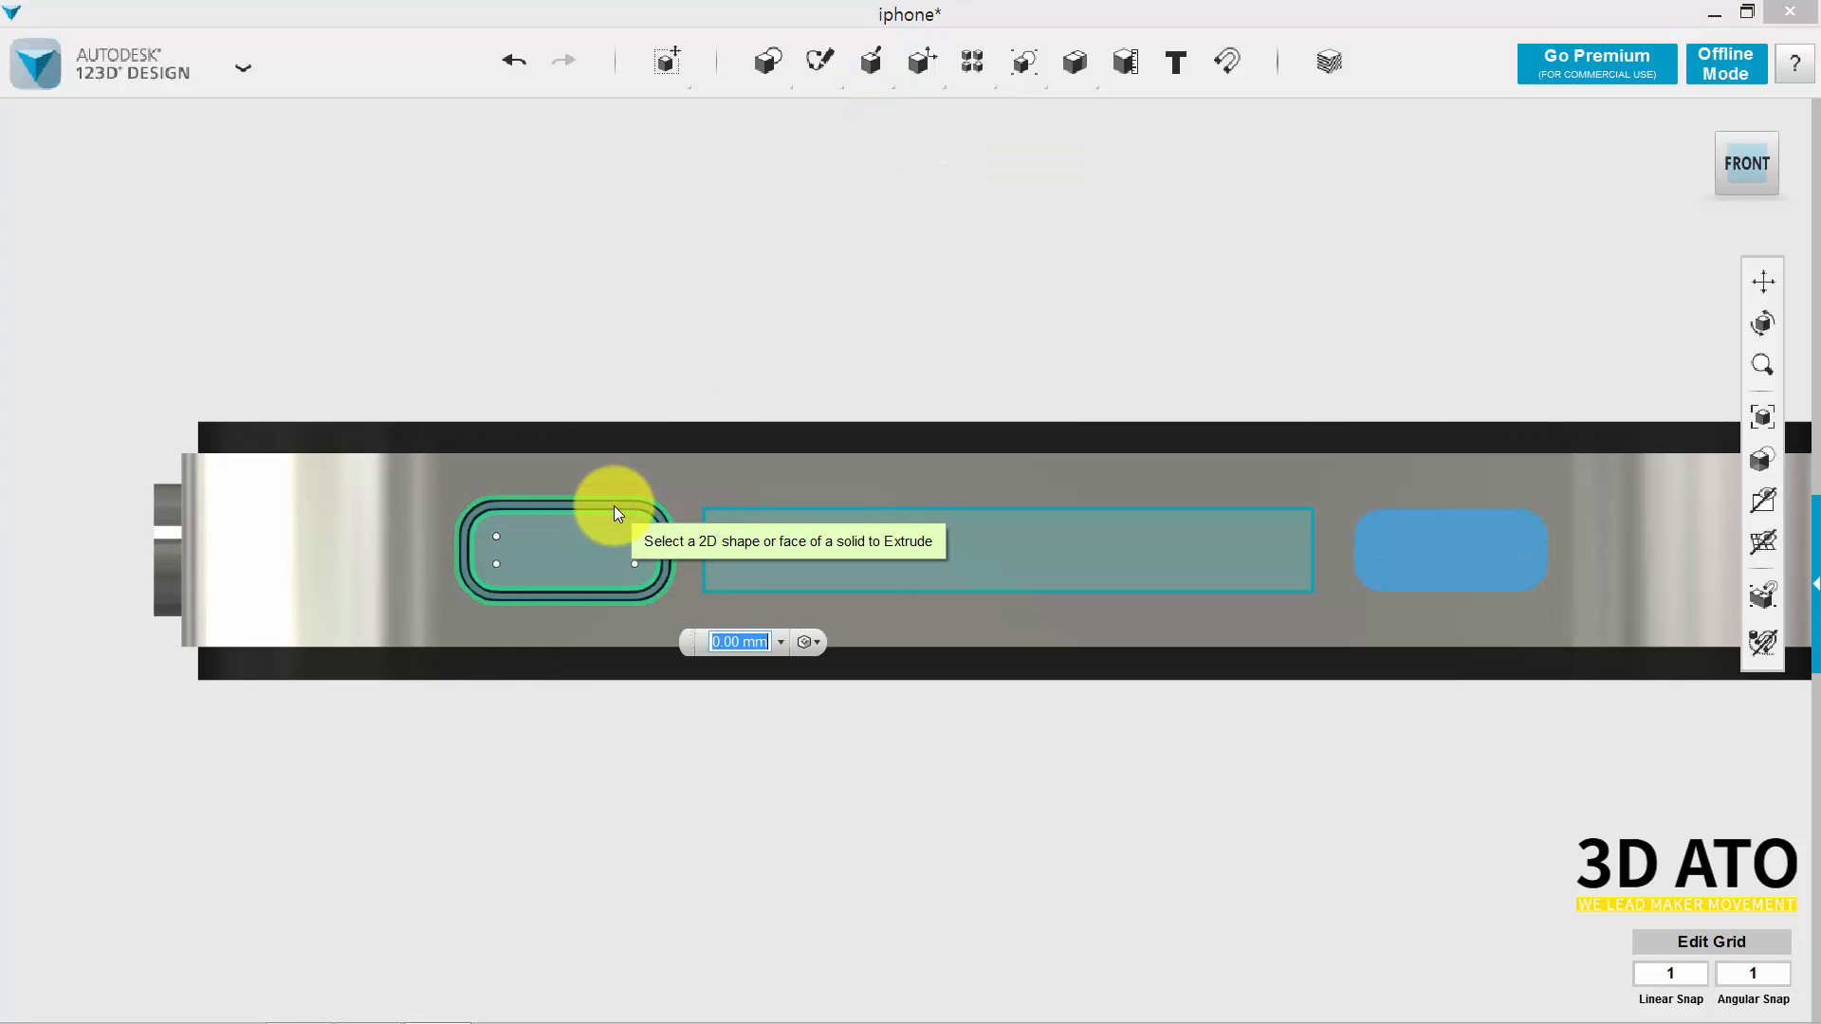
text(0.5)
key(Return)
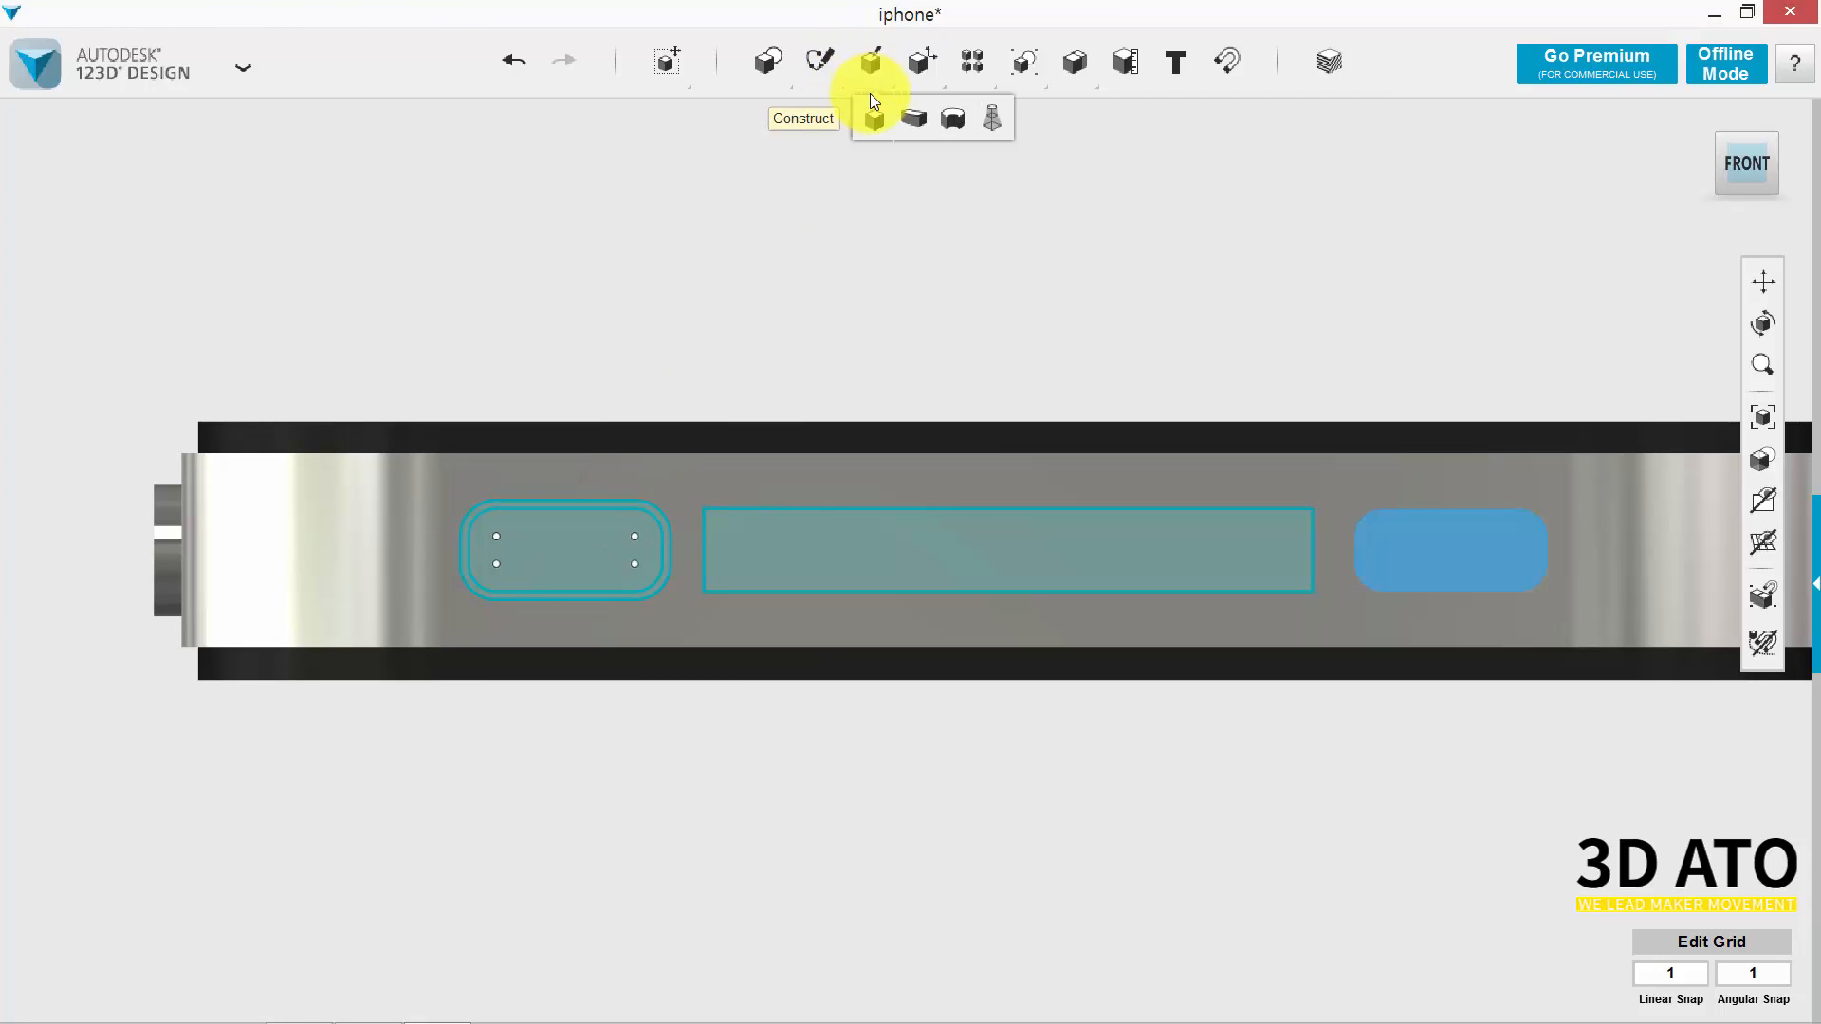
click(874, 112)
click(579, 558)
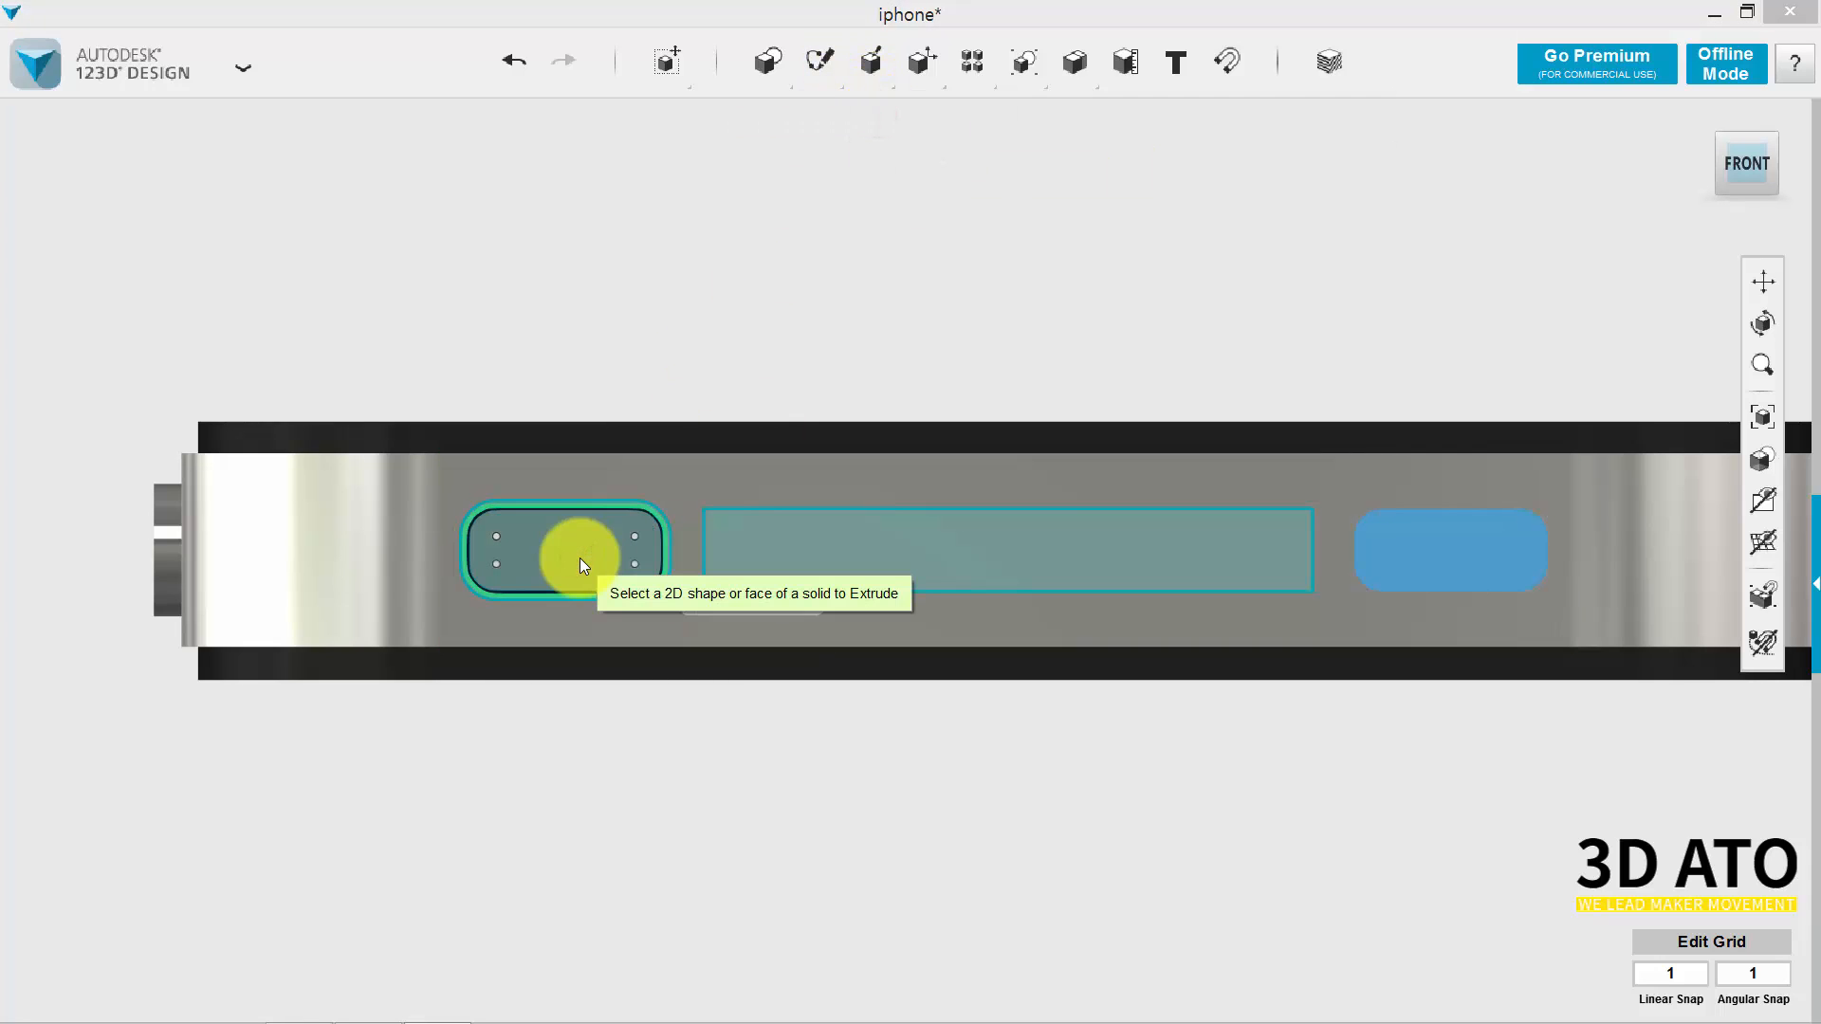
click(711, 343)
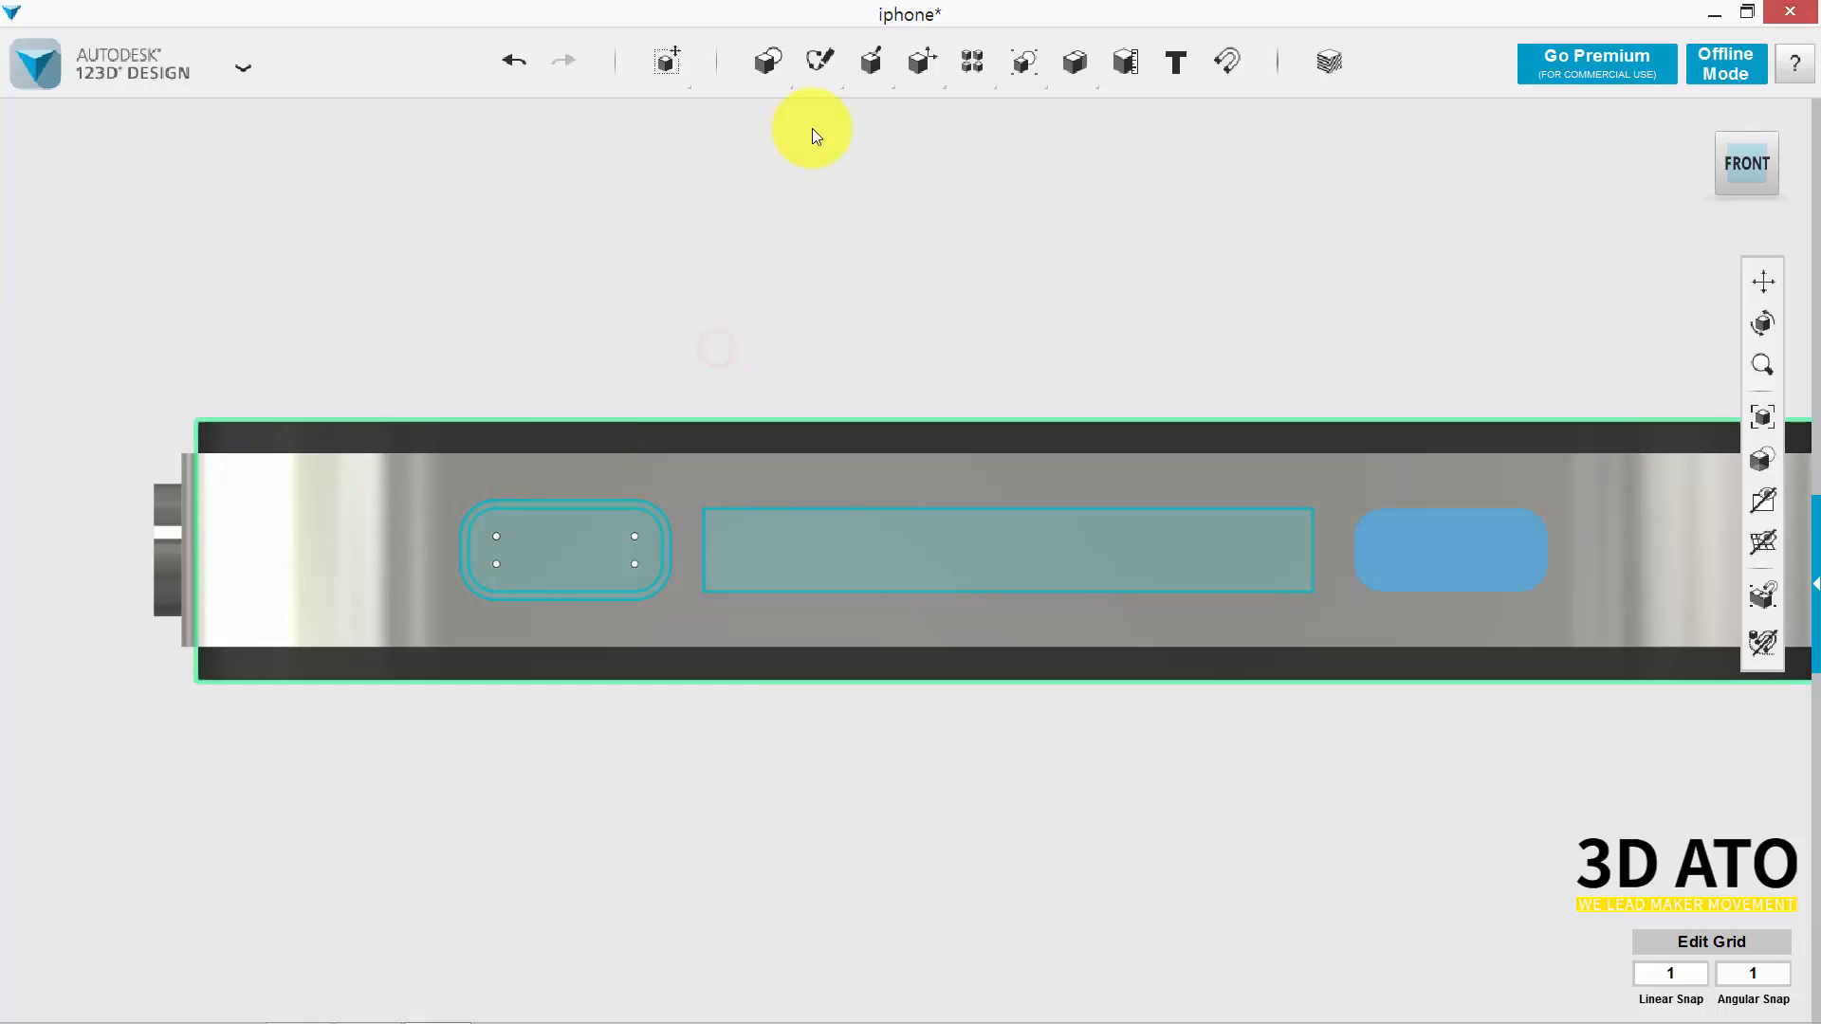
Extrude the inner rounded rectangle of the left opening 0.5 mm as a new solid.
click(874, 114)
click(618, 511)
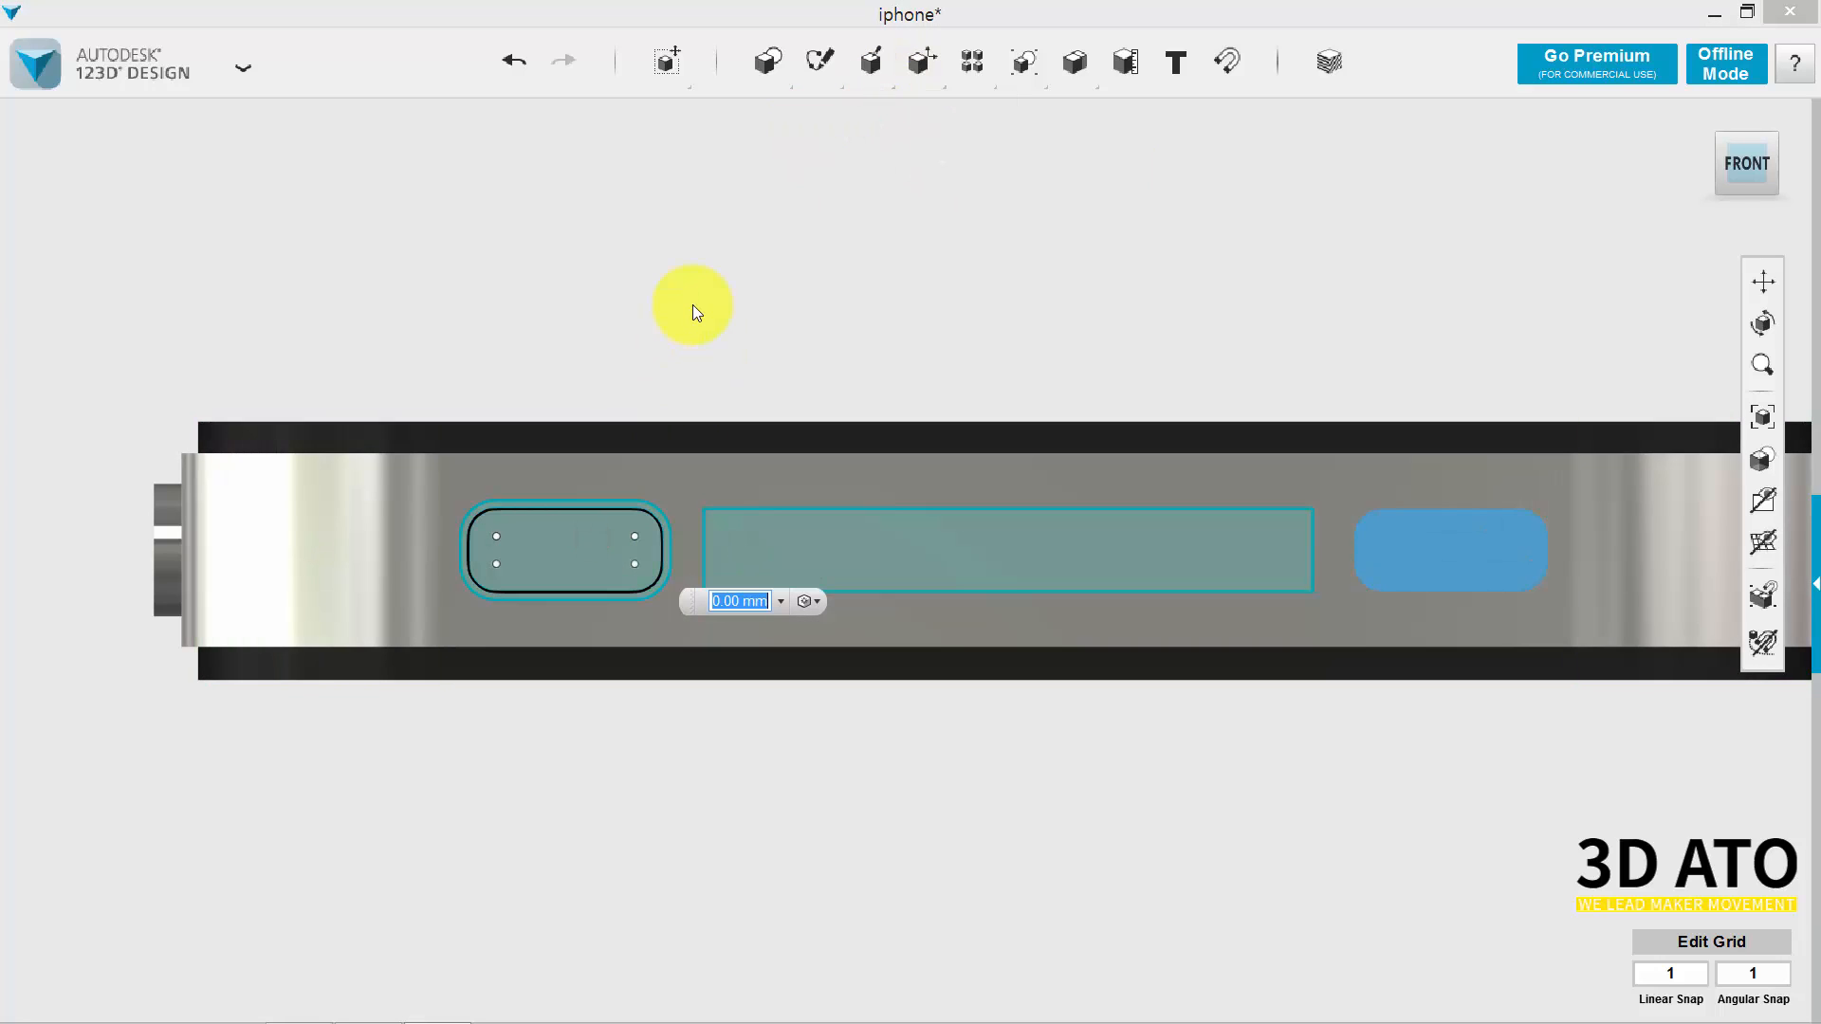
text(0.5)
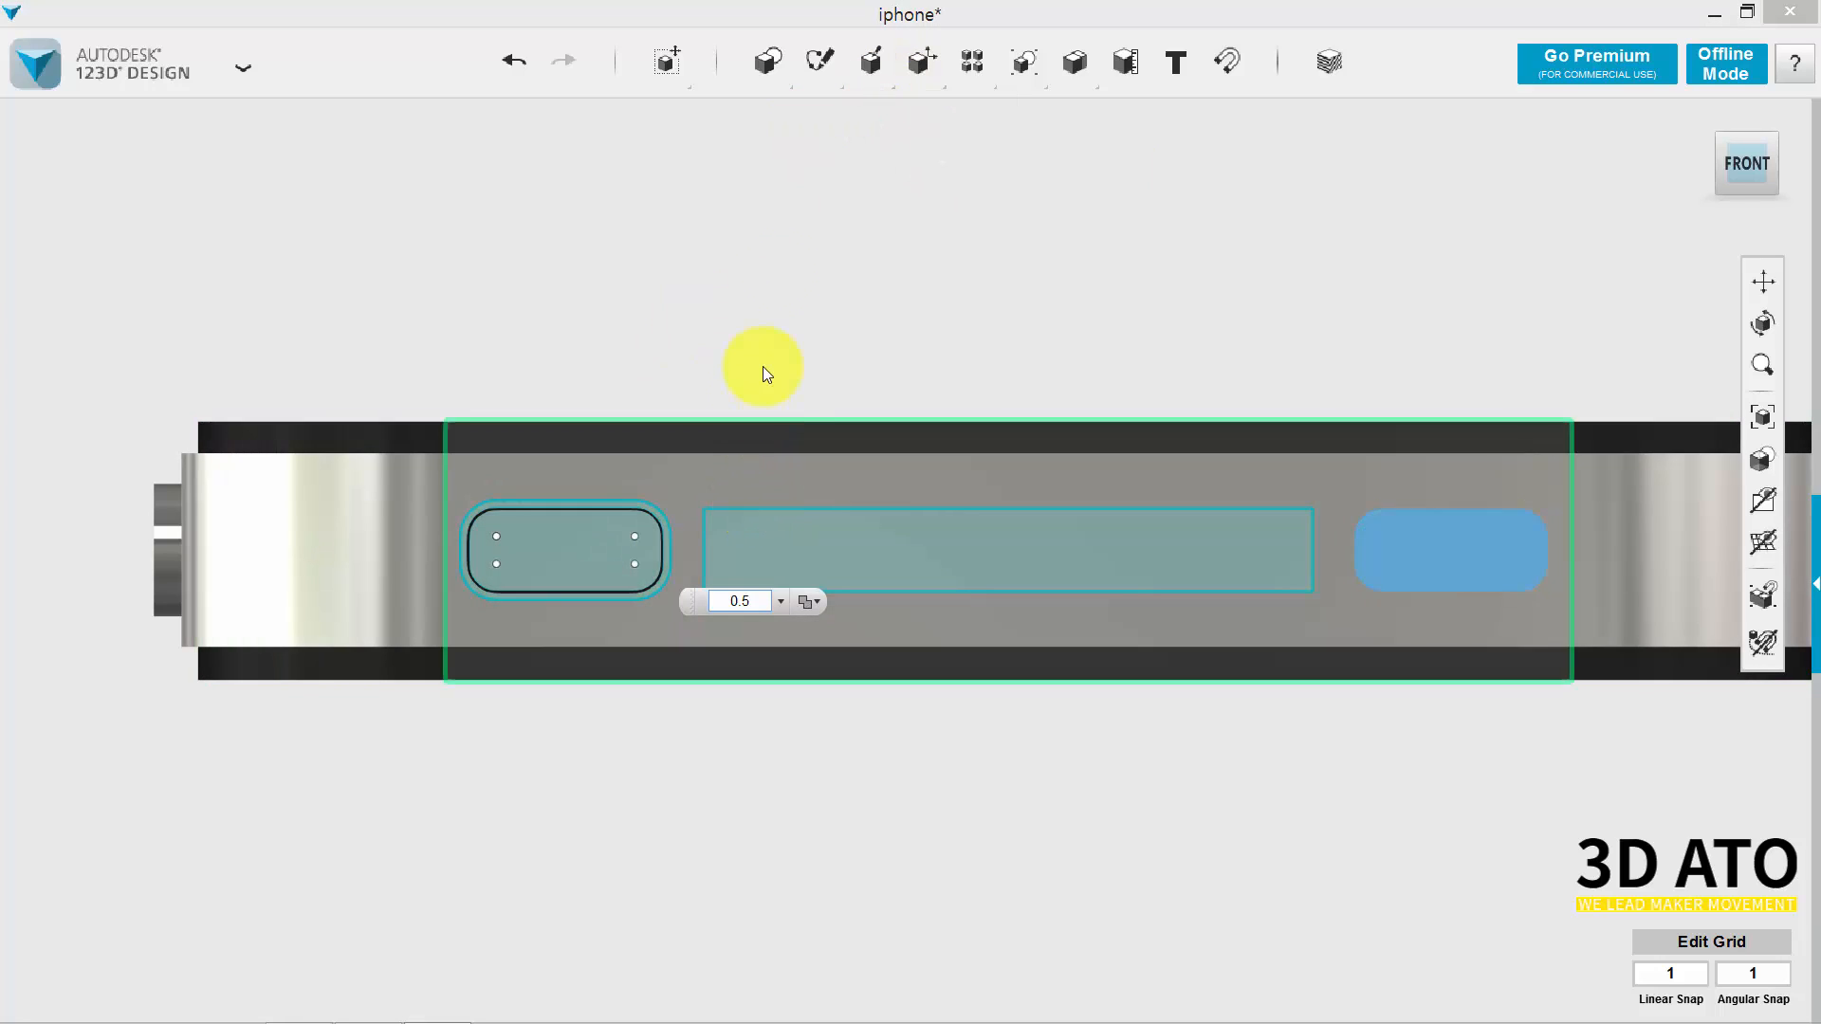
click(807, 601)
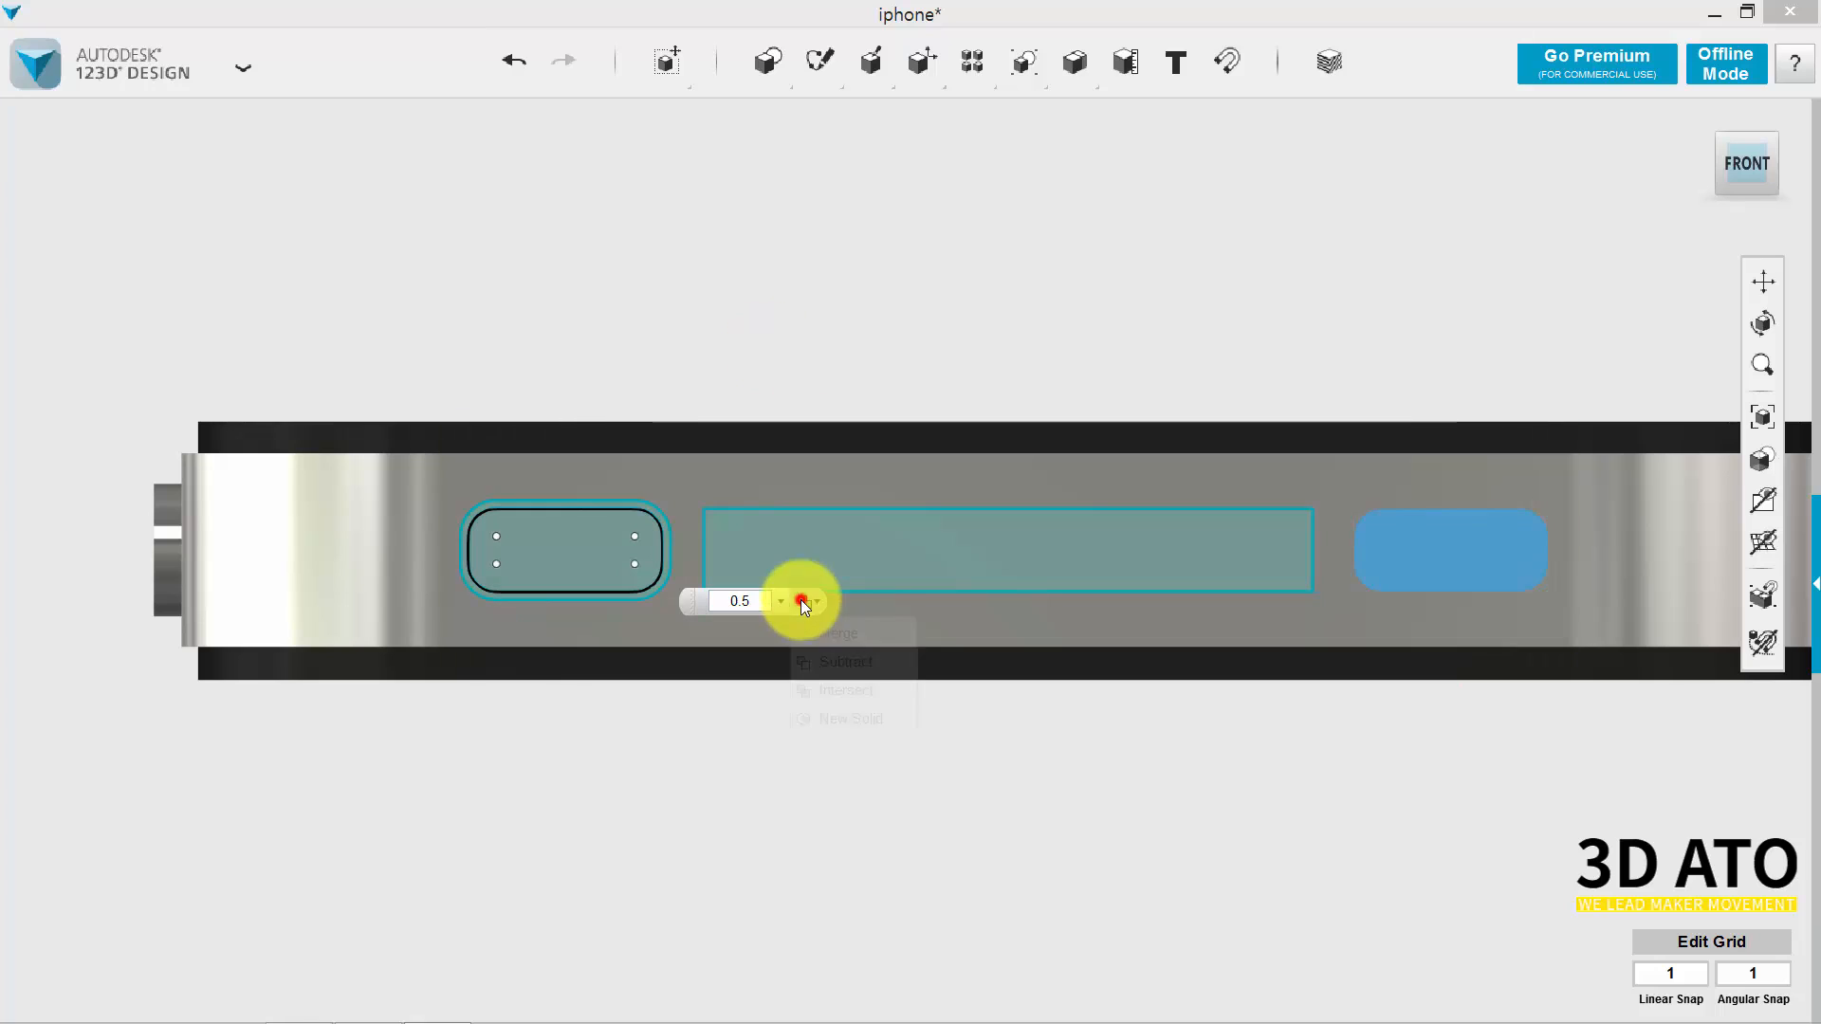
click(832, 709)
Hide the sketches to inspect both filled openings on the front edge, and undo the hiding.
right_drag(664, 805, 691, 806)
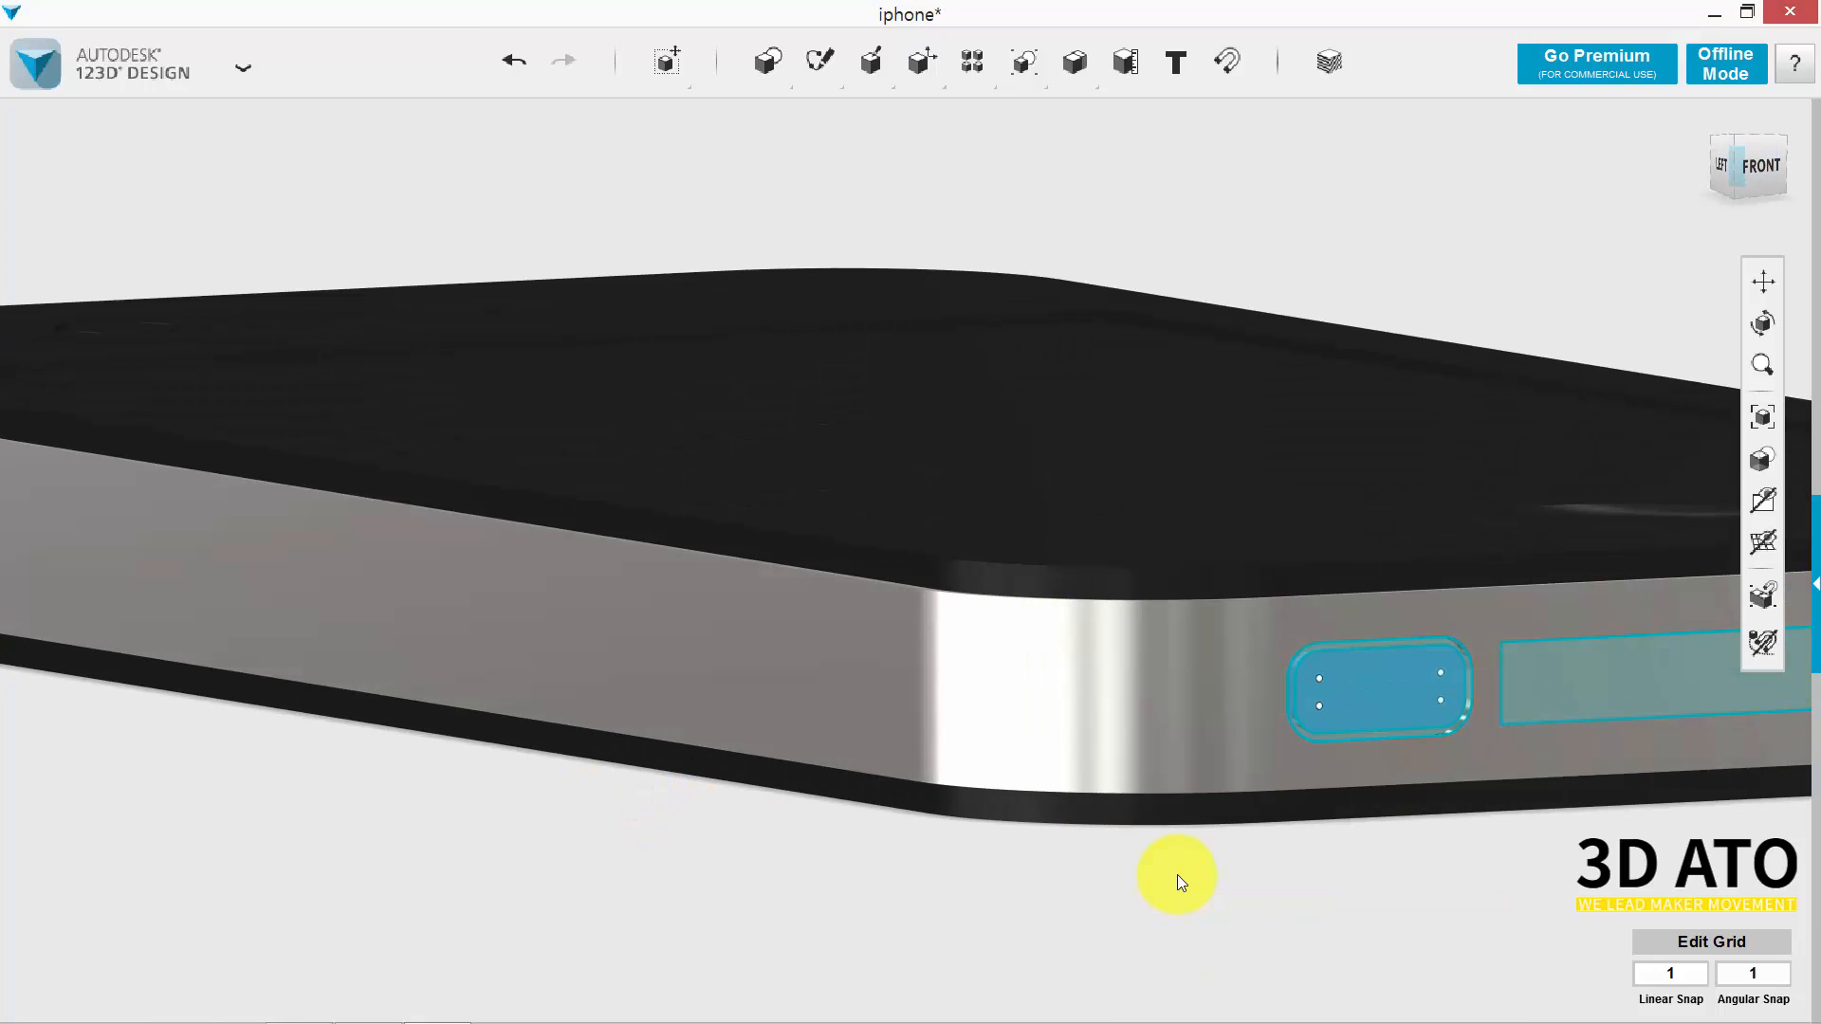
right_drag(1174, 848, 1699, 541)
mouse_move(1763, 542)
click(1716, 594)
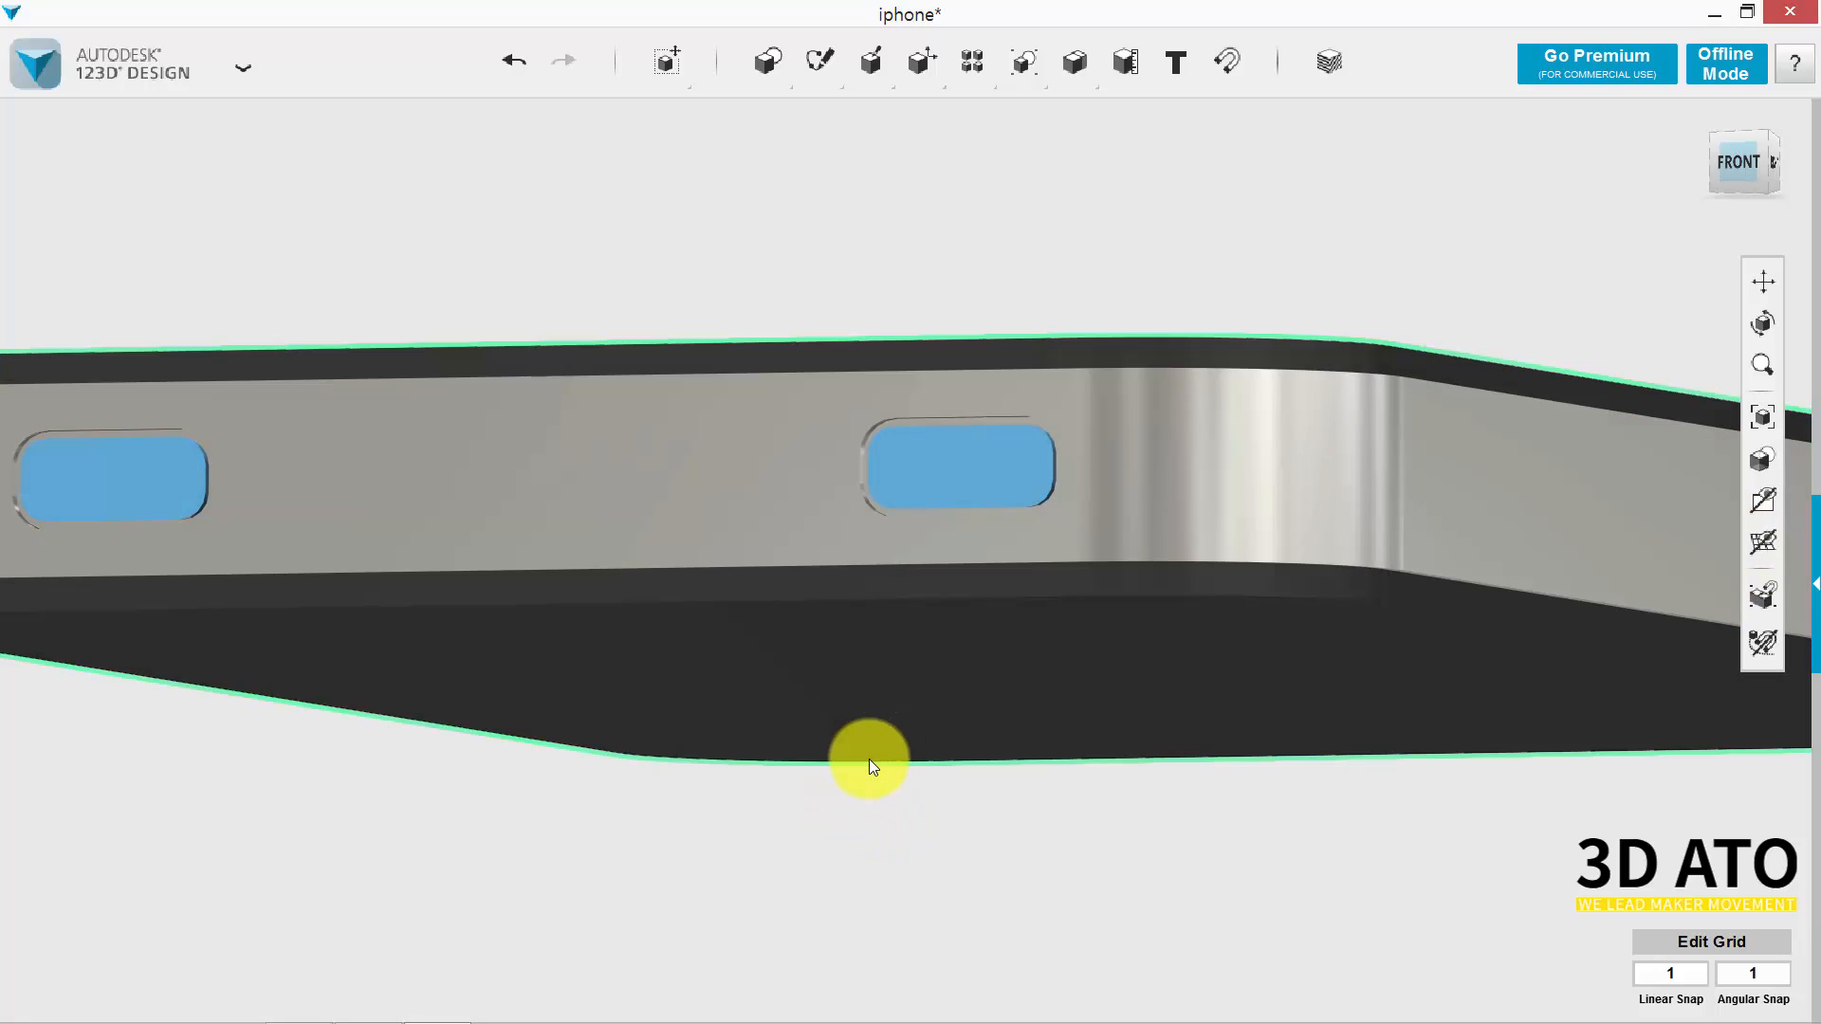
key(ctrl+z)
right_drag(566, 884, 580, 877)
click(1743, 165)
Cut the long connector rectangle 2 mm deep into the front edge with Extrude.
mouse_move(870, 62)
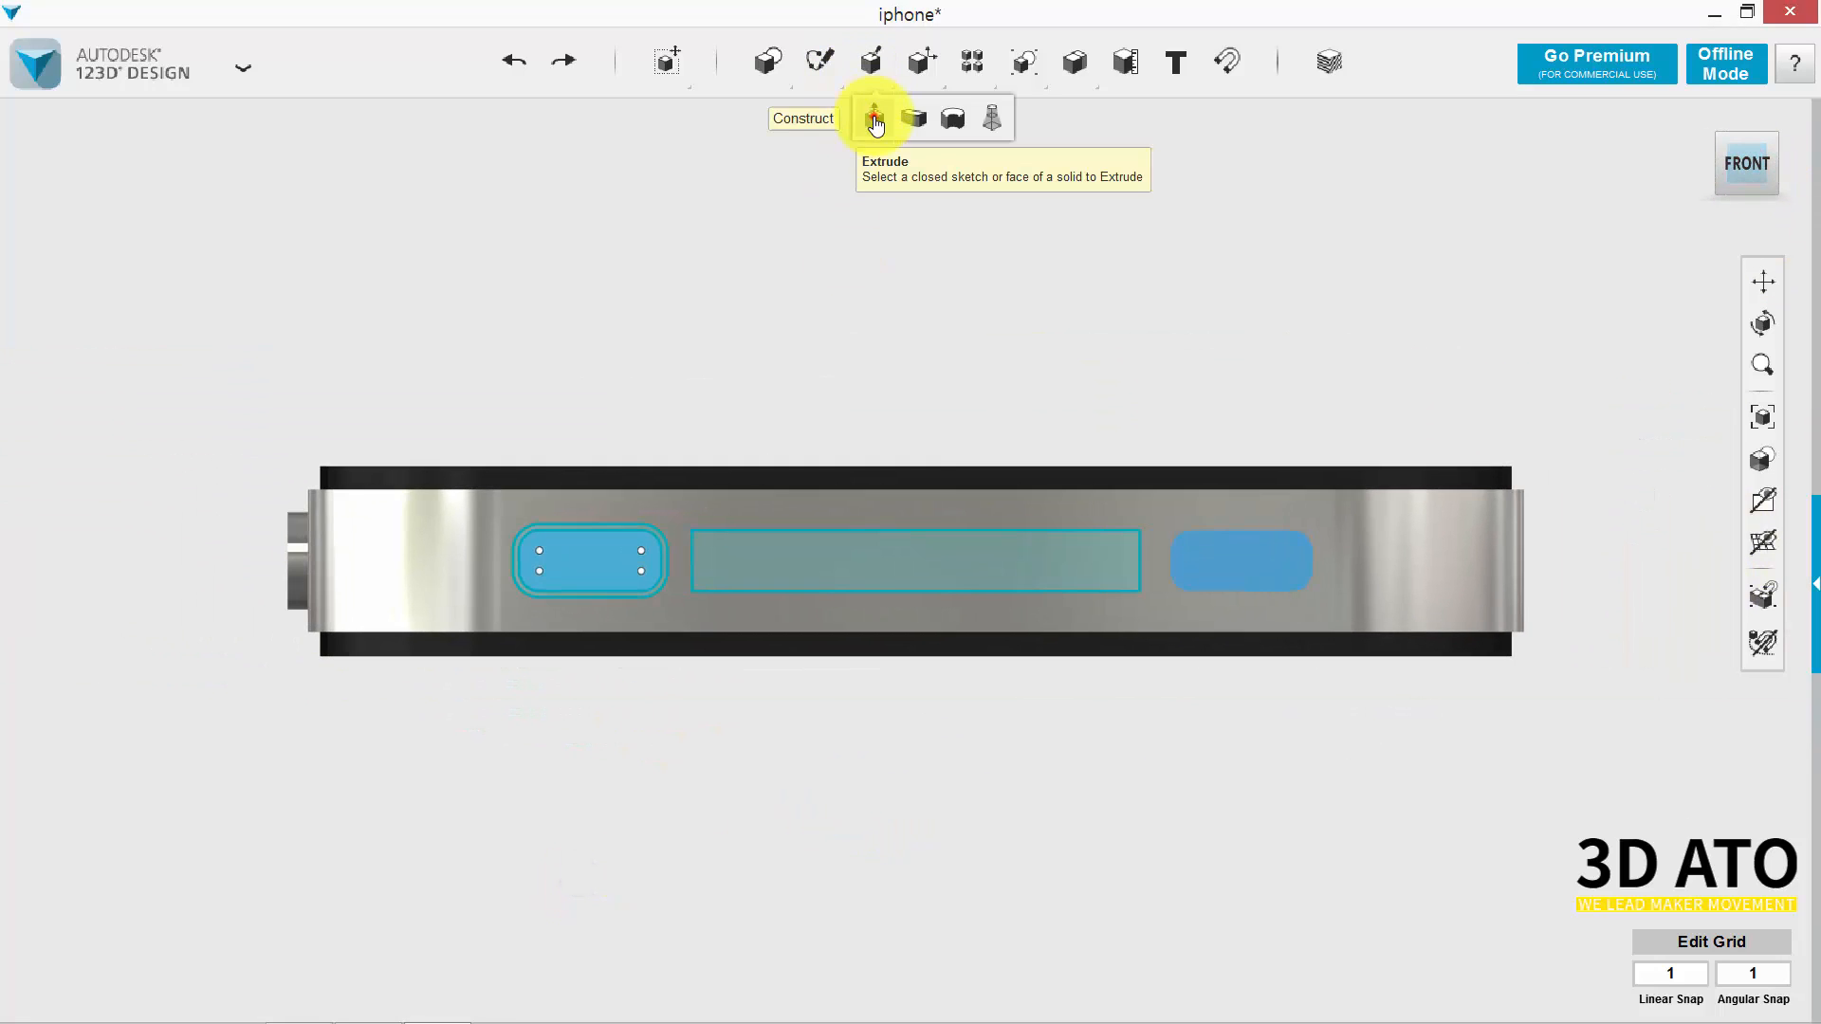
click(874, 116)
click(927, 551)
right_drag(932, 771, 970, 778)
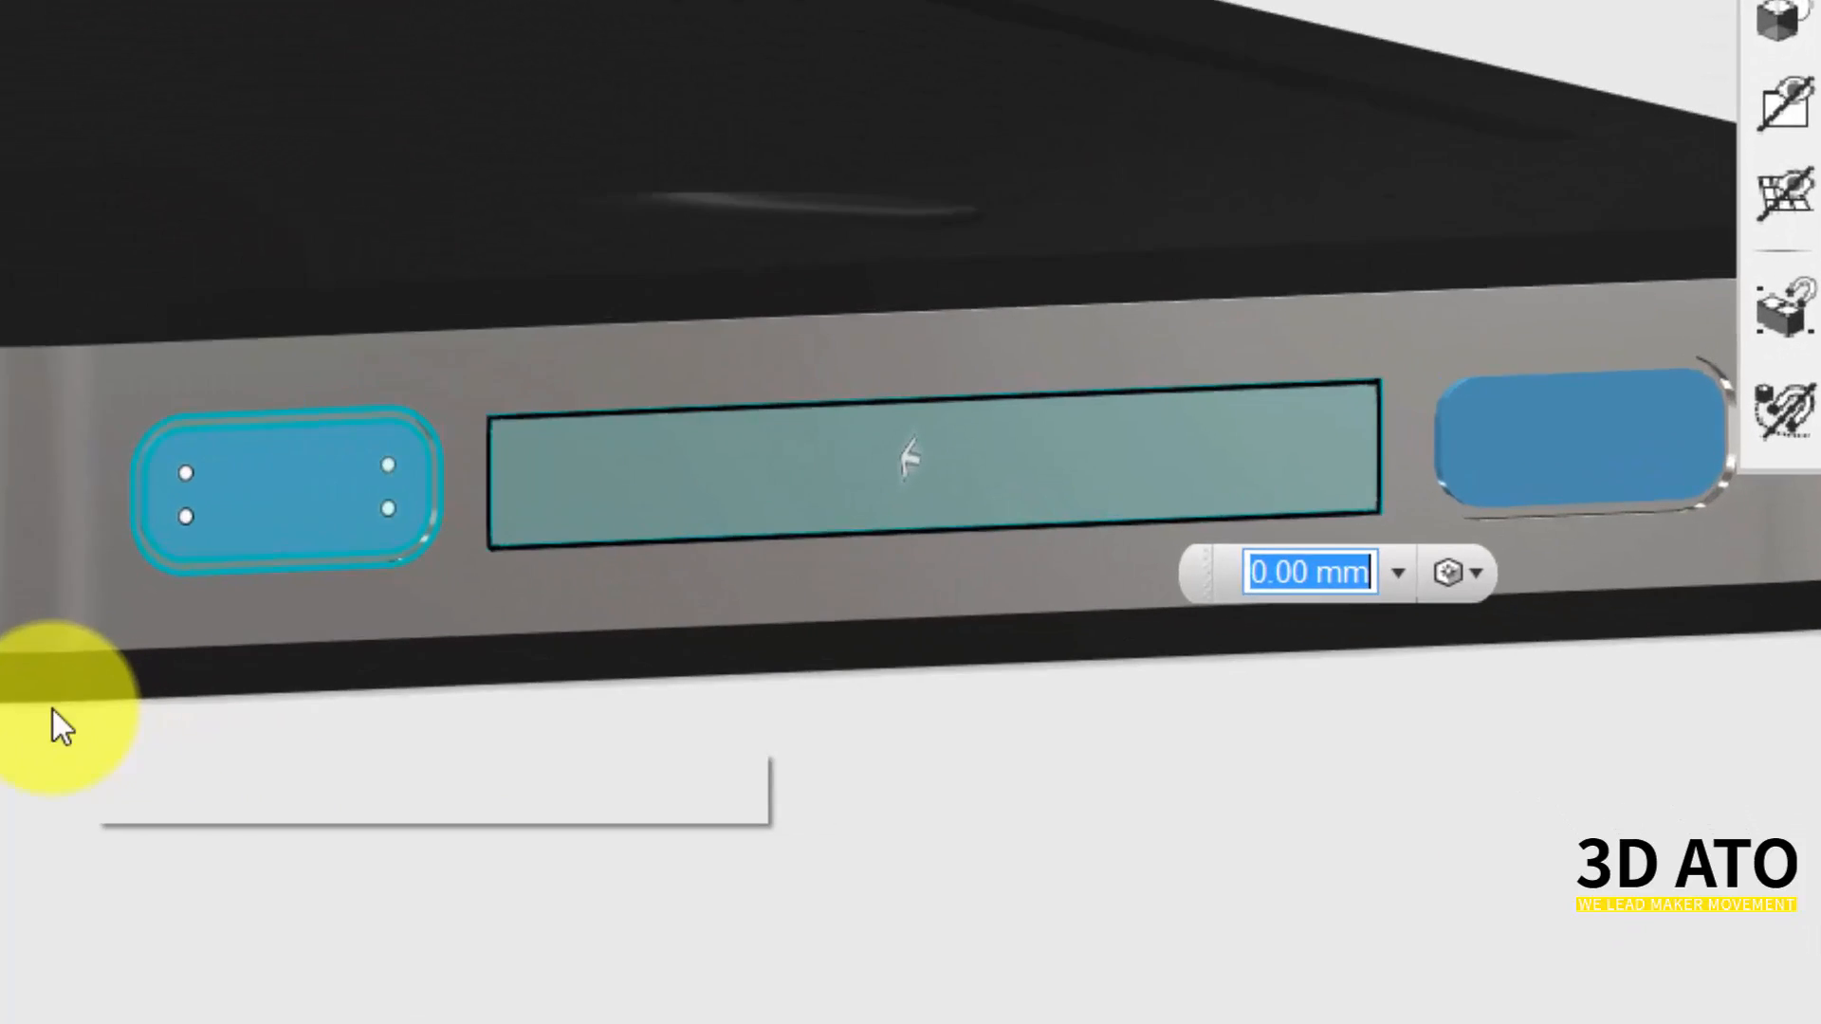
text(2)
key(Return)
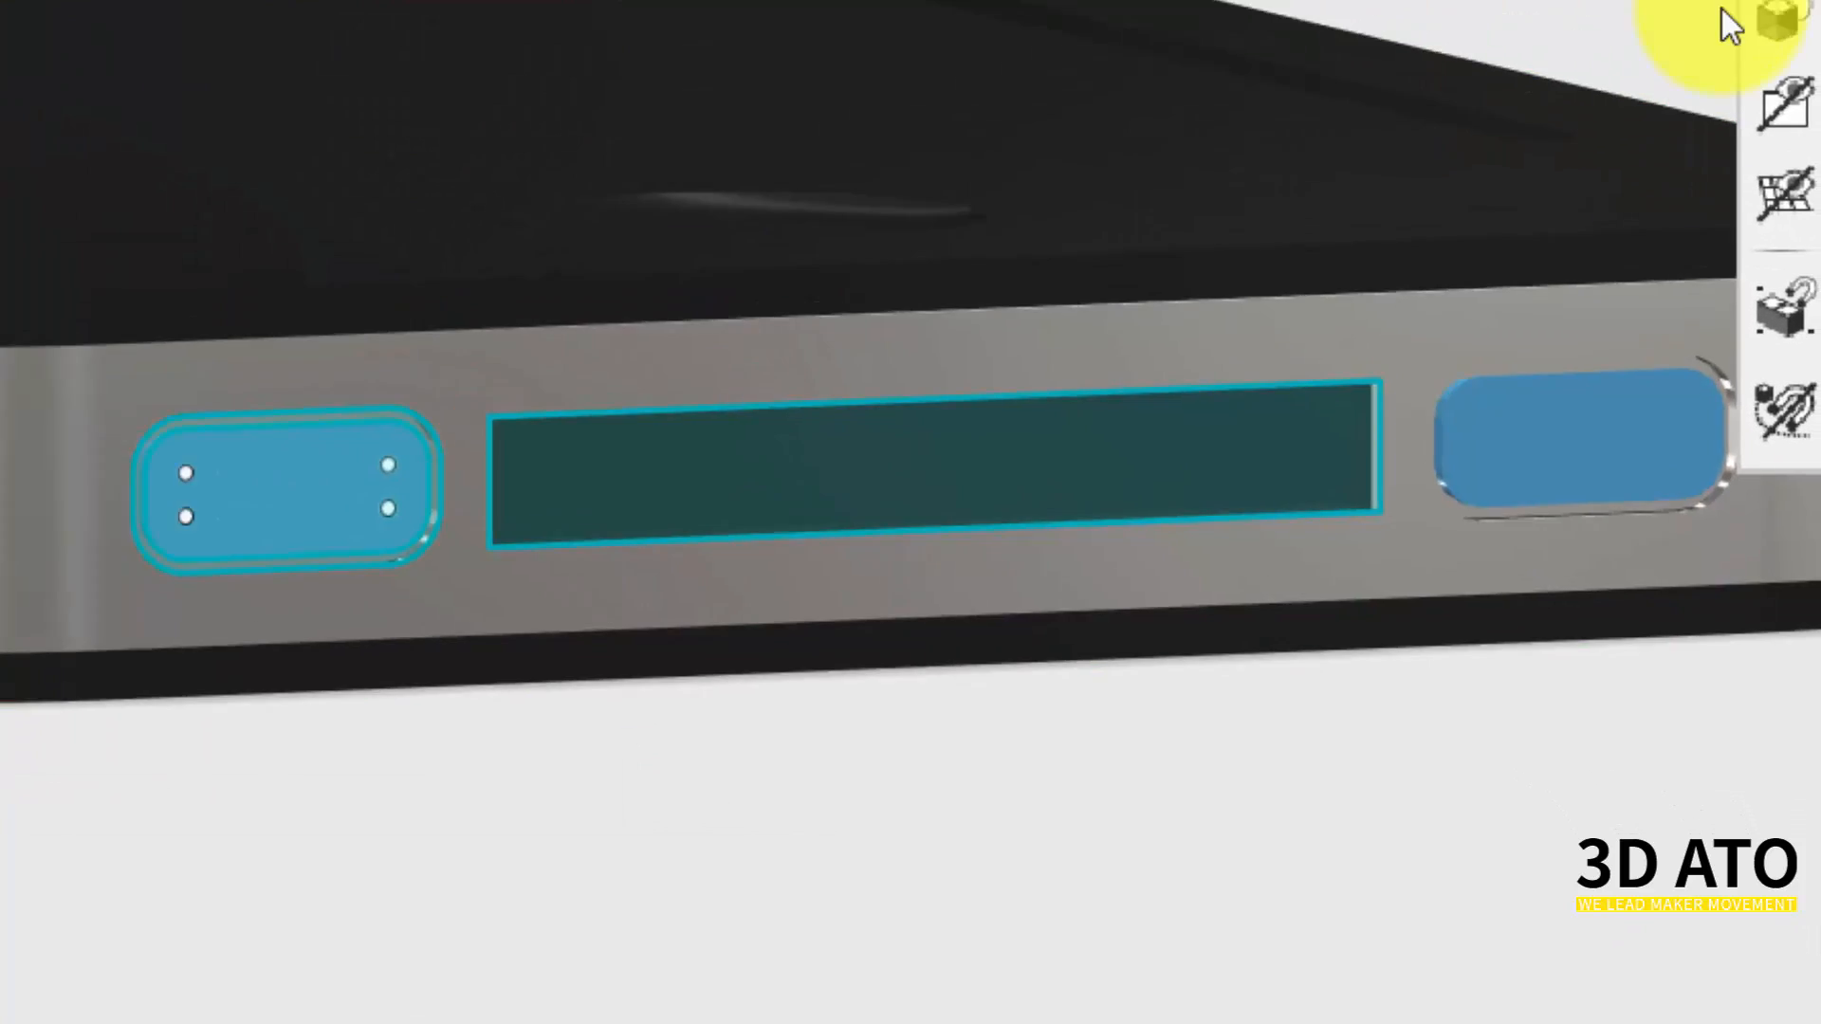
Hide all sketches and inspect the connector slot and both speaker openings on the front edge.
mouse_move(1786, 105)
click(1646, 296)
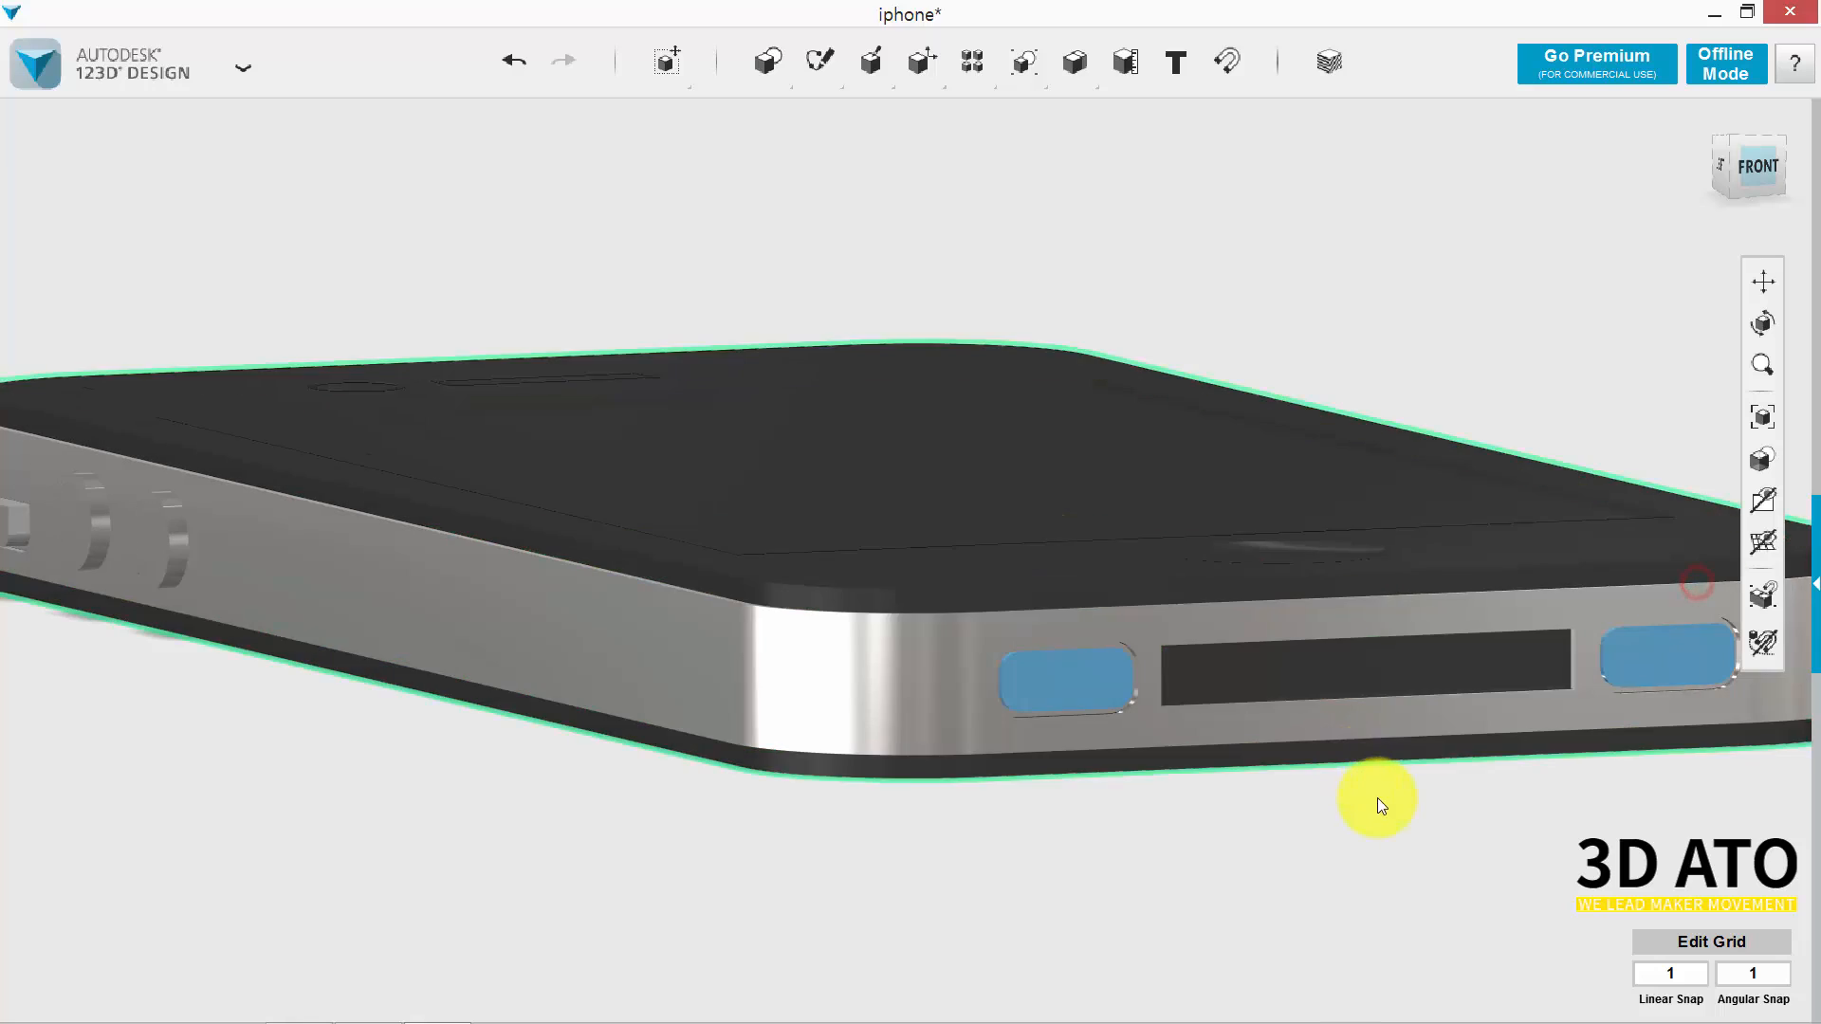
scroll(954, 748, down, 4)
middle_drag(857, 771, 818, 756)
middle_drag(1315, 803, 1262, 793)
right_drag(1319, 799, 1265, 812)
scroll(952, 821, up, 6)
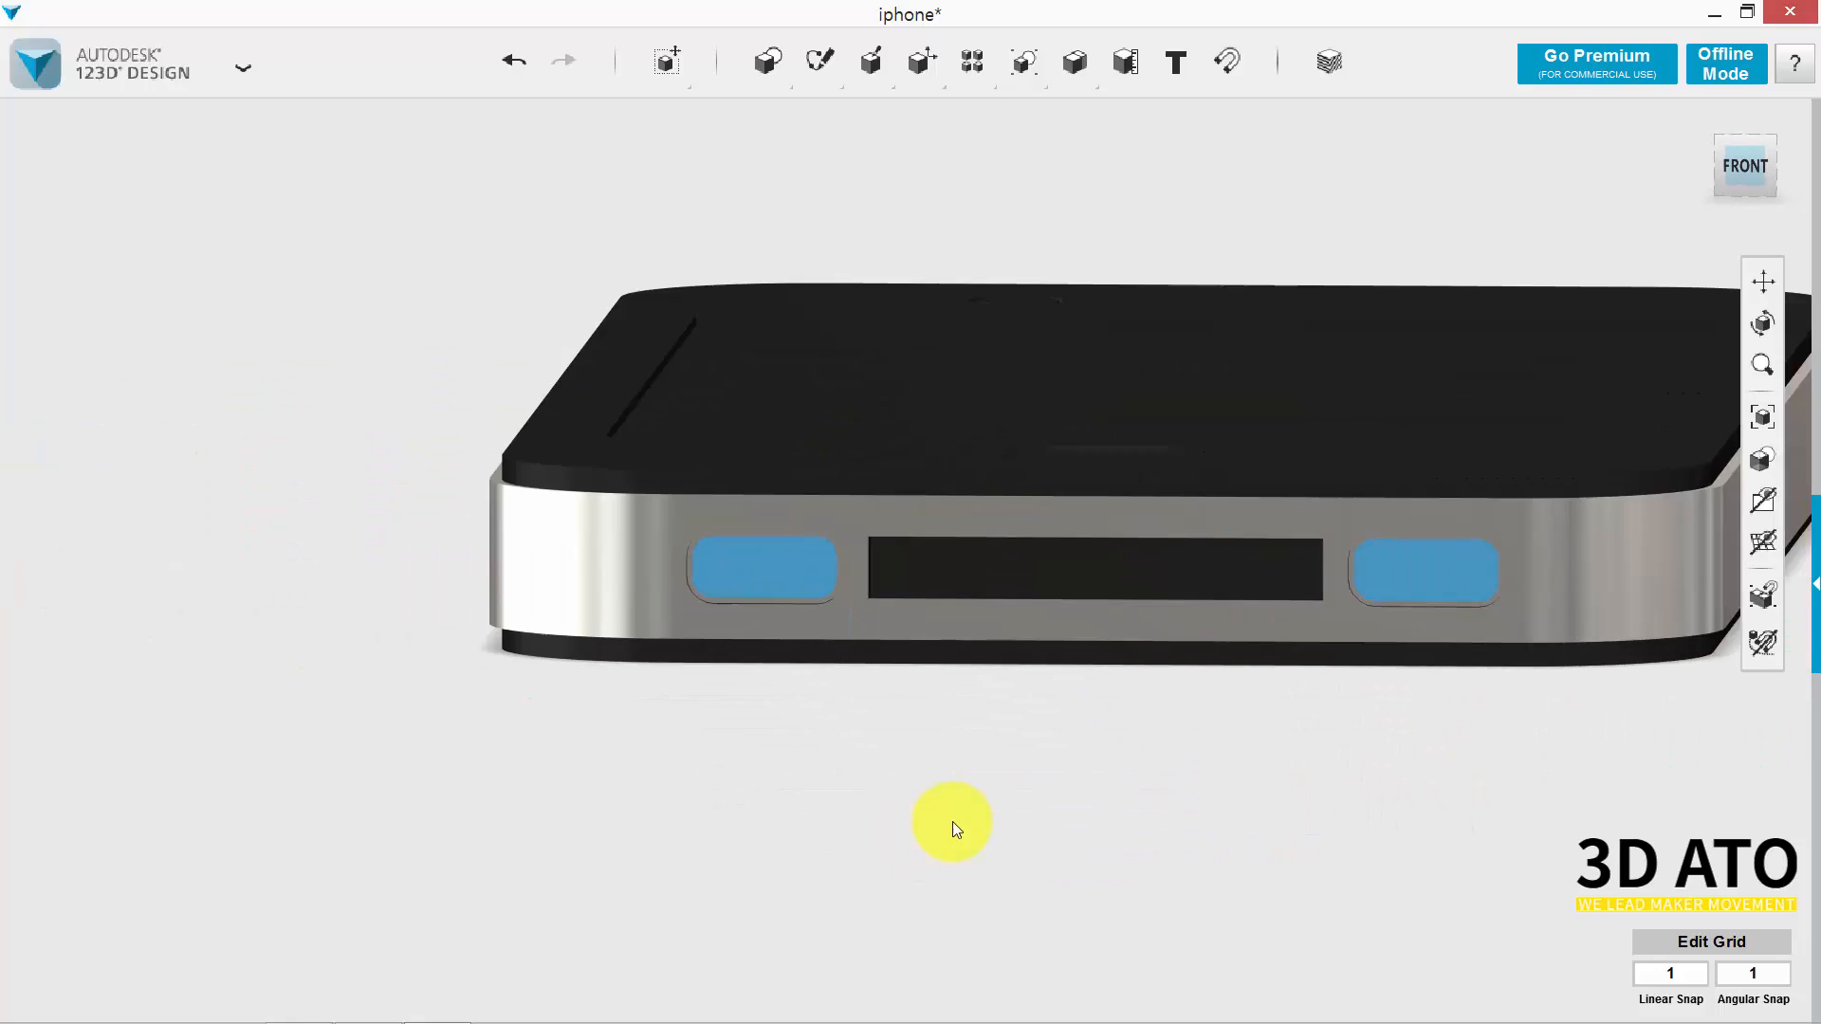
right_drag(1034, 718, 1098, 726)
Apply the Poly Clear plastic material to the insert in the right speaker opening on the front edge.
click(1748, 163)
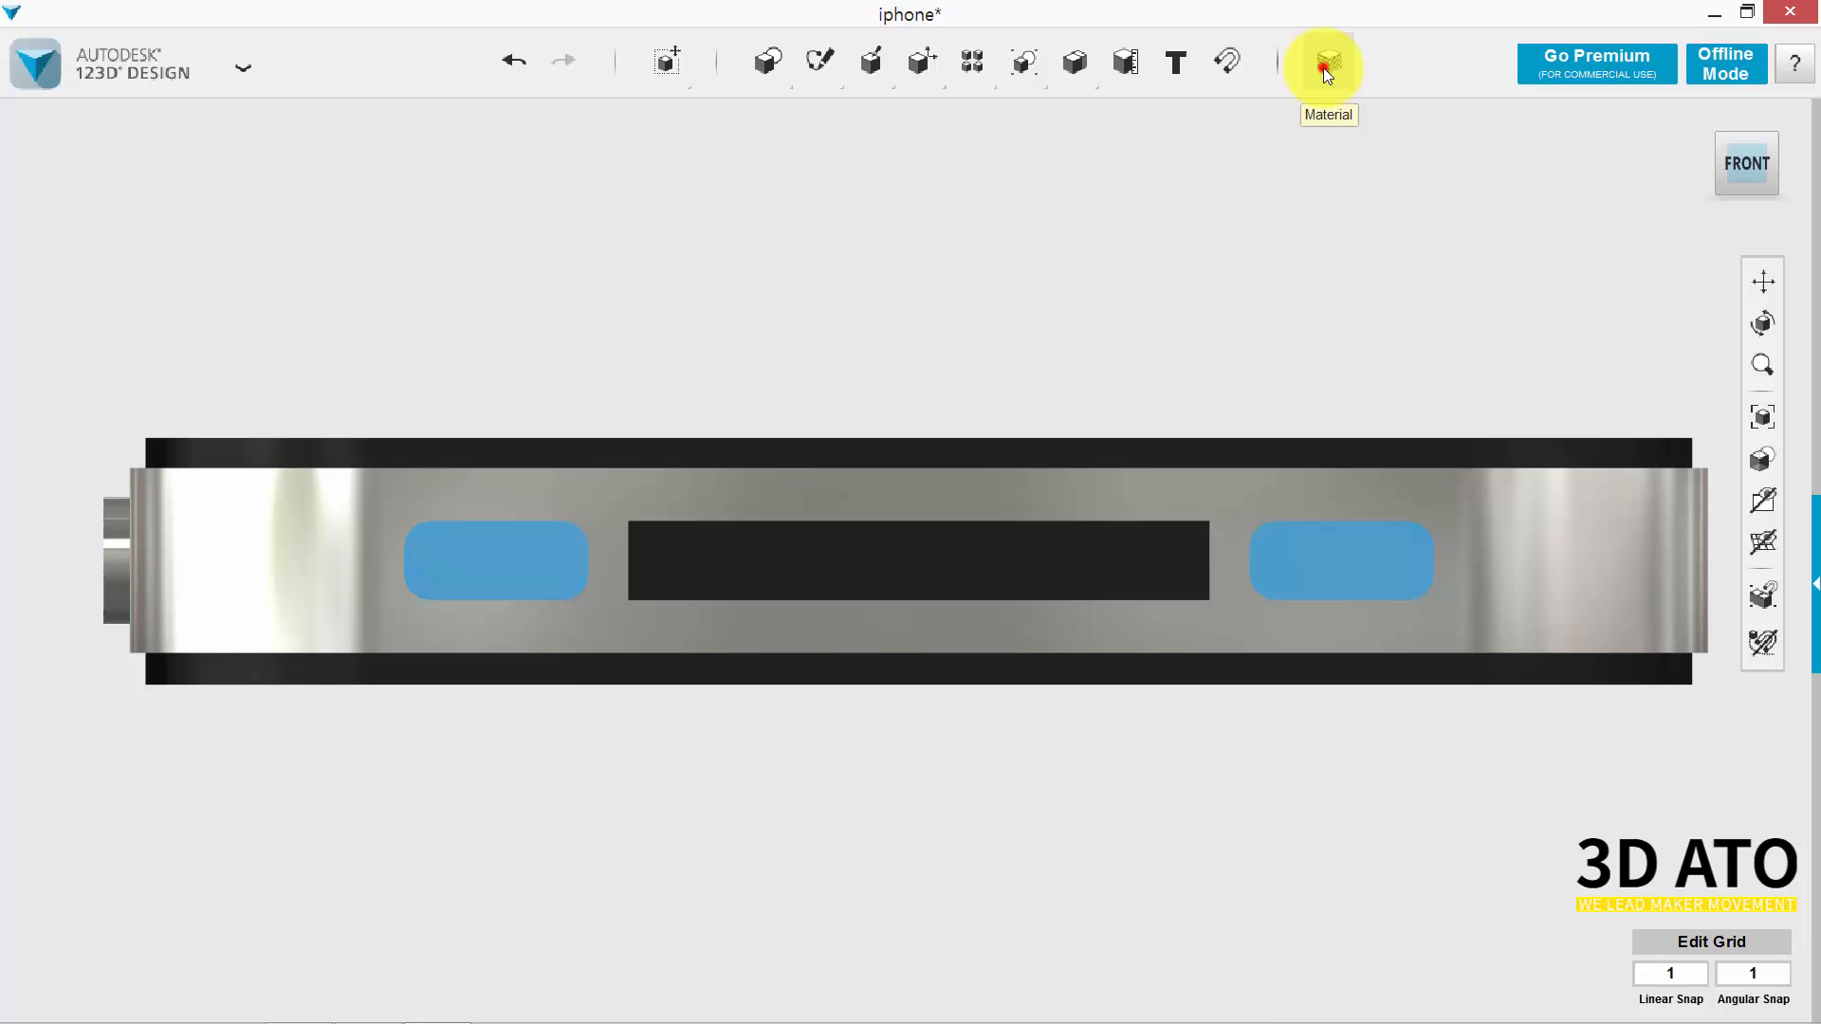
click(1325, 64)
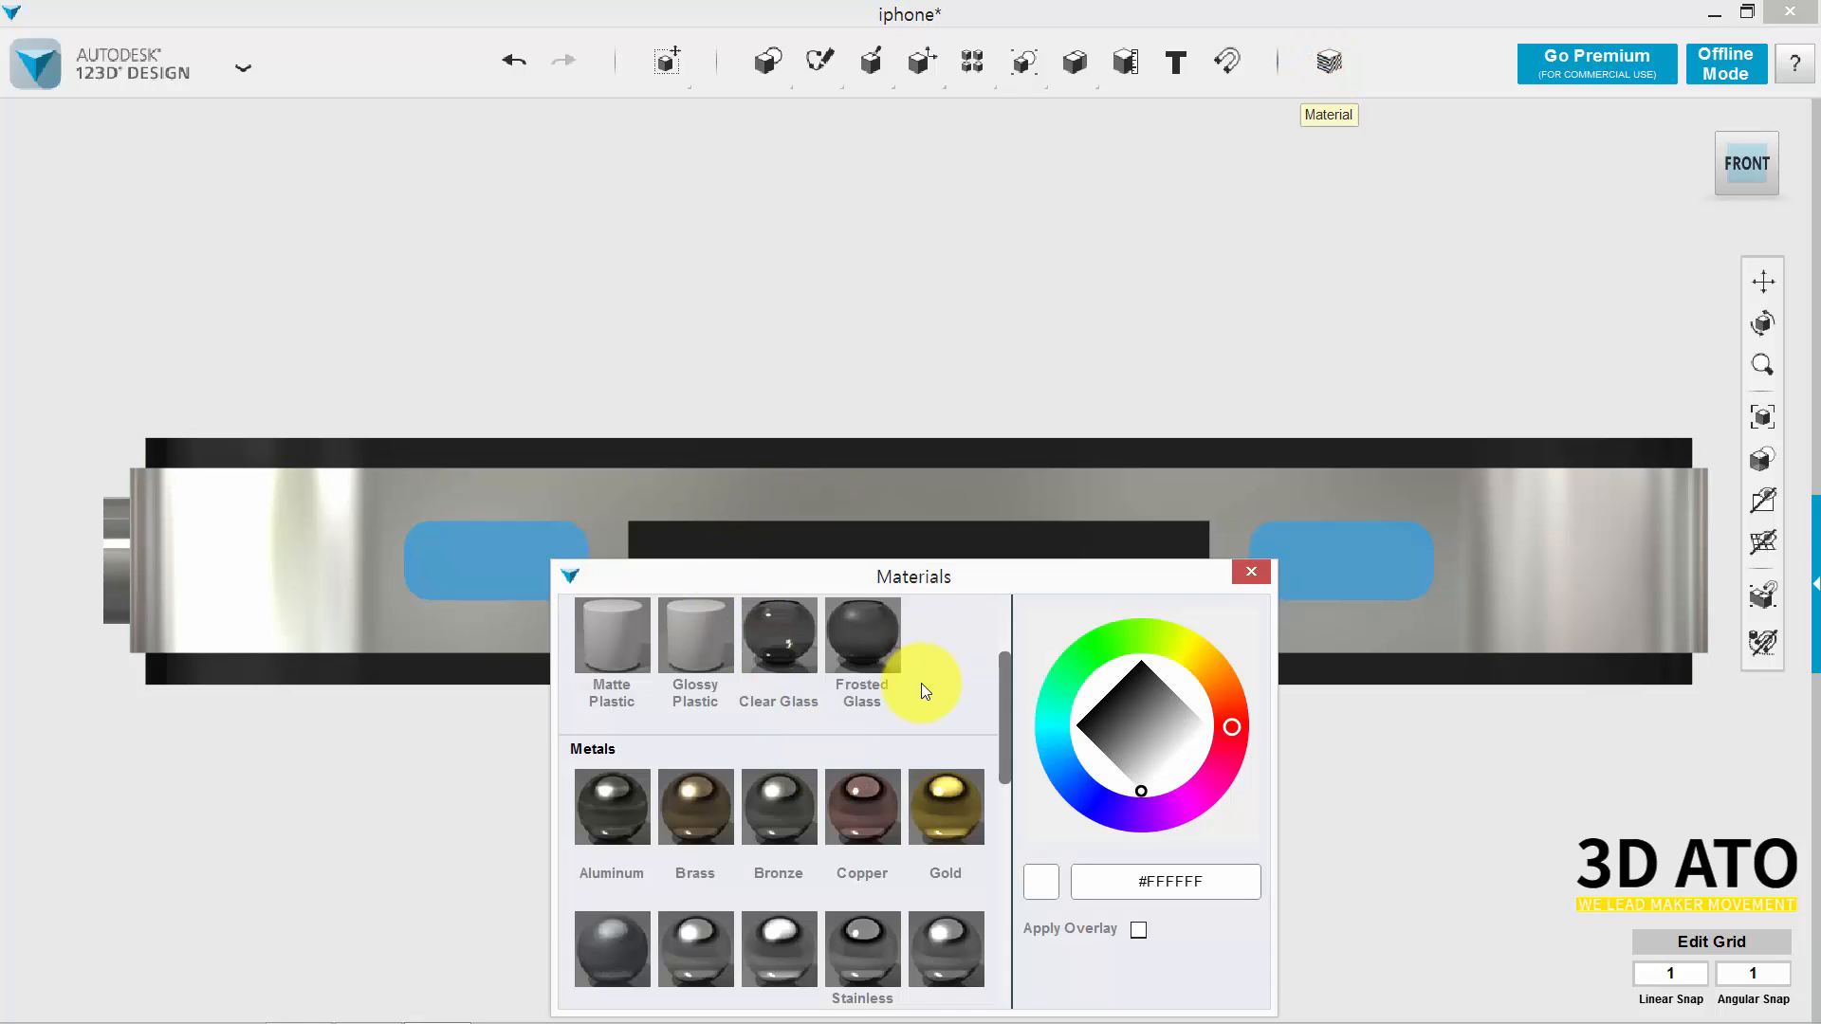
scroll(976, 578, down, 5)
drag(976, 573, 1425, 79)
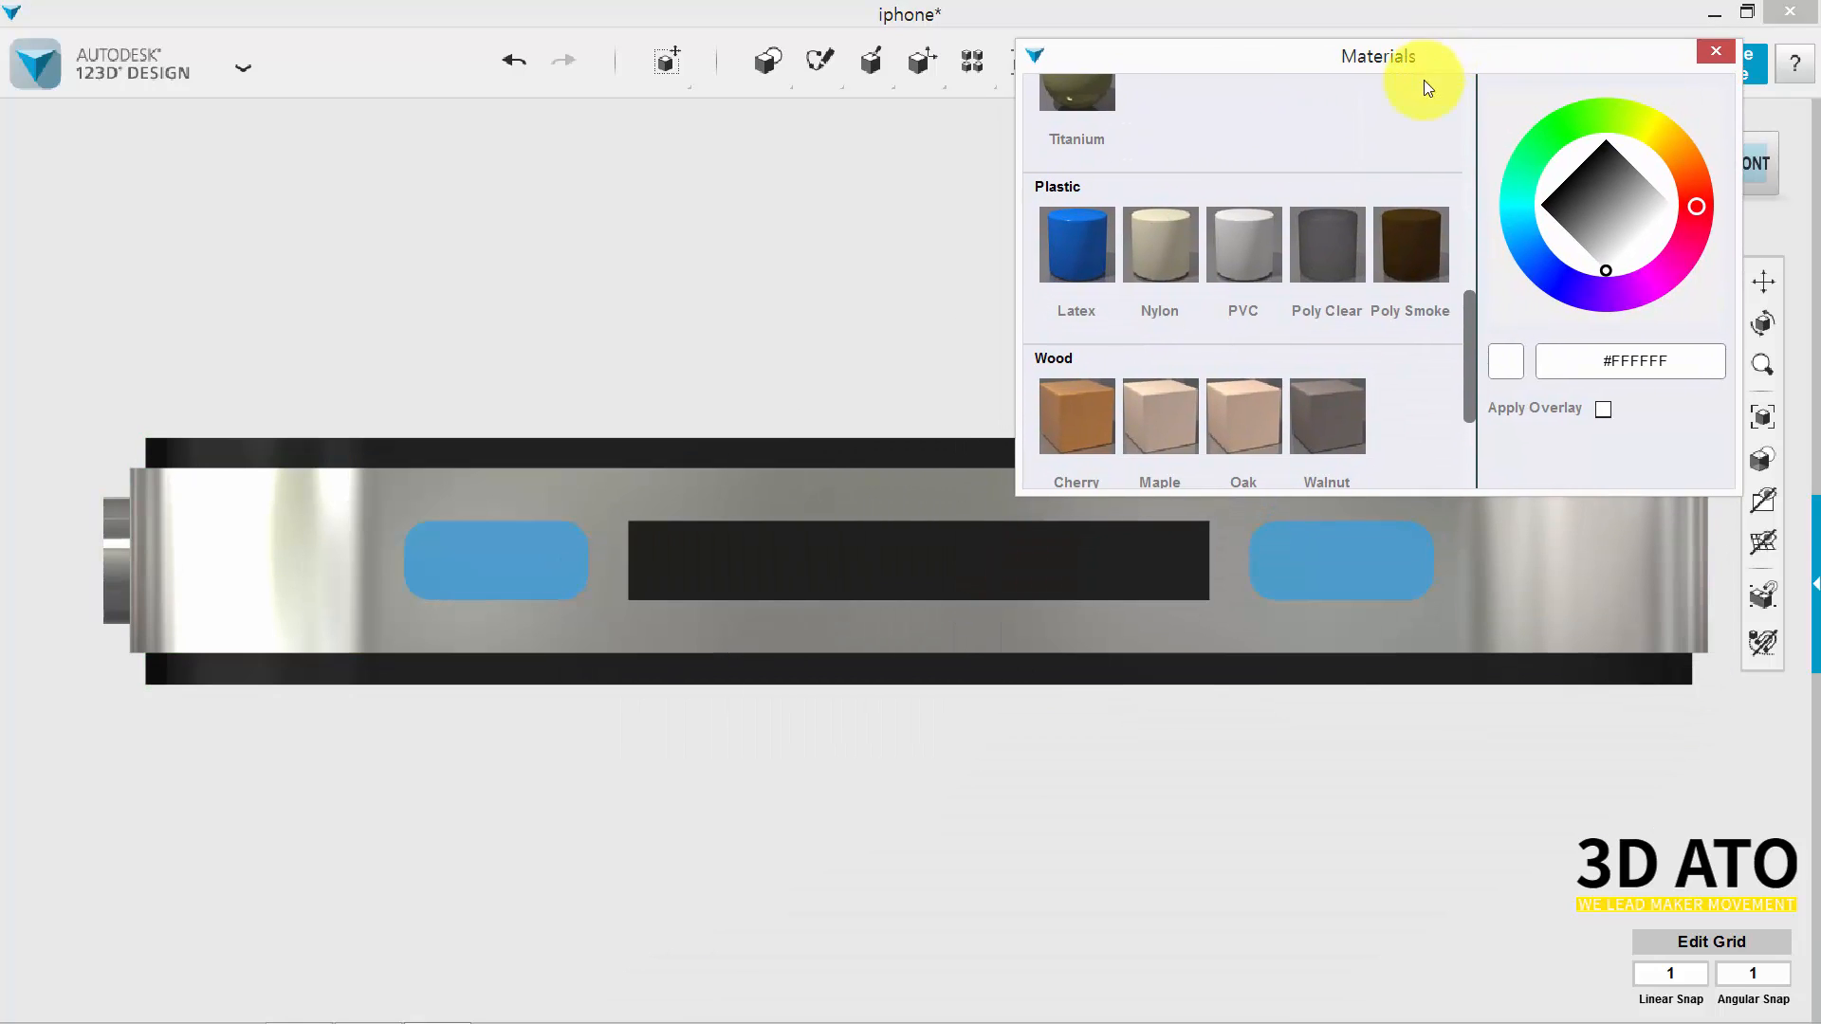
click(1352, 251)
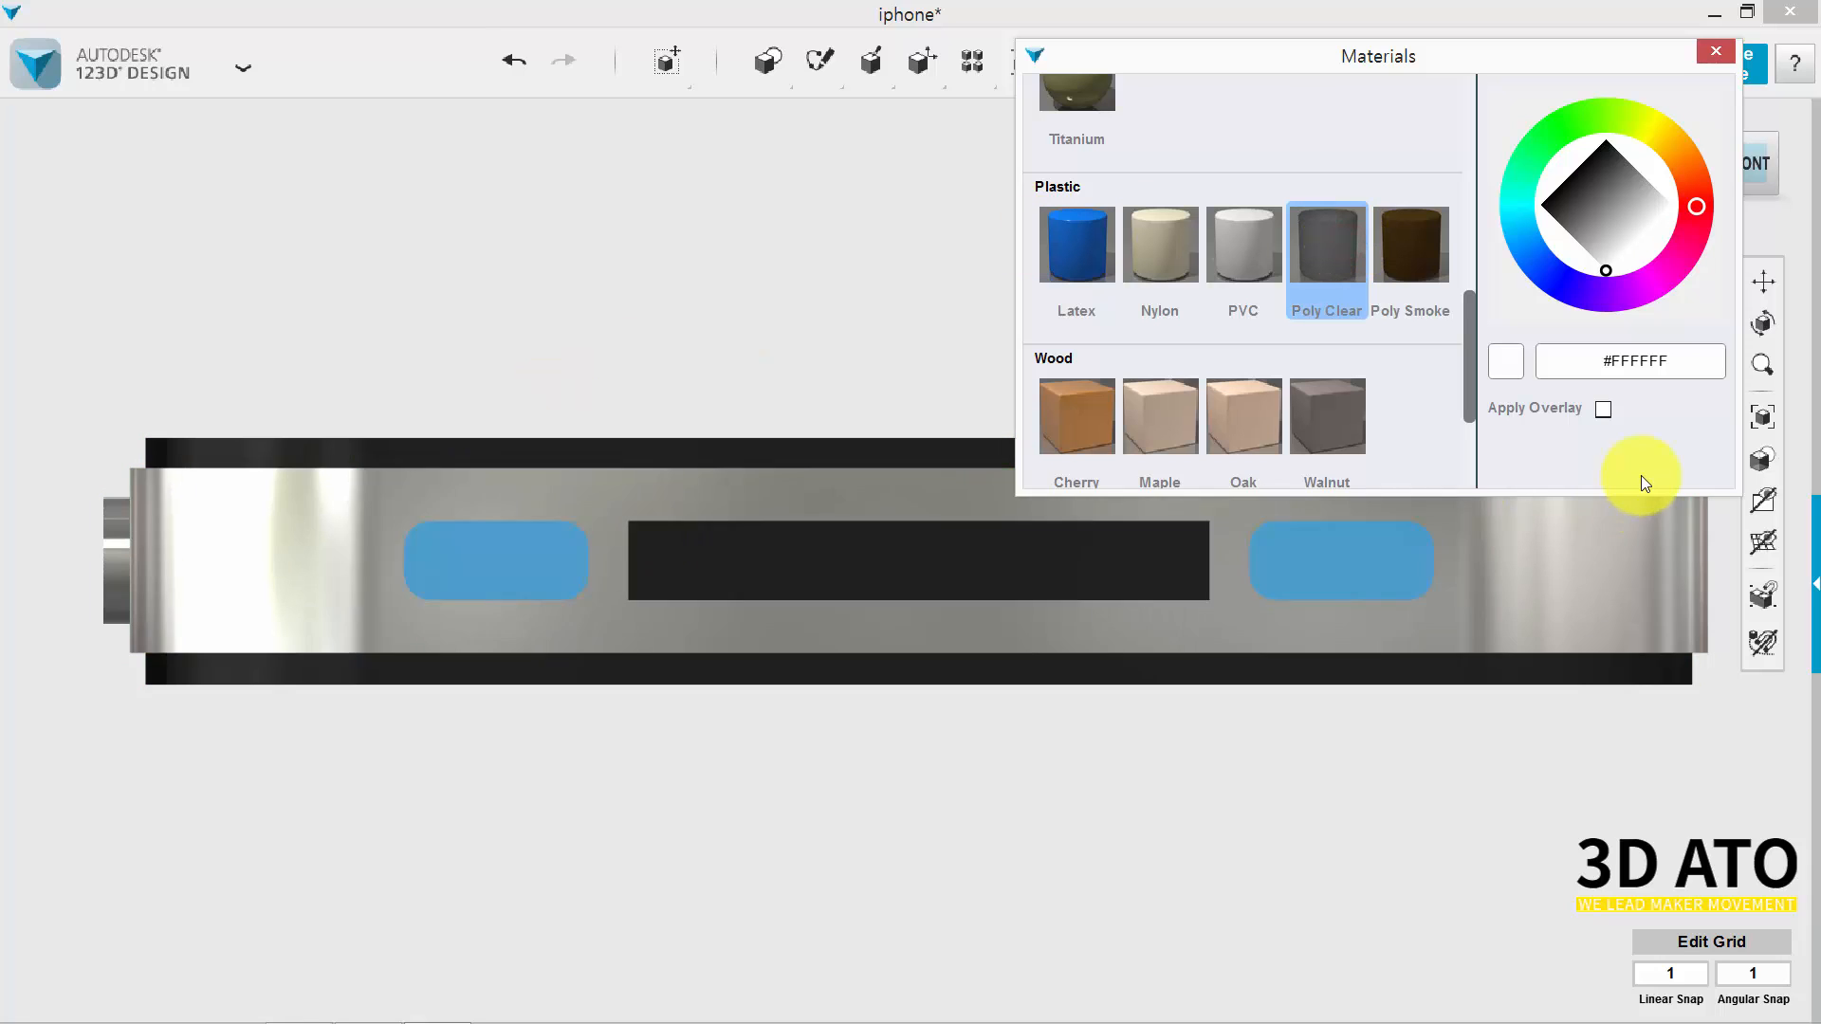
click(1377, 560)
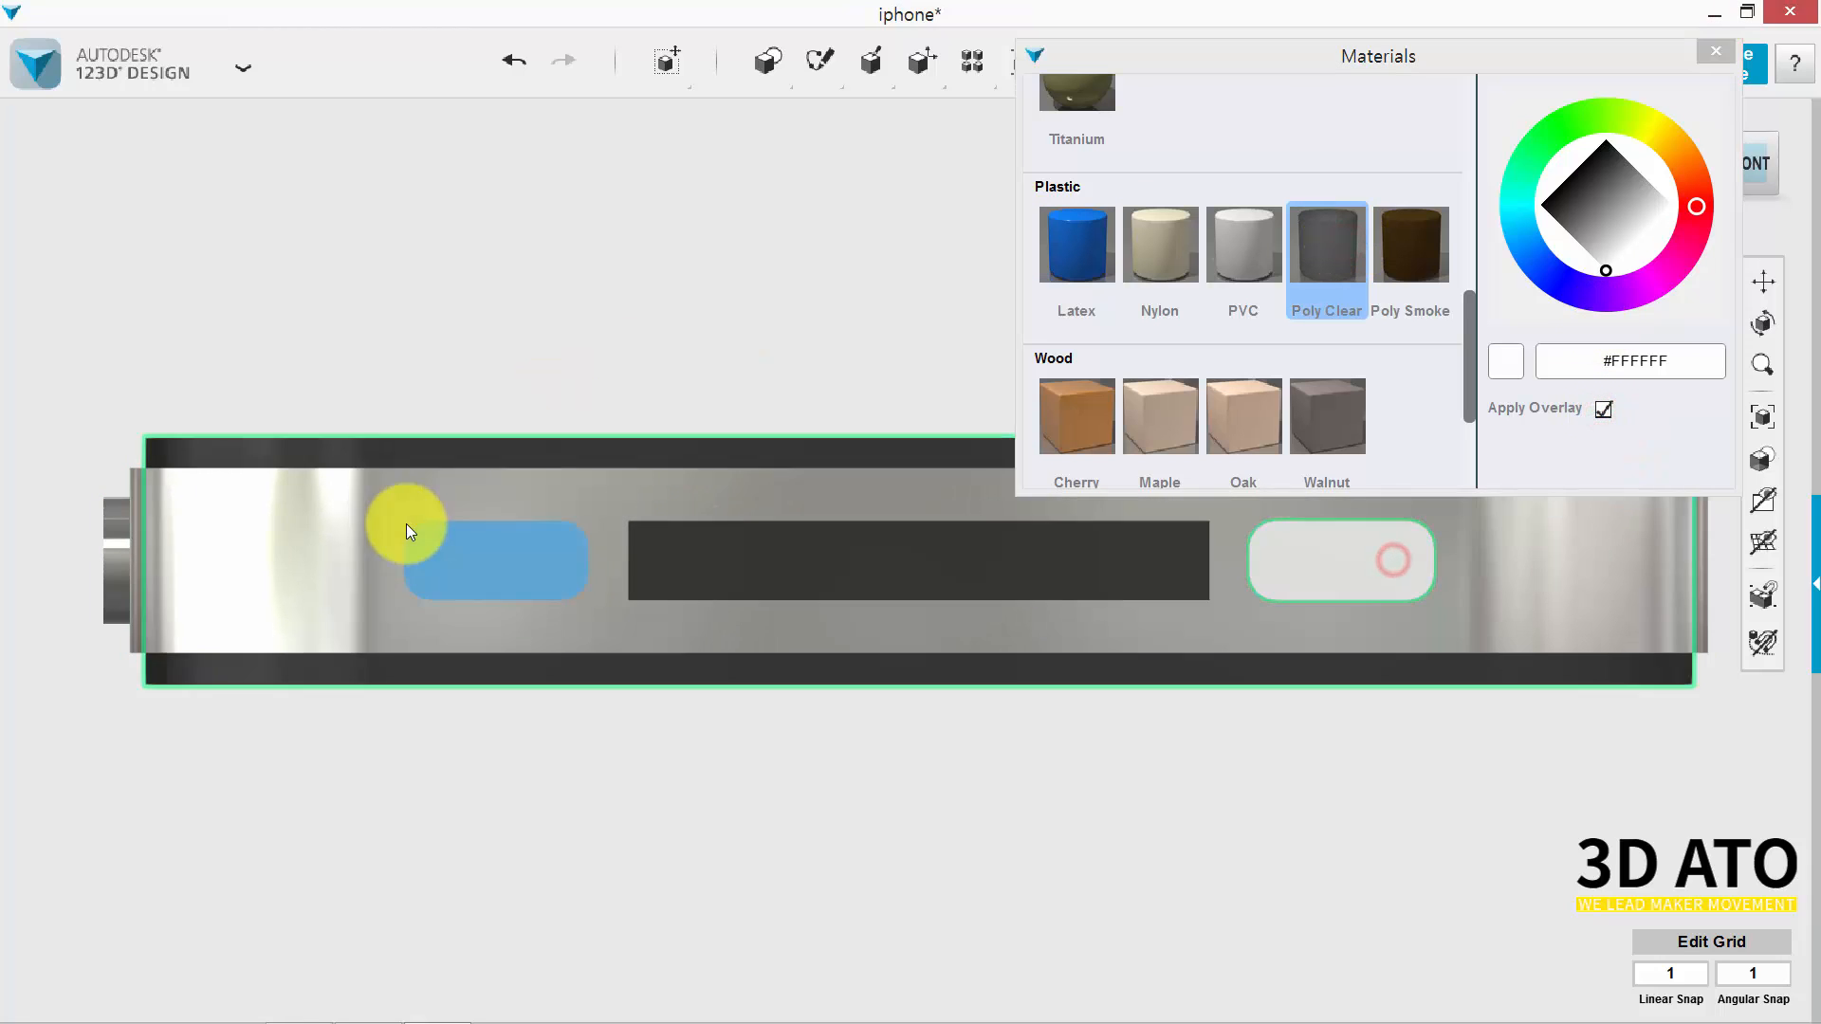
Give the insert in the left speaker opening the Poly Clear material with a dark grey overlay colour.
click(456, 550)
click(1601, 169)
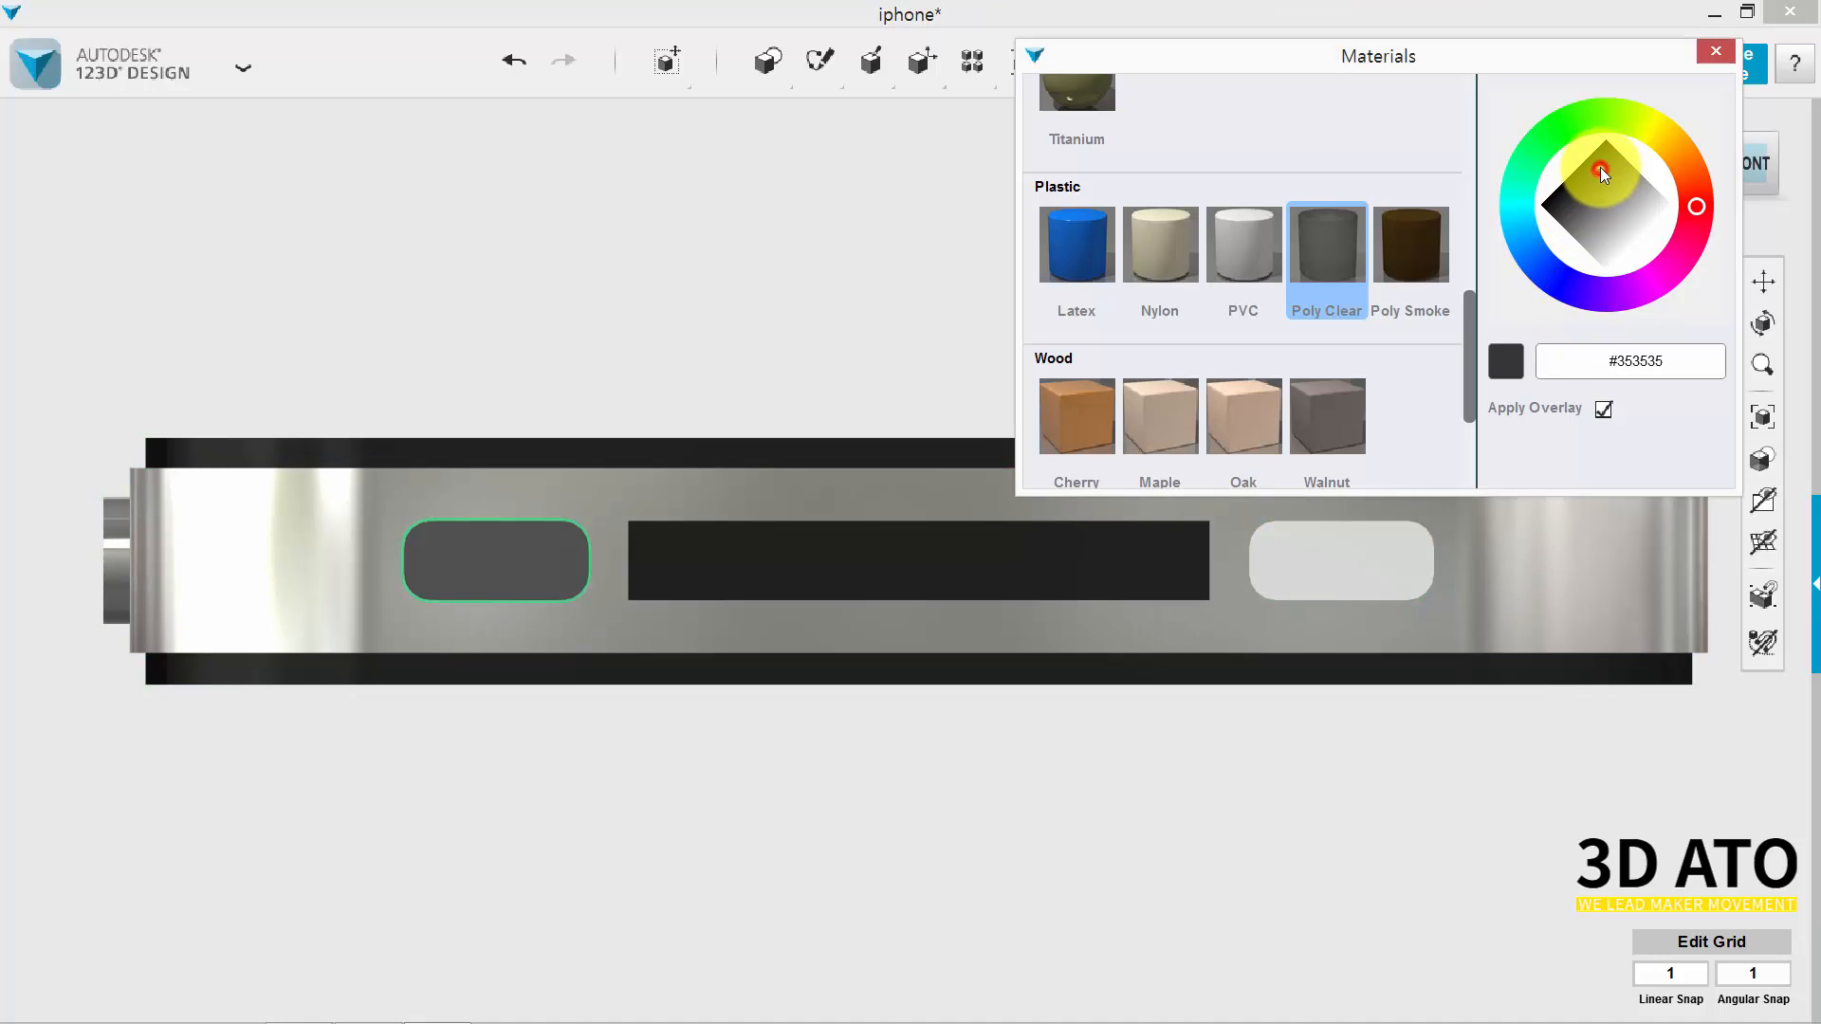
click(1609, 160)
Sketch a rectangle with length 2 and width 17 mm on the phone's right side, near its far end.
right_drag(470, 785, 774, 798)
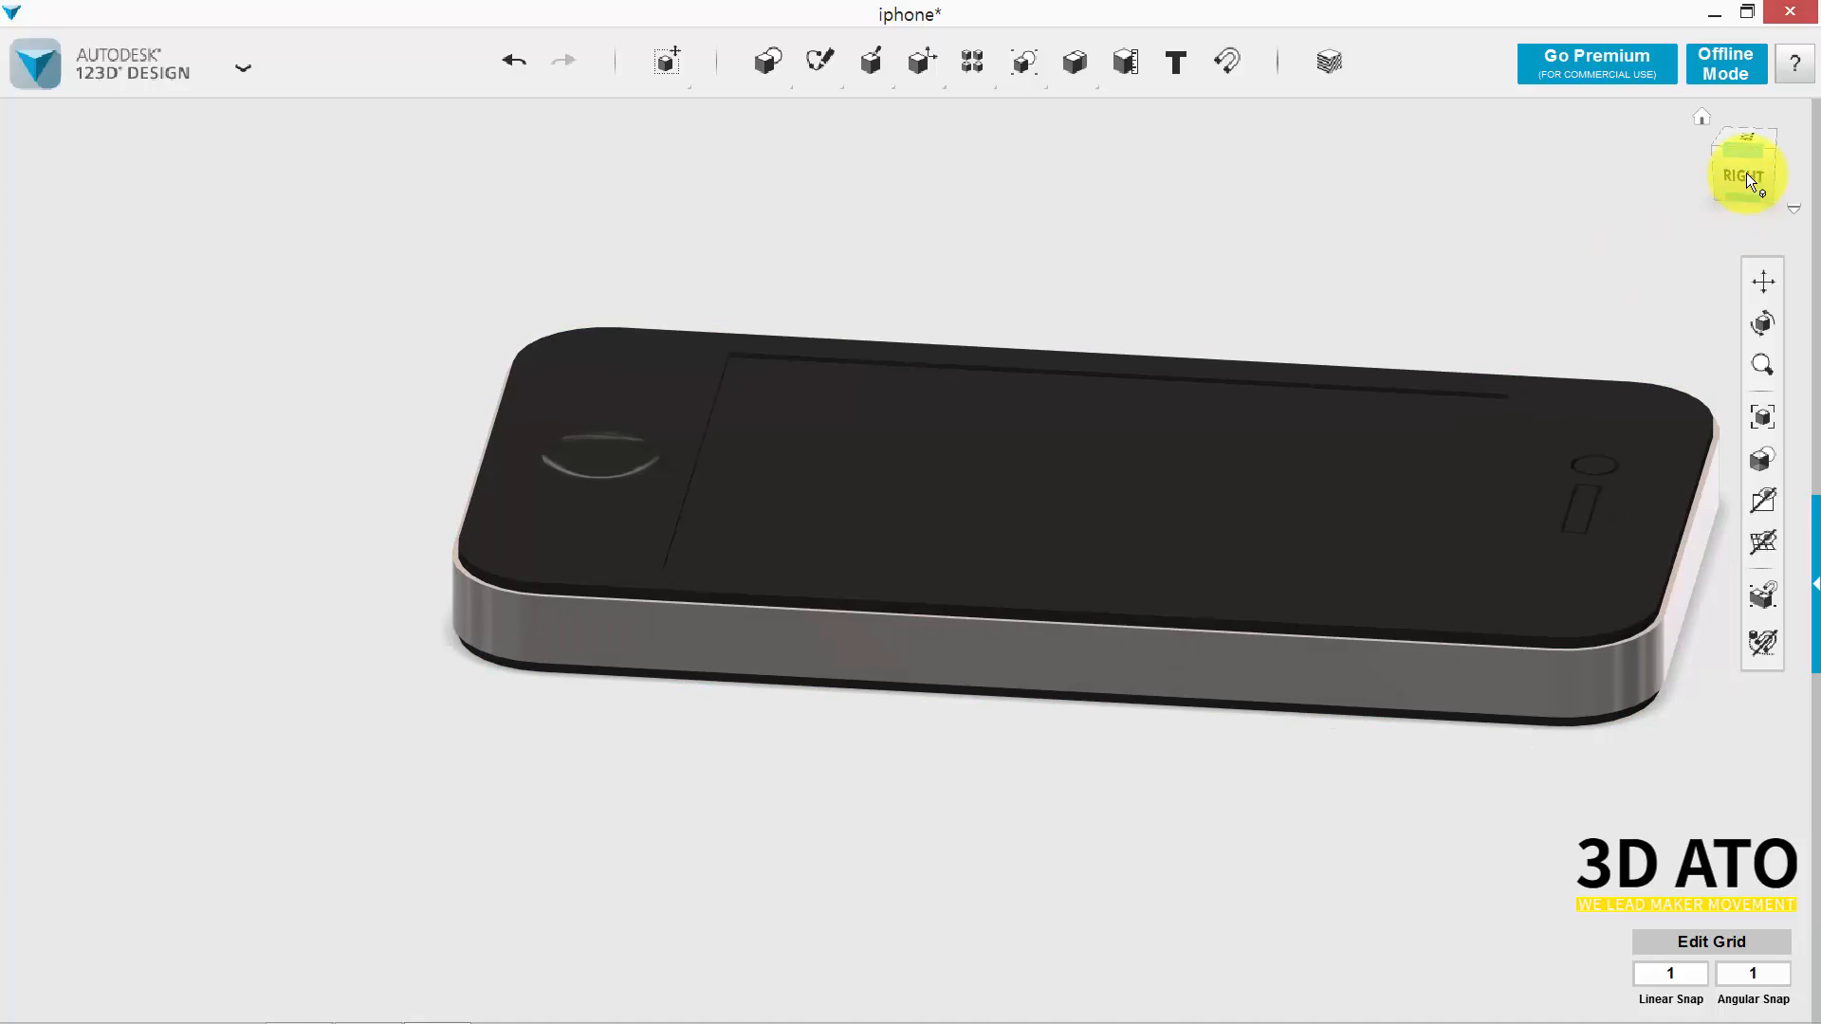
click(1745, 173)
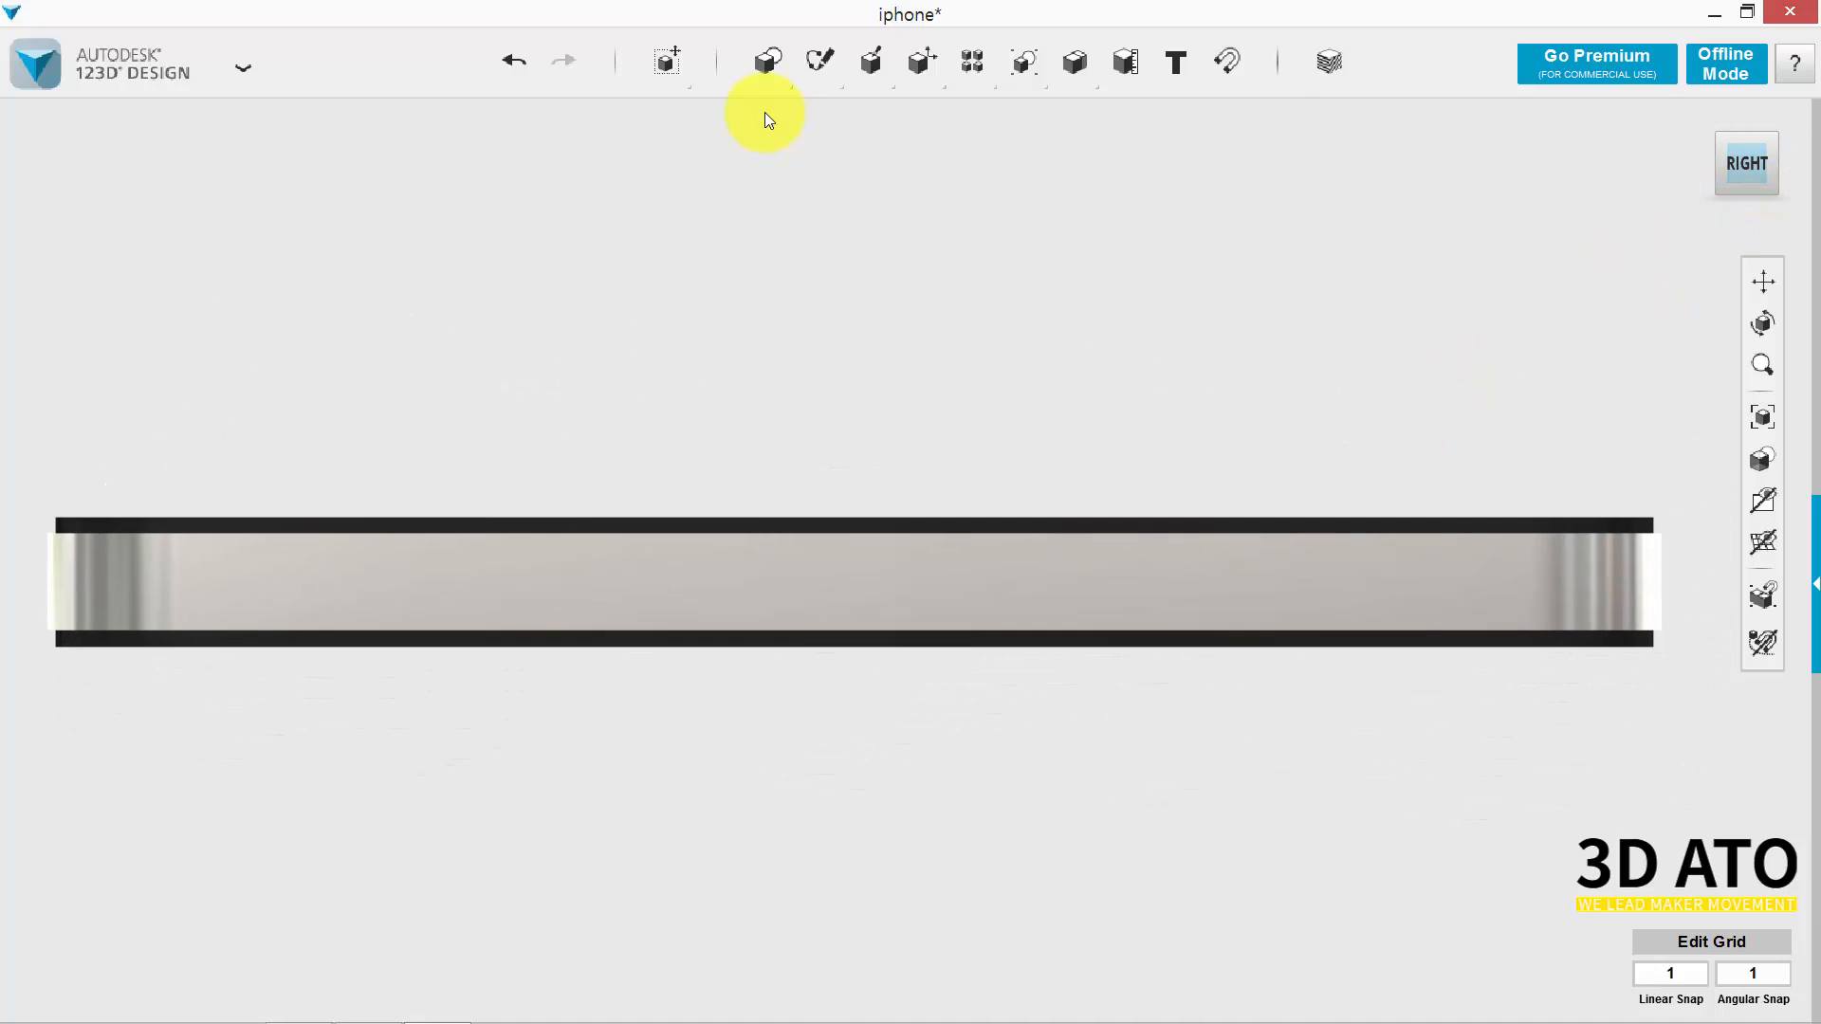
mouse_move(764, 112)
click(1146, 122)
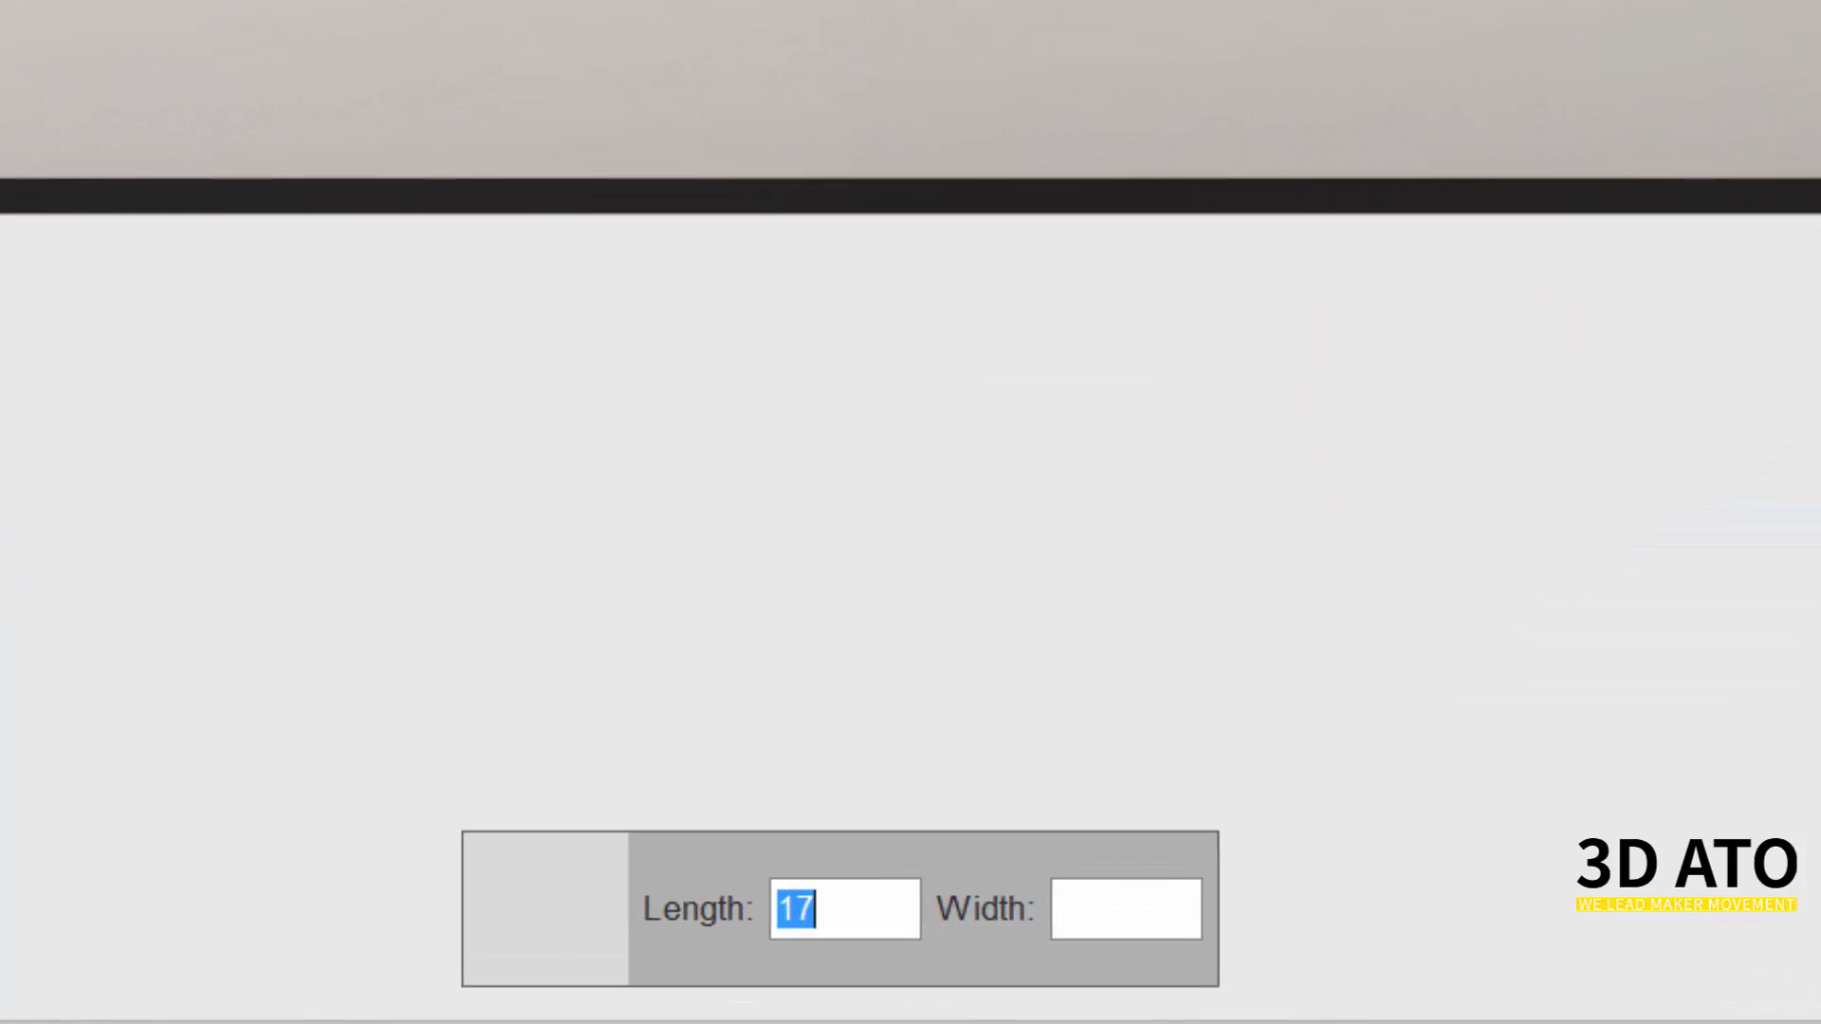
text(2)
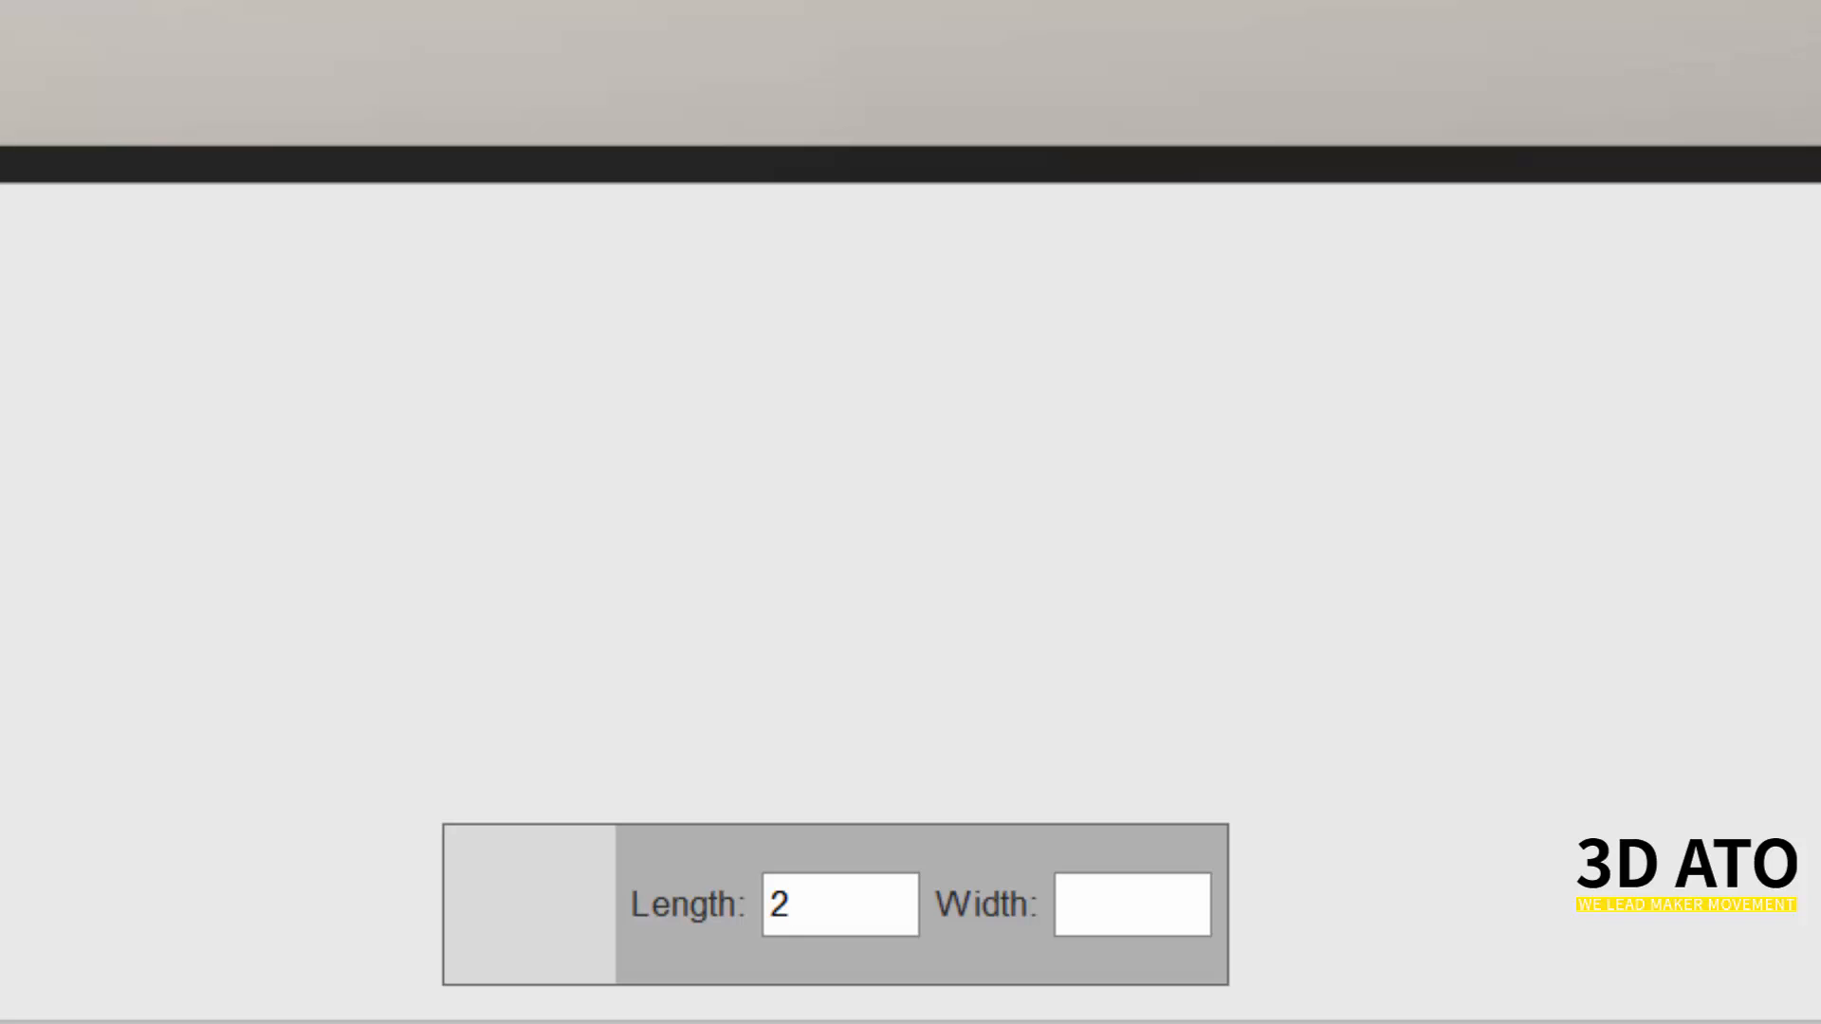
key(Tab)
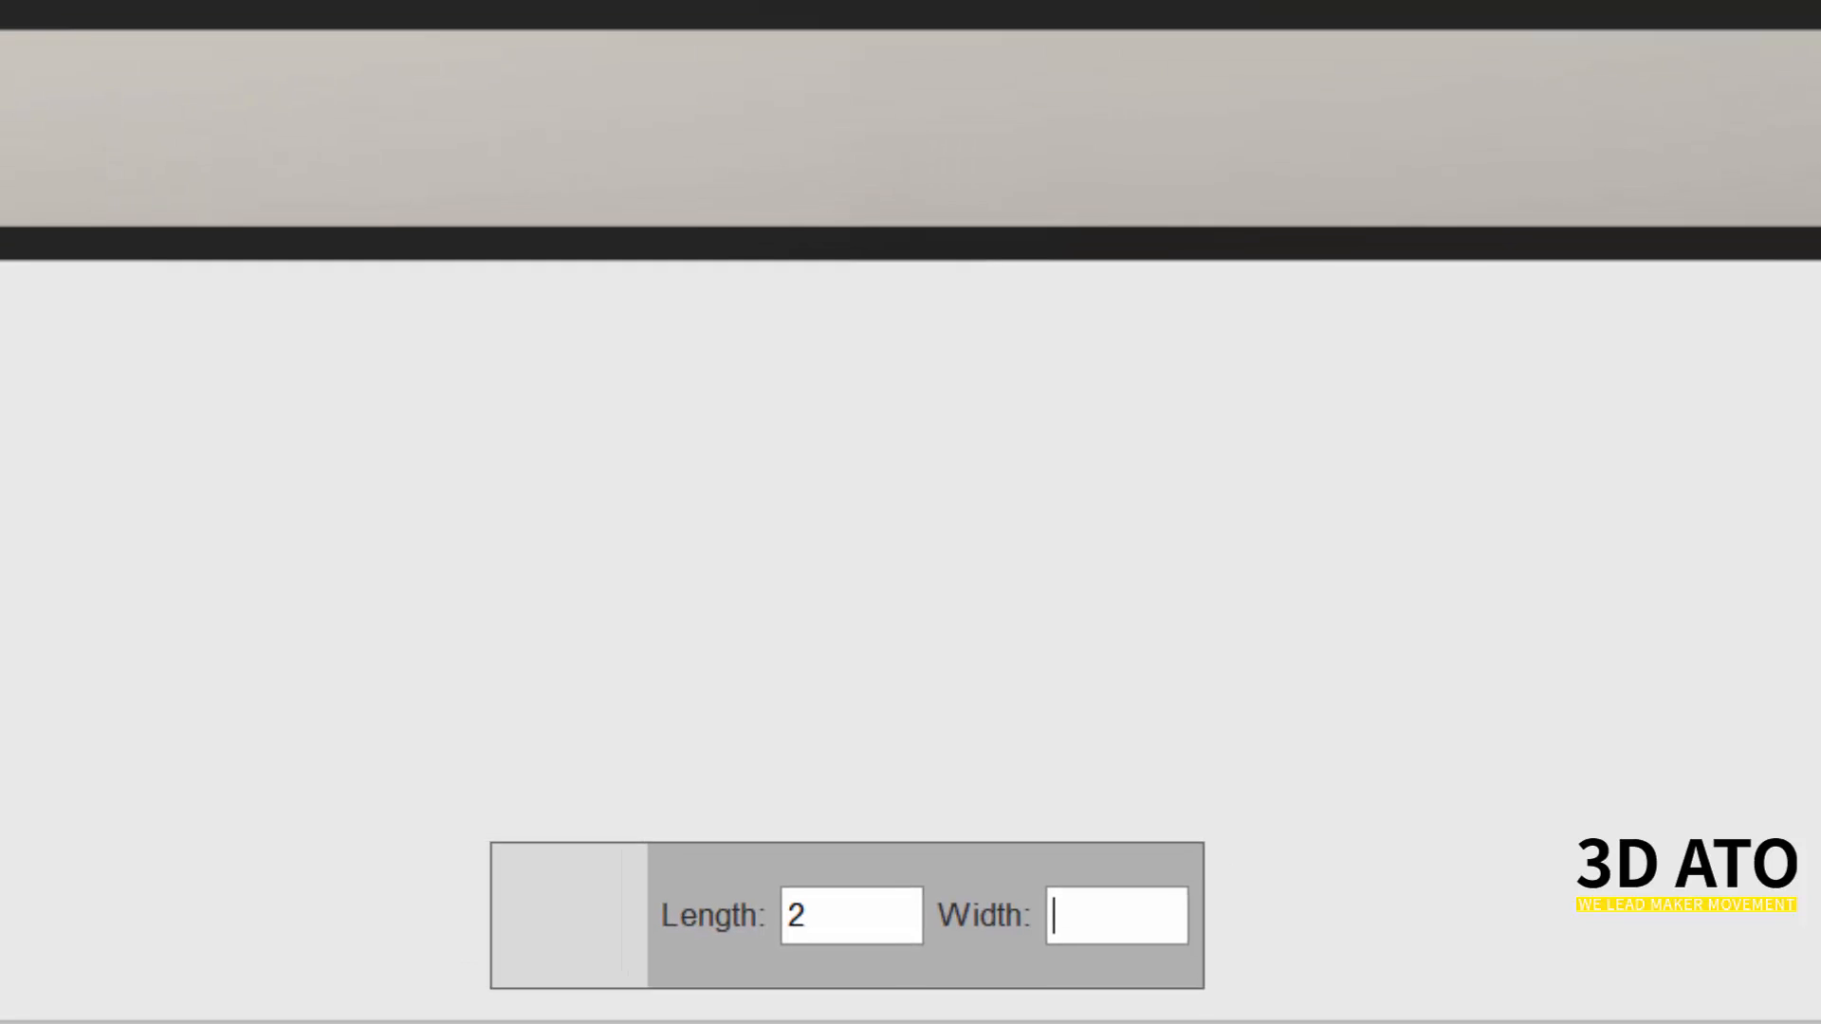
text(17)
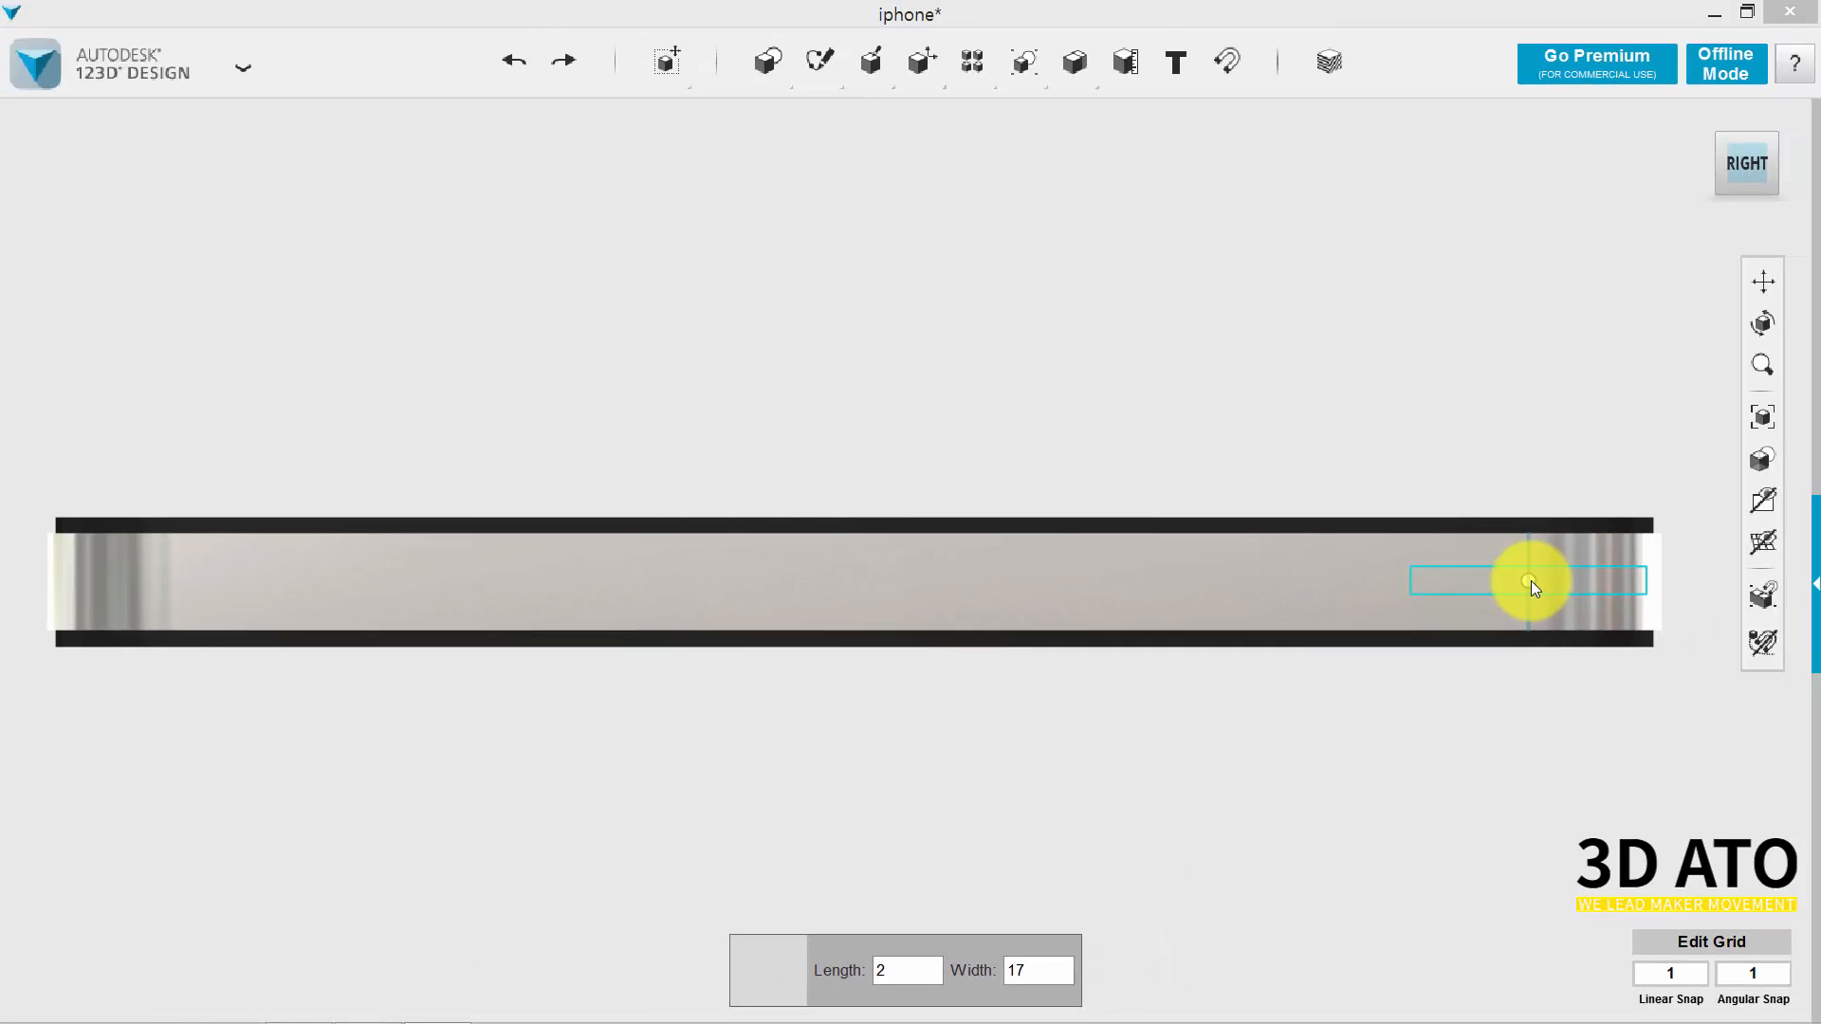
key(Return)
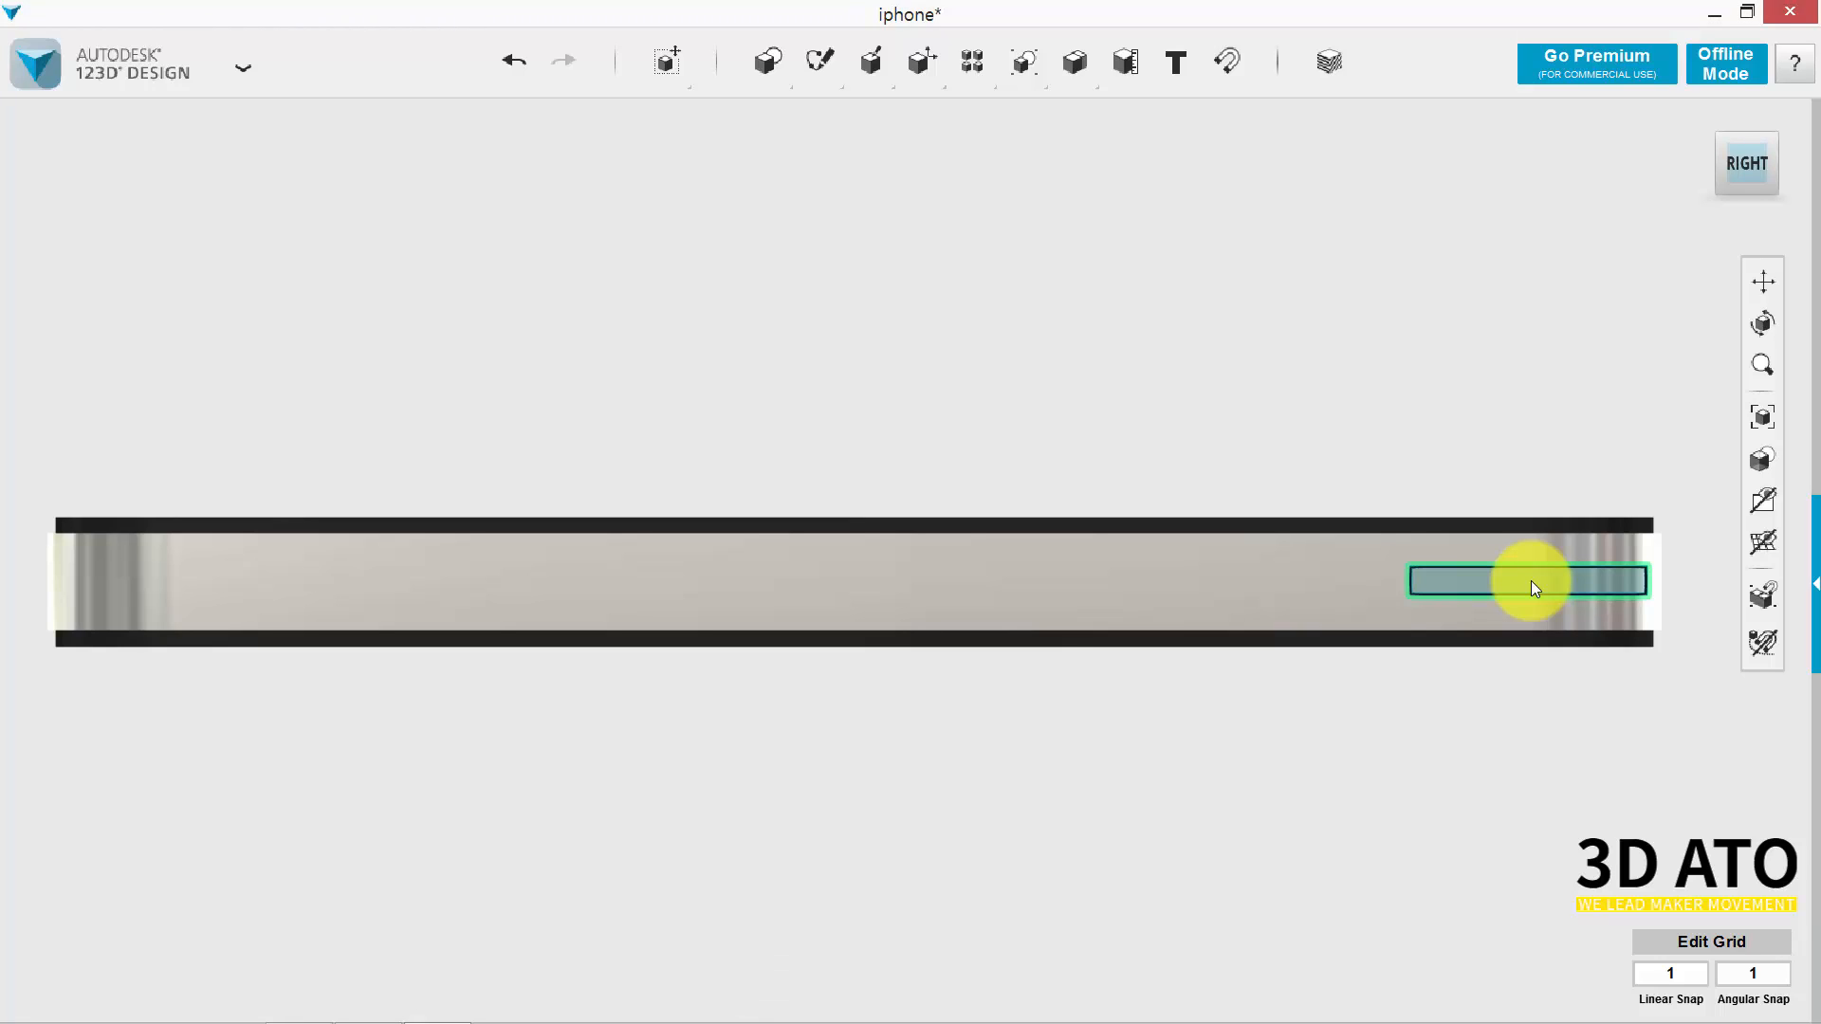
Move the rectangle -10 mm lengthwise, past the end of the phone's right side.
key(ctrl+t)
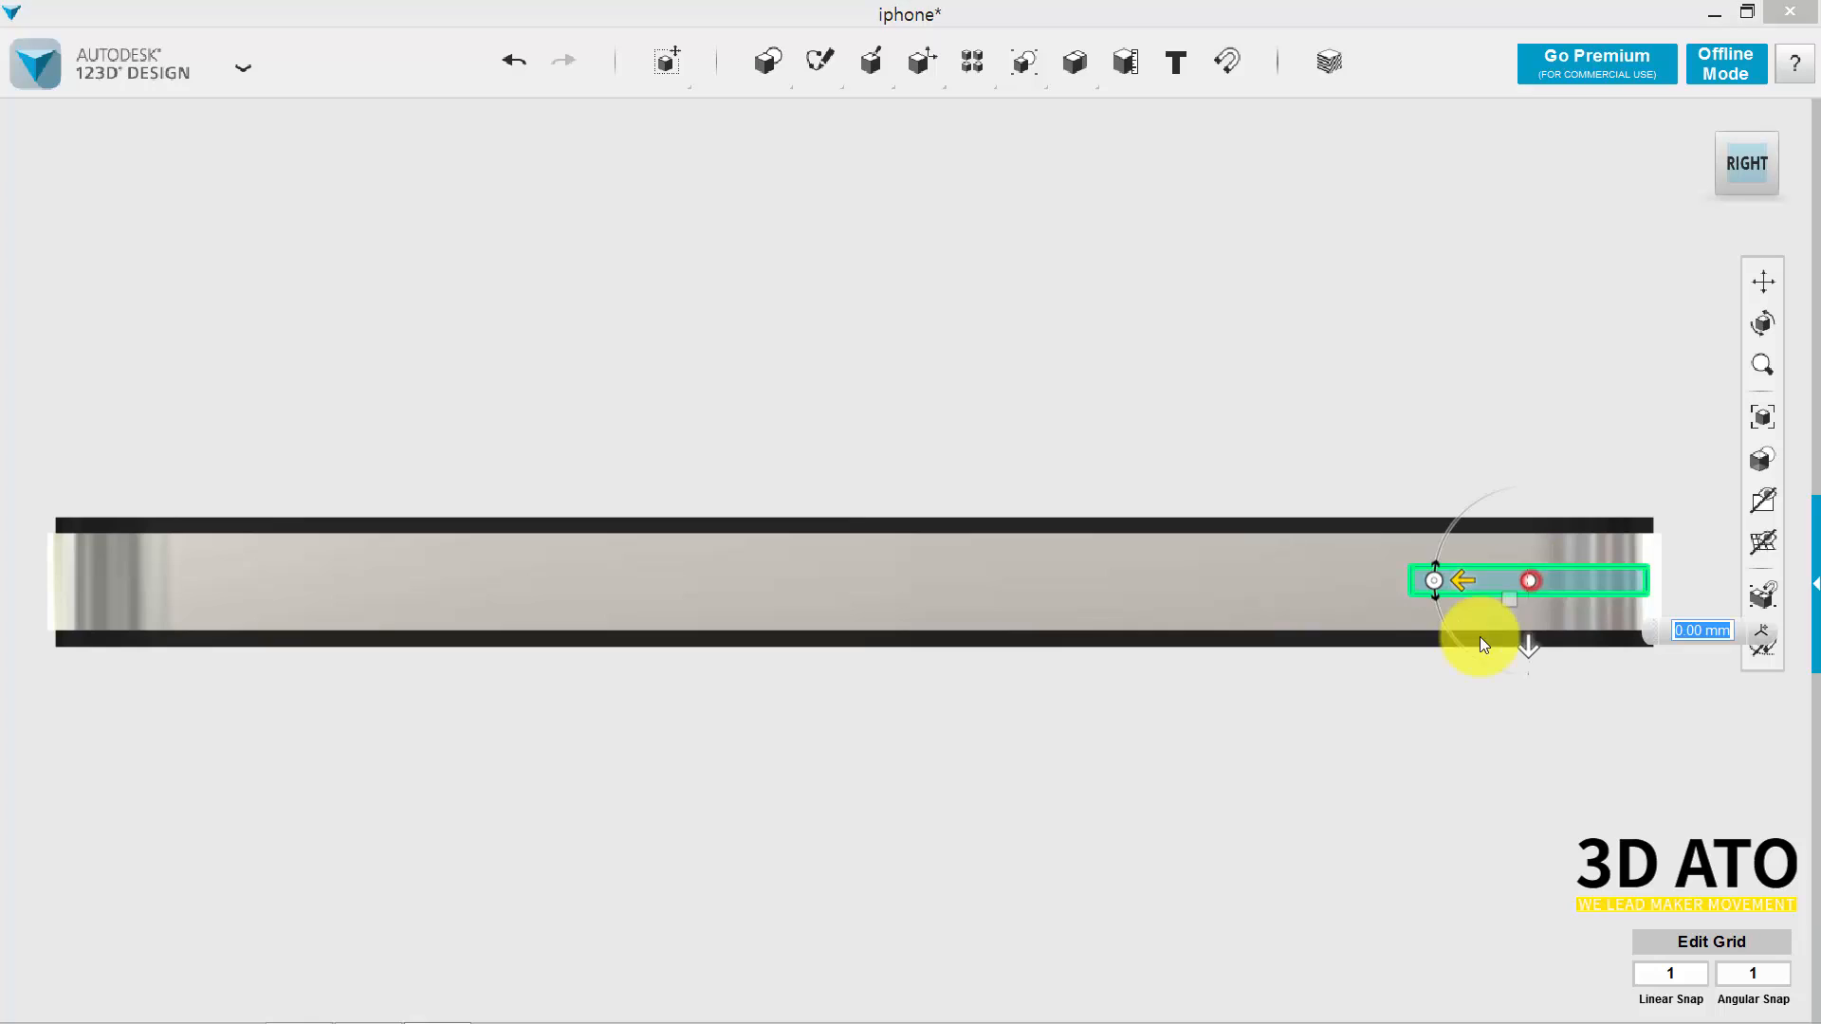
middle_drag(1332, 814, 1063, 835)
drag(1206, 601, 1340, 619)
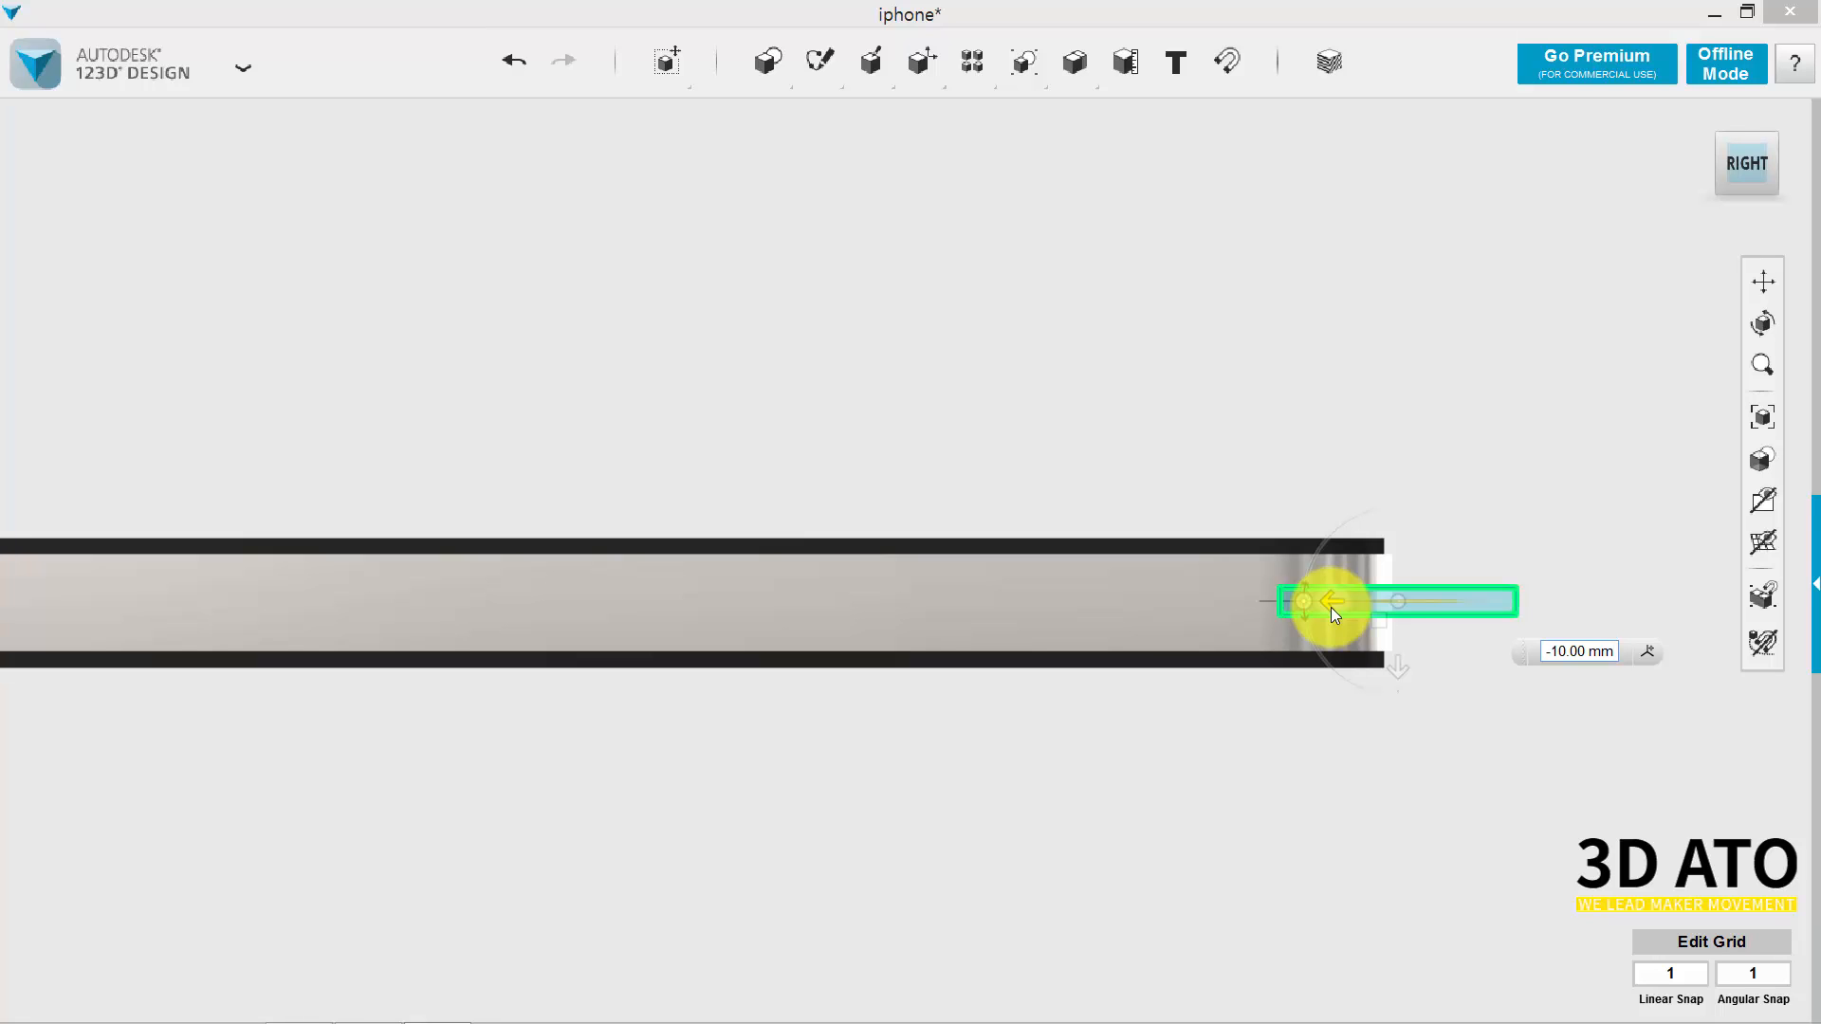
drag(1331, 607, 1331, 607)
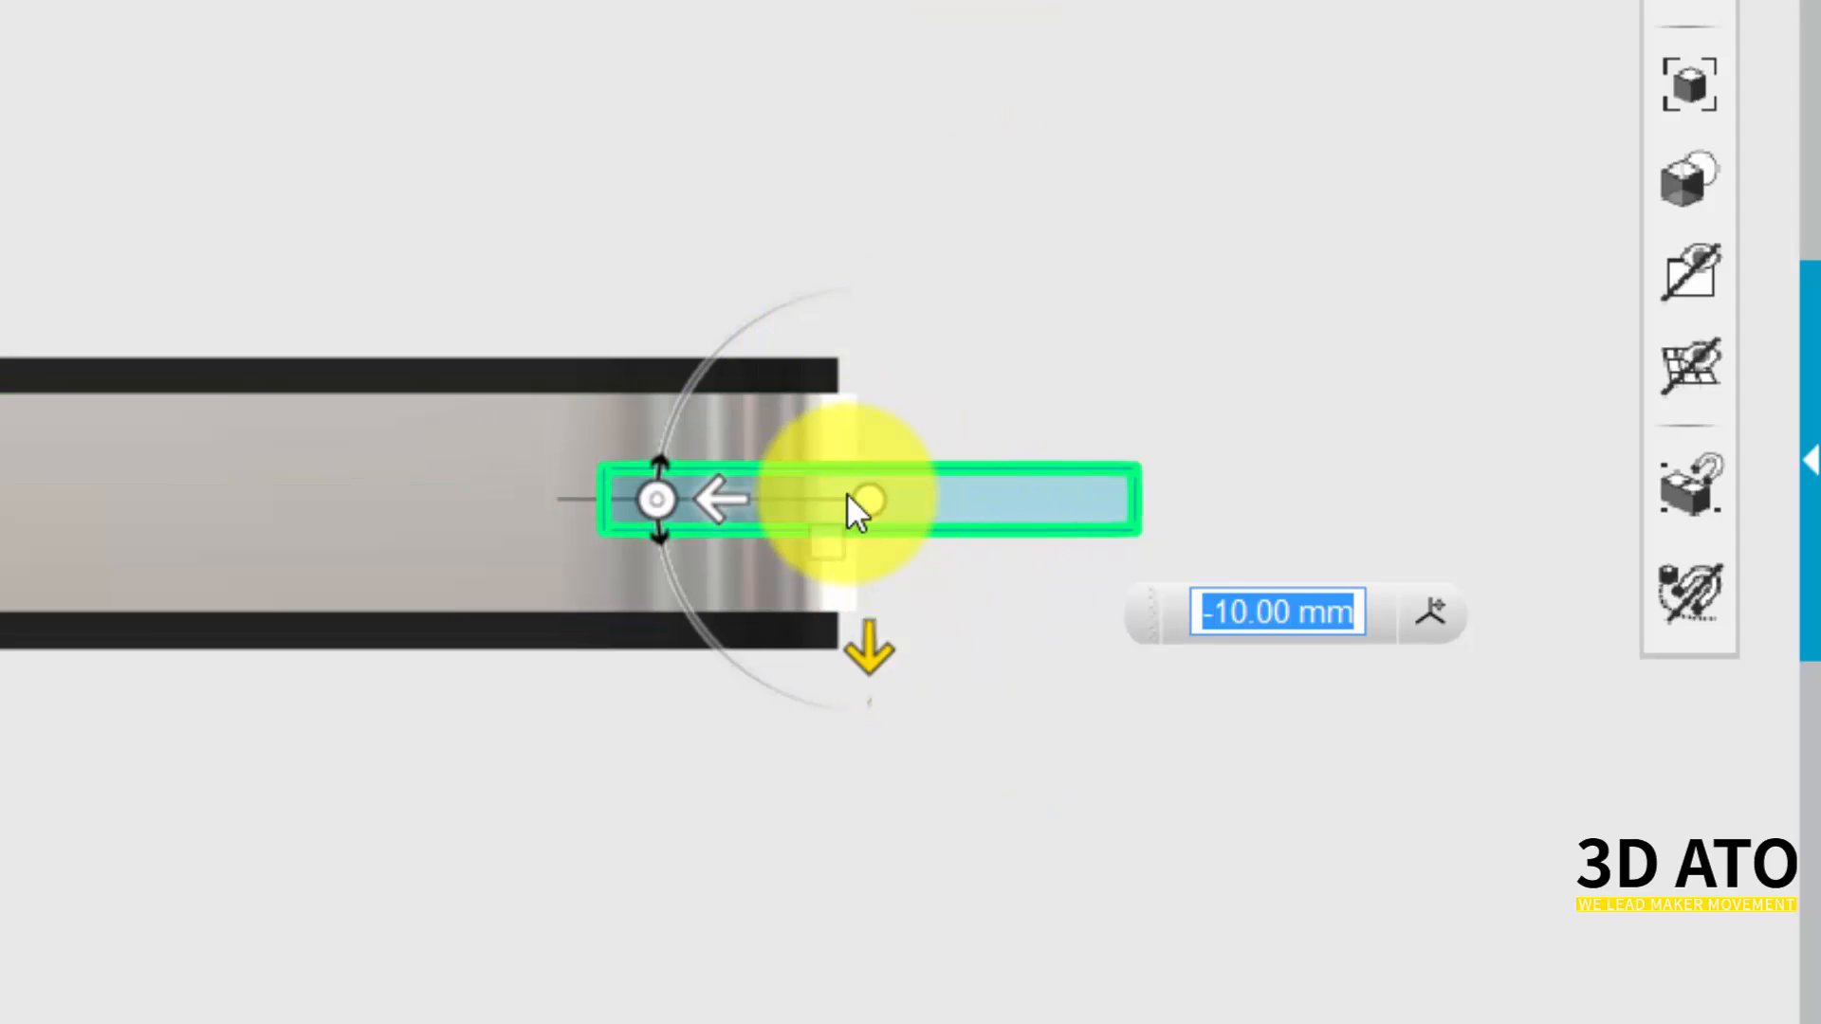
Move the rectangle -60 mm along the phone's right side to the middle of its length.
click(901, 546)
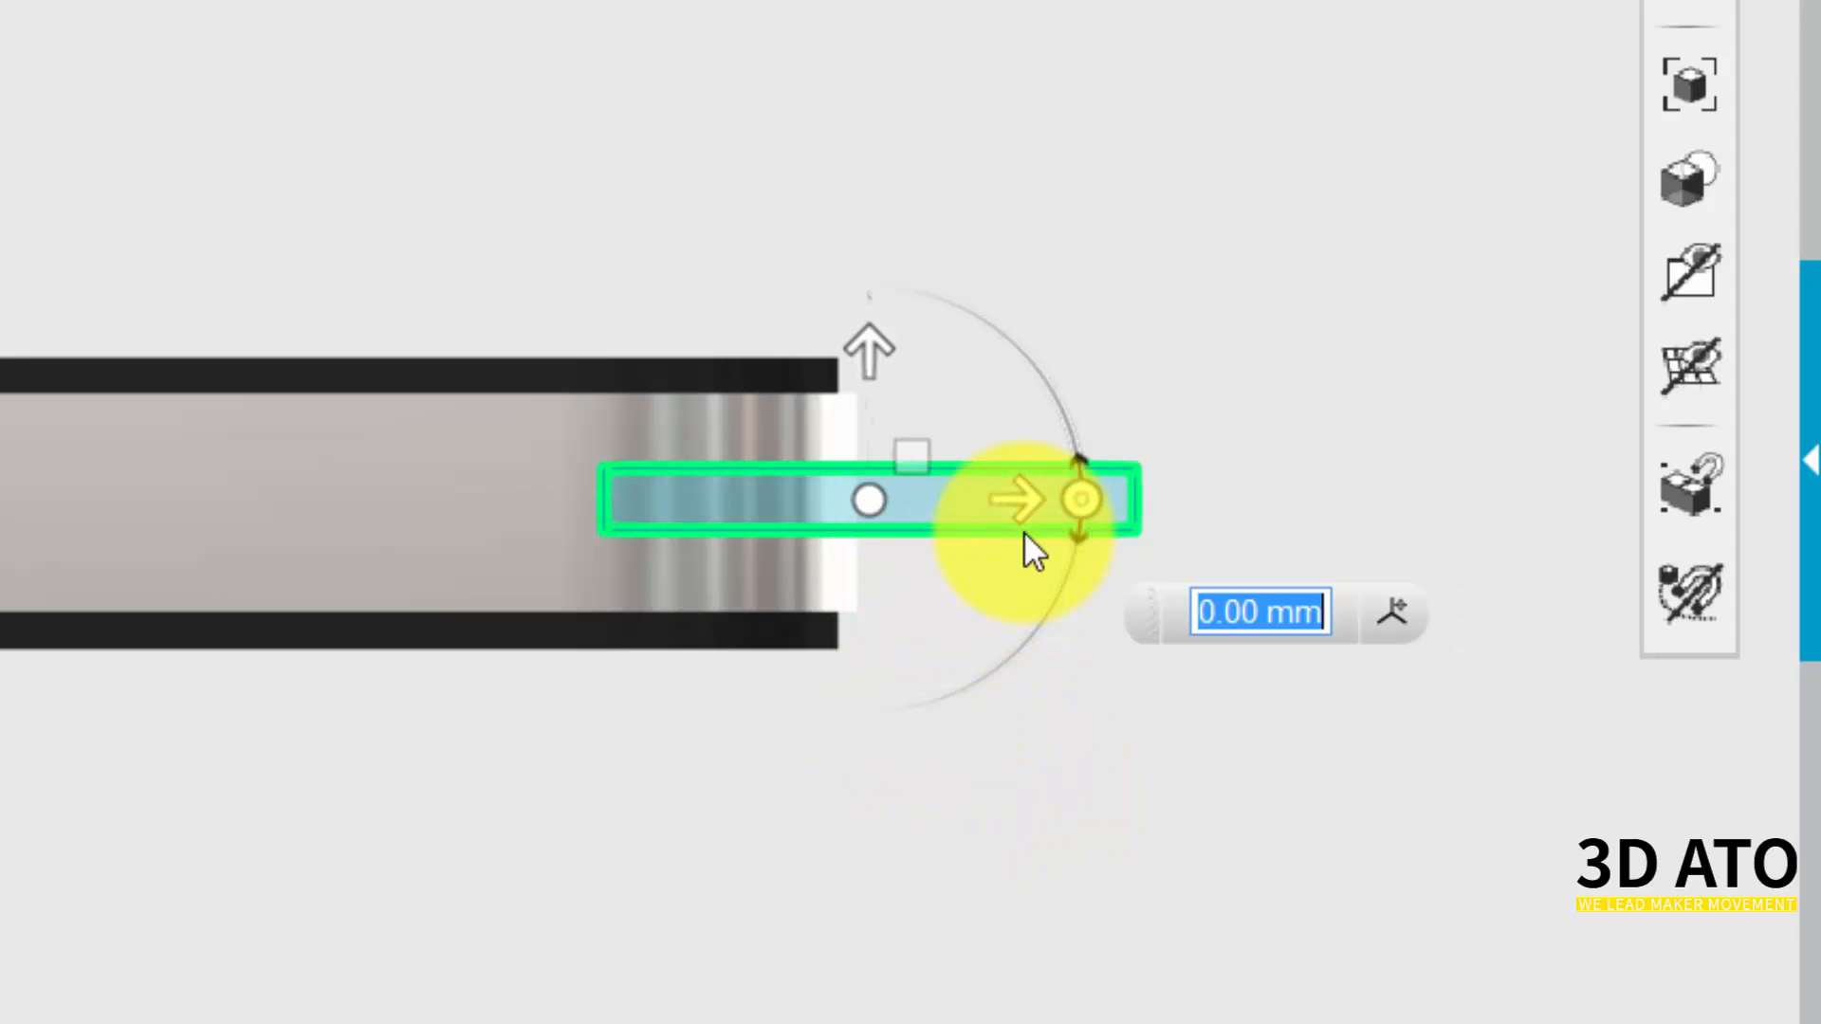
drag(1021, 510, 864, 493)
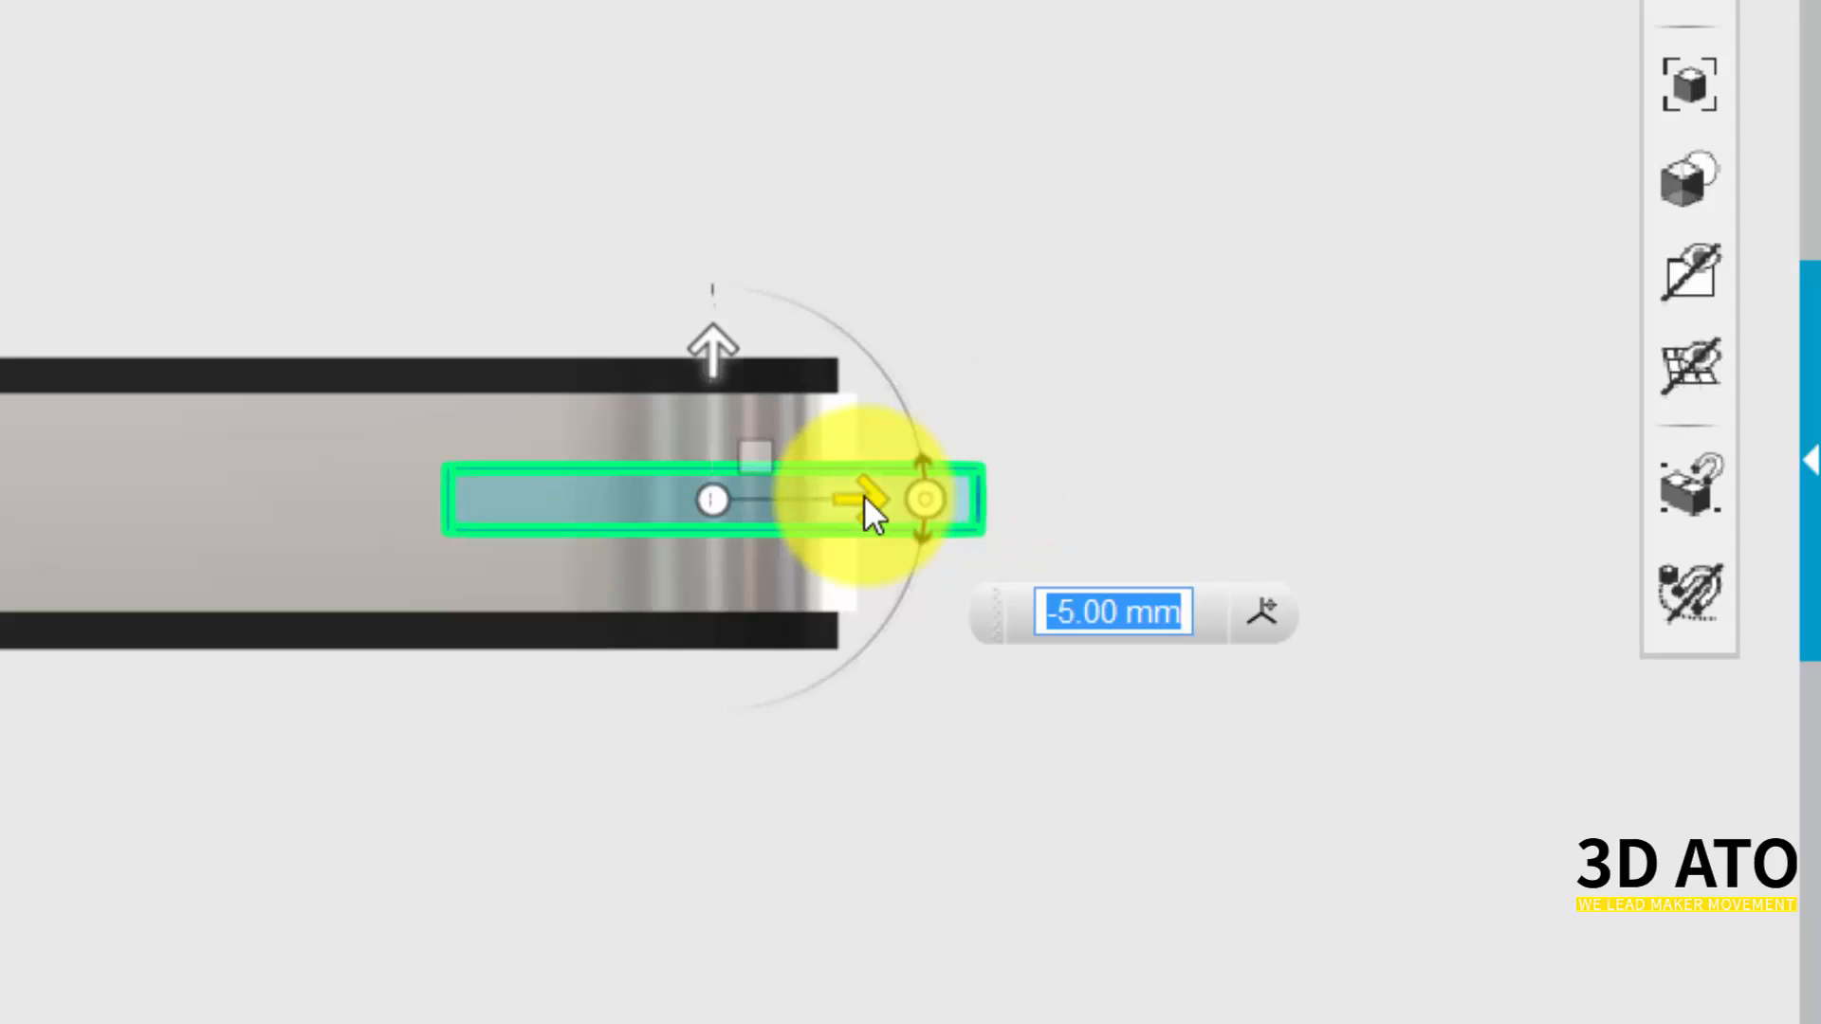
text(-50)
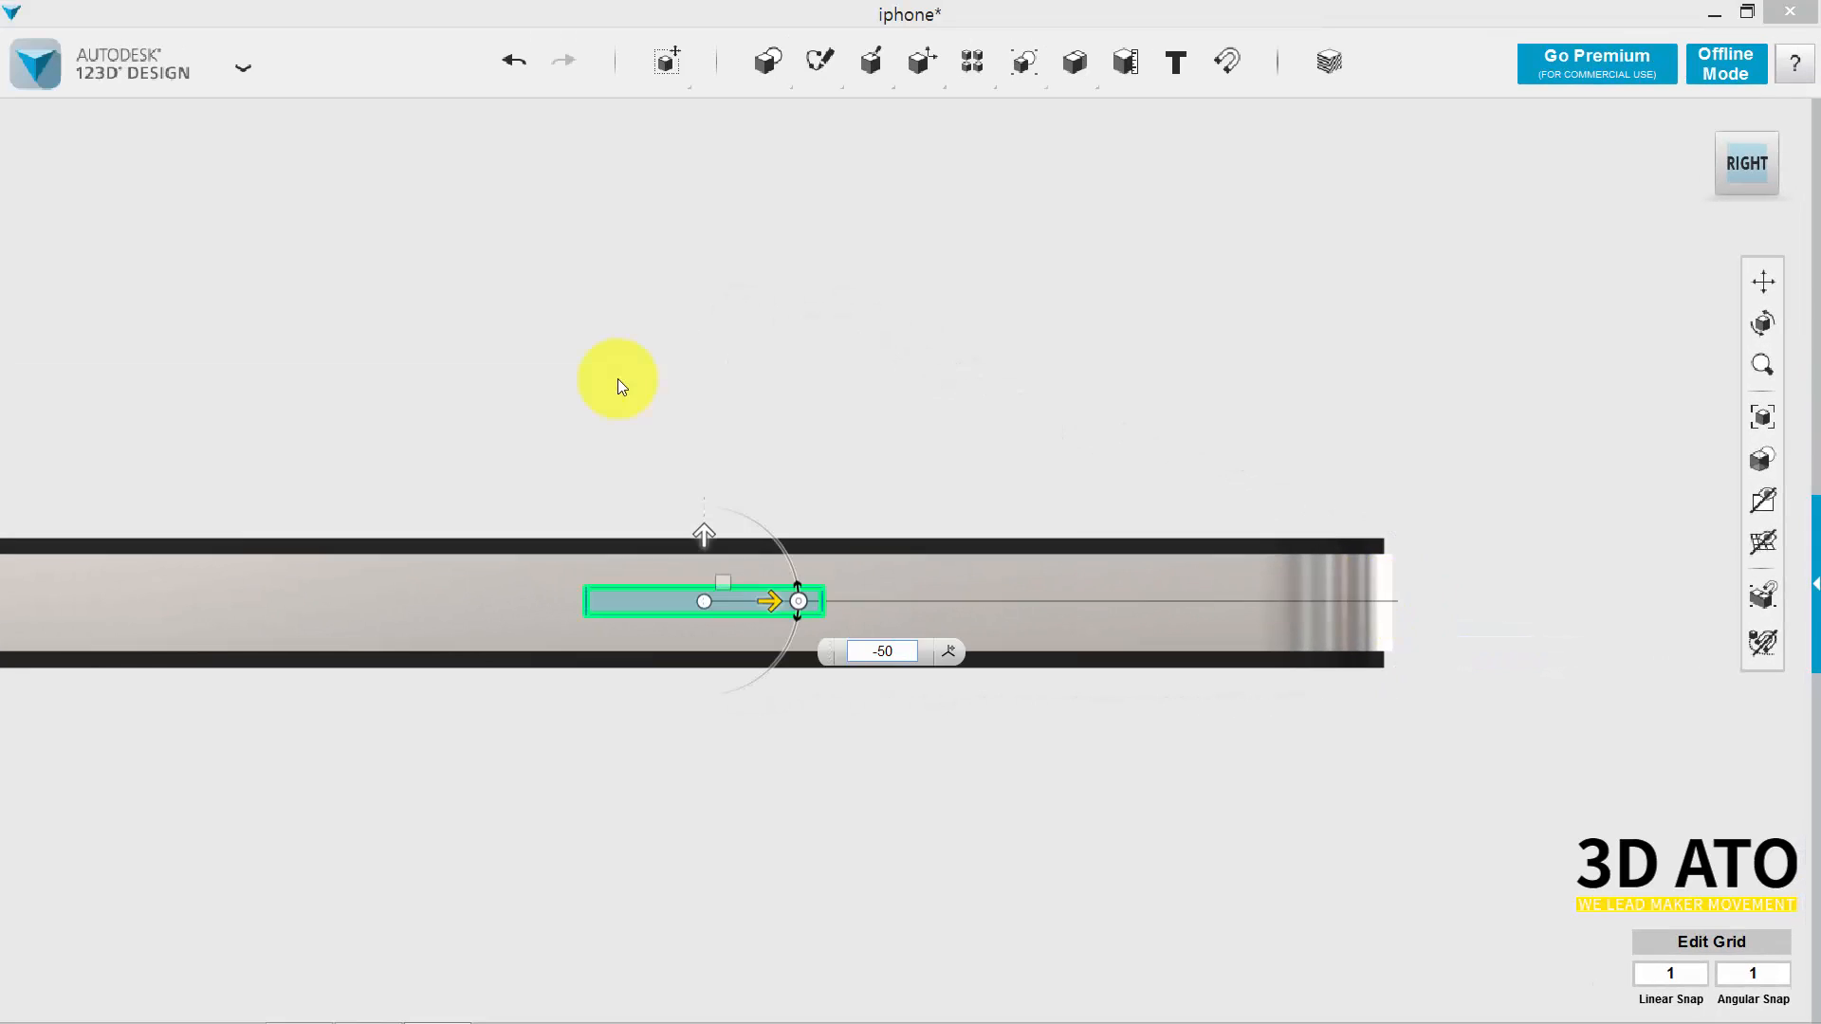
middle_drag(582, 411, 699, 383)
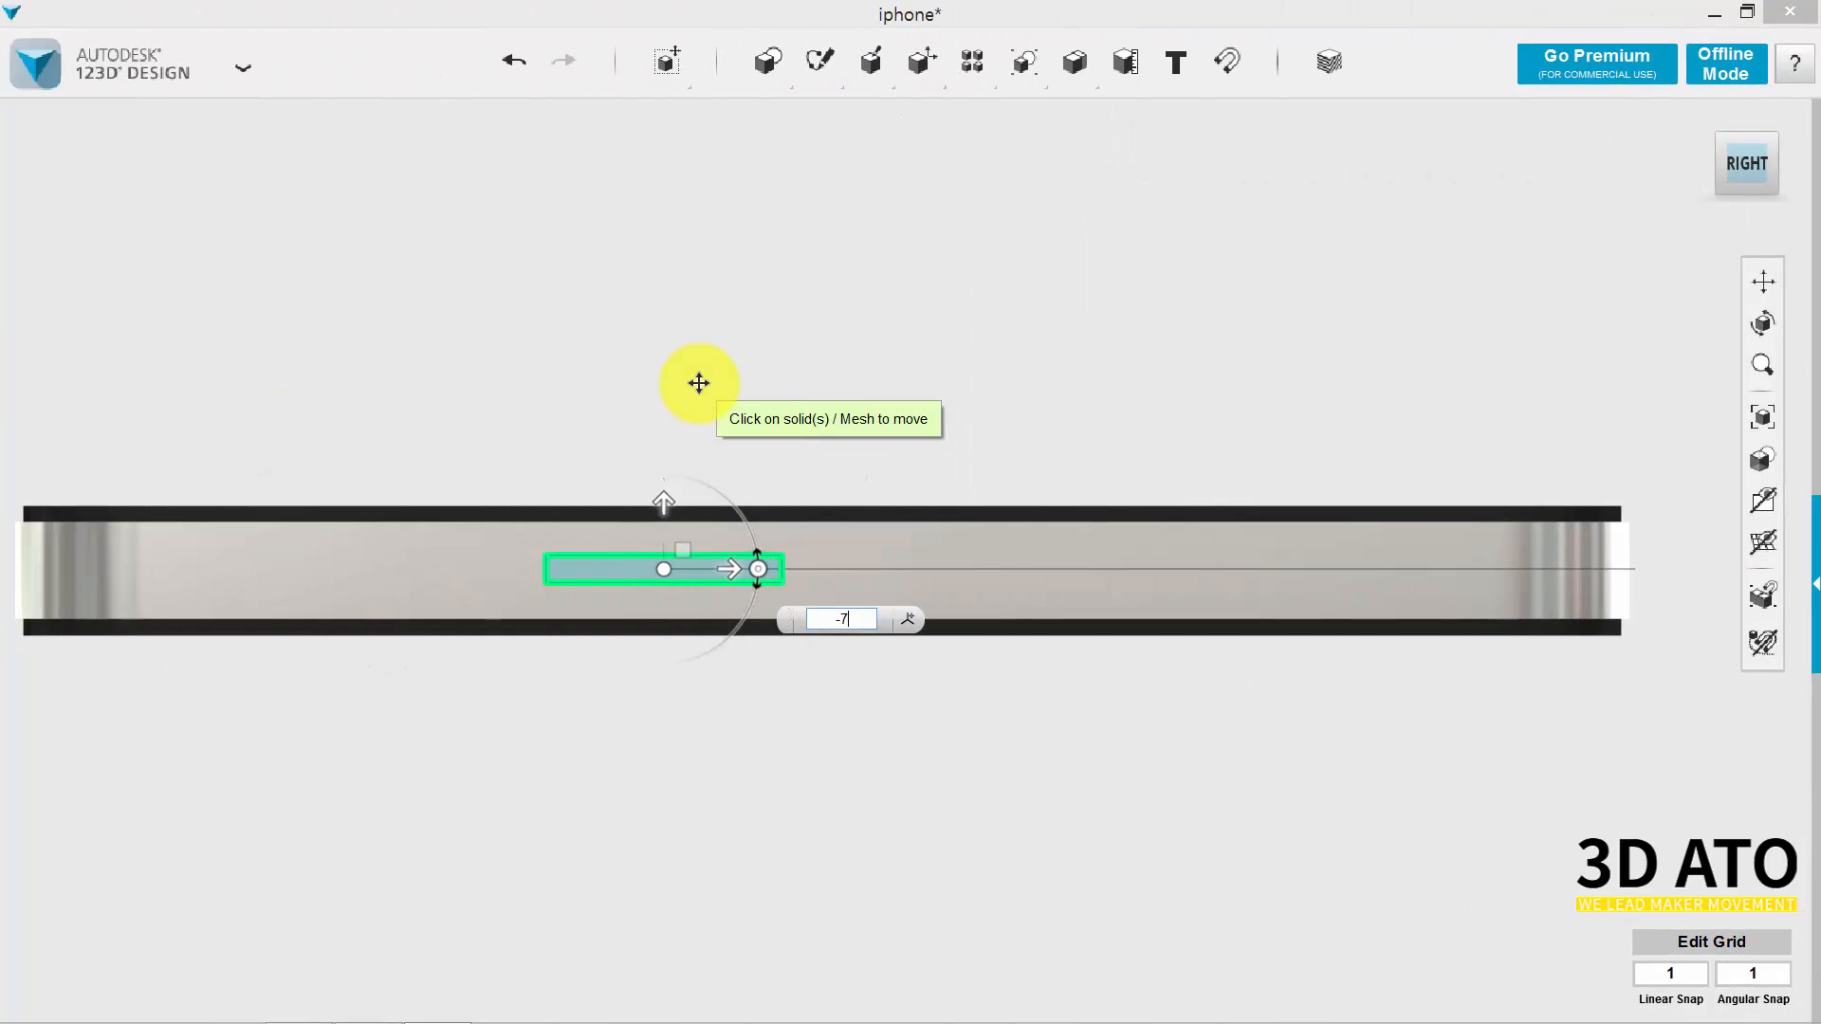
text(-760)
key(BackSpace)
key(BackSpace)
key(BackSpace)
key(BackSpace)
text(-60)
key(Return)
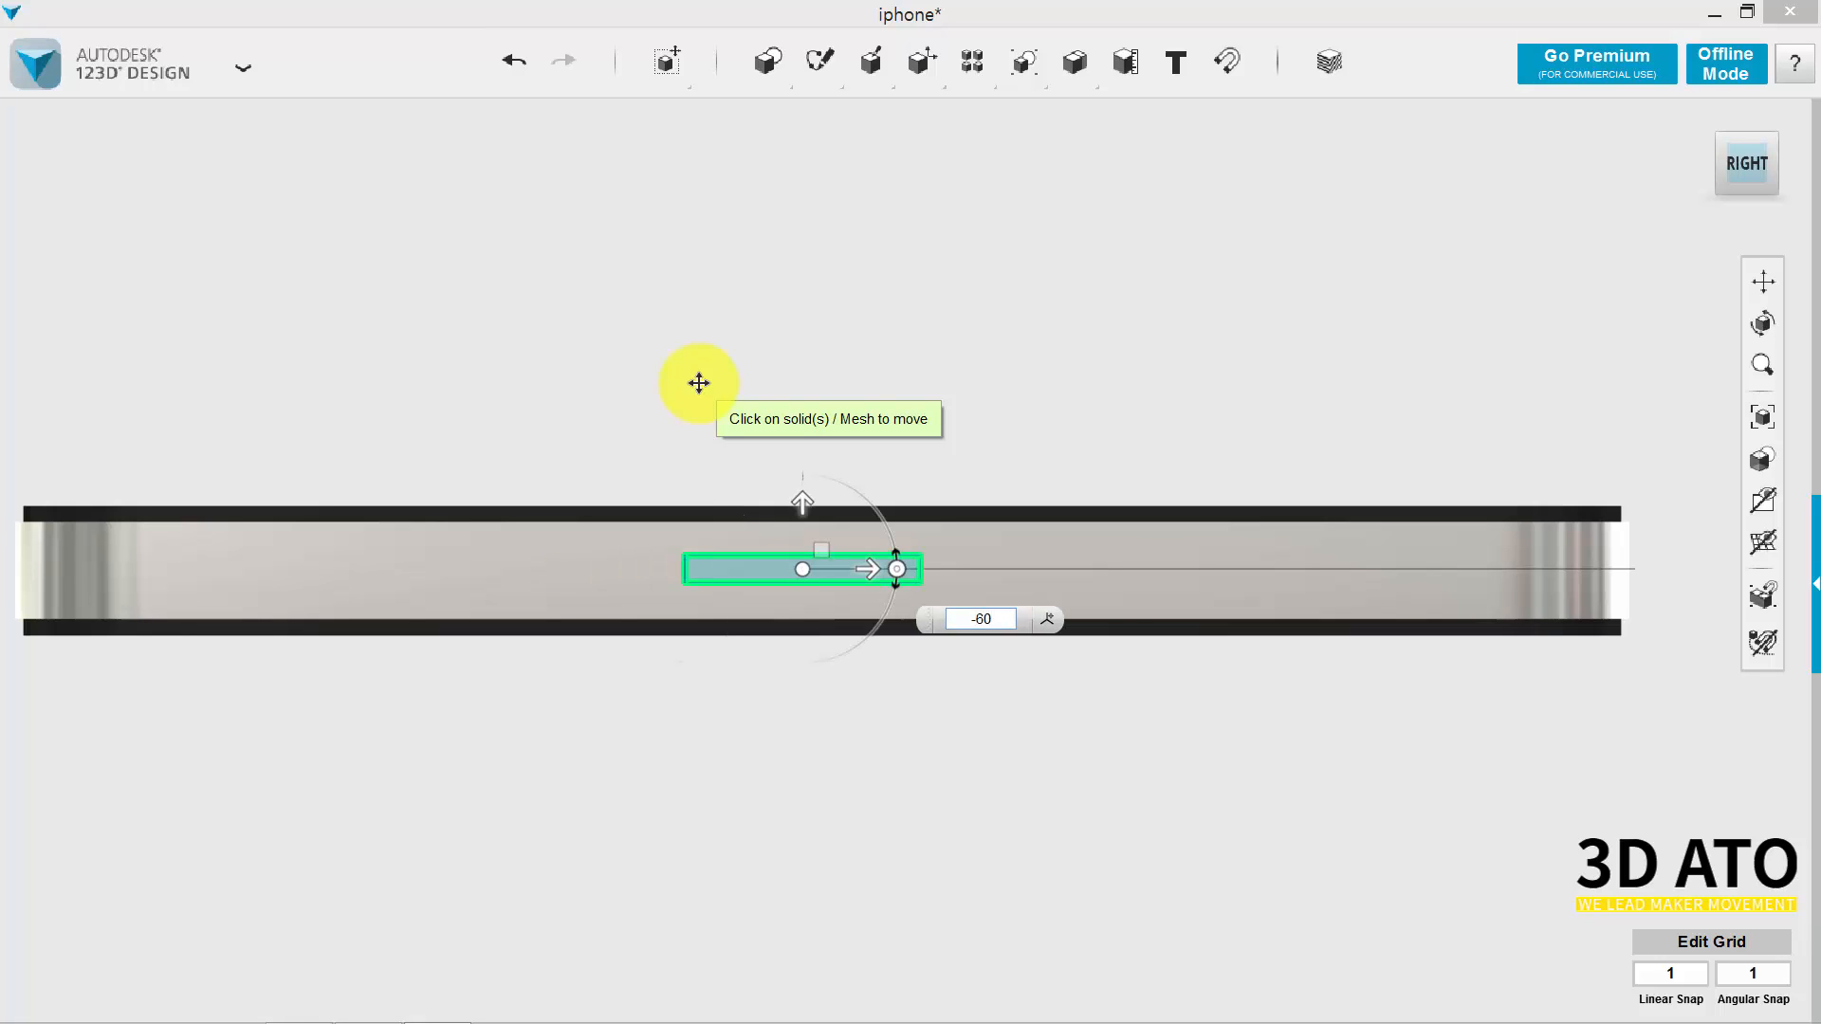
key(Escape)
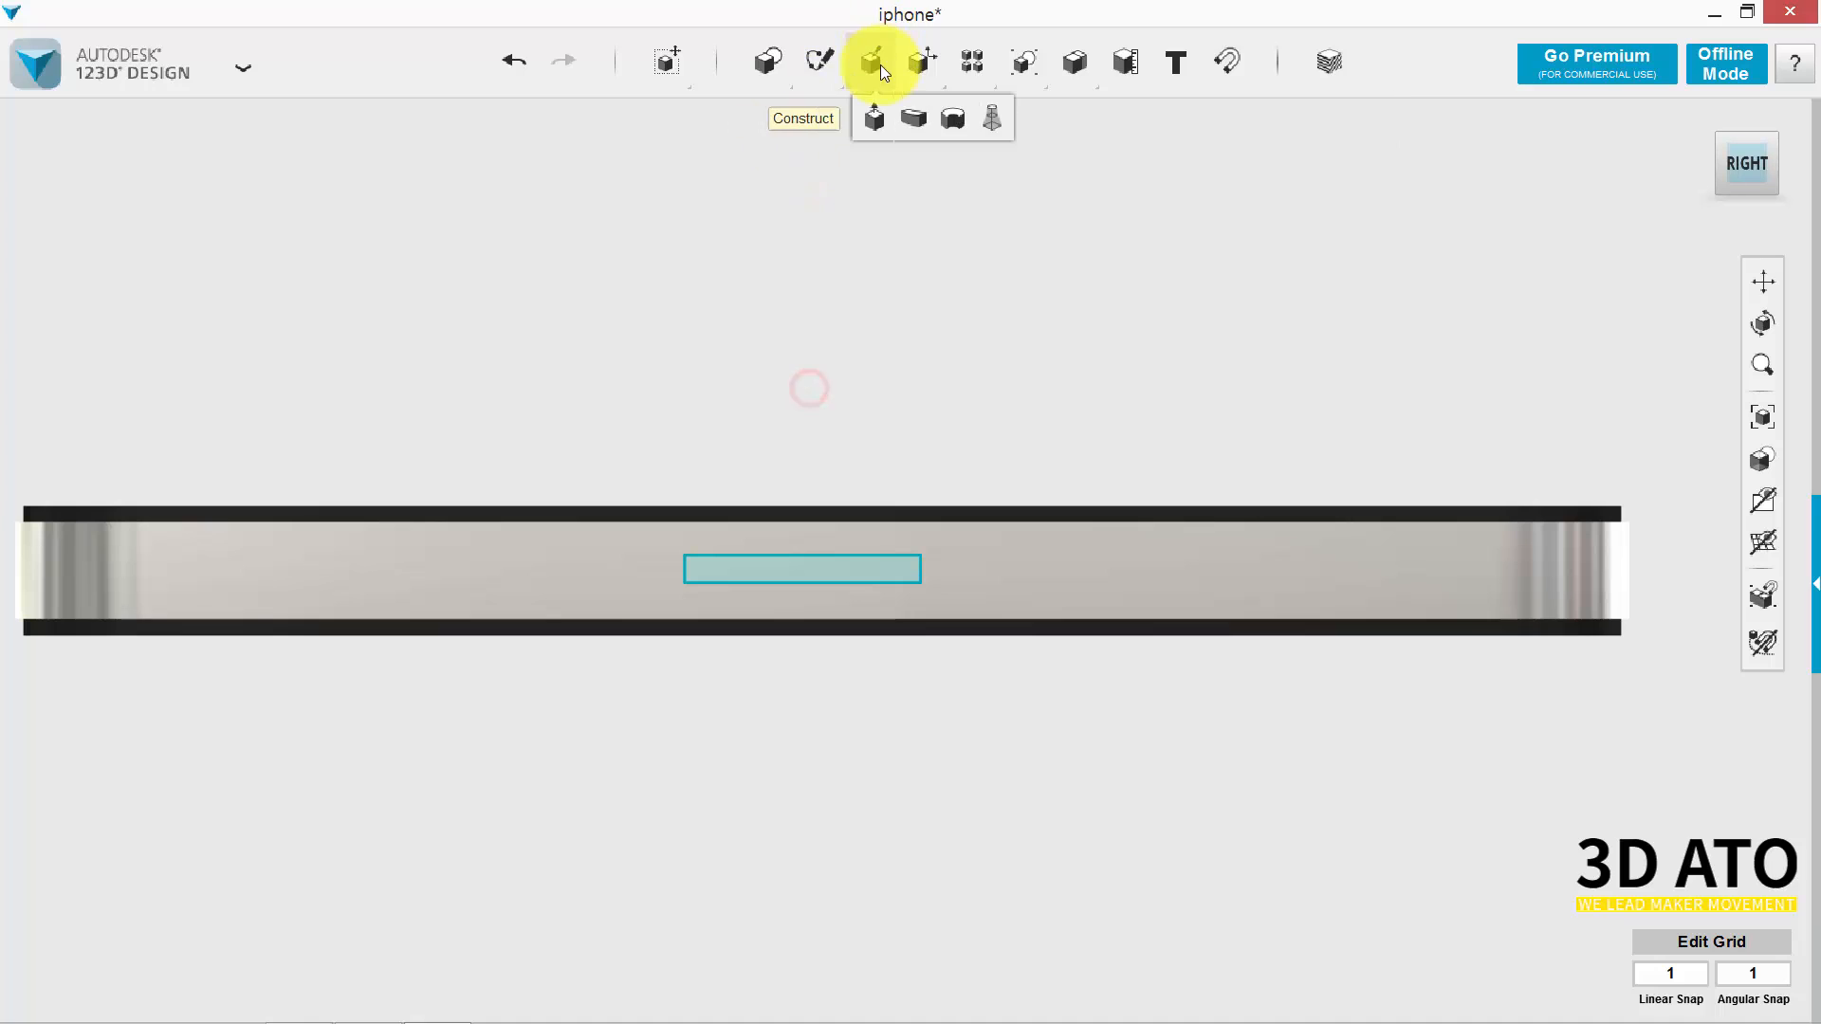
Fillet the corners of the side rectangle with a 1 mm radius to form a rounded slot profile.
mouse_move(820, 63)
click(1203, 118)
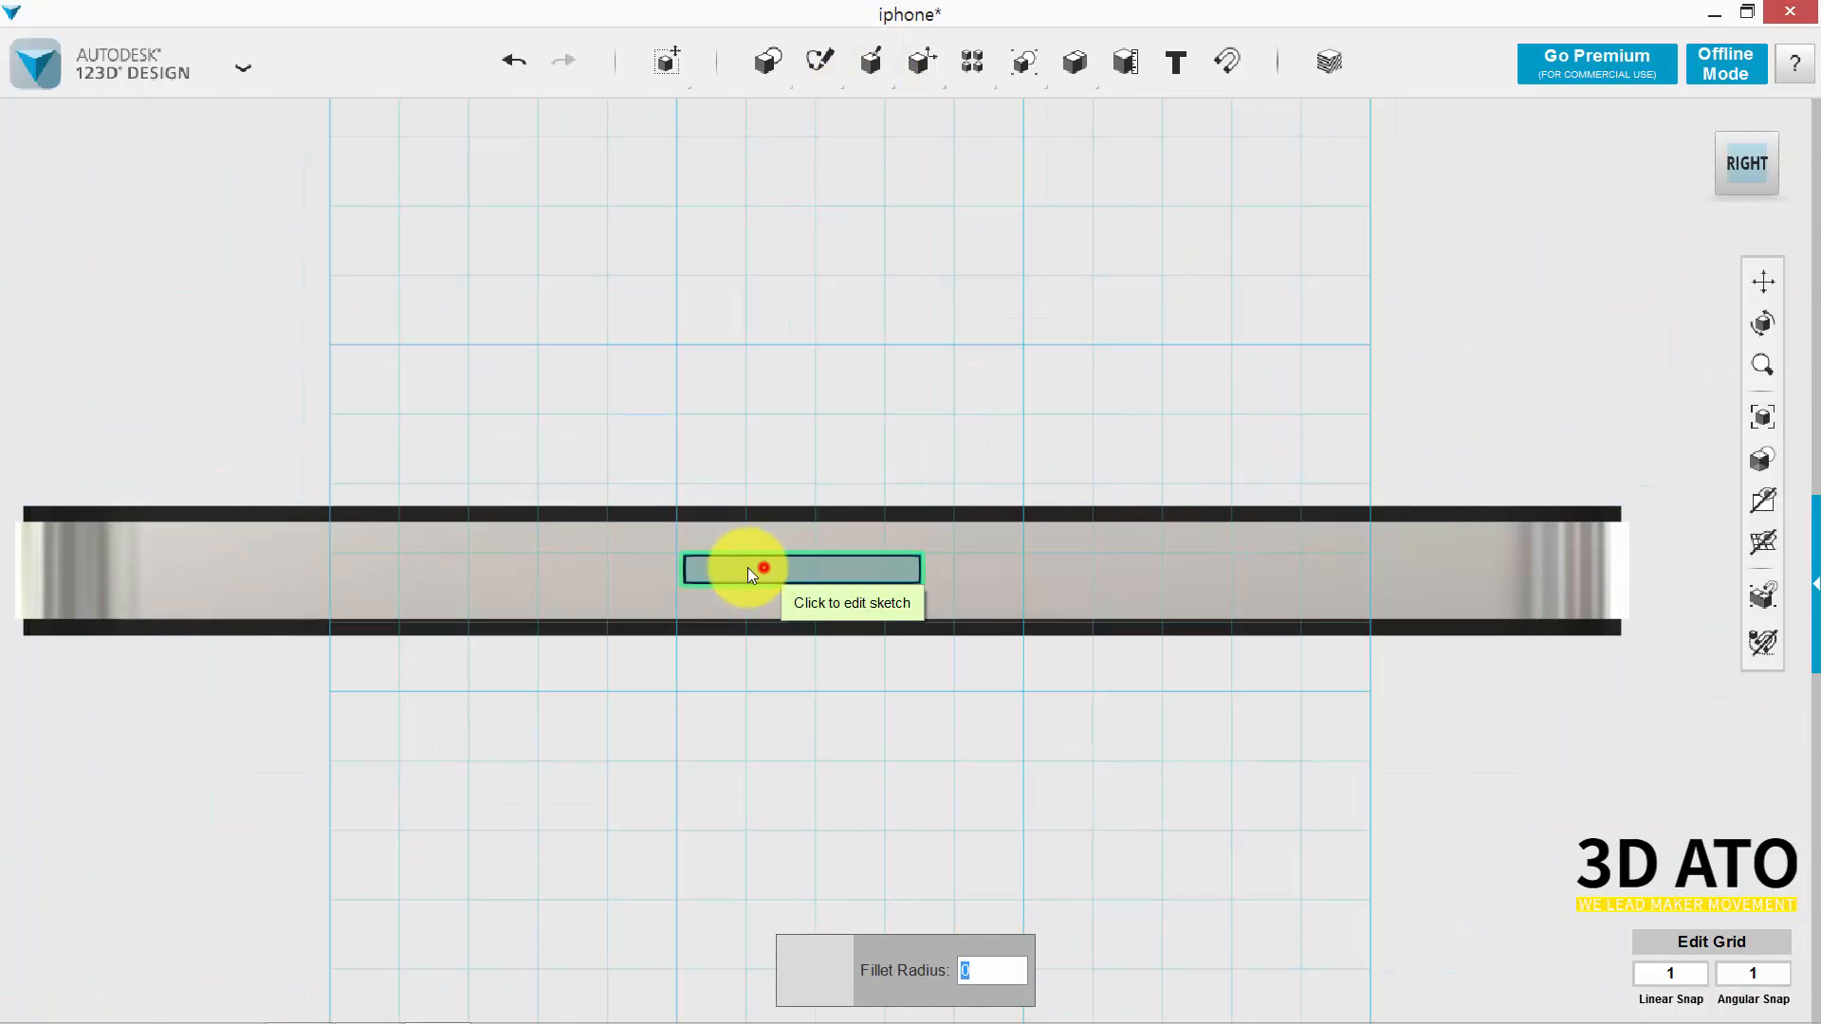
click(708, 562)
click(685, 571)
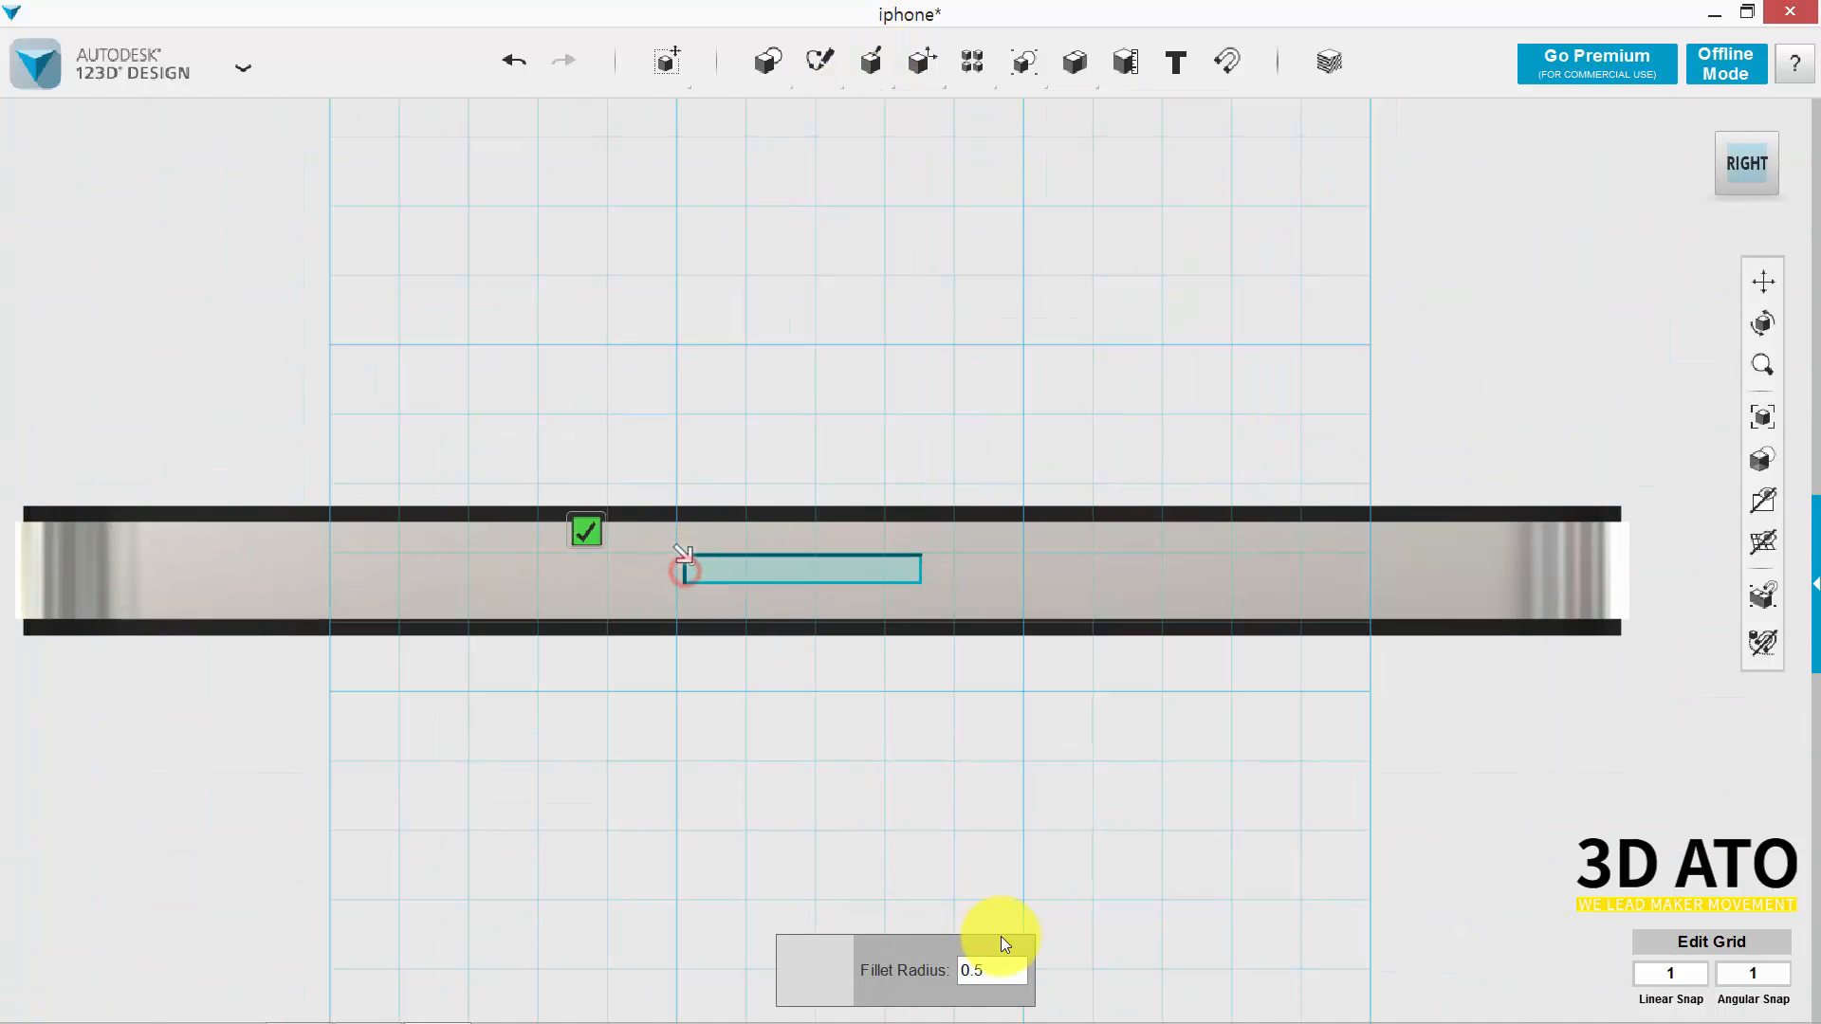
drag(1013, 966, 919, 963)
text(1)
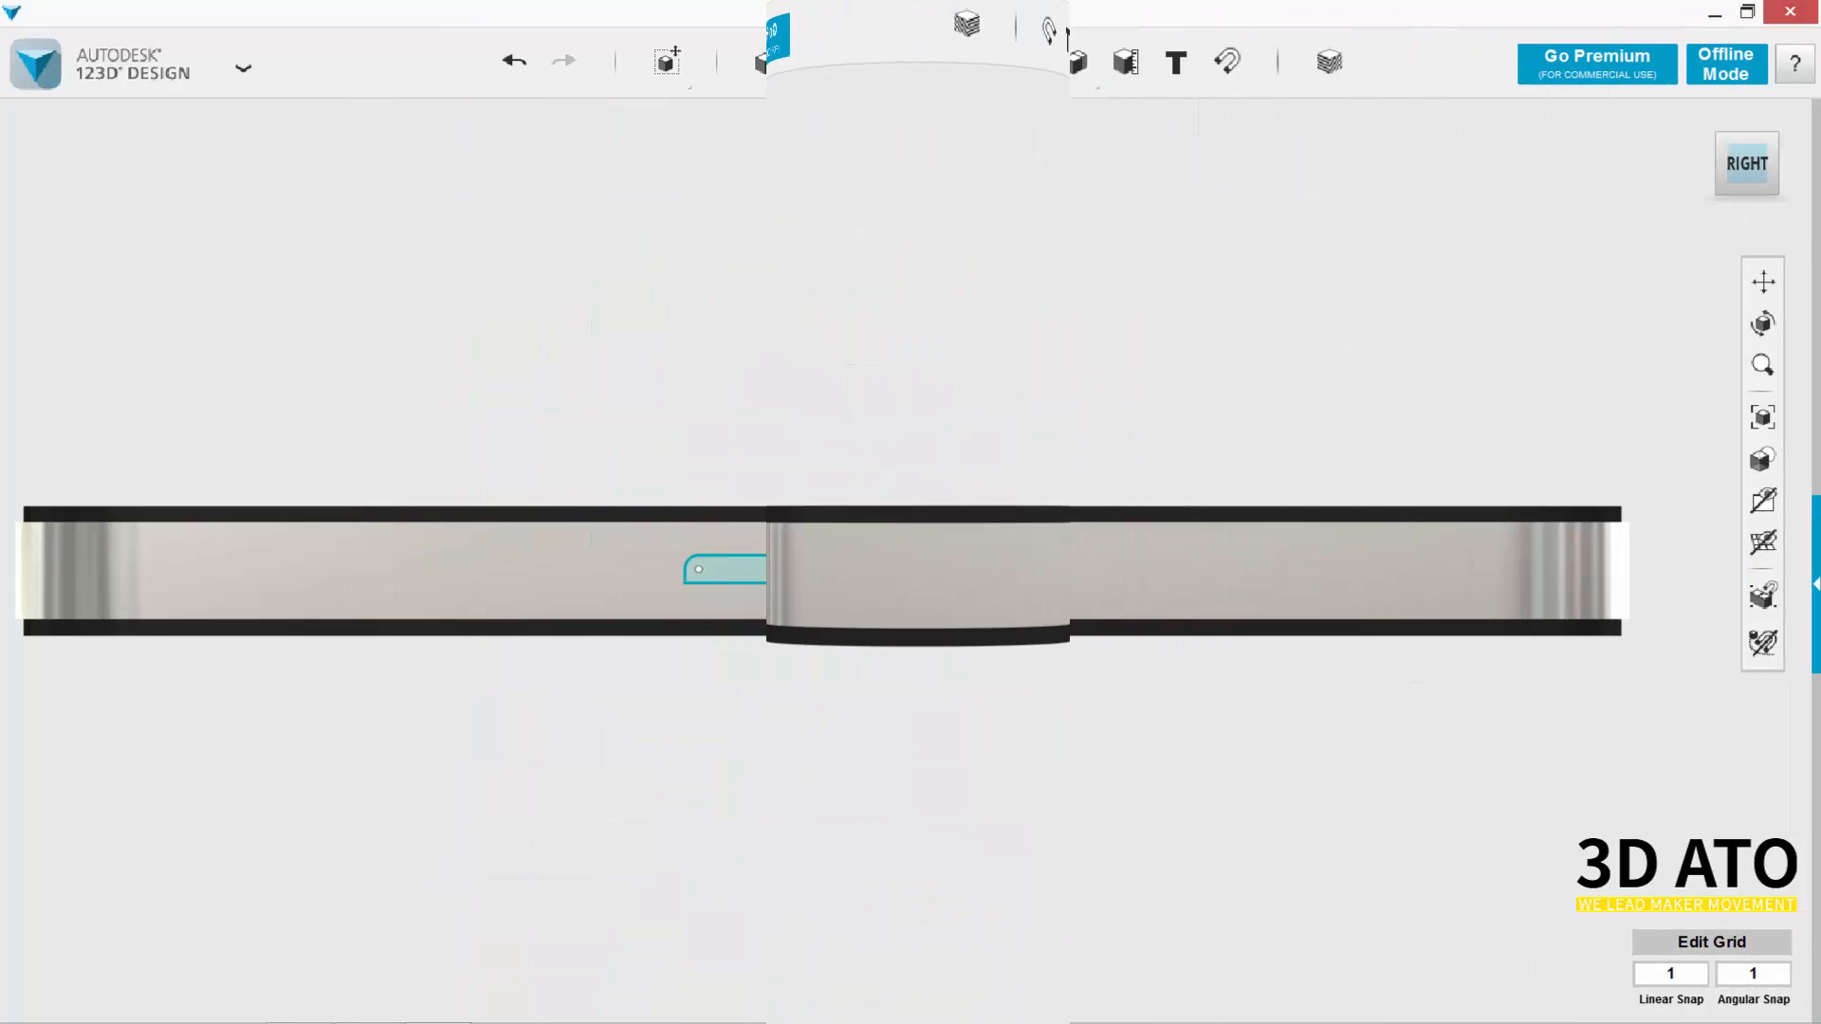
click(996, 825)
Extrude the rounded slot profile on the phone's right side 0.5 mm.
mouse_move(919, 68)
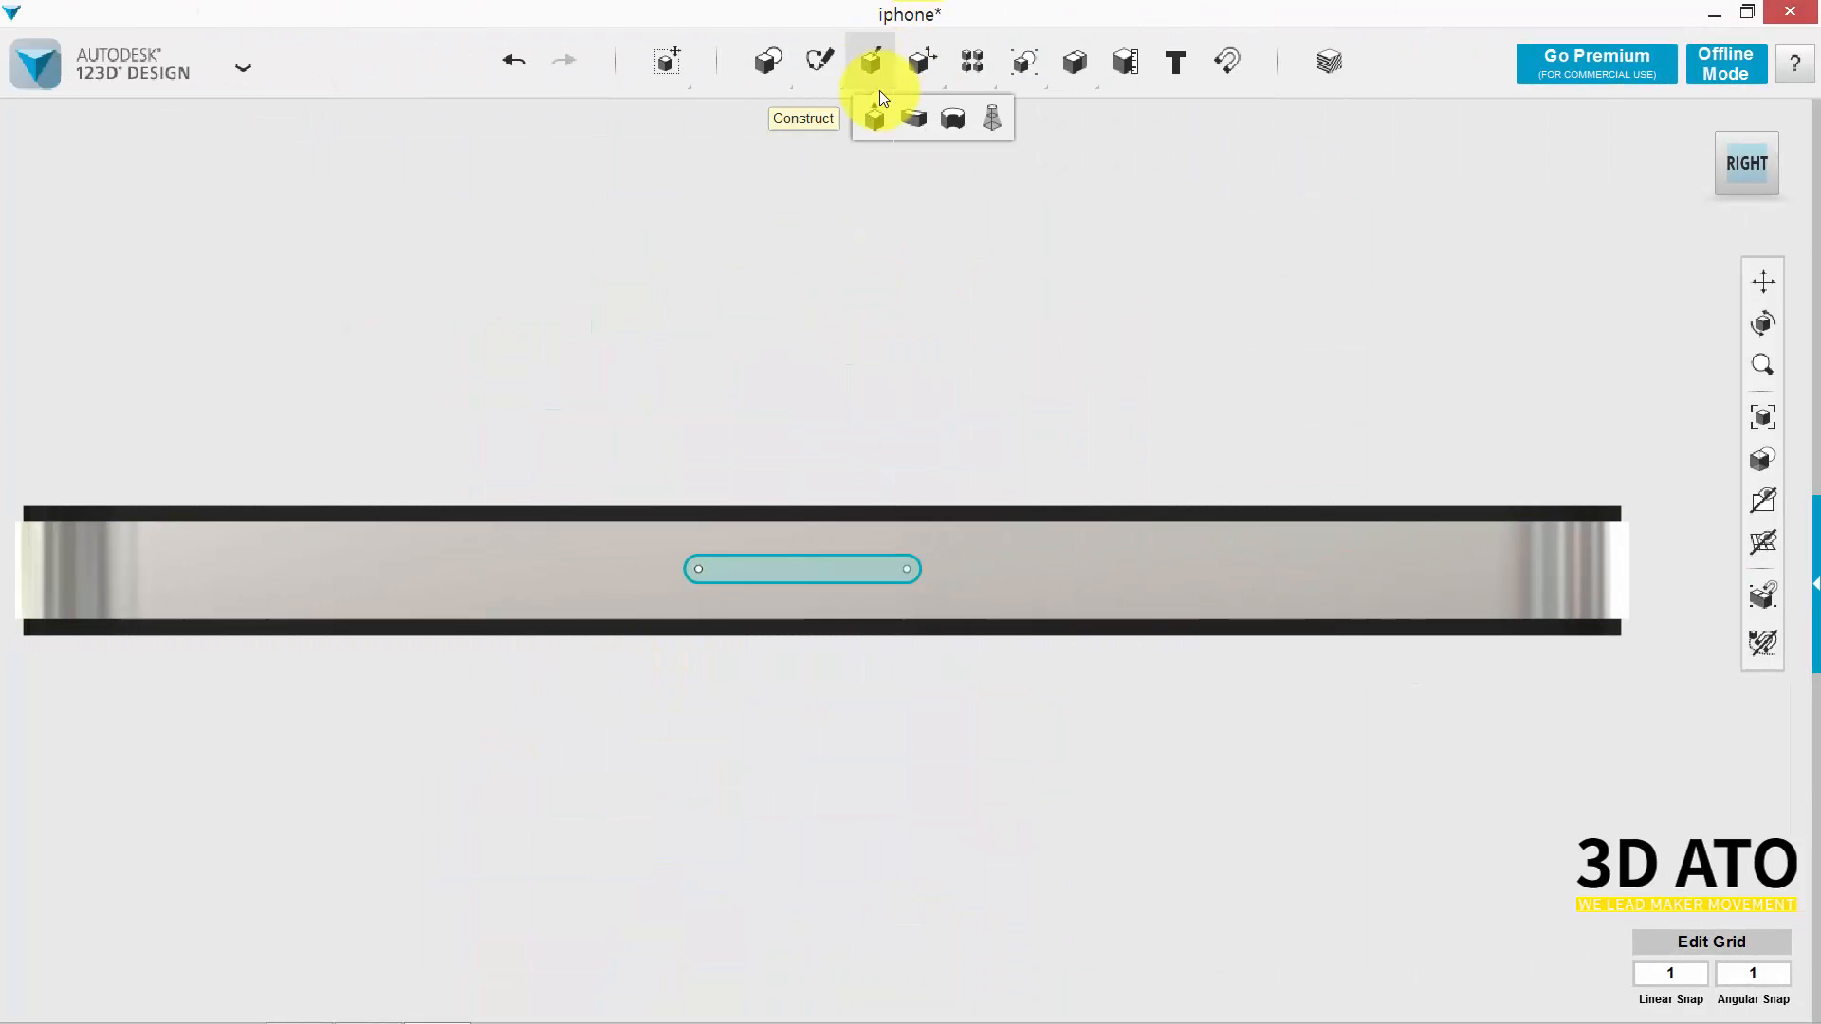
click(873, 115)
click(793, 567)
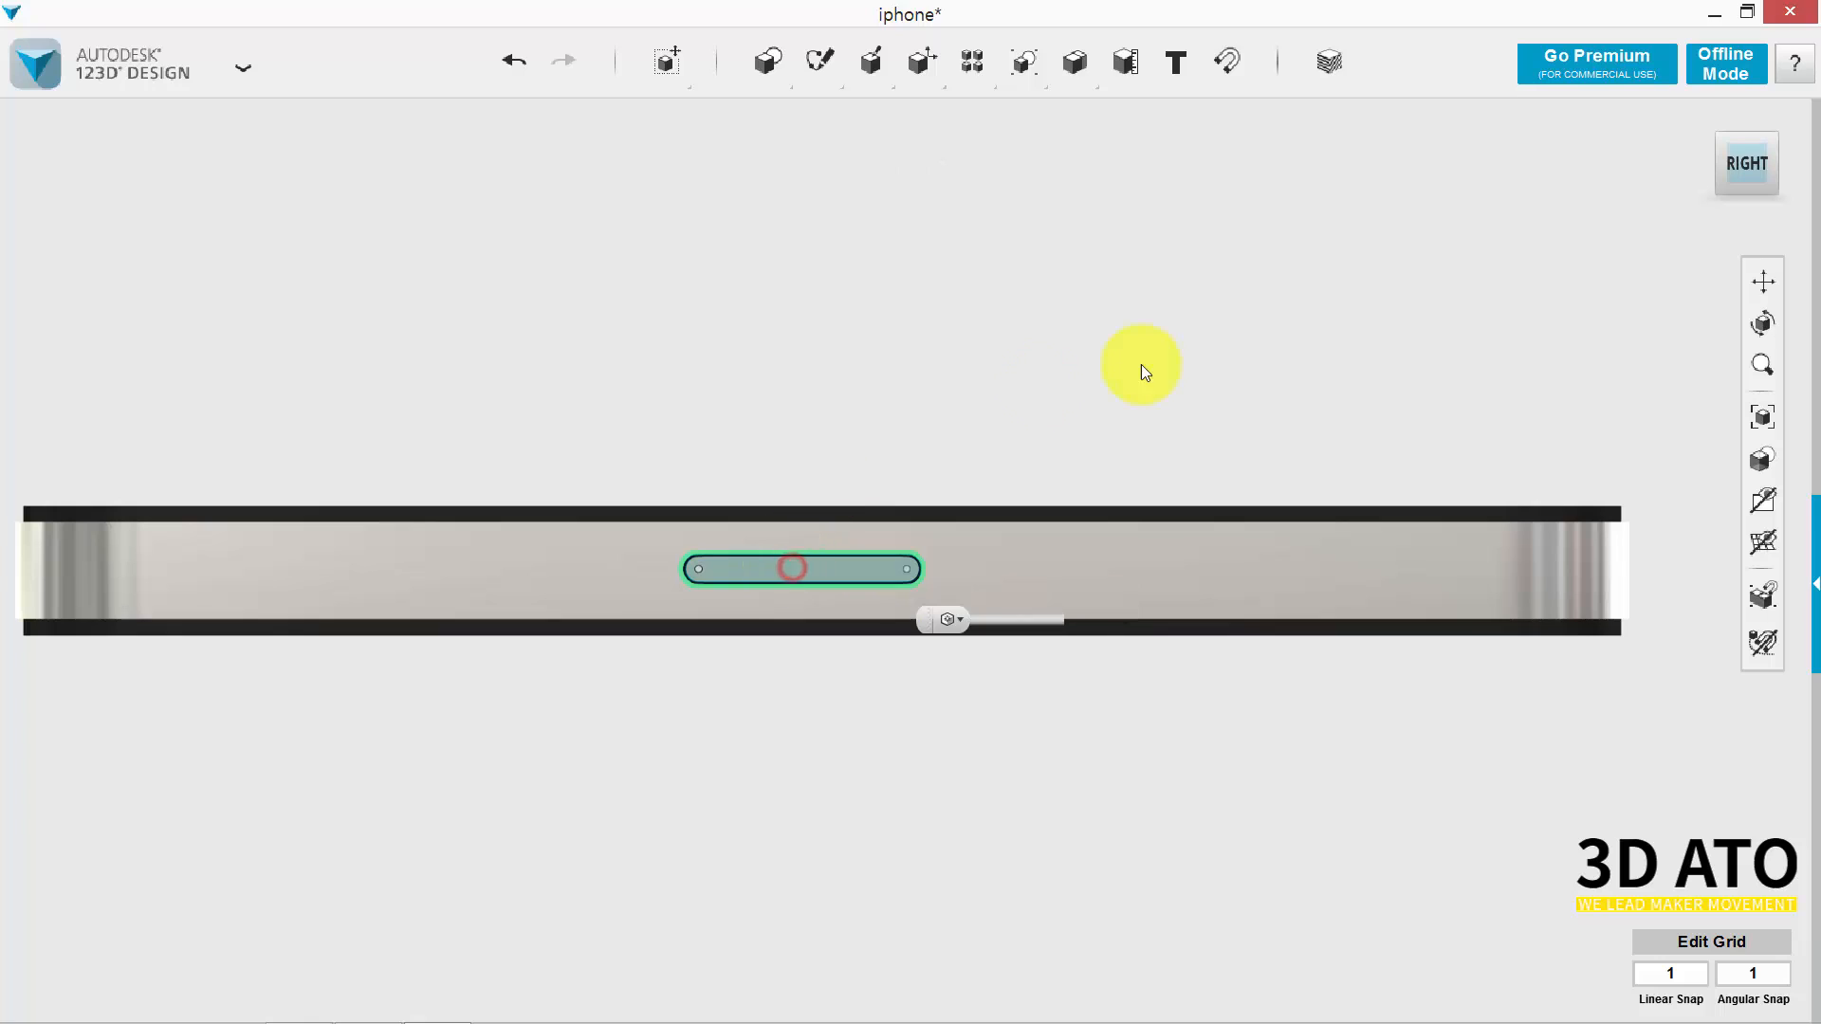
text(1)
key(BackSpace)
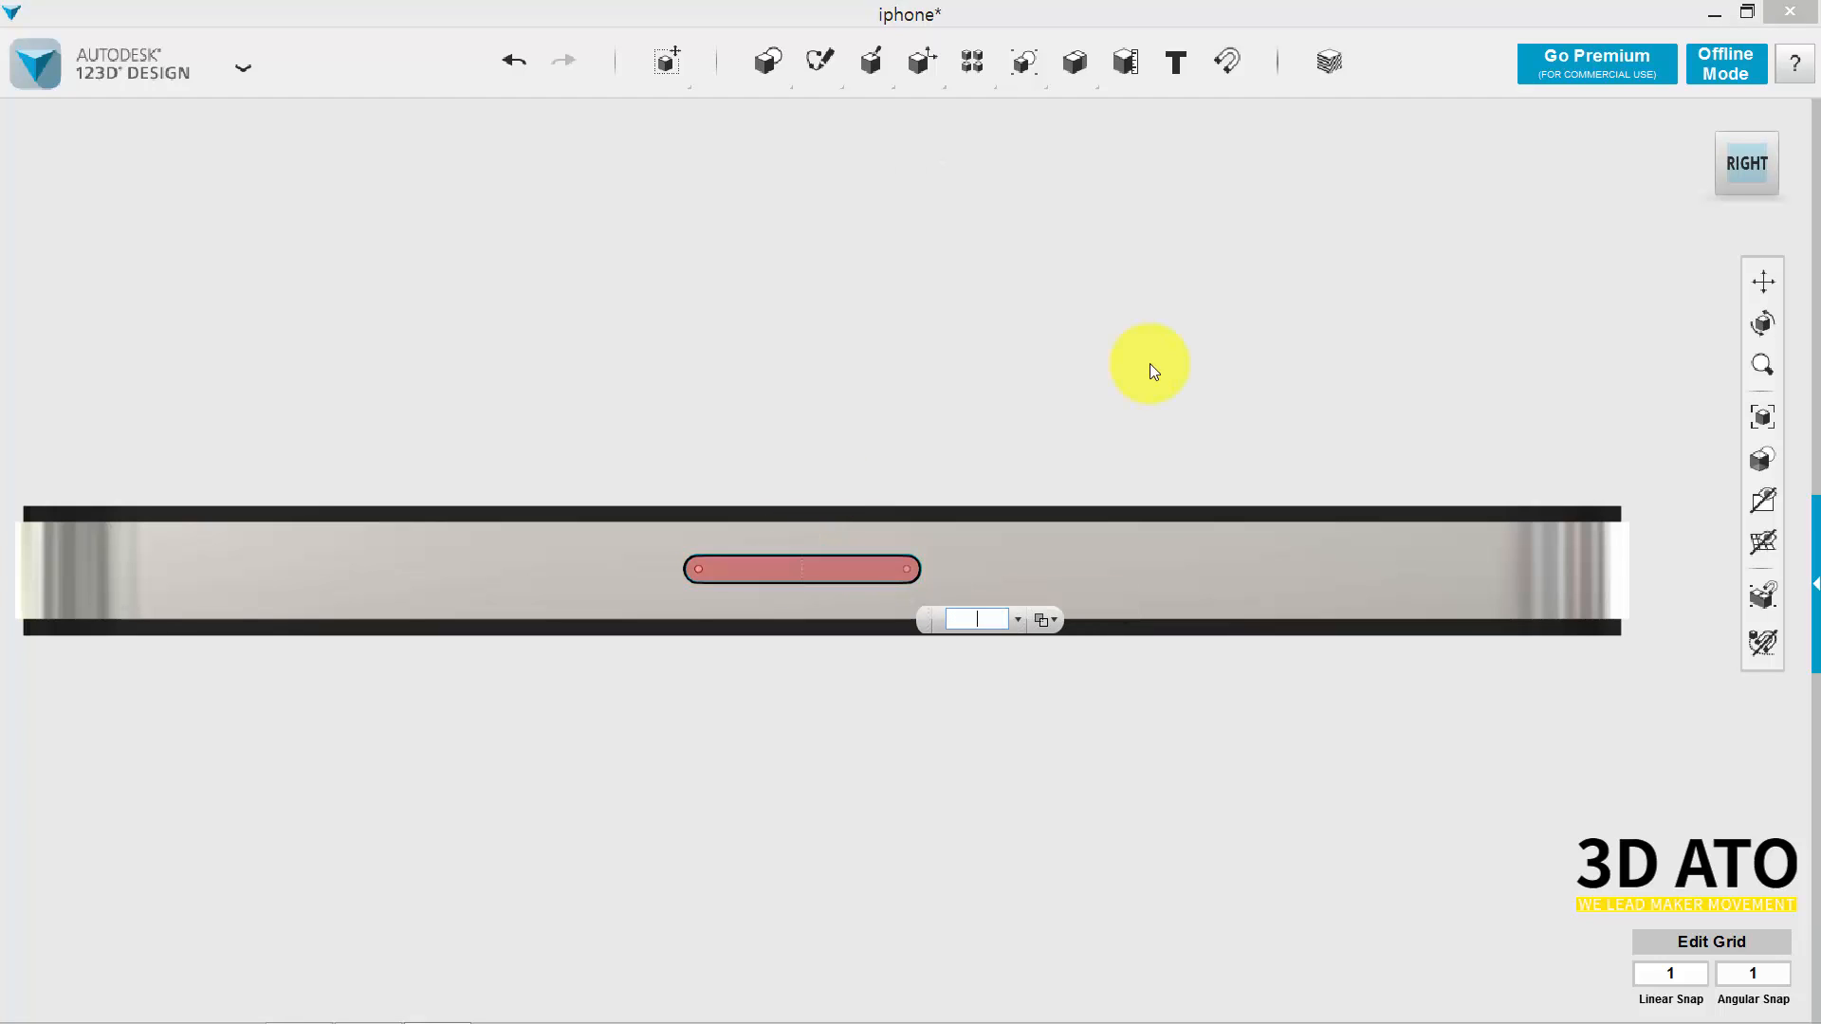
text(0.5)
key(Return)
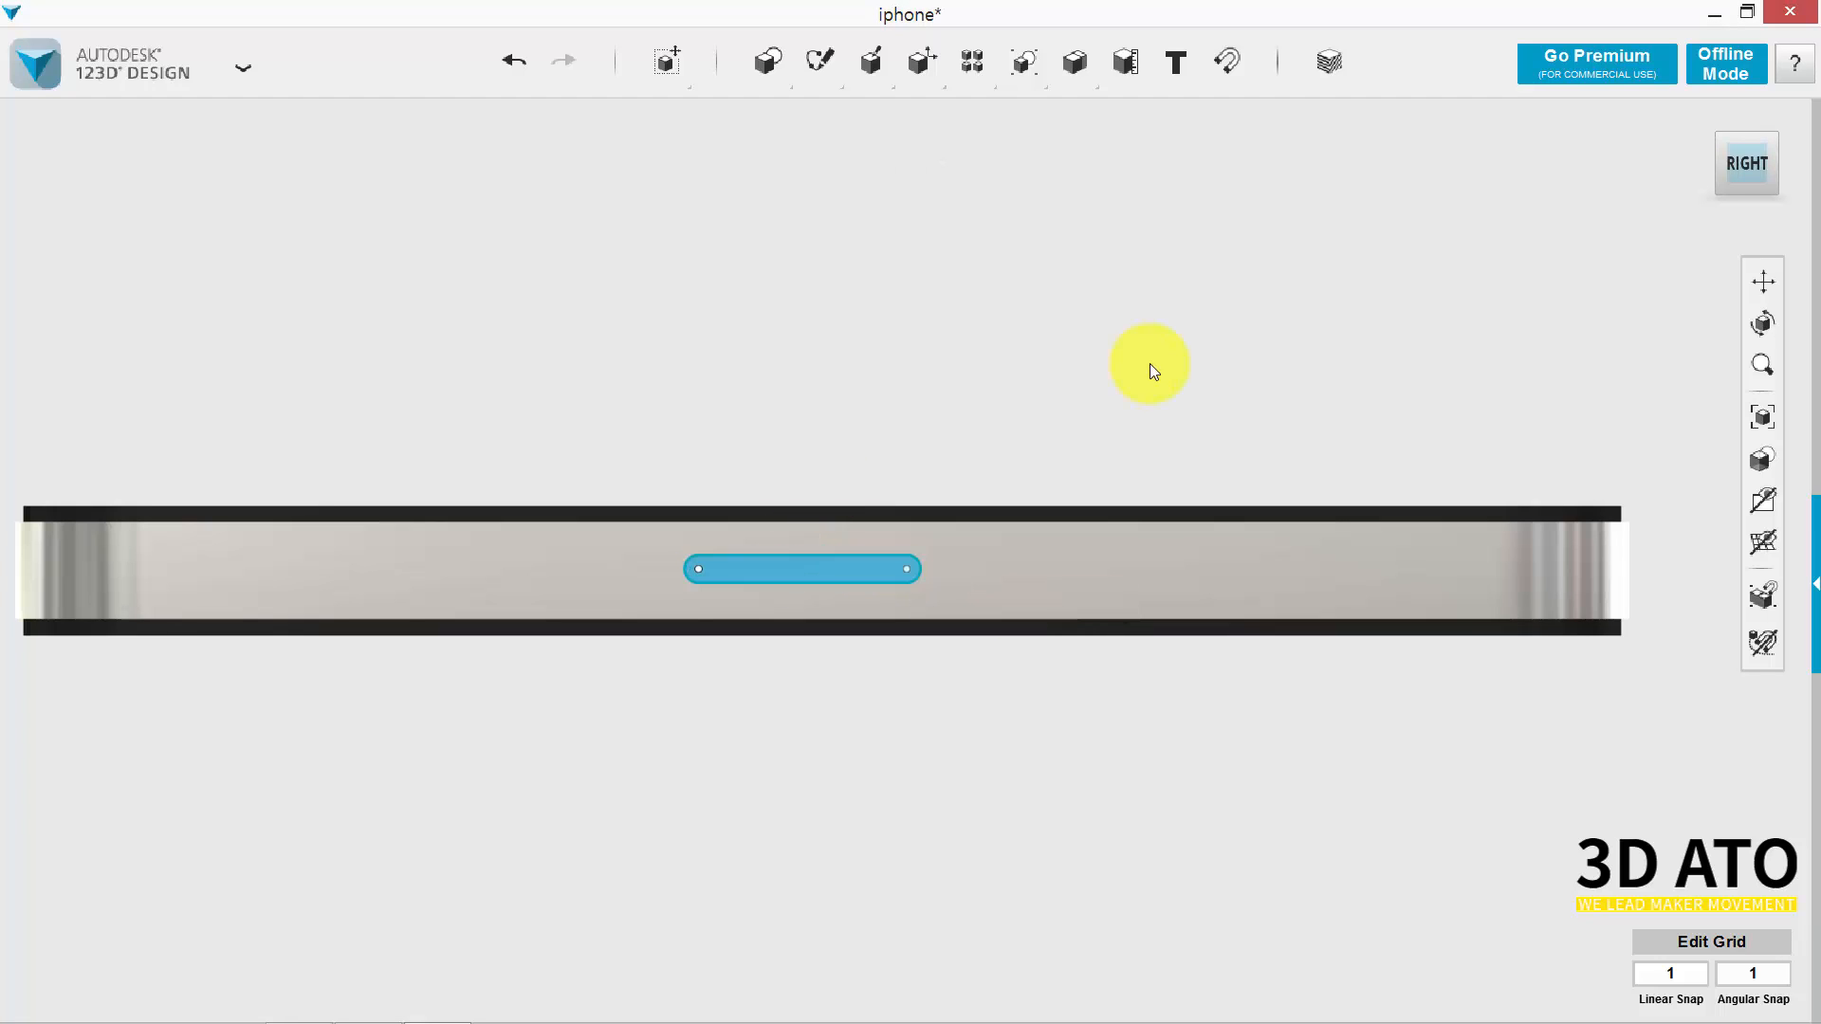
Undo the slot extrusion and delete the rounded slot profile from the phone's right side.
key(ctrl+z)
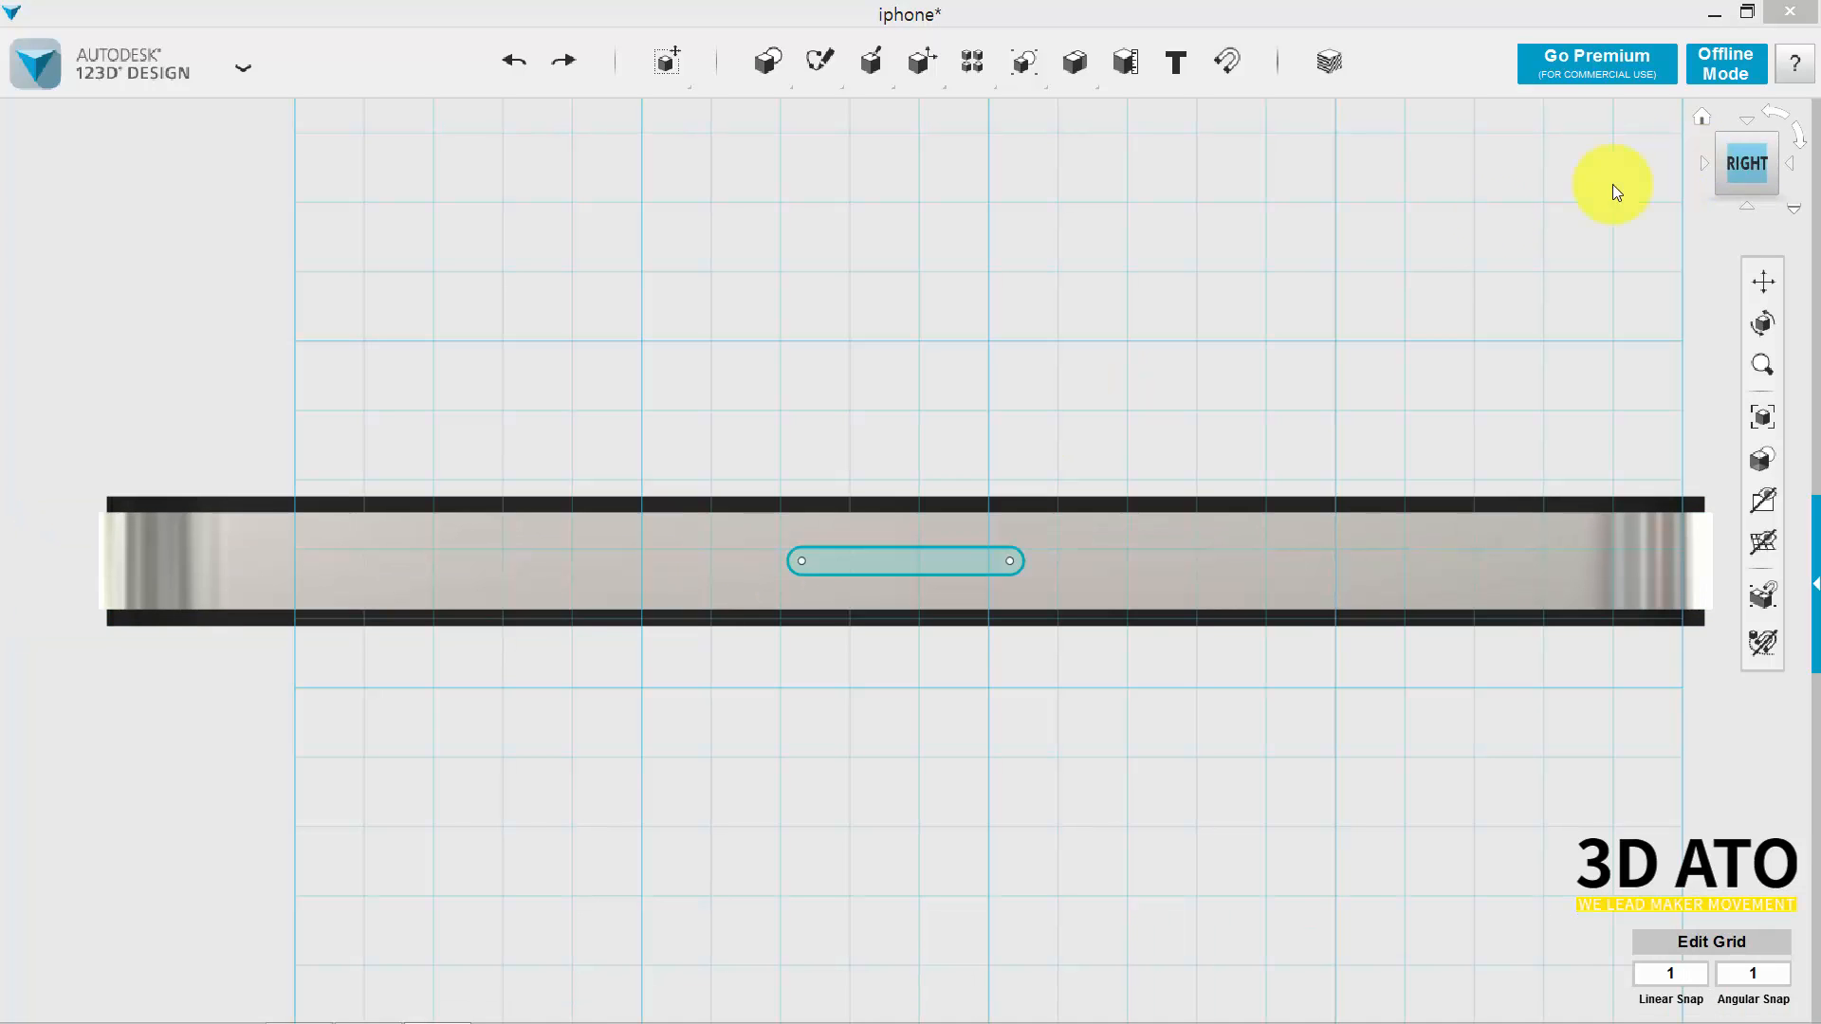
mouse_move(871, 62)
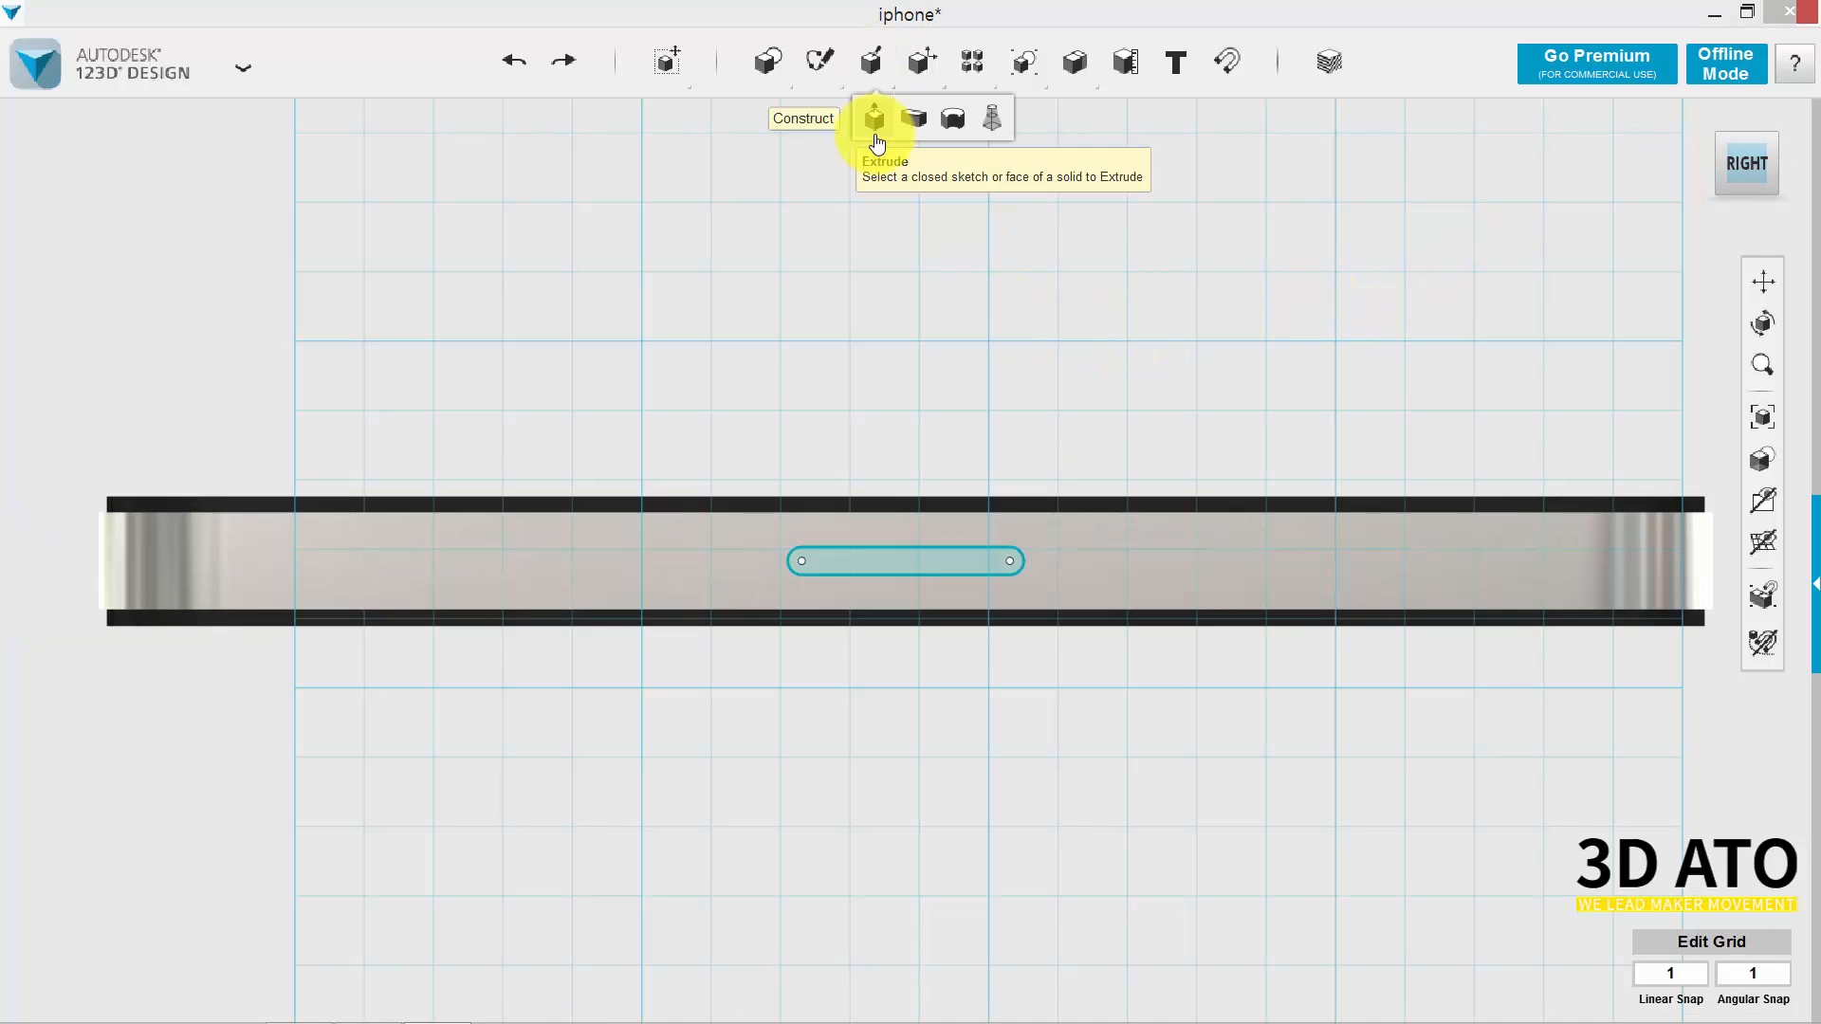
click(867, 115)
click(933, 567)
click(935, 563)
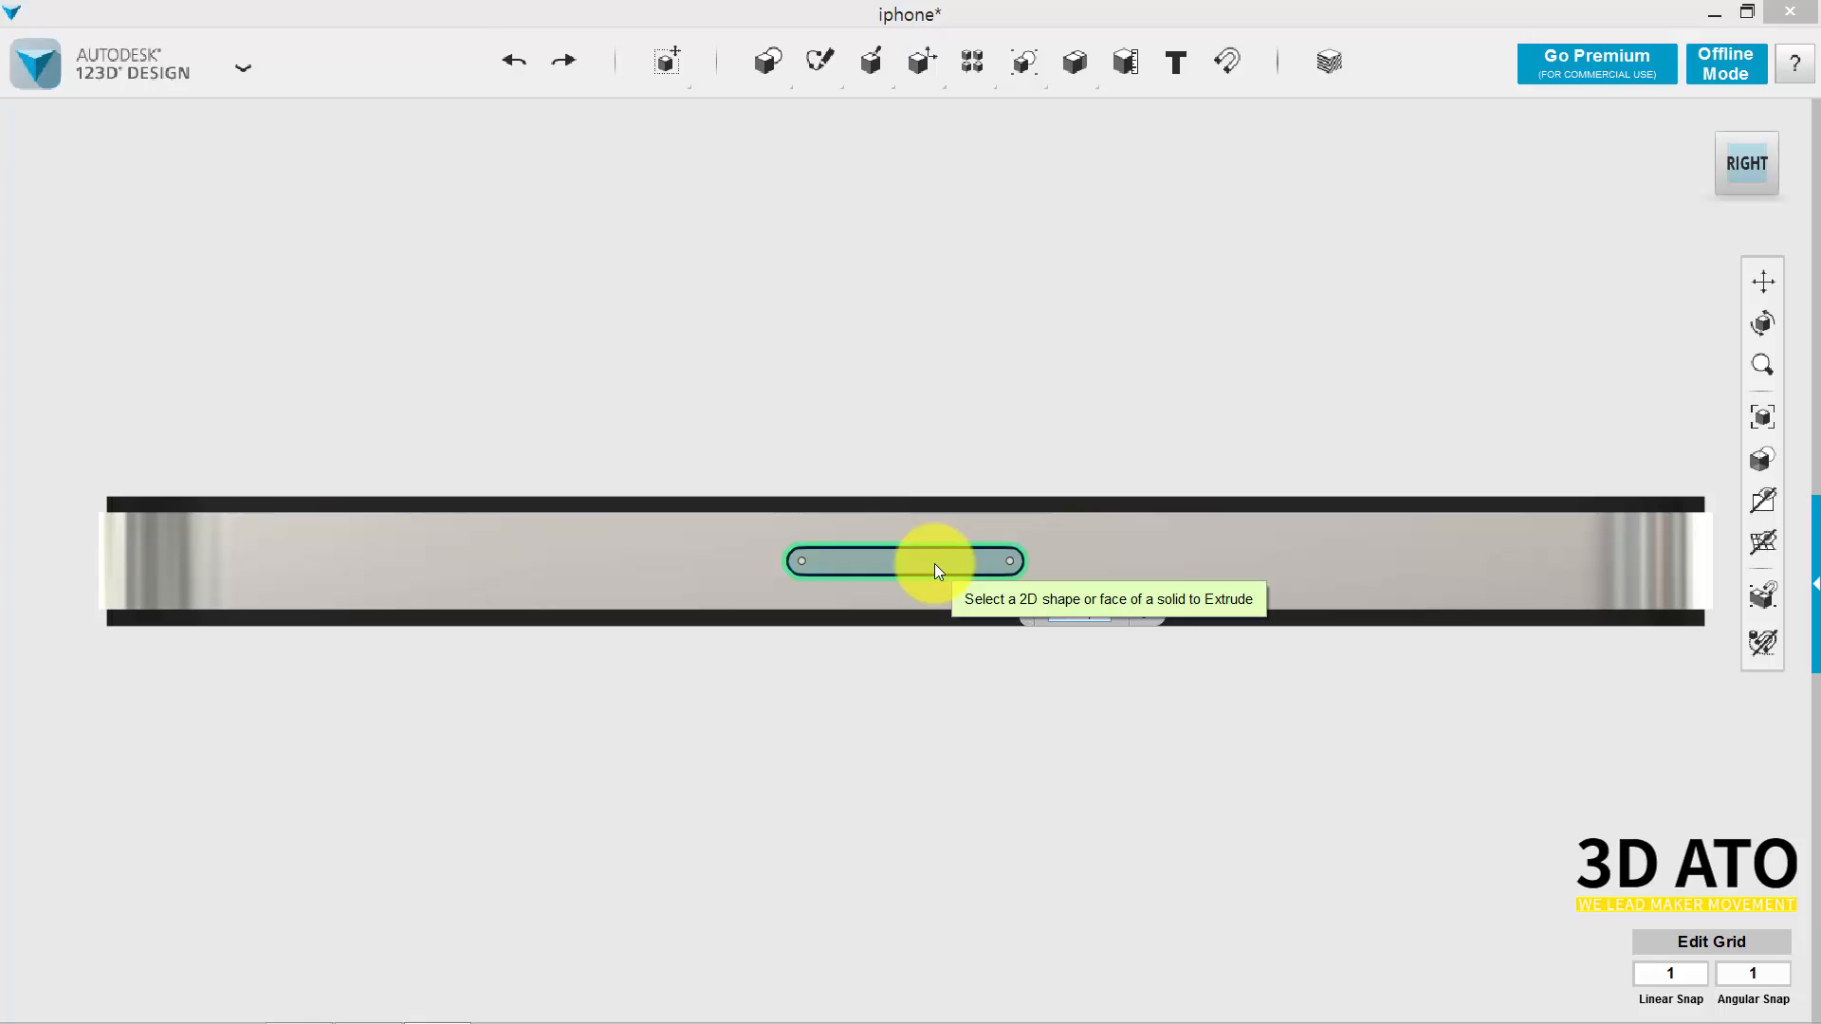
click(935, 564)
click(1062, 344)
click(956, 569)
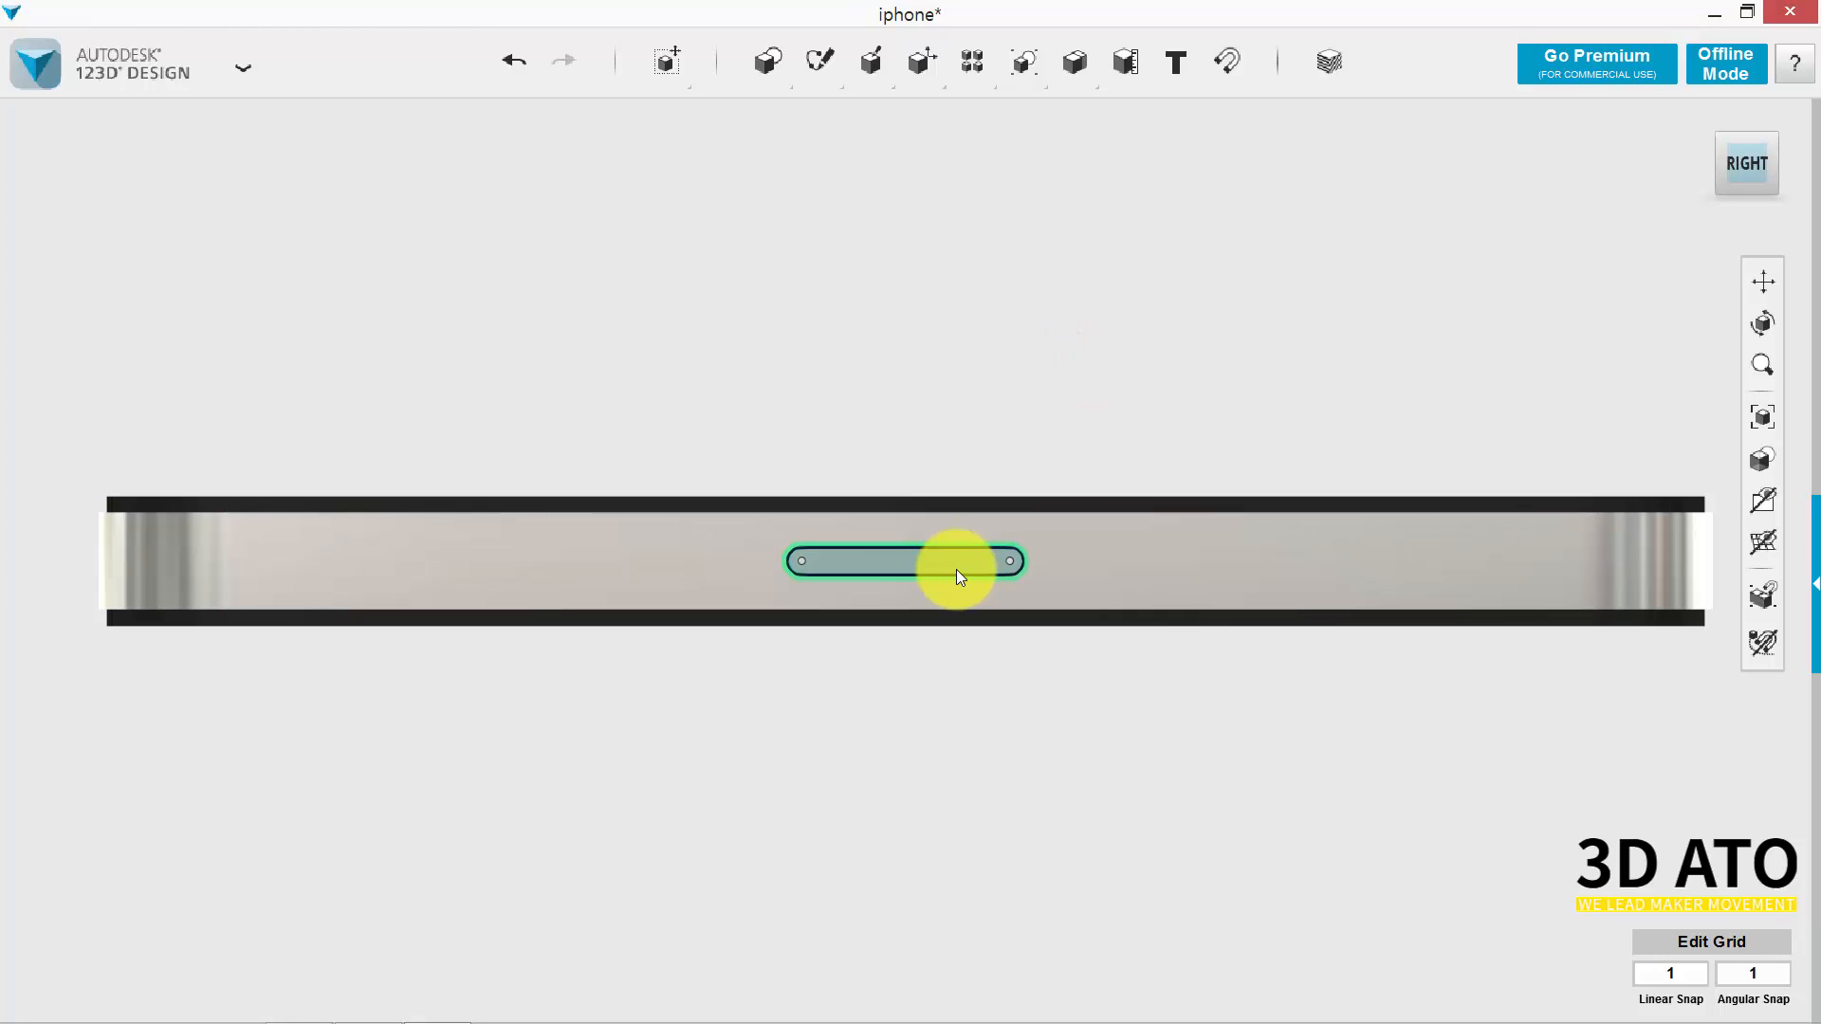
key(Delete)
Project the outline of the rounded slot recess on the phone's right side and try to offset it.
mouse_move(817, 74)
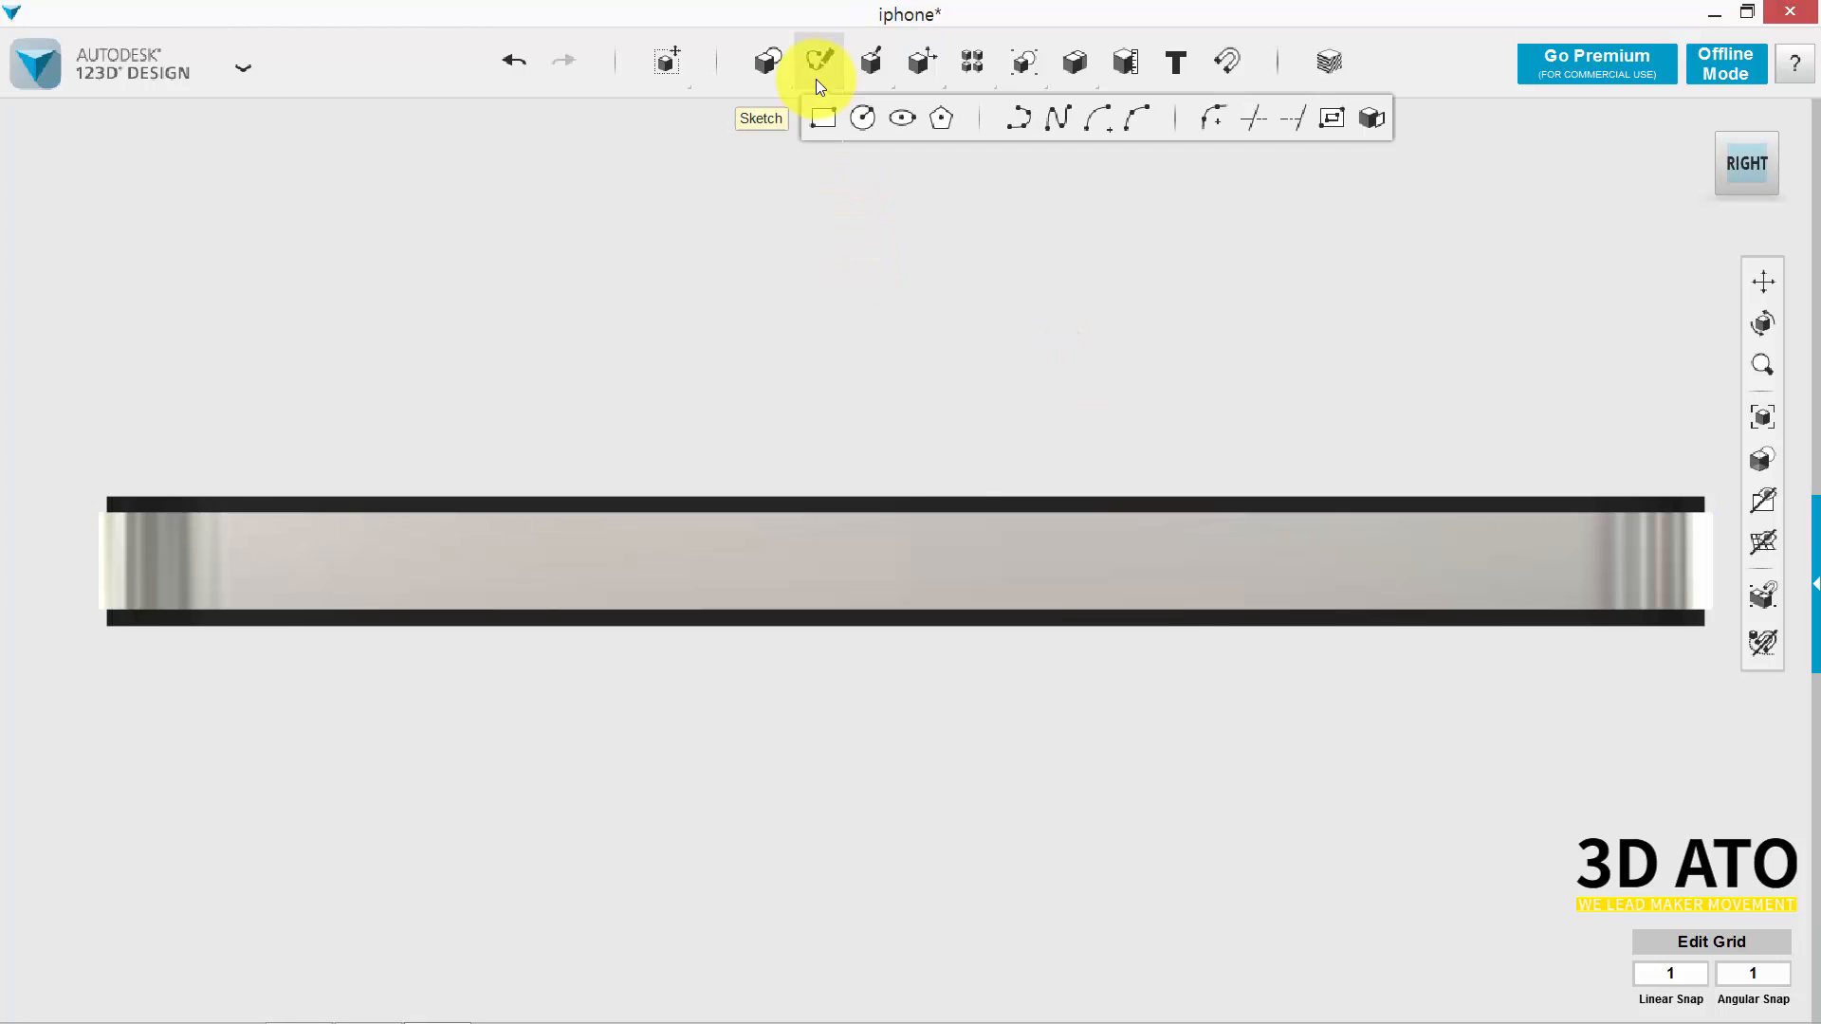
click(1366, 118)
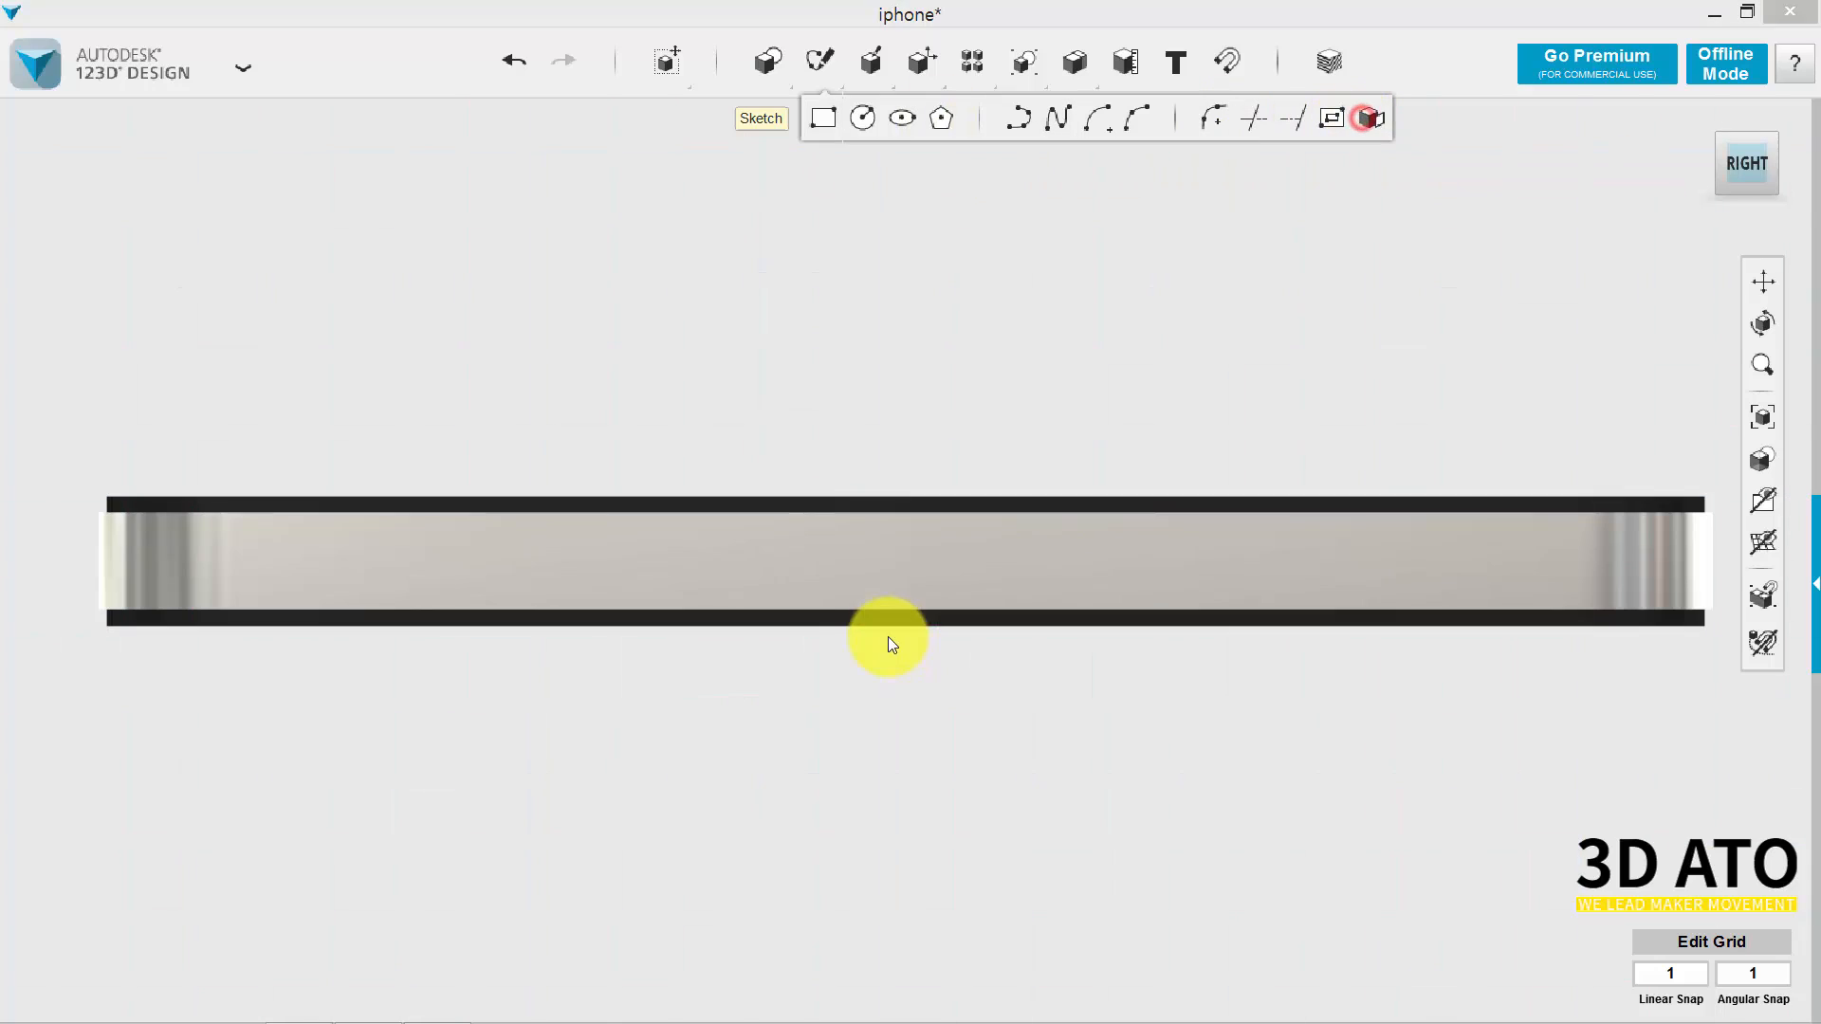
click(880, 565)
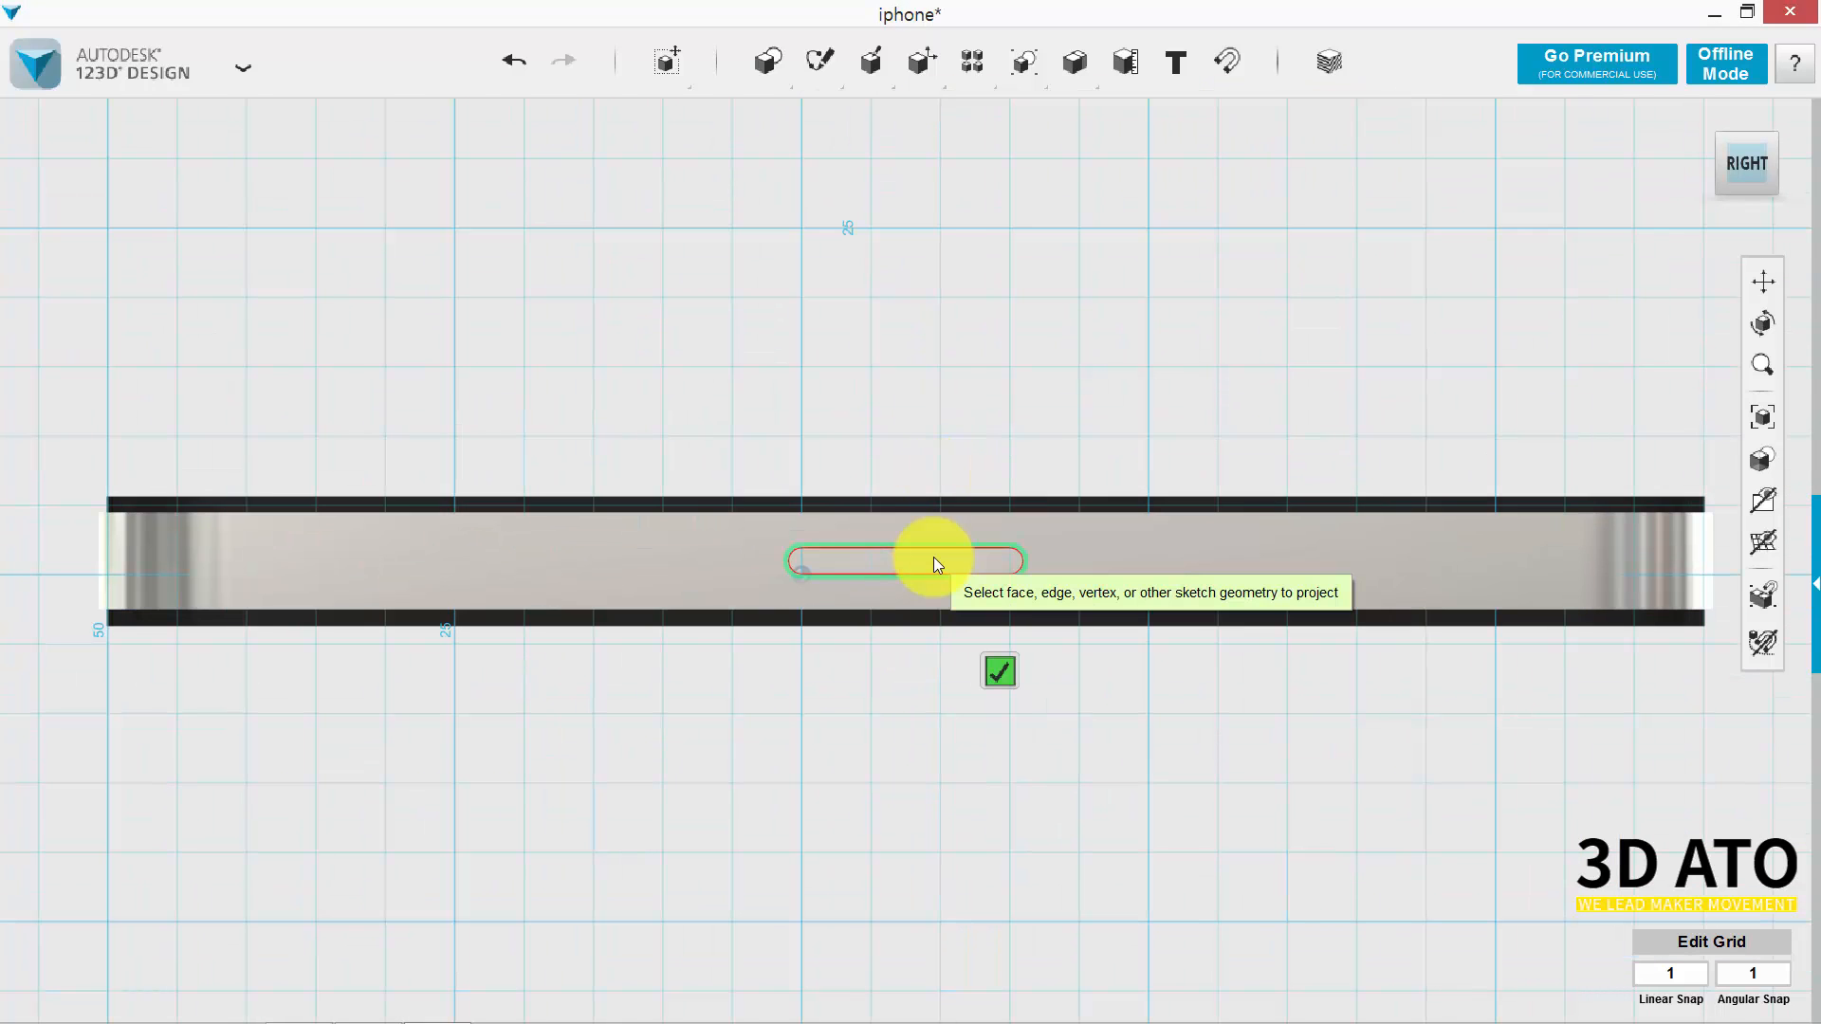
click(935, 561)
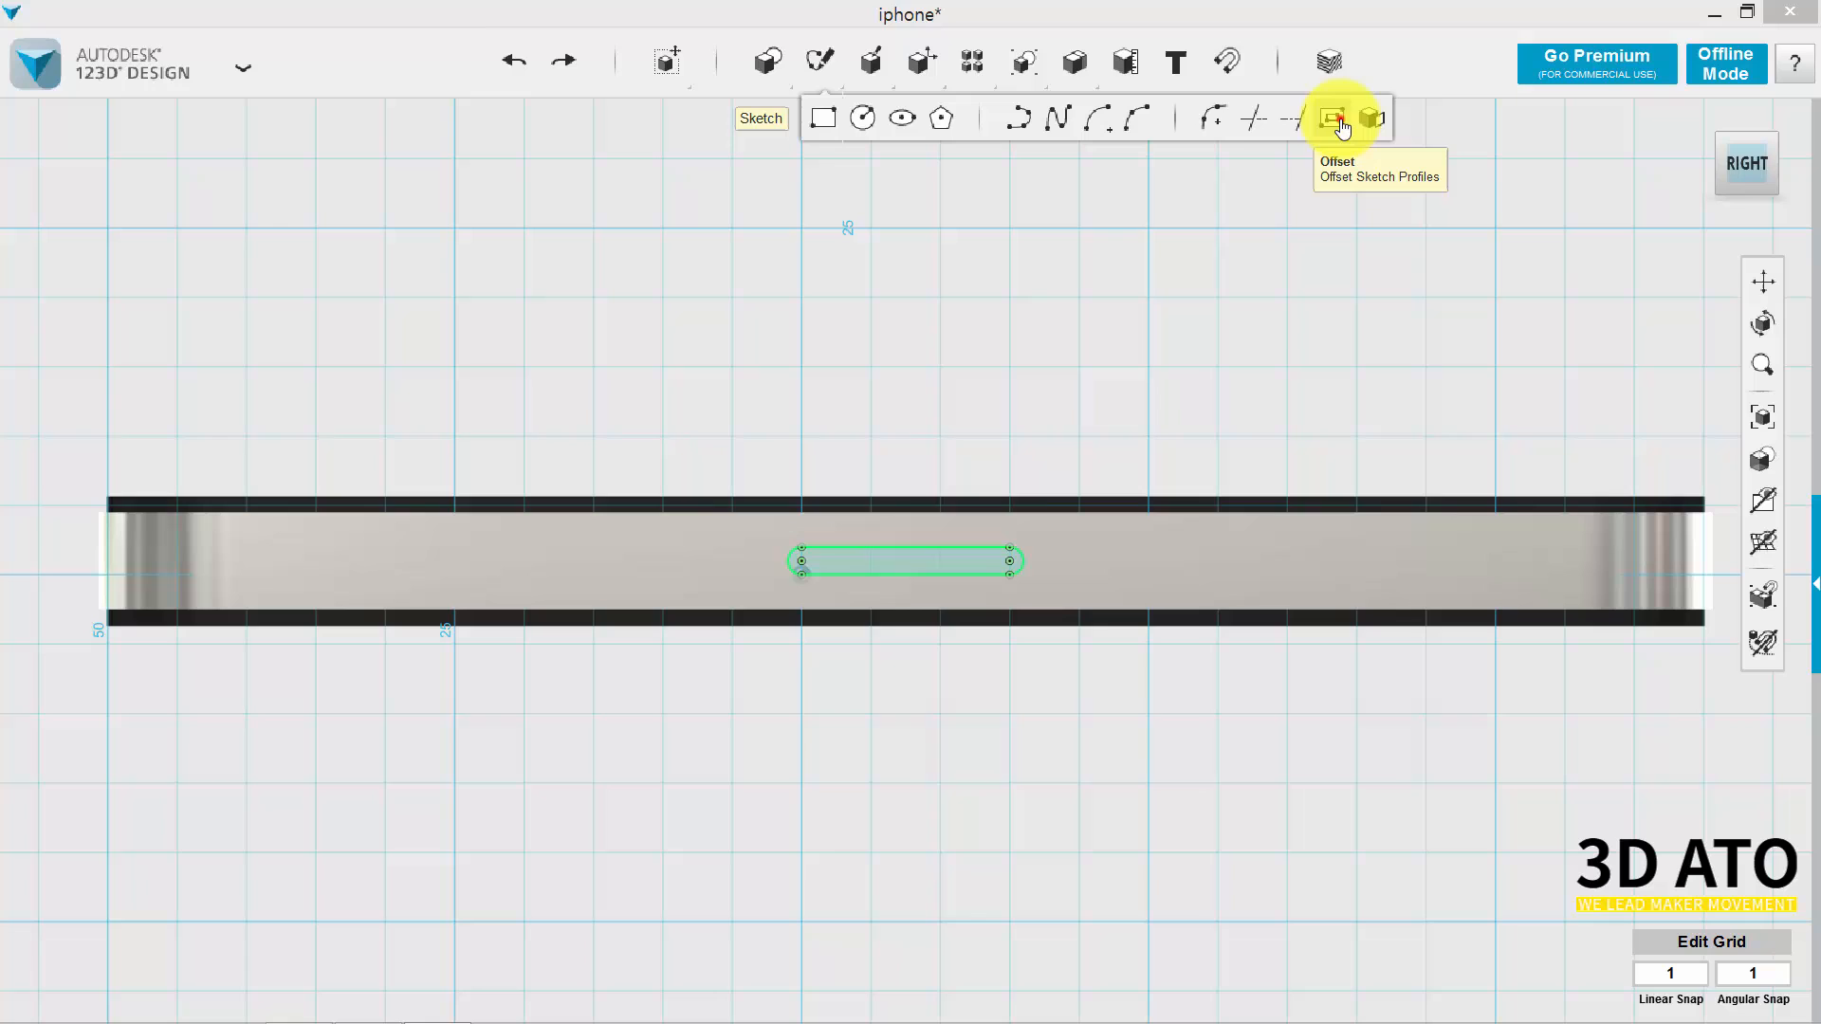
click(1339, 120)
click(886, 567)
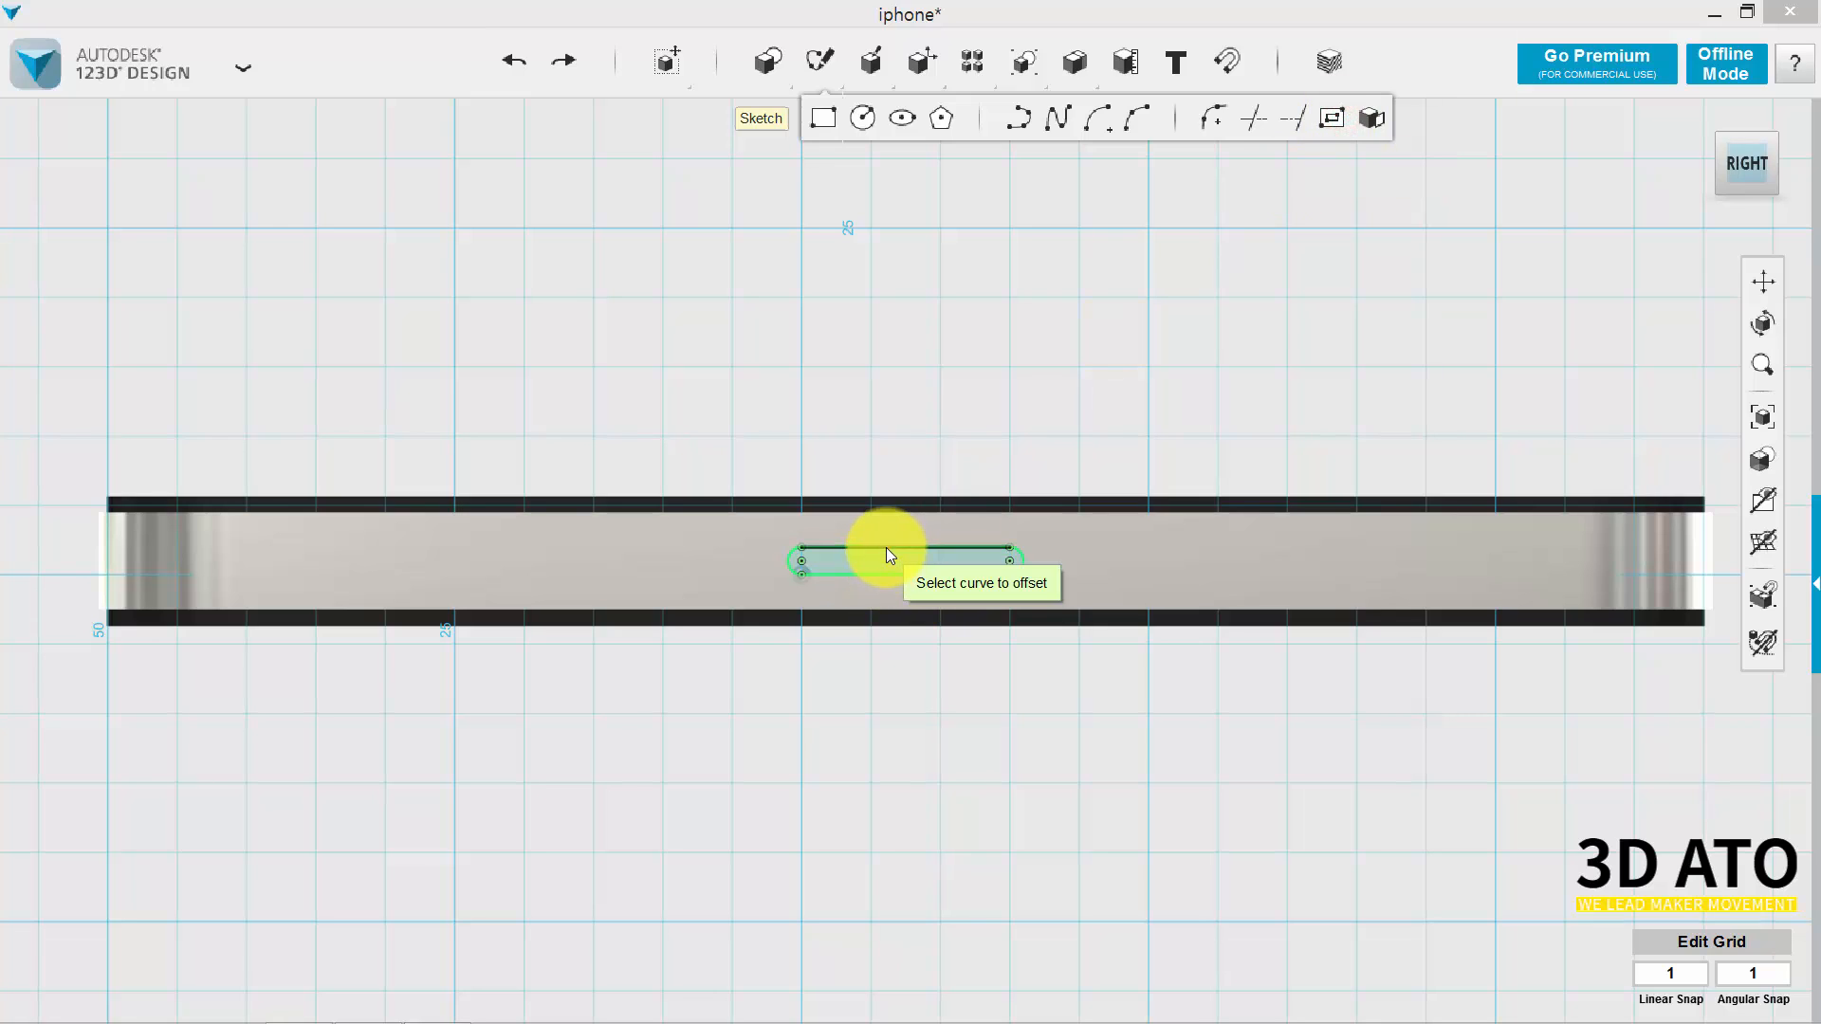
click(886, 548)
click(937, 740)
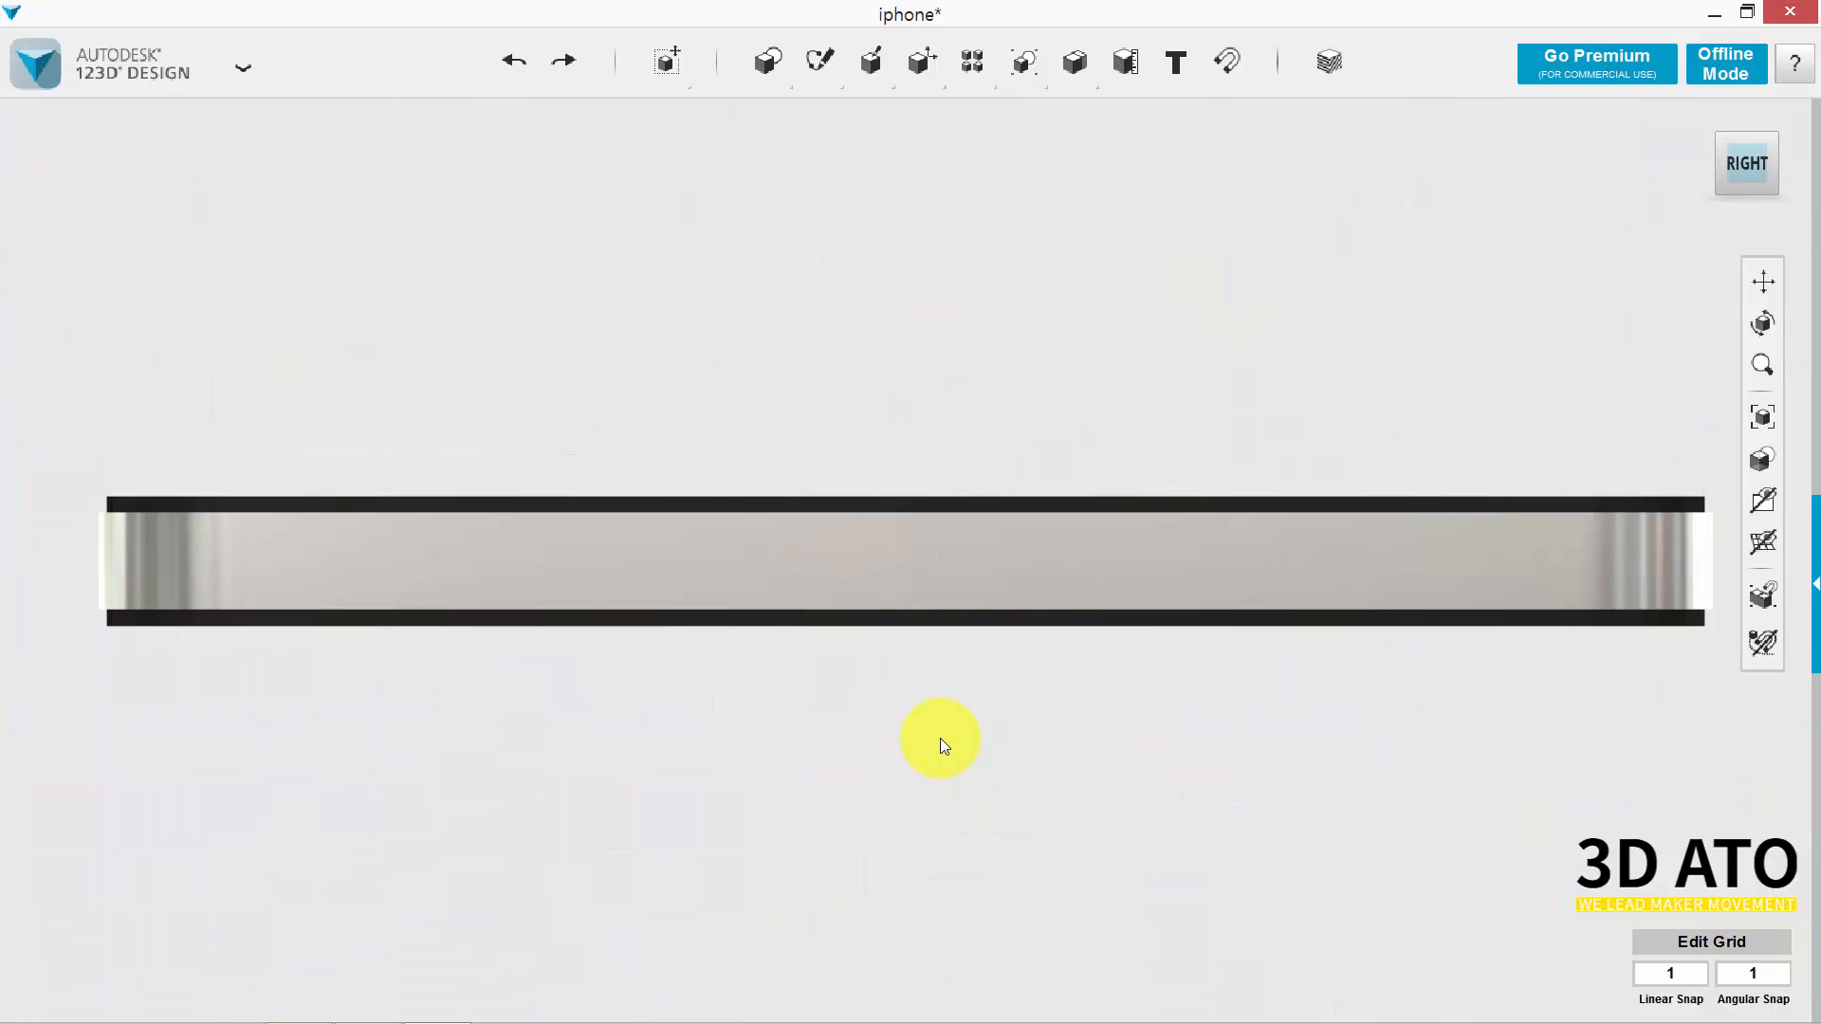
Project the outline of the rounded slot recess on the phone's right side into a sketch.
mouse_move(820, 62)
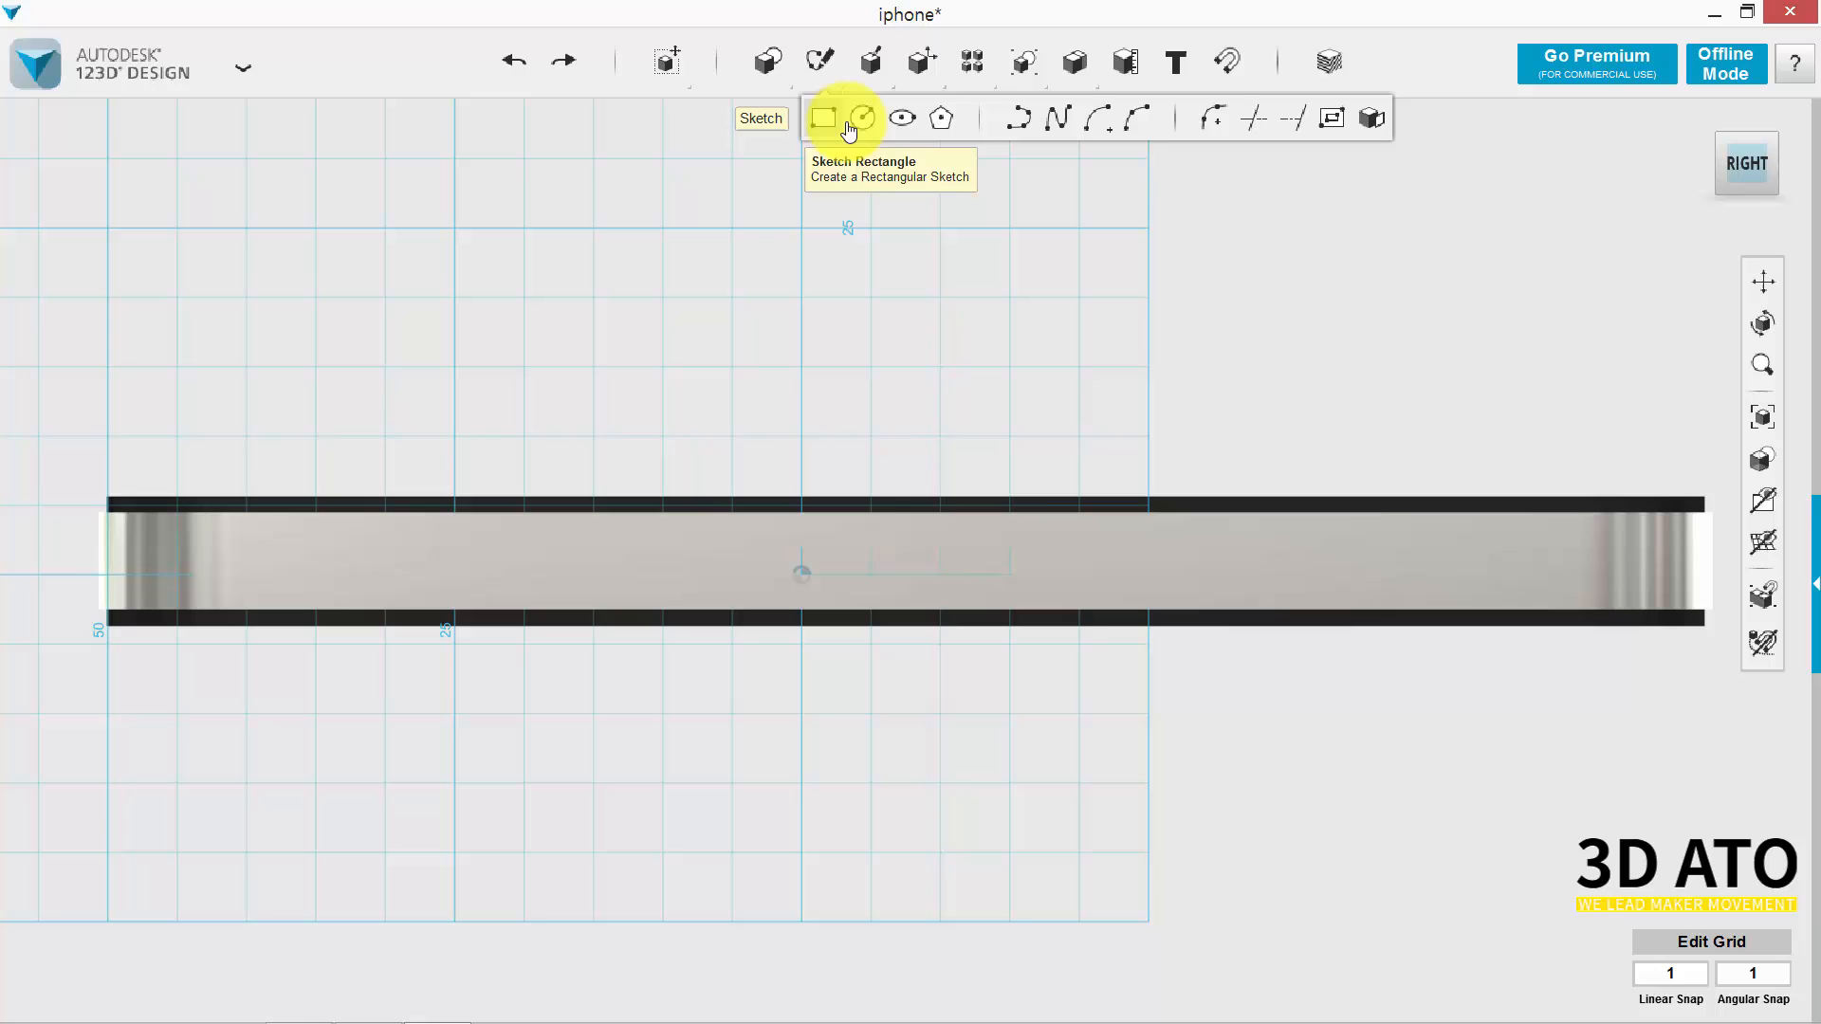
click(1371, 117)
click(897, 561)
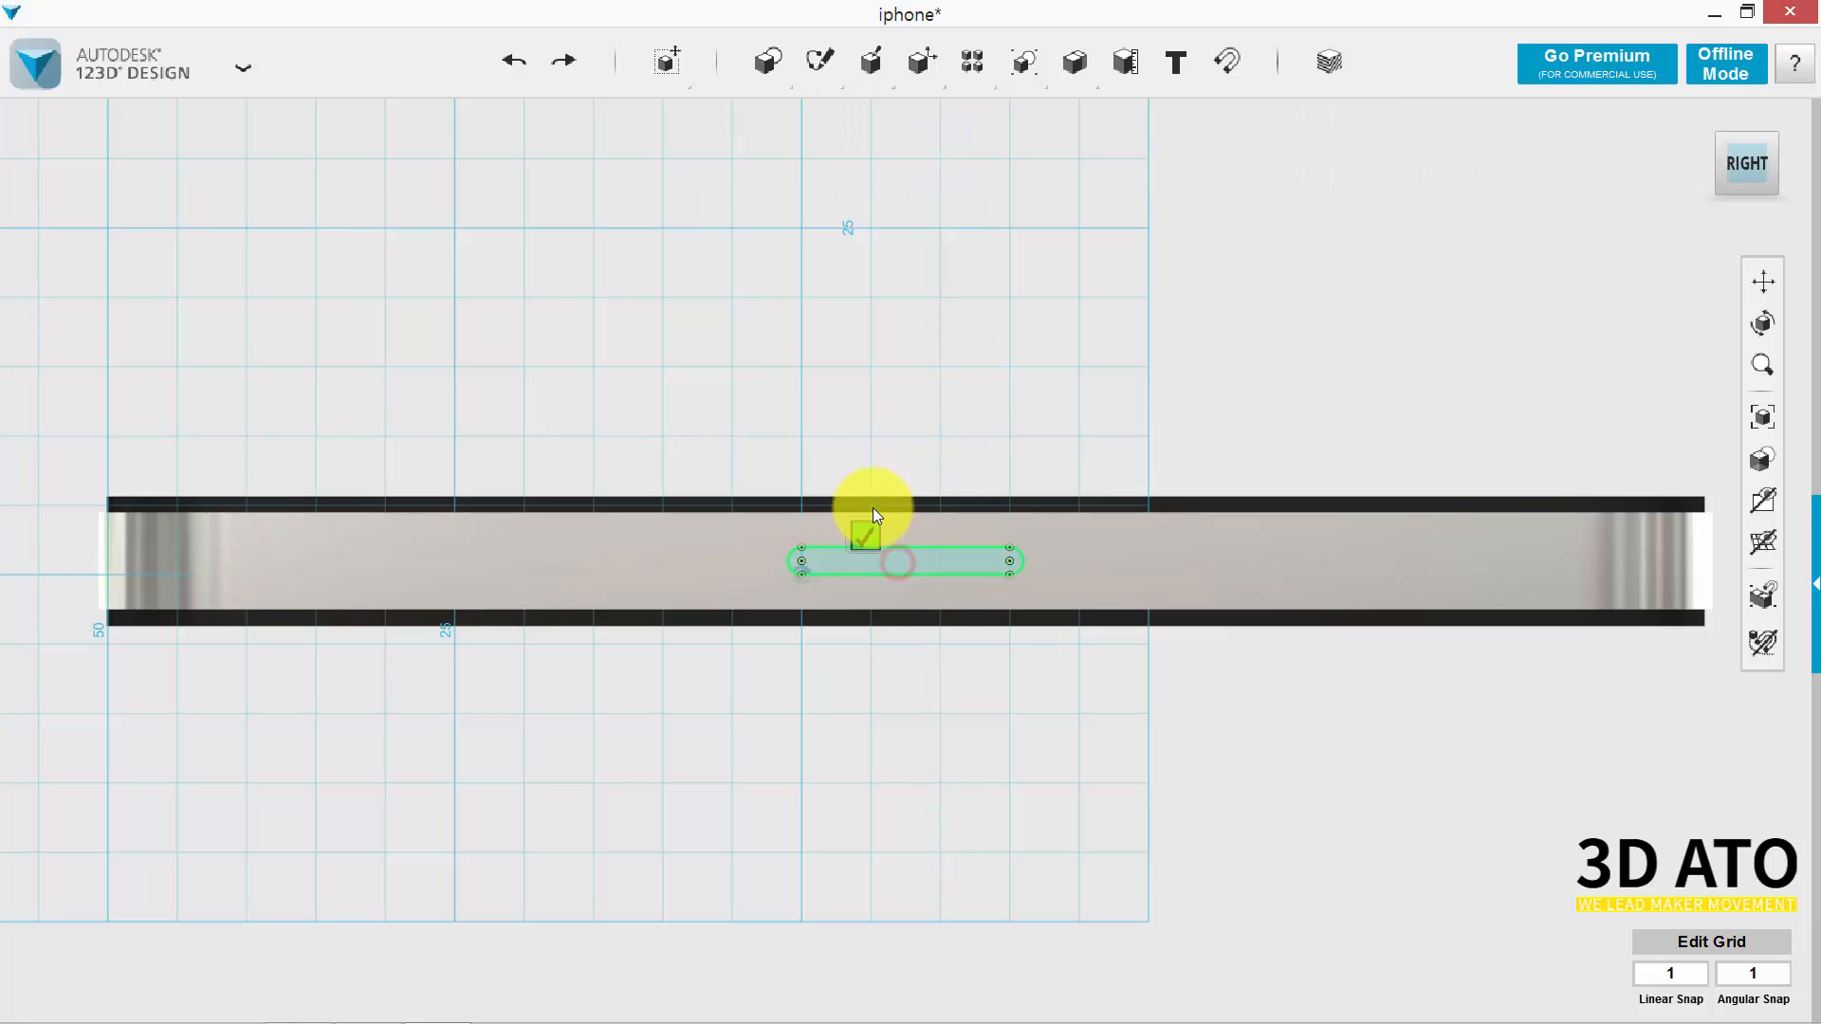
click(865, 536)
Offset the projected slot outline inward by 0.4 mm.
mouse_move(823, 68)
click(1318, 119)
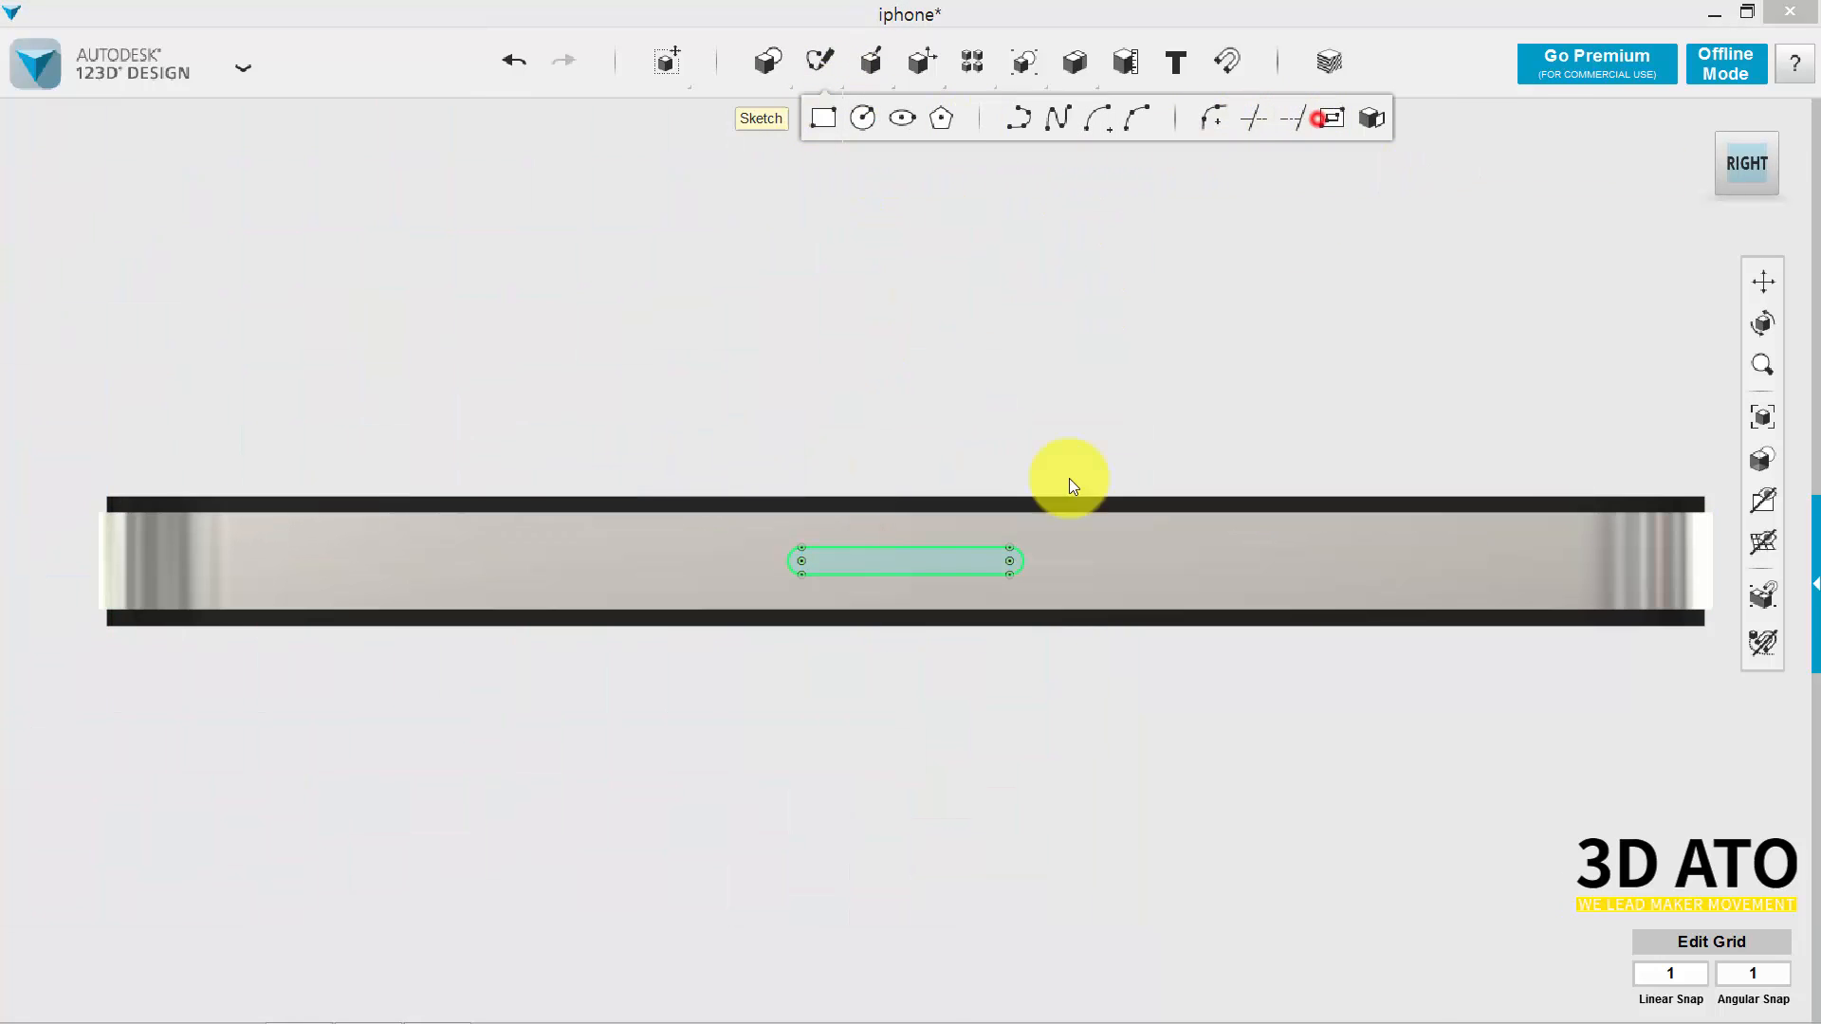
click(894, 569)
text(.)
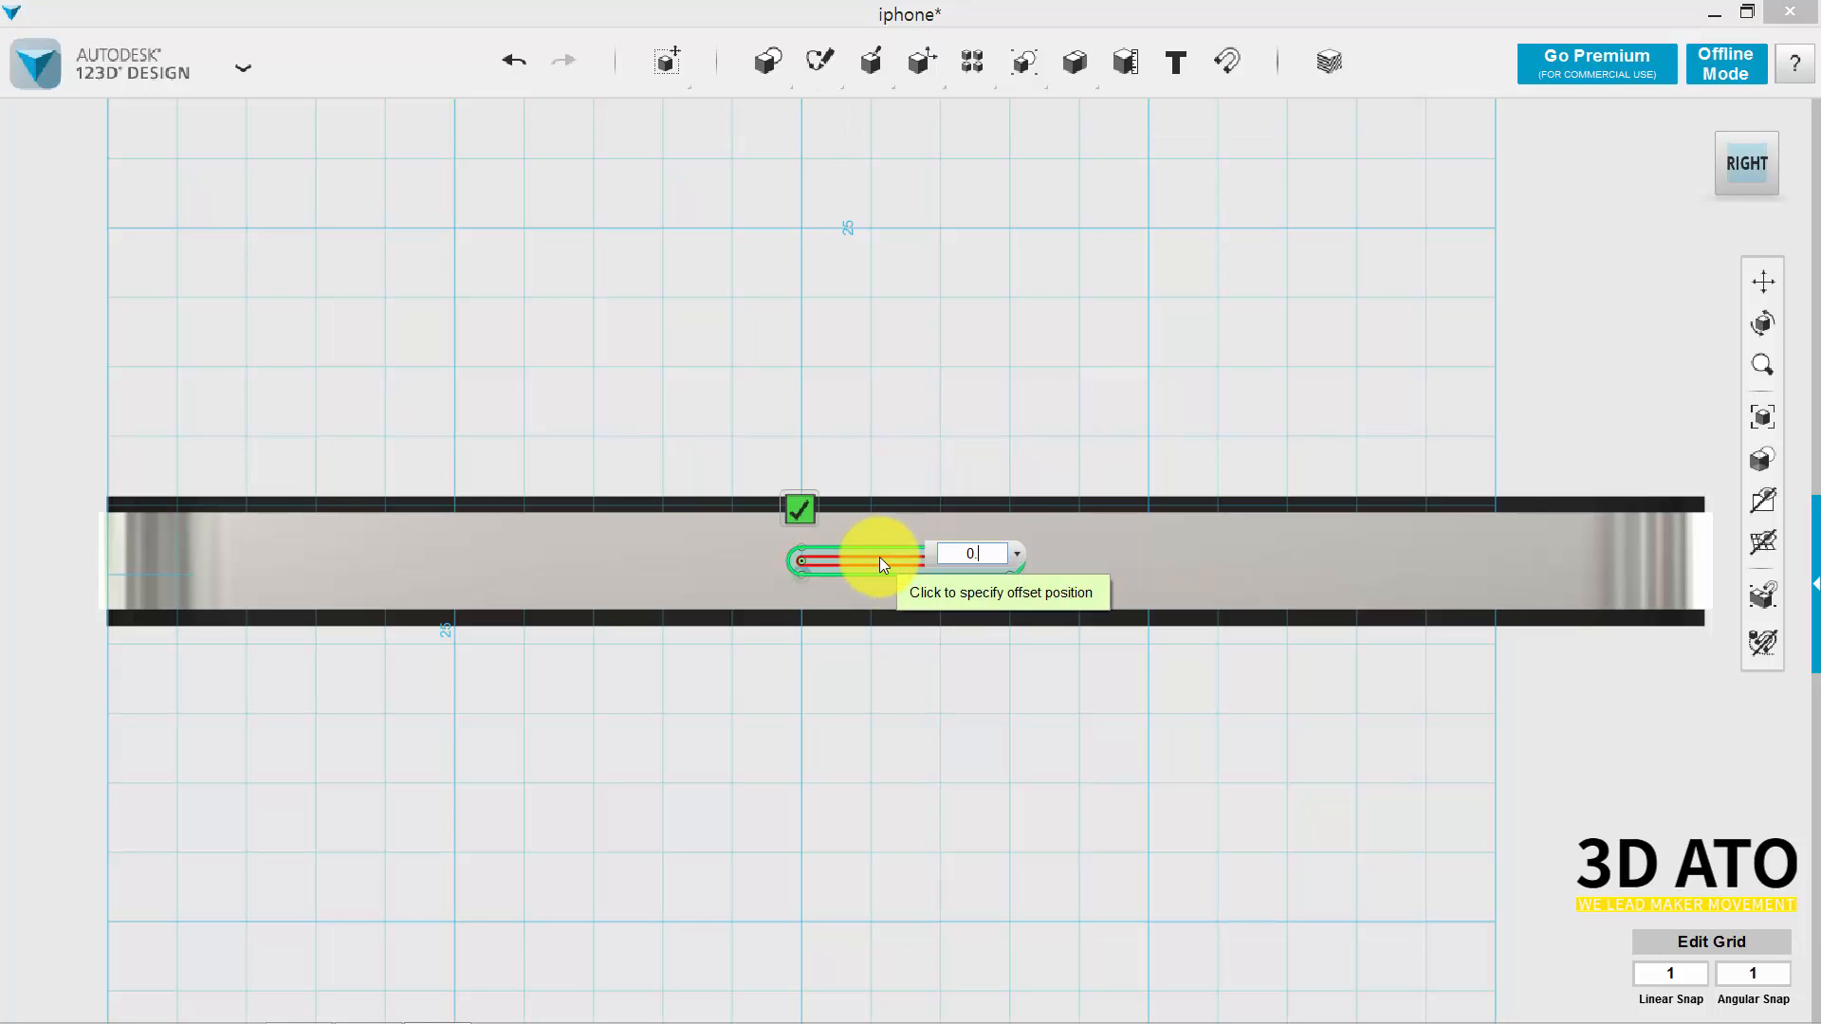
text(4)
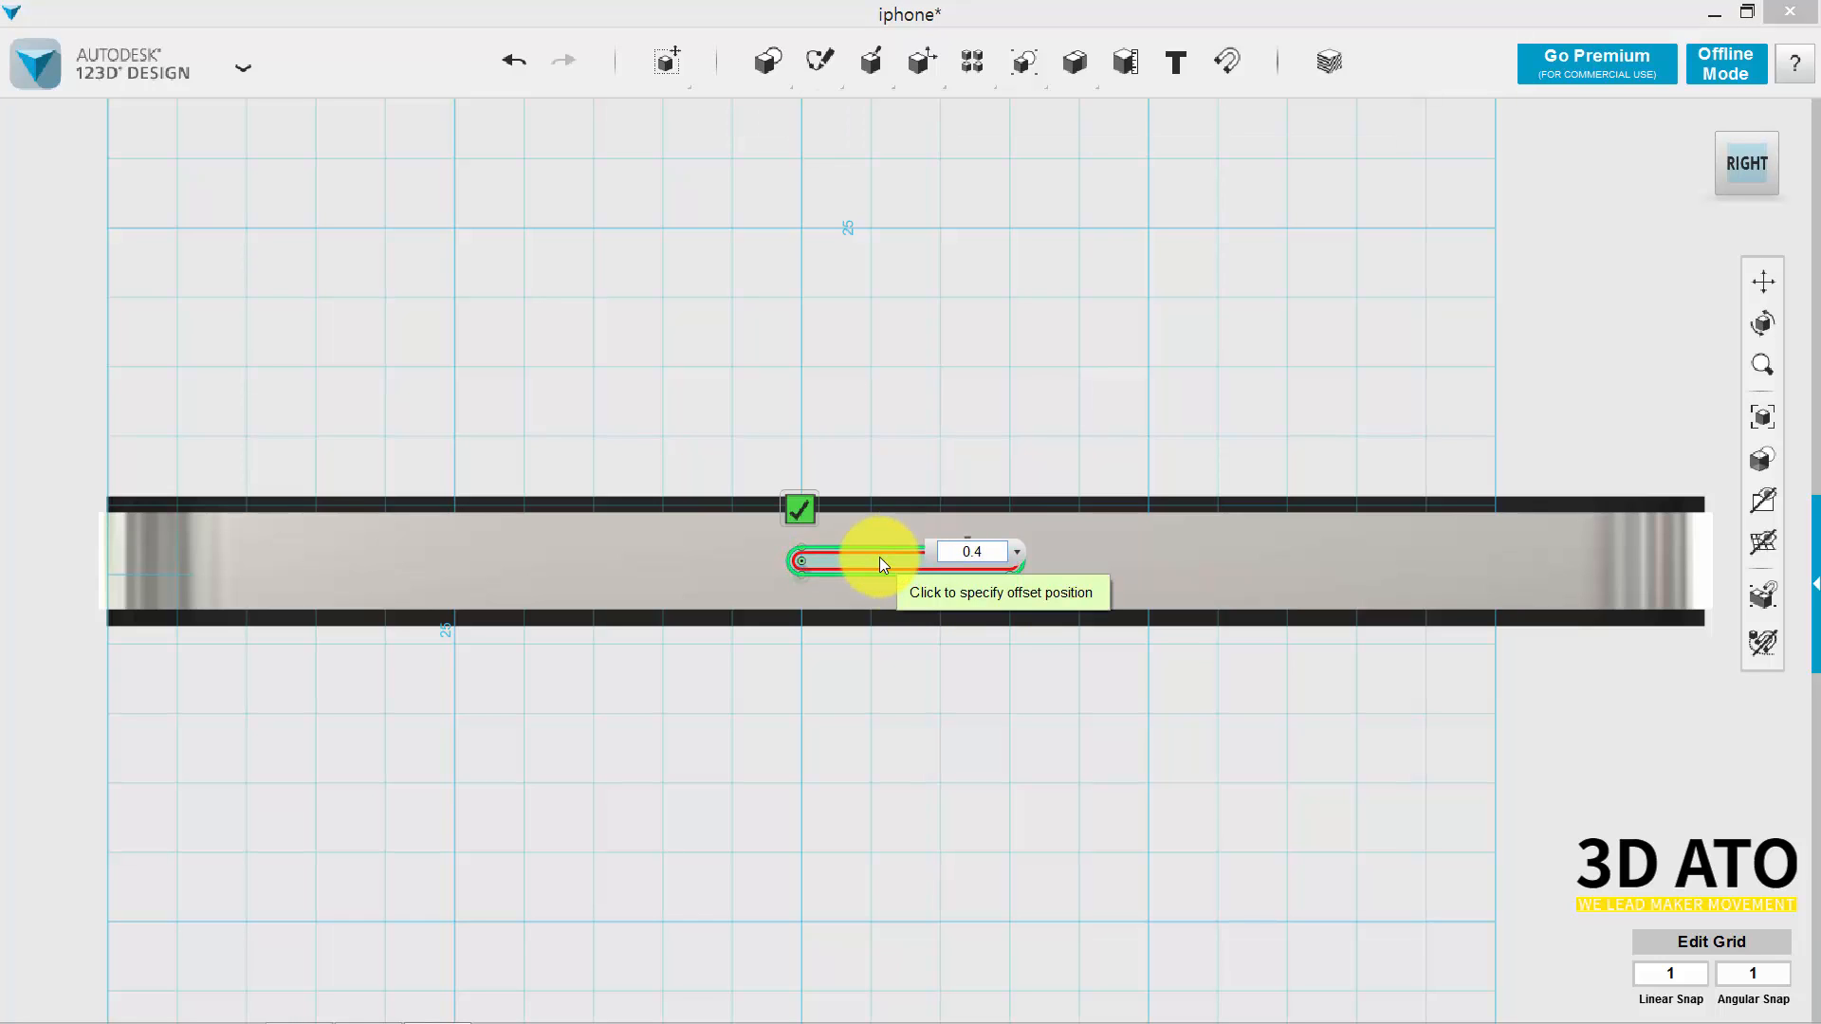
click(880, 556)
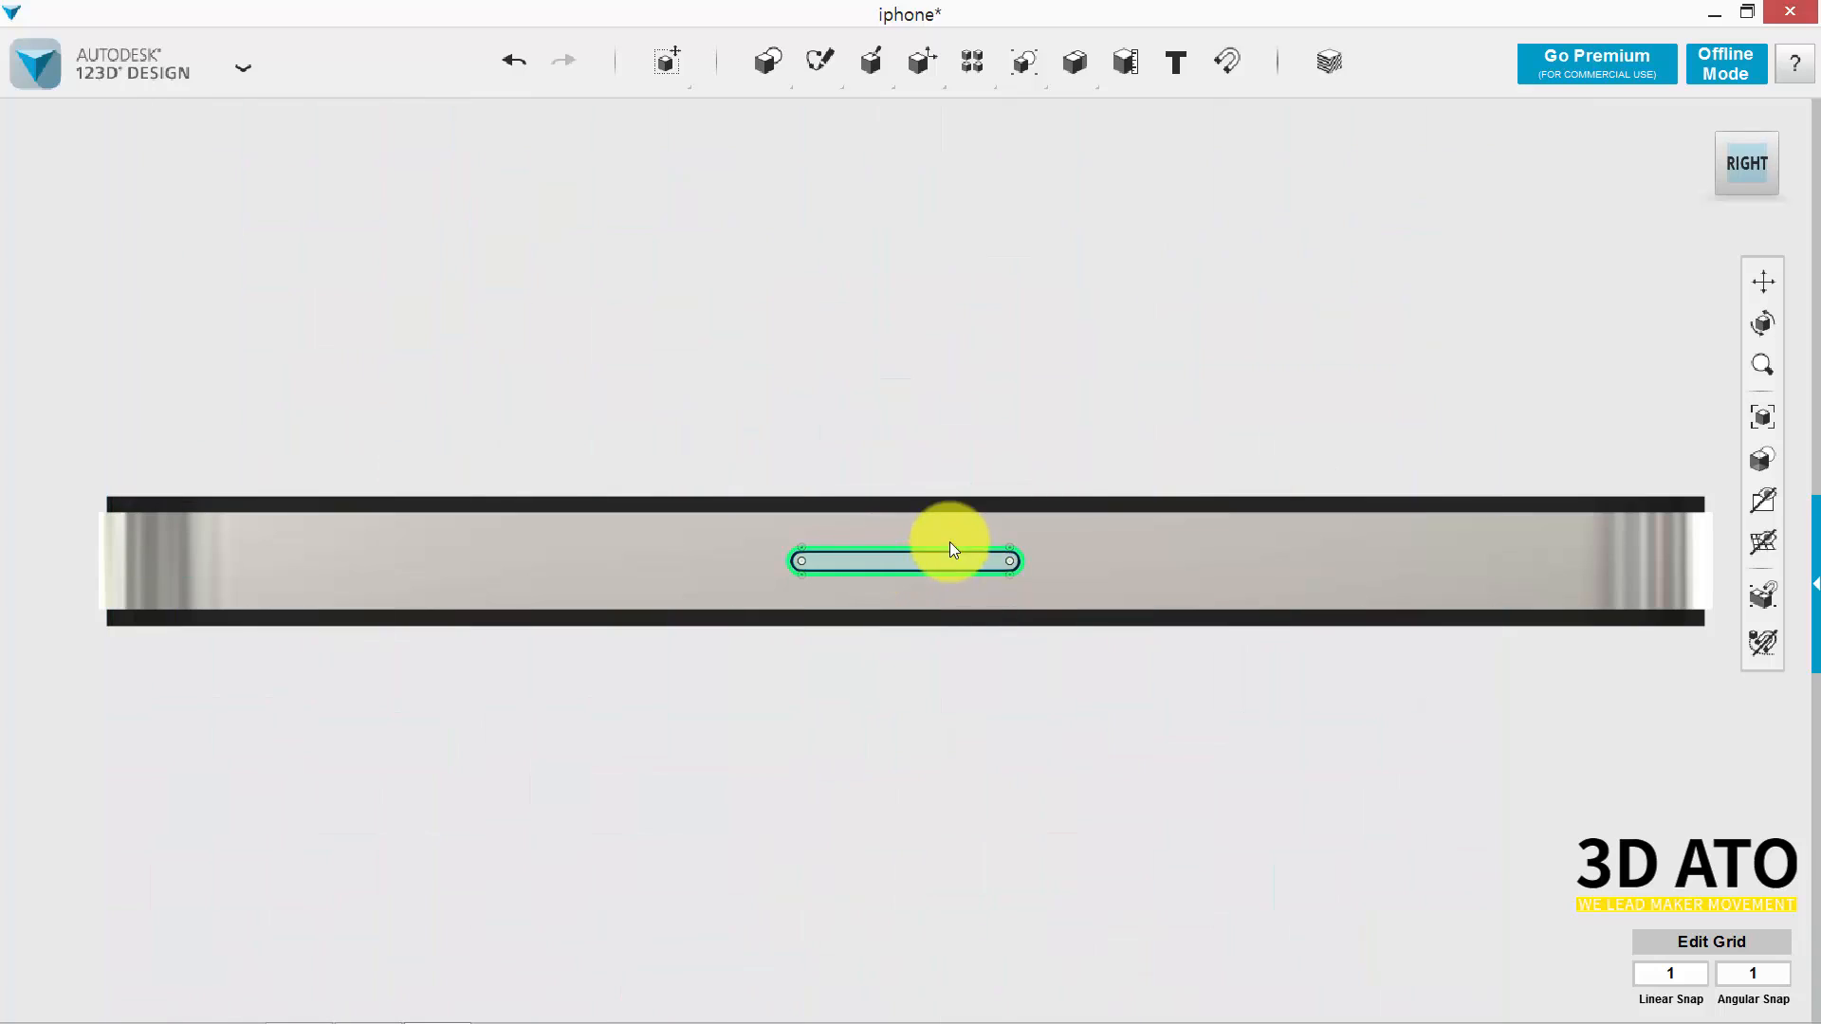
Try to extrude the inner rounded slot profile by 0.5 mm with a different combine option.
scroll(1026, 450, up, 3)
mouse_move(871, 62)
click(871, 109)
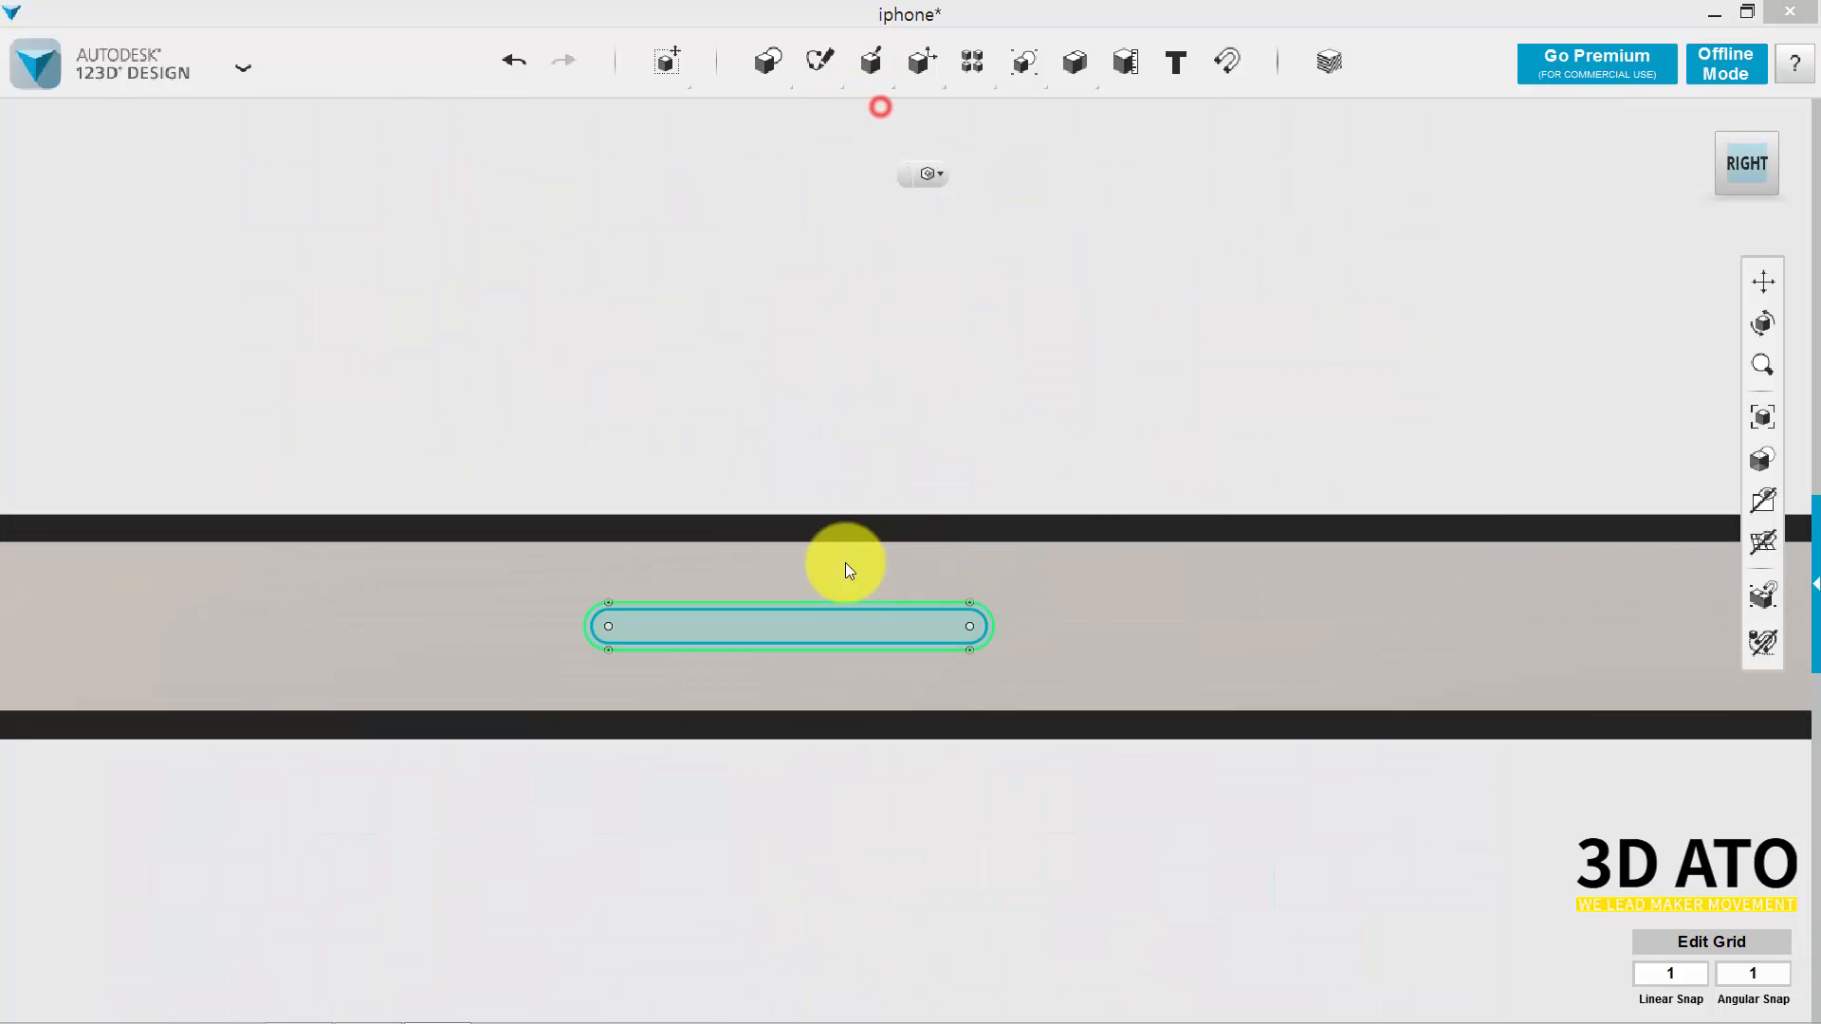
click(861, 618)
text(1)
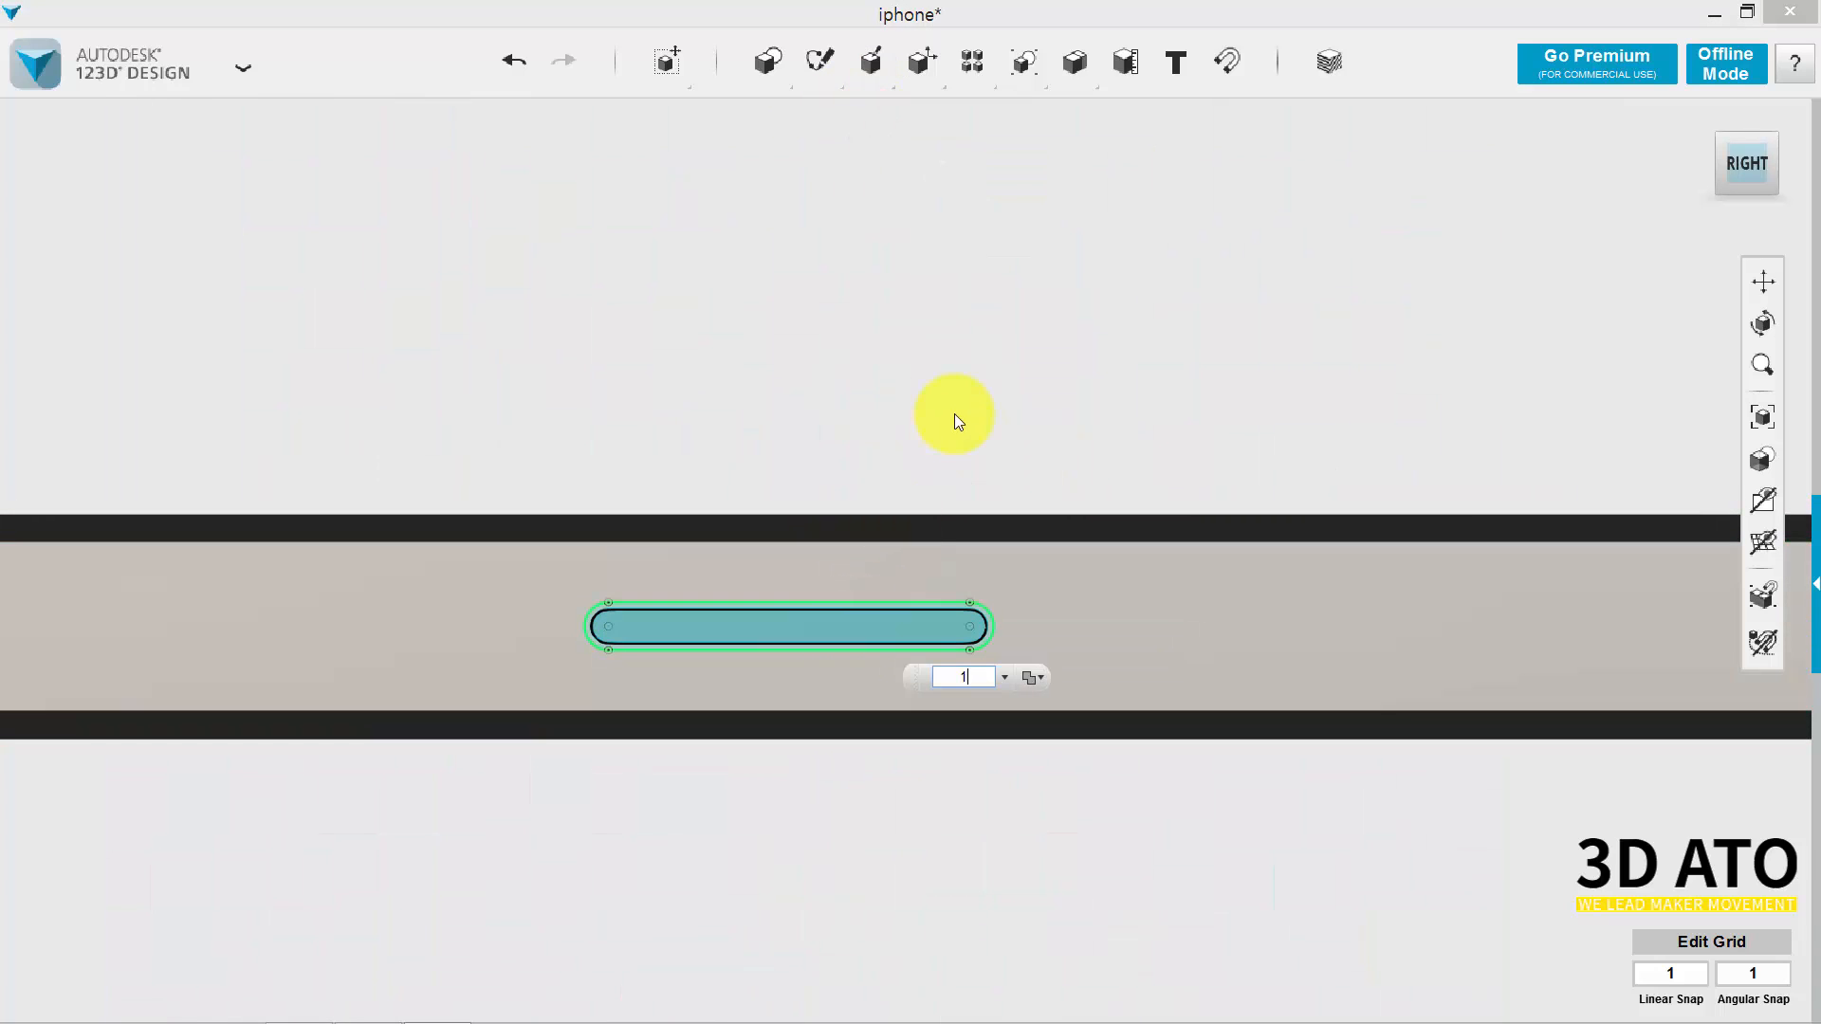
text(0.5)
click(1030, 678)
click(1055, 786)
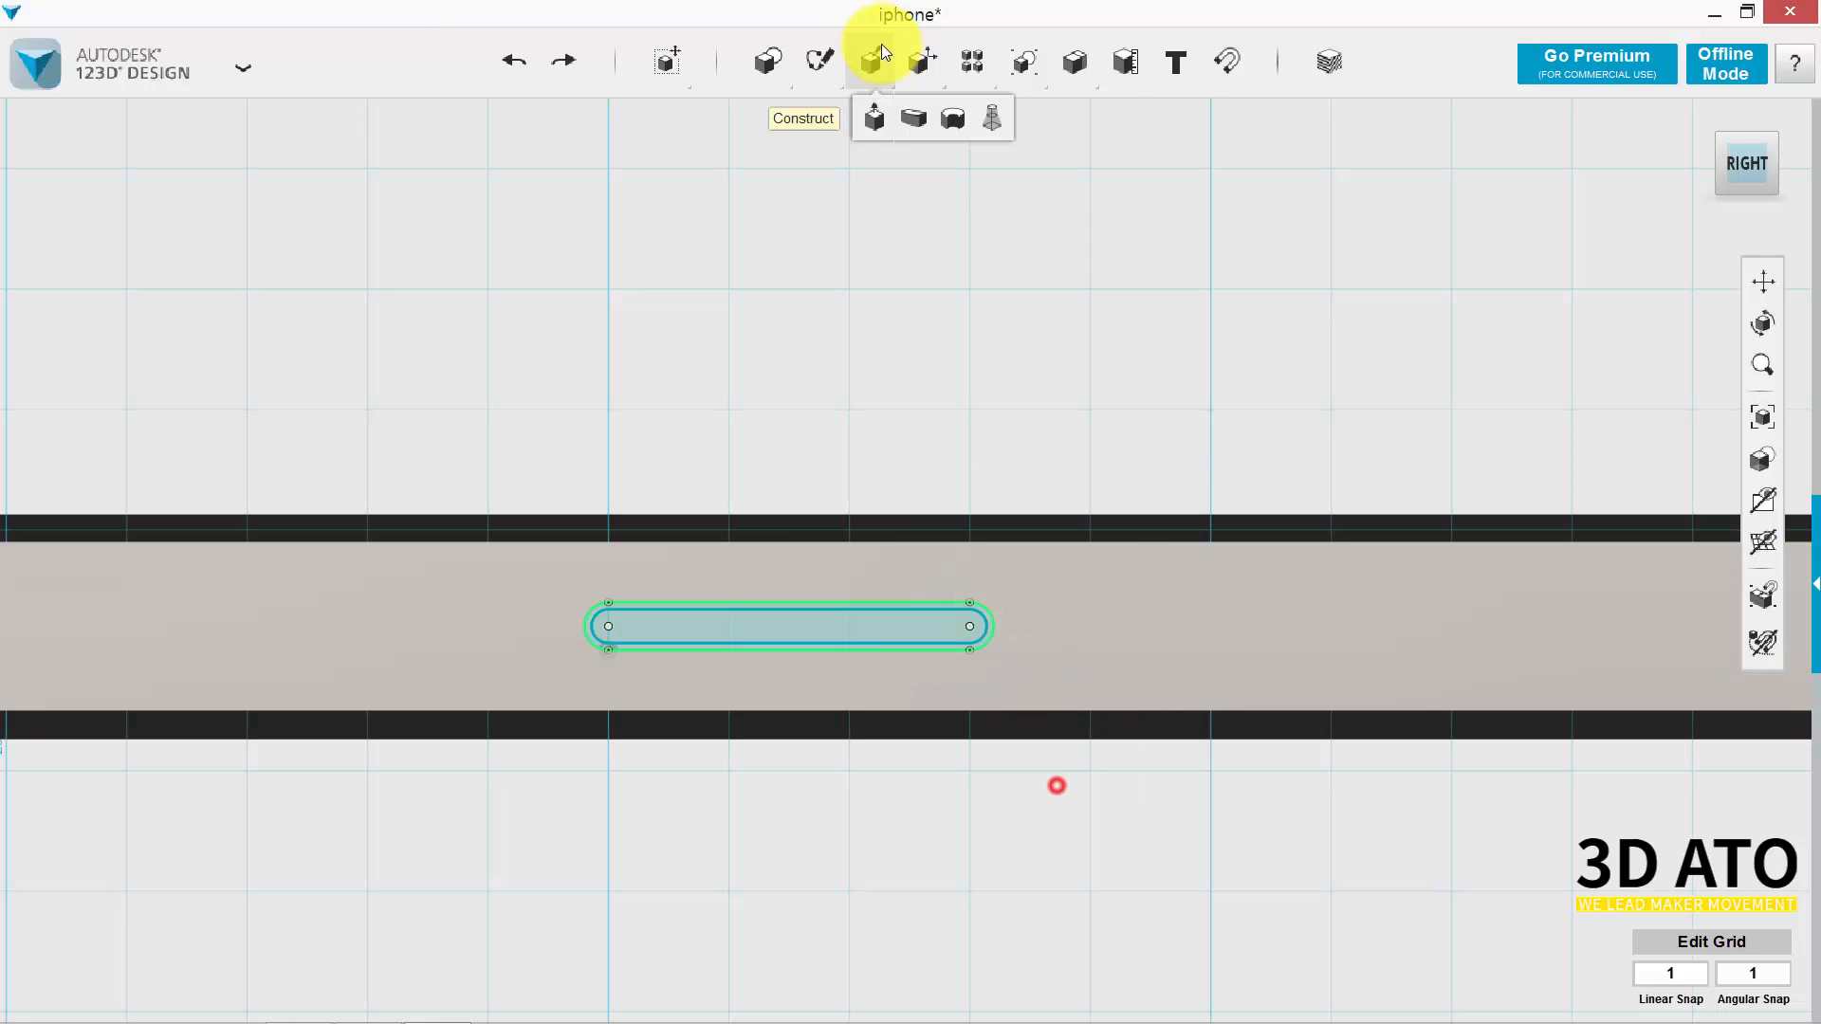
Extrude the inner rounded slot profile on the phone's right side by 1 mm.
mouse_move(871, 57)
click(866, 119)
click(851, 623)
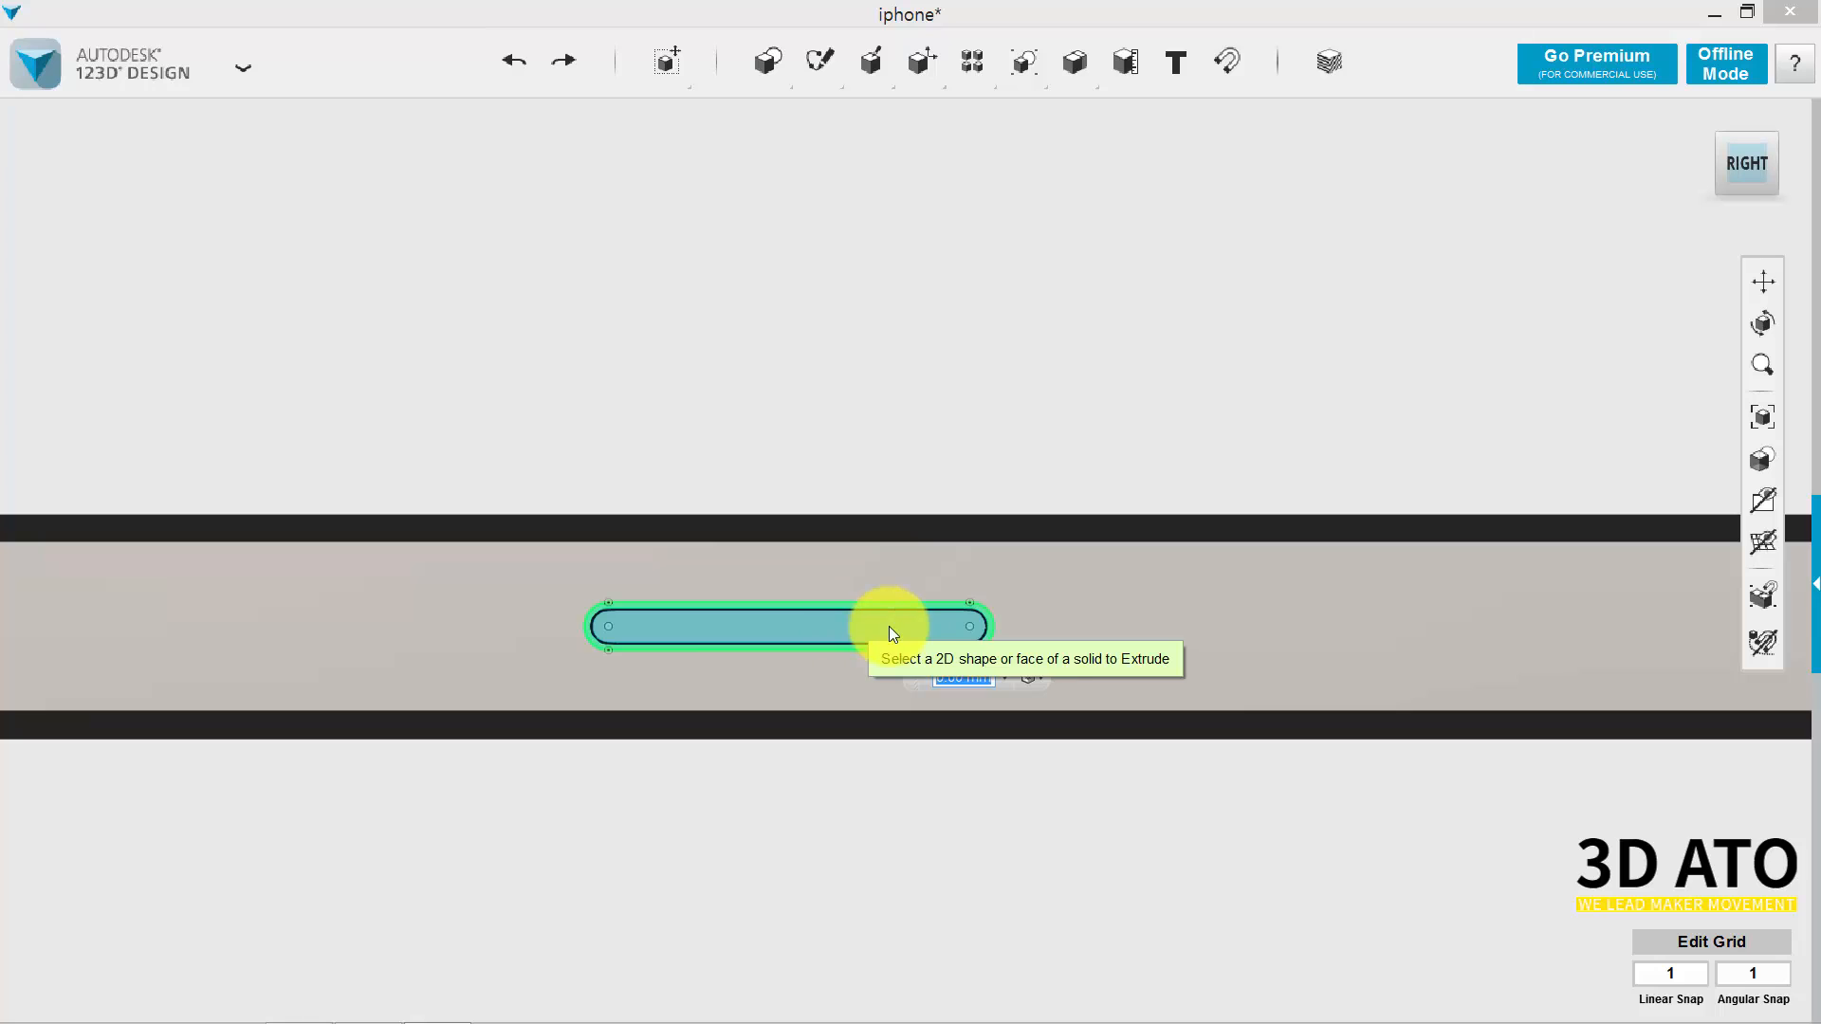
text(1)
click(936, 863)
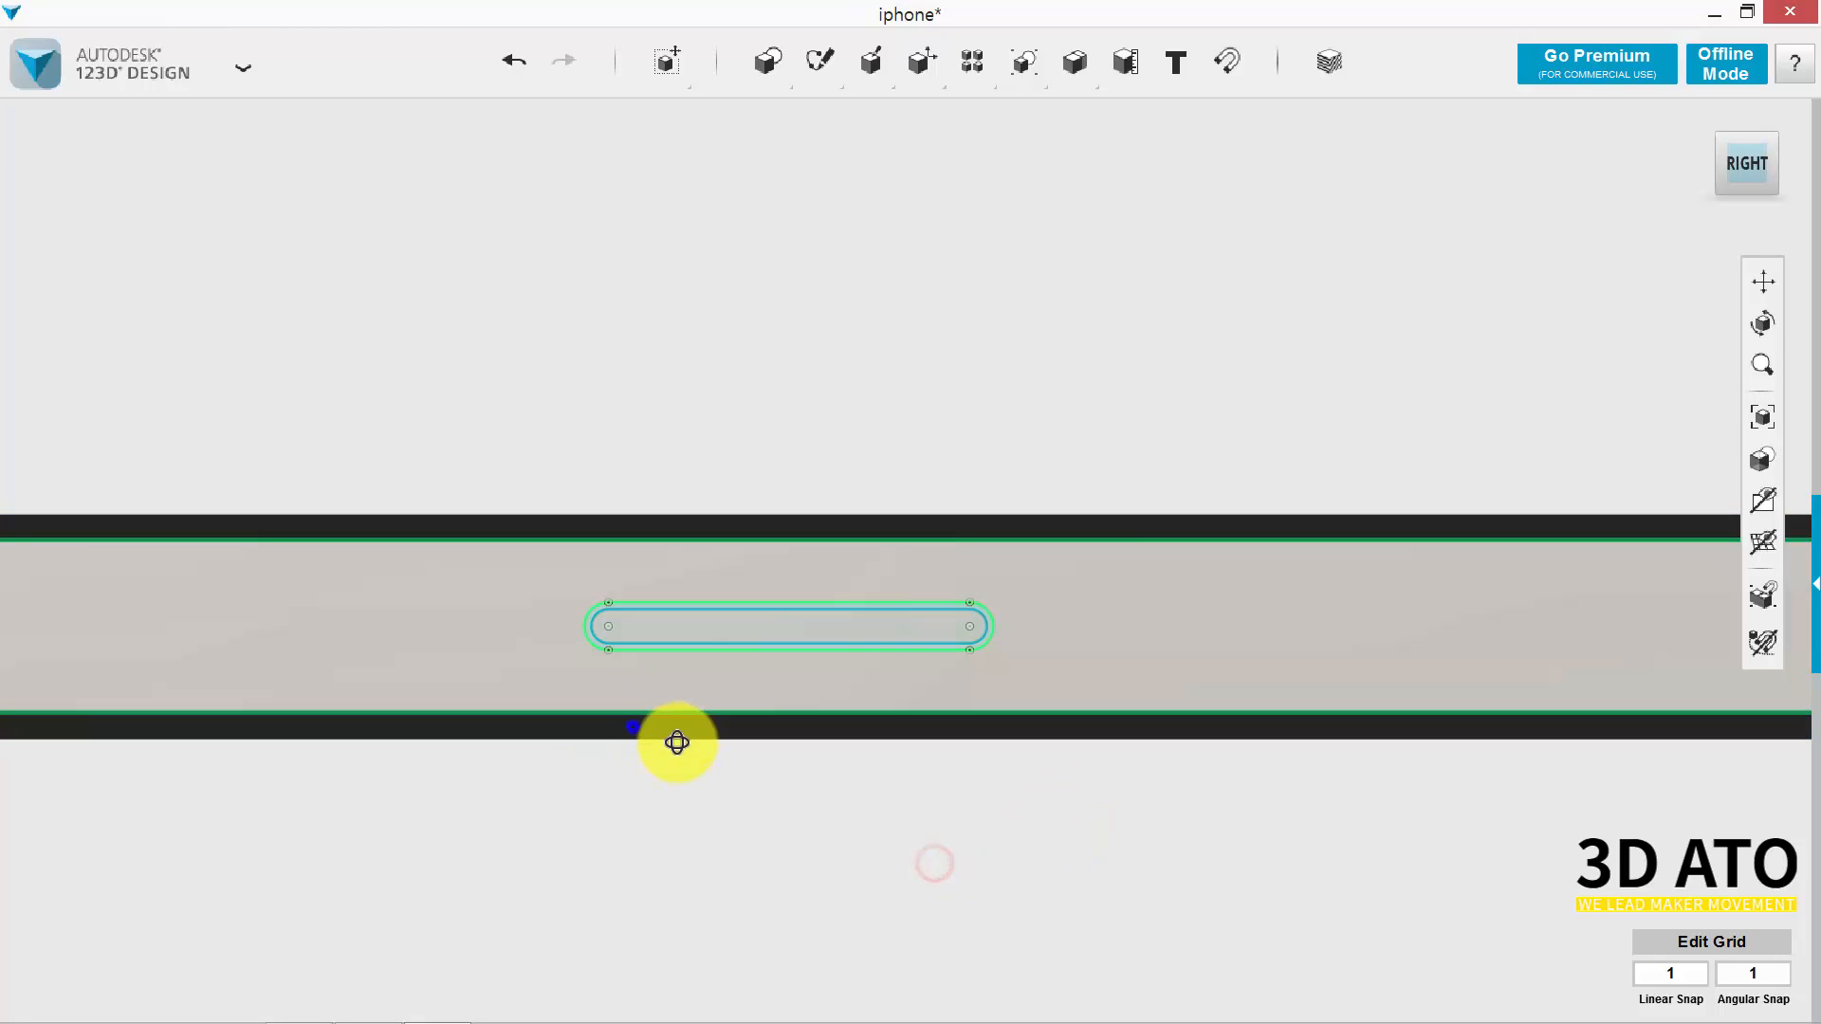
Hide all sketches so only the phone's solid bodies are displayed.
right_drag(633, 727, 772, 721)
scroll(772, 716, down, 5)
scroll(1113, 884, up, 5)
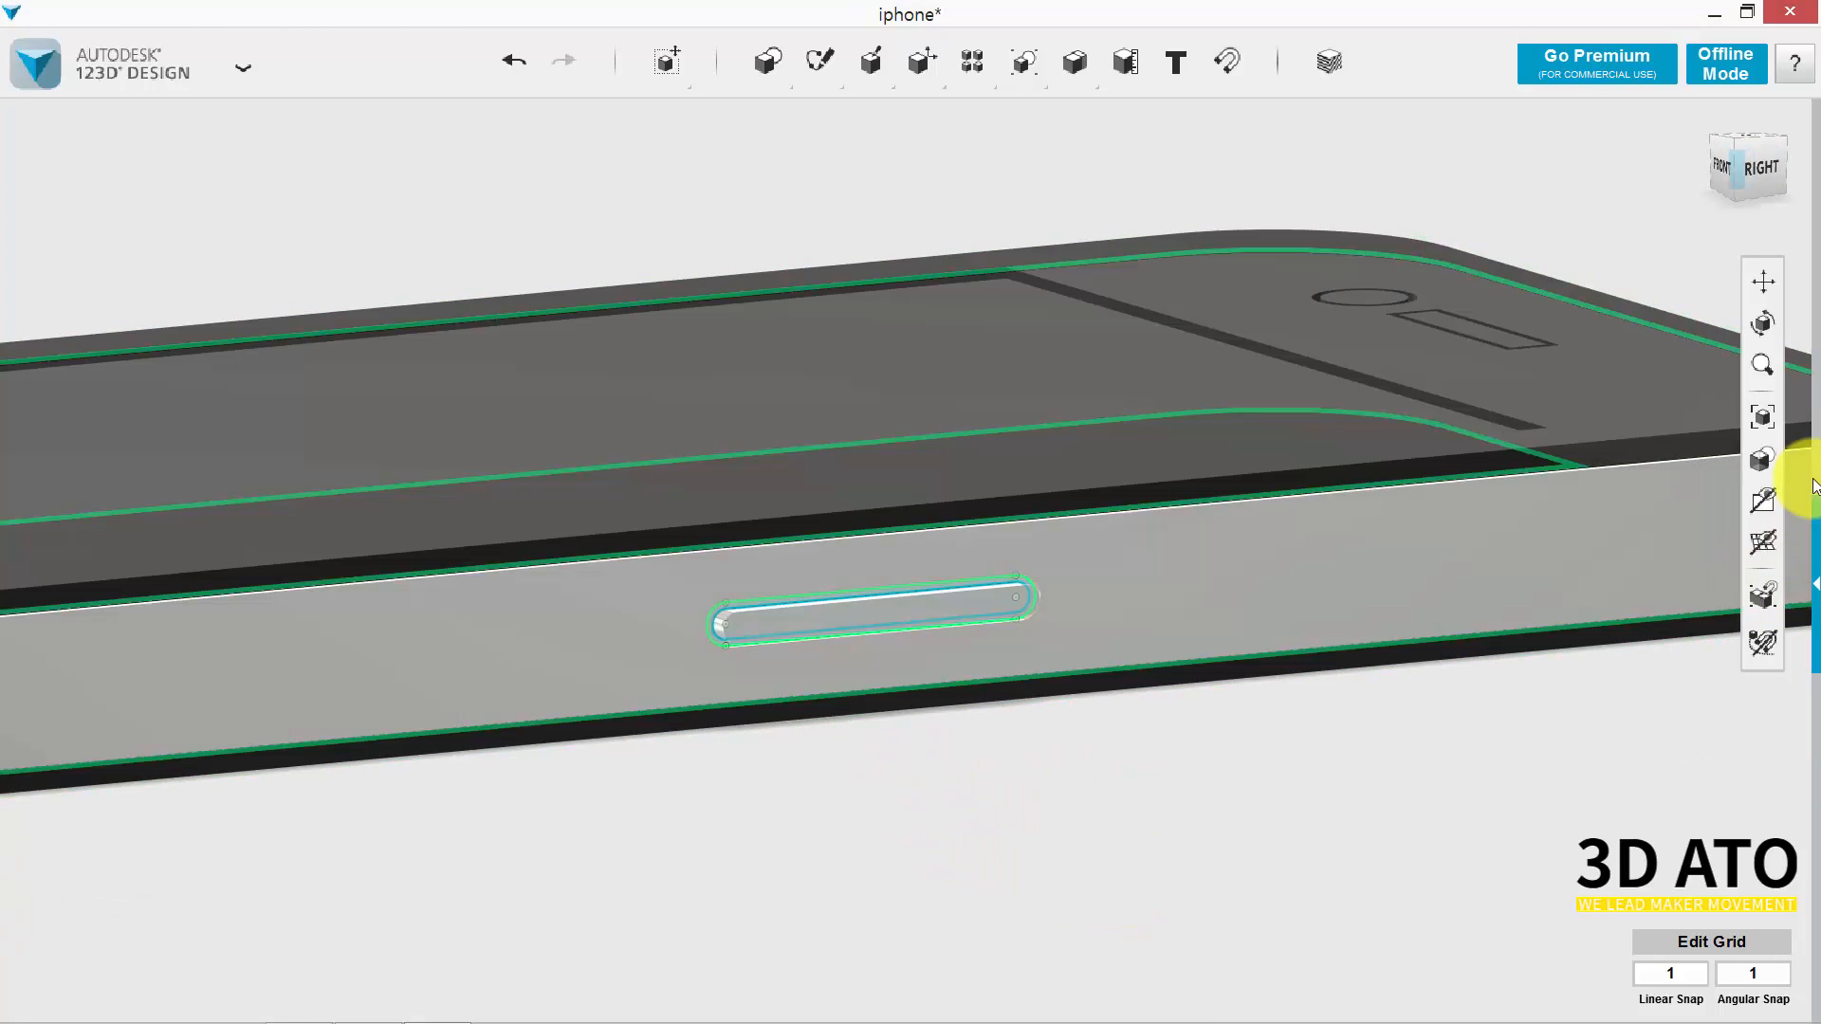
mouse_move(1766, 505)
click(1687, 590)
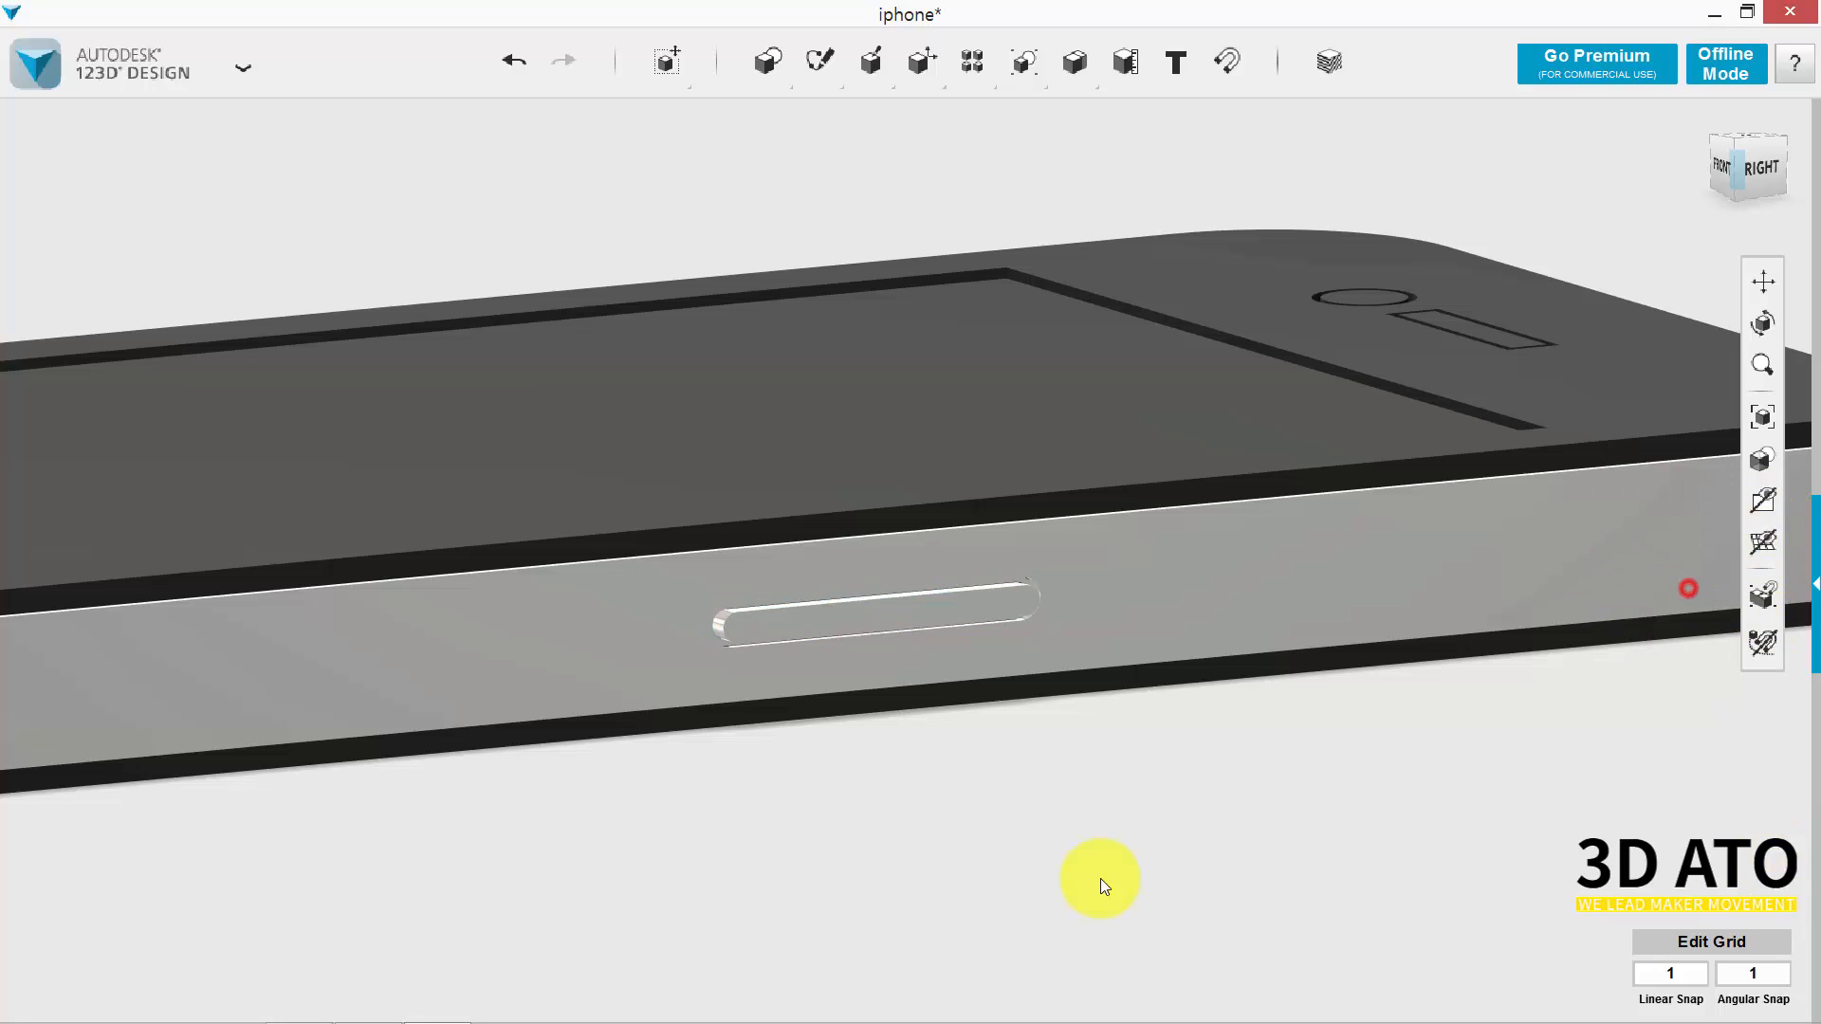
Place a circle with a 2.25 mm radius on the phone's back edge, where the flat face meets the rounded corner beside the side button.
right_drag(1091, 876, 1044, 858)
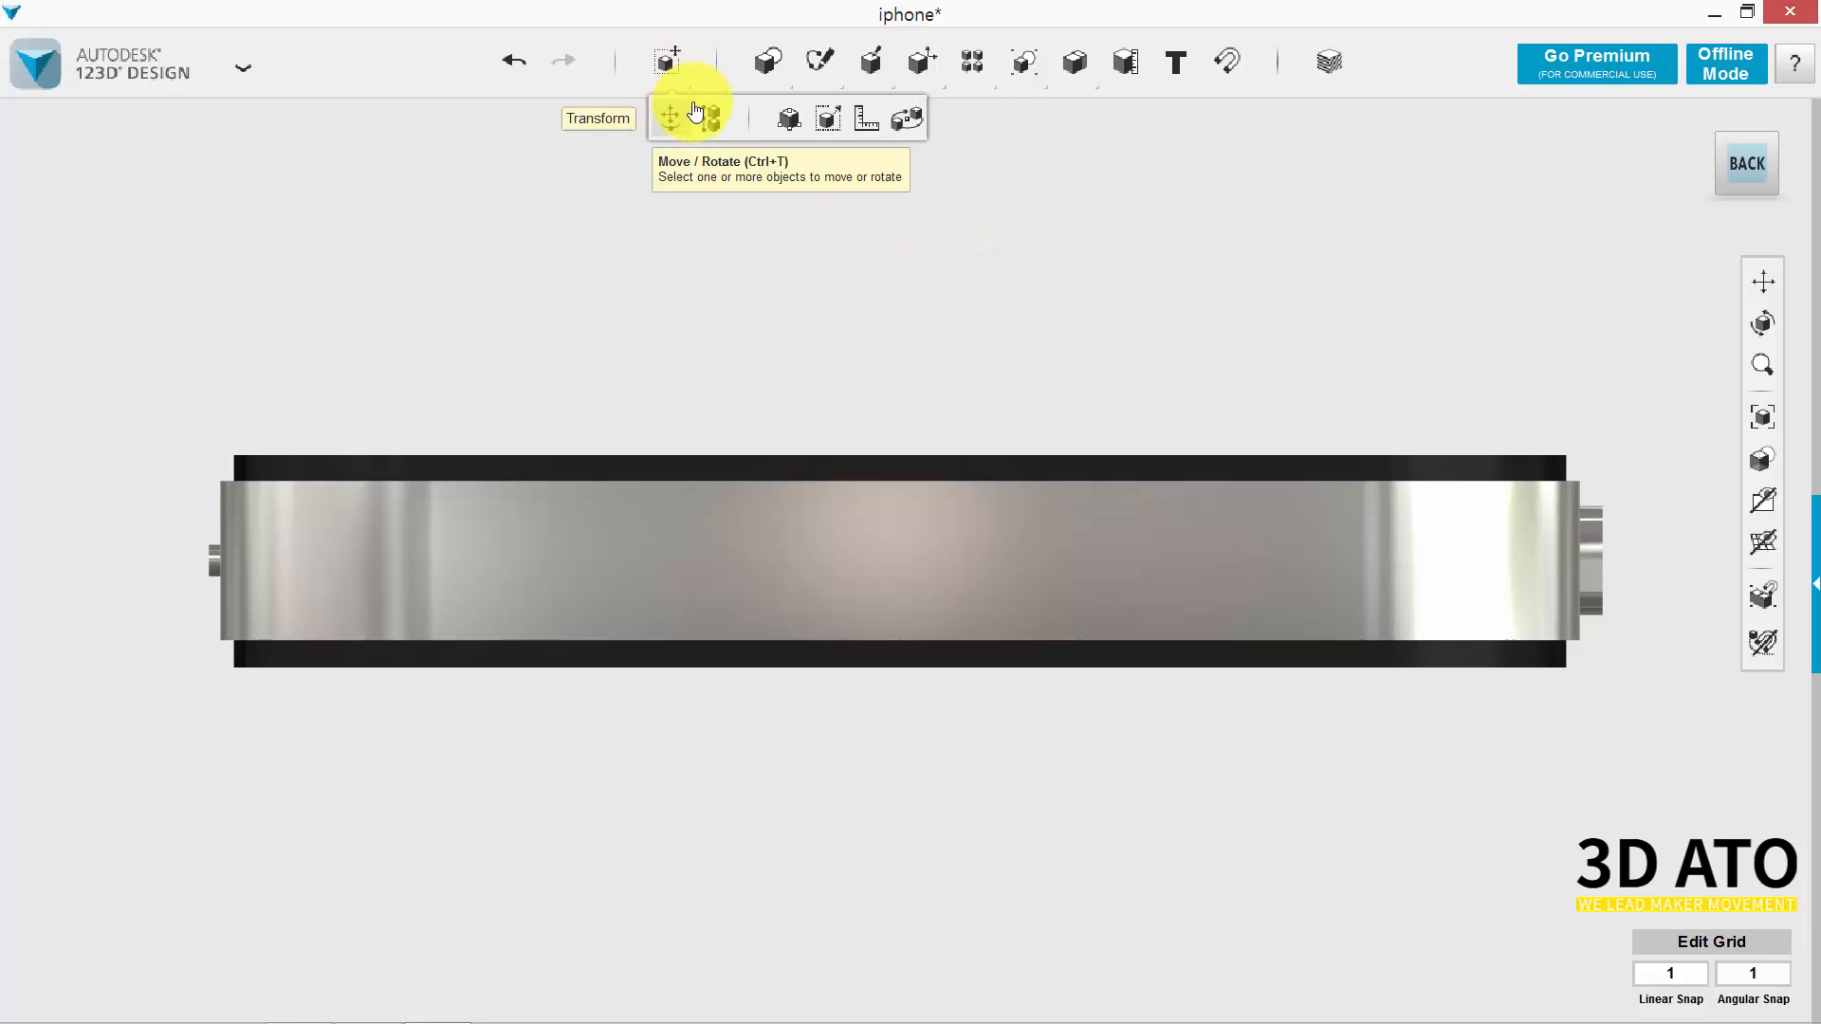
mouse_move(767, 62)
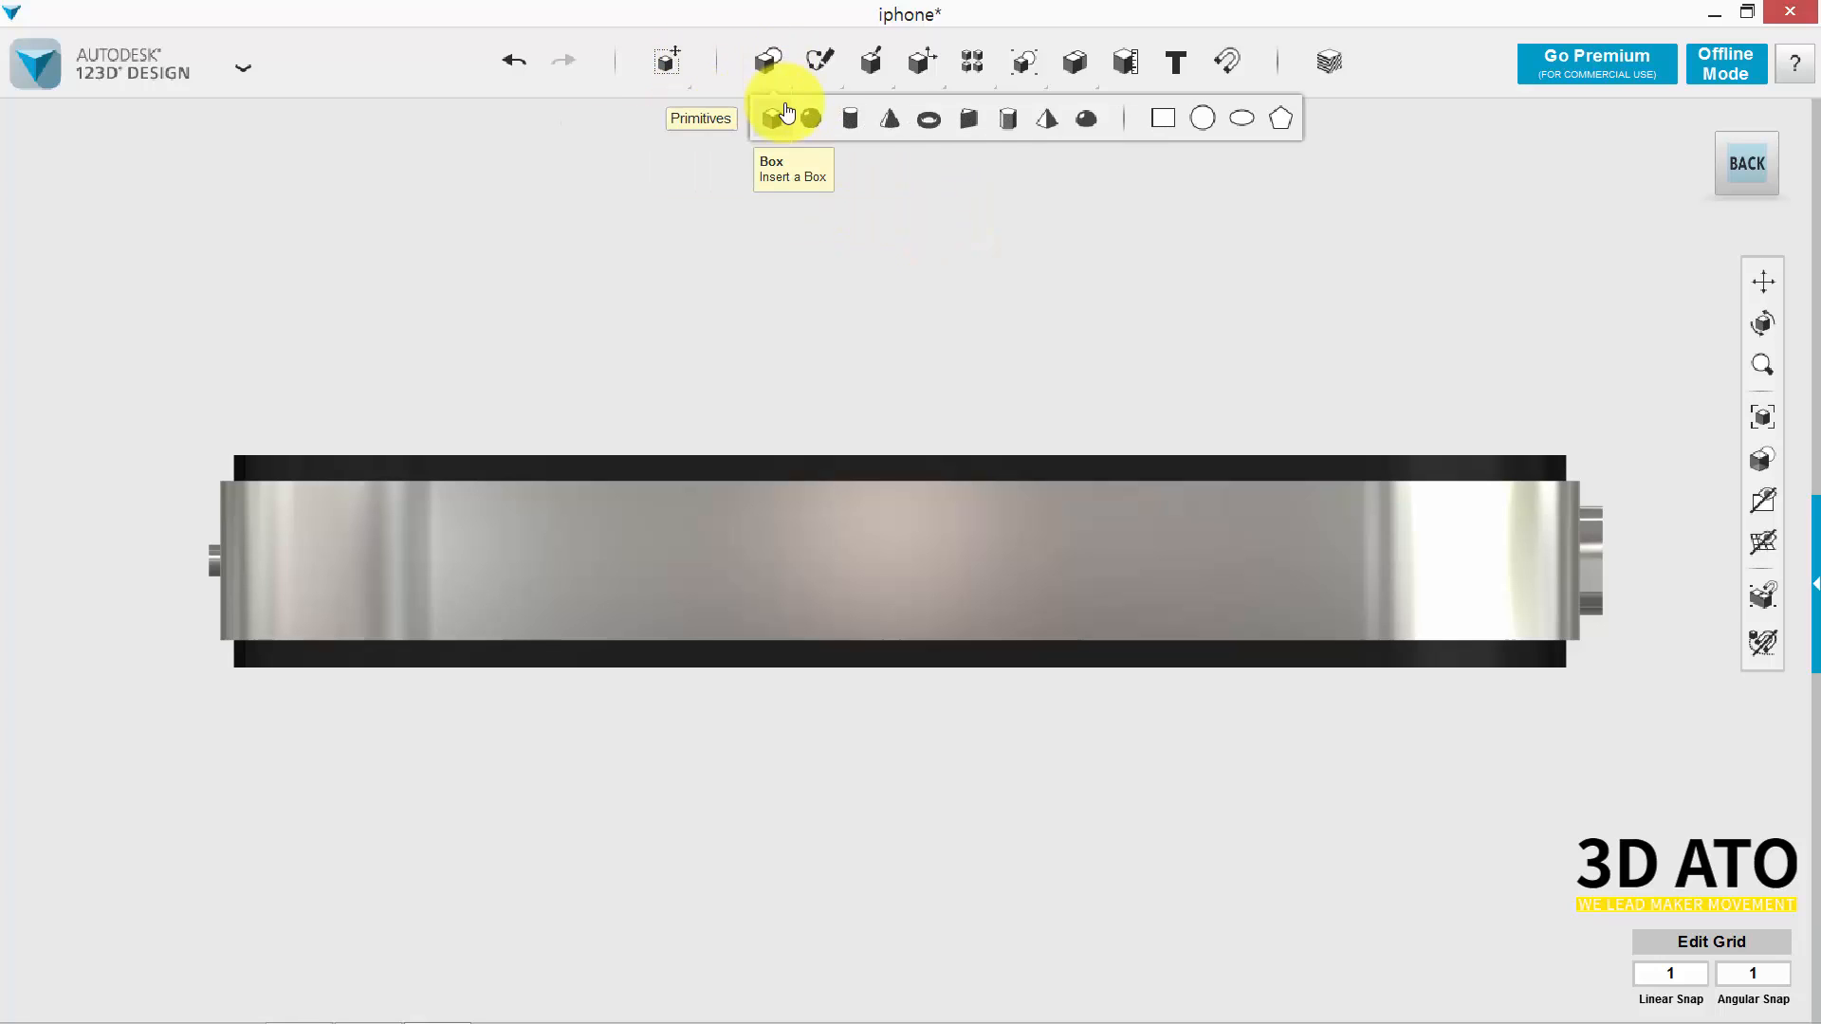
click(1201, 118)
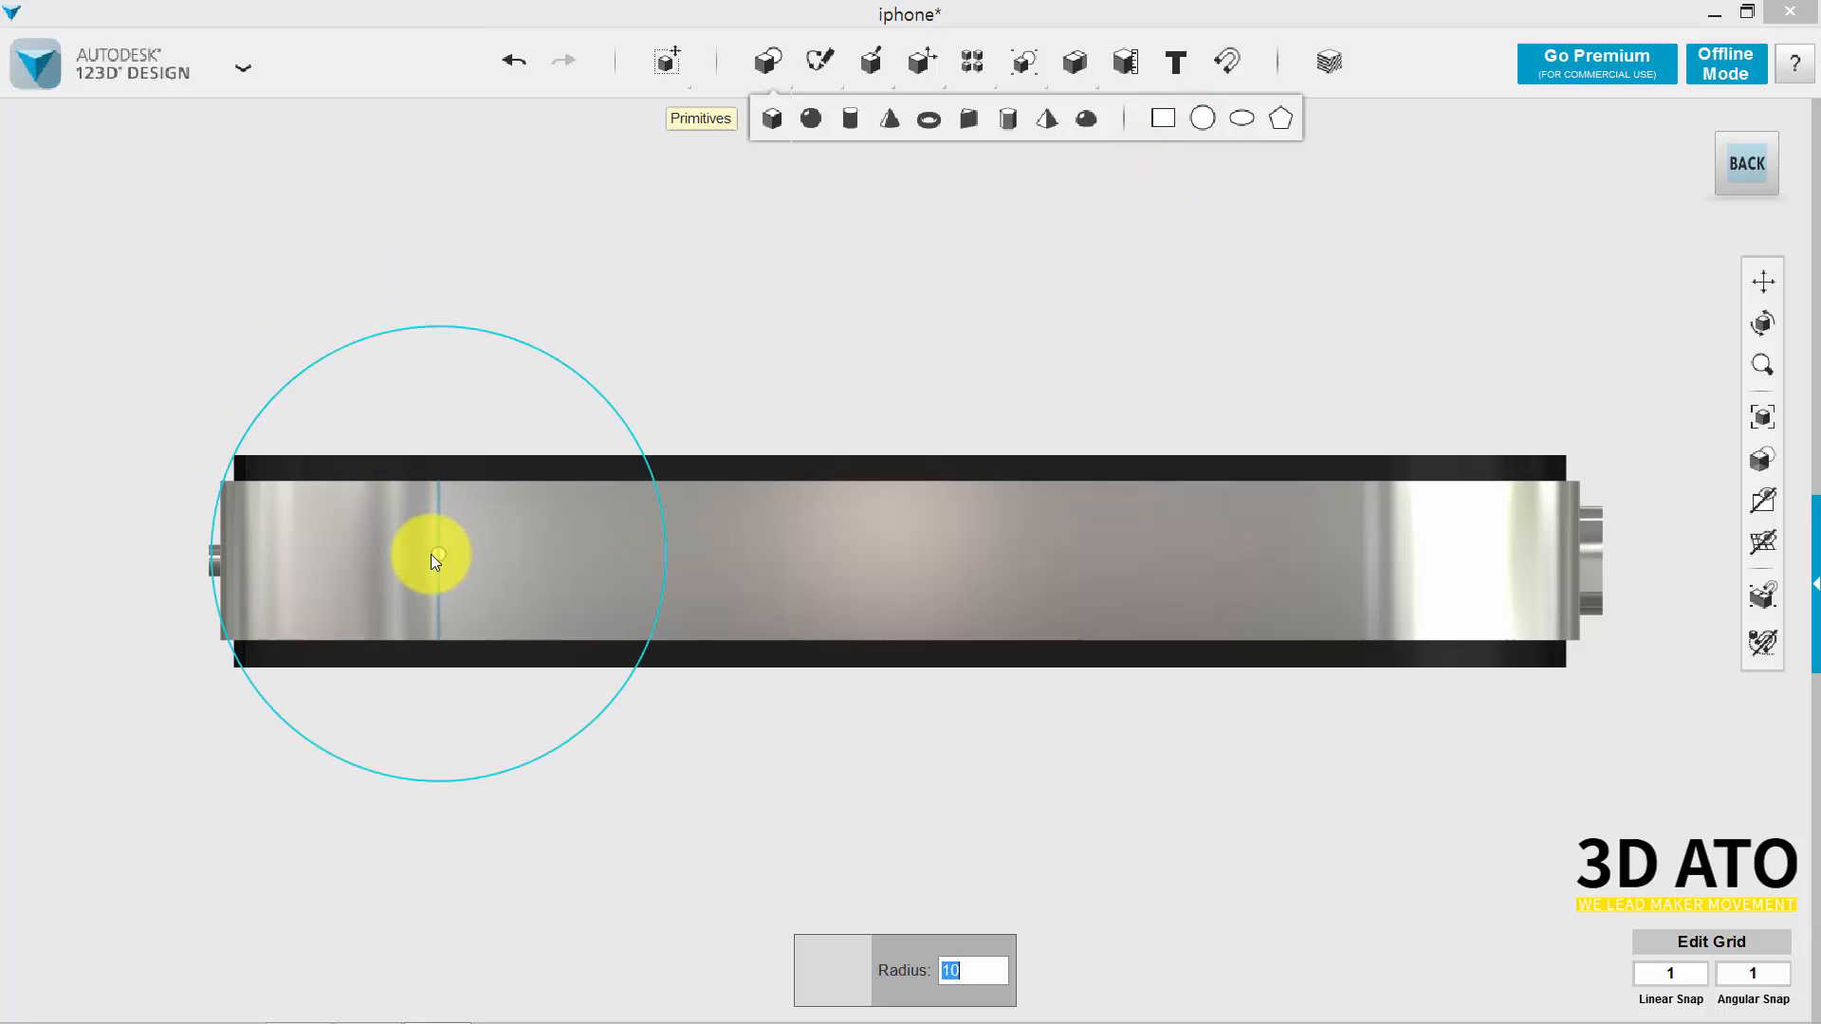
text(2.25)
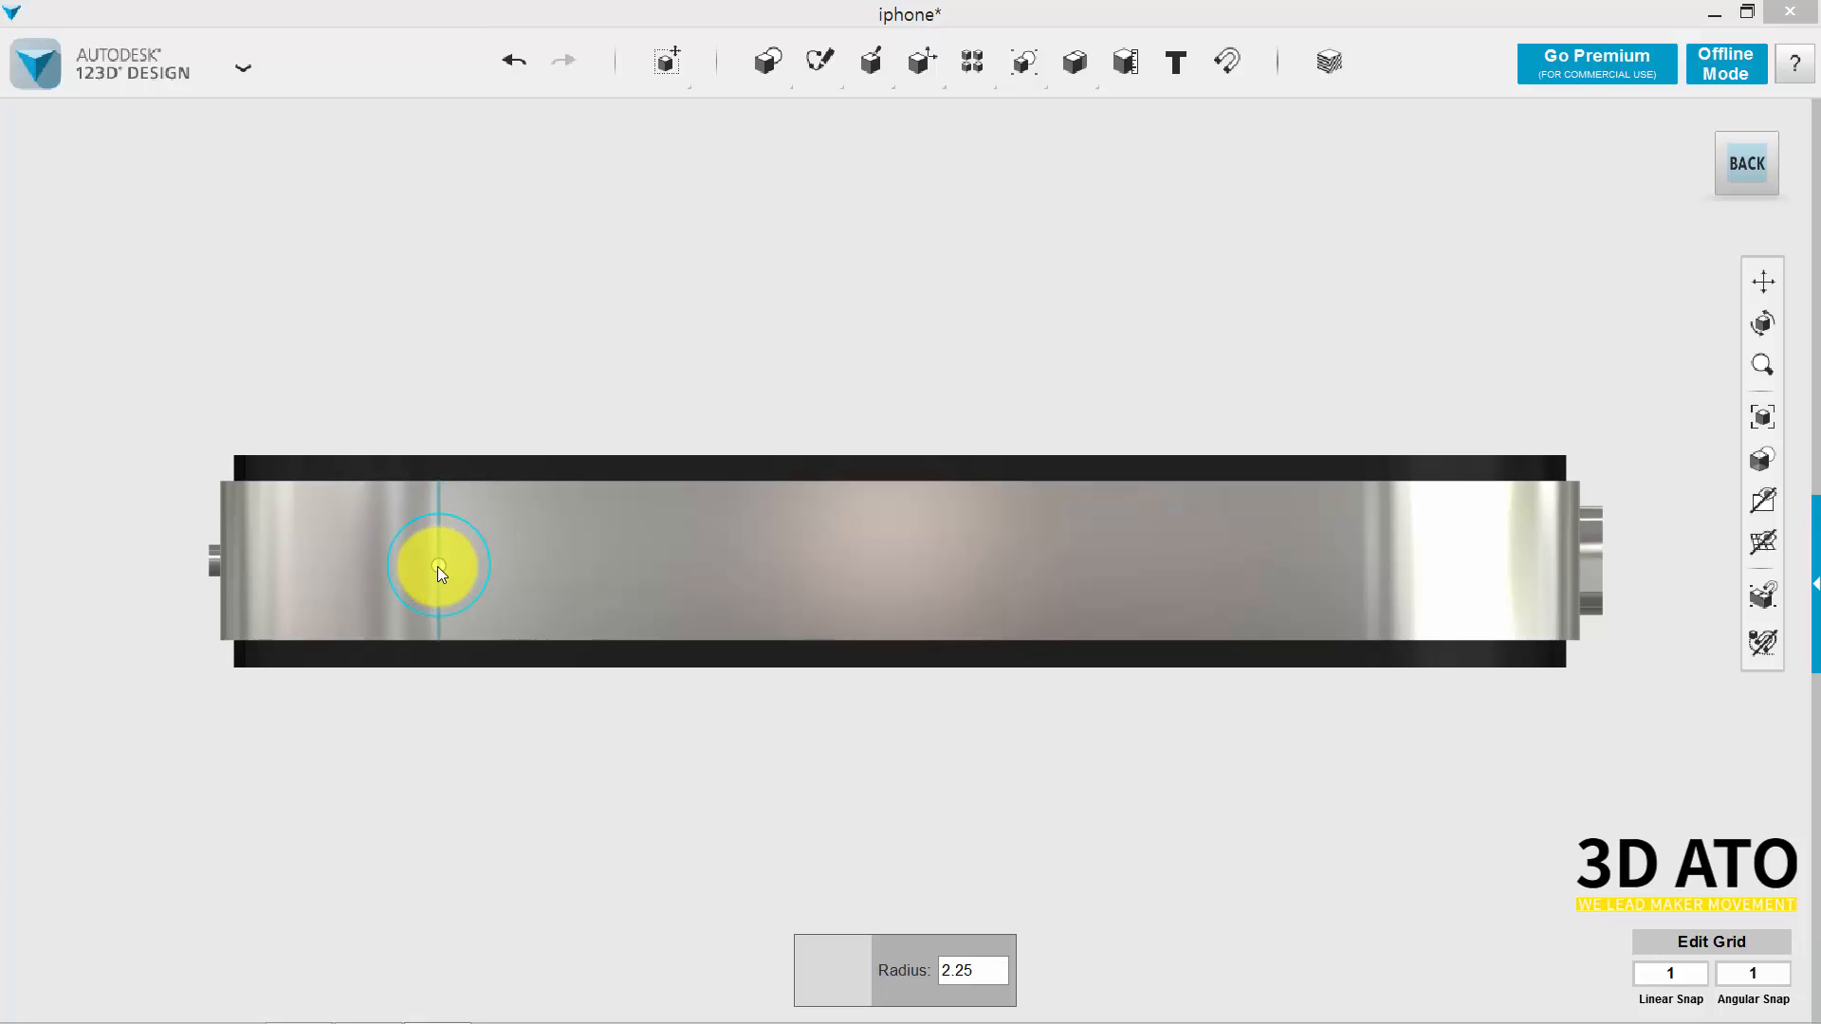
click(436, 566)
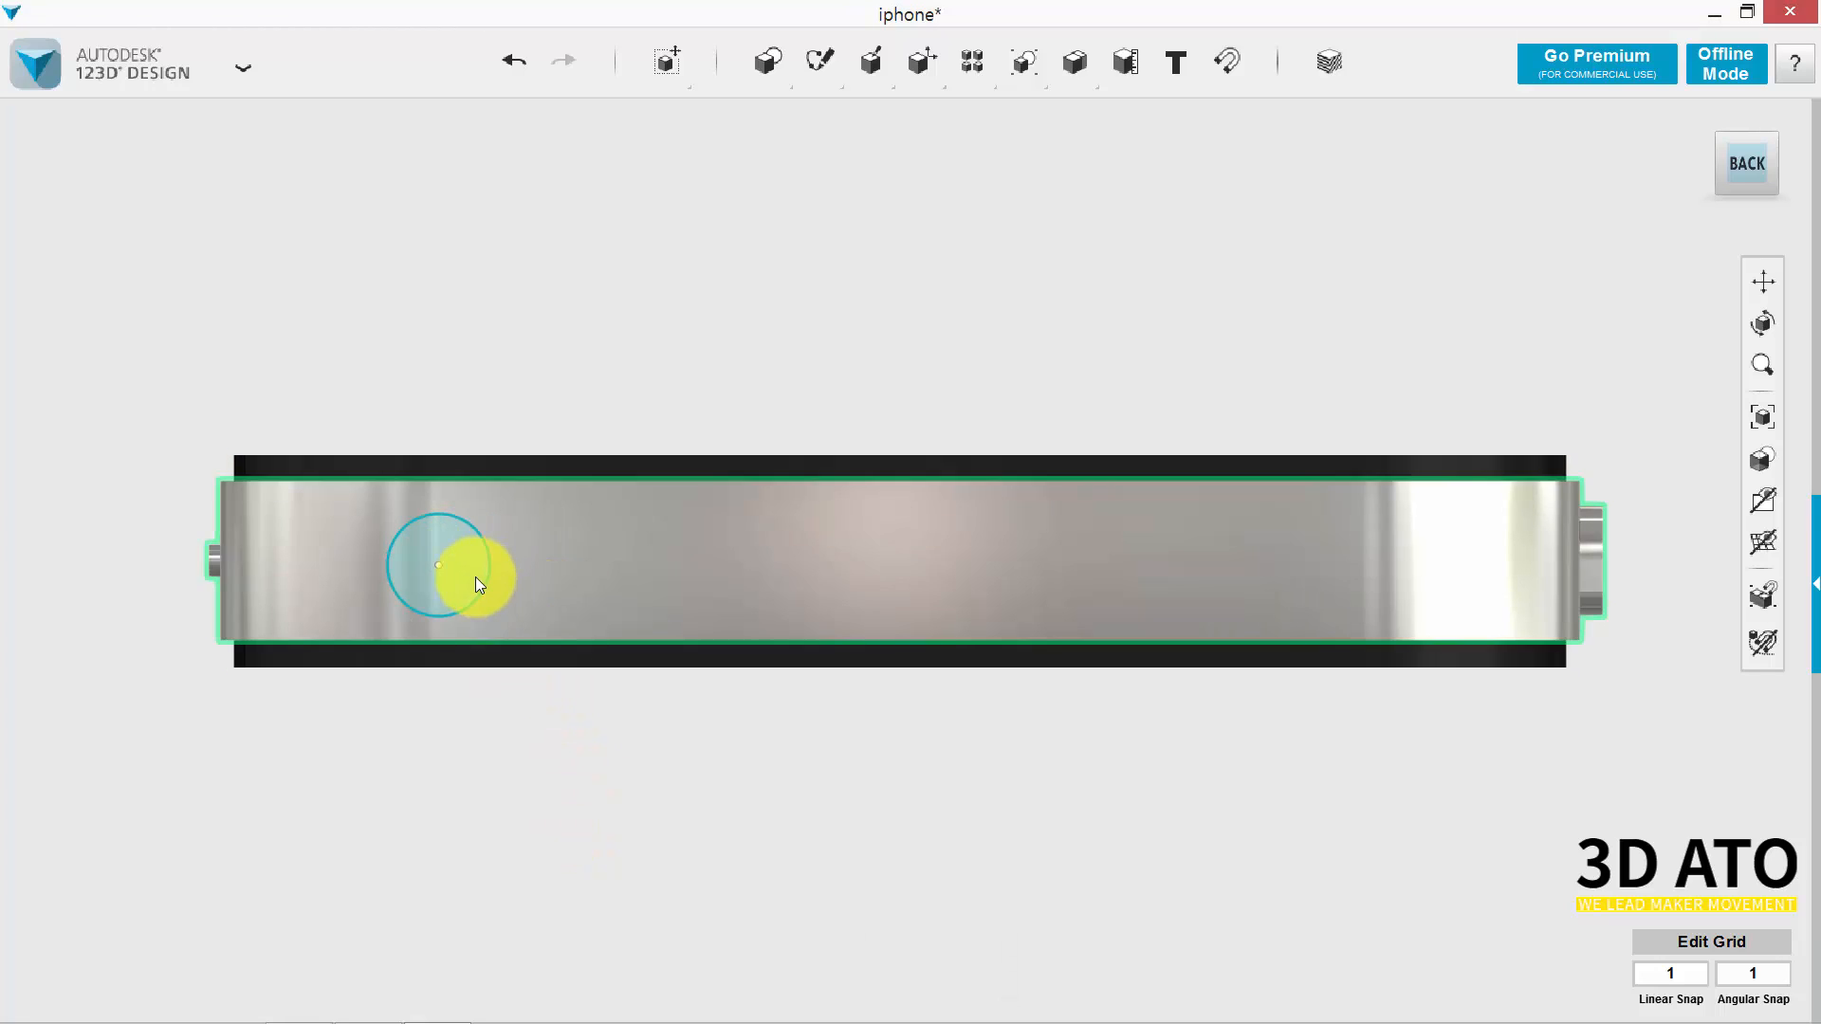
Move the circle 3 mm along the back edge toward the middle of the phone.
click(458, 571)
key(ctrl+t)
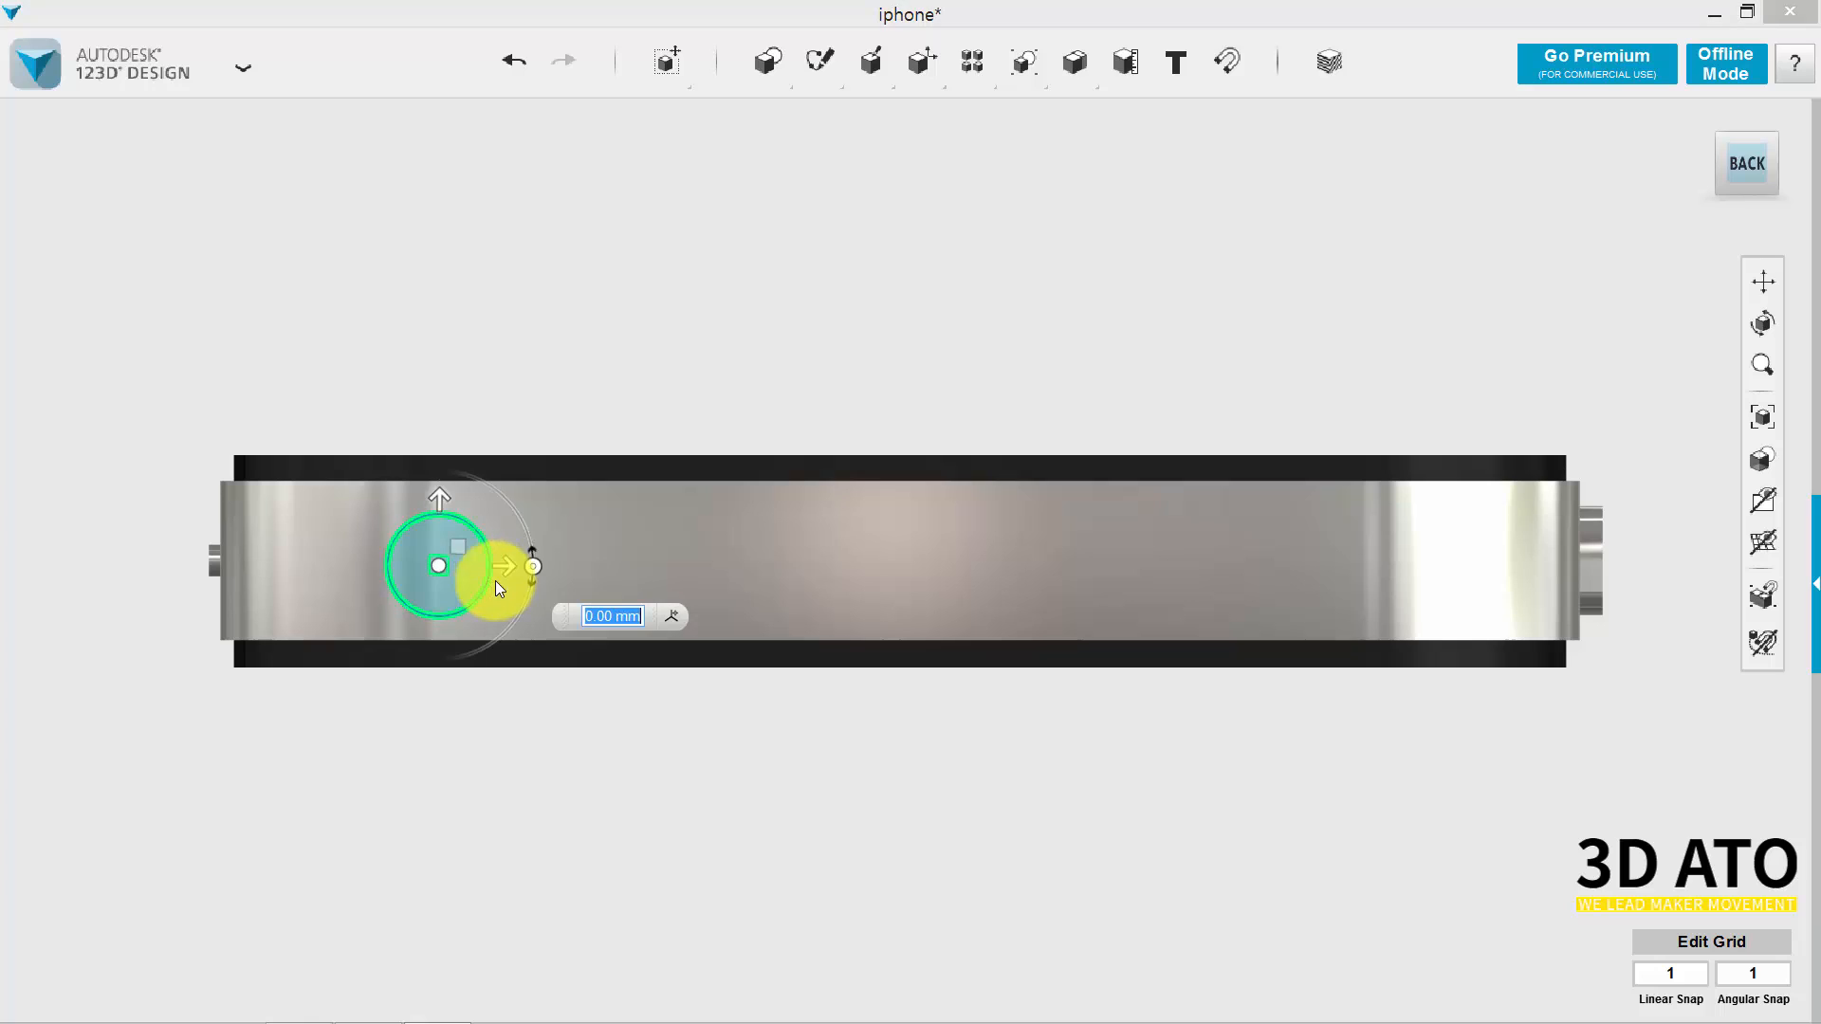
drag(508, 567, 573, 571)
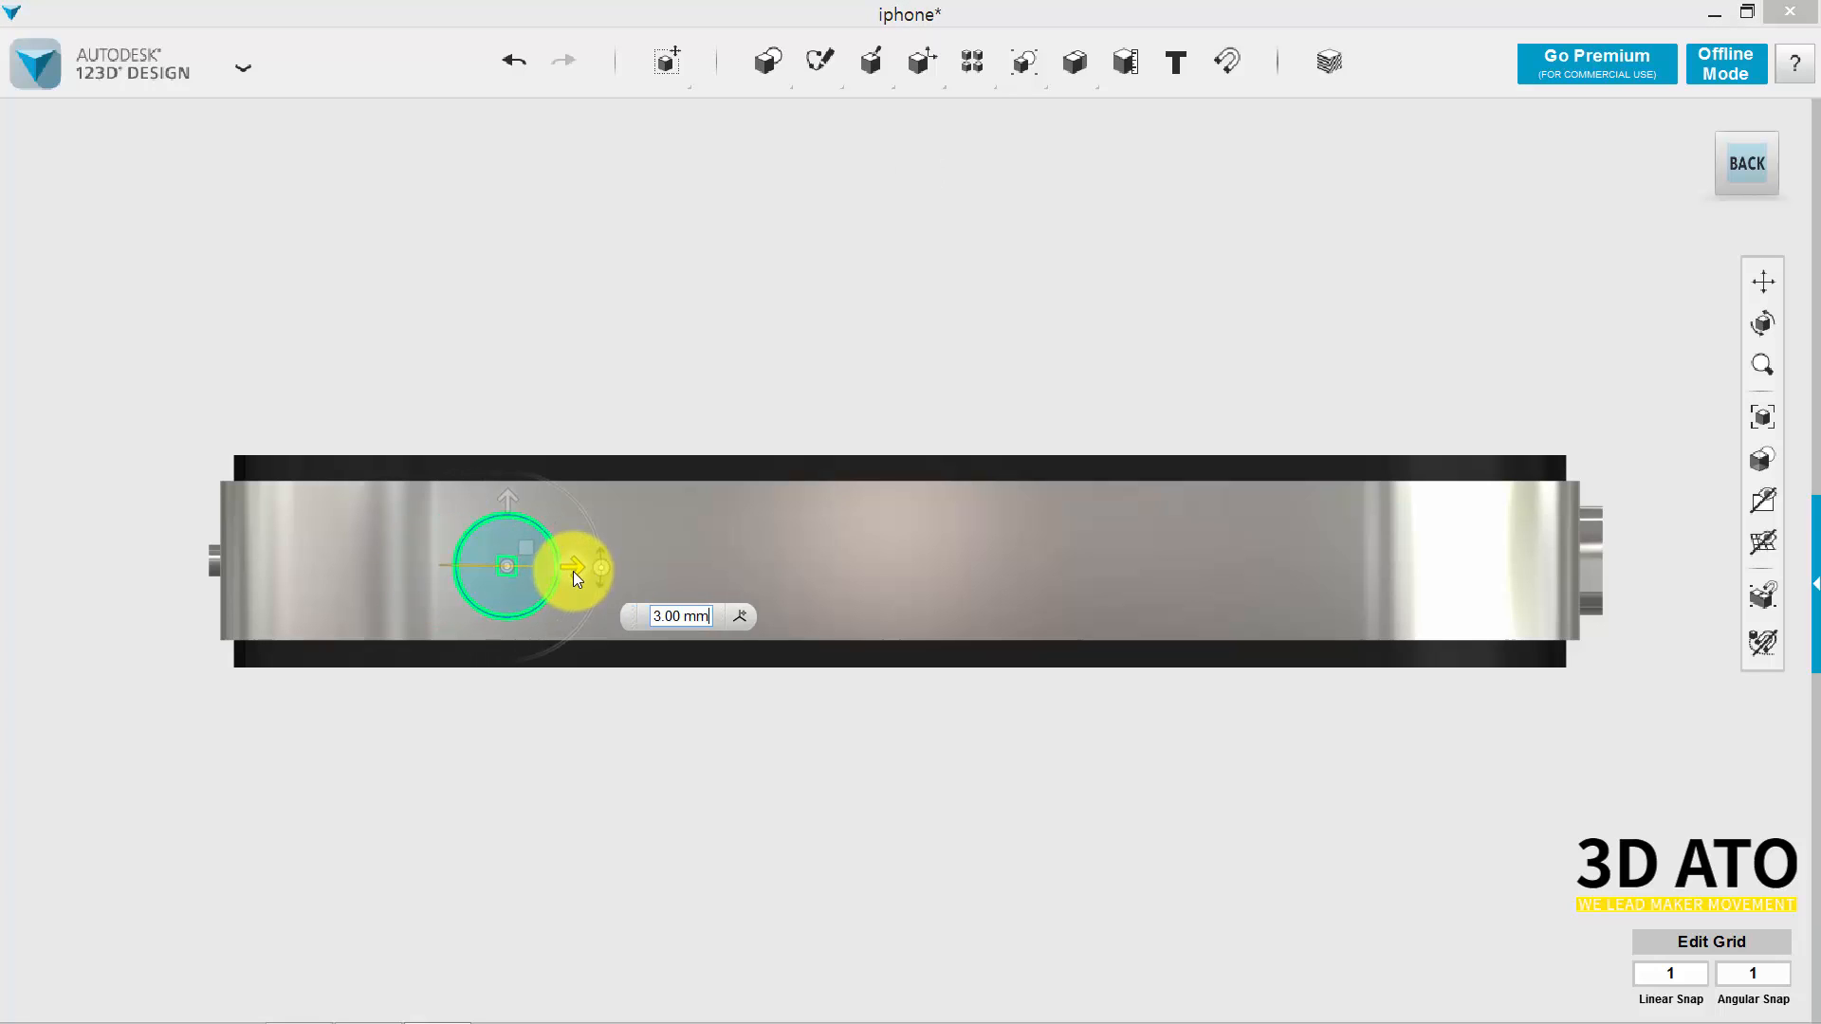
click(670, 806)
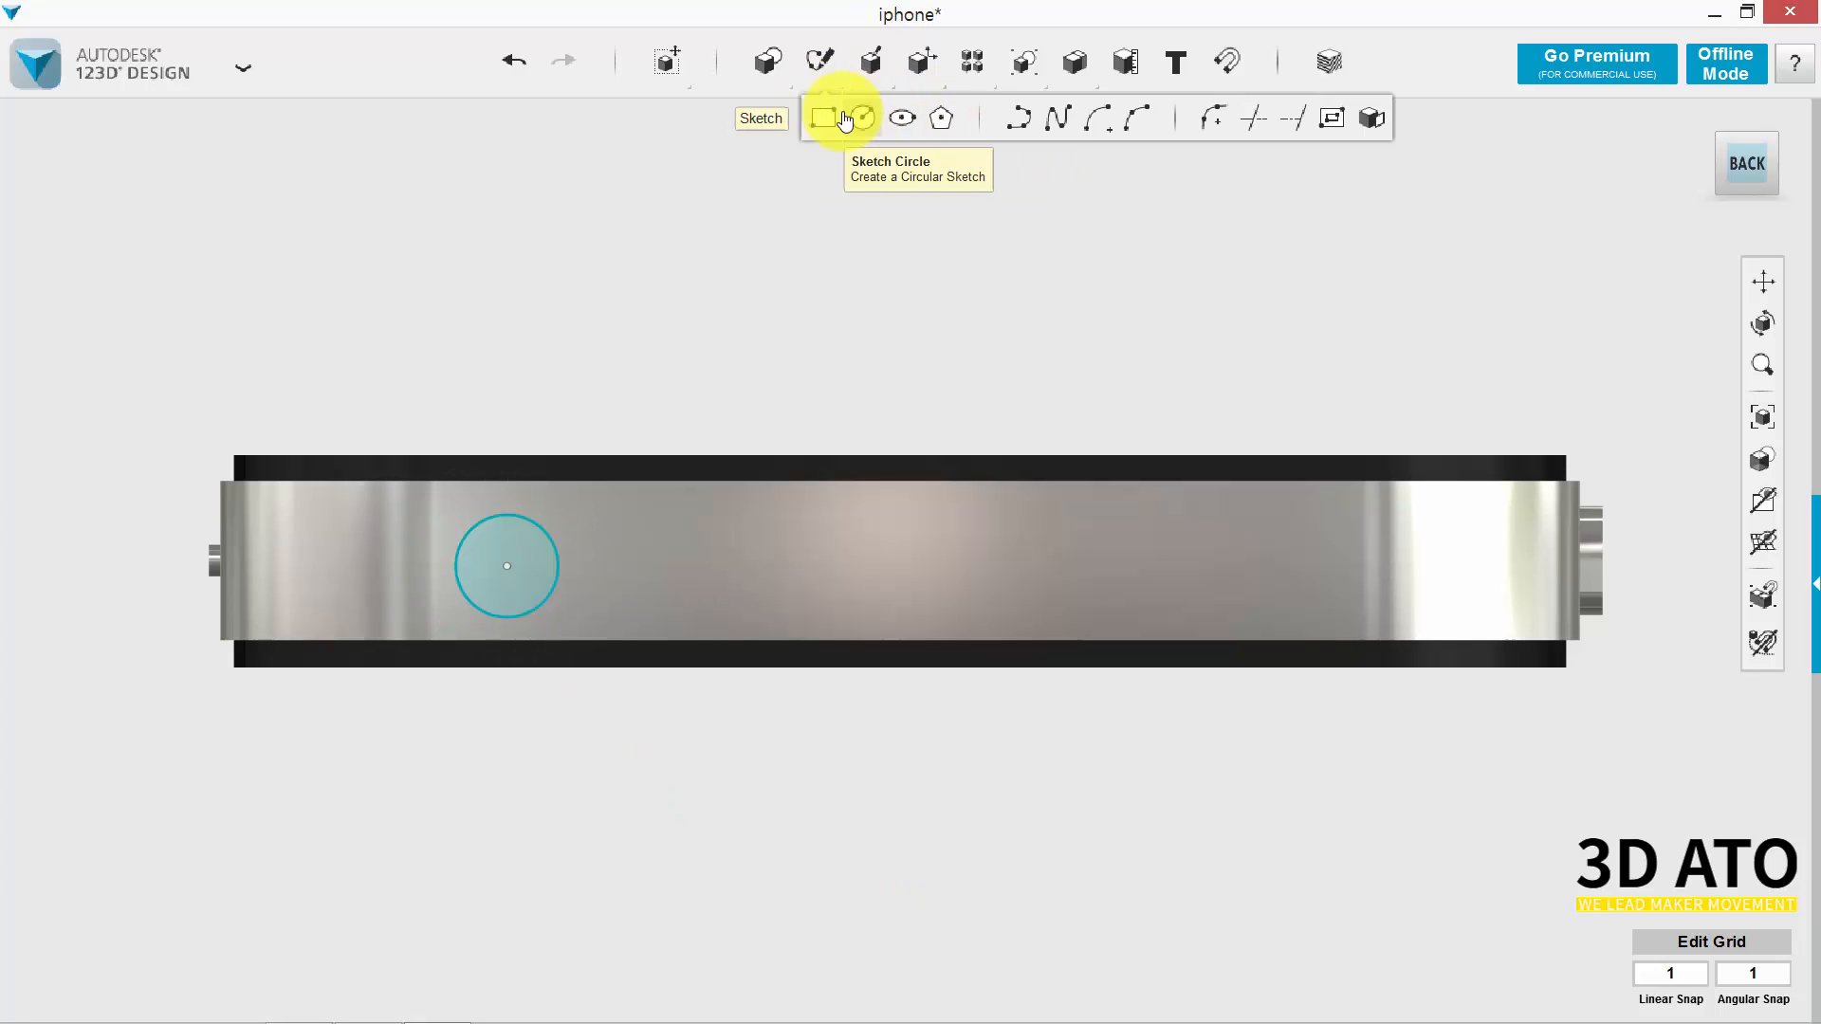
Place a rectangle of length 3 mm and width 9.9 mm at the opposite end of the phone's back edge from the circle.
mouse_move(769, 62)
click(1161, 119)
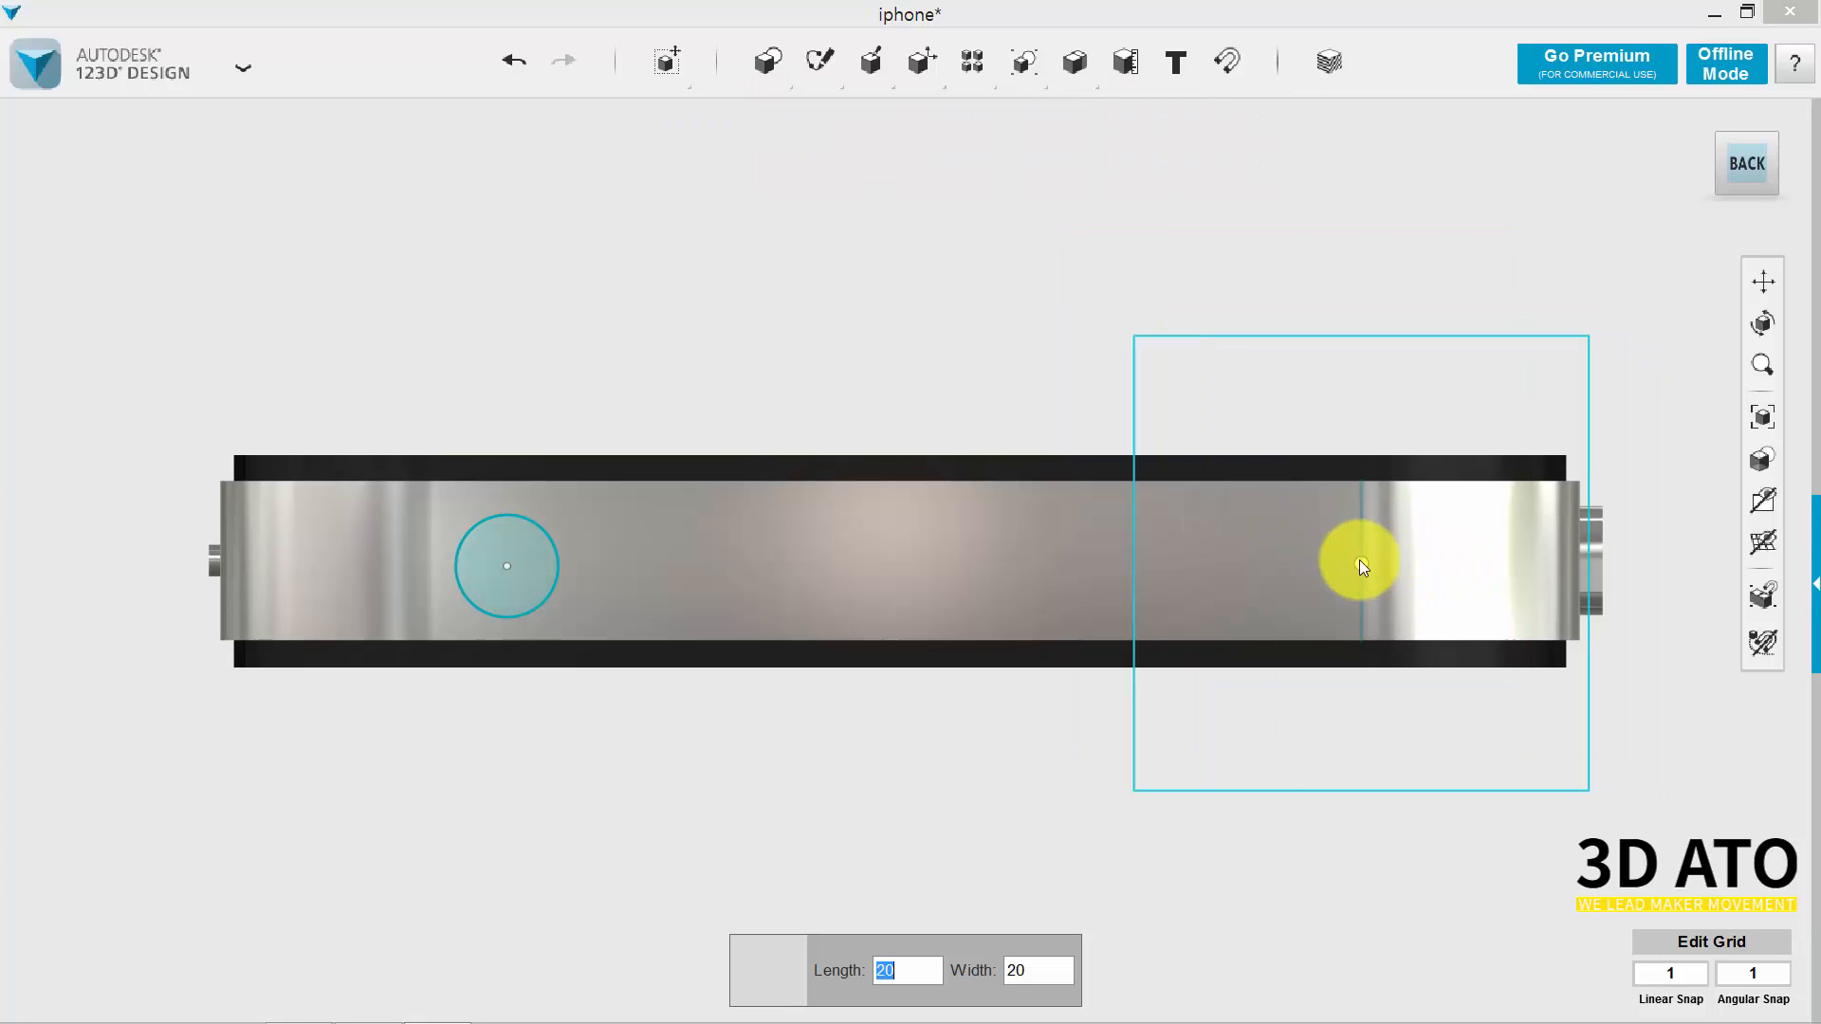
text(3)
key(Tab)
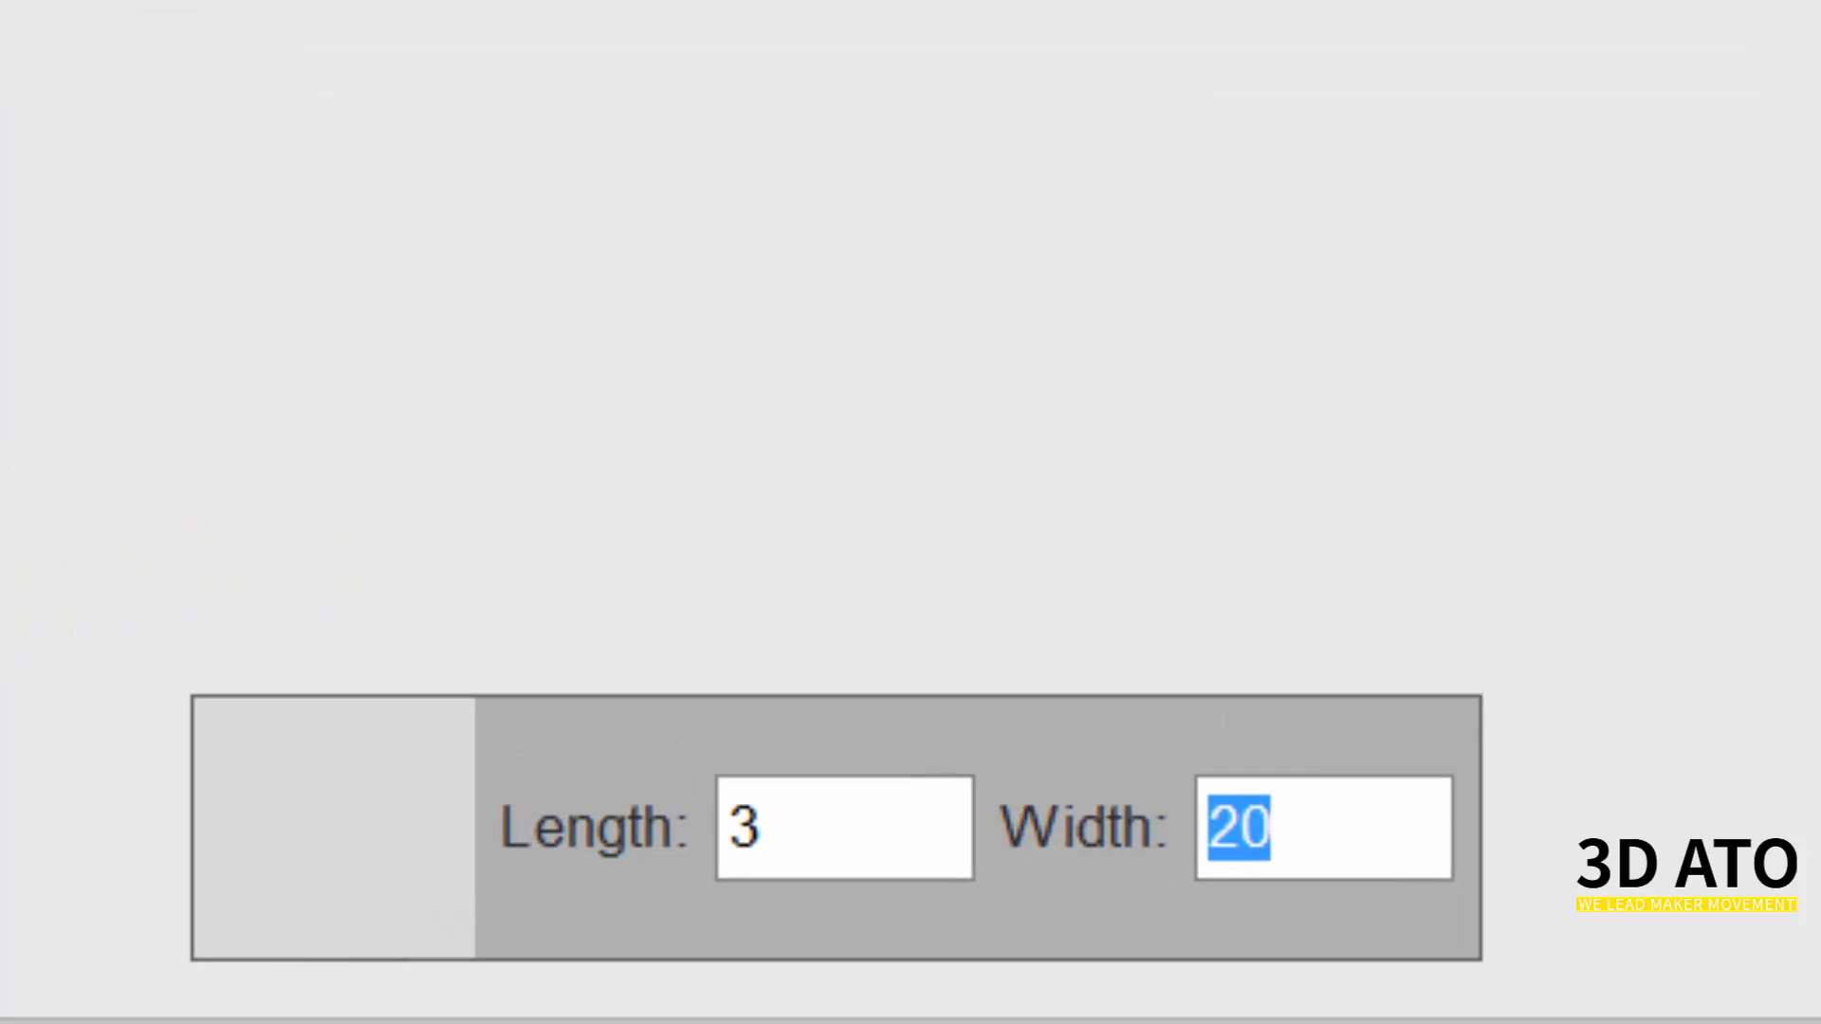
text(0.)
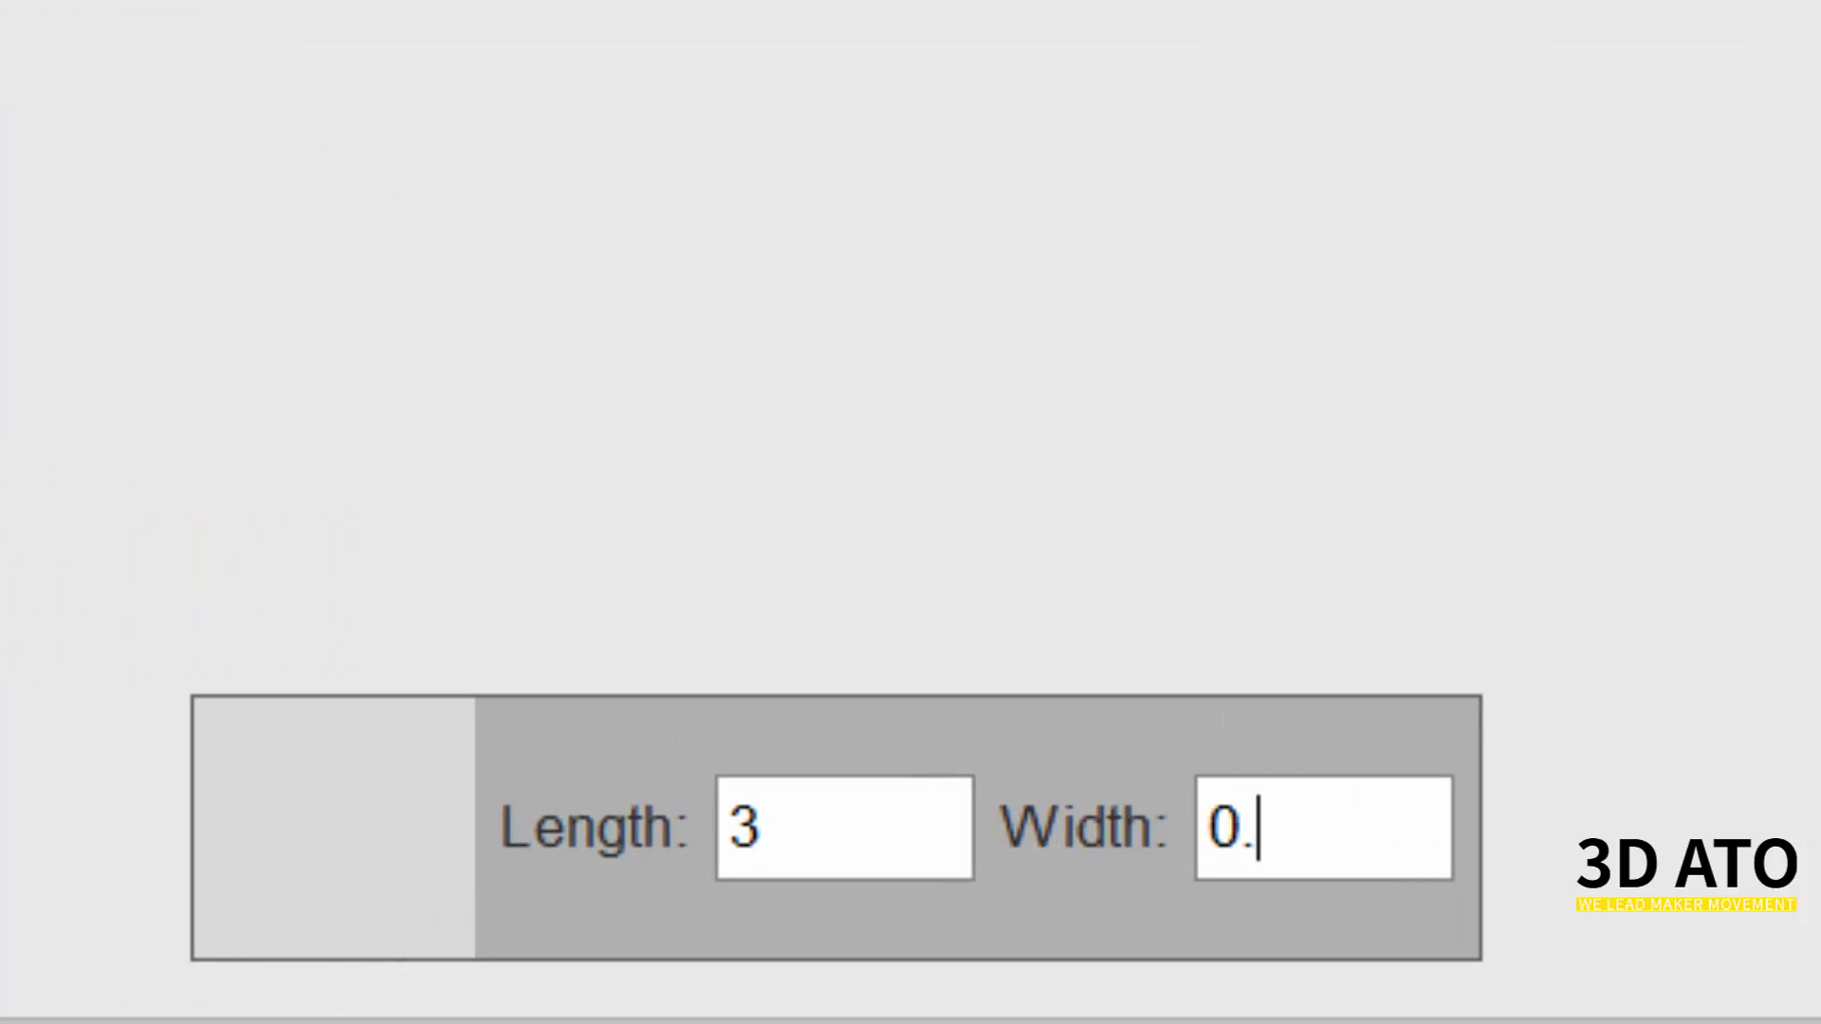
key(BackSpace)
key(BackSpace)
text(9.)
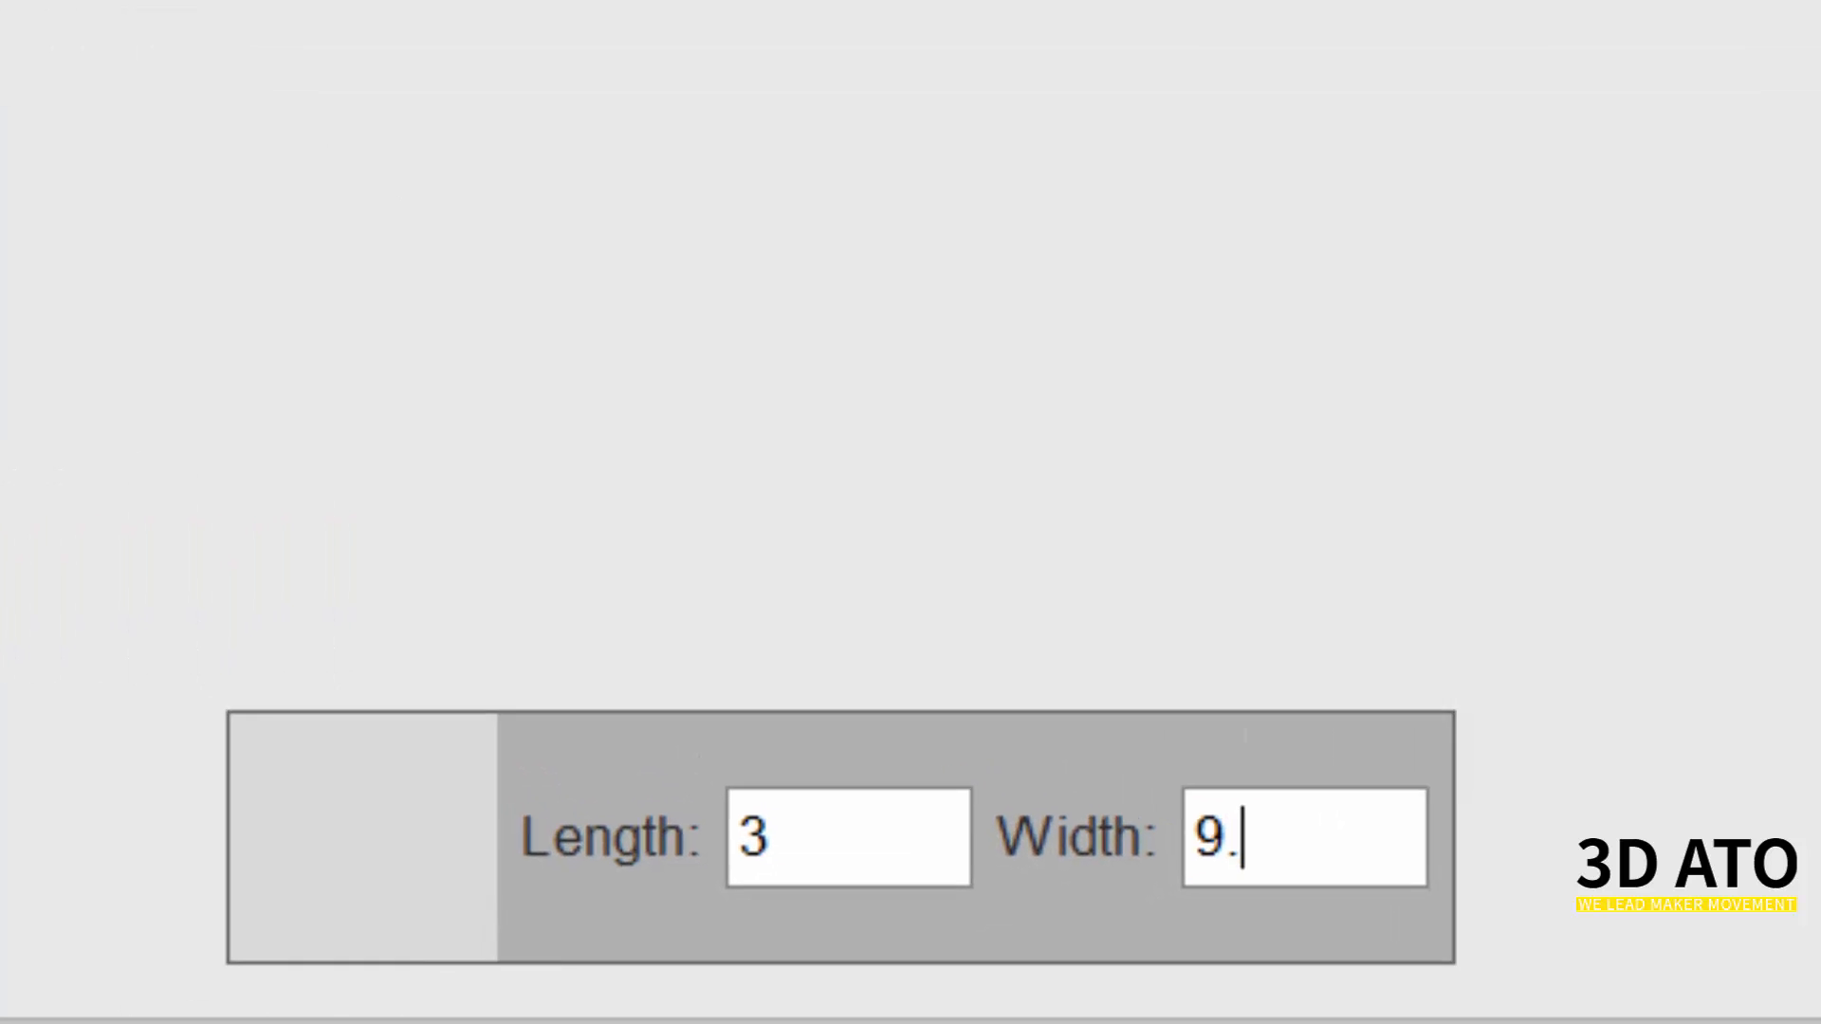
text(9)
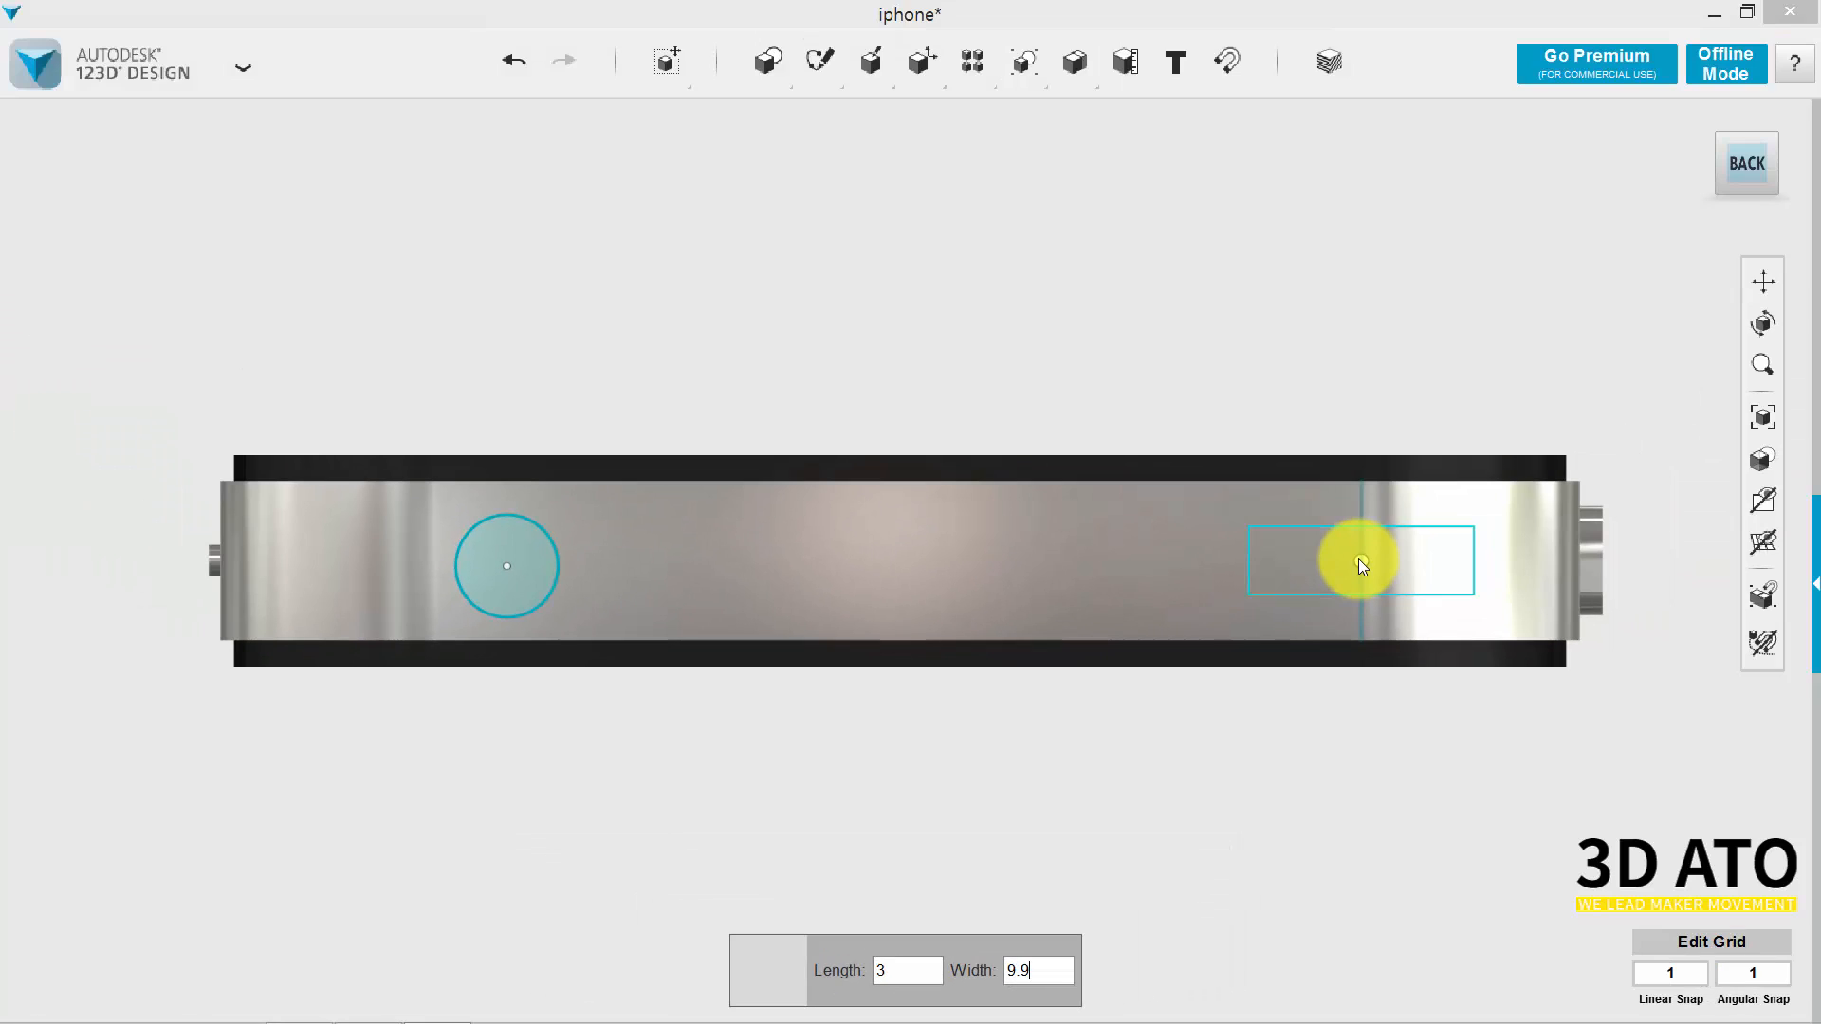
click(1358, 560)
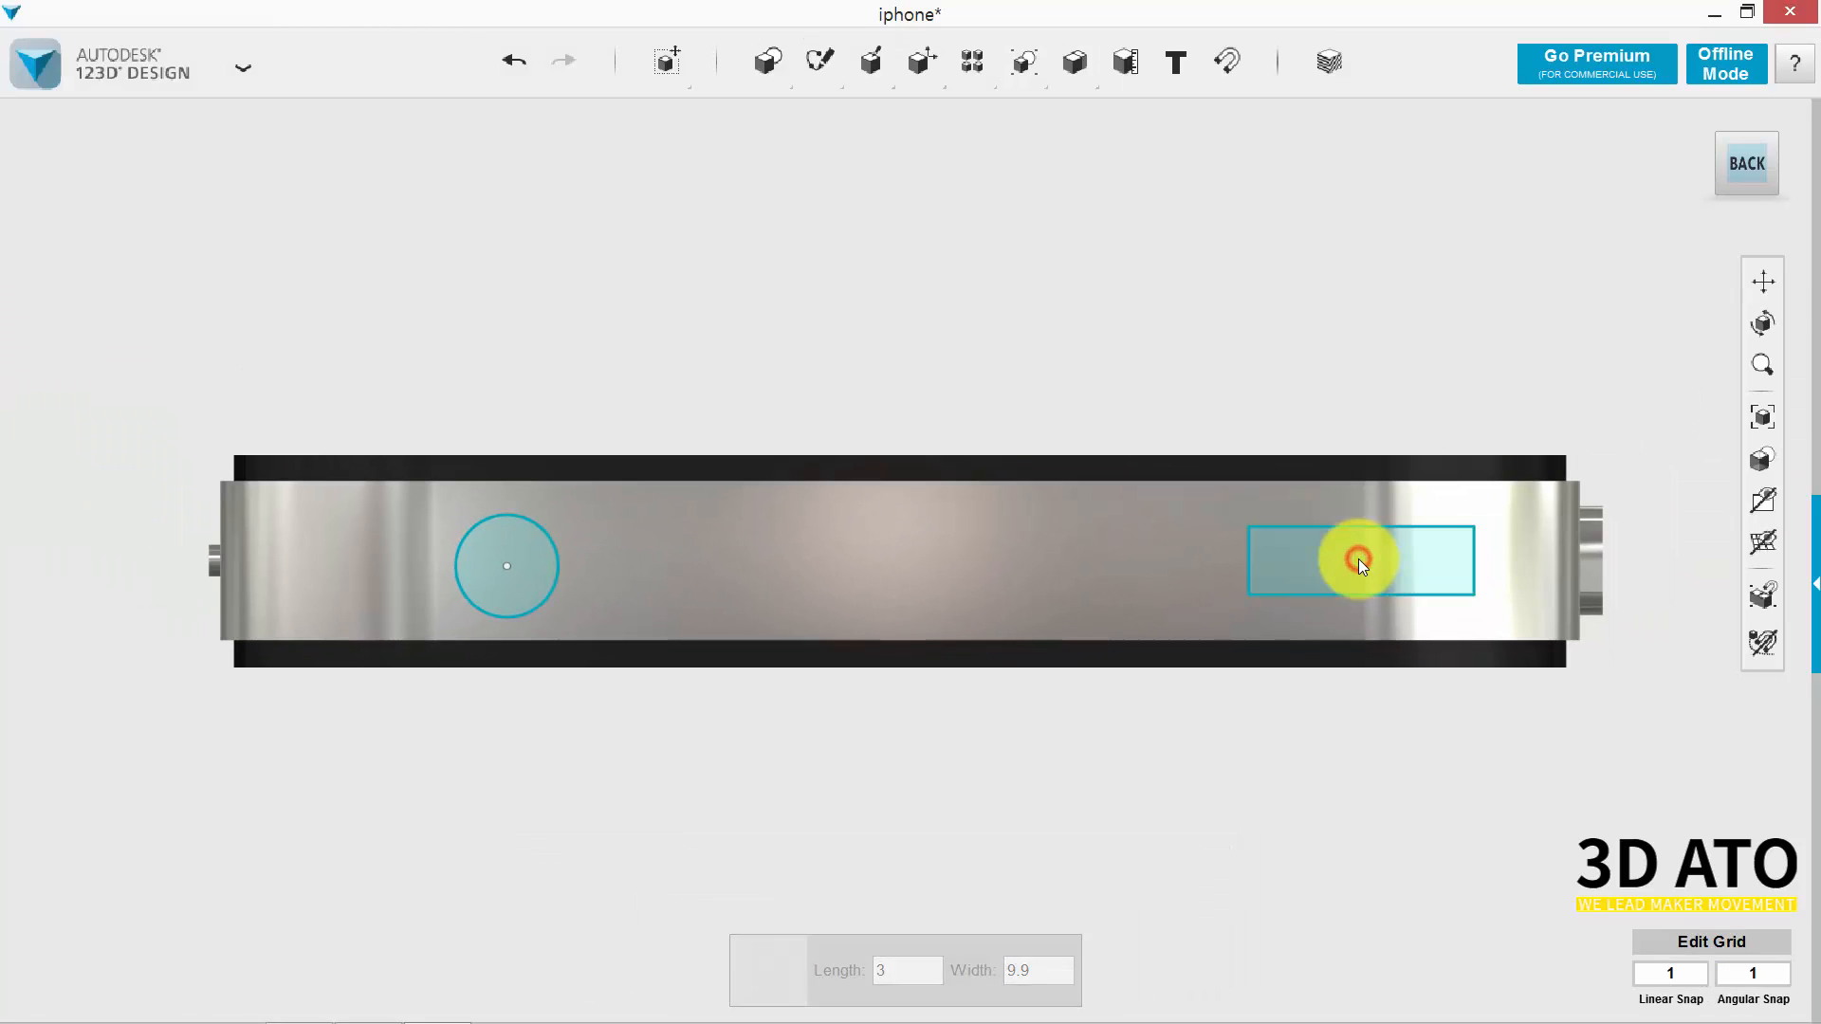
Move the rectangle 6 mm along the back edge toward the middle of the phone.
click(1415, 566)
key(ctrl+t)
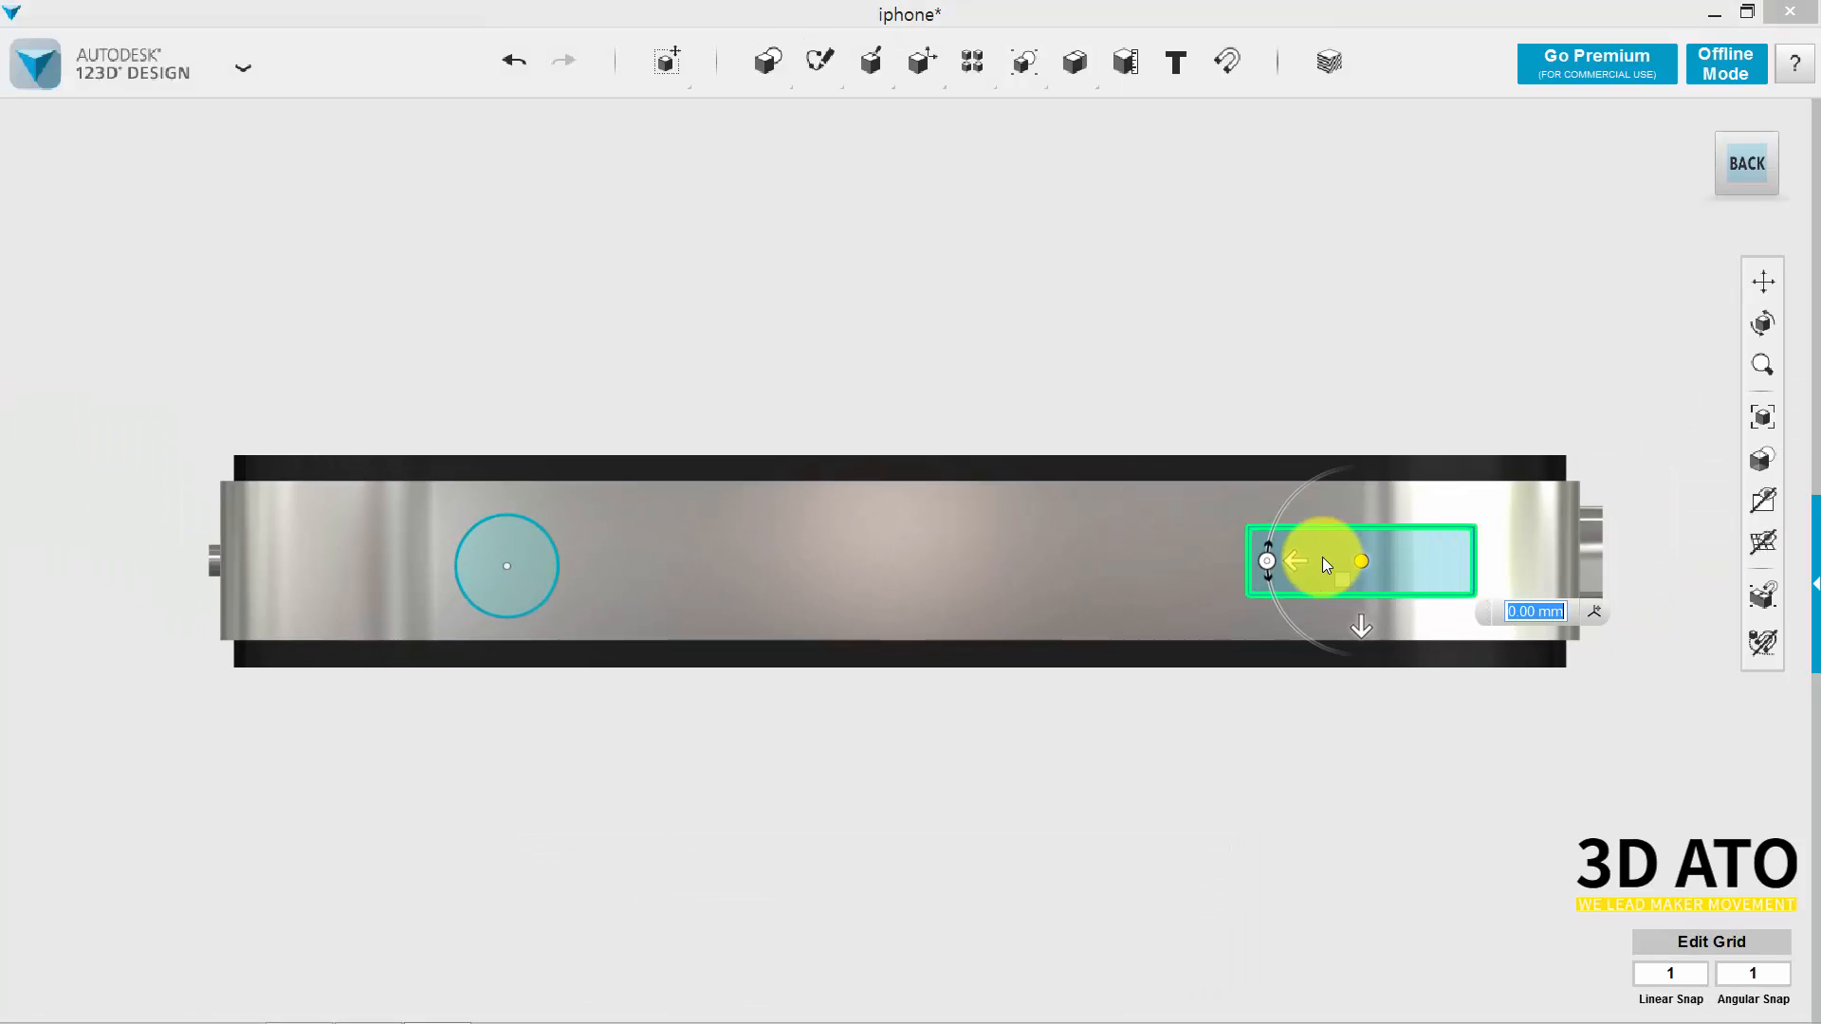
drag(1305, 560, 1167, 557)
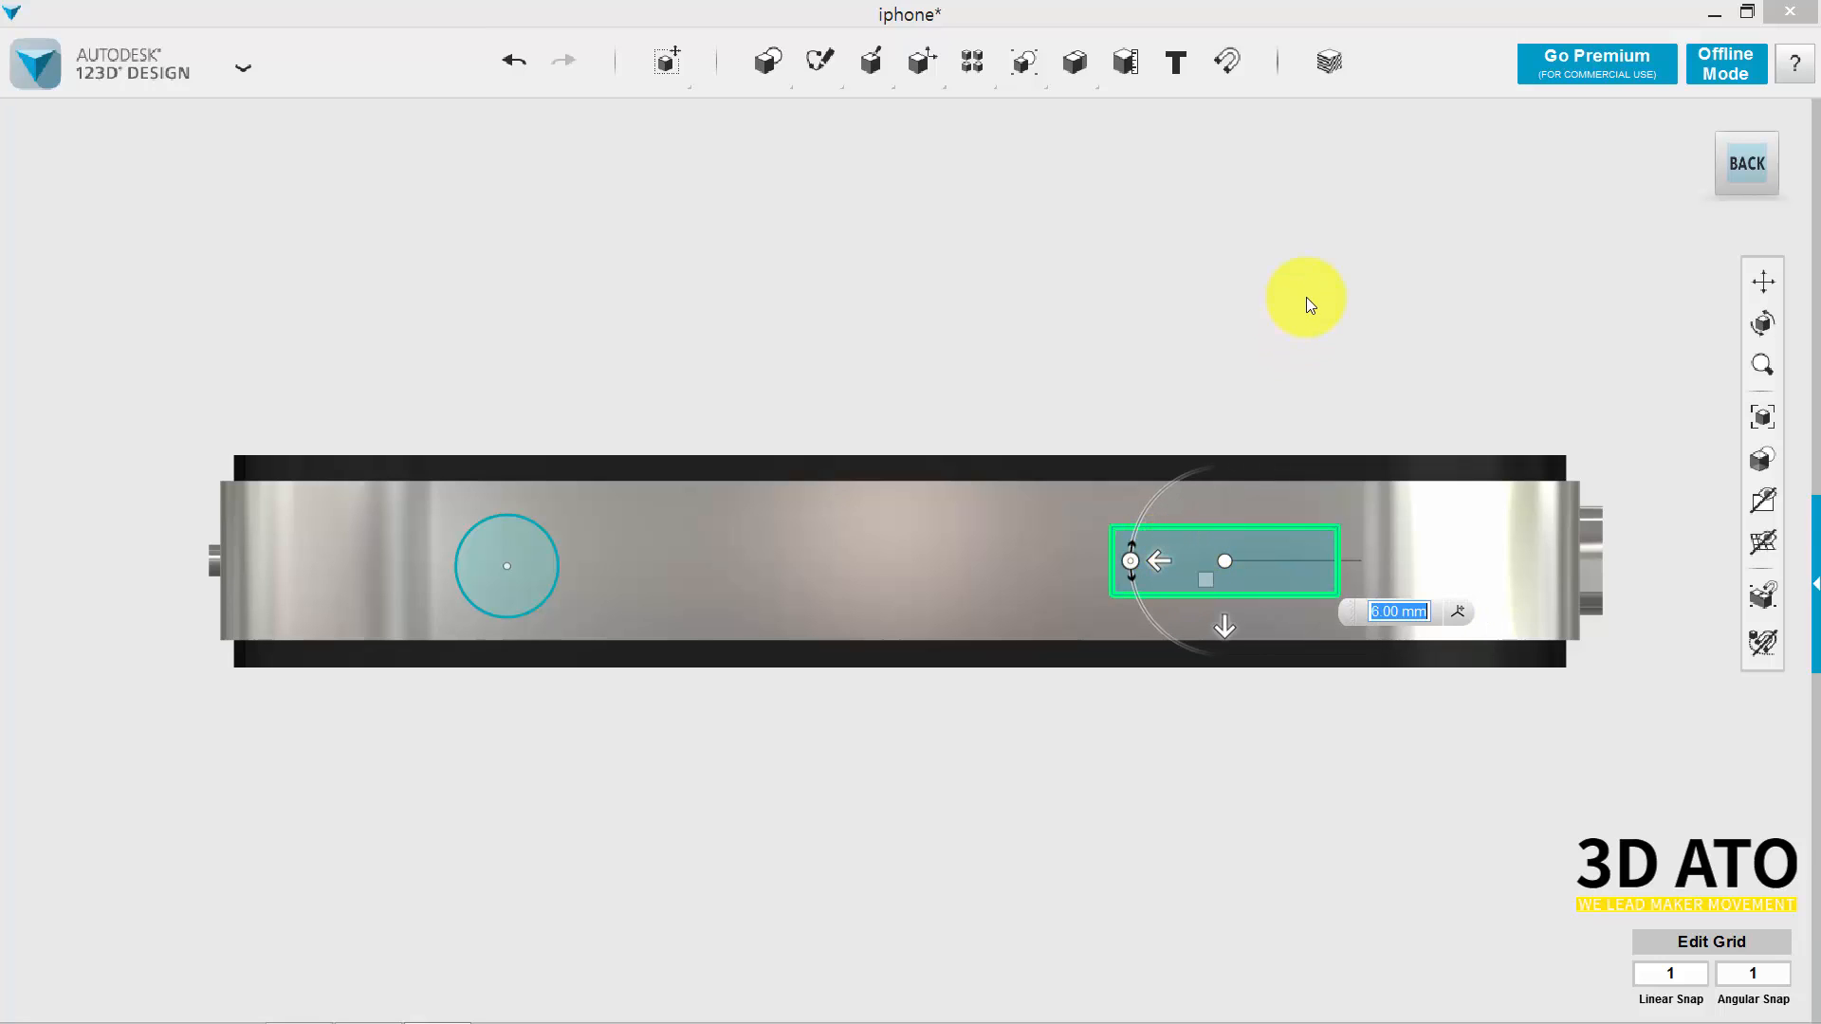
Cut the circle 3 mm deep into the phone's back edge by extruding it to make a round hole.
click(1306, 298)
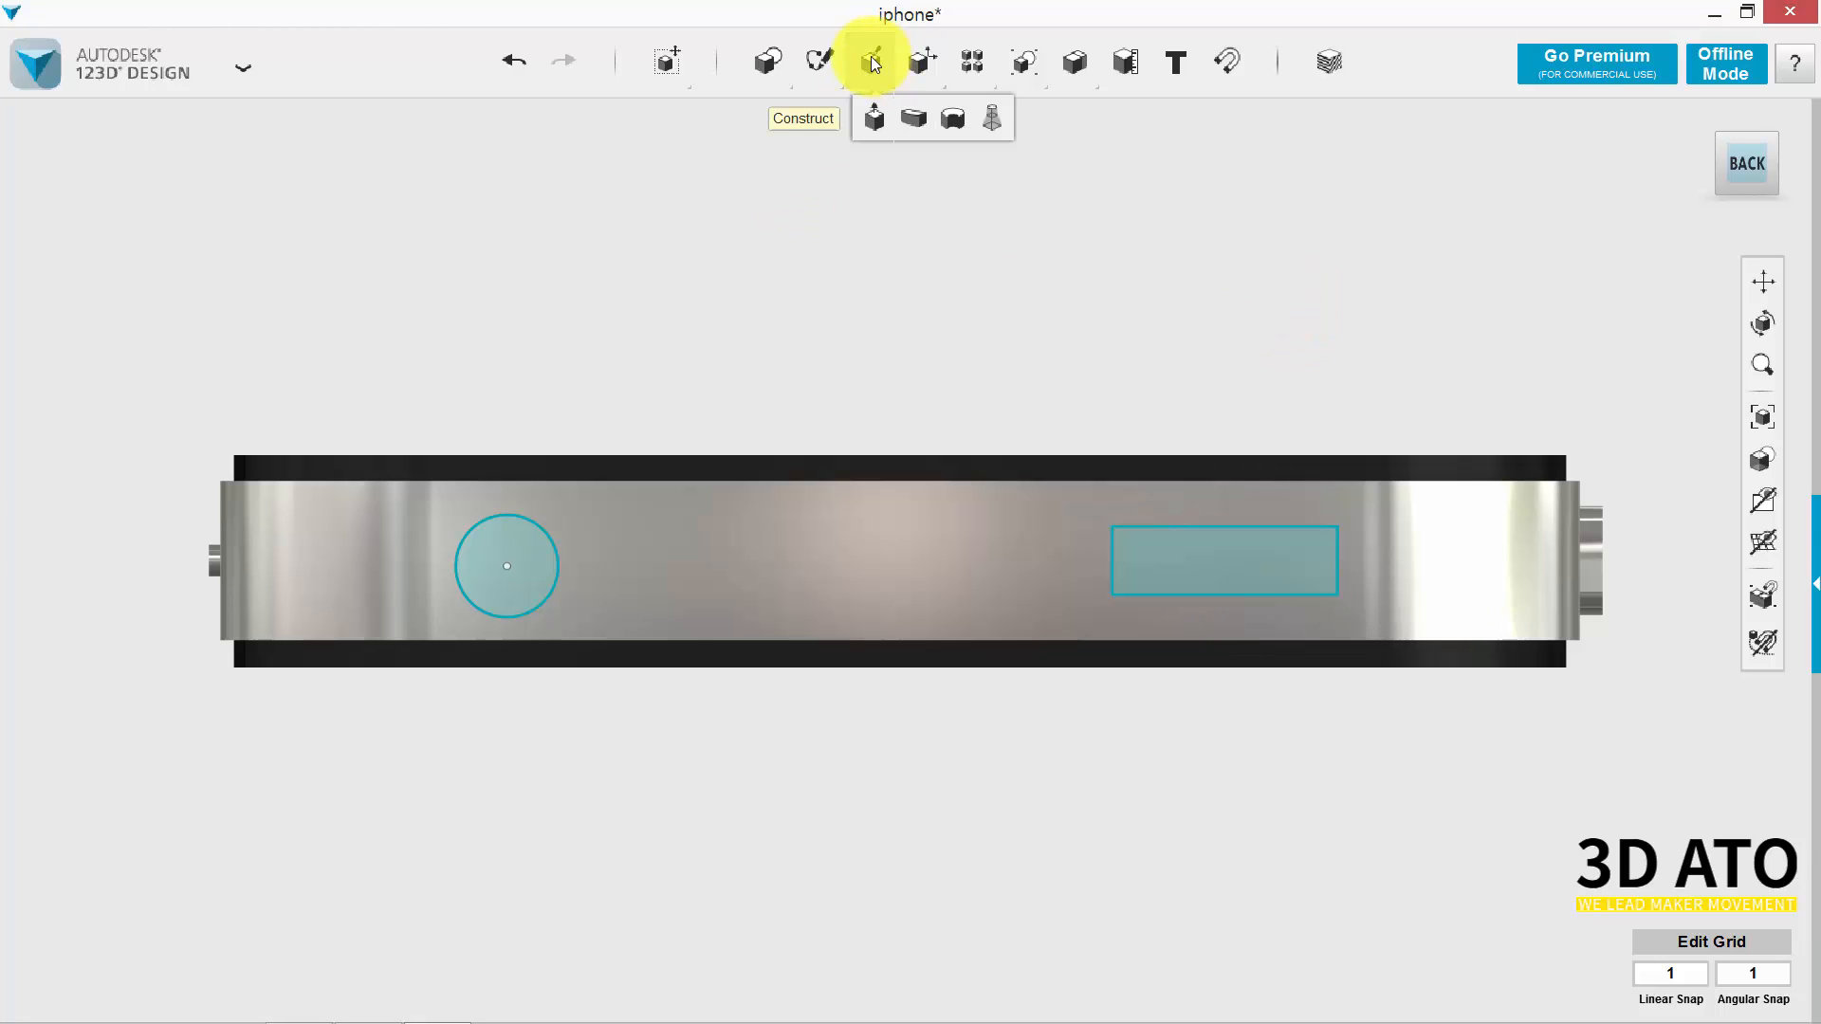
click(872, 109)
click(528, 558)
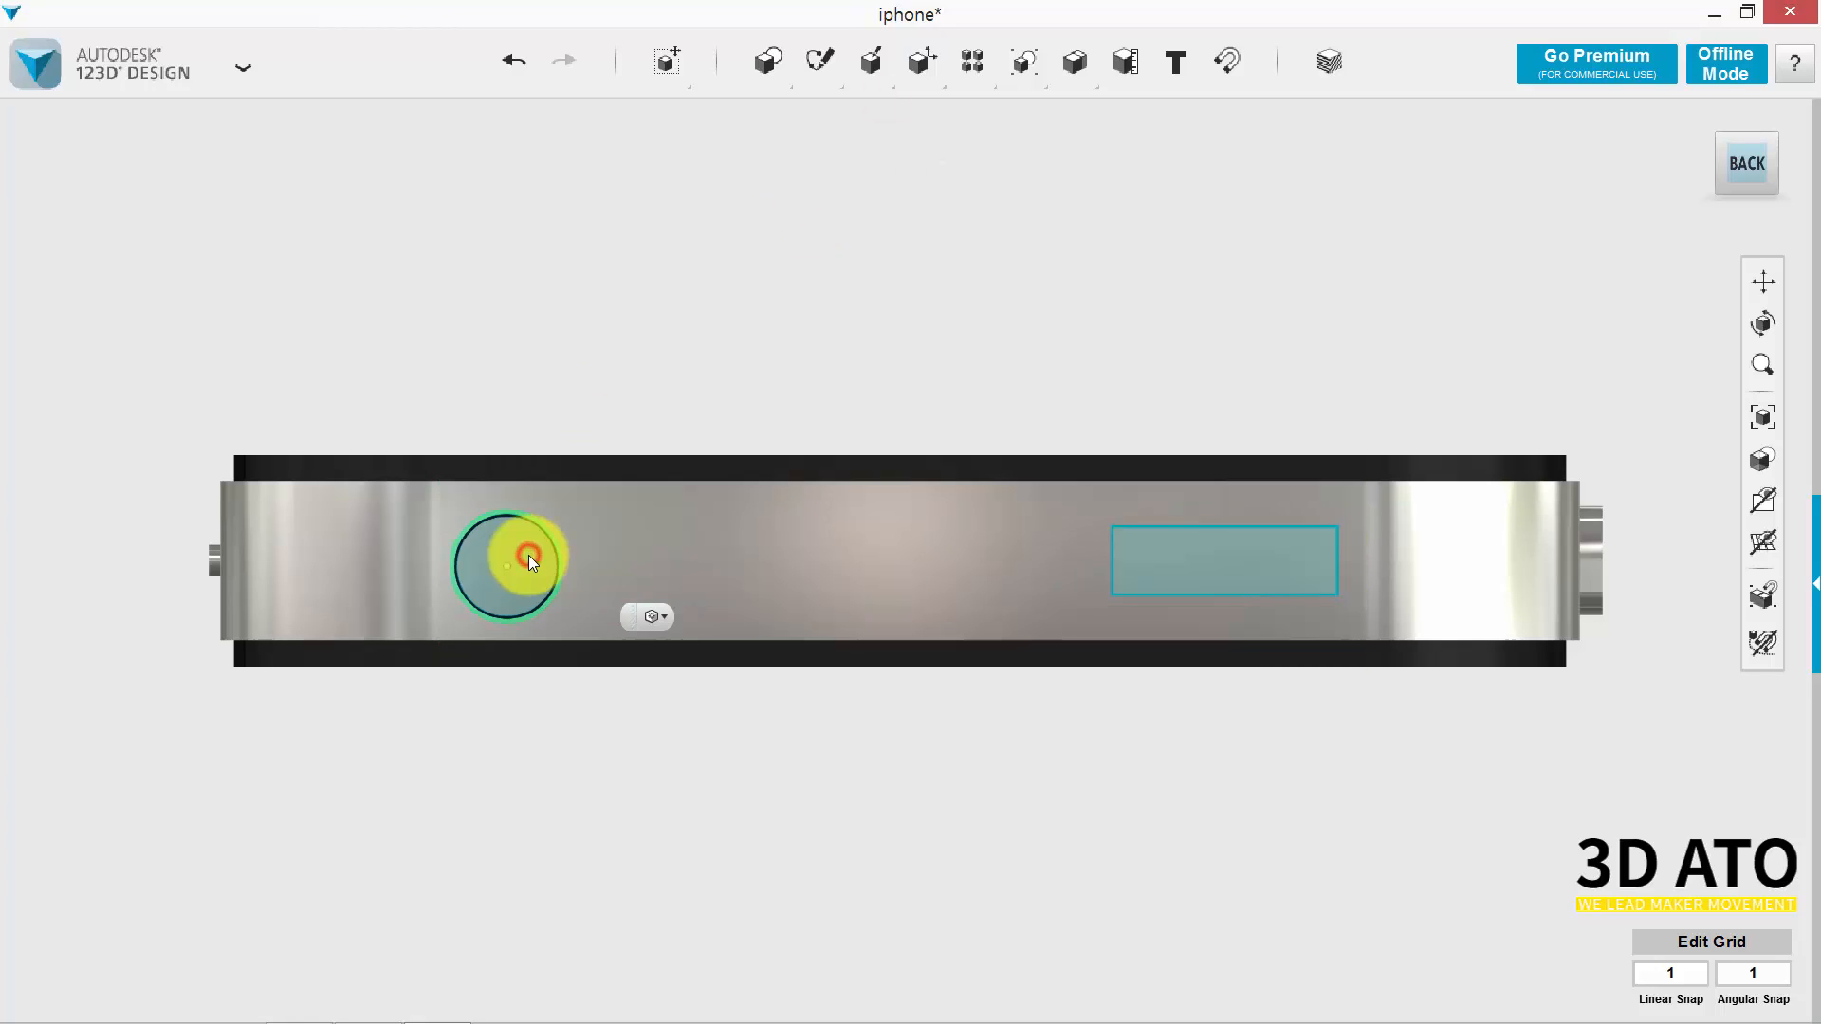
text(-1)
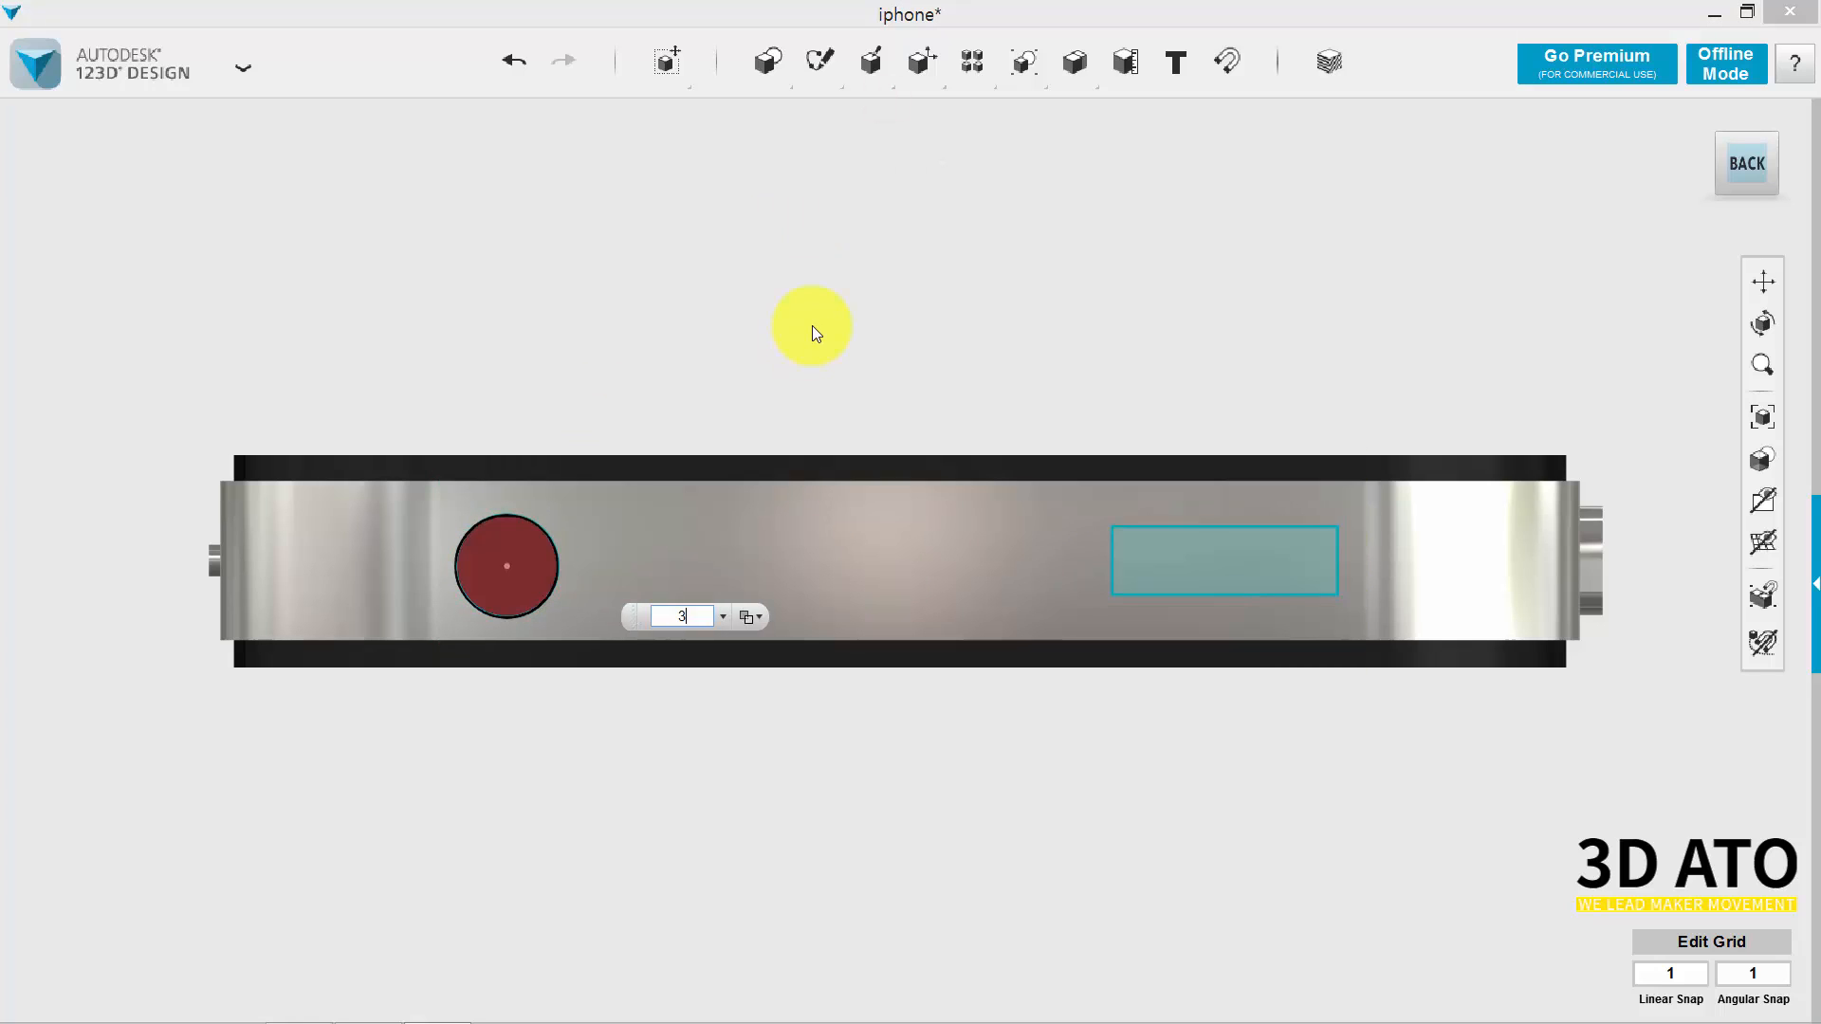
key(Return)
Extrude the rectangle on the phone's back edge by -3 mm to form a protruding button.
click(871, 112)
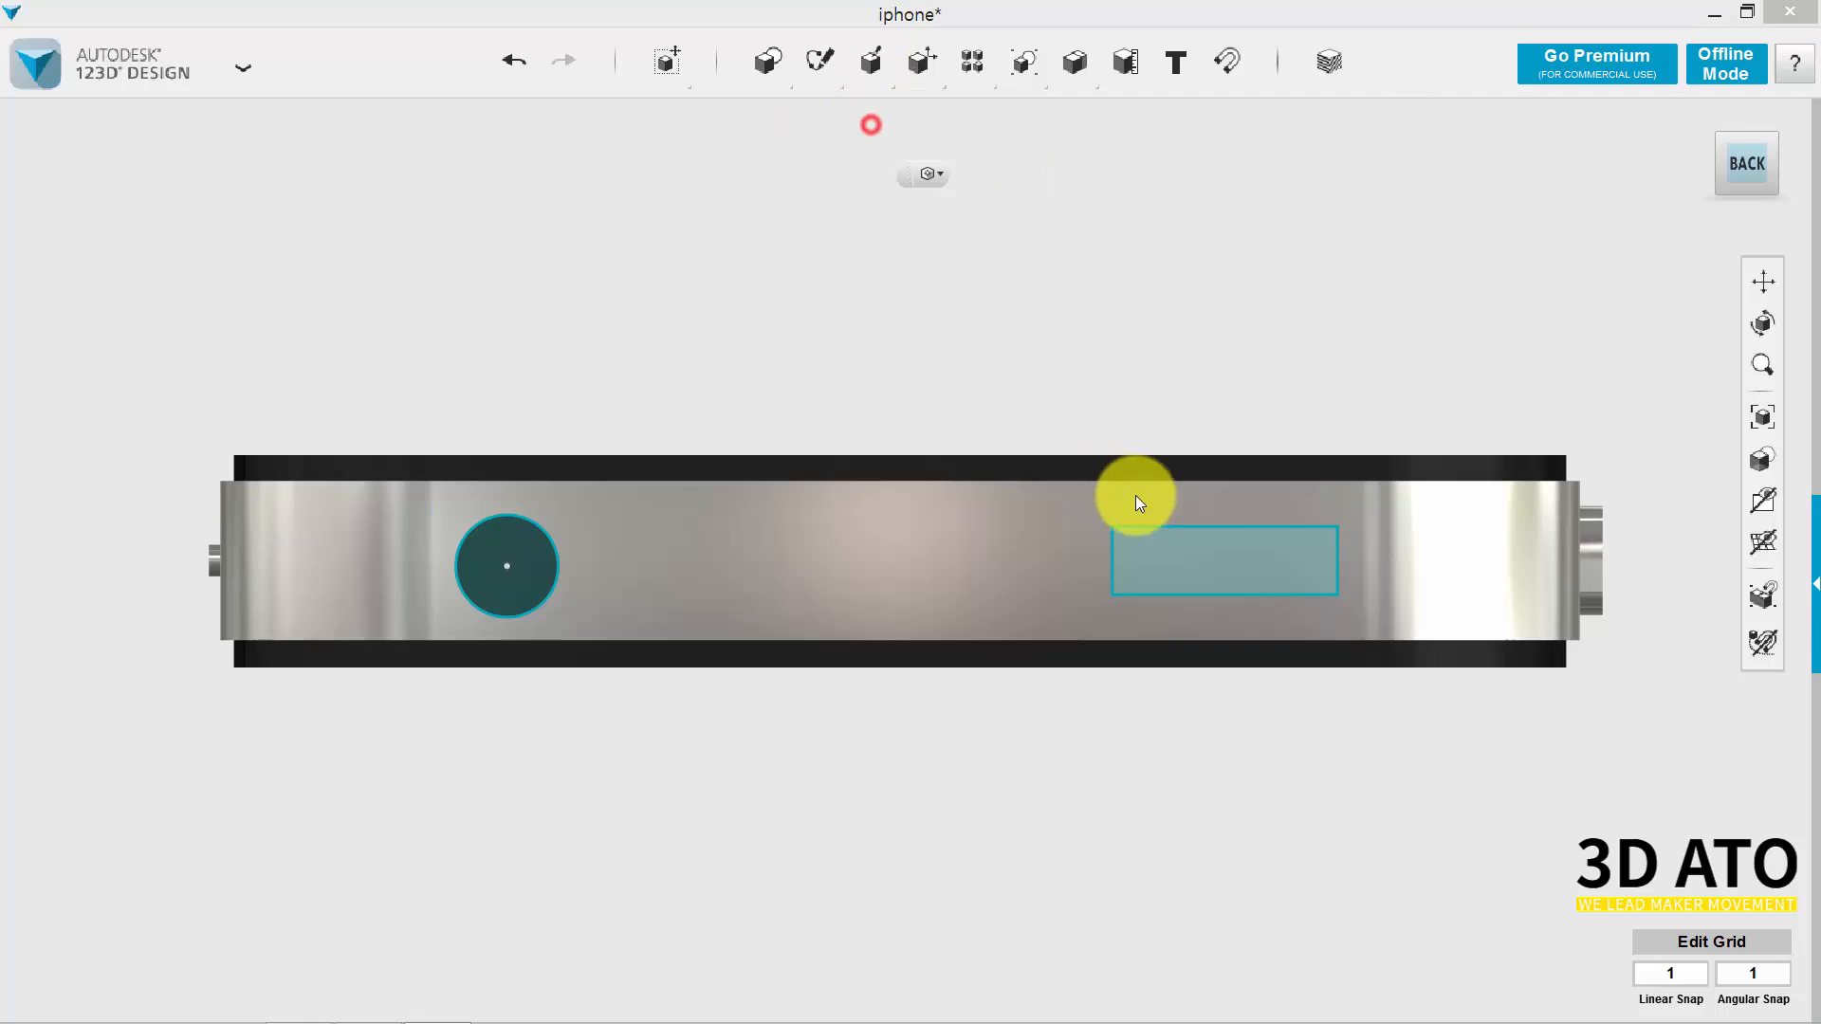
click(1159, 539)
text(-3)
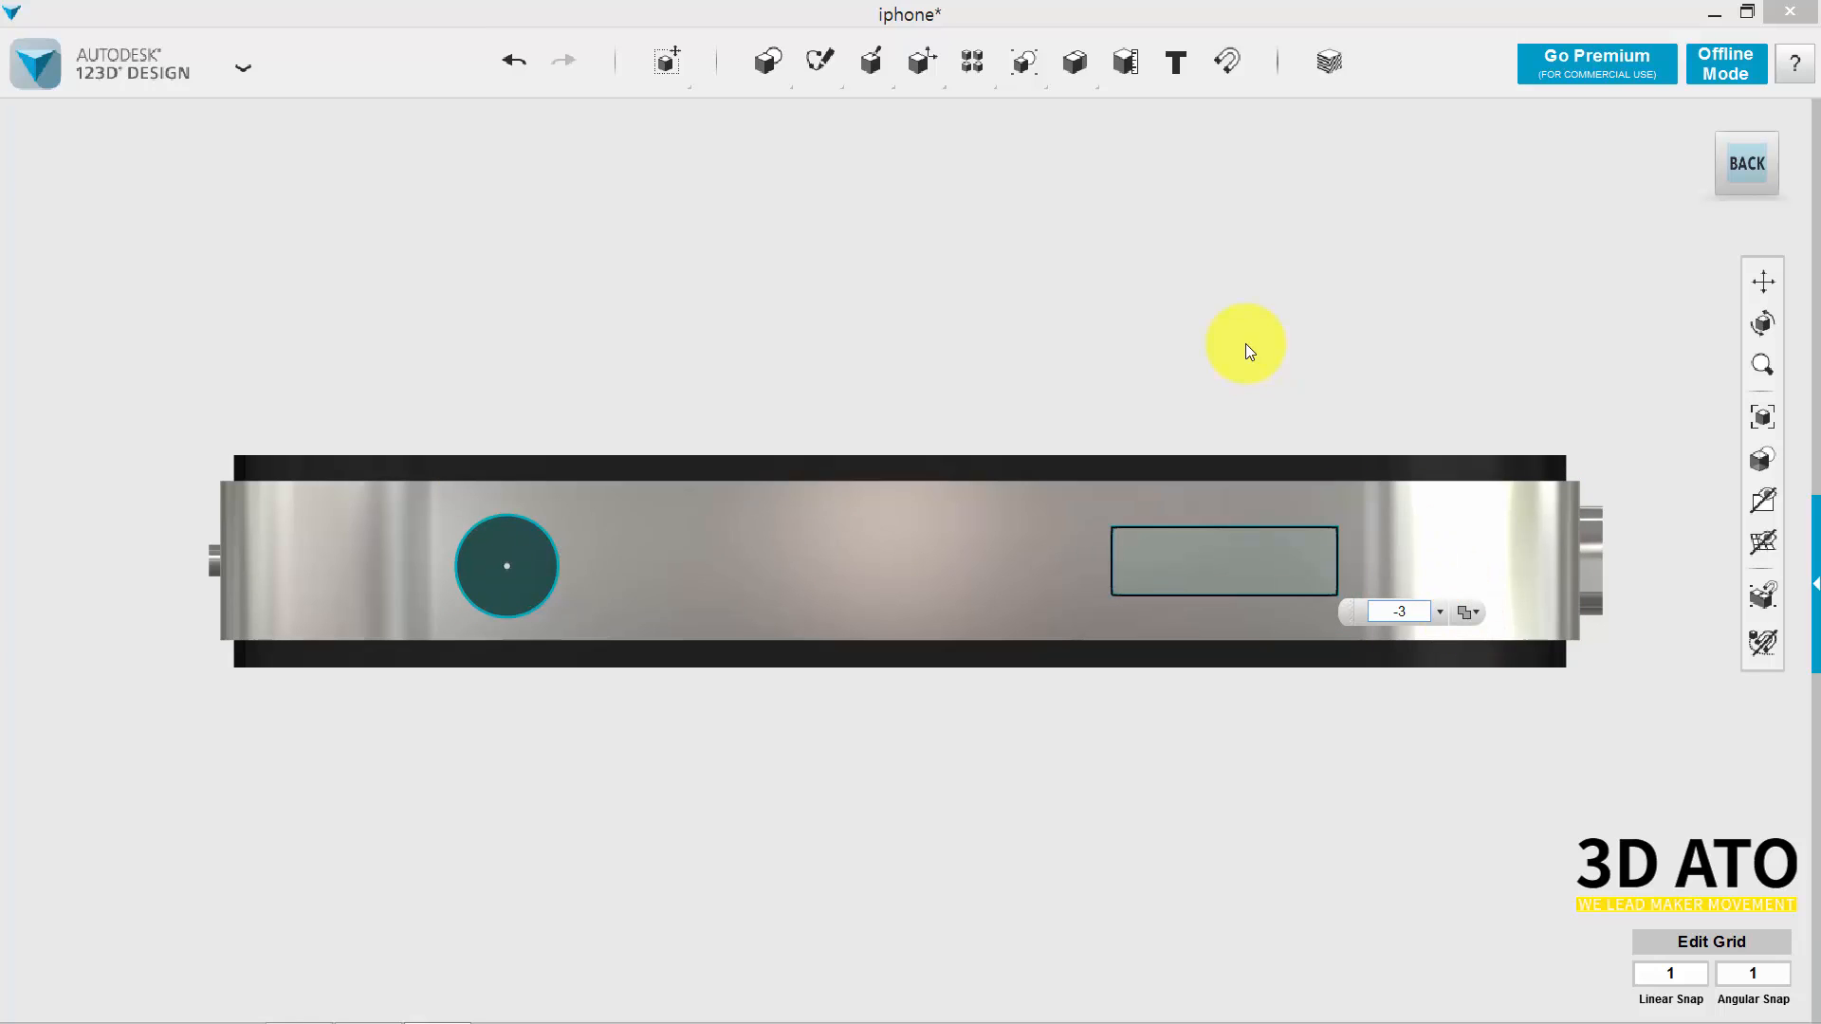
key(Return)
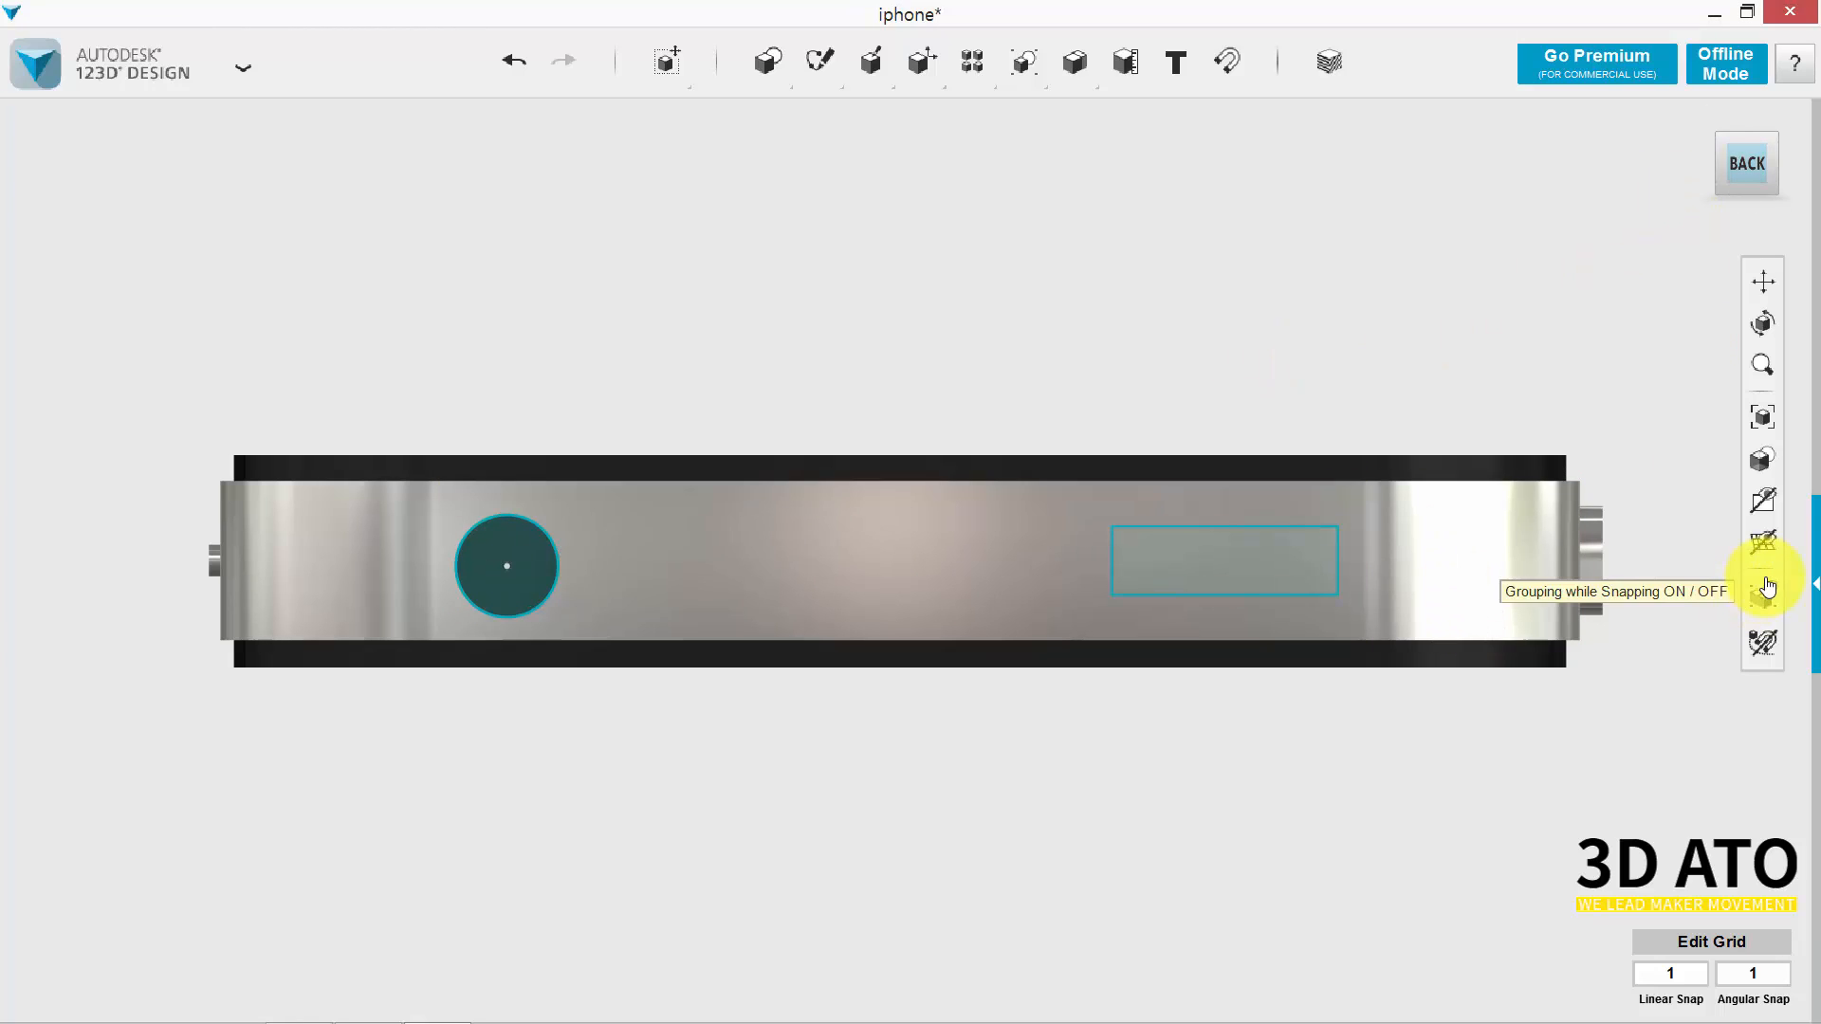
Chamfer the four outer edges of the rectangular button on the back edge by 0.5 mm.
right_drag(1684, 595, 1384, 690)
right_drag(1266, 741, 1191, 638)
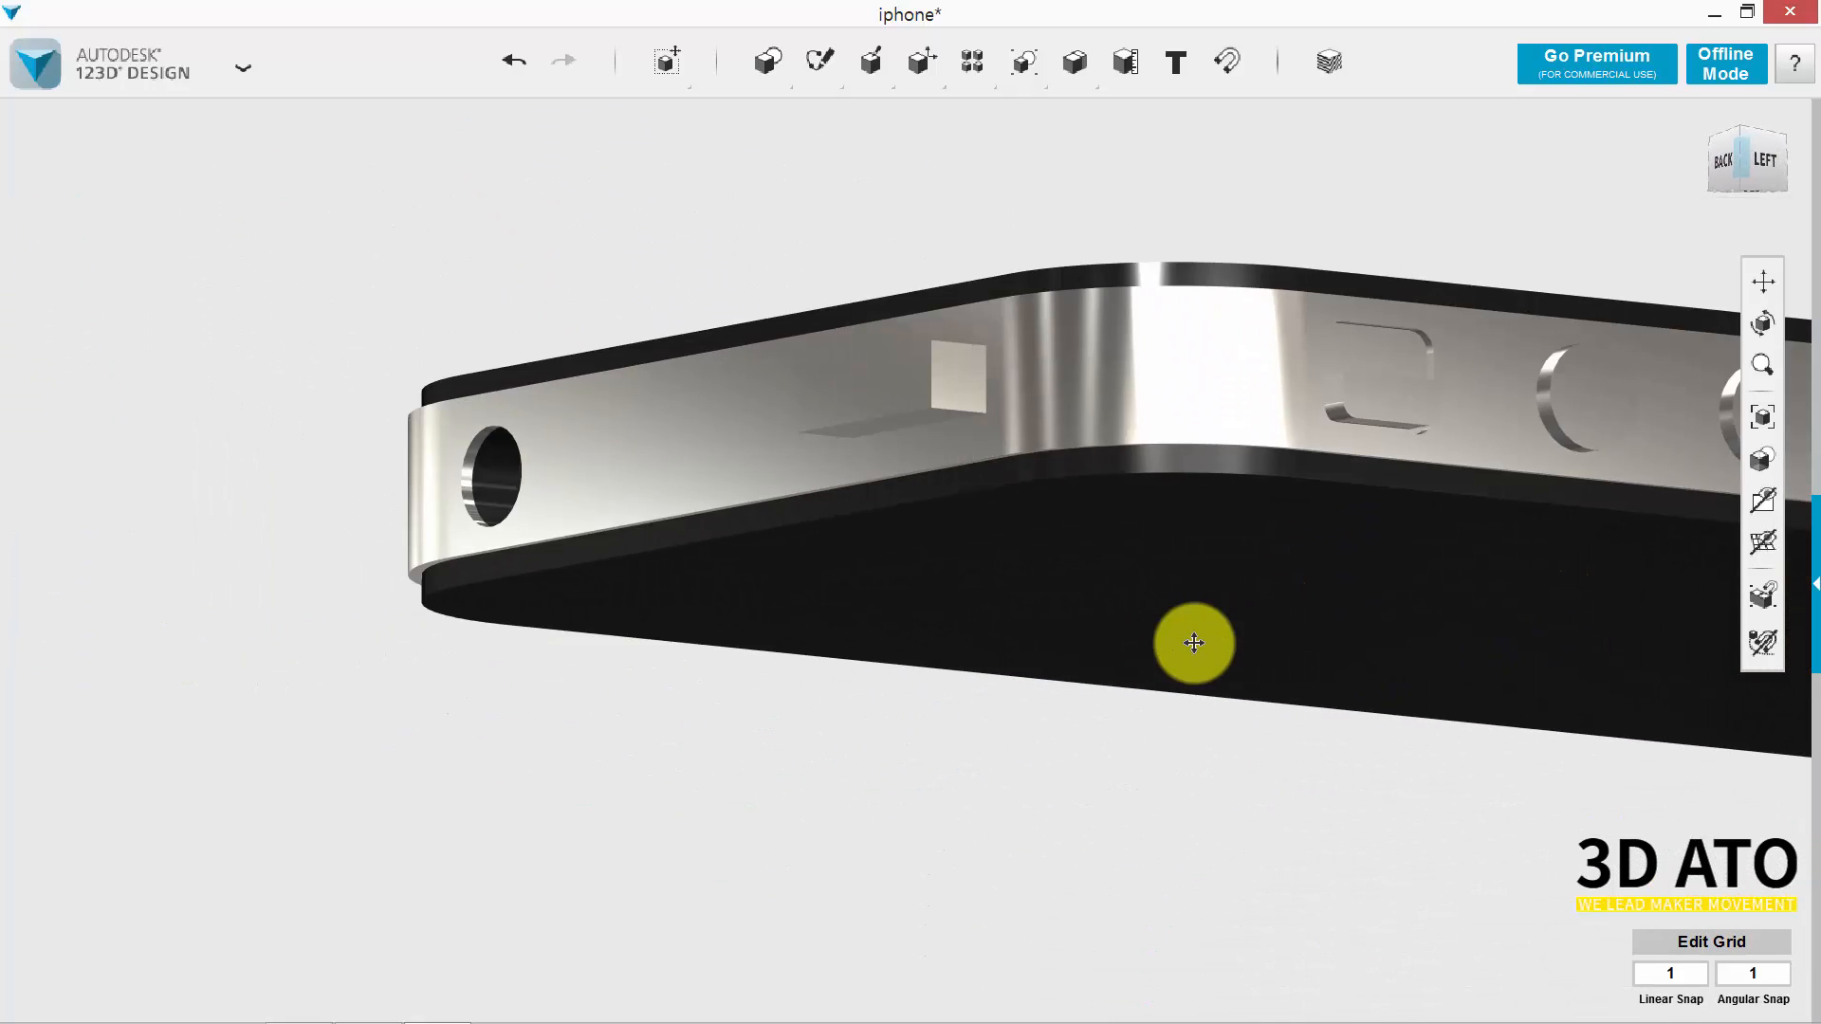
key(e)
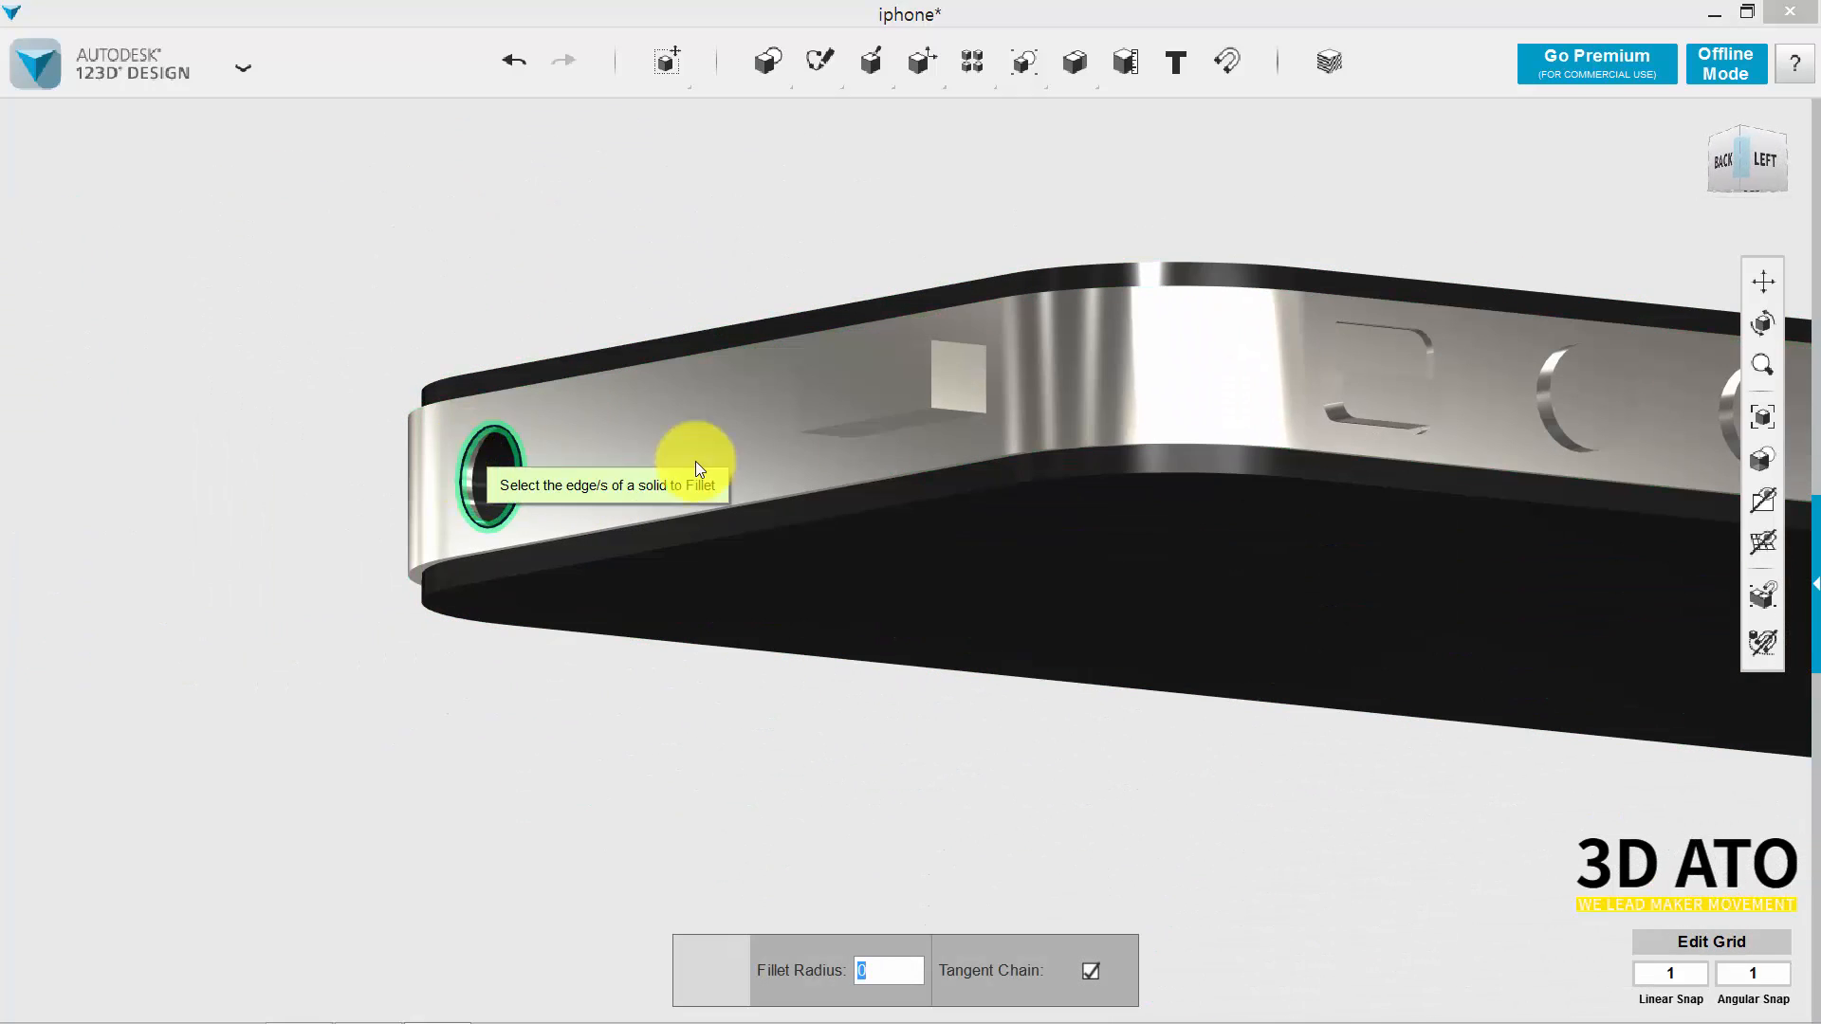
key(Escape)
key(c)
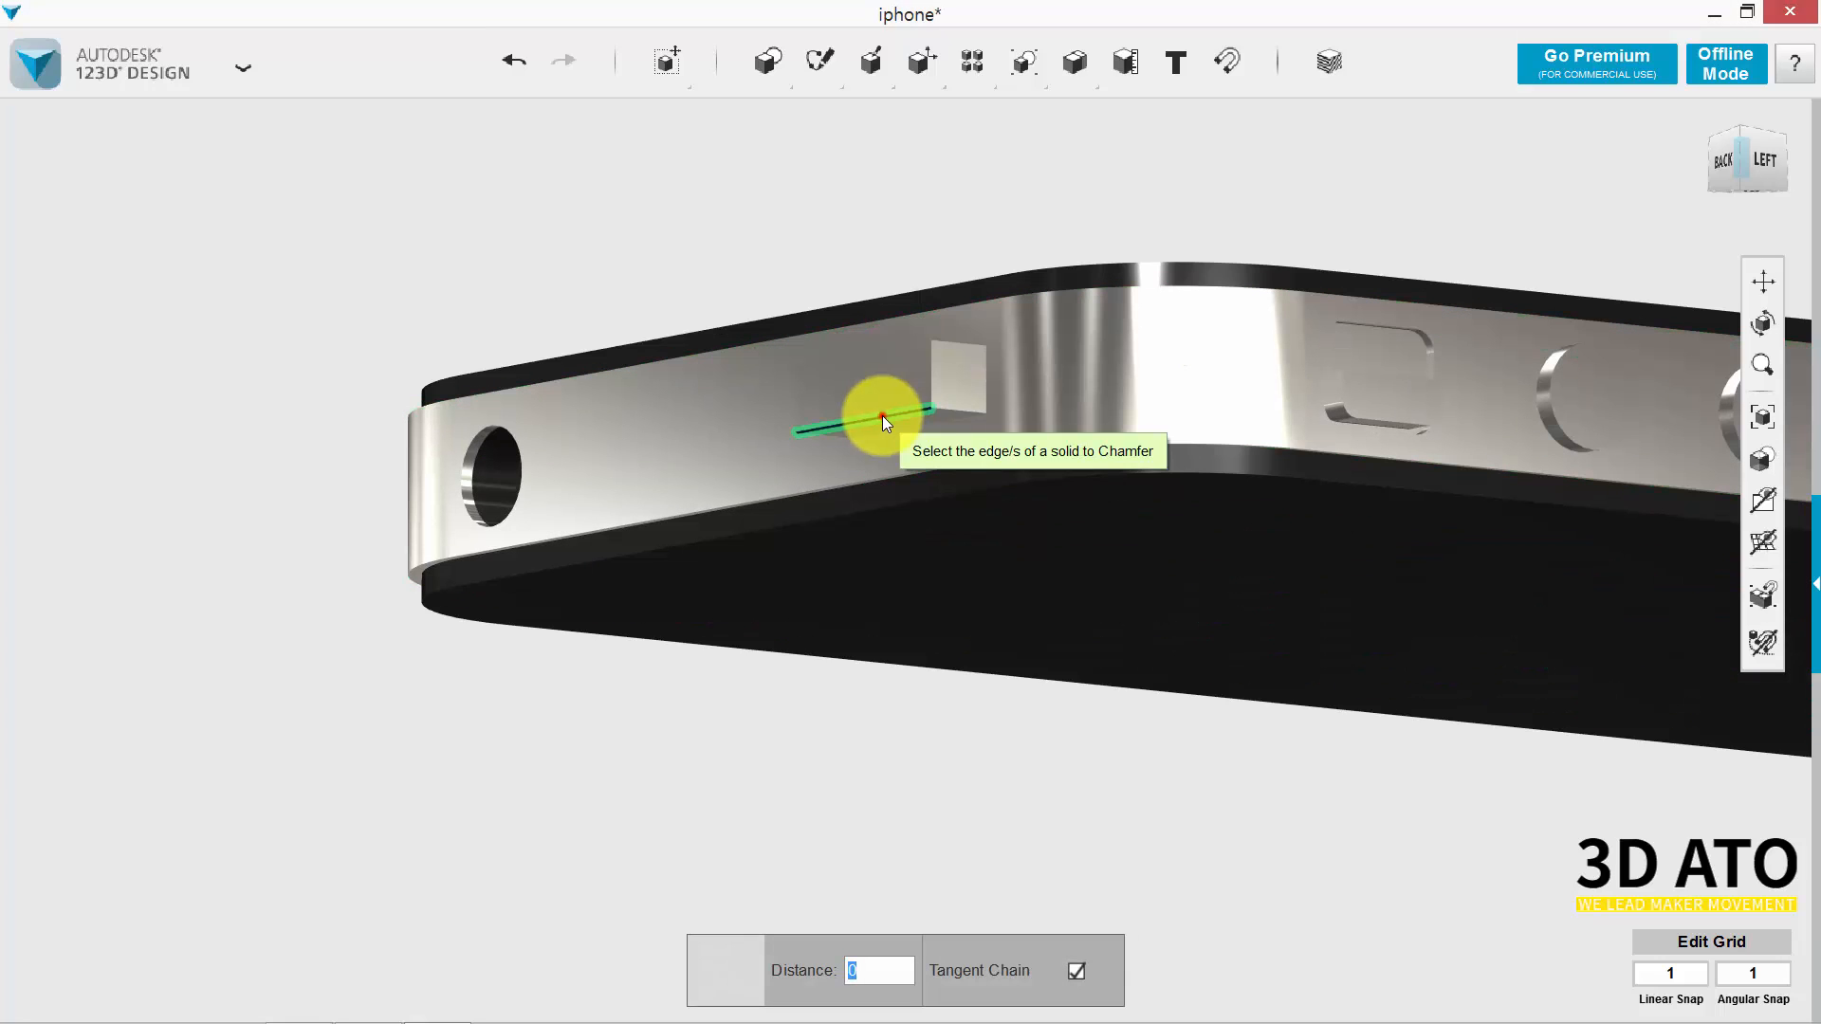
click(883, 415)
click(796, 392)
click(850, 357)
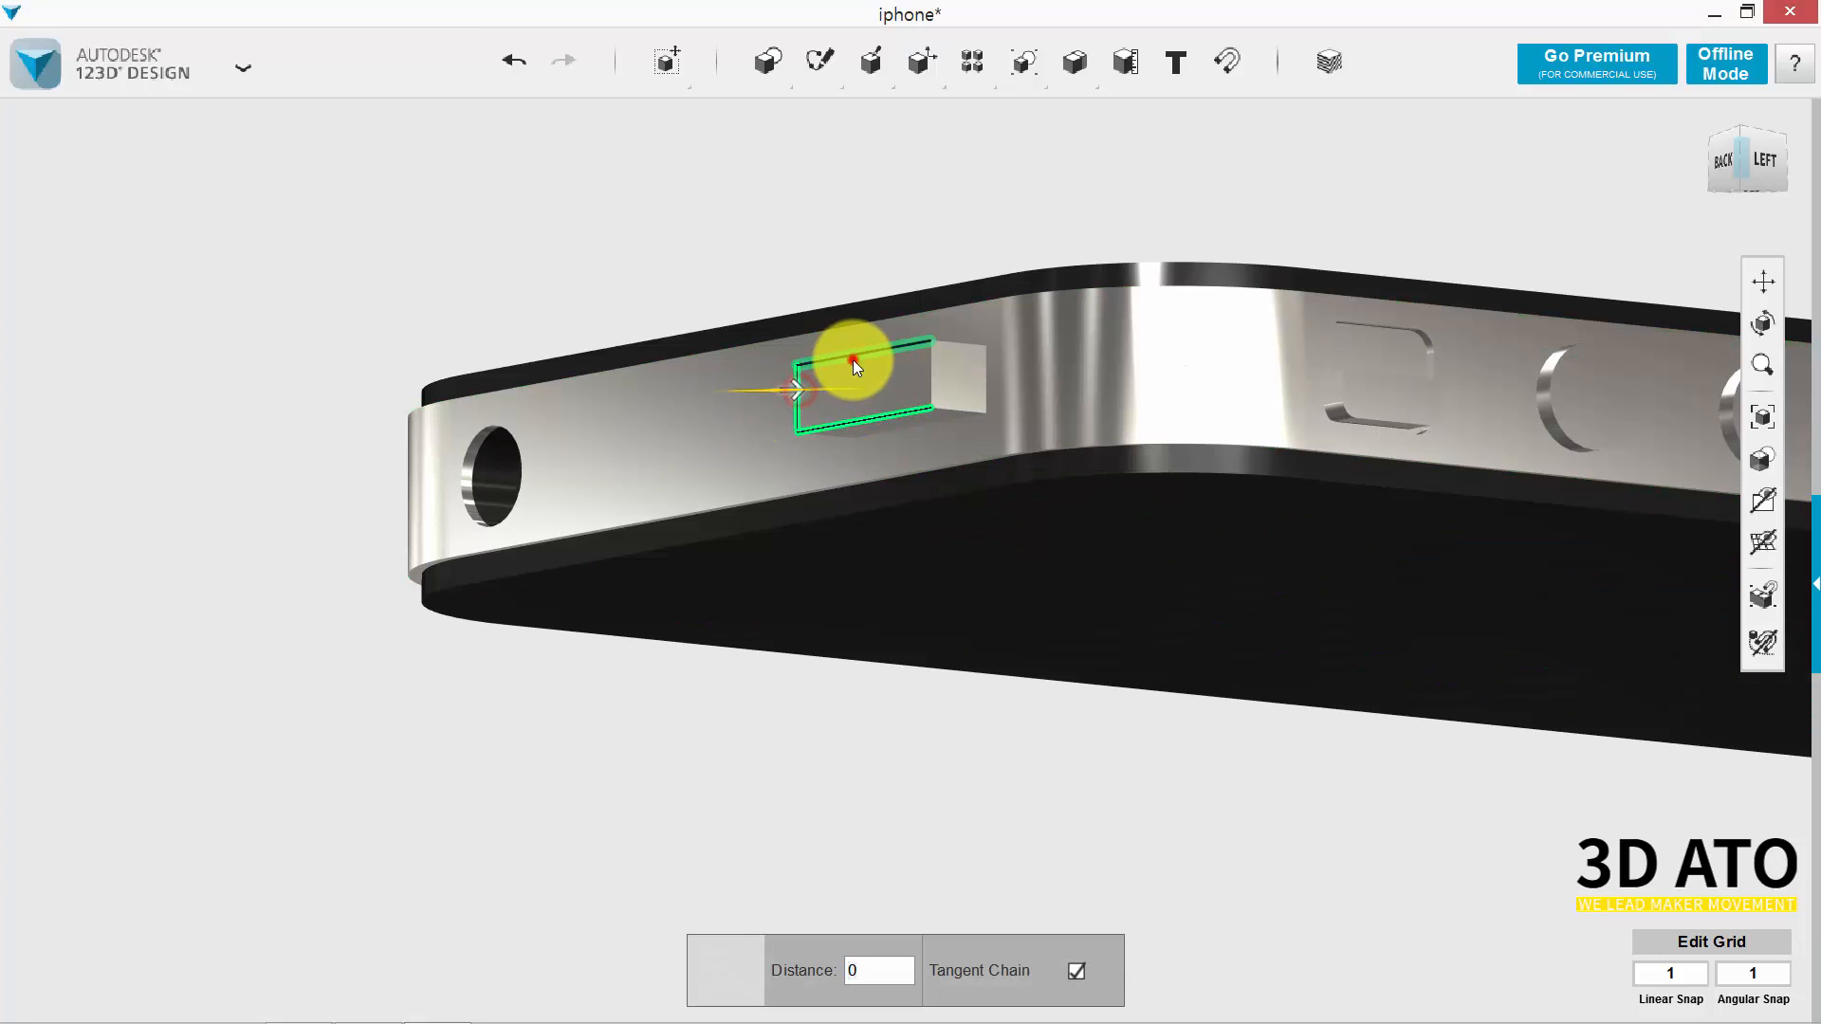
click(933, 375)
mouse_move(922, 63)
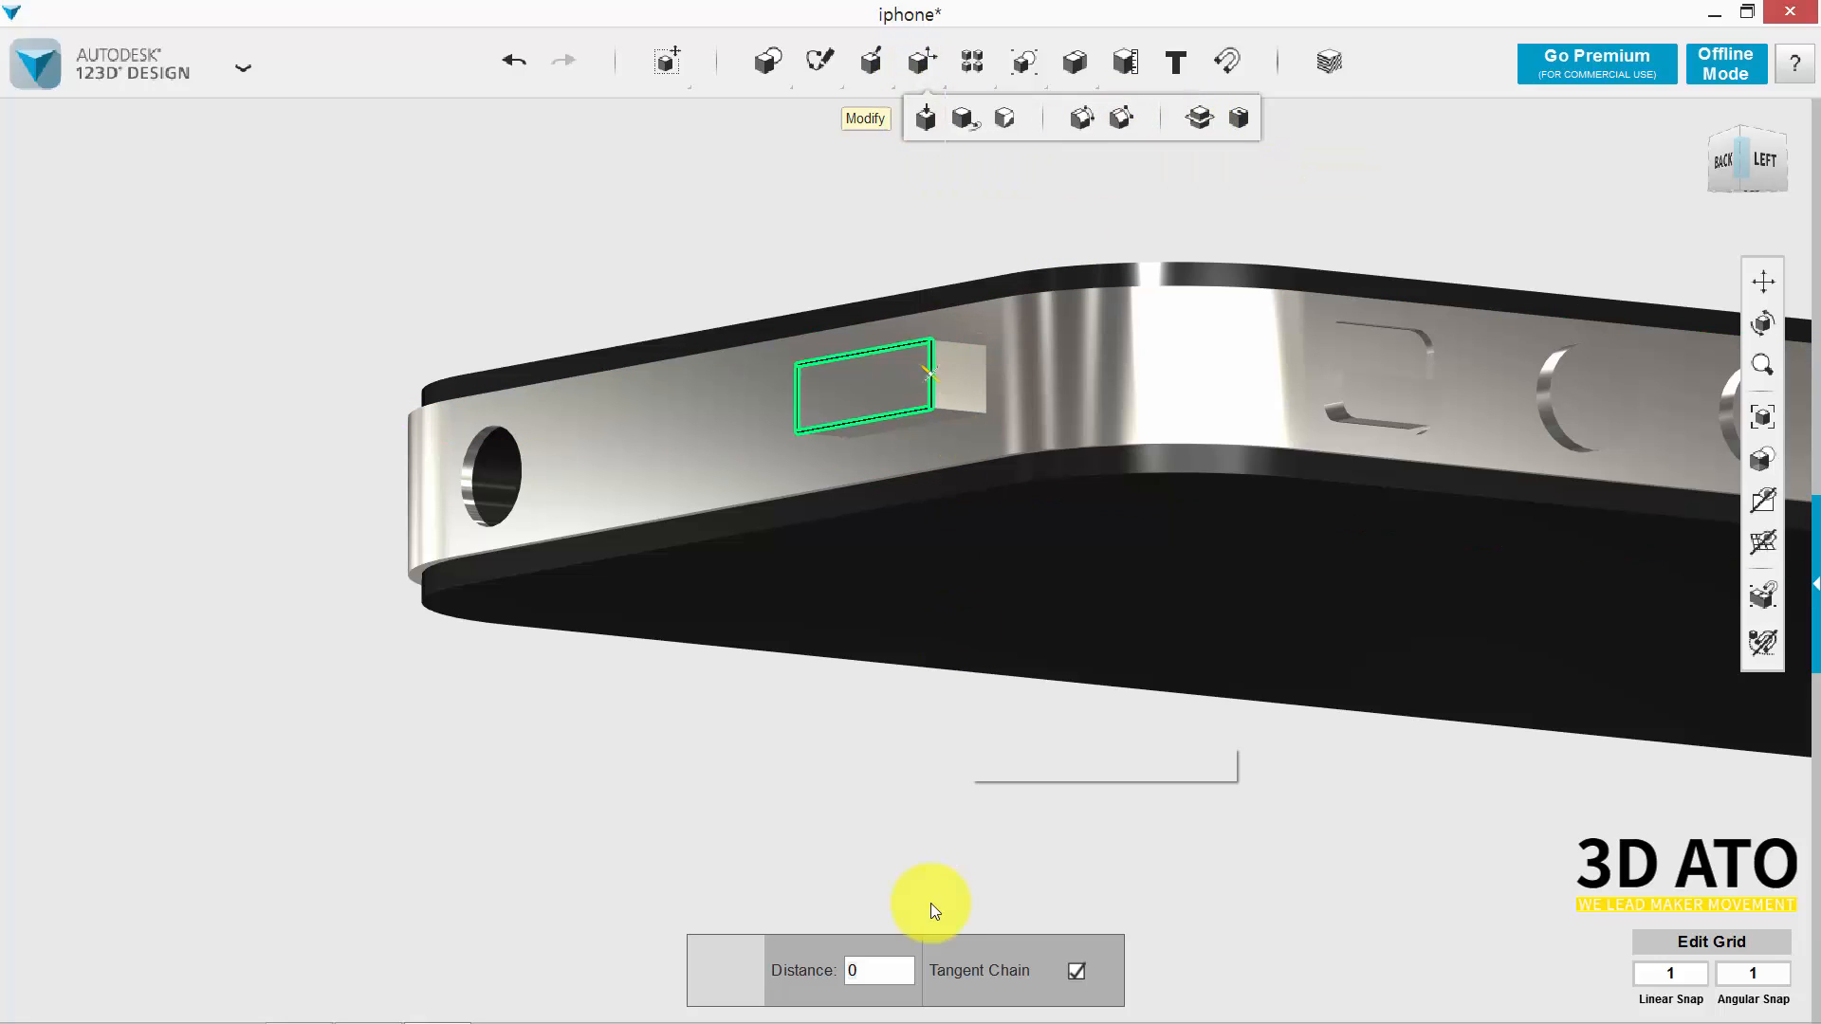
drag(898, 967, 686, 937)
text(1)
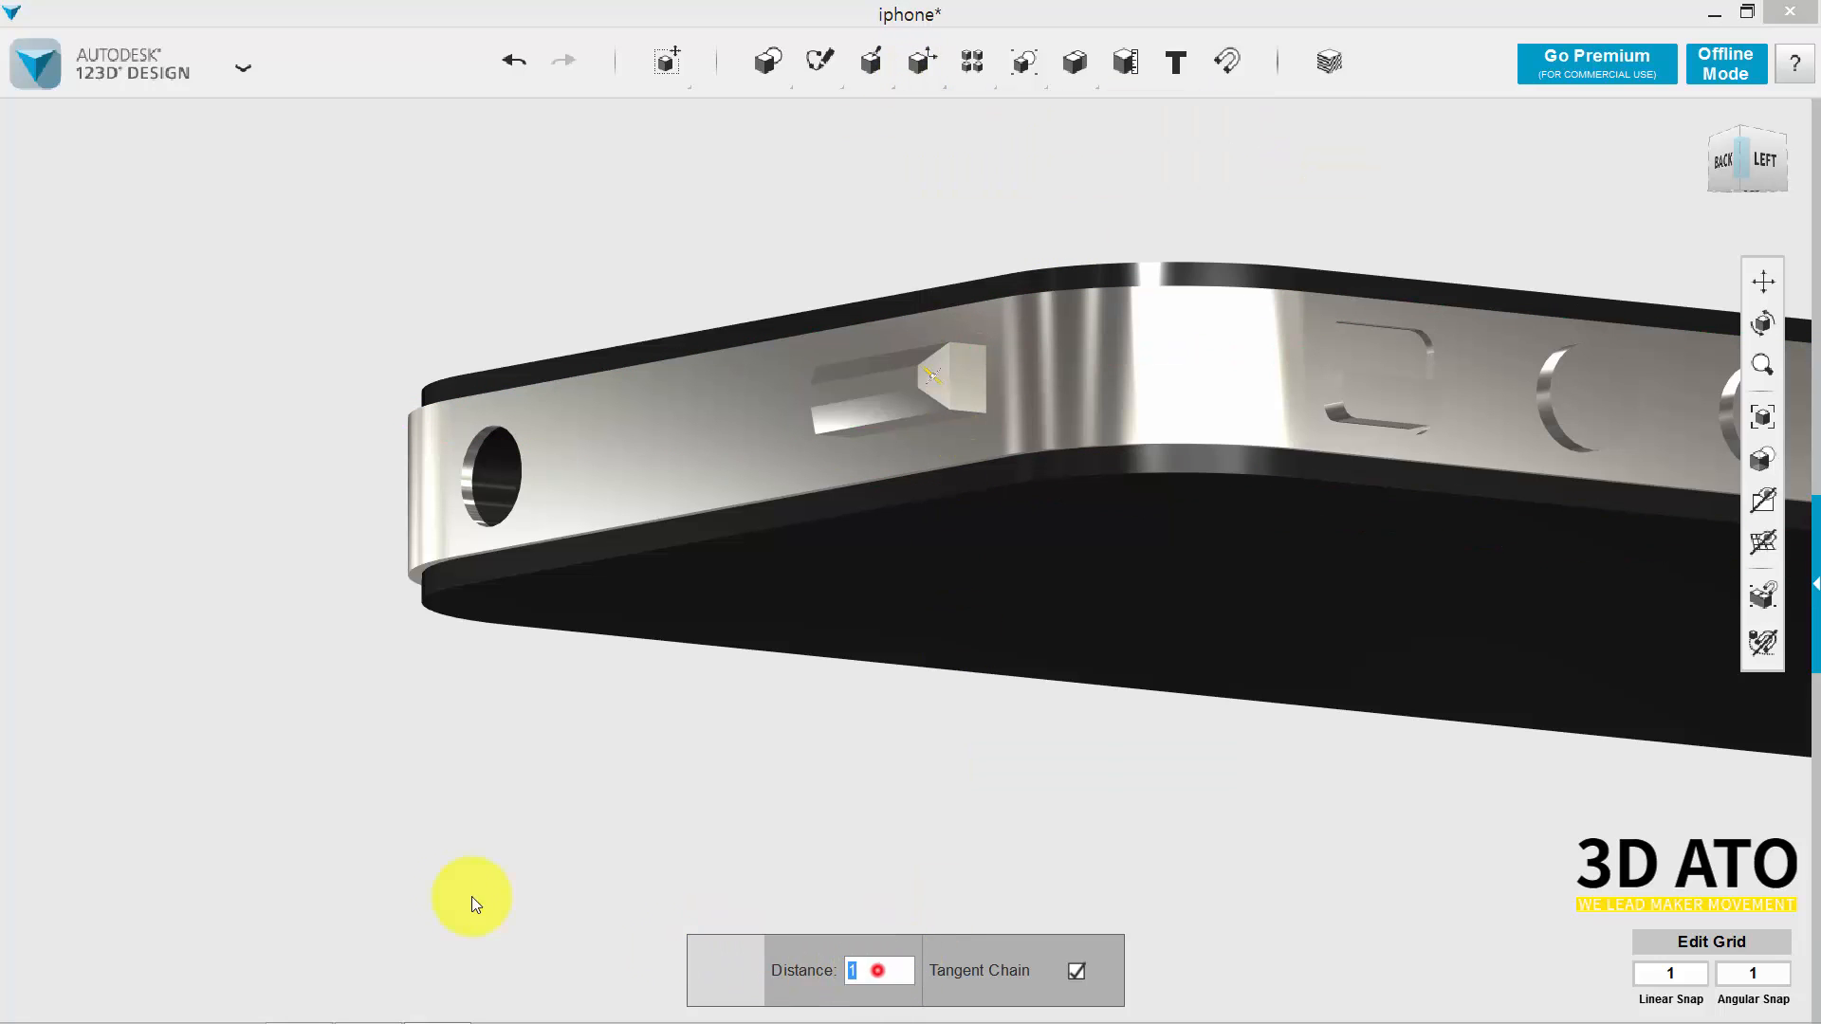
text(0.5)
right_drag(581, 703, 727, 675)
middle_drag(728, 675, 512, 899)
right_drag(511, 898, 809, 703)
middle_drag(756, 691, 1353, 529)
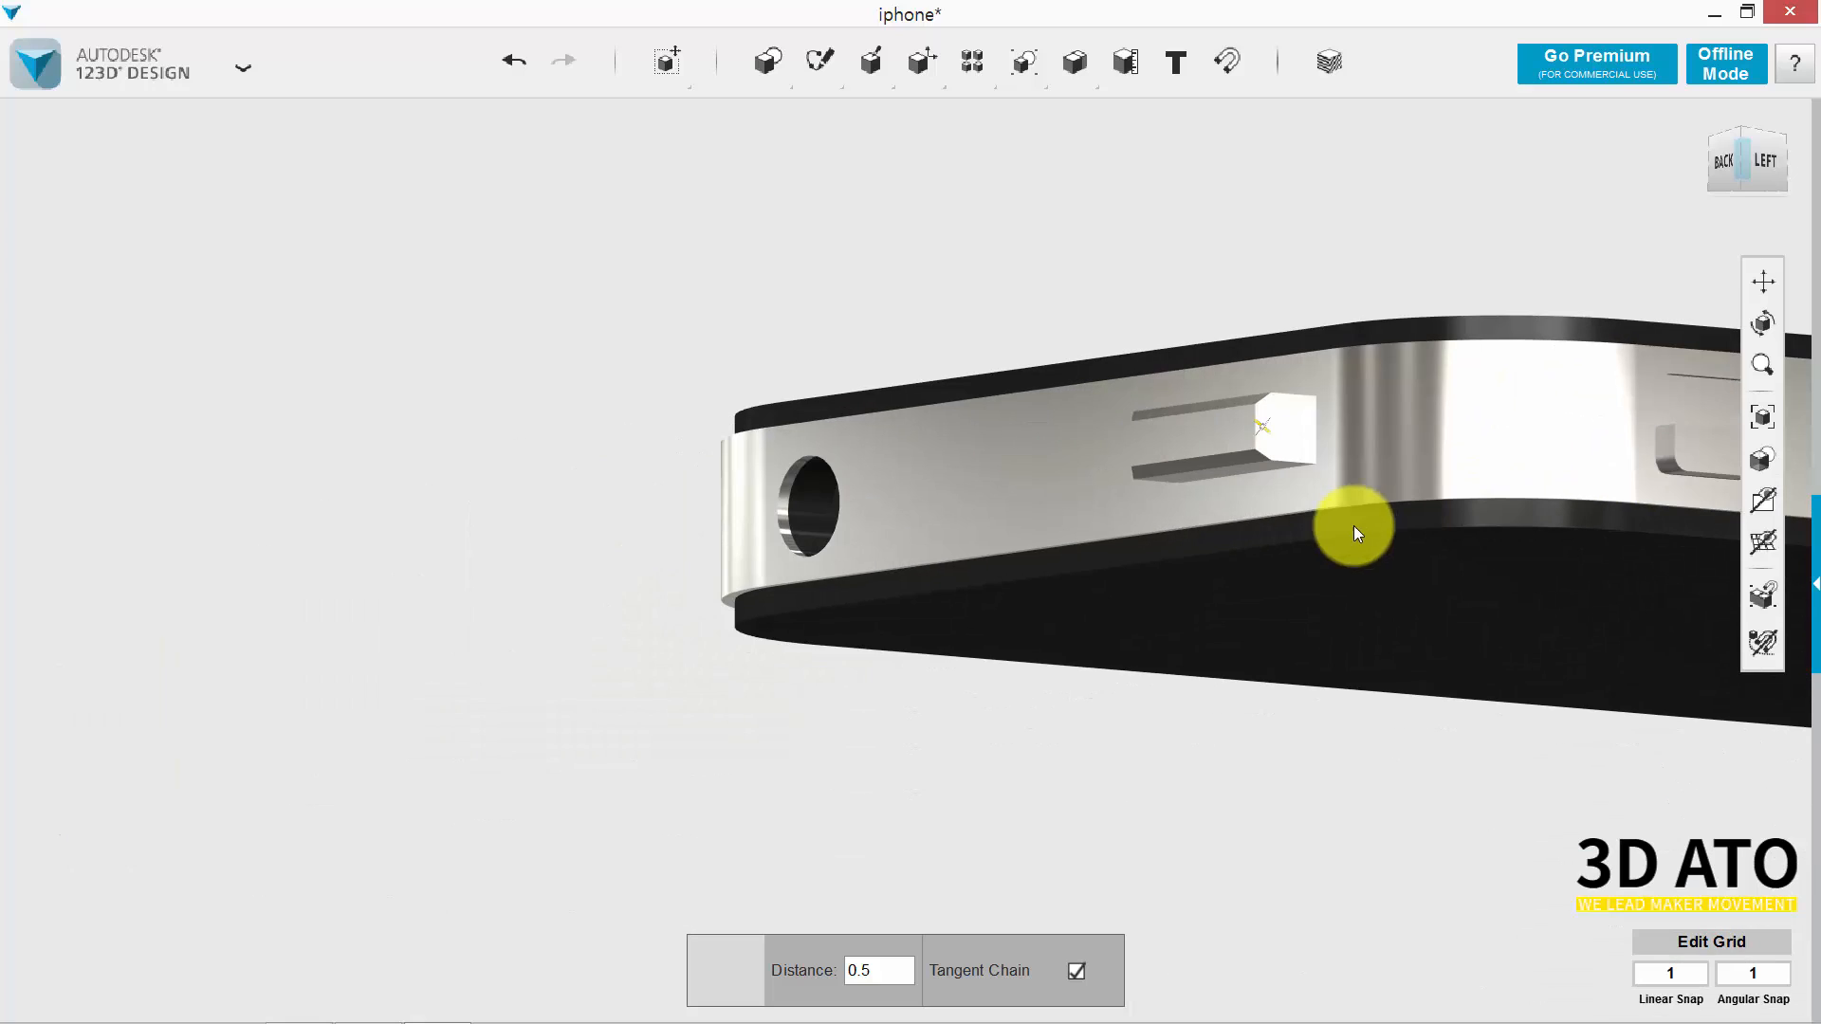
click(1387, 255)
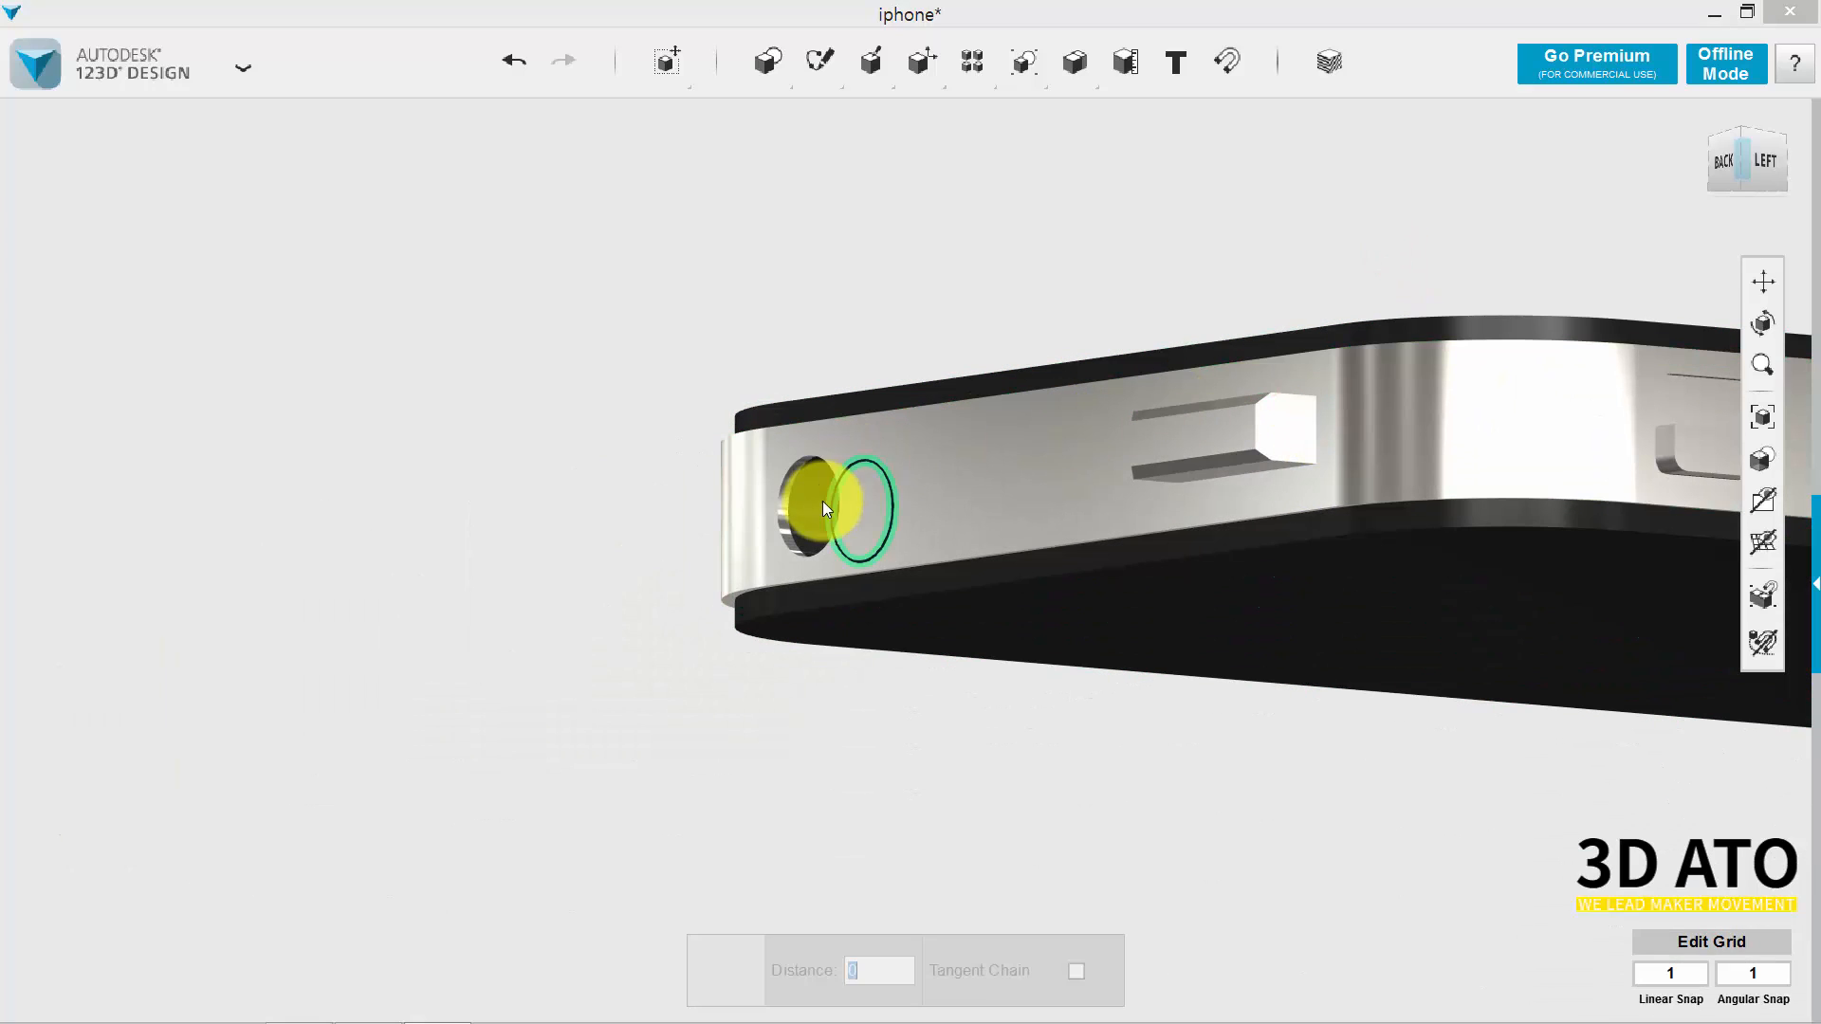
Chamfer the rim of the round hole on the back edge by 0.5 mm.
click(816, 501)
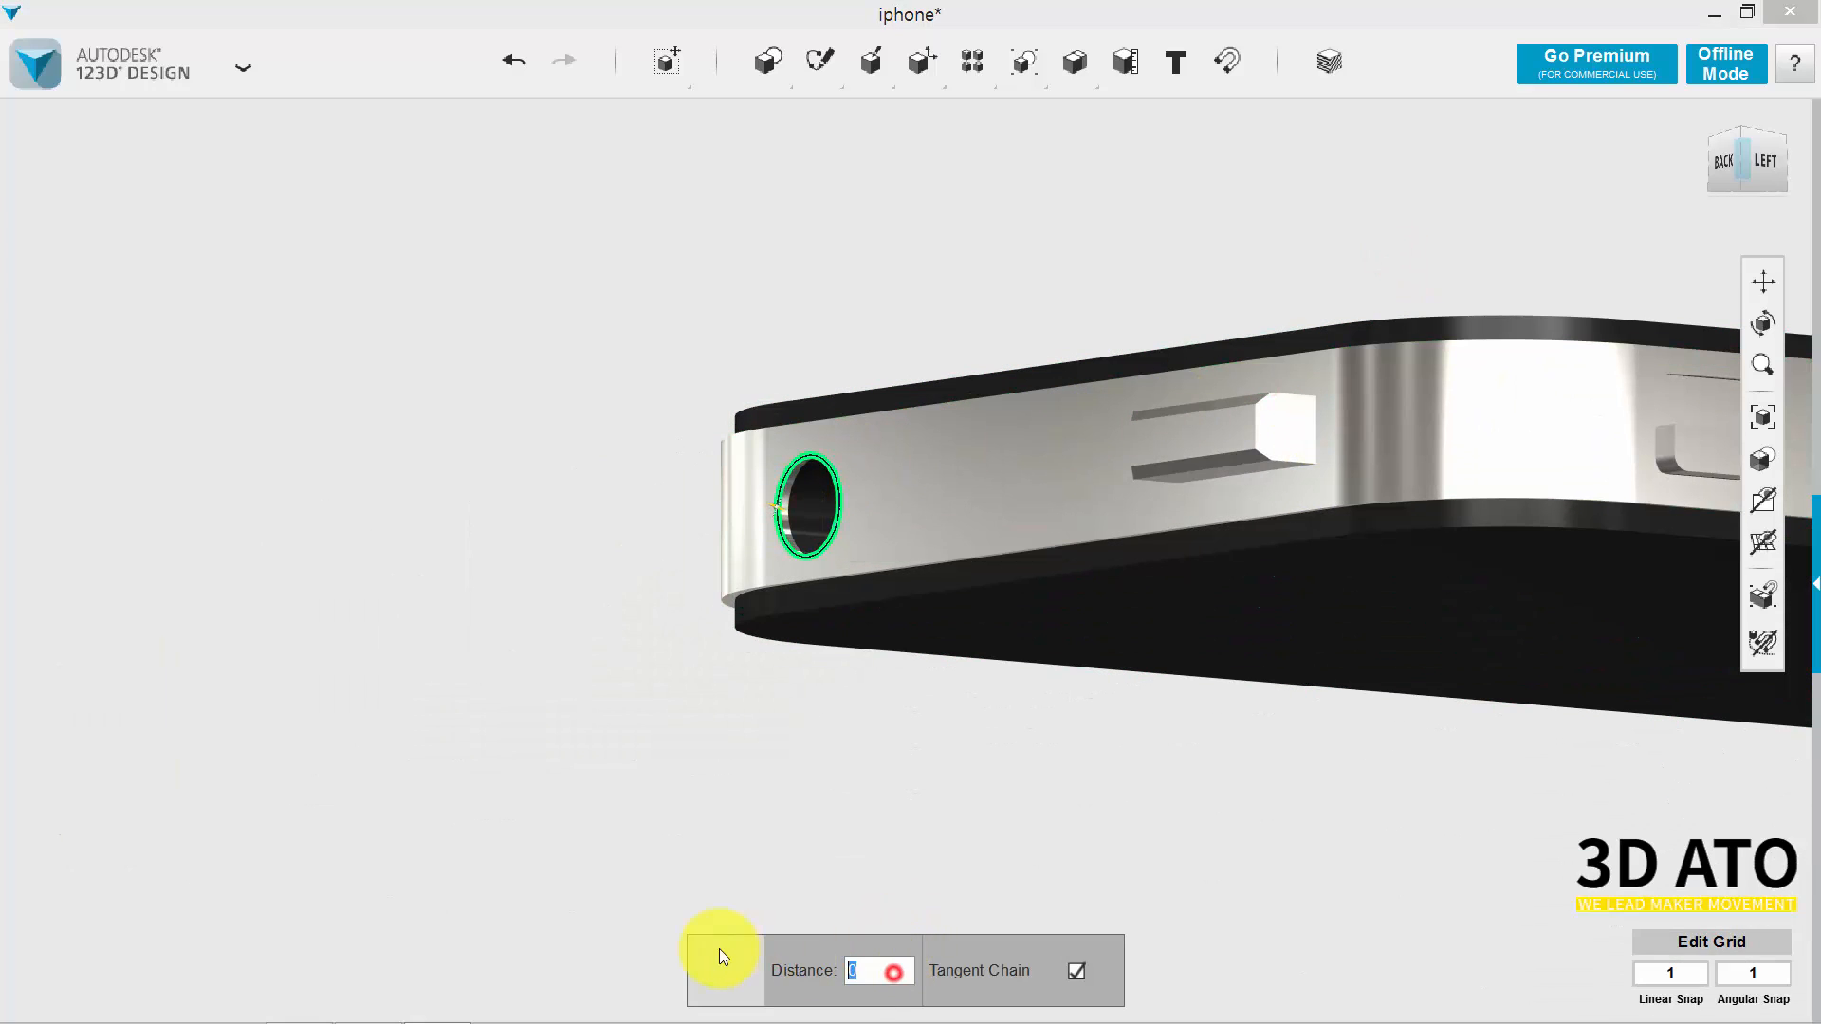
text(0.5)
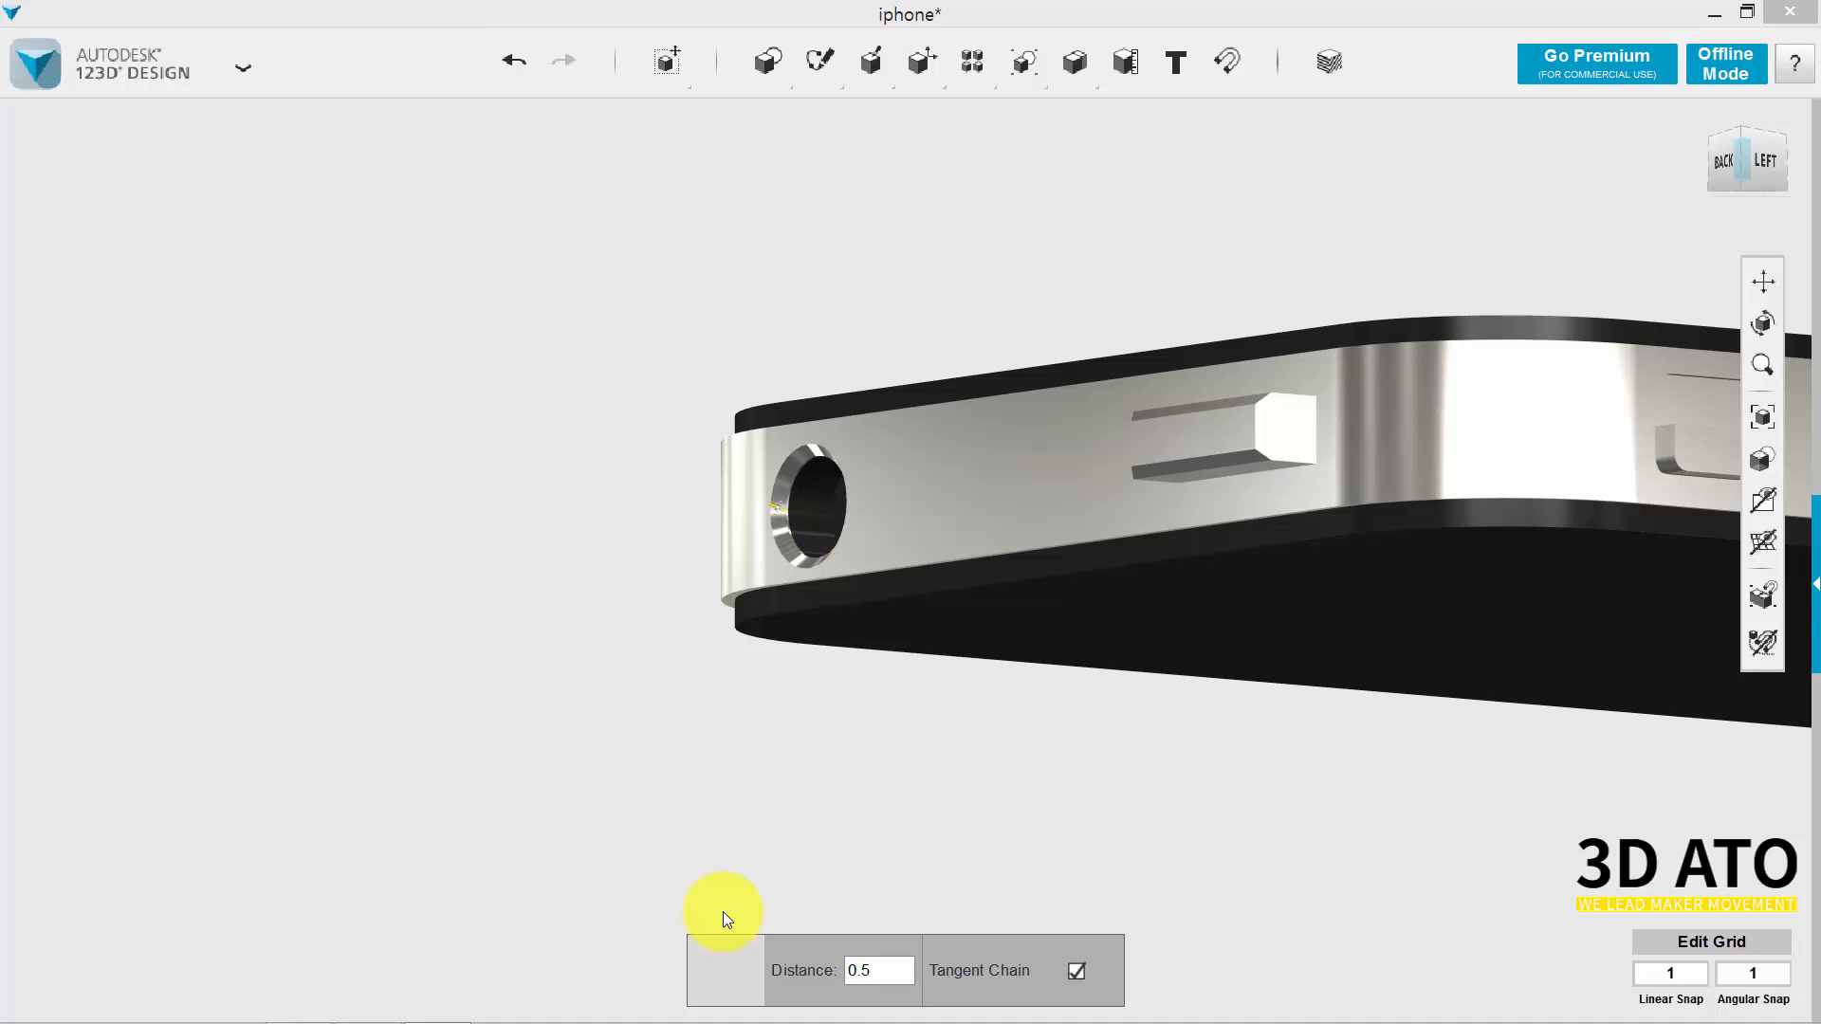
mouse_move(723, 912)
right_down()
mouse_move(848, 808)
mouse_move(726, 906)
right_up()
Chamfer the outer edges of the slot-shaped switch on the phone's long side by 0.2 mm.
scroll(943, 370, up, 4)
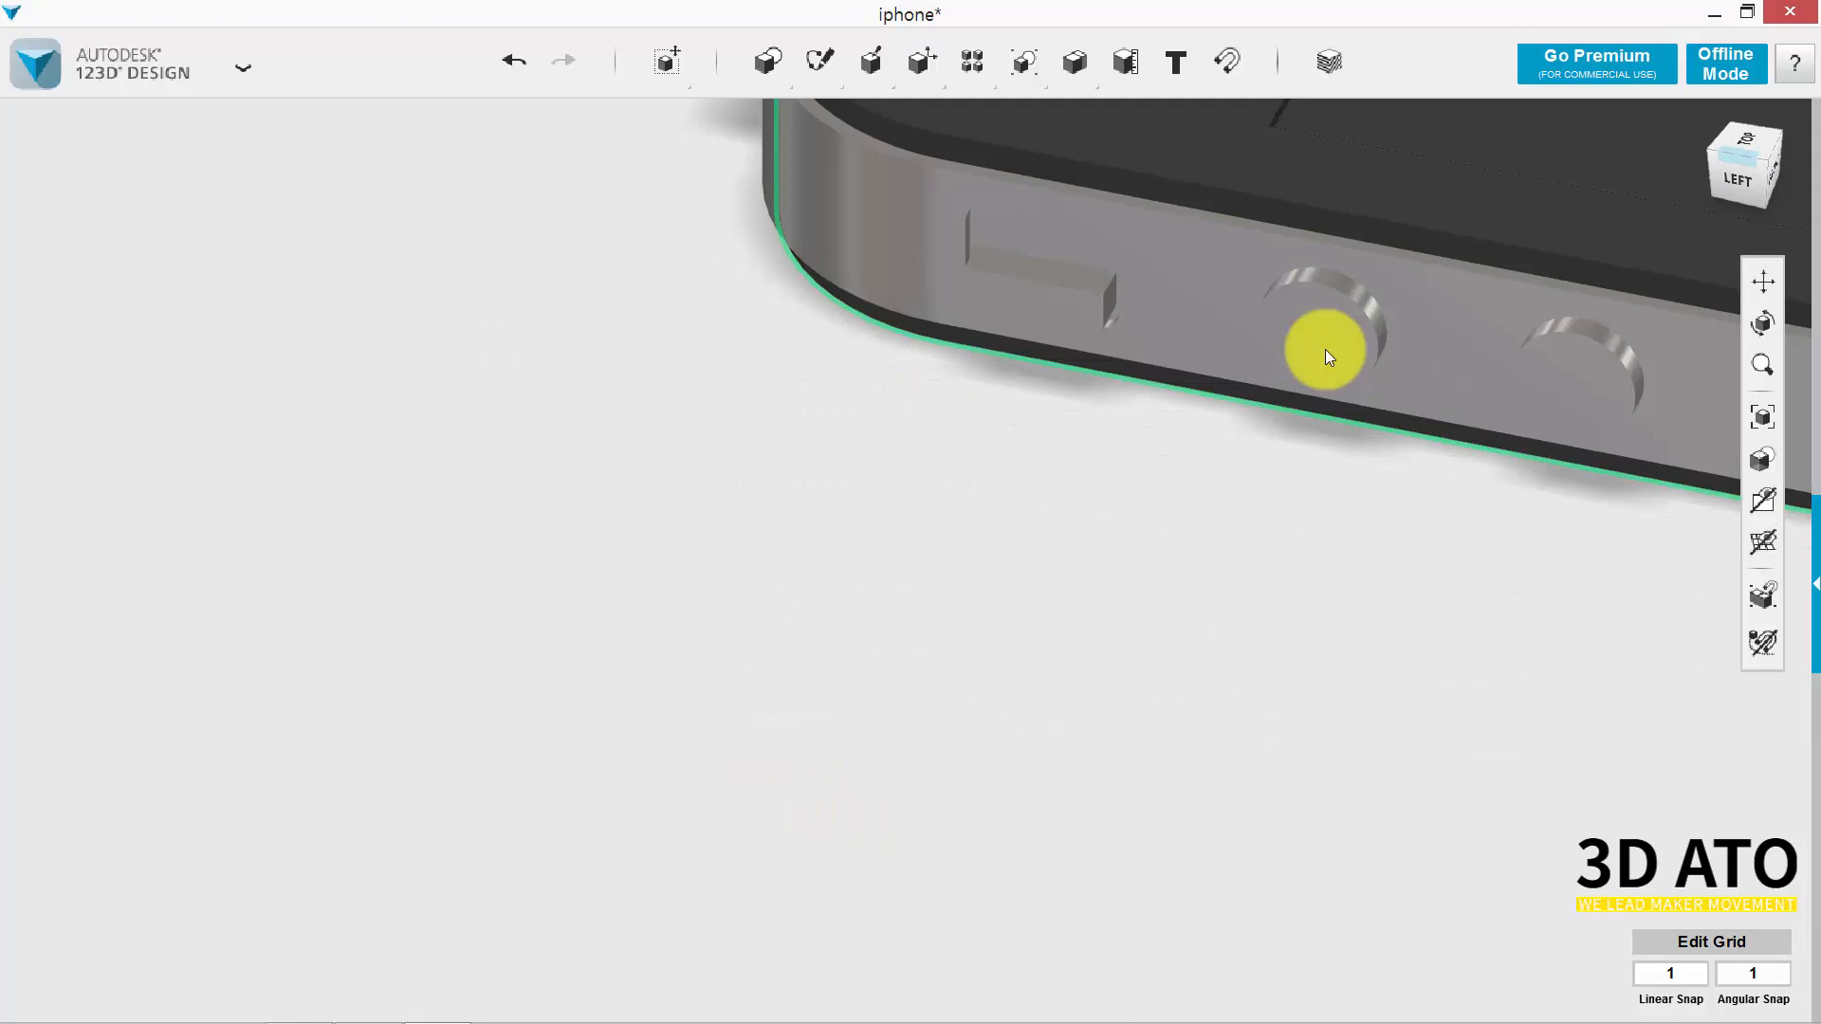
scroll(1310, 360, up, 4)
middle_drag(1110, 531, 790, 831)
key(c)
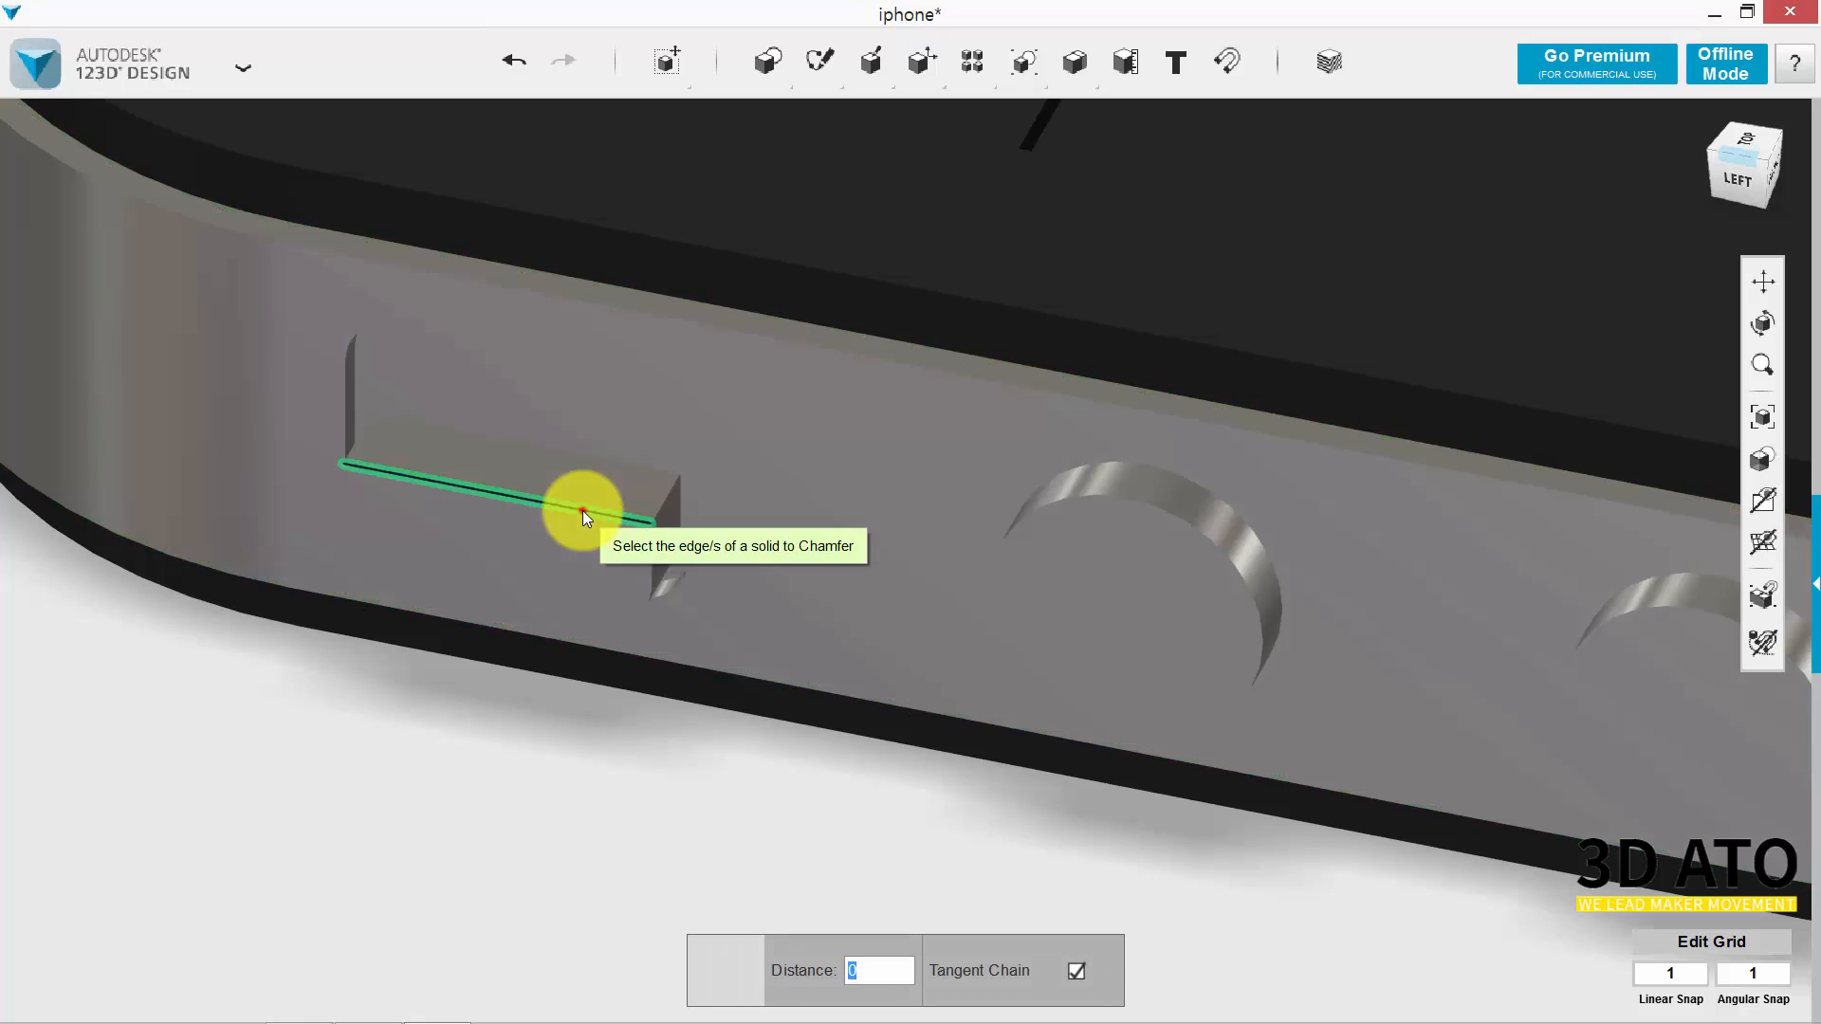
click(582, 510)
click(649, 559)
text(0.2)
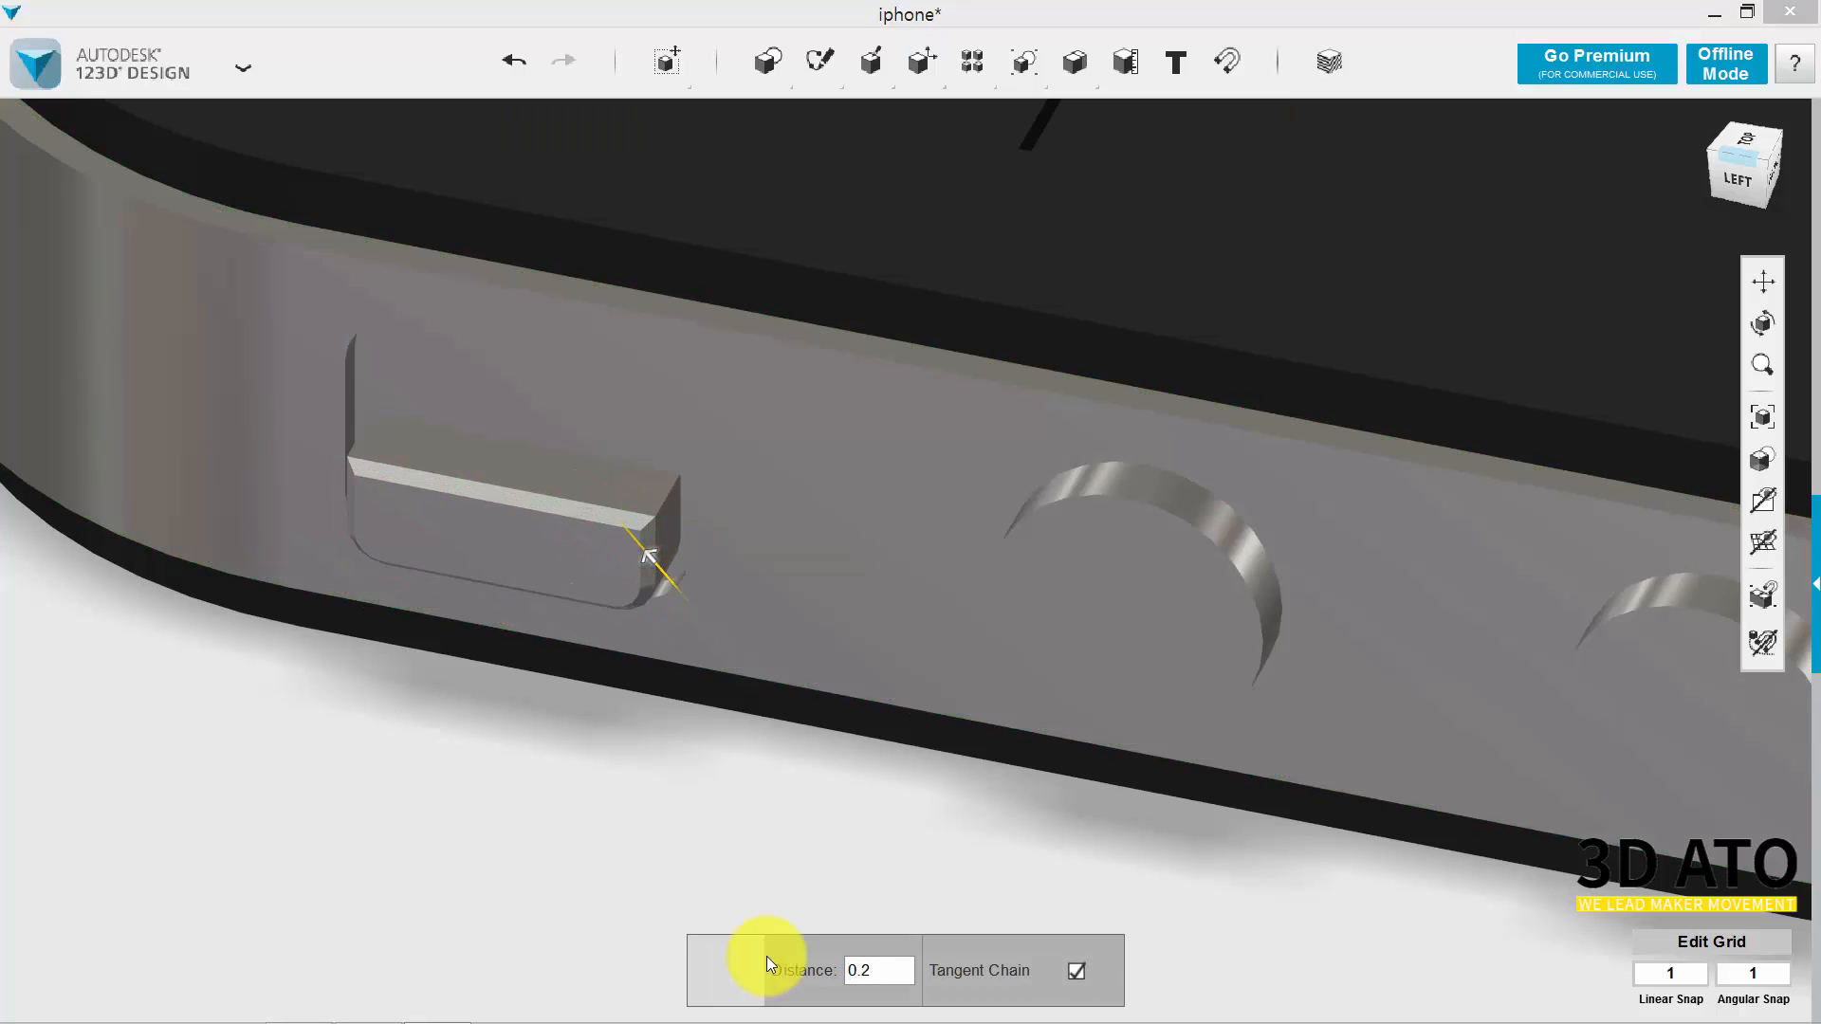
click(516, 793)
Chamfer the outer circular edges of both round side buttons by 0.2 mm.
scroll(532, 863, down, 1)
middle_drag(1028, 719, 920, 679)
key(c)
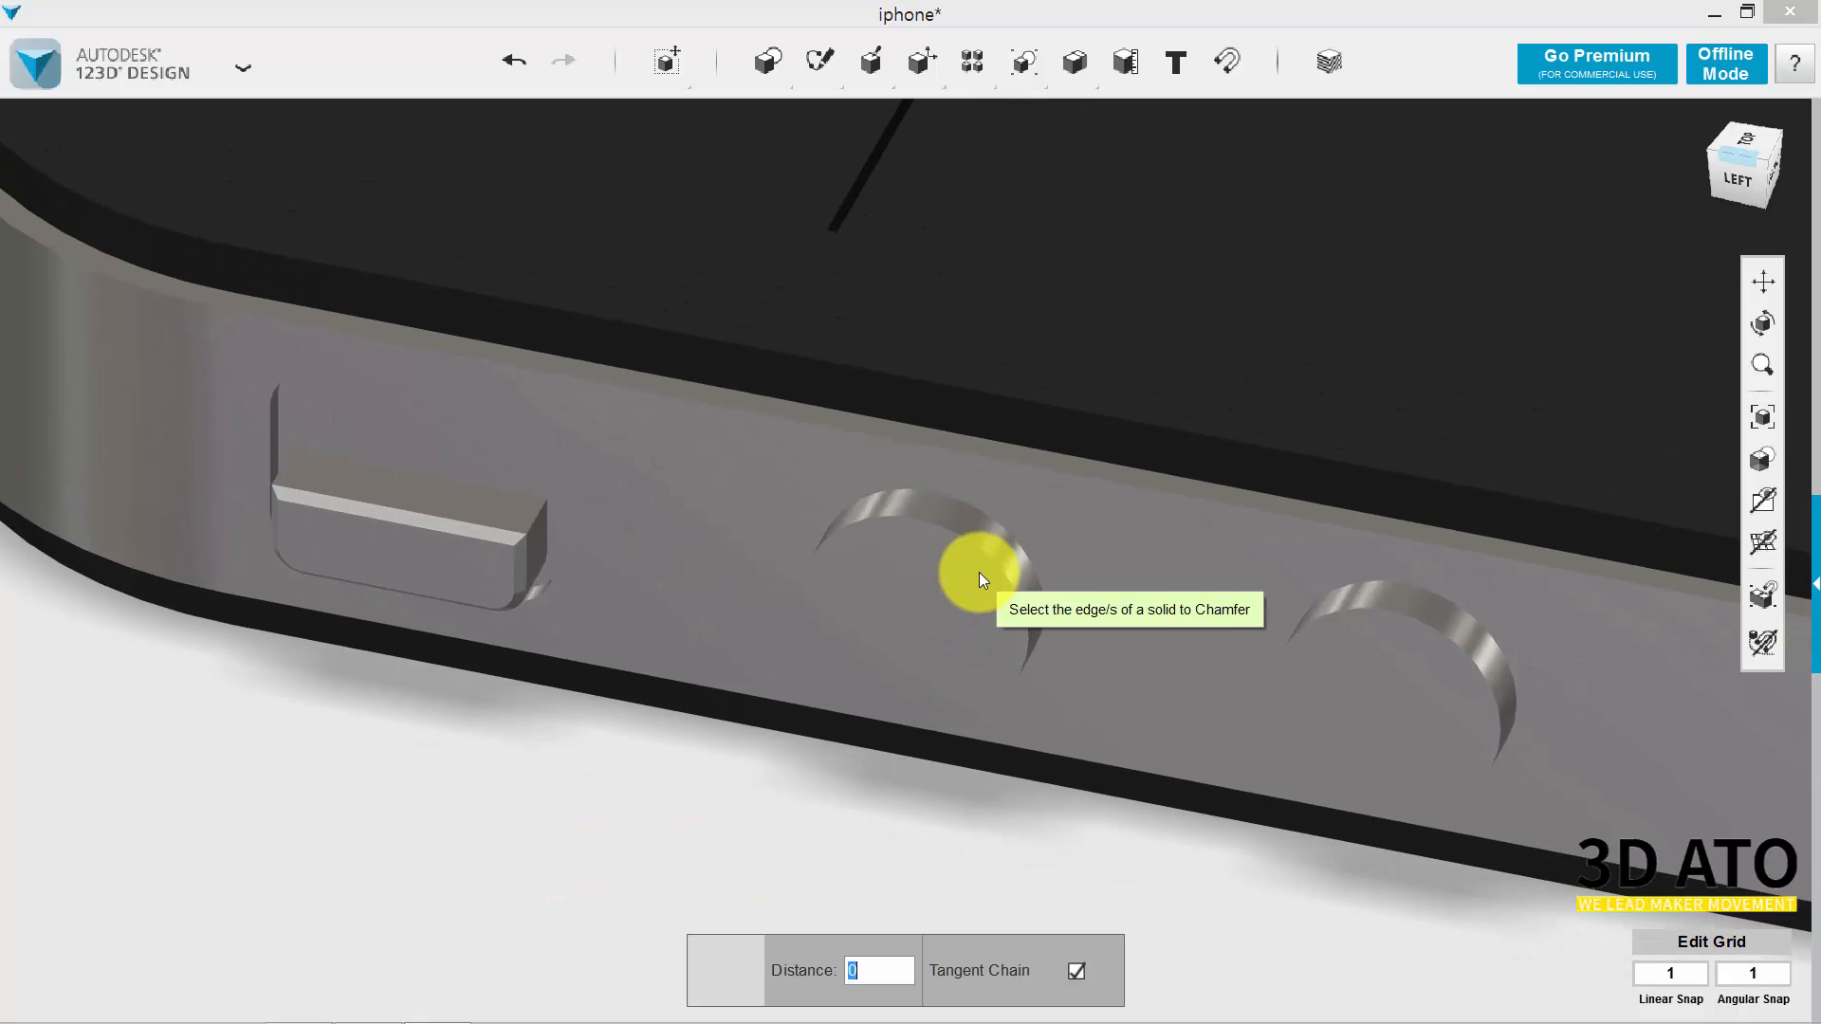
click(982, 558)
click(1408, 616)
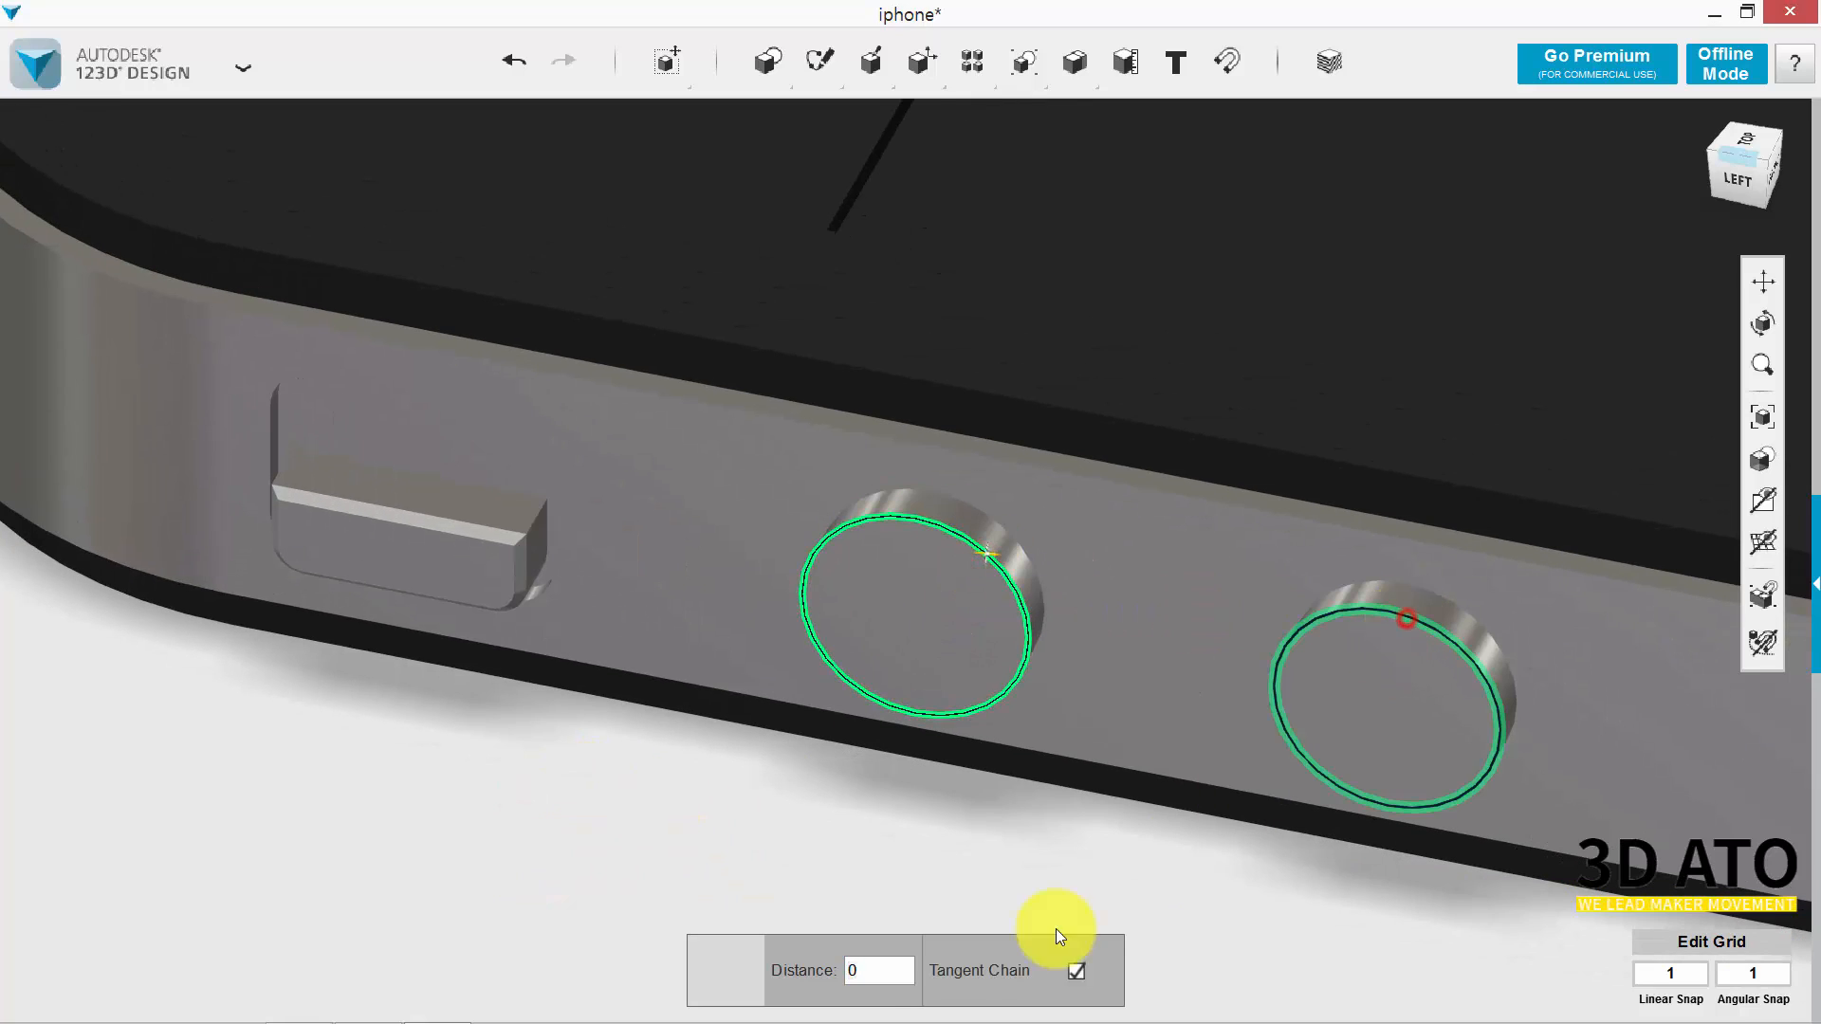
click(878, 971)
text(.2)
On the end face of the back-edge button, sketch a rectangle about 5 mm wide that covers the button's protruding outer part.
scroll(719, 833, down, 10)
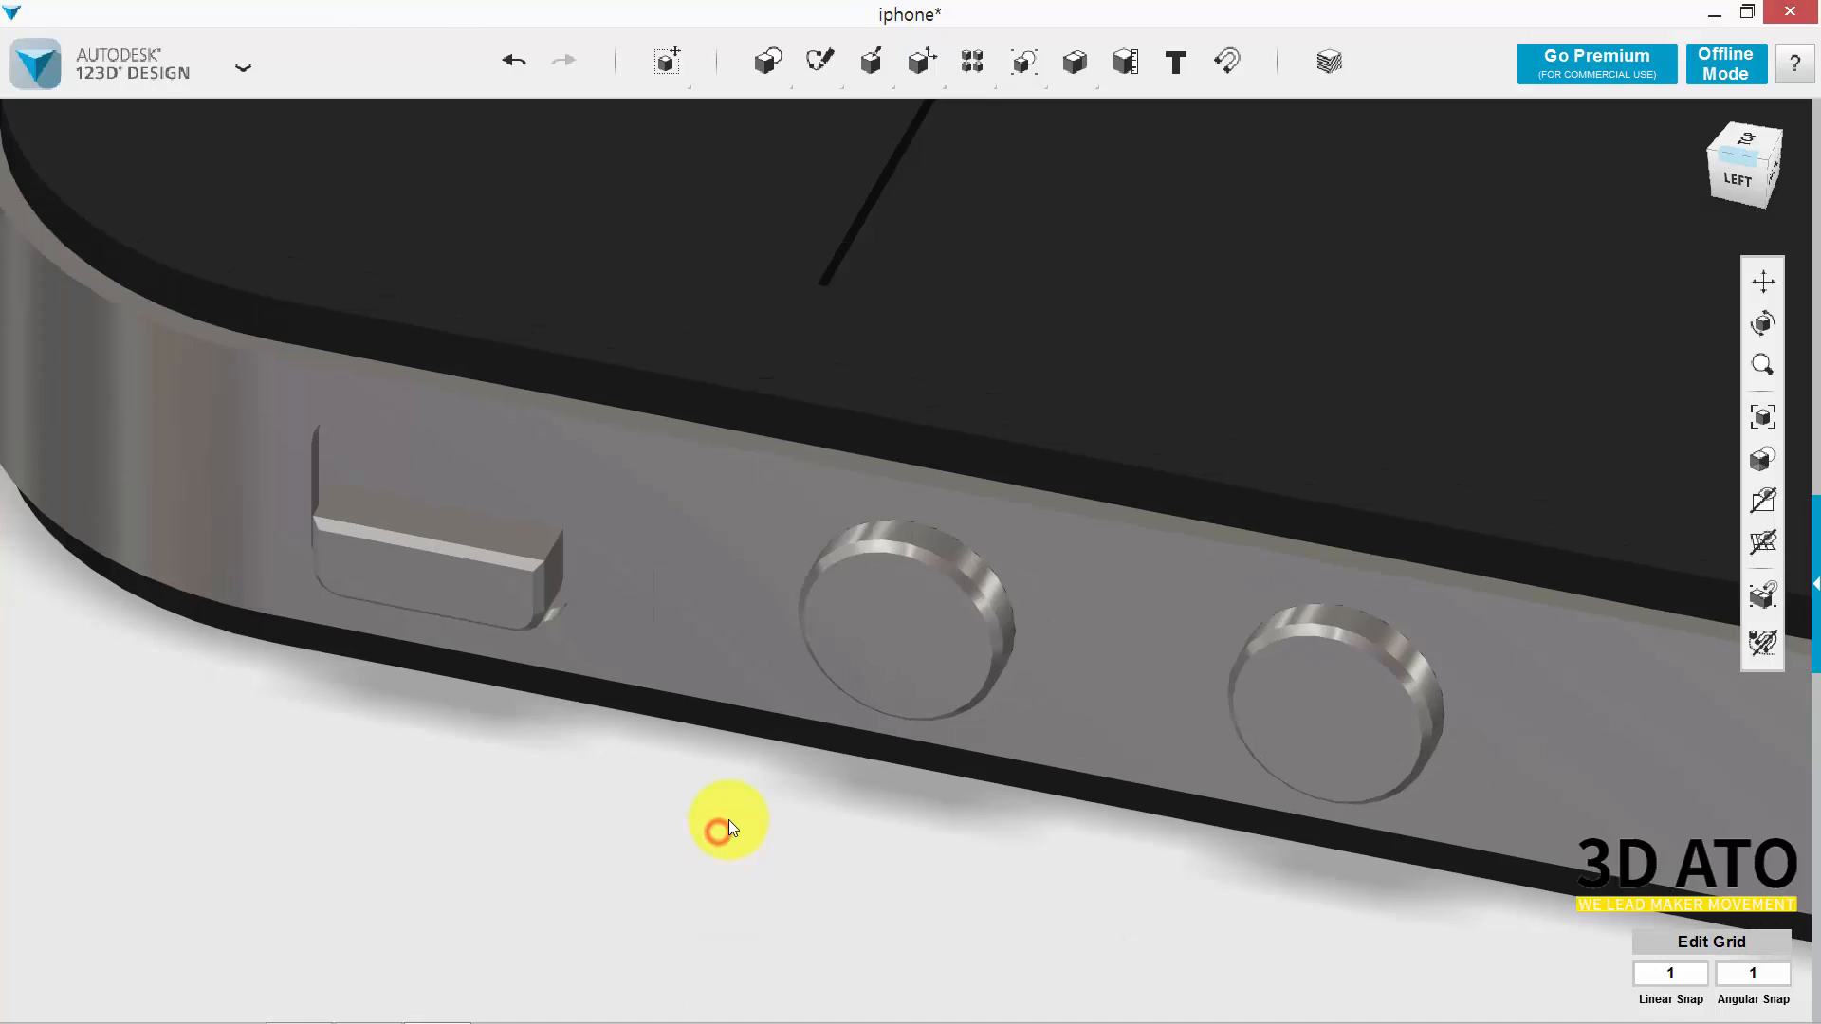
right_drag(765, 886, 569, 664)
scroll(344, 601, up, 5)
mouse_move(1138, 691)
right_down()
mouse_move(1185, 685)
mouse_move(1161, 697)
right_up()
mouse_move(821, 63)
click(823, 119)
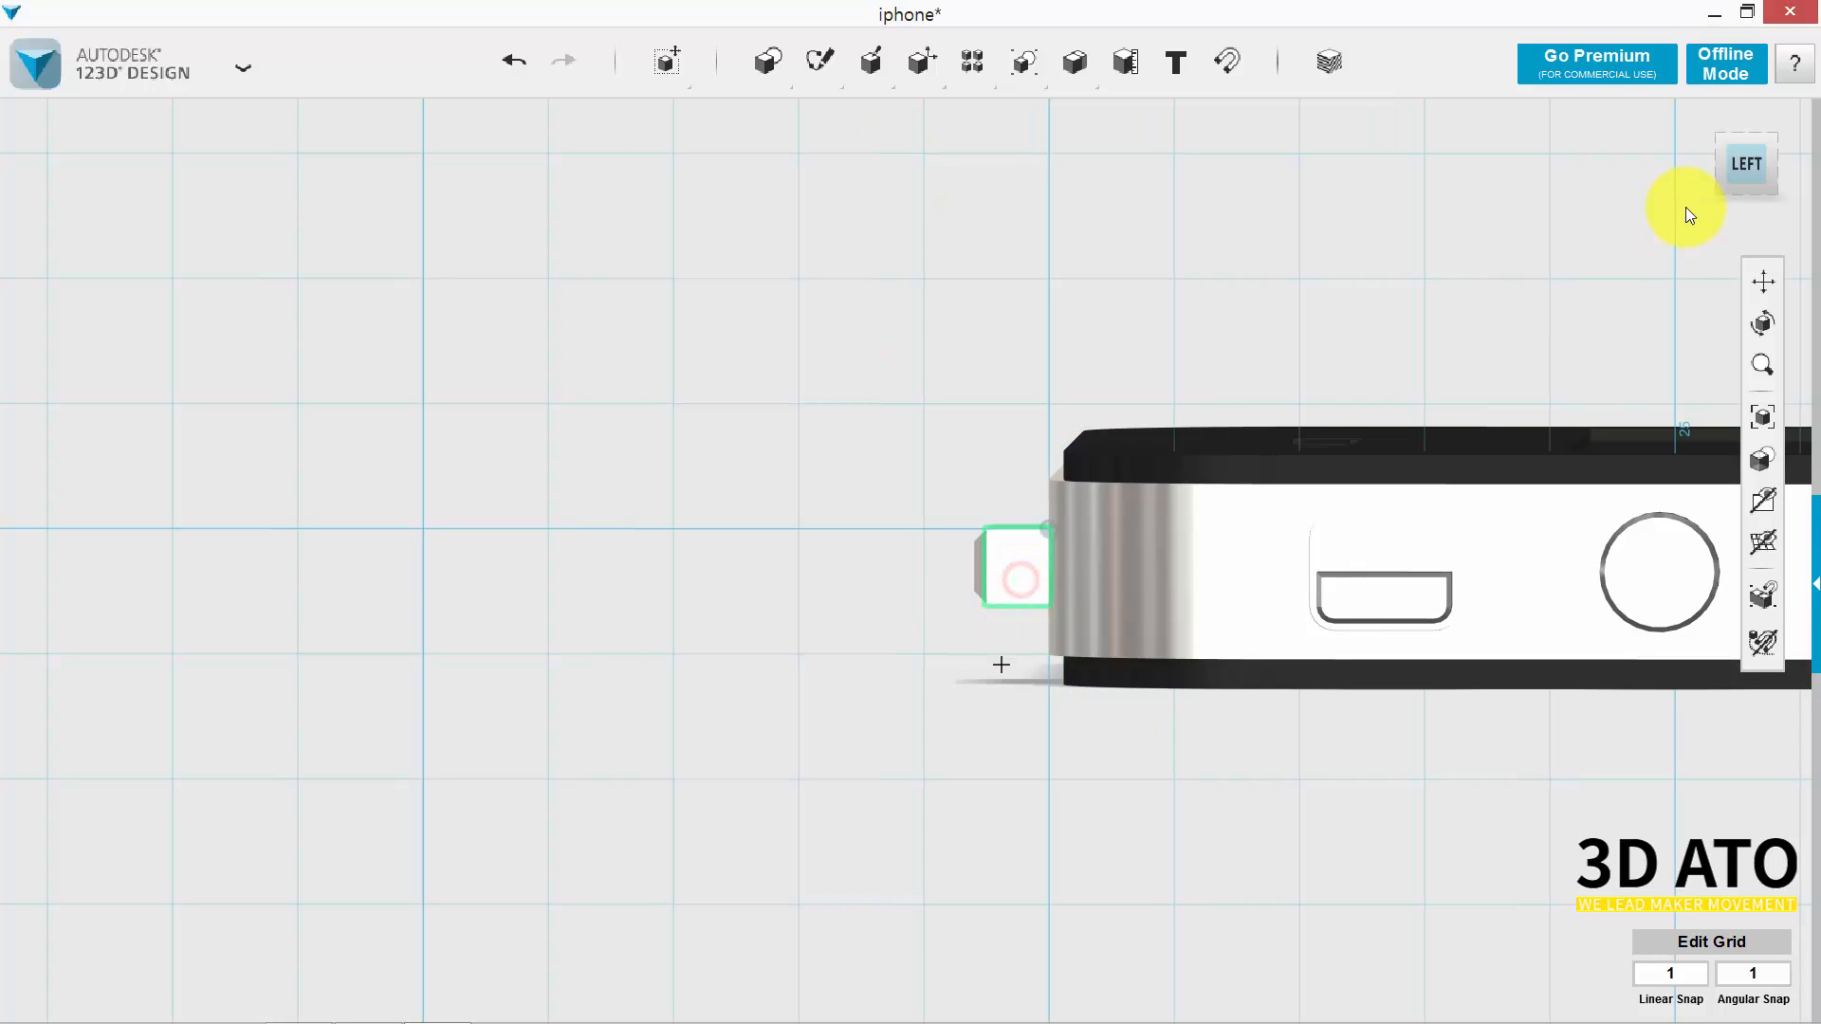
click(1749, 164)
click(882, 605)
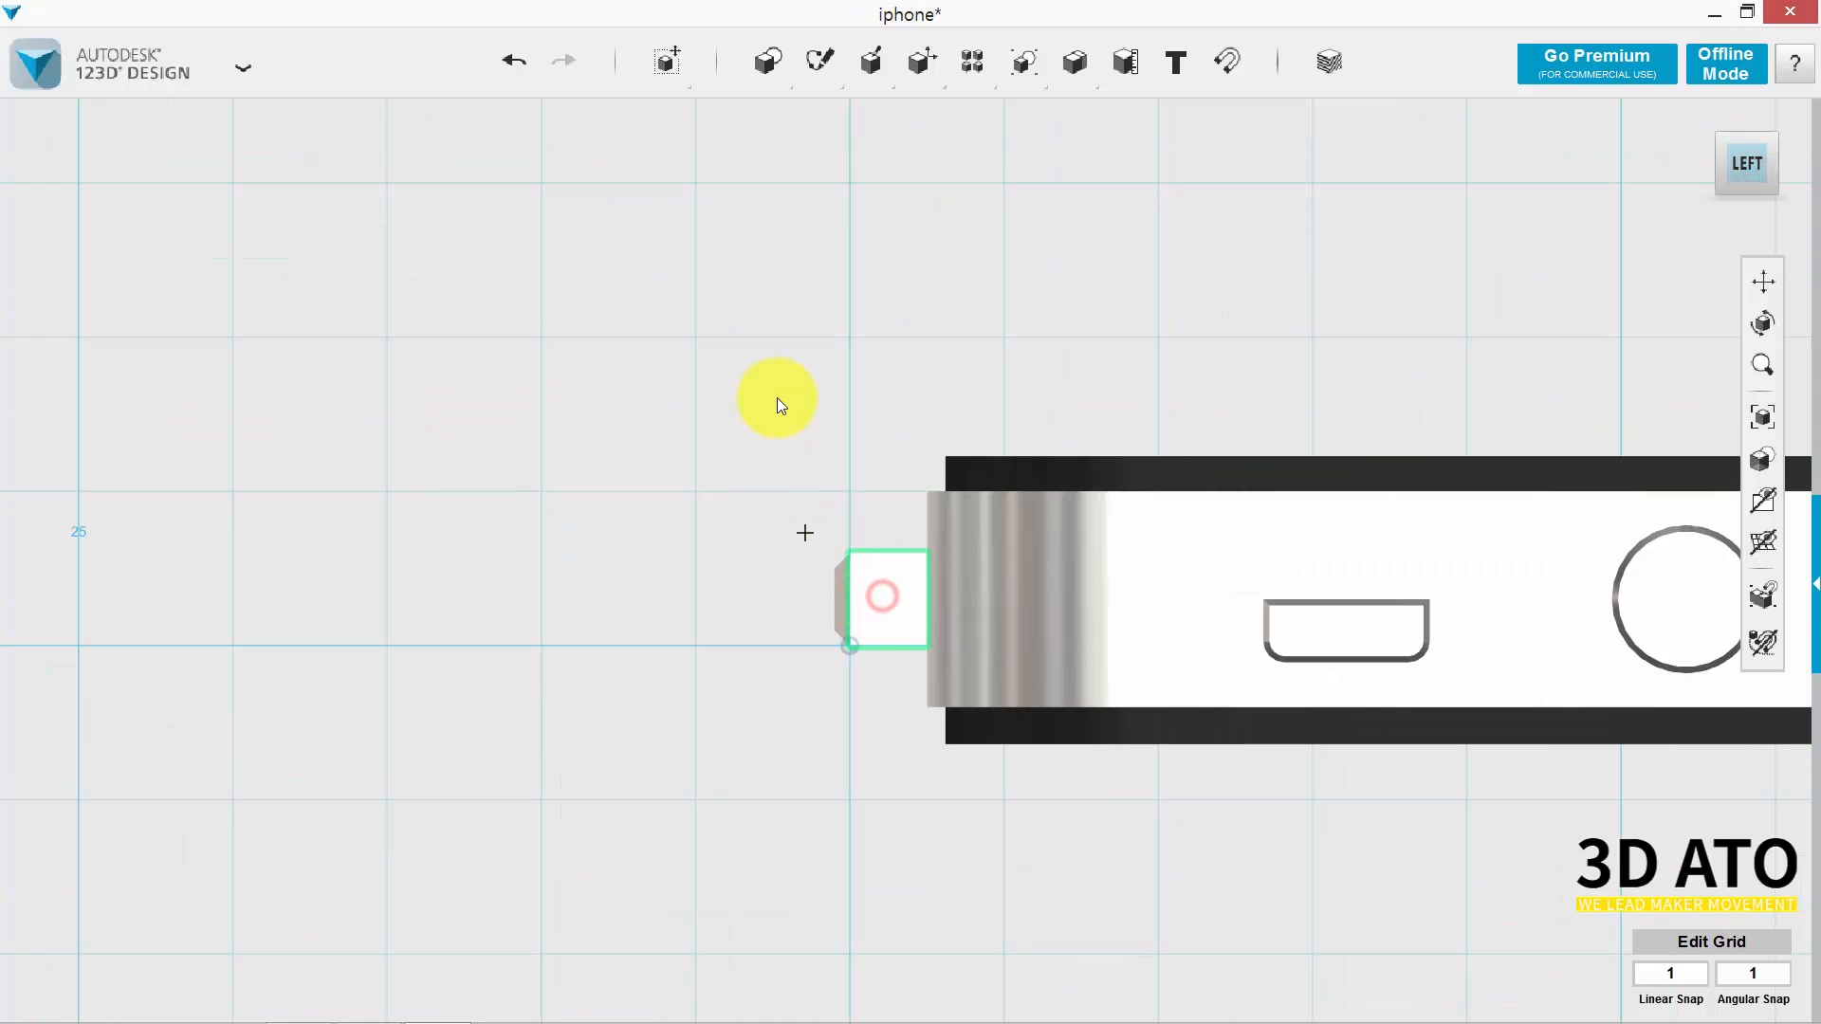
click(696, 337)
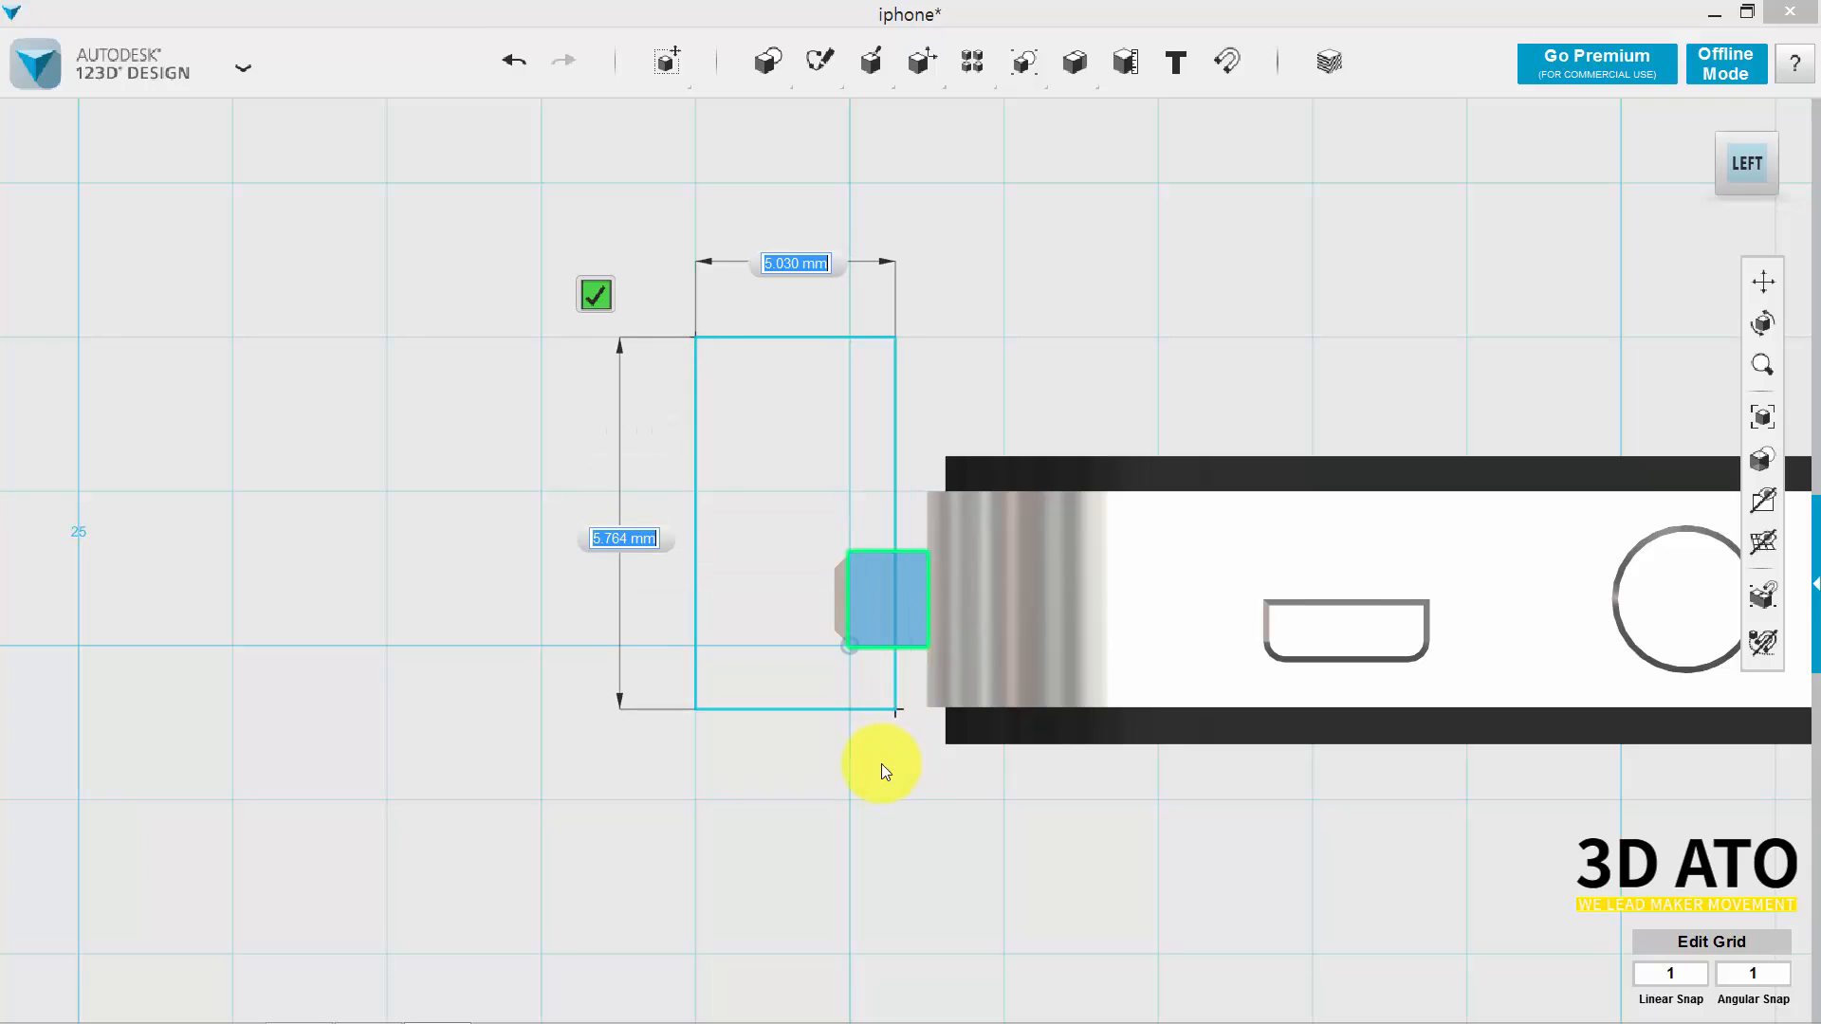
click(892, 834)
click(793, 793)
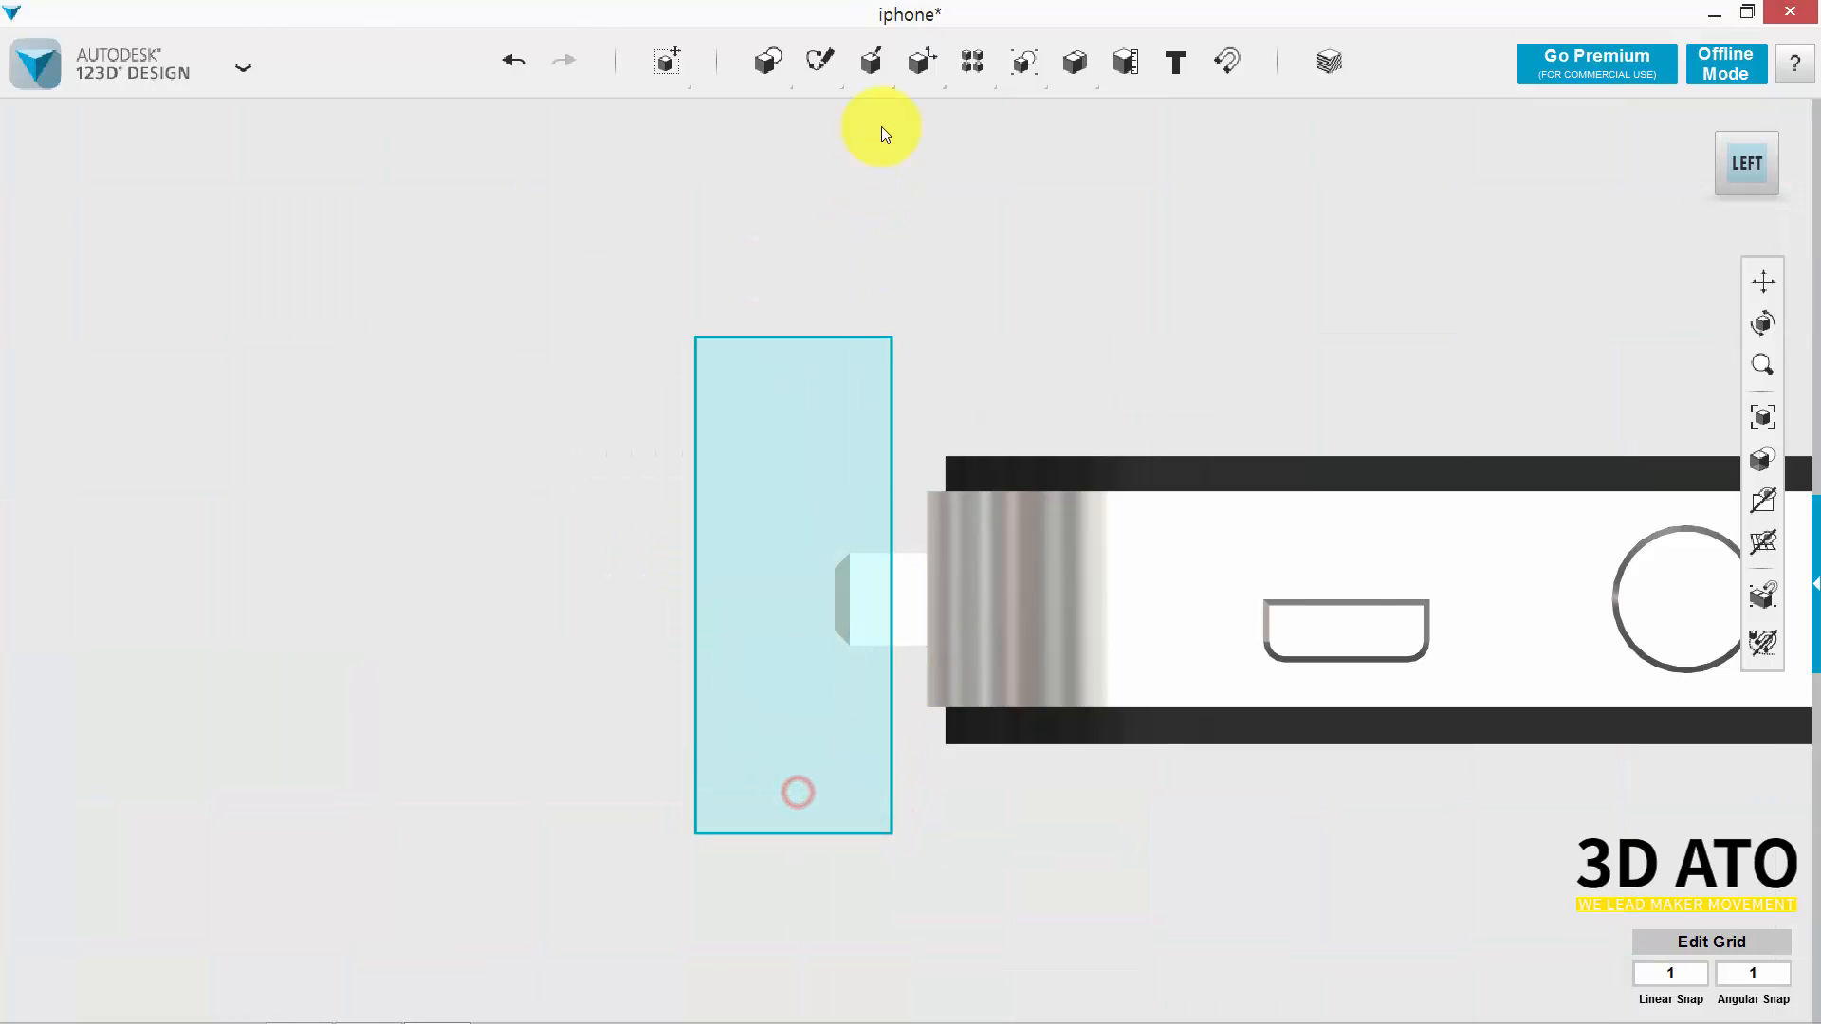
Extrude the rectangle as a cut through the back-edge button to trim off its outer part, and delete the leftover sketch.
mouse_move(881, 77)
click(874, 119)
click(850, 492)
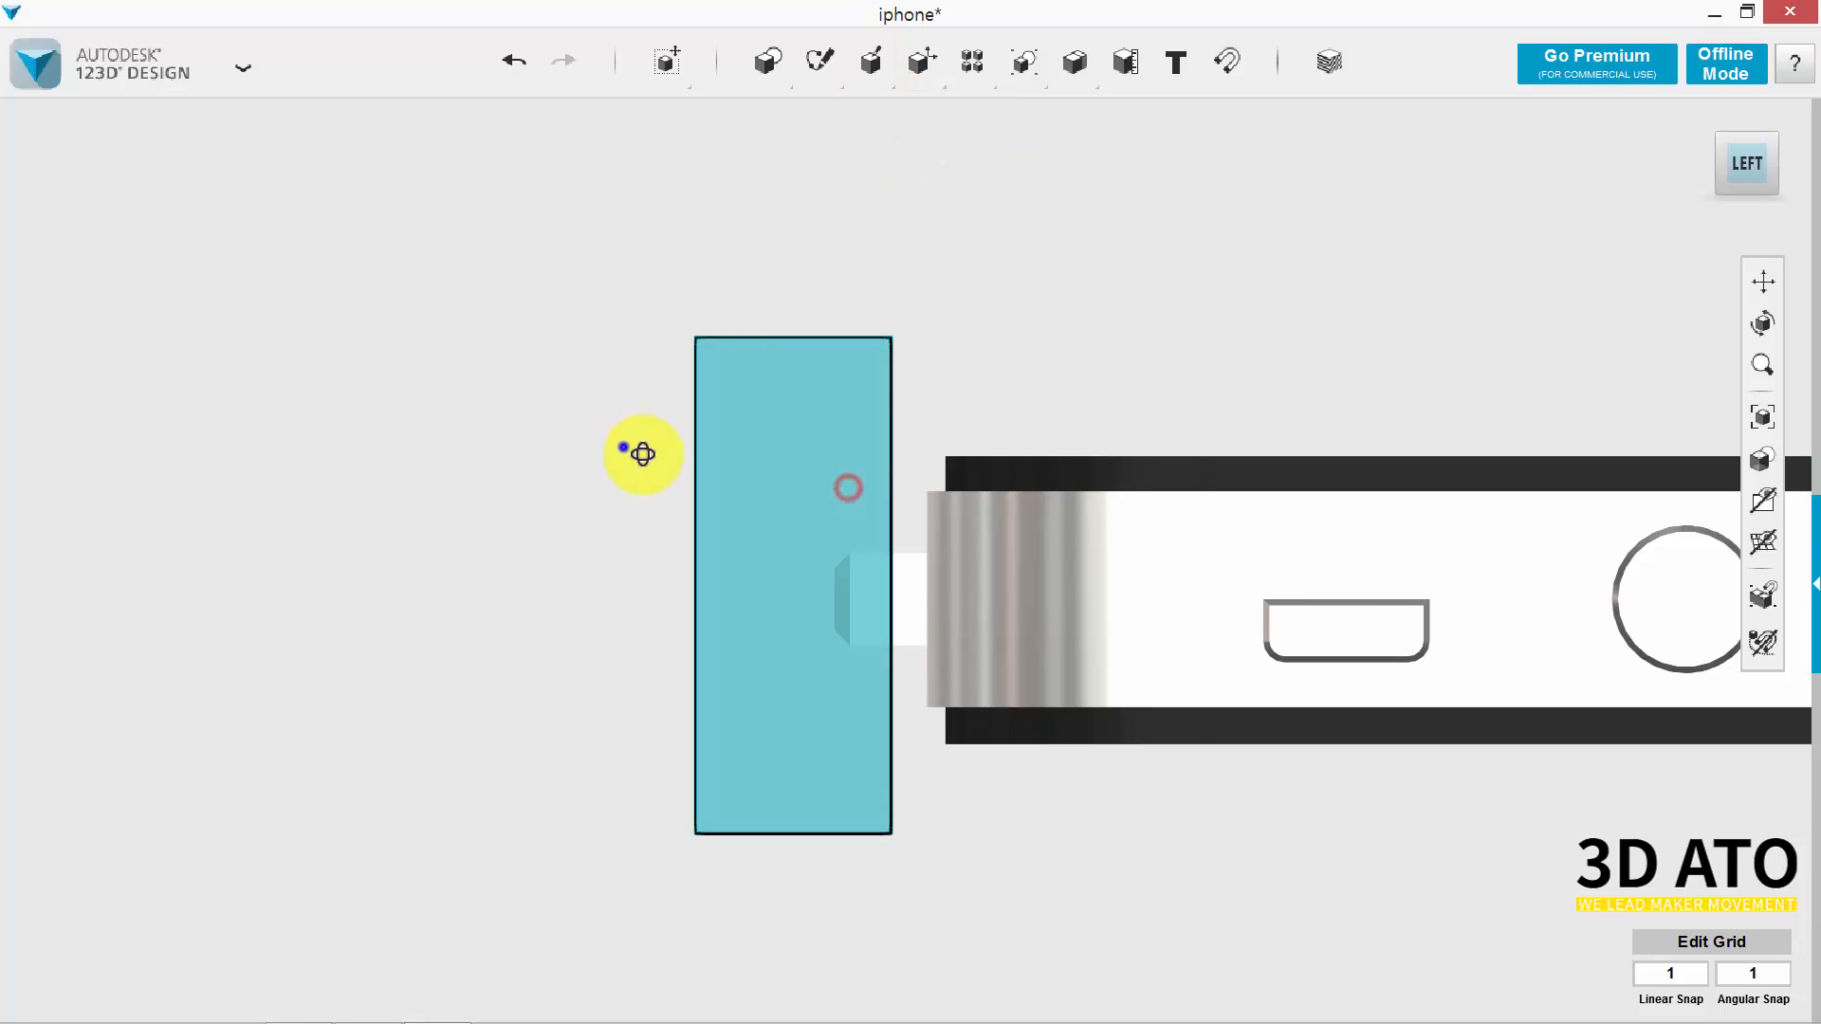
mouse_move(1146, 702)
mouse_down()
mouse_move(840, 617)
mouse_move(827, 654)
mouse_up()
key(Return)
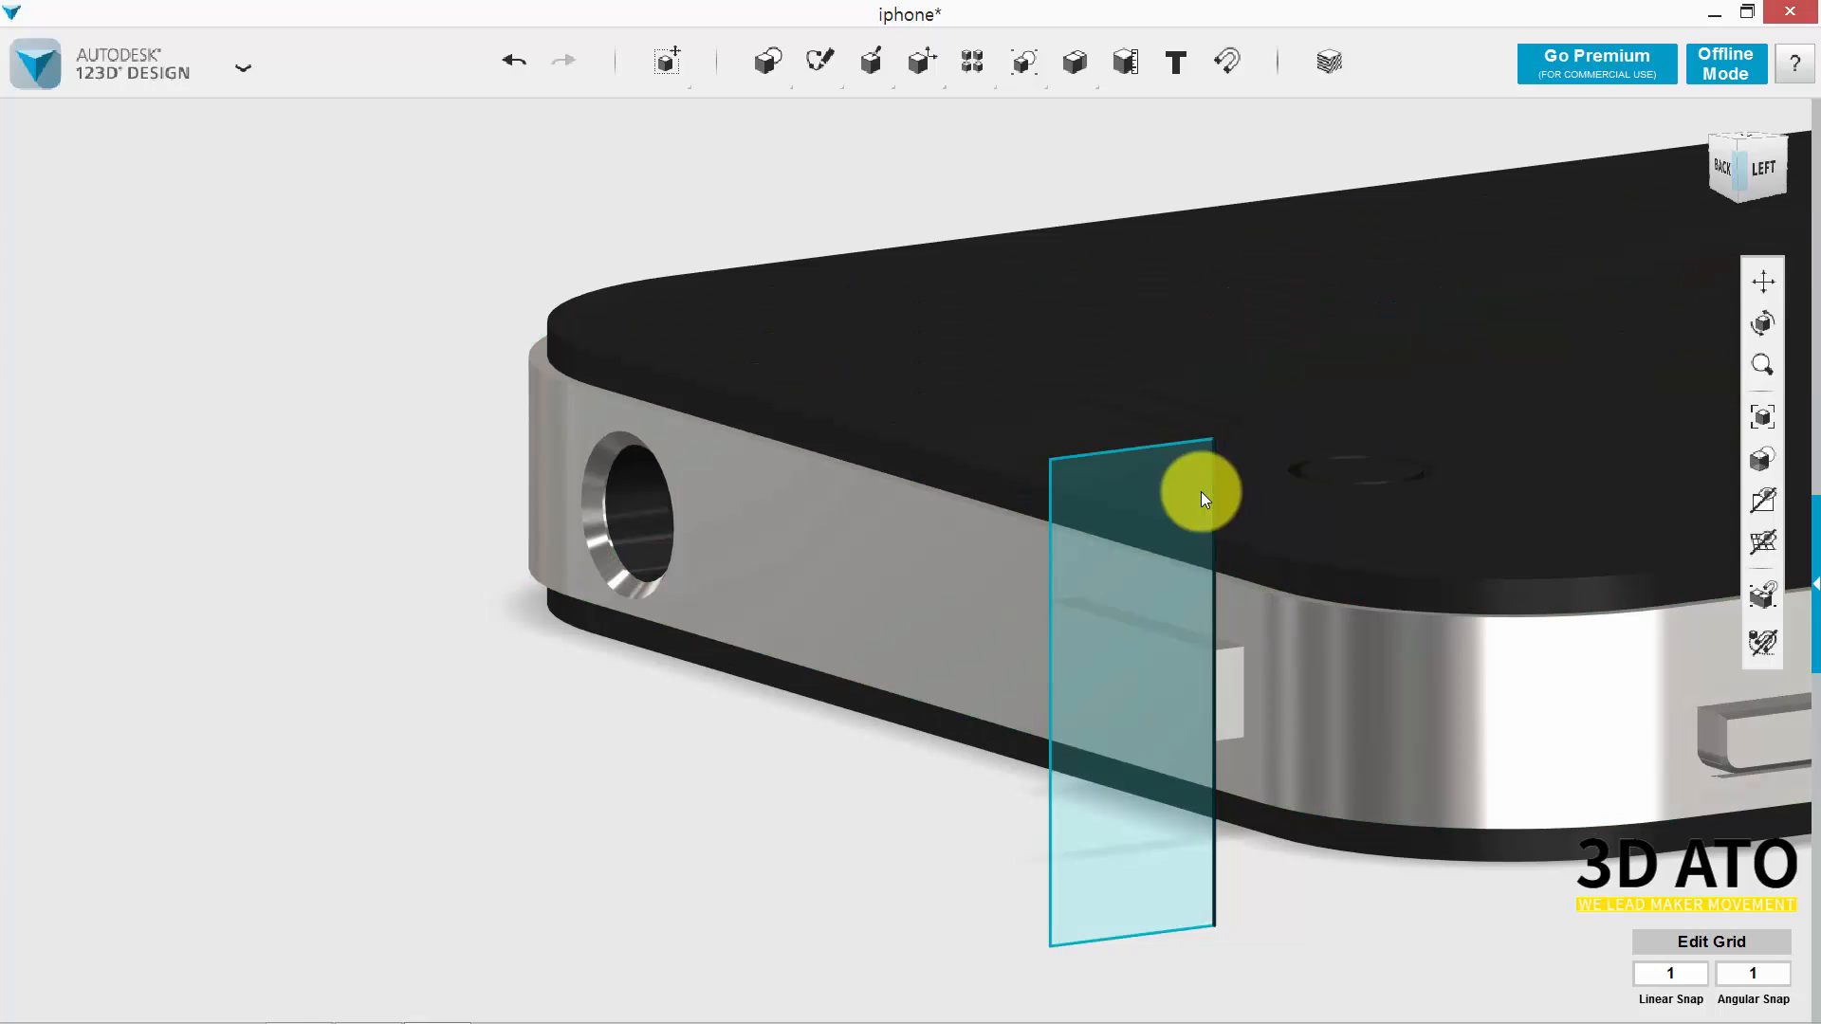
click(1180, 492)
key(Delete)
Chamfer the four outer edges of the shortened rectangular button on the back edge.
right_drag(1163, 734, 1181, 650)
key(c)
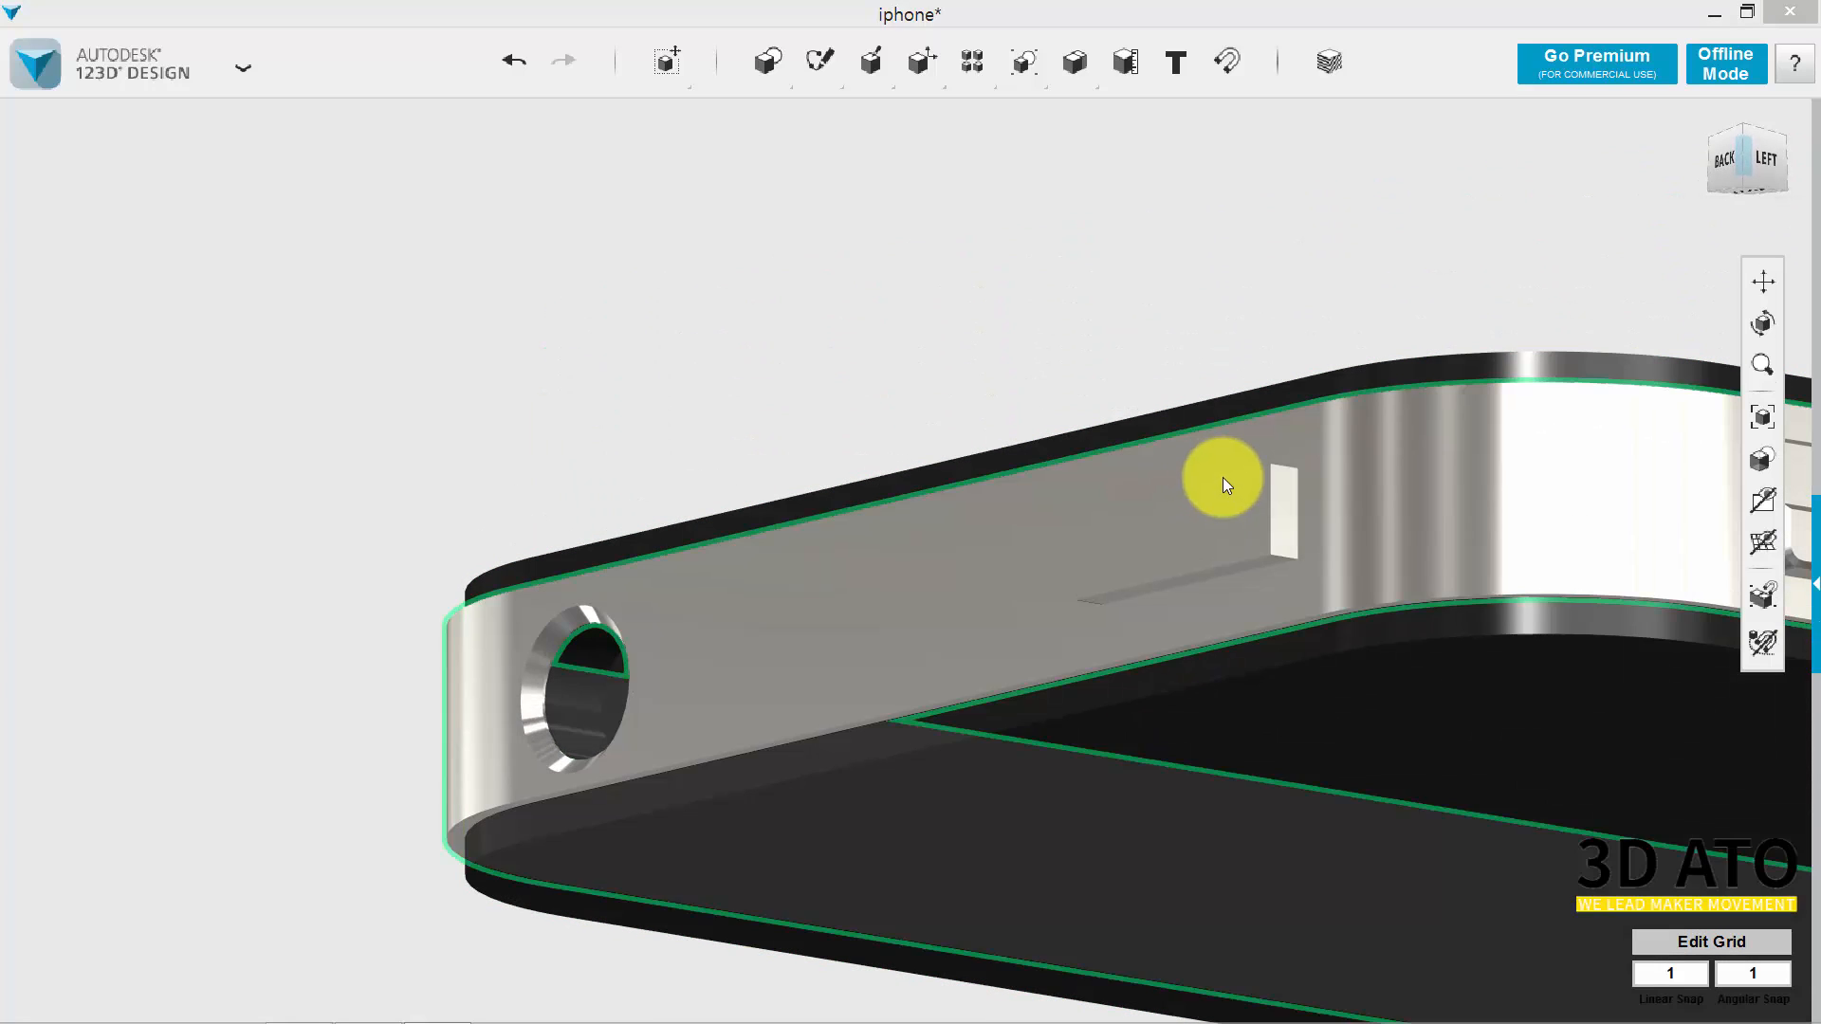
click(1223, 484)
click(1208, 569)
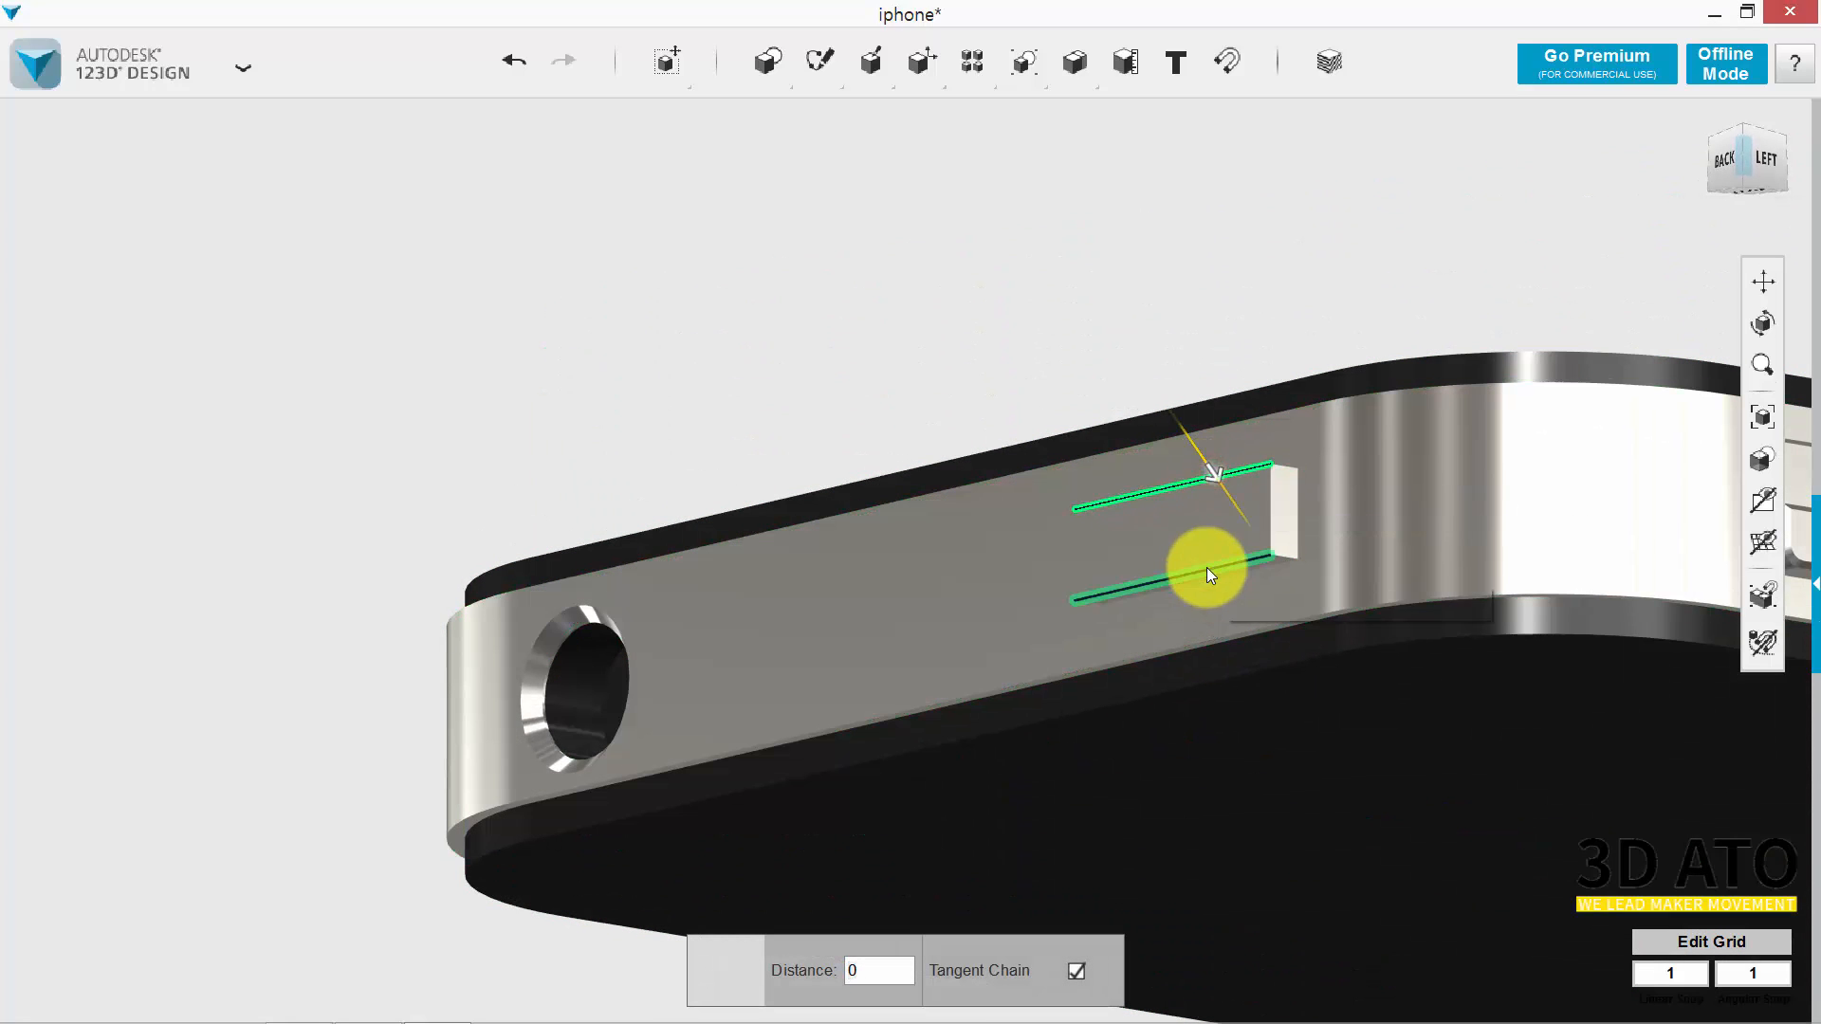
click(1271, 513)
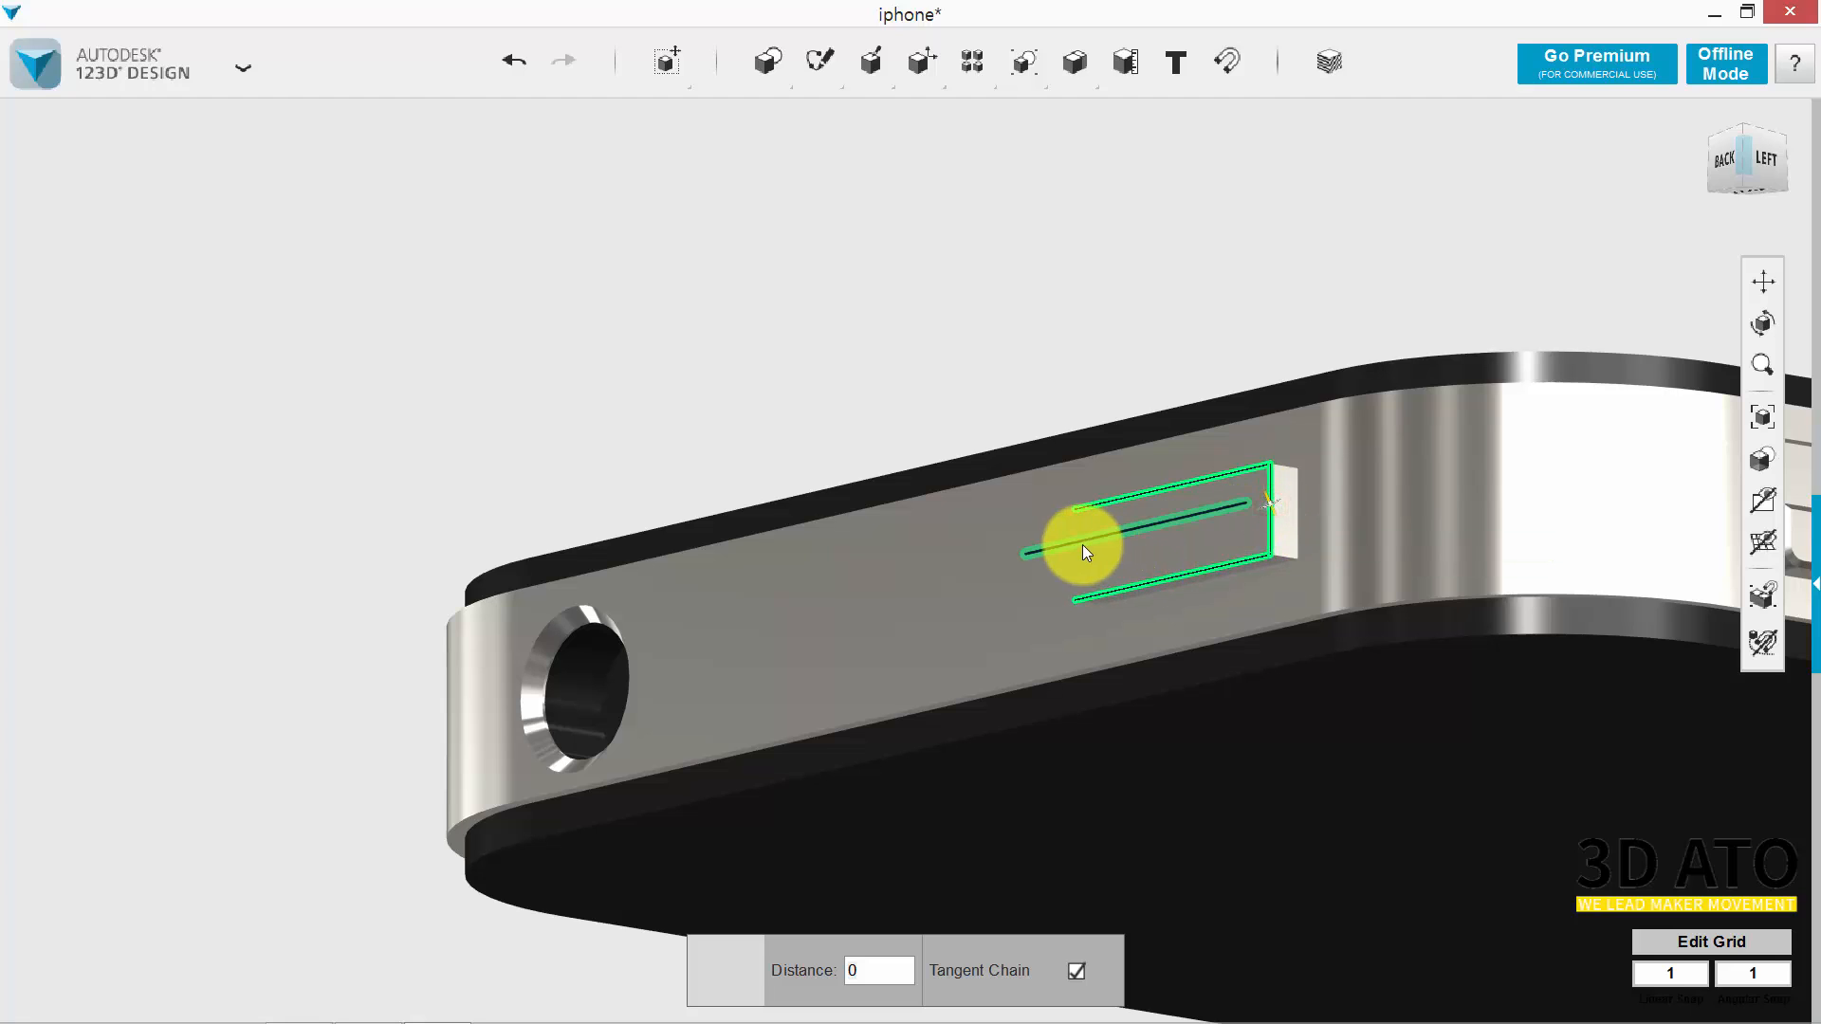
click(1077, 547)
click(1065, 529)
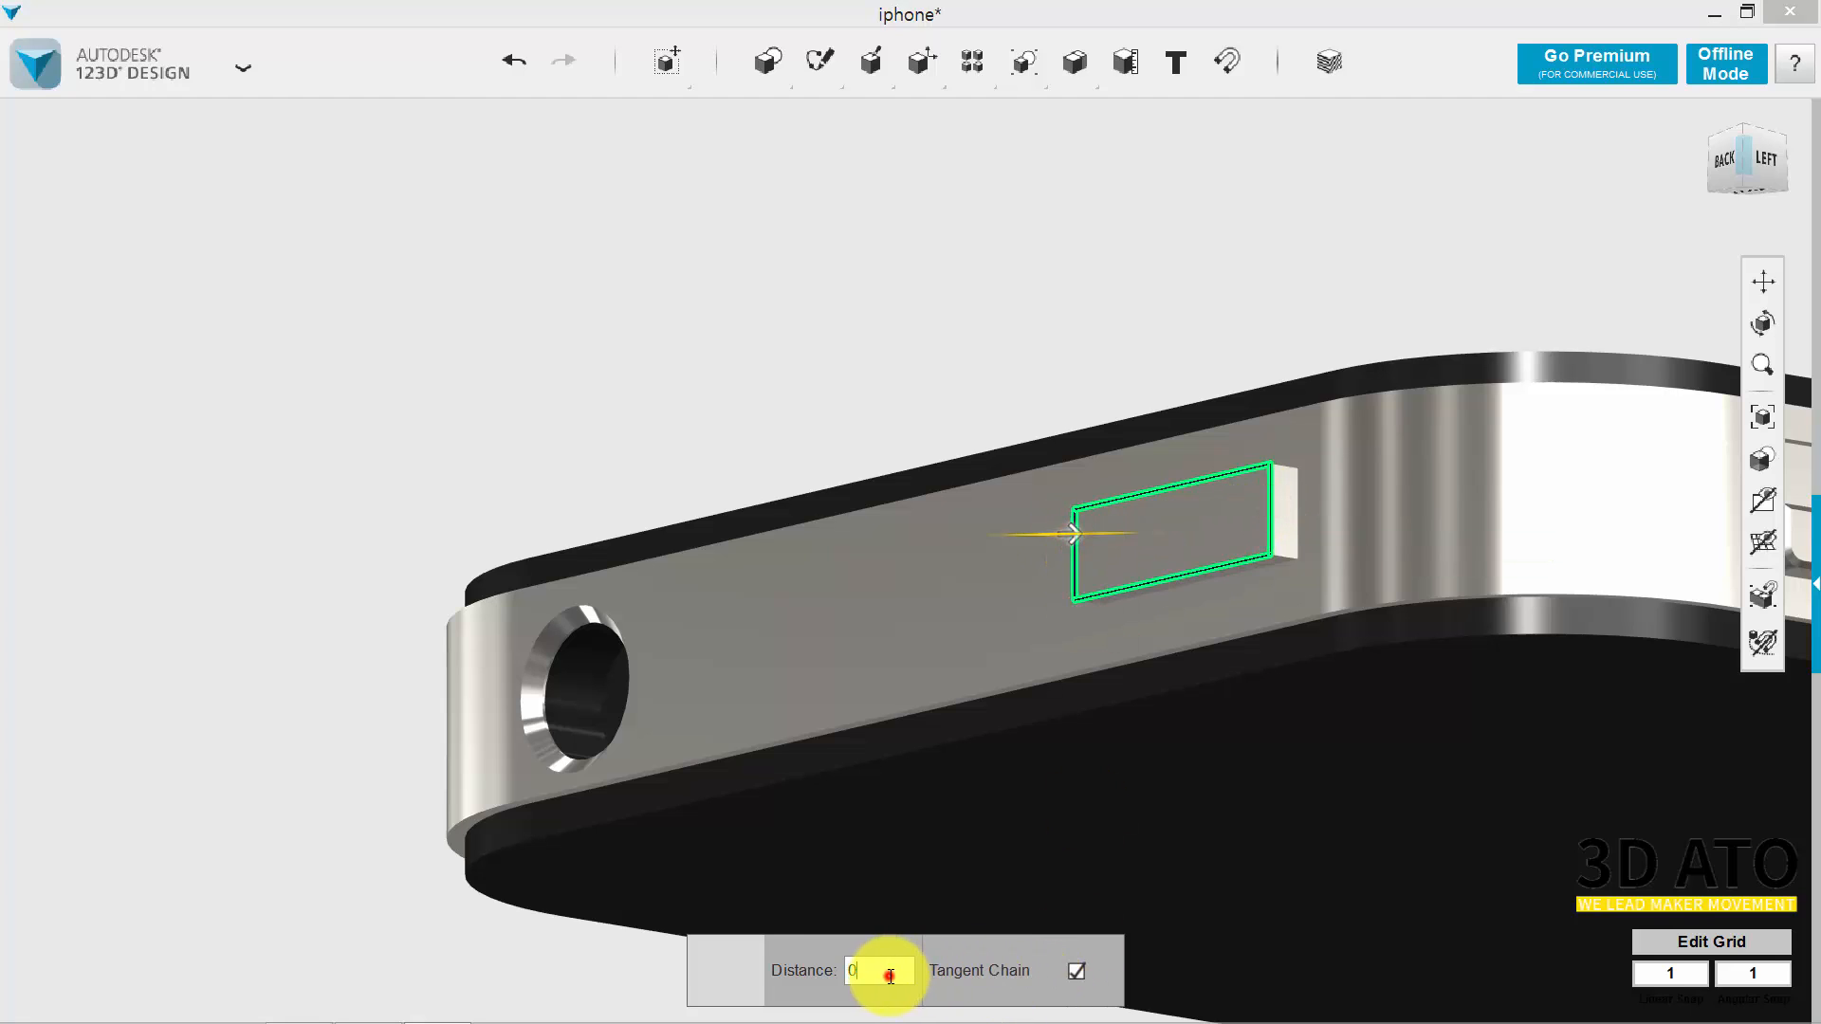
click(885, 973)
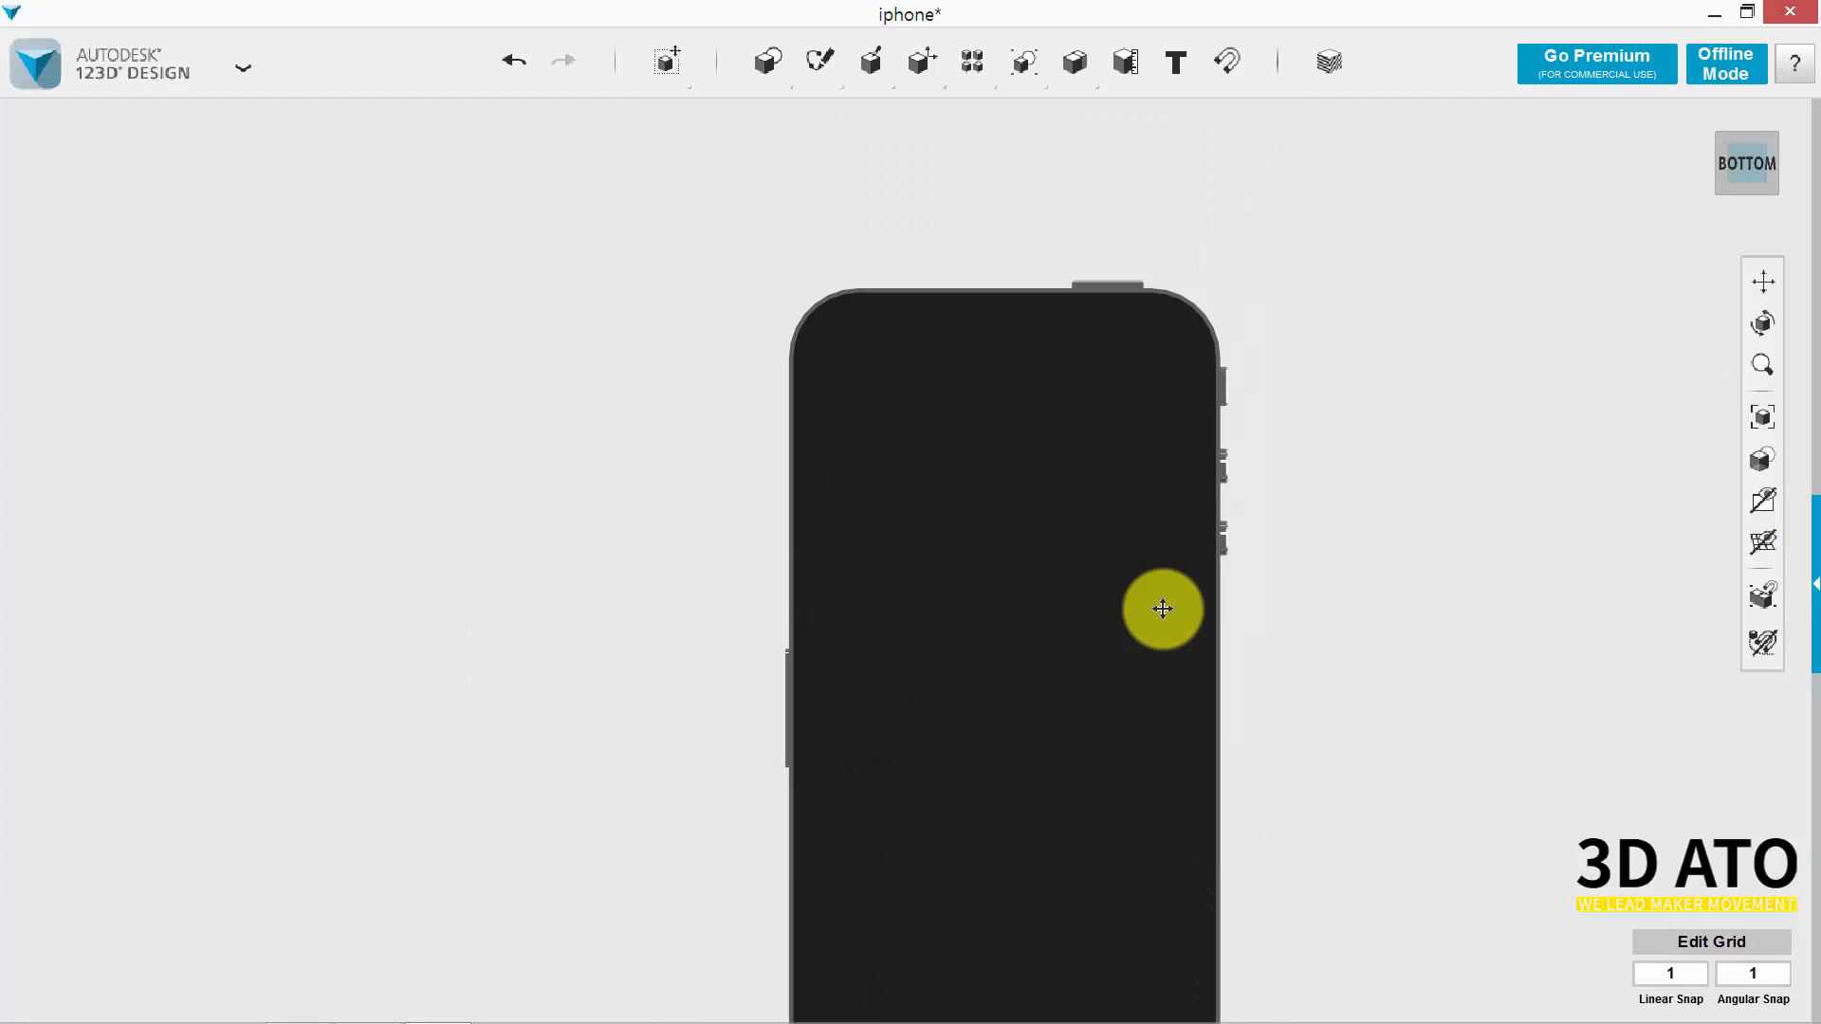
Check the rear camera dimensions in the reference drawing and sketch a 4 mm radius circle on the back face's side edge, where the corner rounding begins.
scroll(987, 325, up, 4)
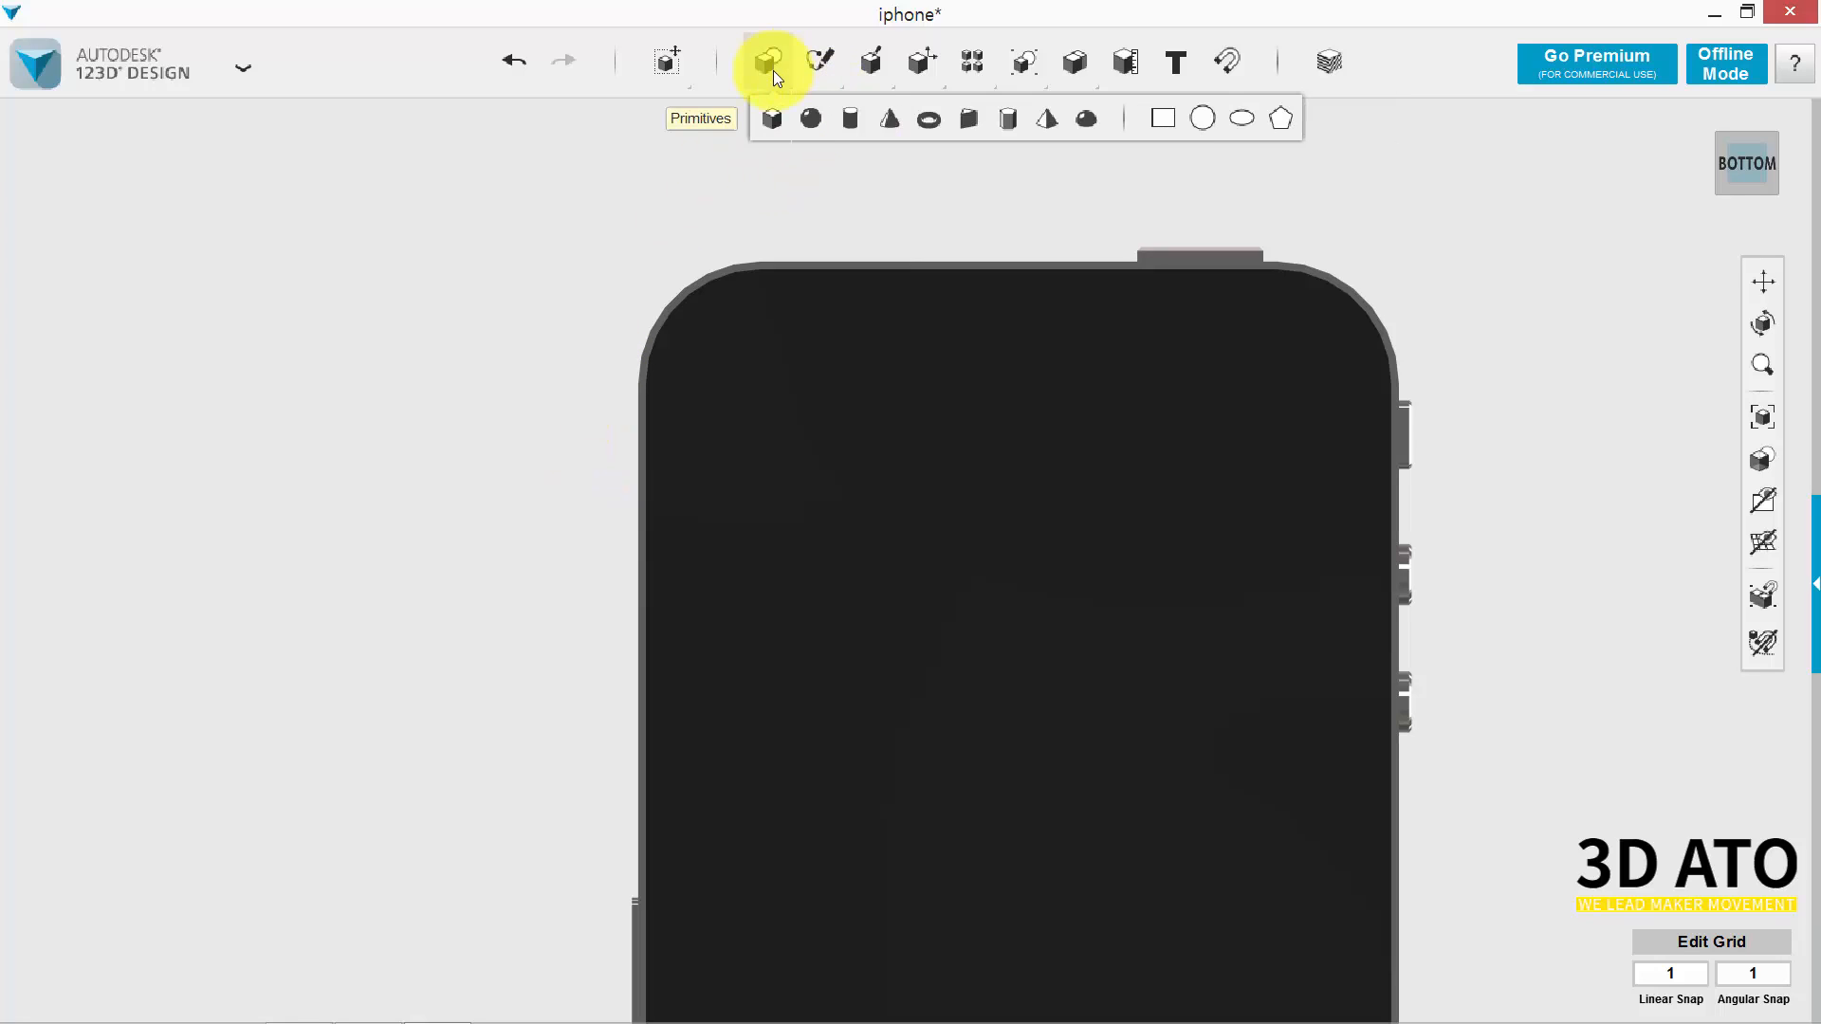
mouse_move(768, 63)
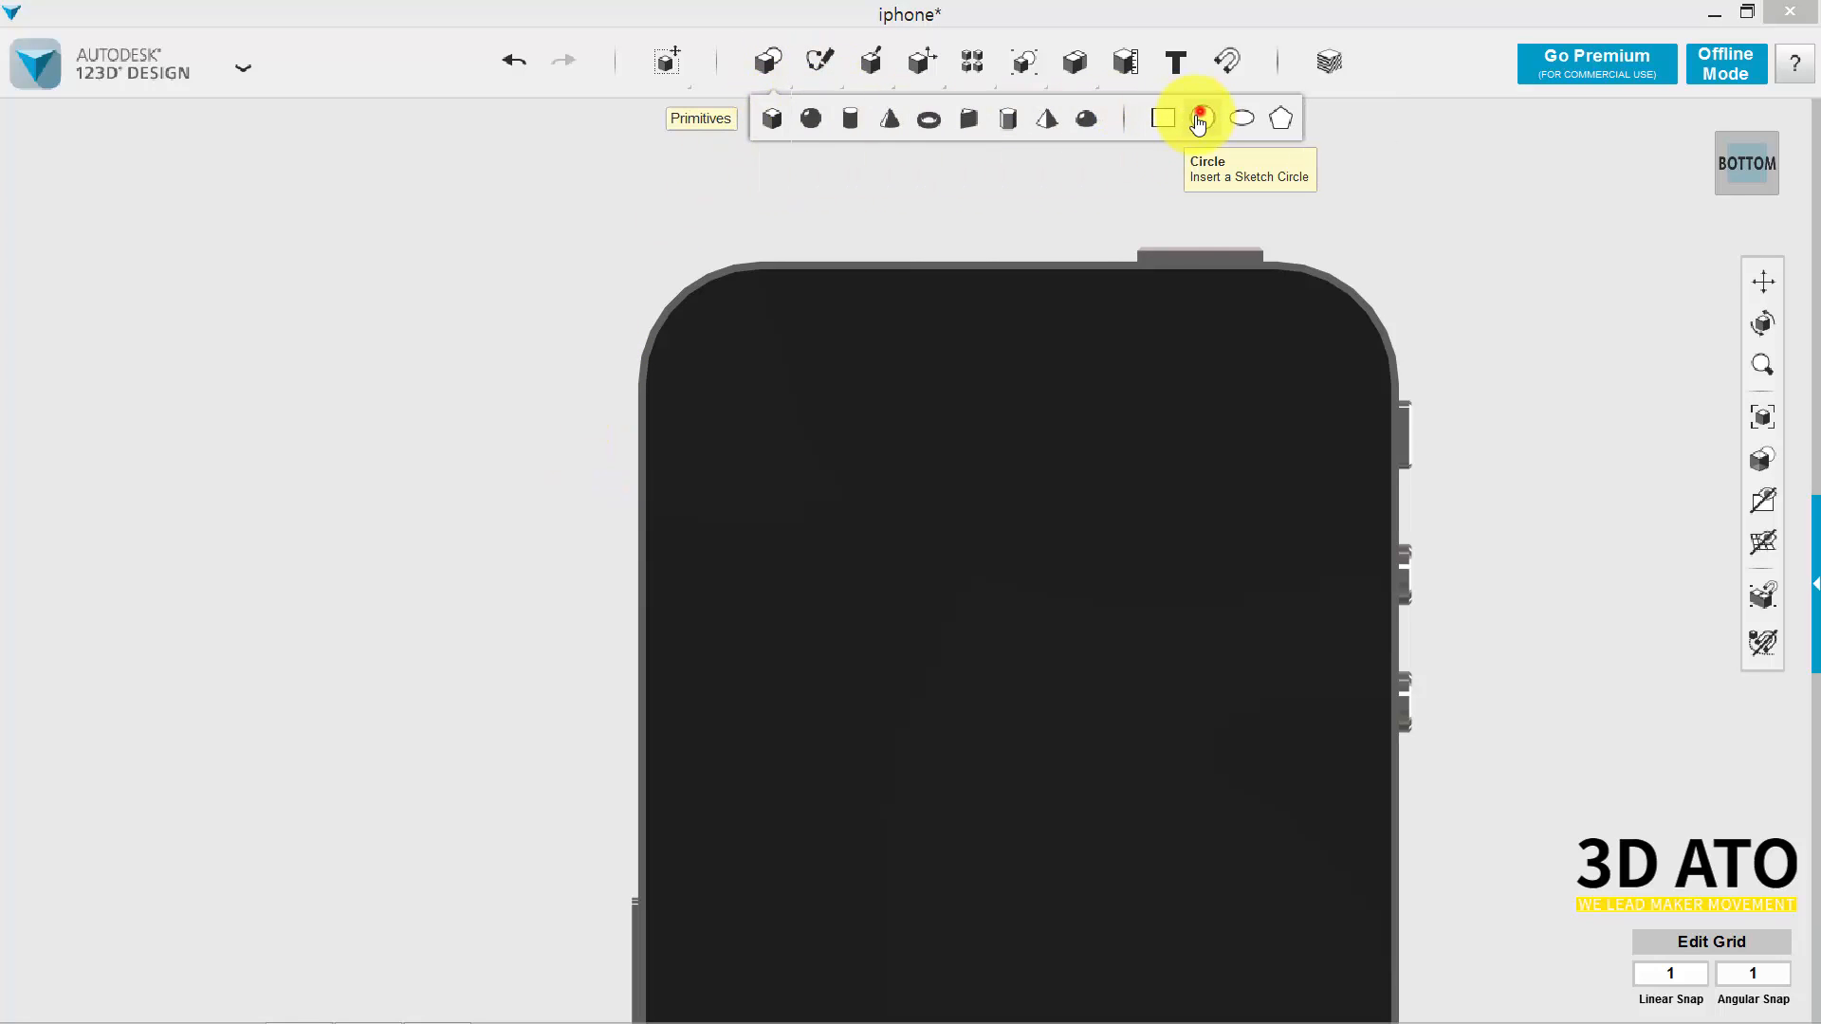
click(1202, 118)
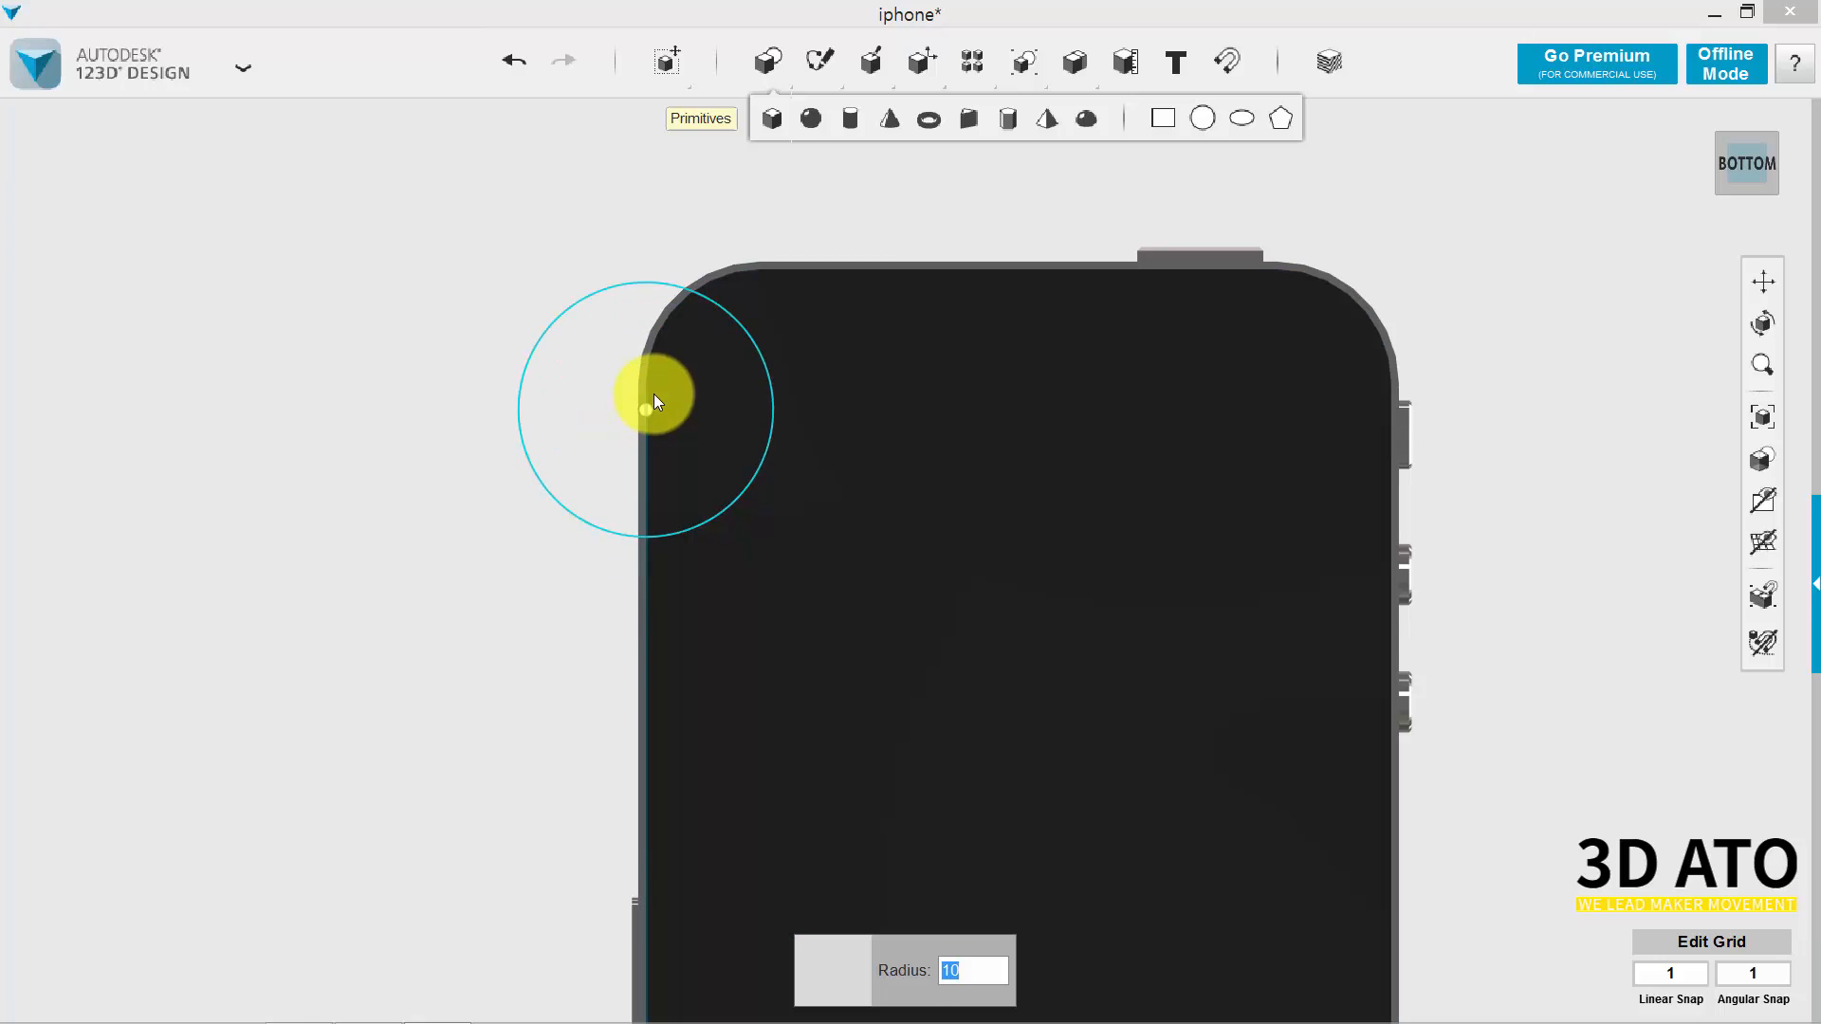
click(652, 385)
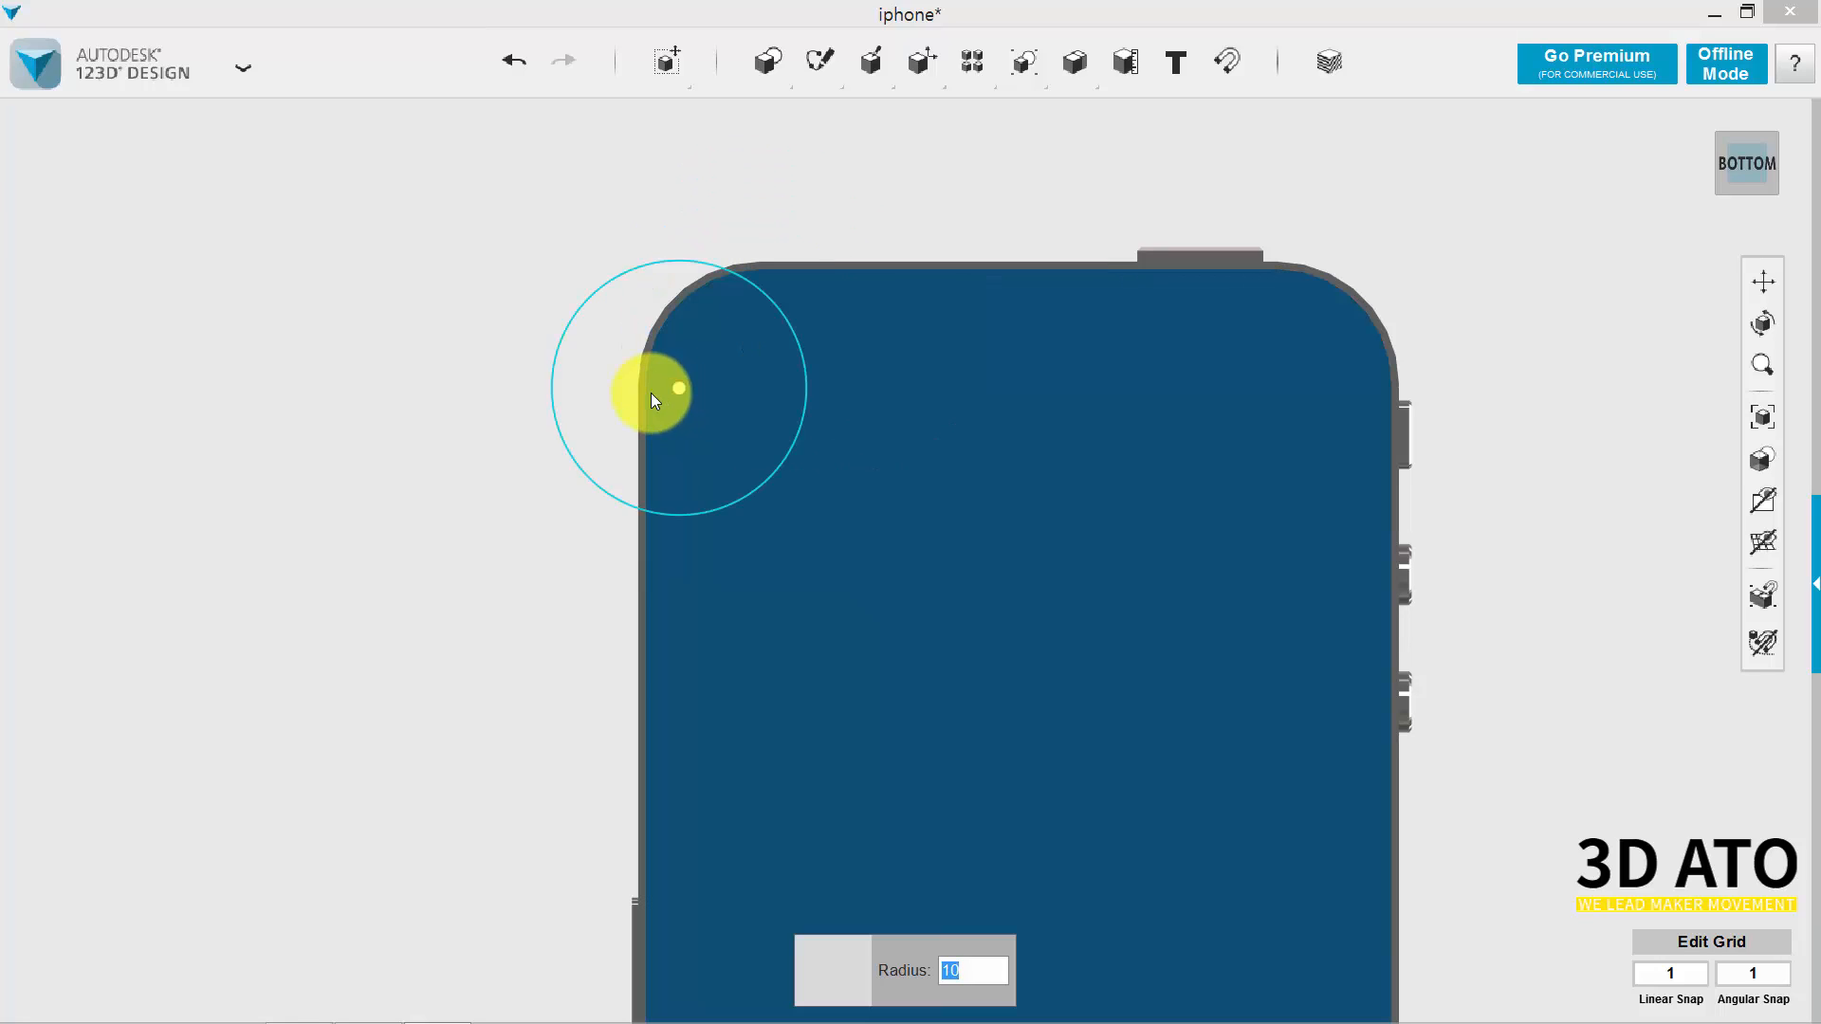
key(alt+Tab)
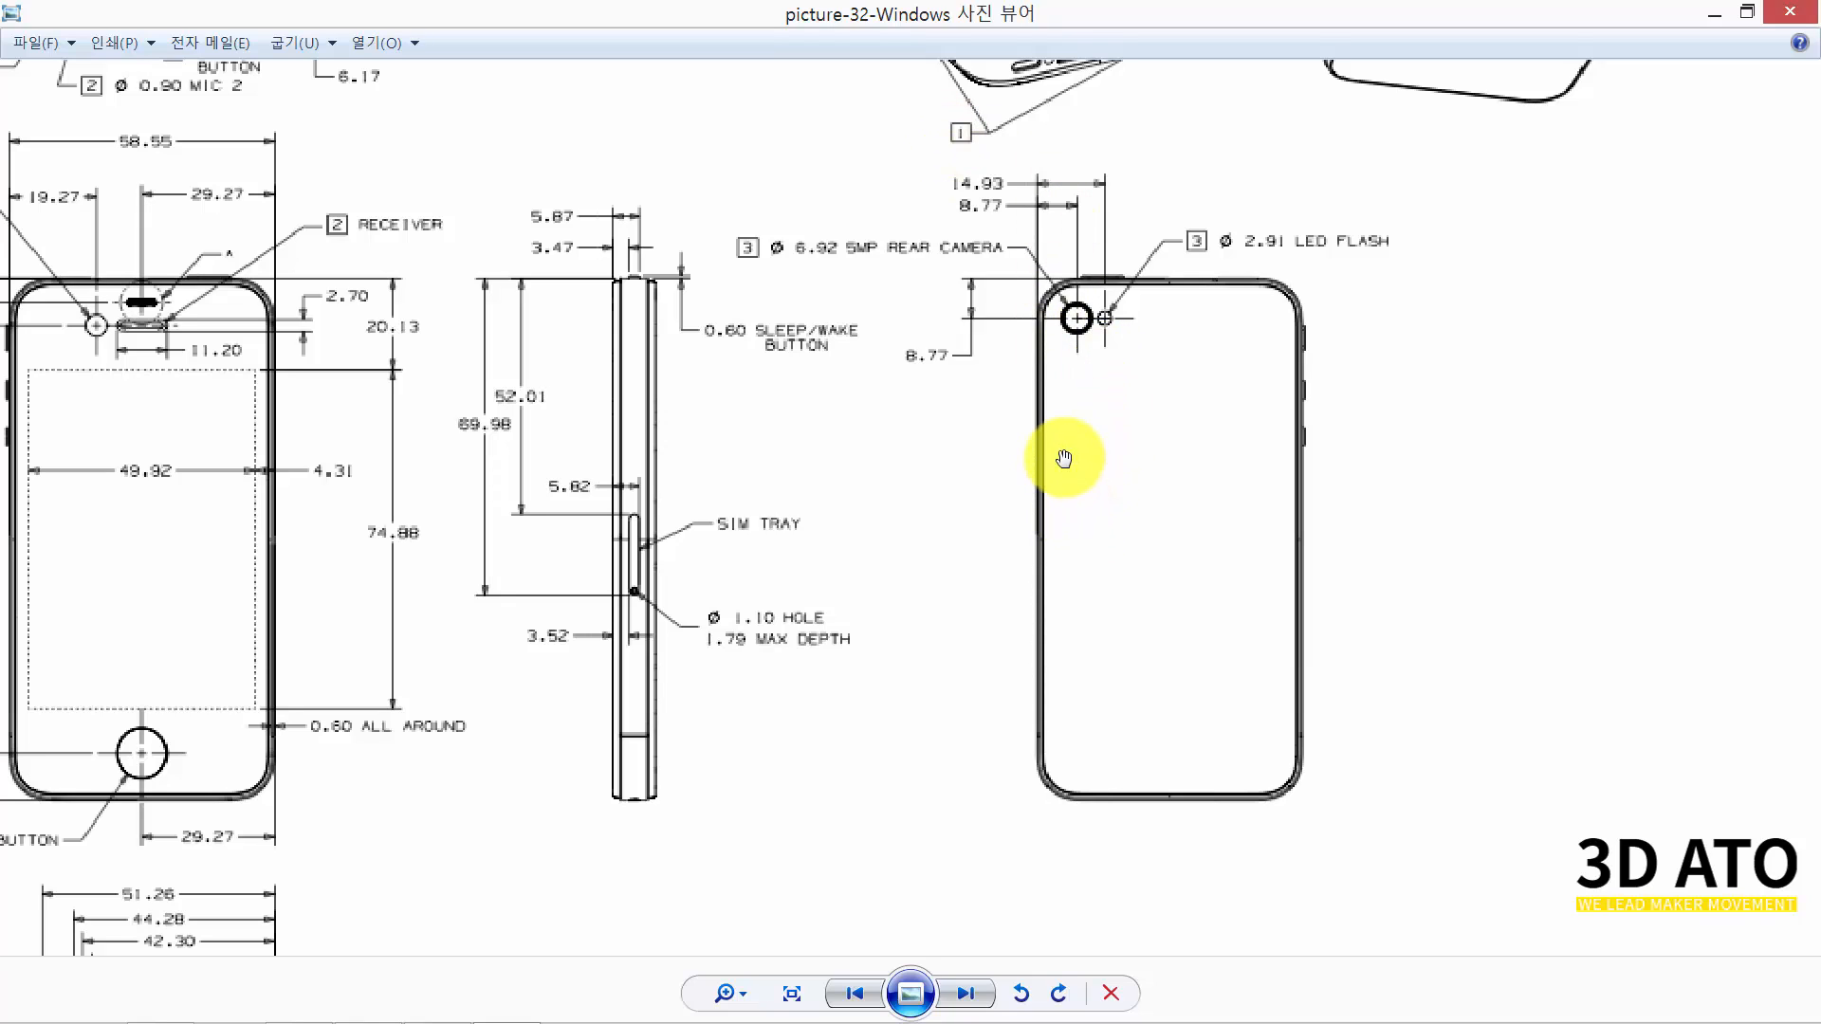
click(1783, 13)
click(1064, 8)
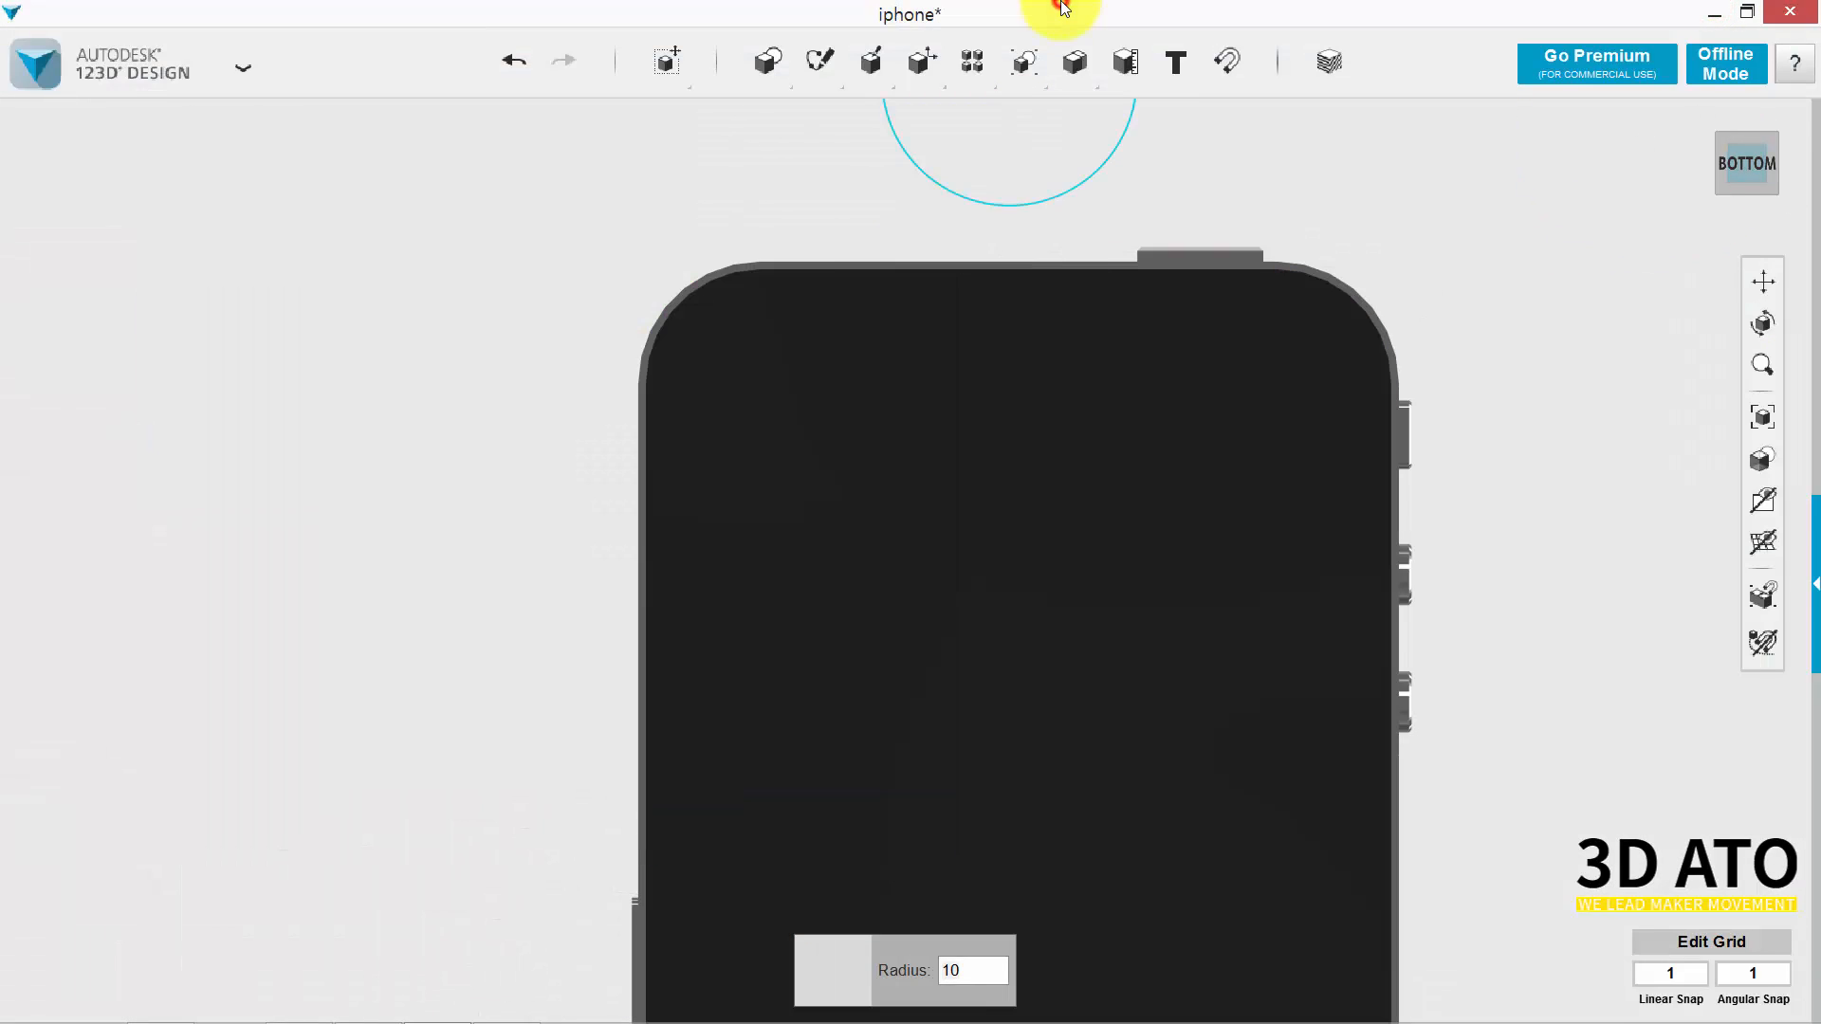
click(647, 385)
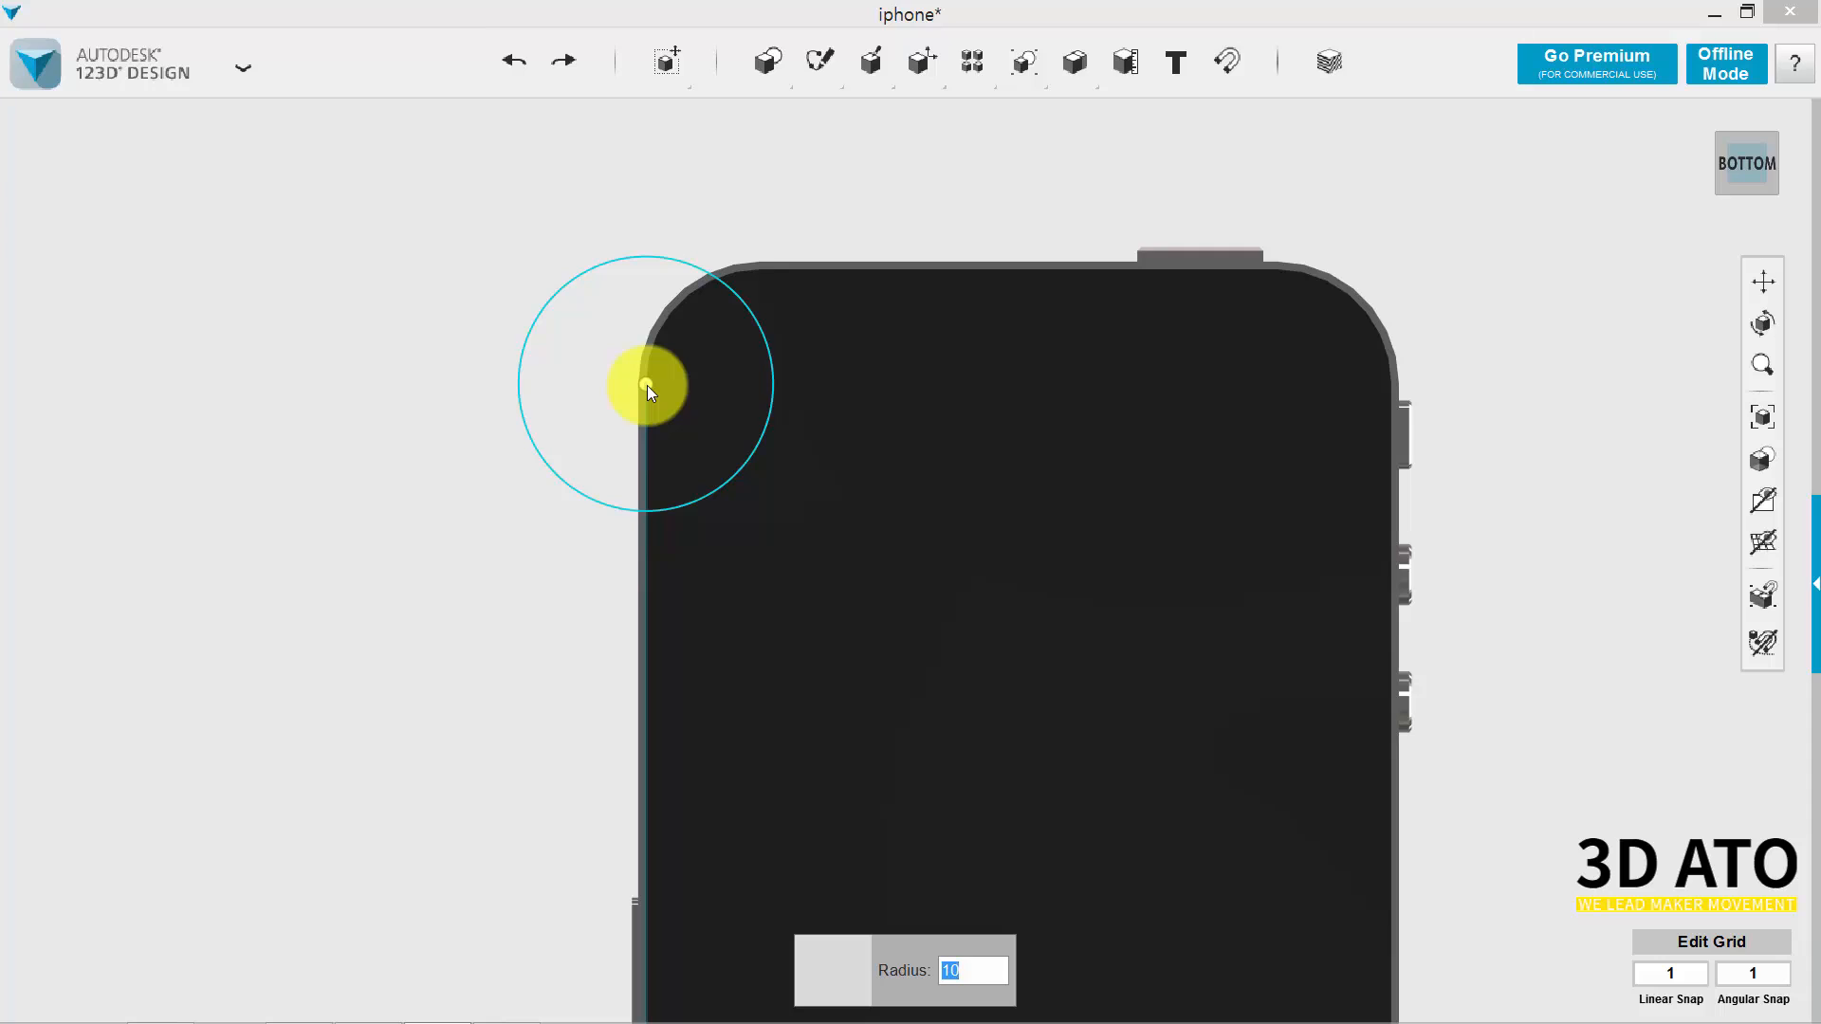
text(4)
key(Return)
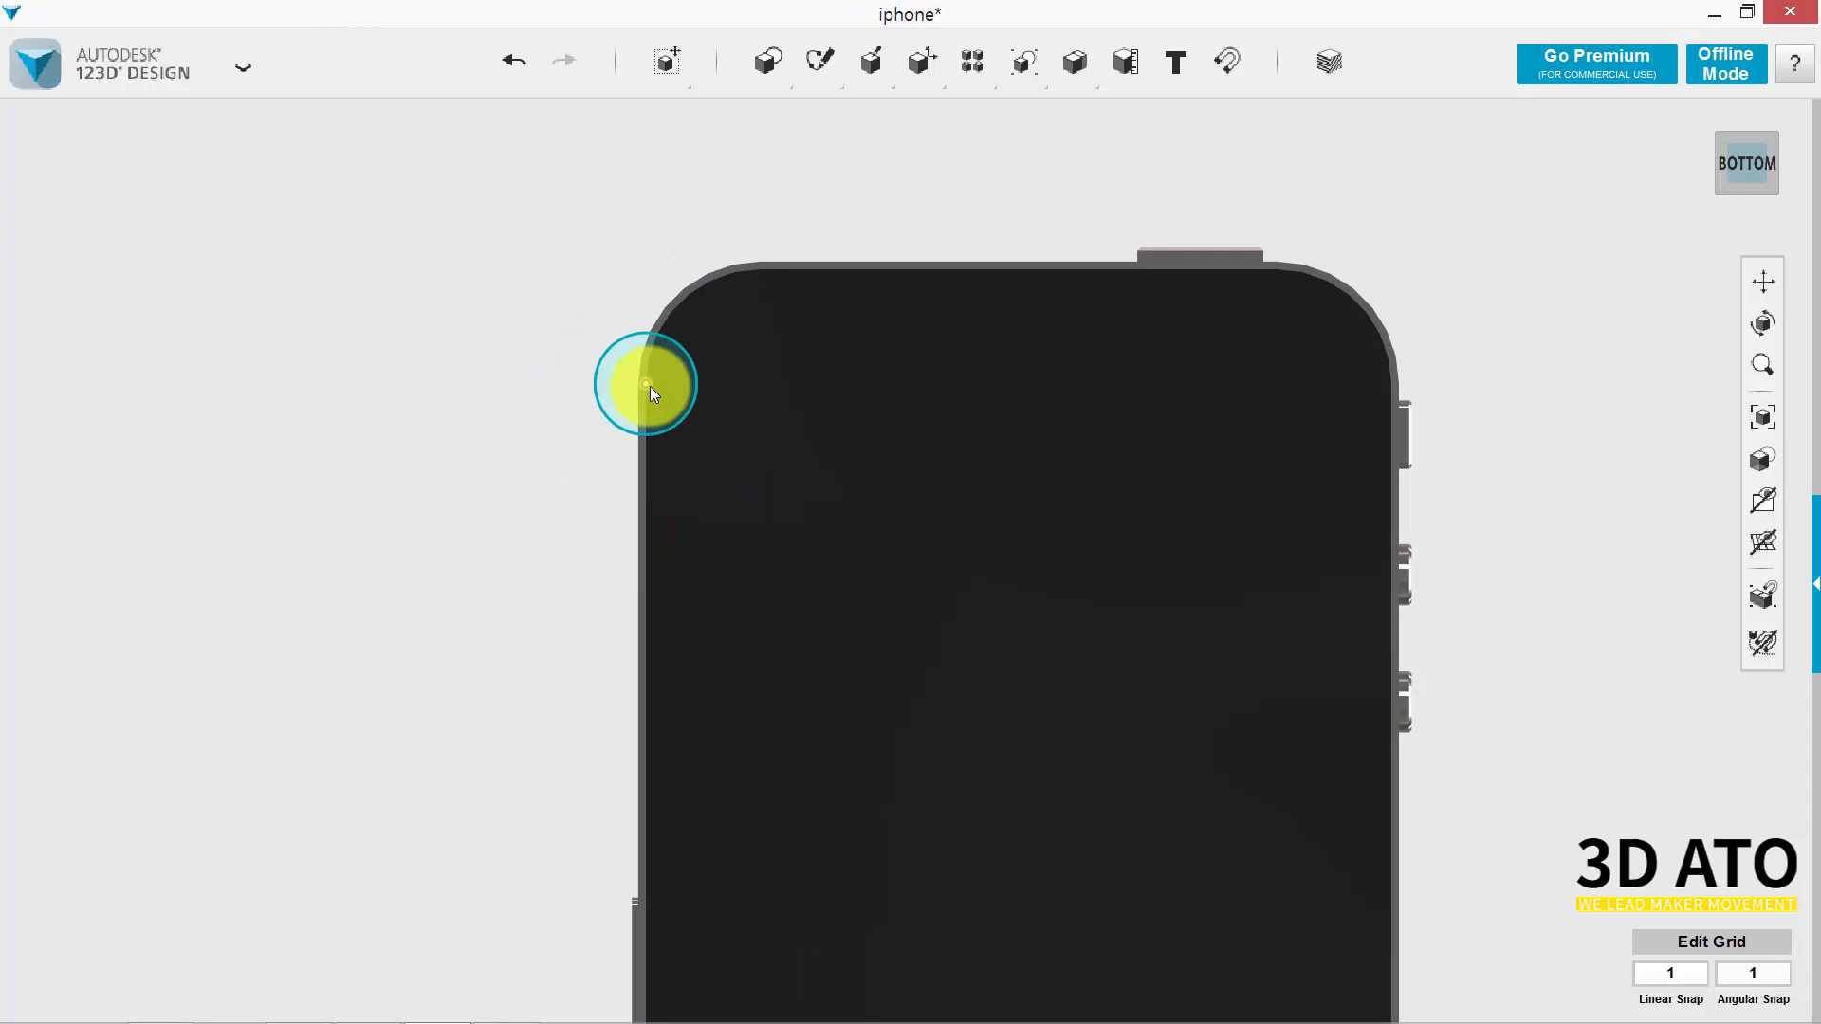
Move the 4 mm radius circle inward from the side edge onto the back face by about its own diameter.
click(679, 410)
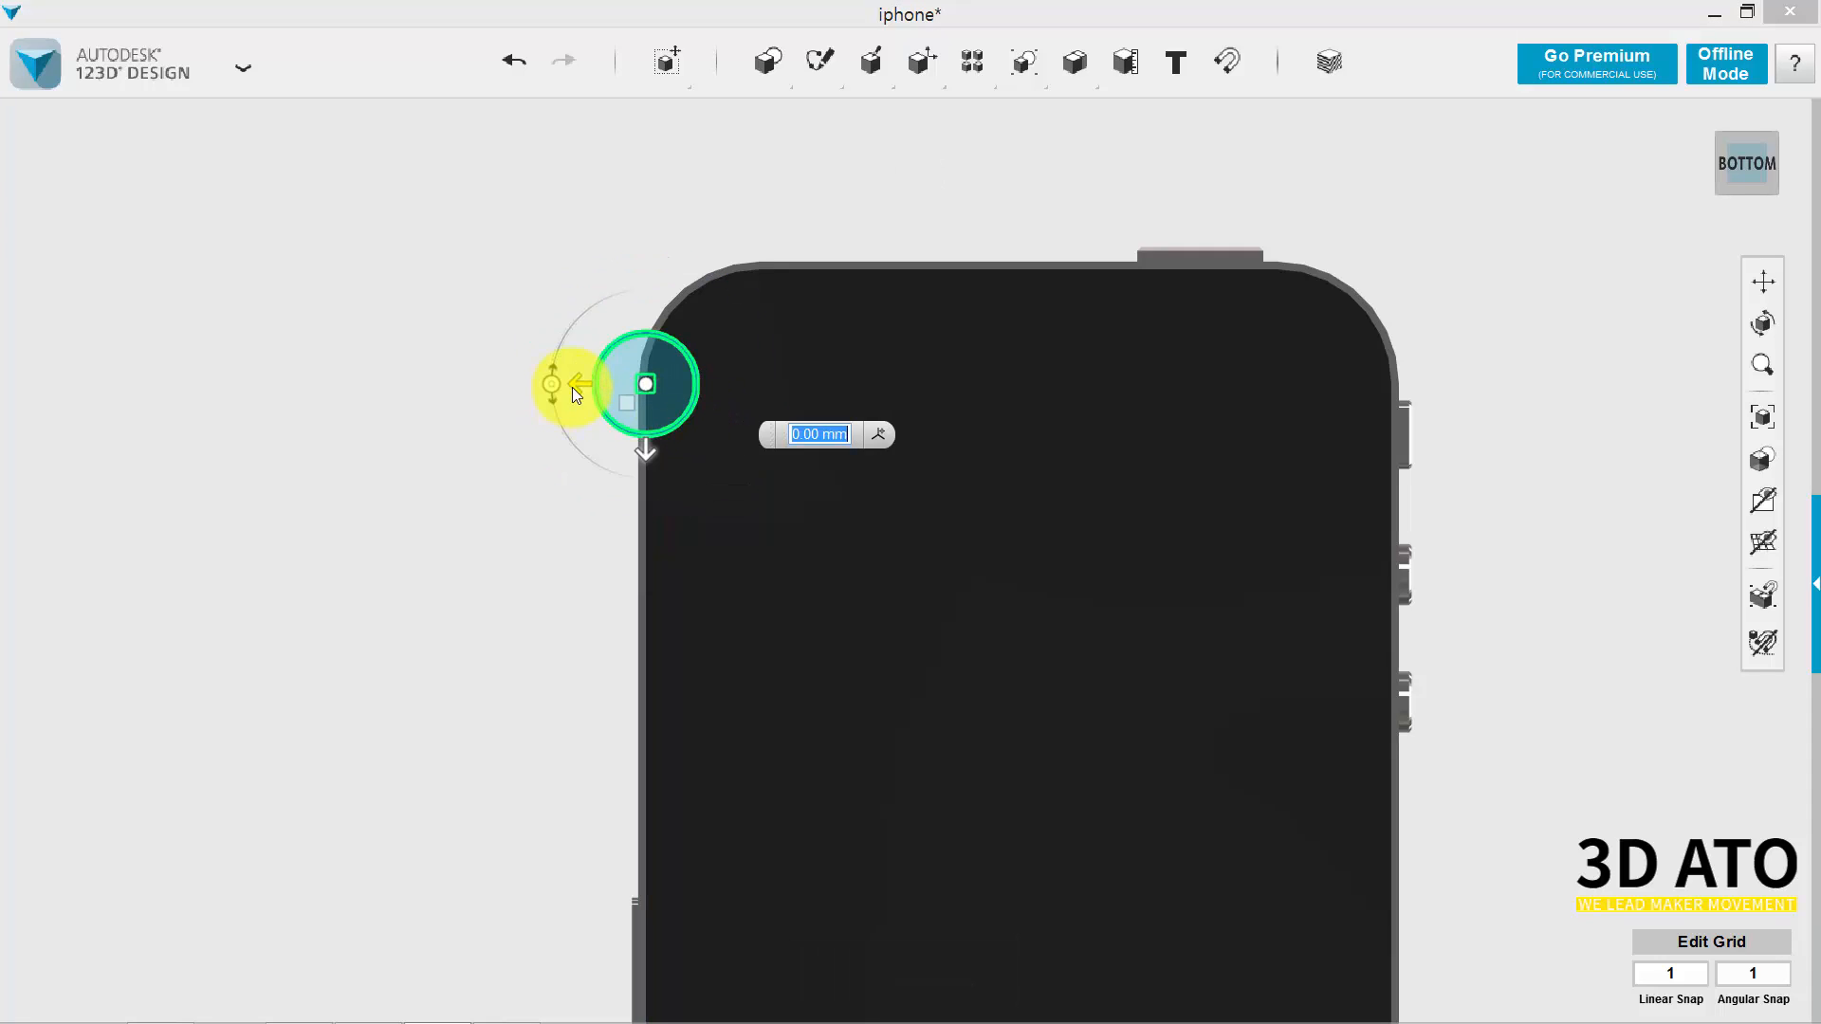
drag(572, 387, 718, 382)
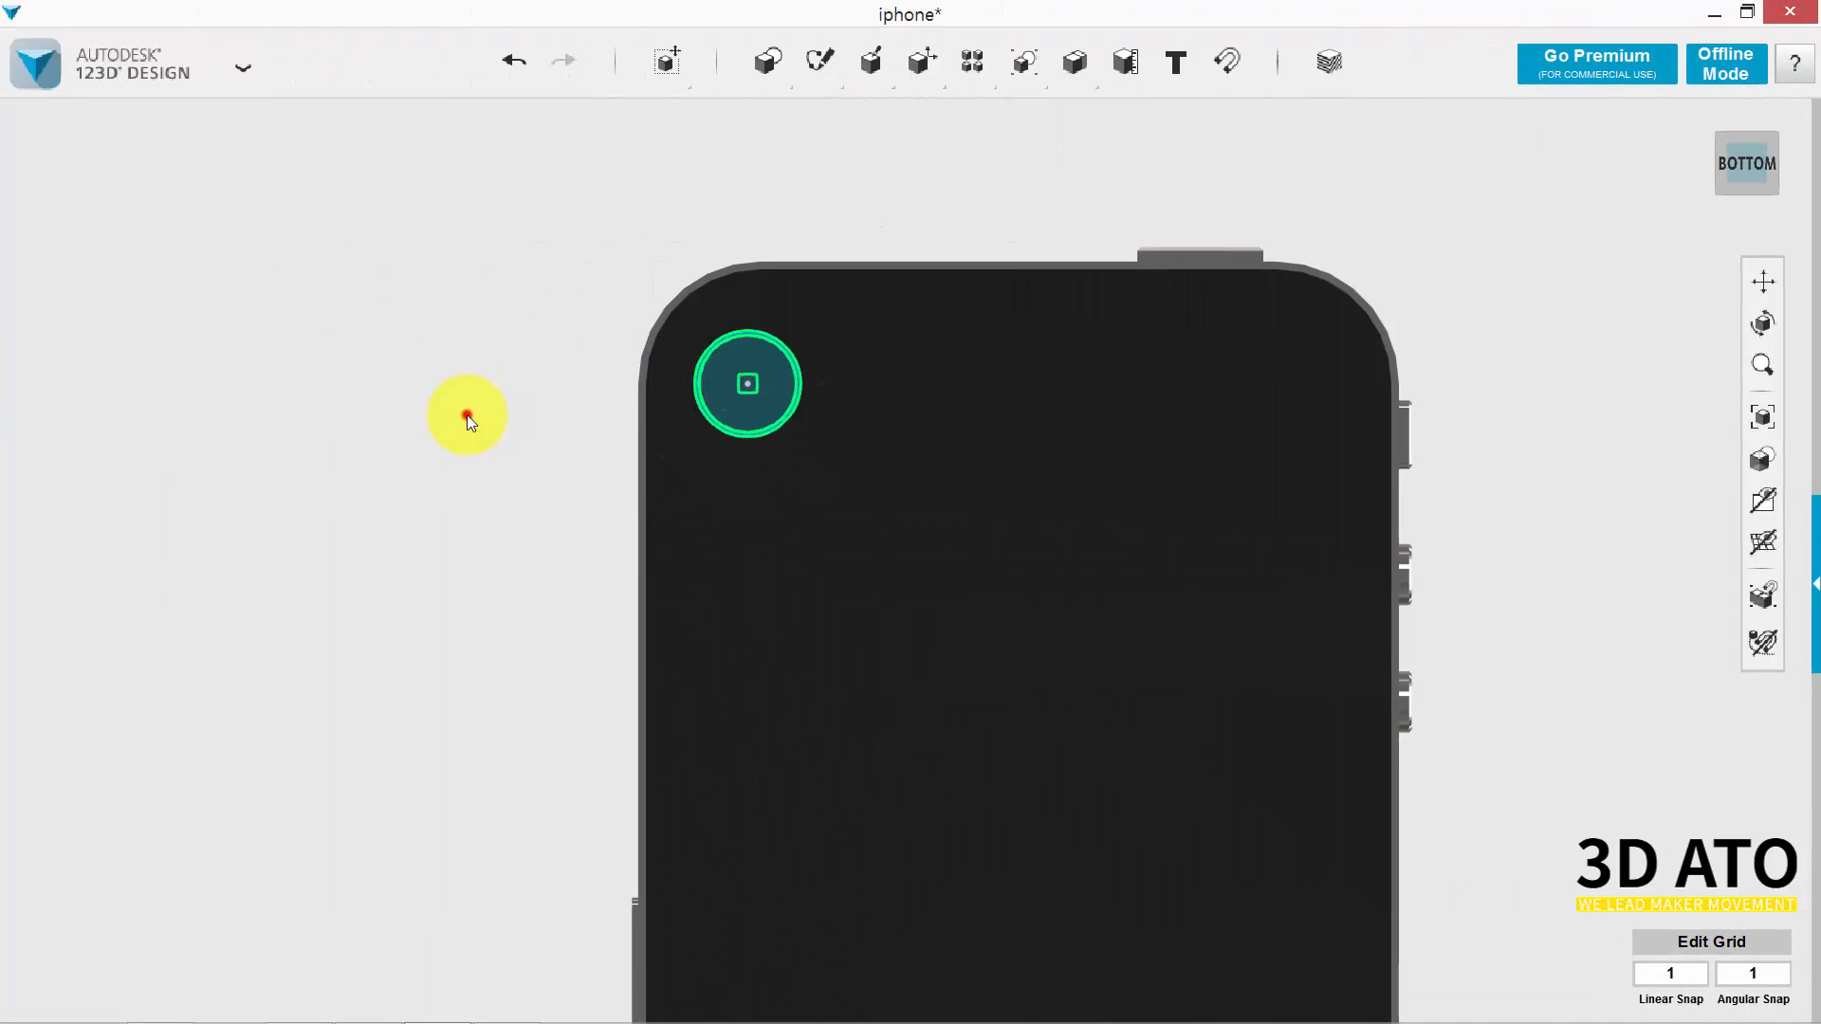
click(466, 415)
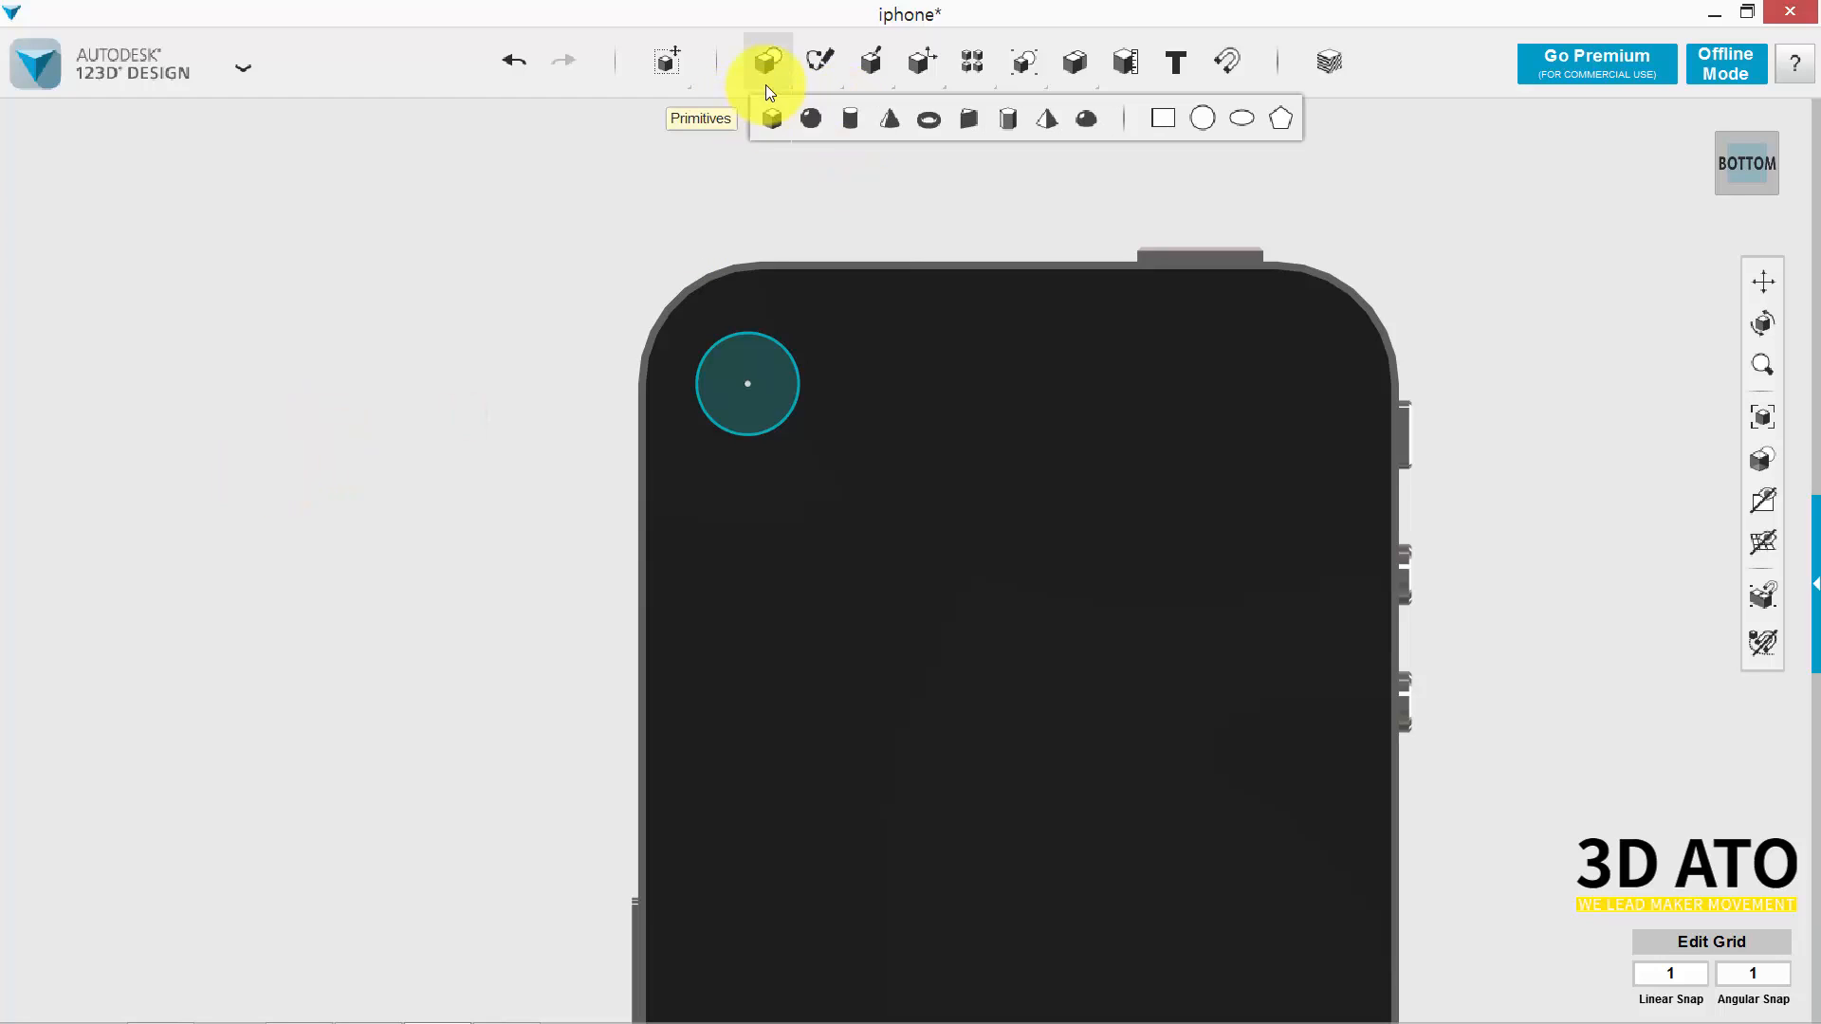
Sketch a second circle of radius 3 mm on the same side-edge point where the corner rounding begins.
mouse_move(940, 104)
mouse_move(768, 63)
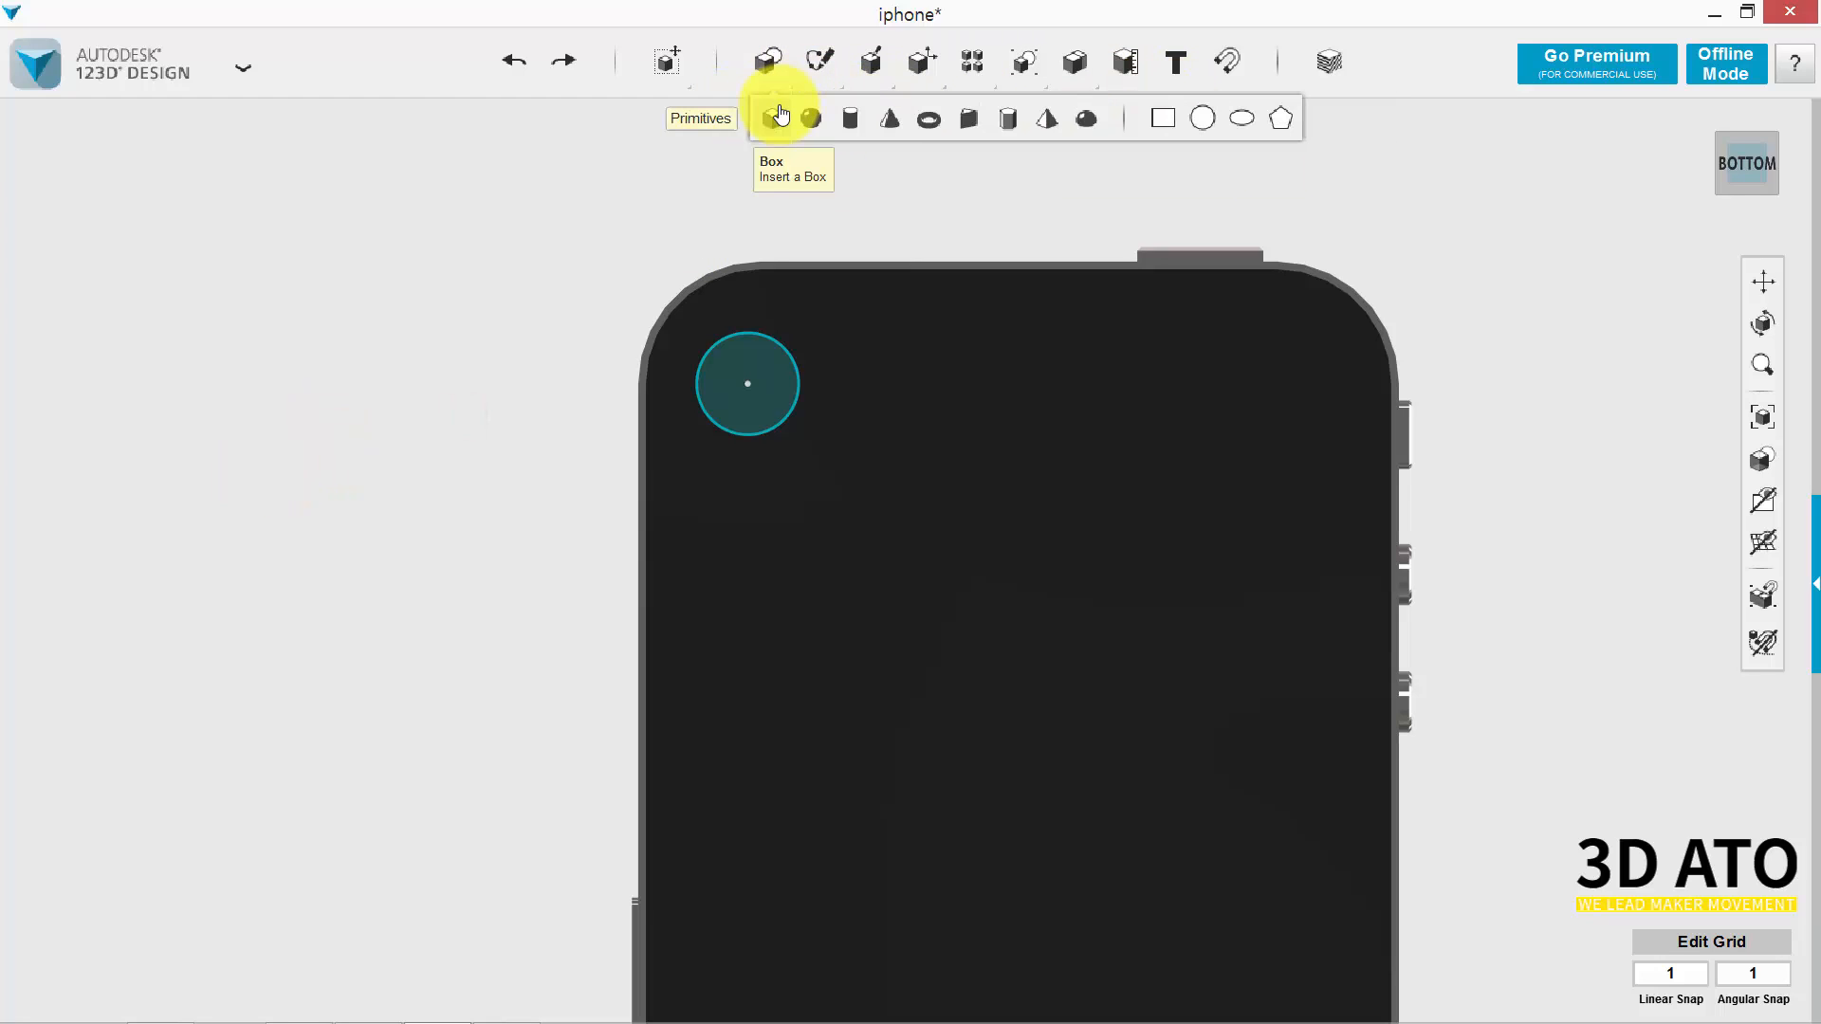
click(1191, 110)
click(659, 389)
click(645, 385)
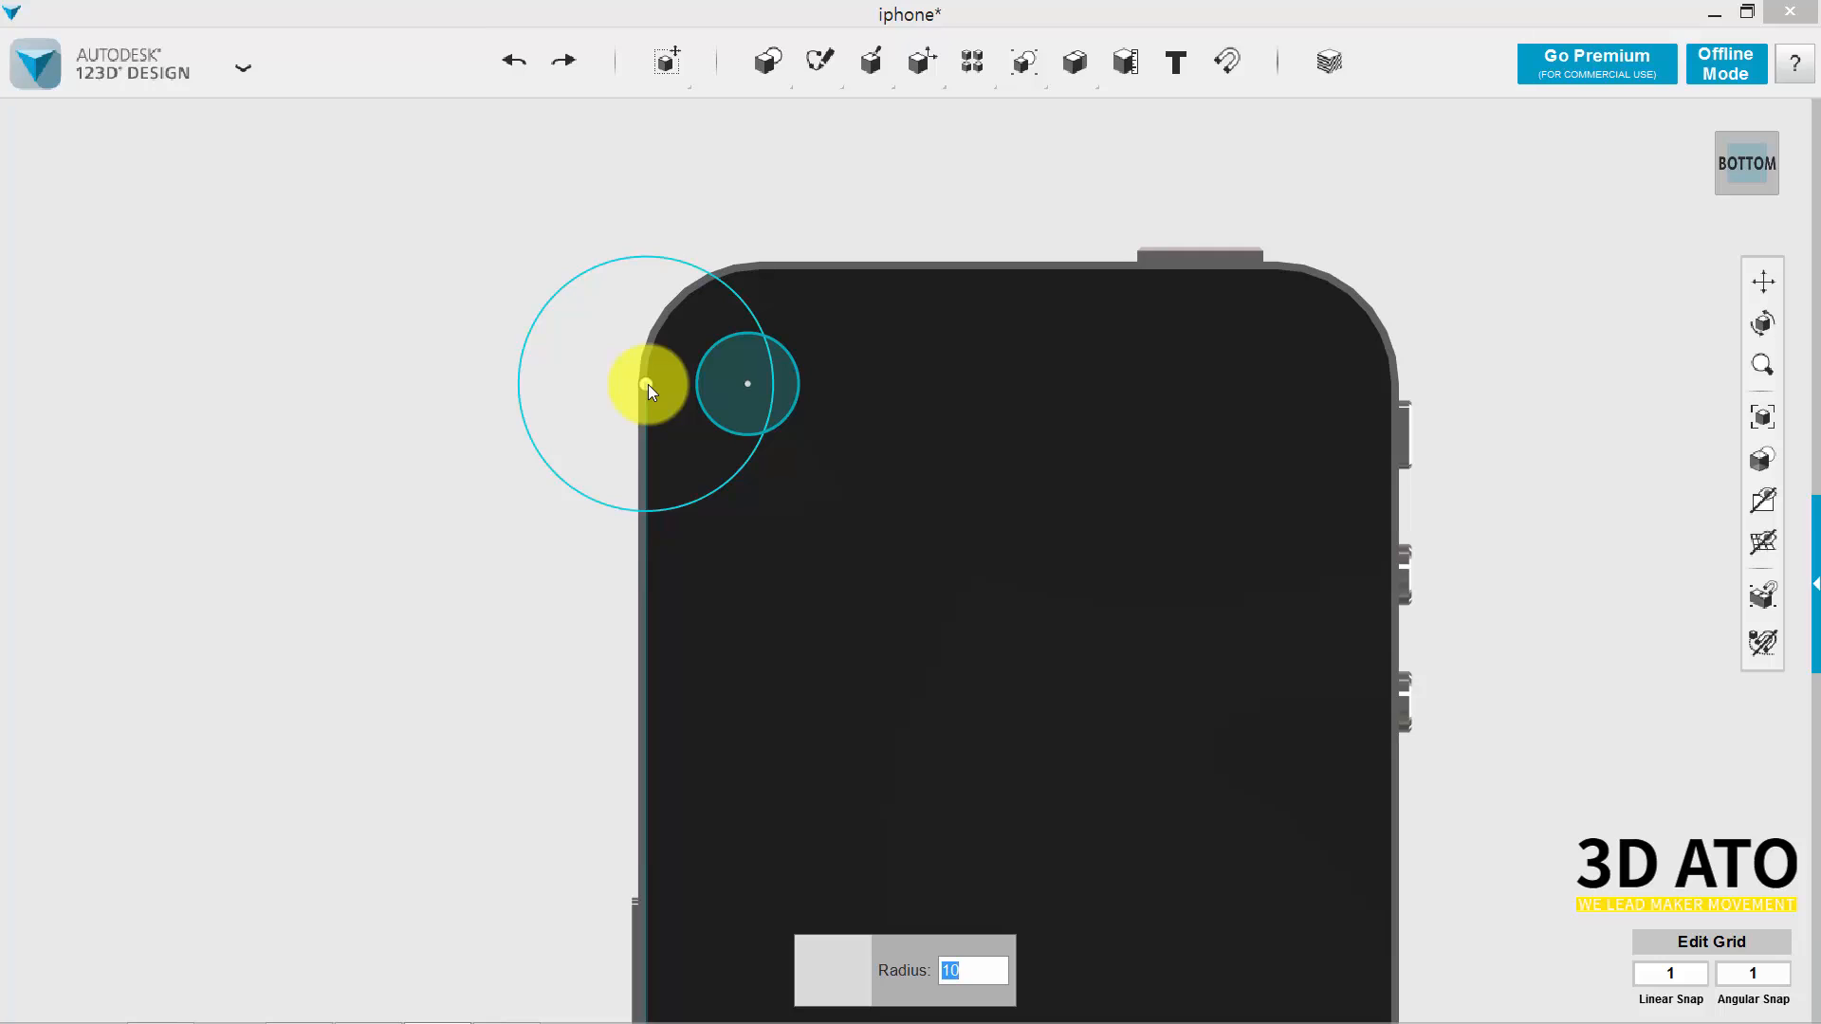
text(3)
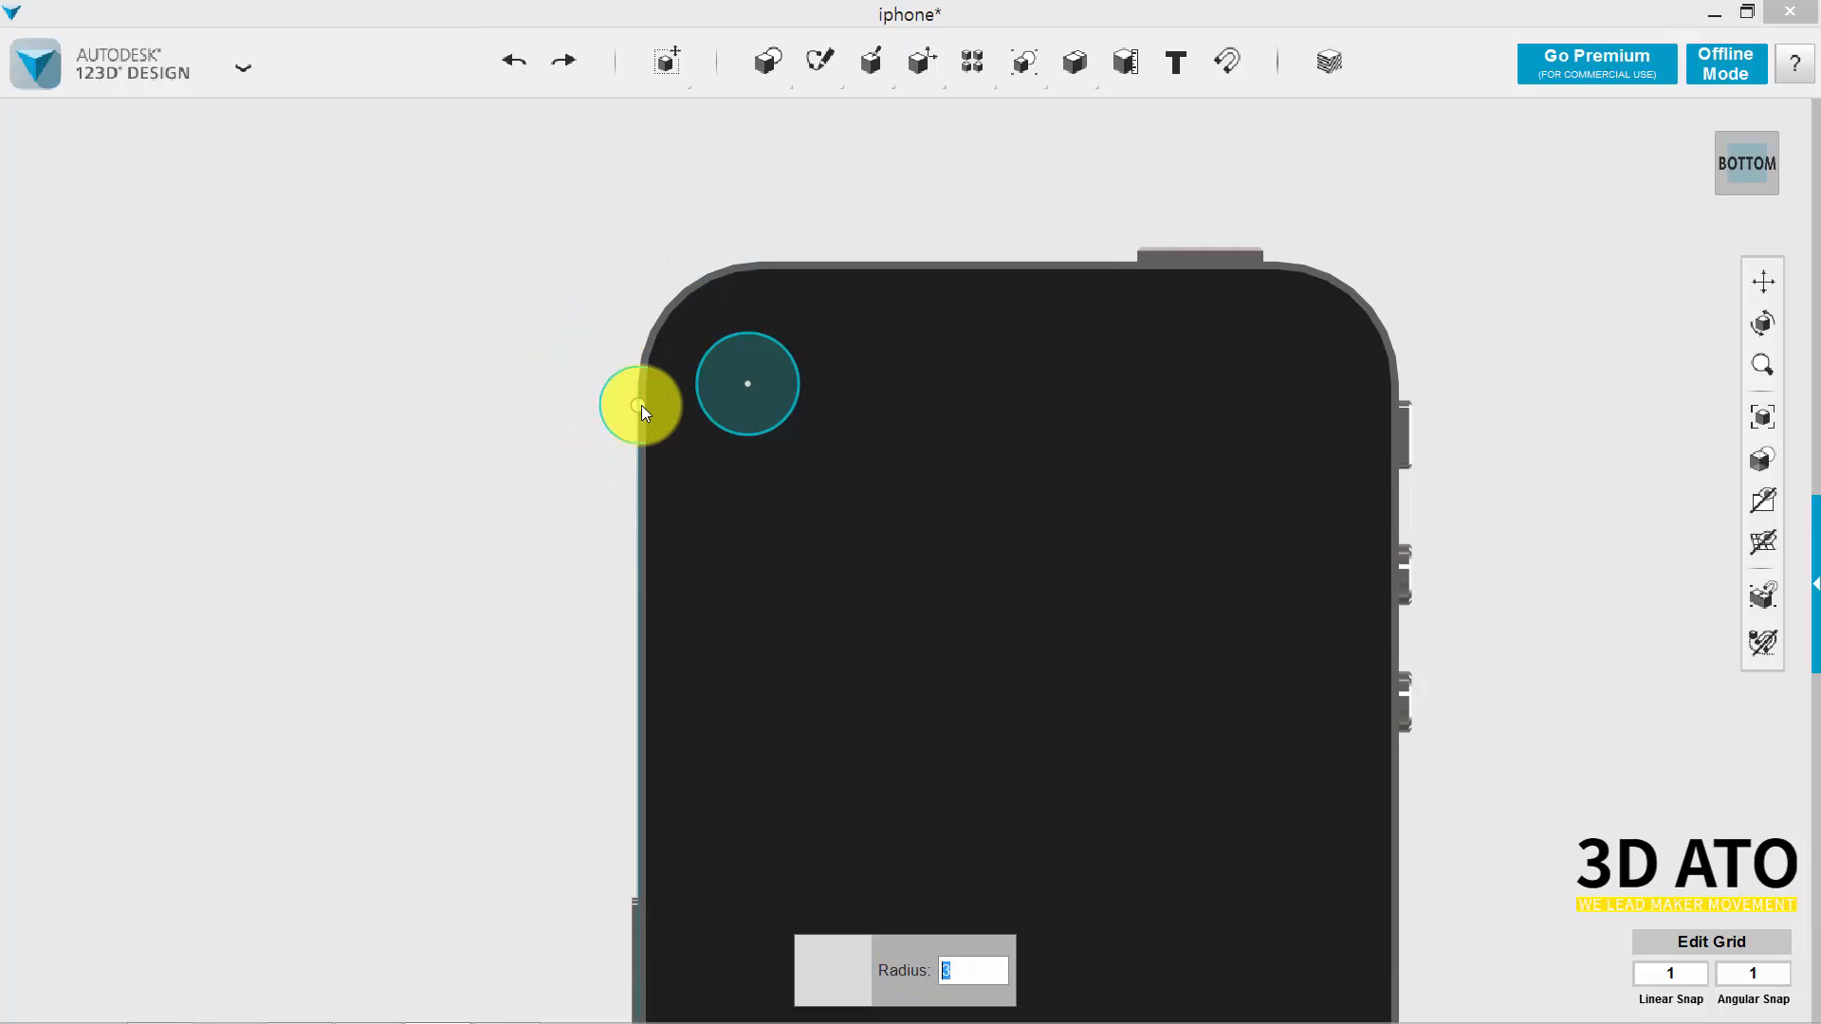
click(652, 389)
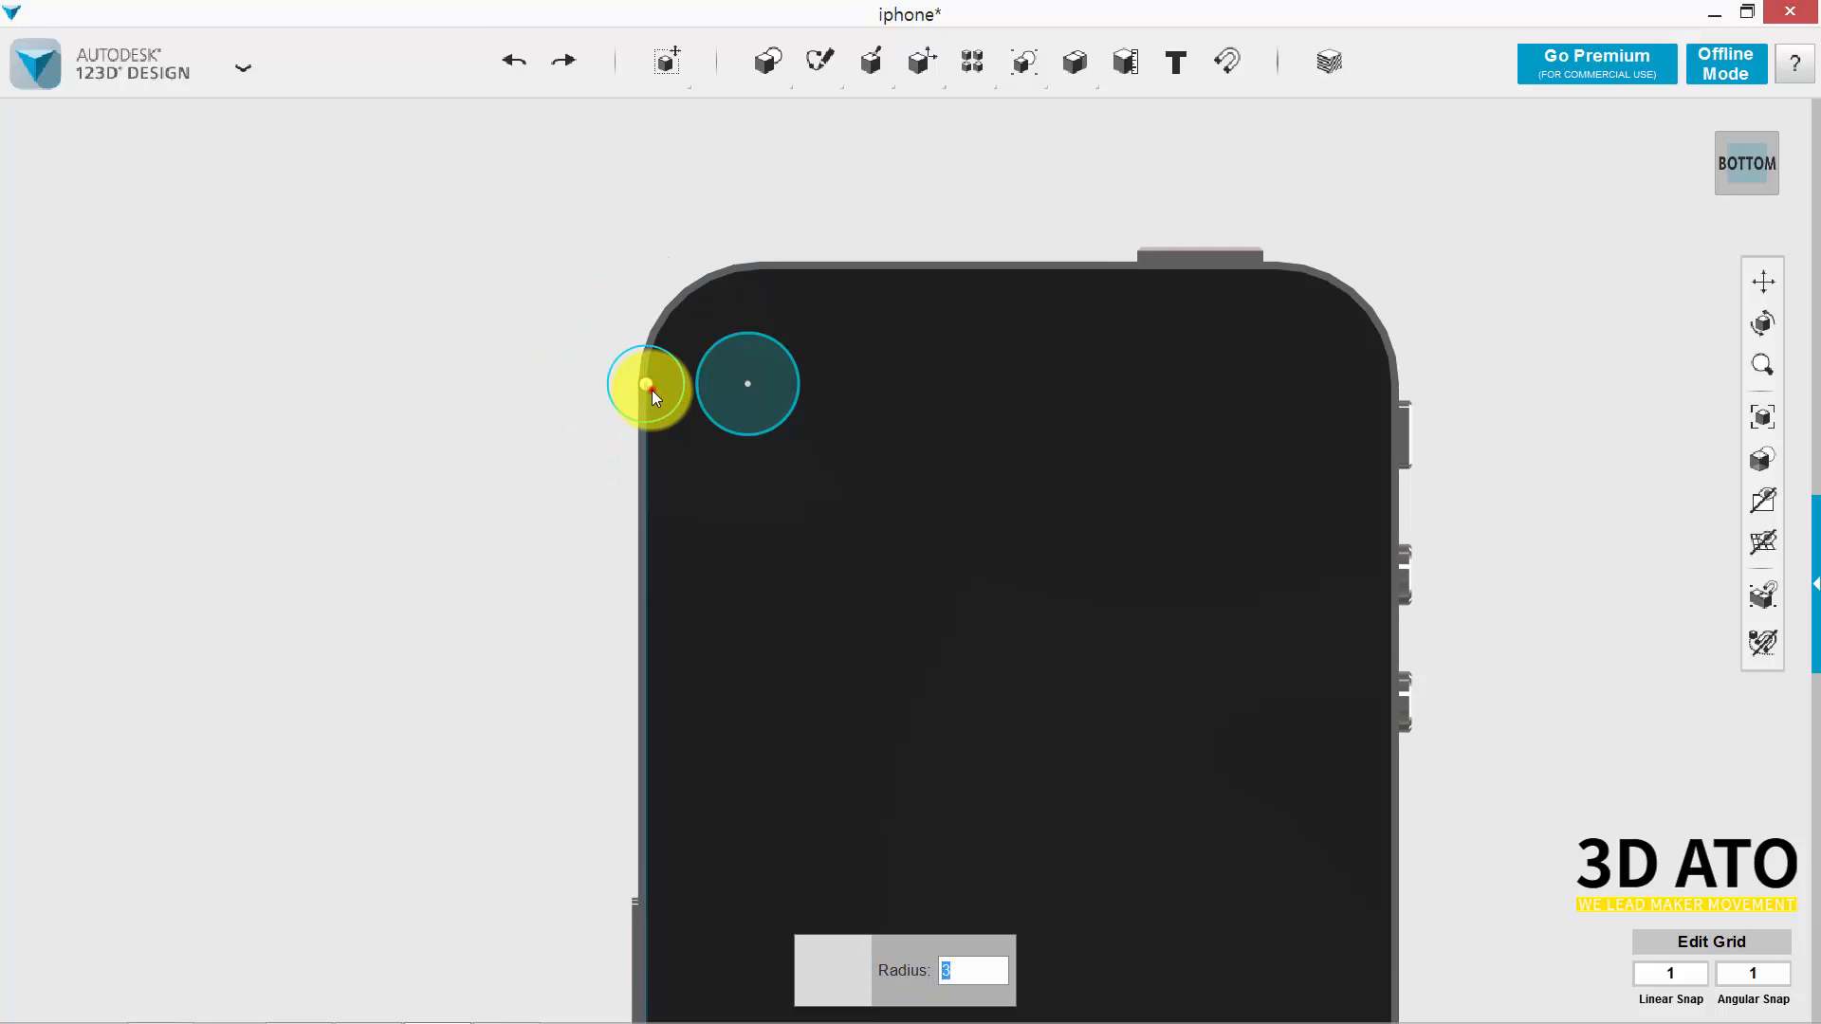
Move the 3 mm radius circle 16 mm inward from the side edge so it sits beside the larger circle.
key(ctrl+t)
click(670, 393)
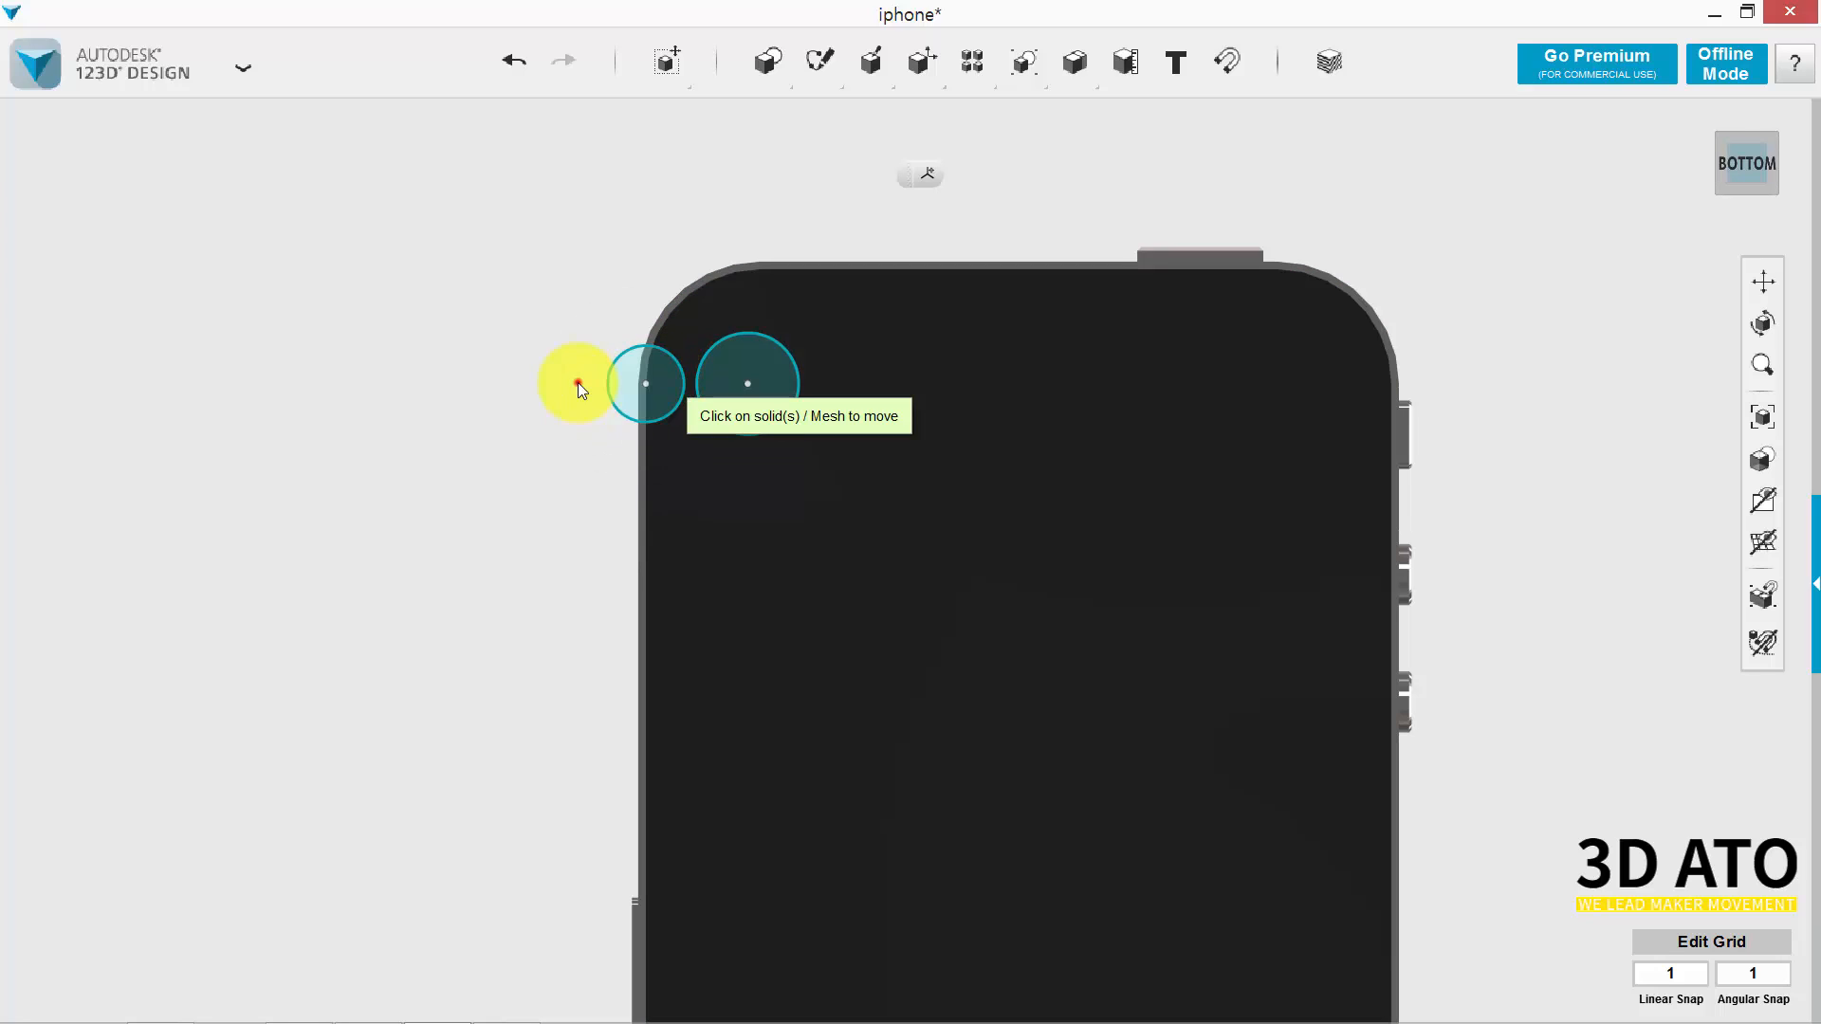
click(577, 384)
click(650, 393)
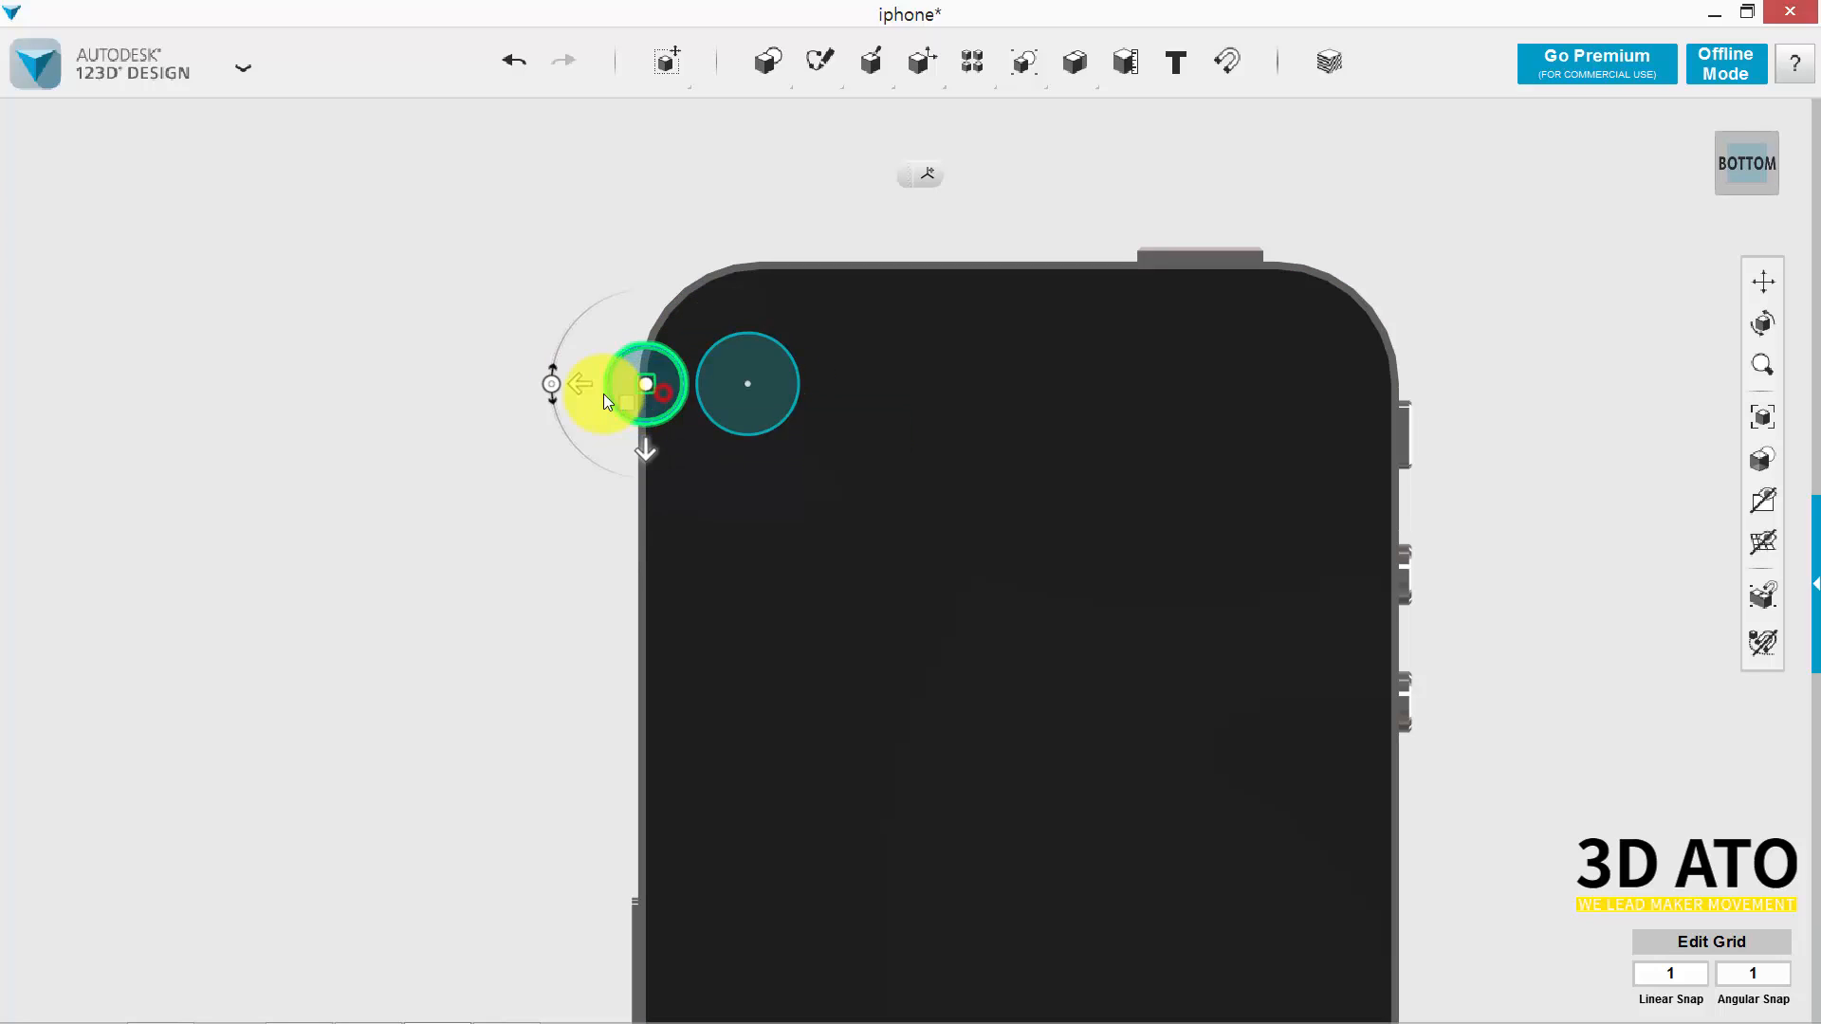
drag(585, 388, 793, 378)
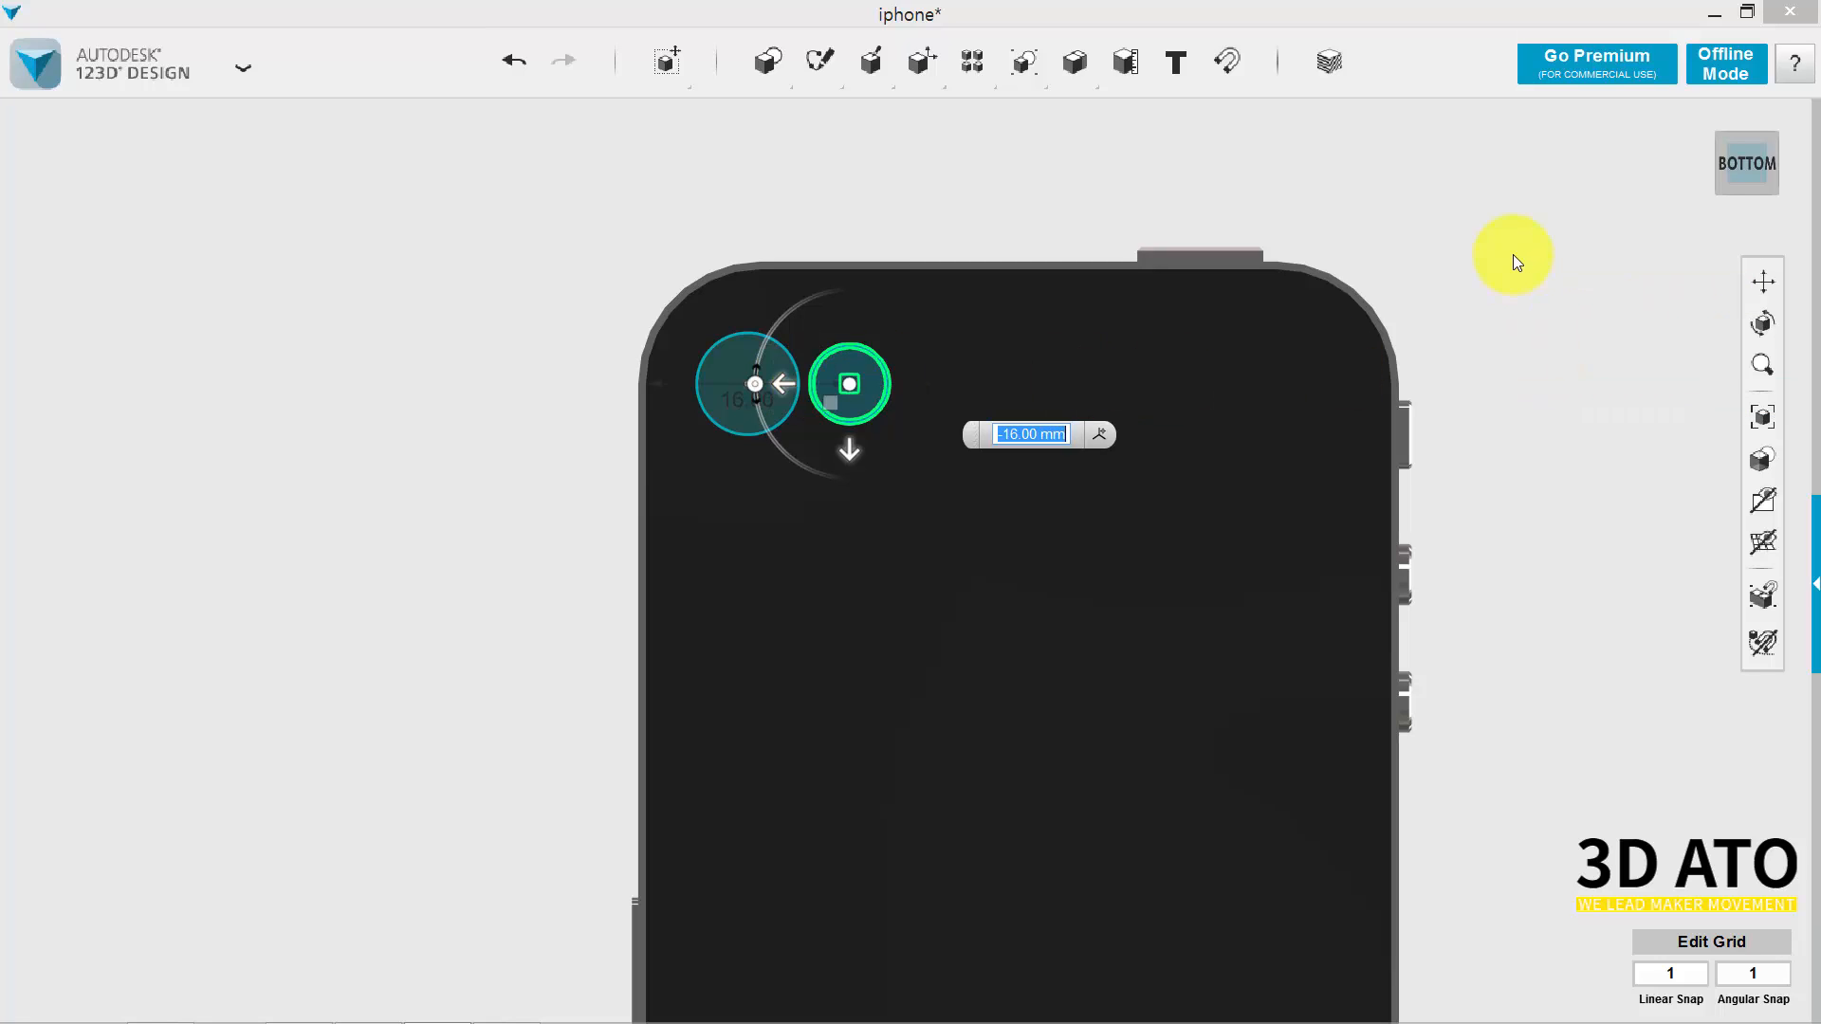
key(Return)
Extrude both the camera and flash circles on the back face by 1 mm.
key(e)
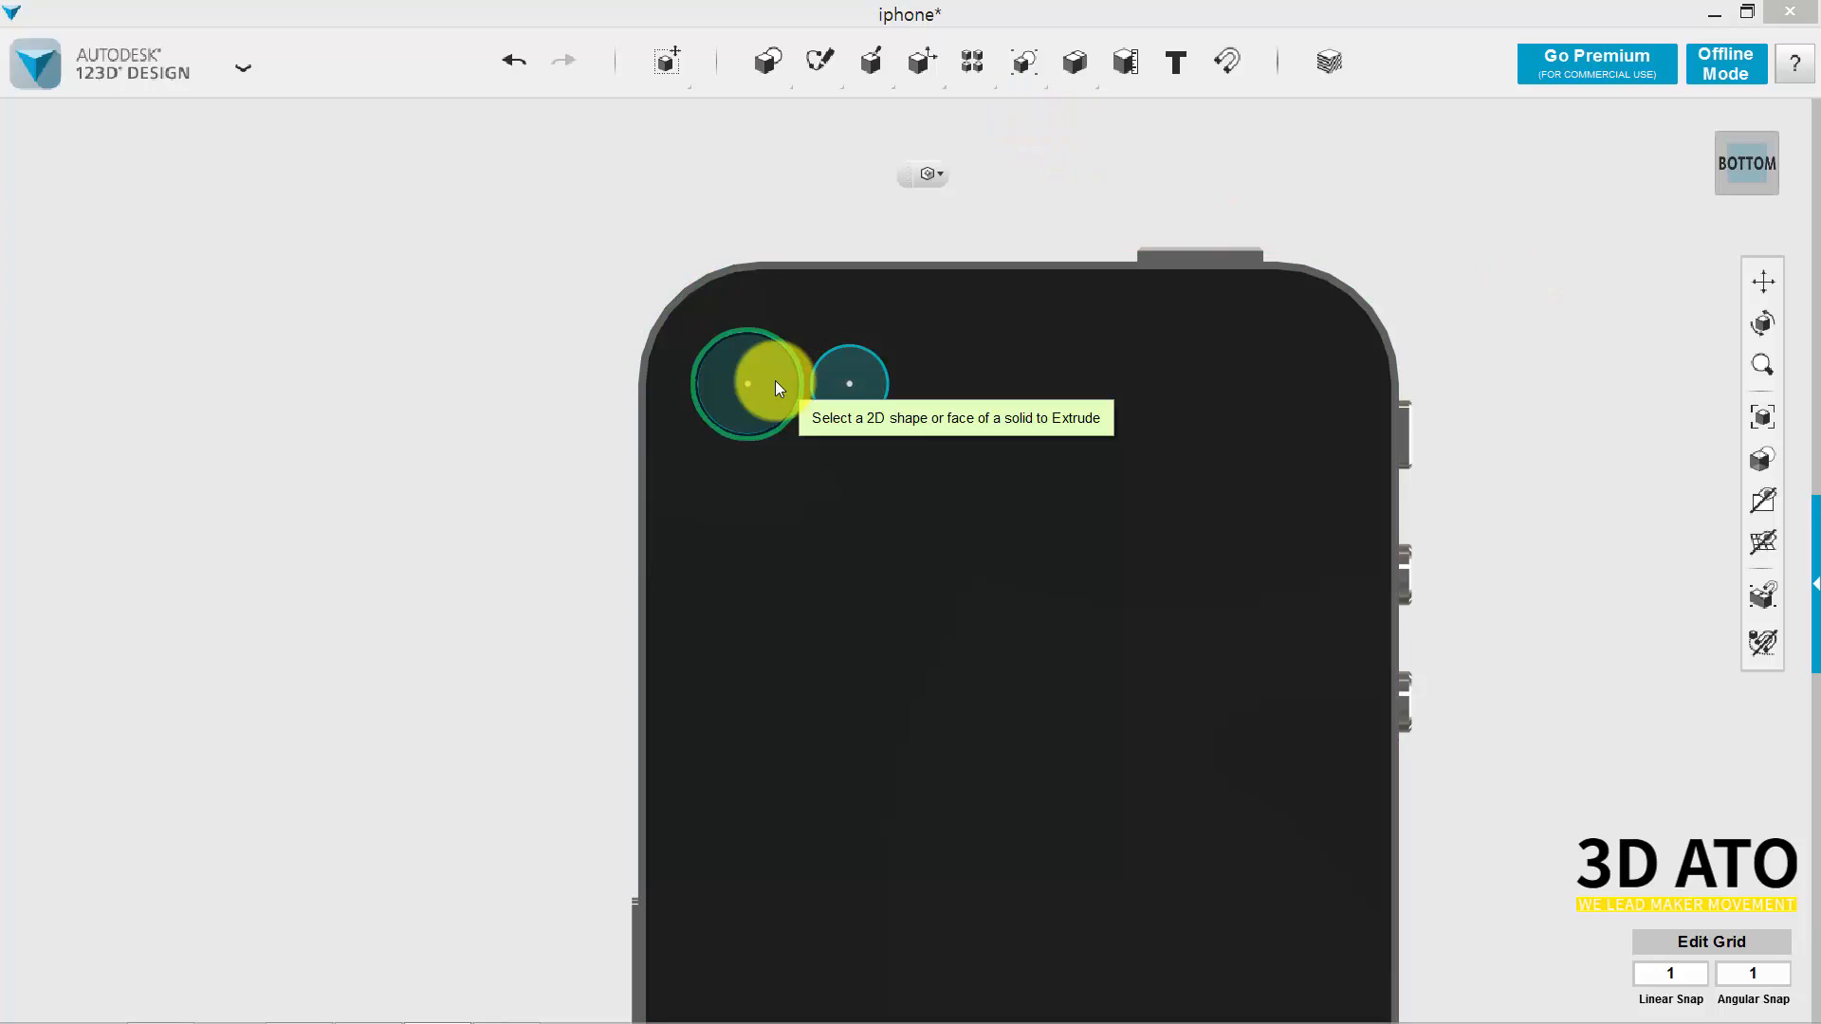
click(835, 397)
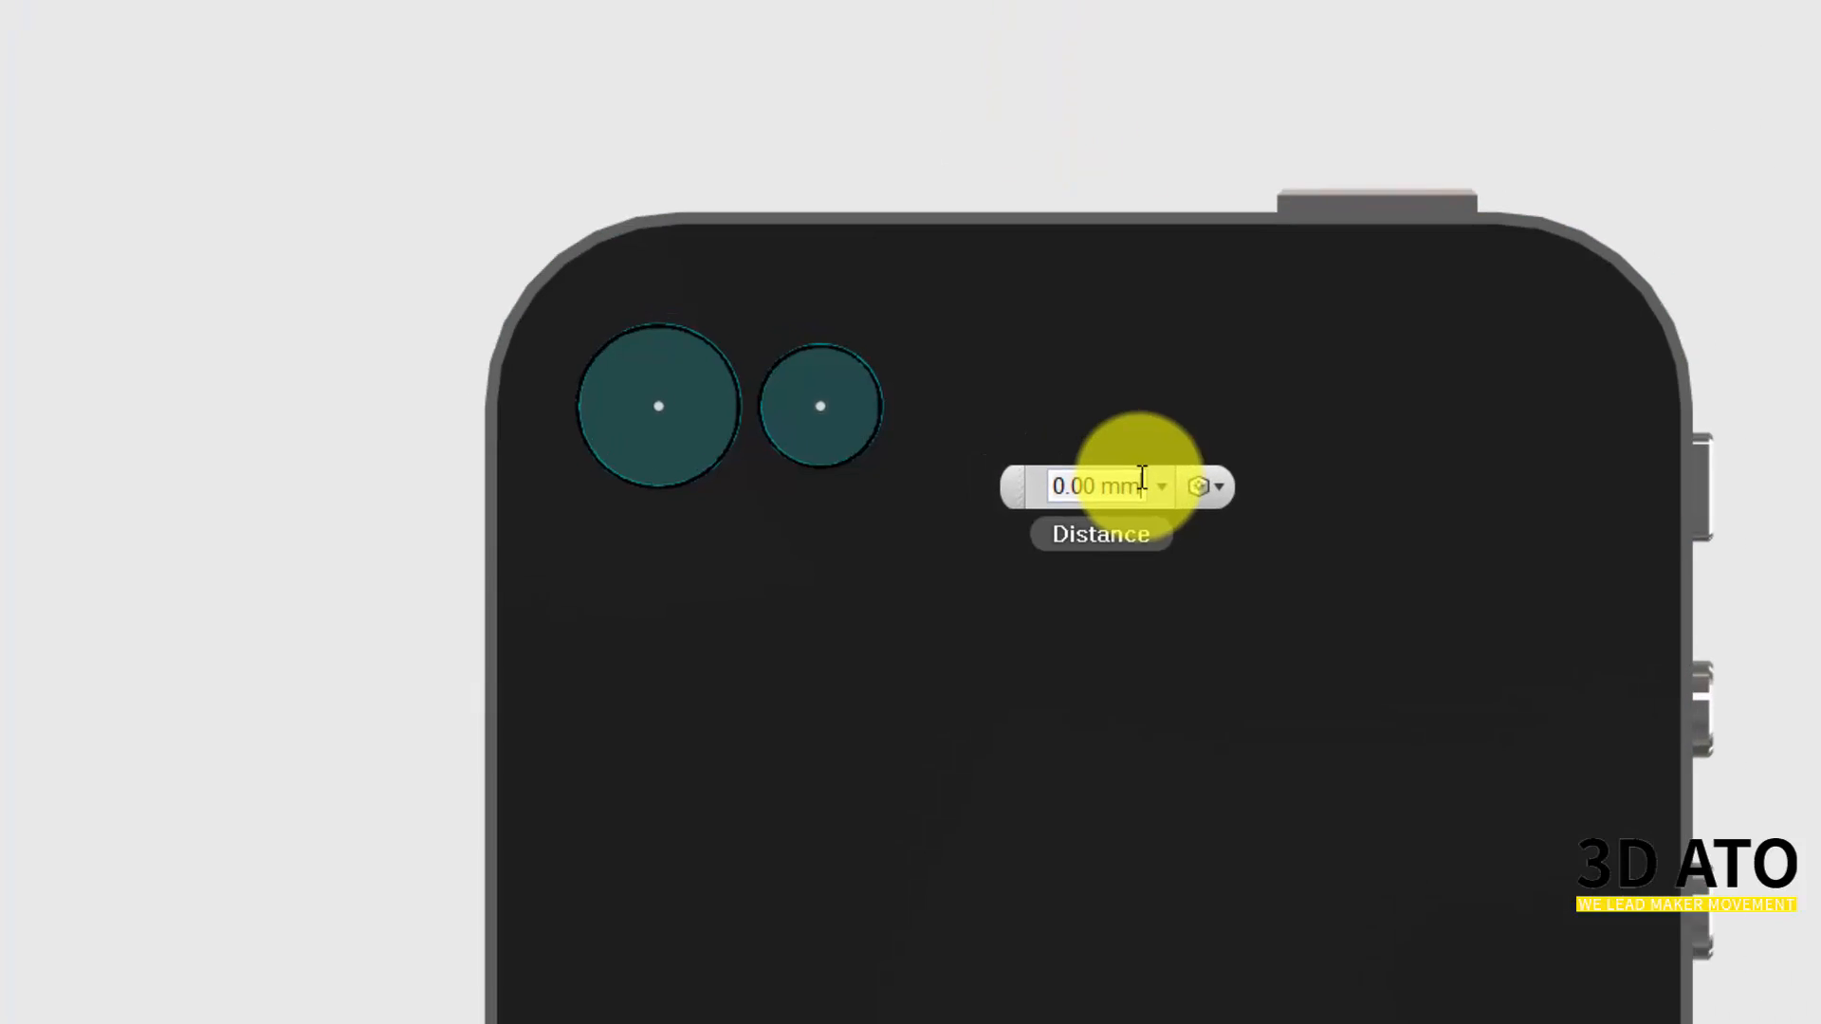
drag(1052, 431, 1006, 432)
text(1)
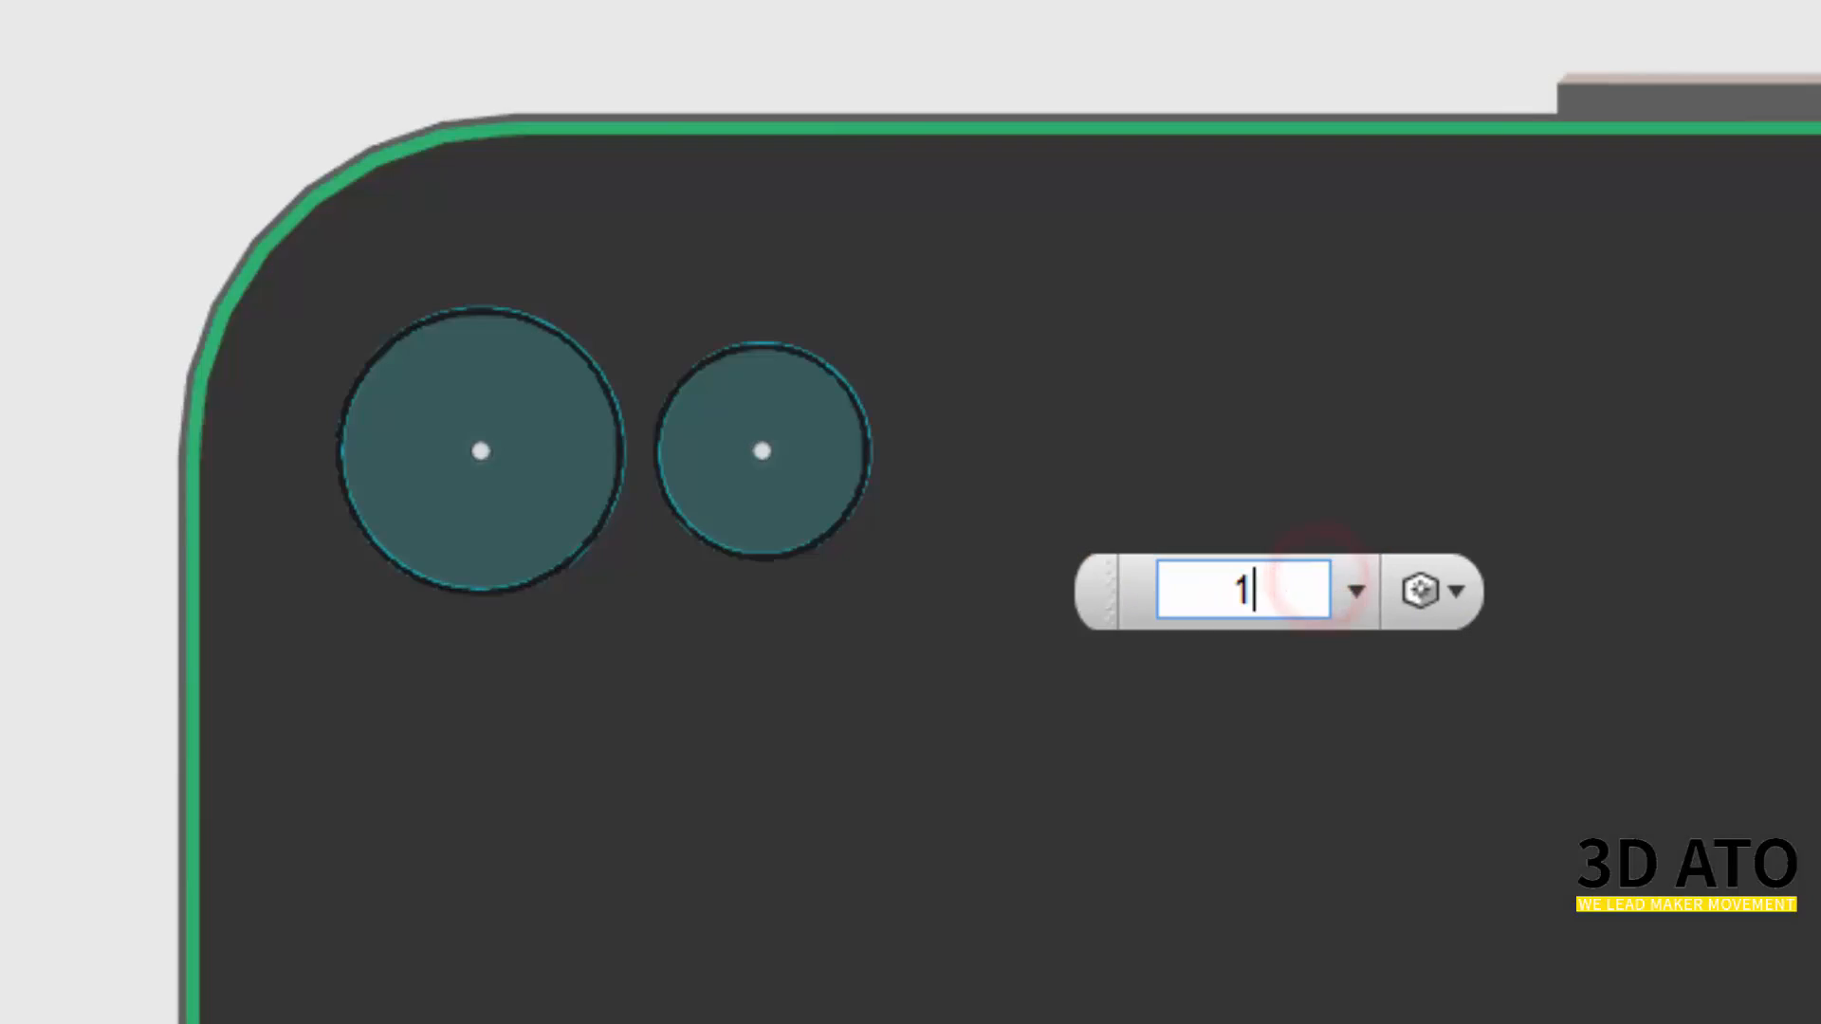
key(Return)
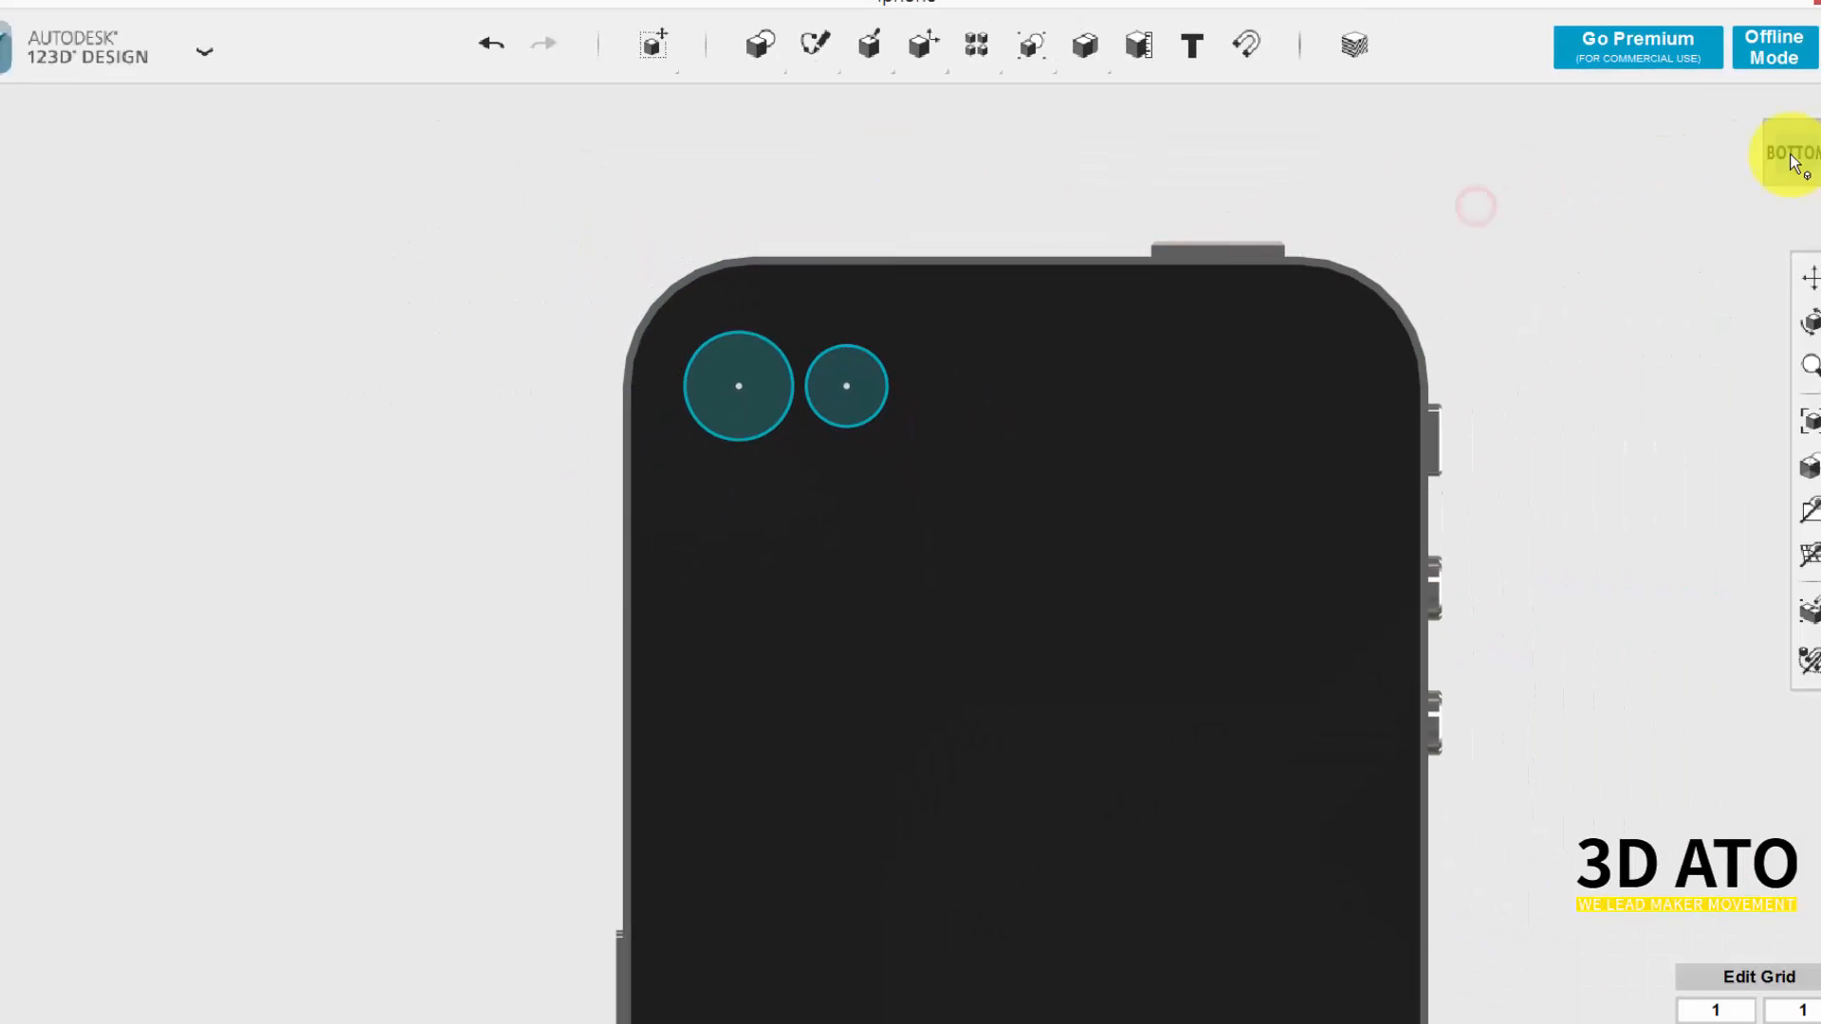
Offset the camera circle and the flash circle inward by 0.4 mm each.
click(1791, 155)
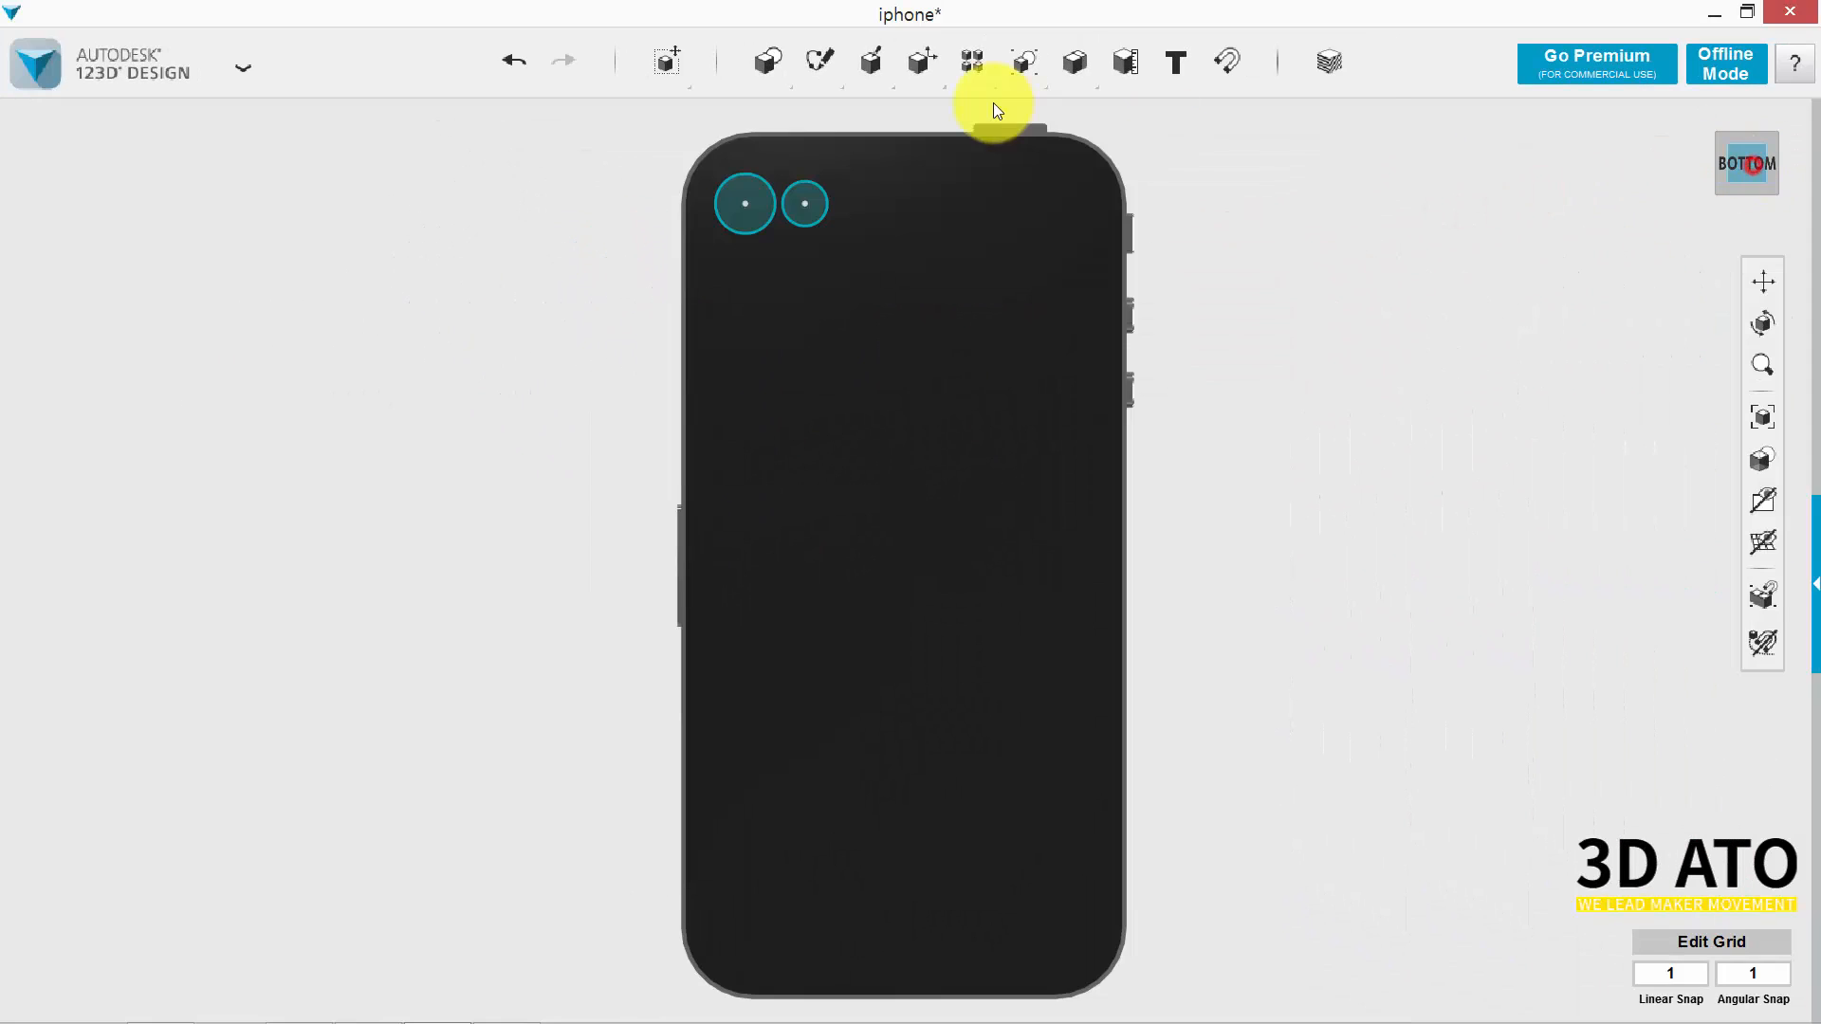
mouse_move(827, 57)
click(1355, 99)
scroll(816, 252, up, 8)
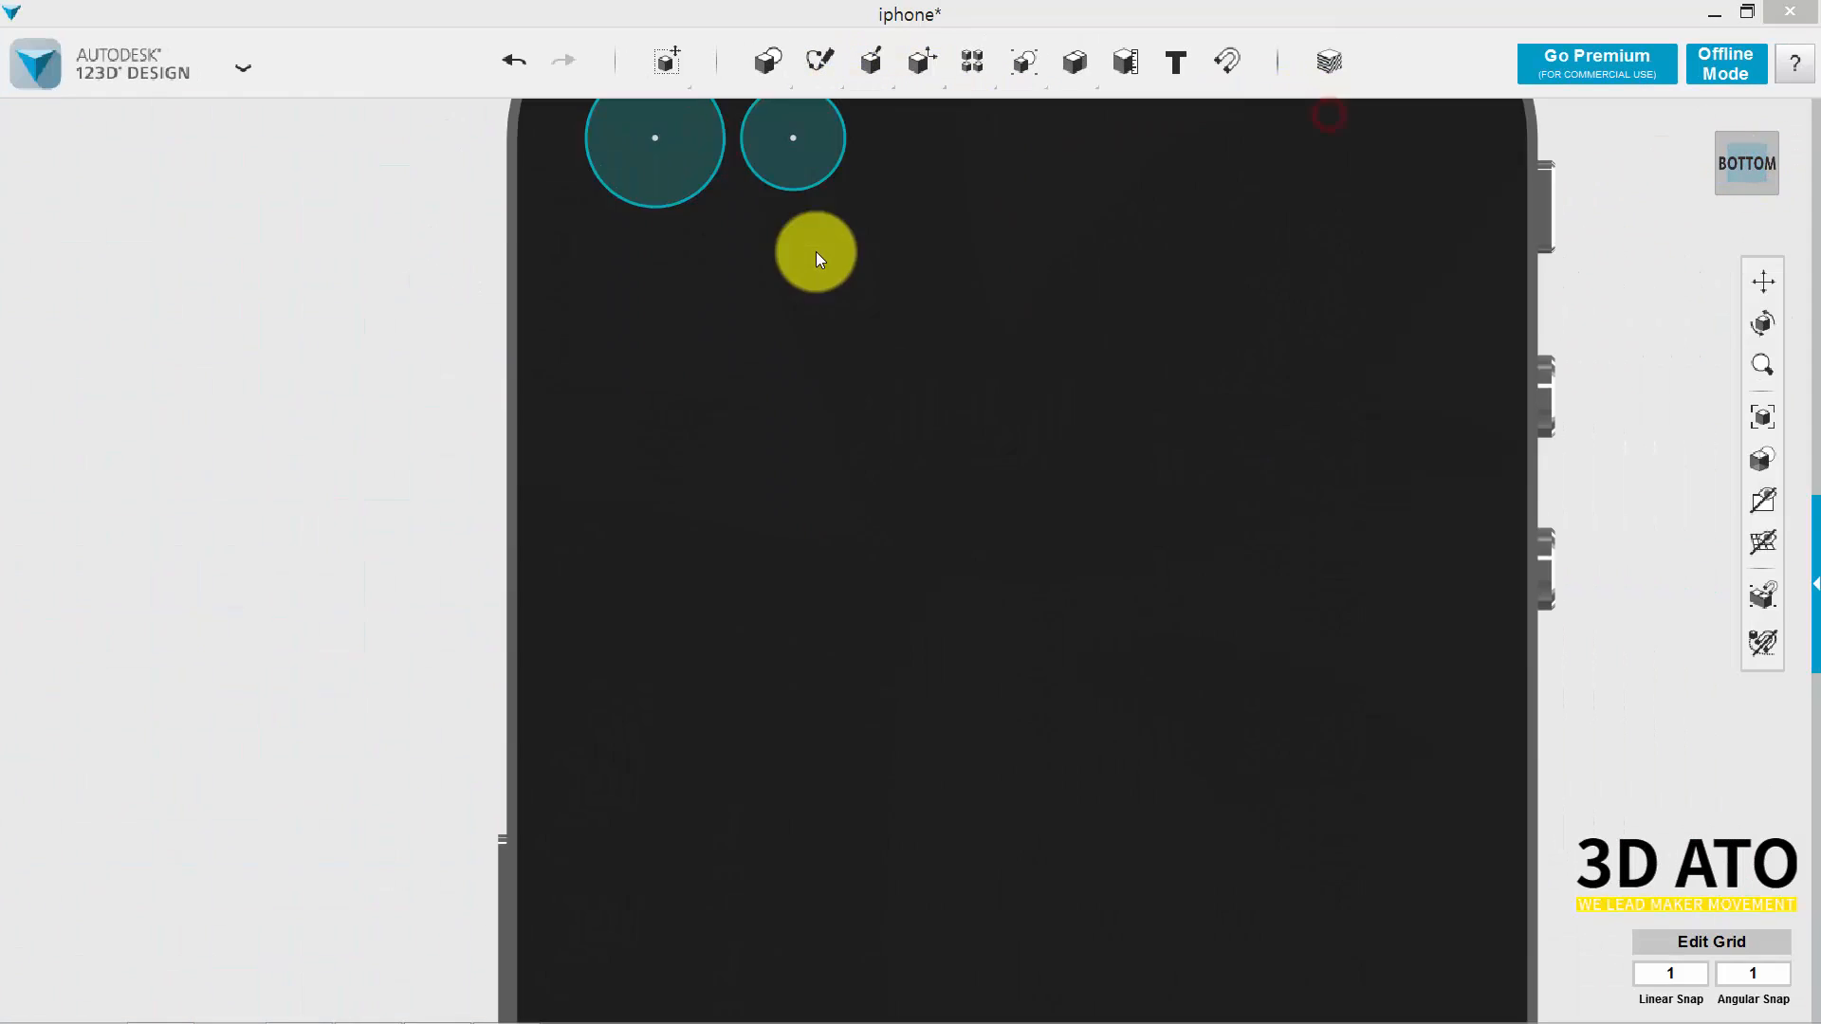
mouse_move(816, 252)
middle_down()
mouse_move(841, 443)
mouse_move(879, 546)
middle_up()
click(806, 430)
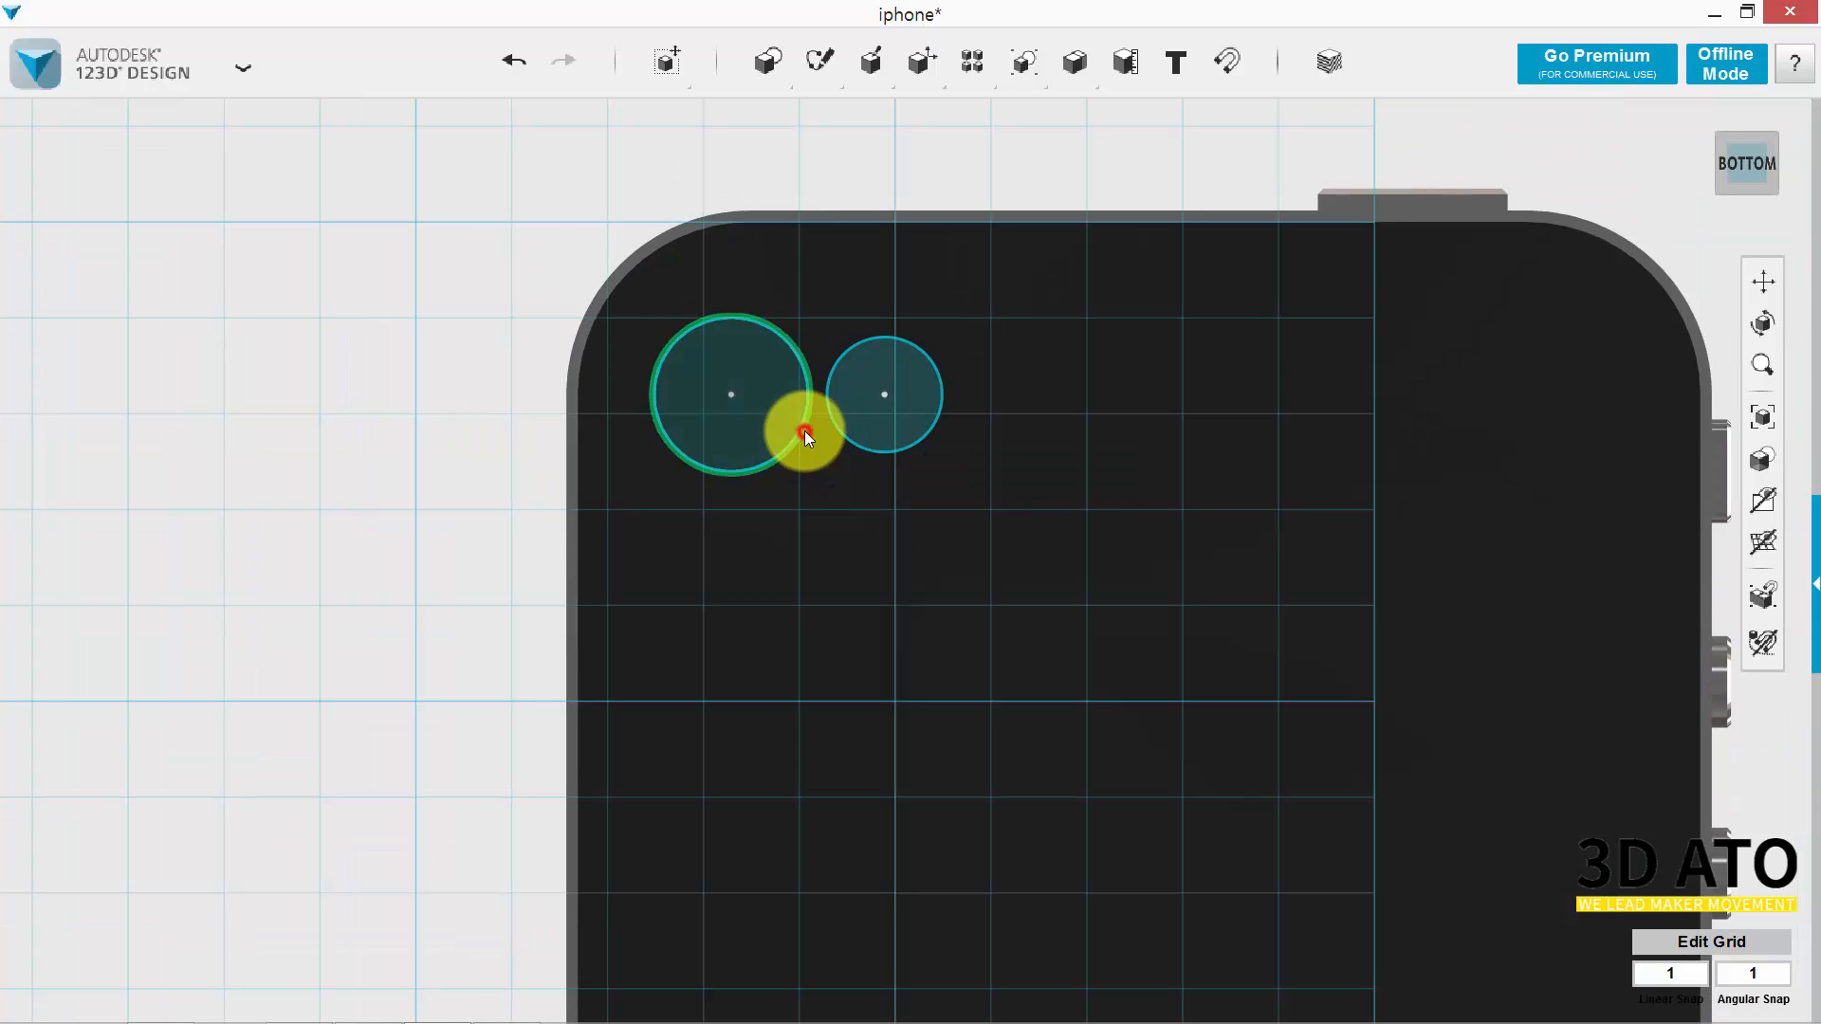
click(801, 416)
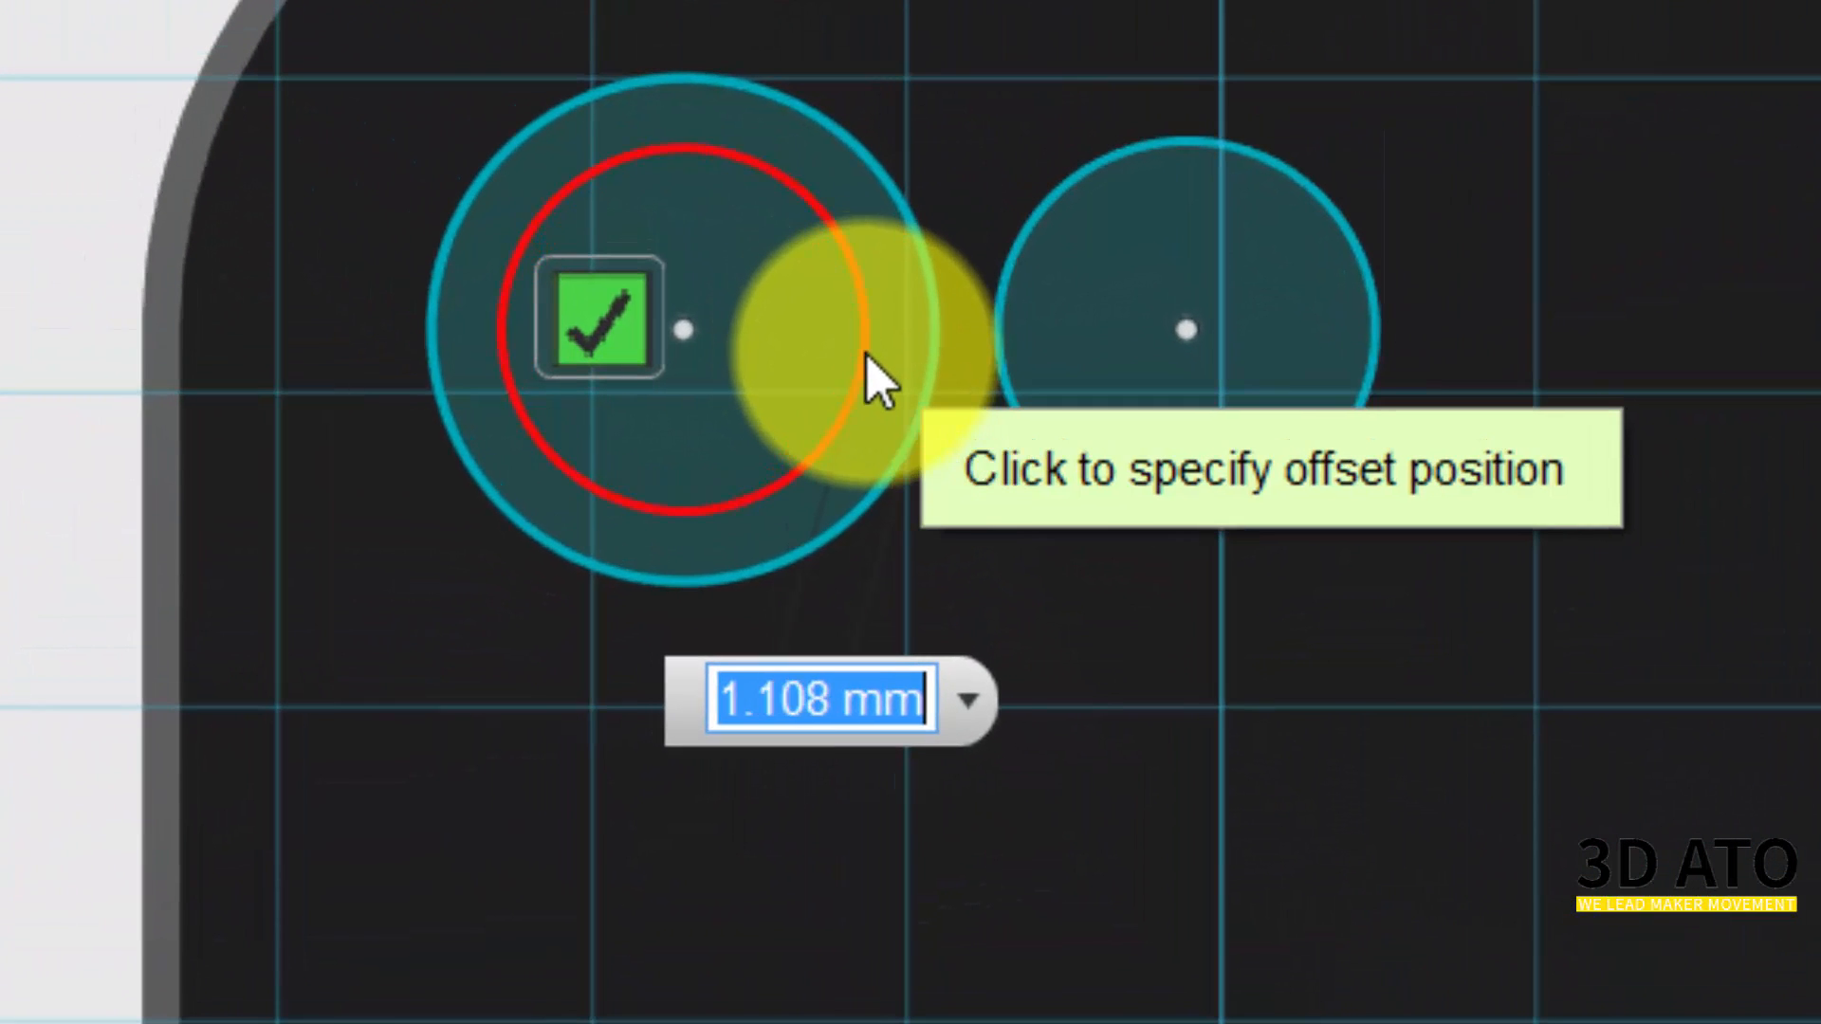
text(0.4)
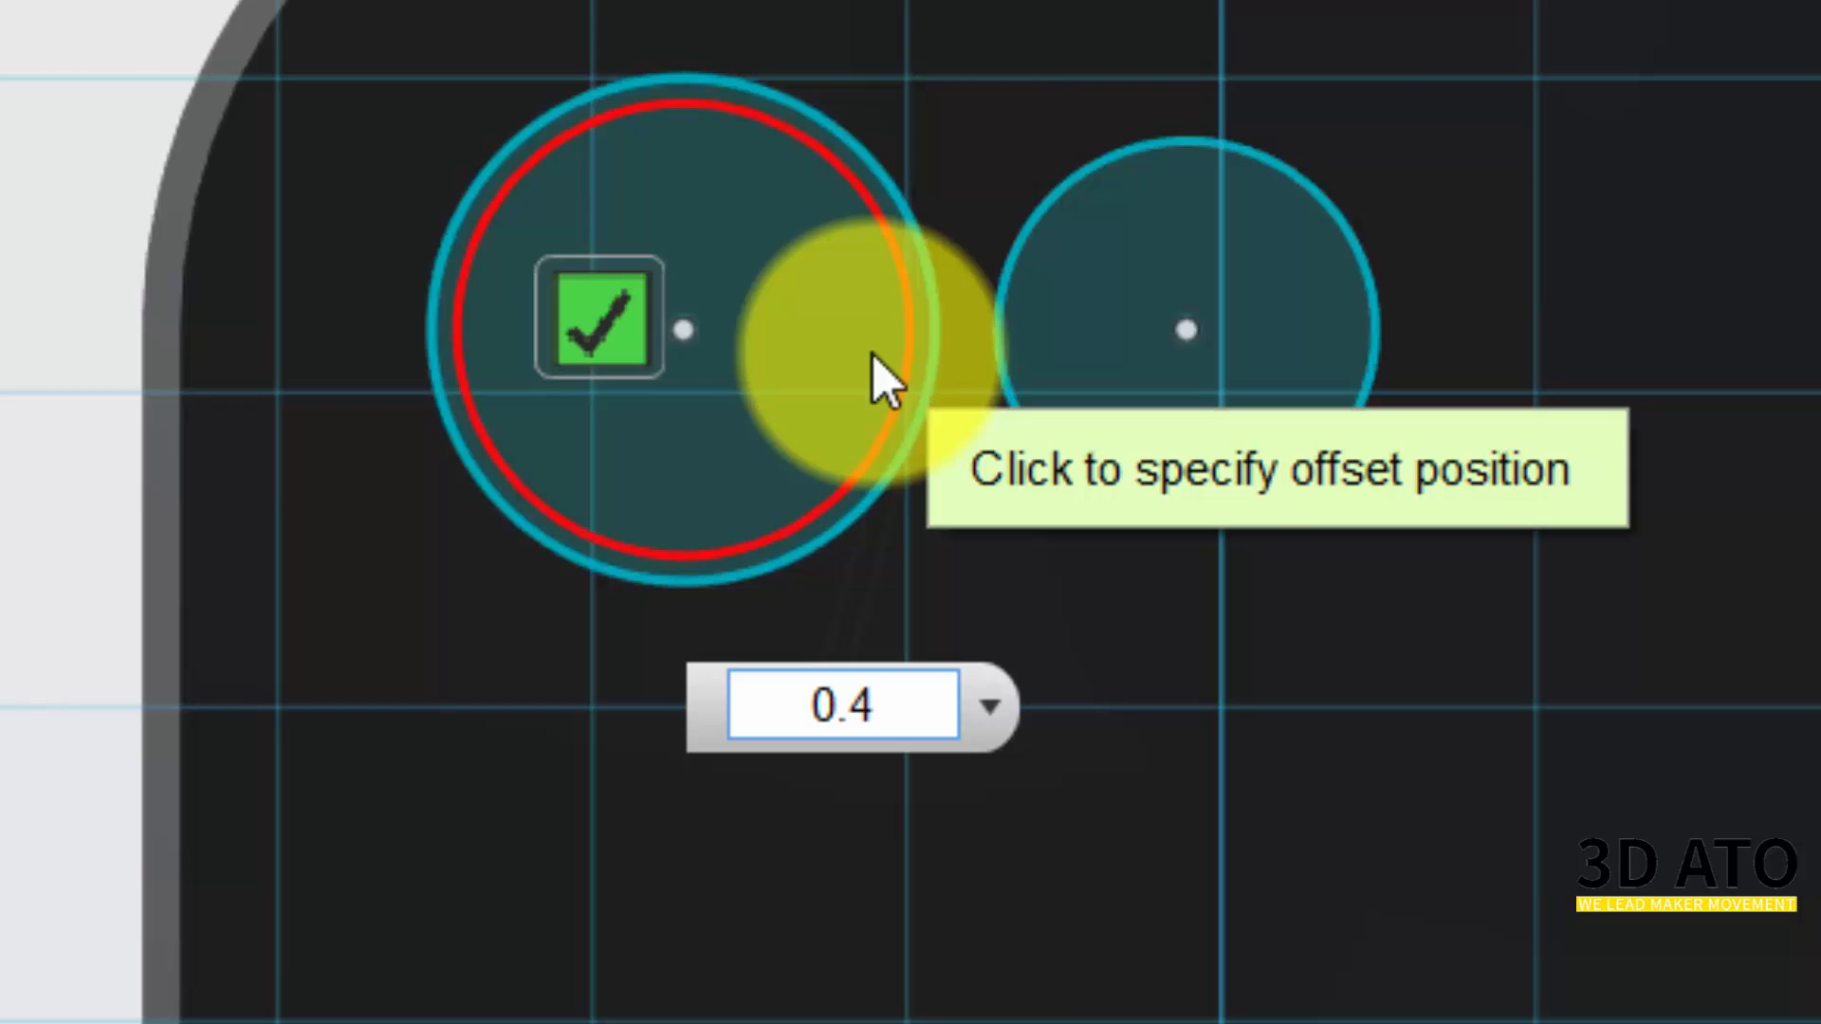
key(Return)
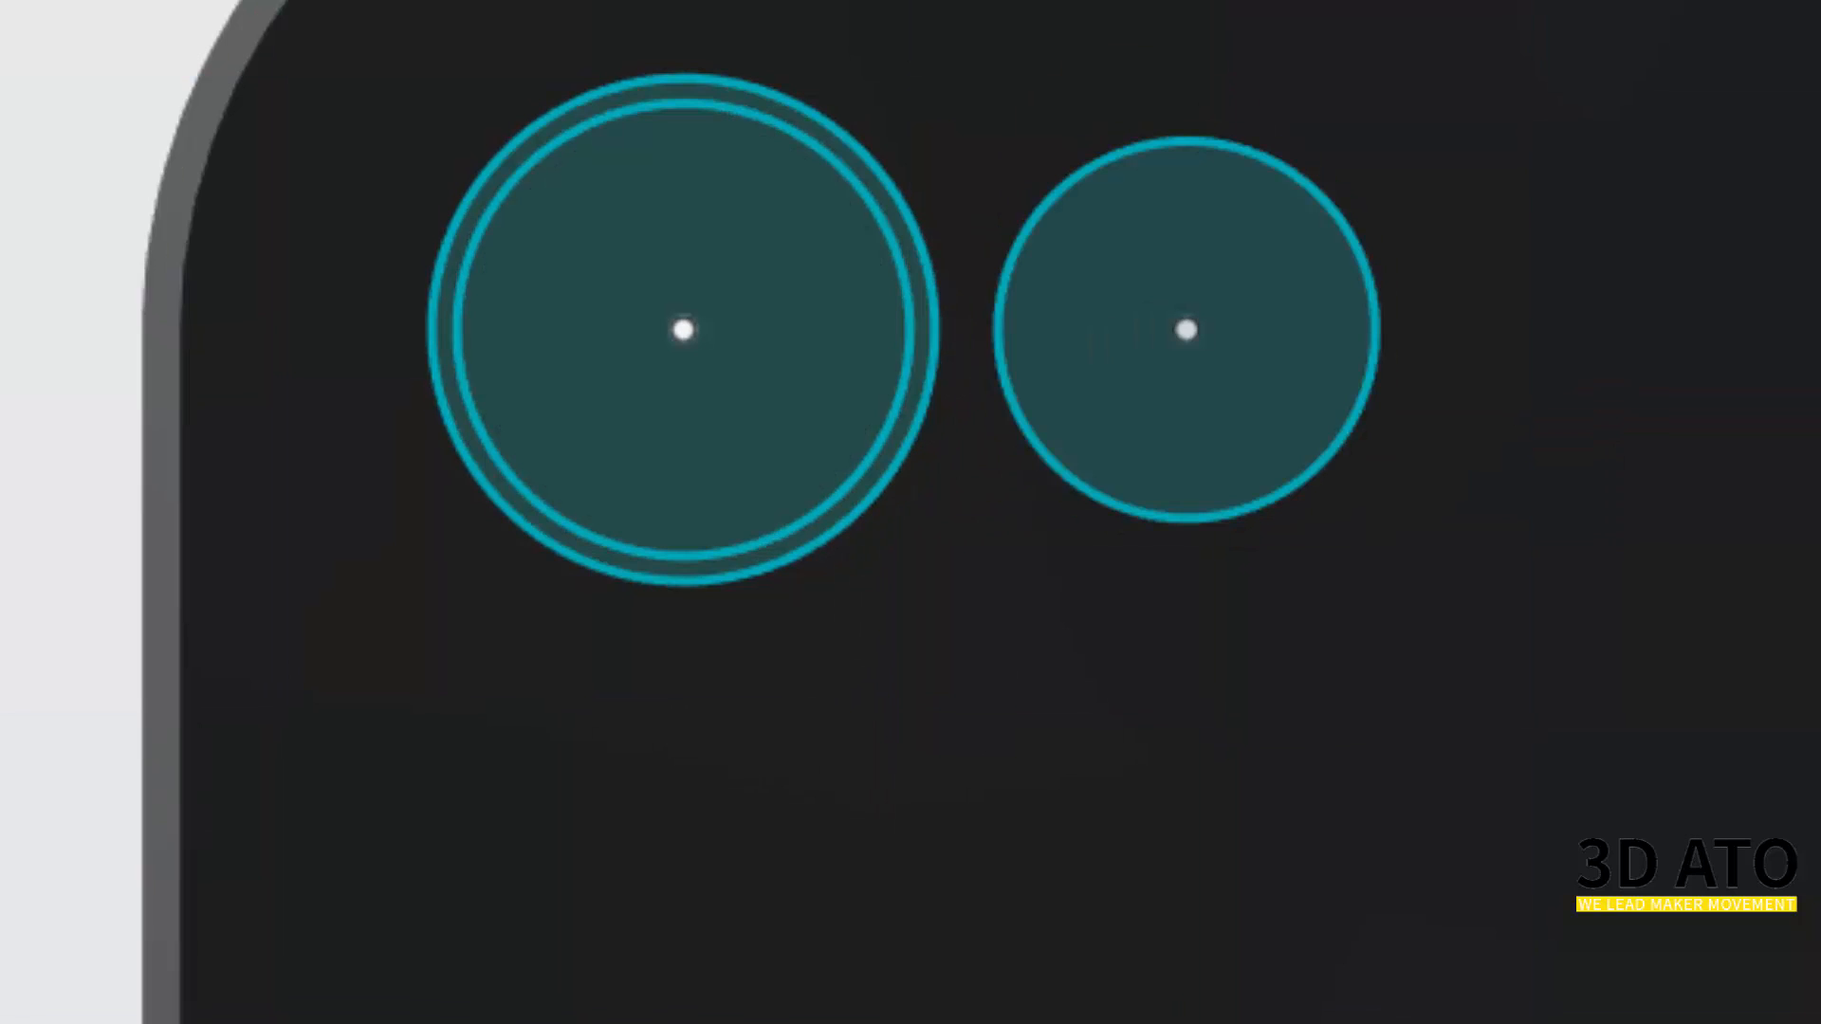
click(1267, 453)
text(0.4)
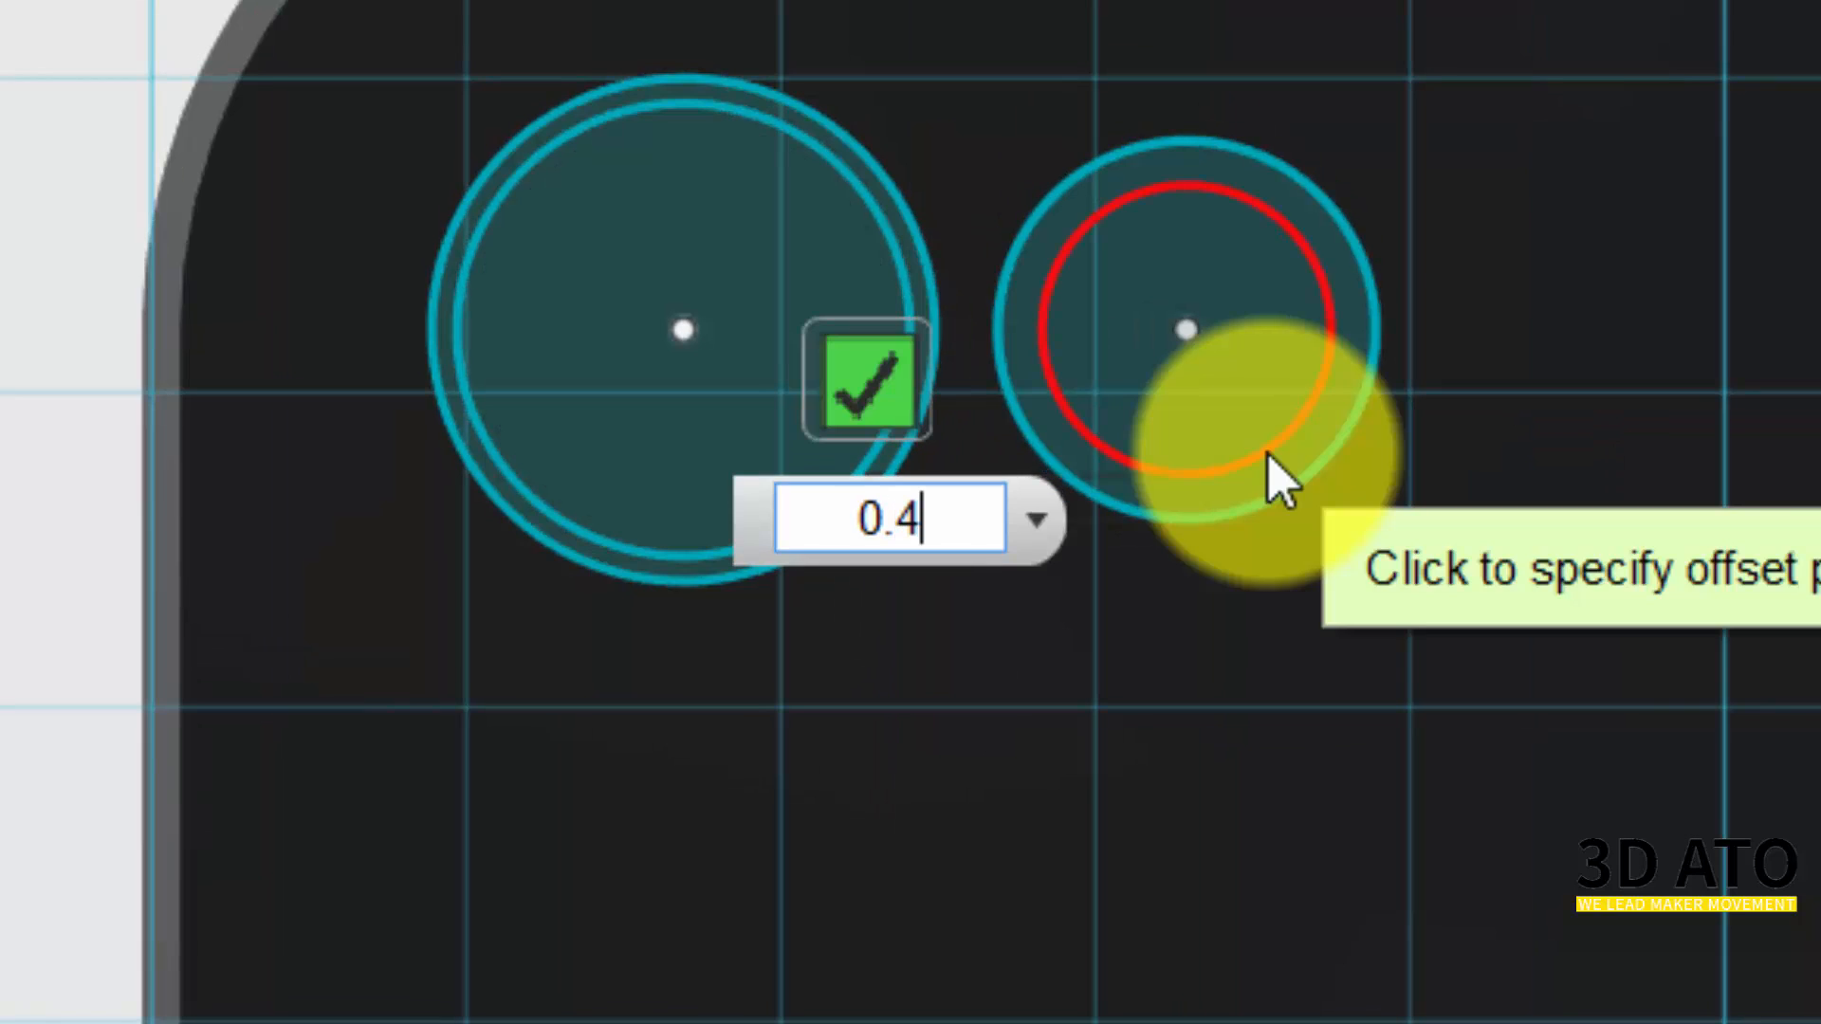
key(Return)
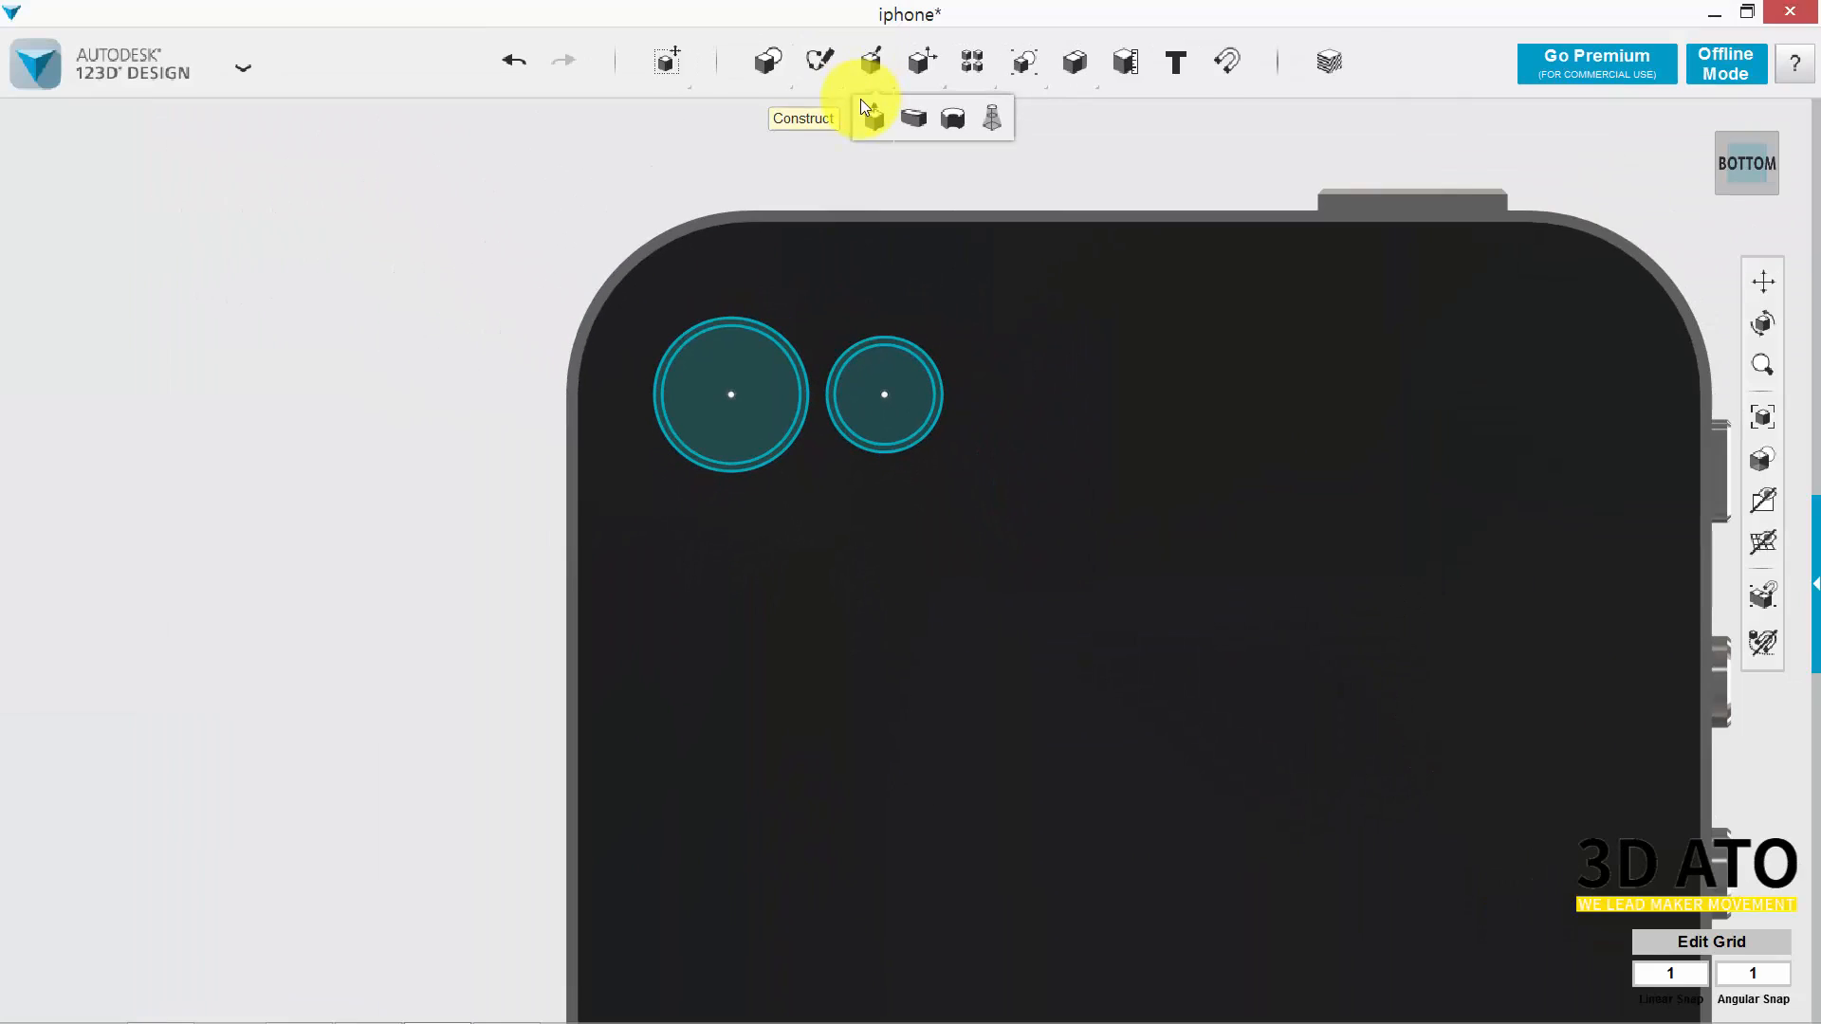
Extrude the narrow rings between the outer and offset circles of both camera and flash by 0.5 mm.
click(870, 117)
click(754, 328)
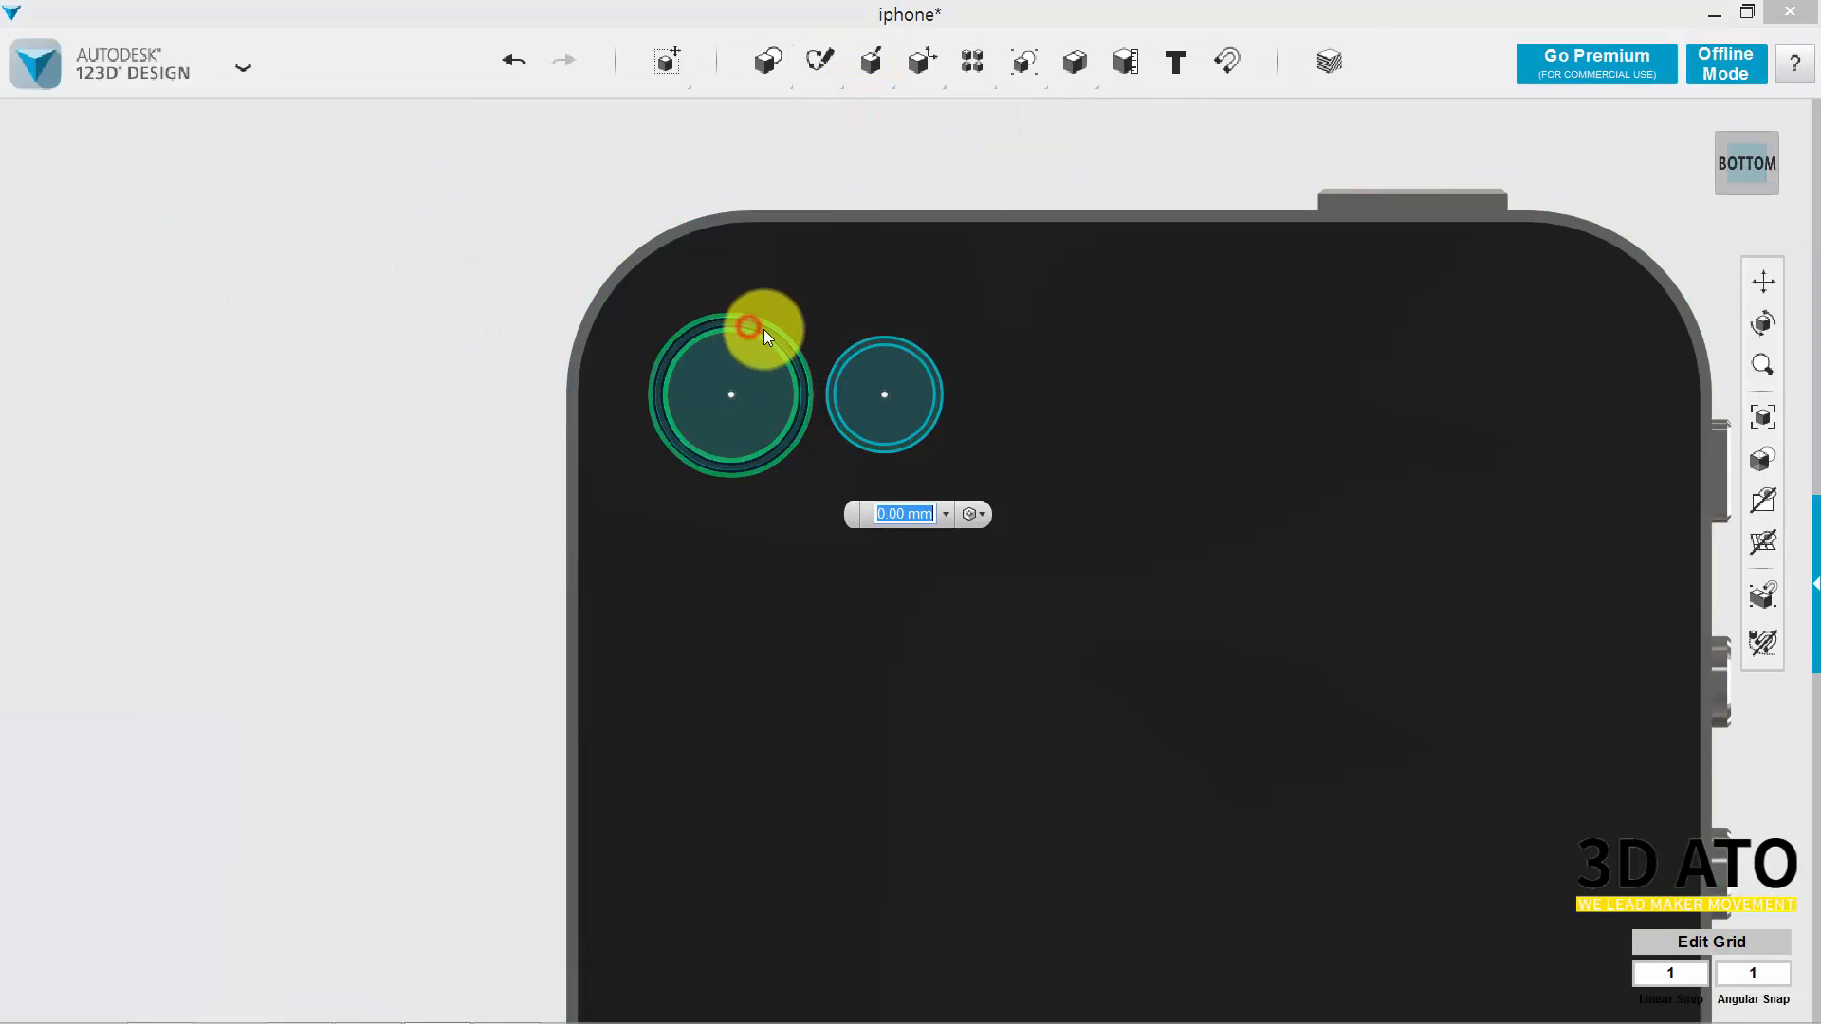
click(897, 447)
text(0.5)
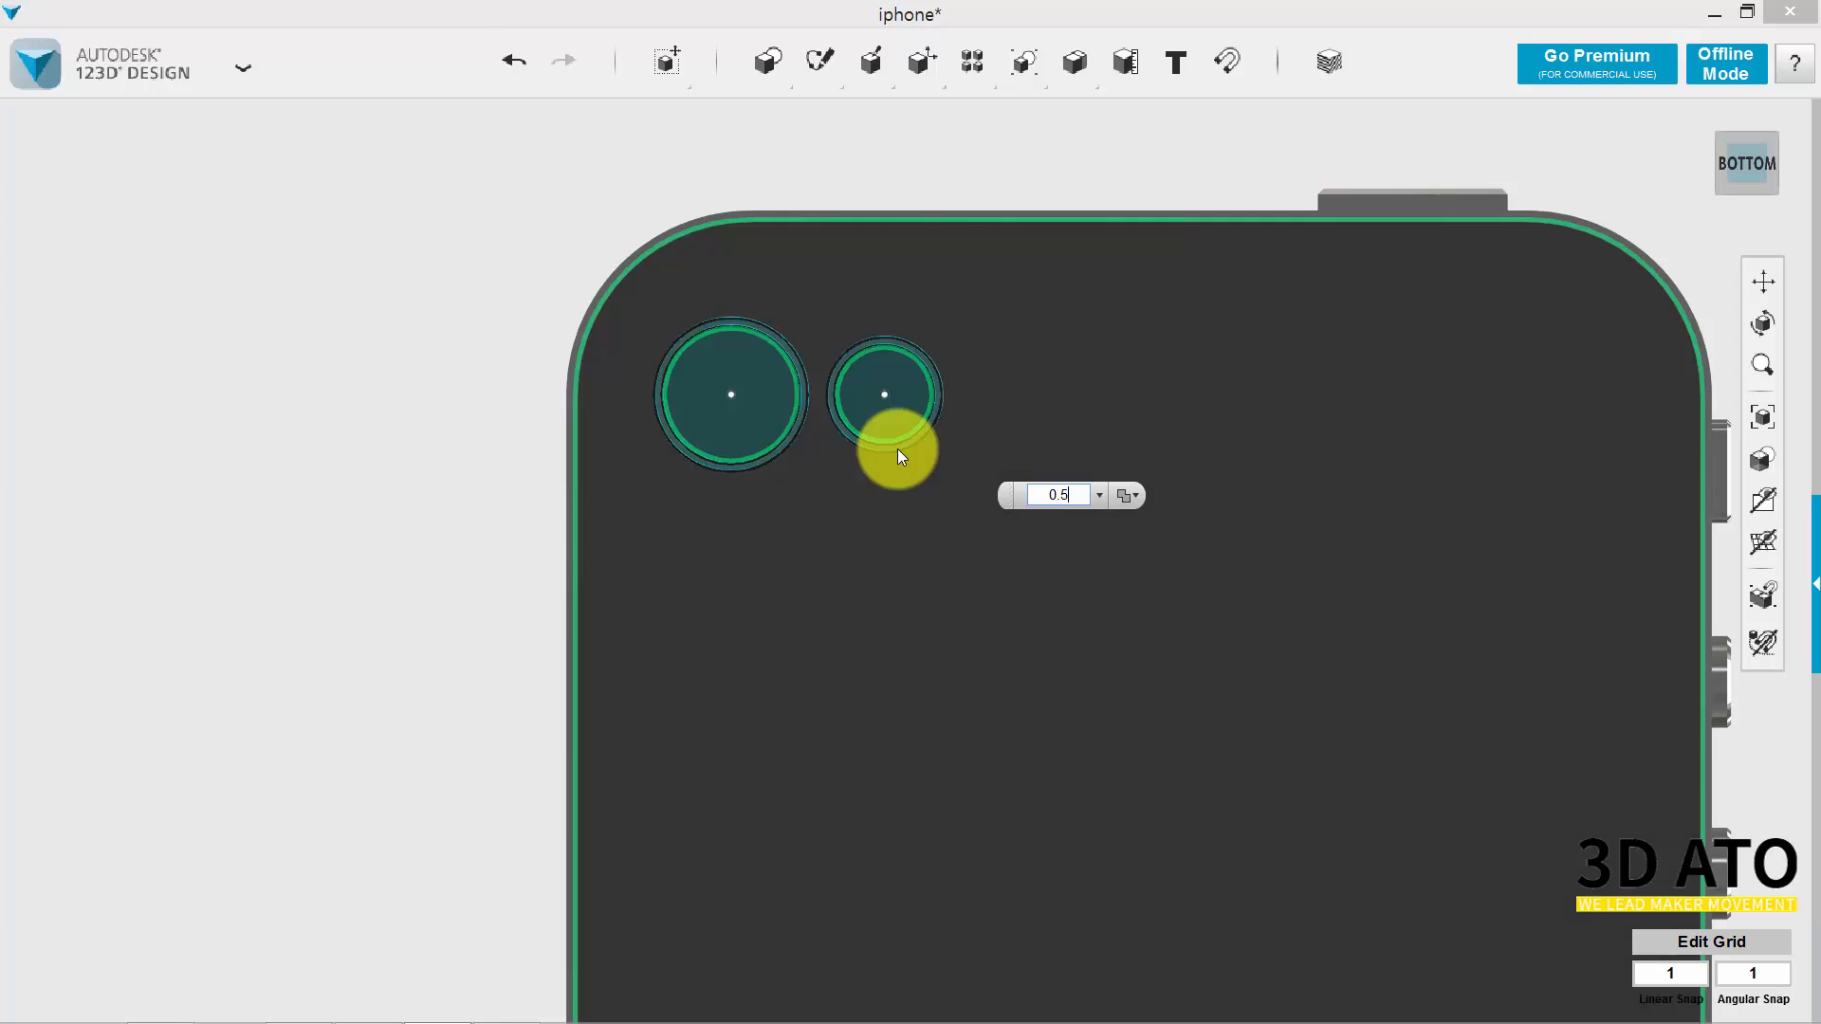
key(Return)
click(555, 191)
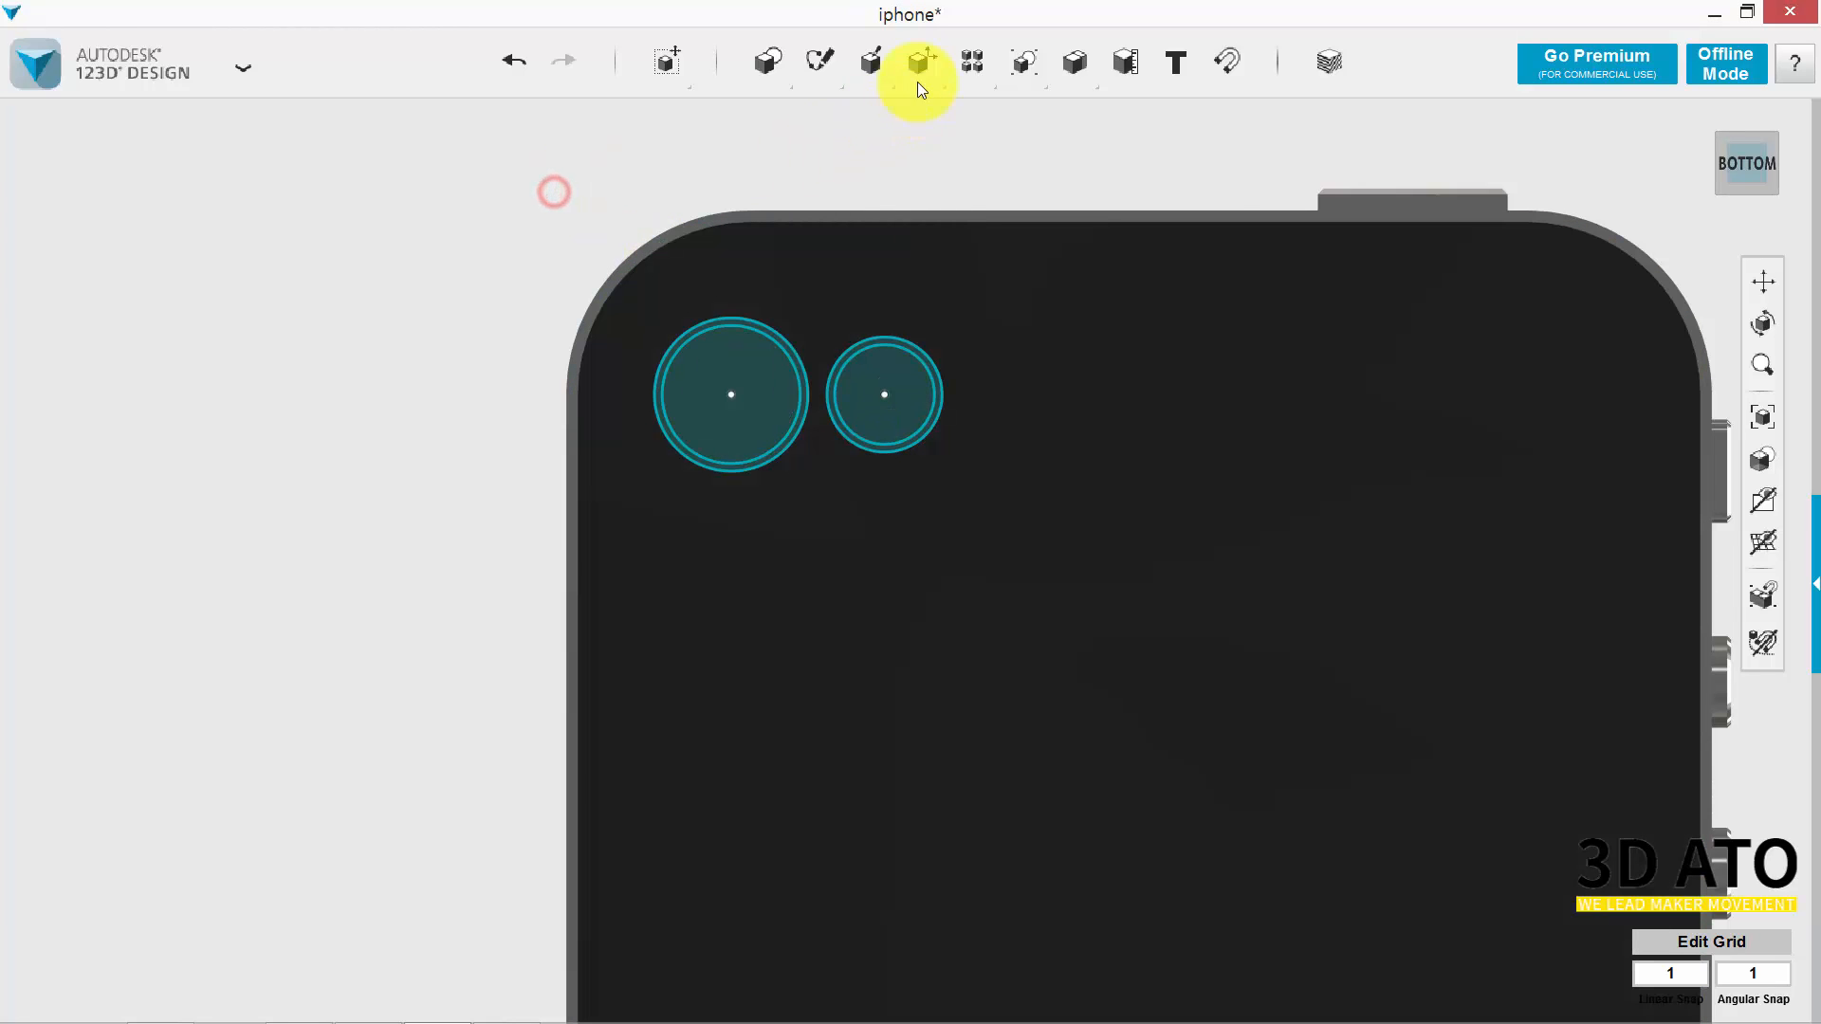
Try to extrude the inner camera and flash circles on the back face by 0.5 mm.
mouse_move(918, 82)
click(886, 124)
click(760, 374)
click(851, 386)
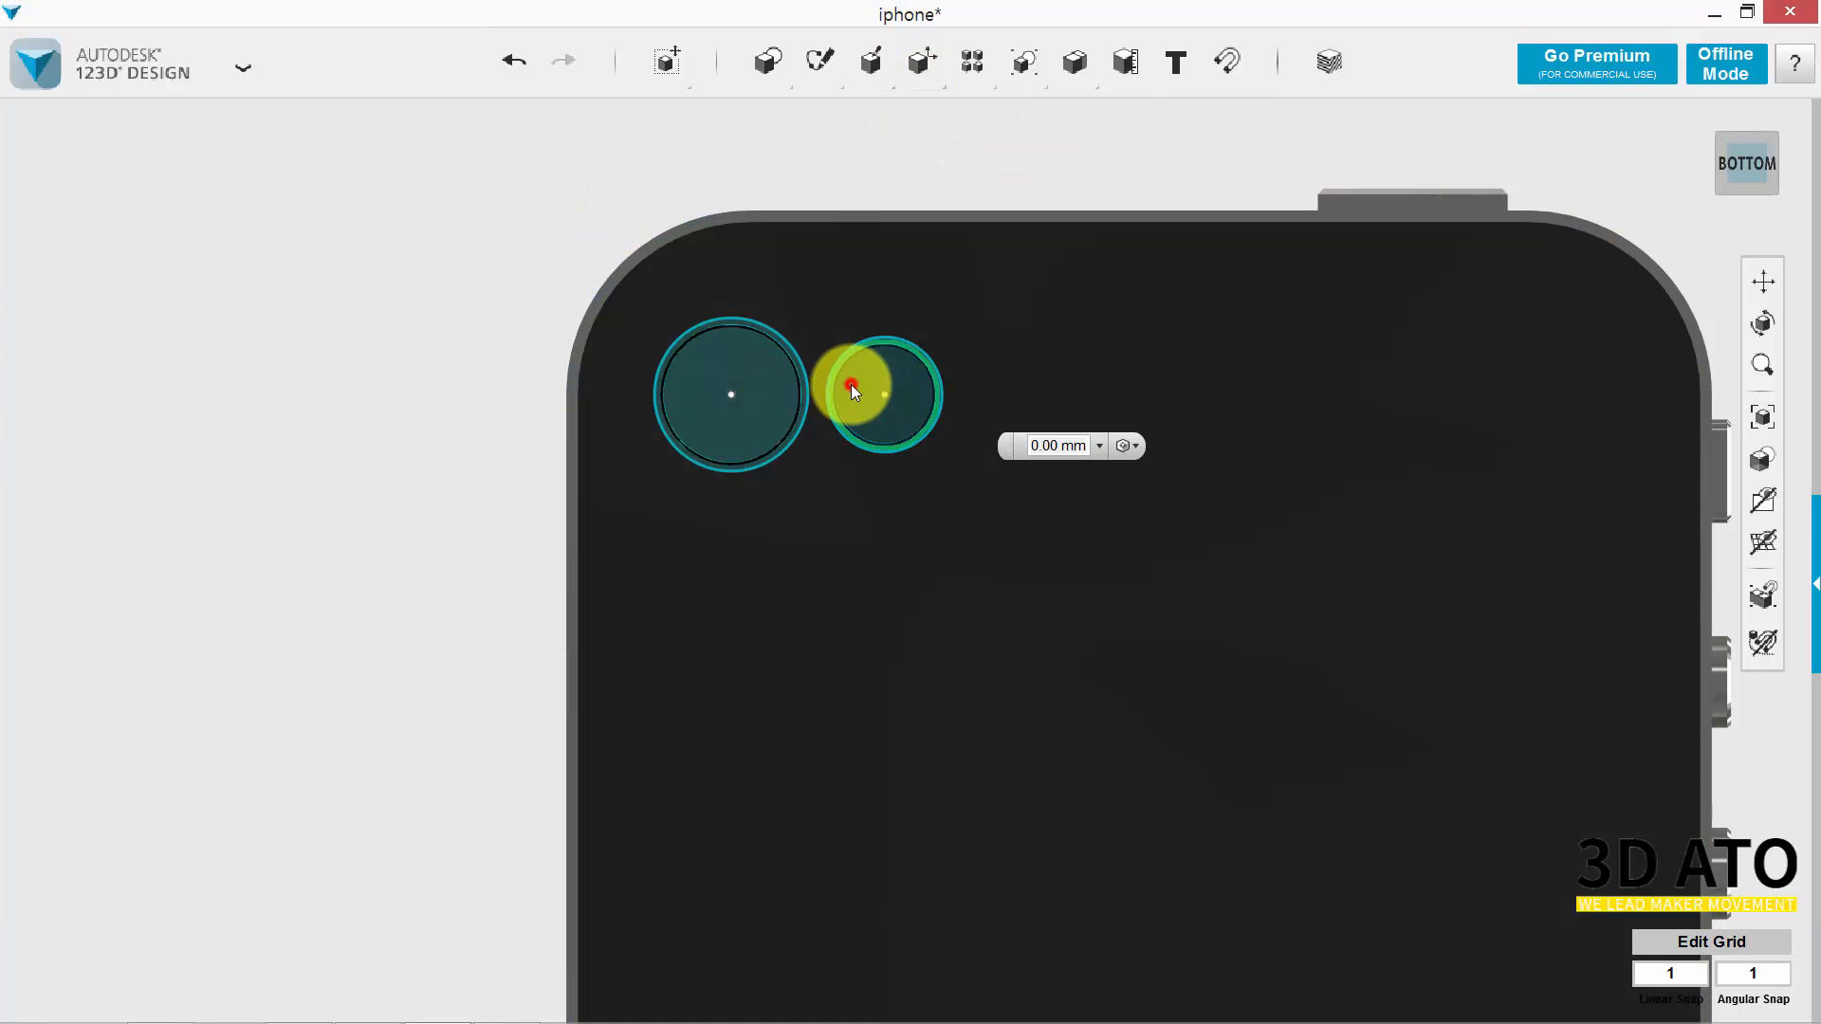
click(1088, 447)
text(0)
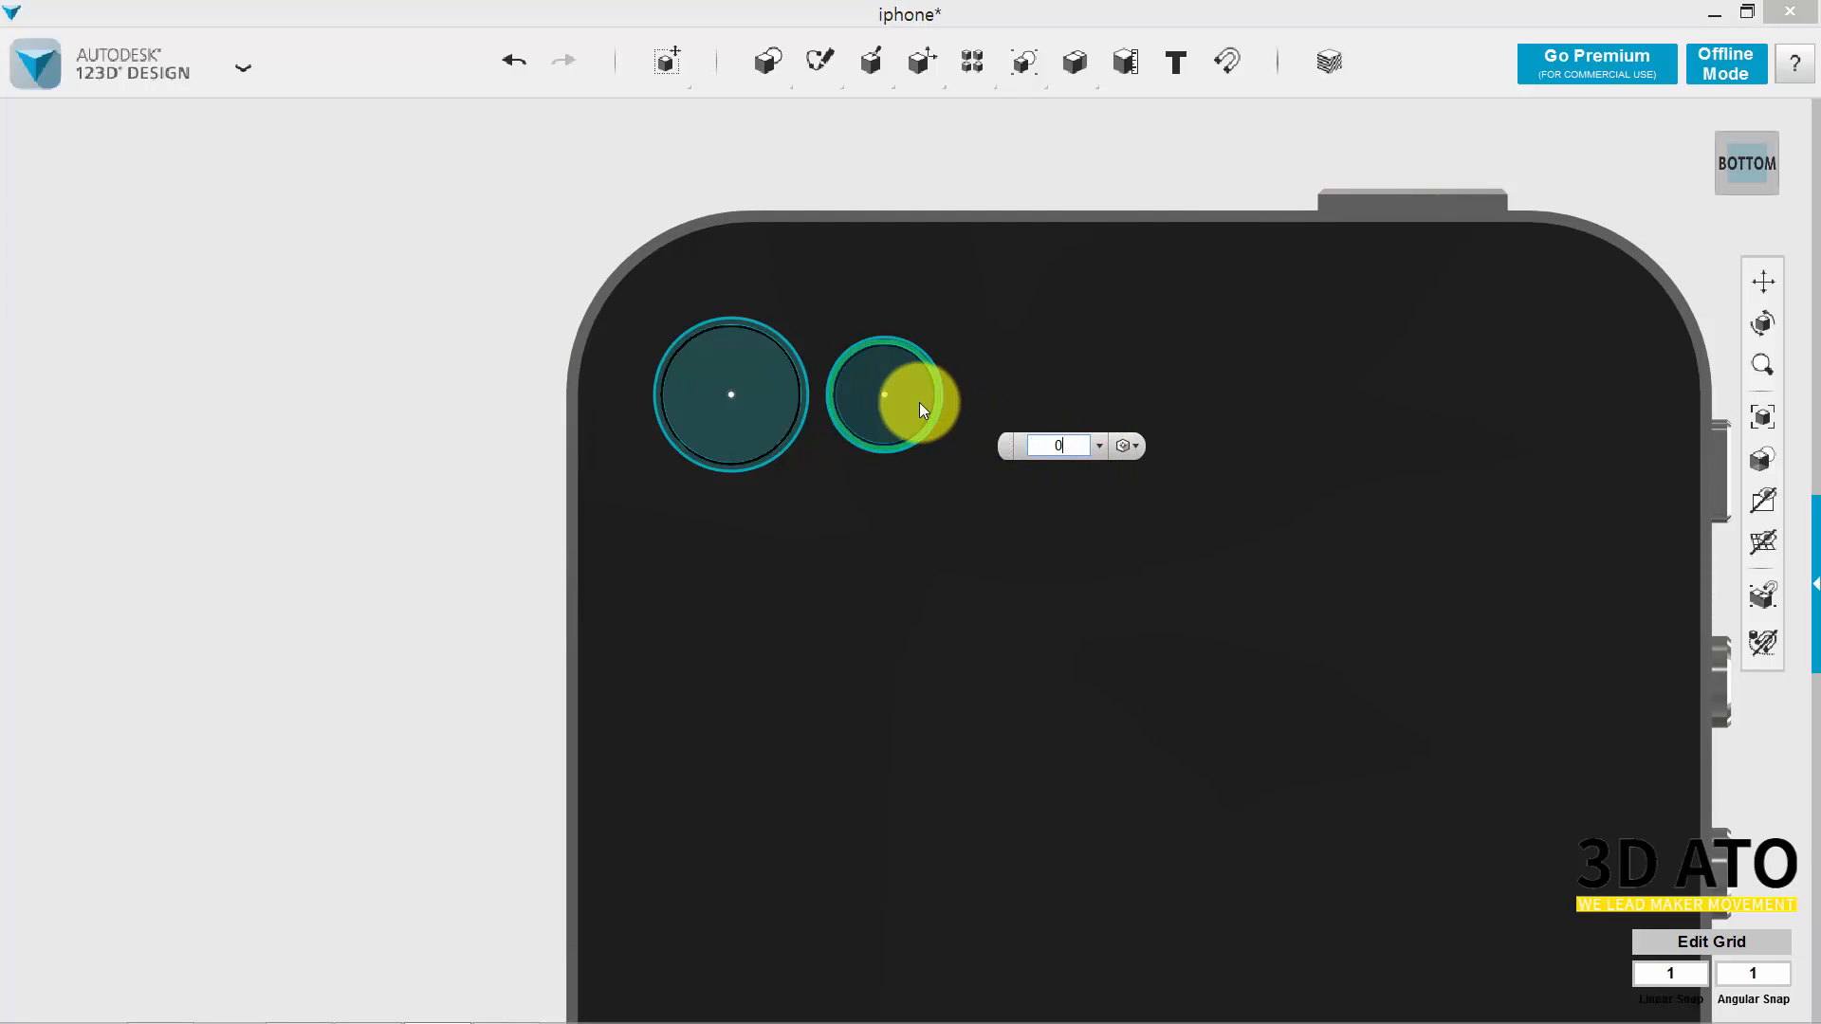
key(BackSpace)
text(-)
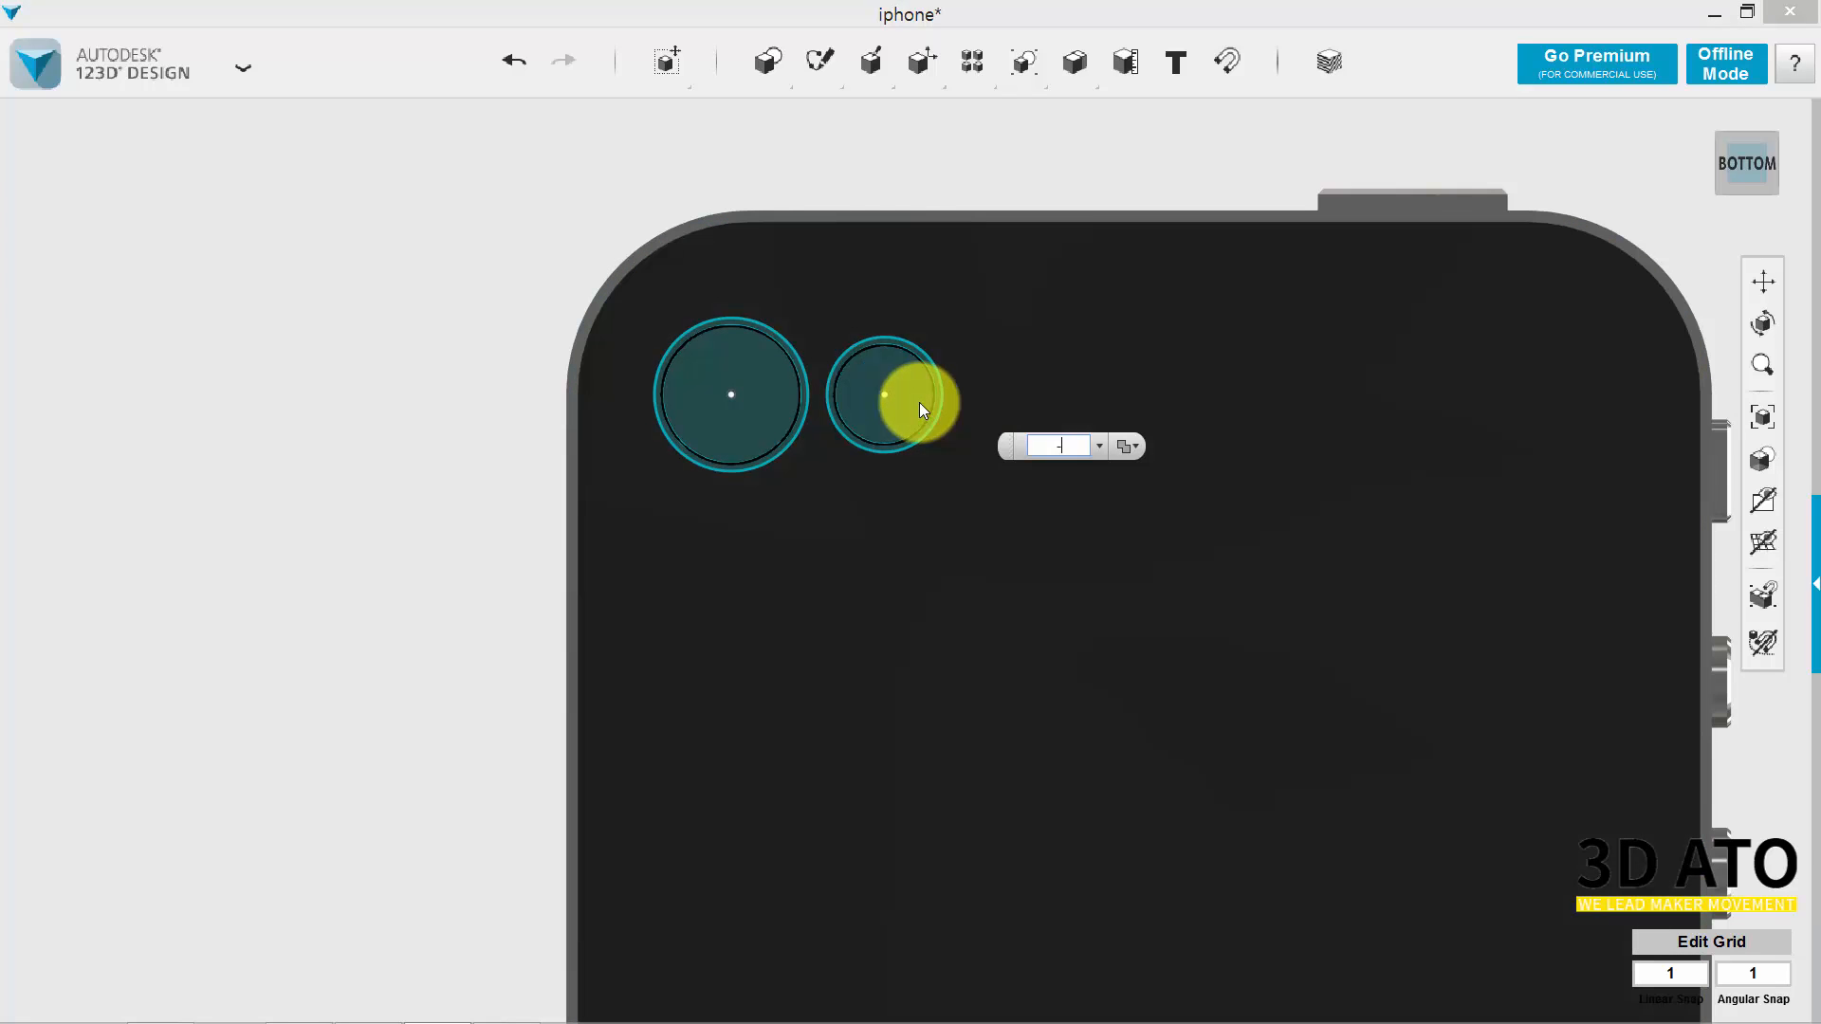
text(0.5)
key(BackSpace)
key(BackSpace)
key(BackSpace)
key(BackSpace)
text(0.5)
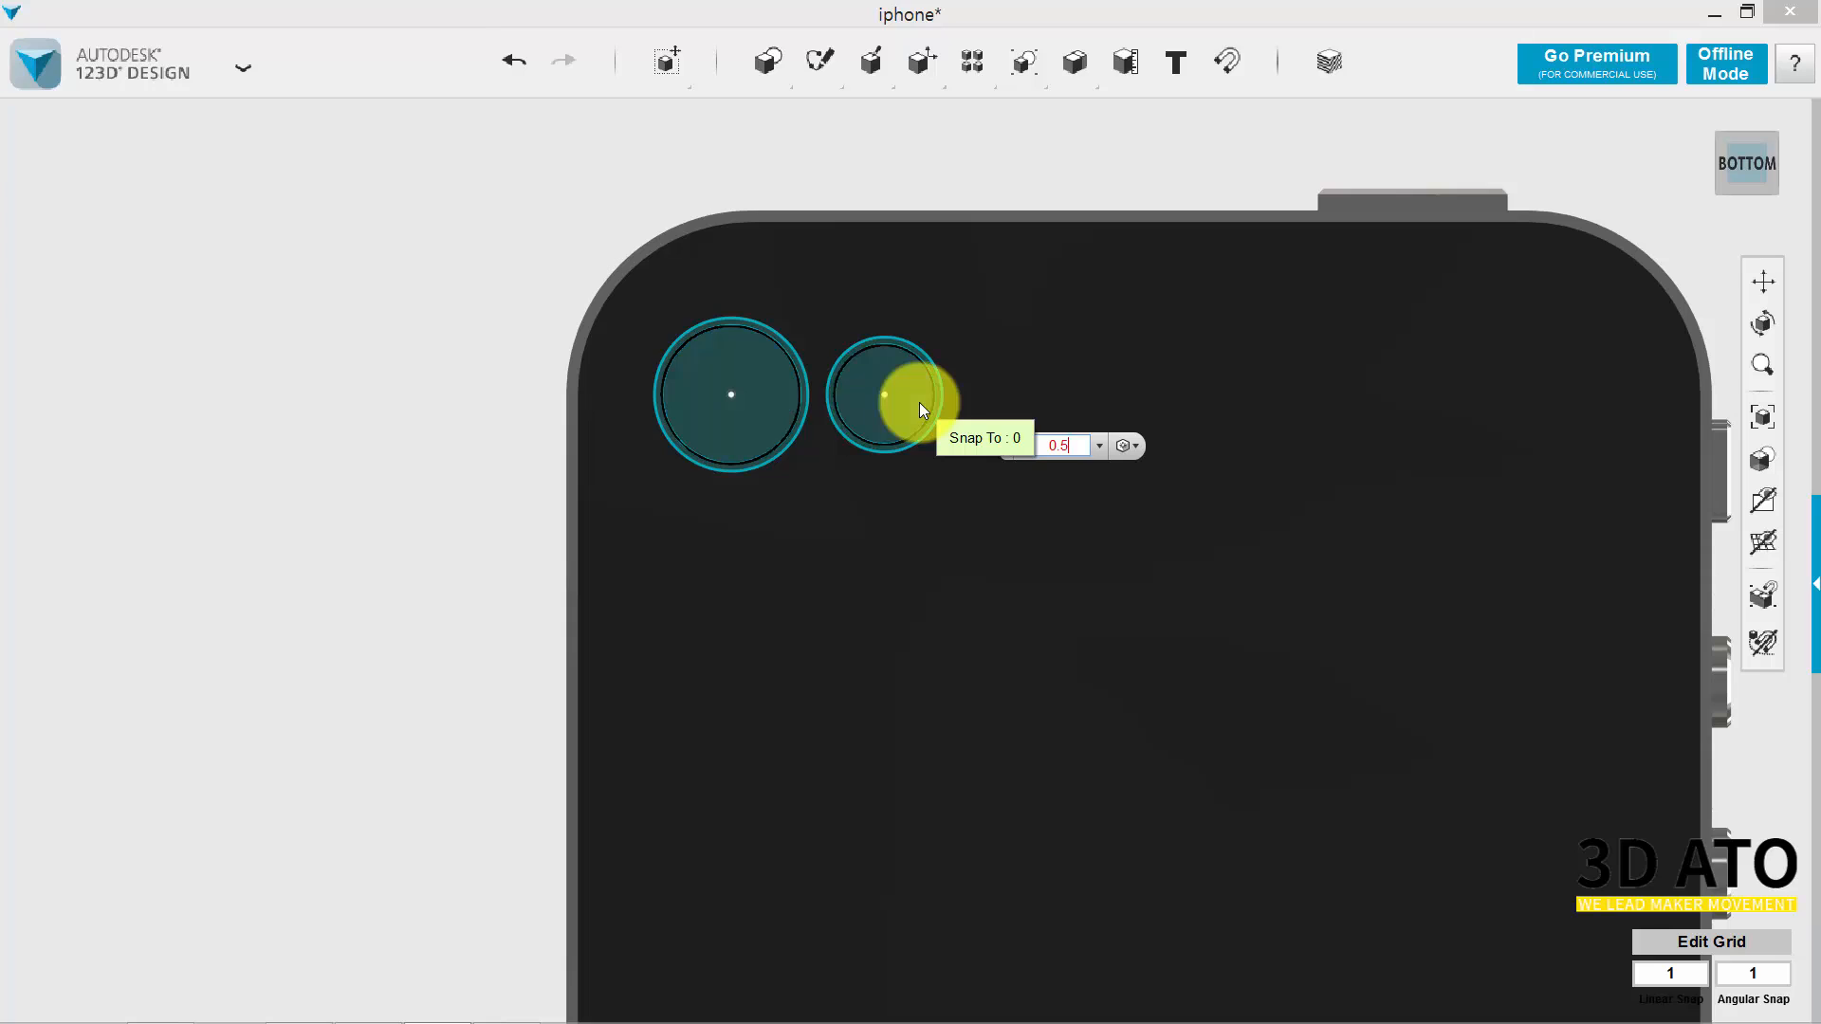
key(Return)
Extrude the inner circles of the rear camera and the LED flash by 0.5 mm.
right_drag(708, 593, 736, 592)
mouse_move(871, 64)
click(881, 111)
click(760, 375)
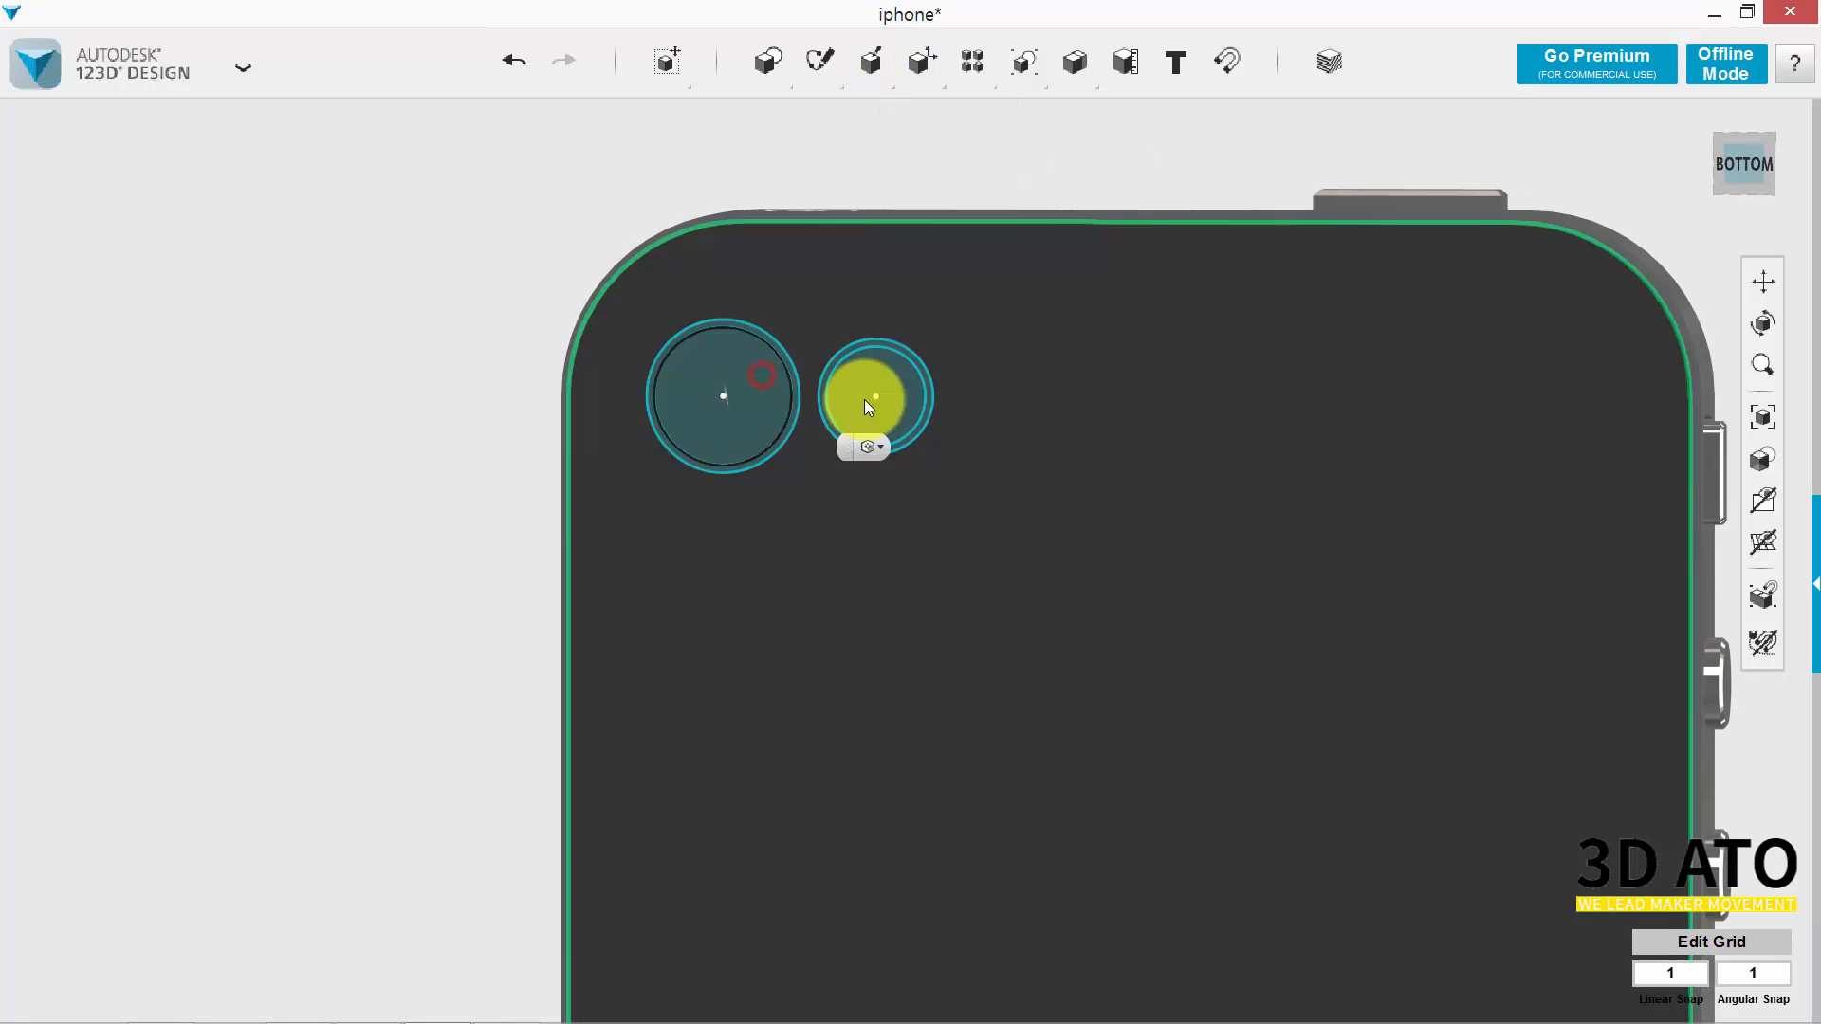
click(864, 400)
click(760, 358)
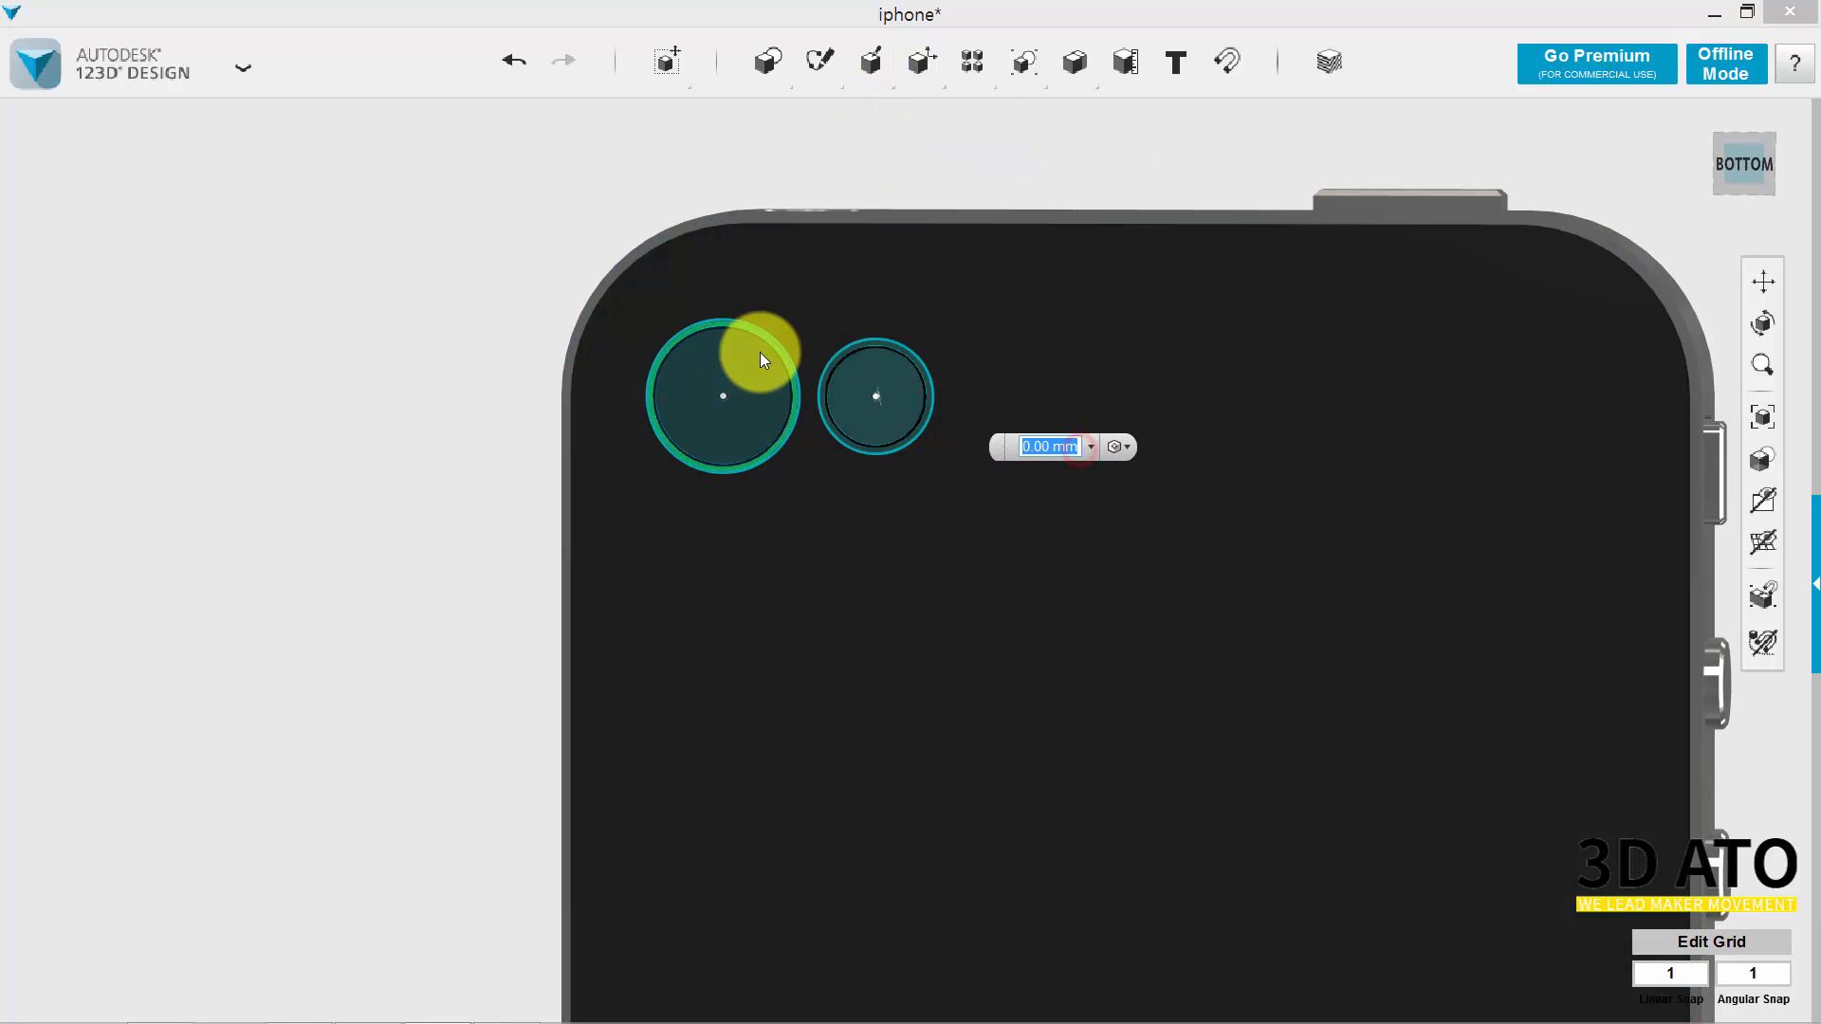
text(0.5)
key(Return)
Apply the Gold material with a #393939 colour overlay to the rear camera and flash parts.
right_drag(882, 517, 996, 533)
click(1329, 70)
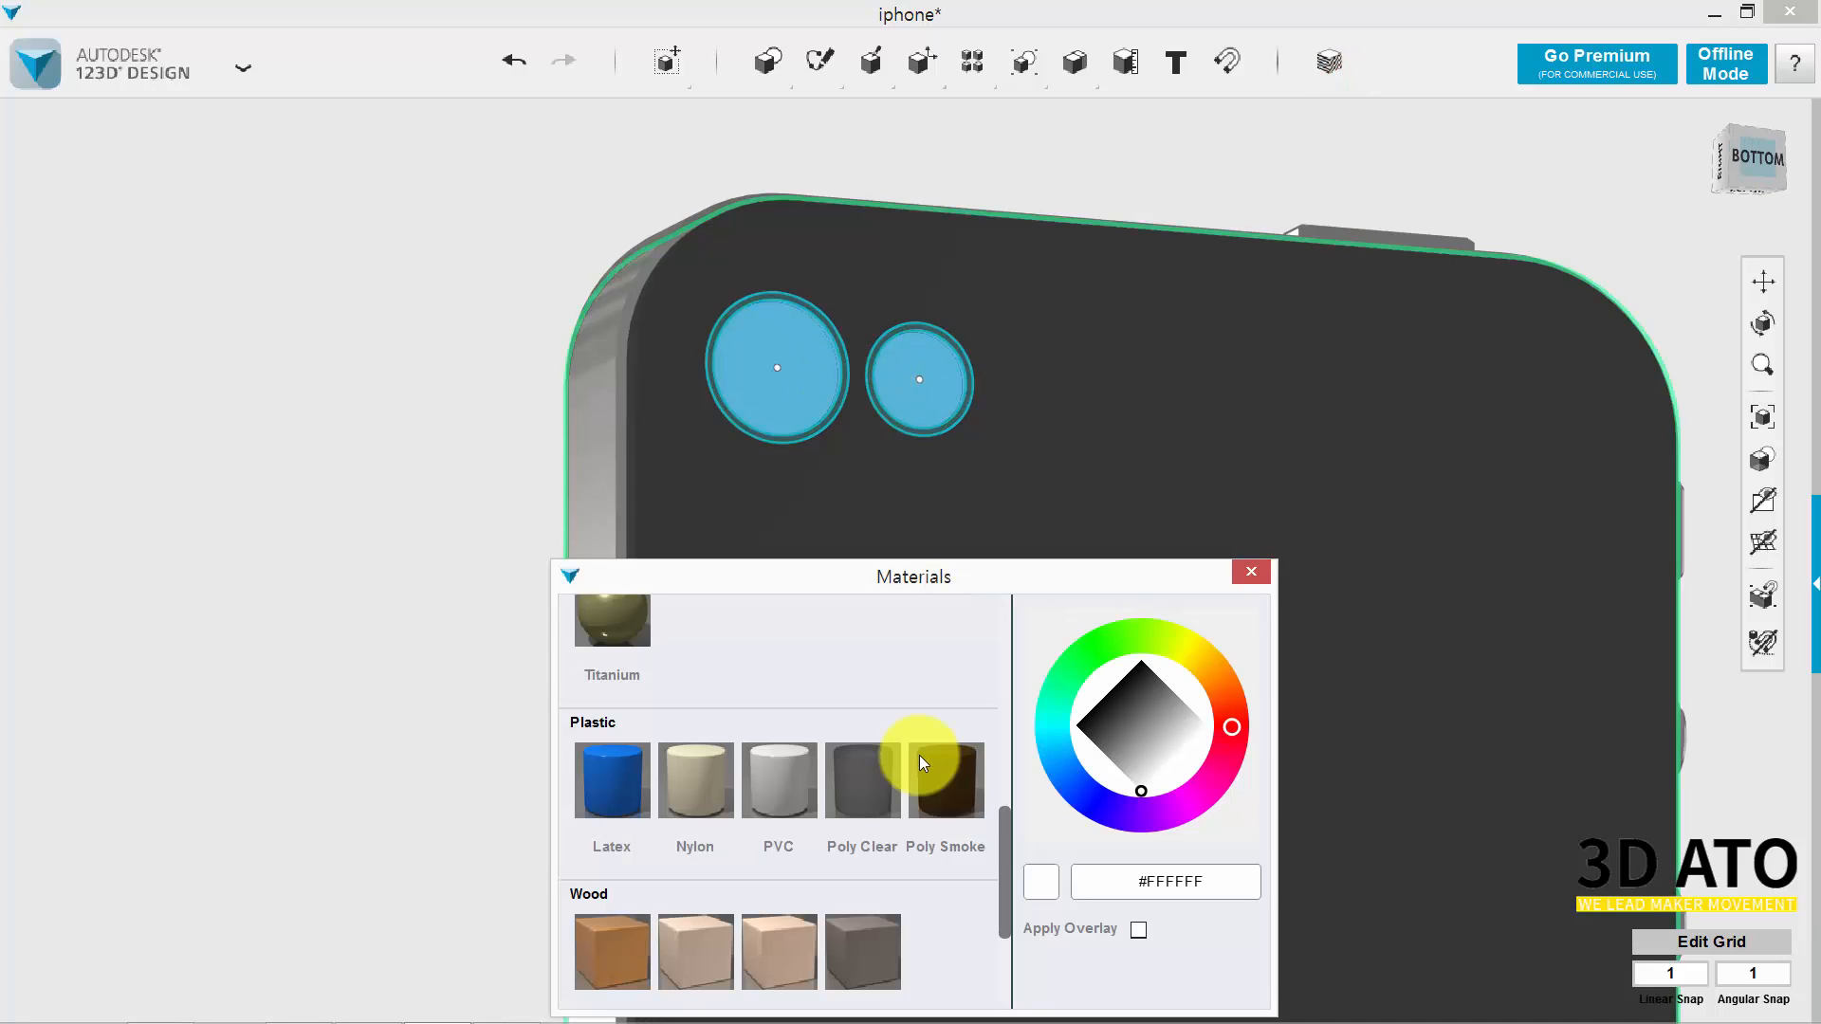
click(919, 757)
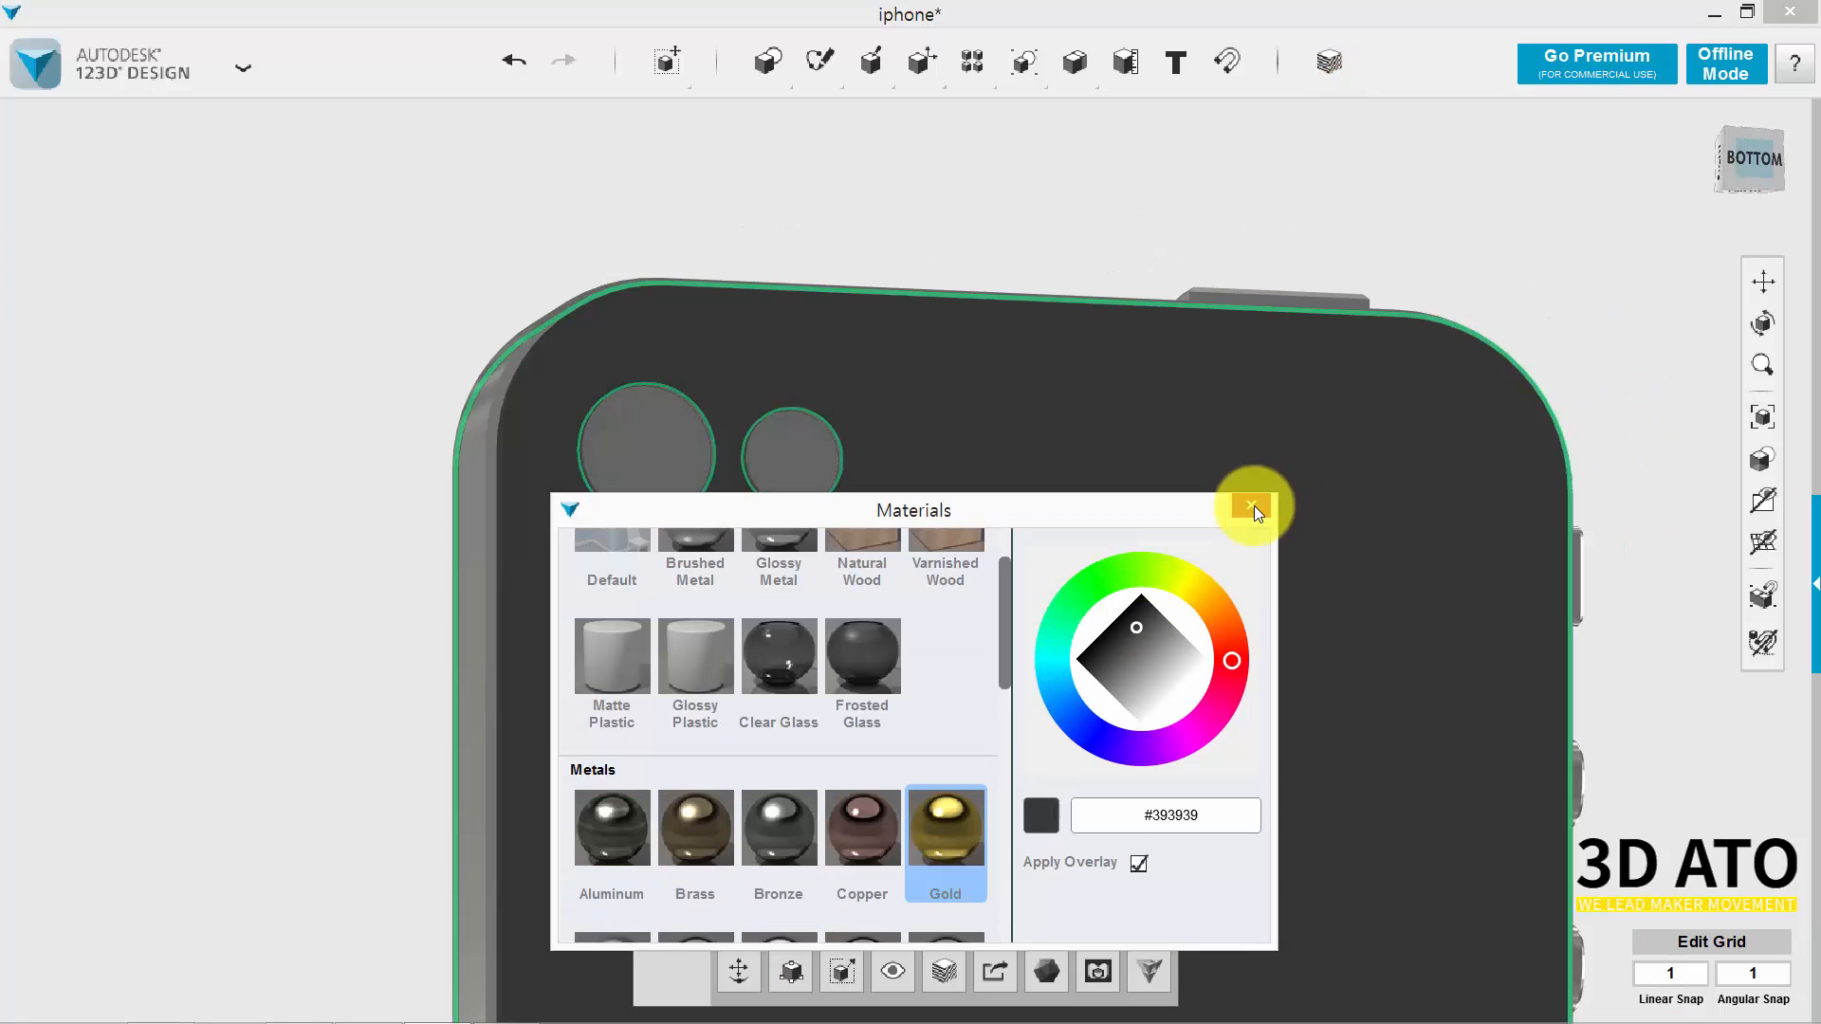
click(1254, 501)
click(1630, 661)
Inspect the whole phone model from several angles, covering its back, sides and front.
scroll(1635, 658, down, 3)
scroll(1622, 657, down, 3)
middle_drag(1603, 723, 1352, 476)
right_drag(1496, 455, 1129, 569)
middle_drag(1115, 642, 1224, 472)
right_drag(1254, 465, 1244, 407)
scroll(1260, 396, up, 3)
middle_drag(1286, 449, 1437, 329)
right_drag(1322, 426, 1280, 516)
scroll(1297, 423, up, 2)
scroll(1284, 471, down, 3)
scroll(1300, 532, up, 3)
middle_drag(1290, 526, 1278, 506)
Switch to the picture-32 drawing in Windows Photo Viewer, review the iPhone's dimensioned views and close the drawing.
mouse_move(874, 965)
click(532, 1022)
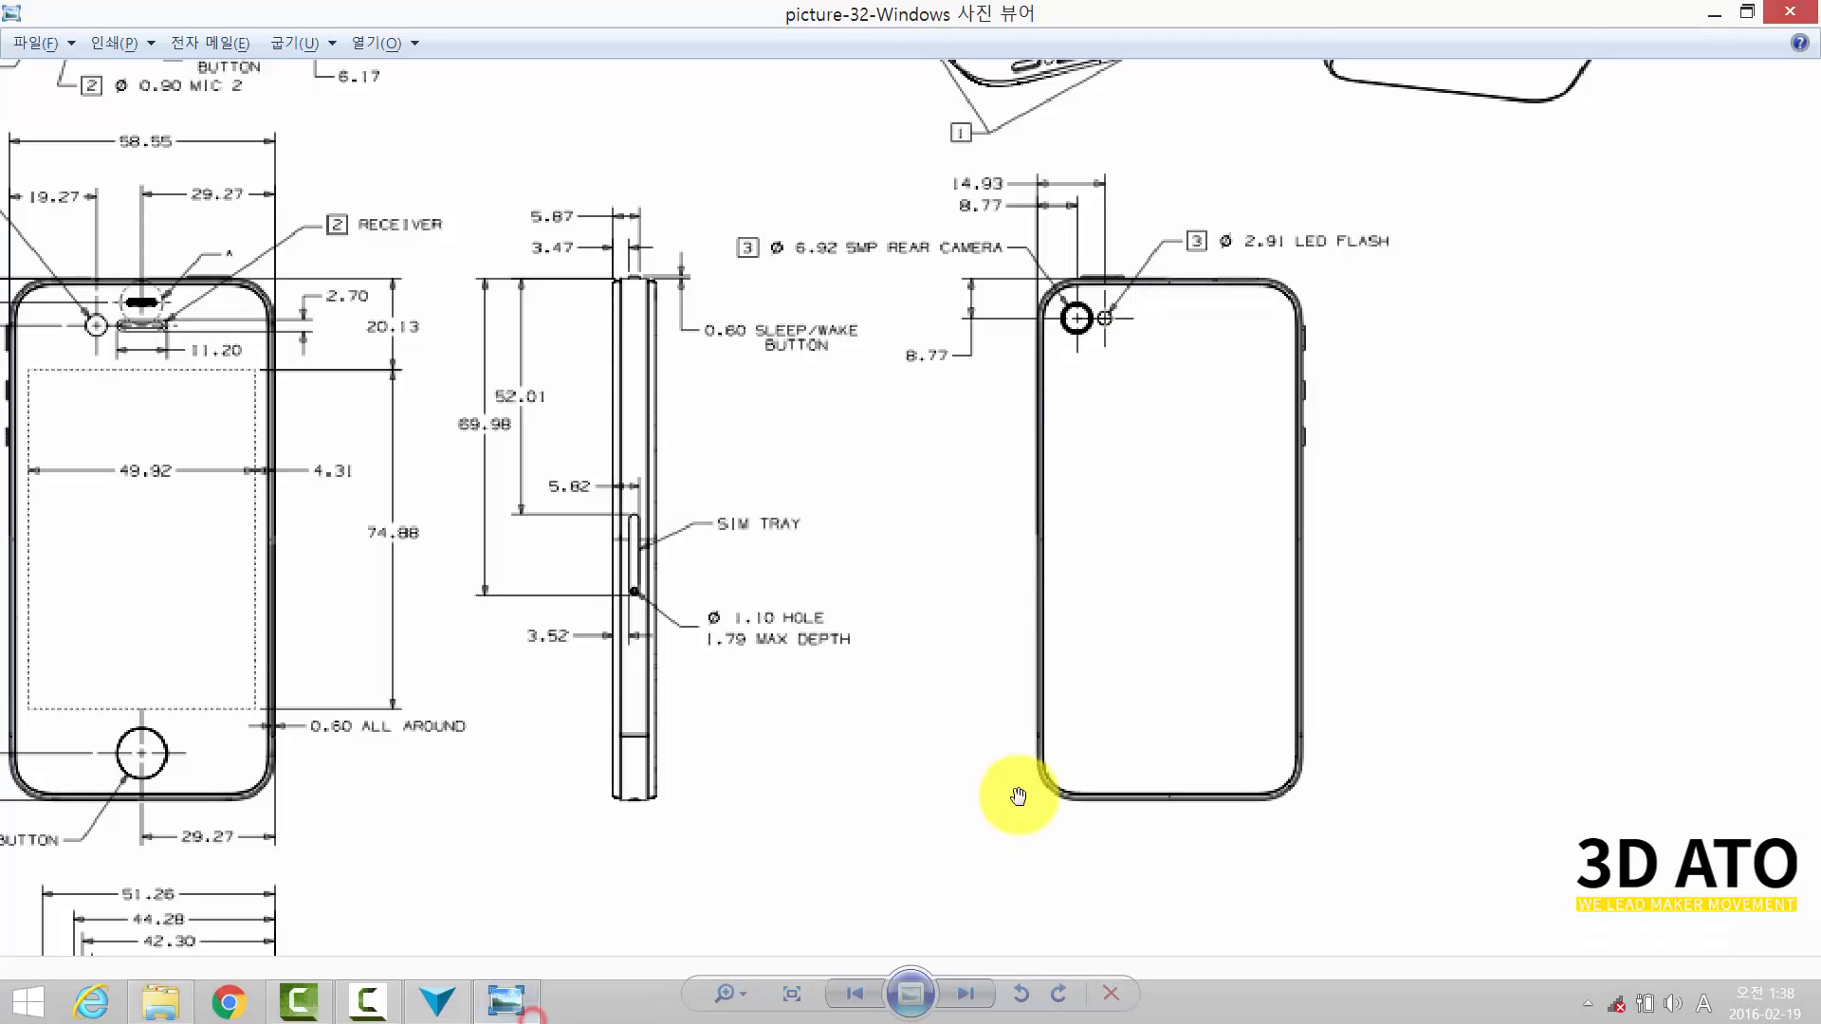
scroll(780, 666, down, 5)
scroll(986, 732, up, 2)
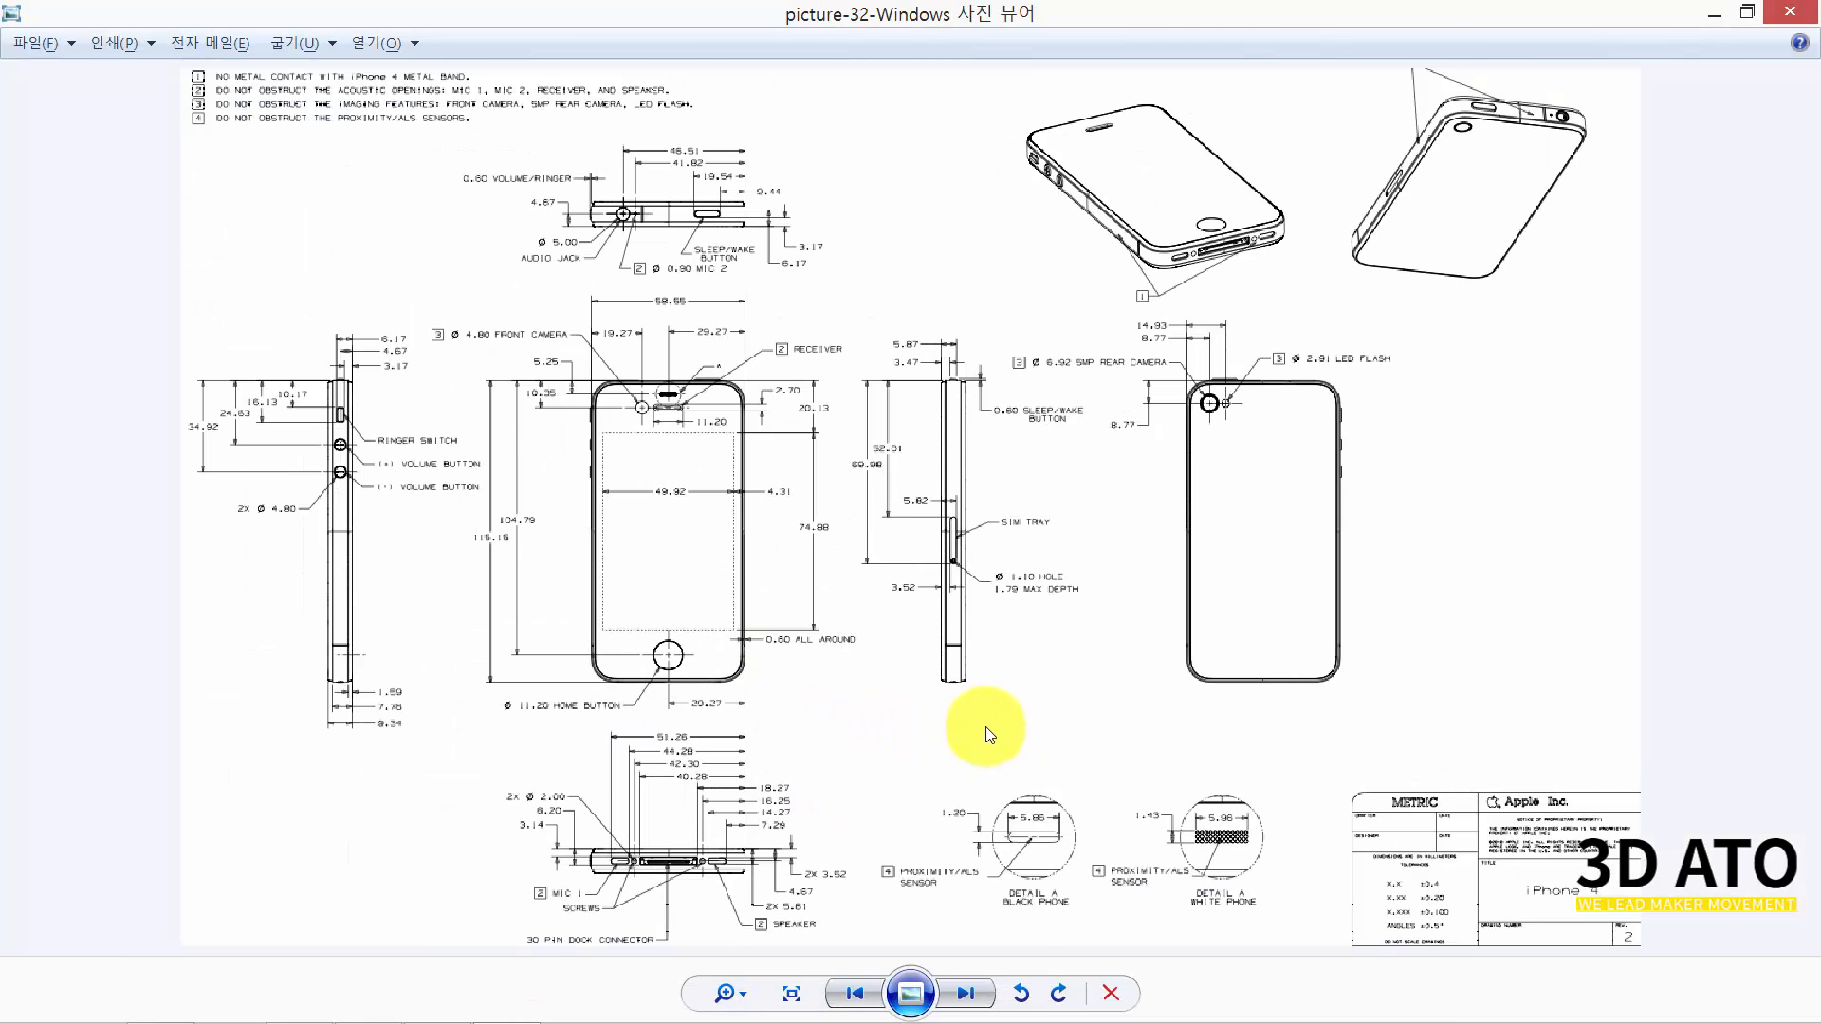
scroll(1171, 663, up, 2)
drag(1220, 622, 1212, 842)
click(1811, 14)
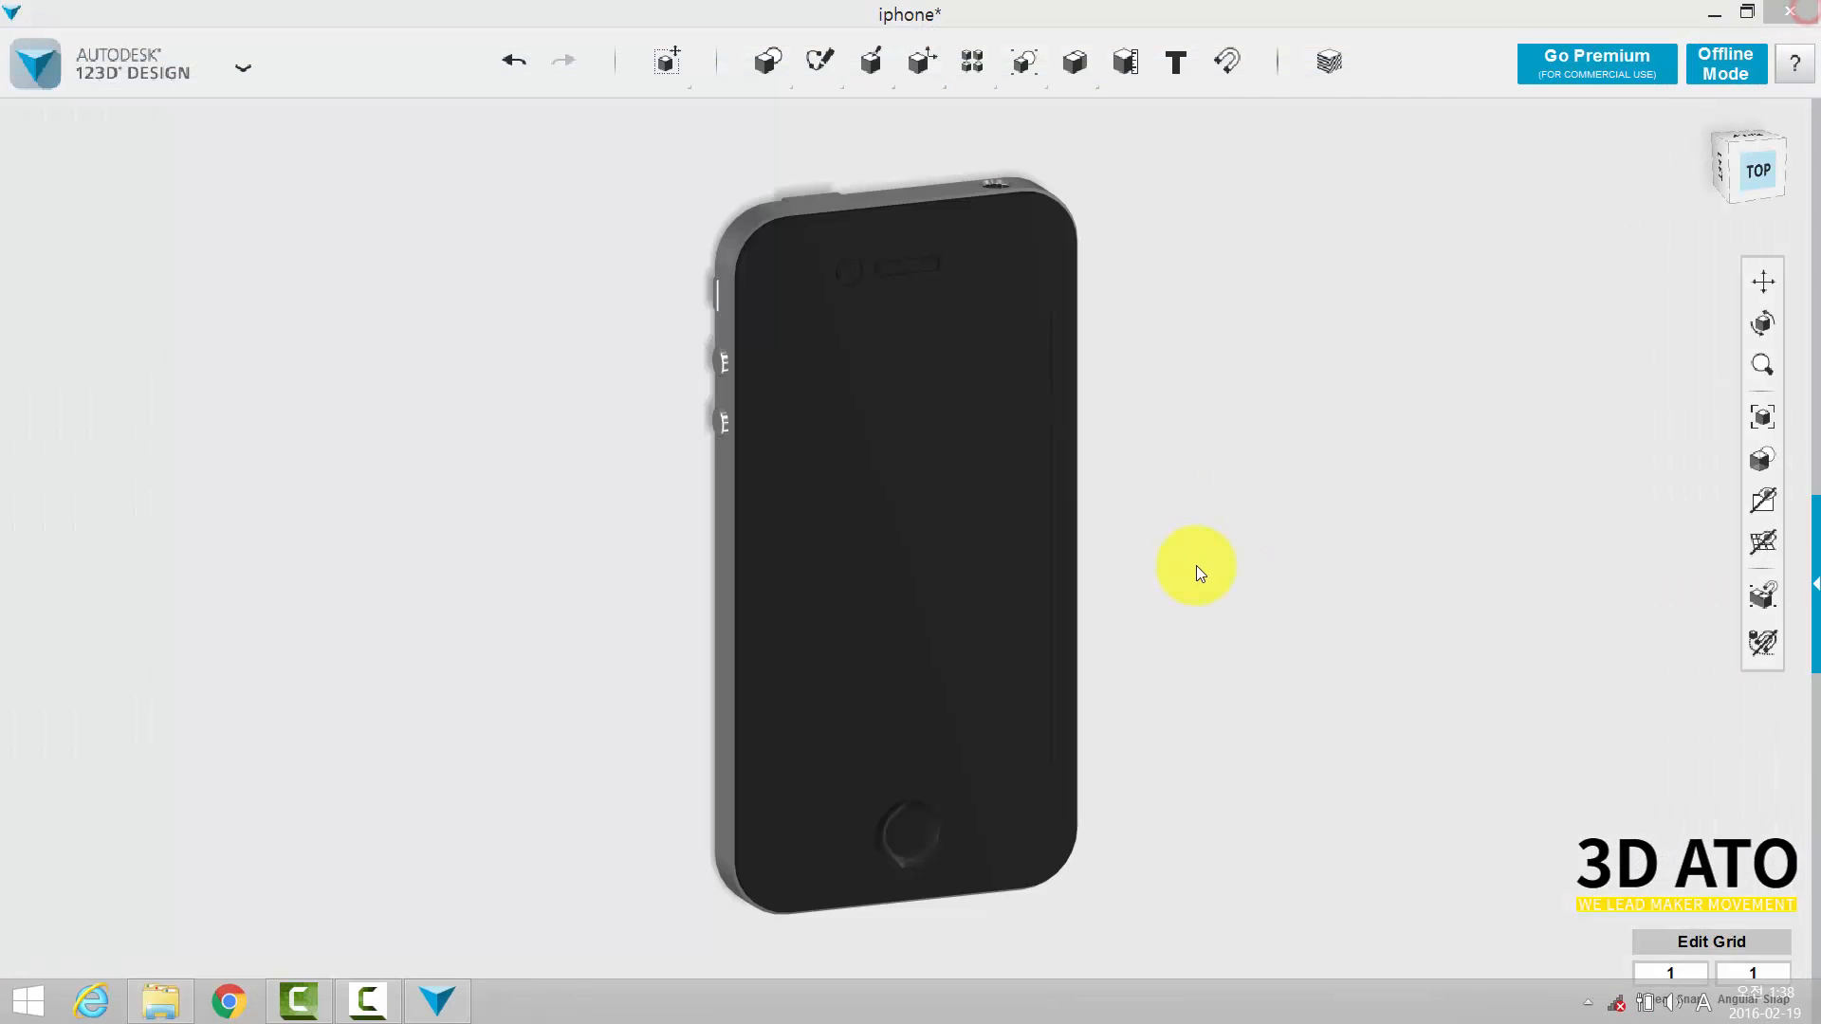
Examine the phone model's upper edge, side buttons, front camera and receiver up close and the front as a whole.
click(1241, 596)
scroll(1260, 569, down, 4)
scroll(1272, 553, up, 3)
right_drag(1272, 554, 1283, 592)
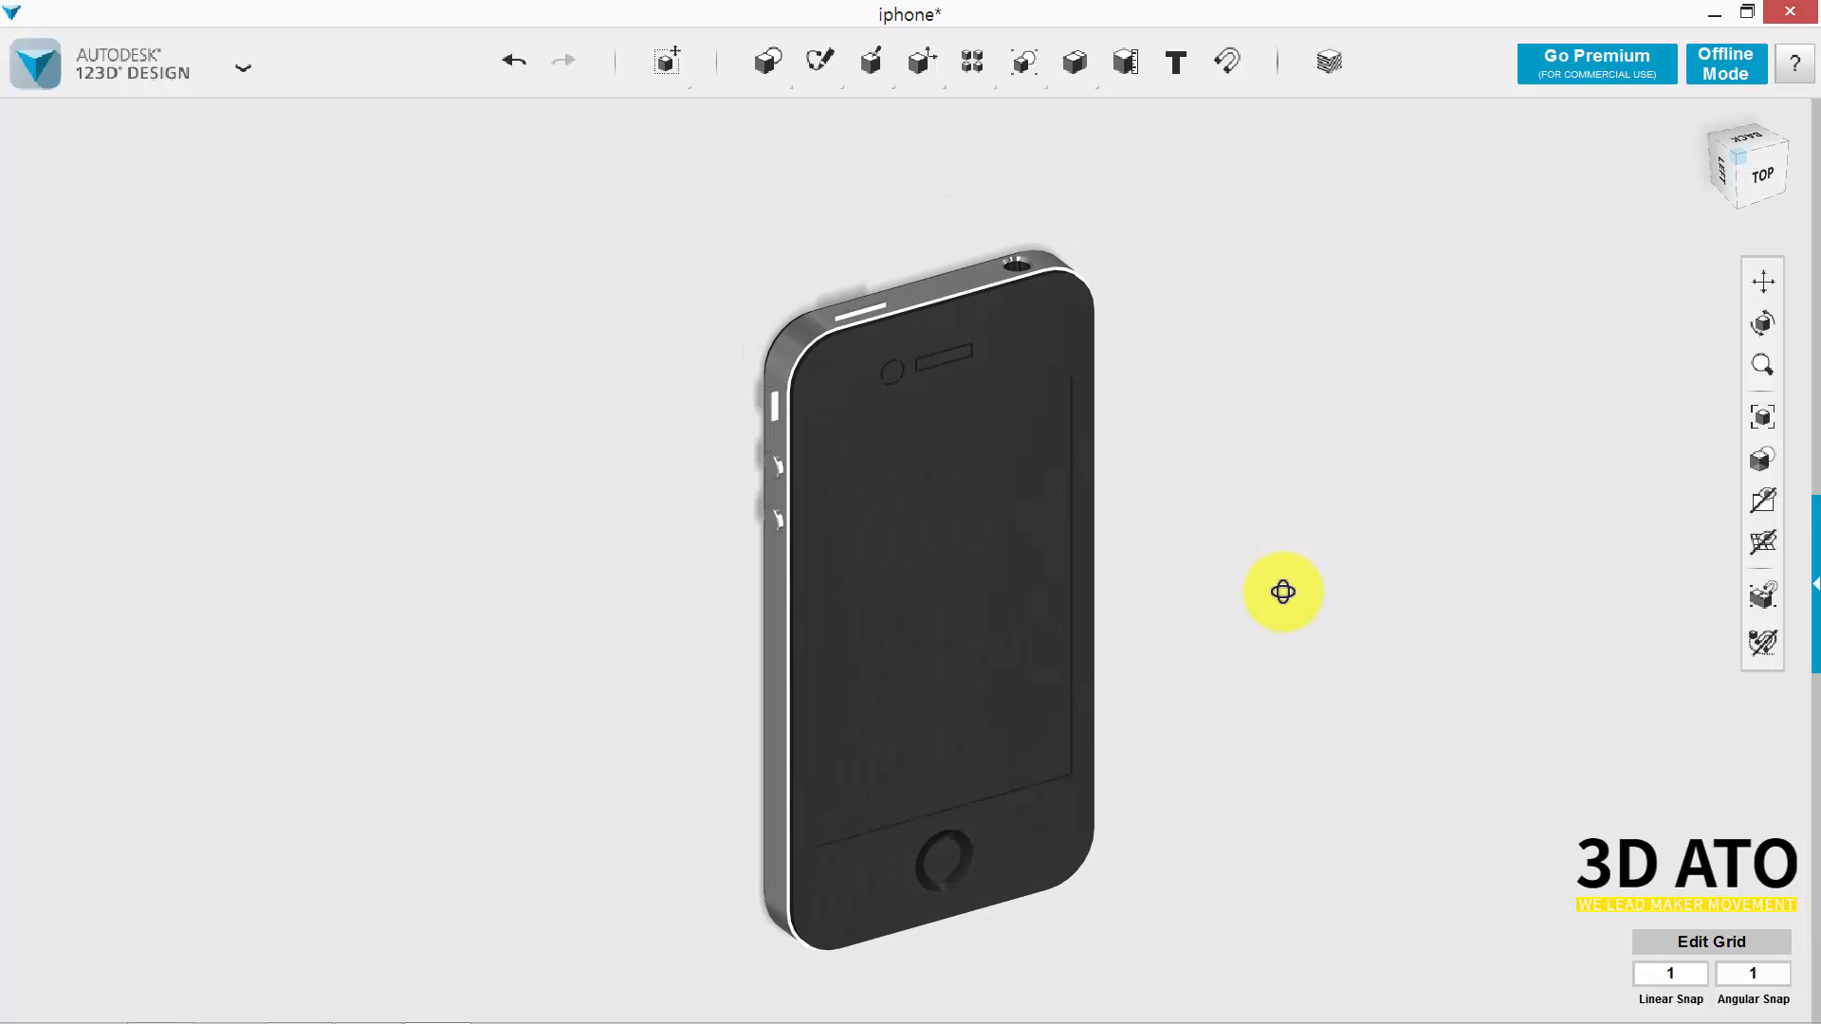
scroll(850, 269, up, 5)
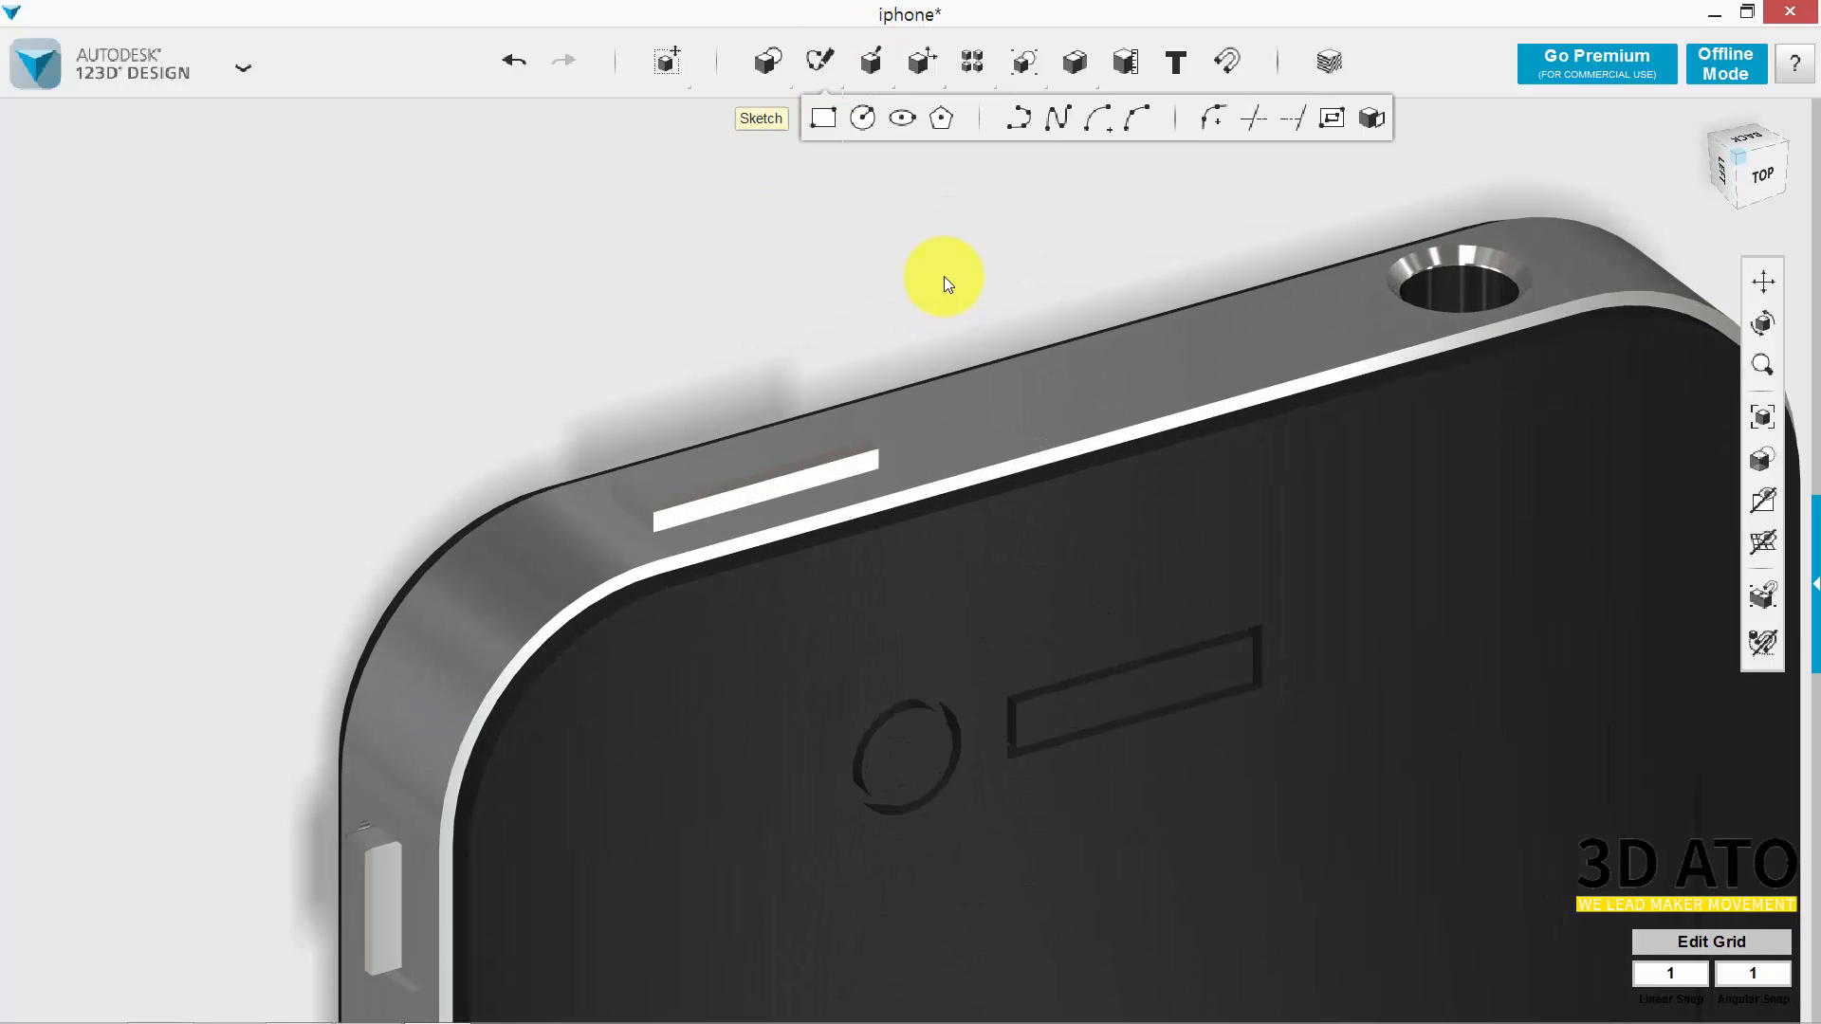
scroll(934, 322, down, 2)
scroll(1310, 588, down, 5)
right_drag(1406, 657, 1366, 570)
middle_drag(1366, 569, 1261, 680)
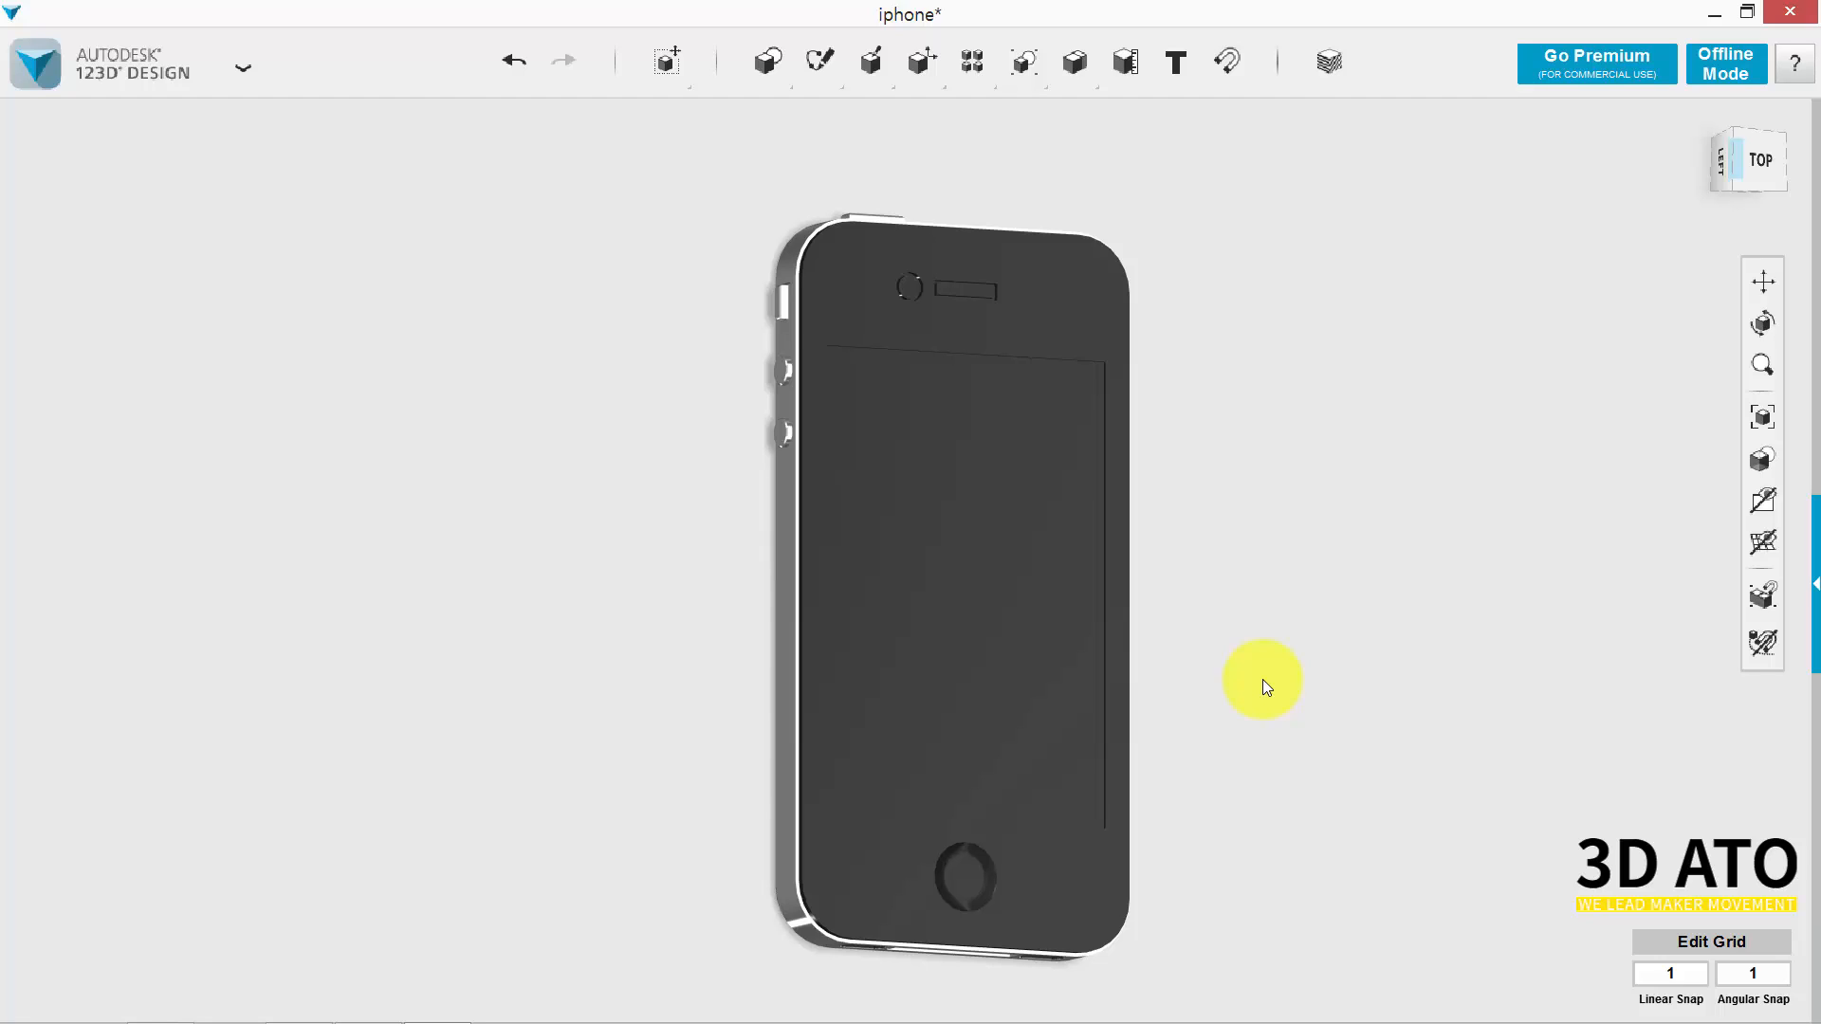
Inspect the finished phone from the home view and finish with a straight top view of its front.
right_drag(1472, 733, 1210, 327)
click(1700, 116)
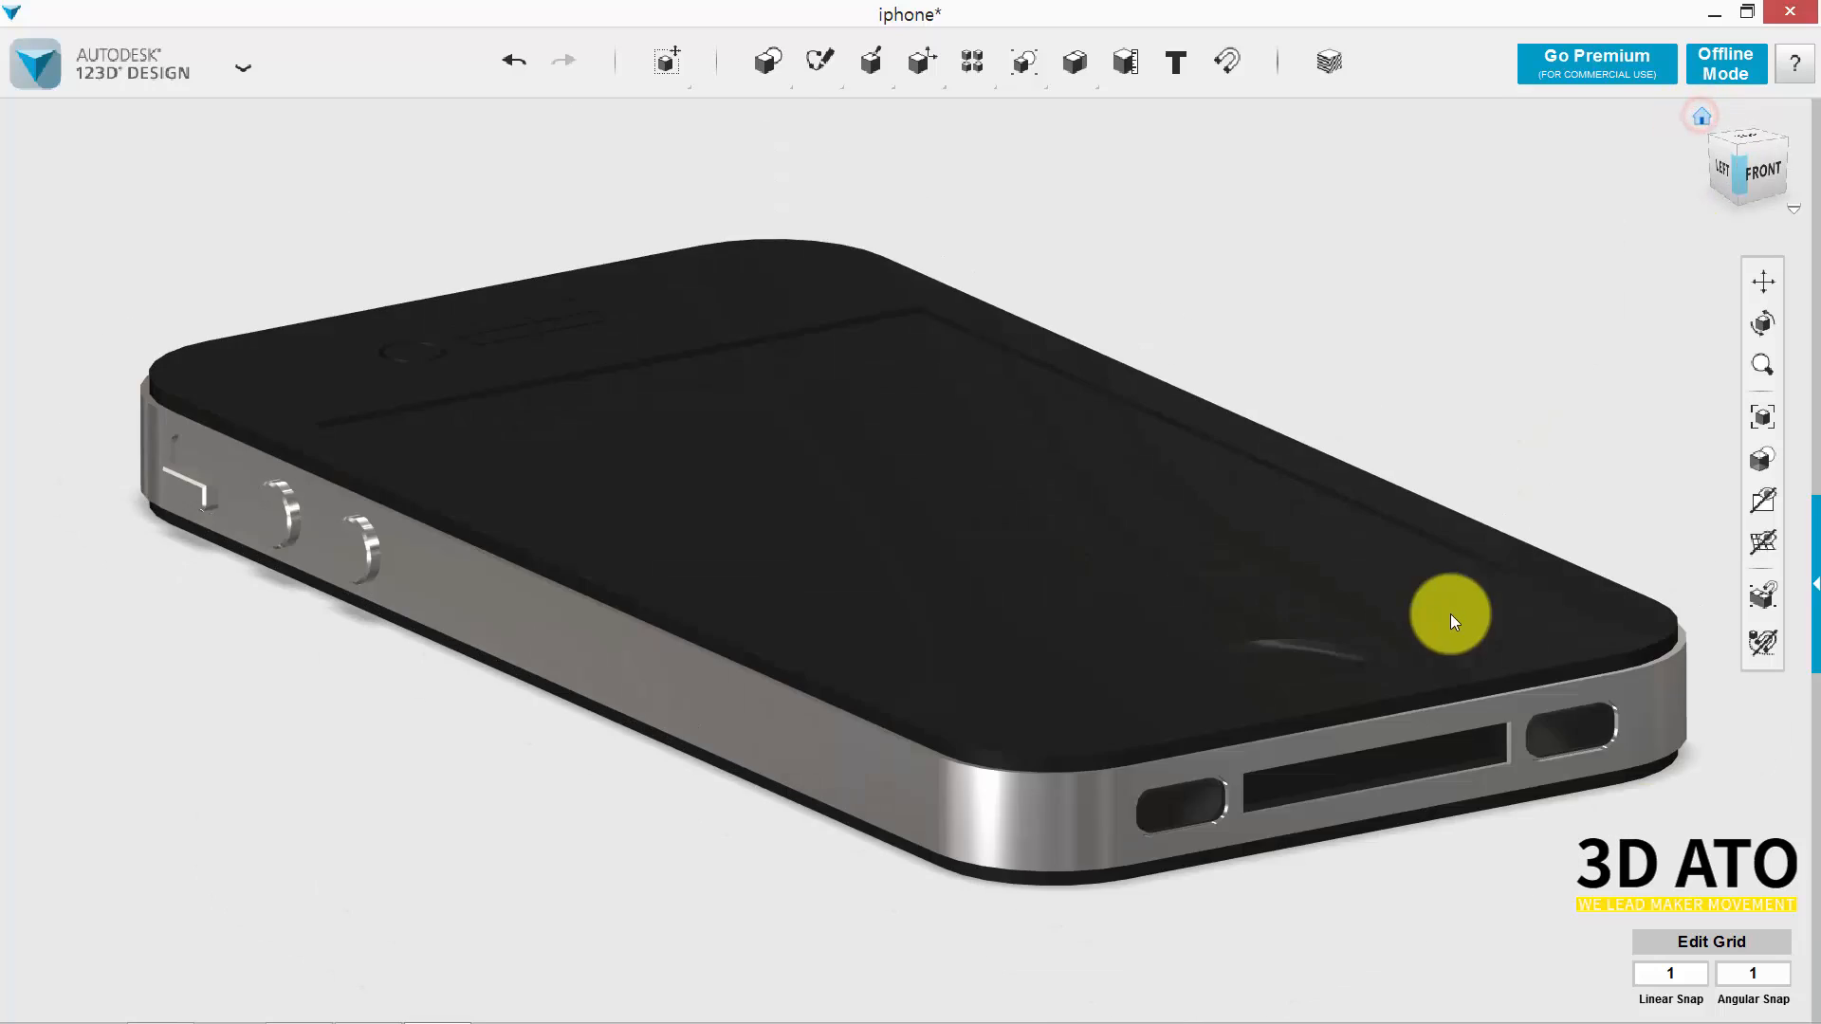
right_drag(1539, 442, 1515, 506)
scroll(1547, 488, down, 4)
middle_drag(1556, 486, 1539, 611)
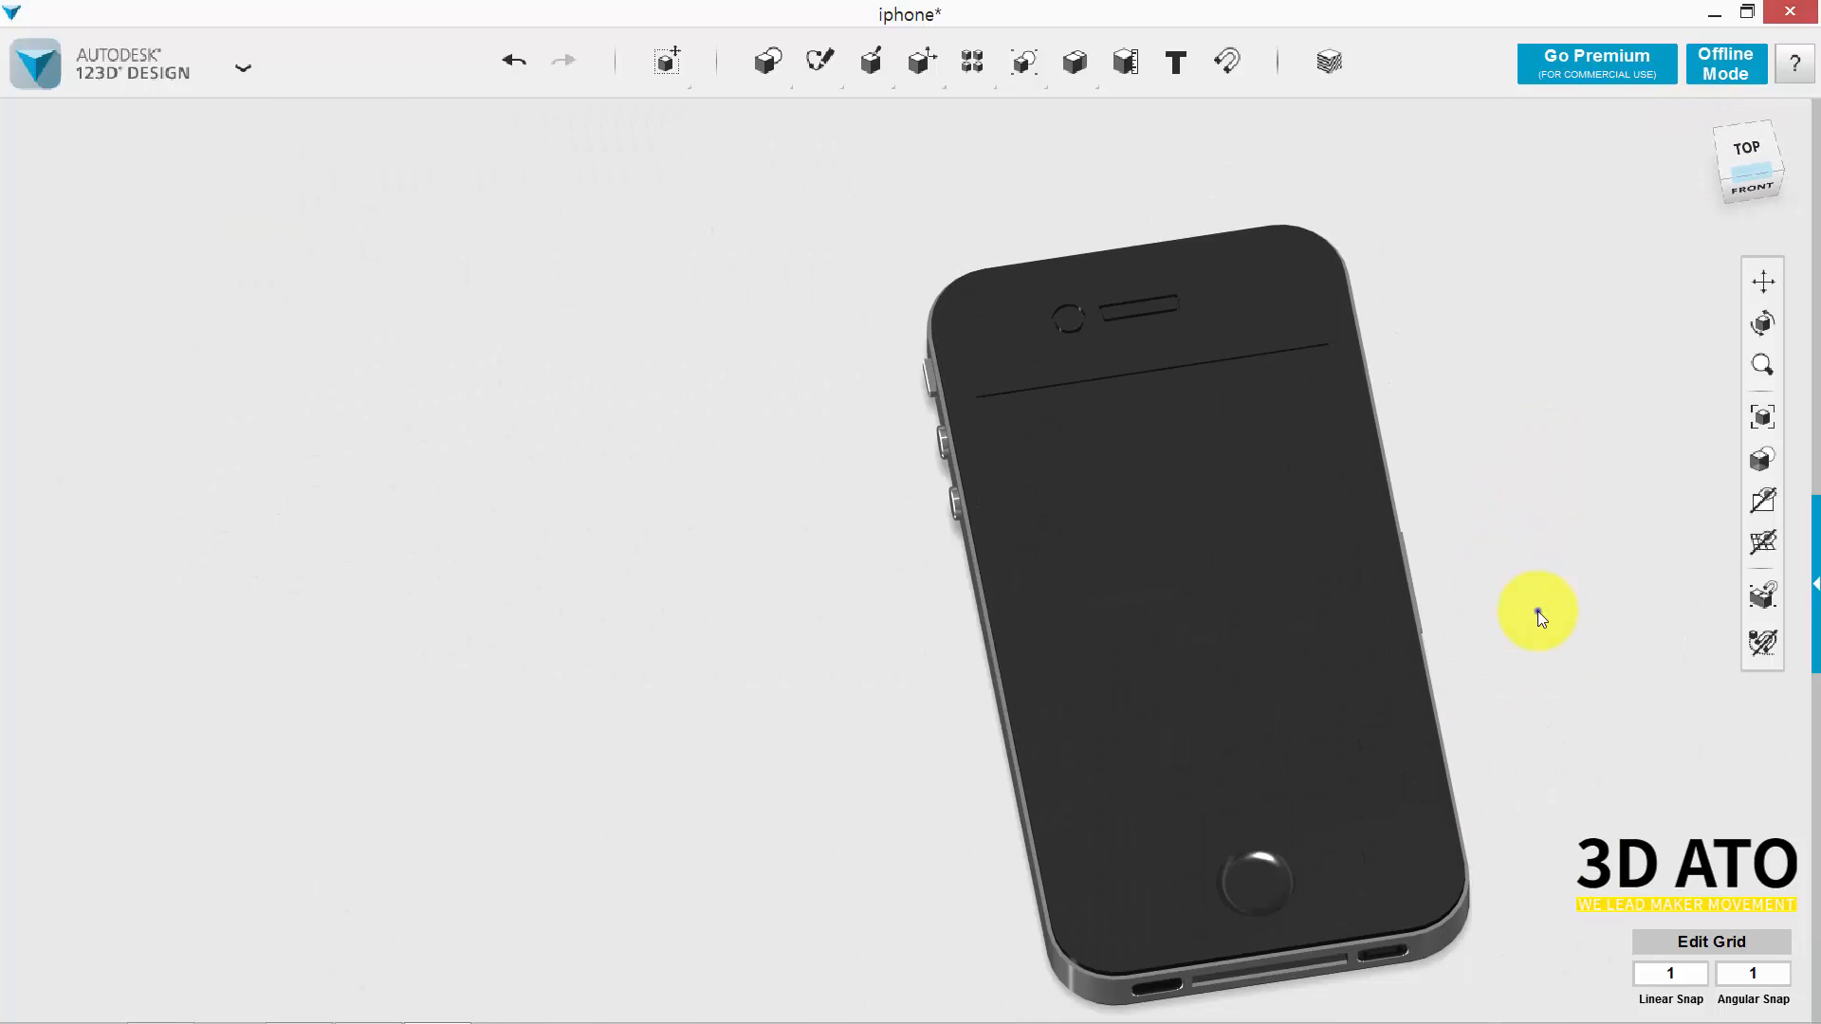
right_drag(1539, 611, 1523, 647)
middle_drag(1522, 637, 1479, 516)
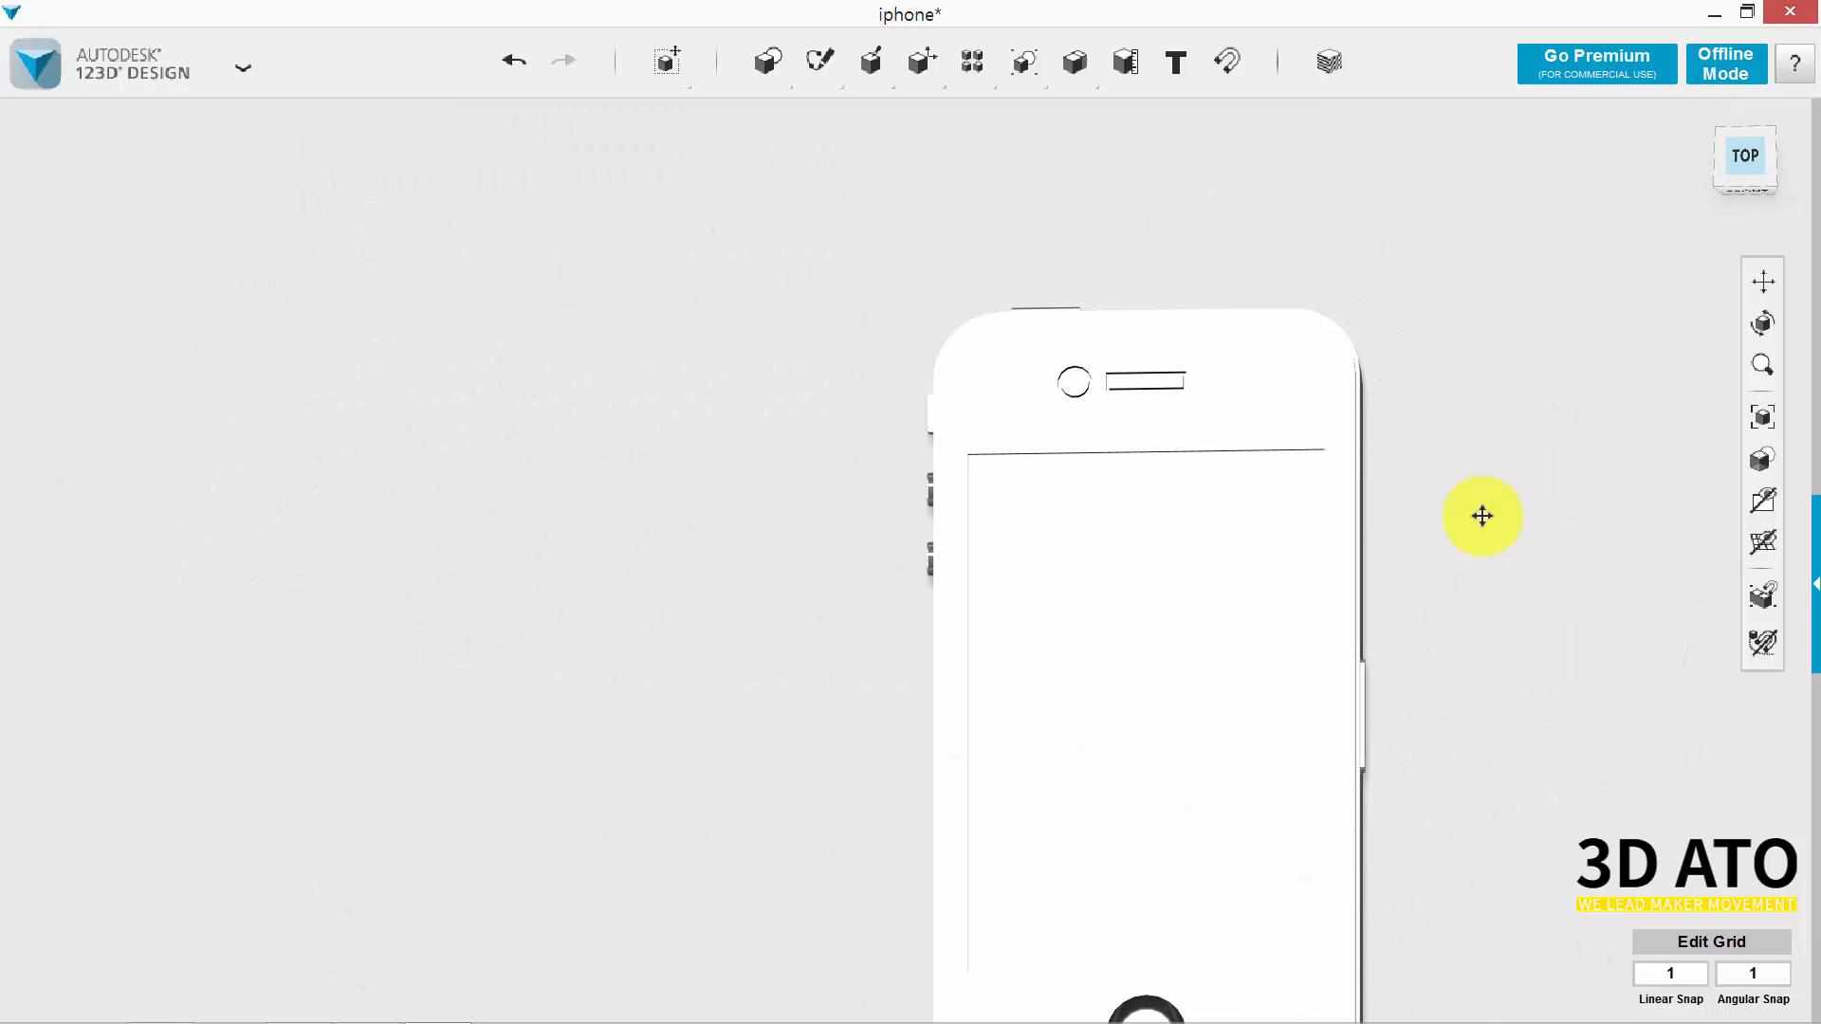
click(1744, 169)
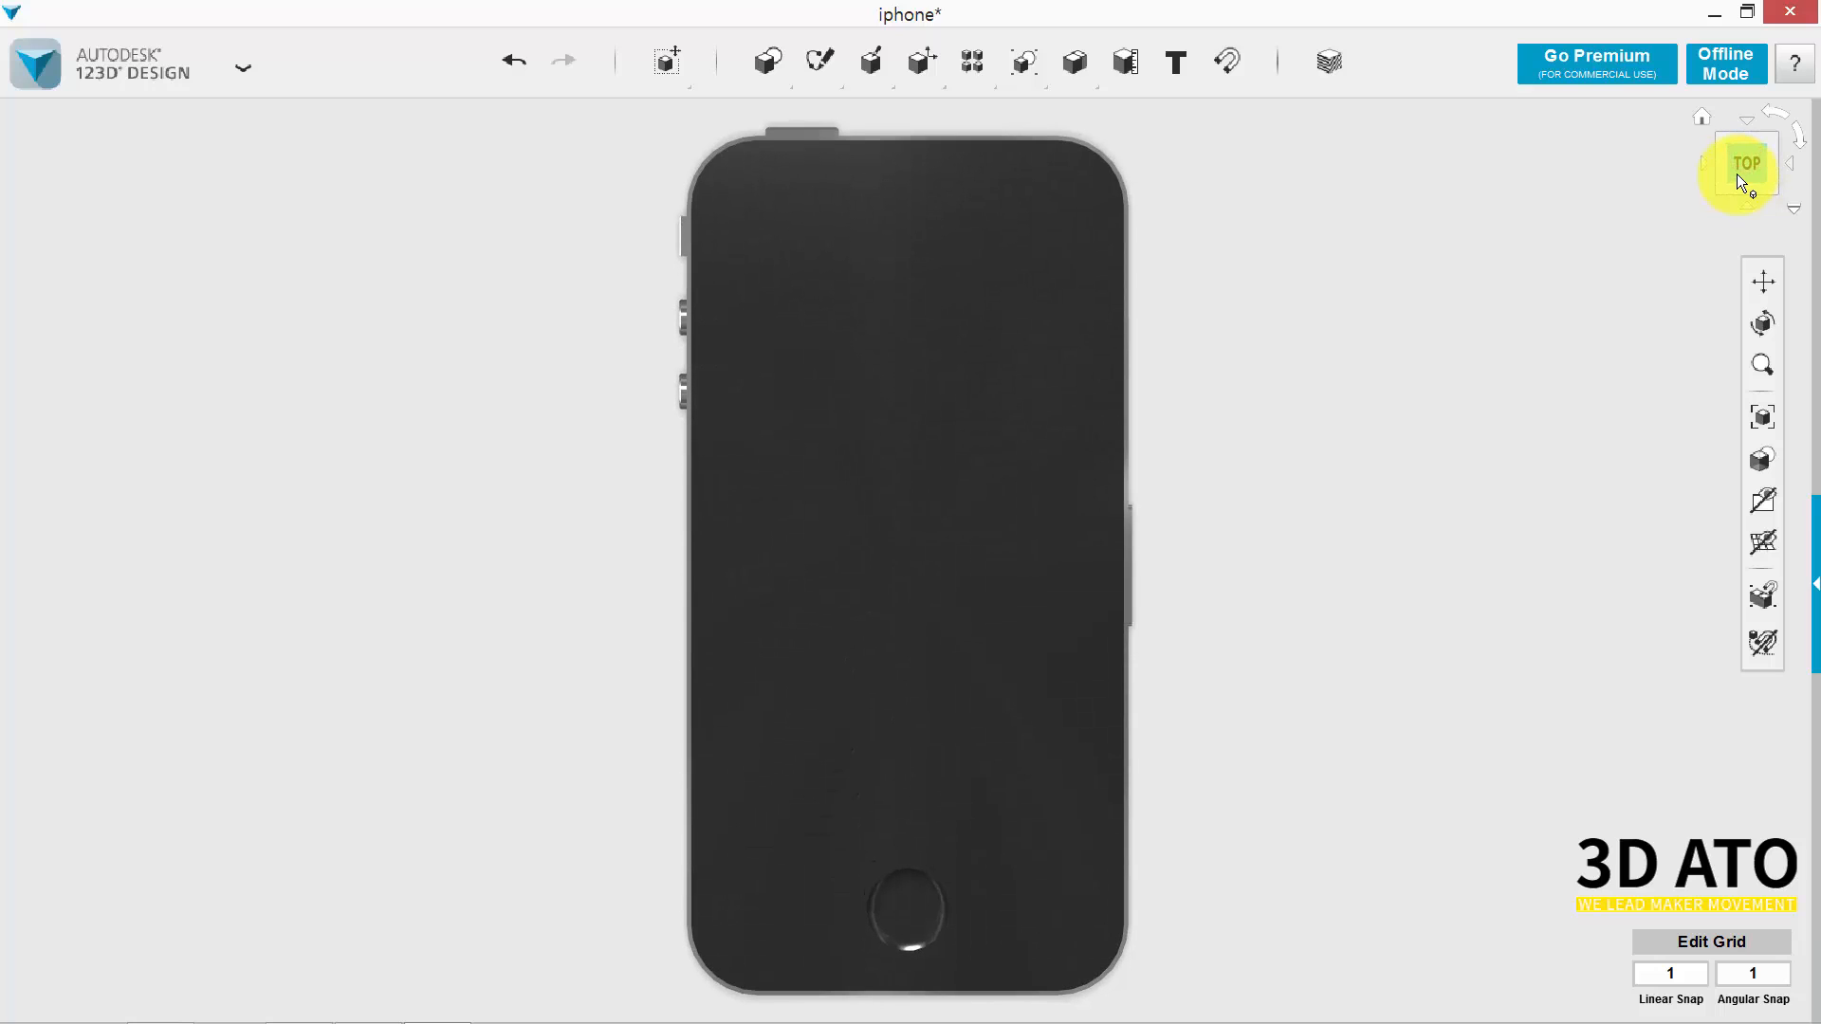
click(1410, 517)
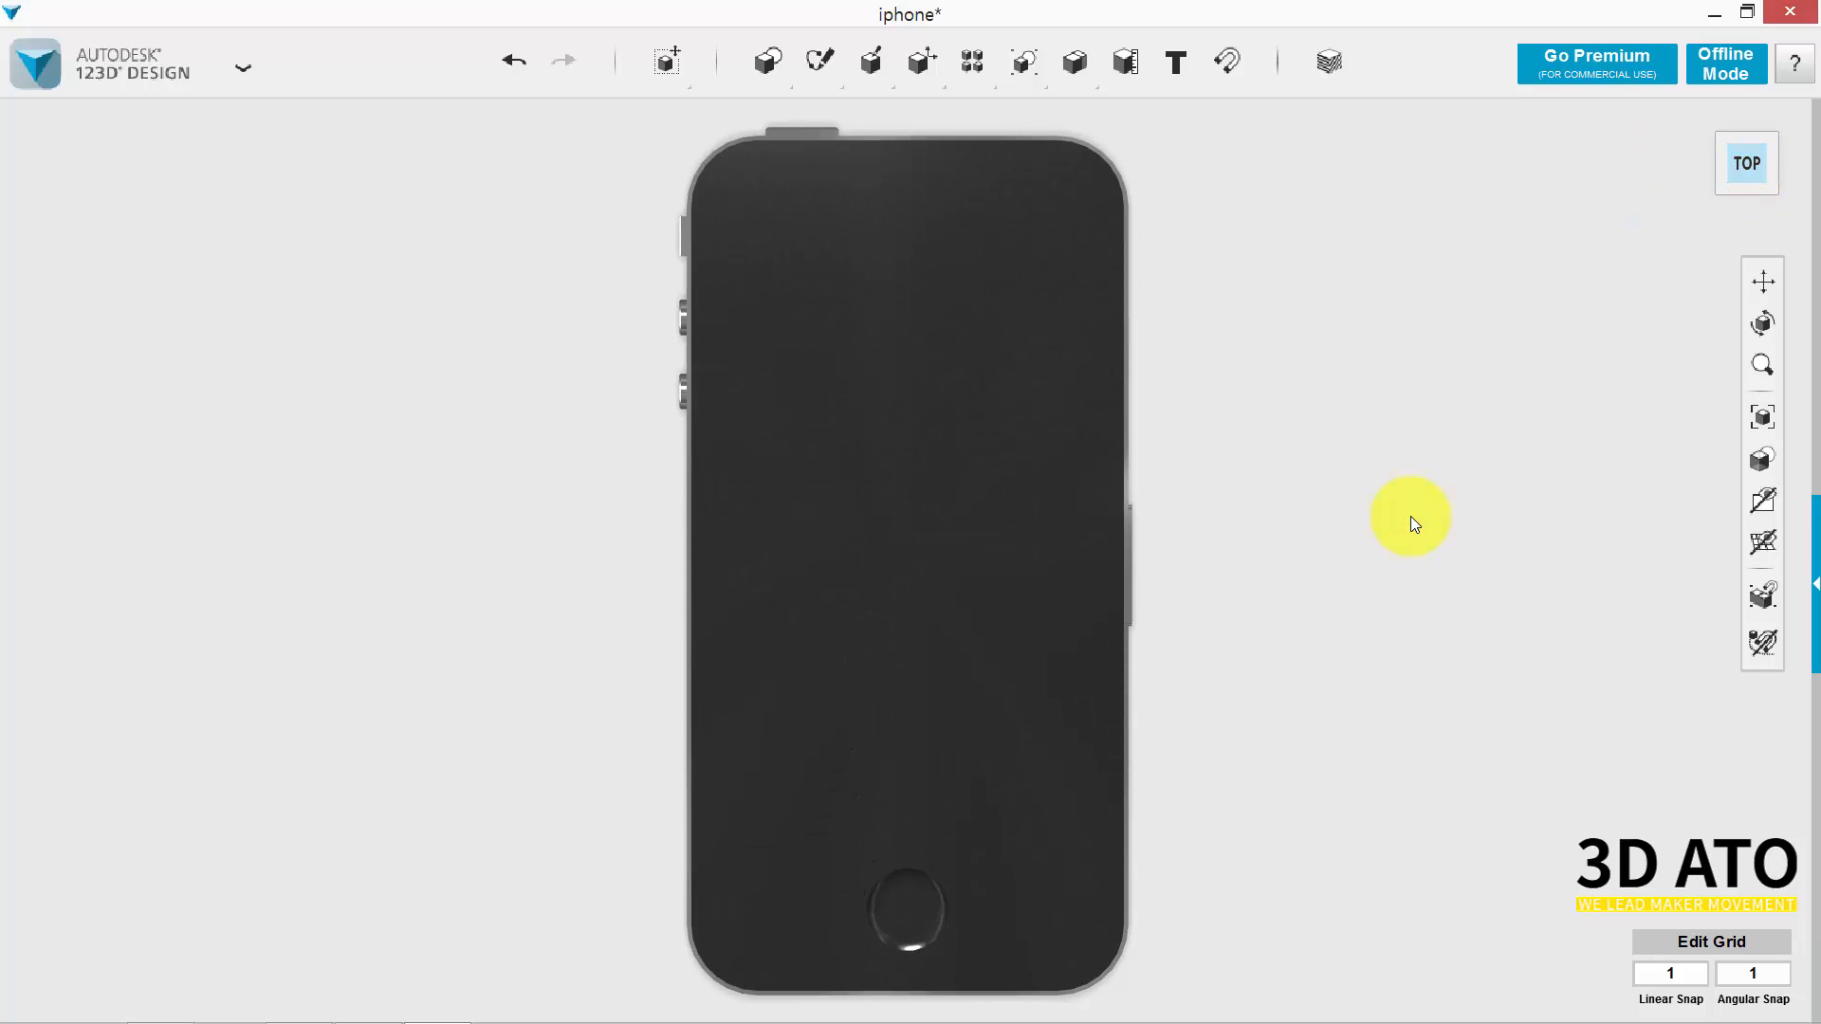